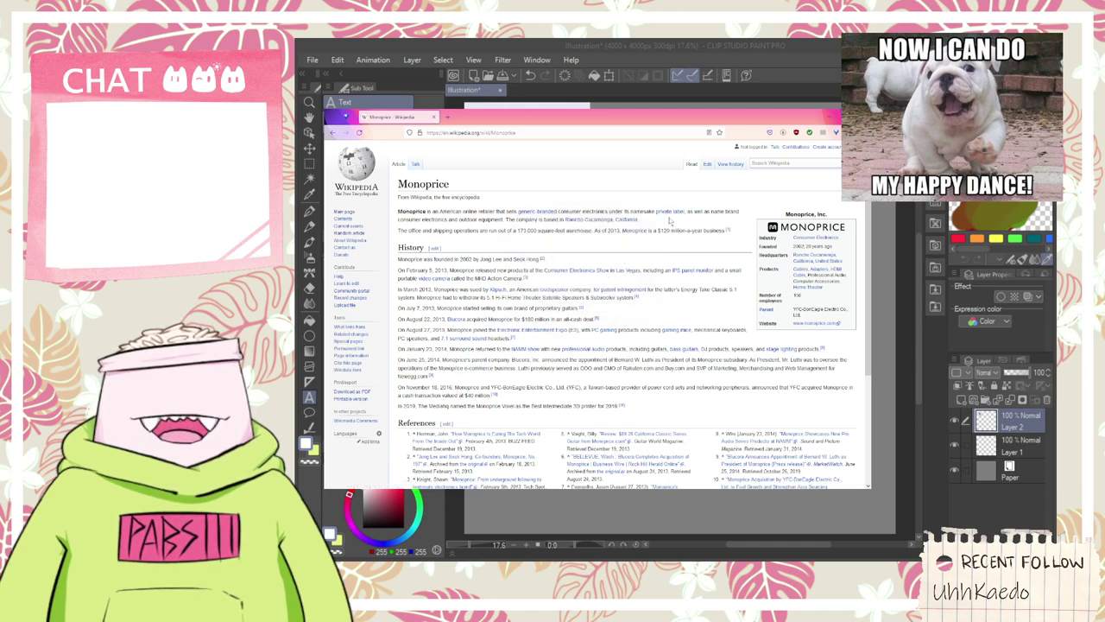
- Browse through random Wikipedia articles up to Cold and Bouncy and open the article of its band, The High Llamas
{"action": "mouse_move", "coordinate": [676, 214]}
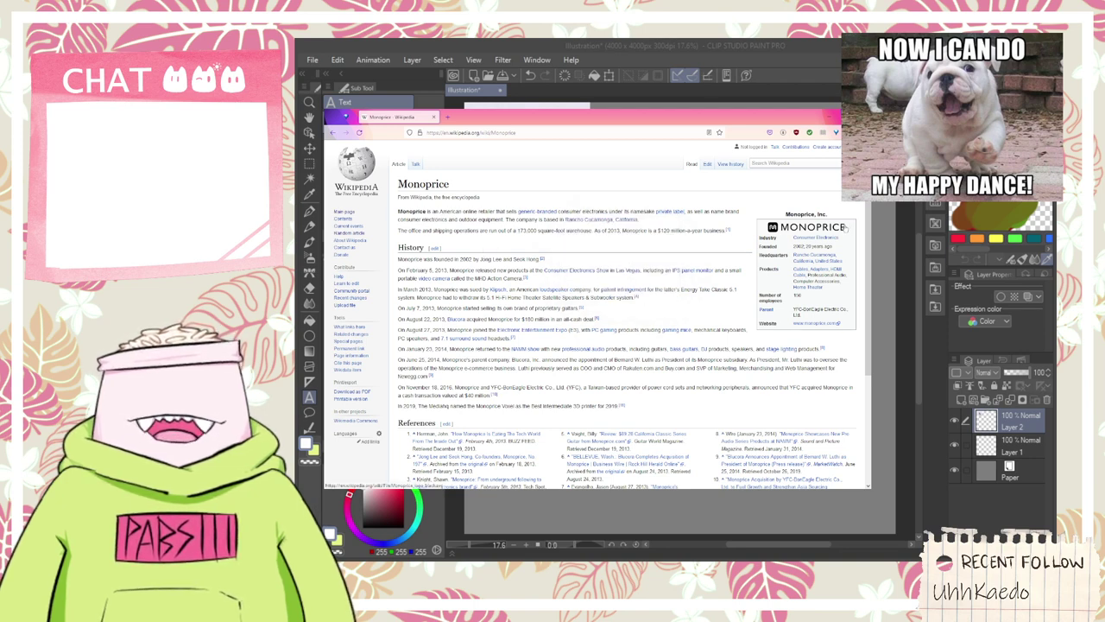
{"action": "left_click", "coordinate": [350, 233]}
{"action": "left_click", "coordinate": [349, 234]}
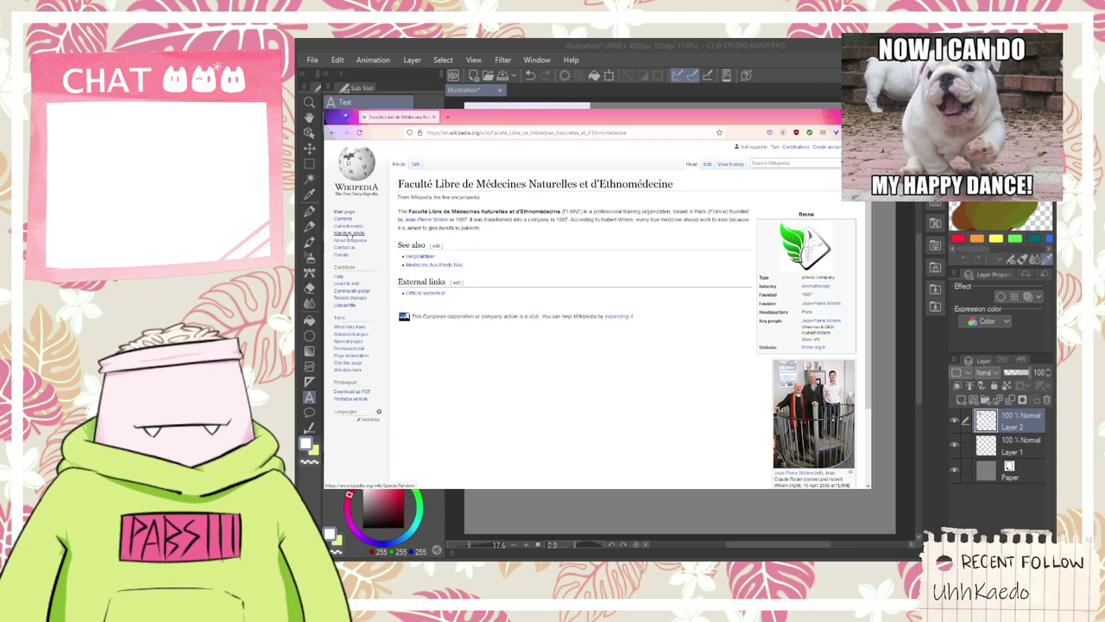
{"action": "left_click", "coordinate": [350, 234]}
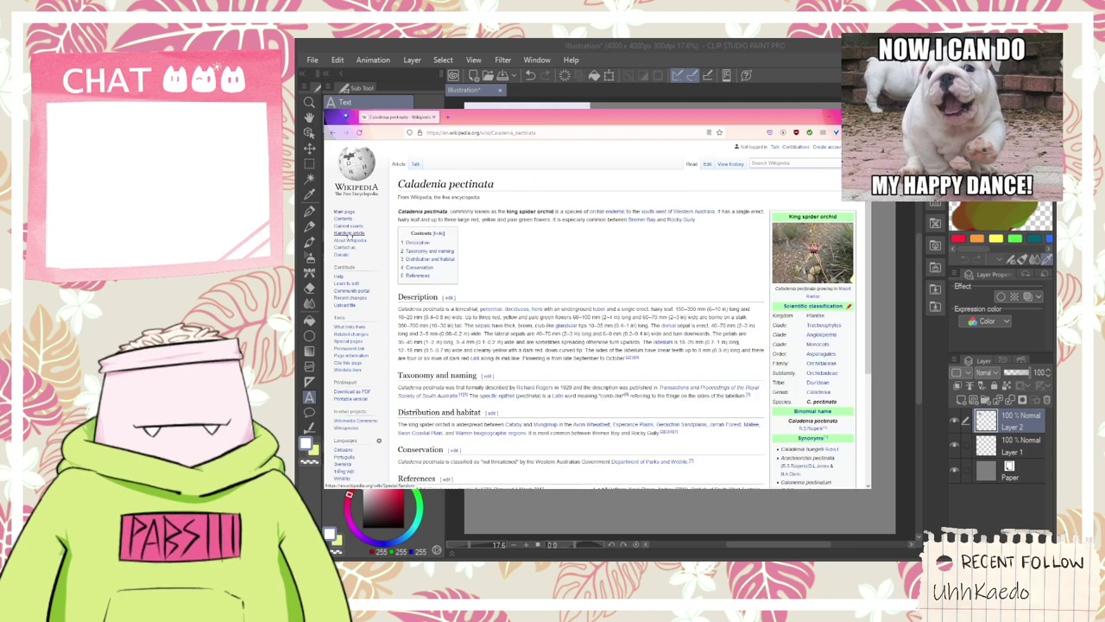
{"action": "left_click", "coordinate": [349, 234]}
{"action": "left_click", "coordinate": [349, 234]}
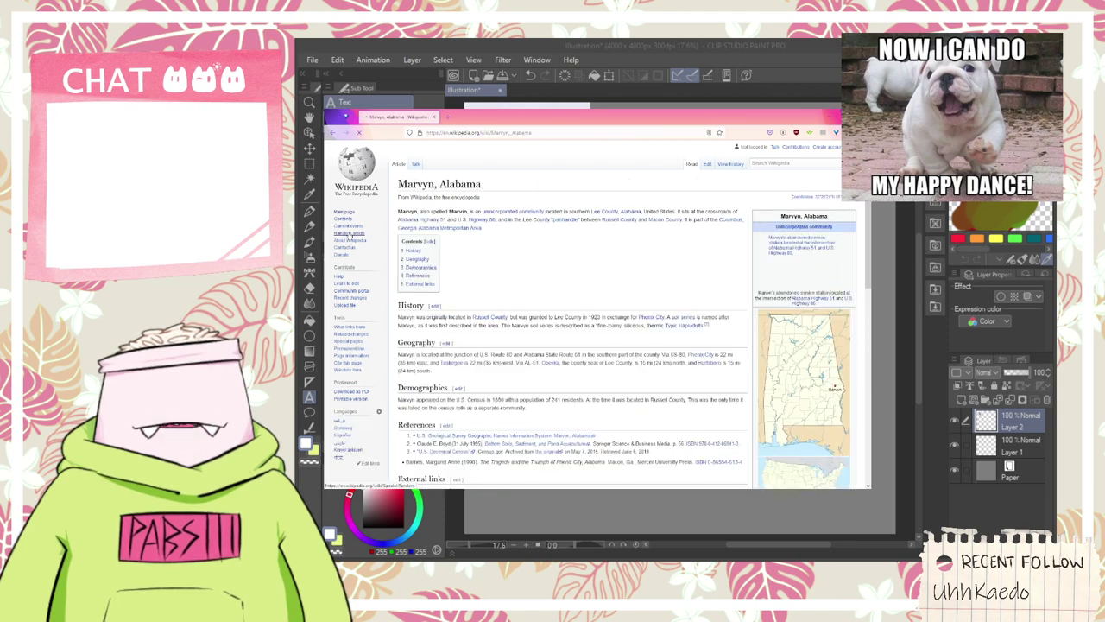
{"action": "left_click", "coordinate": [349, 234]}
{"action": "left_click", "coordinate": [349, 234]}
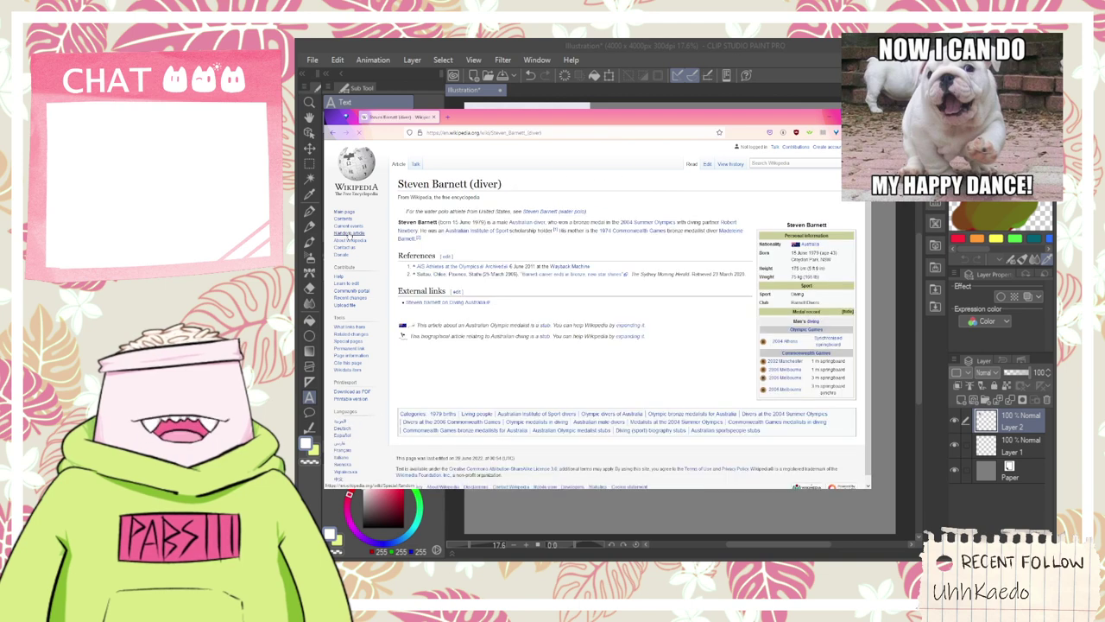
{"action": "left_click", "coordinate": [350, 234]}
{"action": "left_click", "coordinate": [350, 234]}
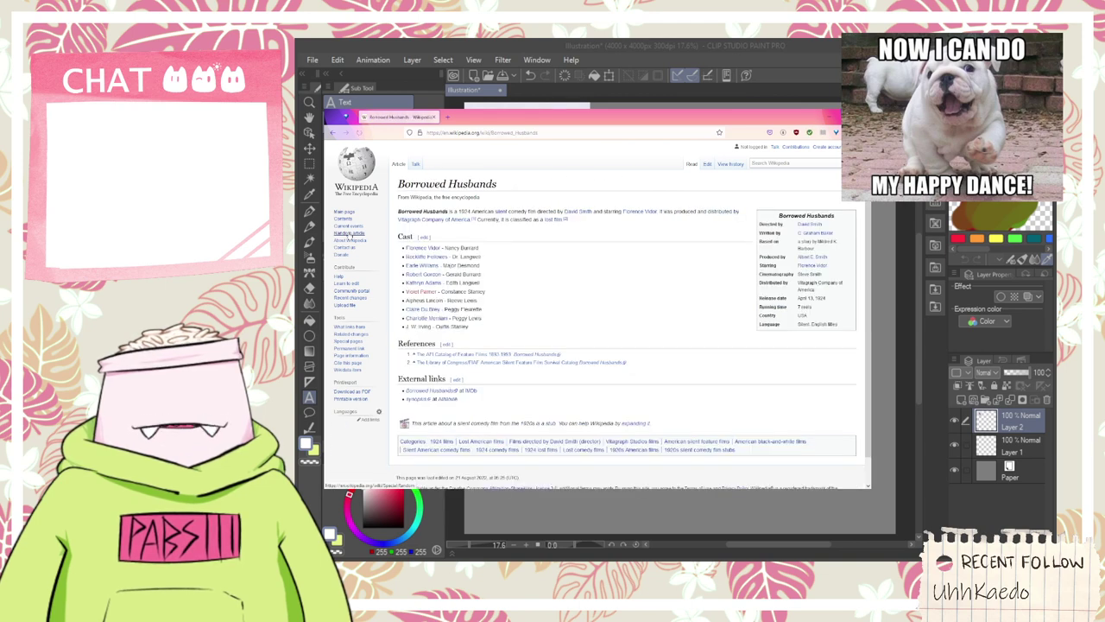
{"action": "left_click", "coordinate": [350, 234]}
{"action": "left_click", "coordinate": [350, 234]}
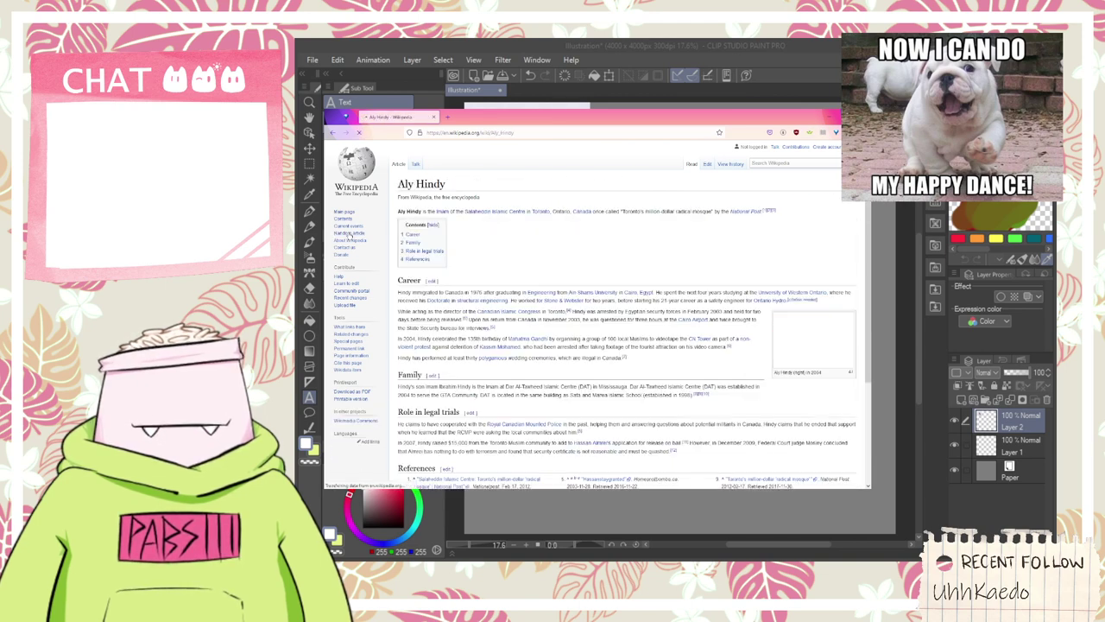
{"action": "left_click", "coordinate": [350, 234]}
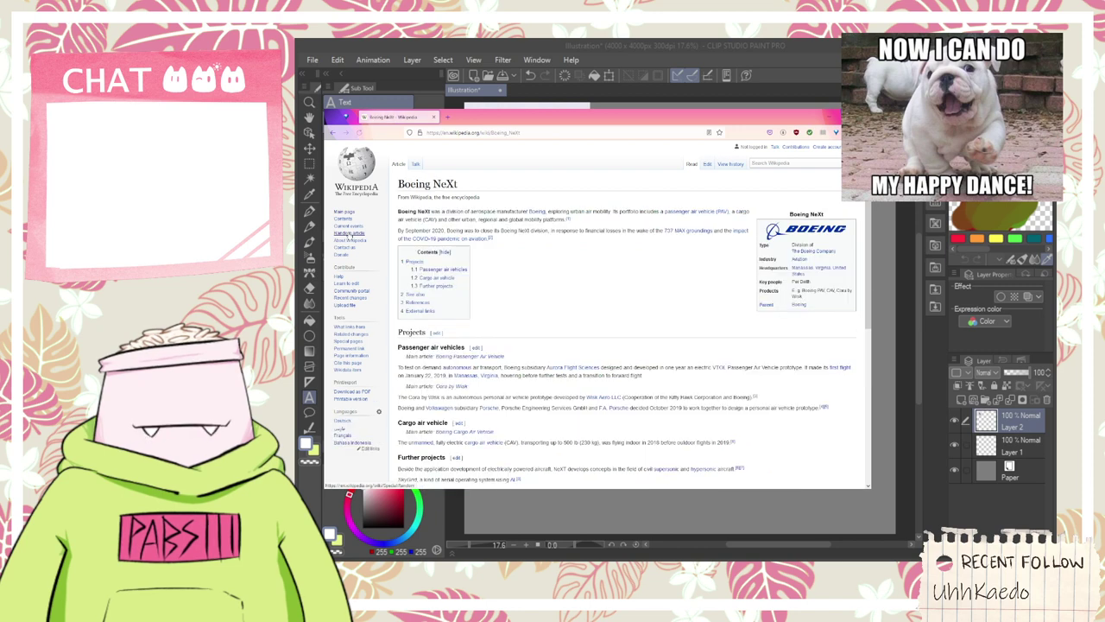
{"action": "left_click", "coordinate": [350, 234]}
{"action": "left_click", "coordinate": [349, 234]}
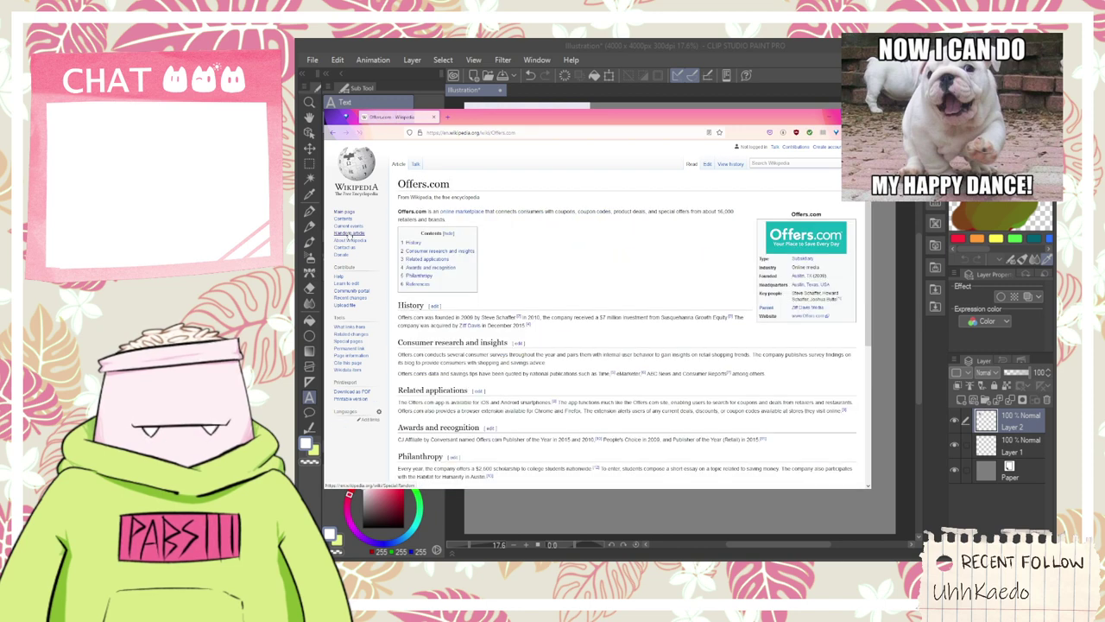
{"action": "left_click", "coordinate": [350, 234]}
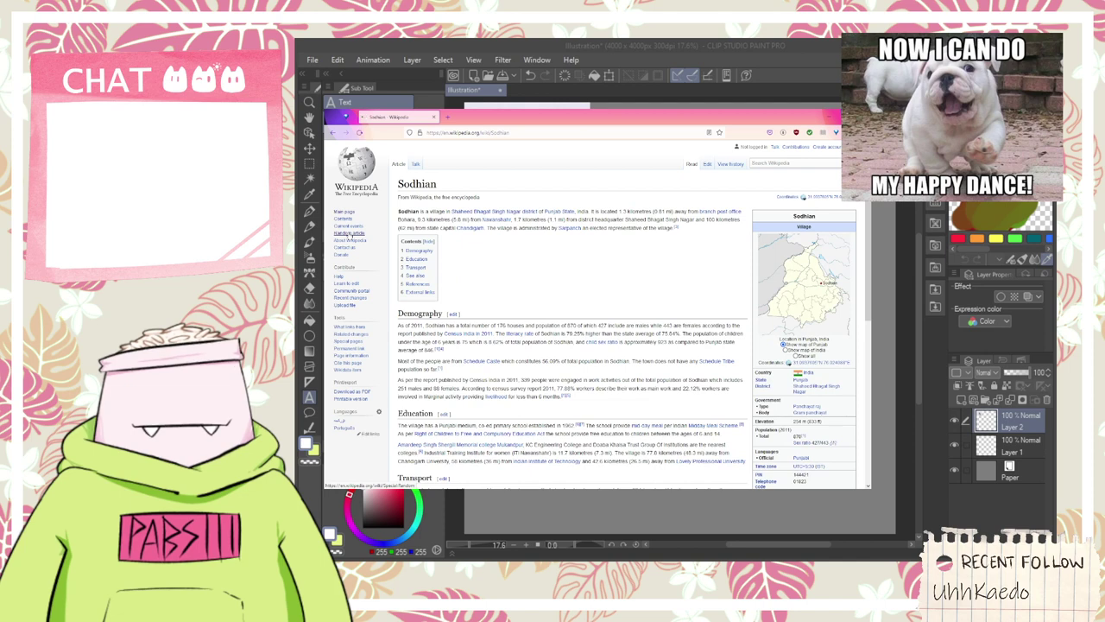
{"action": "left_click", "coordinate": [349, 234]}
{"action": "left_click", "coordinate": [350, 234]}
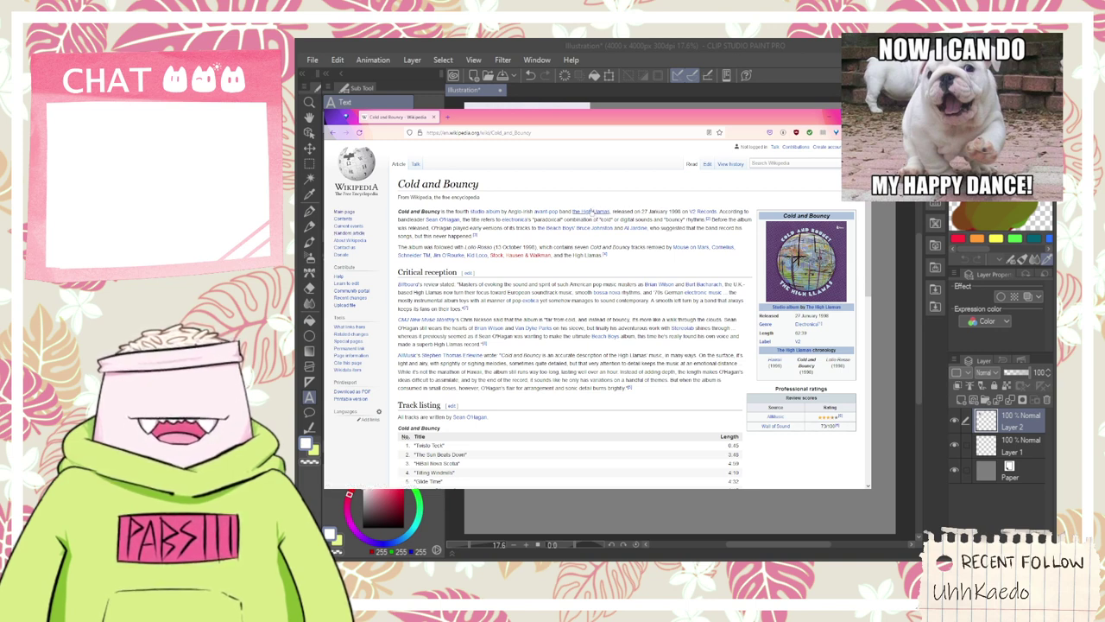
{"action": "left_click", "coordinate": [592, 211]}
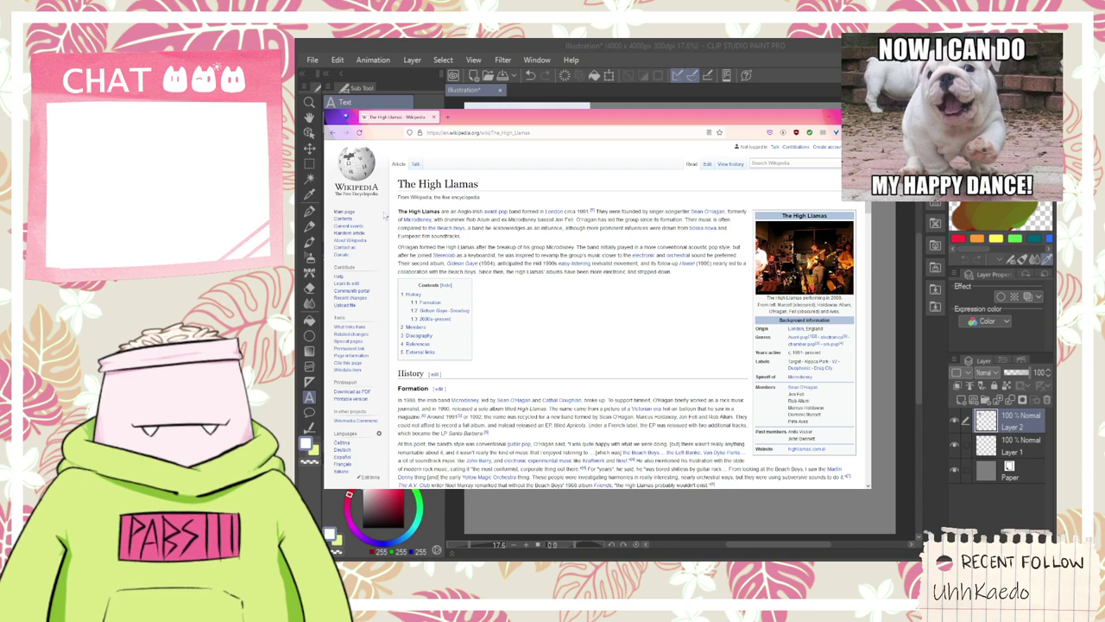
- Continue through random Wikipedia articles, viewing the enlarged photo of the Wisconsin middle-distance runner along the way
{"action": "left_click", "coordinate": [362, 235]}
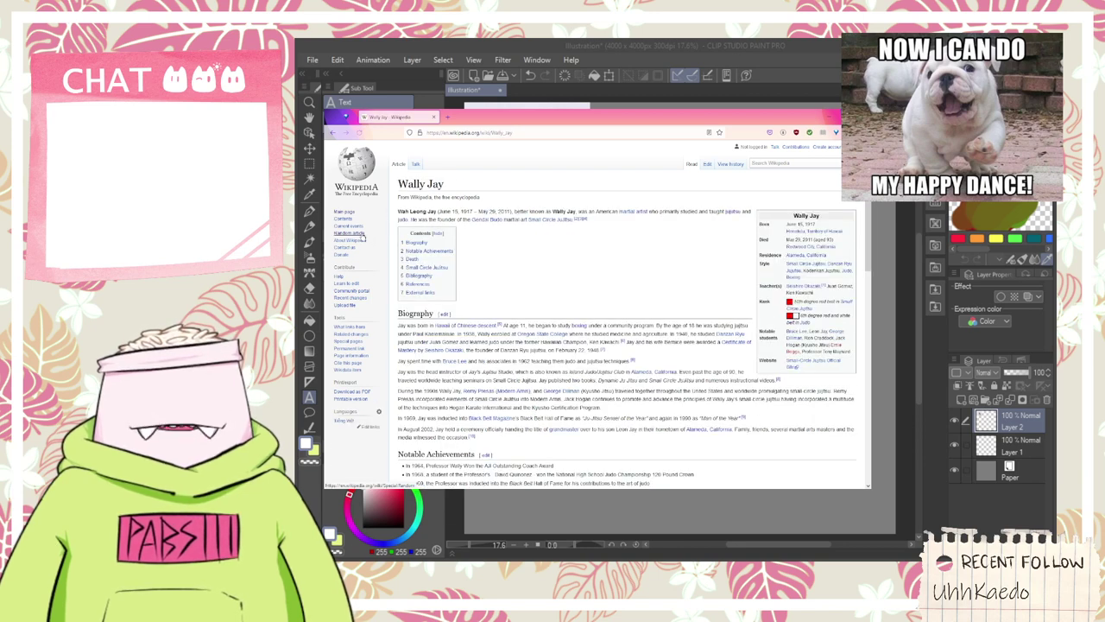
{"action": "left_click", "coordinate": [362, 235]}
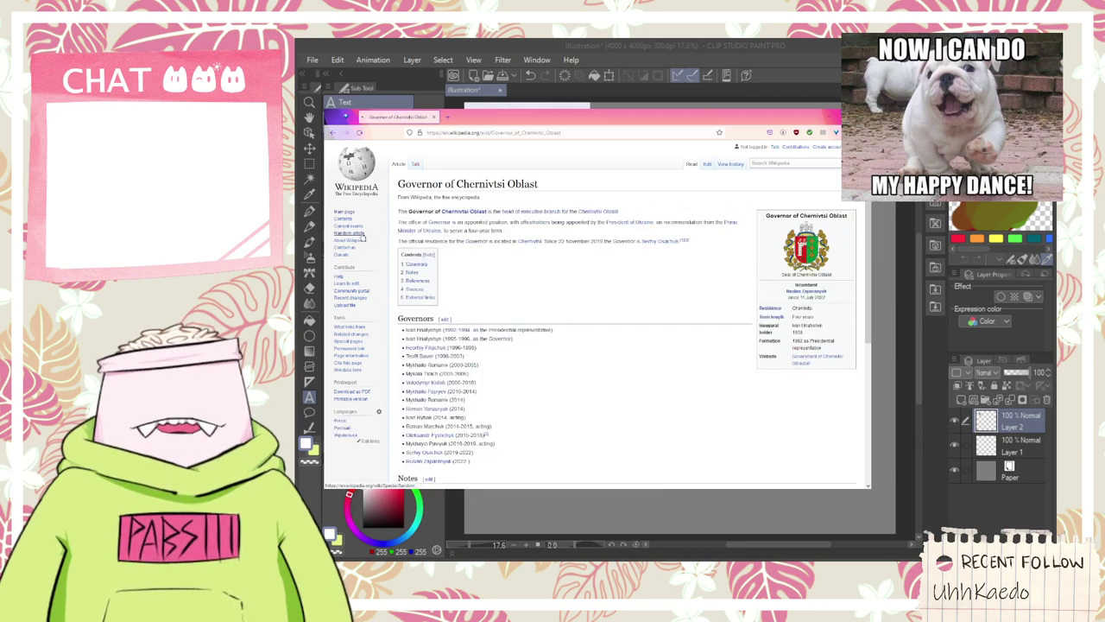
{"action": "left_click", "coordinate": [363, 235]}
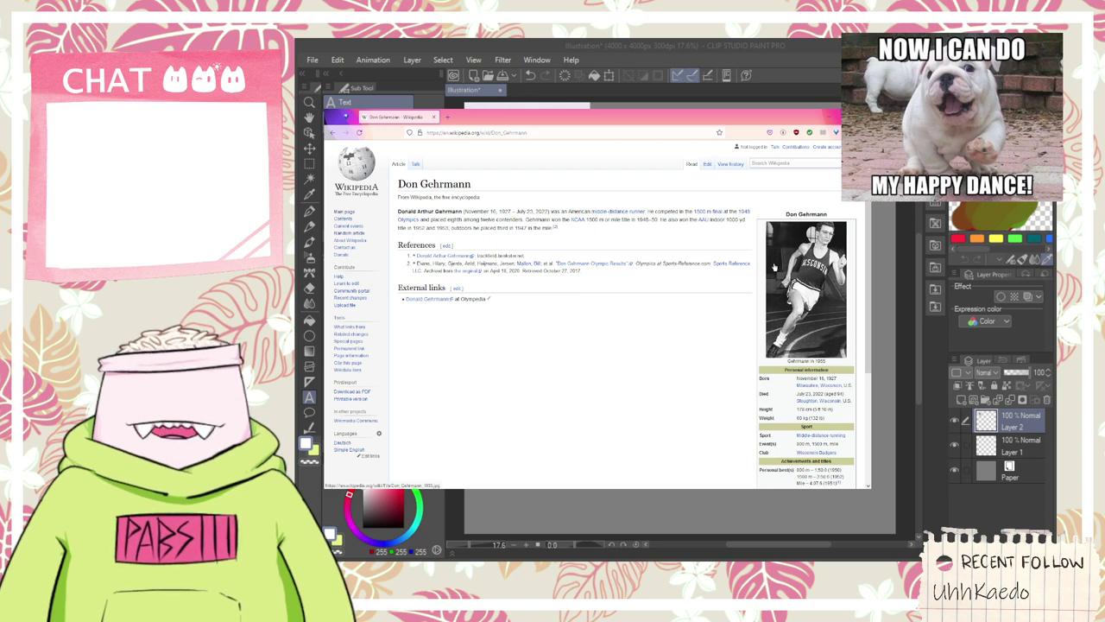
{"action": "left_click", "coordinate": [798, 257]}
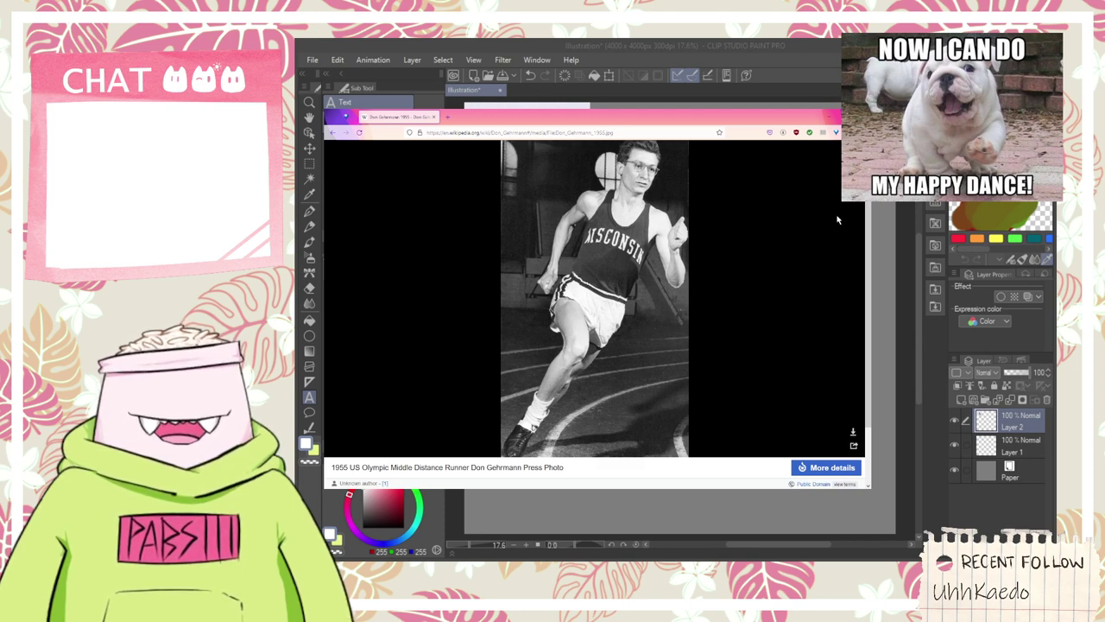
{"action": "key", "text": "Escape"}
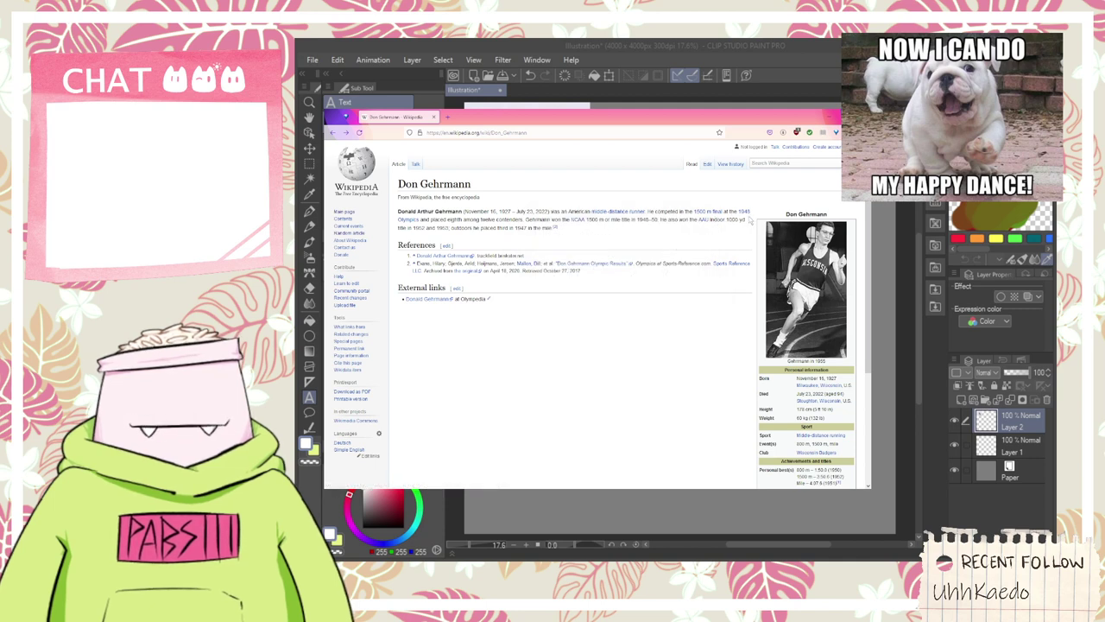
{"action": "mouse_move", "coordinate": [748, 215]}
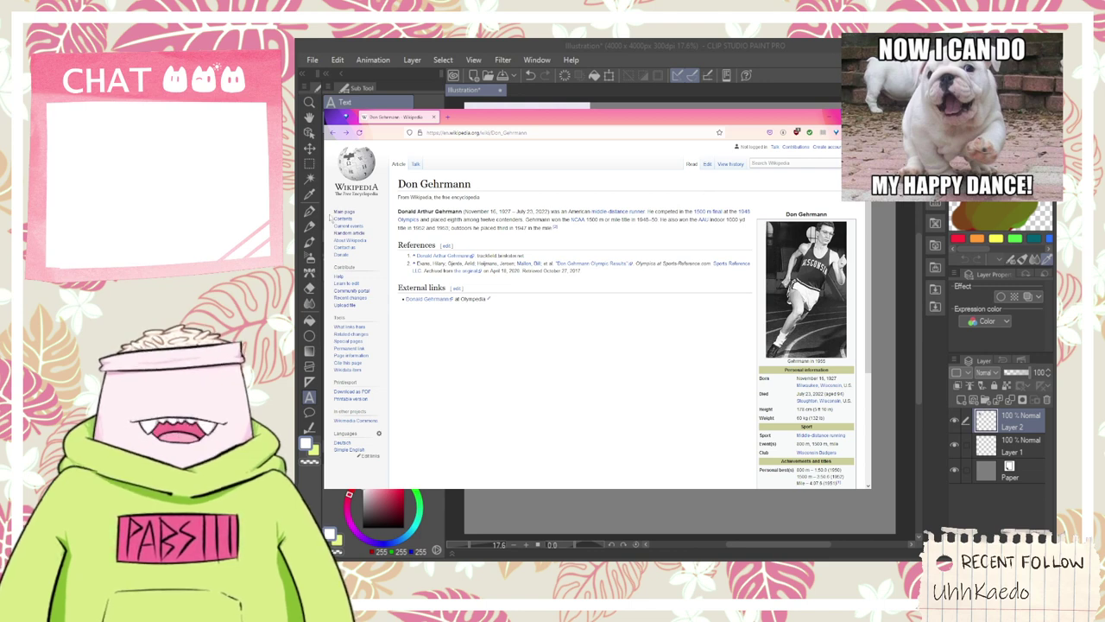
{"action": "left_click", "coordinate": [344, 235]}
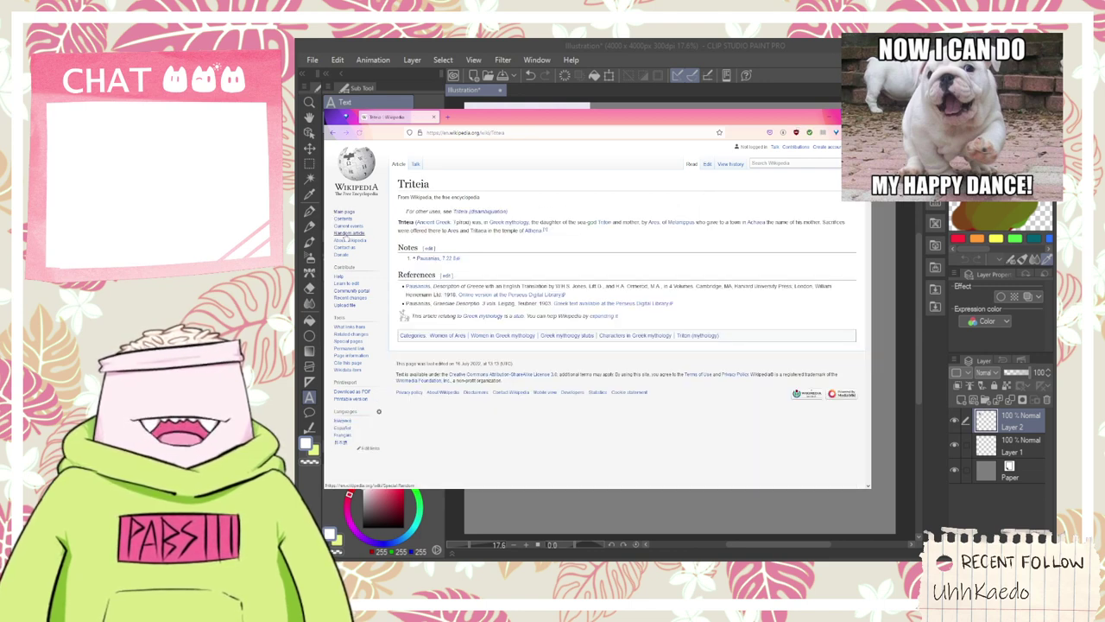
{"action": "left_click", "coordinate": [345, 235]}
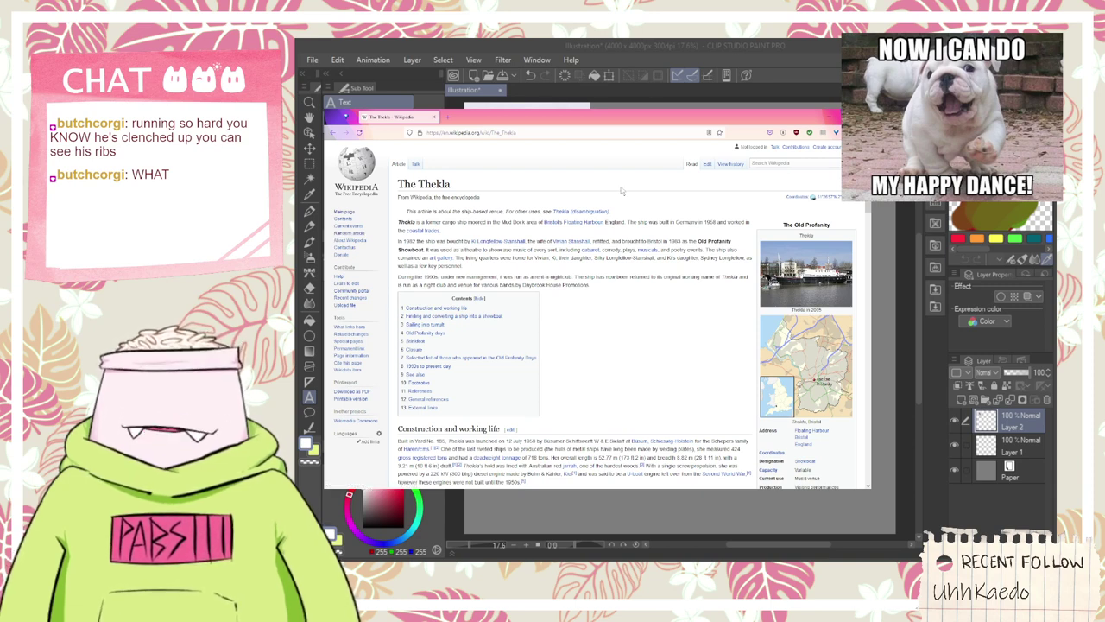
- Search Wikipedia for "192* olympic marathon"
{"action": "left_click", "coordinate": [773, 166]}
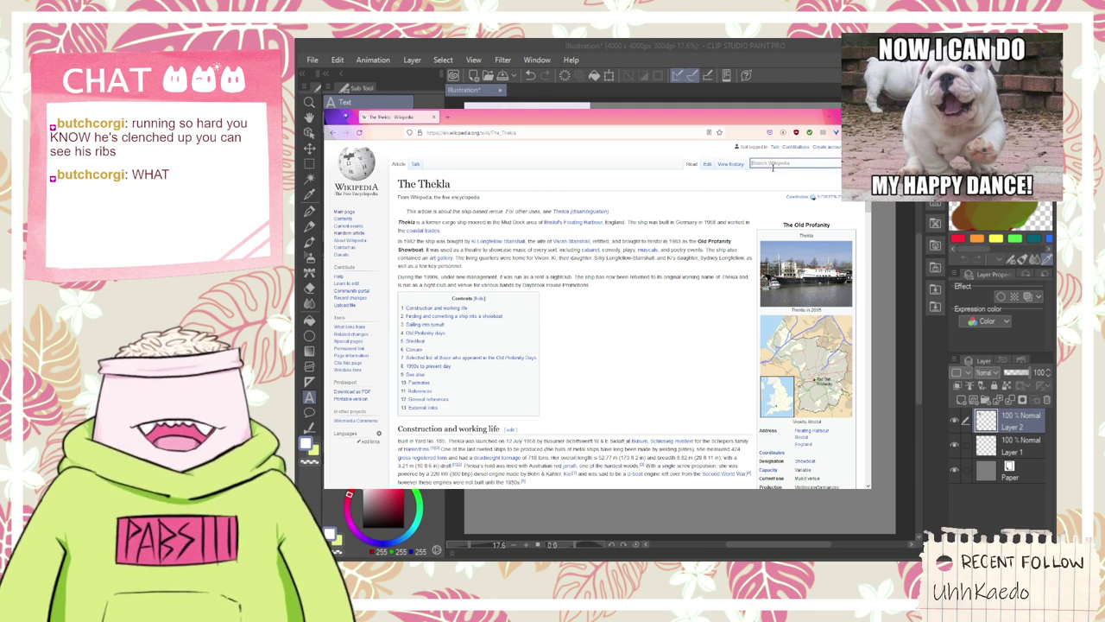
{"action": "type", "text": "192°"}
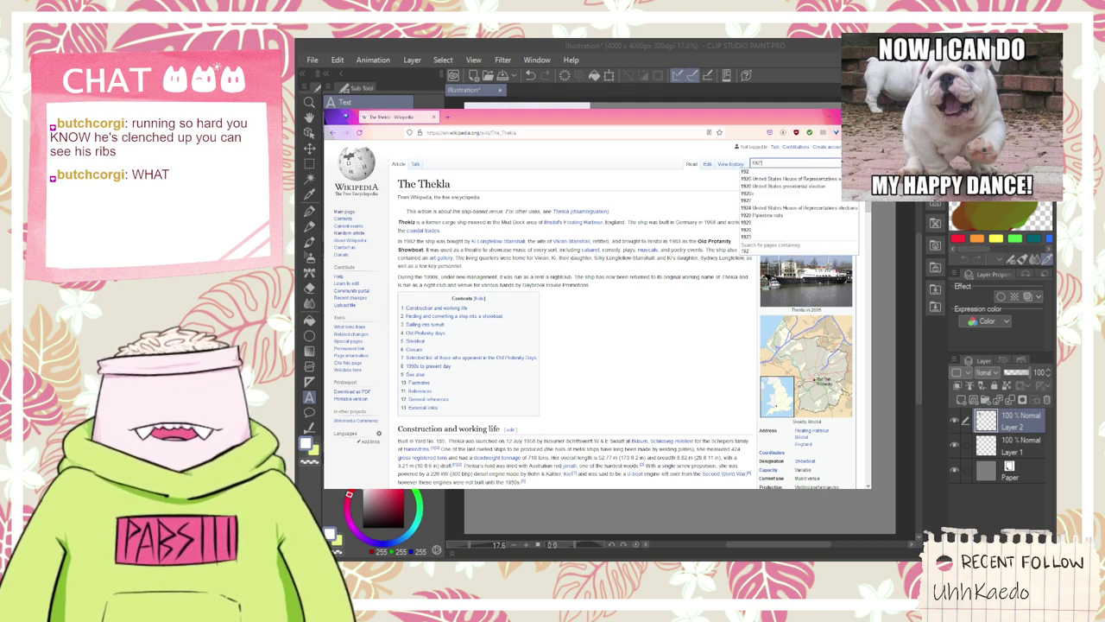
{"action": "type", "text": " o"}
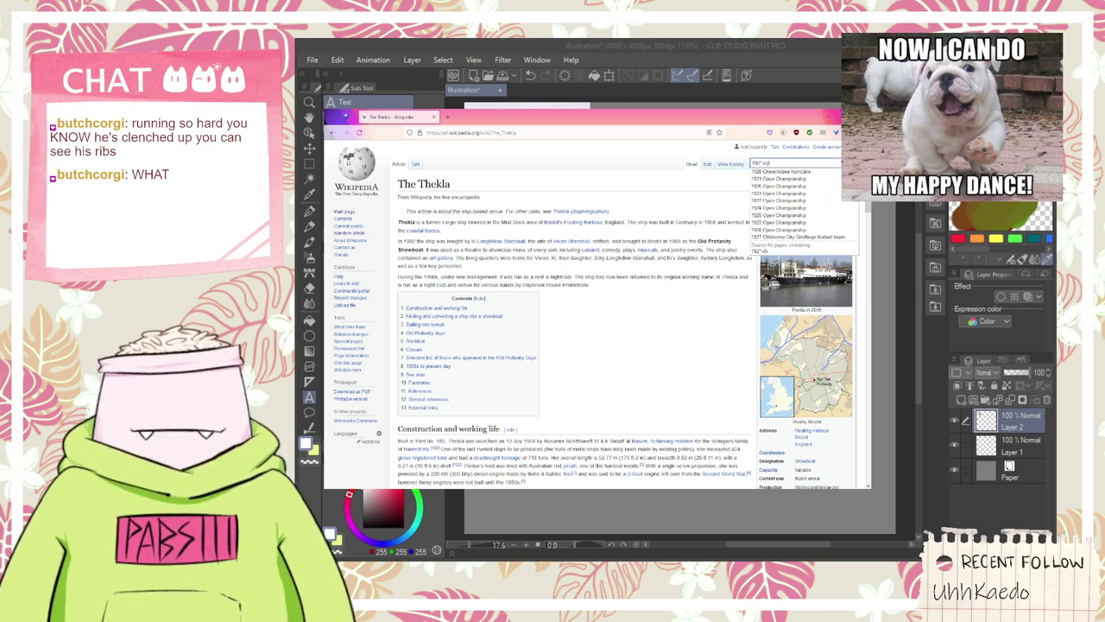
{"action": "type", "text": "lympic mural"}
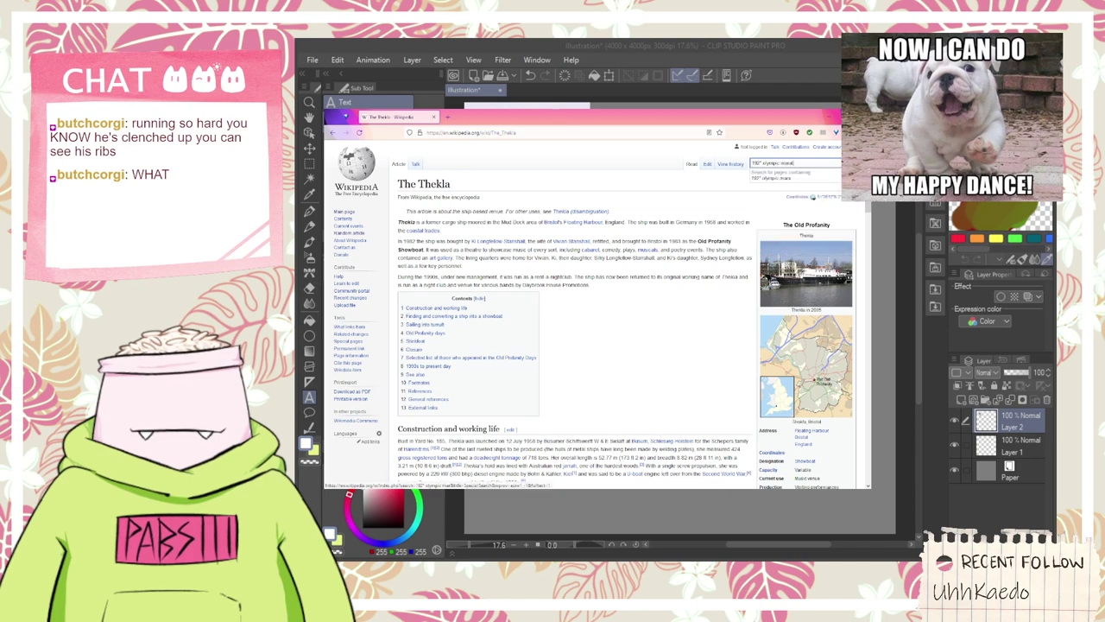
{"action": "left_click", "coordinate": [777, 172]}
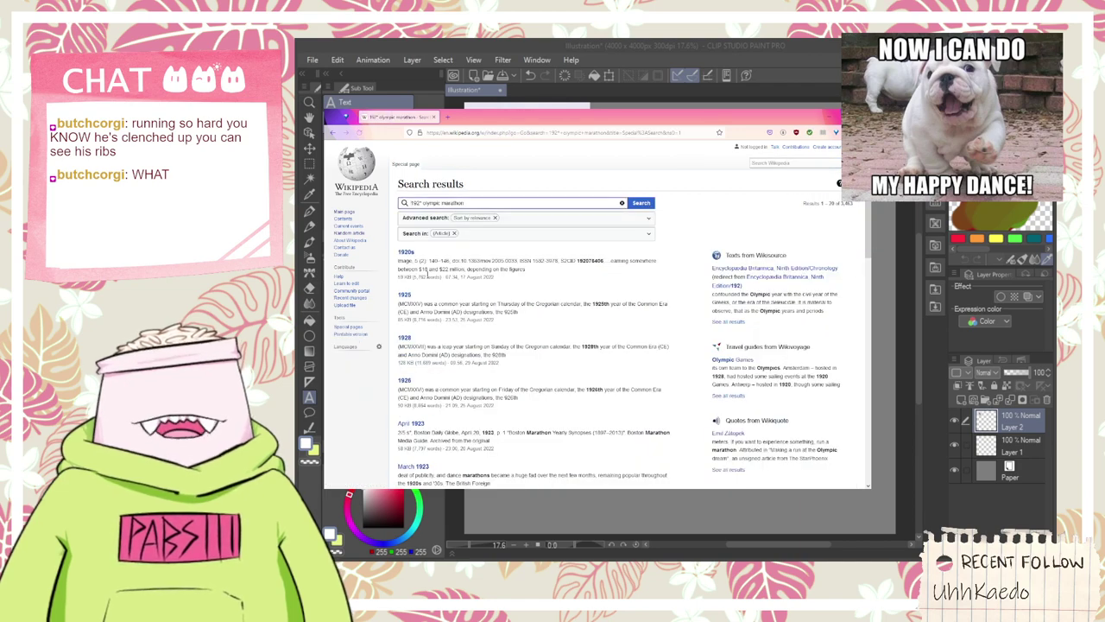
- Look through the search results and open the 1928 Summer Olympics article
{"action": "scroll", "coordinate": [421, 272], "scroll_direction": "down", "scroll_amount": 3}
{"action": "scroll", "coordinate": [424, 303], "scroll_direction": "up", "scroll_amount": 3}
{"action": "scroll", "coordinate": [428, 346], "scroll_direction": "down", "scroll_amount": 3}
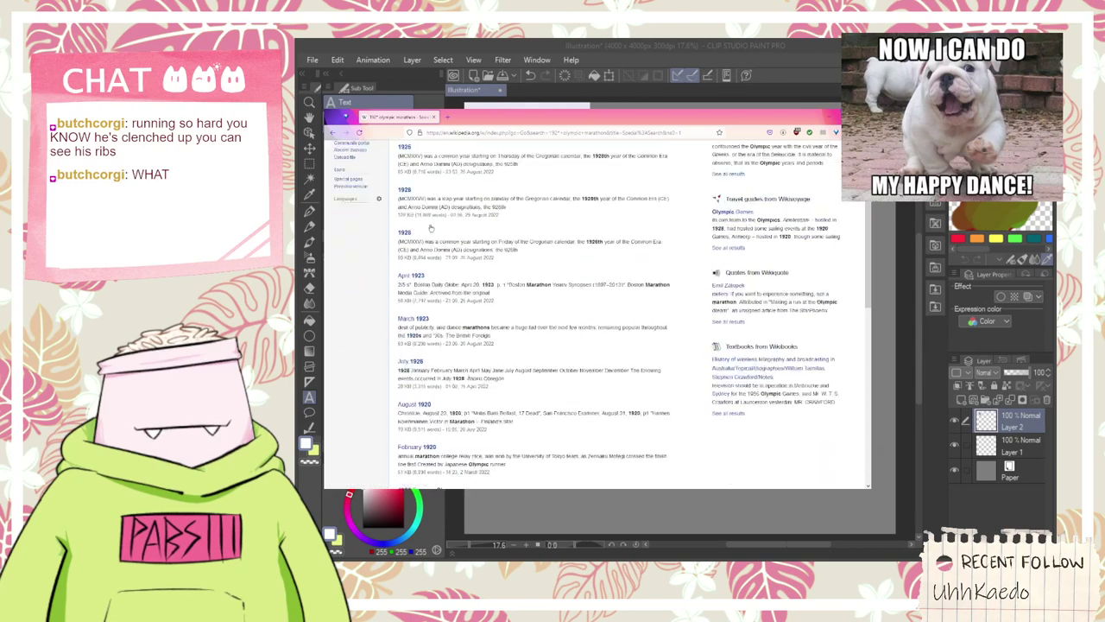
{"action": "scroll", "coordinate": [429, 367], "scroll_direction": "down", "scroll_amount": 3}
{"action": "left_click", "coordinate": [431, 377]}
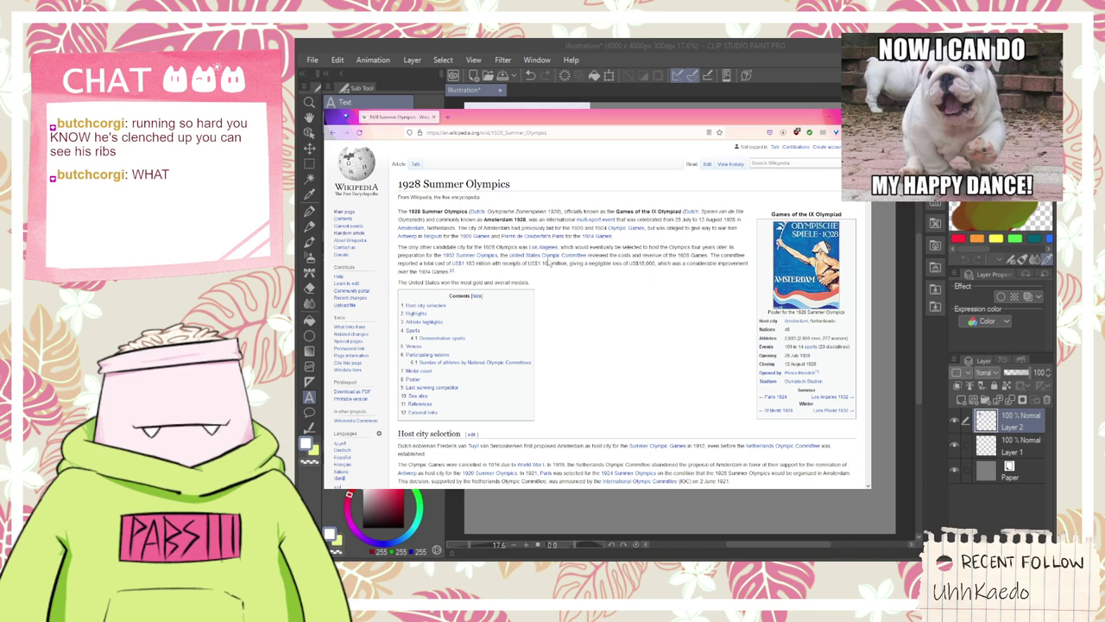
- Open the linked 1932 Summer Olympics article and look through its introduction, highlights, medals awarded and venues
{"action": "mouse_move", "coordinate": [547, 259]}
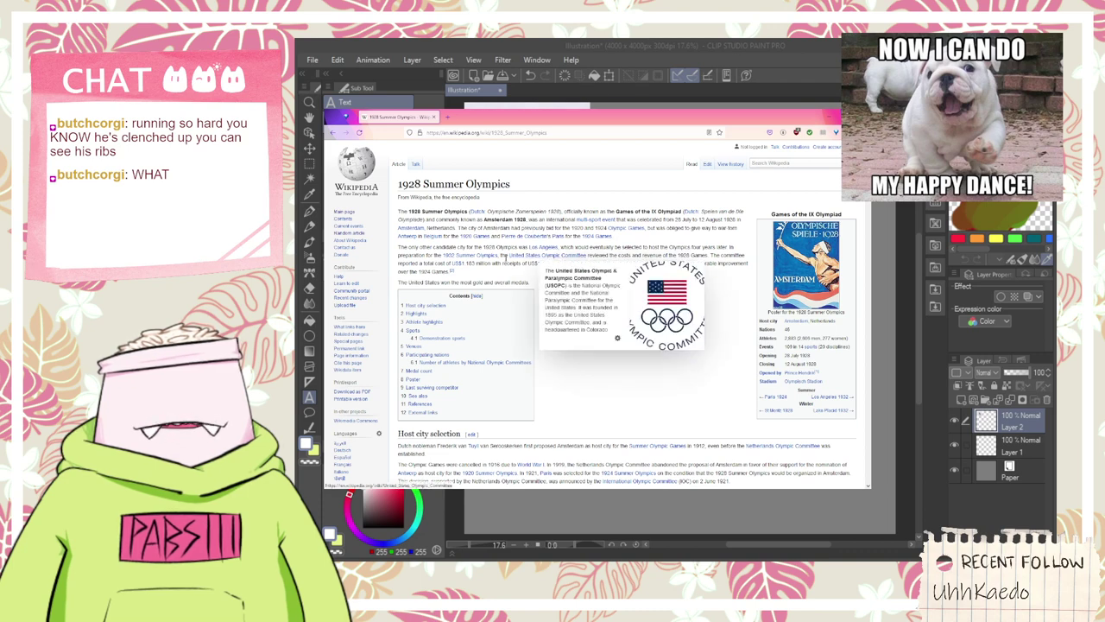
{"action": "left_click", "coordinate": [479, 257]}
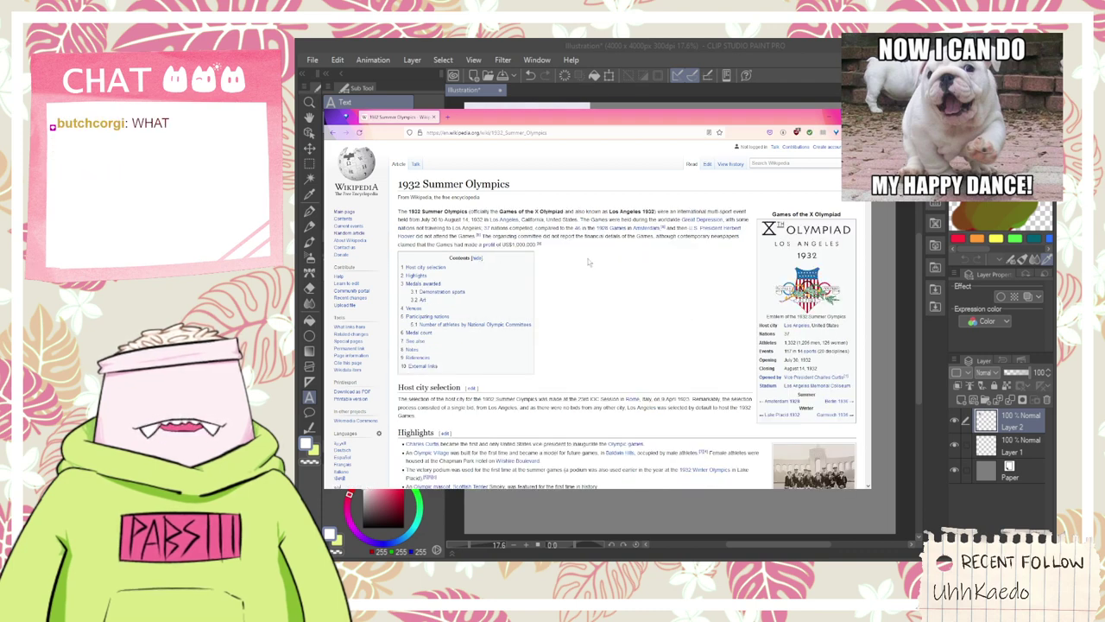
{"action": "scroll", "coordinate": [595, 263], "scroll_direction": "down", "scroll_amount": 5}
{"action": "scroll", "coordinate": [595, 263], "scroll_direction": "up", "scroll_amount": 5}
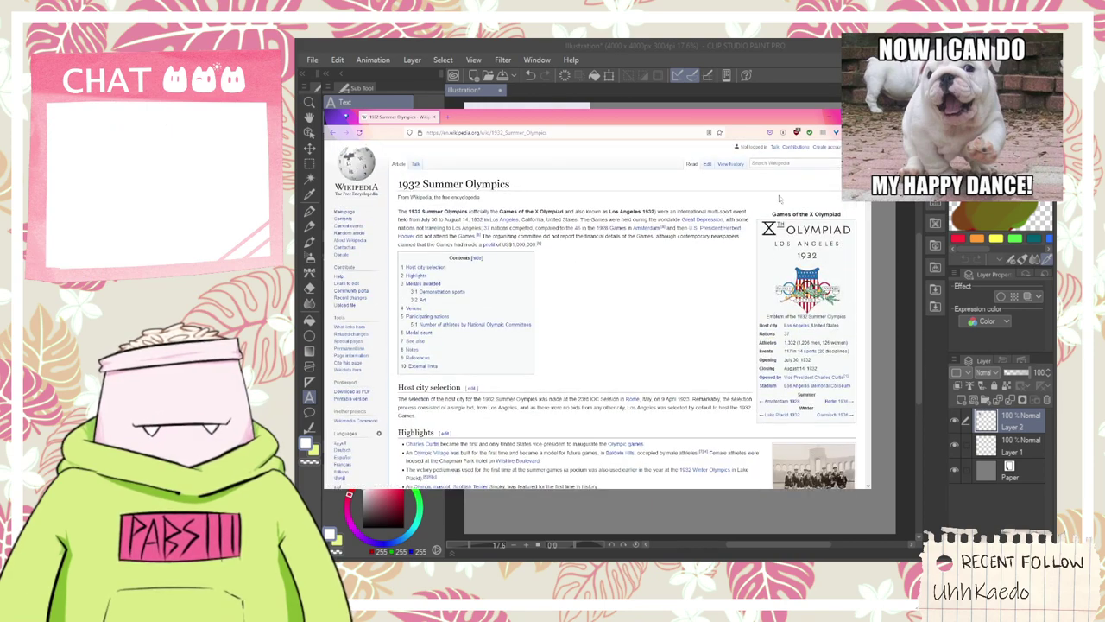
{"action": "scroll", "coordinate": [787, 187], "scroll_direction": "down", "scroll_amount": 1}
{"action": "scroll", "coordinate": [787, 187], "scroll_direction": "up", "scroll_amount": 1}
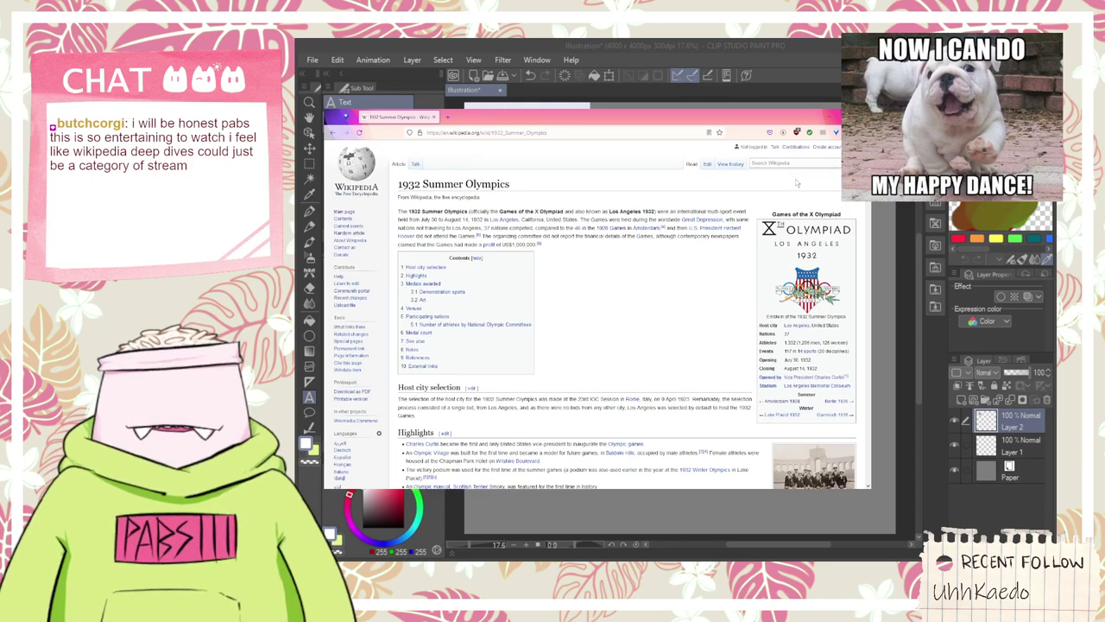
{"action": "scroll", "coordinate": [797, 182], "scroll_direction": "down", "scroll_amount": 12}
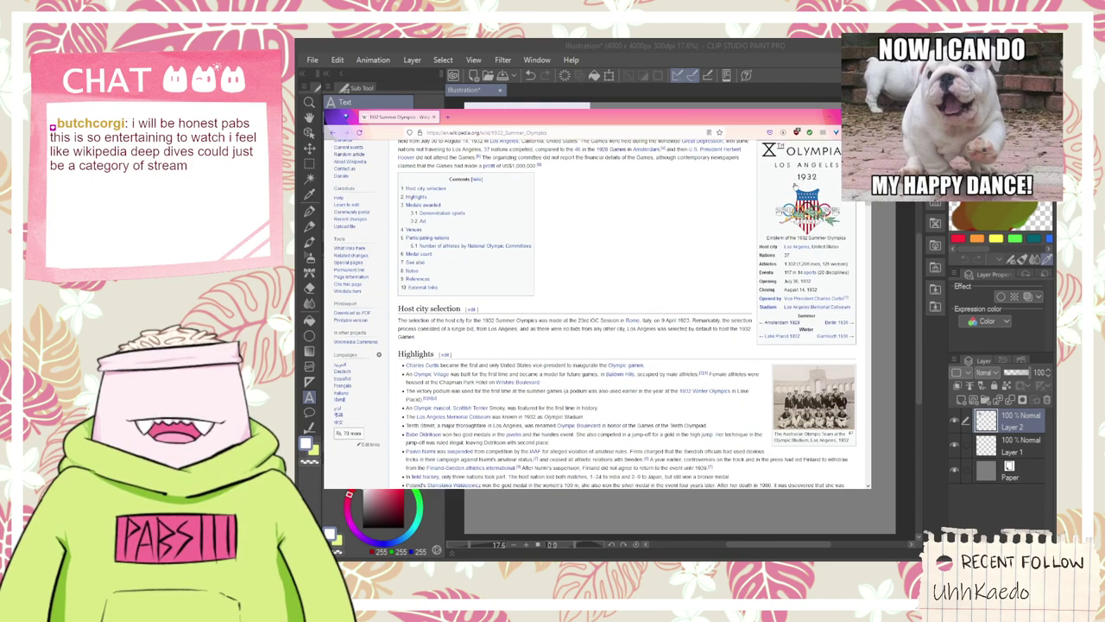
{"action": "scroll", "coordinate": [793, 185], "scroll_direction": "down", "scroll_amount": 4}
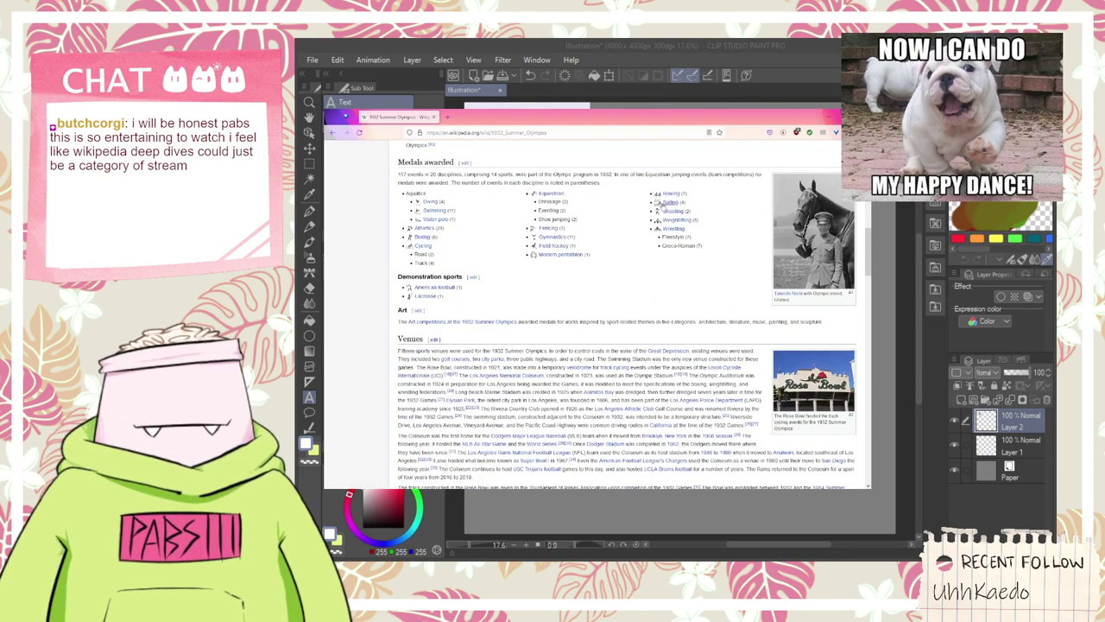
{"action": "mouse_move", "coordinate": [522, 254]}
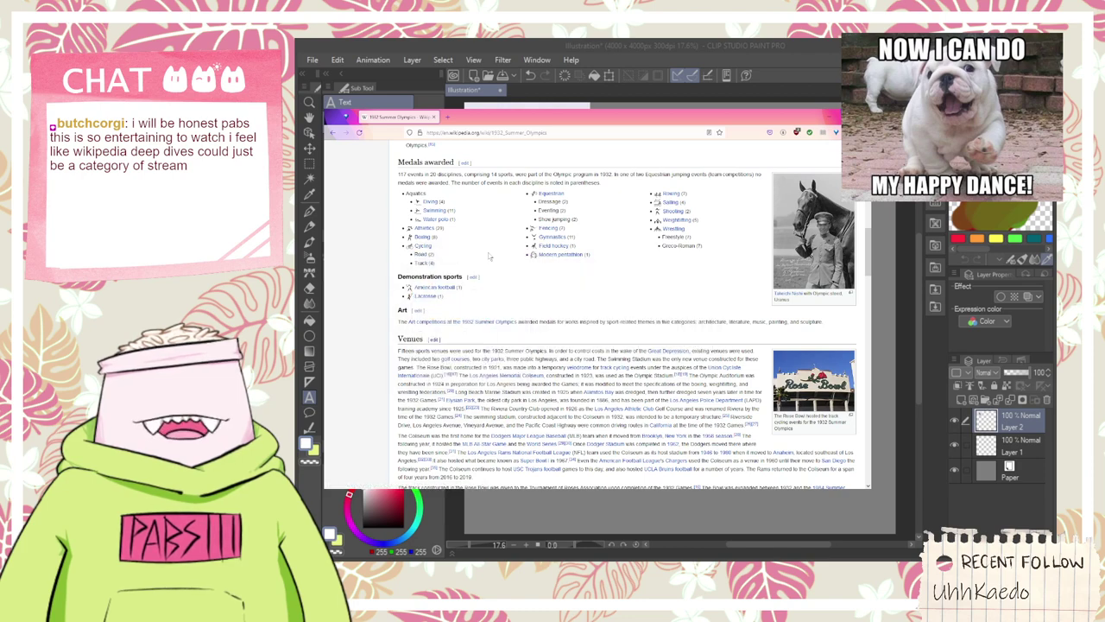
{"action": "scroll", "coordinate": [555, 276], "scroll_direction": "up", "scroll_amount": 10}
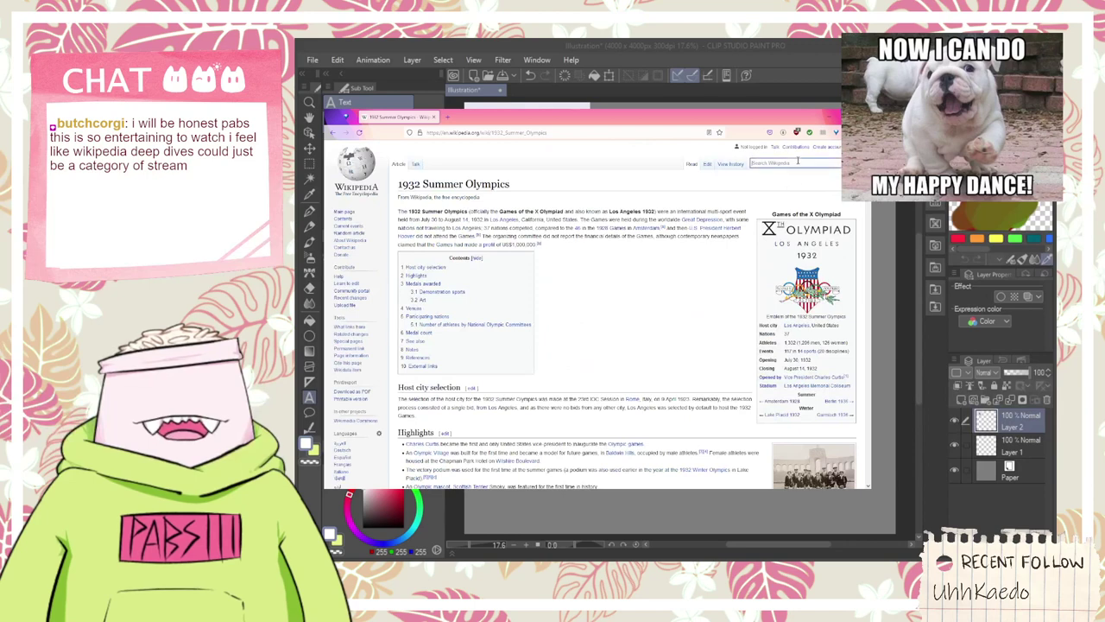
- Search Wikipedia for "strychnine marathon"
{"action": "left_click", "coordinate": [796, 161]}
{"action": "type", "text": "ra"}
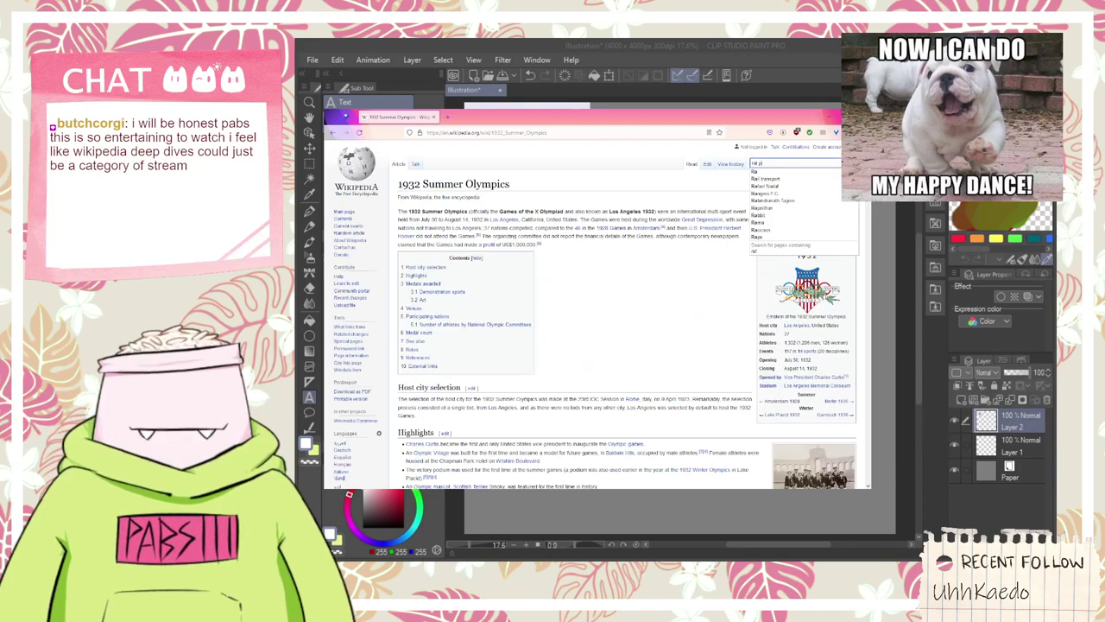
{"action": "key", "text": "BackSpace"}
{"action": "key", "text": "BackSpace"}
{"action": "type", "text": "s"}
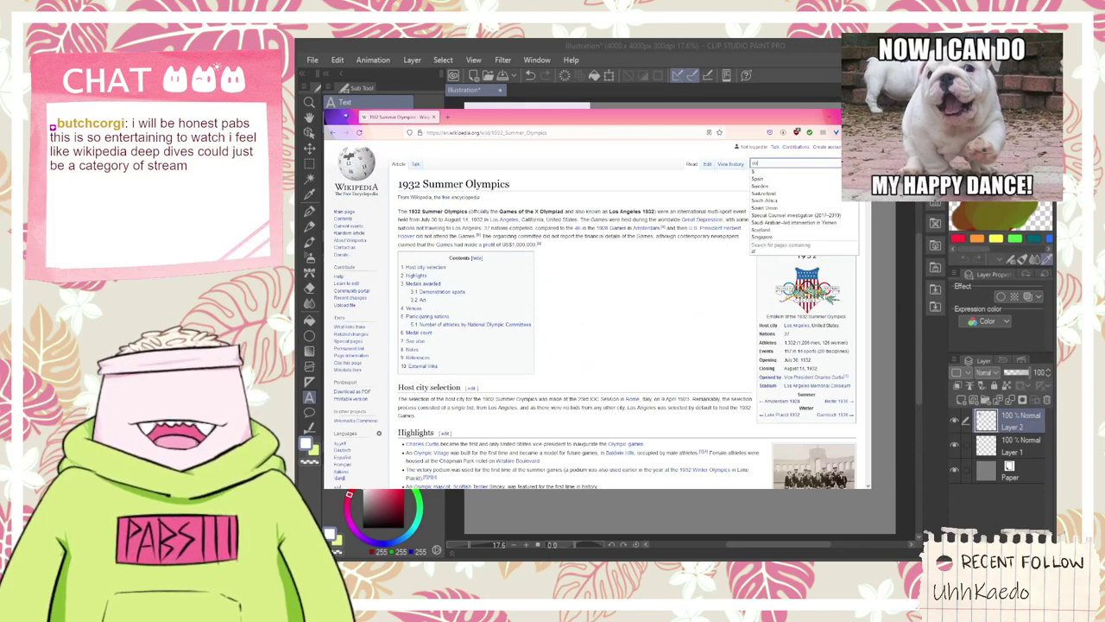
{"action": "type", "text": "trychn"}
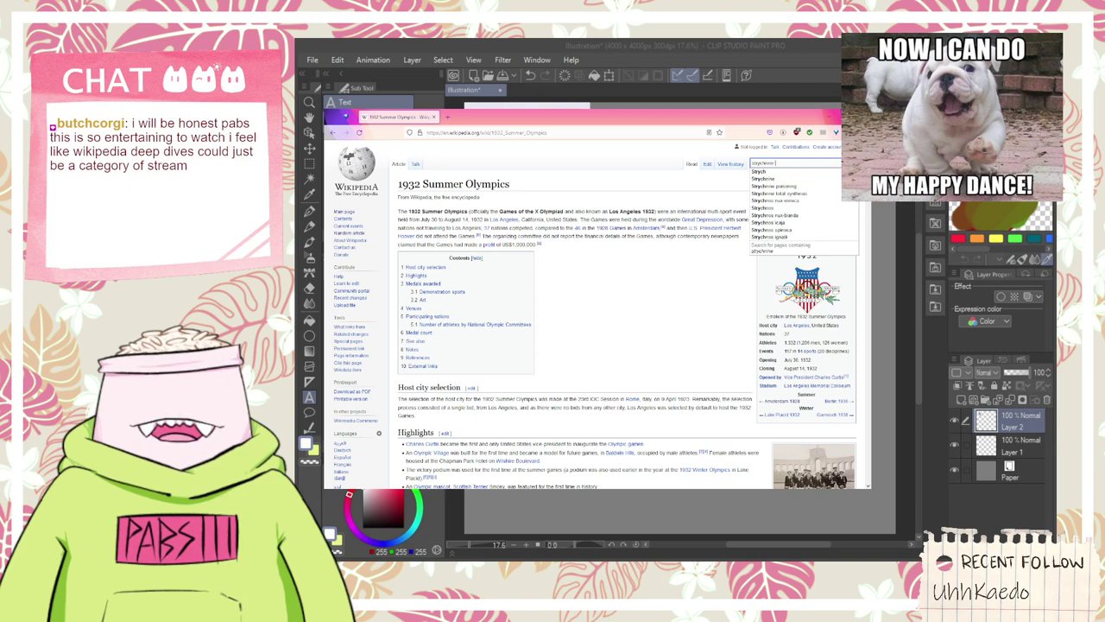
{"action": "type", "text": "ine marat"}
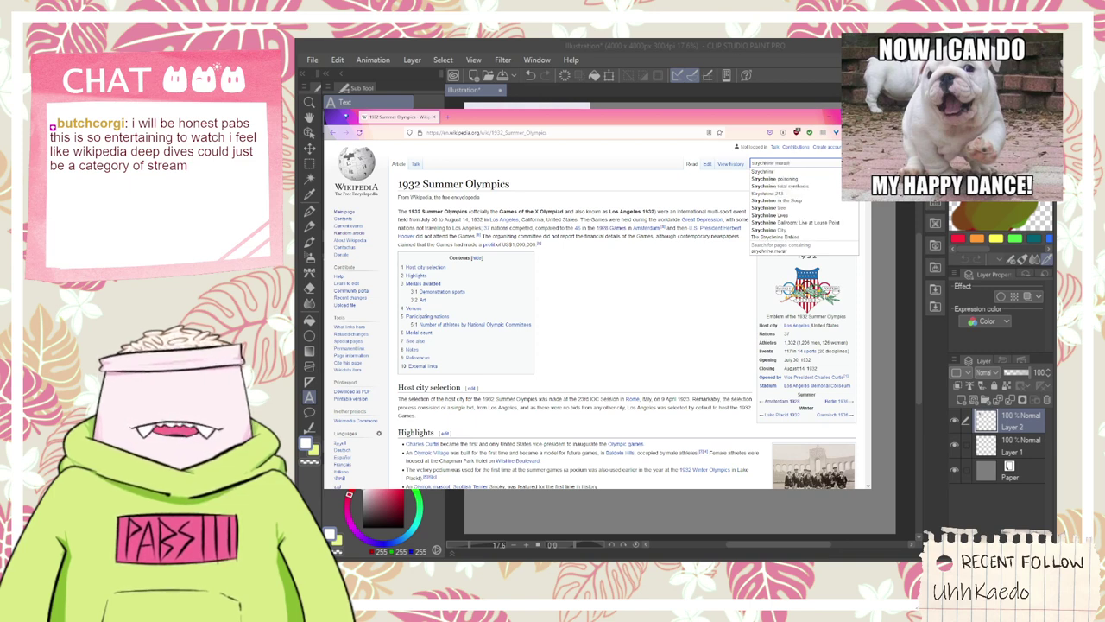
{"action": "type", "text": "hon"}
{"action": "key", "text": "Return"}
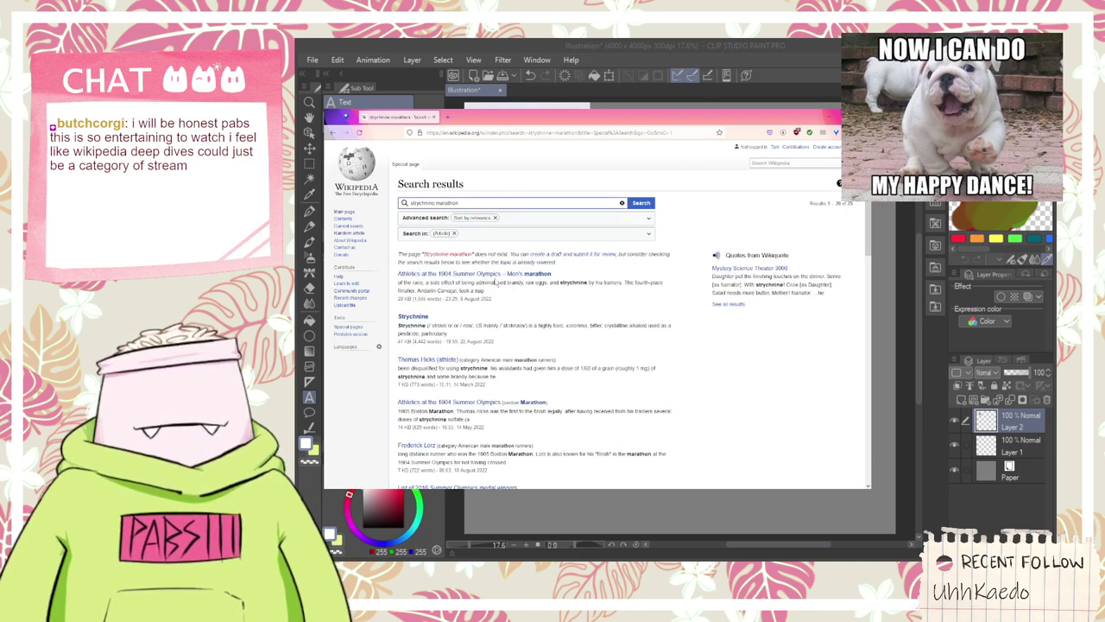
- Open the 1904 Summer Olympics men's marathon article and read its introduction, highlighting passages on the finishers, the car ride and the winner's condition
{"action": "left_click", "coordinate": [495, 274]}
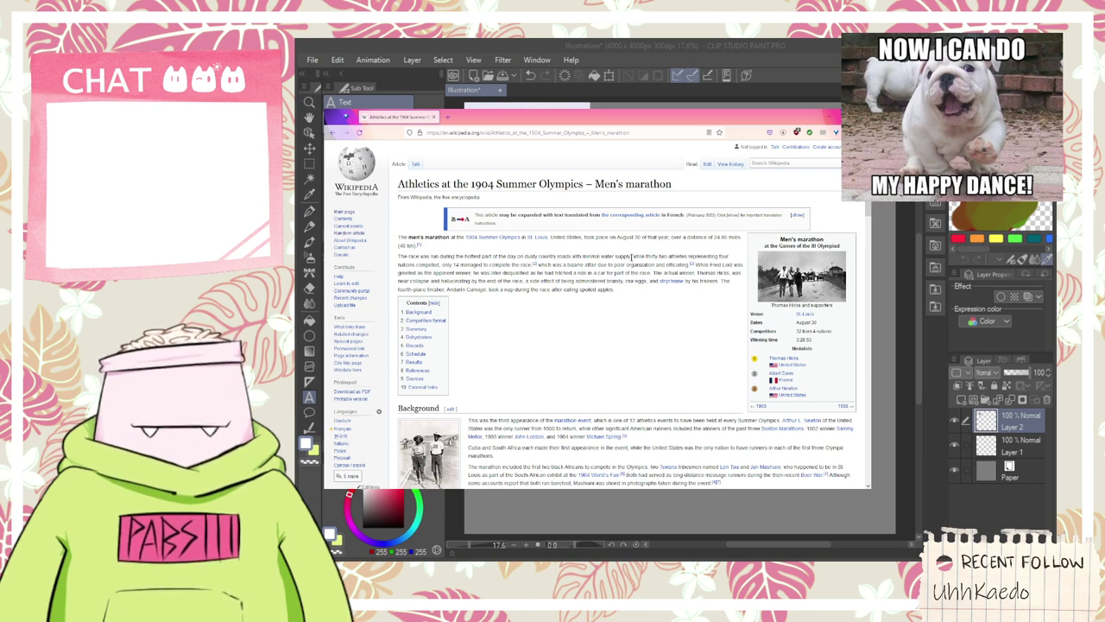
{"action": "left_click_drag", "start_coordinate": [631, 257], "coordinate": [525, 264]}
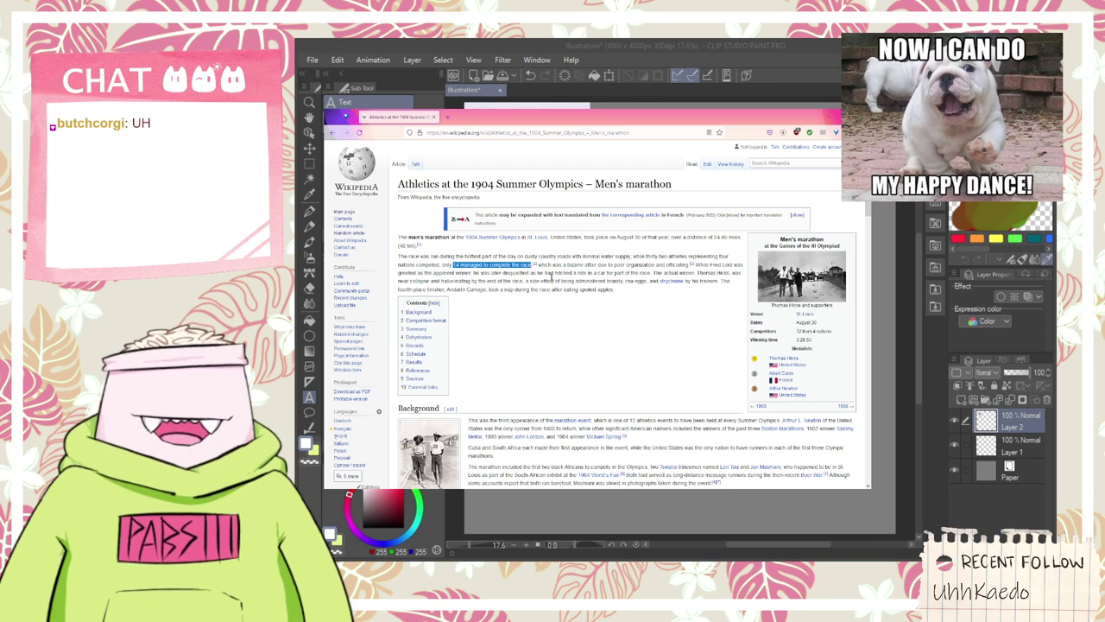
{"action": "left_click_drag", "start_coordinate": [550, 275], "coordinate": [650, 273]}
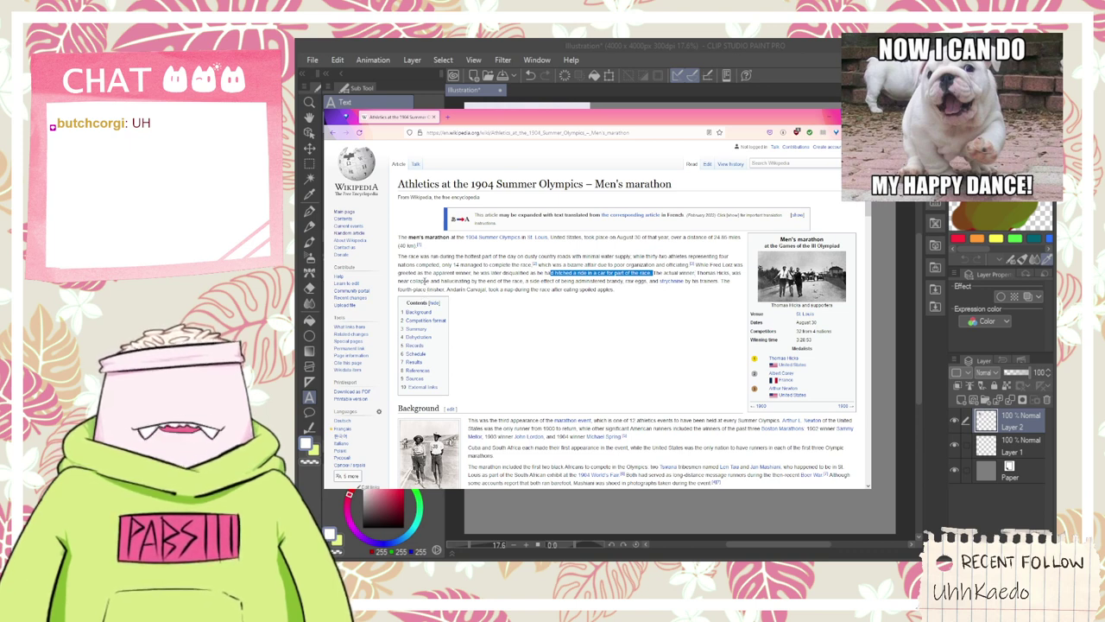
{"action": "left_click_drag", "start_coordinate": [455, 281], "coordinate": [530, 281]}
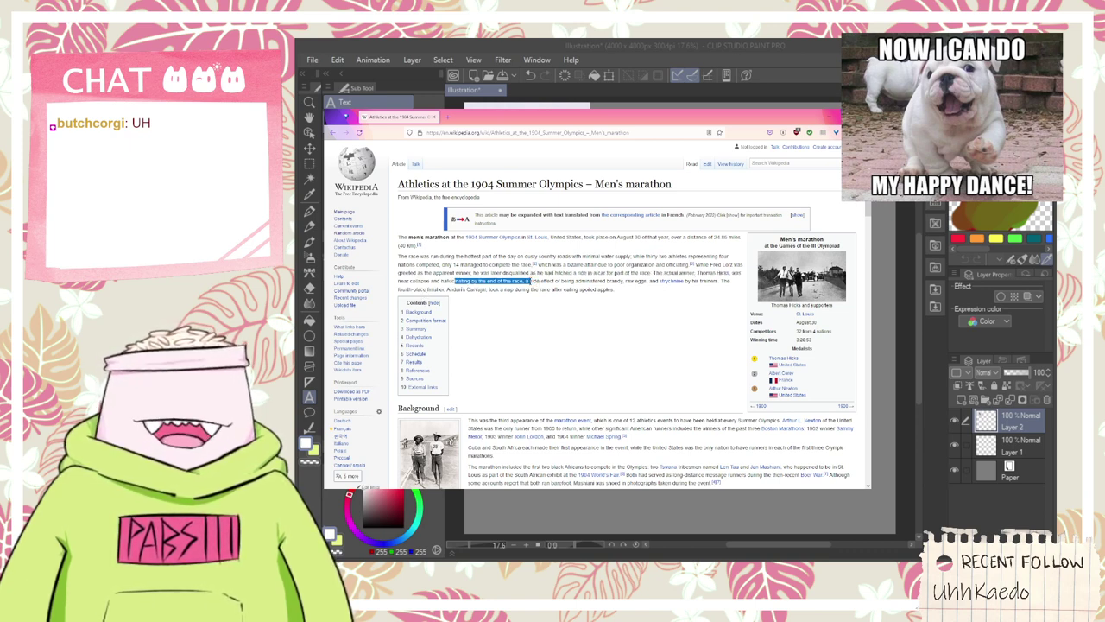
{"action": "left_click", "coordinate": [531, 282]}
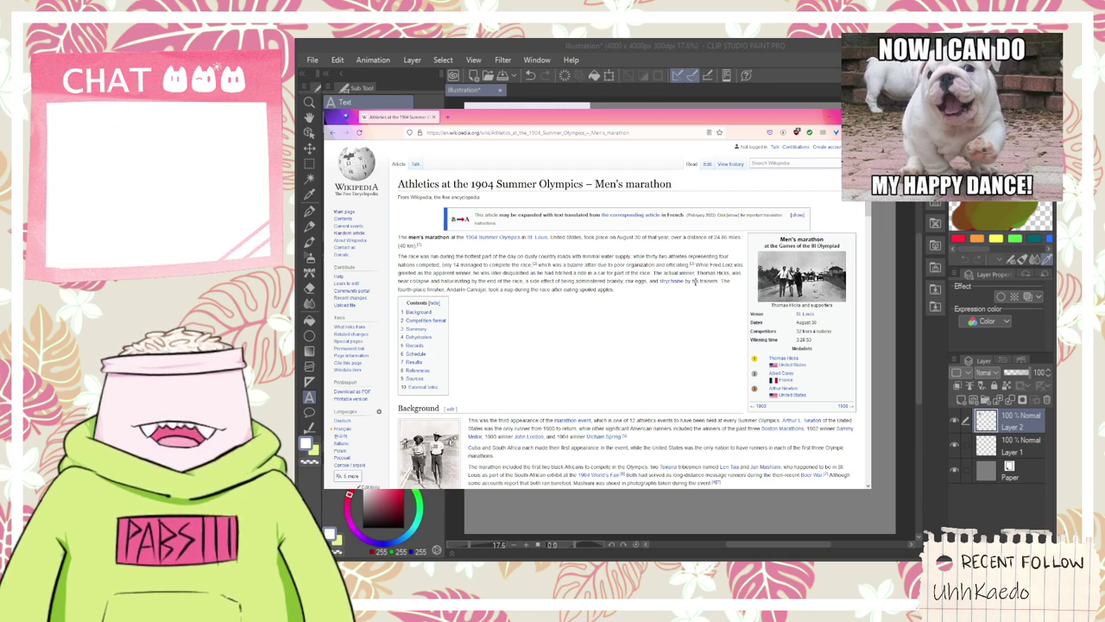
{"action": "left_click_drag", "start_coordinate": [695, 280], "coordinate": [718, 282]}
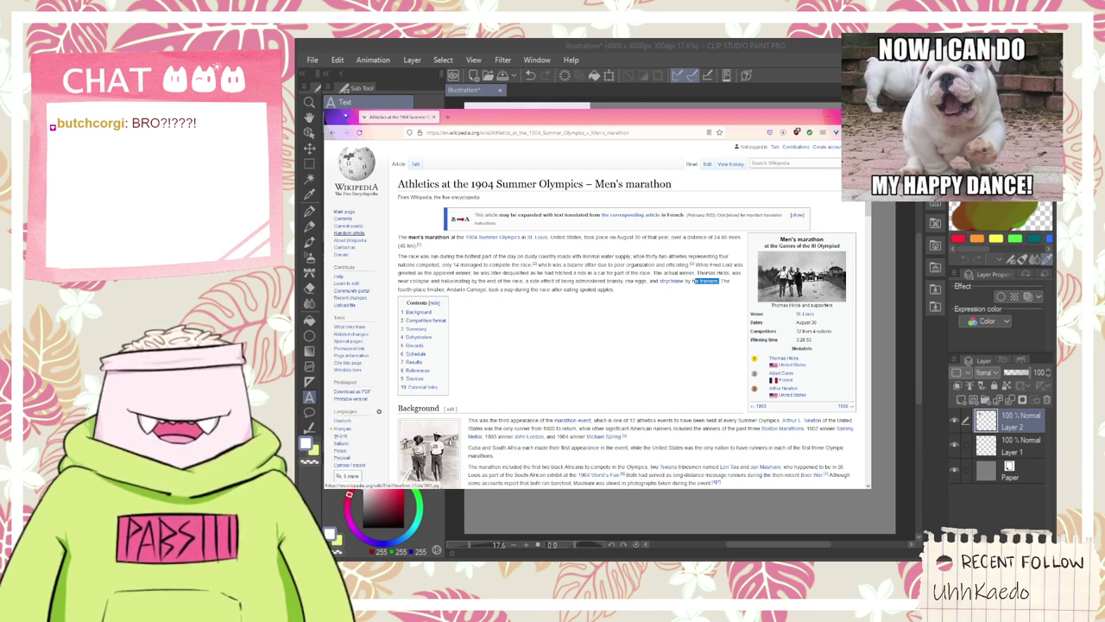
- View the article's photos enlarged, including the winner with his supporters, and skim the background, competition format and summary sections
{"action": "left_click", "coordinate": [429, 447]}
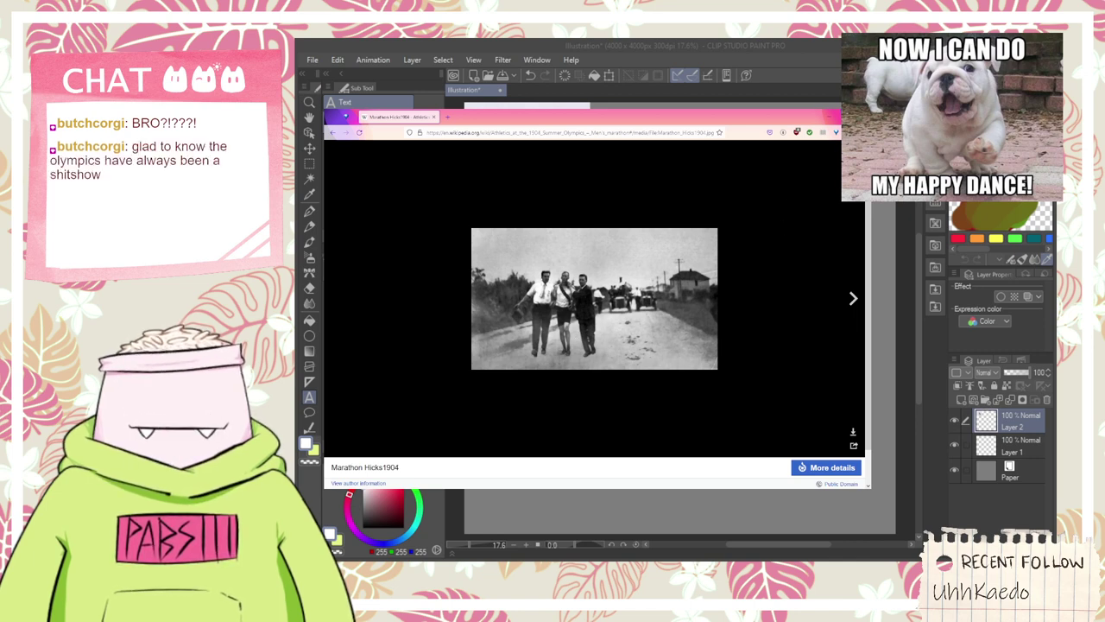
{"action": "left_click", "coordinate": [853, 152]}
{"action": "scroll", "coordinate": [604, 302], "scroll_direction": "down", "scroll_amount": 3}
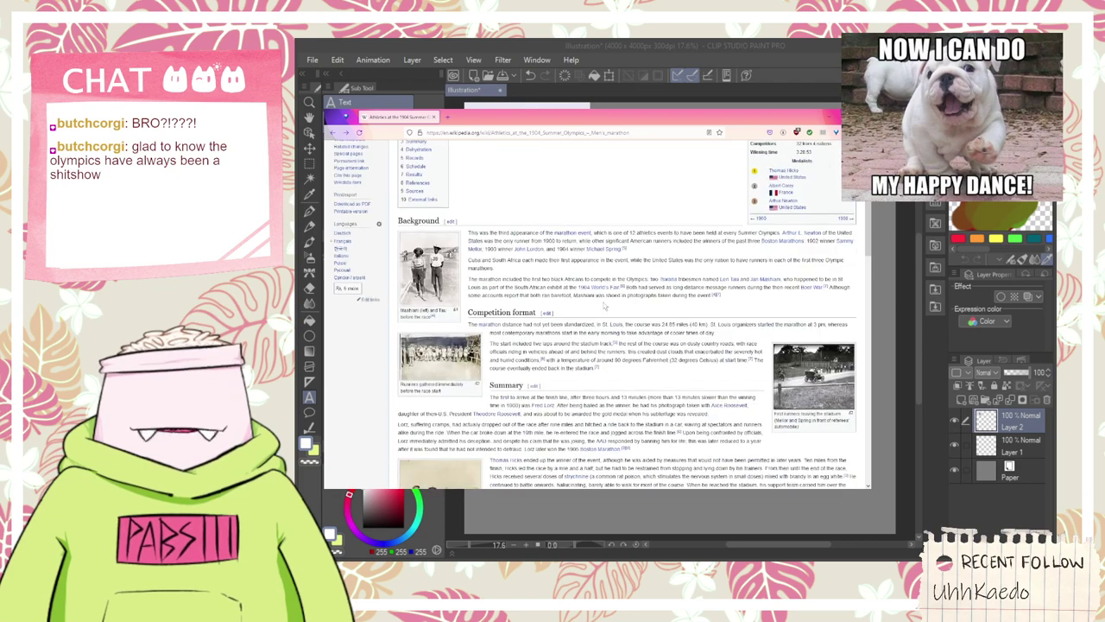
{"action": "scroll", "coordinate": [587, 302], "scroll_direction": "up", "scroll_amount": 3}
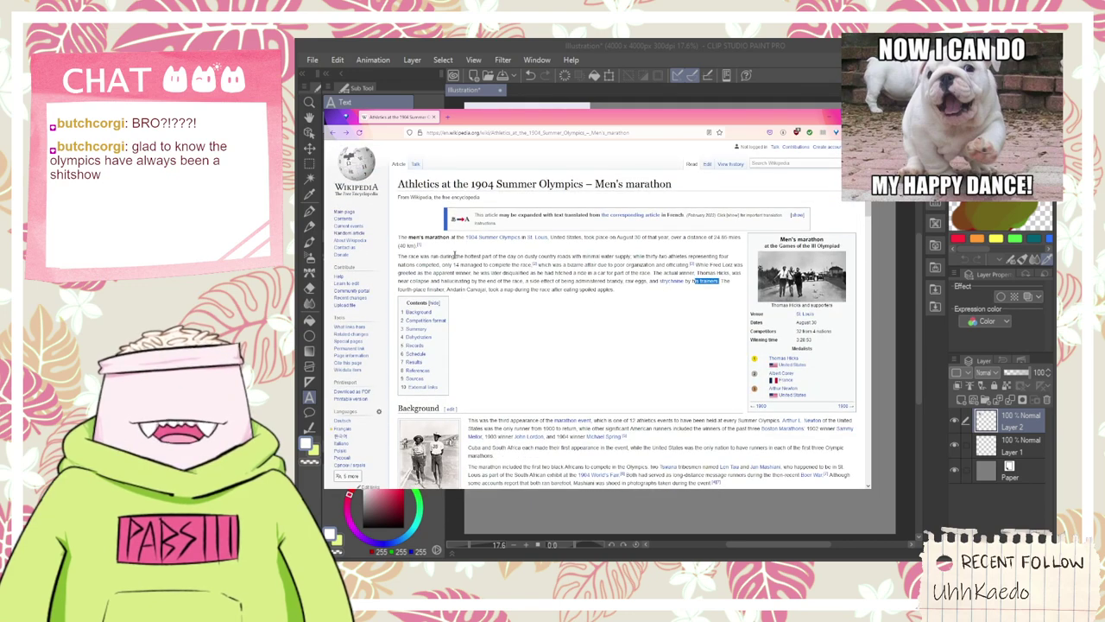
- Leaf through a series of random Wikipedia articles and return to the one on the Lincoln Handicap horse race
{"action": "left_click", "coordinate": [349, 233]}
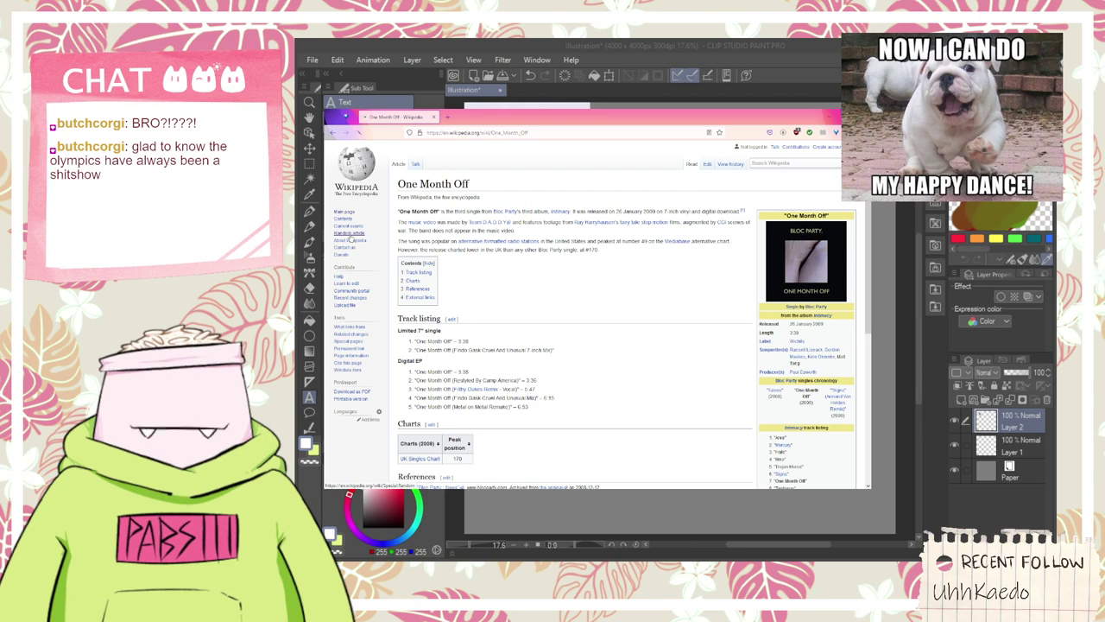
{"action": "left_click", "coordinate": [351, 238]}
{"action": "left_click", "coordinate": [350, 239]}
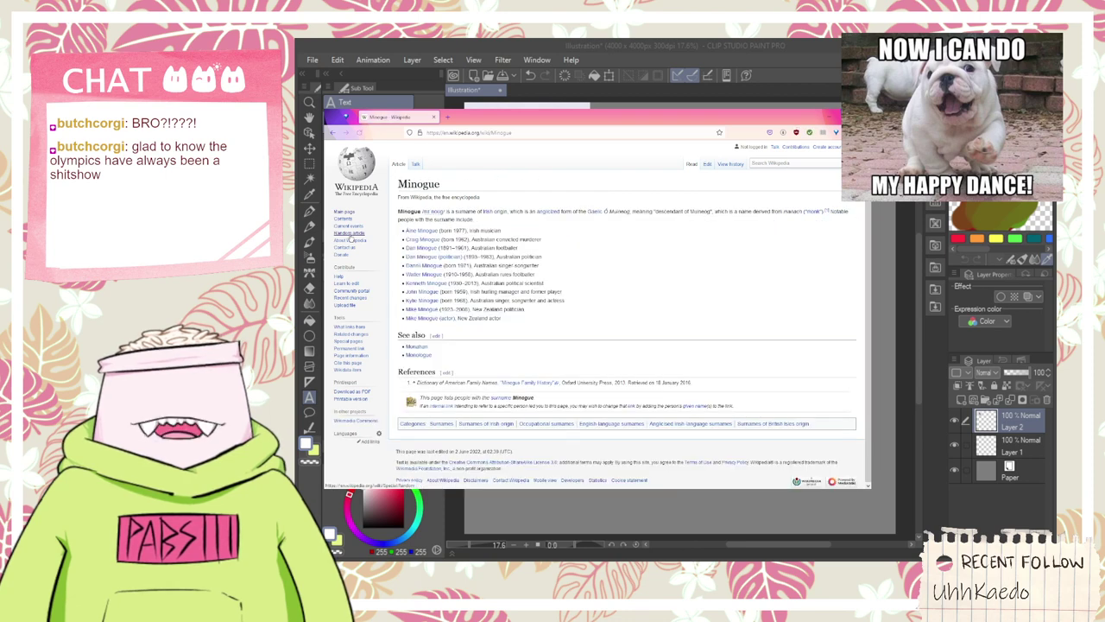
{"action": "left_click", "coordinate": [350, 239]}
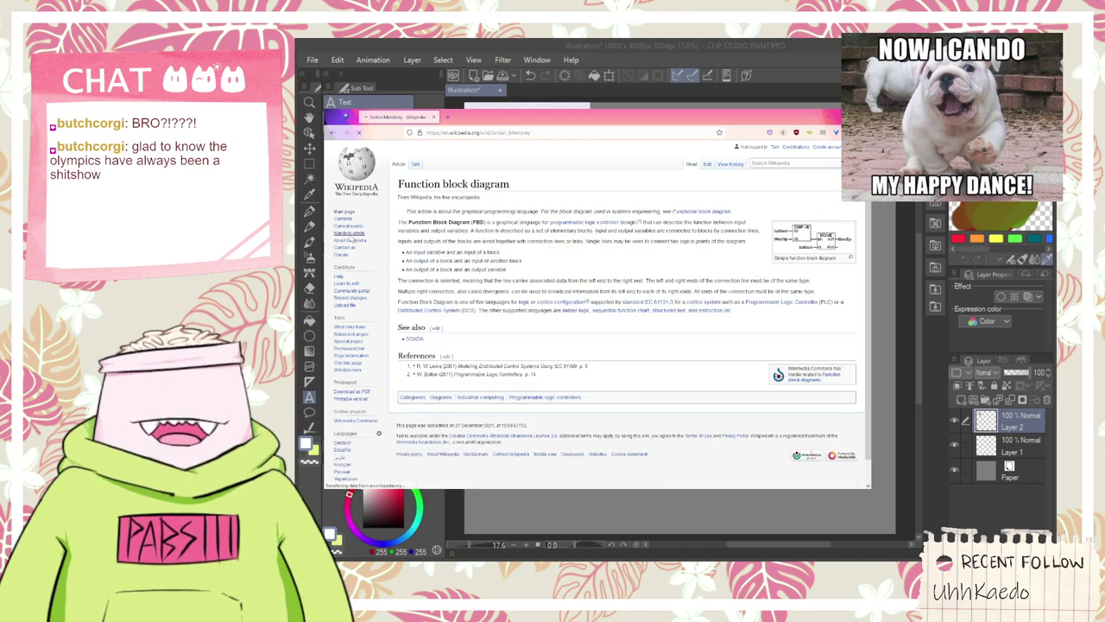
{"action": "left_click", "coordinate": [350, 239]}
{"action": "left_click", "coordinate": [350, 240]}
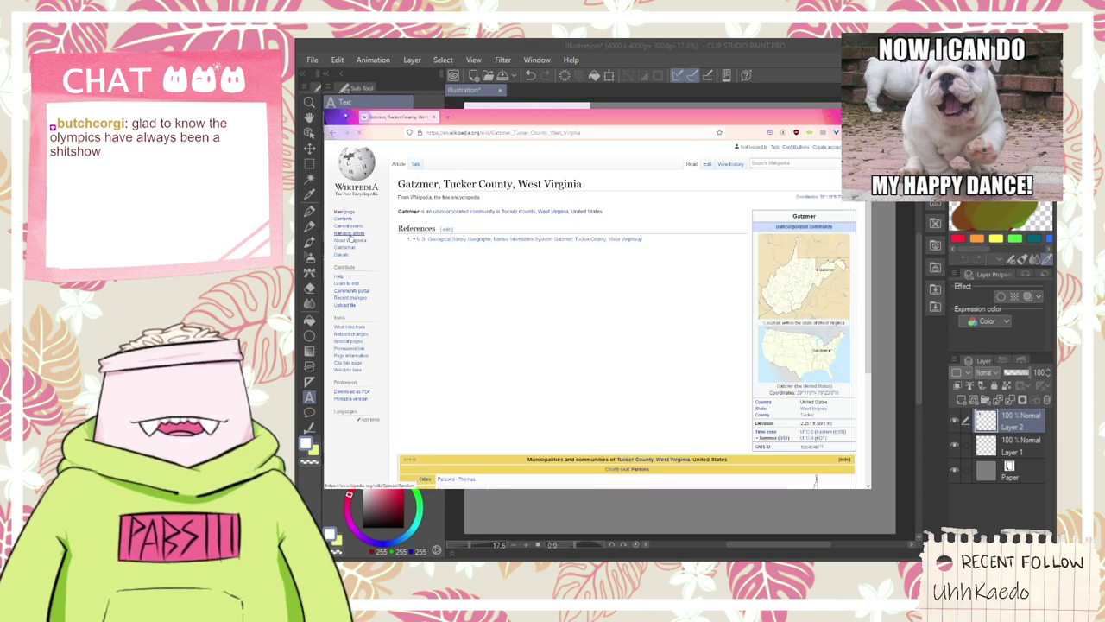
{"action": "left_click", "coordinate": [350, 239]}
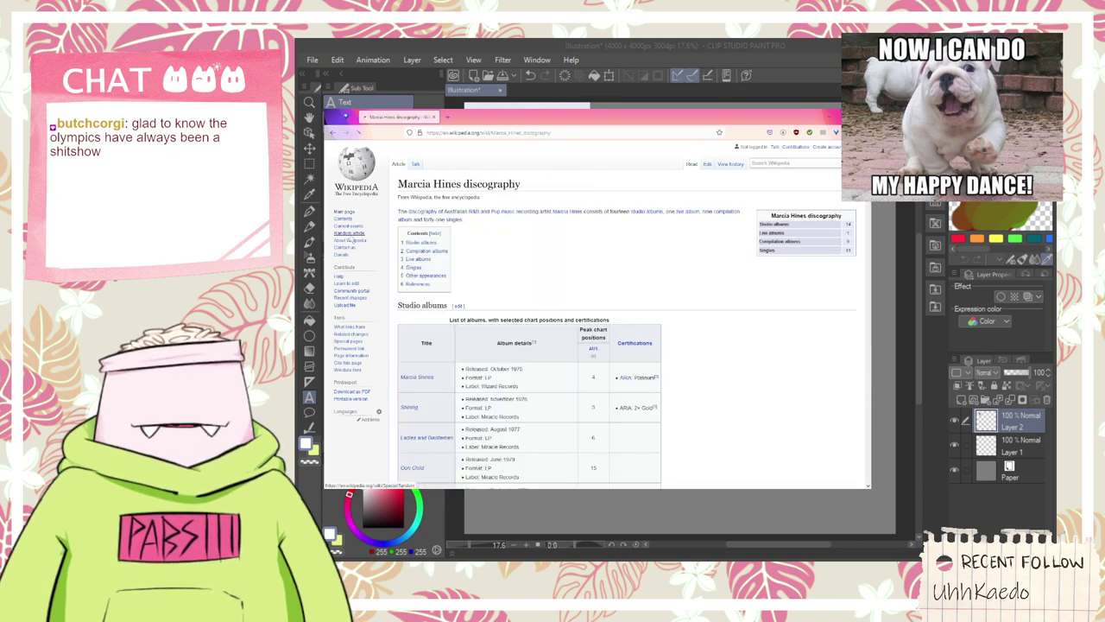
{"action": "left_click", "coordinate": [350, 239]}
{"action": "left_click", "coordinate": [349, 239]}
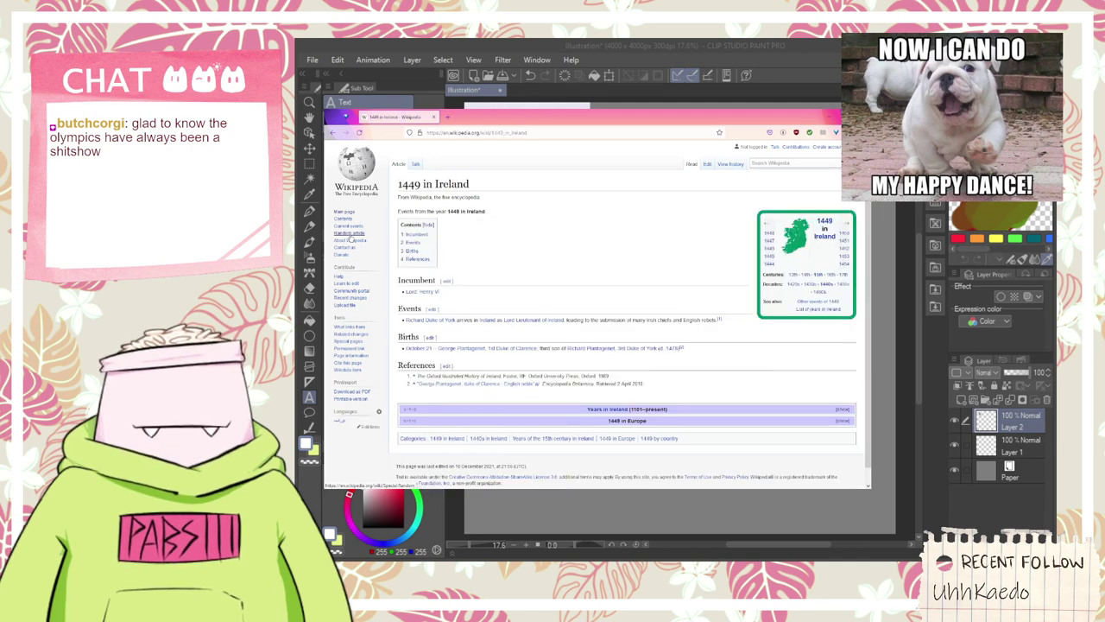
{"action": "left_click", "coordinate": [350, 239]}
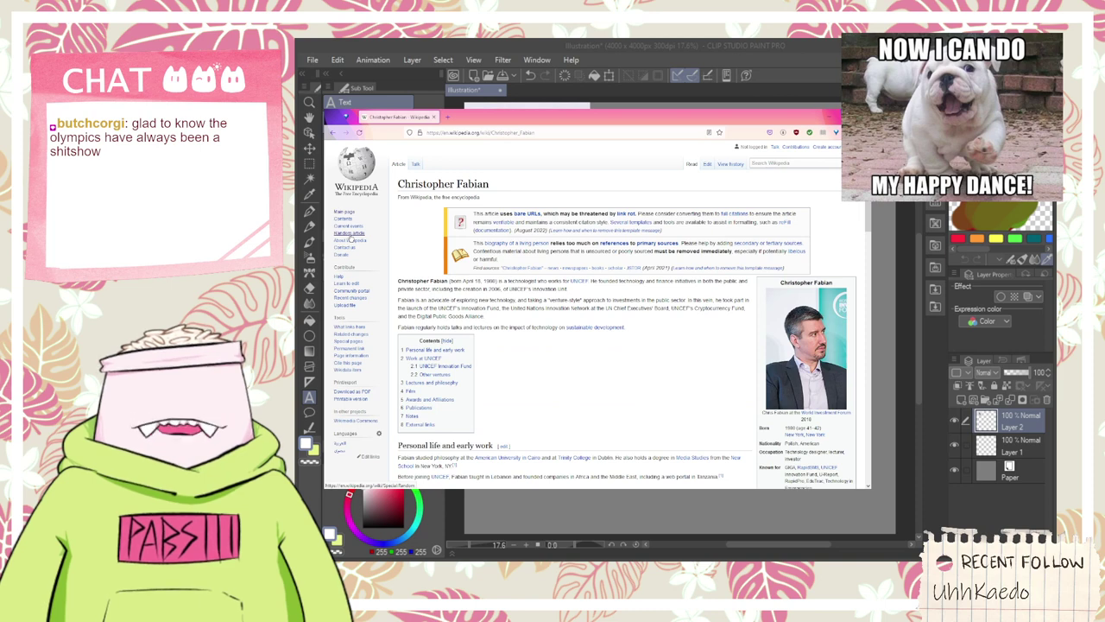
{"action": "left_click", "coordinate": [350, 239]}
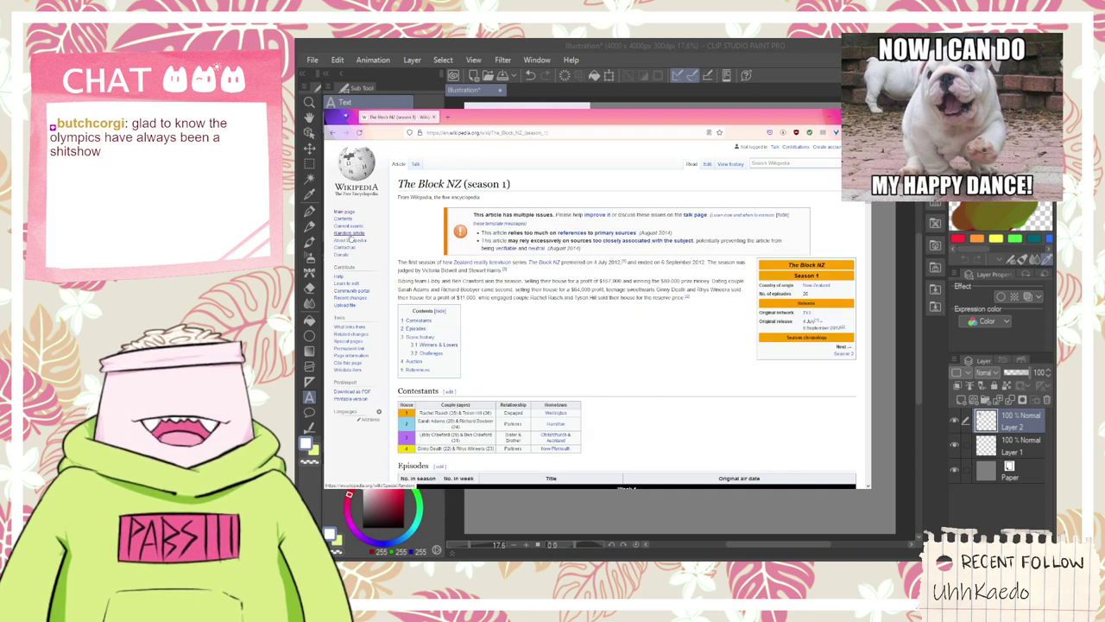
{"action": "left_click", "coordinate": [350, 239]}
{"action": "left_click", "coordinate": [350, 239]}
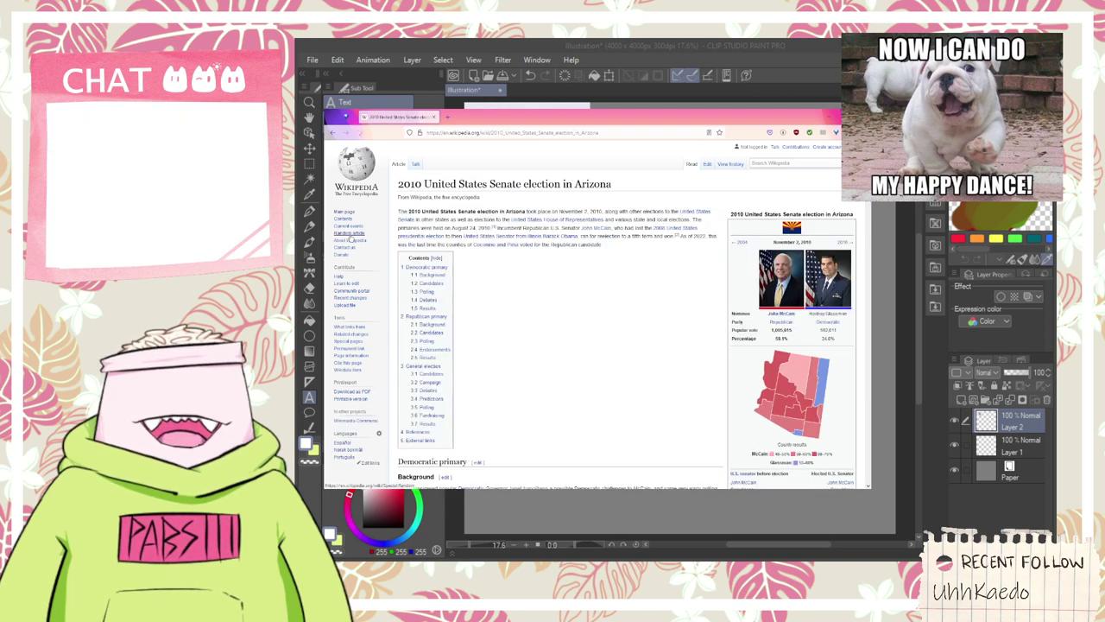
{"action": "left_click", "coordinate": [350, 239]}
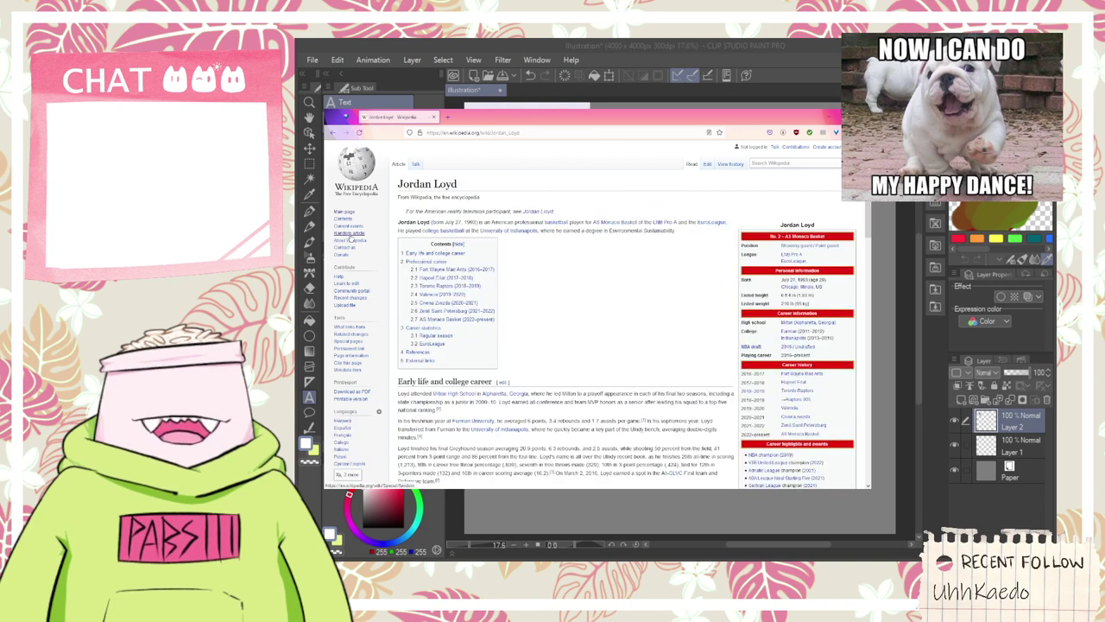
{"action": "left_click", "coordinate": [349, 239]}
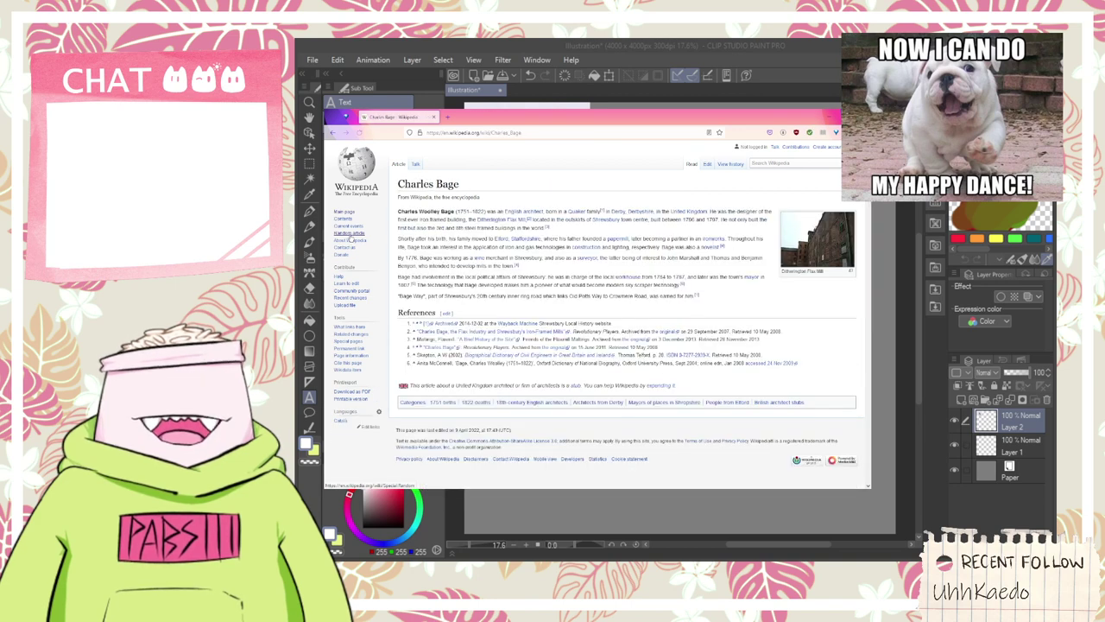
{"action": "left_click", "coordinate": [350, 240]}
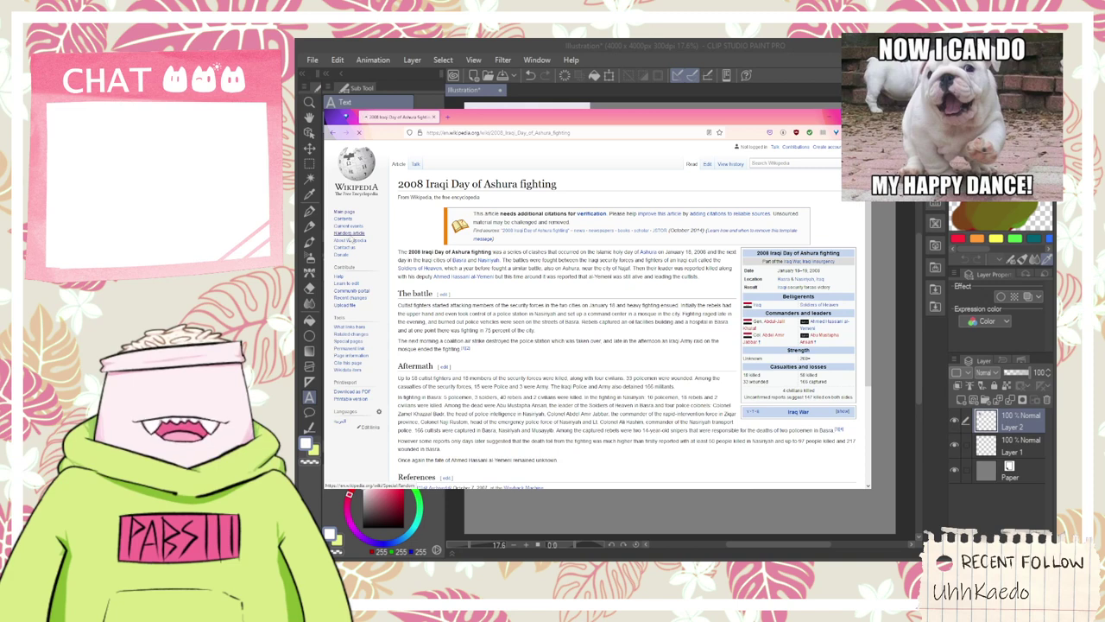
{"action": "left_click", "coordinate": [350, 240]}
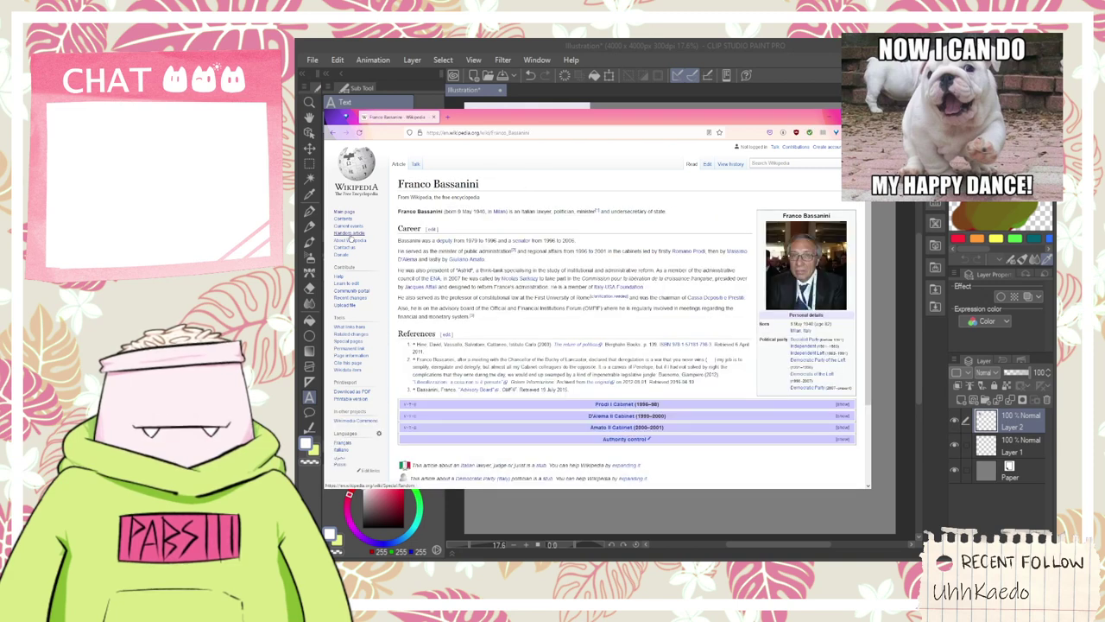
{"action": "left_click", "coordinate": [350, 239]}
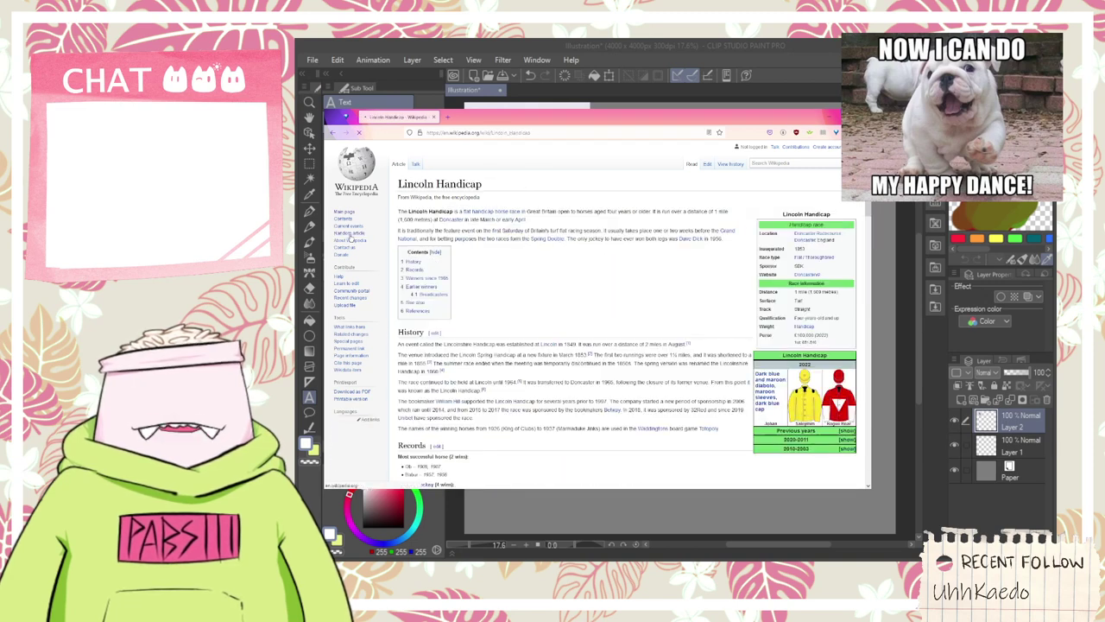
{"action": "left_click", "coordinate": [350, 239]}
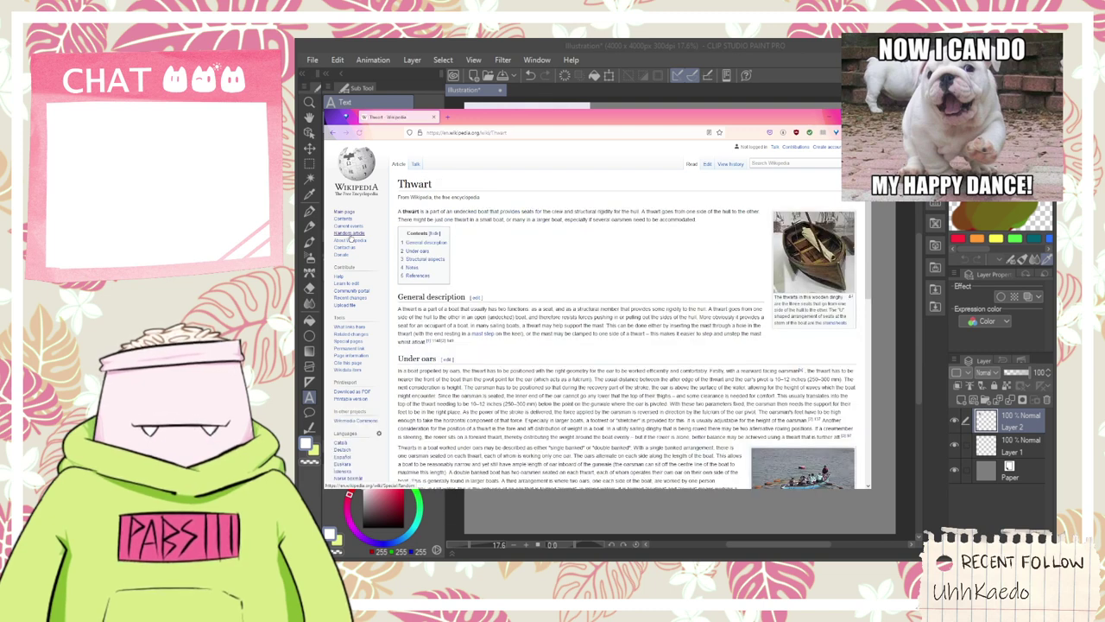
{"action": "left_click", "coordinate": [349, 240]}
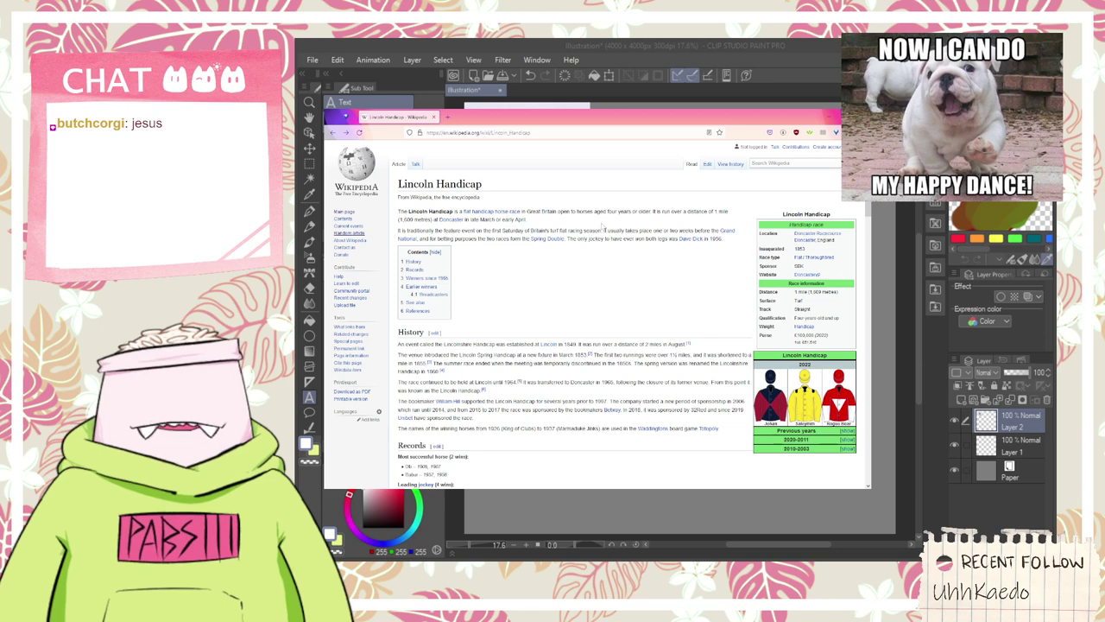
- Look through the Lincoln Handicap article's history and records and view the enlarged image of the red silks with a white inverted triangle
{"action": "scroll", "coordinate": [602, 227], "scroll_direction": "down", "scroll_amount": 1}
{"action": "scroll", "coordinate": [600, 231], "scroll_direction": "down", "scroll_amount": 2}
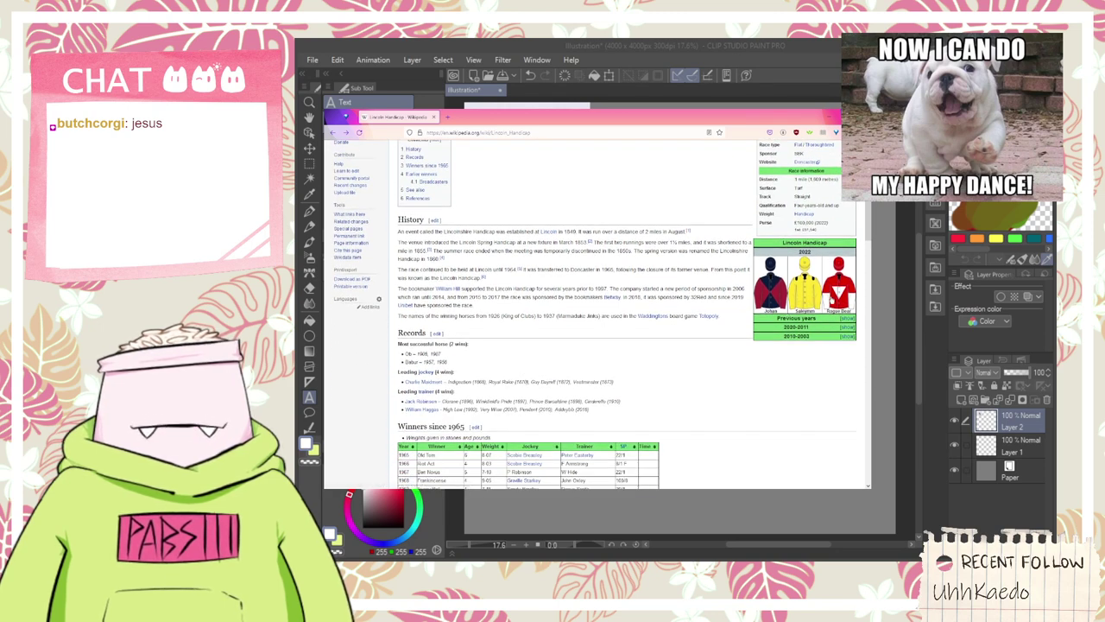
{"action": "left_click", "coordinate": [834, 300]}
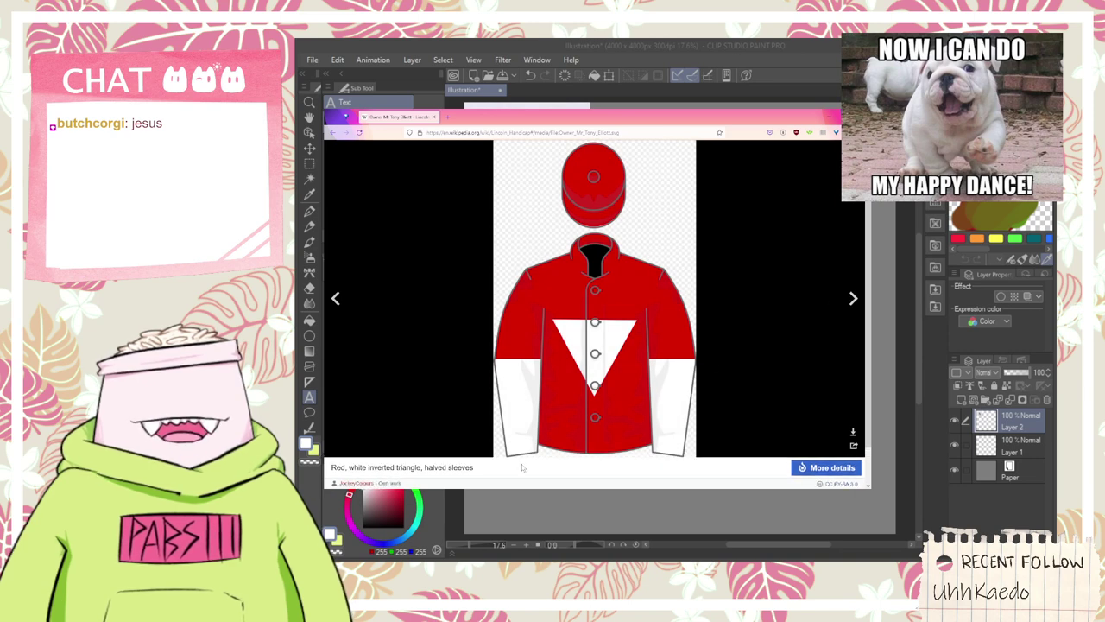
{"action": "key", "text": "Escape"}
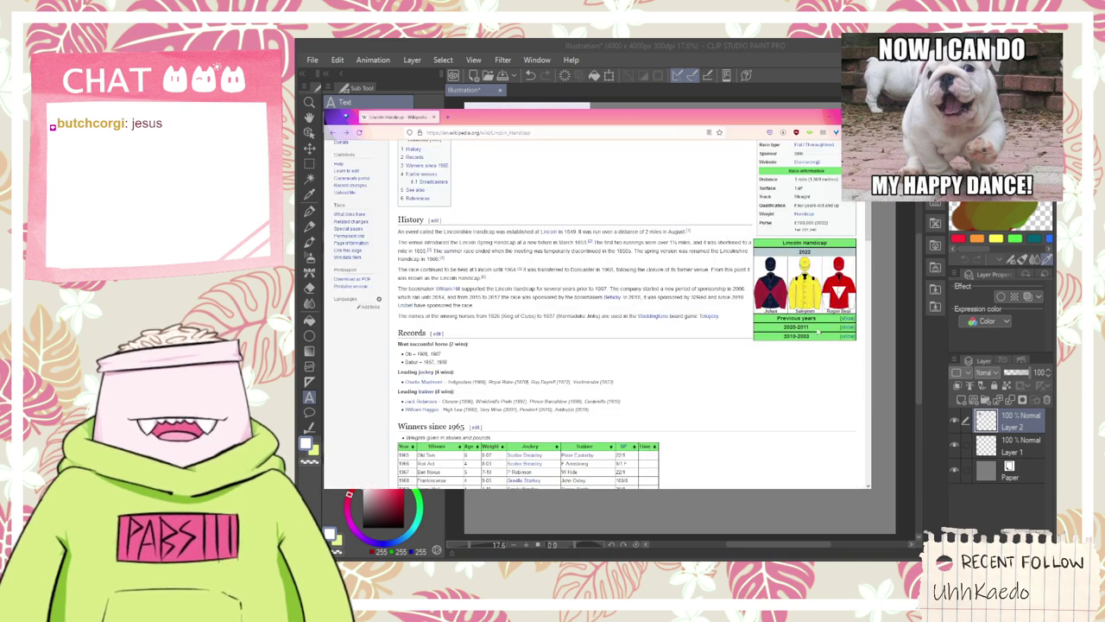
- Expand the previous years and 2020–2011 groups of winning jockey silks and look through them
{"action": "left_click", "coordinate": [847, 317]}
{"action": "scroll", "coordinate": [844, 363], "scroll_direction": "down", "scroll_amount": 1}
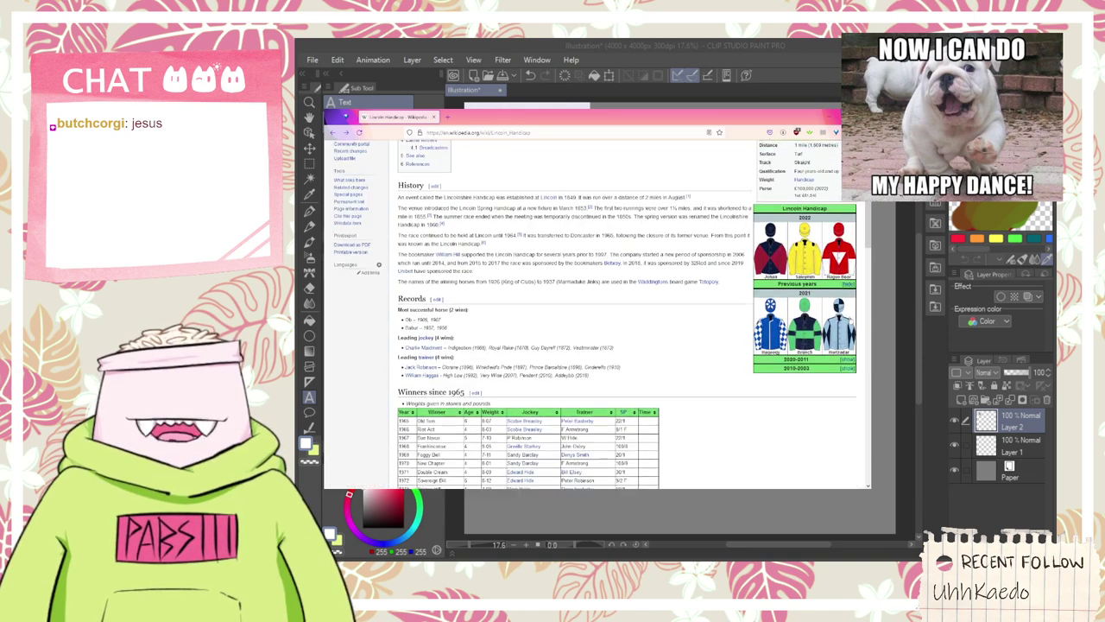
{"action": "scroll", "coordinate": [841, 355], "scroll_direction": "down", "scroll_amount": 15}
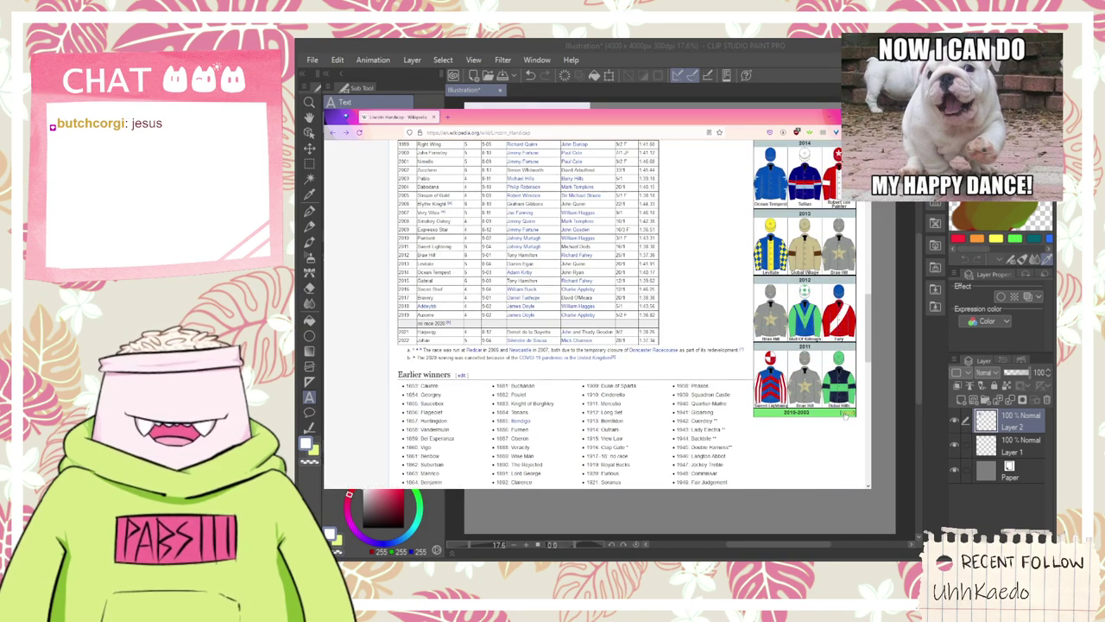
- Expand the 2010–2003 group of winning silks, look through it, and return to the article's introduction
{"action": "left_click", "coordinate": [847, 413]}
{"action": "scroll", "coordinate": [845, 408], "scroll_direction": "down", "scroll_amount": 4}
{"action": "scroll", "coordinate": [841, 405], "scroll_direction": "down", "scroll_amount": 5}
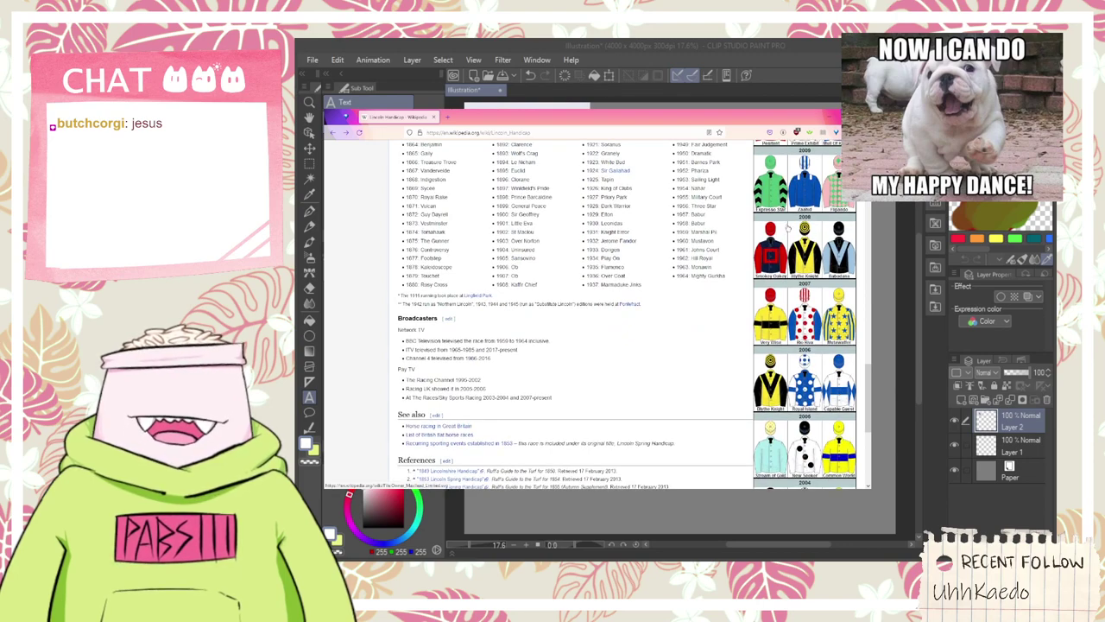
{"action": "scroll", "coordinate": [711, 277], "scroll_direction": "up", "scroll_amount": 1}
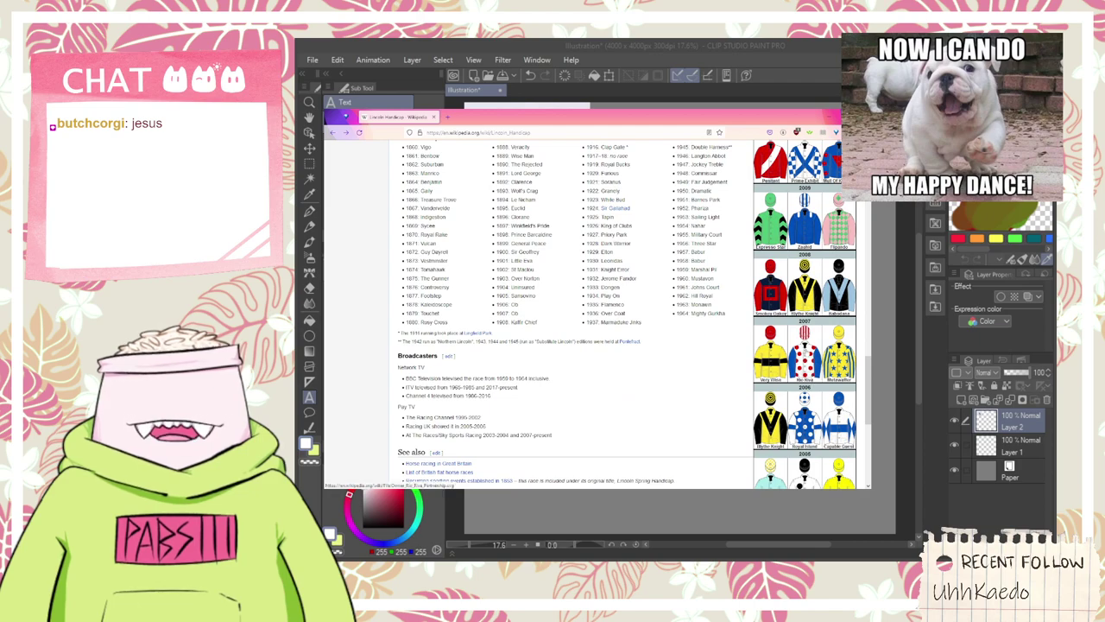
{"action": "scroll", "coordinate": [673, 353], "scroll_direction": "up", "scroll_amount": 5}
{"action": "scroll", "coordinate": [676, 352], "scroll_direction": "up", "scroll_amount": 20}
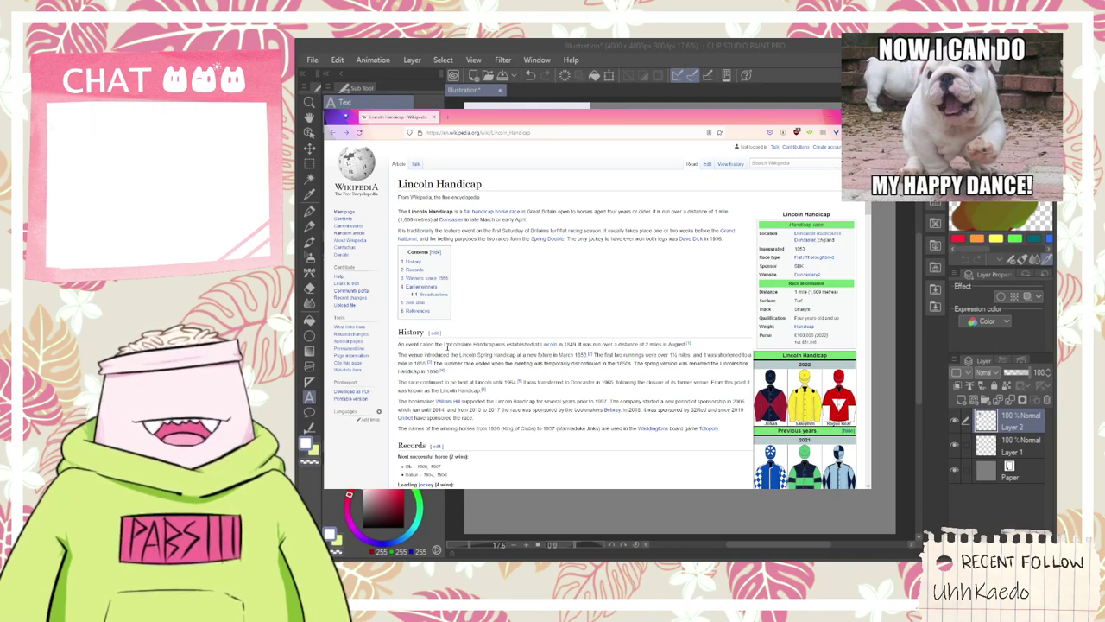
- Open the linked flat racing section in a new tab and read its opening definition
{"action": "middle_click", "coordinate": [467, 211]}
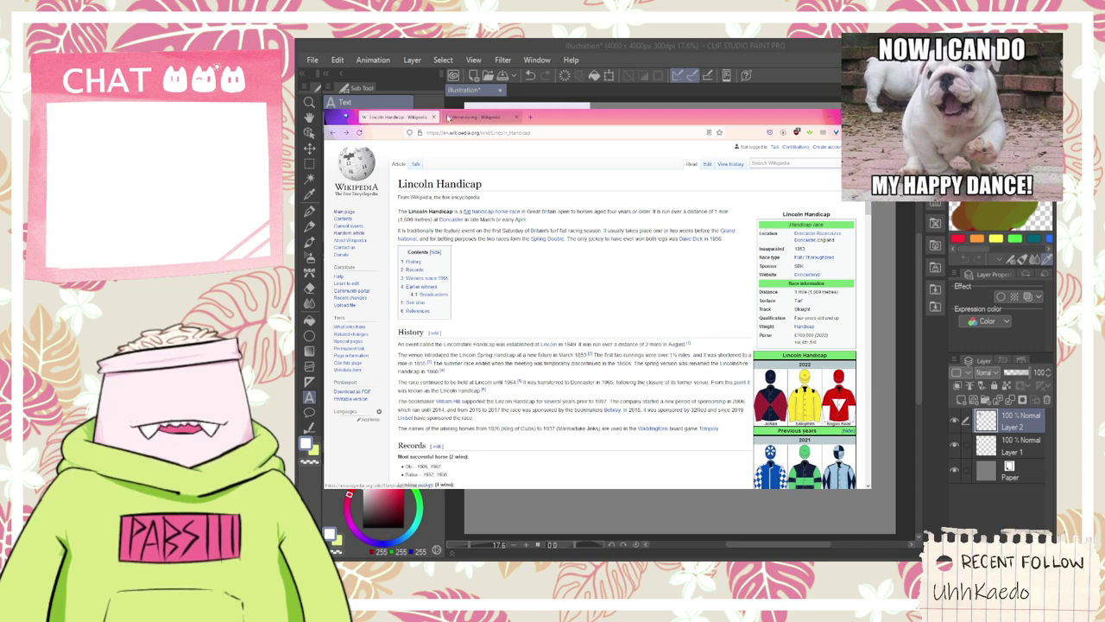
{"action": "left_click", "coordinate": [462, 118]}
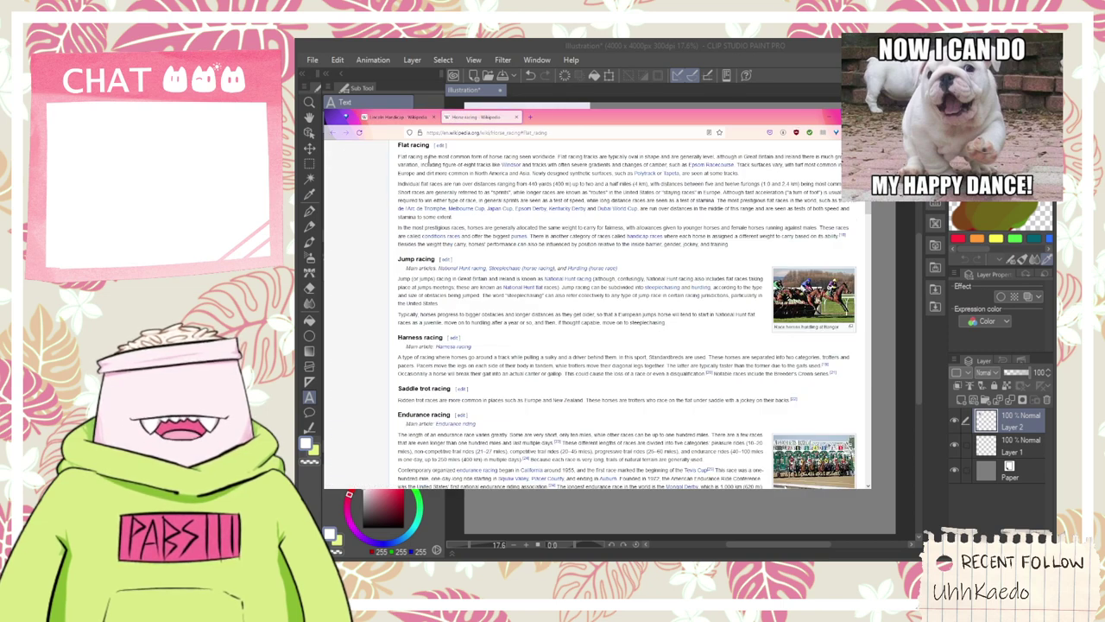
{"action": "left_click_drag", "start_coordinate": [429, 157], "coordinate": [596, 158]}
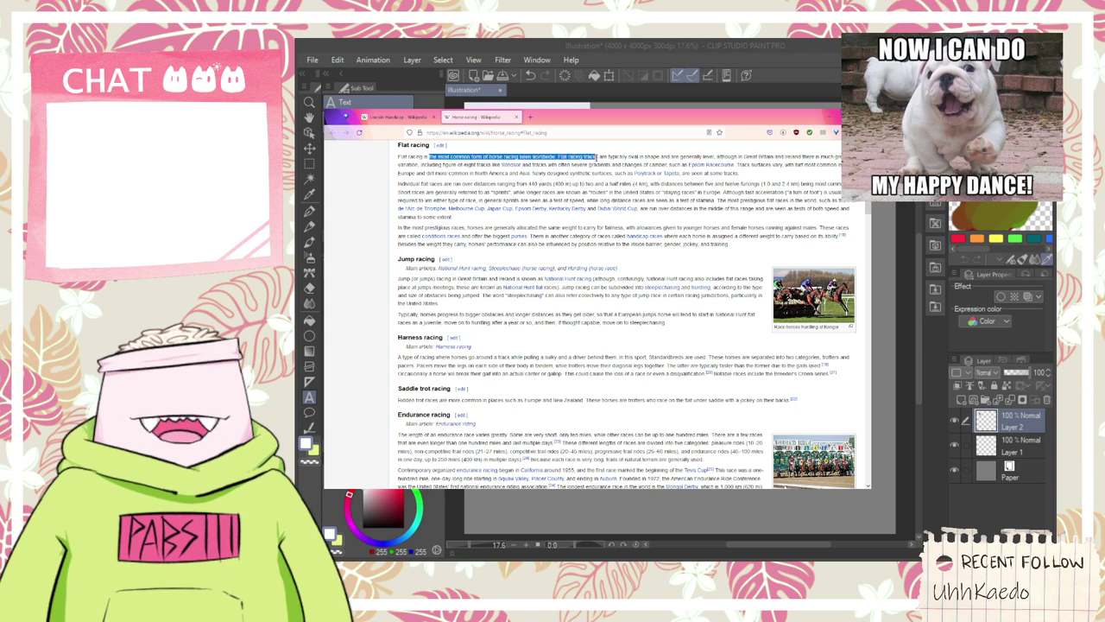
{"action": "left_click", "coordinate": [570, 163]}
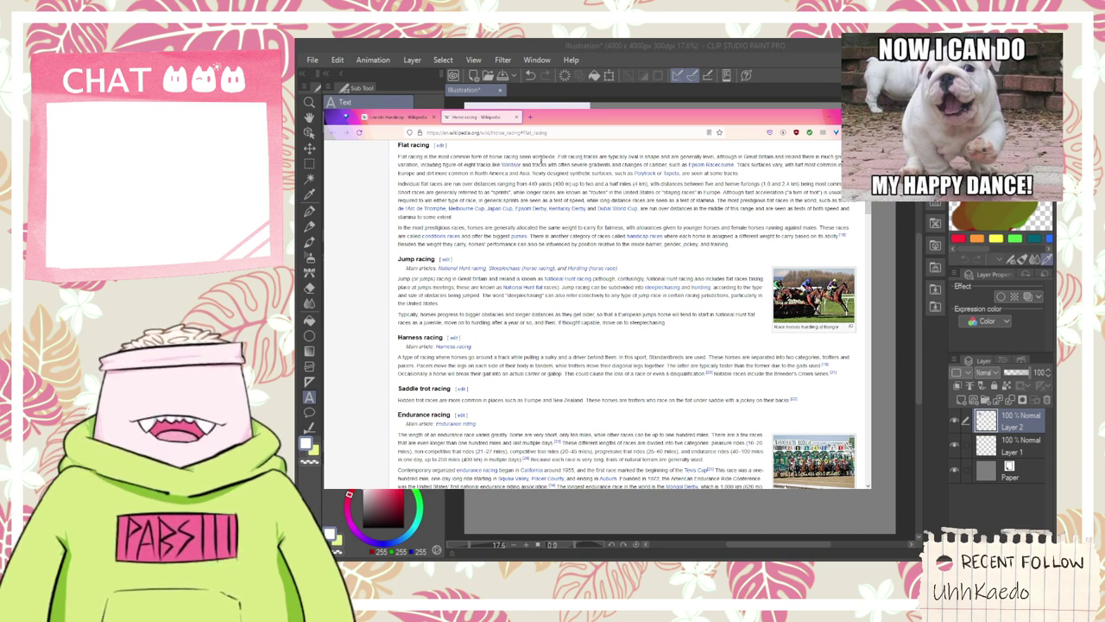
- Return to the Lincoln Handicap article, open its handicap race link in a new tab, and read how weights are allocated
{"action": "left_click", "coordinate": [406, 117]}
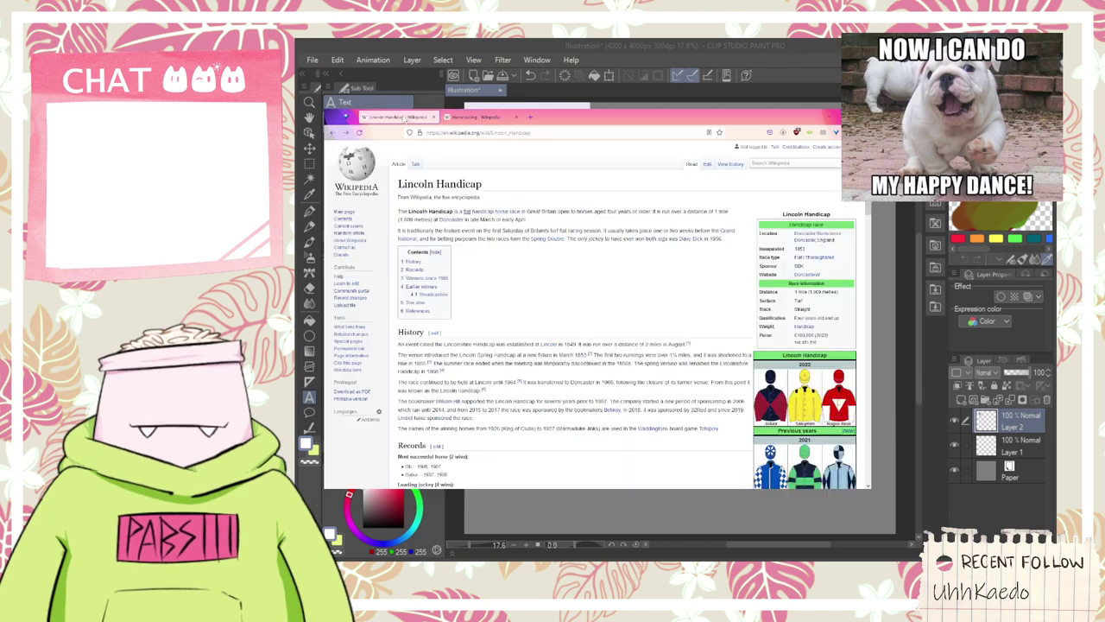
{"action": "middle_click", "coordinate": [480, 211]}
{"action": "left_click", "coordinate": [464, 120]}
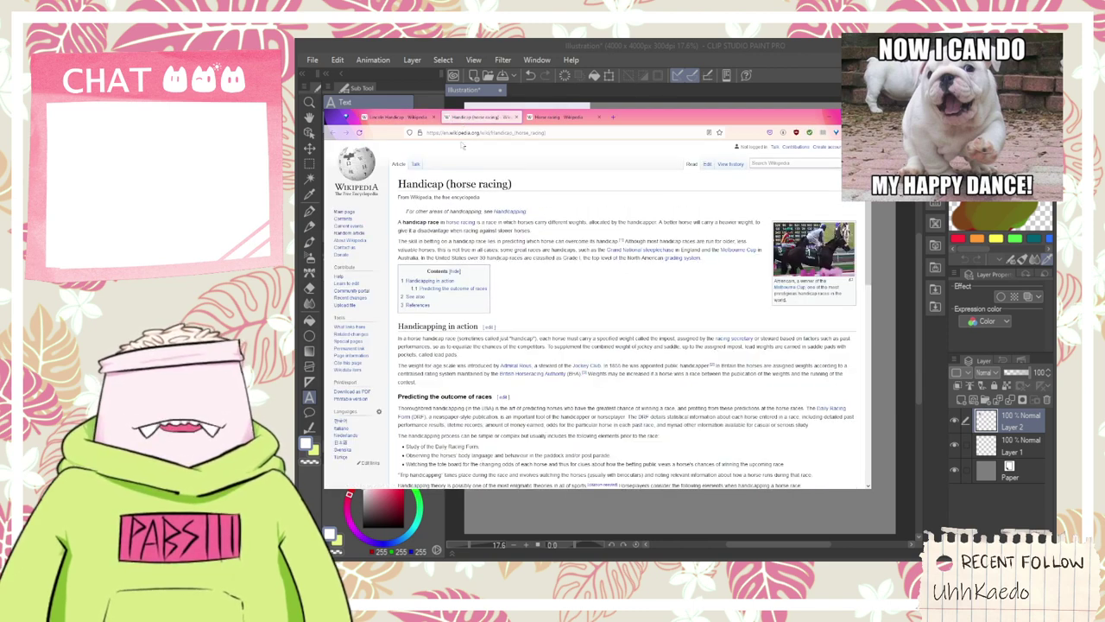
{"action": "left_click_drag", "start_coordinate": [500, 222], "coordinate": [718, 233]}
{"action": "left_click", "coordinate": [656, 222]}
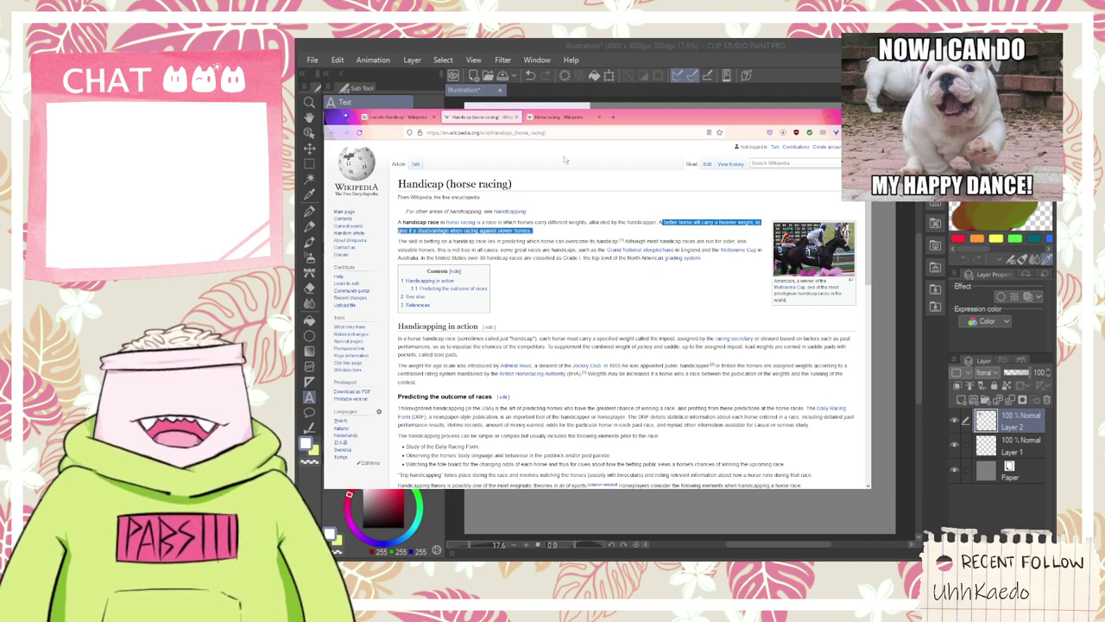
- Go back to the Lincoln Handicap article, skim its history and records, and preview the leading jockey's linked article
{"action": "key", "text": "ctrl+shift+Tab"}
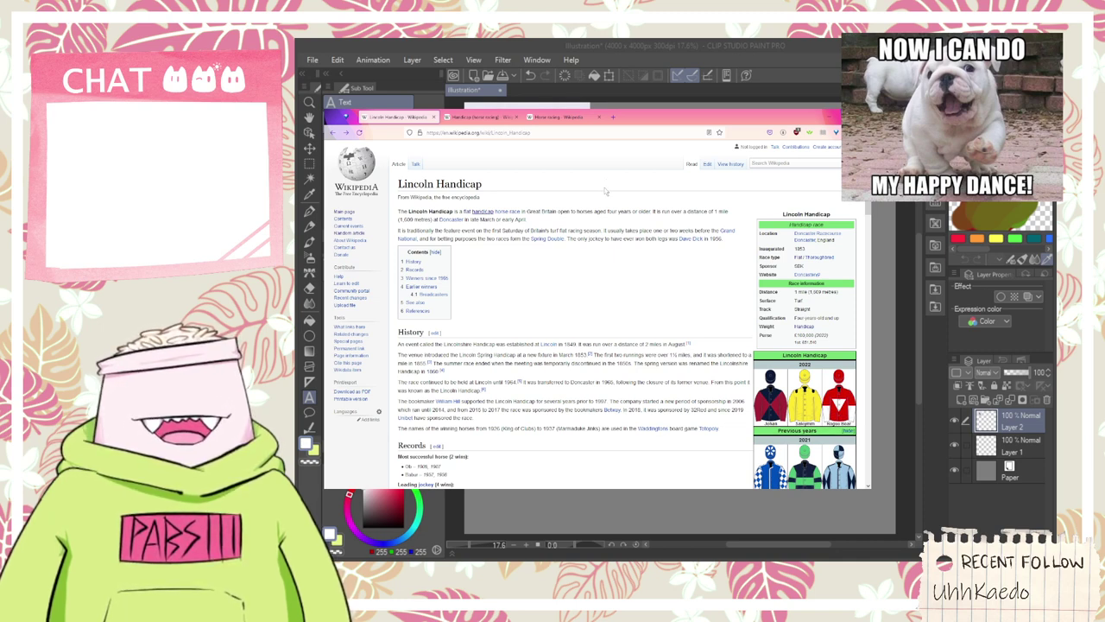
{"action": "scroll", "coordinate": [575, 233], "scroll_direction": "down", "scroll_amount": 4}
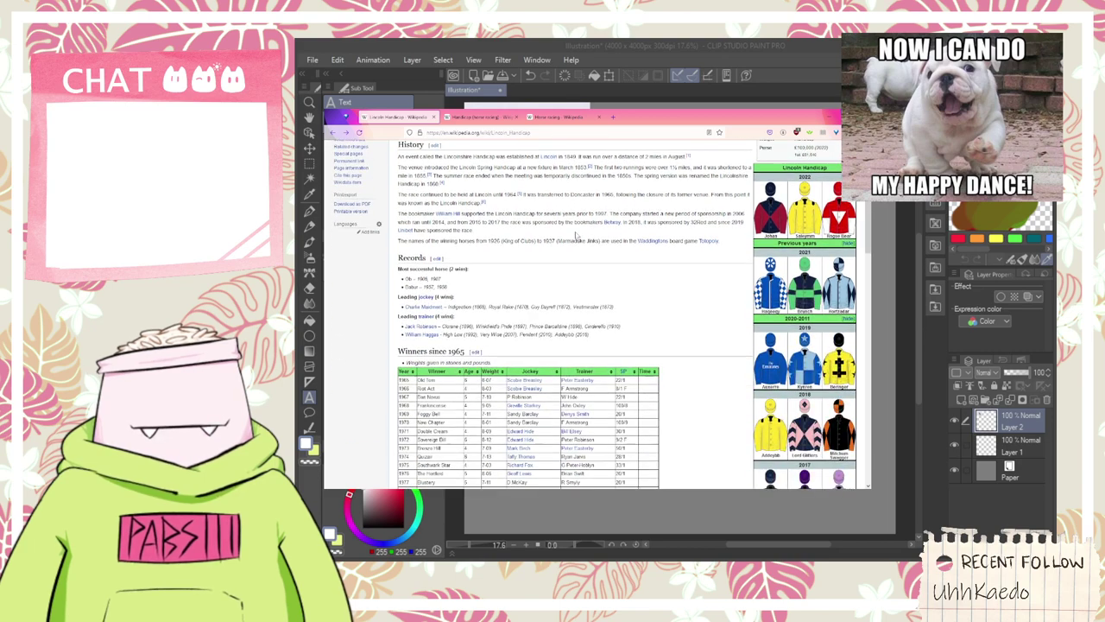
{"action": "scroll", "coordinate": [589, 222], "scroll_direction": "up", "scroll_amount": 1}
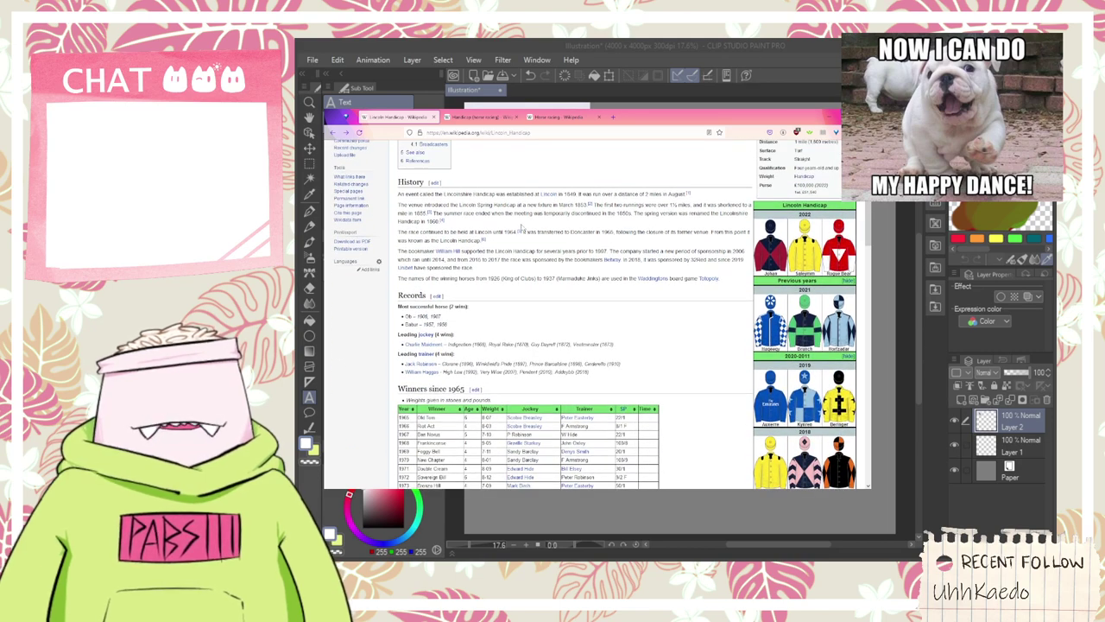
{"action": "scroll", "coordinate": [583, 240], "scroll_direction": "down", "scroll_amount": 1}
{"action": "scroll", "coordinate": [730, 216], "scroll_direction": "down", "scroll_amount": 1}
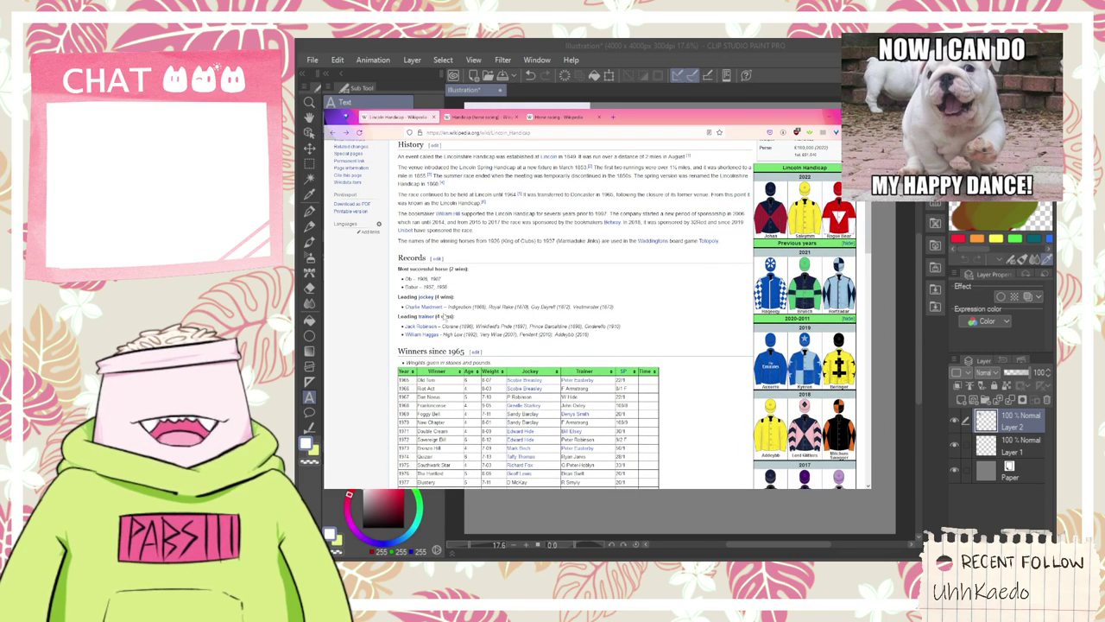
{"action": "mouse_move", "coordinate": [431, 311]}
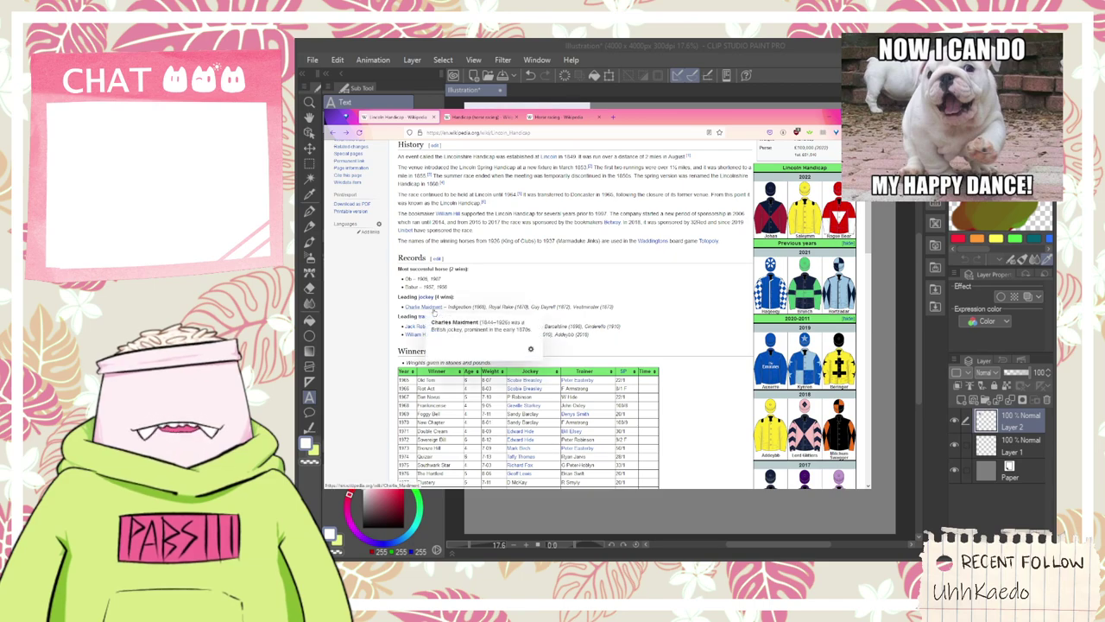
- Skim the table of winners since 1965 and the start of the earlier winners list
{"action": "scroll", "coordinate": [509, 316], "scroll_direction": "down", "scroll_amount": 5}
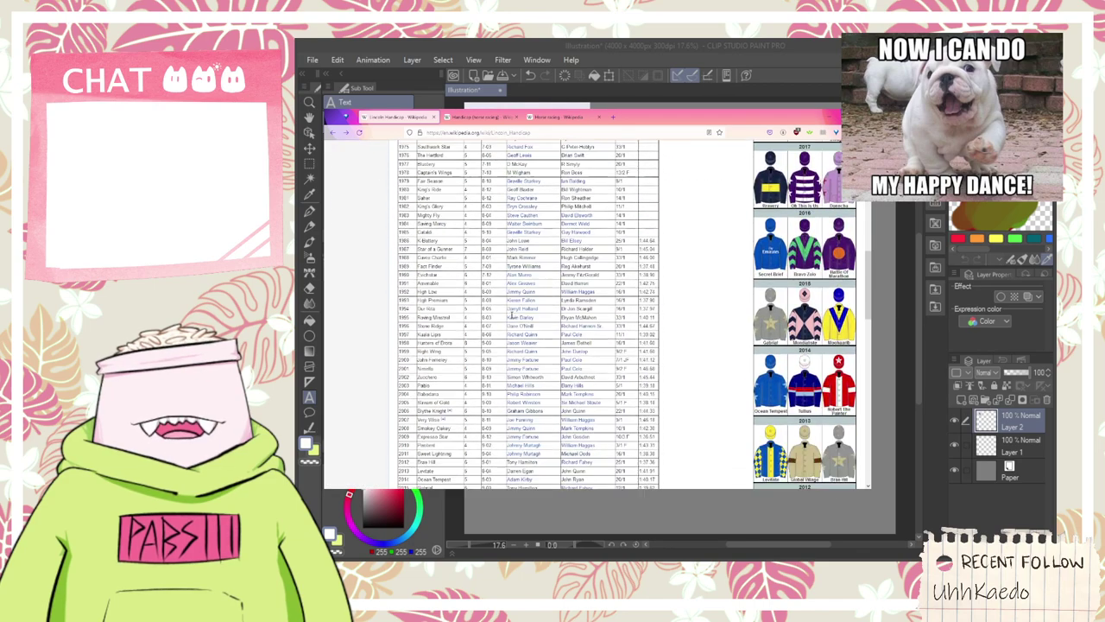
{"action": "scroll", "coordinate": [511, 315], "scroll_direction": "up", "scroll_amount": 5}
{"action": "scroll", "coordinate": [511, 315], "scroll_direction": "down", "scroll_amount": 10}
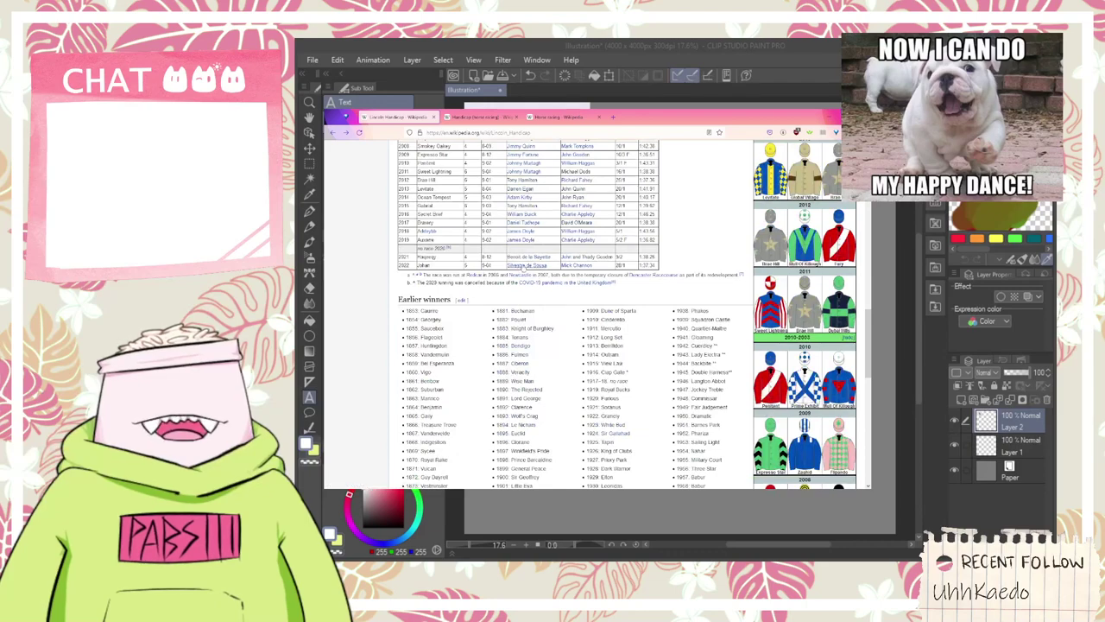
{"action": "scroll", "coordinate": [596, 265], "scroll_direction": "up", "scroll_amount": 3}
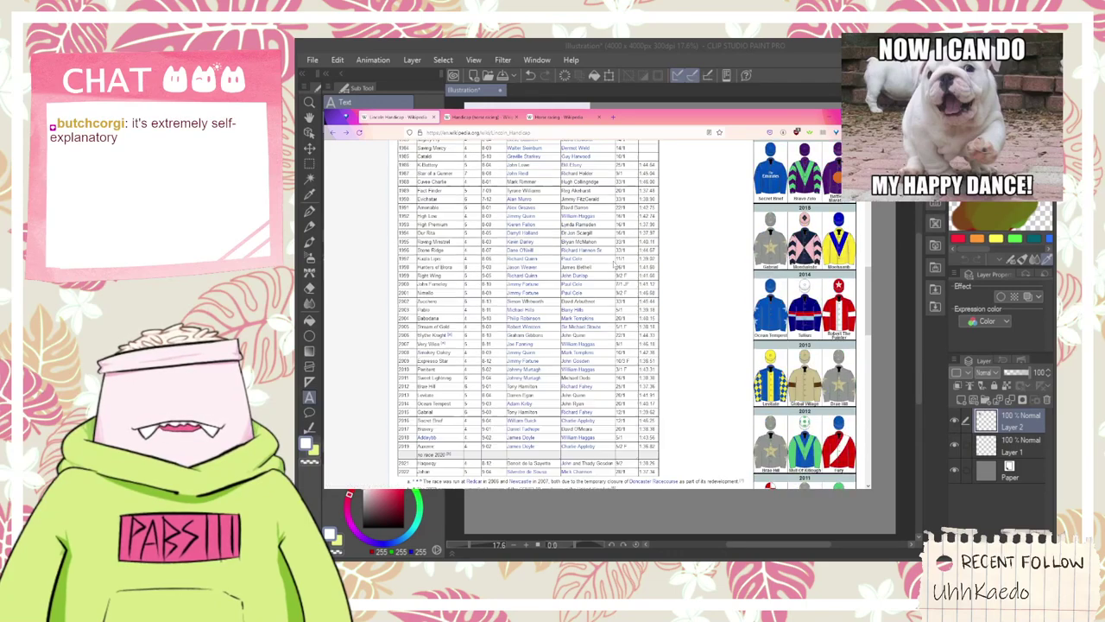
{"action": "scroll", "coordinate": [615, 265], "scroll_direction": "up", "scroll_amount": 8}
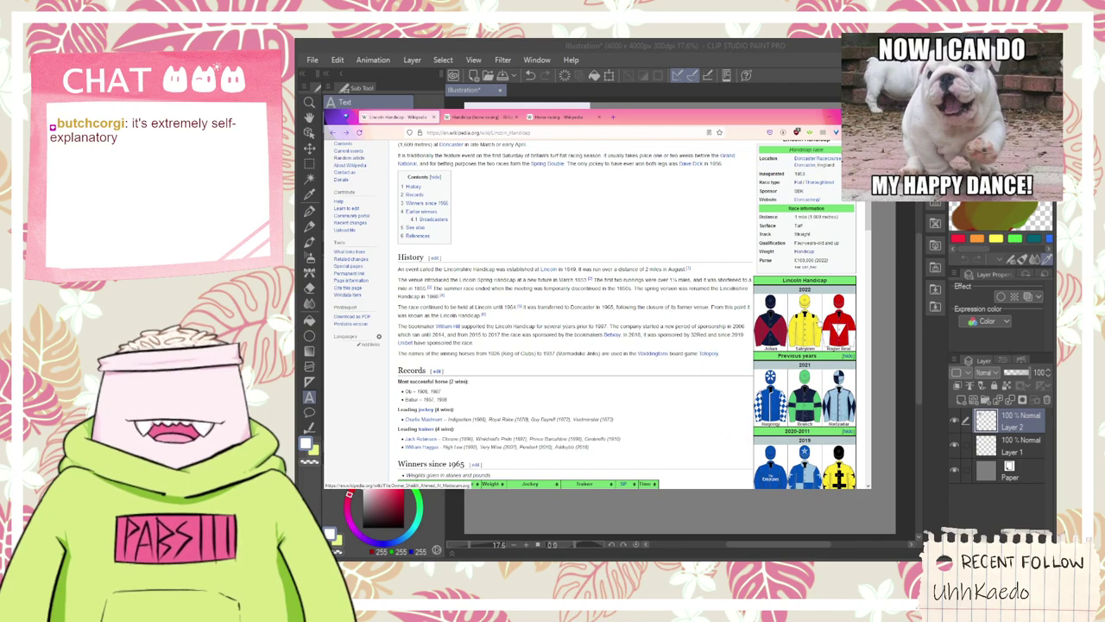
- View enlarged the blue silks with a white cross of Lorraine and the gold and black check silks with pink sleeves
{"action": "scroll", "coordinate": [812, 323], "scroll_direction": "down", "scroll_amount": 15}
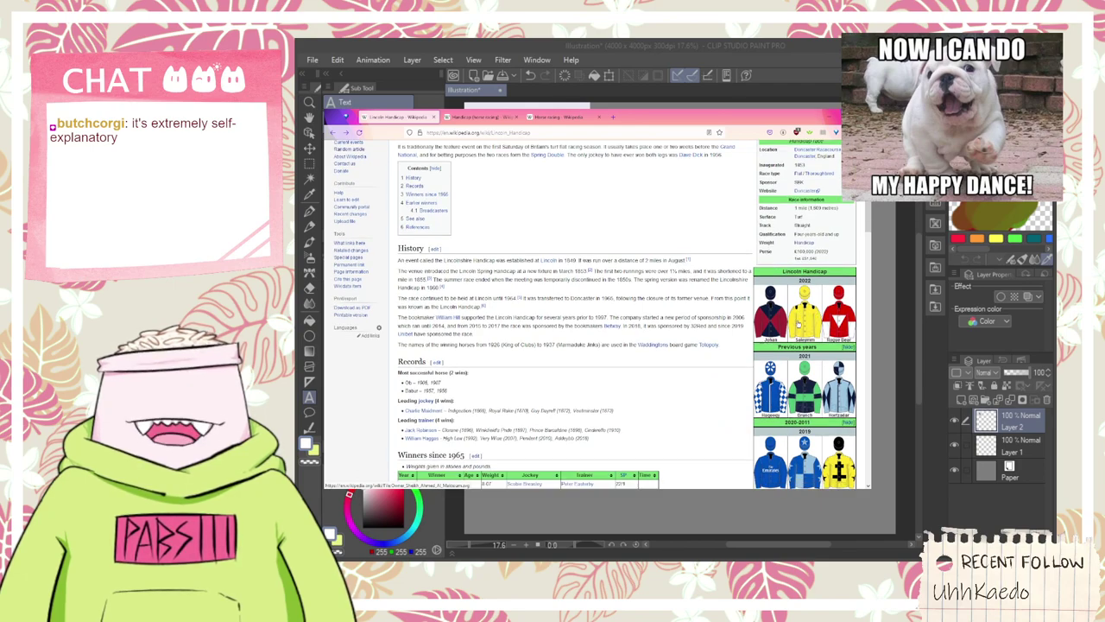
{"action": "scroll", "coordinate": [807, 333], "scroll_direction": "down", "scroll_amount": 5}
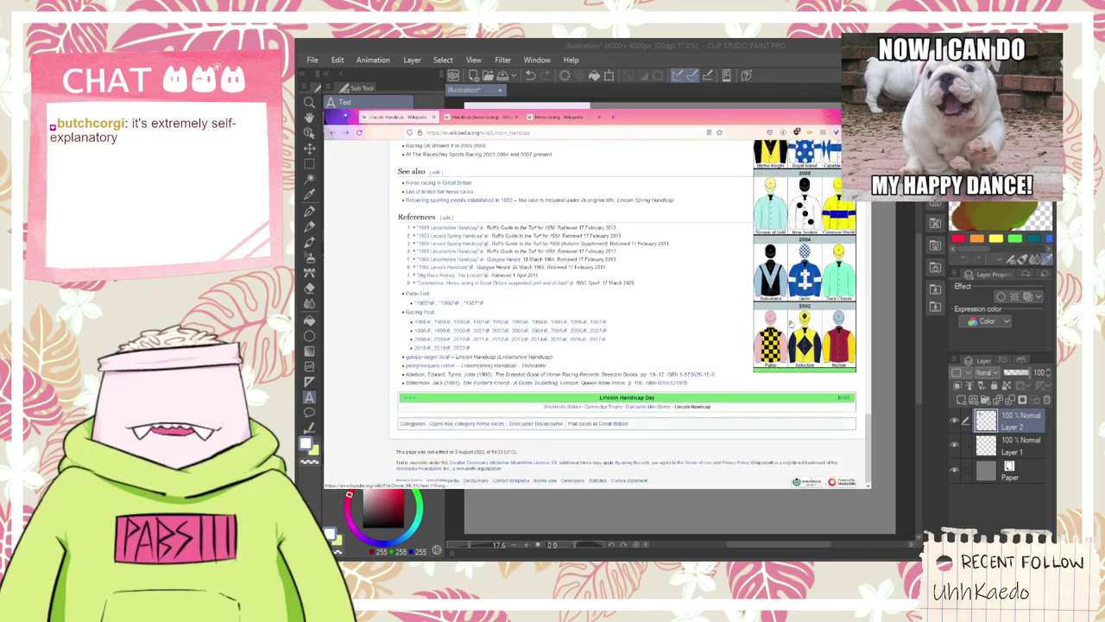
{"action": "scroll", "coordinate": [805, 335], "scroll_direction": "up", "scroll_amount": 3}
{"action": "scroll", "coordinate": [802, 337], "scroll_direction": "down", "scroll_amount": 2}
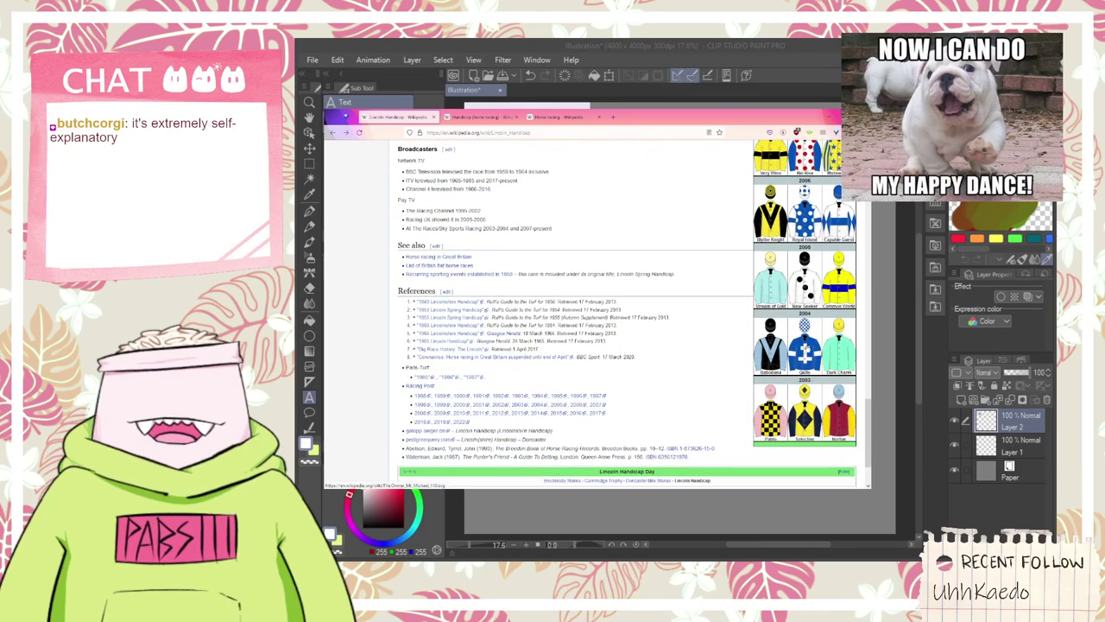
{"action": "left_click", "coordinate": [812, 351]}
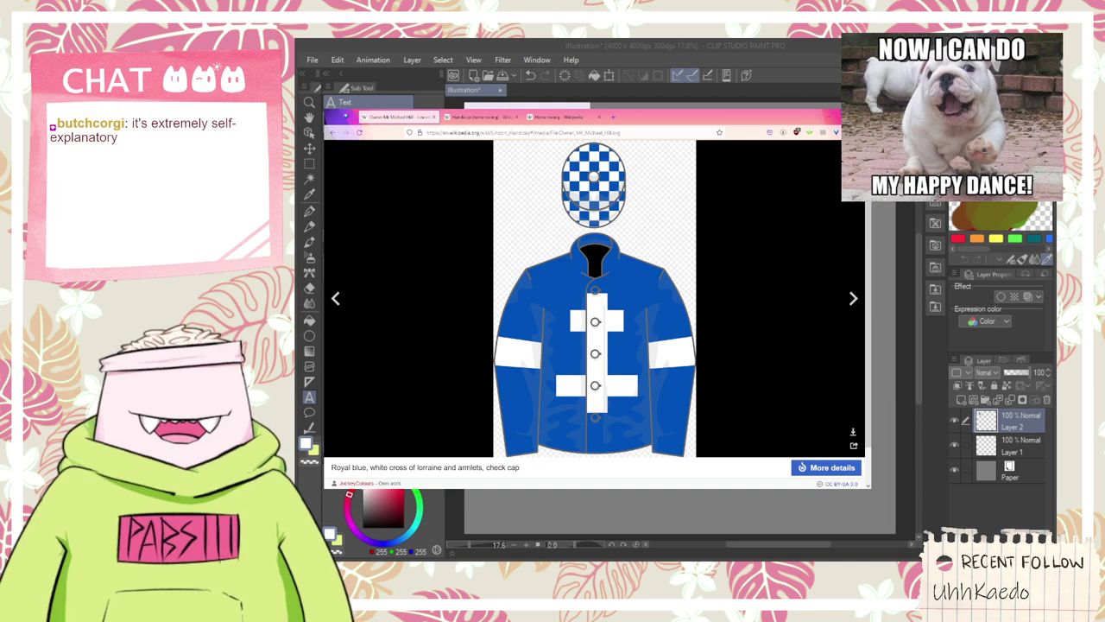
{"action": "left_click", "coordinate": [853, 152]}
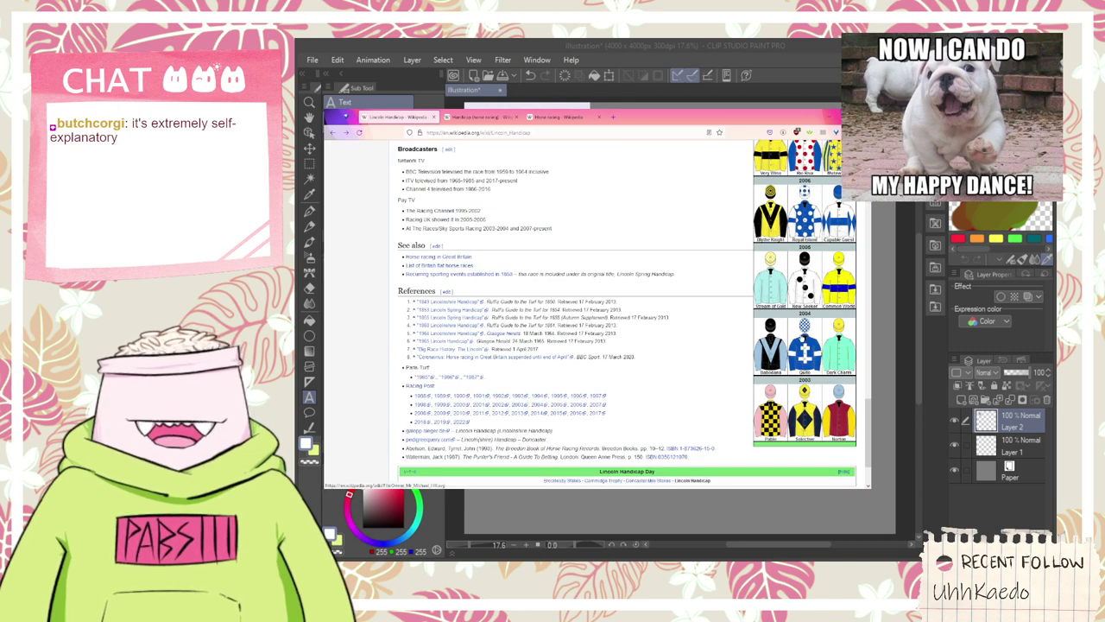
{"action": "scroll", "coordinate": [815, 354], "scroll_direction": "down", "scroll_amount": 1}
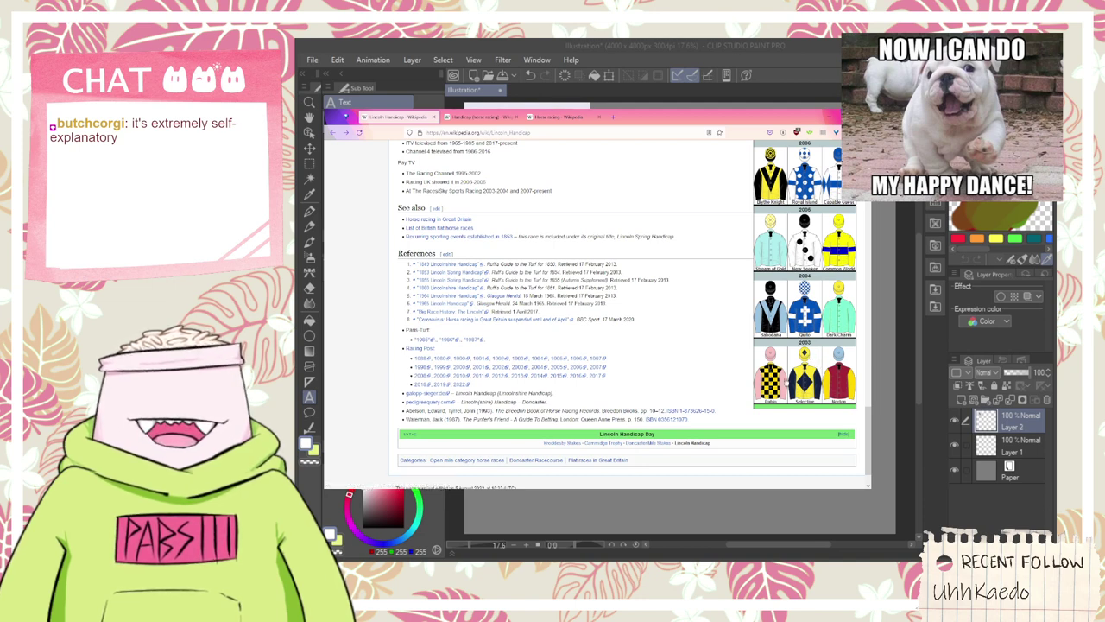
{"action": "left_click", "coordinate": [769, 377]}
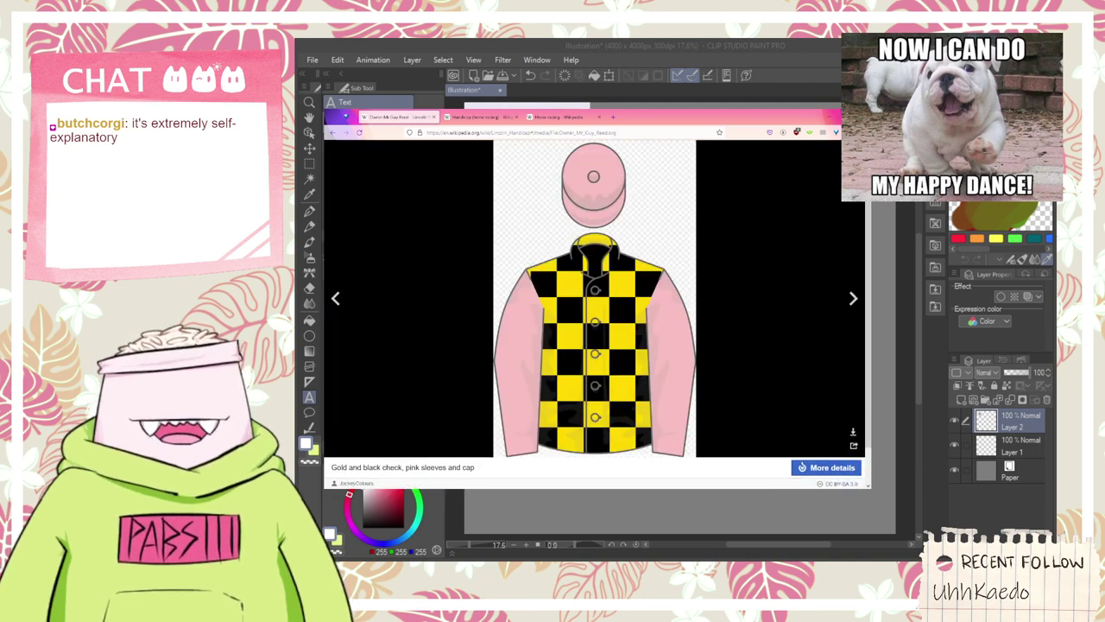
{"action": "key", "text": "Escape"}
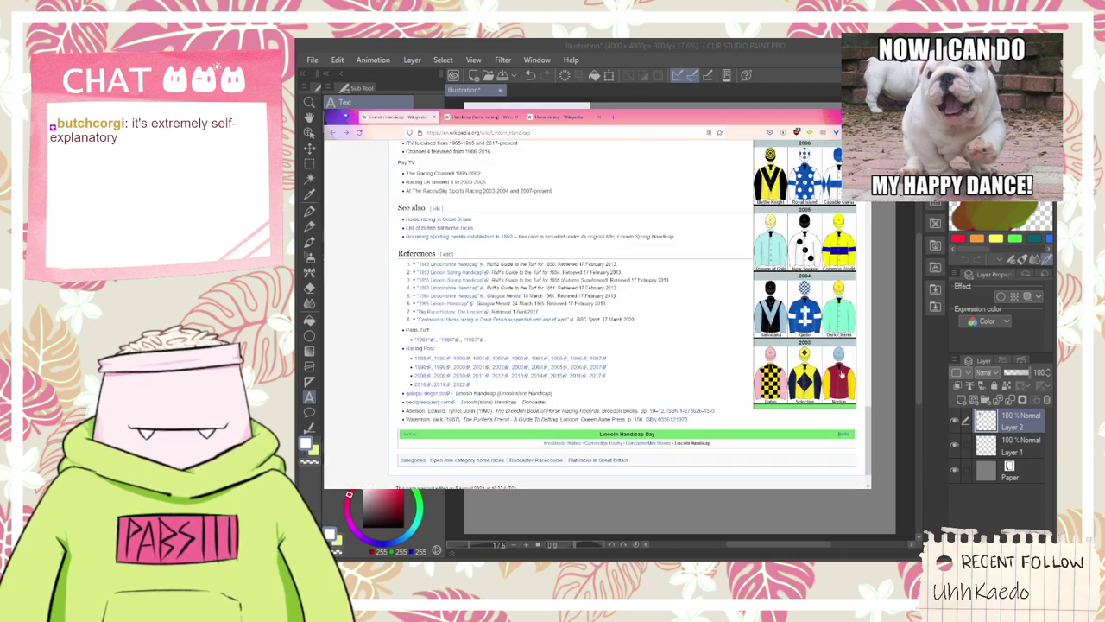
- Look back through the winning silks from 2003 up to the 2010s
{"action": "scroll", "coordinate": [829, 373], "scroll_direction": "up", "scroll_amount": 5}
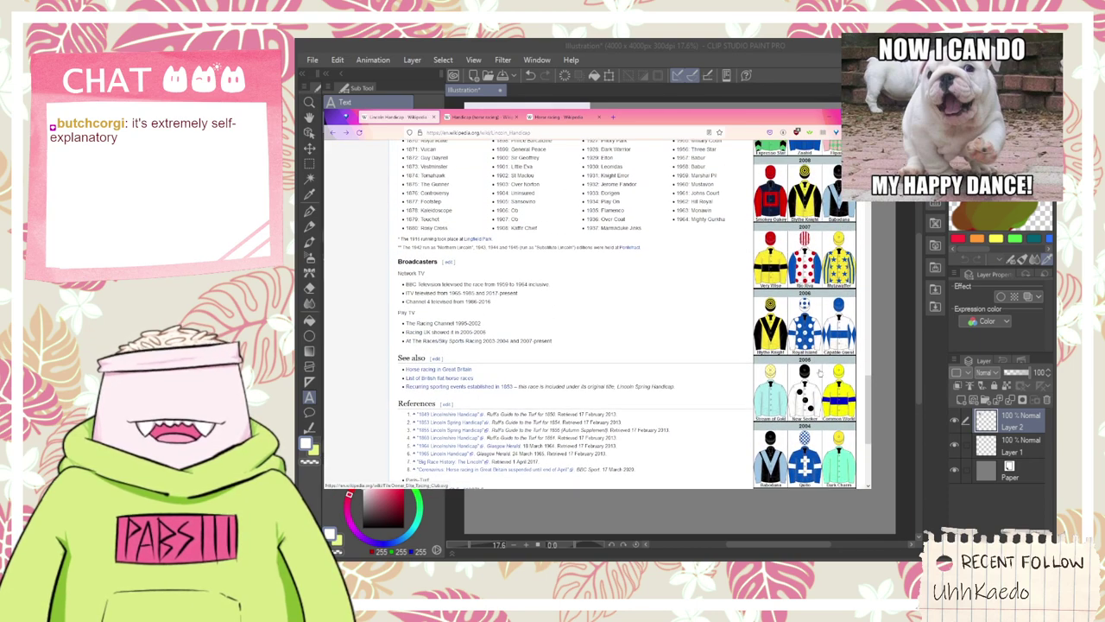
{"action": "scroll", "coordinate": [818, 372], "scroll_direction": "up", "scroll_amount": 1}
{"action": "scroll", "coordinate": [778, 354], "scroll_direction": "up", "scroll_amount": 2}
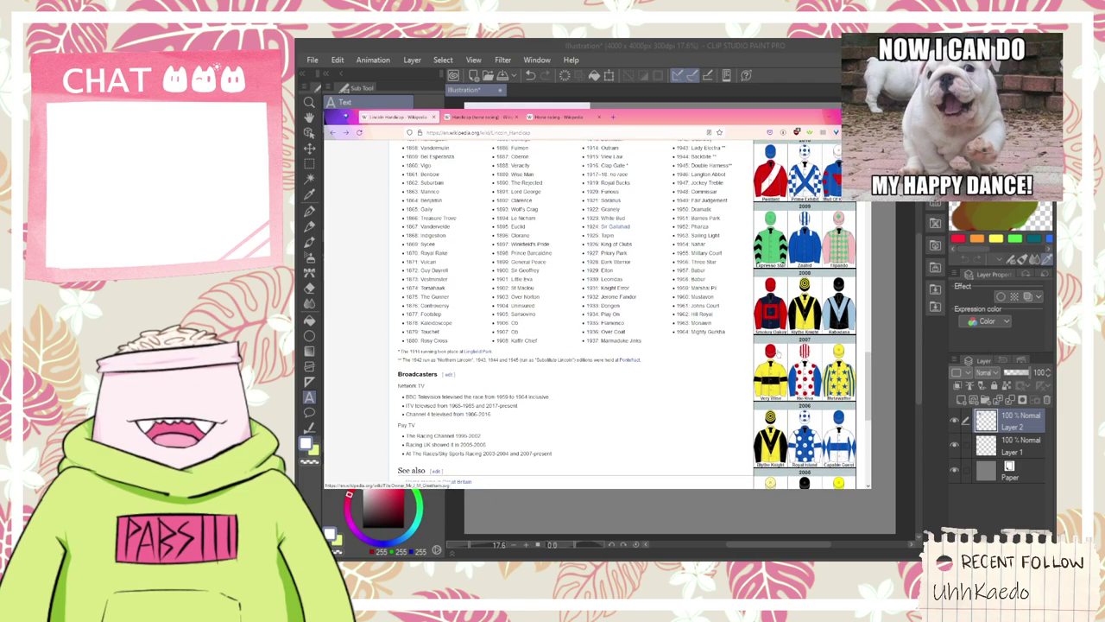
{"action": "scroll", "coordinate": [778, 353], "scroll_direction": "down", "scroll_amount": 1}
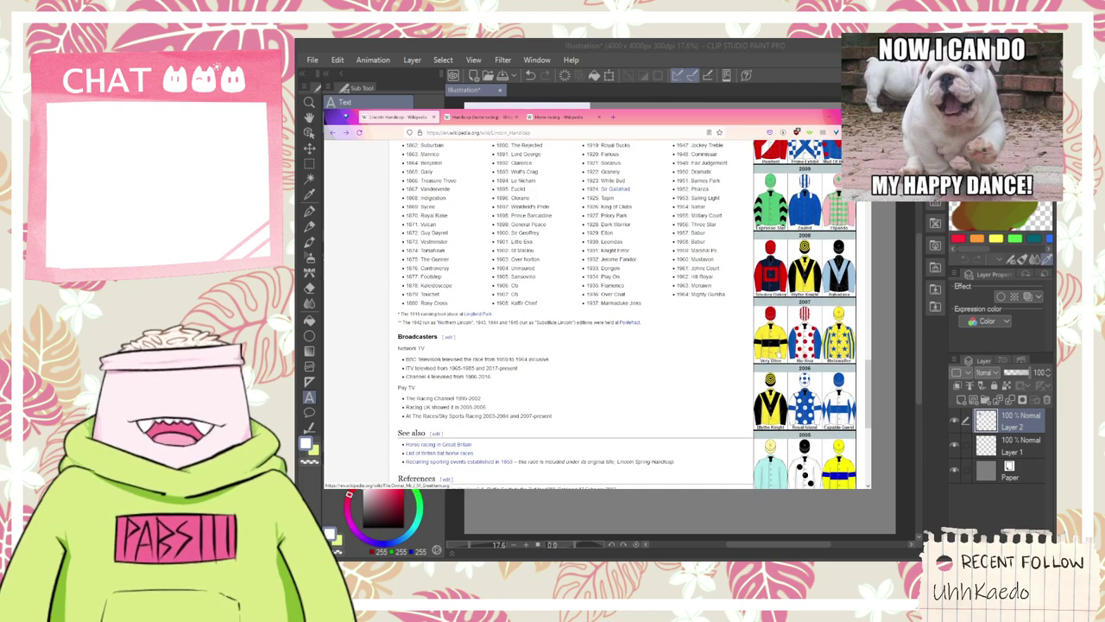
{"action": "scroll", "coordinate": [778, 354], "scroll_direction": "up", "scroll_amount": 2}
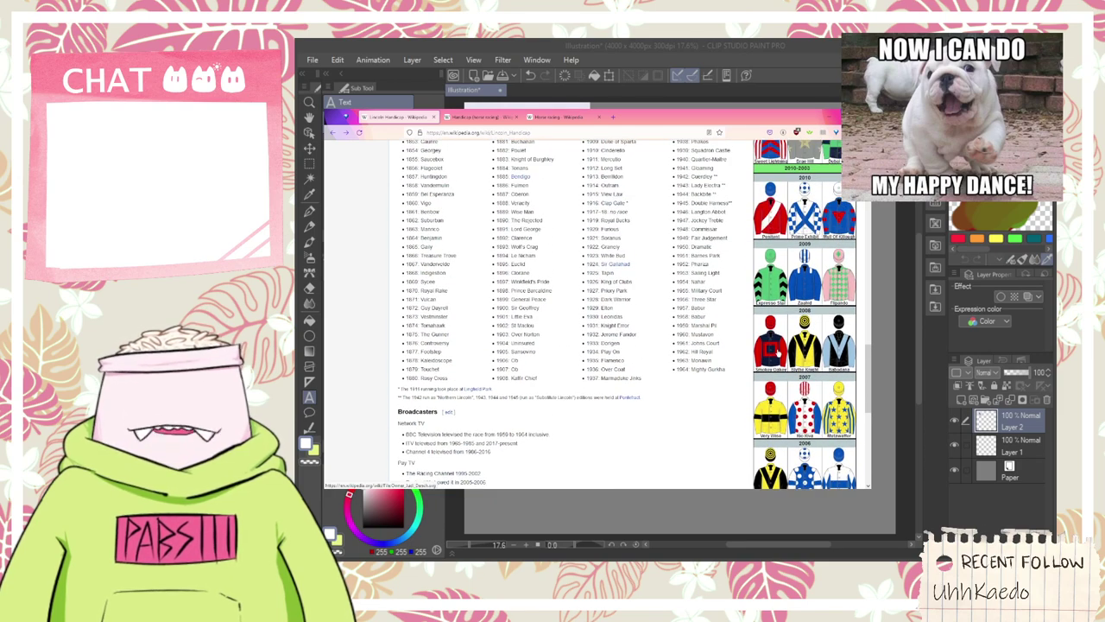
{"action": "scroll", "coordinate": [778, 354], "scroll_direction": "up", "scroll_amount": 2}
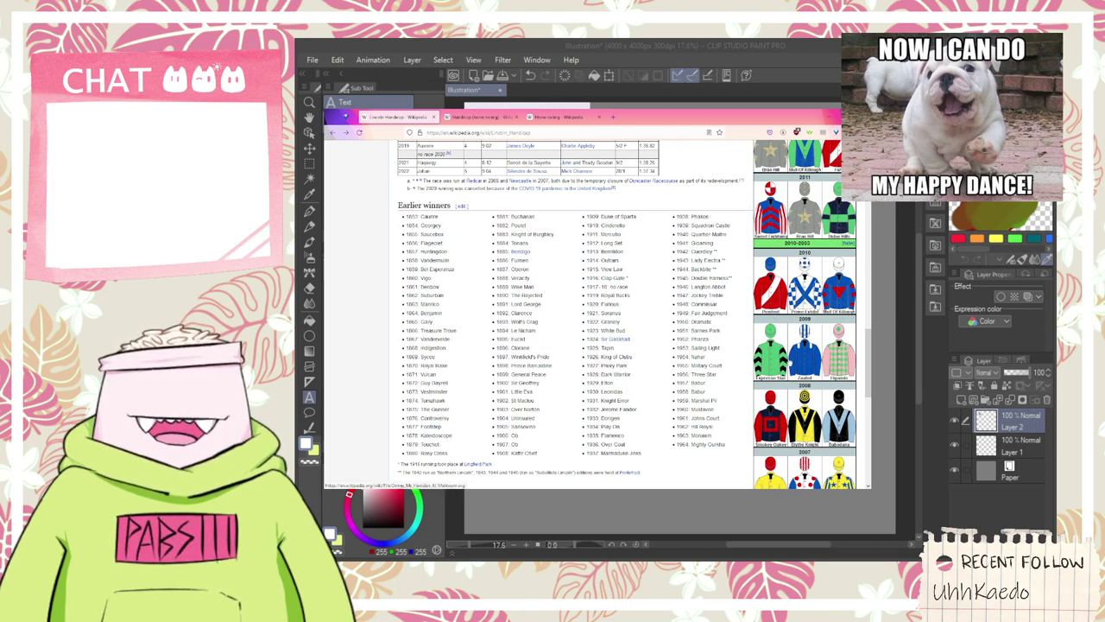
{"action": "scroll", "coordinate": [754, 367], "scroll_direction": "up", "scroll_amount": 3}
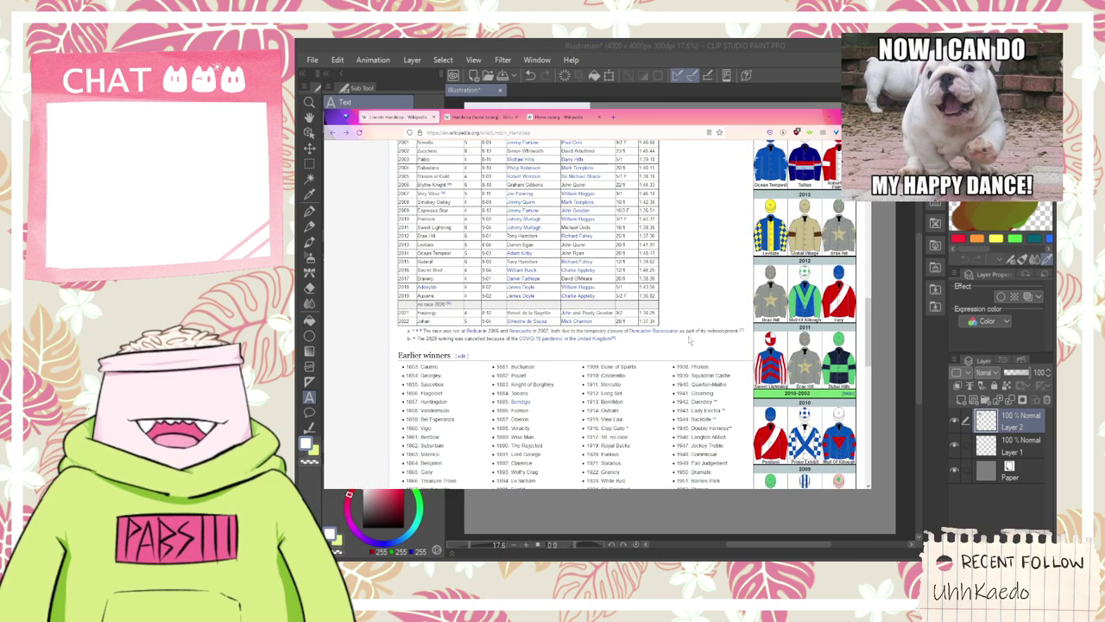
- Open a random article in a separate tab and keep loading random articles until one is worth reading
{"action": "scroll", "coordinate": [689, 339], "scroll_direction": "up", "scroll_amount": 15}
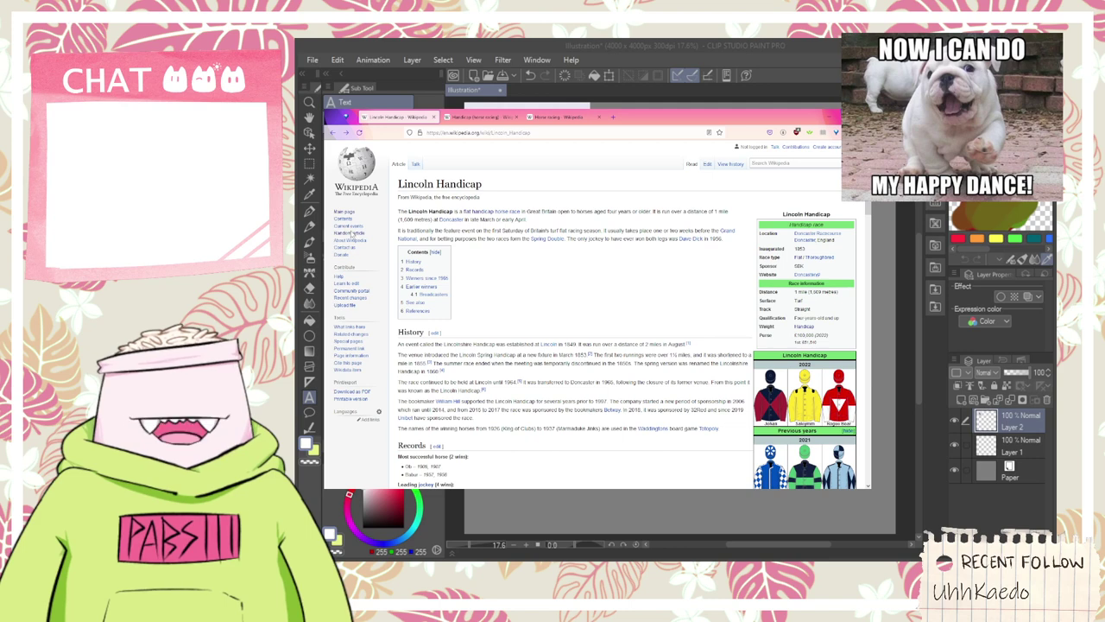
{"action": "middle_click", "coordinate": [351, 234]}
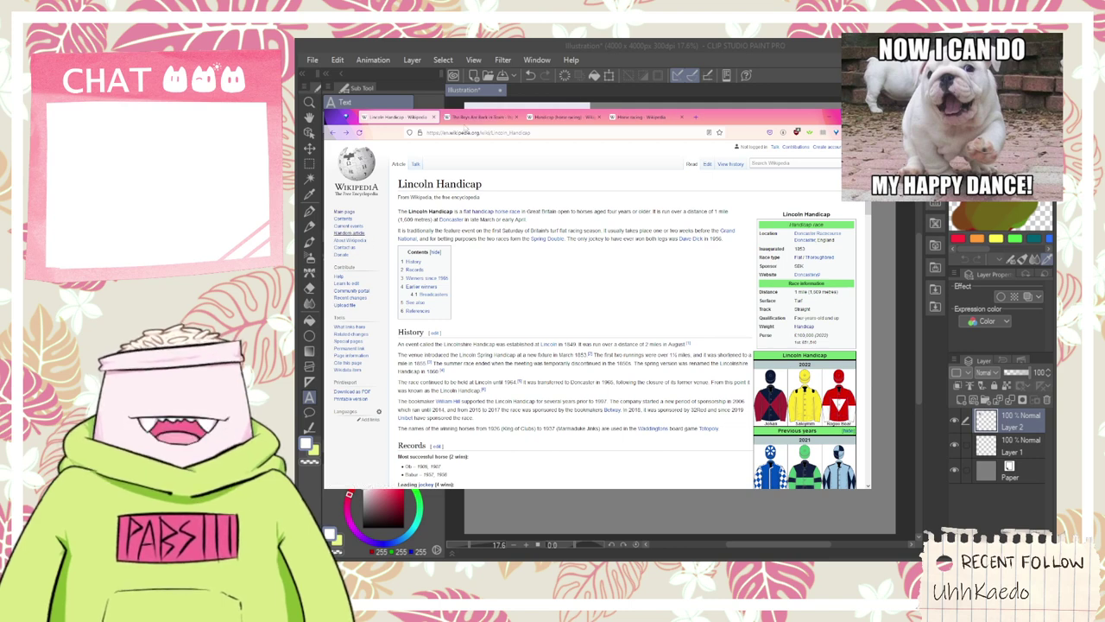
{"action": "left_click", "coordinate": [465, 121]}
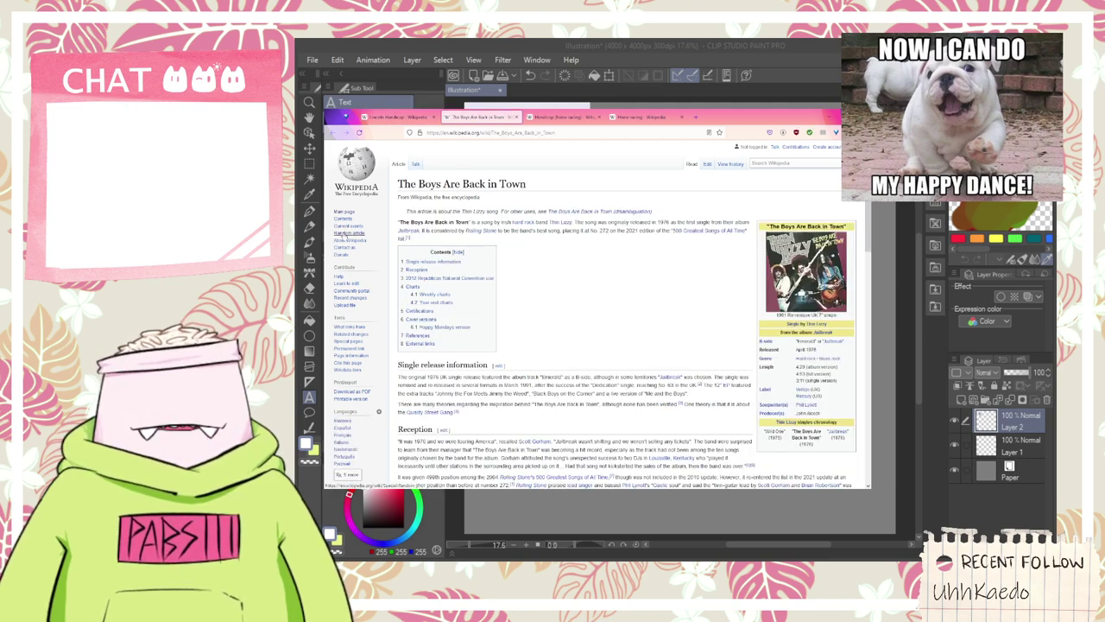
{"action": "left_click", "coordinate": [349, 233]}
{"action": "left_click", "coordinate": [348, 233]}
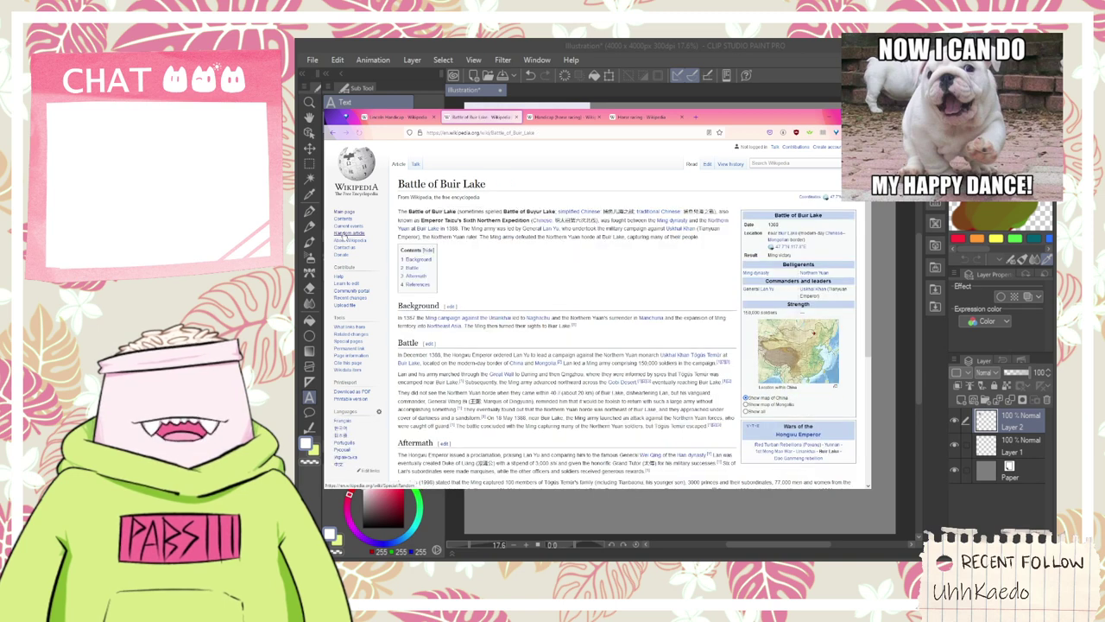
{"action": "left_click", "coordinate": [348, 233]}
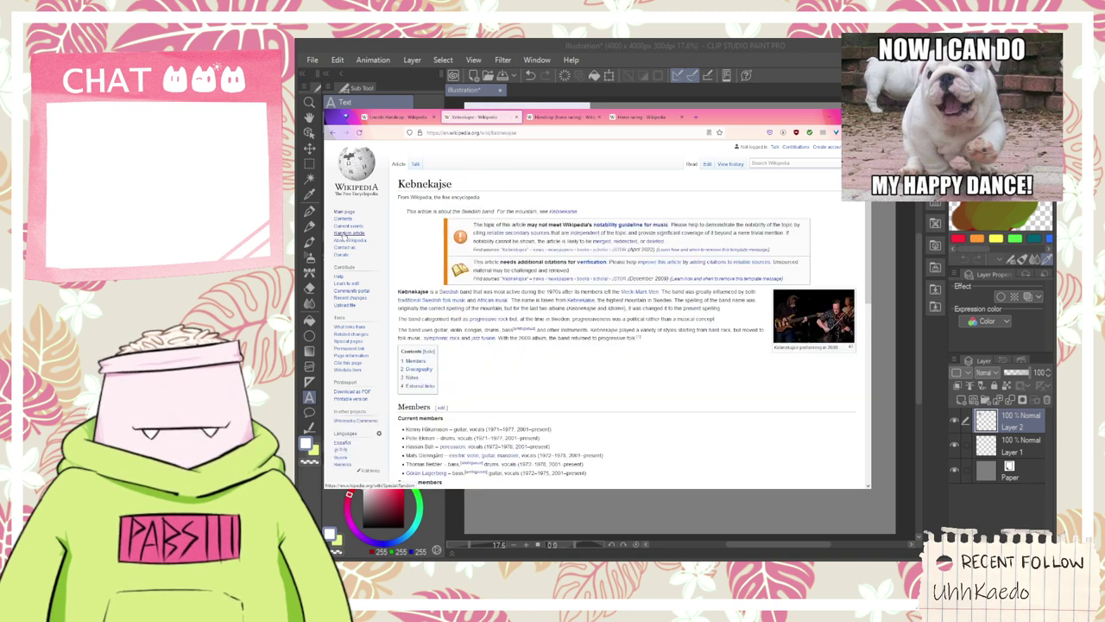
{"action": "left_click", "coordinate": [348, 233]}
{"action": "left_click", "coordinate": [348, 233]}
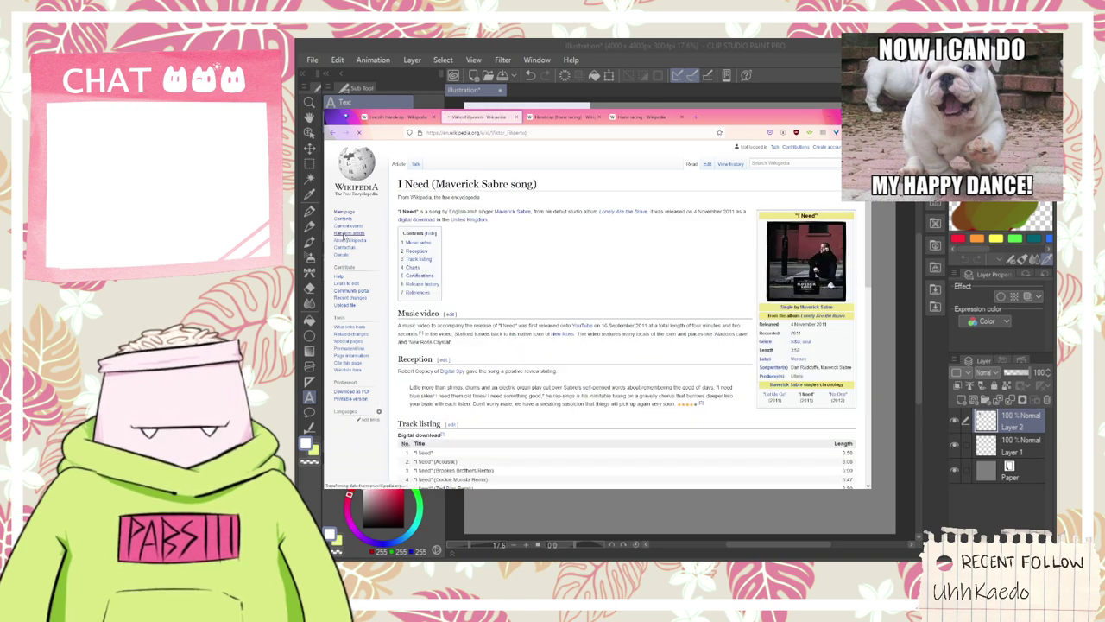
{"action": "left_click", "coordinate": [348, 233]}
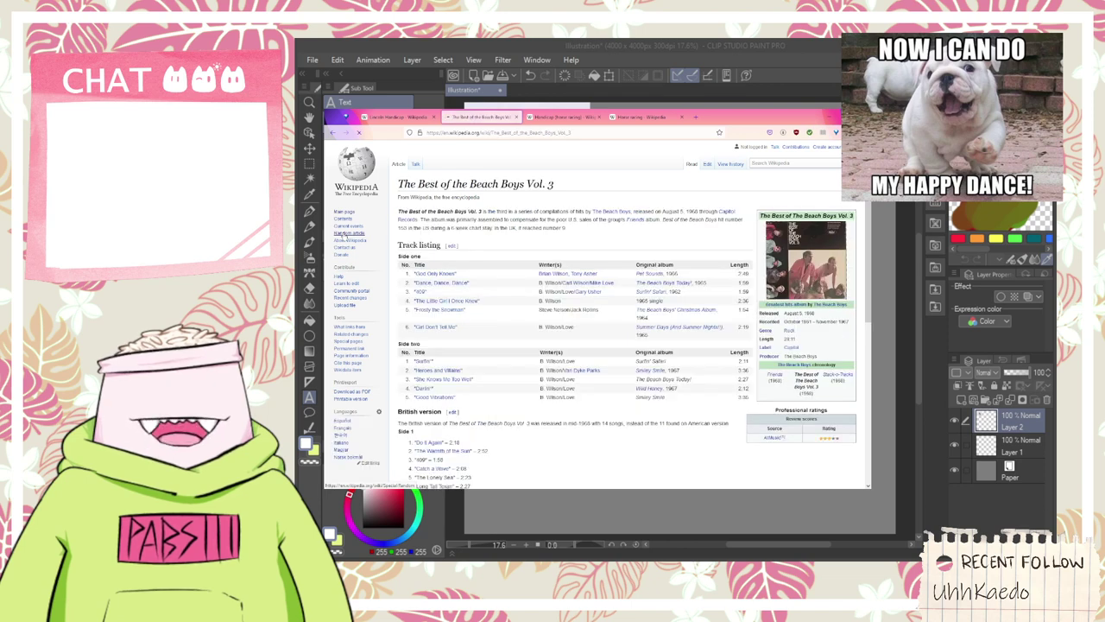
{"action": "left_click", "coordinate": [348, 233]}
{"action": "left_click", "coordinate": [348, 233]}
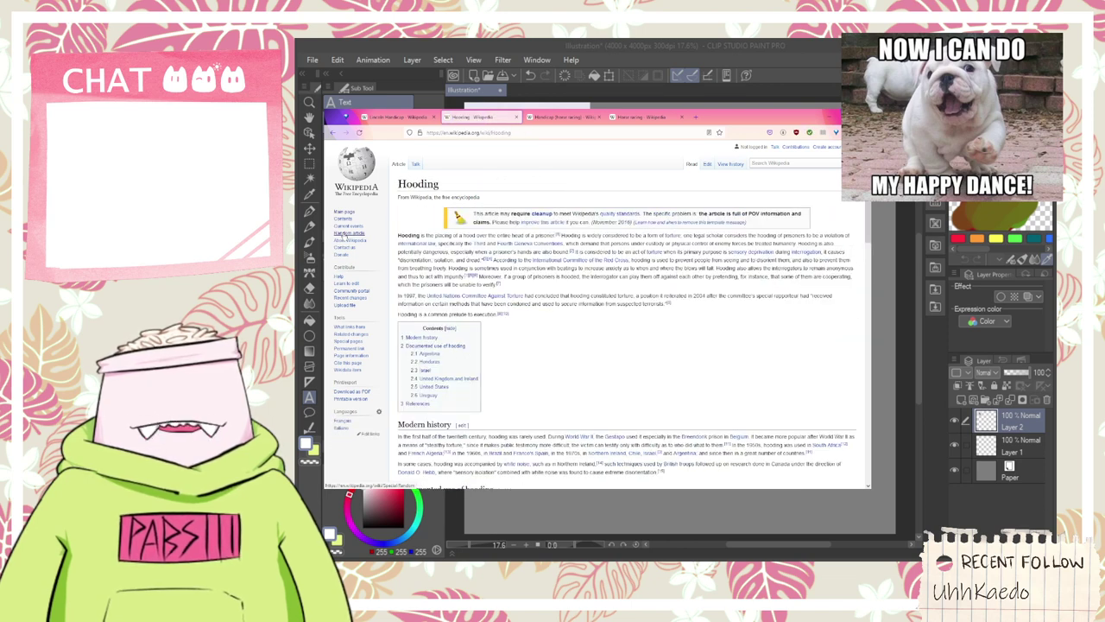
{"action": "left_click", "coordinate": [348, 233]}
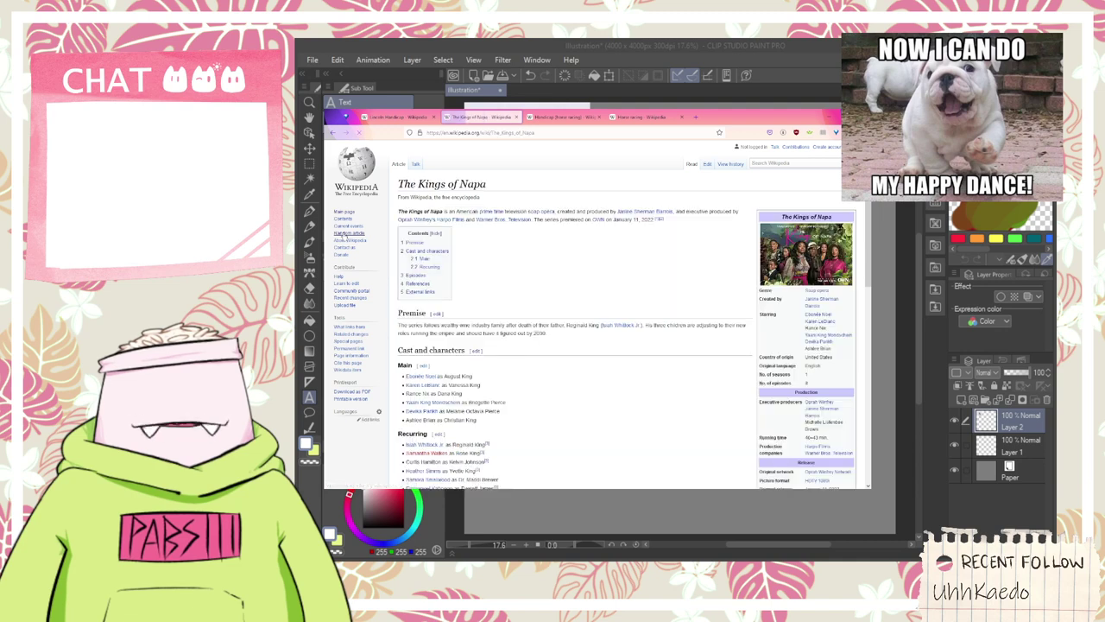
{"action": "left_click", "coordinate": [348, 233]}
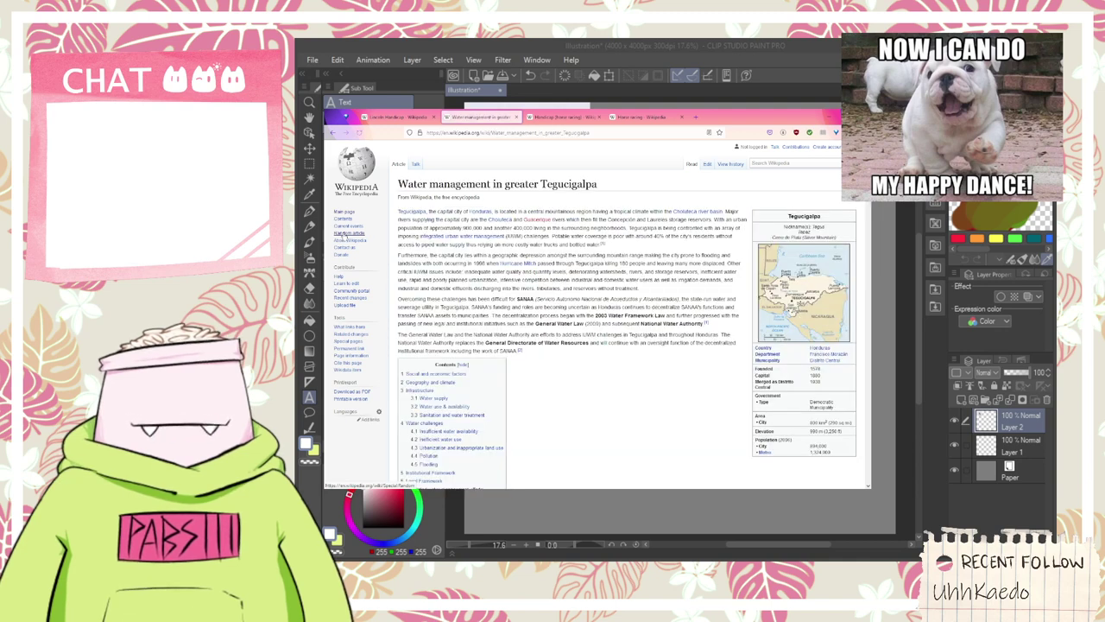
{"action": "left_click", "coordinate": [347, 233]}
{"action": "left_click", "coordinate": [348, 233]}
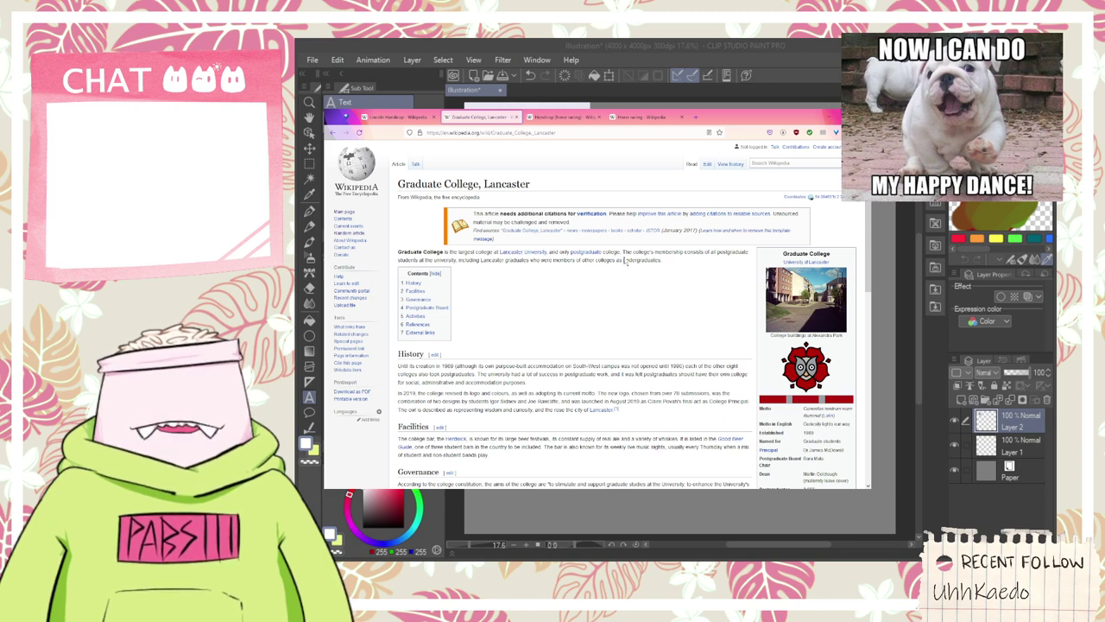
- Skim the Graduate College, Lancaster article and leaf through further random articles to Papilio glaucus
{"action": "scroll", "coordinate": [588, 275], "scroll_direction": "down", "scroll_amount": 5}
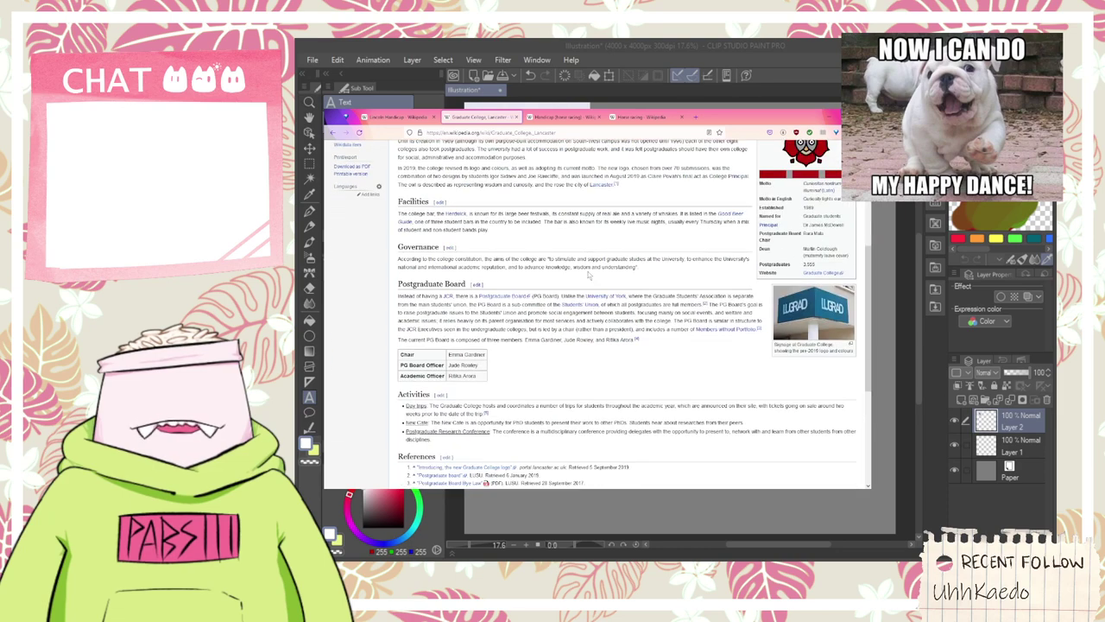
{"action": "scroll", "coordinate": [588, 274], "scroll_direction": "up", "scroll_amount": 5}
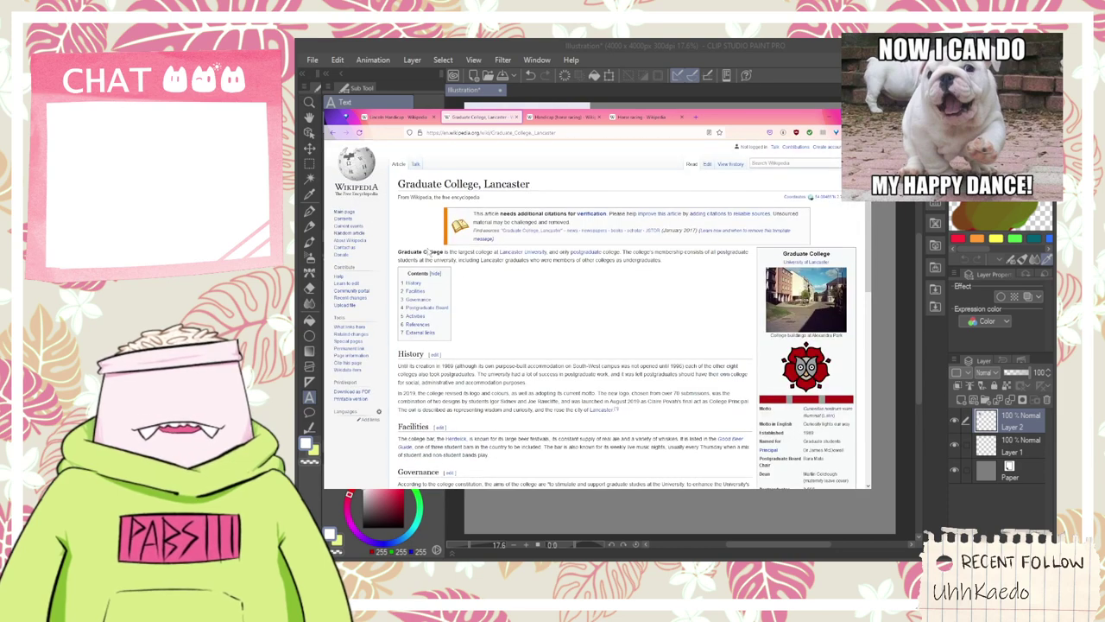
{"action": "left_click", "coordinate": [350, 234]}
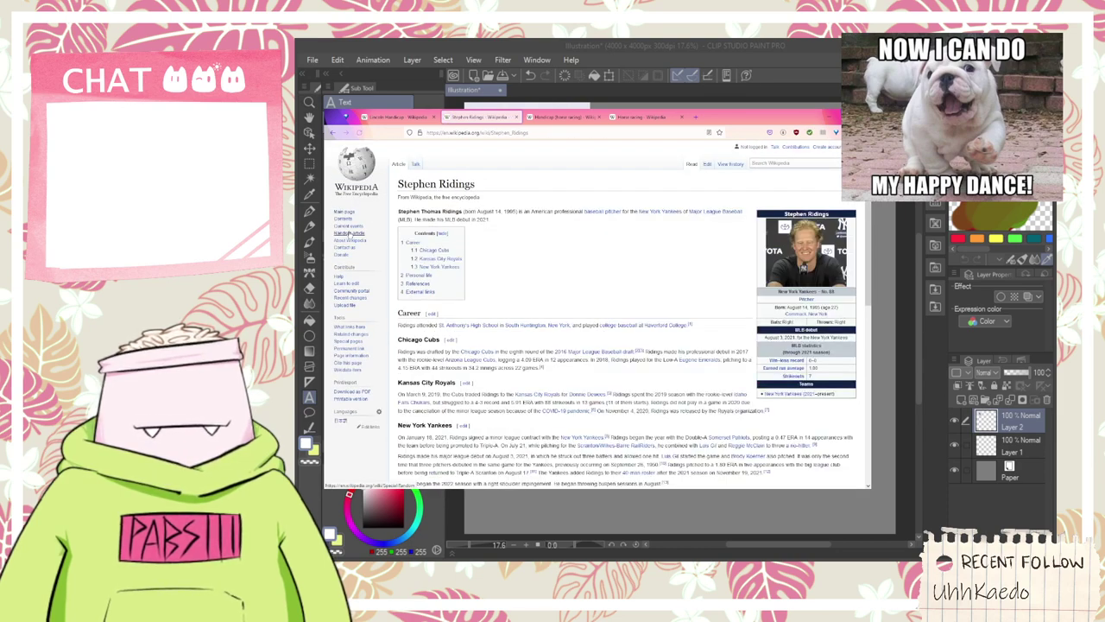
{"action": "left_click", "coordinate": [350, 234]}
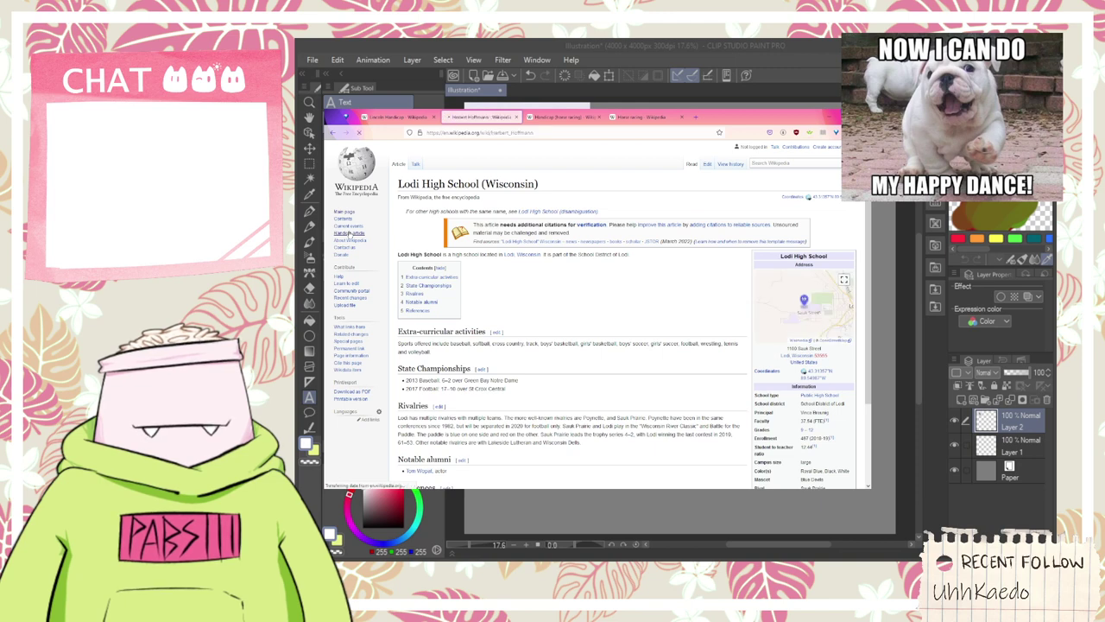
{"action": "left_click", "coordinate": [349, 234]}
{"action": "left_click", "coordinate": [349, 234]}
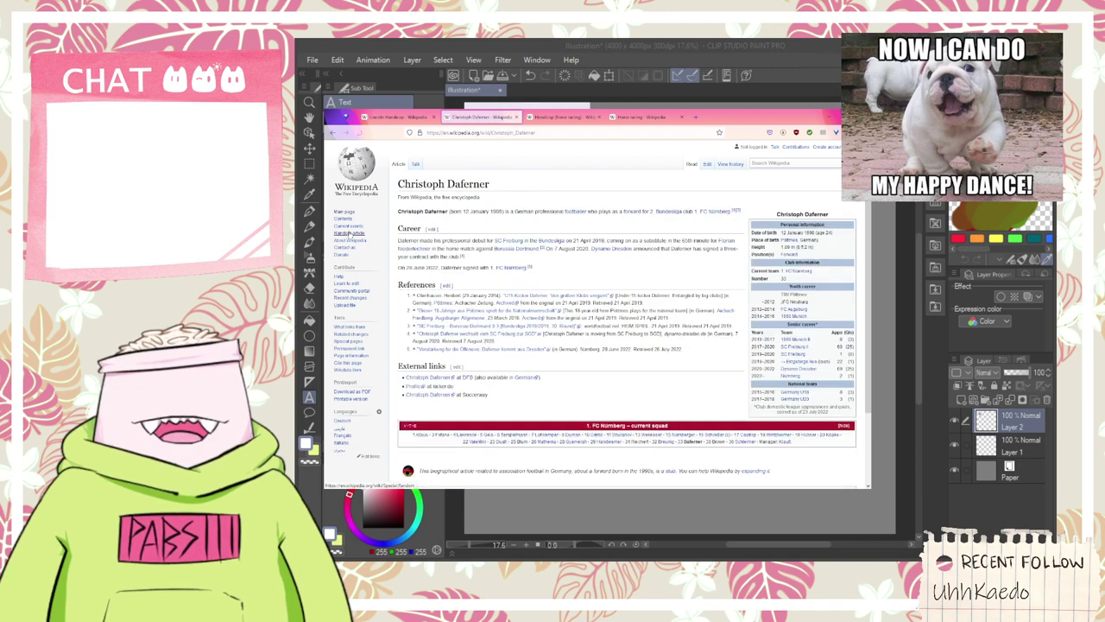
{"action": "left_click", "coordinate": [350, 234]}
{"action": "left_click", "coordinate": [349, 234]}
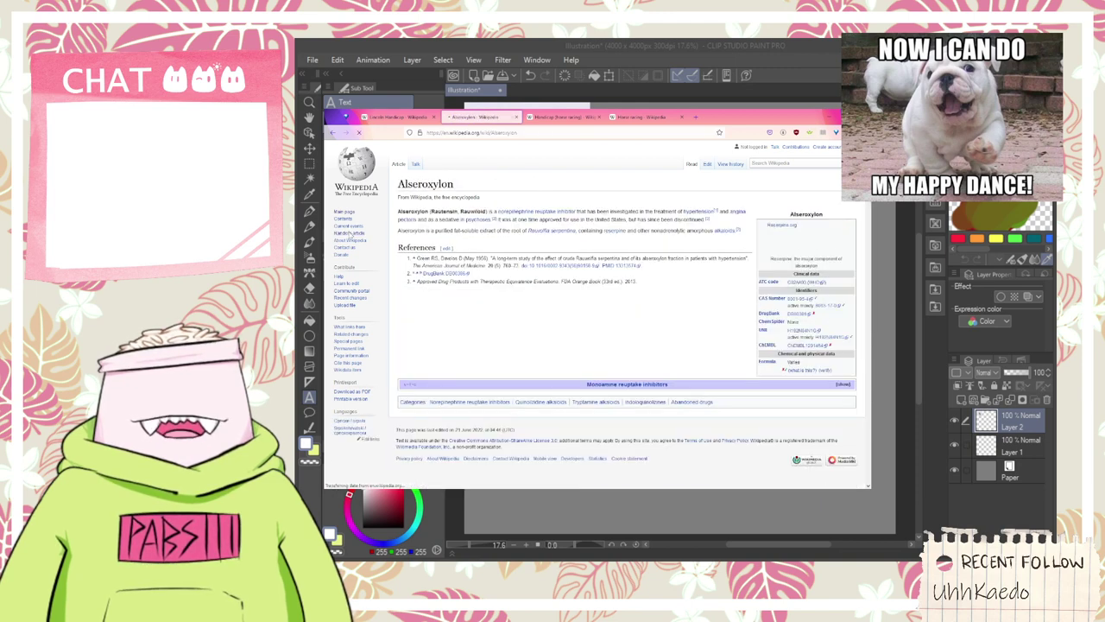
{"action": "left_click", "coordinate": [349, 234]}
{"action": "left_click", "coordinate": [349, 234]}
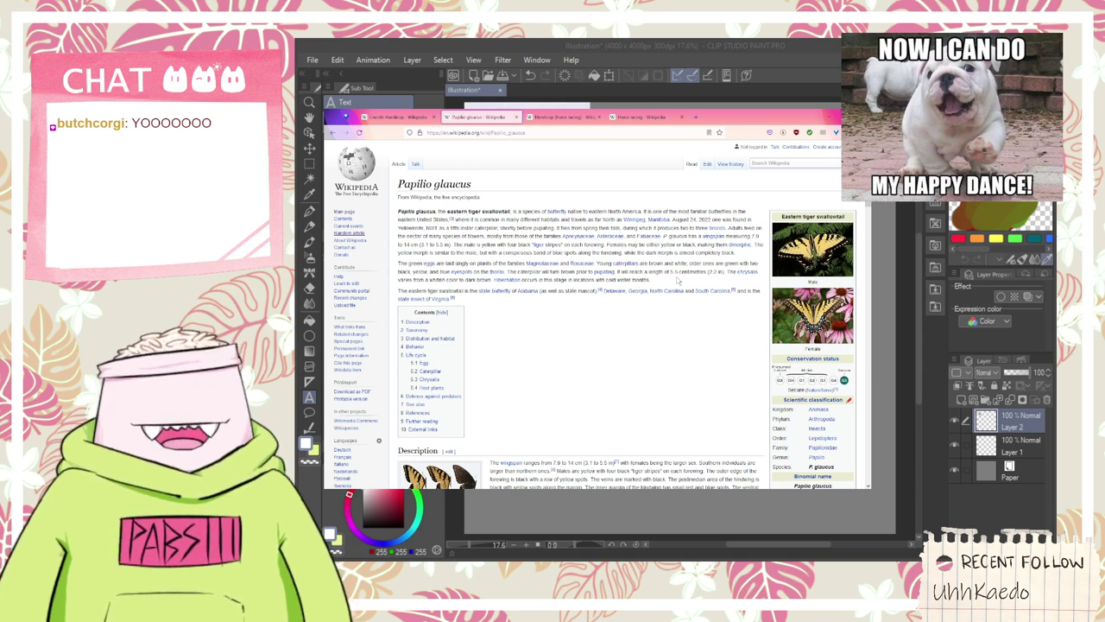
- Enlarge the male eastern tiger swallowtail photo and open it as a separate document in Clip Studio Paint
{"action": "left_click", "coordinate": [806, 238]}
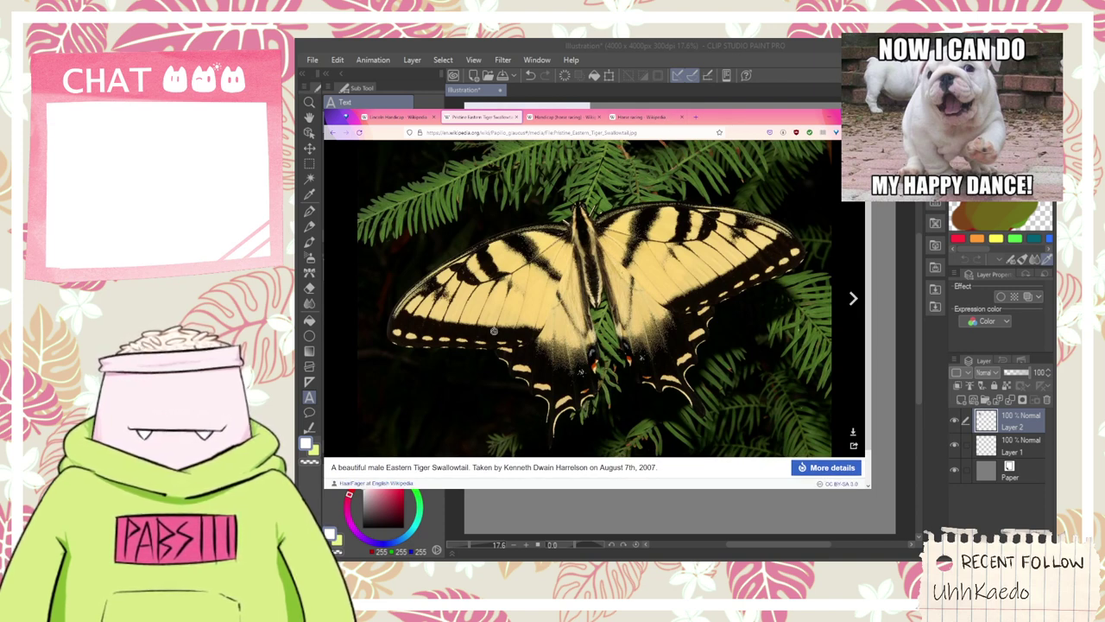
{"action": "left_click_drag", "start_coordinate": [493, 329], "coordinate": [673, 511]}
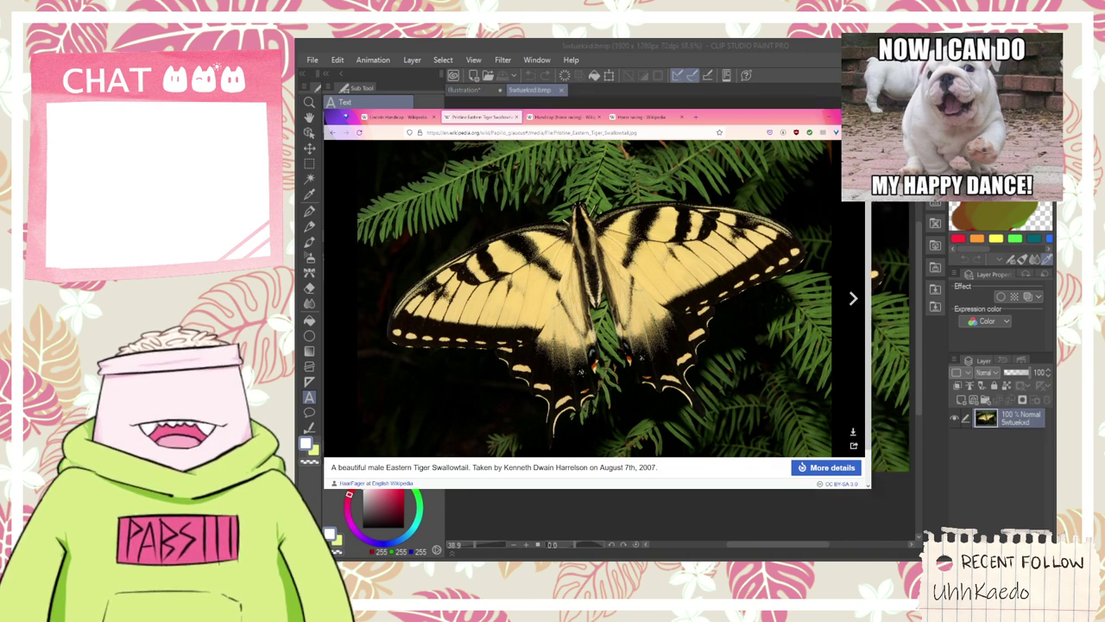
{"action": "key", "text": "ctrl+a"}
{"action": "left_click", "coordinate": [758, 57]}
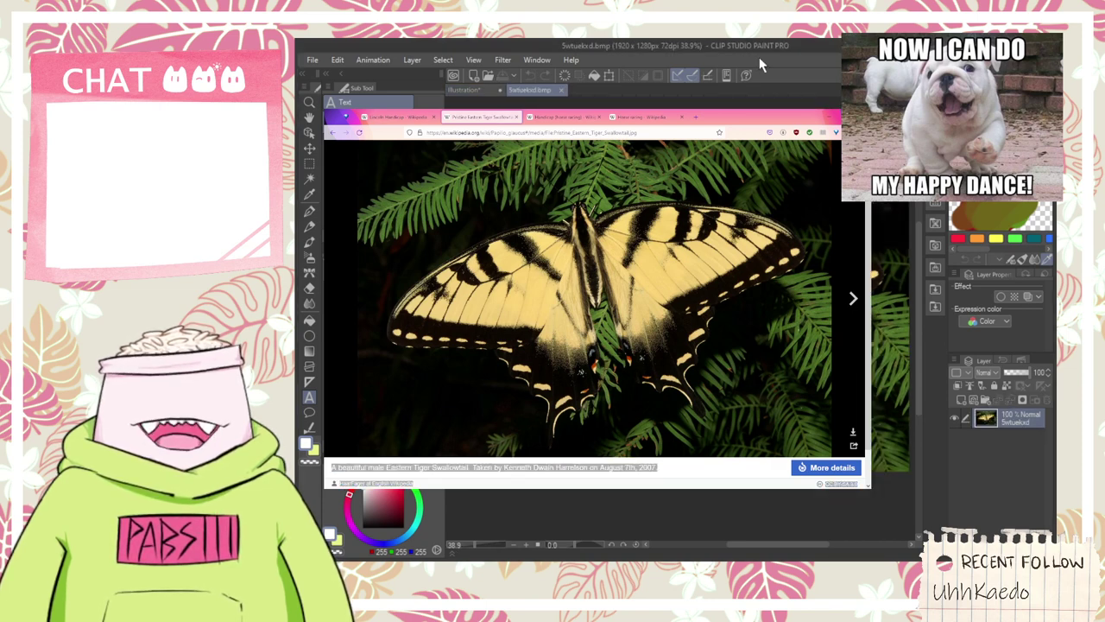
- Copy the whole butterfly photo into the Illustration document and place it in the canvas's upper right corner
{"action": "key", "text": "ctrl+a"}
{"action": "key", "text": "ctrl+c"}
{"action": "left_click", "coordinate": [469, 91]}
{"action": "key", "text": "ctrl+v"}
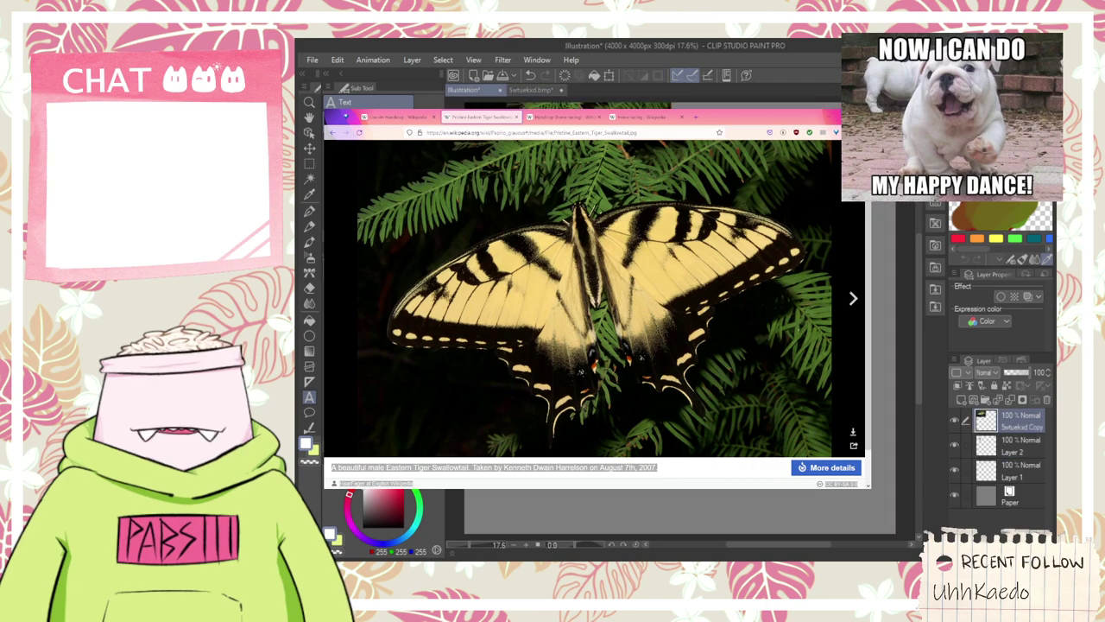
{"action": "key", "text": "k"}
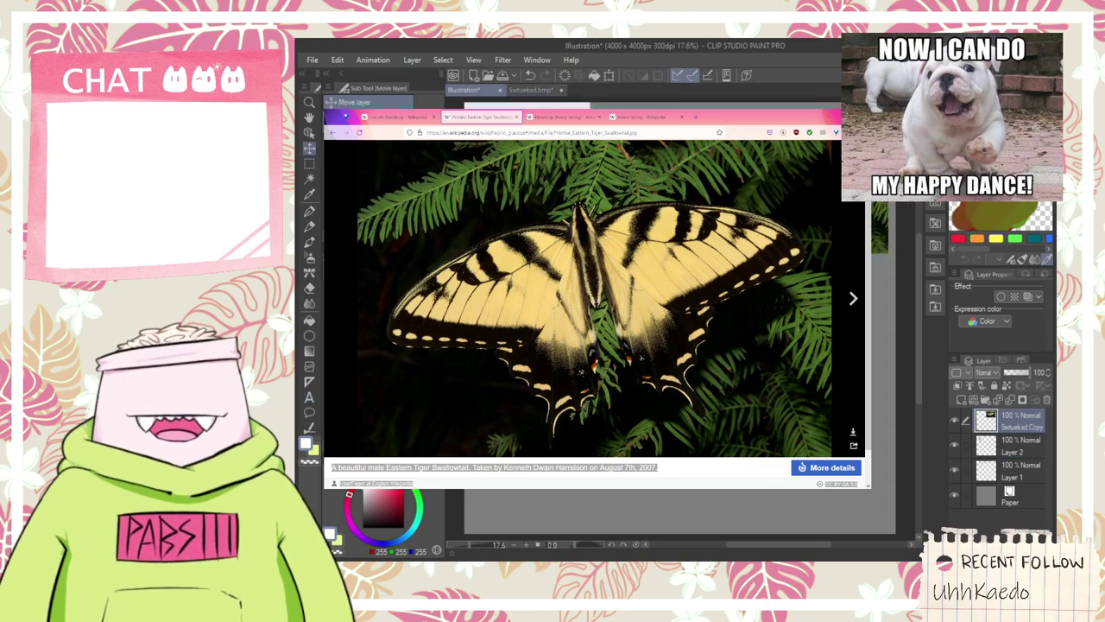
{"action": "left_click", "coordinate": [854, 152]}
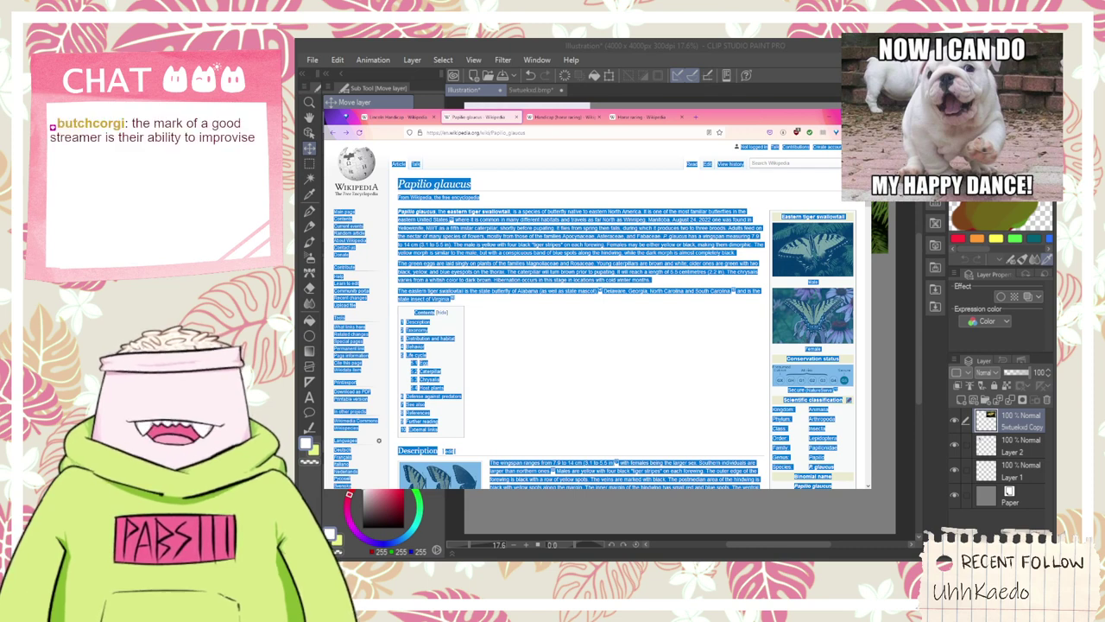
{"action": "key", "text": "alt+Tab"}
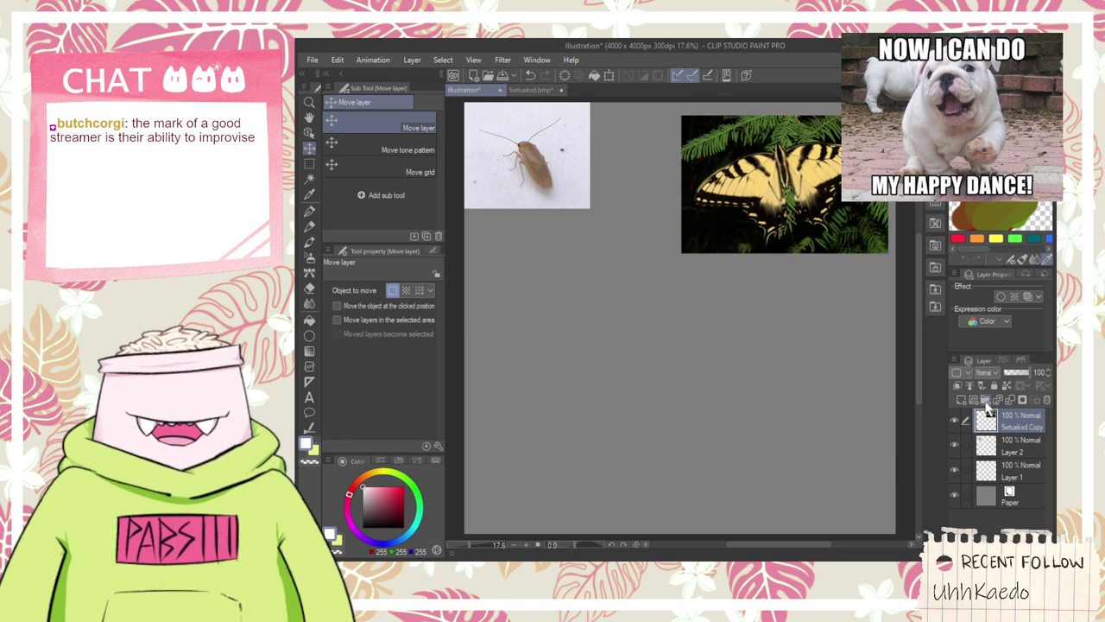
- Add a vector layer and a raster layer above the pasted butterfly photo, and set the G-pen to light pink
{"action": "left_click", "coordinate": [974, 400]}
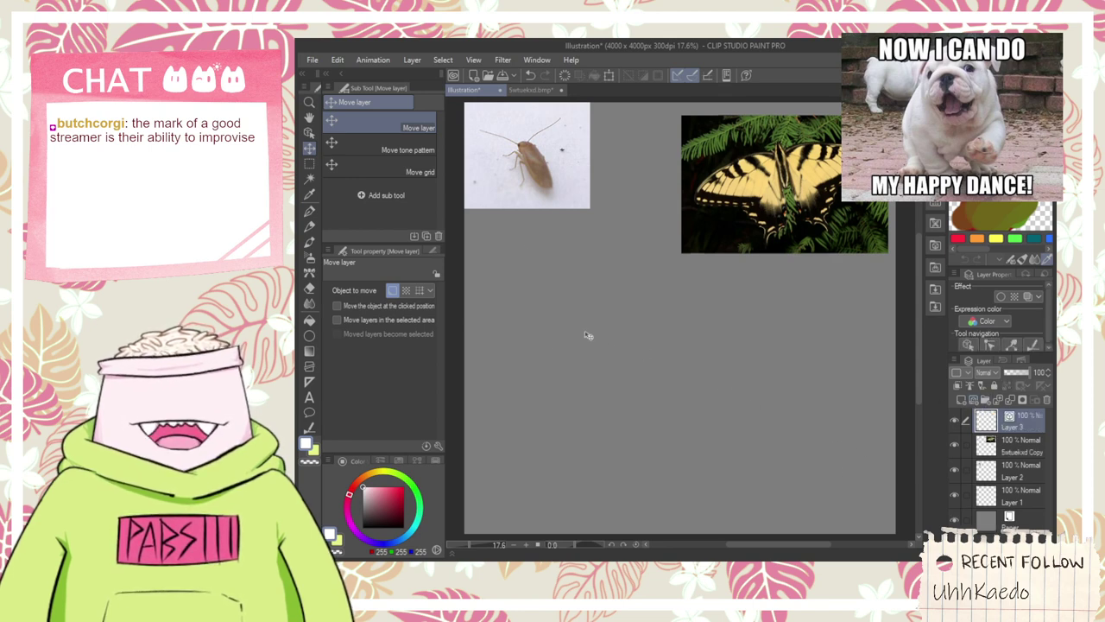
{"action": "scroll", "coordinate": [494, 362], "scroll_direction": "down", "scroll_amount": 1}
{"action": "key", "text": "space"}
{"action": "left_click_drag", "start_coordinate": [597, 360], "coordinate": [638, 347]}
{"action": "scroll", "coordinate": [637, 346], "scroll_direction": "up", "scroll_amount": 2}
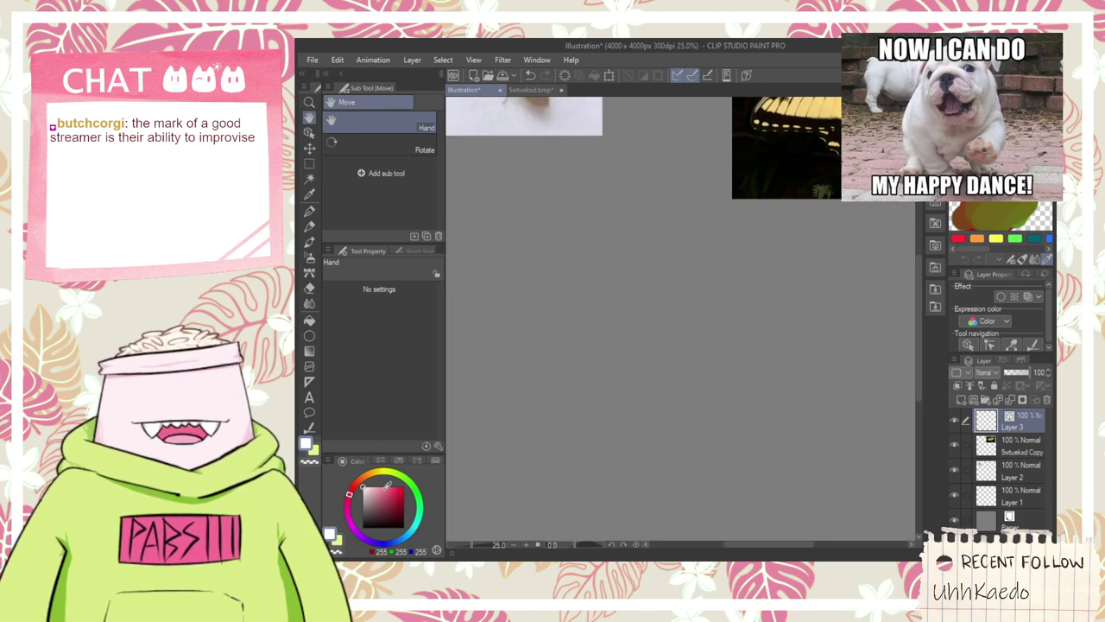
{"action": "left_click", "coordinate": [385, 476]}
{"action": "key", "text": "p"}
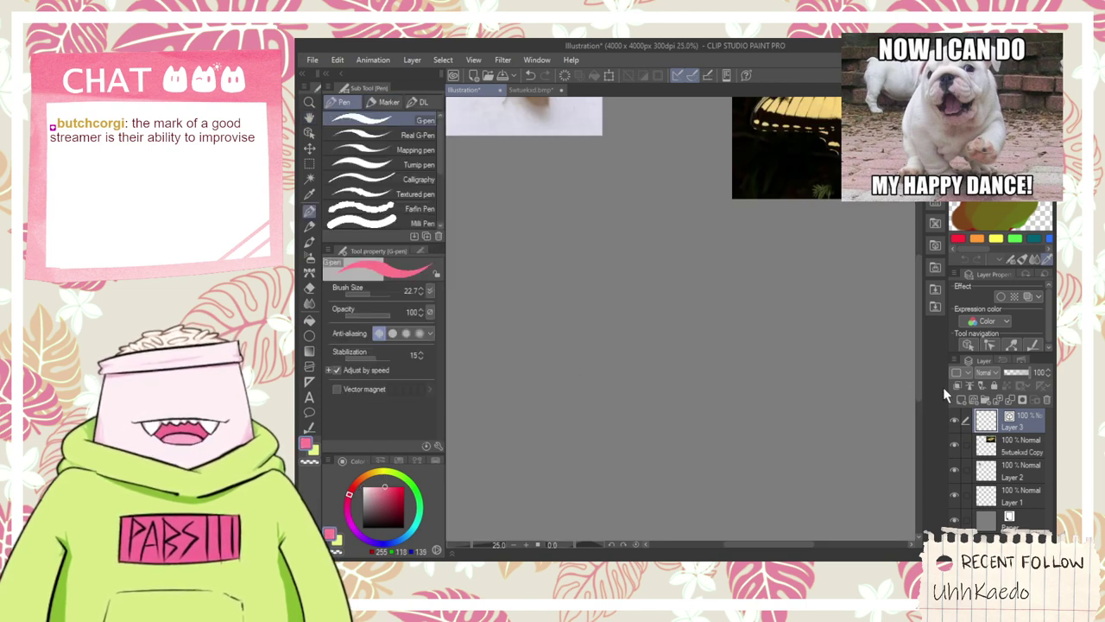
{"action": "left_click", "coordinate": [961, 400]}
- Sketch a rough insect body from overlapping ovals between and below the cockroach and butterfly photos
{"action": "scroll", "coordinate": [874, 406], "scroll_direction": "down", "scroll_amount": 2}
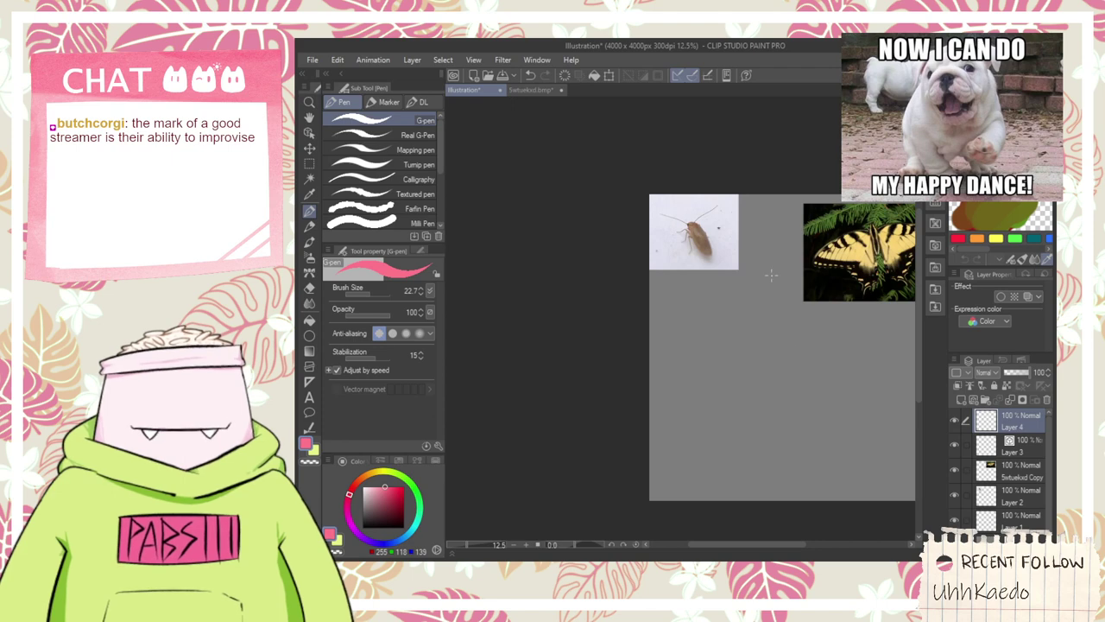
{"action": "key", "text": "space"}
{"action": "left_click_drag", "start_coordinate": [762, 347], "coordinate": [639, 308]}
{"action": "scroll", "coordinate": [608, 233], "scroll_direction": "up", "scroll_amount": 5}
{"action": "scroll", "coordinate": [602, 286], "scroll_direction": "down", "scroll_amount": 5}
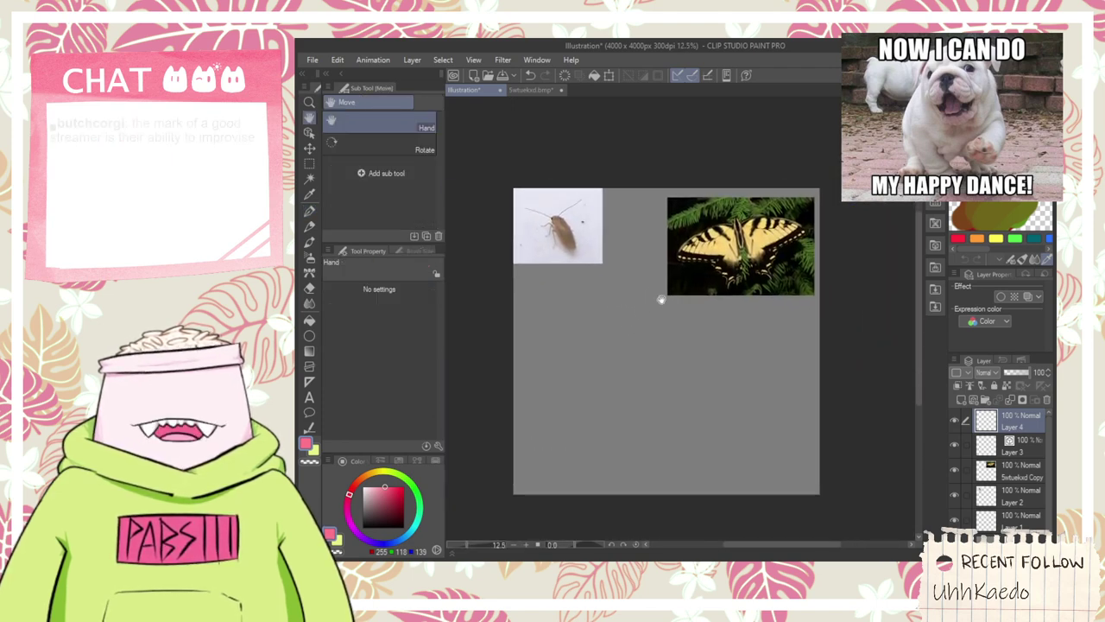
{"action": "scroll", "coordinate": [626, 291], "scroll_direction": "up", "scroll_amount": 2}
{"action": "key", "text": "p"}
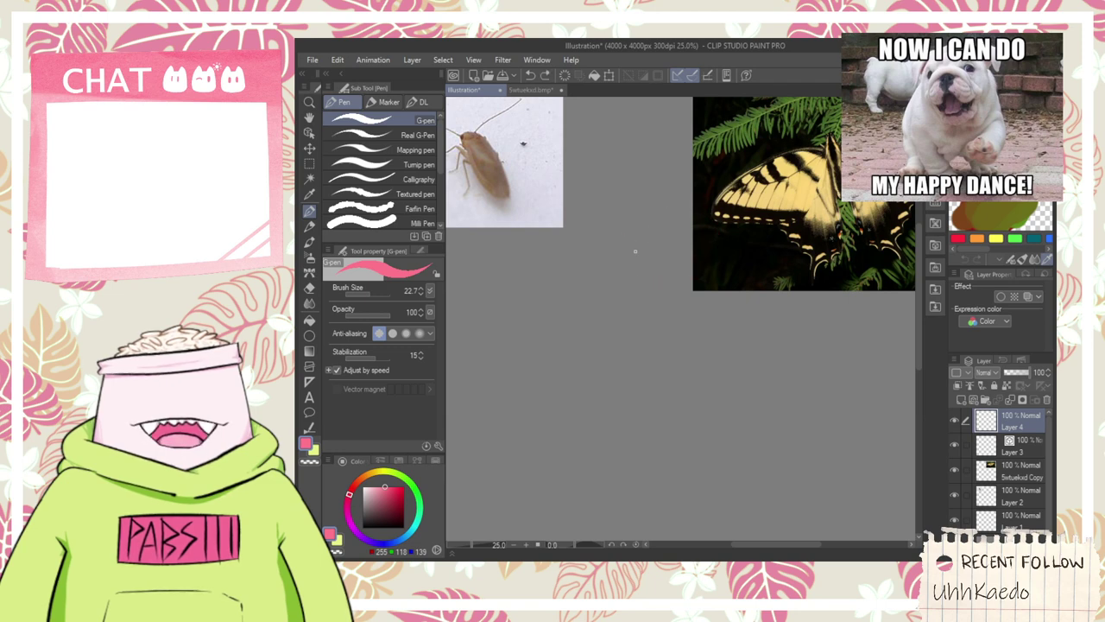
{"action": "left_click_drag", "start_coordinate": [612, 231], "coordinate": [631, 218]}
{"action": "left_click_drag", "start_coordinate": [609, 274], "coordinate": [702, 238]}
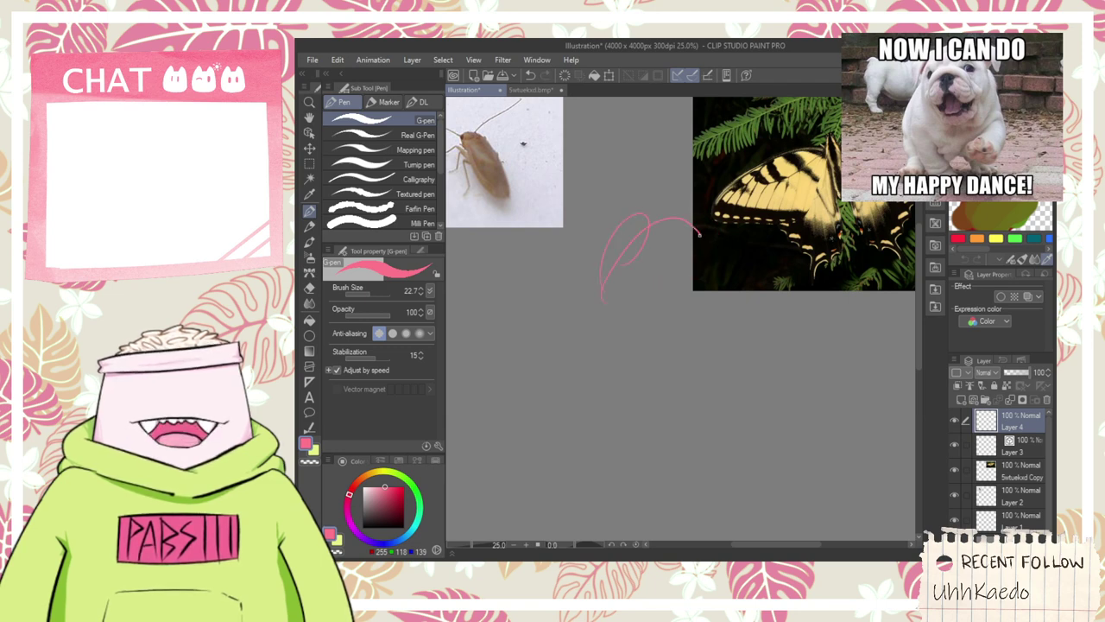
{"action": "key", "text": "ctrl+z"}
{"action": "mouse_move", "coordinate": [606, 321]}
{"action": "left_mouse_down"}
{"action": "mouse_move", "coordinate": [662, 212]}
{"action": "mouse_move", "coordinate": [706, 234]}
{"action": "left_mouse_up"}
{"action": "mouse_move", "coordinate": [690, 309]}
{"action": "left_mouse_down"}
{"action": "mouse_move", "coordinate": [706, 217]}
{"action": "mouse_move", "coordinate": [686, 318]}
{"action": "left_mouse_up"}
{"action": "mouse_move", "coordinate": [606, 327]}
{"action": "left_mouse_down"}
{"action": "mouse_move", "coordinate": [611, 348]}
{"action": "mouse_move", "coordinate": [614, 312]}
{"action": "mouse_move", "coordinate": [611, 347]}
{"action": "left_mouse_up"}
- Sketch two long antenna-like curves from the top of the ovals, one toward each reference photo
{"action": "key", "text": "space"}
{"action": "left_click_drag", "start_coordinate": [669, 227], "coordinate": [661, 310]}
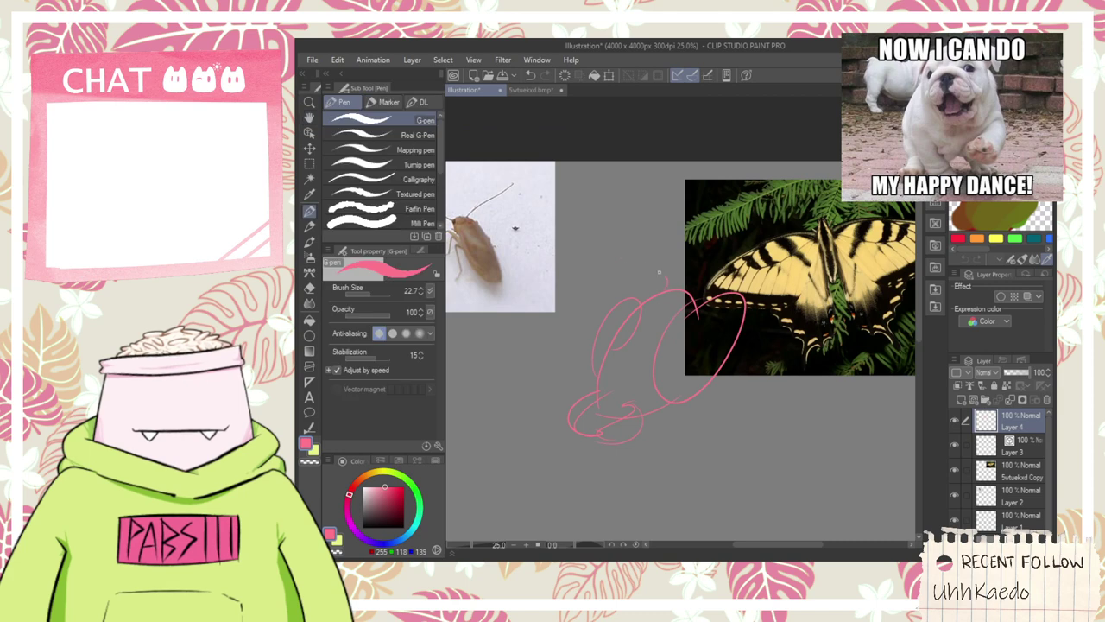
{"action": "key", "text": "ctrl+z"}
{"action": "mouse_move", "coordinate": [649, 269]}
{"action": "left_mouse_down"}
{"action": "mouse_move", "coordinate": [477, 180]}
{"action": "mouse_move", "coordinate": [475, 207]}
{"action": "left_mouse_up"}
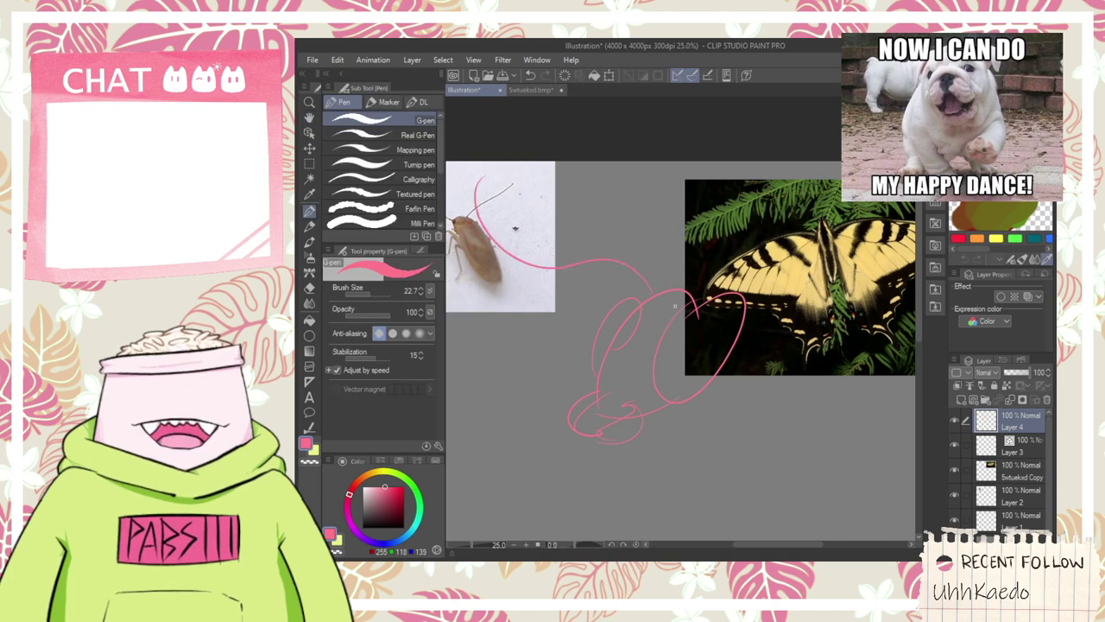
{"action": "left_click_drag", "start_coordinate": [674, 305], "coordinate": [889, 204]}
{"action": "key", "text": "space"}
{"action": "left_click_drag", "start_coordinate": [750, 354], "coordinate": [793, 278]}
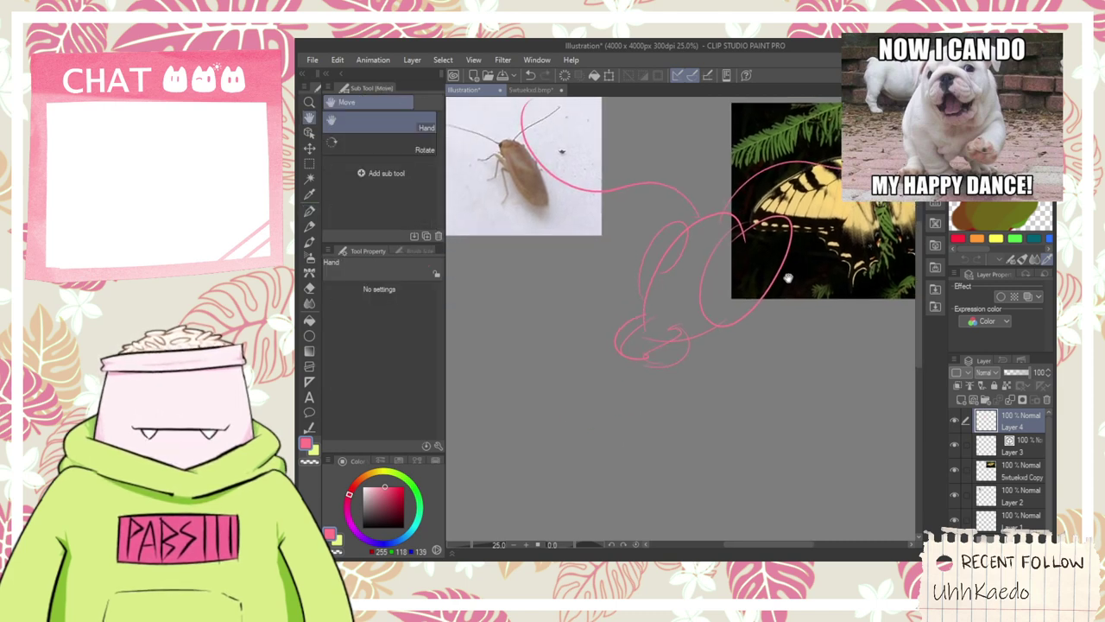
- Sketch a long, narrow torso with wavy side outlines beneath the creature's head ovals
{"action": "left_click_drag", "start_coordinate": [743, 313], "coordinate": [709, 272]}
{"action": "scroll", "coordinate": [708, 271], "scroll_direction": "down", "scroll_amount": 2}
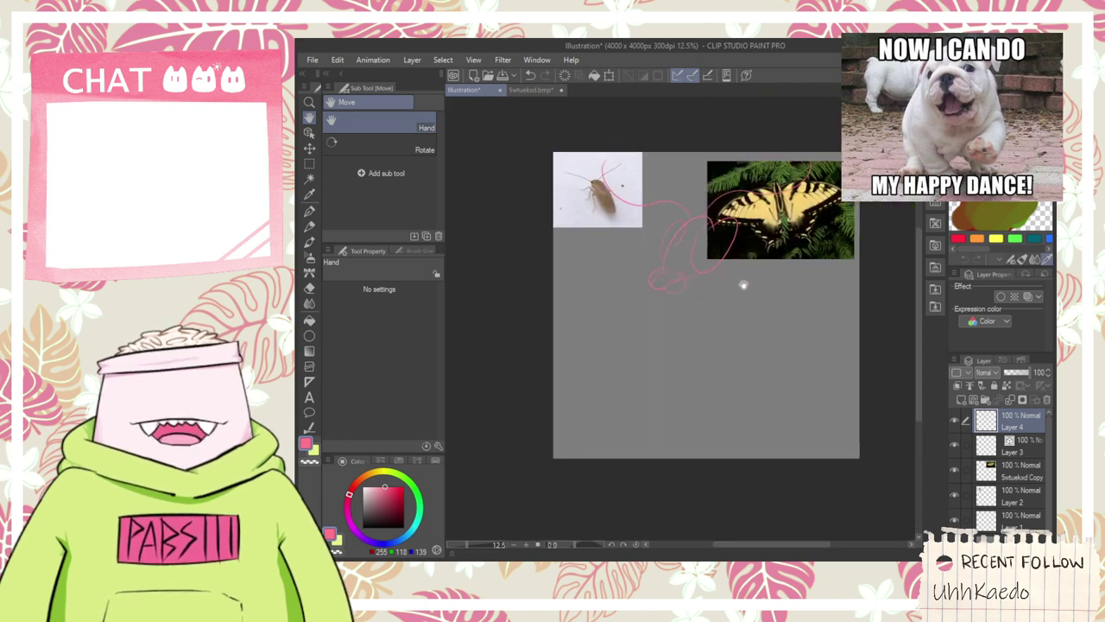
{"action": "scroll", "coordinate": [730, 245], "scroll_direction": "up", "scroll_amount": 2}
{"action": "left_click_drag", "start_coordinate": [710, 241], "coordinate": [722, 287]}
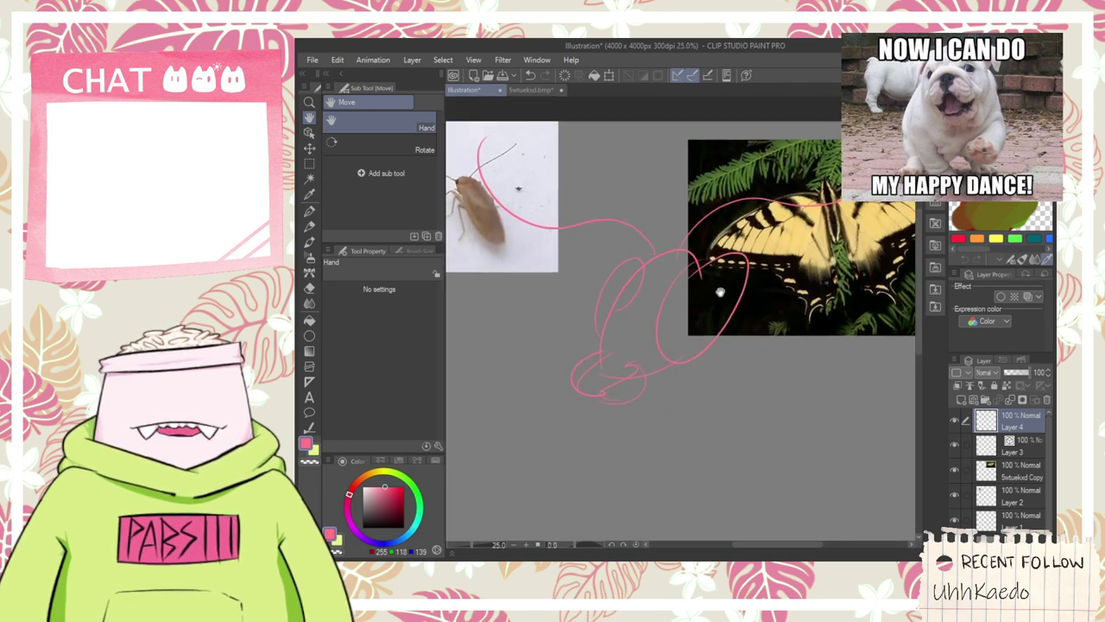
{"action": "left_click_drag", "start_coordinate": [665, 345], "coordinate": [693, 304]}
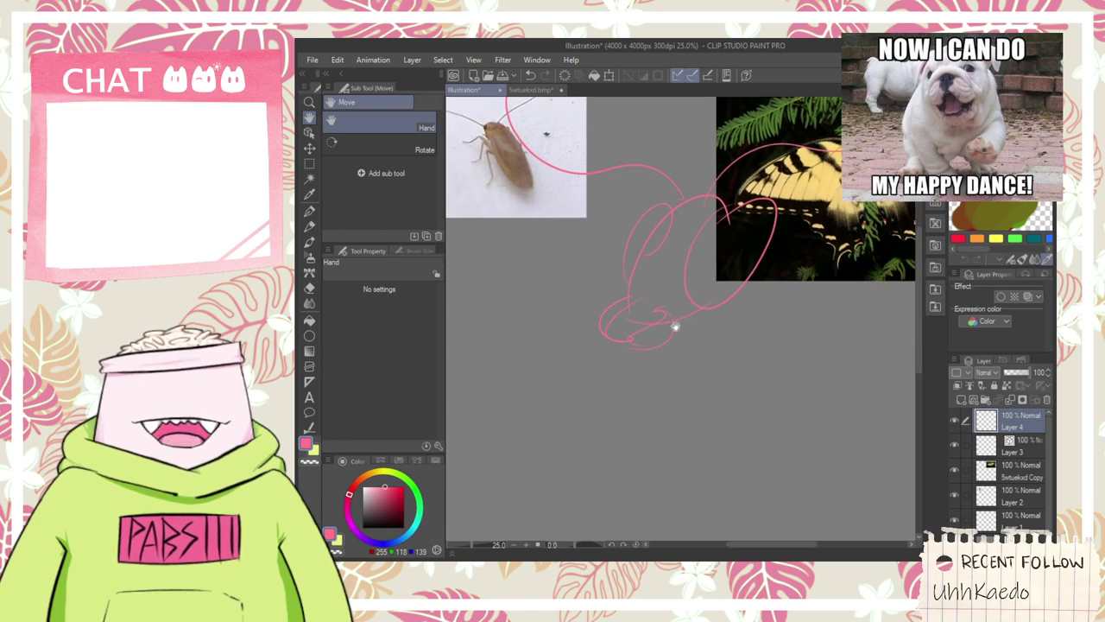
{"action": "key", "text": "p"}
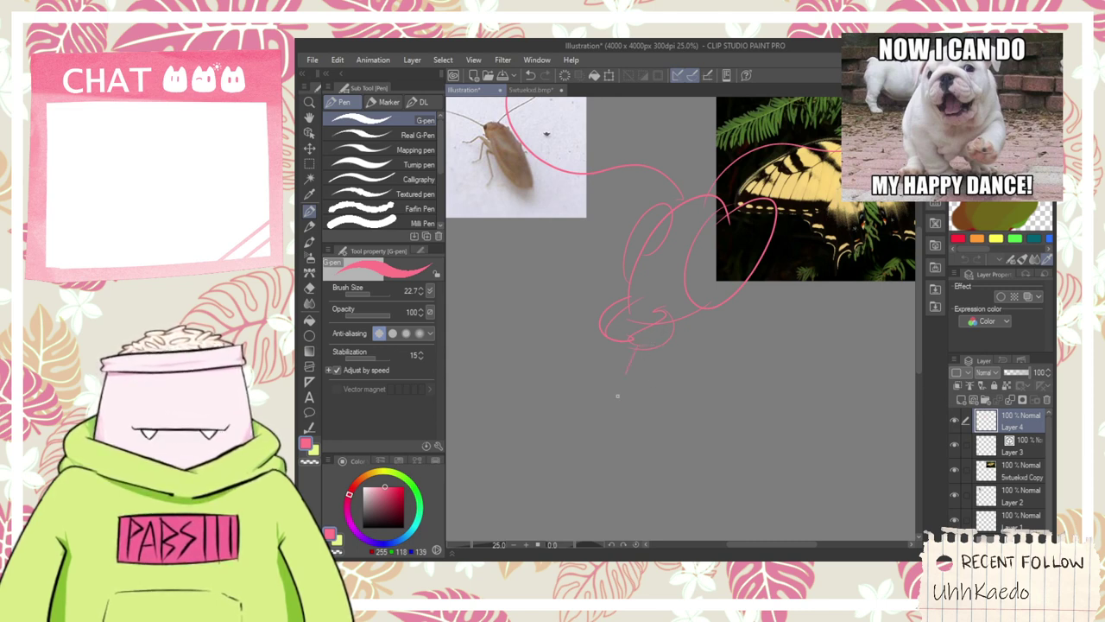
{"action": "mouse_move", "coordinate": [636, 343]}
{"action": "left_mouse_down"}
{"action": "mouse_move", "coordinate": [640, 426]}
{"action": "mouse_move", "coordinate": [670, 503]}
{"action": "mouse_move", "coordinate": [620, 469]}
{"action": "mouse_move", "coordinate": [628, 540]}
{"action": "left_mouse_up"}
{"action": "key", "text": "ctrl+z"}
{"action": "left_click_drag", "start_coordinate": [684, 339], "coordinate": [676, 480]}
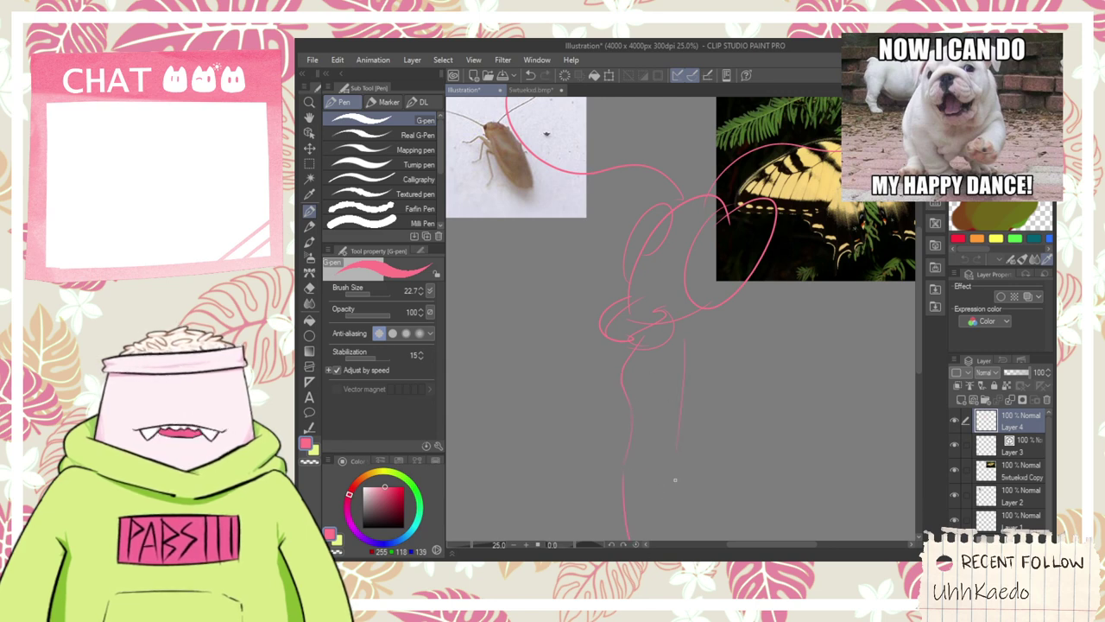
{"action": "mouse_move", "coordinate": [737, 367]}
{"action": "left_mouse_down"}
{"action": "mouse_move", "coordinate": [735, 532]}
{"action": "mouse_move", "coordinate": [704, 536]}
{"action": "left_mouse_up"}
- Sketch a looping wing-like curve from the neck out to the right and refine the contours along the torso
{"action": "key", "text": "space"}
{"action": "left_click_drag", "start_coordinate": [691, 486], "coordinate": [702, 410]}
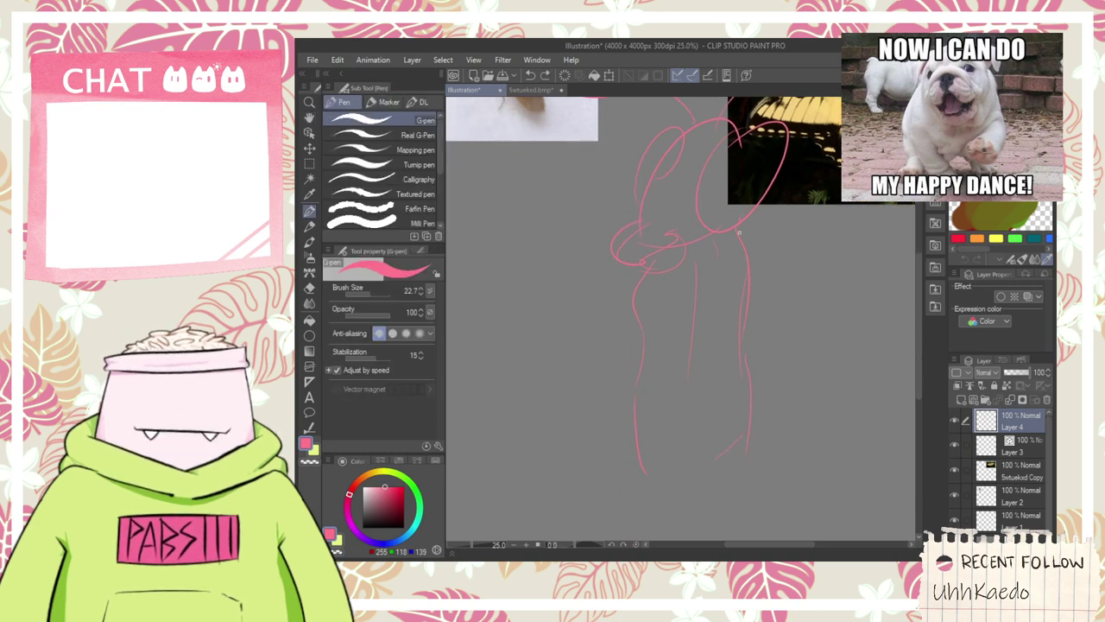
{"action": "mouse_move", "coordinate": [740, 227]}
{"action": "left_mouse_down"}
{"action": "mouse_move", "coordinate": [763, 269]}
{"action": "mouse_move", "coordinate": [877, 288]}
{"action": "mouse_move", "coordinate": [836, 380]}
{"action": "left_mouse_up"}
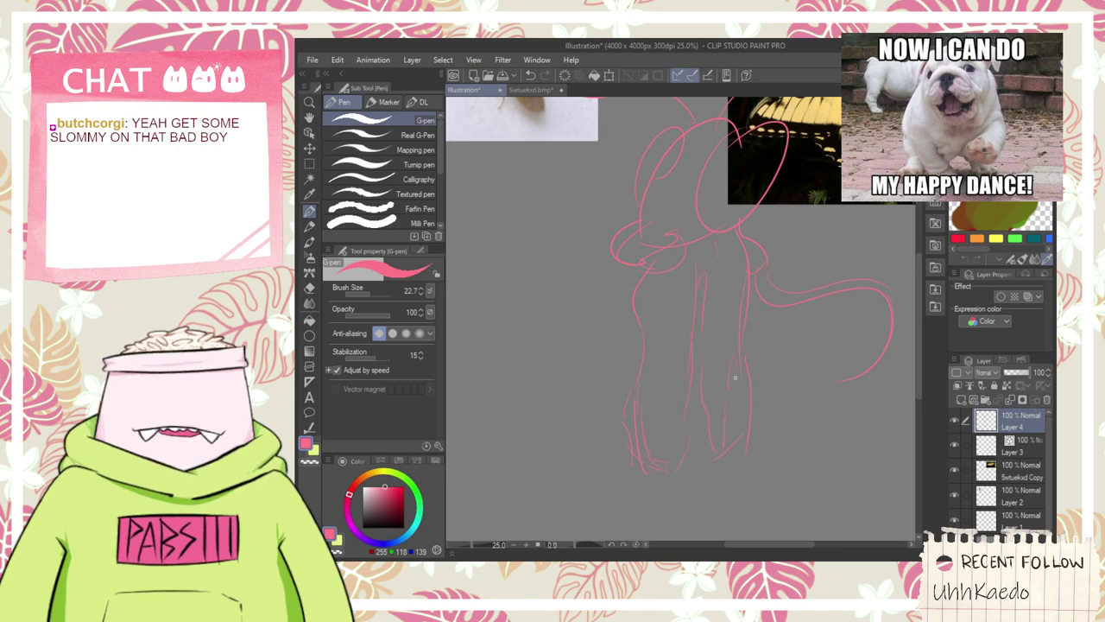
- Scale the creature sketch down proportionally and move it slightly to the right between the reference photos
{"action": "scroll", "coordinate": [719, 439], "scroll_direction": "down", "scroll_amount": 2}
{"action": "key", "text": "space"}
{"action": "left_click_drag", "start_coordinate": [733, 402], "coordinate": [708, 363]}
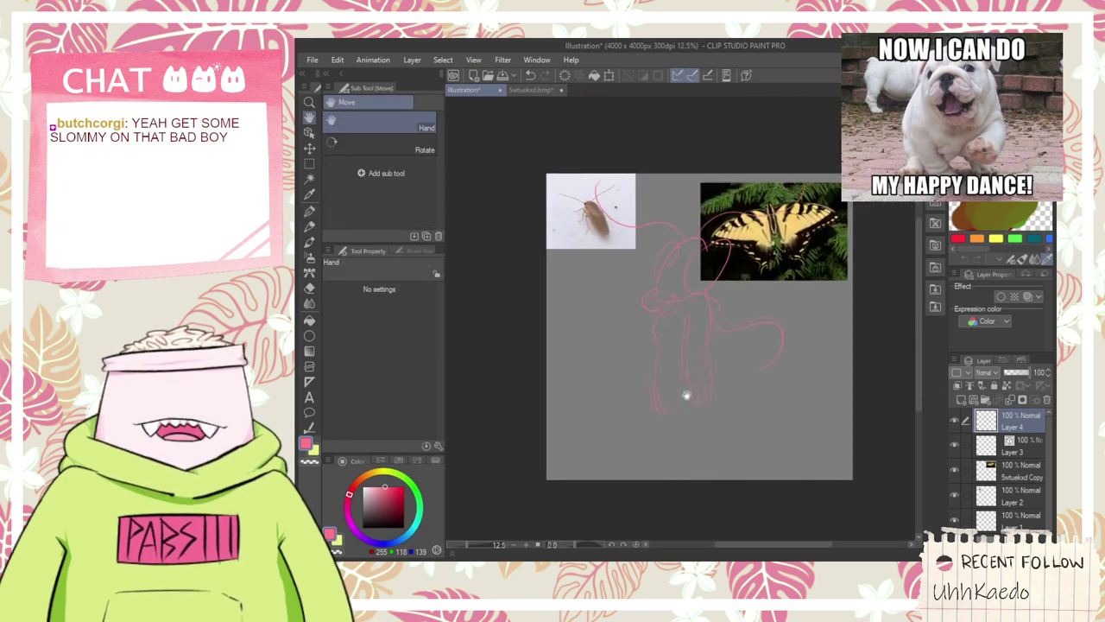
{"action": "key", "text": "ctrl+t"}
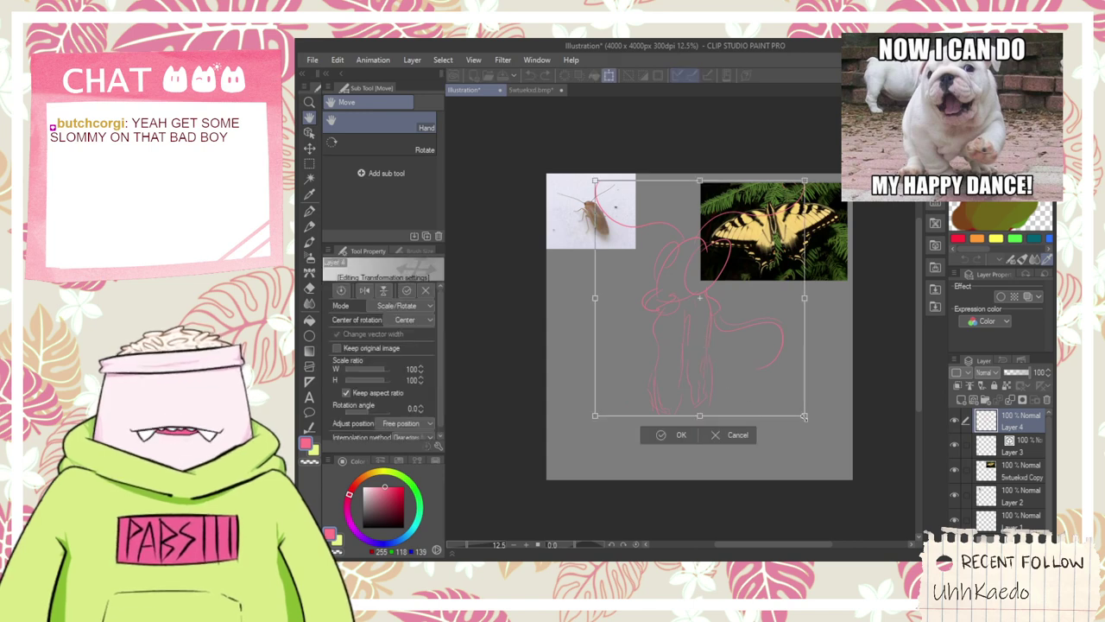
{"action": "left_click_drag", "start_coordinate": [805, 416], "coordinate": [762, 368]}
{"action": "left_click", "coordinate": [657, 386]}
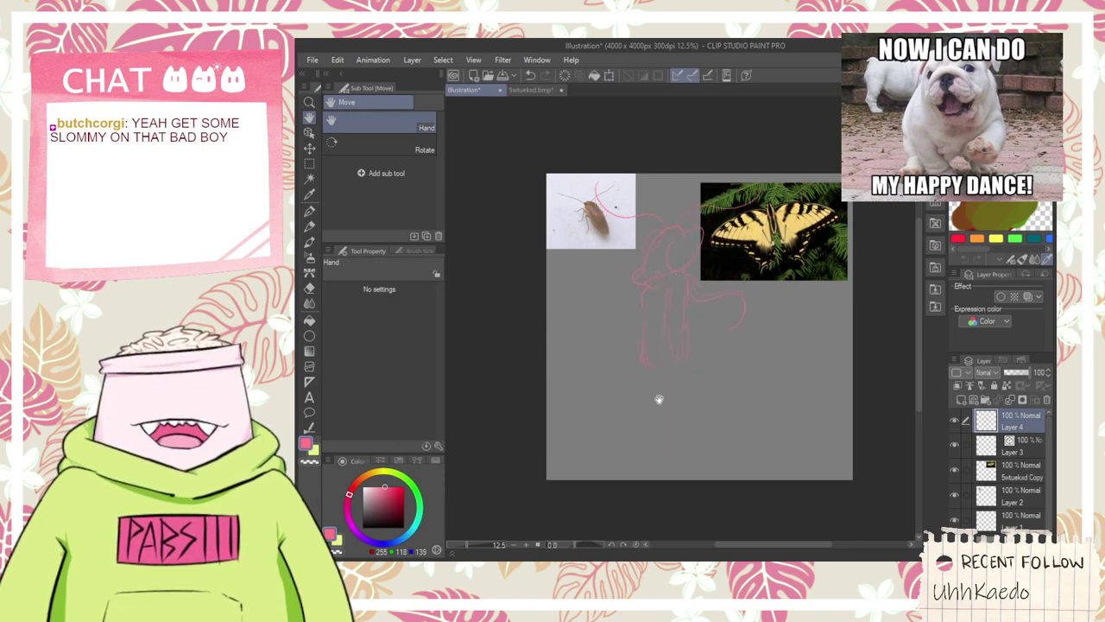
{"action": "key", "text": "k"}
{"action": "mouse_move", "coordinate": [689, 336]}
{"action": "left_mouse_down"}
{"action": "mouse_move", "coordinate": [720, 326]}
{"action": "mouse_move", "coordinate": [717, 340]}
{"action": "left_mouse_up"}
- Try to sketch a flared lower body and a wing extending left from the torso's base
{"action": "scroll", "coordinate": [717, 382], "scroll_direction": "up", "scroll_amount": 2}
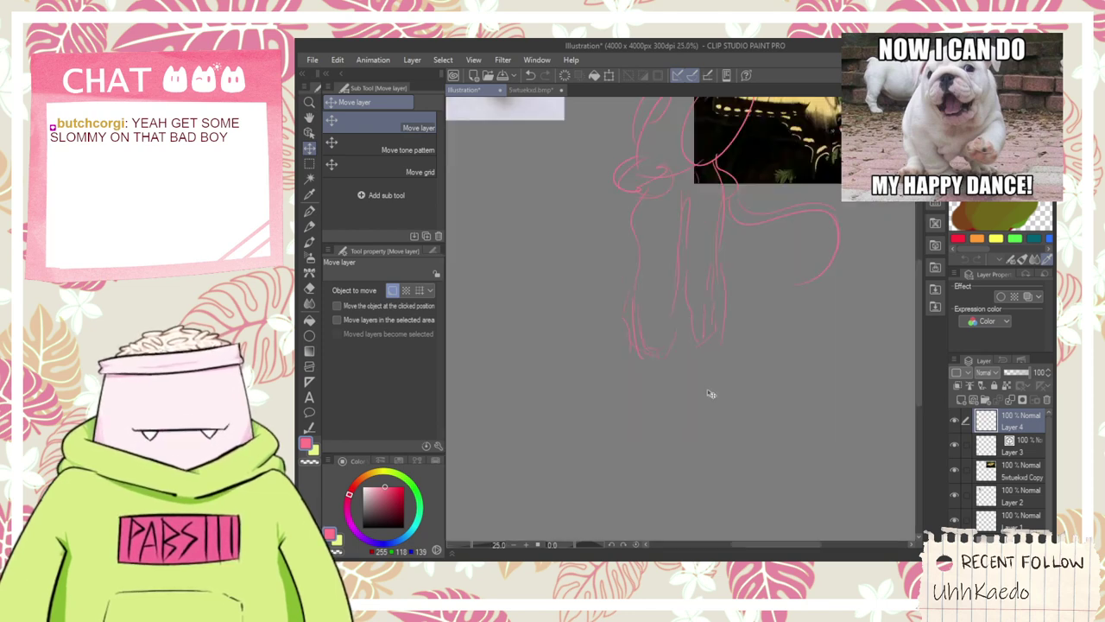
{"action": "key", "text": "space"}
{"action": "mouse_move", "coordinate": [710, 394]}
{"action": "left_mouse_down"}
{"action": "mouse_move", "coordinate": [659, 449]}
{"action": "mouse_move", "coordinate": [656, 401]}
{"action": "left_mouse_up"}
{"action": "key", "text": "p"}
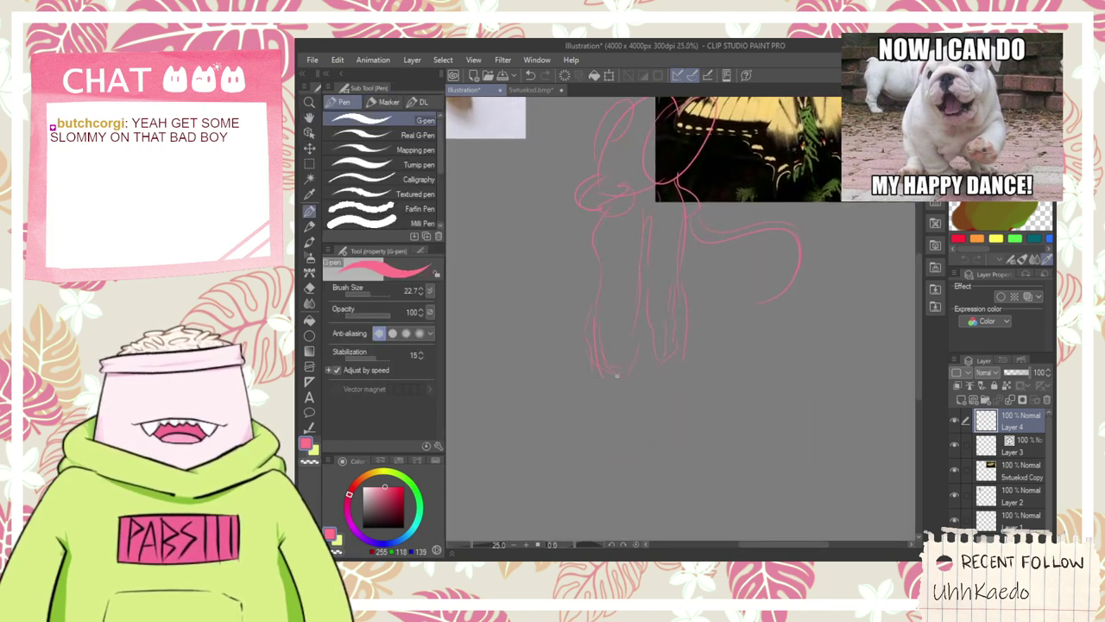
{"action": "left_click_drag", "start_coordinate": [614, 370], "coordinate": [529, 455]}
{"action": "mouse_move", "coordinate": [512, 499]}
{"action": "left_mouse_down"}
{"action": "mouse_move", "coordinate": [528, 523]}
{"action": "mouse_move", "coordinate": [701, 492]}
{"action": "mouse_move", "coordinate": [729, 503]}
{"action": "mouse_move", "coordinate": [684, 395]}
{"action": "left_mouse_up"}
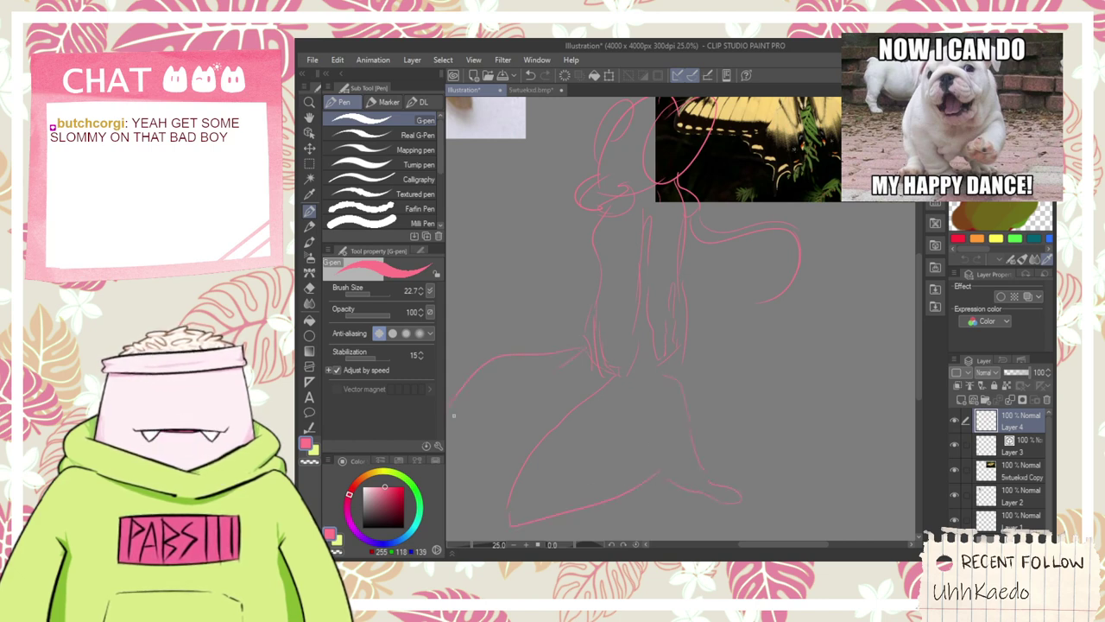
{"action": "left_click_drag", "start_coordinate": [587, 328], "coordinate": [471, 342]}
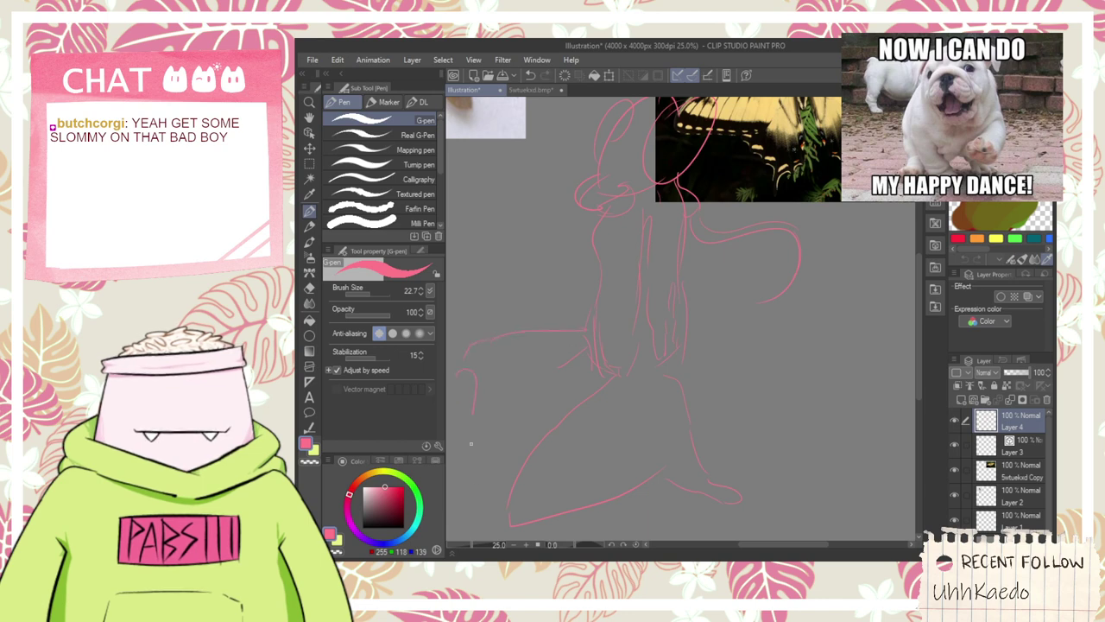
{"action": "left_click_drag", "start_coordinate": [471, 444], "coordinate": [492, 499]}
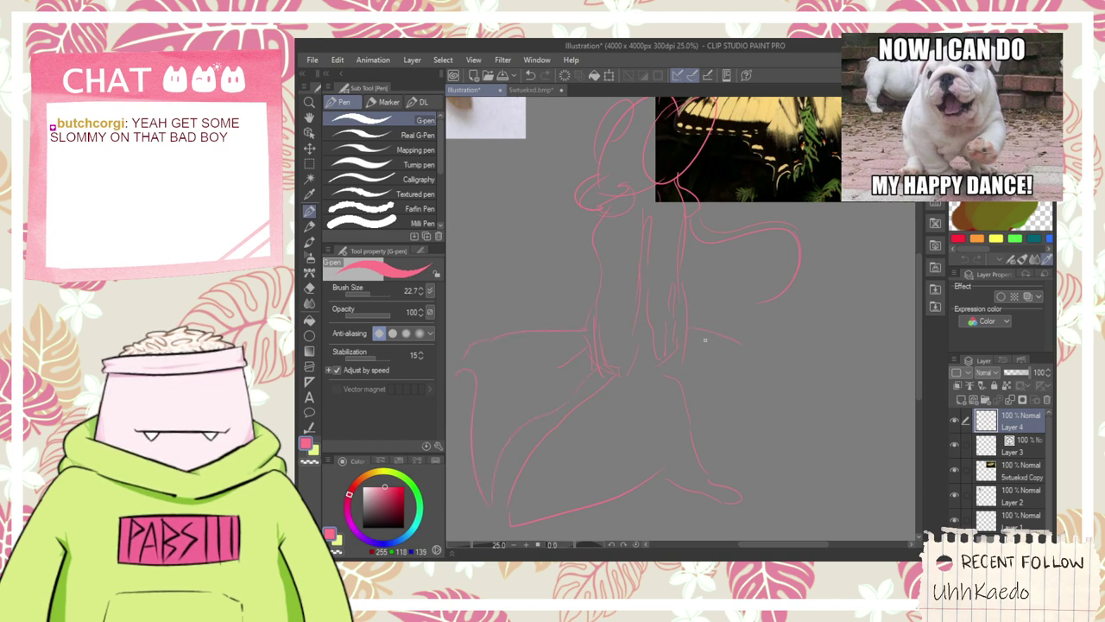
{"action": "key", "text": "ctrl+z"}
{"action": "key", "text": "ctrl+z"}
{"action": "key", "text": "ctrl+z"}
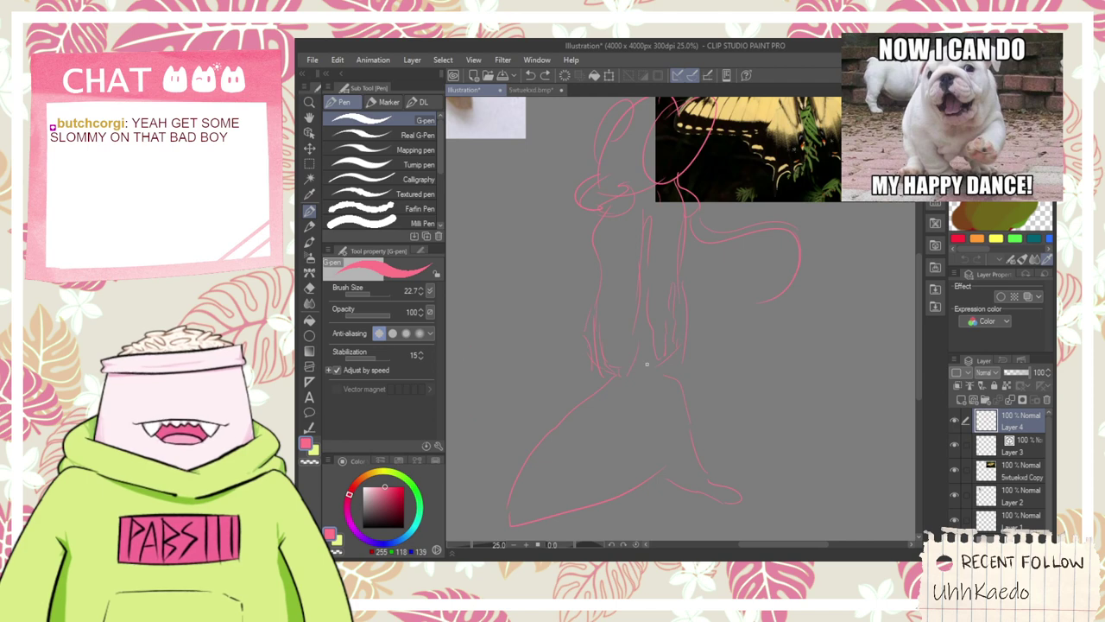
{"action": "key", "text": "ctrl+z"}
{"action": "key", "text": "ctrl+z"}
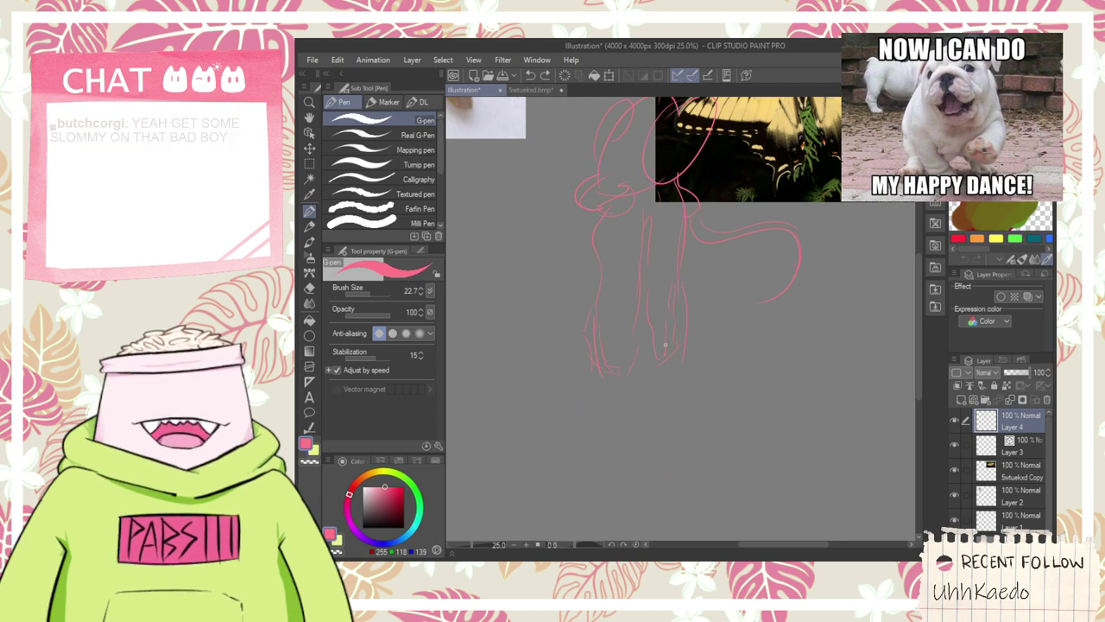
- Try two different wing curves on the left side of the torso's base
{"action": "mouse_move", "coordinate": [507, 457]}
{"action": "left_mouse_down"}
{"action": "mouse_move", "coordinate": [783, 316]}
{"action": "mouse_move", "coordinate": [629, 329]}
{"action": "left_mouse_up"}
{"action": "mouse_move", "coordinate": [474, 364]}
{"action": "left_mouse_down"}
{"action": "mouse_move", "coordinate": [597, 318]}
{"action": "mouse_move", "coordinate": [573, 351]}
{"action": "left_mouse_up"}
{"action": "key", "text": "ctrl+z"}
{"action": "key", "text": "ctrl+z"}
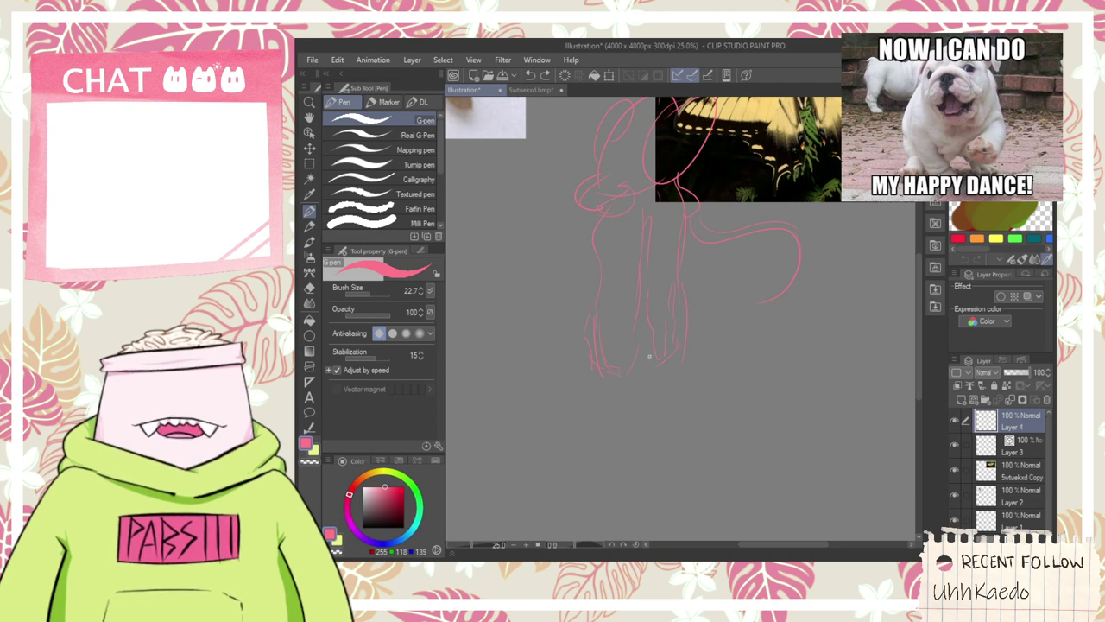
- Sketch a curve along the torso's right side, a rising wing line and a long diagonal line down from the torso
{"action": "key", "text": "space"}
{"action": "mouse_move", "coordinate": [646, 353]}
{"action": "left_mouse_down"}
{"action": "mouse_move", "coordinate": [683, 388]}
{"action": "mouse_move", "coordinate": [665, 429]}
{"action": "left_mouse_up"}
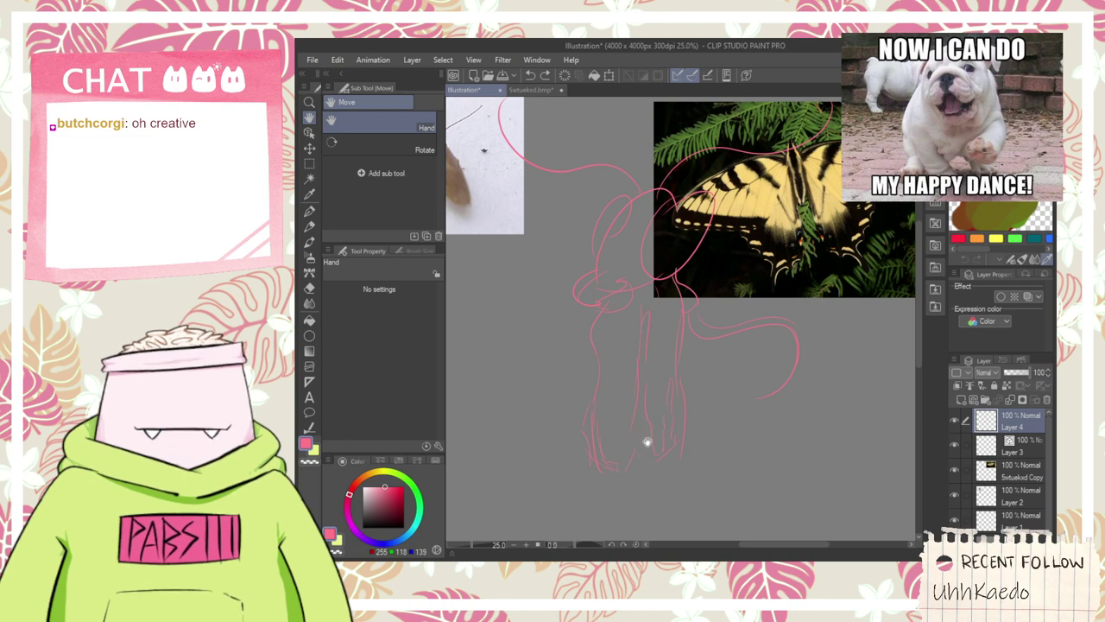
{"action": "left_click_drag", "start_coordinate": [684, 425], "coordinate": [708, 459]}
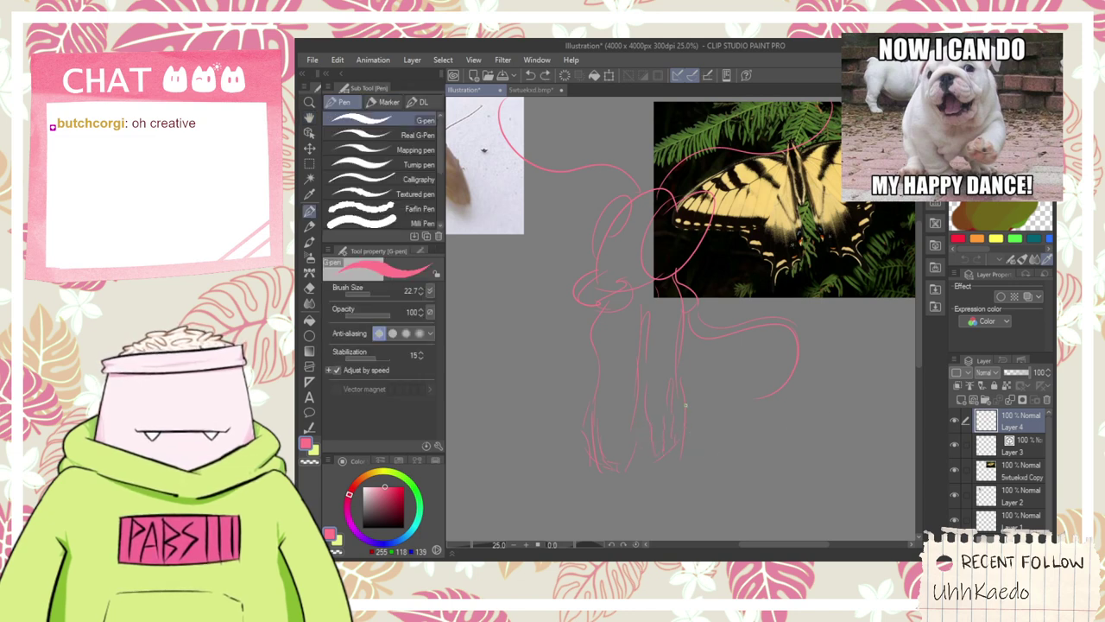
{"action": "left_click_drag", "start_coordinate": [694, 420], "coordinate": [738, 493]}
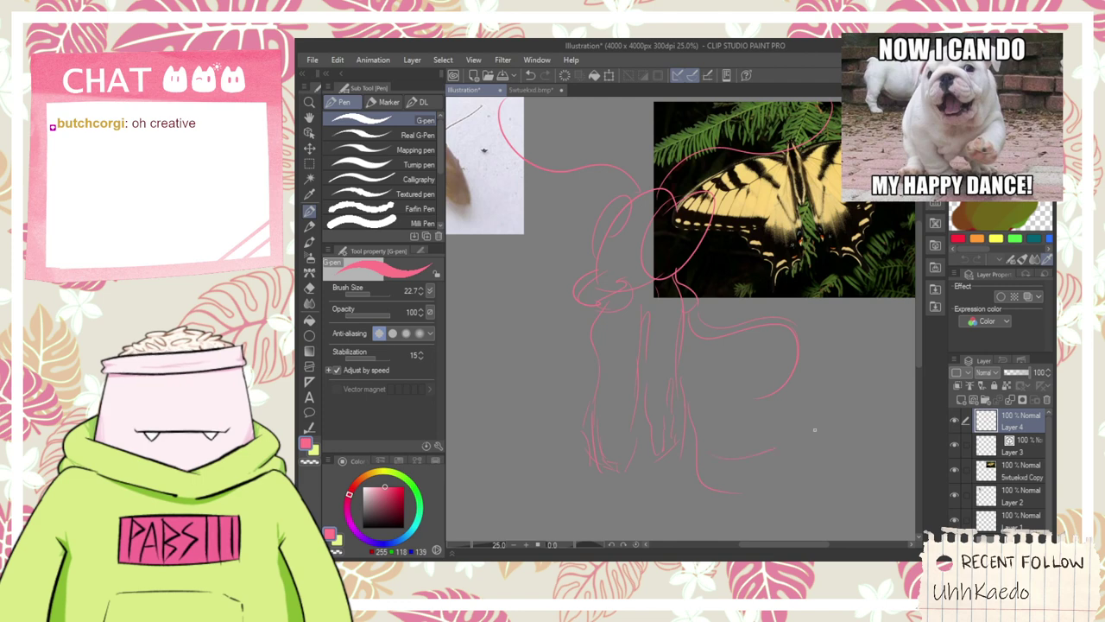
{"action": "left_click_drag", "start_coordinate": [777, 458], "coordinate": [760, 343]}
{"action": "left_click_drag", "start_coordinate": [643, 340], "coordinate": [731, 530]}
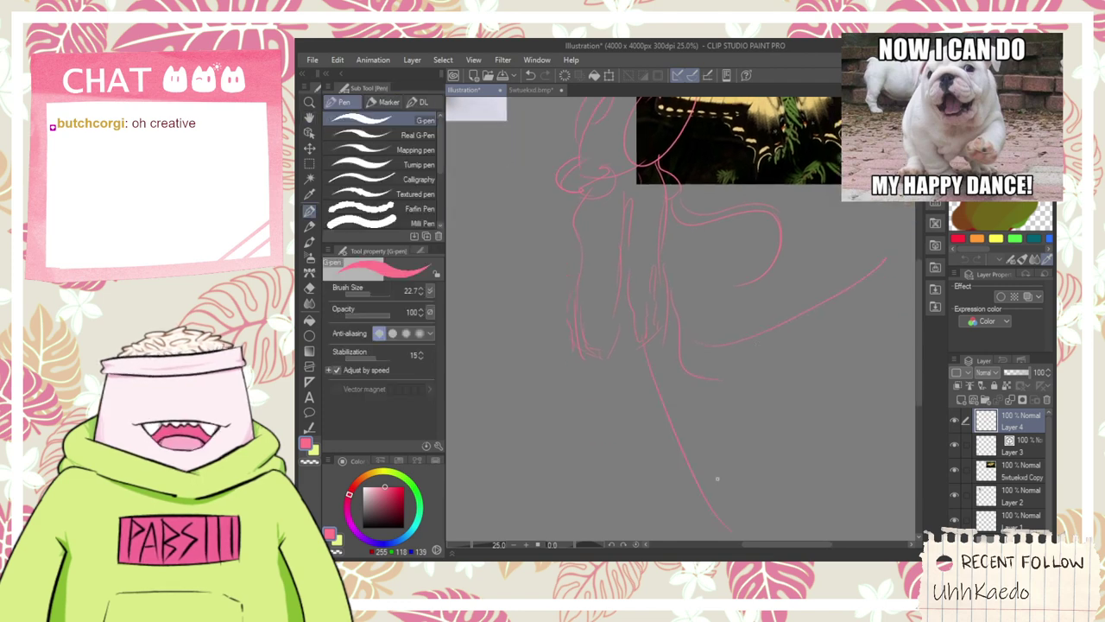
- Sketch small scalloped curves along the lower edge of the creature's right wing
{"action": "scroll", "coordinate": [718, 434], "scroll_direction": "down", "scroll_amount": 2}
{"action": "scroll", "coordinate": [733, 366], "scroll_direction": "up", "scroll_amount": 2}
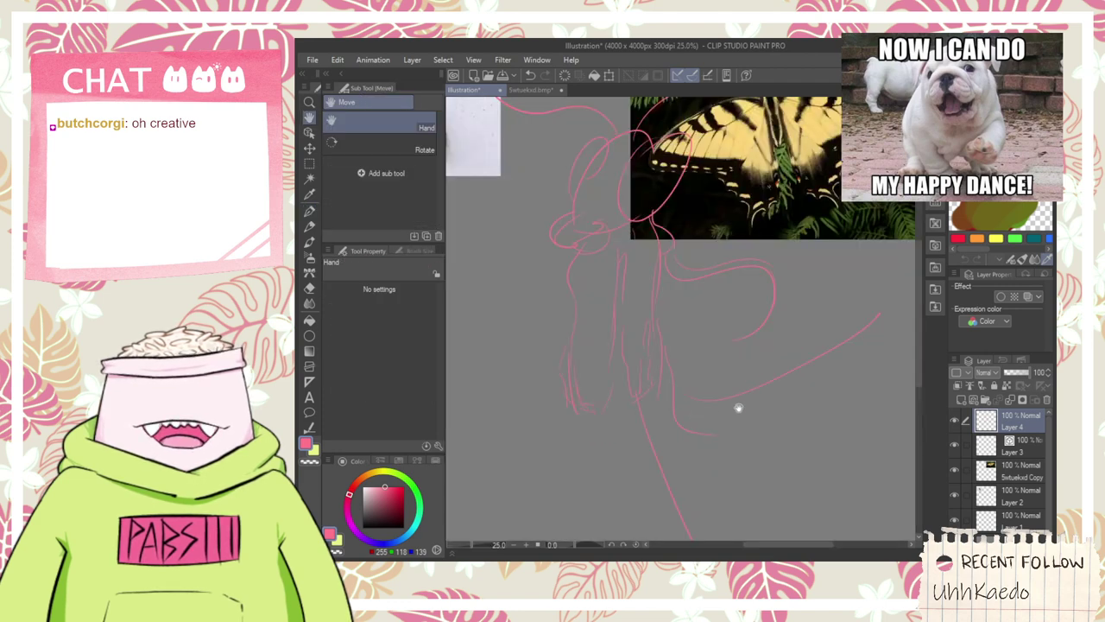
{"action": "mouse_move", "coordinate": [691, 474]}
{"action": "left_mouse_down"}
{"action": "mouse_move", "coordinate": [663, 419]}
{"action": "mouse_move", "coordinate": [644, 505]}
{"action": "left_mouse_up"}
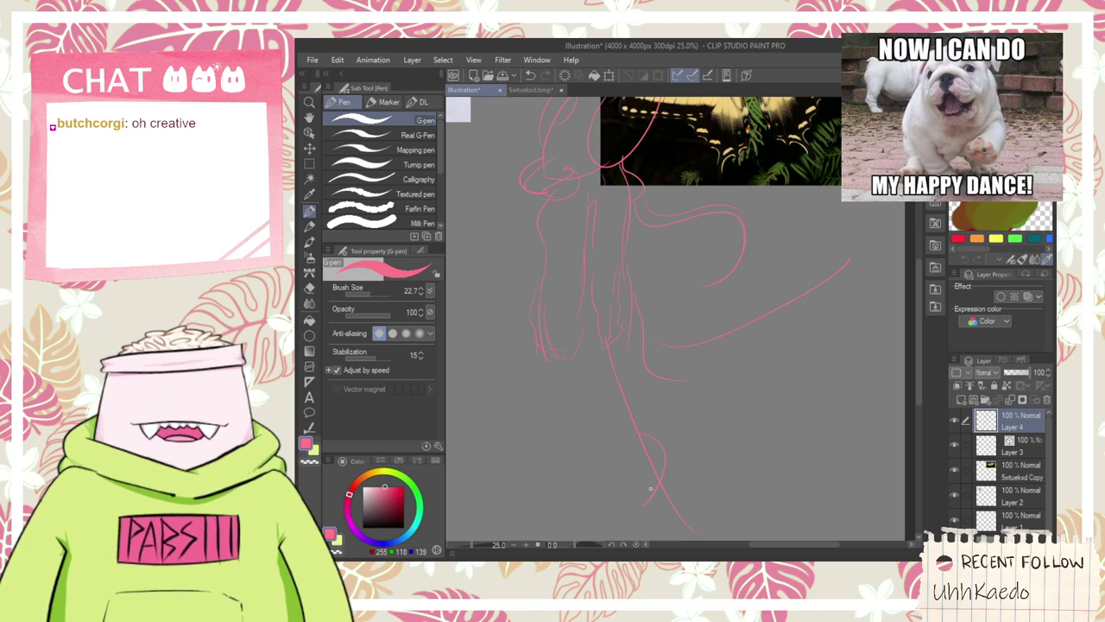
{"action": "left_click_drag", "start_coordinate": [745, 363], "coordinate": [740, 400]}
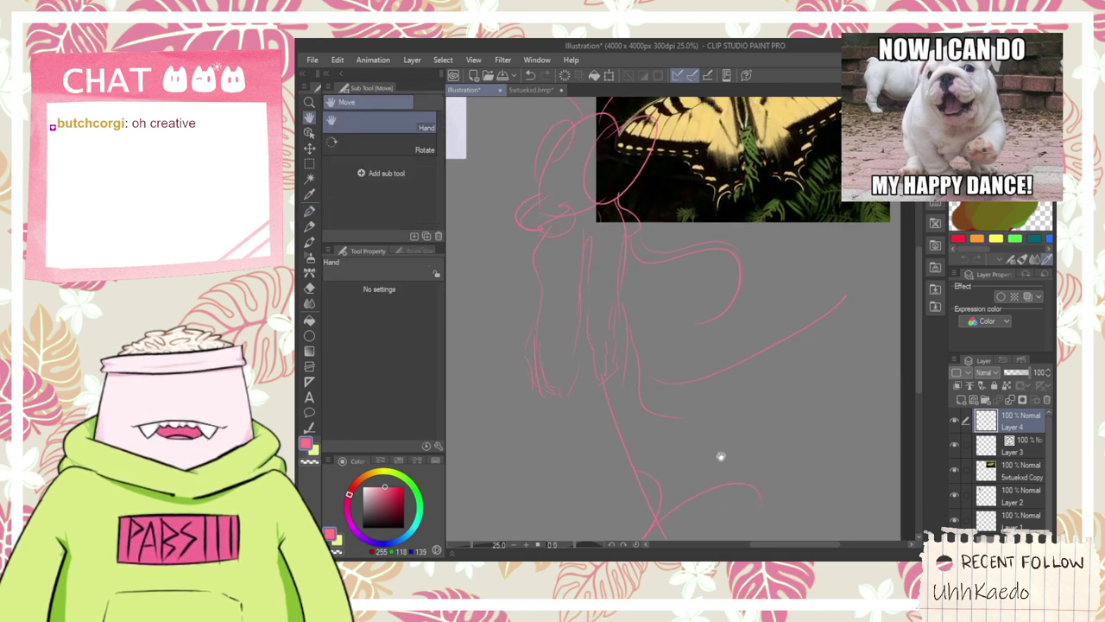
{"action": "left_click_drag", "start_coordinate": [744, 442], "coordinate": [782, 443]}
{"action": "key", "text": "ctrl+z"}
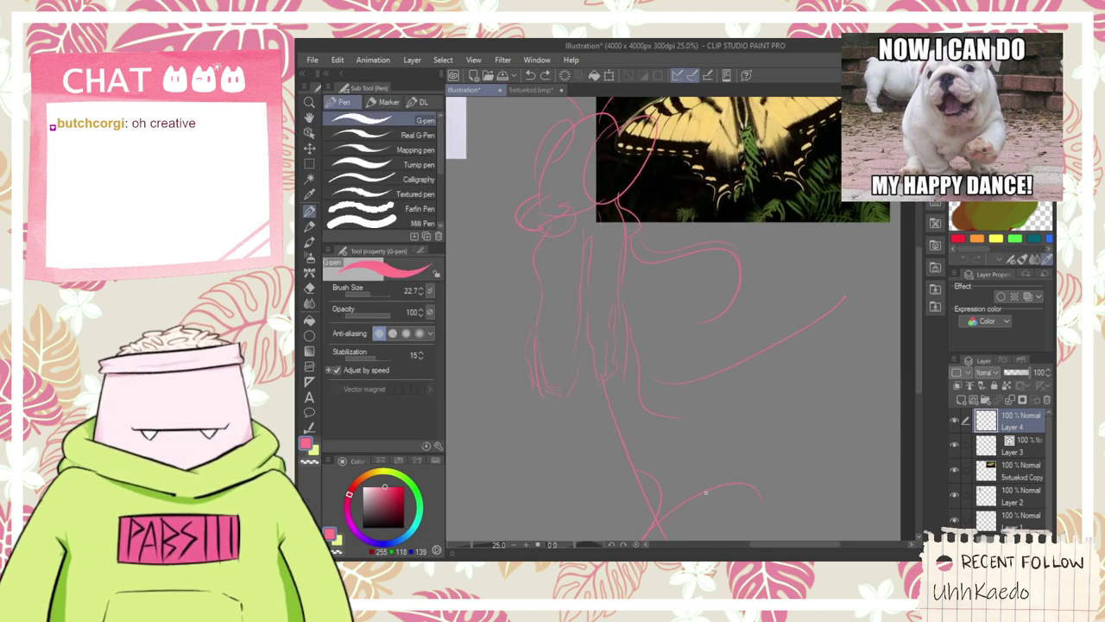
{"action": "mouse_move", "coordinate": [706, 496]}
{"action": "left_mouse_down"}
{"action": "mouse_move", "coordinate": [785, 449]}
{"action": "mouse_move", "coordinate": [776, 461]}
{"action": "mouse_move", "coordinate": [788, 474]}
{"action": "left_mouse_up"}
{"action": "key", "text": "ctrl+z"}
{"action": "key", "text": "ctrl+z"}
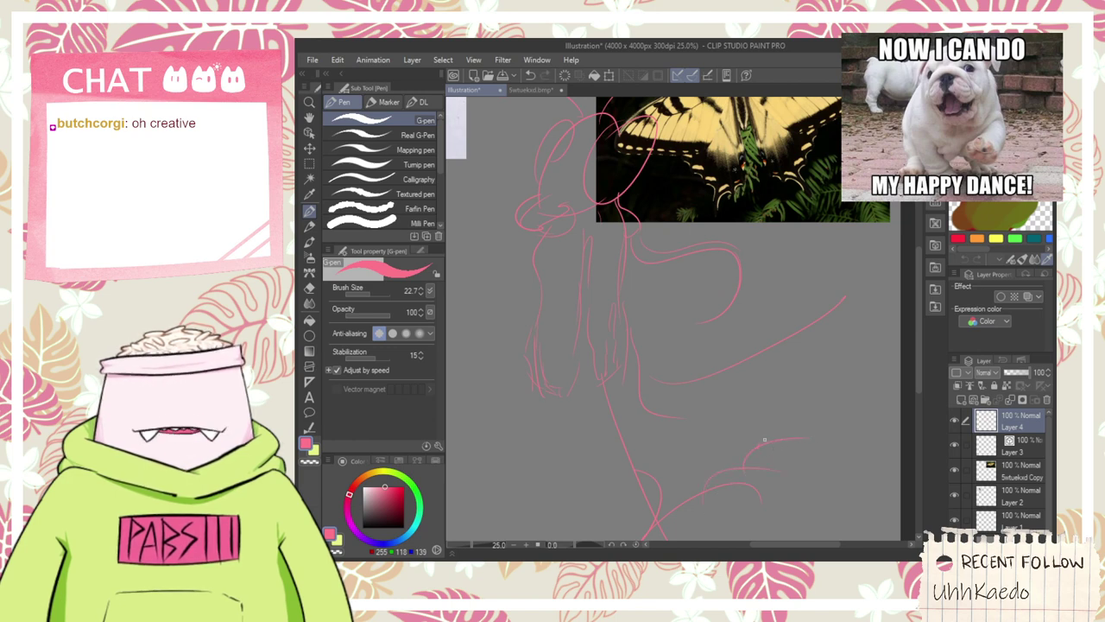
- Sketch the right wing's upper edge from the torso outward and close its rounded outer side
{"action": "key", "text": "h"}
{"action": "left_click_drag", "start_coordinate": [842, 328], "coordinate": [849, 352]}
{"action": "key", "text": "p"}
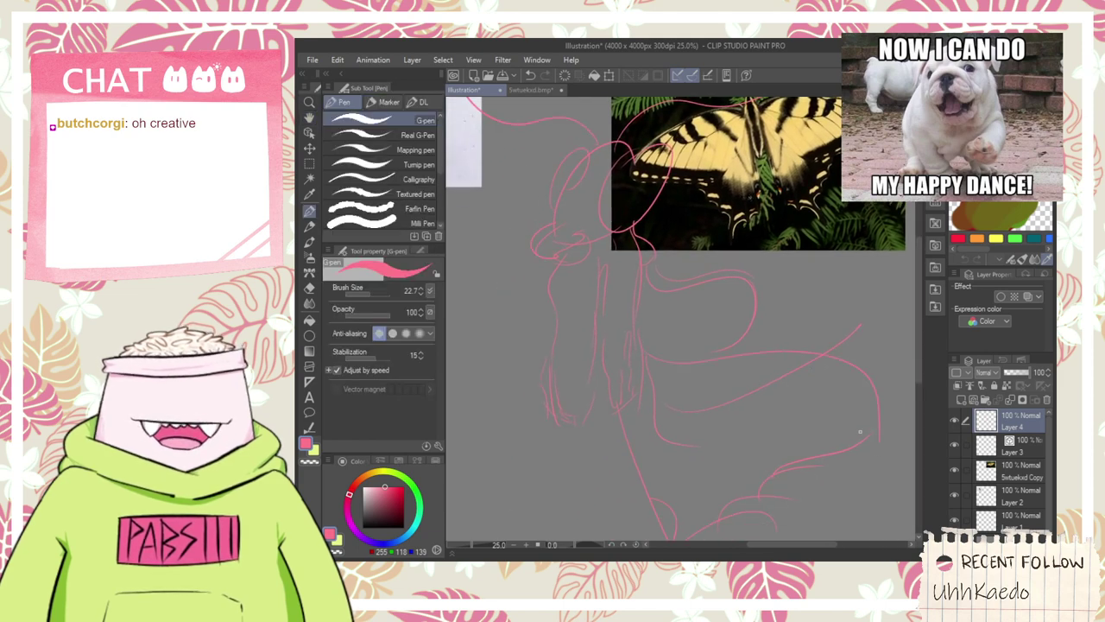
- Sketch the left lower-body contour down from the torso's base with a small scalloped curve beside it
{"action": "key", "text": "h"}
{"action": "key", "text": "p"}
{"action": "mouse_move", "coordinate": [590, 428]}
{"action": "left_mouse_down"}
{"action": "mouse_move", "coordinate": [671, 396]}
{"action": "mouse_move", "coordinate": [620, 507]}
{"action": "left_mouse_up"}
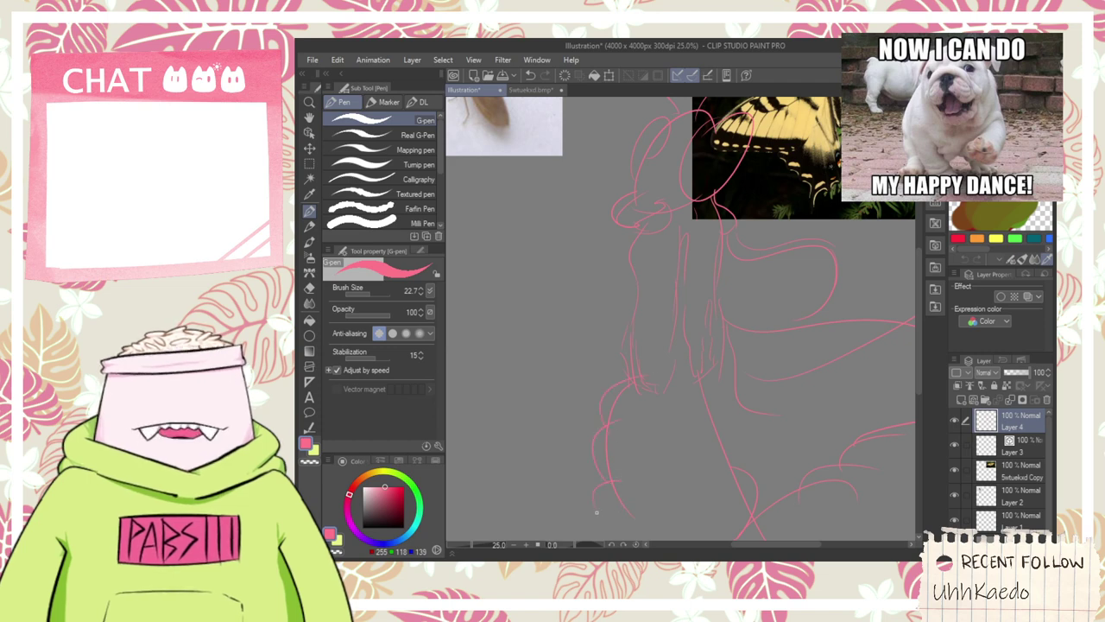
{"action": "scroll", "coordinate": [598, 492], "scroll_direction": "down", "scroll_amount": 2}
{"action": "key", "text": "ctrl+z"}
{"action": "key", "text": "ctrl+z"}
{"action": "key", "text": "ctrl+z"}
{"action": "scroll", "coordinate": [607, 500], "scroll_direction": "up", "scroll_amount": 2}
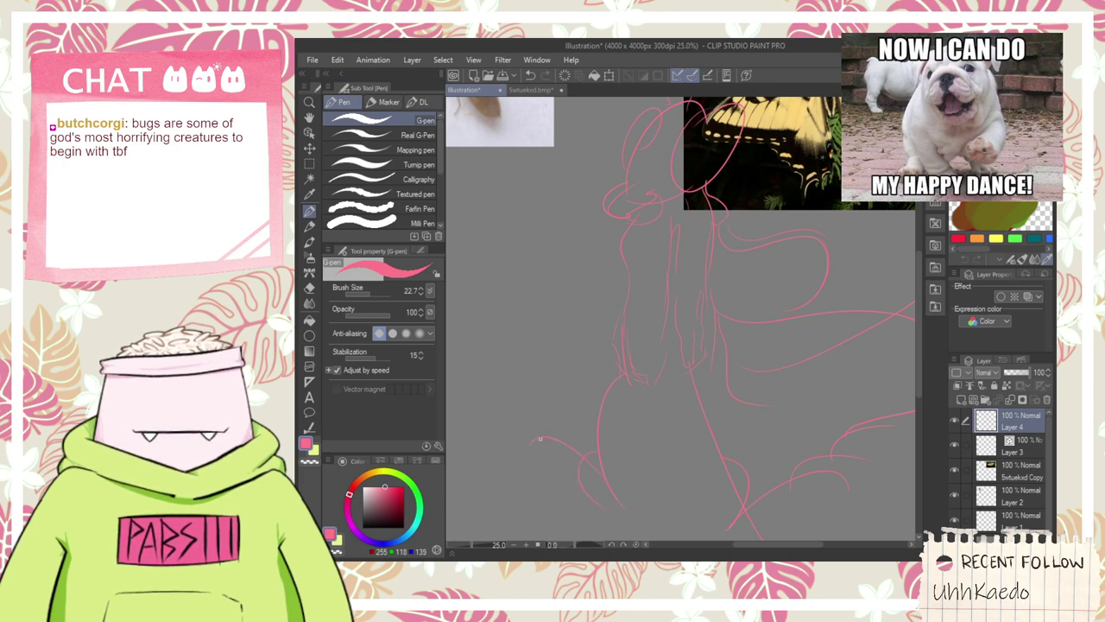
{"action": "key", "text": "ctrl+z"}
- Sketch the large left wing with a scalloped lower edge and an upper edge joining the torso, plus inner abdomen lines
{"action": "key", "text": "space"}
{"action": "left_click_drag", "start_coordinate": [608, 390], "coordinate": [616, 388]}
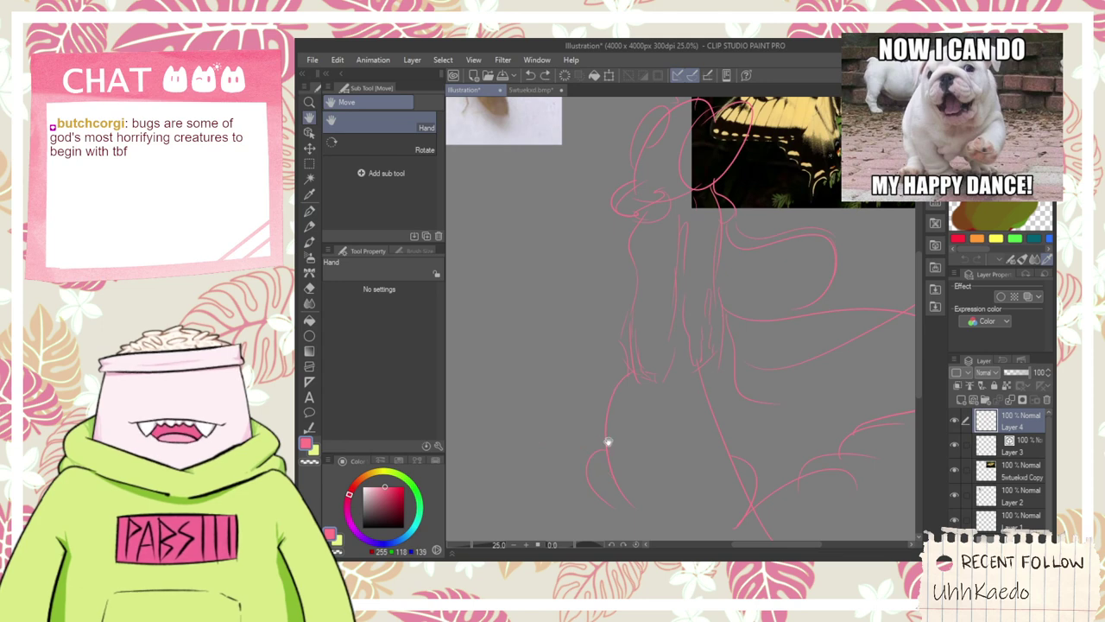
{"action": "key", "text": "p"}
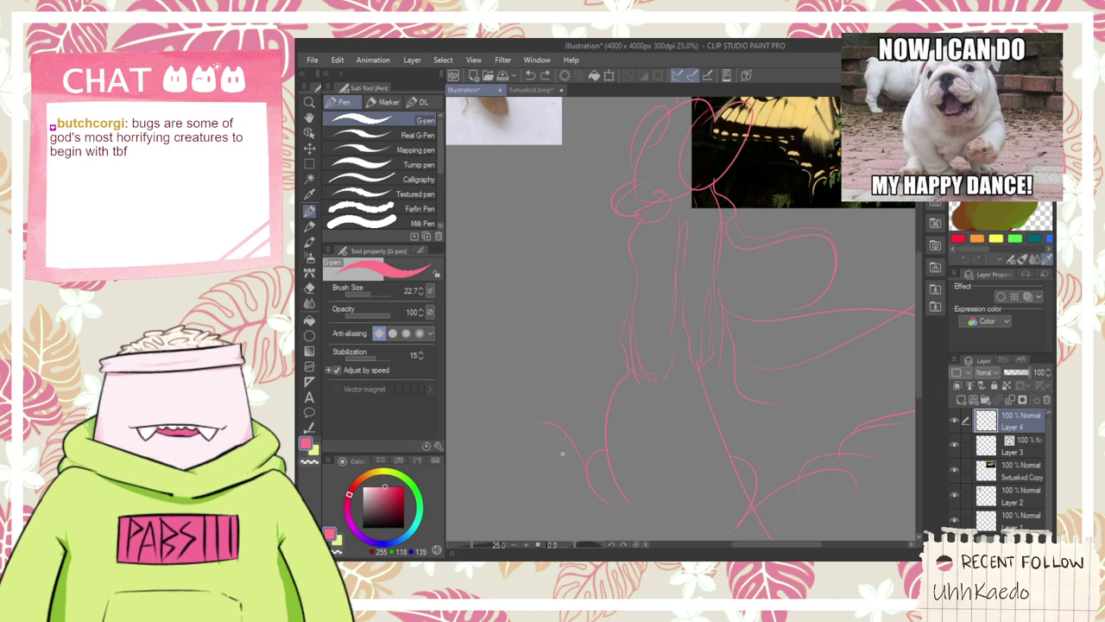
{"action": "key", "text": "ctrl+z"}
{"action": "mouse_move", "coordinate": [563, 427]}
{"action": "left_mouse_down"}
{"action": "mouse_move", "coordinate": [527, 394]}
{"action": "mouse_move", "coordinate": [552, 397]}
{"action": "mouse_move", "coordinate": [518, 368]}
{"action": "mouse_move", "coordinate": [491, 370]}
{"action": "left_mouse_up"}
{"action": "key", "text": "ctrl+z"}
{"action": "mouse_move", "coordinate": [553, 406]}
{"action": "left_mouse_down"}
{"action": "mouse_move", "coordinate": [517, 364]}
{"action": "mouse_move", "coordinate": [550, 389]}
{"action": "left_mouse_up"}
{"action": "scroll", "coordinate": [565, 373], "scroll_direction": "down", "scroll_amount": 2}
{"action": "scroll", "coordinate": [564, 373], "scroll_direction": "up", "scroll_amount": 2}
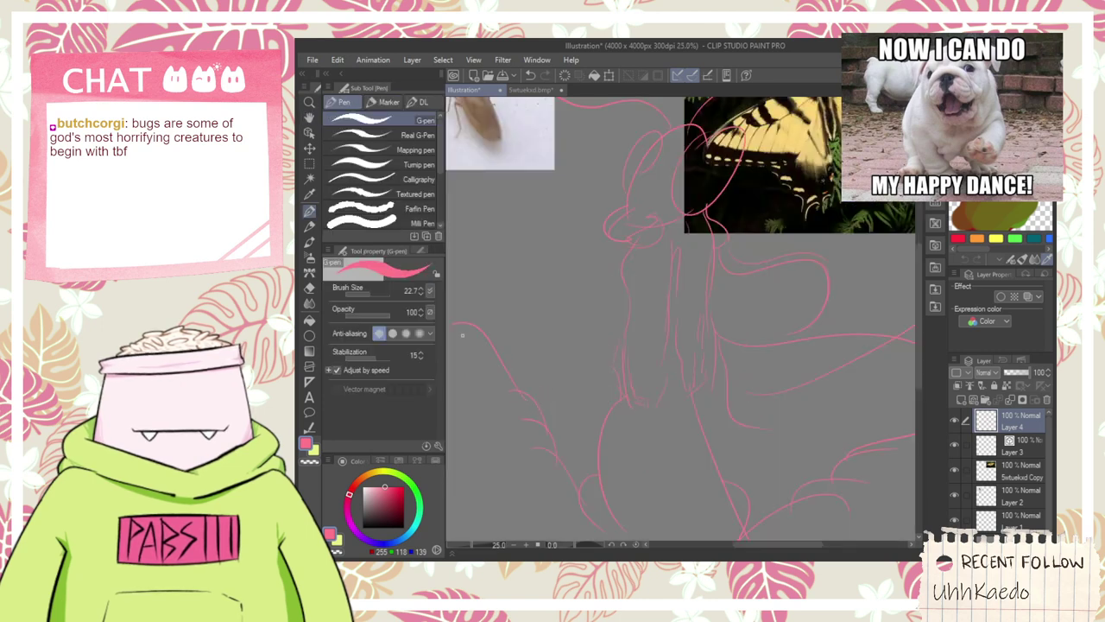
{"action": "scroll", "coordinate": [623, 351], "scroll_direction": "down", "scroll_amount": 2}
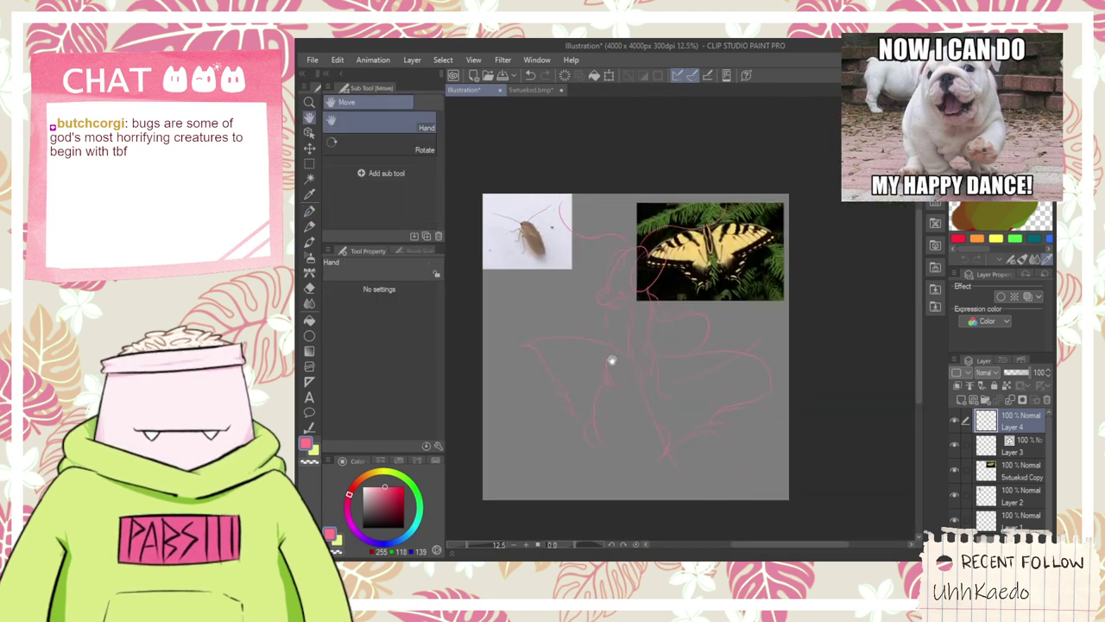
{"action": "scroll", "coordinate": [624, 372], "scroll_direction": "up", "scroll_amount": 2}
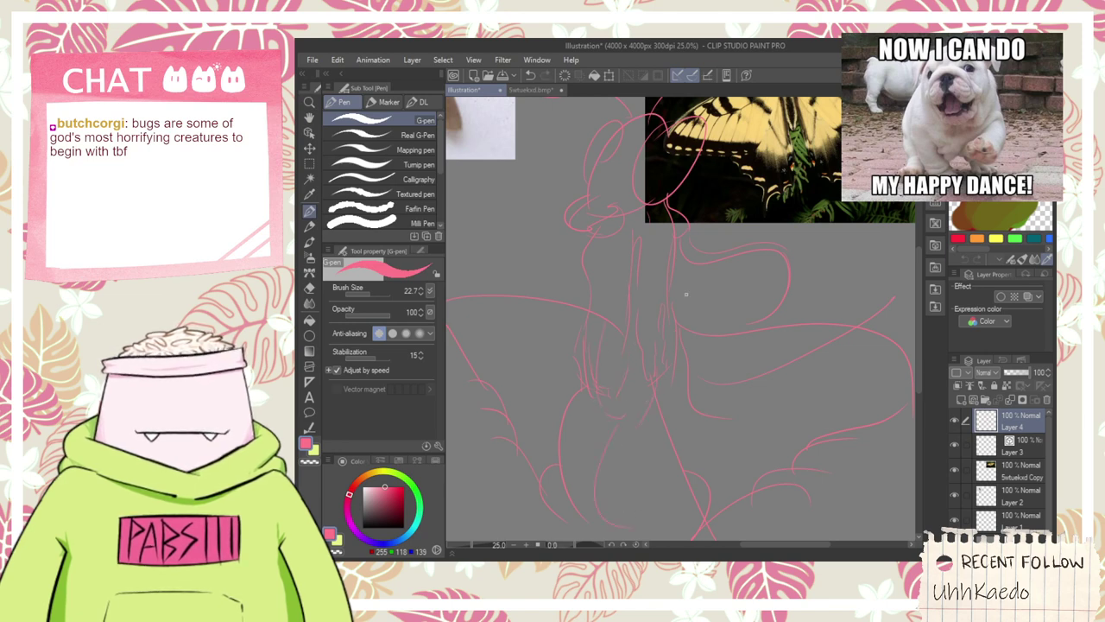
- Sketch straight narrow tail lines down from the torso's base and small hooked leg-like strokes along the torso's sides
{"action": "scroll", "coordinate": [688, 287], "scroll_direction": "down", "scroll_amount": 2}
{"action": "key", "text": "space"}
{"action": "left_click_drag", "start_coordinate": [650, 397], "coordinate": [650, 388]}
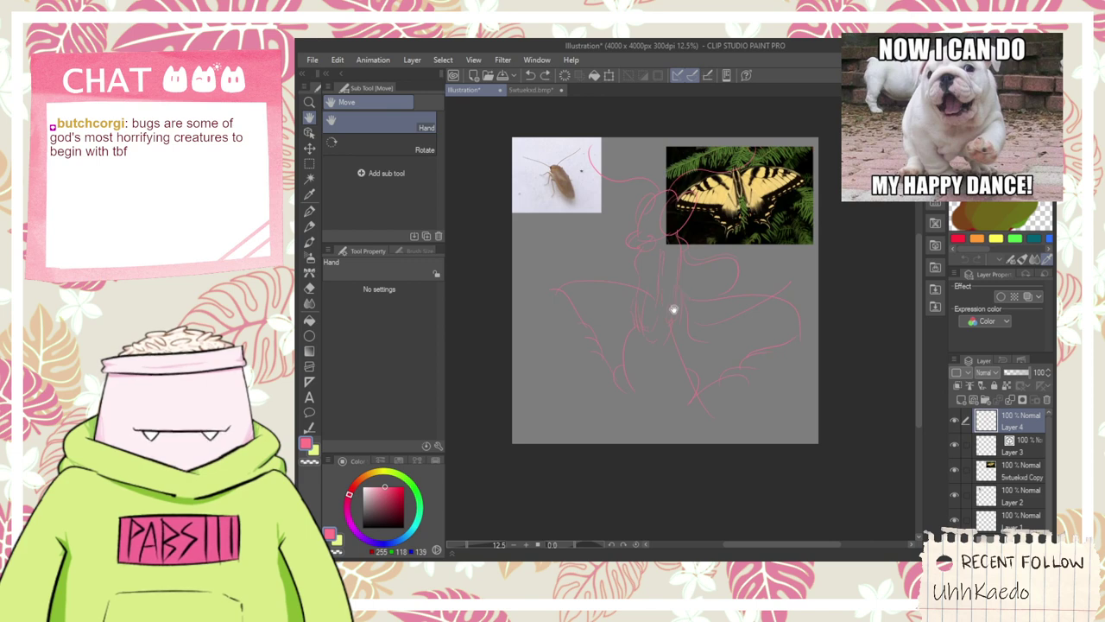
{"action": "scroll", "coordinate": [673, 309], "scroll_direction": "up", "scroll_amount": 3}
{"action": "left_click_drag", "start_coordinate": [691, 257], "coordinate": [648, 309]}
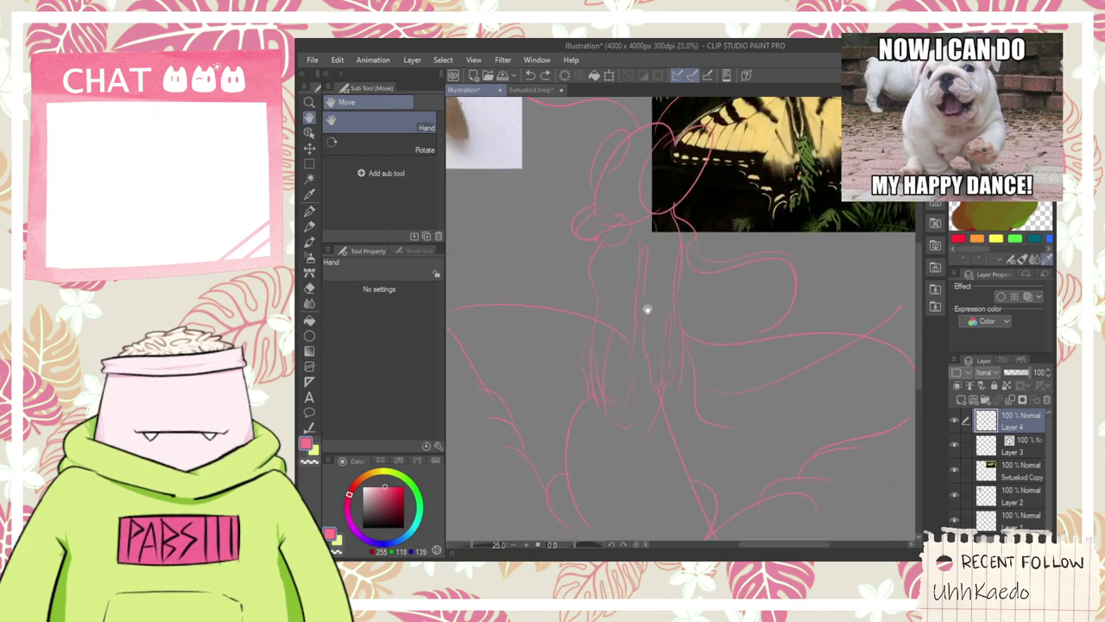
{"action": "left_click_drag", "start_coordinate": [607, 253], "coordinate": [661, 257]}
{"action": "left_click_drag", "start_coordinate": [688, 348], "coordinate": [672, 311]}
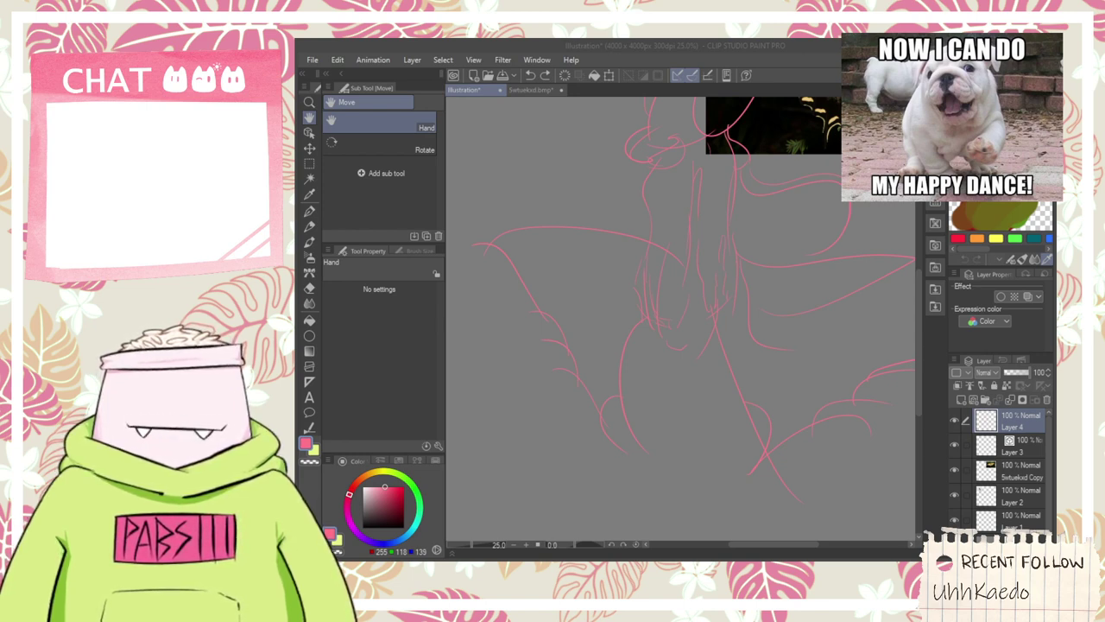
{"action": "left_click", "coordinate": [785, 283]}
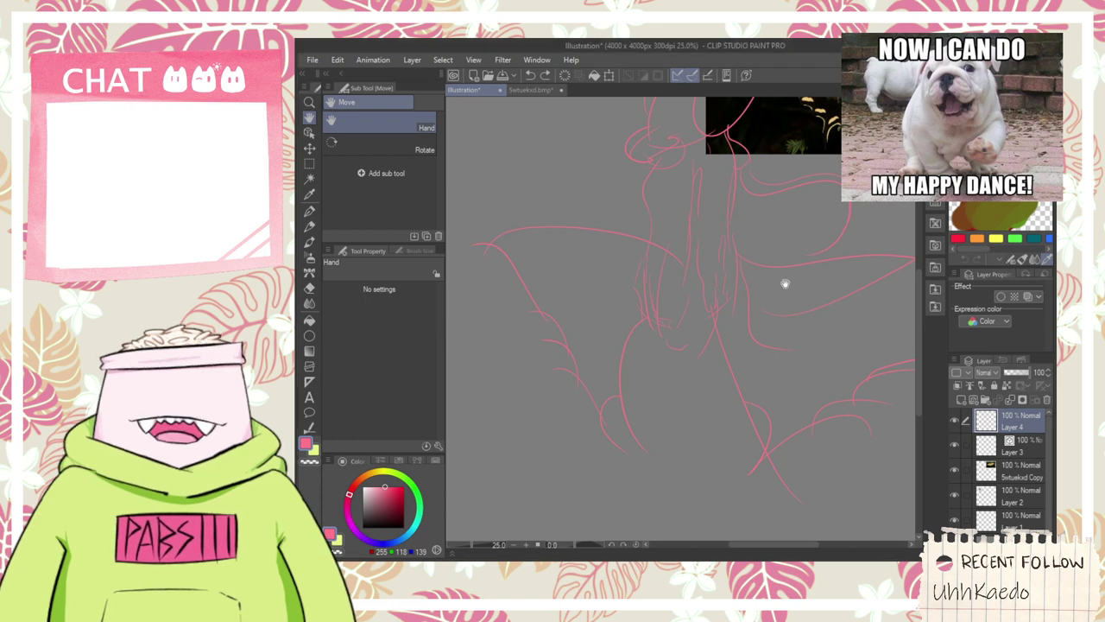
{"action": "key", "text": "p"}
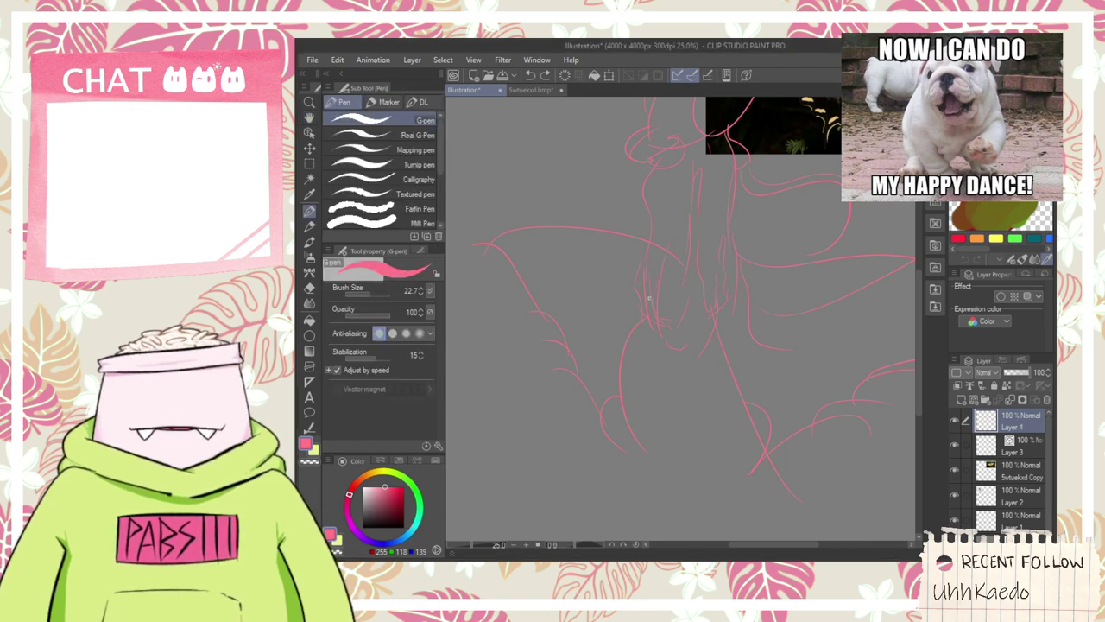
{"action": "left_click_drag", "start_coordinate": [649, 298], "coordinate": [618, 346]}
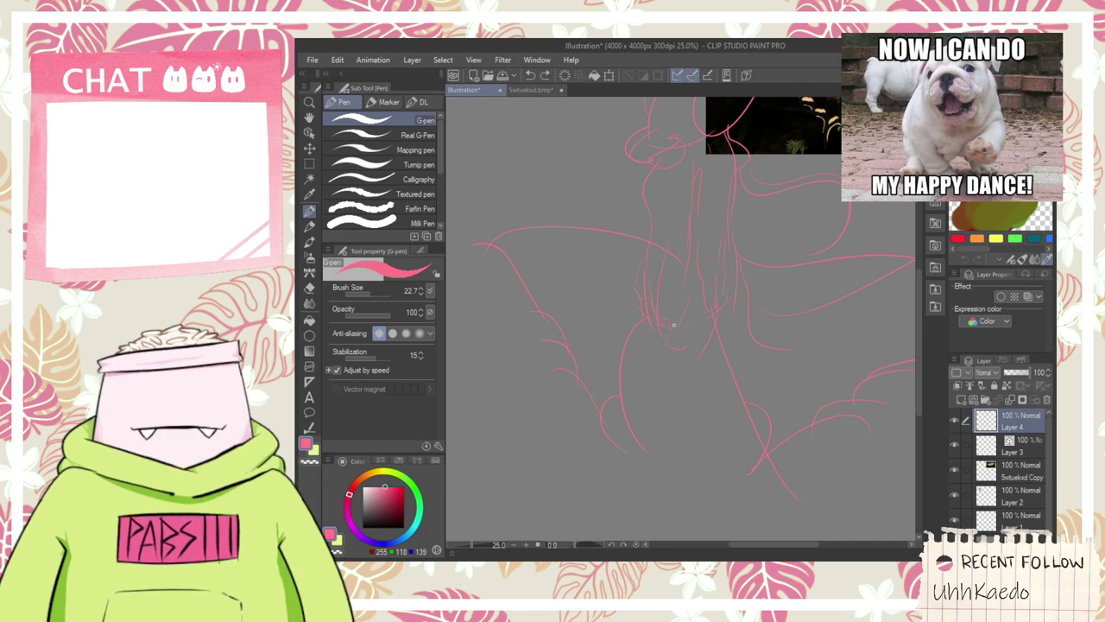
{"action": "left_click_drag", "start_coordinate": [673, 325], "coordinate": [681, 363]}
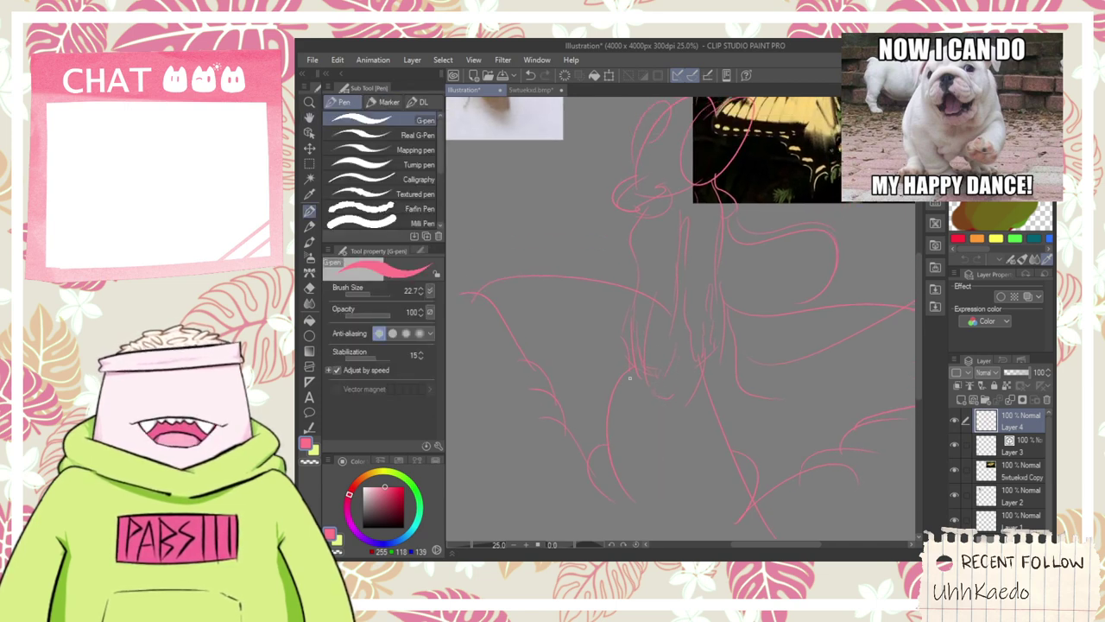
{"action": "left_click_drag", "start_coordinate": [657, 388], "coordinate": [659, 462]}
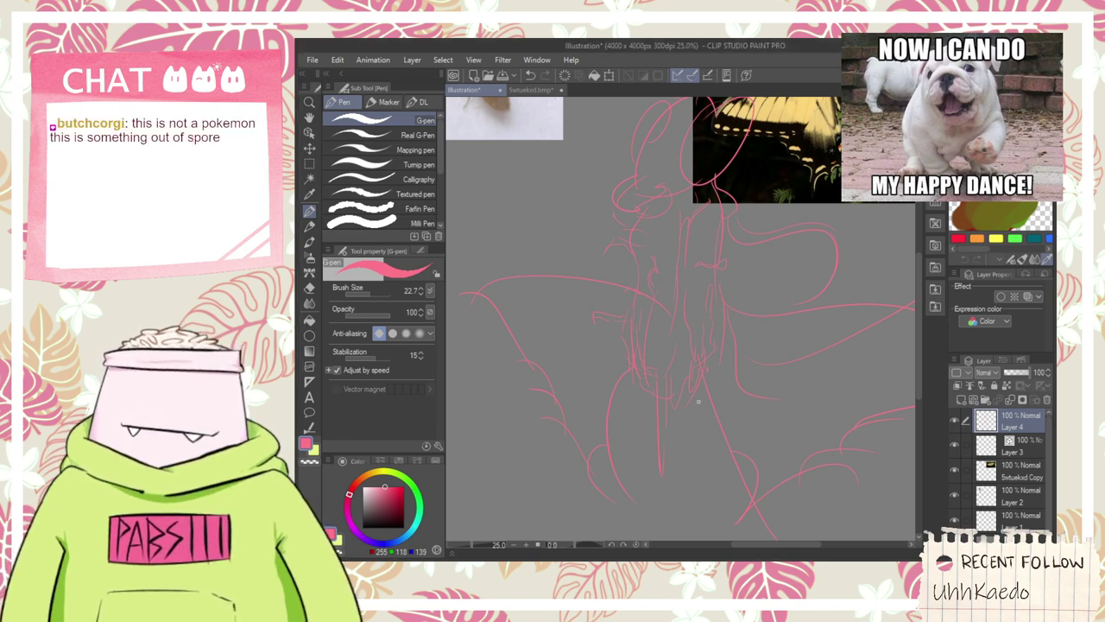
- Add small loops and curls inside the torso between its long vertical contour lines
{"action": "key", "text": "space"}
{"action": "left_click_drag", "start_coordinate": [749, 406], "coordinate": [769, 377]}
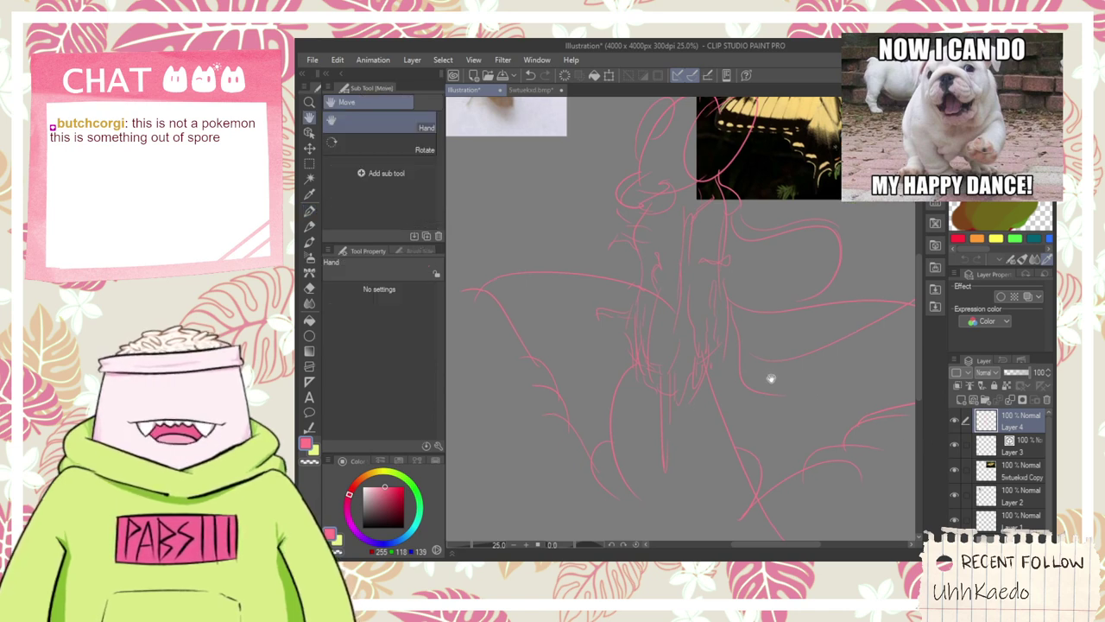
{"action": "left_click_drag", "start_coordinate": [689, 251], "coordinate": [691, 328]}
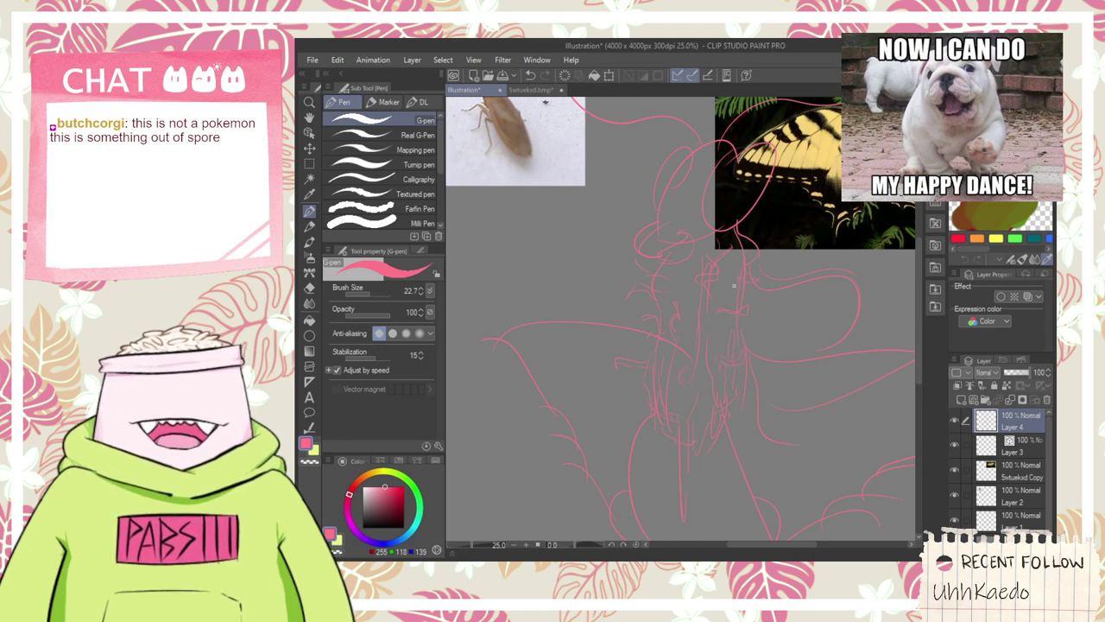
- Examine the creature sketch as a whole alongside the cockroach and butterfly reference photos
{"action": "key", "text": "space"}
{"action": "left_click_drag", "start_coordinate": [731, 318], "coordinate": [683, 347]}
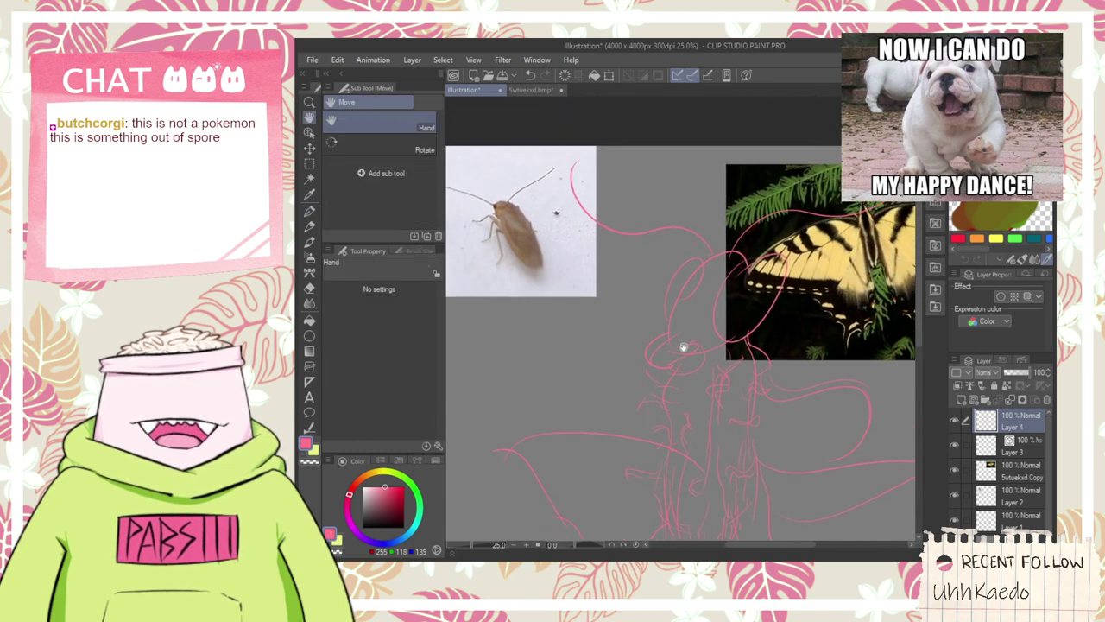
{"action": "scroll", "coordinate": [681, 385], "scroll_direction": "up", "scroll_amount": 1}
{"action": "scroll", "coordinate": [710, 375], "scroll_direction": "down", "scroll_amount": 3}
{"action": "left_click_drag", "start_coordinate": [709, 436], "coordinate": [705, 416]}
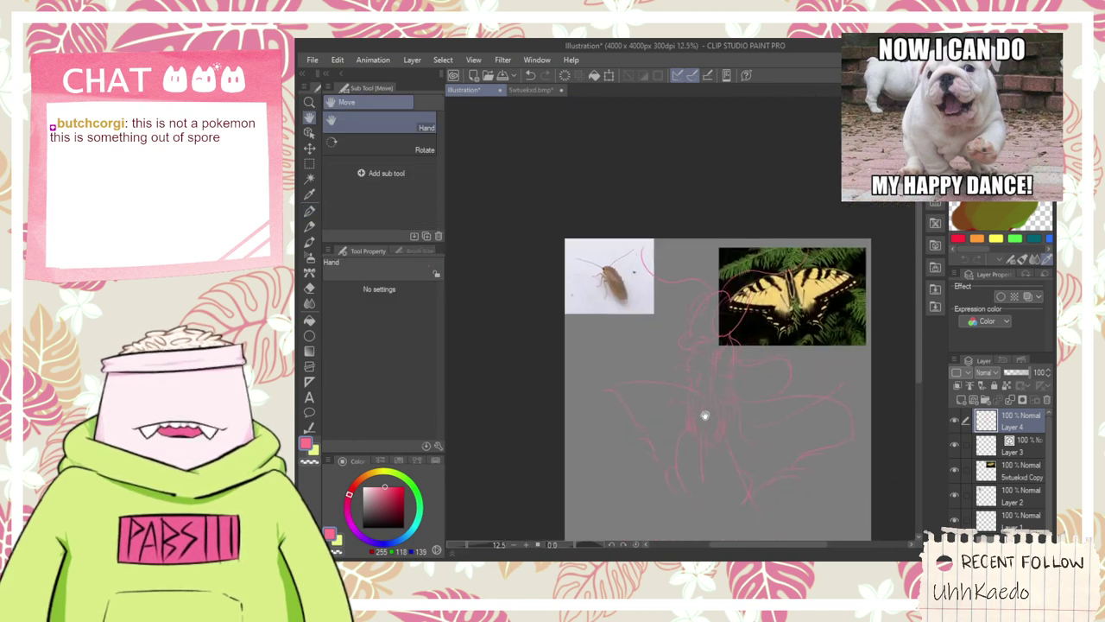
{"action": "scroll", "coordinate": [702, 371], "scroll_direction": "up", "scroll_amount": 2}
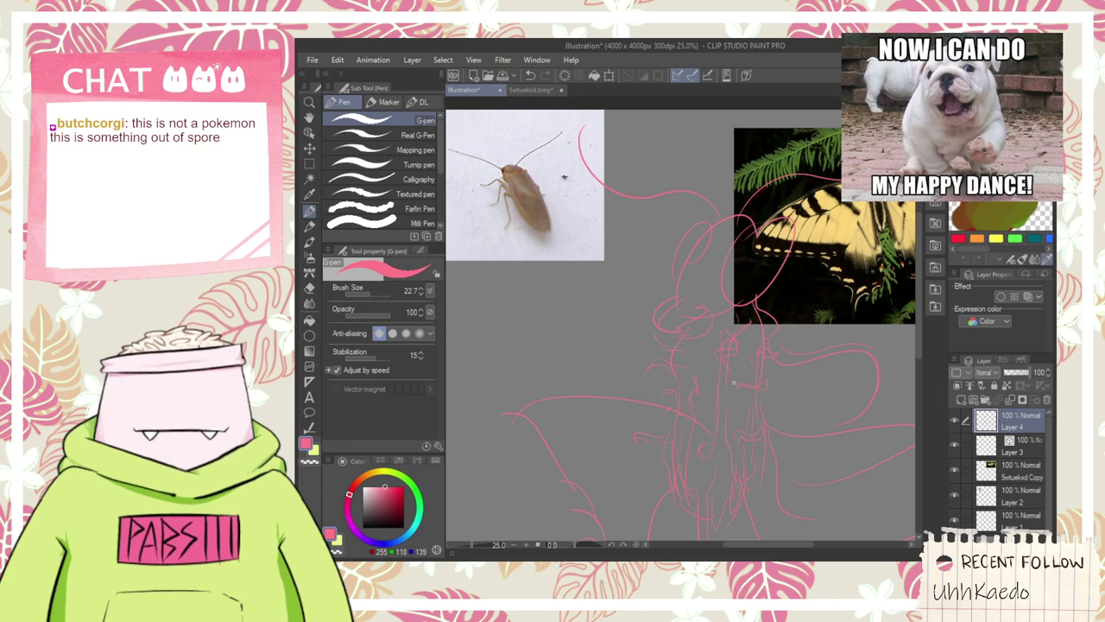
{"action": "key", "text": "space"}
{"action": "left_click_drag", "start_coordinate": [703, 400], "coordinate": [725, 270]}
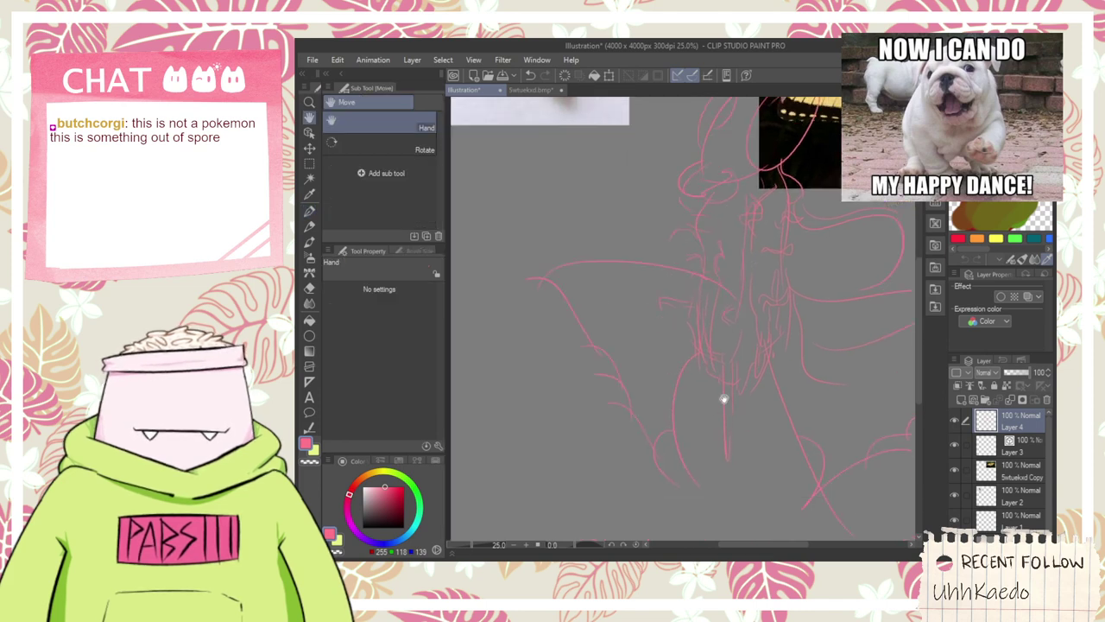
{"action": "left_click_drag", "start_coordinate": [727, 335], "coordinate": [702, 470]}
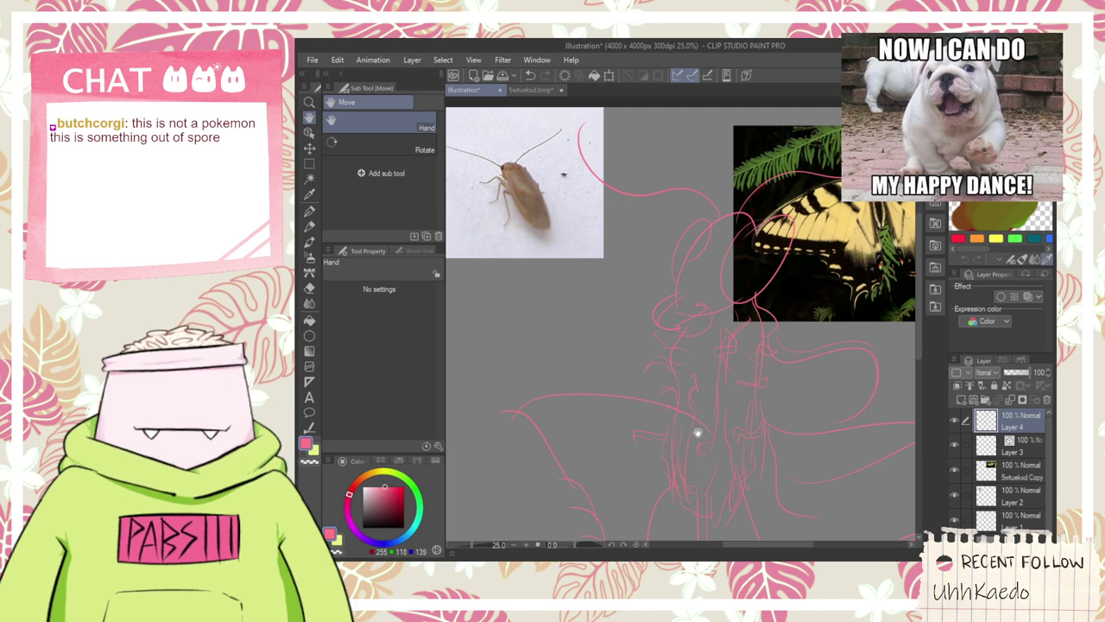
- Sketch long upper wing lines rising from the creature's right shoulder and a narrow rounded wing beneath them
{"action": "key", "text": "p"}
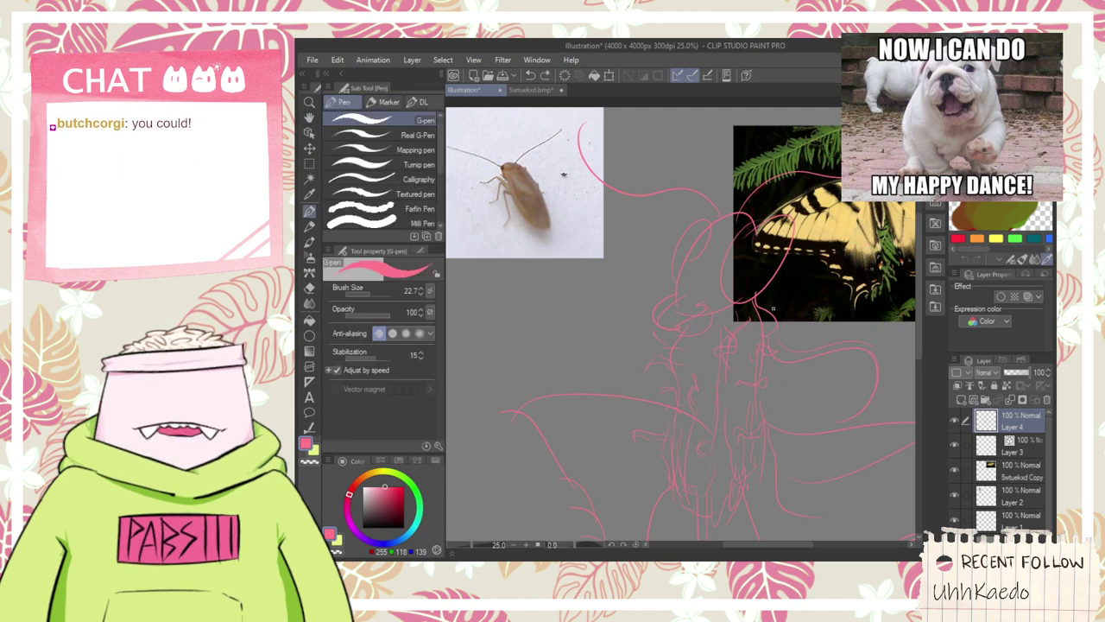
{"action": "key", "text": "space"}
{"action": "left_click_drag", "start_coordinate": [858, 272], "coordinate": [788, 248]}
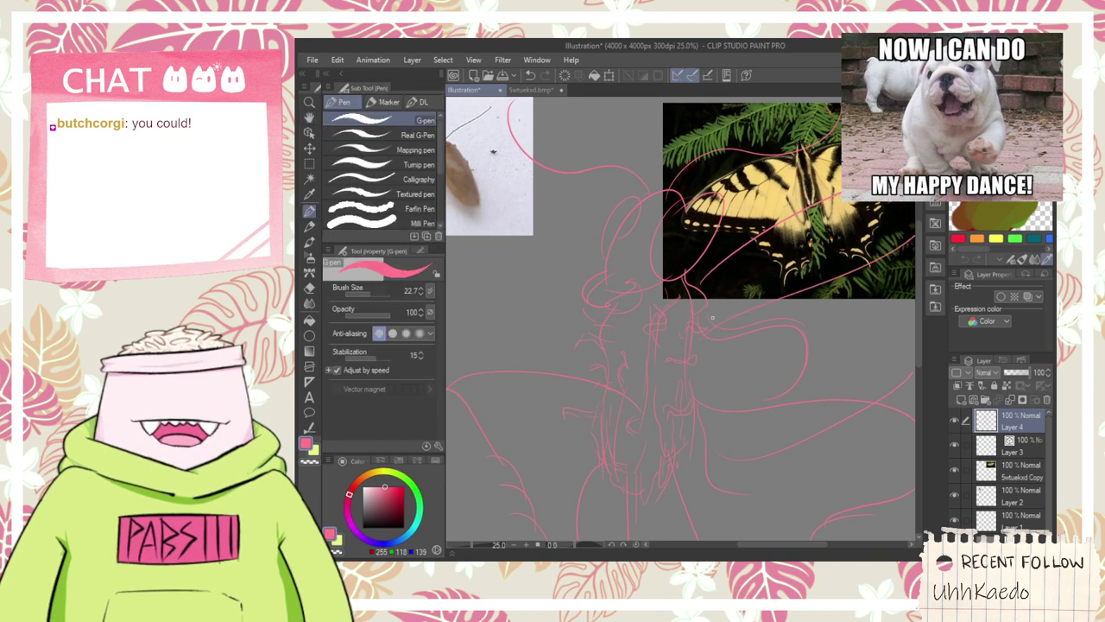
{"action": "mouse_move", "coordinate": [725, 307]}
{"action": "left_mouse_down"}
{"action": "mouse_move", "coordinate": [877, 318]}
{"action": "mouse_move", "coordinate": [748, 358]}
{"action": "left_mouse_up"}
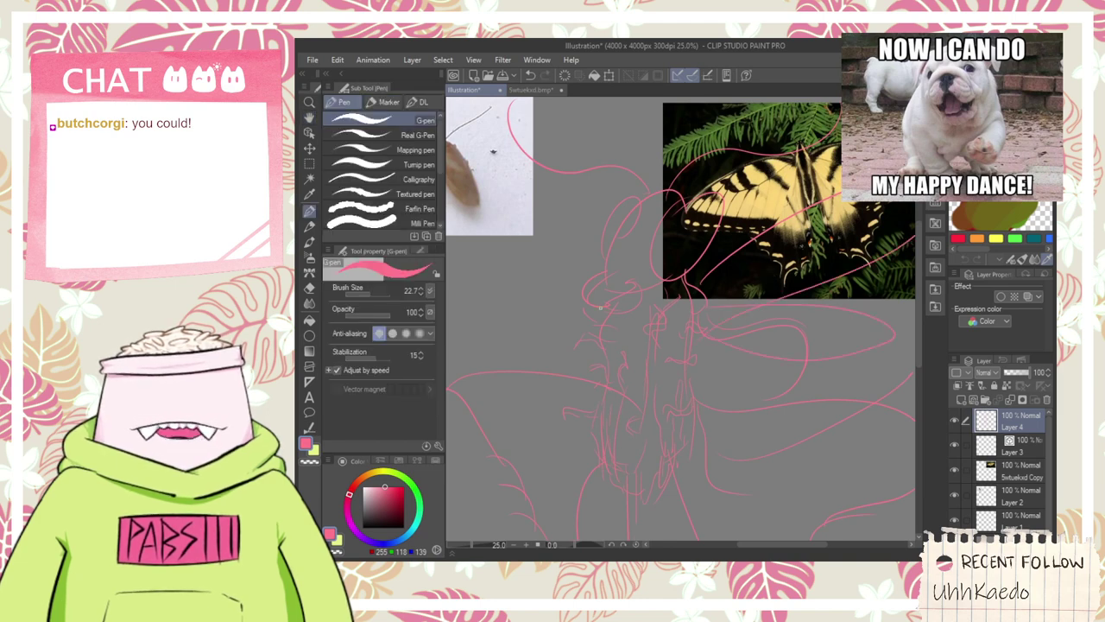
- Sketch drooping lobes below the torso's base, with nested narrow curves on the left and a long rounded loop on the right
{"action": "scroll", "coordinate": [601, 306], "scroll_direction": "down", "scroll_amount": 3}
{"action": "key", "text": "space"}
{"action": "scroll", "coordinate": [625, 407], "scroll_direction": "up", "scroll_amount": 3}
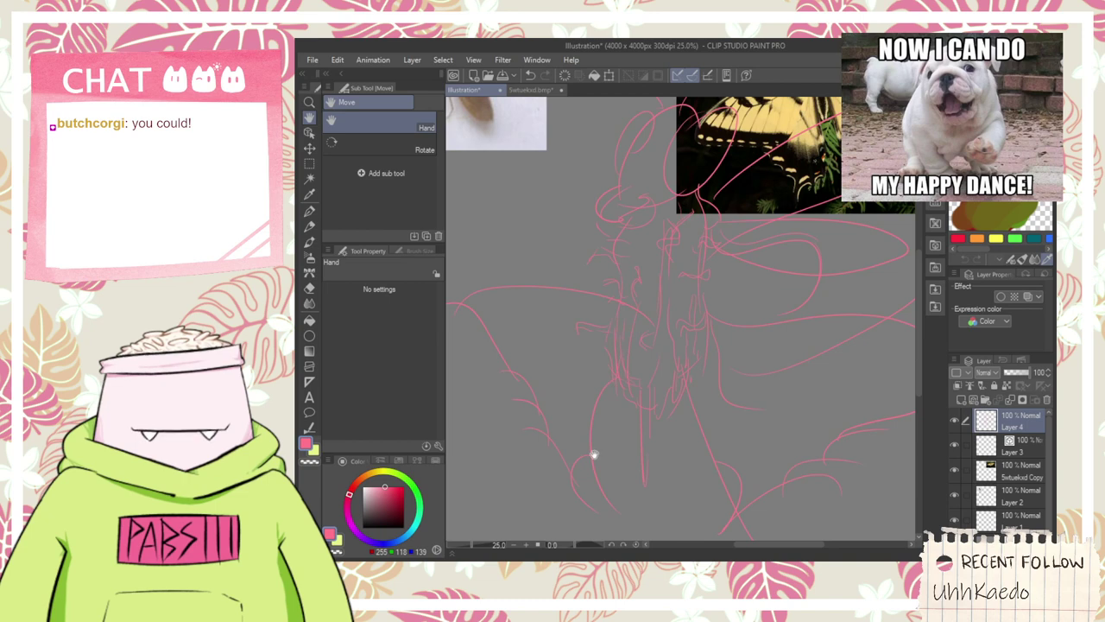
{"action": "left_click_drag", "start_coordinate": [575, 427], "coordinate": [609, 345]}
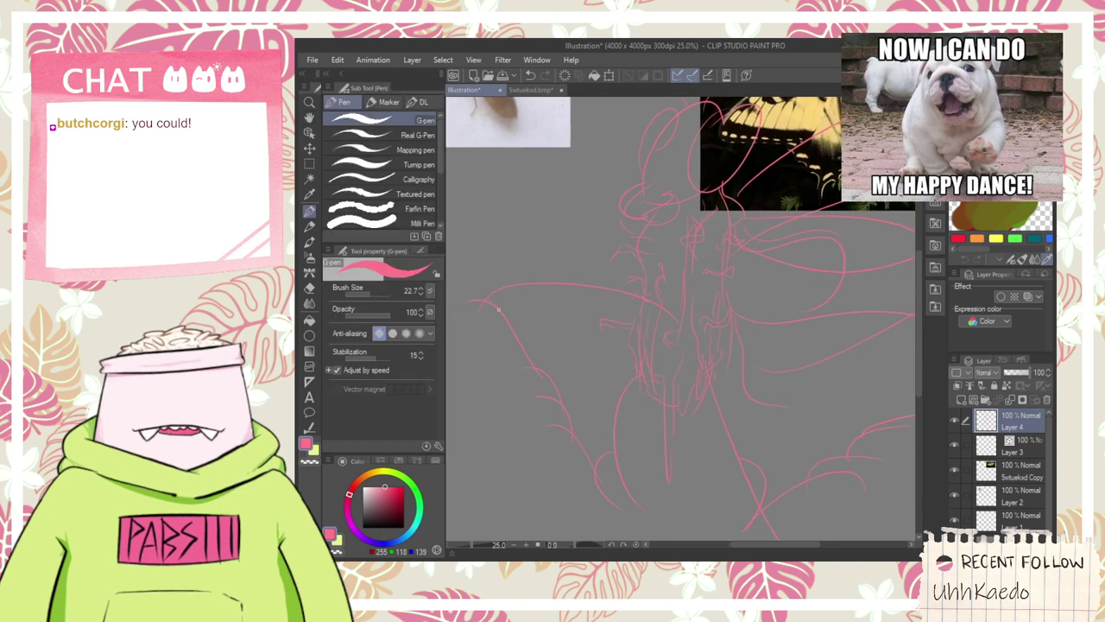
{"action": "scroll", "coordinate": [561, 345], "scroll_direction": "down", "scroll_amount": 3}
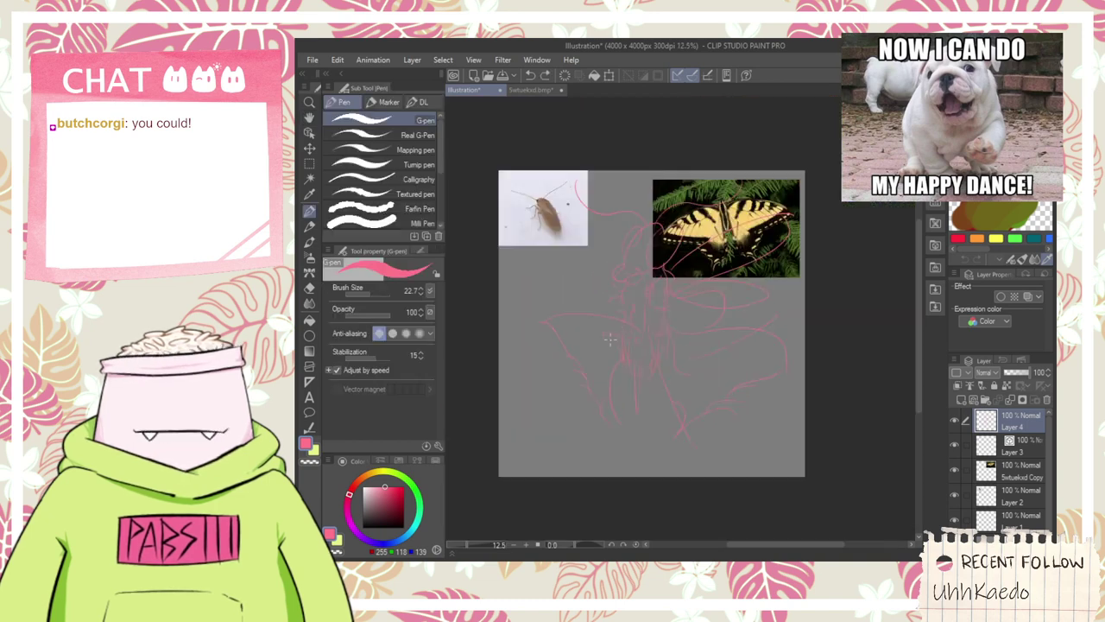
{"action": "key", "text": "space"}
{"action": "scroll", "coordinate": [624, 316], "scroll_direction": "up", "scroll_amount": 4}
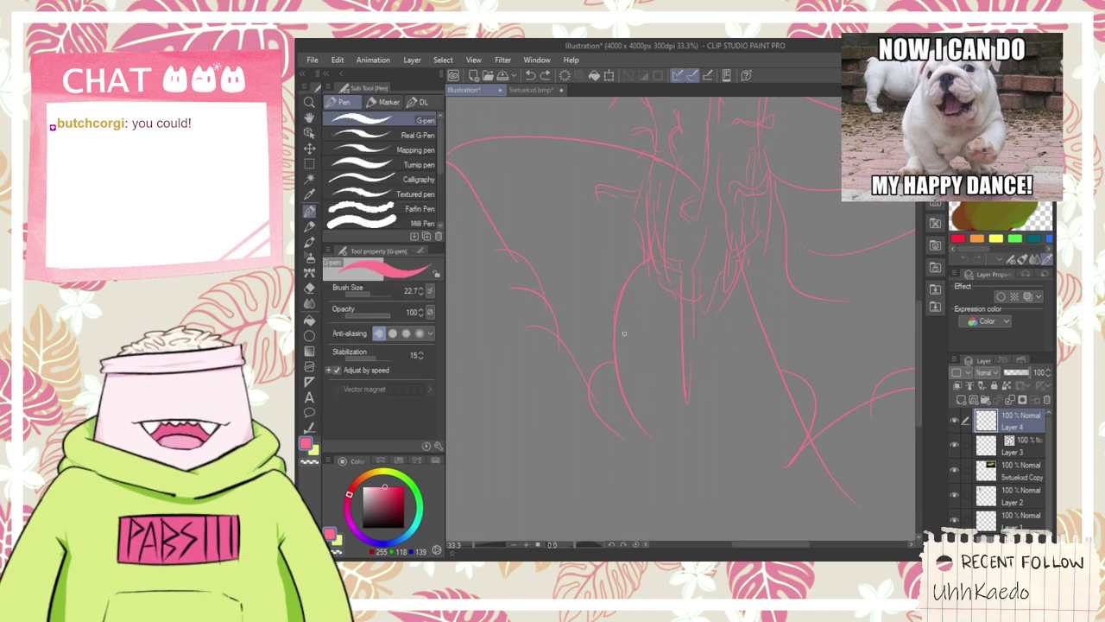
{"action": "left_click_drag", "start_coordinate": [610, 352], "coordinate": [679, 277]}
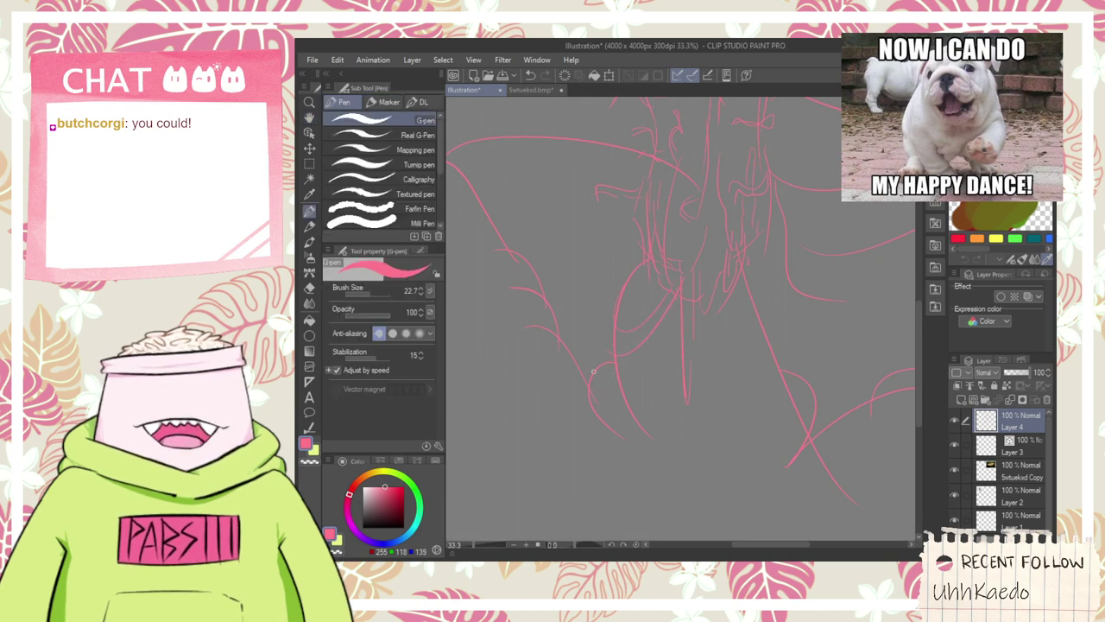
{"action": "left_click_drag", "start_coordinate": [591, 384], "coordinate": [695, 277]}
{"action": "left_click_drag", "start_coordinate": [679, 318], "coordinate": [623, 385]}
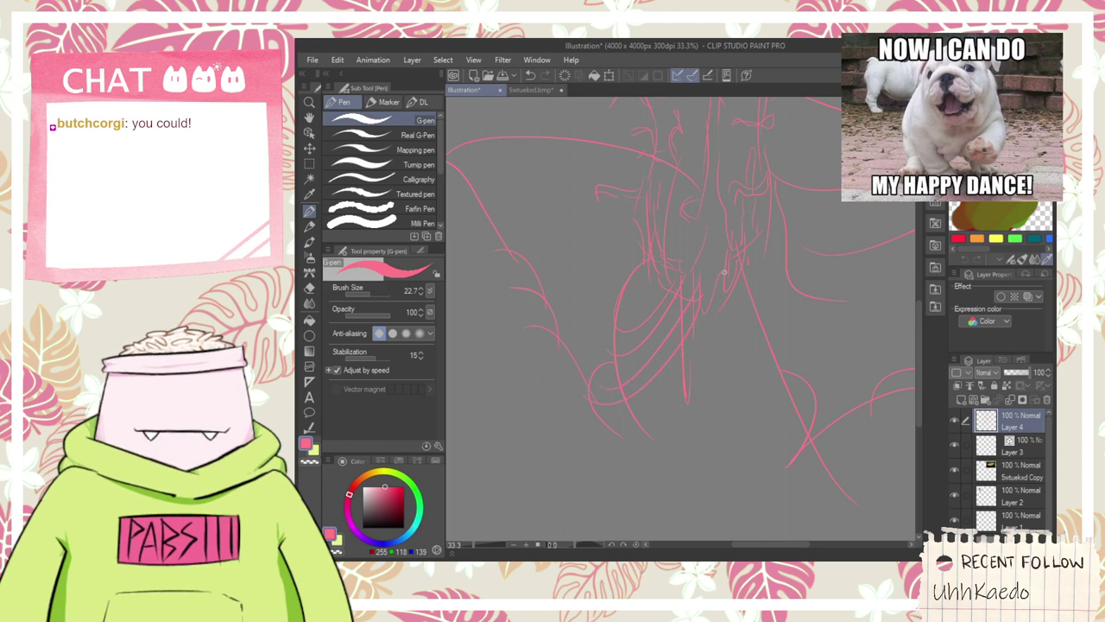
{"action": "left_click_drag", "start_coordinate": [726, 311], "coordinate": [774, 424]}
{"action": "mouse_move", "coordinate": [715, 398]}
{"action": "left_mouse_down"}
{"action": "mouse_move", "coordinate": [777, 418]}
{"action": "mouse_move", "coordinate": [767, 382]}
{"action": "left_mouse_up"}
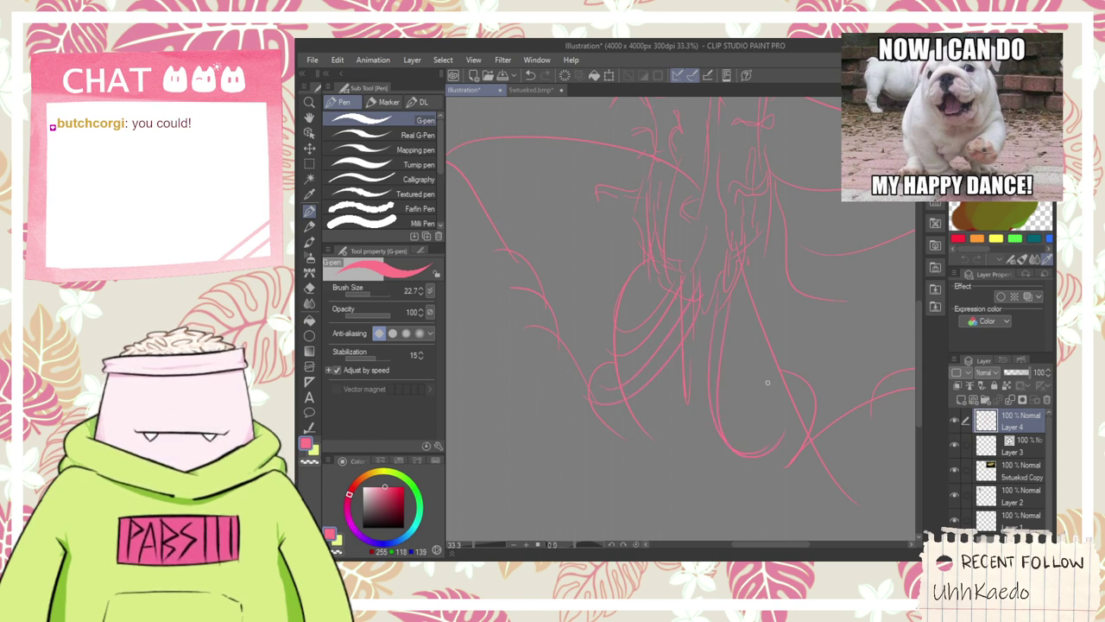
- Sketch two short curved lines hanging down below the left drooping lobe of the lower body
{"action": "scroll", "coordinate": [779, 334], "scroll_direction": "down", "scroll_amount": 1}
{"action": "key", "text": "space"}
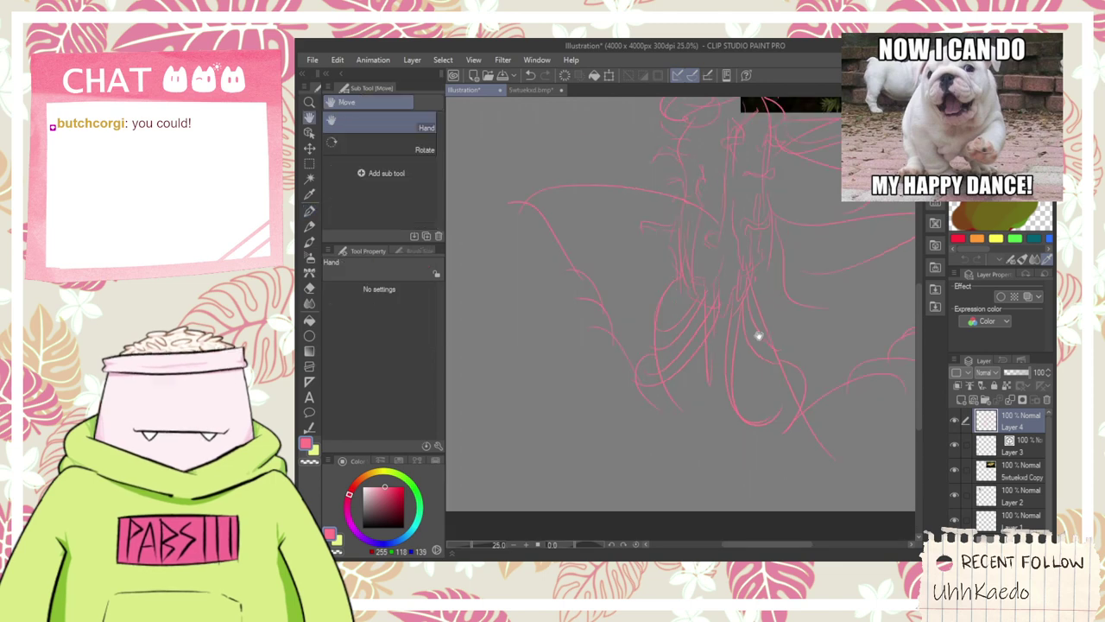
{"action": "left_click_drag", "start_coordinate": [779, 323], "coordinate": [713, 398]}
{"action": "left_click_drag", "start_coordinate": [725, 337], "coordinate": [706, 353]}
{"action": "scroll", "coordinate": [641, 304], "scroll_direction": "down", "scroll_amount": 2}
{"action": "left_click_drag", "start_coordinate": [643, 315], "coordinate": [644, 322]}
{"action": "scroll", "coordinate": [643, 322], "scroll_direction": "up", "scroll_amount": 2}
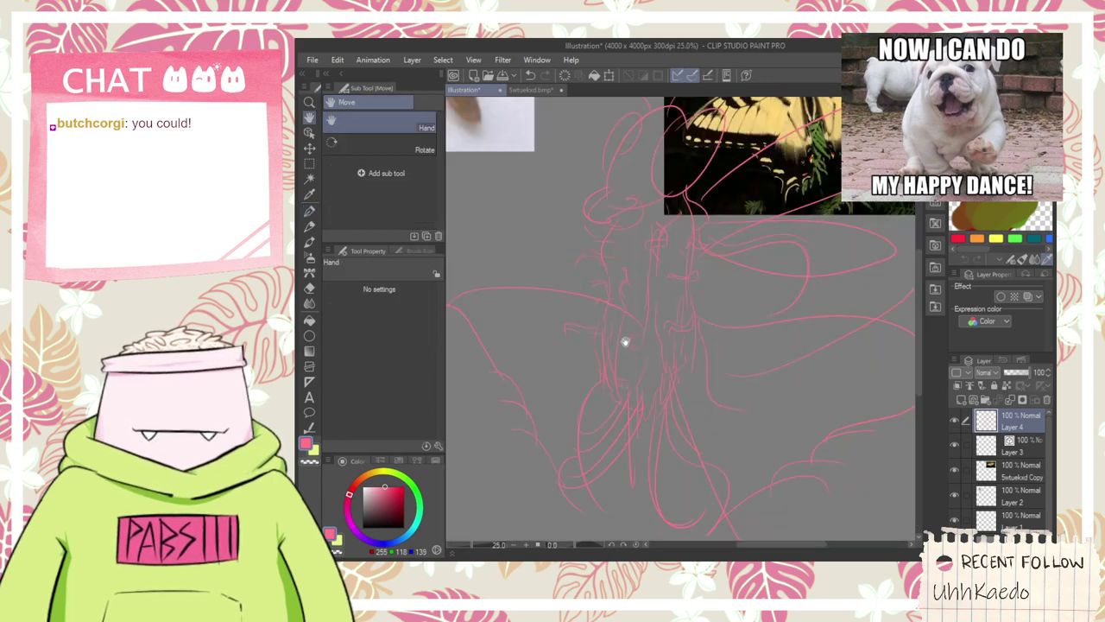
{"action": "left_click_drag", "start_coordinate": [633, 432], "coordinate": [647, 302]}
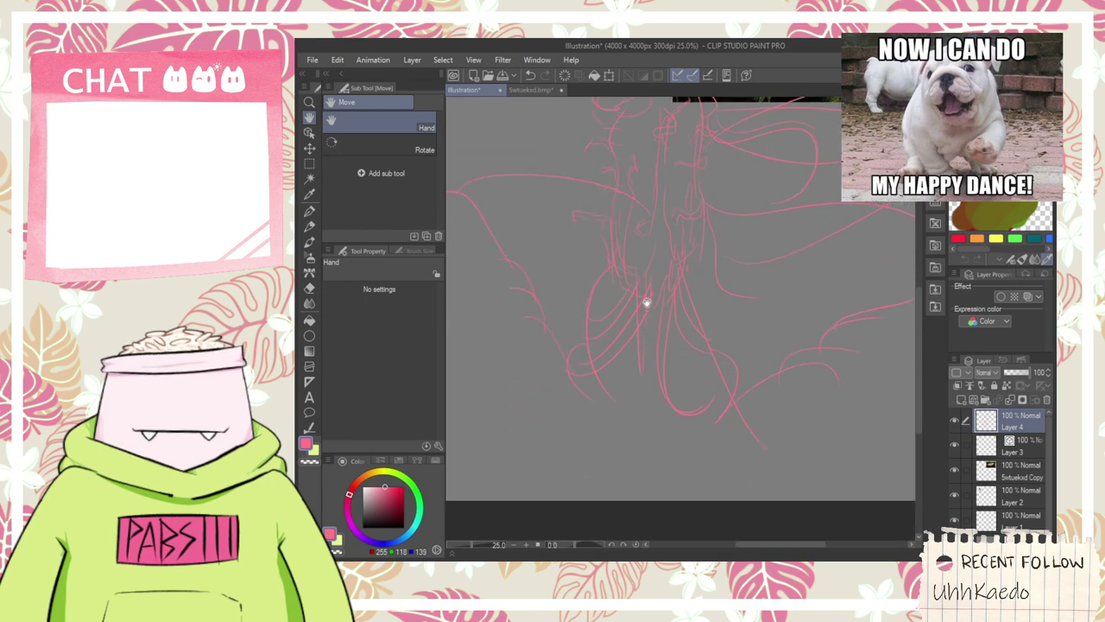
{"action": "key", "text": "p"}
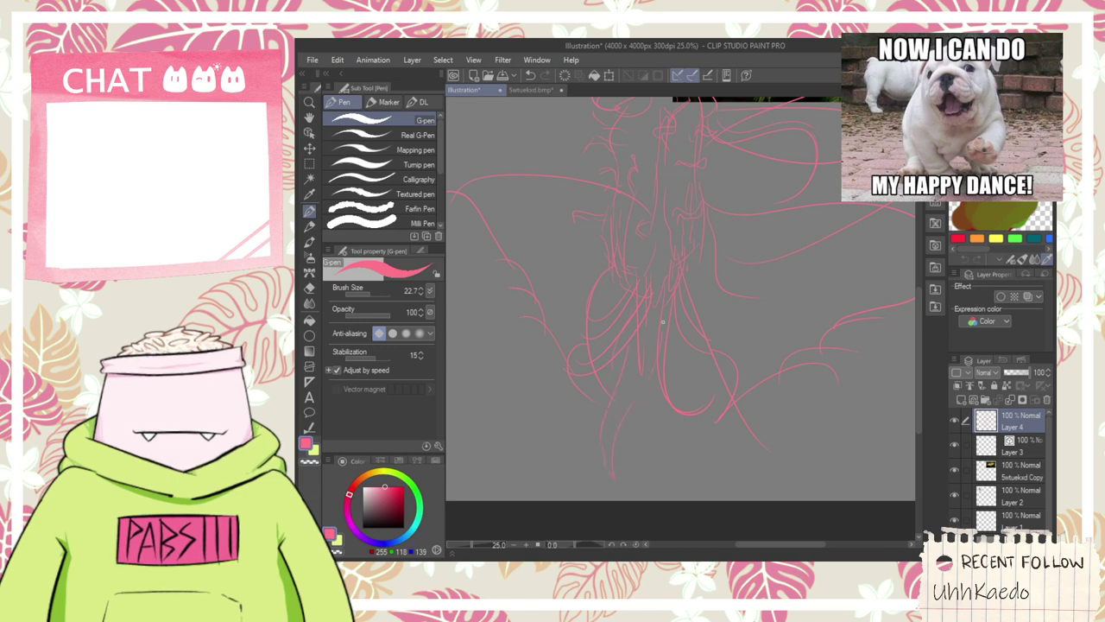
- Sketch small jagged tooth-like marks and a pointed peak in the oval mouth area at the base of the creature's head
{"action": "scroll", "coordinate": [662, 322], "scroll_direction": "down", "scroll_amount": 2}
{"action": "key", "text": "h"}
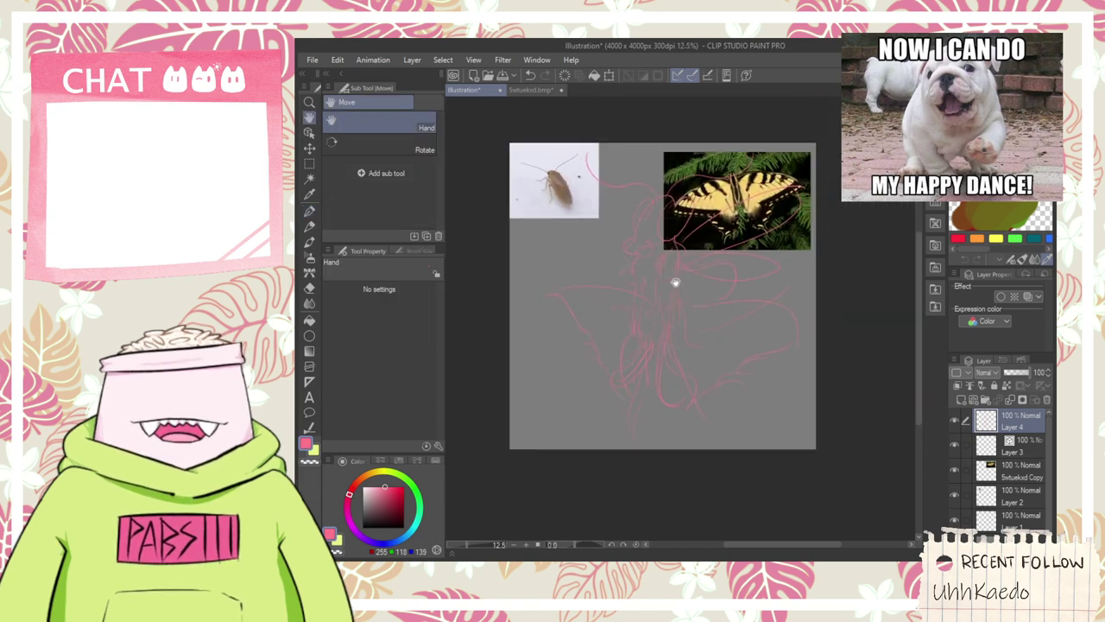
{"action": "scroll", "coordinate": [602, 317], "scroll_direction": "up", "scroll_amount": 2}
{"action": "mouse_move", "coordinate": [708, 288]}
{"action": "left_mouse_down"}
{"action": "mouse_move", "coordinate": [666, 395]}
{"action": "mouse_move", "coordinate": [713, 434]}
{"action": "left_mouse_up"}
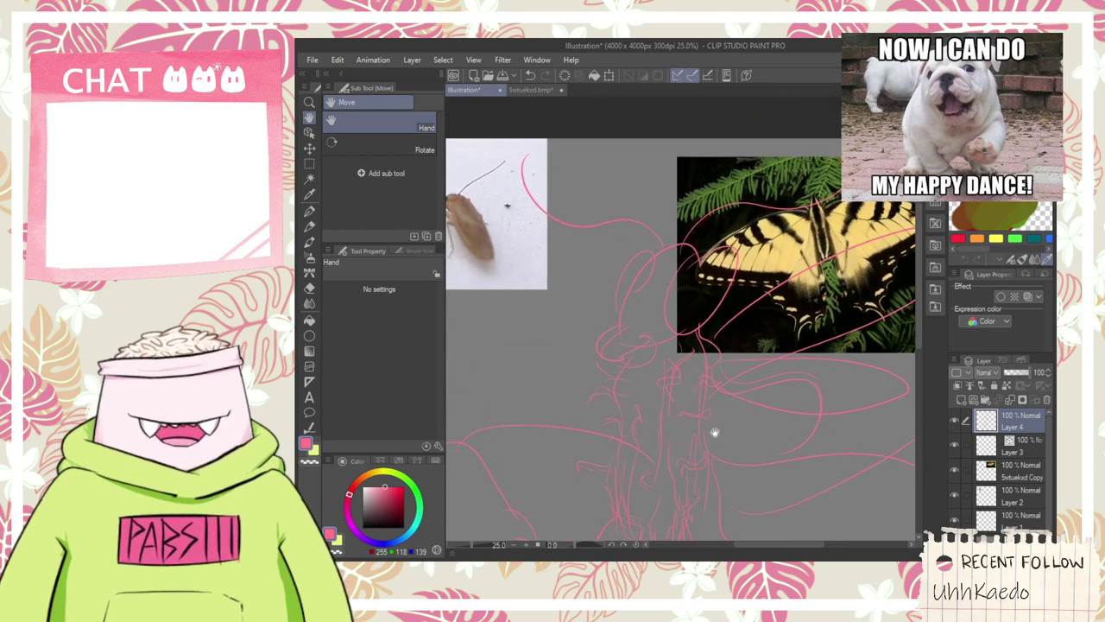
{"action": "scroll", "coordinate": [675, 303], "scroll_direction": "up", "scroll_amount": 1}
{"action": "key", "text": "p"}
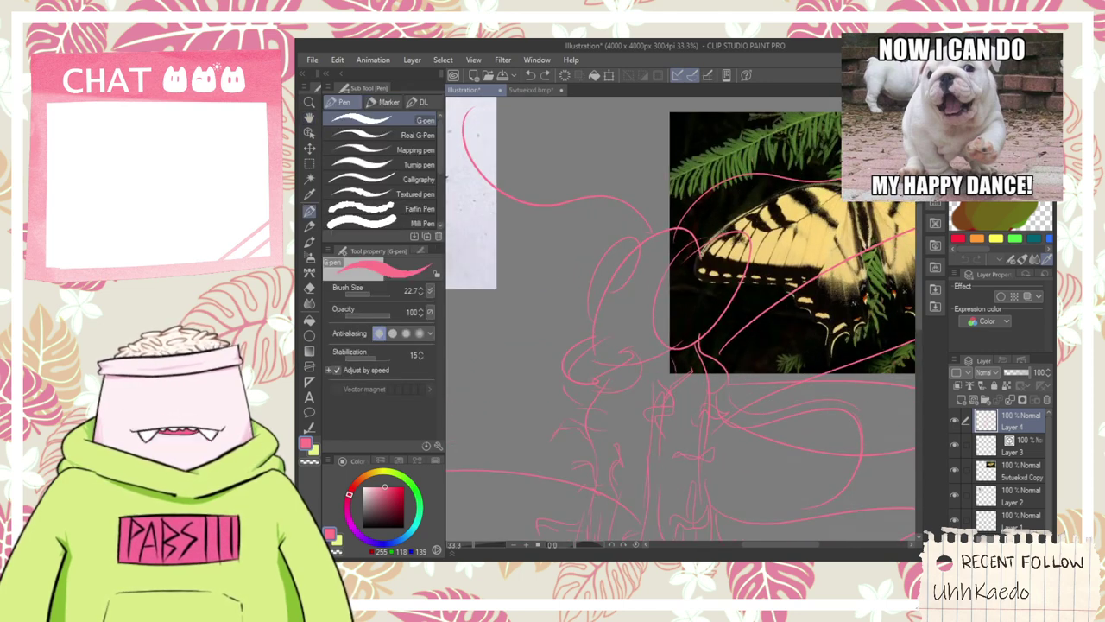
{"action": "key", "text": "h"}
{"action": "scroll", "coordinate": [646, 313], "scroll_direction": "up", "scroll_amount": 3}
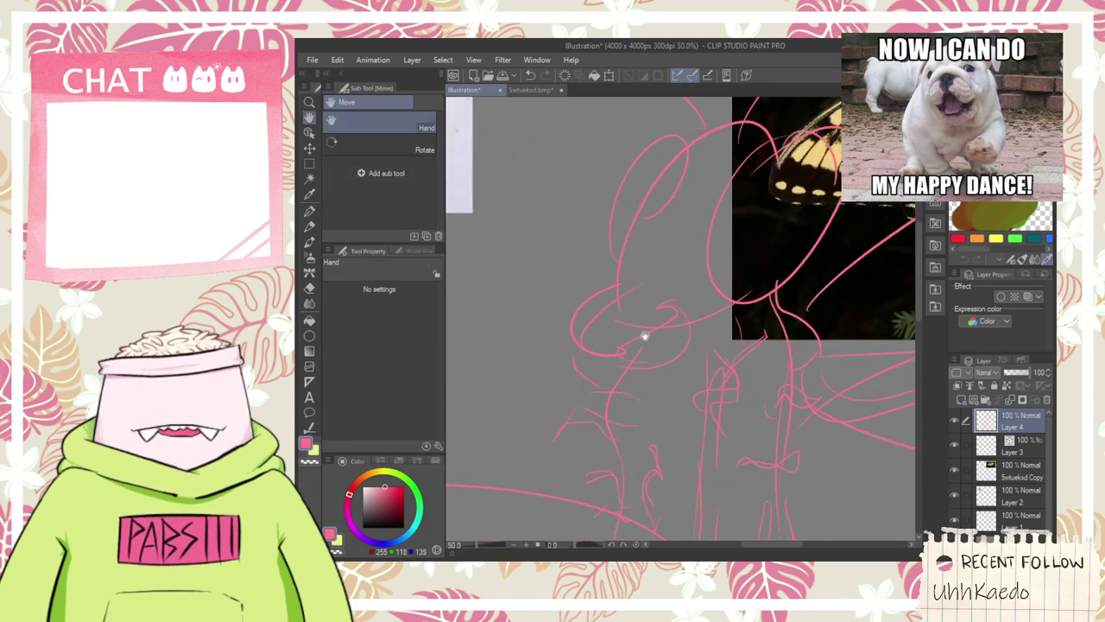
{"action": "key", "text": "p"}
{"action": "mouse_move", "coordinate": [607, 354]}
{"action": "left_mouse_down"}
{"action": "mouse_move", "coordinate": [722, 316]}
{"action": "mouse_move", "coordinate": [730, 286]}
{"action": "left_mouse_up"}
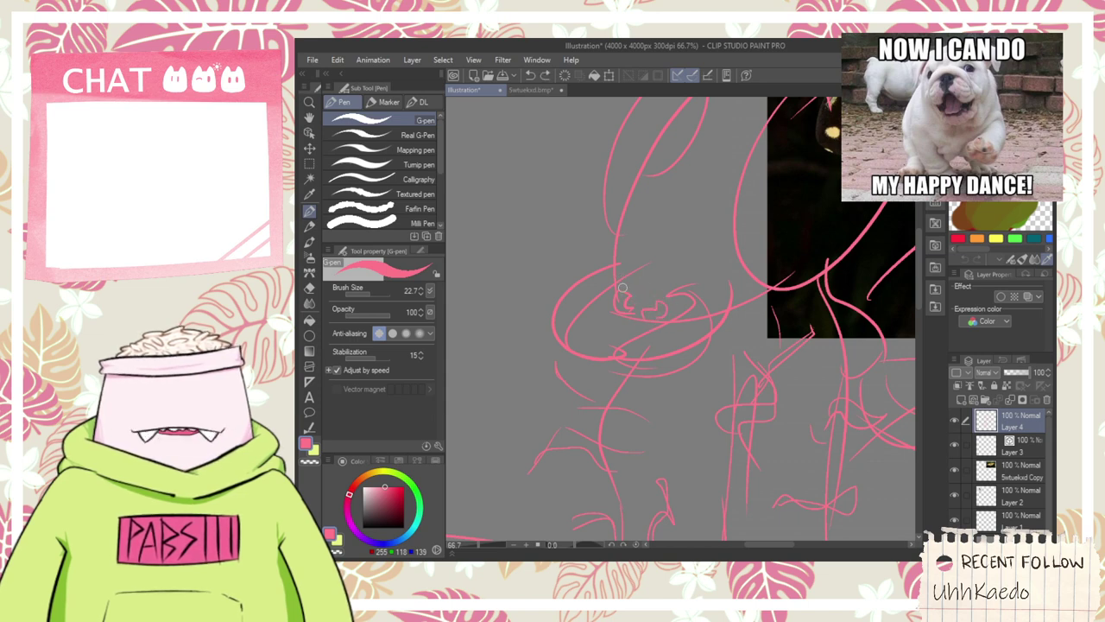
{"action": "mouse_move", "coordinate": [624, 268]}
{"action": "left_mouse_down"}
{"action": "mouse_move", "coordinate": [675, 269]}
{"action": "mouse_move", "coordinate": [631, 304]}
{"action": "mouse_move", "coordinate": [665, 307]}
{"action": "mouse_move", "coordinate": [616, 313]}
{"action": "mouse_move", "coordinate": [663, 303]}
{"action": "left_mouse_up"}
{"action": "key", "text": "ctrl+z"}
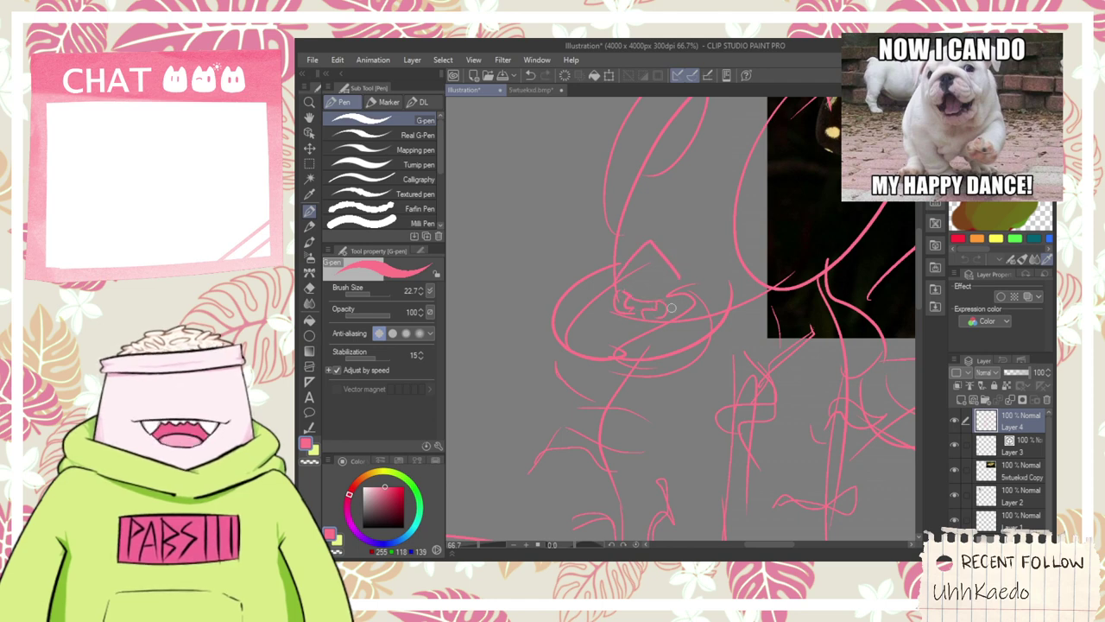
- Sketch a pointed upper wing reaching from the creature's head towards the cockroach photo, with a small narrow lobe beneath the head
{"action": "scroll", "coordinate": [644, 313], "scroll_direction": "down", "scroll_amount": 5}
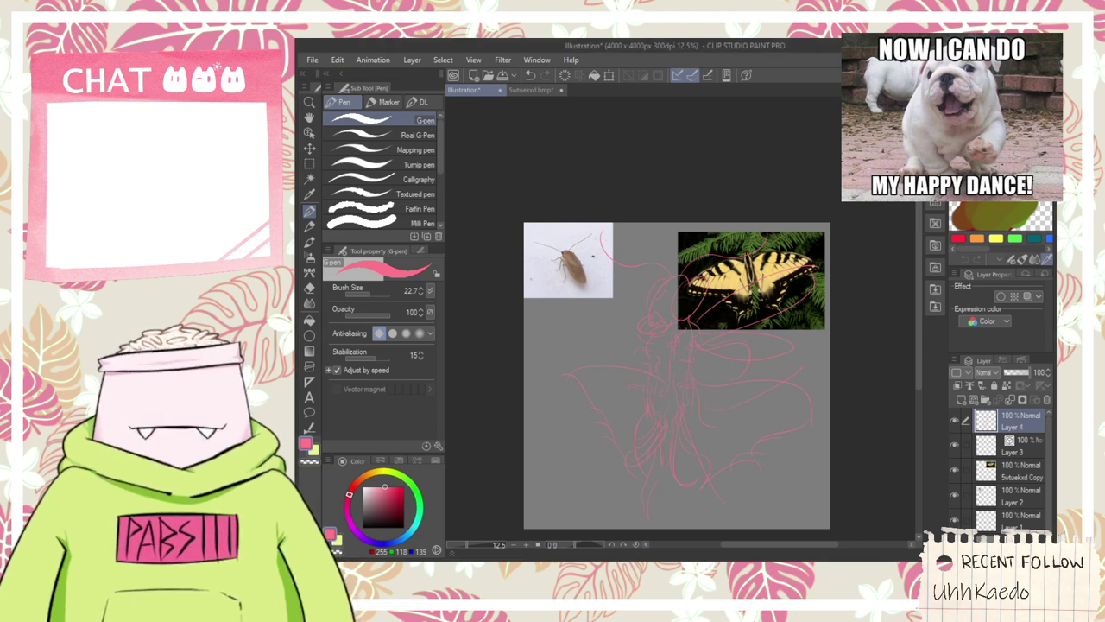
{"action": "scroll", "coordinate": [661, 352], "scroll_direction": "up", "scroll_amount": 3}
{"action": "key", "text": "space"}
{"action": "mouse_move", "coordinate": [616, 297]}
{"action": "left_mouse_down"}
{"action": "mouse_move", "coordinate": [638, 322]}
{"action": "mouse_move", "coordinate": [532, 210]}
{"action": "mouse_move", "coordinate": [639, 276]}
{"action": "left_mouse_up"}
{"action": "scroll", "coordinate": [635, 323], "scroll_direction": "down", "scroll_amount": 1}
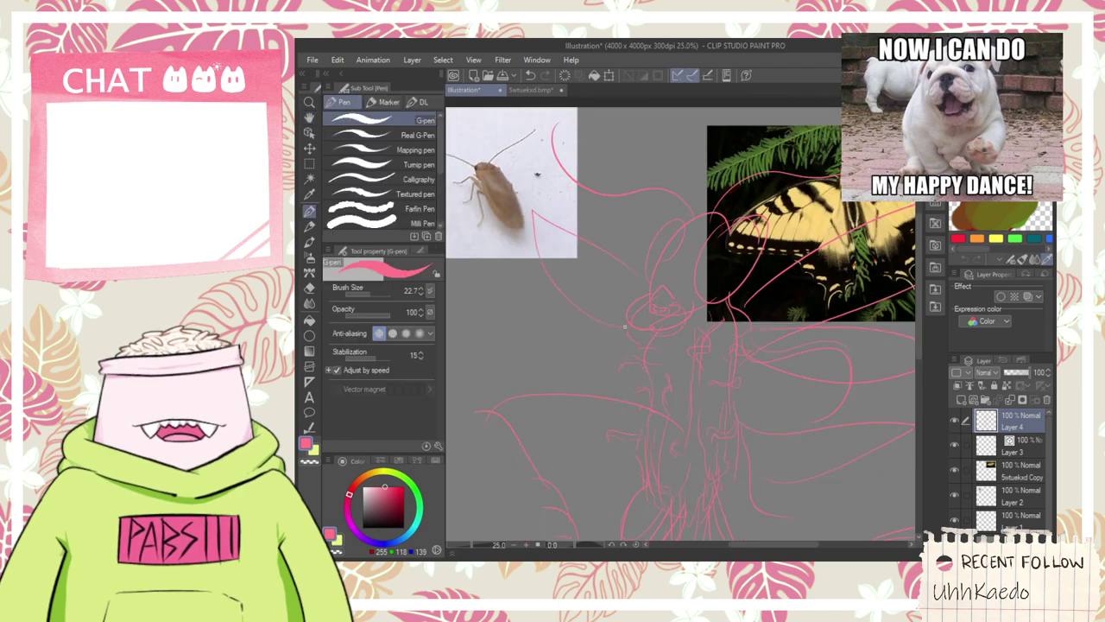
{"action": "left_click_drag", "start_coordinate": [643, 377], "coordinate": [667, 361]}
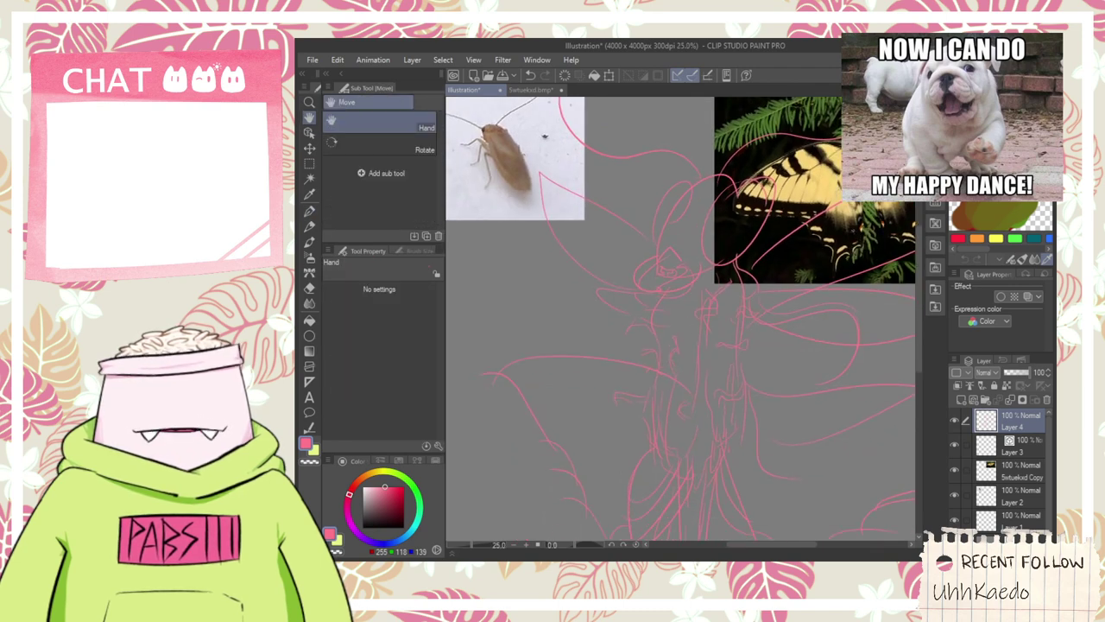
- Sketch long, nearly straight vertical lines down the left half of the torso, with a pointed tip below the body
{"action": "scroll", "coordinate": [668, 396], "scroll_direction": "down", "scroll_amount": 2}
{"action": "left_click_drag", "start_coordinate": [670, 443], "coordinate": [667, 361]}
{"action": "scroll", "coordinate": [668, 361], "scroll_direction": "up", "scroll_amount": 2}
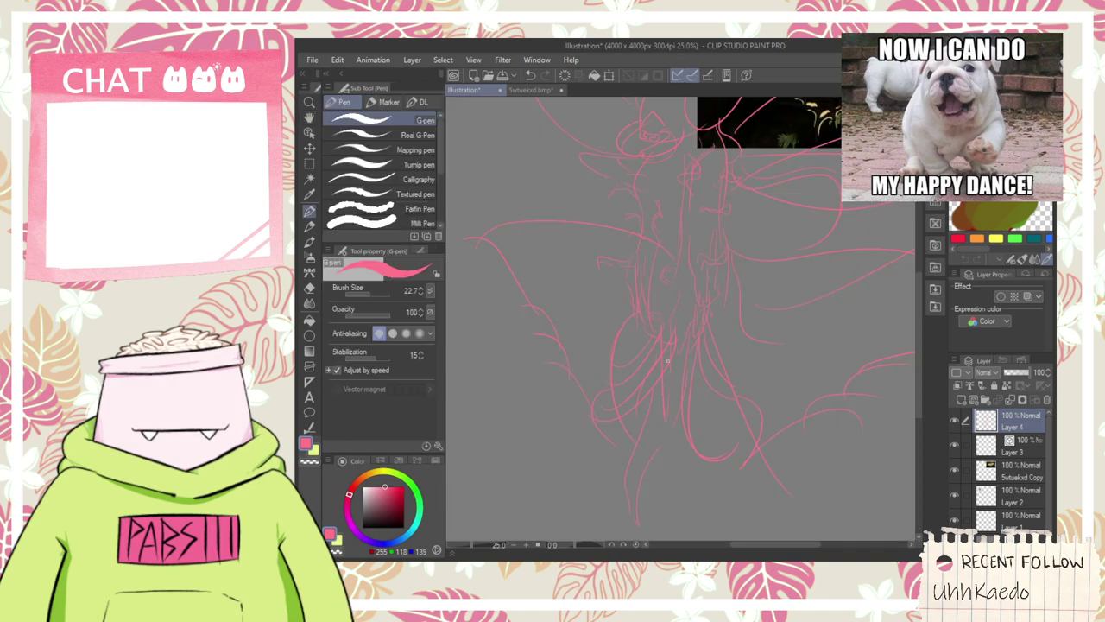
{"action": "scroll", "coordinate": [664, 367], "scroll_direction": "down", "scroll_amount": 2}
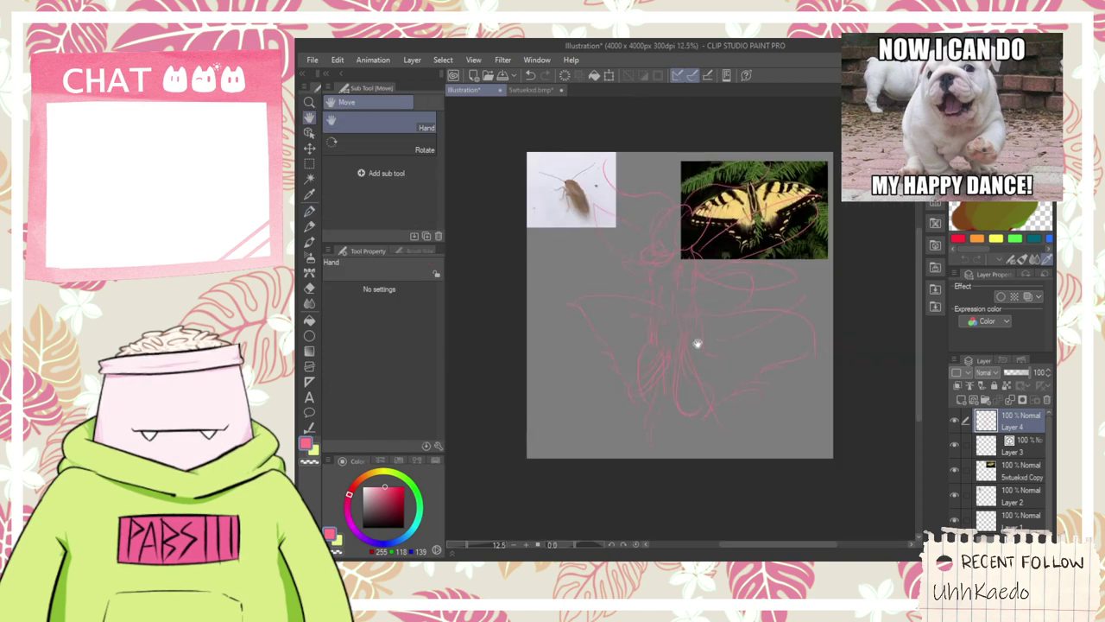
{"action": "left_click_drag", "start_coordinate": [644, 309], "coordinate": [644, 345]}
{"action": "scroll", "coordinate": [632, 318], "scroll_direction": "up", "scroll_amount": 2}
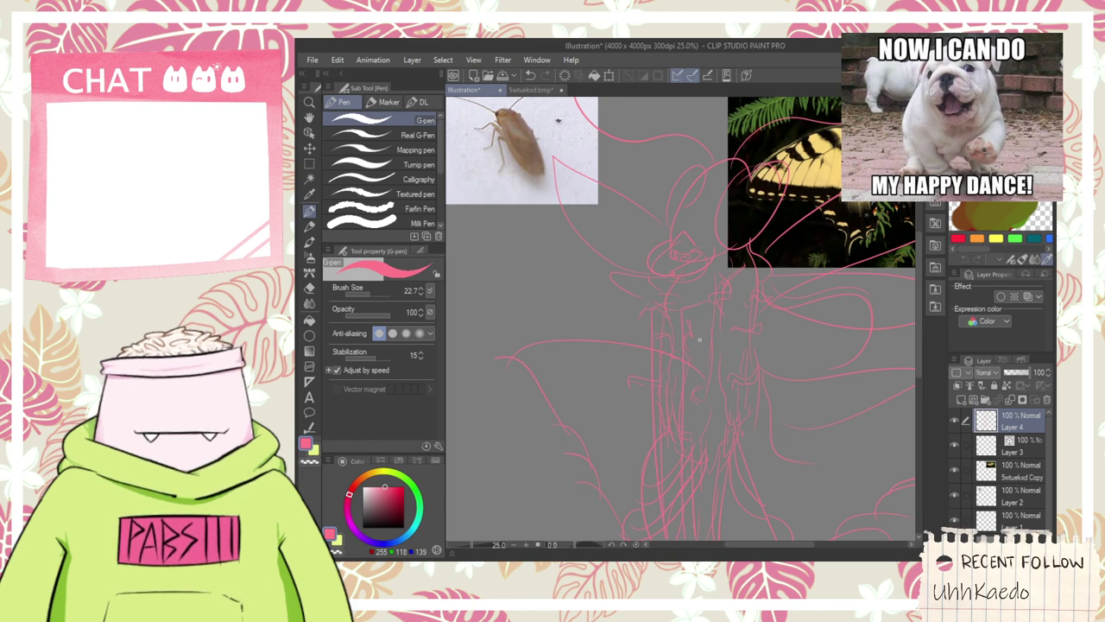
{"action": "scroll", "coordinate": [676, 418], "scroll_direction": "down", "scroll_amount": 2}
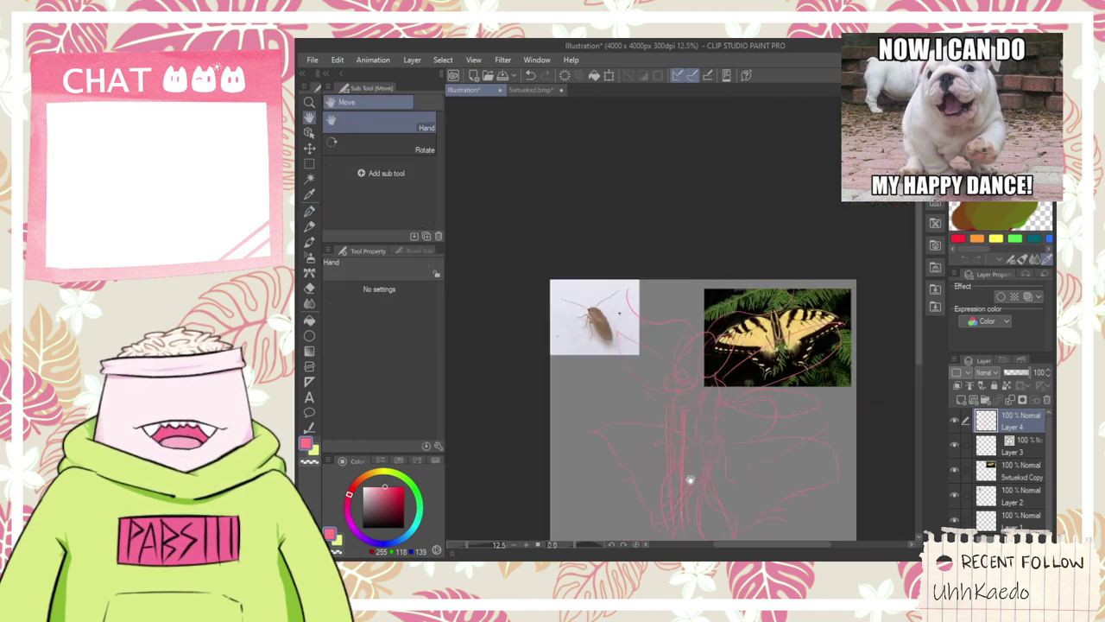
{"action": "scroll", "coordinate": [688, 390], "scroll_direction": "up", "scroll_amount": 2}
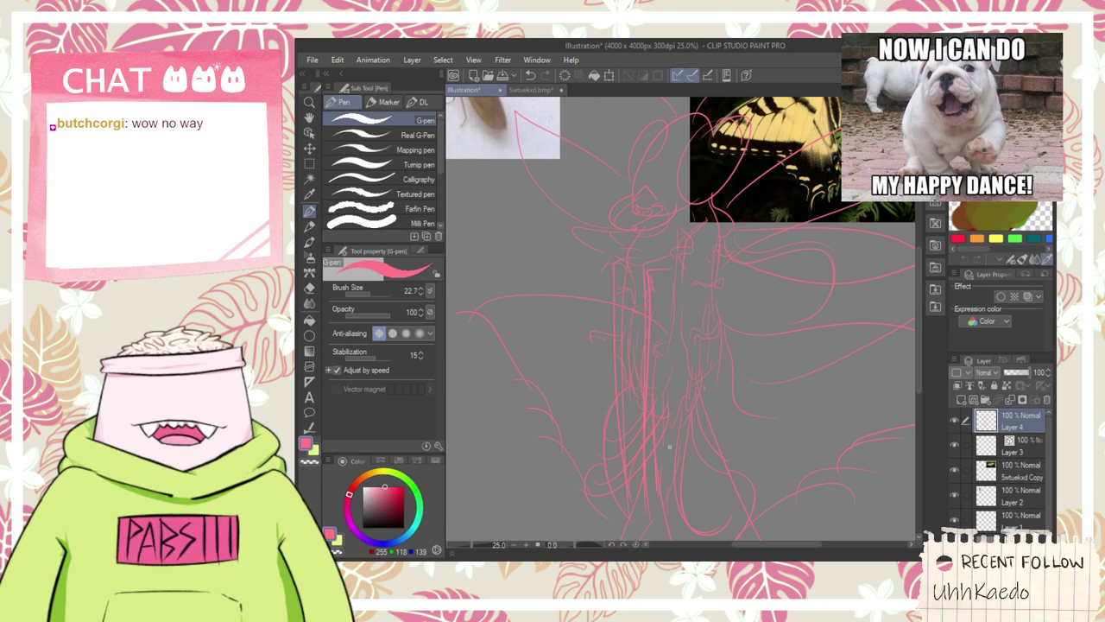
{"action": "left_click_drag", "start_coordinate": [674, 407], "coordinate": [678, 342]}
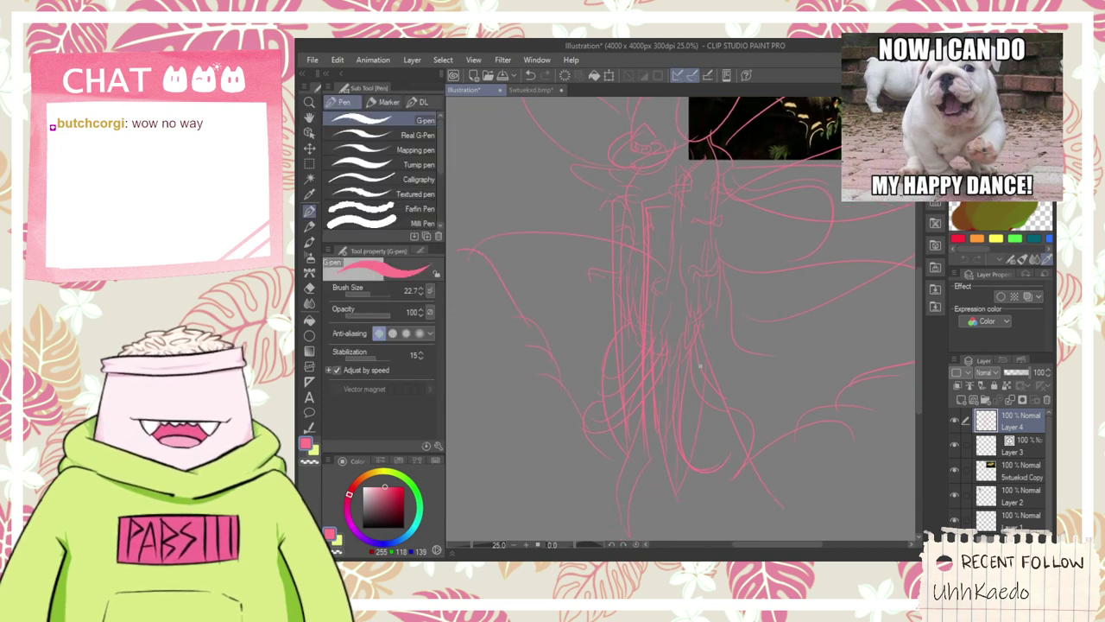
{"action": "scroll", "coordinate": [701, 363], "scroll_direction": "down", "scroll_amount": 2}
{"action": "left_click_drag", "start_coordinate": [718, 347], "coordinate": [716, 379]}
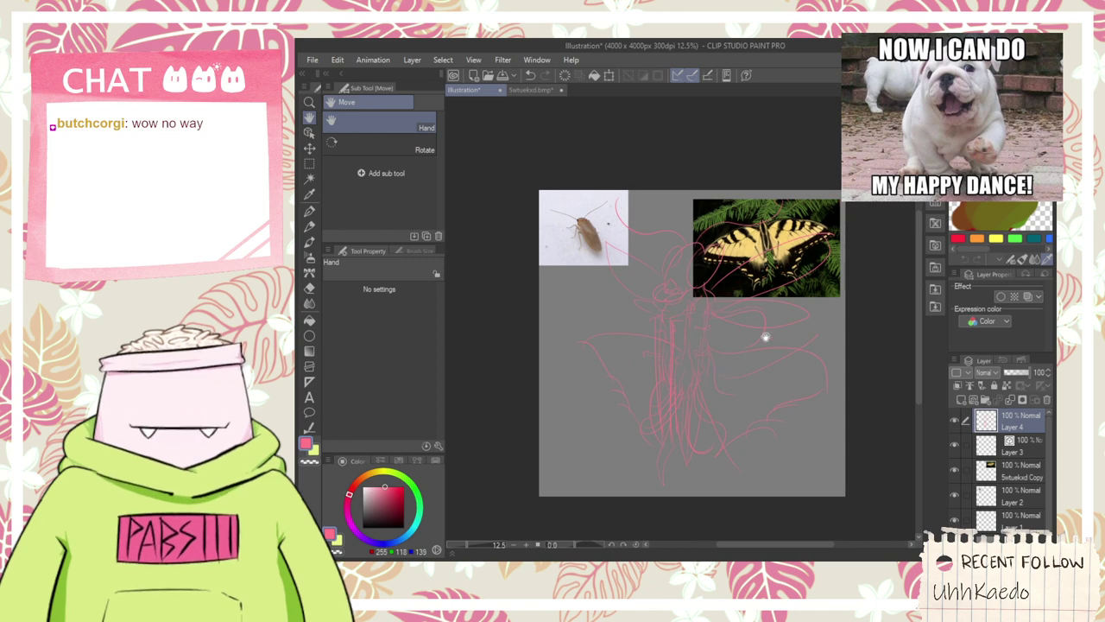
- Move Layer 4 beneath Layer 3, keep Layer 3 active and set the drawing colour to black
{"action": "scroll", "coordinate": [656, 277], "scroll_direction": "up", "scroll_amount": 4}
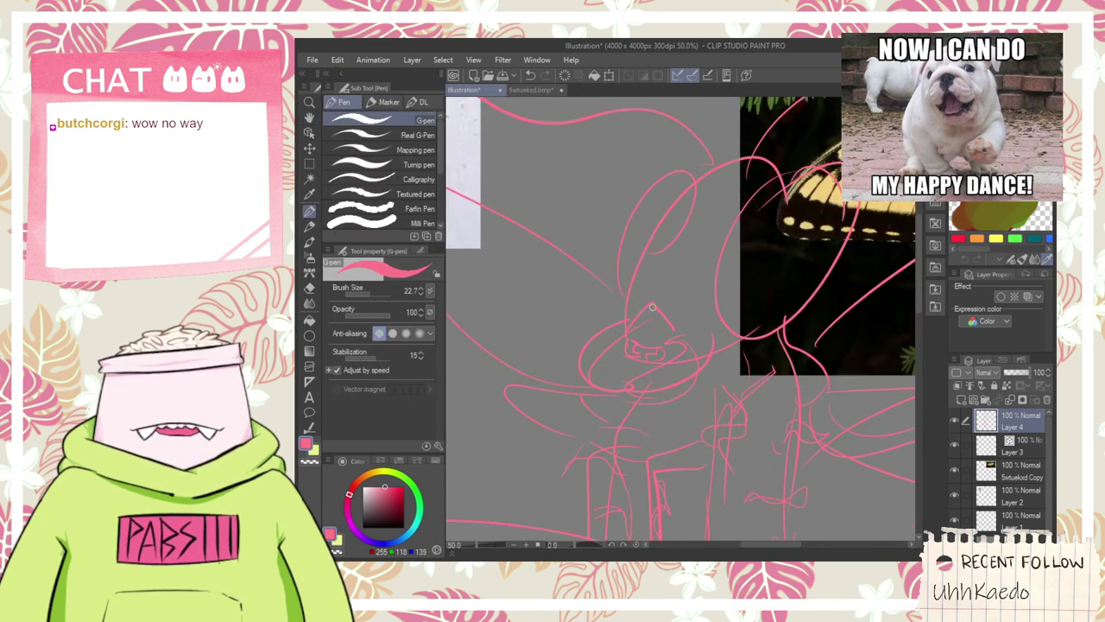
{"action": "scroll", "coordinate": [734, 259], "scroll_direction": "down", "scroll_amount": 2}
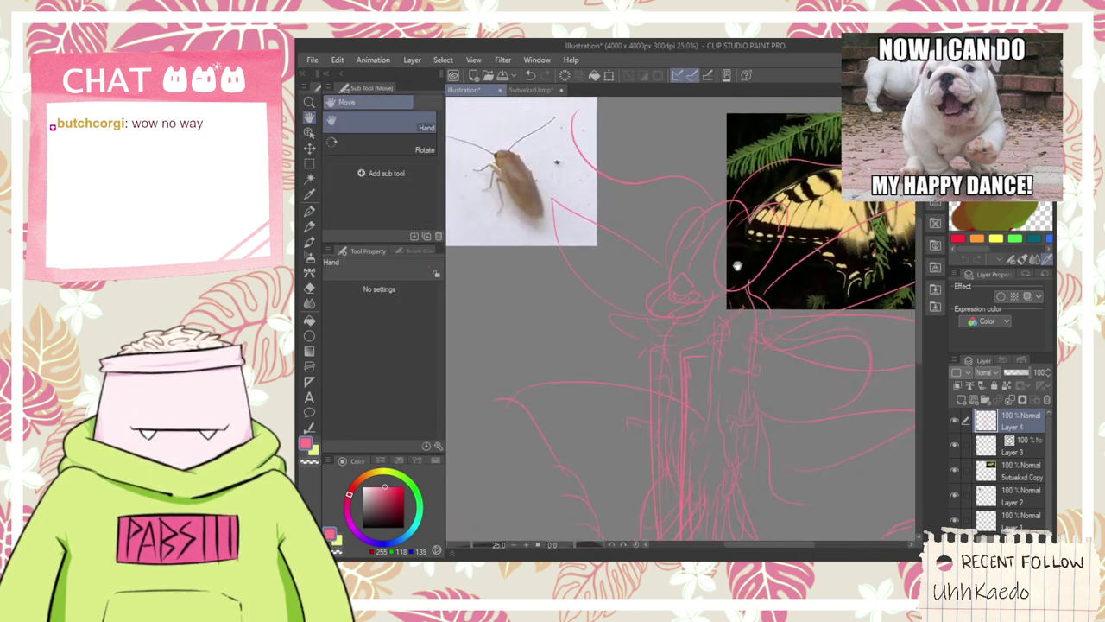
{"action": "left_click_drag", "start_coordinate": [737, 266], "coordinate": [686, 207]}
{"action": "left_click_drag", "start_coordinate": [734, 275], "coordinate": [710, 315]}
{"action": "left_click_drag", "start_coordinate": [706, 380], "coordinate": [703, 352]}
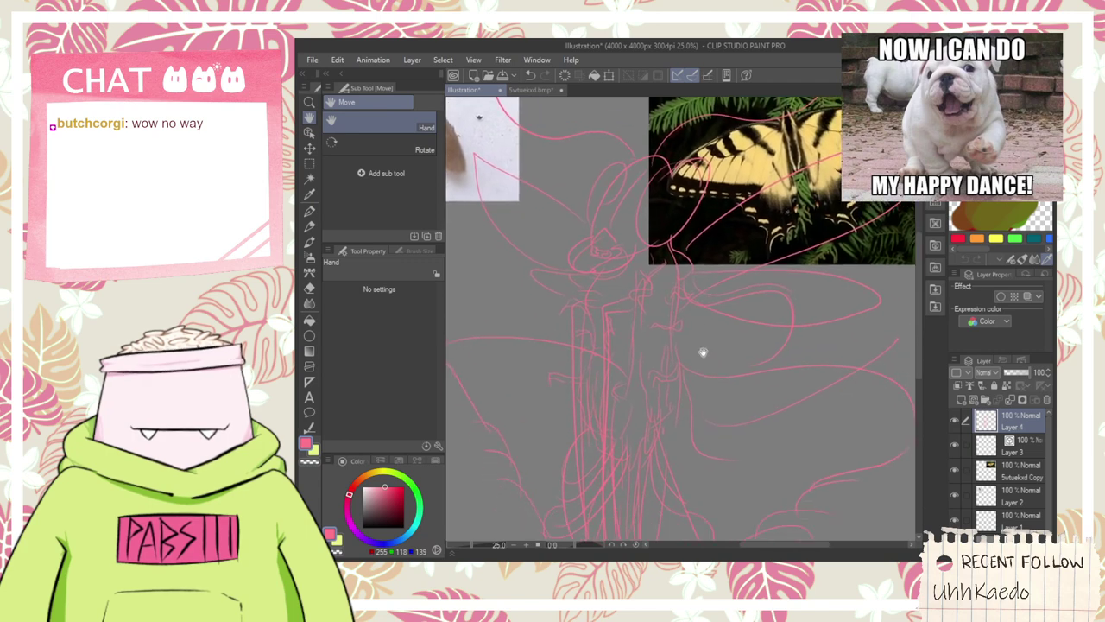
{"action": "left_click_drag", "start_coordinate": [661, 439], "coordinate": [694, 415]}
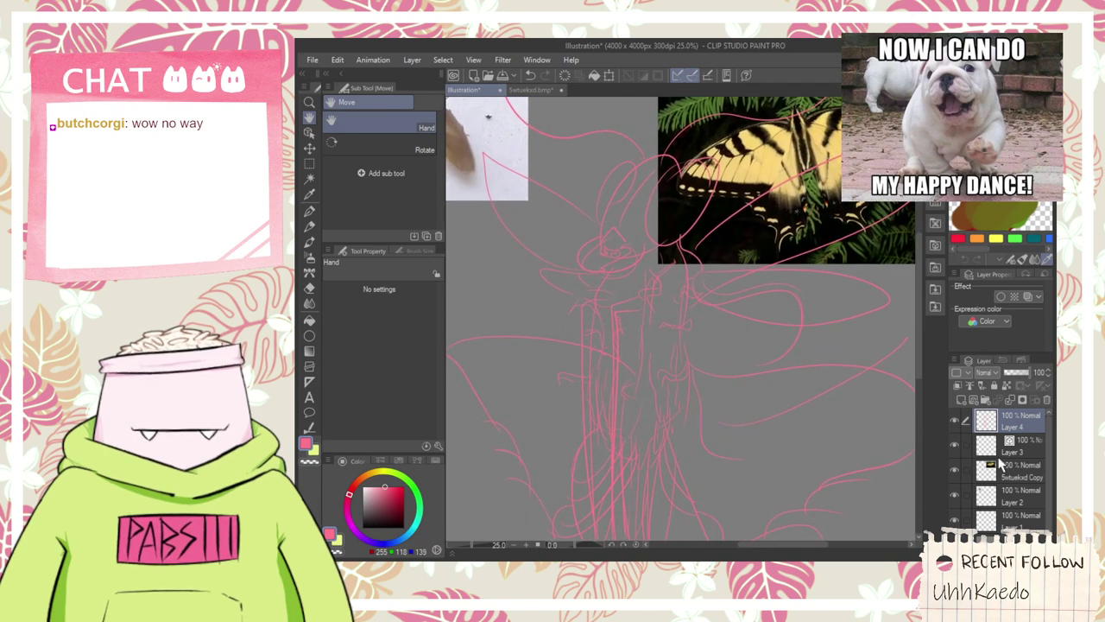
{"action": "left_click", "coordinate": [1021, 447]}
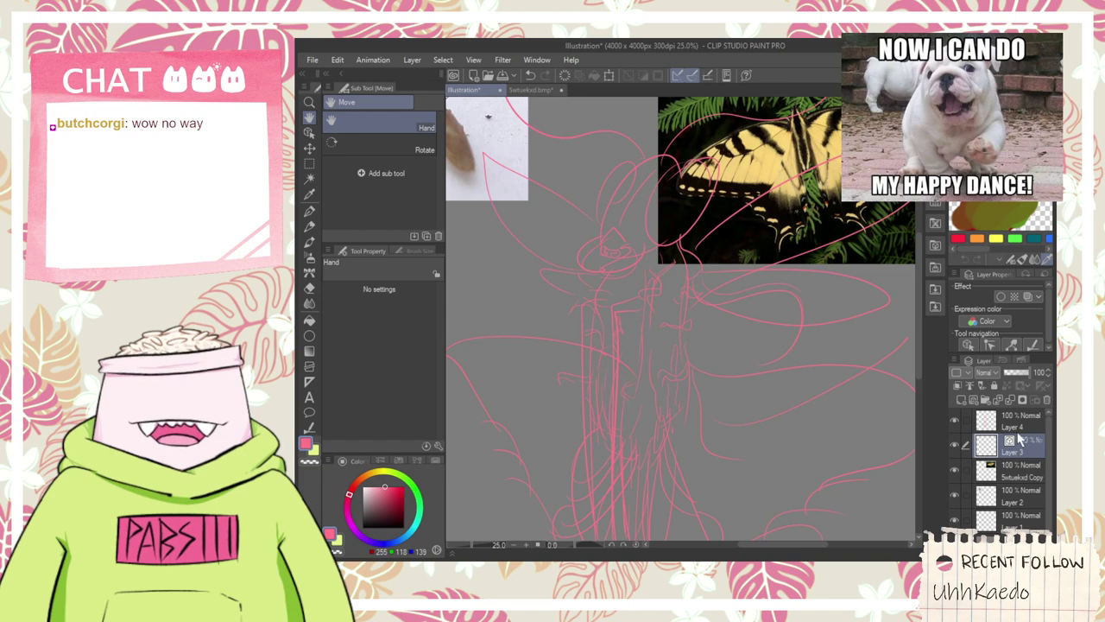
{"action": "left_click_drag", "start_coordinate": [1026, 425], "coordinate": [1023, 445]}
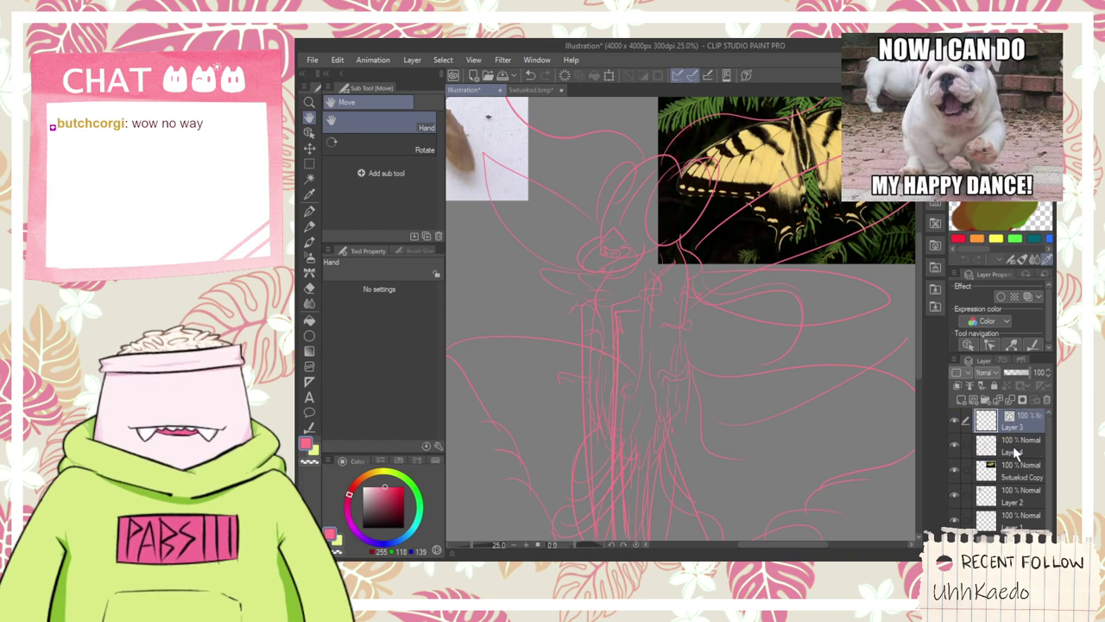
{"action": "left_click", "coordinate": [363, 527]}
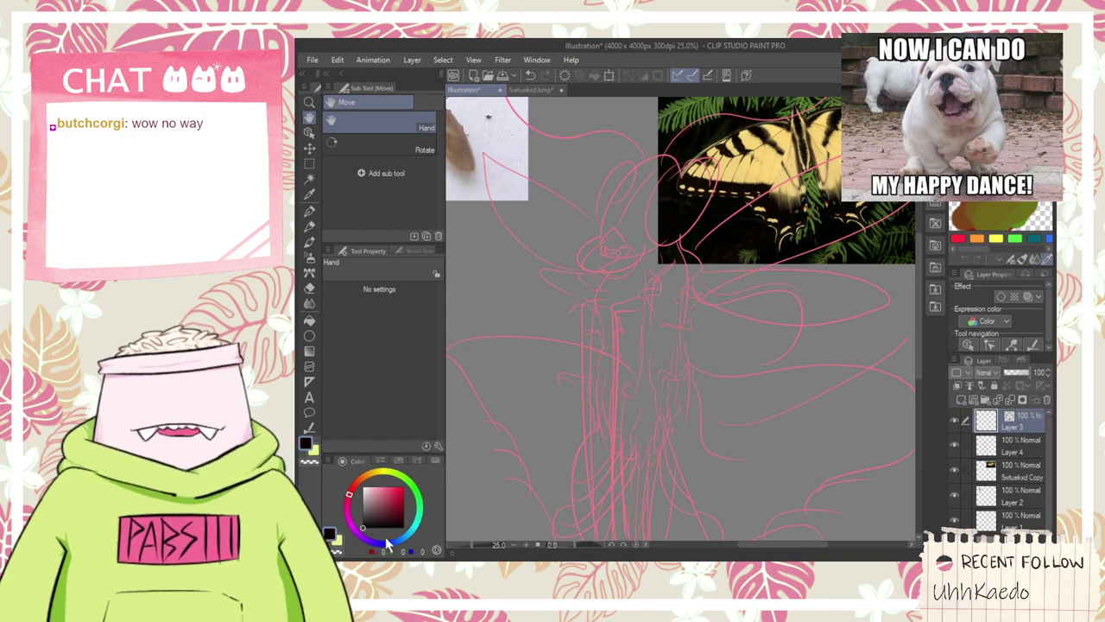
- Scale the butterfly reference photo down to 63%, keeping it at the canvas's upper-right corner
{"action": "scroll", "coordinate": [590, 410], "scroll_direction": "down", "scroll_amount": 2}
{"action": "left_click_drag", "start_coordinate": [615, 413], "coordinate": [633, 382]}
{"action": "scroll", "coordinate": [646, 390], "scroll_direction": "up", "scroll_amount": 2}
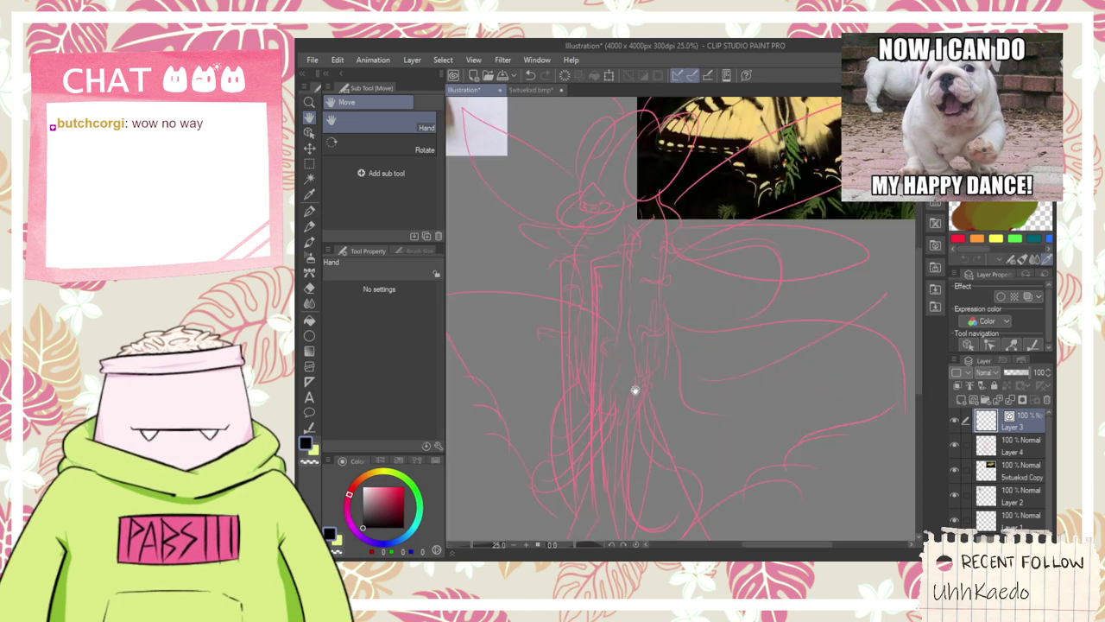
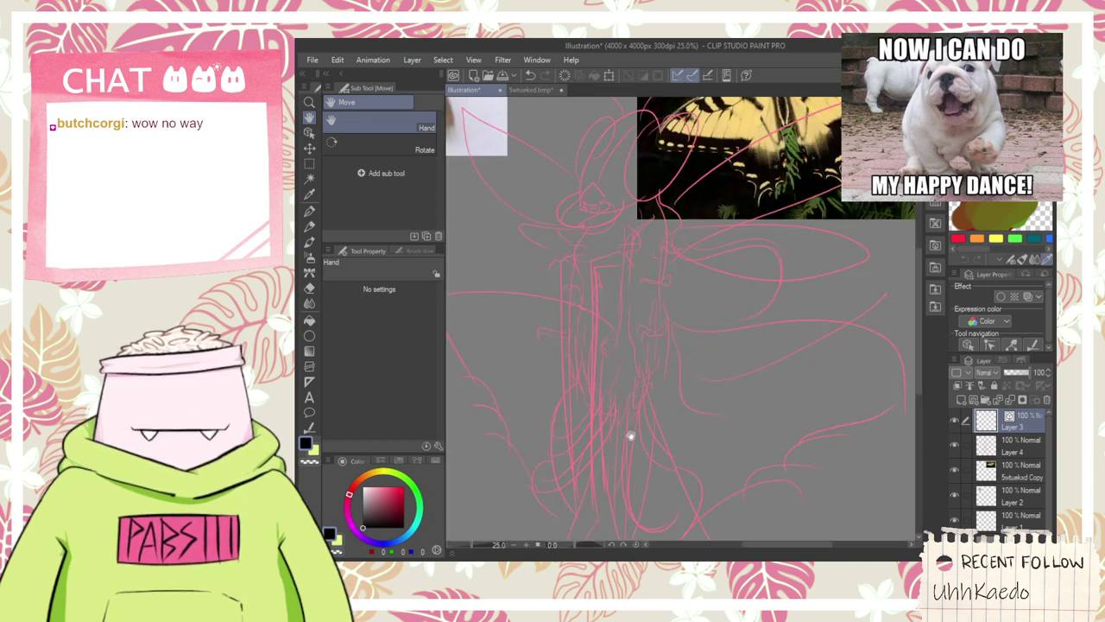
{"action": "scroll", "coordinate": [641, 442], "scroll_direction": "down", "scroll_amount": 3}
{"action": "scroll", "coordinate": [647, 348], "scroll_direction": "up", "scroll_amount": 3}
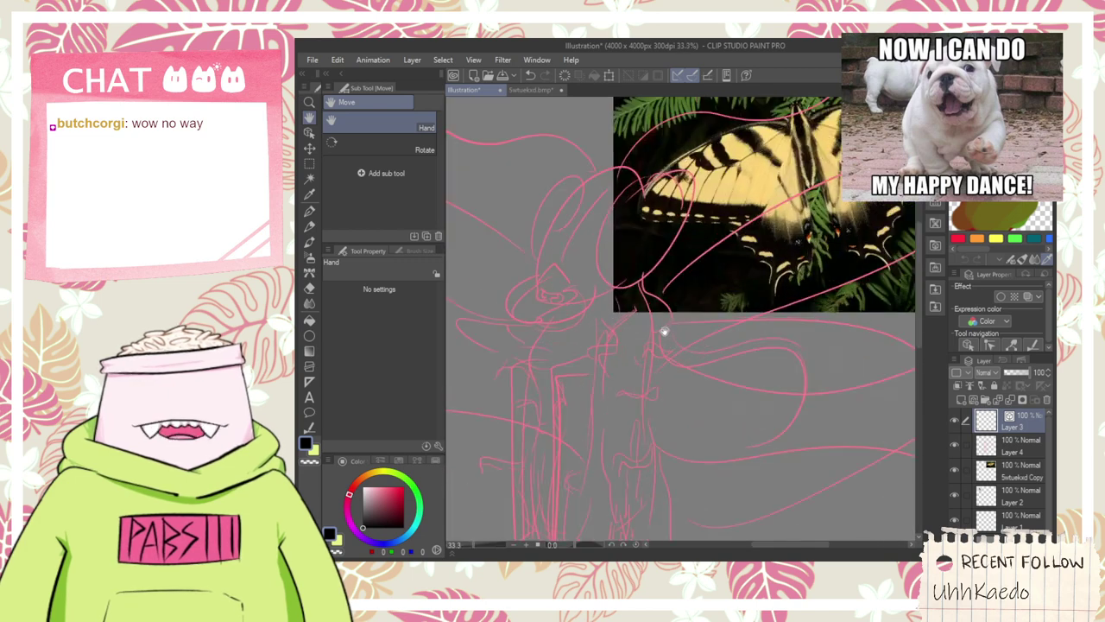
{"action": "scroll", "coordinate": [621, 334], "scroll_direction": "up", "scroll_amount": 1}
{"action": "scroll", "coordinate": [639, 389], "scroll_direction": "down", "scroll_amount": 2}
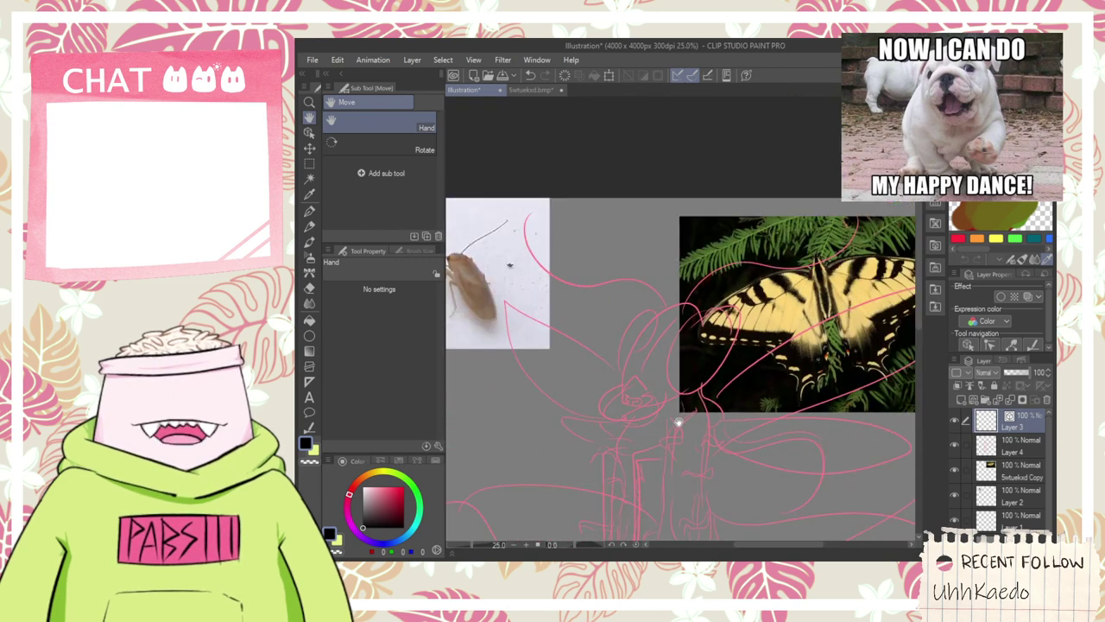
{"action": "left_click", "coordinate": [984, 471]}
{"action": "scroll", "coordinate": [851, 461], "scroll_direction": "down", "scroll_amount": 2}
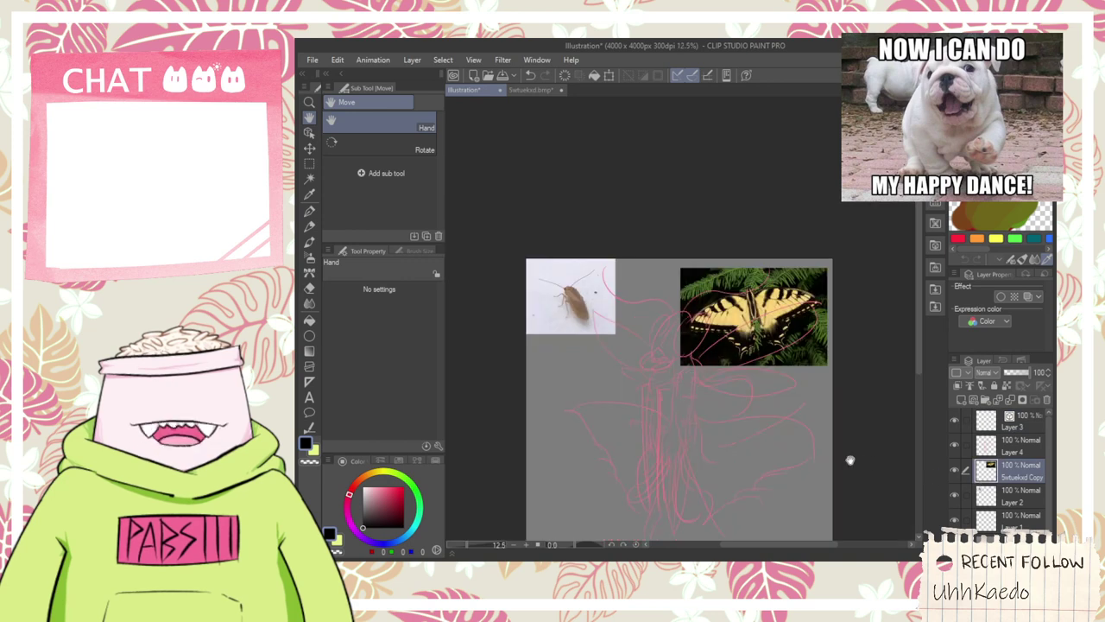
{"action": "key", "text": "ctrl+t"}
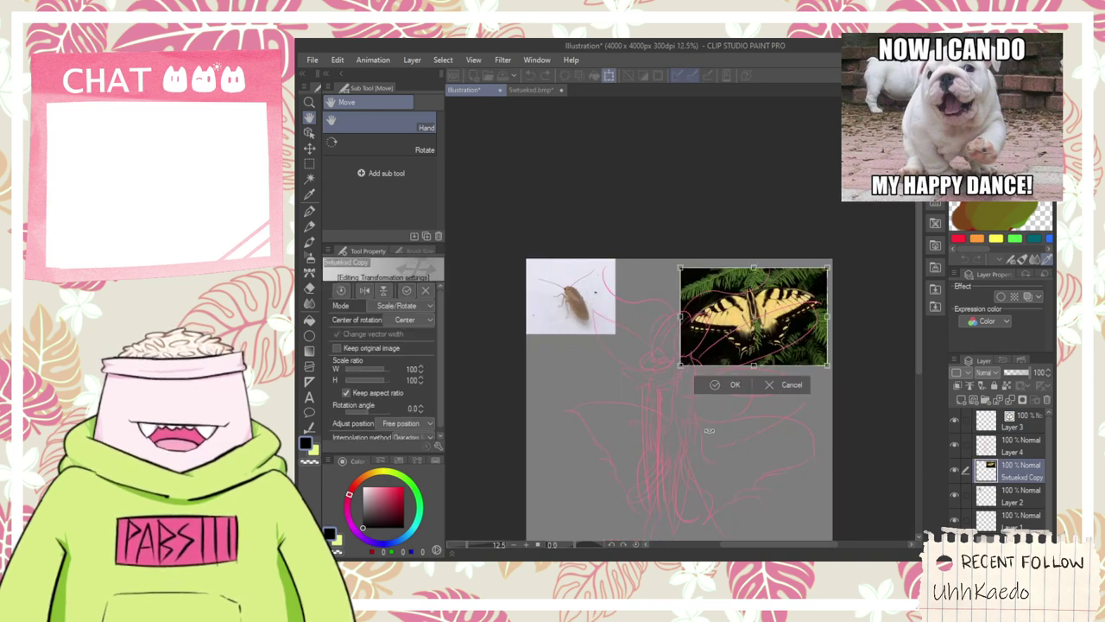
{"action": "left_click_drag", "start_coordinate": [680, 364], "coordinate": [734, 329]}
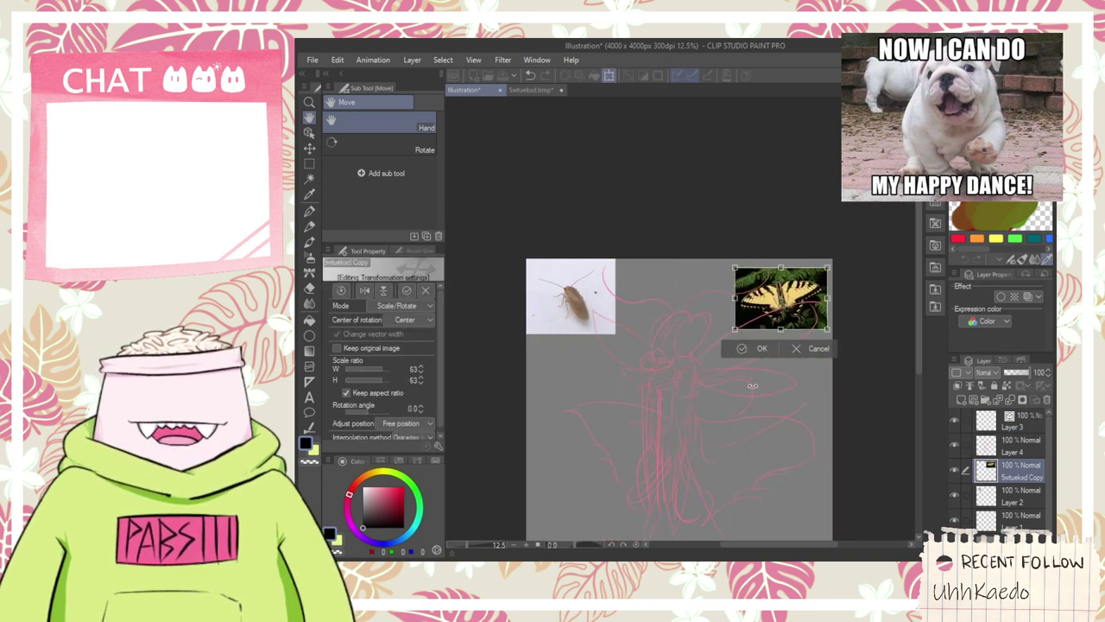
{"action": "left_click", "coordinate": [760, 351]}
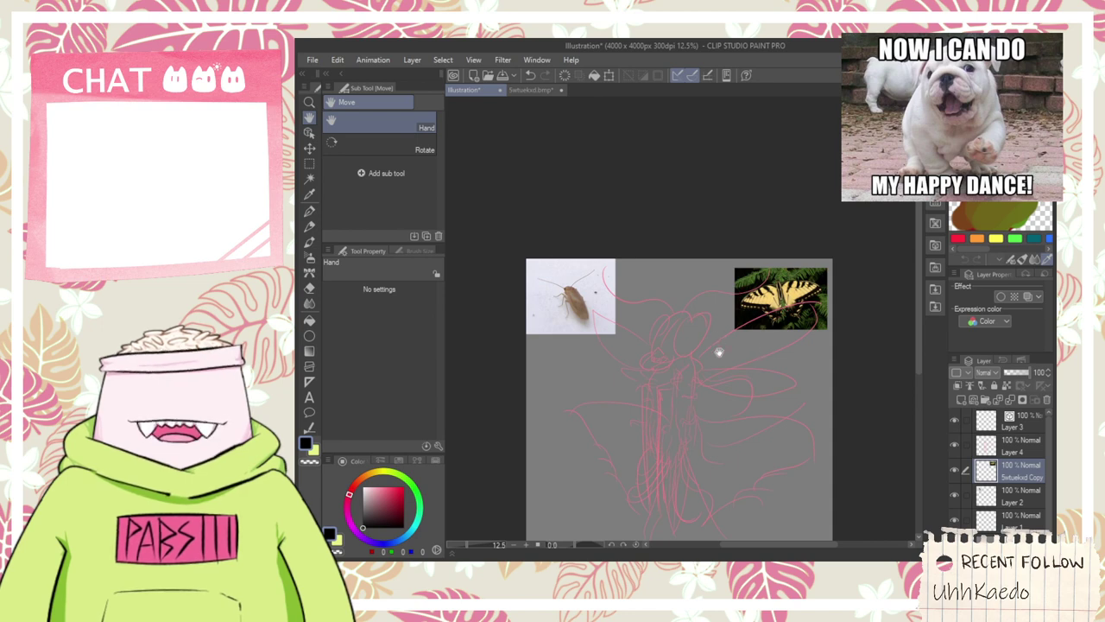
- Make Layer 3 active and choose the G-pen for inking the creature's mouth
{"action": "left_click", "coordinate": [1026, 421]}
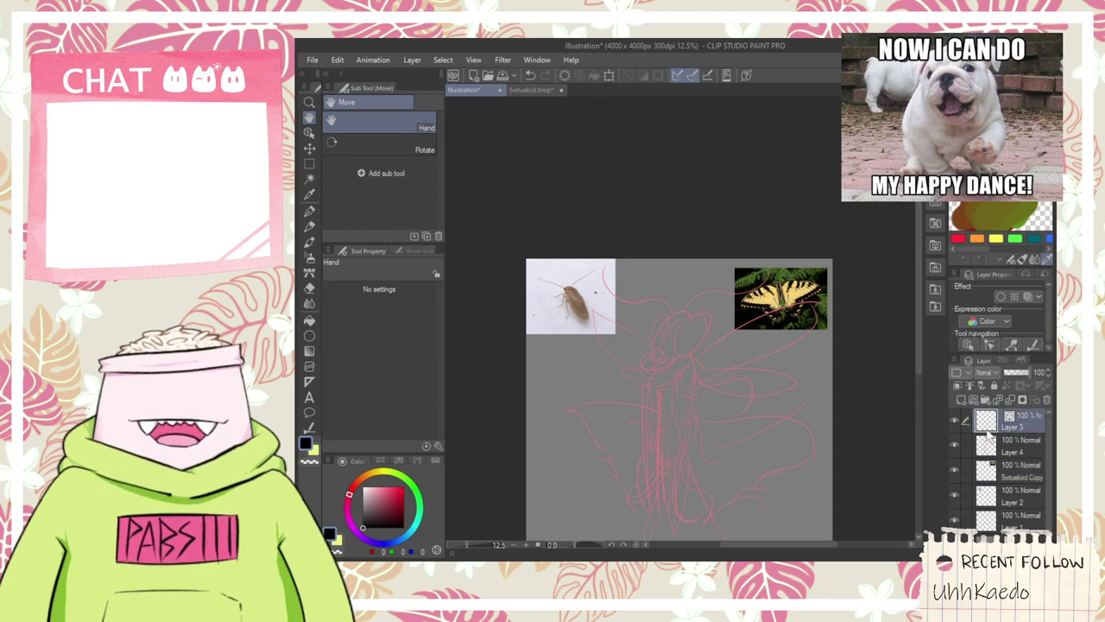
{"action": "scroll", "coordinate": [636, 346], "scroll_direction": "up", "scroll_amount": 1}
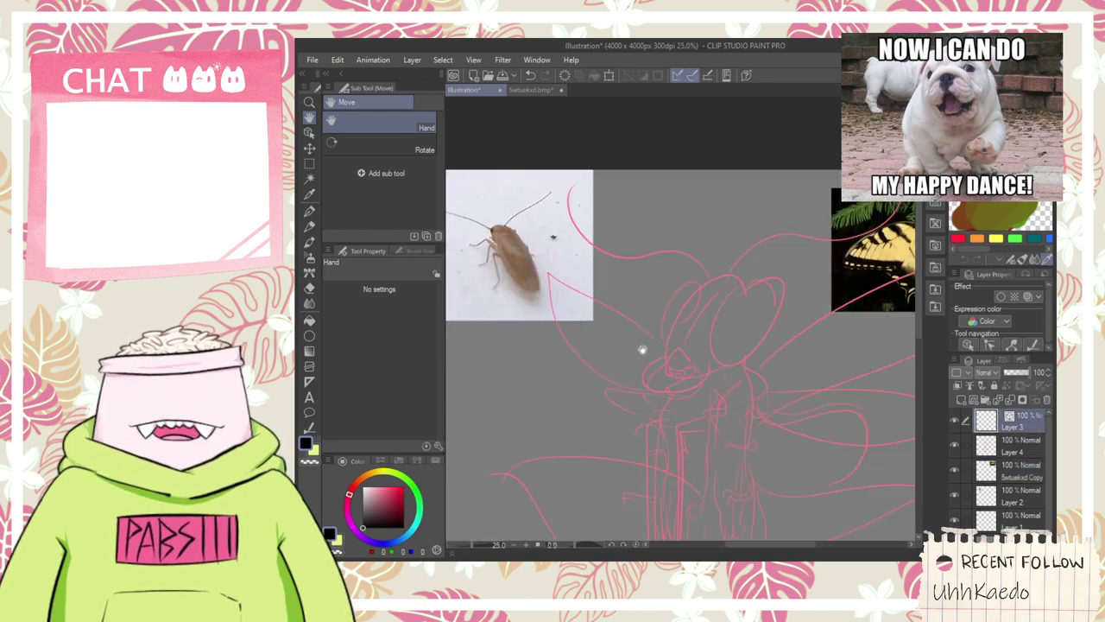
{"action": "scroll", "coordinate": [661, 380], "scroll_direction": "up", "scroll_amount": 2}
{"action": "scroll", "coordinate": [659, 370], "scroll_direction": "up", "scroll_amount": 2}
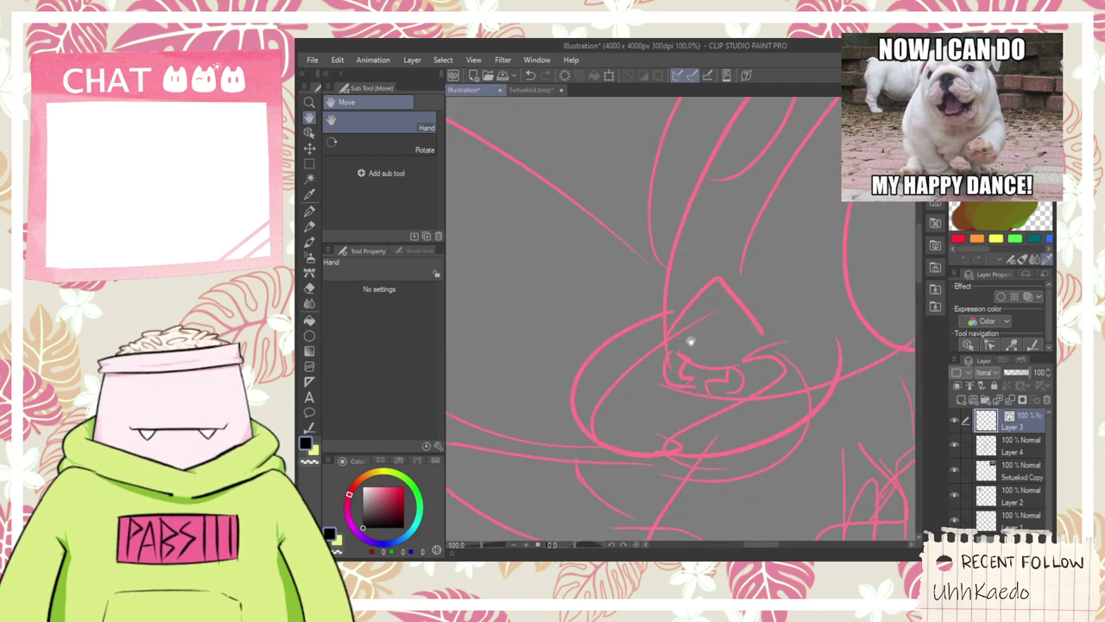
{"action": "key", "text": "p"}
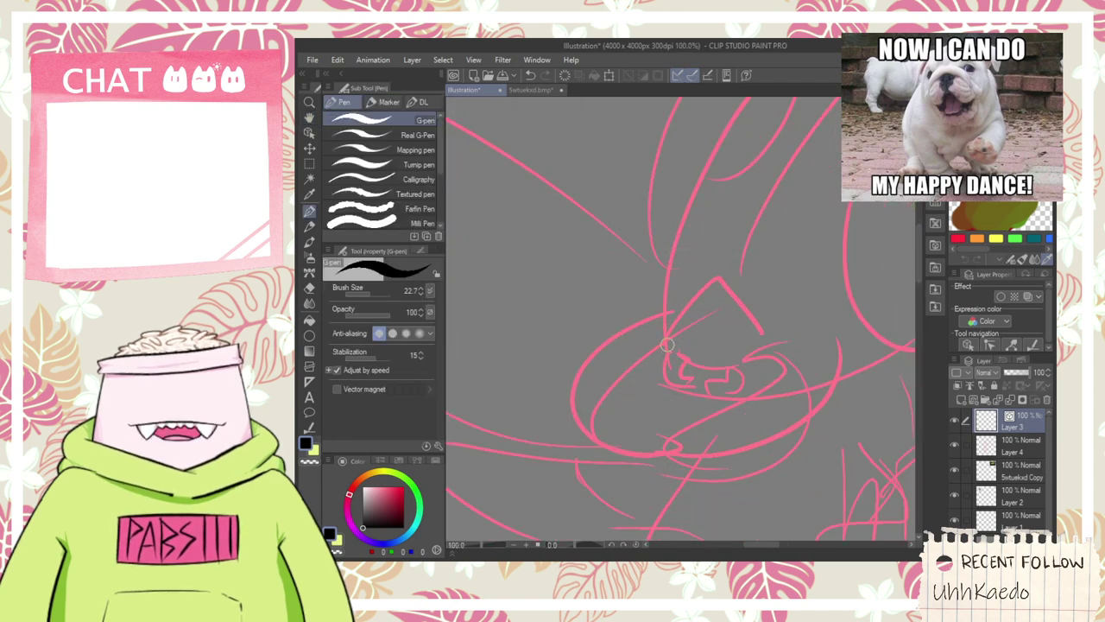
{"action": "left_click_drag", "start_coordinate": [672, 349], "coordinate": [749, 358]}
{"action": "key", "text": "ctrl+z"}
{"action": "scroll", "coordinate": [680, 362], "scroll_direction": "down", "scroll_amount": 3}
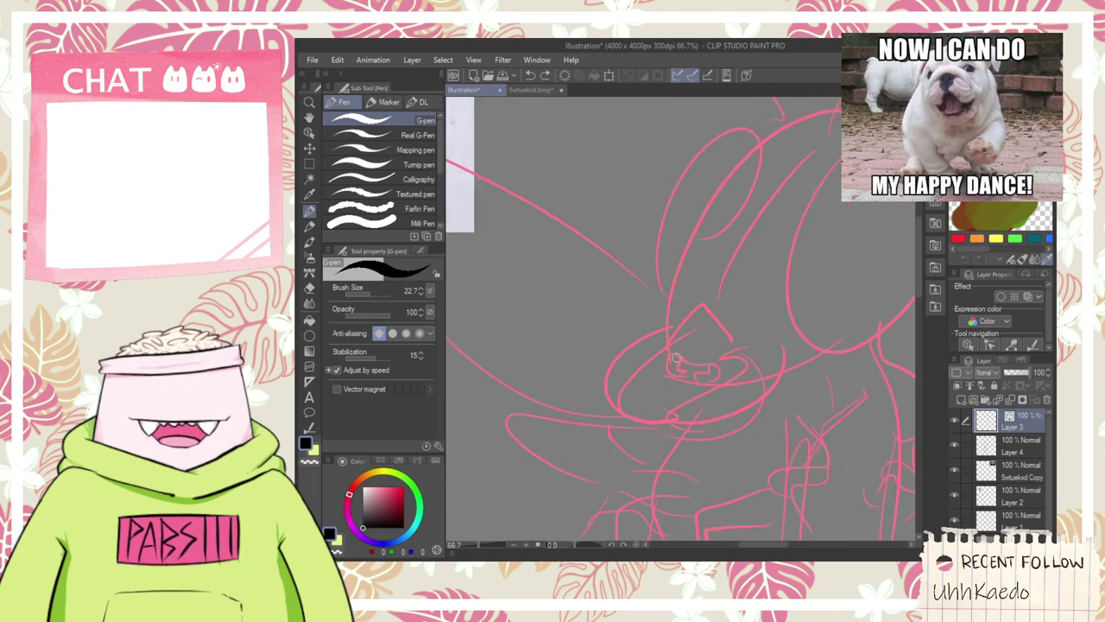
{"action": "key", "text": "space"}
{"action": "left_click_drag", "start_coordinate": [686, 371], "coordinate": [700, 385]}
{"action": "scroll", "coordinate": [691, 380], "scroll_direction": "up", "scroll_amount": 5}
{"action": "key", "text": "p"}
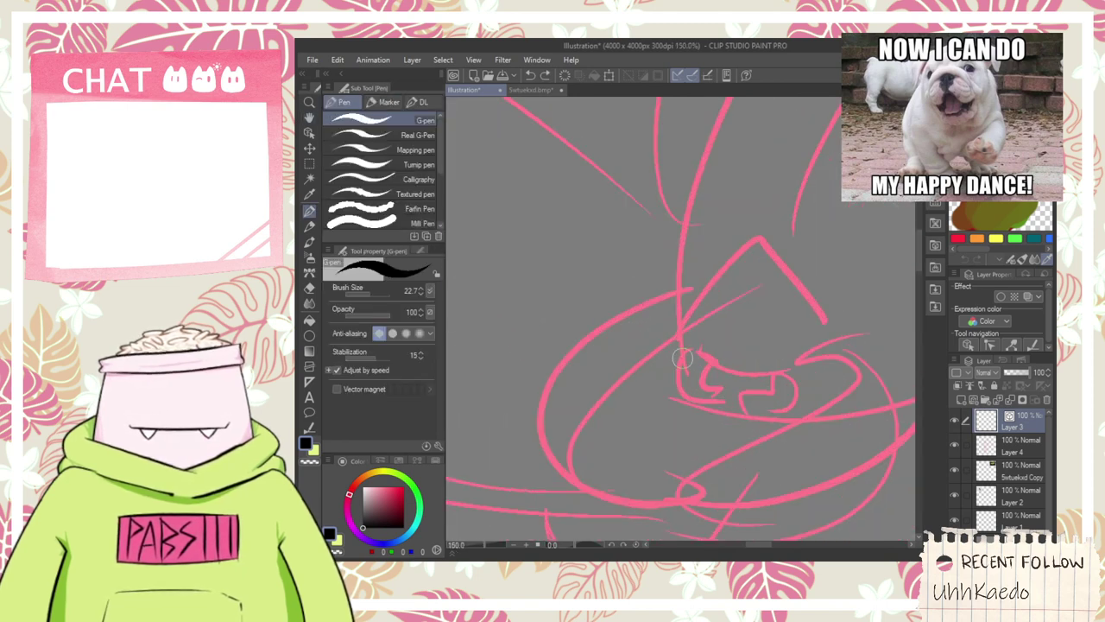
{"action": "mouse_move", "coordinate": [689, 338]}
{"action": "left_mouse_down"}
{"action": "mouse_move", "coordinate": [650, 402]}
{"action": "mouse_move", "coordinate": [706, 425]}
{"action": "left_mouse_up"}
{"action": "key", "text": "ctrl+z"}
{"action": "mouse_move", "coordinate": [697, 337]}
{"action": "left_mouse_down"}
{"action": "mouse_move", "coordinate": [661, 447]}
{"action": "mouse_move", "coordinate": [678, 445]}
{"action": "mouse_move", "coordinate": [707, 373]}
{"action": "left_mouse_up"}
{"action": "key", "text": "ctrl+z"}
- Ink short curved black lines along the left side of the creature's mouth
{"action": "mouse_move", "coordinate": [677, 448]}
{"action": "left_mouse_down"}
{"action": "mouse_move", "coordinate": [719, 378]}
{"action": "mouse_move", "coordinate": [768, 434]}
{"action": "left_mouse_up"}
{"action": "scroll", "coordinate": [717, 373], "scroll_direction": "down", "scroll_amount": 3}
{"action": "key", "text": "space"}
- Examine the head and body of the cockroach in the reference photo, and compare them with the whole creature sketch
{"action": "scroll", "coordinate": [749, 416], "scroll_direction": "down", "scroll_amount": 2}
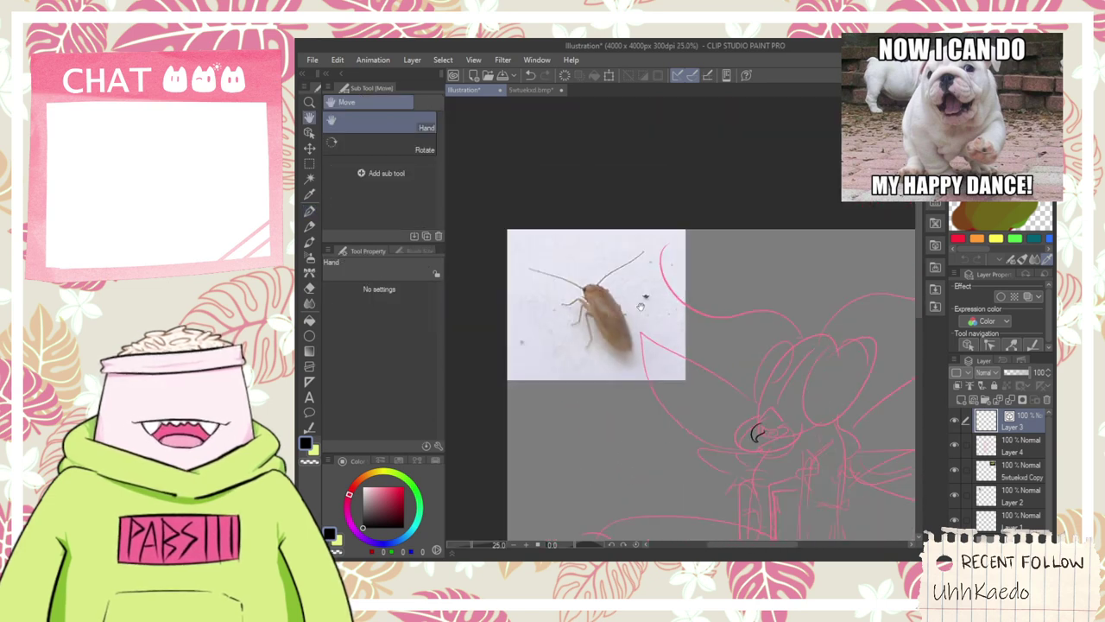
{"action": "scroll", "coordinate": [596, 290], "scroll_direction": "up", "scroll_amount": 3}
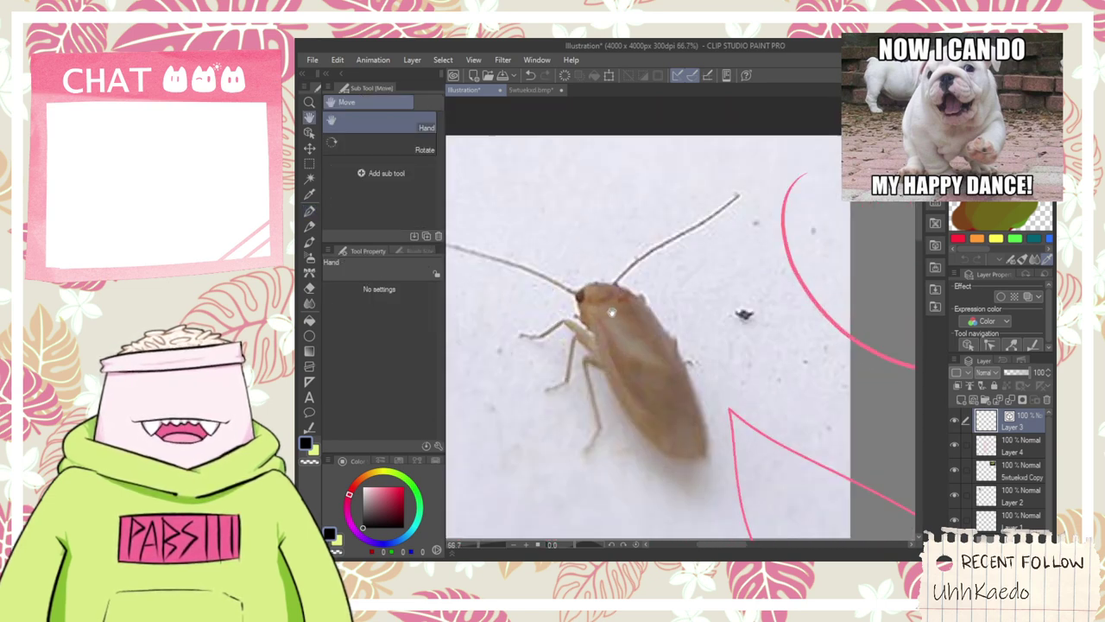
{"action": "scroll", "coordinate": [594, 294], "scroll_direction": "down", "scroll_amount": 3}
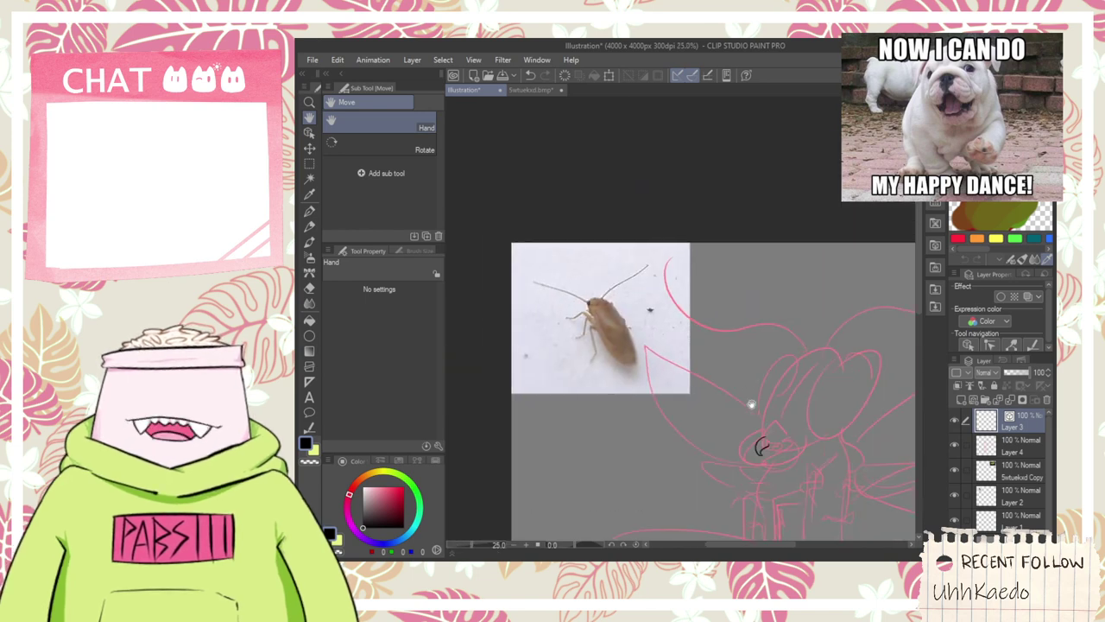
{"action": "left_click_drag", "start_coordinate": [752, 403], "coordinate": [454, 331]}
{"action": "left_click_drag", "start_coordinate": [571, 357], "coordinate": [676, 354]}
{"action": "mouse_move", "coordinate": [576, 470]}
{"action": "left_mouse_down"}
{"action": "mouse_move", "coordinate": [616, 368]}
{"action": "mouse_move", "coordinate": [607, 323]}
{"action": "mouse_move", "coordinate": [628, 393]}
{"action": "left_mouse_up"}
{"action": "scroll", "coordinate": [608, 332], "scroll_direction": "down", "scroll_amount": 2}
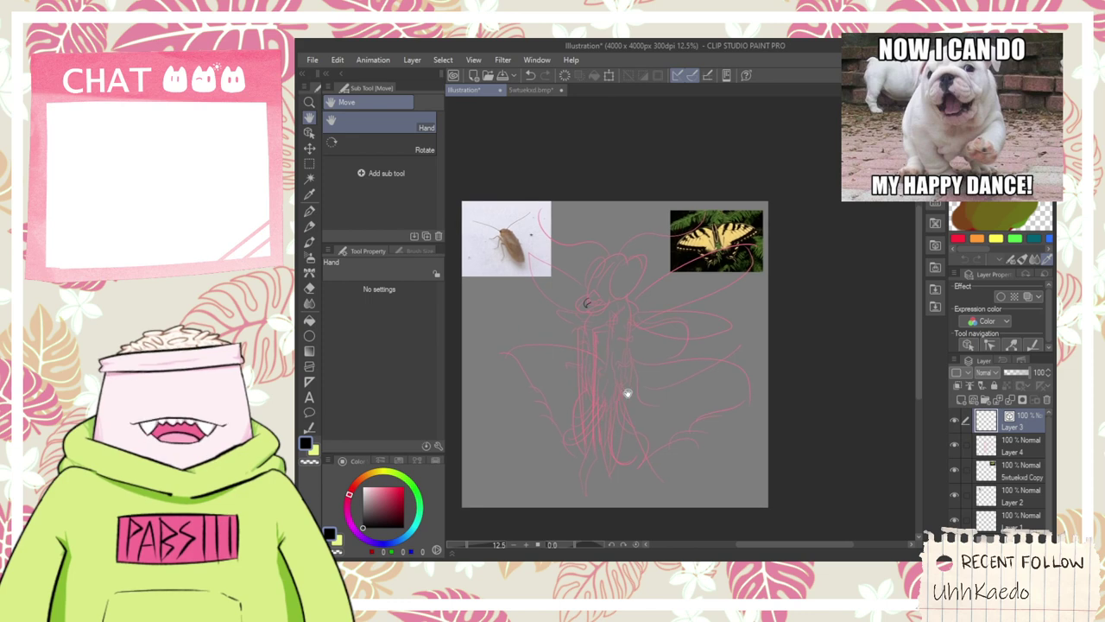
- Ink a second curved, pointed fang beside the first one on the creature's mouth and trim the overlapping line between them
{"action": "scroll", "coordinate": [621, 334], "scroll_direction": "up", "scroll_amount": 7}
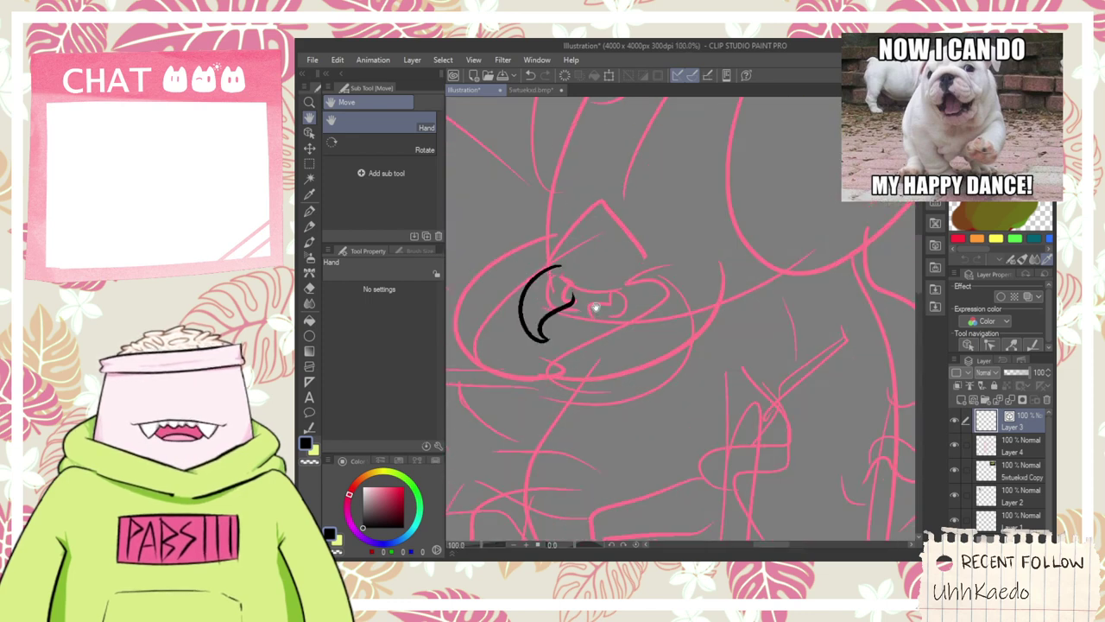
{"action": "scroll", "coordinate": [623, 329], "scroll_direction": "up", "scroll_amount": 1}
{"action": "key", "text": "p"}
{"action": "left_click_drag", "start_coordinate": [658, 266], "coordinate": [596, 430]}
{"action": "key", "text": "ctrl+z"}
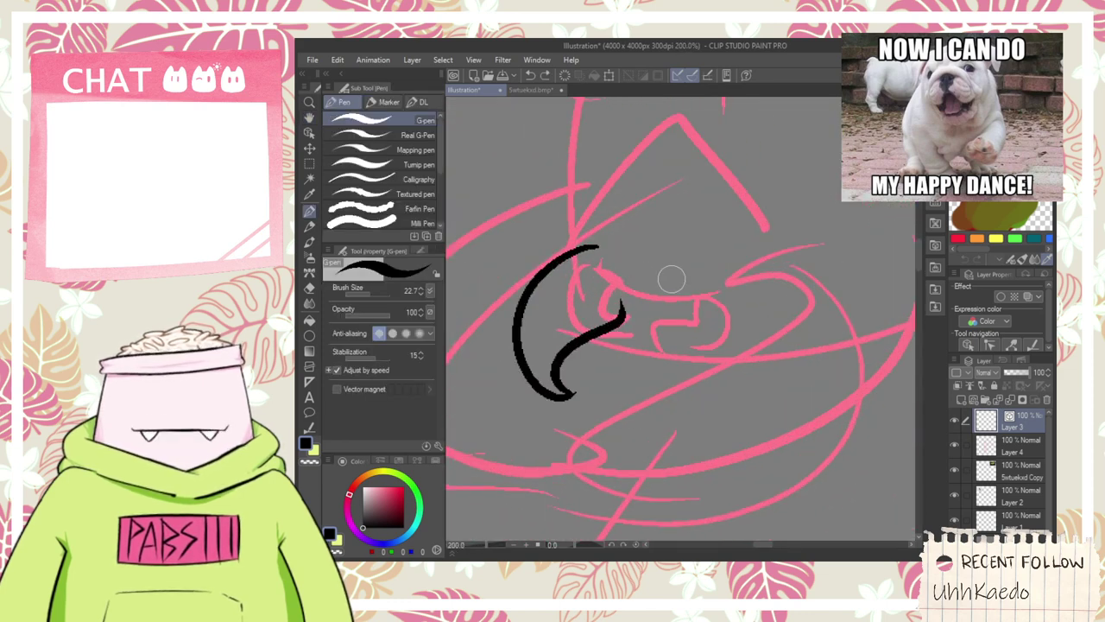
{"action": "mouse_move", "coordinate": [667, 275]}
{"action": "left_mouse_down"}
{"action": "mouse_move", "coordinate": [600, 317]}
{"action": "mouse_move", "coordinate": [637, 395]}
{"action": "left_mouse_up"}
{"action": "key", "text": "ctrl+z"}
{"action": "left_click_drag", "start_coordinate": [668, 274], "coordinate": [658, 387]}
{"action": "key", "text": "ctrl+z"}
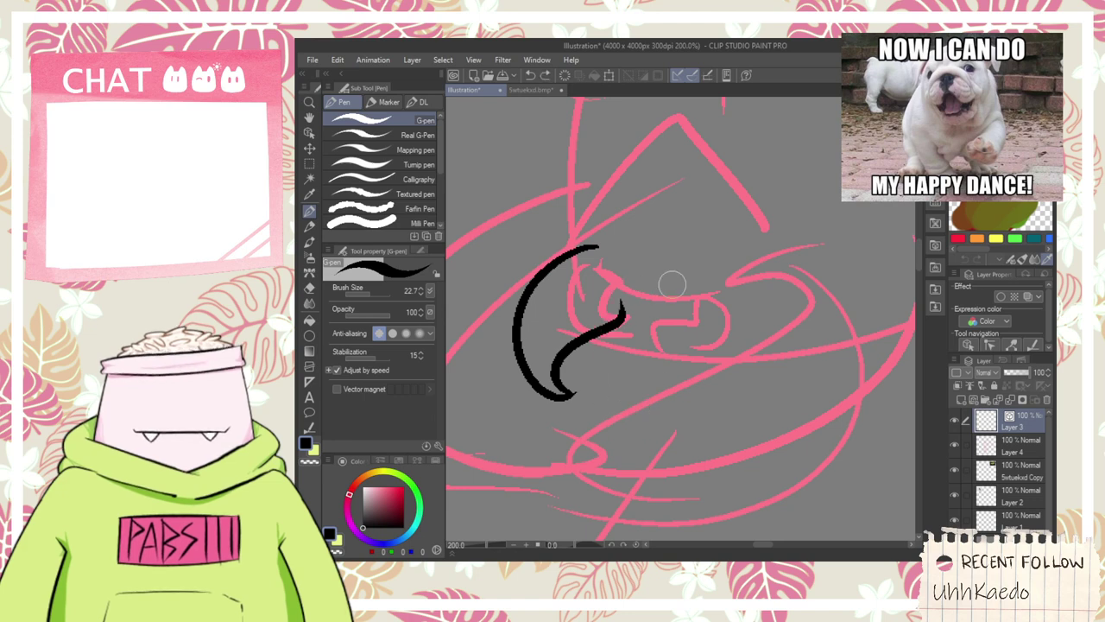
{"action": "mouse_move", "coordinate": [671, 278]}
{"action": "left_mouse_down"}
{"action": "mouse_move", "coordinate": [651, 394]}
{"action": "mouse_move", "coordinate": [669, 361]}
{"action": "mouse_move", "coordinate": [662, 298]}
{"action": "left_mouse_up"}
{"action": "key", "text": "ctrl+z"}
{"action": "left_click_drag", "start_coordinate": [637, 409], "coordinate": [649, 350]}
{"action": "key", "text": "e"}
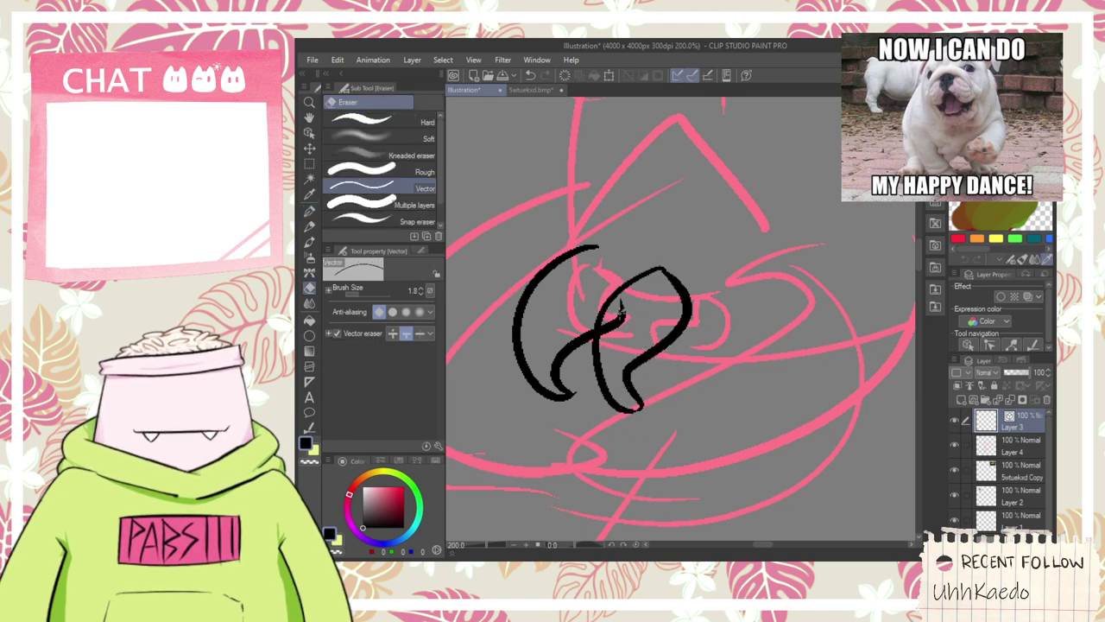
{"action": "scroll", "coordinate": [617, 259], "scroll_direction": "up", "scroll_amount": 3}
{"action": "key", "text": "p"}
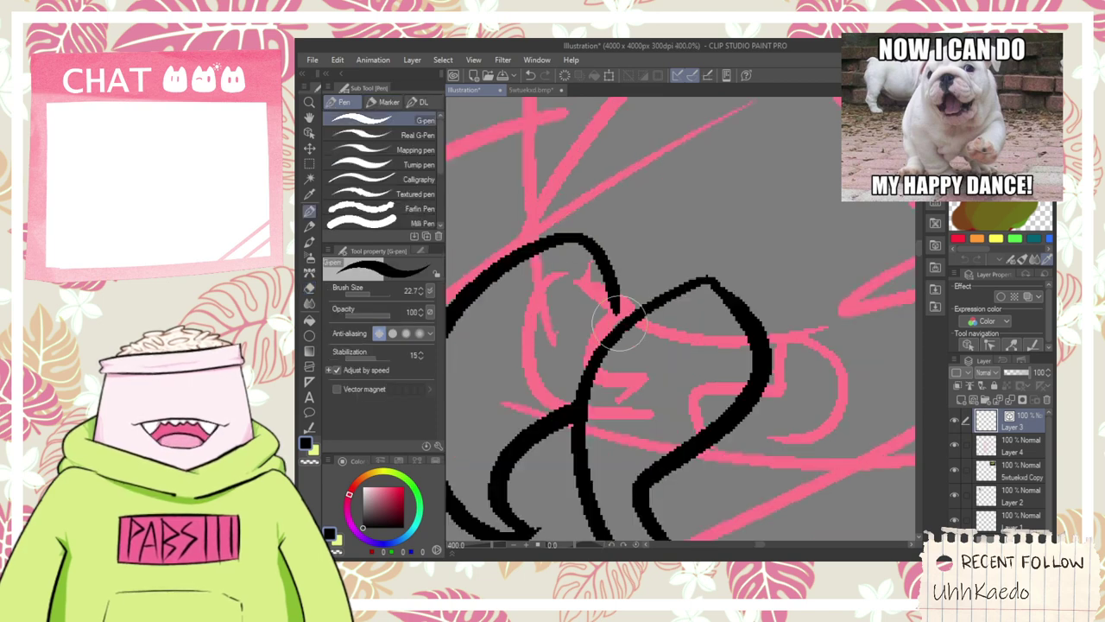
{"action": "scroll", "coordinate": [605, 294], "scroll_direction": "down", "scroll_amount": 6}
{"action": "key", "text": "h"}
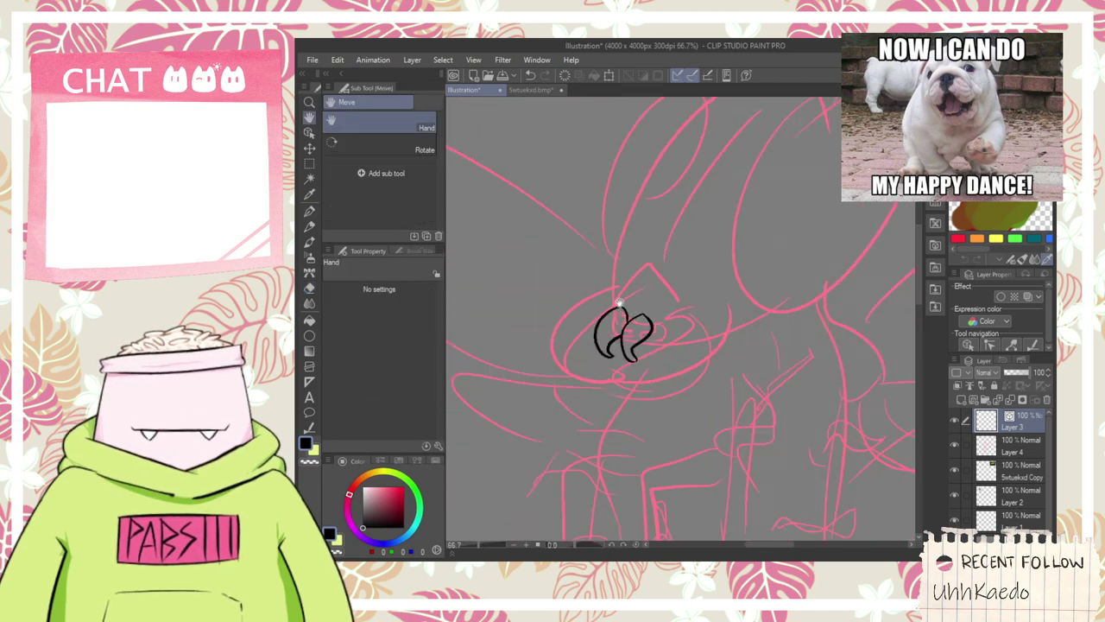
{"action": "scroll", "coordinate": [604, 302], "scroll_direction": "up", "scroll_amount": 2}
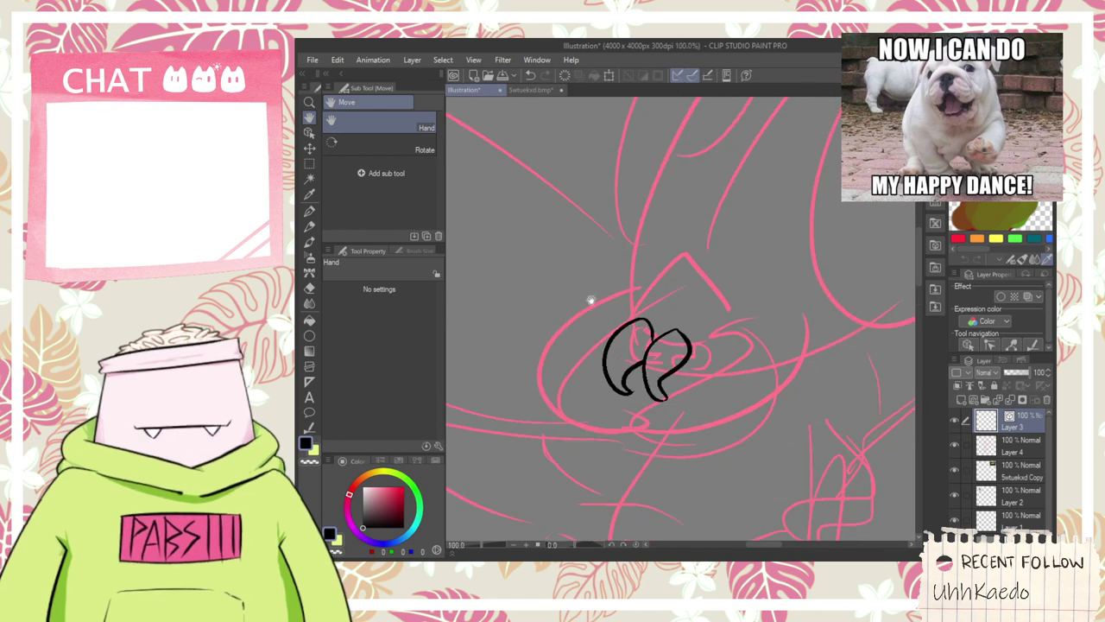
{"action": "key", "text": "p"}
{"action": "mouse_move", "coordinate": [622, 297]}
{"action": "left_mouse_down"}
{"action": "mouse_move", "coordinate": [608, 306]}
{"action": "mouse_move", "coordinate": [615, 380]}
{"action": "mouse_move", "coordinate": [594, 281]}
{"action": "left_mouse_up"}
{"action": "key", "text": "ctrl+z"}
{"action": "left_click_drag", "start_coordinate": [602, 387], "coordinate": [615, 281]}
{"action": "key", "text": "ctrl+z"}
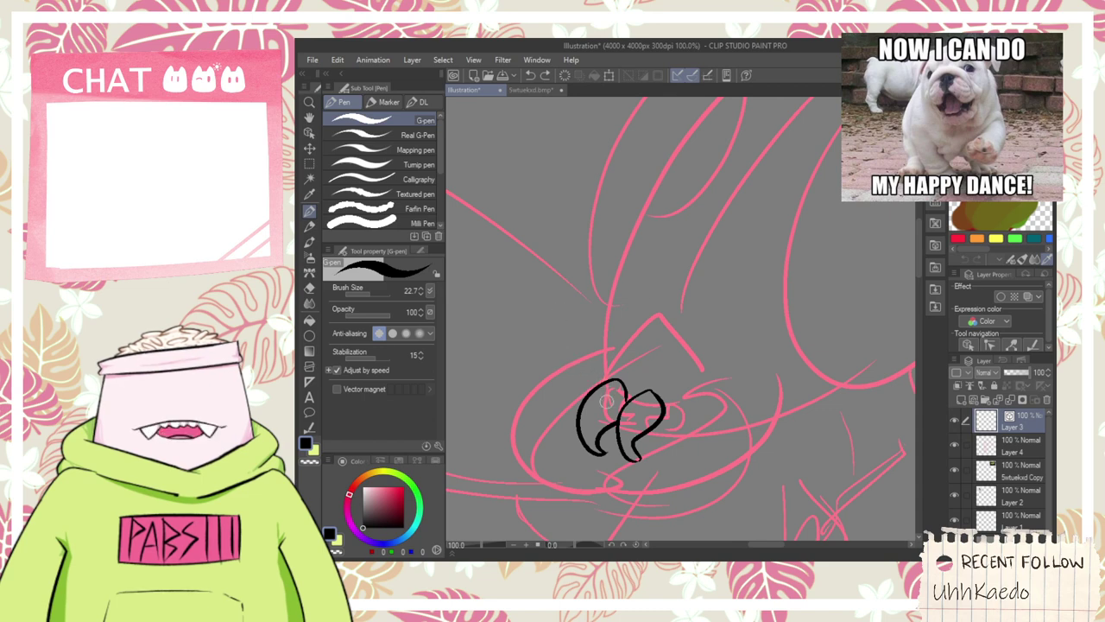
{"action": "left_click_drag", "start_coordinate": [606, 400], "coordinate": [639, 285]}
{"action": "key", "text": "e"}
{"action": "key", "text": "p"}
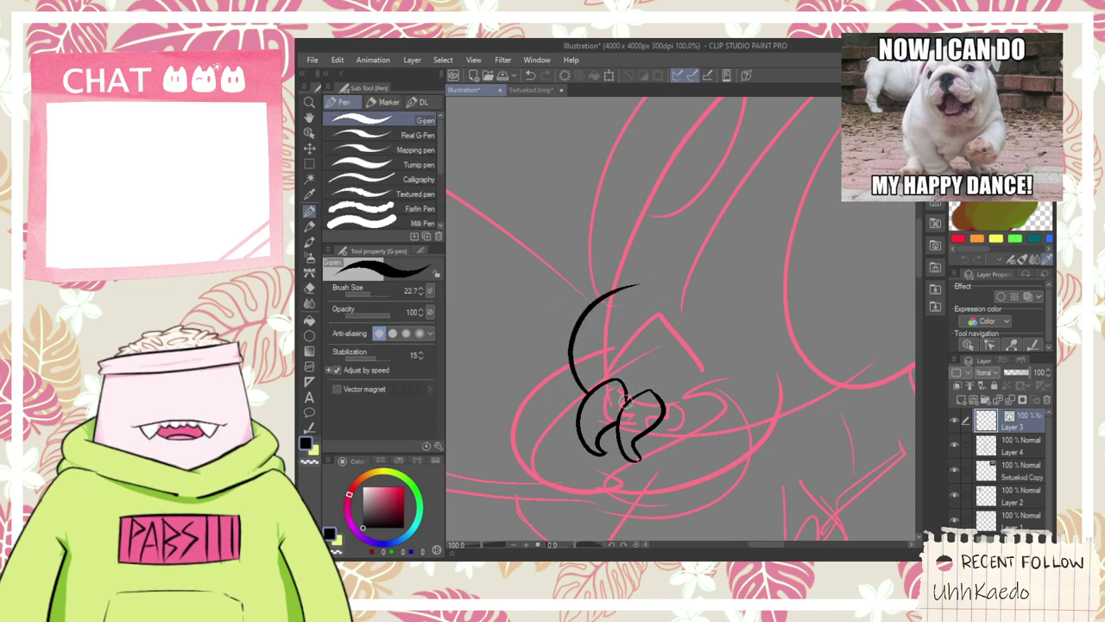
{"action": "left_click_drag", "start_coordinate": [590, 378], "coordinate": [603, 371]}
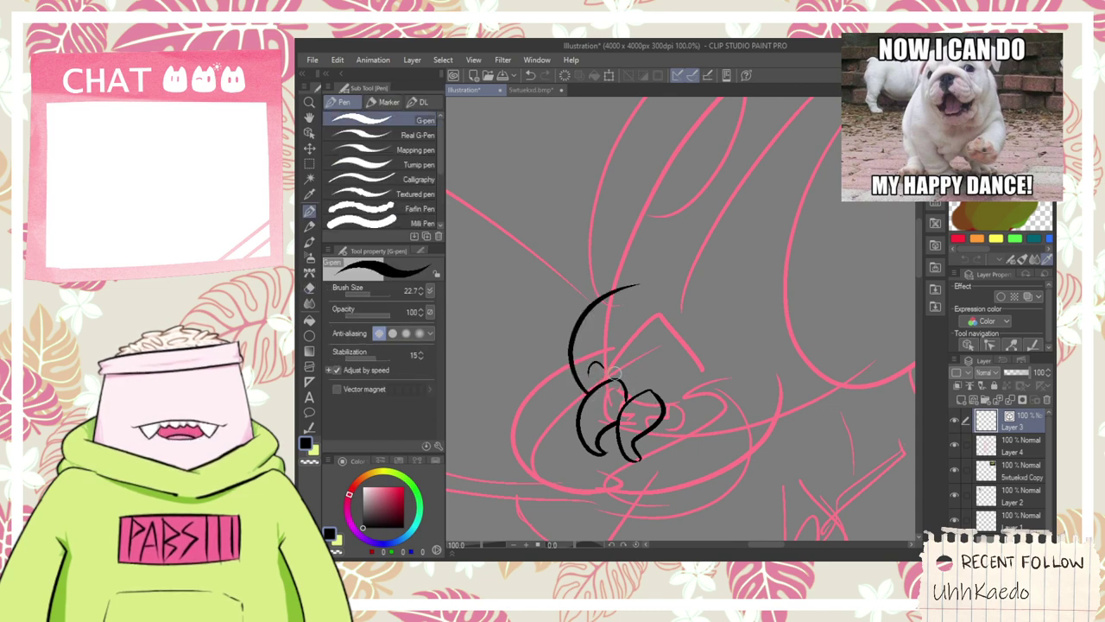
{"action": "key", "text": "ctrl+z"}
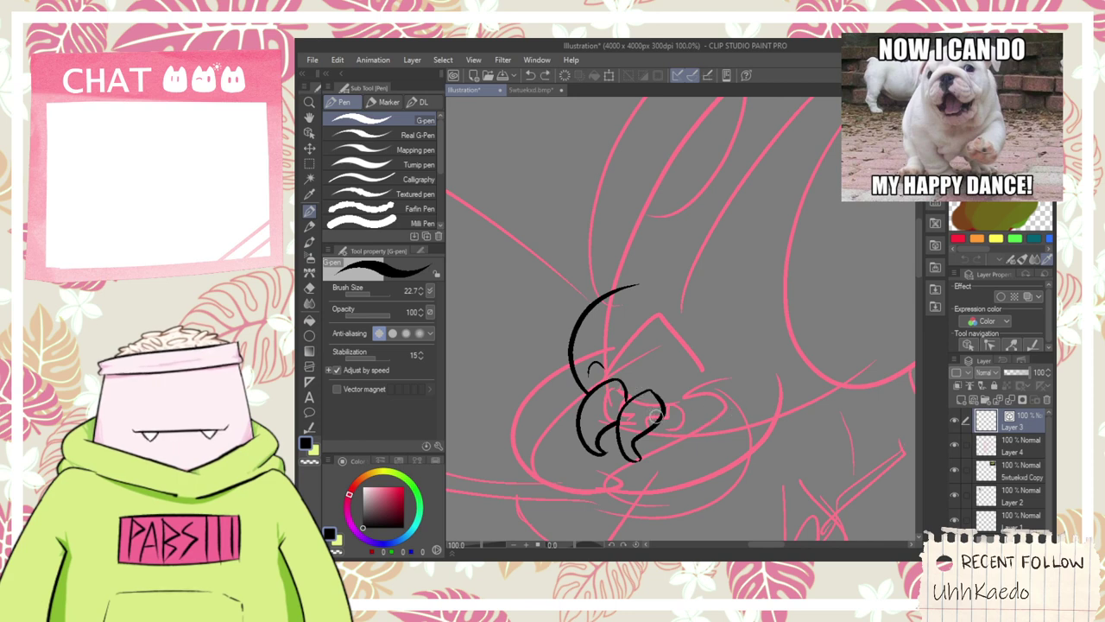
{"action": "key", "text": "ctrl+z"}
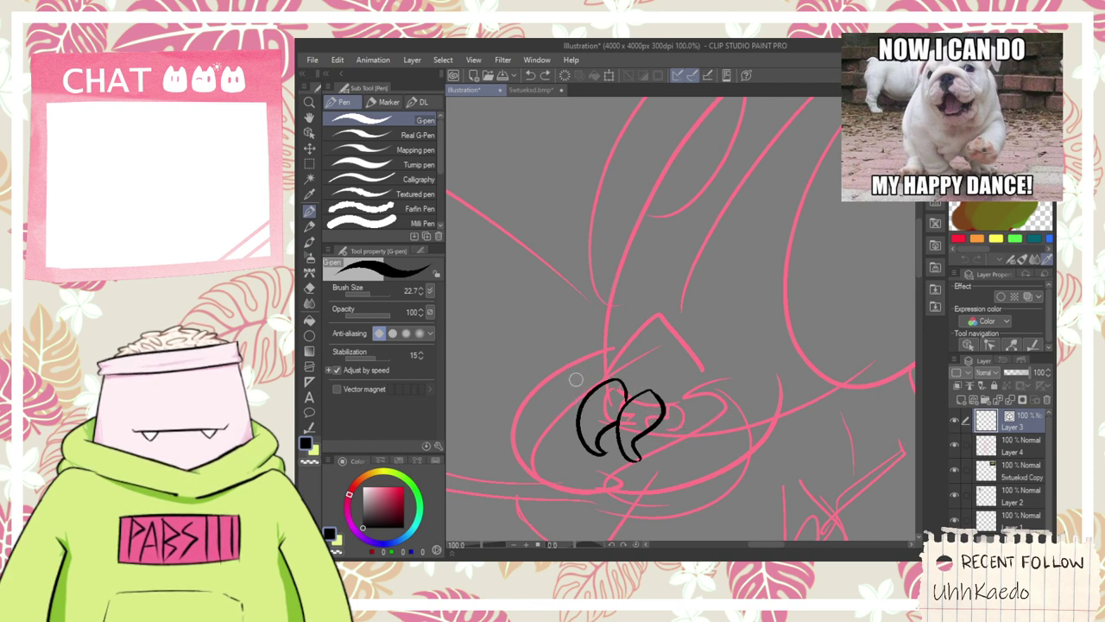
- Ink the outer curve of a rounded lobe on the left fang's outer side, plus a small arc on that fang's edge
{"action": "mouse_move", "coordinate": [590, 356]}
{"action": "left_mouse_down"}
{"action": "mouse_move", "coordinate": [526, 399]}
{"action": "mouse_move", "coordinate": [593, 432]}
{"action": "left_mouse_up"}
{"action": "key", "text": "ctrl+z"}
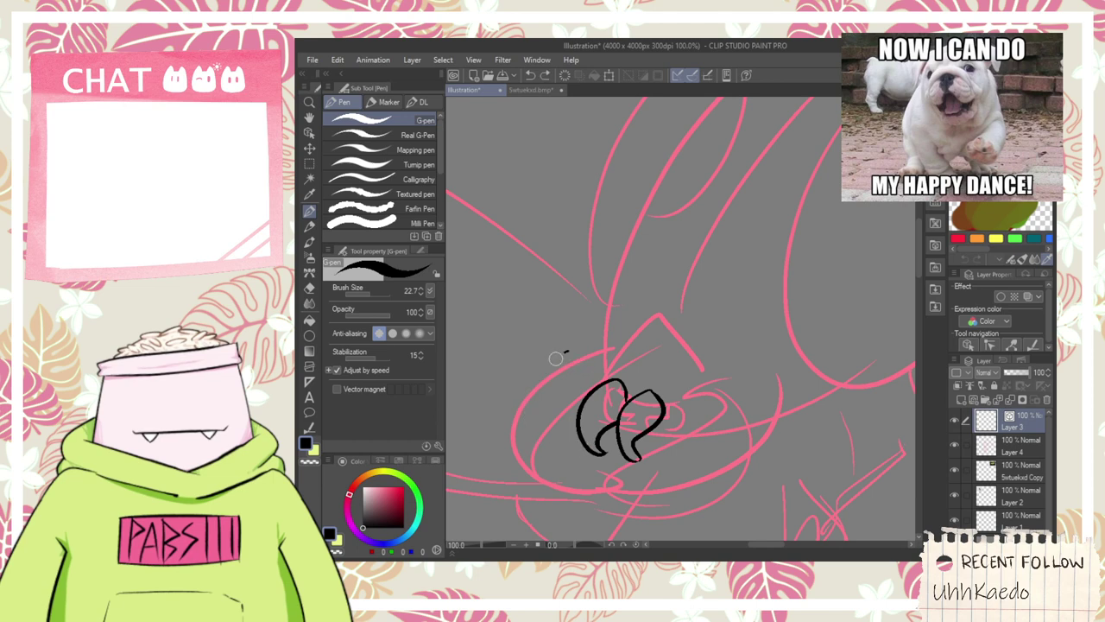
{"action": "mouse_move", "coordinate": [589, 356]}
{"action": "left_mouse_down"}
{"action": "mouse_move", "coordinate": [596, 447]}
{"action": "mouse_move", "coordinate": [529, 397]}
{"action": "mouse_move", "coordinate": [598, 450]}
{"action": "left_mouse_up"}
{"action": "key", "text": "ctrl+z"}
{"action": "scroll", "coordinate": [595, 449], "scroll_direction": "up", "scroll_amount": 2}
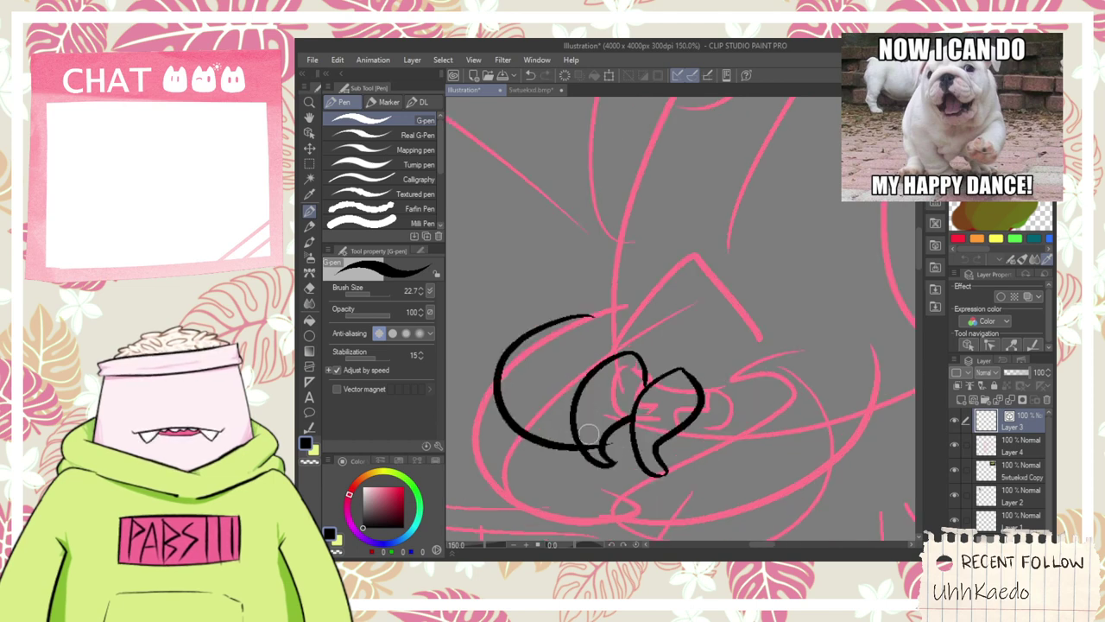
{"action": "key", "text": "e"}
{"action": "key", "text": "p"}
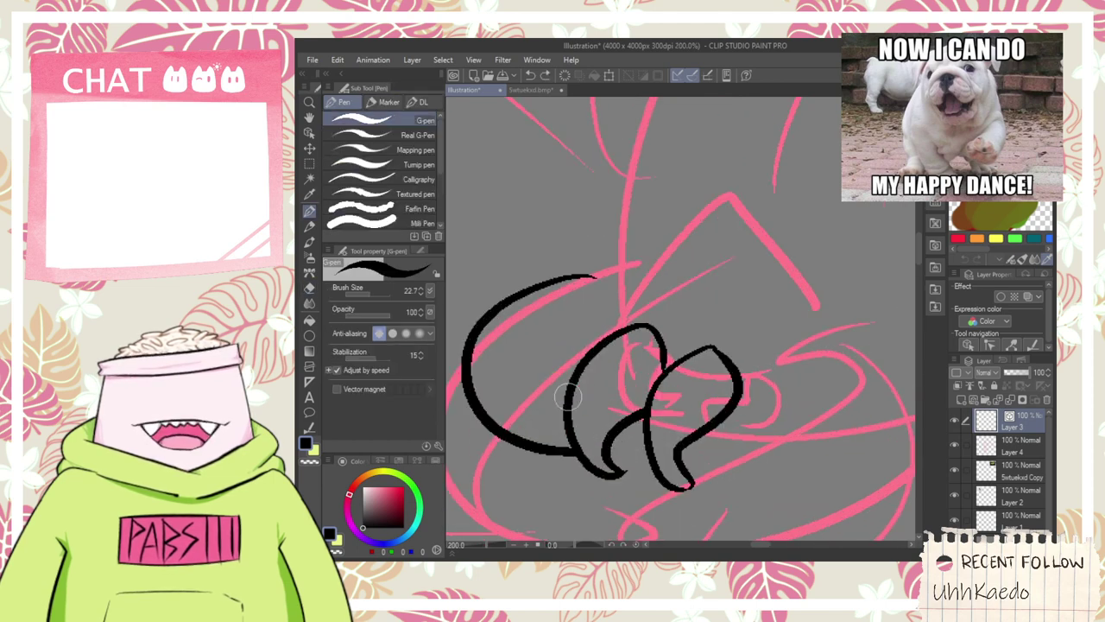
{"action": "left_click_drag", "start_coordinate": [566, 373], "coordinate": [563, 406]}
{"action": "key", "text": "e"}
{"action": "key", "text": "p"}
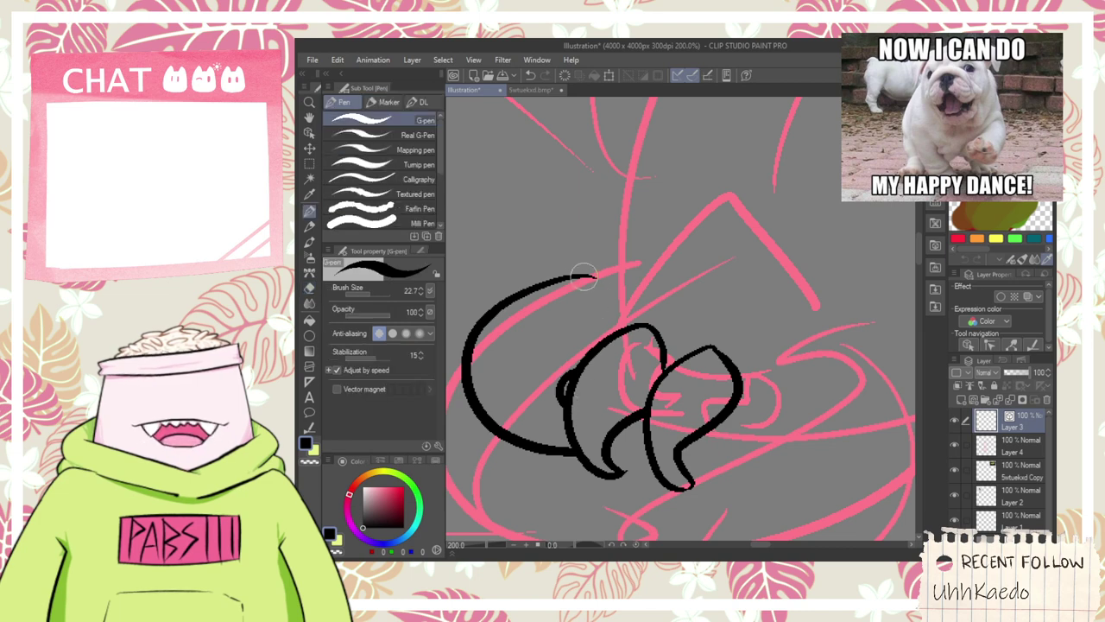
- Close the left lobe's upper edge with a black curve down to the fang, trimming the excess line
{"action": "left_click_drag", "start_coordinate": [589, 276], "coordinate": [625, 345]}
{"action": "key", "text": "ctrl+z"}
{"action": "left_click_drag", "start_coordinate": [589, 276], "coordinate": [617, 331]}
{"action": "key", "text": "ctrl+z"}
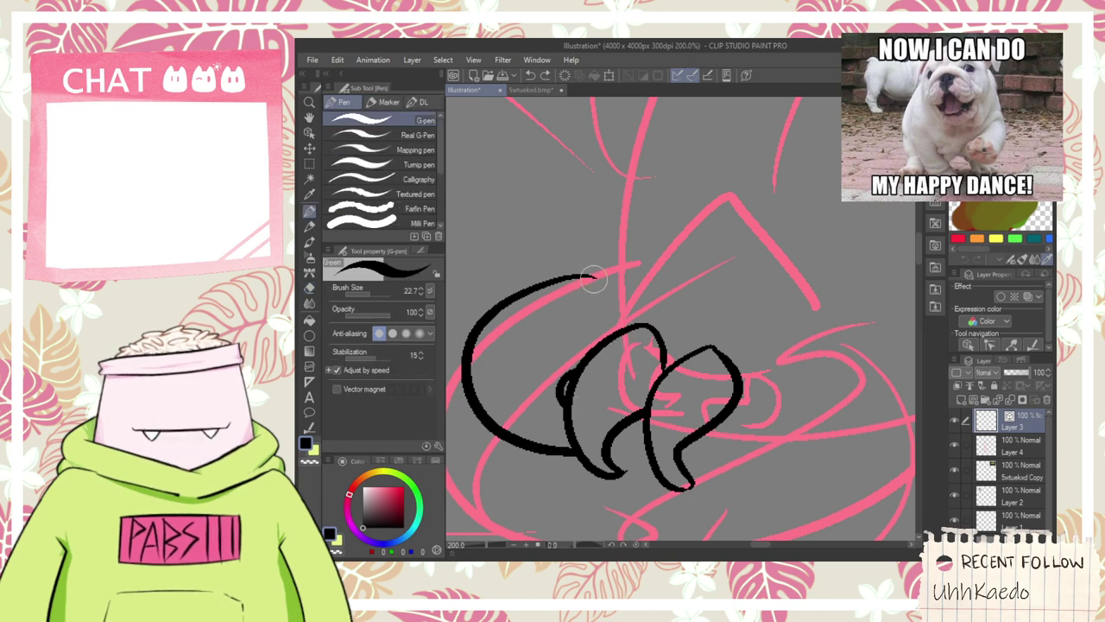
{"action": "mouse_move", "coordinate": [586, 276]}
{"action": "left_mouse_down"}
{"action": "mouse_move", "coordinate": [630, 304]}
{"action": "mouse_move", "coordinate": [637, 384]}
{"action": "left_mouse_up"}
{"action": "key", "text": "e"}
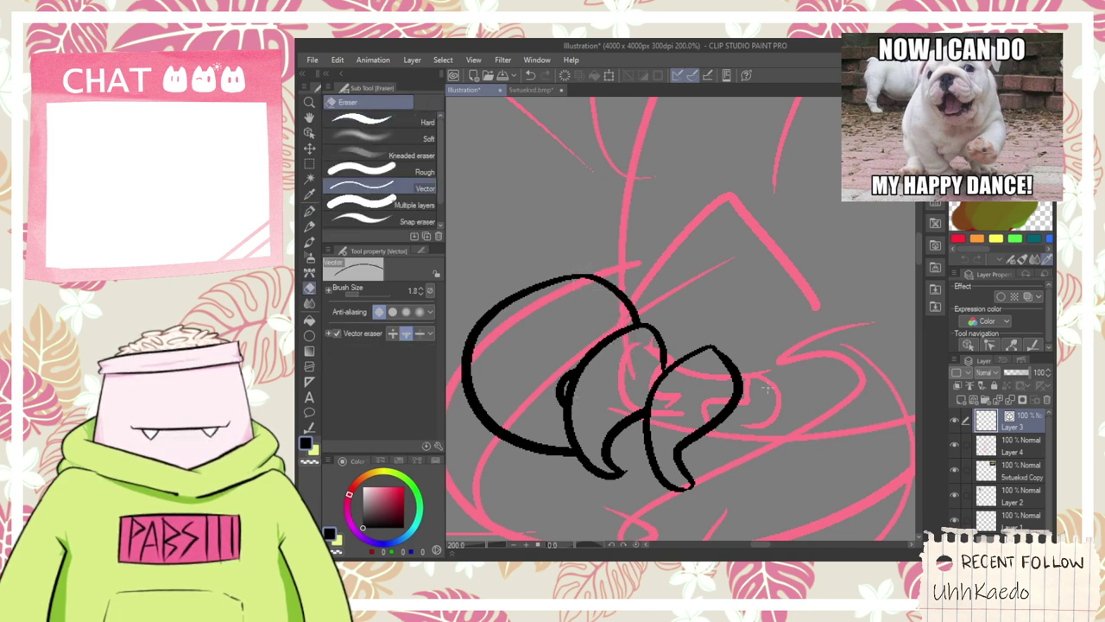
- Ink the large rounded outline of the right mouth lobe, starting at the second fang's right edge
{"action": "key", "text": "p"}
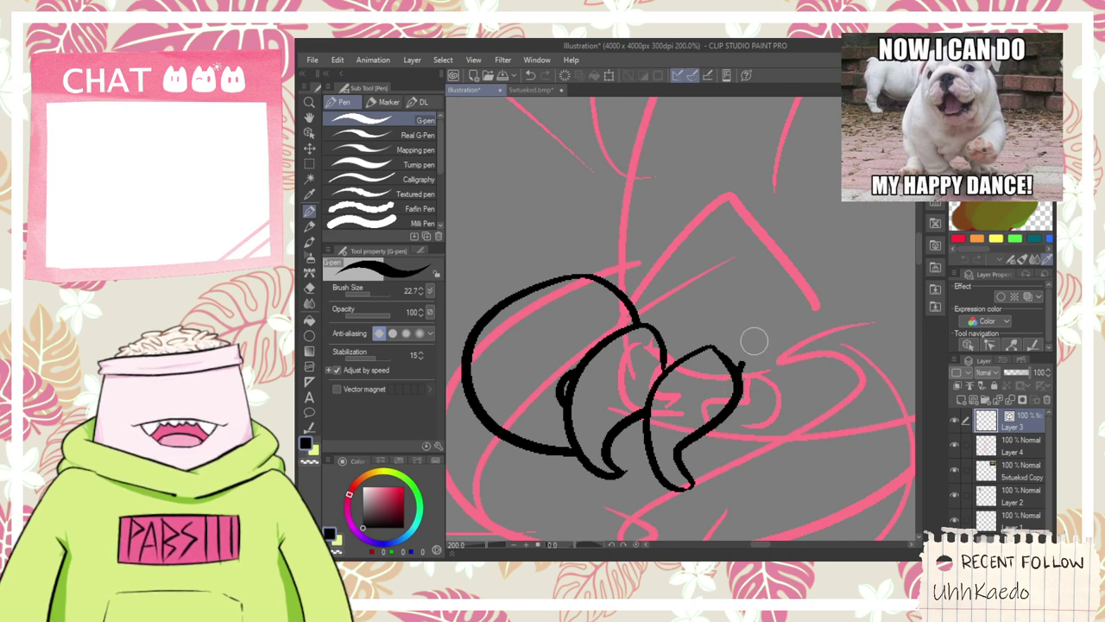
{"action": "left_click_drag", "start_coordinate": [753, 343], "coordinate": [897, 448]}
{"action": "key", "text": "ctrl+z"}
{"action": "left_click_drag", "start_coordinate": [738, 373], "coordinate": [769, 492]}
{"action": "key", "text": "ctrl+z"}
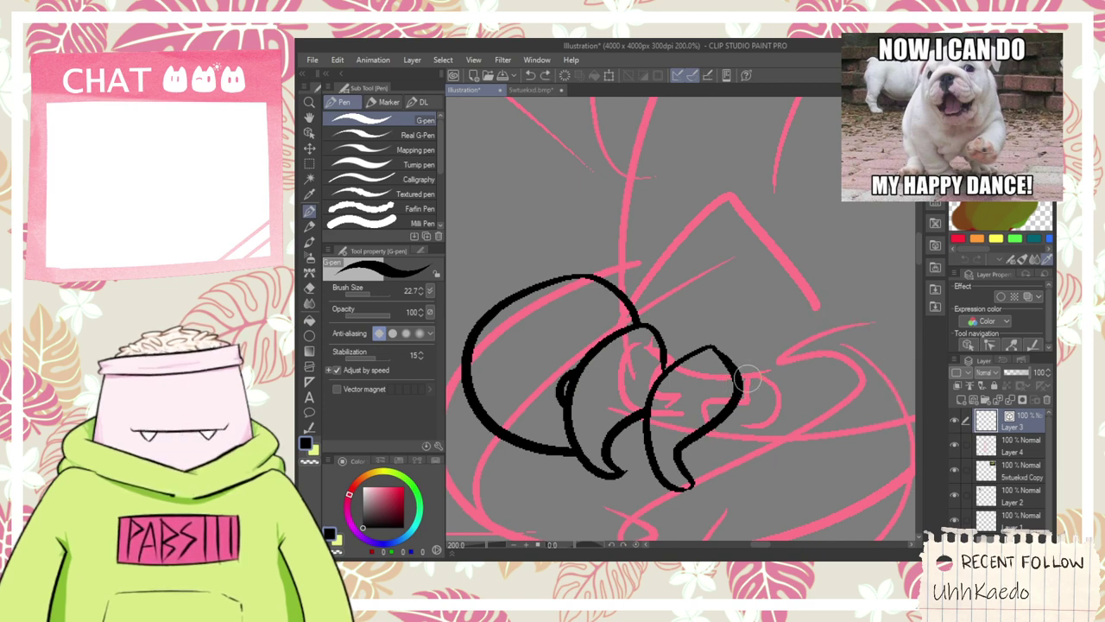
{"action": "mouse_move", "coordinate": [748, 378]}
{"action": "left_mouse_down"}
{"action": "mouse_move", "coordinate": [907, 411]}
{"action": "mouse_move", "coordinate": [766, 491]}
{"action": "left_mouse_up"}
{"action": "key", "text": "ctrl+z"}
{"action": "left_click_drag", "start_coordinate": [748, 393], "coordinate": [914, 371]}
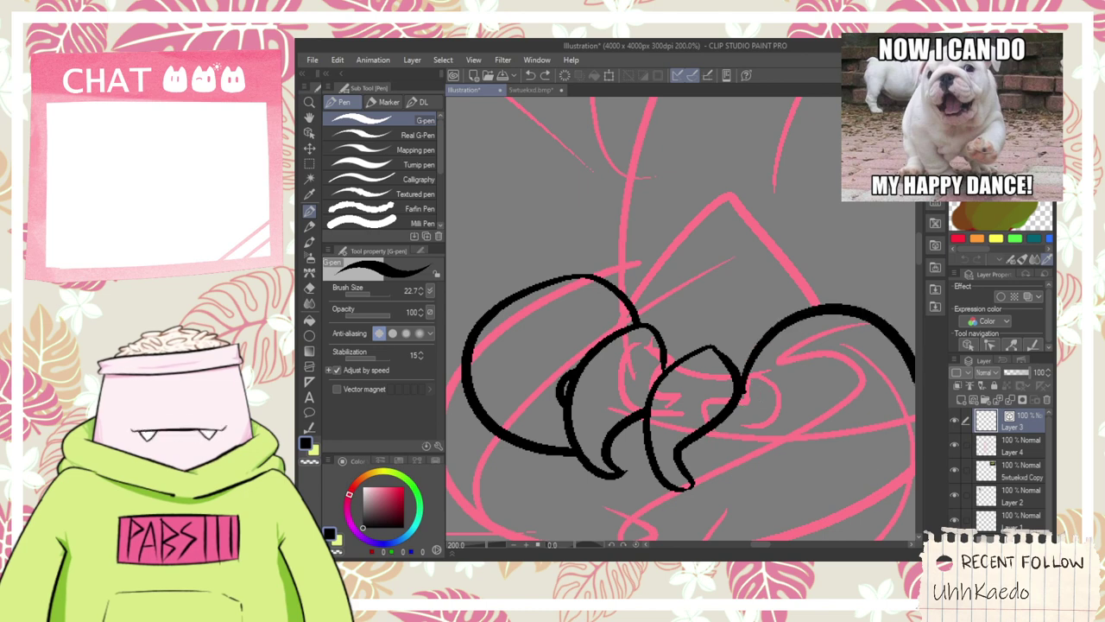
{"action": "left_click_drag", "start_coordinate": [911, 414], "coordinate": [790, 517]}
- Ink the right lobe's inner curved fold, join it to the outline with a lower edge, and clean up the overlapping lines
{"action": "mouse_move", "coordinate": [813, 392]}
{"action": "left_mouse_down"}
{"action": "mouse_move", "coordinate": [718, 469]}
{"action": "mouse_move", "coordinate": [862, 398]}
{"action": "left_mouse_up"}
{"action": "key", "text": "ctrl+z"}
{"action": "left_click_drag", "start_coordinate": [710, 472], "coordinate": [788, 483]}
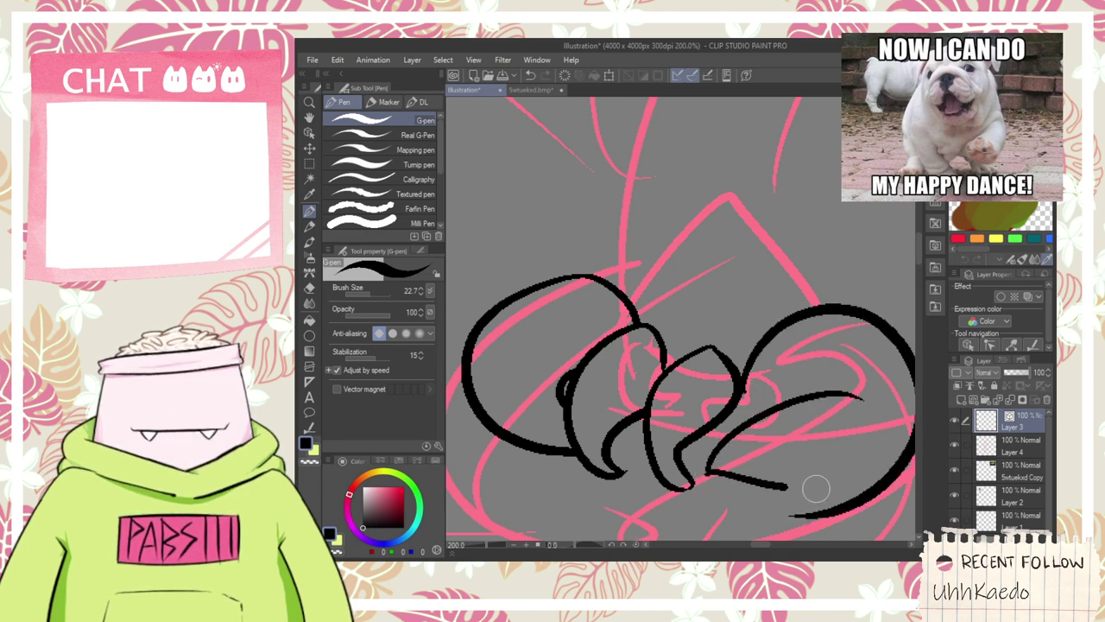
{"action": "key", "text": "ctrl+z"}
{"action": "left_click_drag", "start_coordinate": [710, 471], "coordinate": [909, 444]}
{"action": "key", "text": "ctrl+z"}
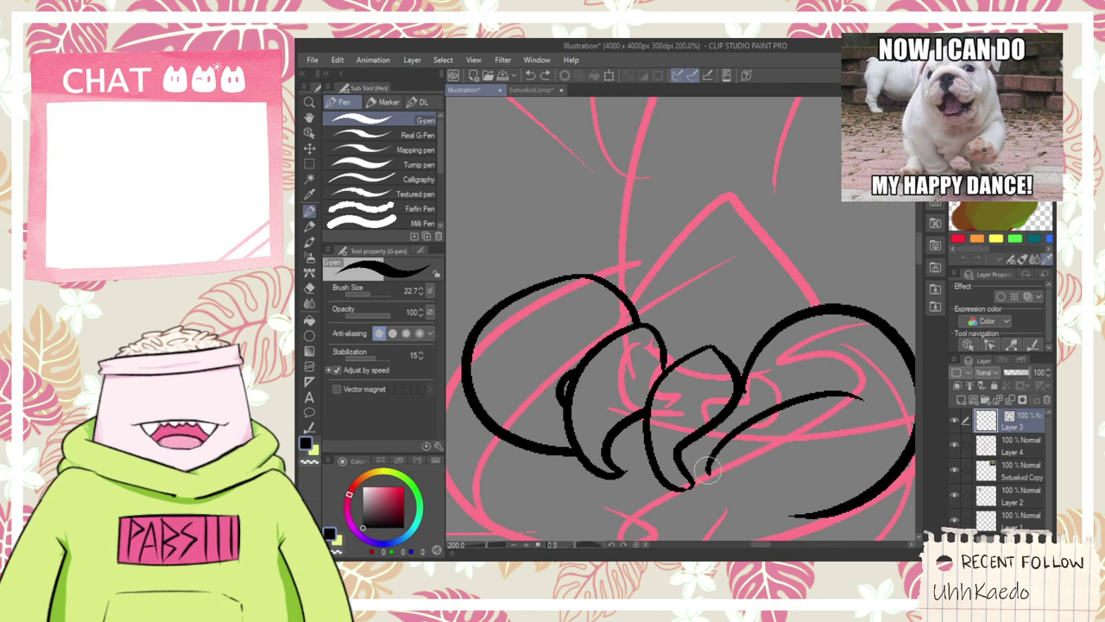
{"action": "left_click_drag", "start_coordinate": [707, 469], "coordinate": [889, 465]}
{"action": "key", "text": "ctrl+z"}
{"action": "mouse_move", "coordinate": [700, 477]}
{"action": "left_mouse_down"}
{"action": "mouse_move", "coordinate": [785, 508]}
{"action": "mouse_move", "coordinate": [879, 419]}
{"action": "mouse_move", "coordinate": [890, 488]}
{"action": "mouse_move", "coordinate": [815, 484]}
{"action": "left_mouse_up"}
{"action": "key", "text": "e"}
{"action": "key", "text": "ctrl+z"}
{"action": "key", "text": "space"}
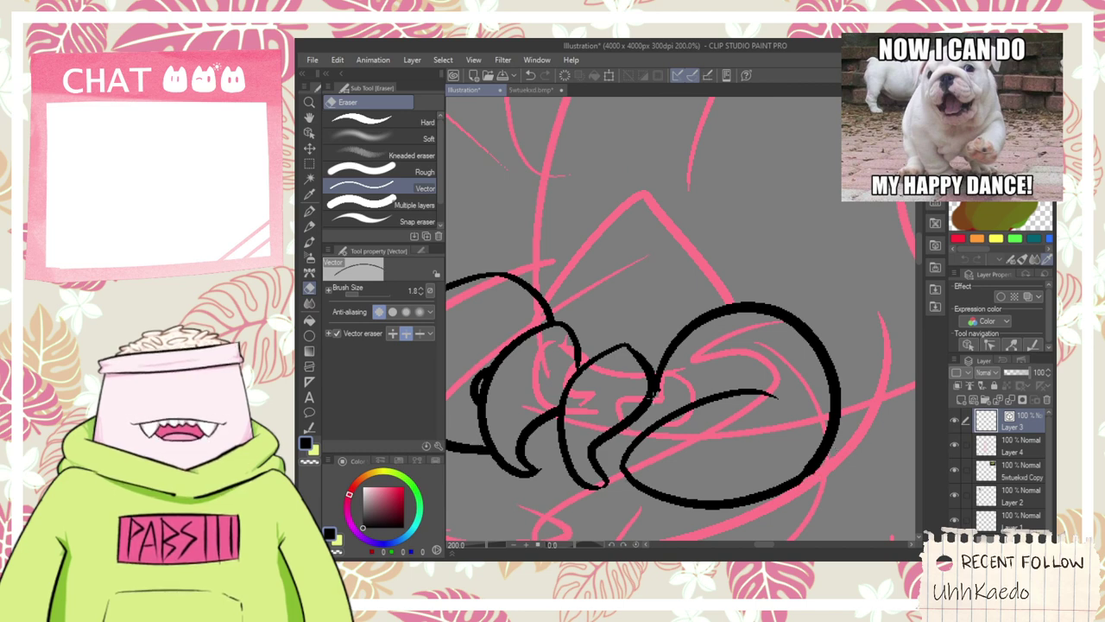
{"action": "scroll", "coordinate": [656, 397], "scroll_direction": "up", "scroll_amount": 2}
{"action": "key", "text": "p"}
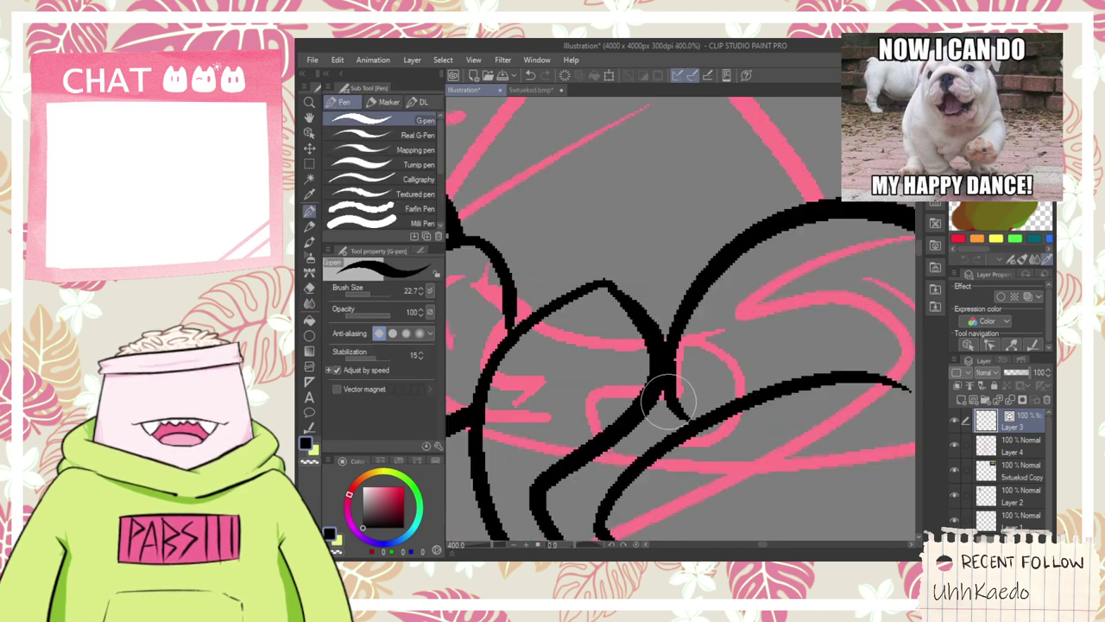
- Examine the inked mouthparts against the pink head sketch
{"action": "scroll", "coordinate": [673, 406], "scroll_direction": "down", "scroll_amount": 5}
{"action": "key", "text": "h"}
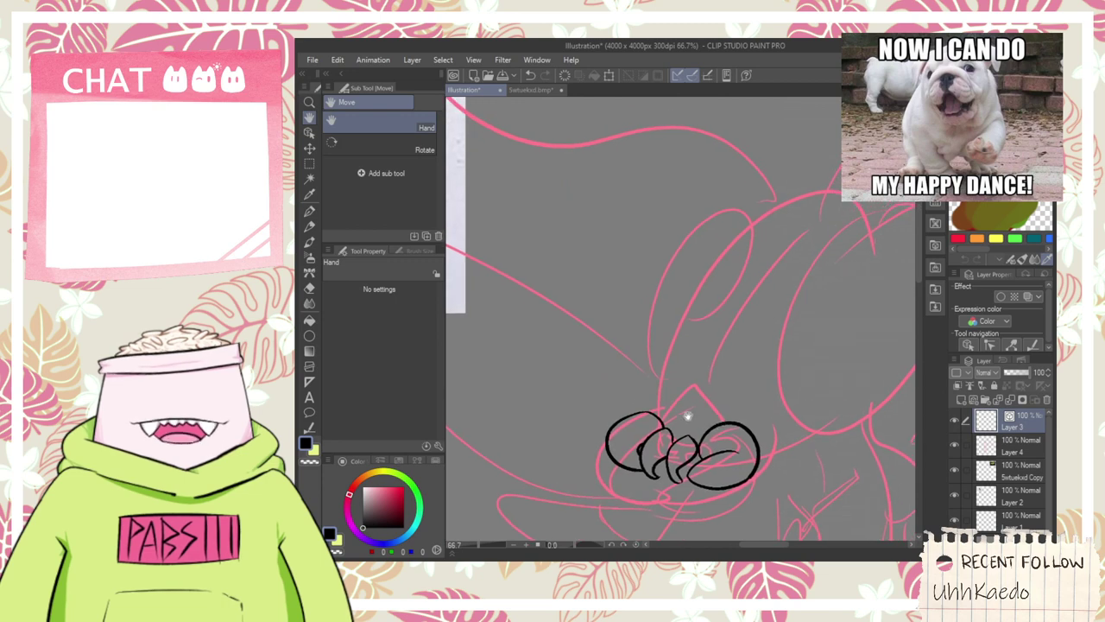
{"action": "scroll", "coordinate": [682, 413], "scroll_direction": "up", "scroll_amount": 2}
{"action": "left_click_drag", "start_coordinate": [688, 453], "coordinate": [686, 420]}
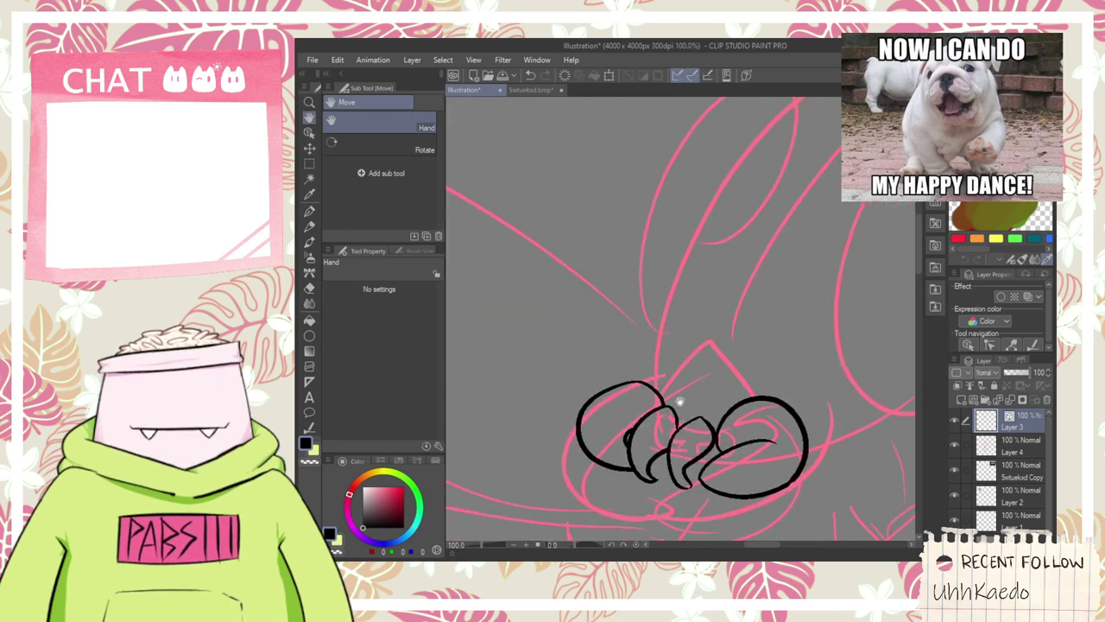
{"action": "left_click_drag", "start_coordinate": [706, 359], "coordinate": [695, 394]}
{"action": "key", "text": "p"}
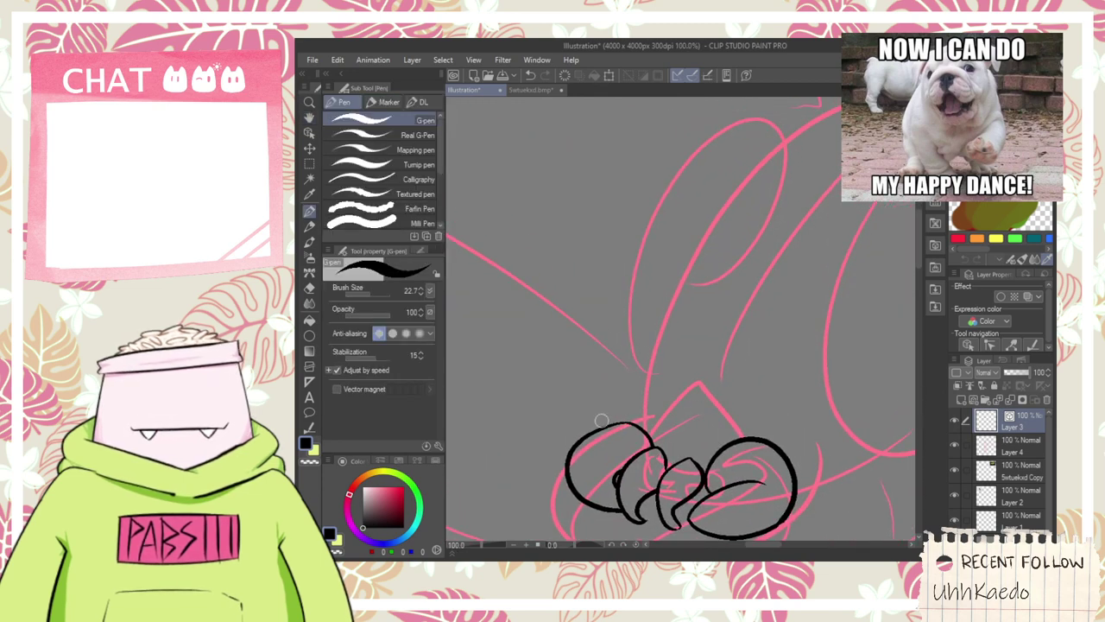
{"action": "scroll", "coordinate": [622, 425], "scroll_direction": "down", "scroll_amount": 3}
{"action": "key", "text": "space"}
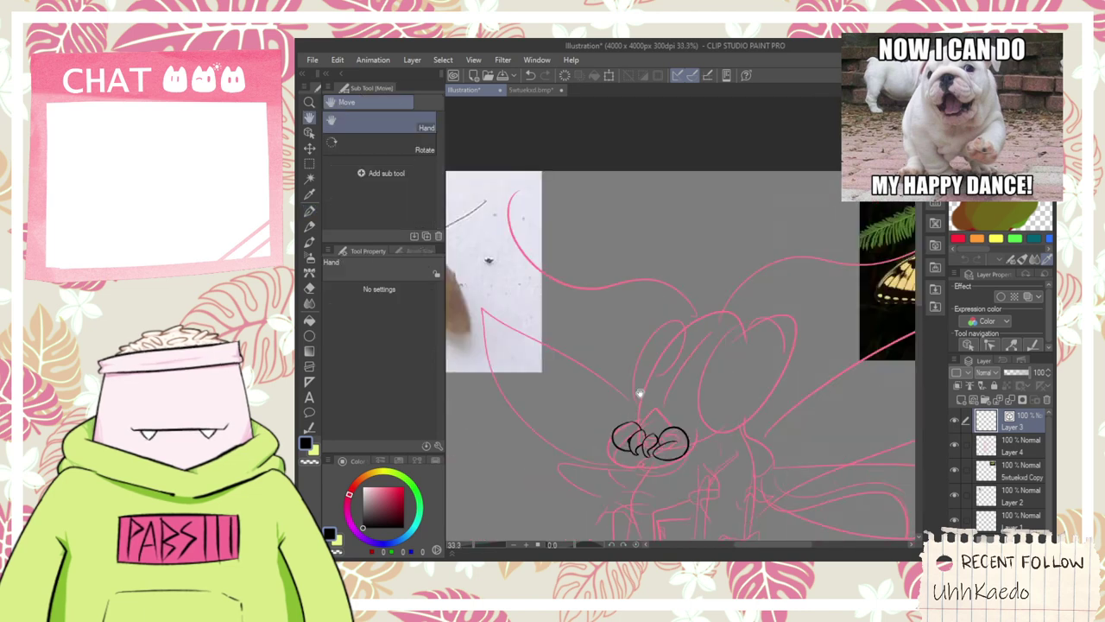
{"action": "left_click_drag", "start_coordinate": [654, 371], "coordinate": [784, 350]}
{"action": "scroll", "coordinate": [654, 407], "scroll_direction": "up", "scroll_amount": 4}
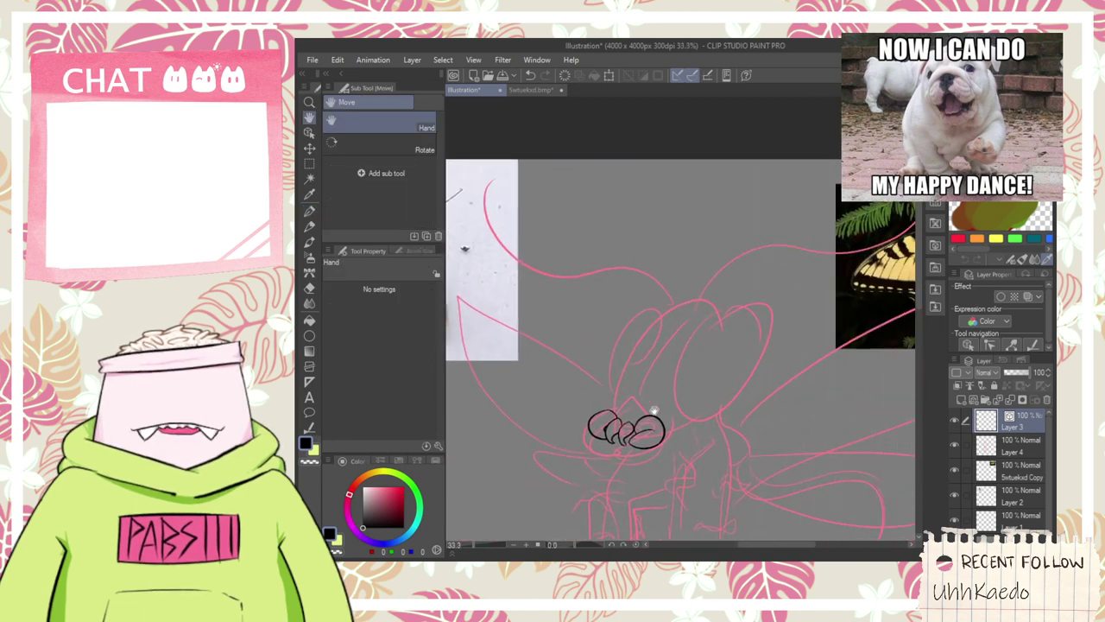
{"action": "key", "text": "p"}
{"action": "mouse_move", "coordinate": [568, 410]}
{"action": "left_mouse_down"}
{"action": "mouse_move", "coordinate": [537, 322]}
{"action": "mouse_move", "coordinate": [646, 306]}
{"action": "left_mouse_up"}
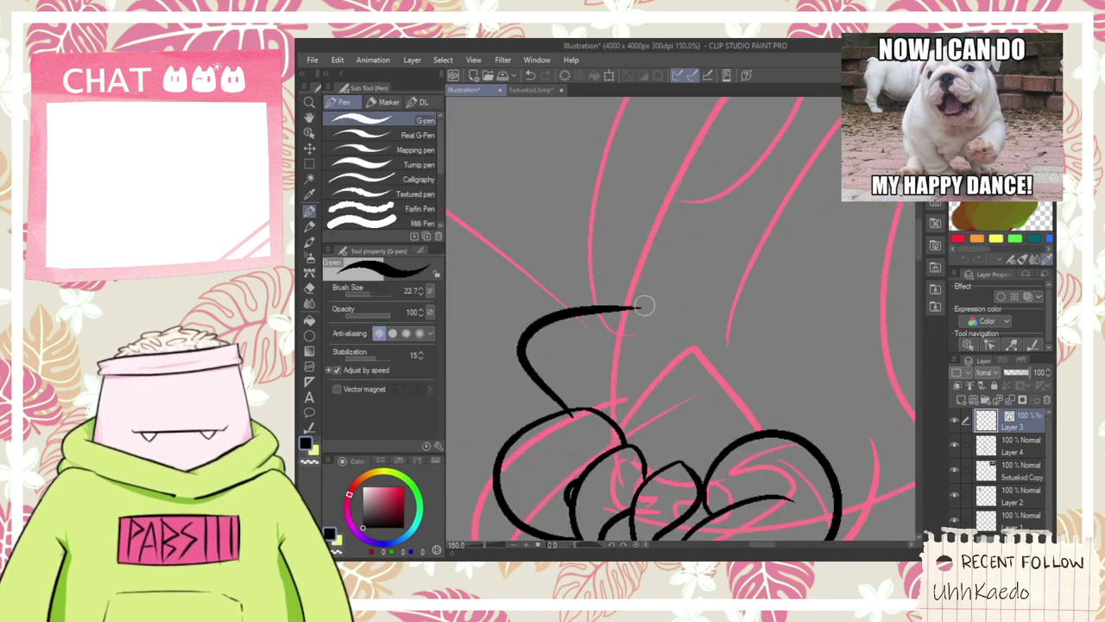
{"action": "key", "text": "ctrl+z"}
{"action": "mouse_move", "coordinate": [573, 413]}
{"action": "left_mouse_down"}
{"action": "mouse_move", "coordinate": [536, 354]}
{"action": "mouse_move", "coordinate": [656, 313]}
{"action": "left_mouse_up"}
{"action": "key", "text": "ctrl+z"}
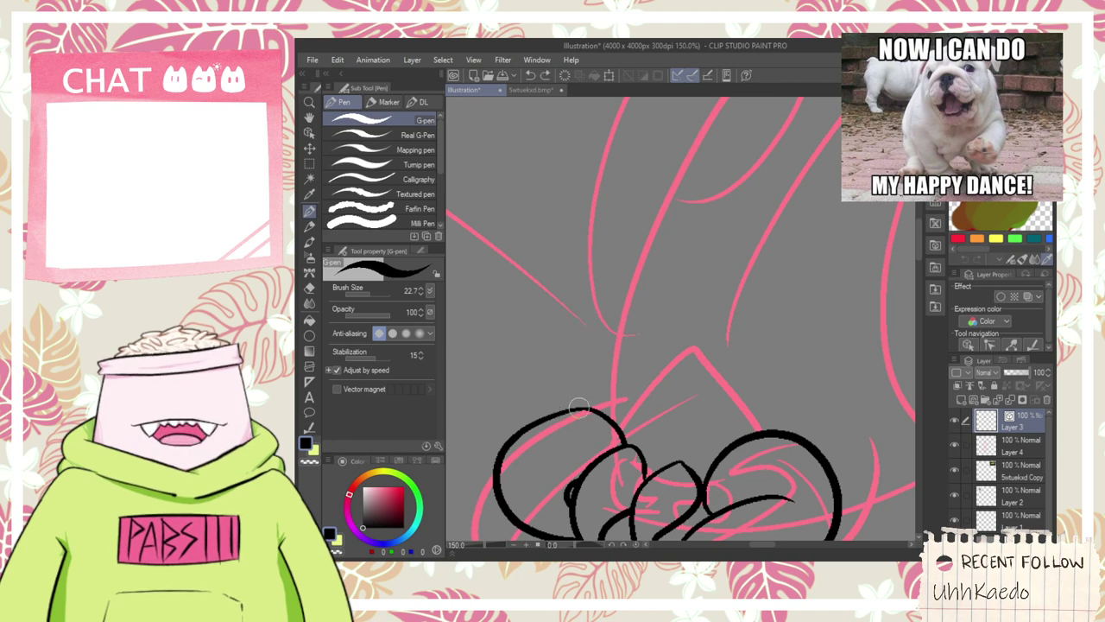
{"action": "left_click_drag", "start_coordinate": [576, 413], "coordinate": [625, 318]}
{"action": "key", "text": "ctrl+z"}
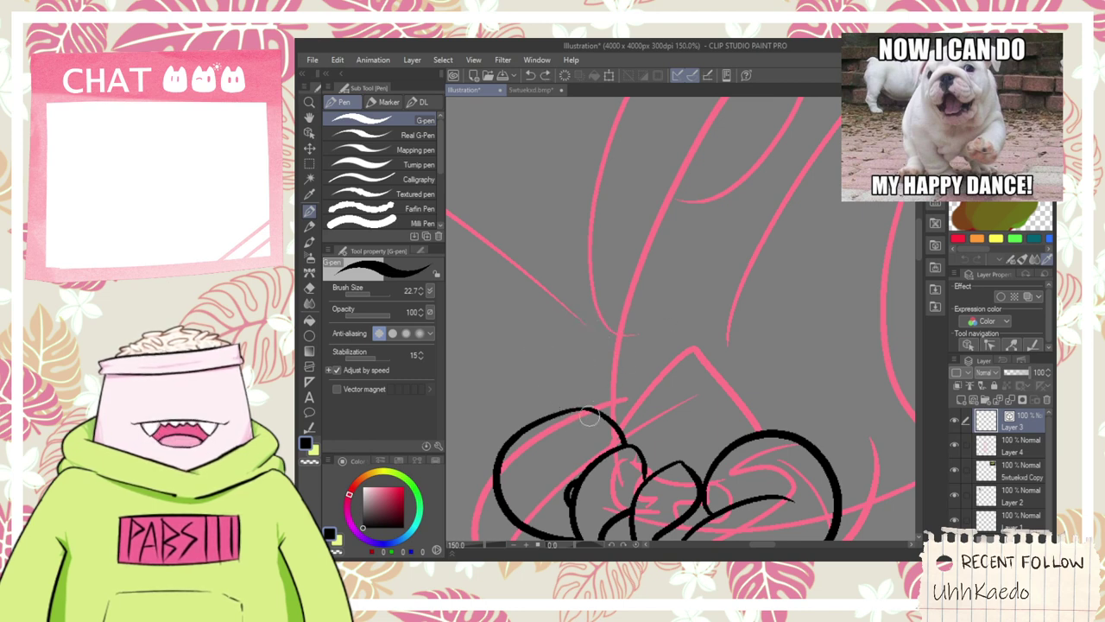
- Select the inked fang strokes between the two mouth lobes and delete them
{"action": "scroll", "coordinate": [584, 399], "scroll_direction": "down", "scroll_amount": 3}
{"action": "key", "text": "e"}
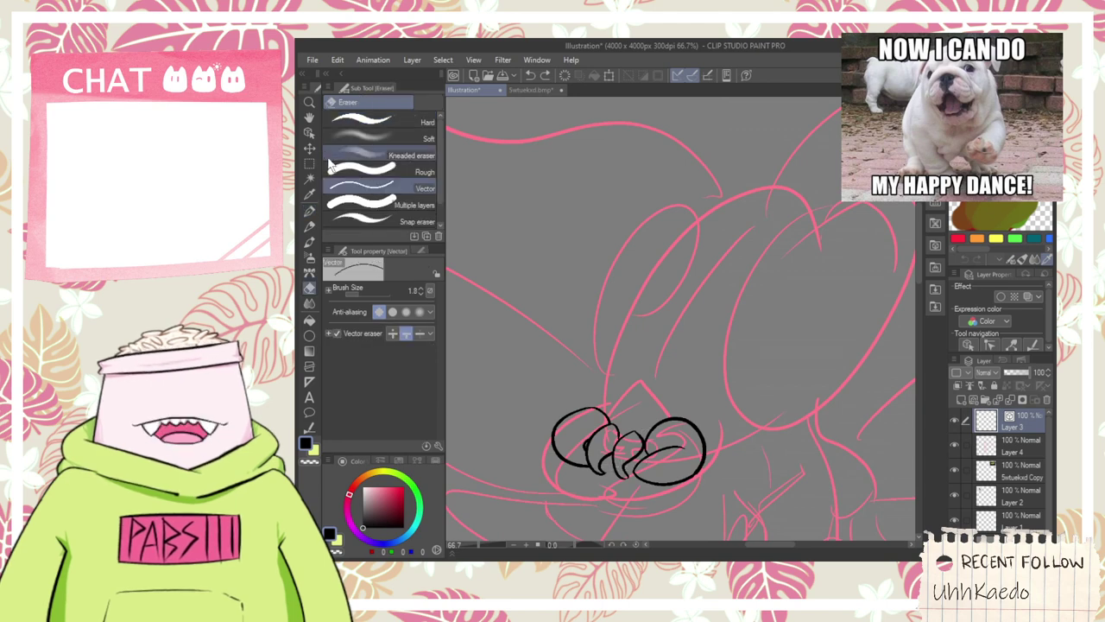
{"action": "key", "text": "o"}
{"action": "mouse_move", "coordinate": [631, 392]}
{"action": "left_mouse_down"}
{"action": "mouse_move", "coordinate": [606, 485]}
{"action": "mouse_move", "coordinate": [608, 452]}
{"action": "left_mouse_up"}
{"action": "left_click", "coordinate": [616, 519]}
{"action": "left_click", "coordinate": [619, 525]}
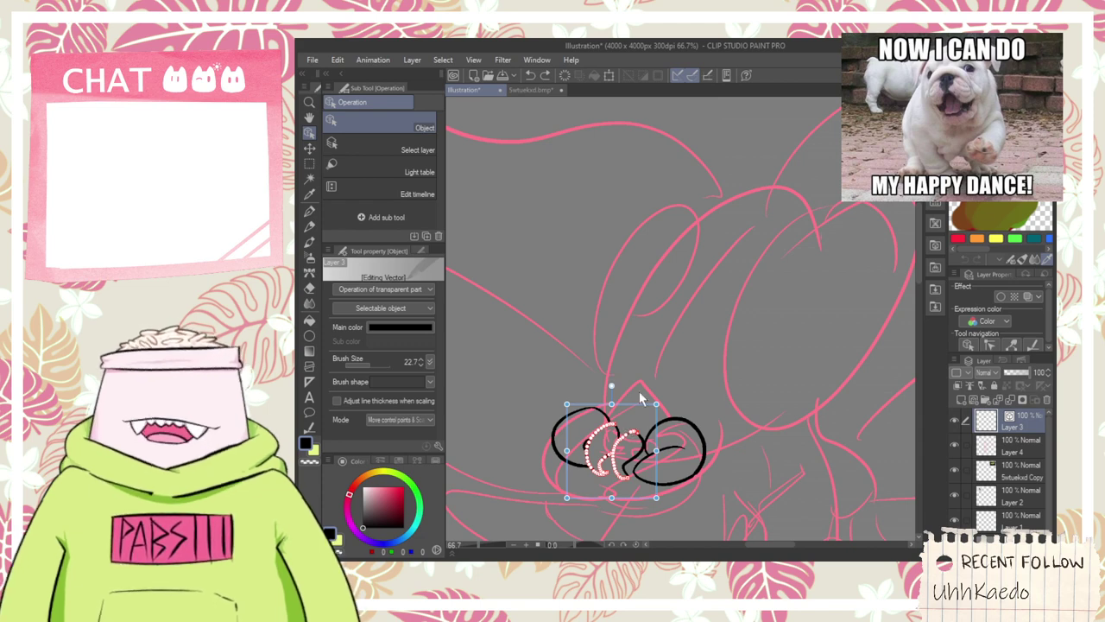
{"action": "key", "text": "Delete"}
- Delete the leftover curve beside the left lobe's upper end and the remaining S-shaped fang edge next to the right lobe
{"action": "scroll", "coordinate": [611, 452], "scroll_direction": "up", "scroll_amount": 2}
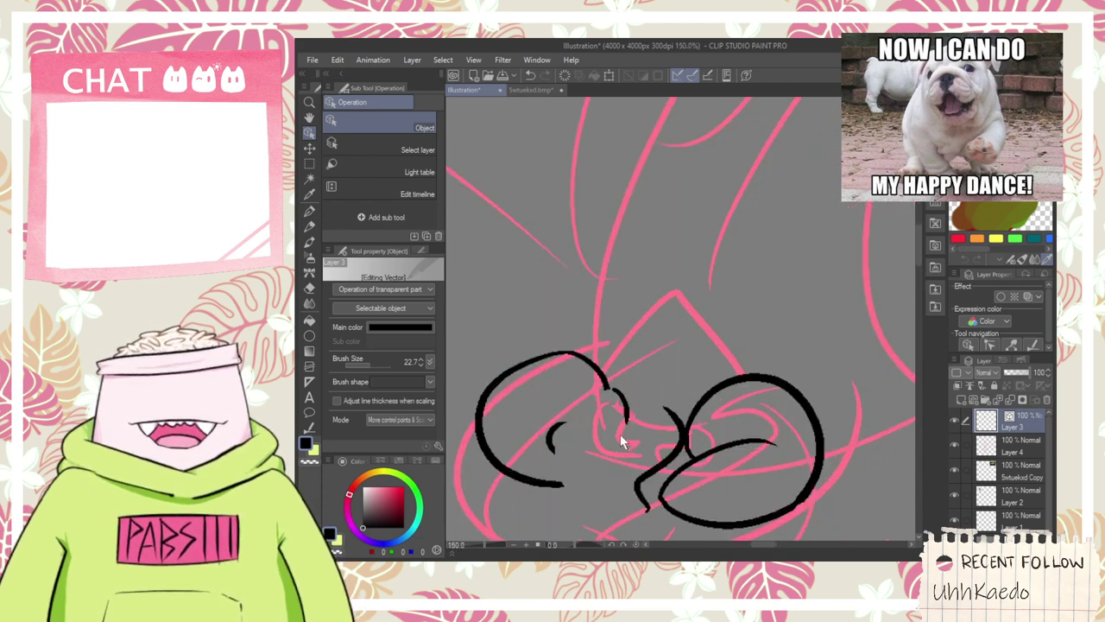
{"action": "scroll", "coordinate": [621, 442], "scroll_direction": "up", "scroll_amount": 1}
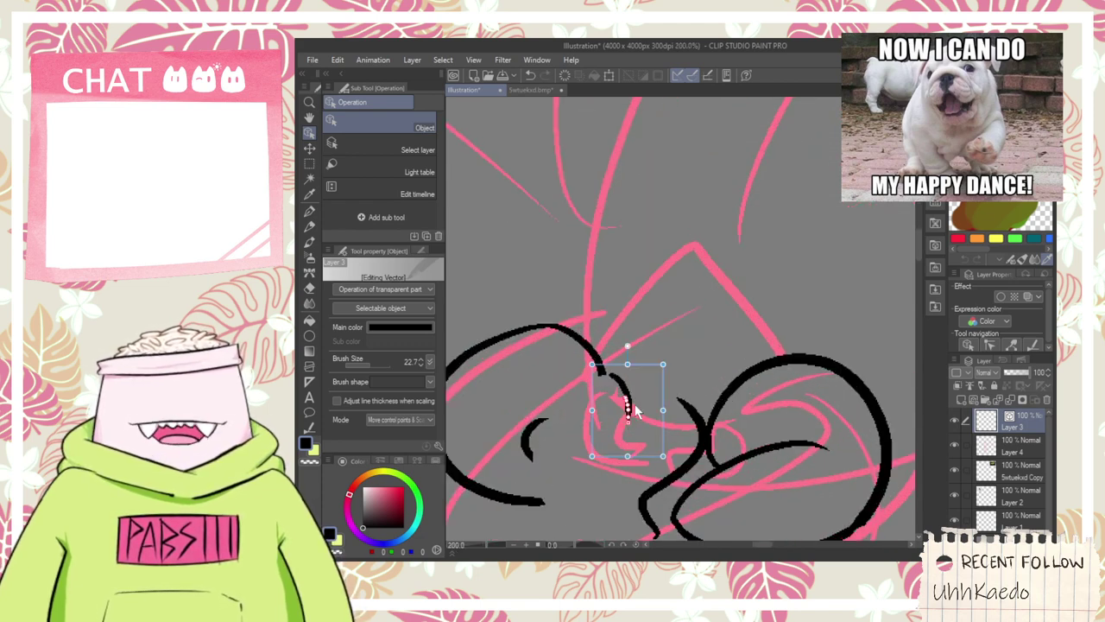
{"action": "left_click", "coordinate": [603, 462]}
{"action": "key", "text": "Delete"}
{"action": "left_click", "coordinate": [689, 415]}
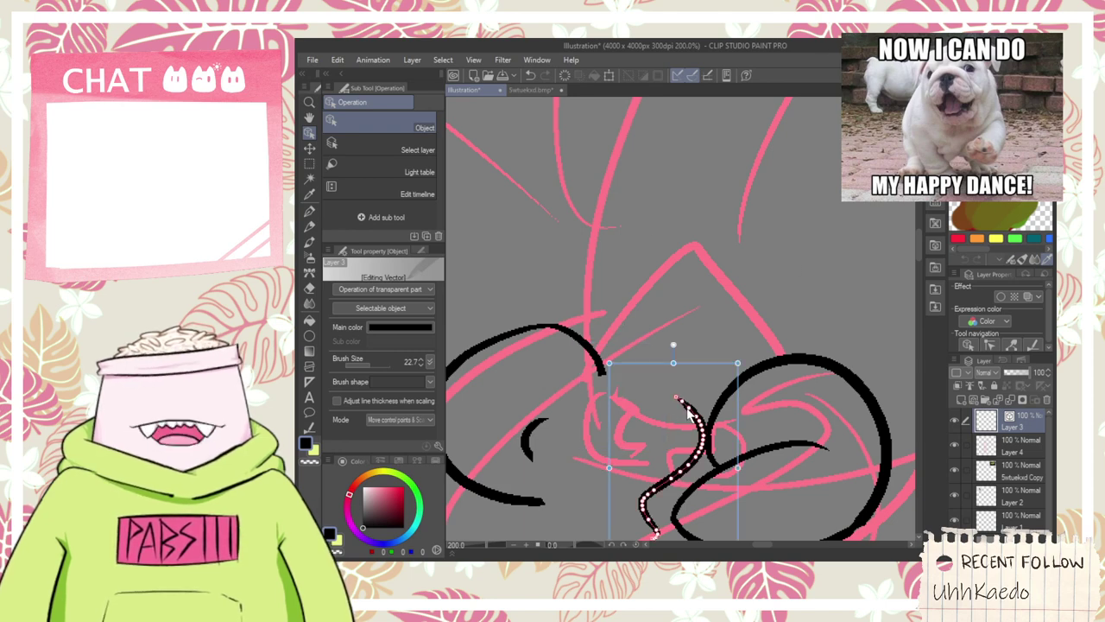
{"action": "key", "text": "Delete"}
- Join the left lobe's short inner curve to the open end of its lower outline with an S-shaped black stroke, redrawing it until it fits
{"action": "key", "text": "p"}
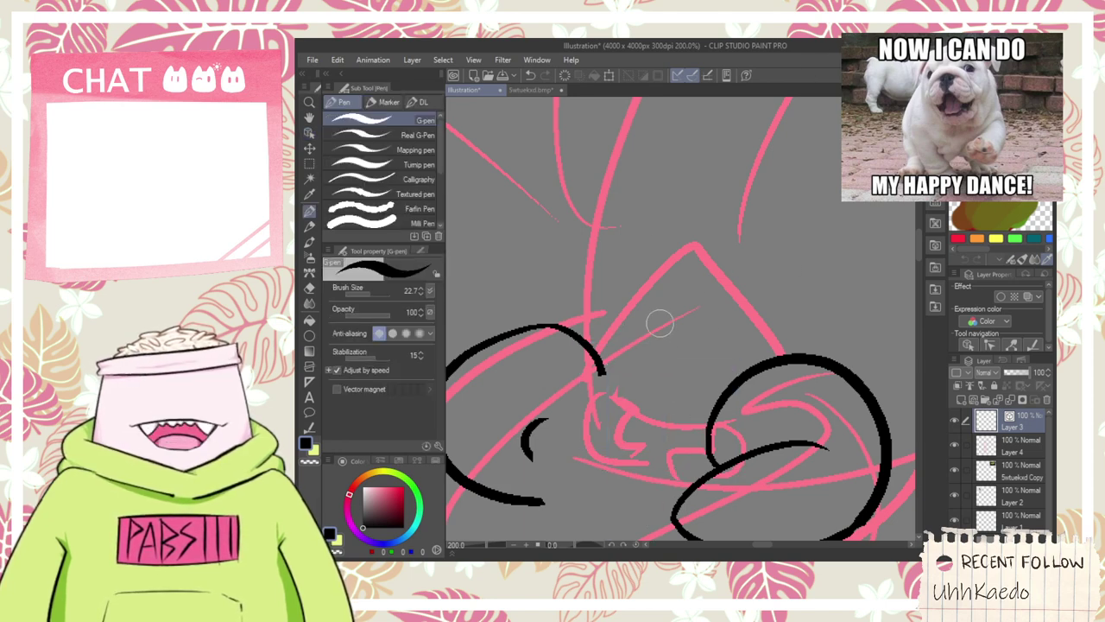
{"action": "left_click_drag", "start_coordinate": [632, 370], "coordinate": [736, 218]}
{"action": "scroll", "coordinate": [625, 354], "scroll_direction": "up", "scroll_amount": 4}
{"action": "key", "text": "p"}
{"action": "left_click_drag", "start_coordinate": [528, 285], "coordinate": [682, 321]}
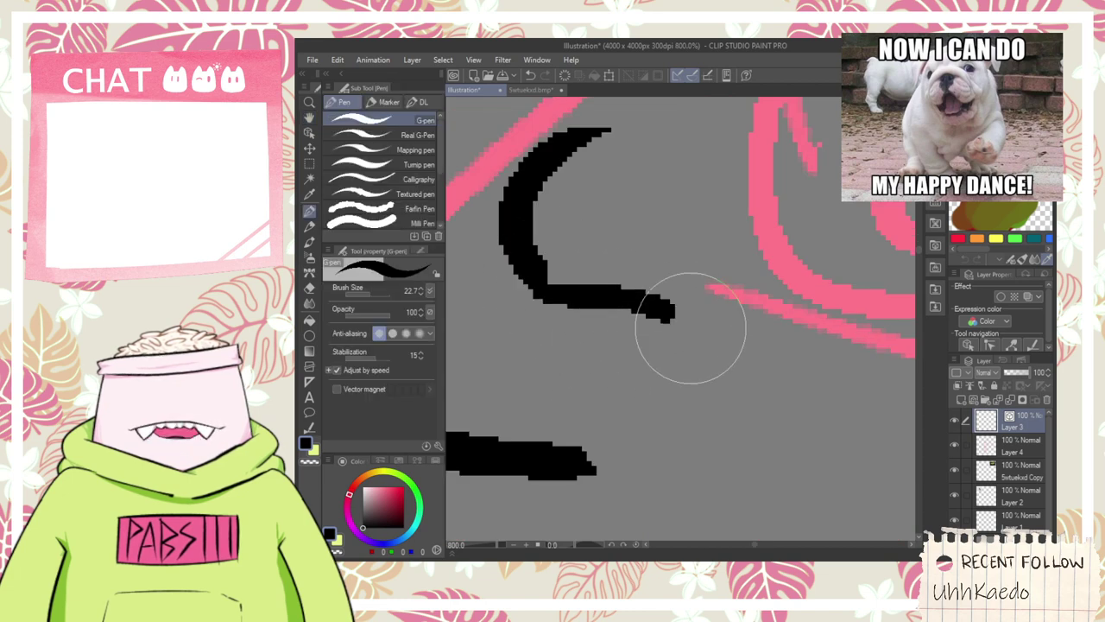
{"action": "key", "text": "ctrl+z"}
{"action": "left_click_drag", "start_coordinate": [540, 289], "coordinate": [617, 382]}
{"action": "key", "text": "ctrl+z"}
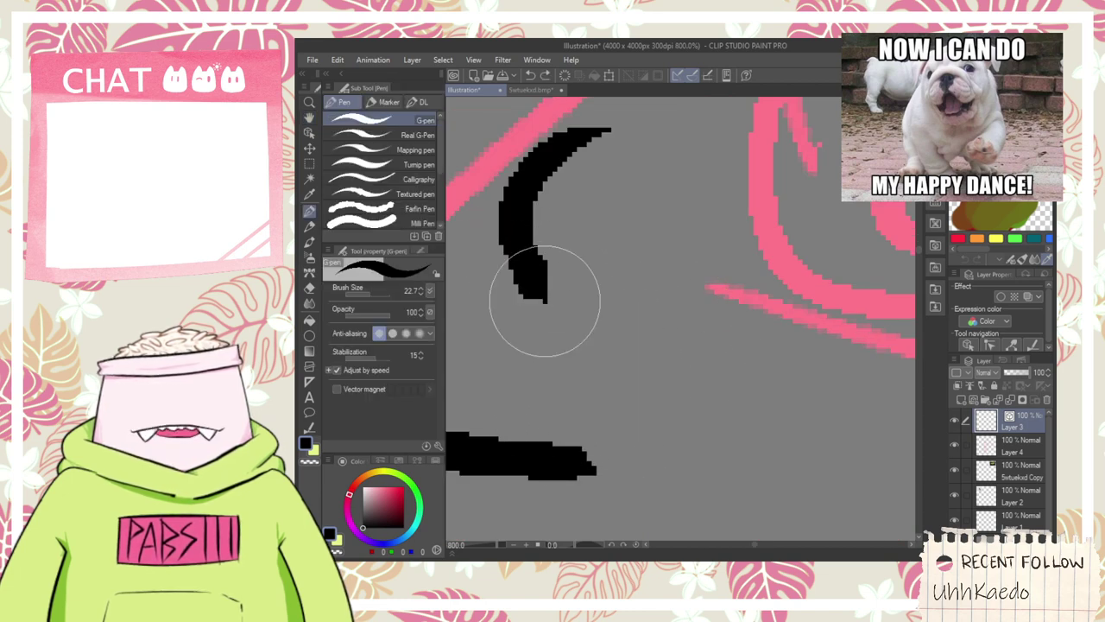
{"action": "mouse_move", "coordinate": [529, 263]}
{"action": "left_mouse_down"}
{"action": "mouse_move", "coordinate": [644, 307]}
{"action": "mouse_move", "coordinate": [524, 400]}
{"action": "left_mouse_up"}
{"action": "key", "text": "ctrl+z"}
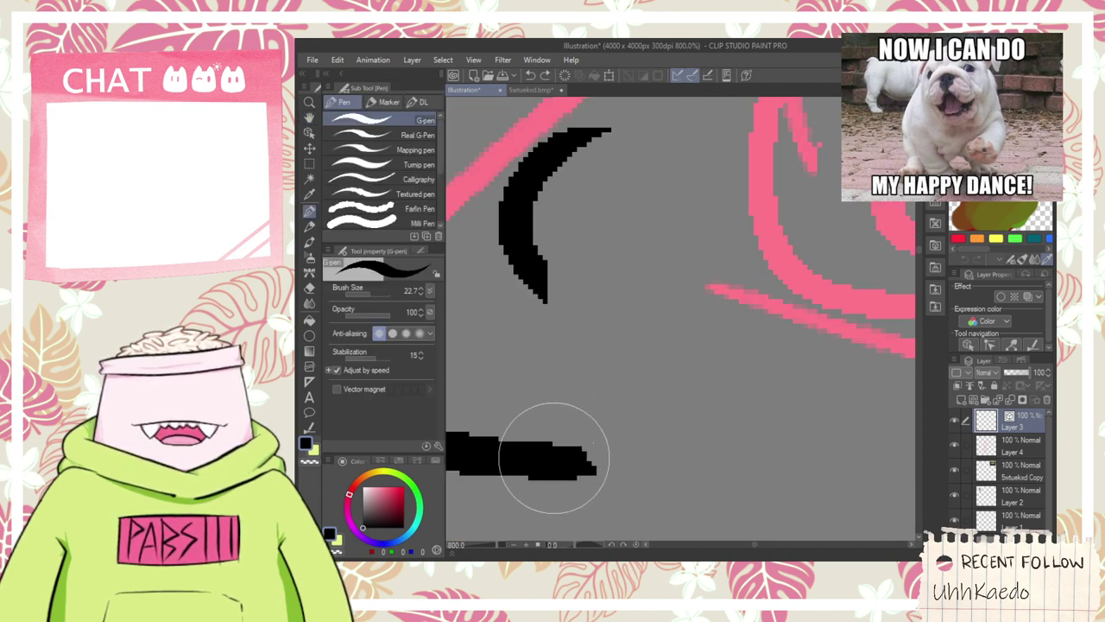
{"action": "mouse_move", "coordinate": [556, 444]}
{"action": "left_mouse_down"}
{"action": "mouse_move", "coordinate": [569, 256]}
{"action": "mouse_move", "coordinate": [533, 235]}
{"action": "left_mouse_up"}
{"action": "key", "text": "ctrl+z"}
{"action": "left_click_drag", "start_coordinate": [535, 277], "coordinate": [612, 316]}
{"action": "key", "text": "ctrl+z"}
{"action": "mouse_move", "coordinate": [530, 247]}
{"action": "left_mouse_down"}
{"action": "mouse_move", "coordinate": [612, 353]}
{"action": "mouse_move", "coordinate": [559, 462]}
{"action": "left_mouse_up"}
{"action": "scroll", "coordinate": [614, 436], "scroll_direction": "down", "scroll_amount": 2}
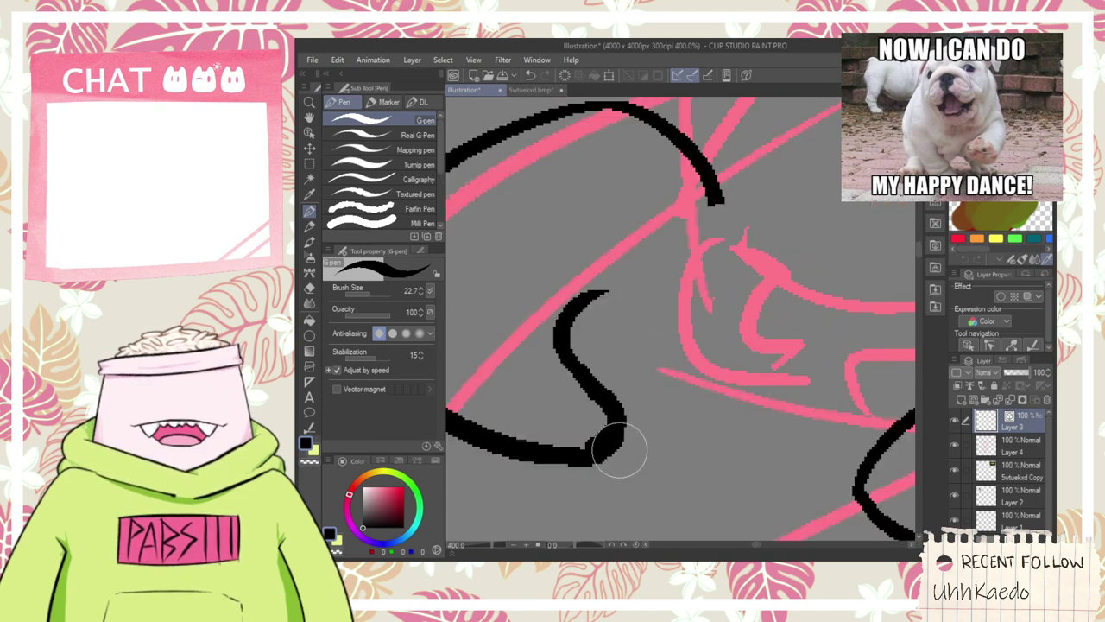
{"action": "key", "text": "e"}
{"action": "scroll", "coordinate": [599, 442], "scroll_direction": "down", "scroll_amount": 2}
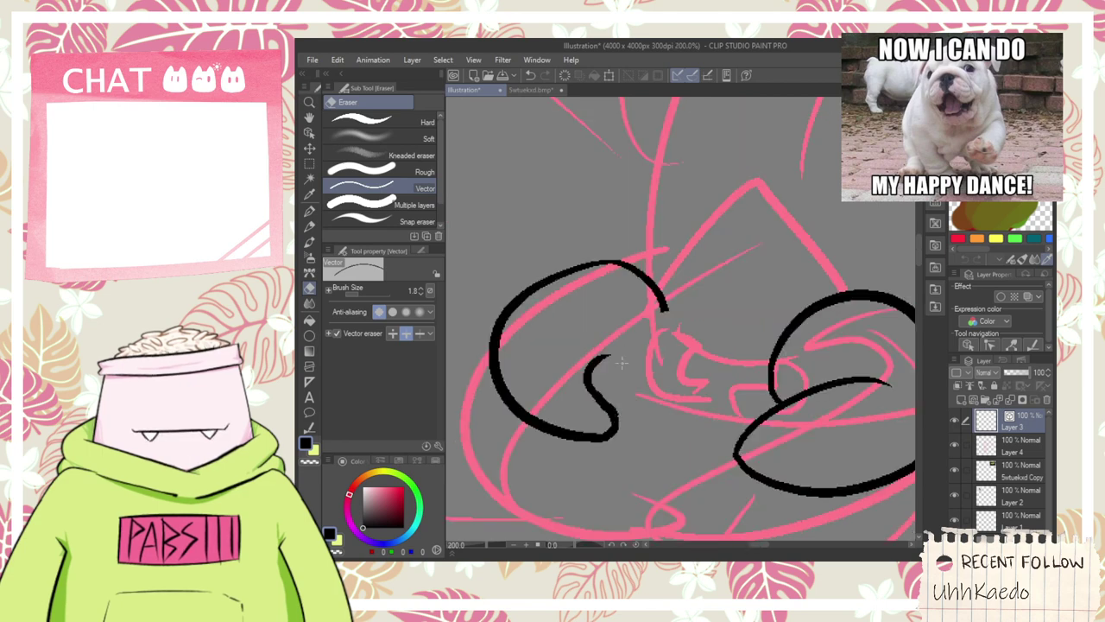
- Ink a rounded curve from the left lobe's inner fold up to its upper outline, redrawing it until smooth and trimming the excess line
{"action": "key", "text": "p"}
{"action": "key", "text": "ctrl+z"}
{"action": "mouse_move", "coordinate": [601, 368]}
{"action": "left_mouse_down"}
{"action": "mouse_move", "coordinate": [658, 283]}
{"action": "mouse_move", "coordinate": [635, 368]}
{"action": "mouse_move", "coordinate": [660, 293]}
{"action": "left_mouse_up"}
{"action": "key", "text": "ctrl+z"}
{"action": "mouse_move", "coordinate": [592, 369]}
{"action": "left_mouse_down"}
{"action": "mouse_move", "coordinate": [663, 348]}
{"action": "mouse_move", "coordinate": [664, 309]}
{"action": "left_mouse_up"}
{"action": "key", "text": "ctrl+z"}
{"action": "left_click_drag", "start_coordinate": [598, 367], "coordinate": [654, 290]}
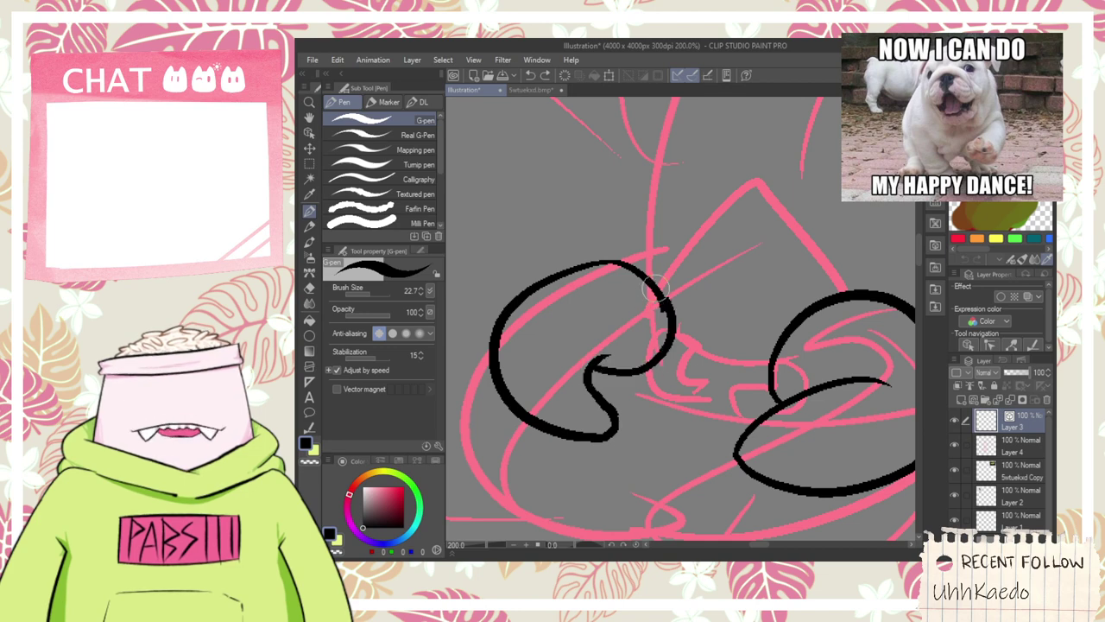
{"action": "key", "text": "e"}
{"action": "scroll", "coordinate": [669, 308], "scroll_direction": "down", "scroll_amount": 3}
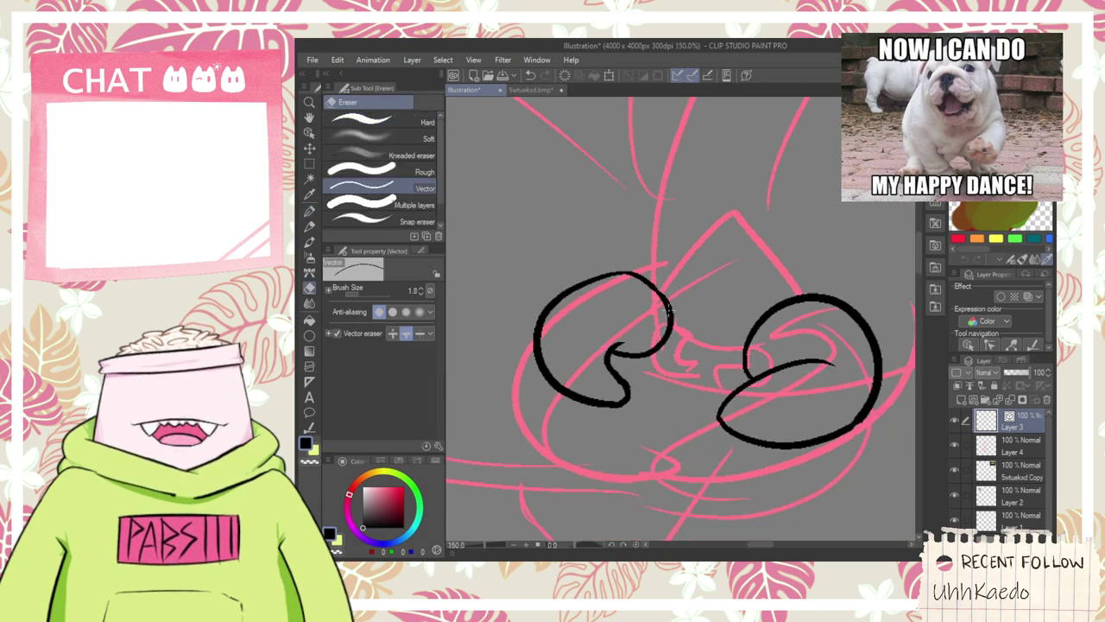
- Select the right mouth lobe's strokes and move them slightly closer to the left lobe
{"action": "key", "text": "o"}
{"action": "mouse_move", "coordinate": [568, 191]}
{"action": "left_mouse_down"}
{"action": "mouse_move", "coordinate": [658, 367]}
{"action": "mouse_move", "coordinate": [733, 358]}
{"action": "left_mouse_up"}
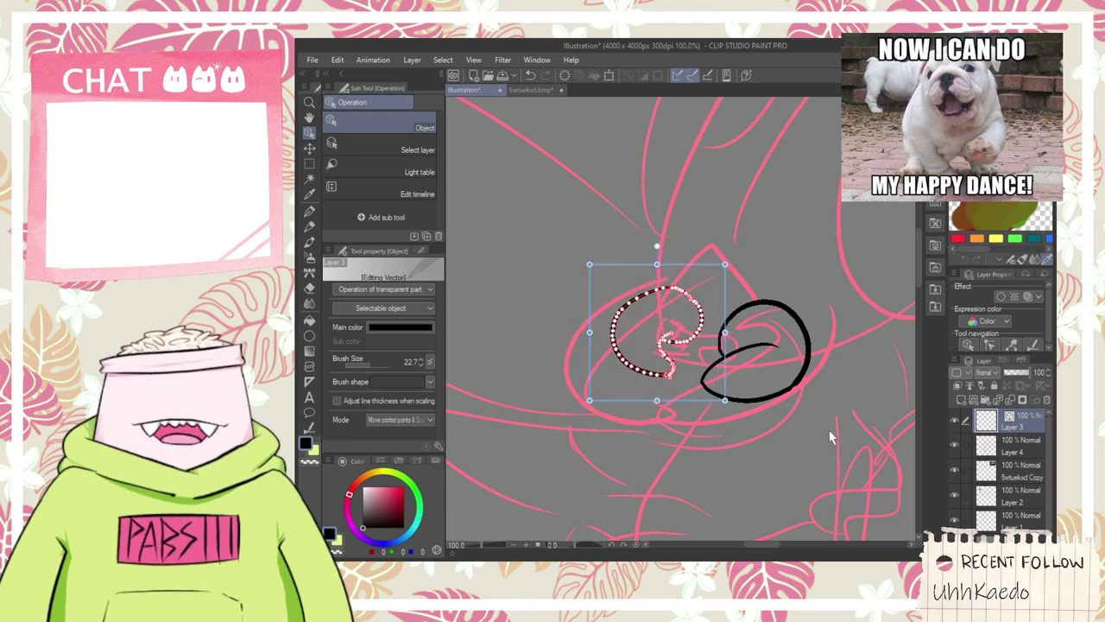
{"action": "left_click_drag", "start_coordinate": [829, 436], "coordinate": [713, 254]}
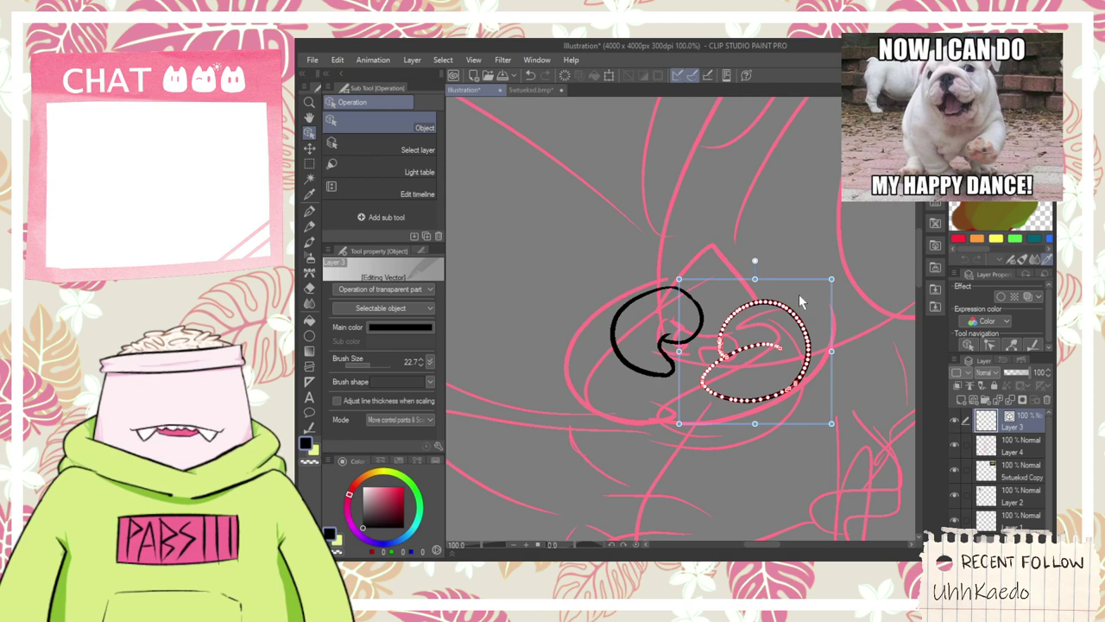
{"action": "left_click_drag", "start_coordinate": [799, 294], "coordinate": [779, 276]}
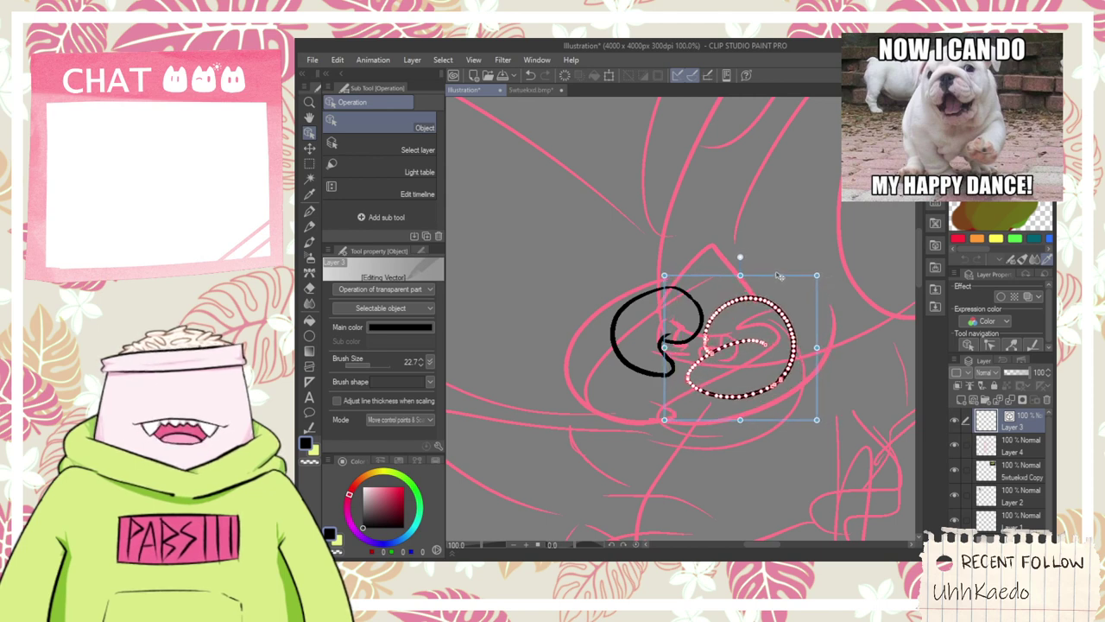
{"action": "key", "text": "p"}
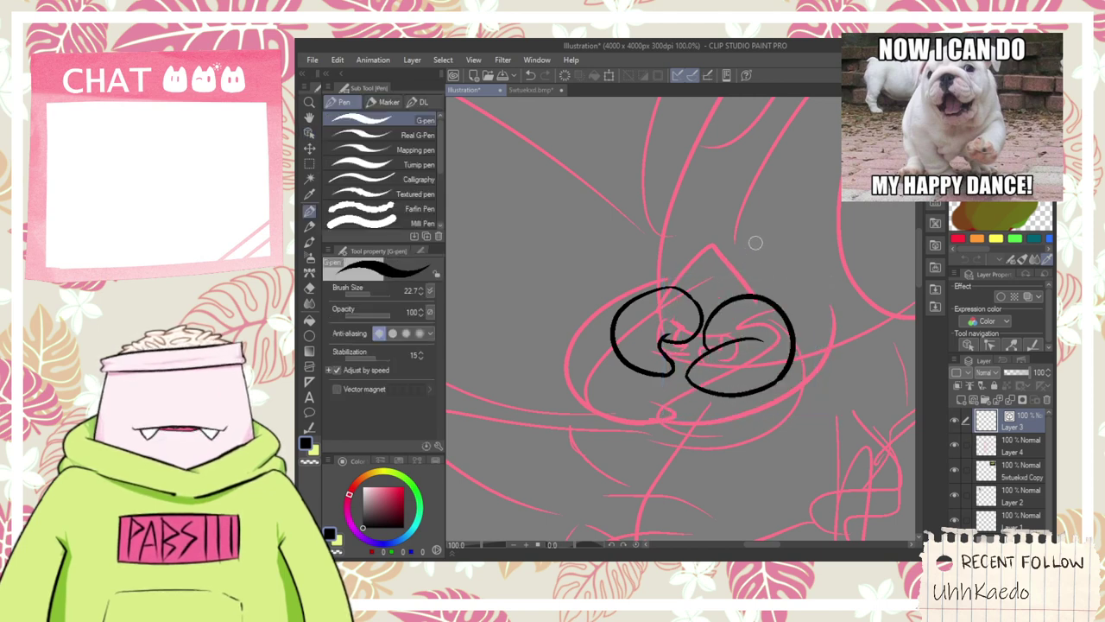
- Extend the left lobe's inner fold upward with a tapered black stroke and erase the old hooked tip at the junction
{"action": "scroll", "coordinate": [755, 242], "scroll_direction": "down", "scroll_amount": 1}
{"action": "left_click_drag", "start_coordinate": [669, 266], "coordinate": [561, 322]}
{"action": "scroll", "coordinate": [630, 306], "scroll_direction": "up", "scroll_amount": 3}
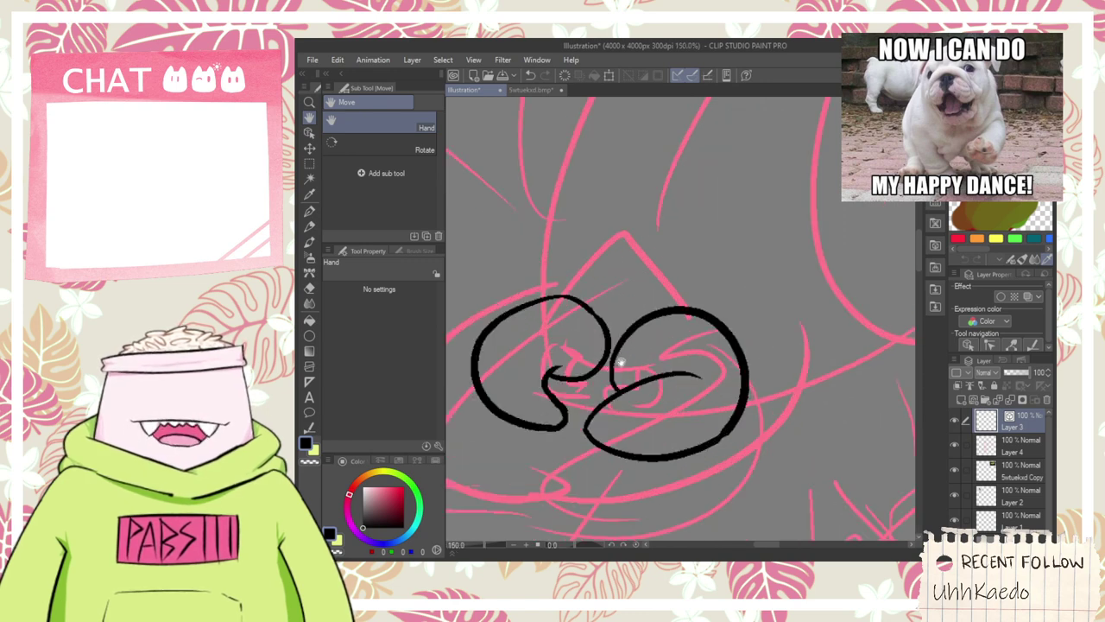
{"action": "scroll", "coordinate": [561, 372], "scroll_direction": "up", "scroll_amount": 3}
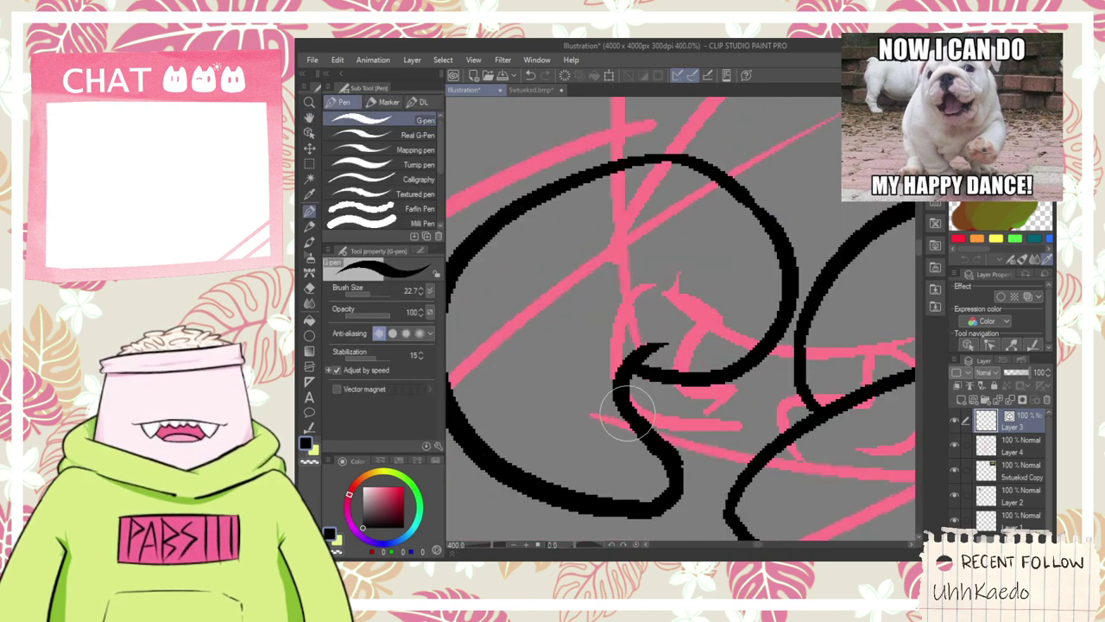
{"action": "key", "text": "ctrl+z"}
{"action": "left_click_drag", "start_coordinate": [639, 417], "coordinate": [611, 289]}
{"action": "key", "text": "e"}
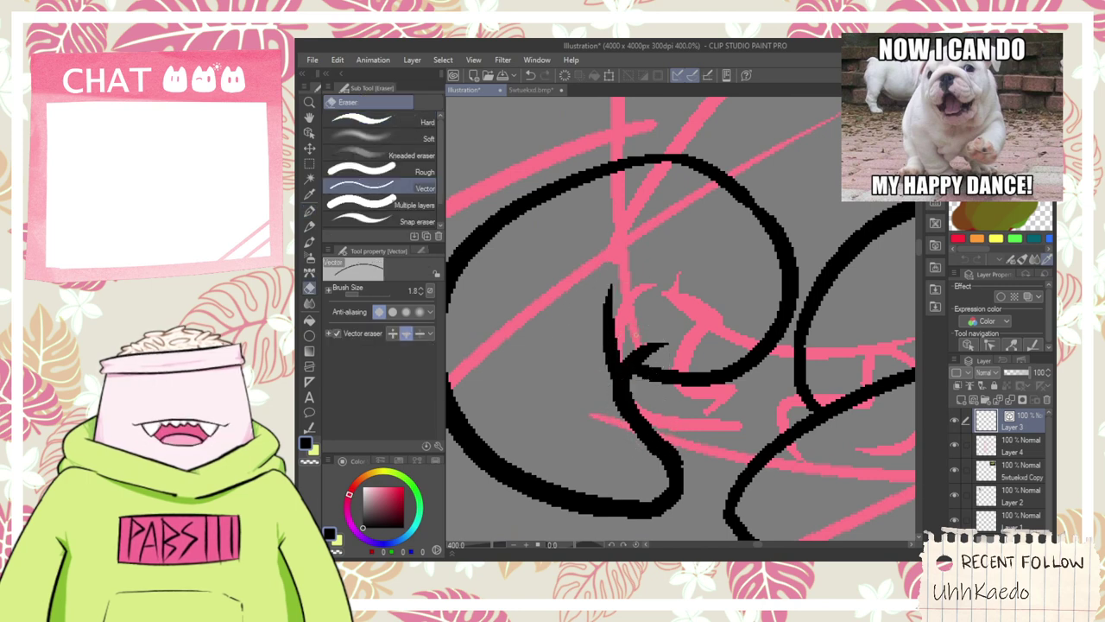
{"action": "key", "text": "p"}
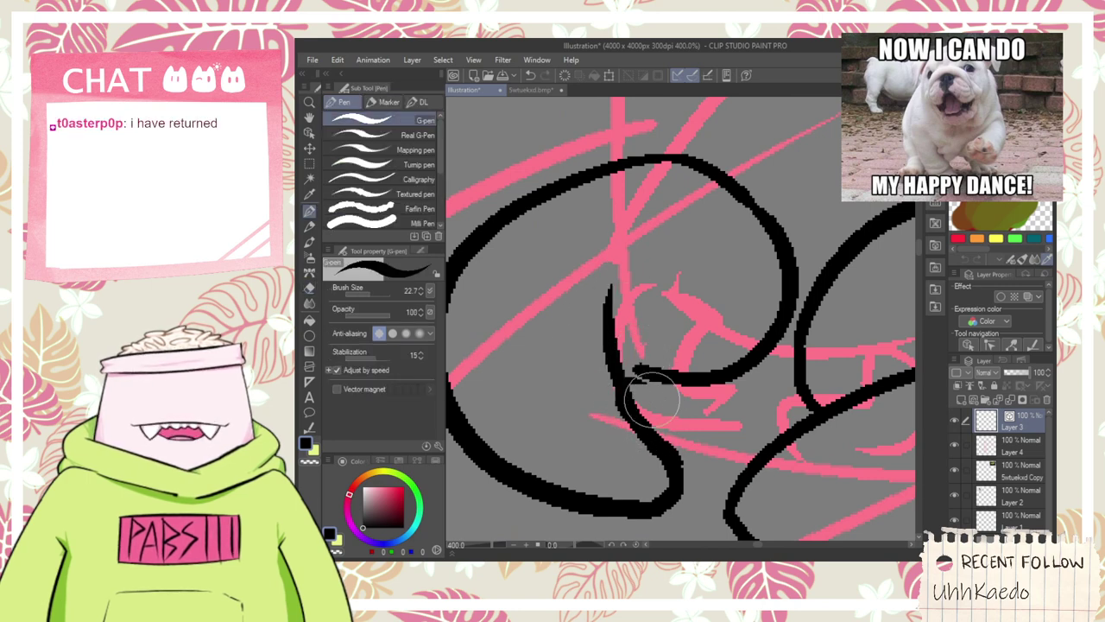
- Examine the inked mouthparts against the full body sketch and the insect reference photos
{"action": "scroll", "coordinate": [664, 362], "scroll_direction": "down", "scroll_amount": 4}
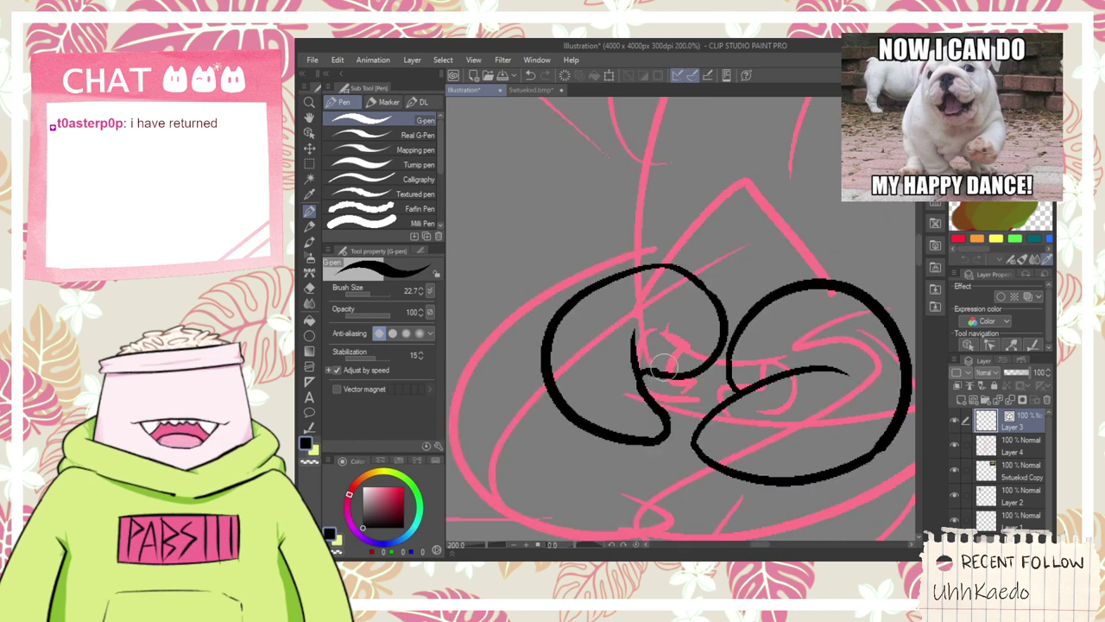
{"action": "scroll", "coordinate": [678, 351], "scroll_direction": "down", "scroll_amount": 4}
{"action": "key", "text": "space"}
{"action": "left_click_drag", "start_coordinate": [722, 338], "coordinate": [694, 227]}
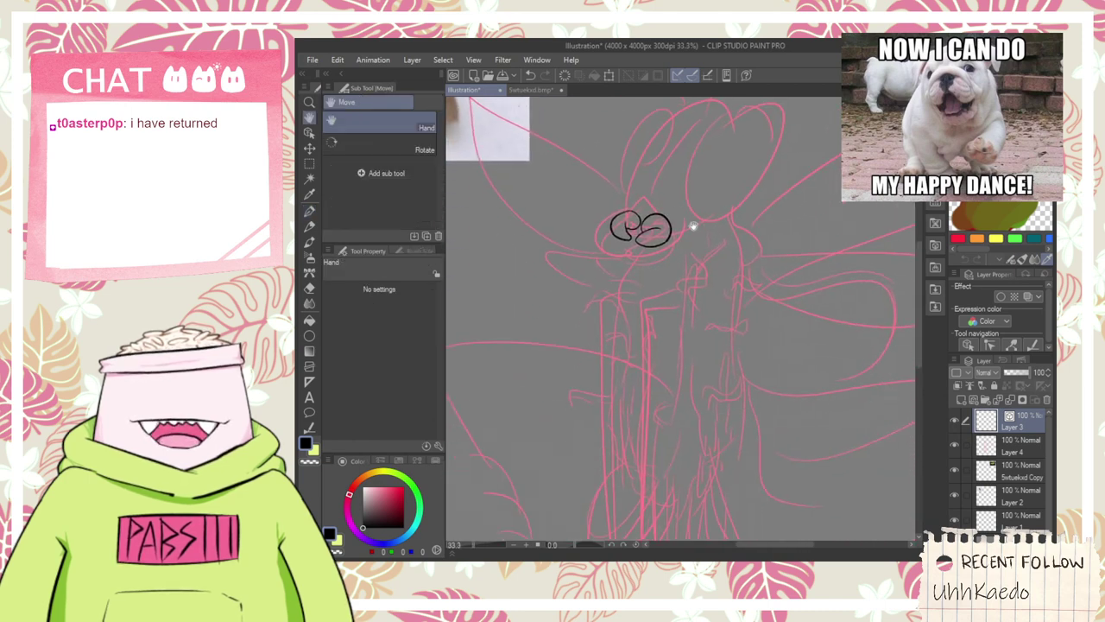
{"action": "mouse_move", "coordinate": [688, 323]}
{"action": "left_mouse_down"}
{"action": "mouse_move", "coordinate": [714, 216]}
{"action": "mouse_move", "coordinate": [723, 250]}
{"action": "mouse_move", "coordinate": [696, 439]}
{"action": "left_mouse_up"}
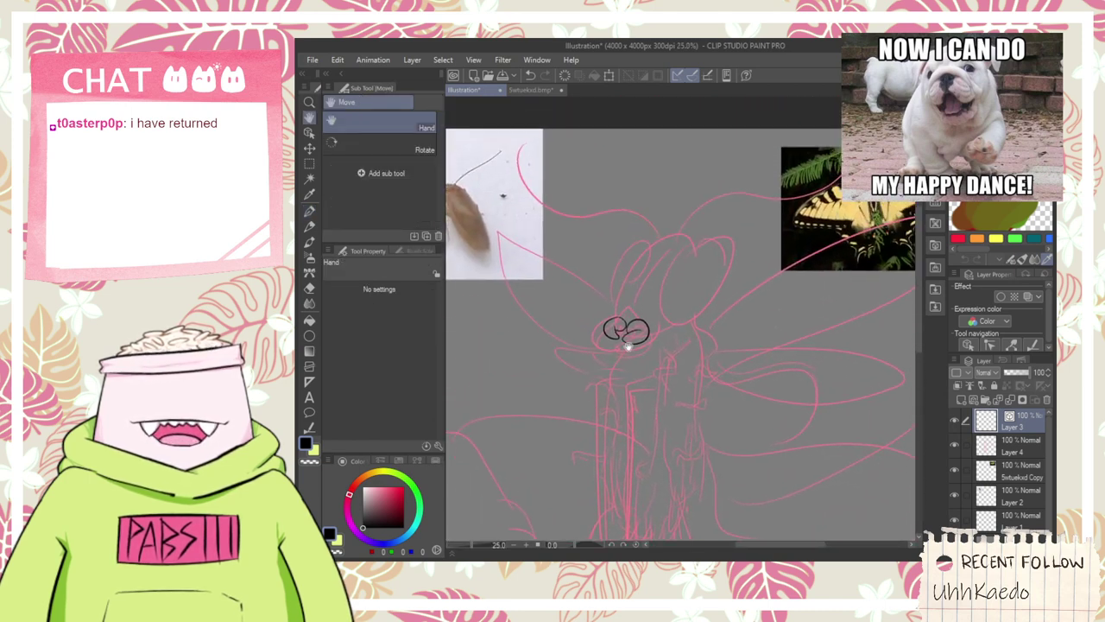
{"action": "scroll", "coordinate": [622, 276], "scroll_direction": "up", "scroll_amount": 5}
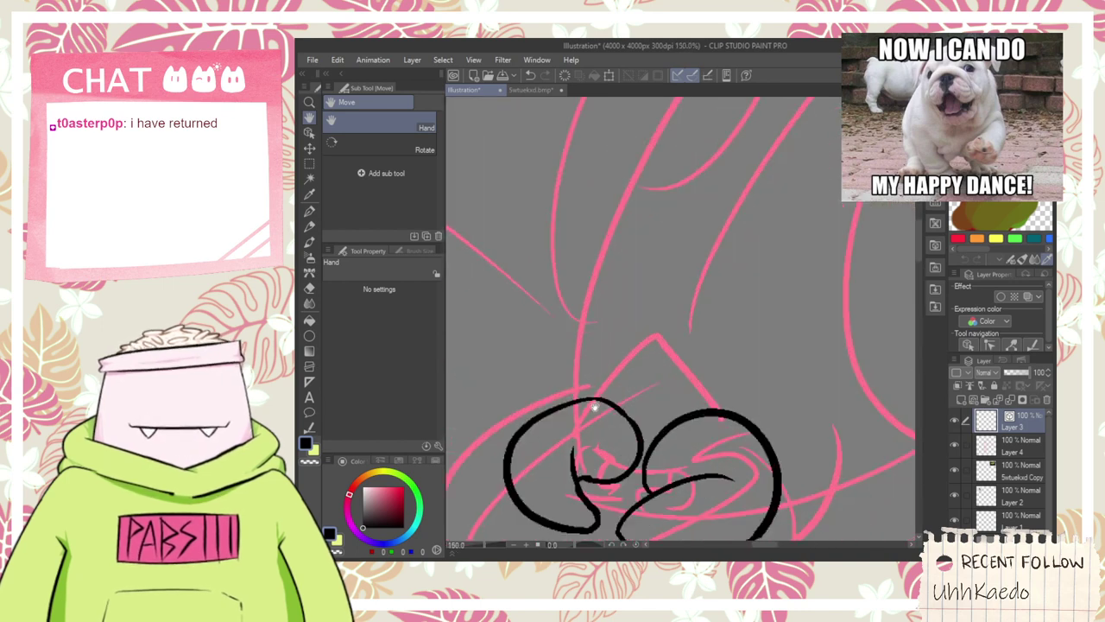
{"action": "scroll", "coordinate": [667, 330], "scroll_direction": "down", "scroll_amount": 1}
{"action": "left_click_drag", "start_coordinate": [667, 331], "coordinate": [661, 383]}
- Try to ink the large rounded head outline, sweeping from the left mouth lobe over the top and down behind the right lobe
{"action": "key", "text": "p"}
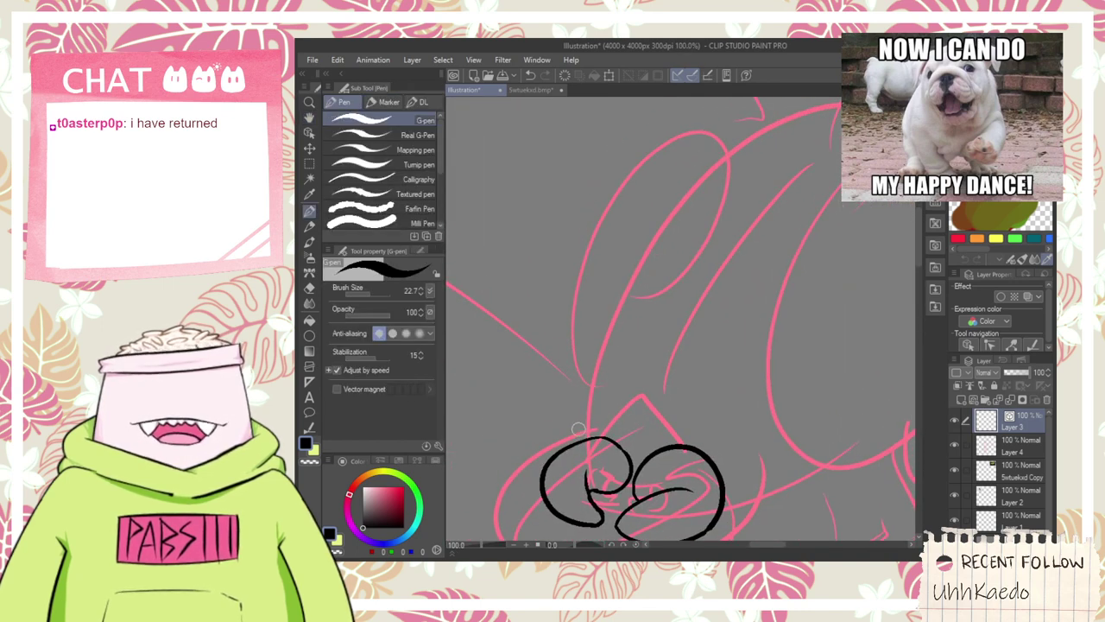
{"action": "mouse_move", "coordinate": [576, 448]}
{"action": "left_mouse_down"}
{"action": "mouse_move", "coordinate": [581, 311]}
{"action": "mouse_move", "coordinate": [784, 100]}
{"action": "left_mouse_up"}
{"action": "key", "text": "ctrl+z"}
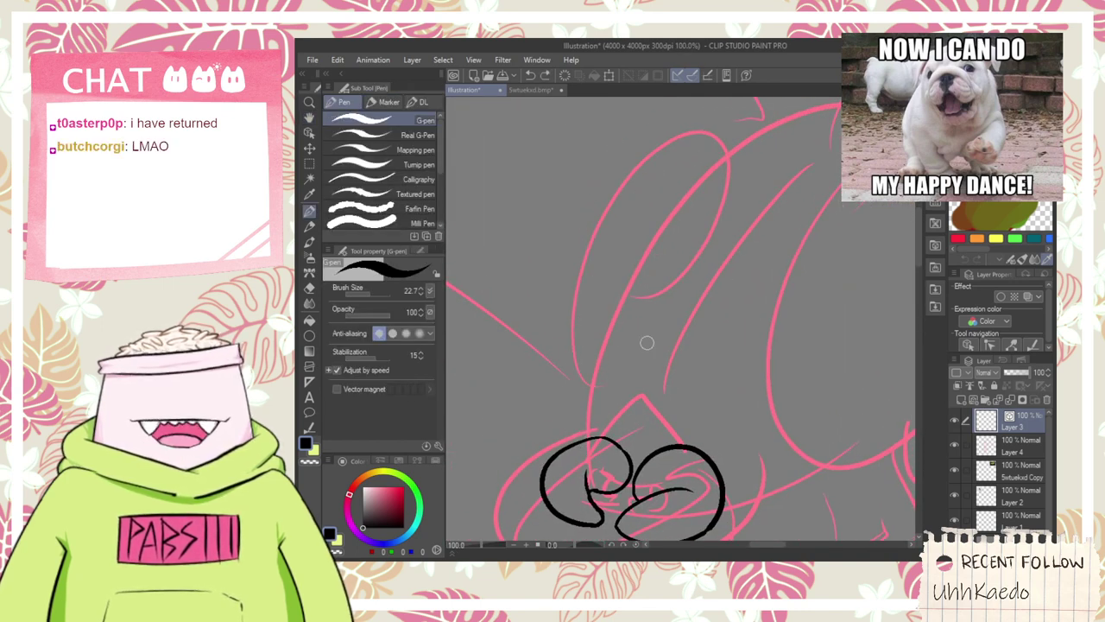
{"action": "mouse_move", "coordinate": [577, 450]}
{"action": "left_mouse_down"}
{"action": "mouse_move", "coordinate": [937, 172]}
{"action": "mouse_move", "coordinate": [753, 545]}
{"action": "left_mouse_up"}
{"action": "scroll", "coordinate": [701, 476], "scroll_direction": "down", "scroll_amount": 1}
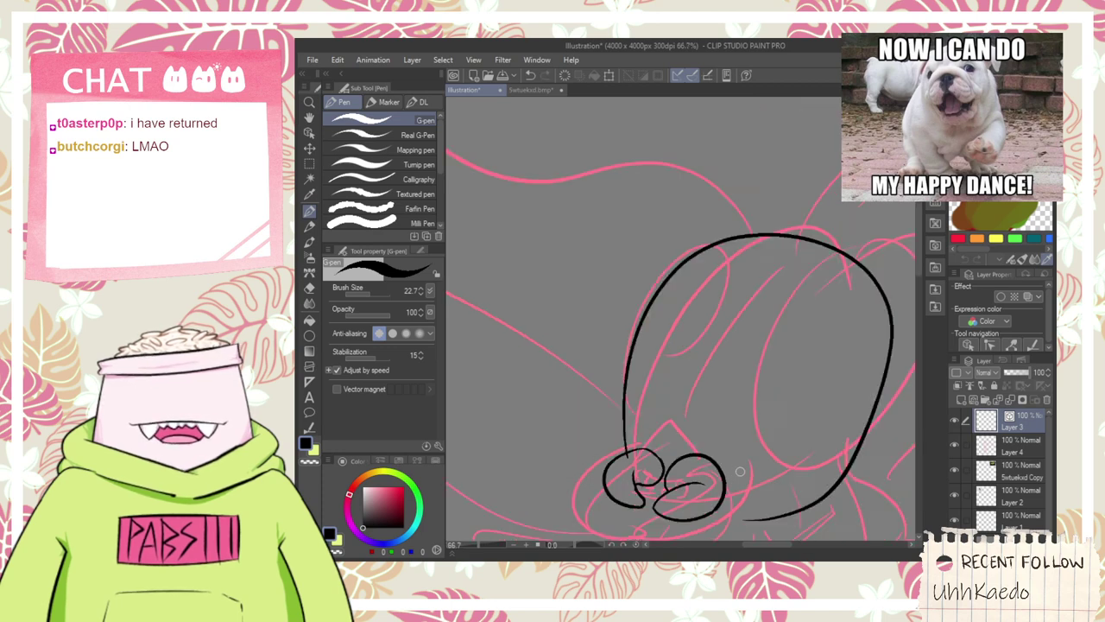
{"action": "scroll", "coordinate": [738, 471], "scroll_direction": "up", "scroll_amount": 1}
{"action": "key", "text": "space"}
{"action": "left_click_drag", "start_coordinate": [741, 462], "coordinate": [661, 432]}
{"action": "key", "text": "p"}
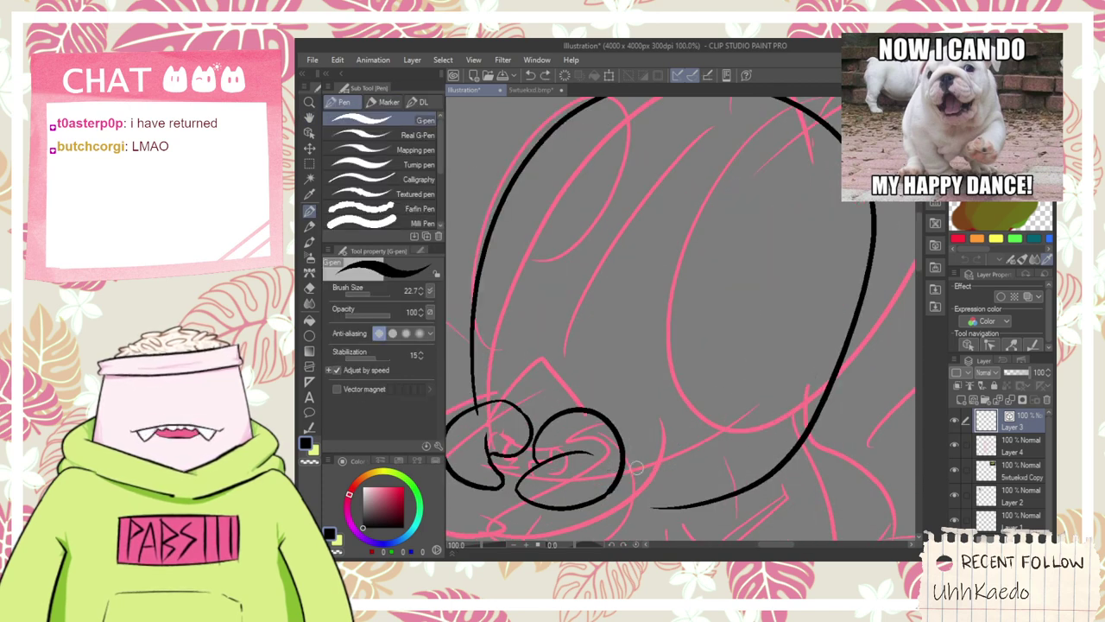
{"action": "key", "text": "ctrl+z"}
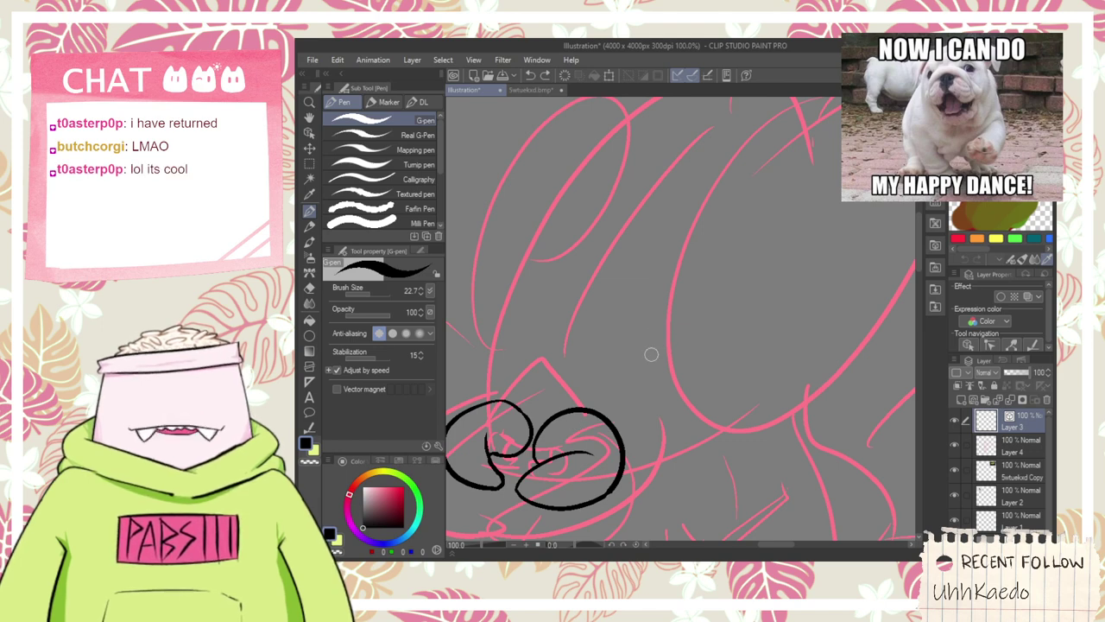
- Try to erase part of the left lobe's inner fold line near its junction with the rounded curve
{"action": "key", "text": "h"}
{"action": "left_click_drag", "start_coordinate": [528, 443], "coordinate": [627, 382]}
{"action": "scroll", "coordinate": [627, 383], "scroll_direction": "up", "scroll_amount": 4}
{"action": "key", "text": "e"}
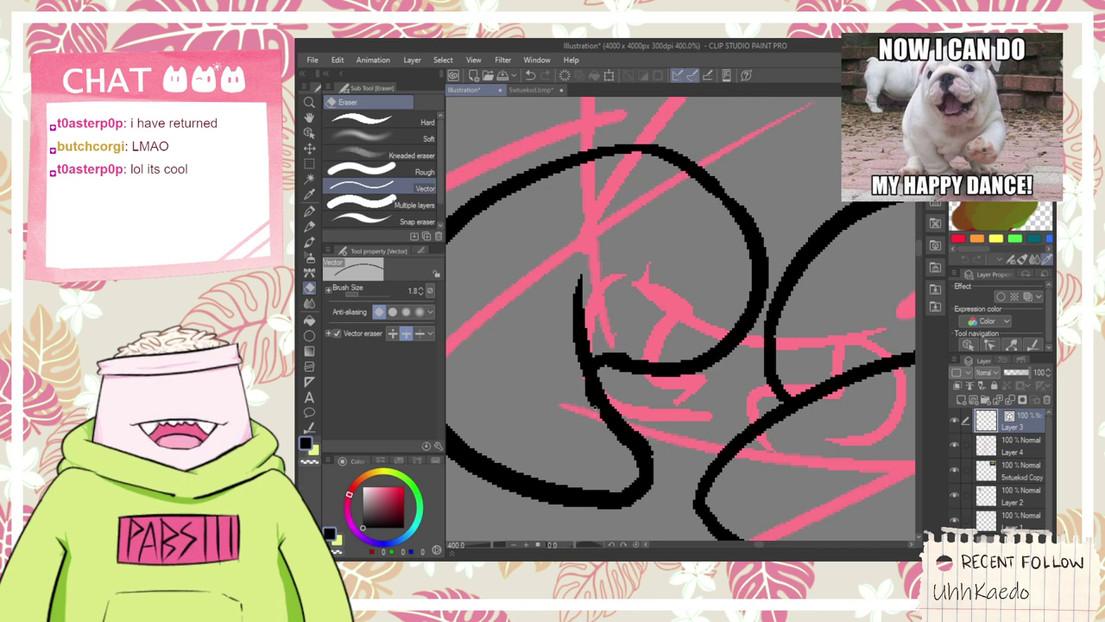
{"action": "left_click_drag", "start_coordinate": [595, 399], "coordinate": [589, 373]}
{"action": "key", "text": "ctrl+z"}
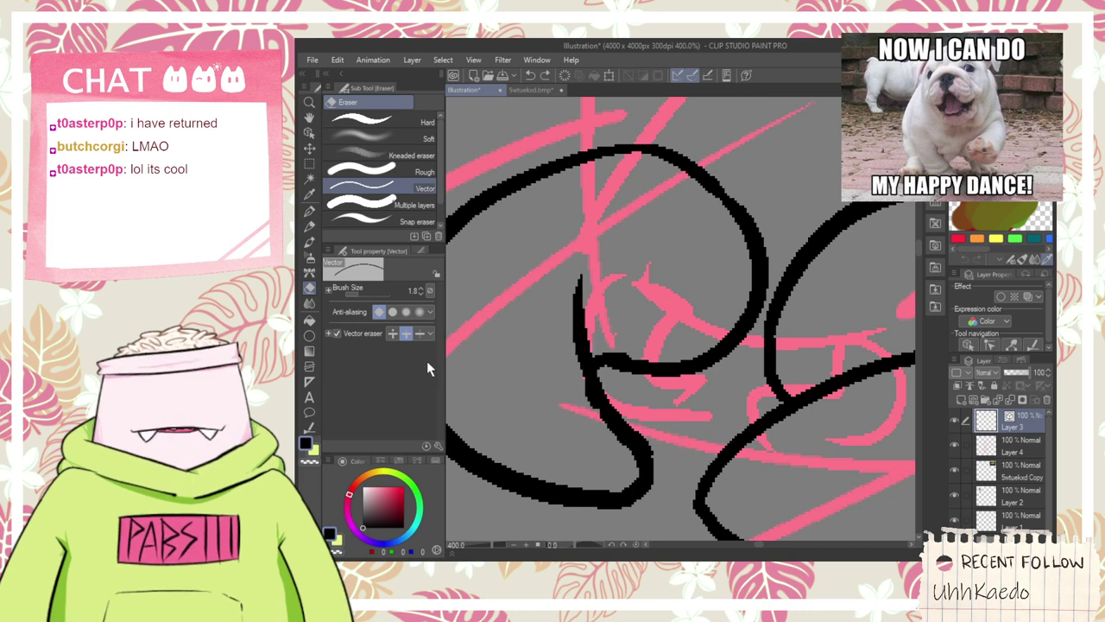
{"action": "left_click", "coordinate": [309, 426]}
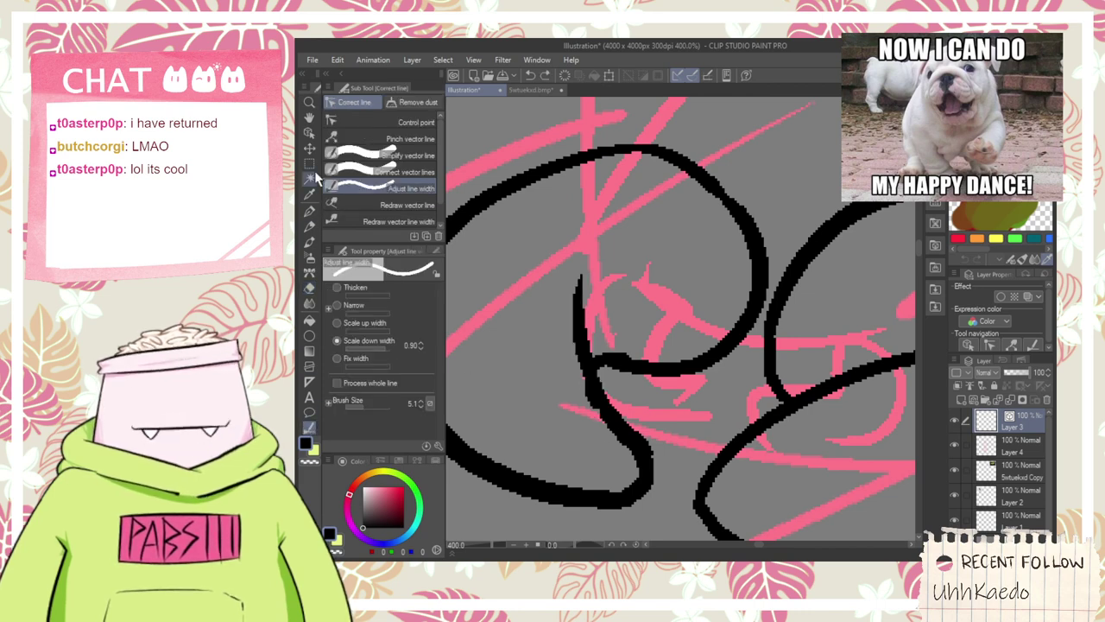
{"action": "key", "text": "ctrl+minus"}
{"action": "key", "text": "ctrl+minus"}
{"action": "key", "text": "ctrl+minus"}
{"action": "key", "text": "ctrl+minus"}
{"action": "key", "text": "space"}
{"action": "left_click_drag", "start_coordinate": [807, 212], "coordinate": [593, 305]}
{"action": "key", "text": "ctrl+plus"}
{"action": "left_click_drag", "start_coordinate": [713, 194], "coordinate": [681, 296]}
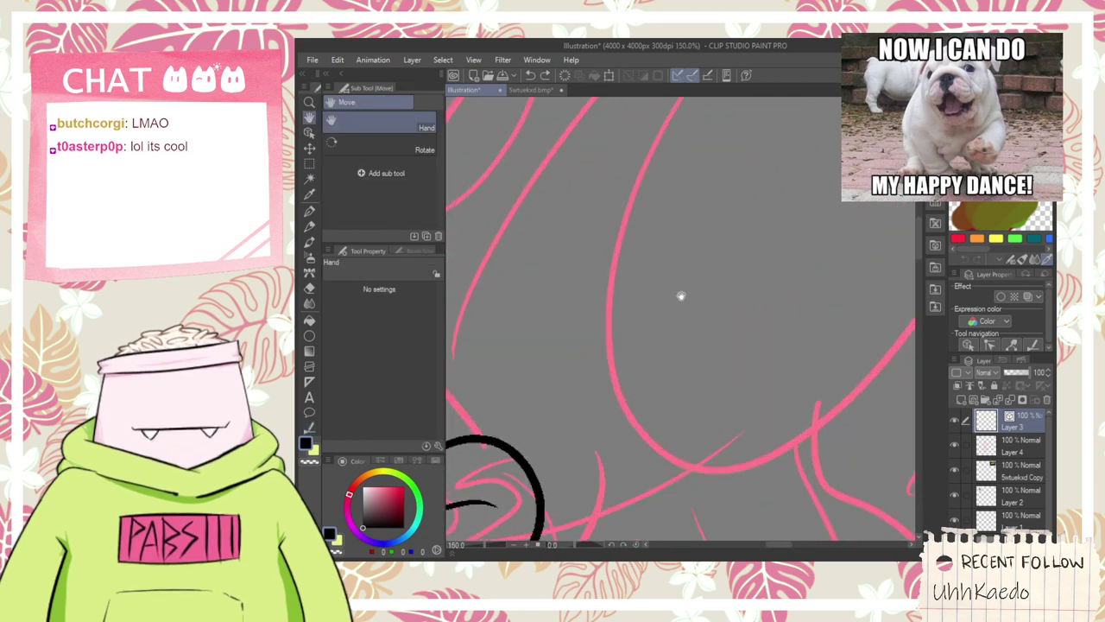
{"action": "key", "text": "p"}
{"action": "key", "text": "ctrl+minus"}
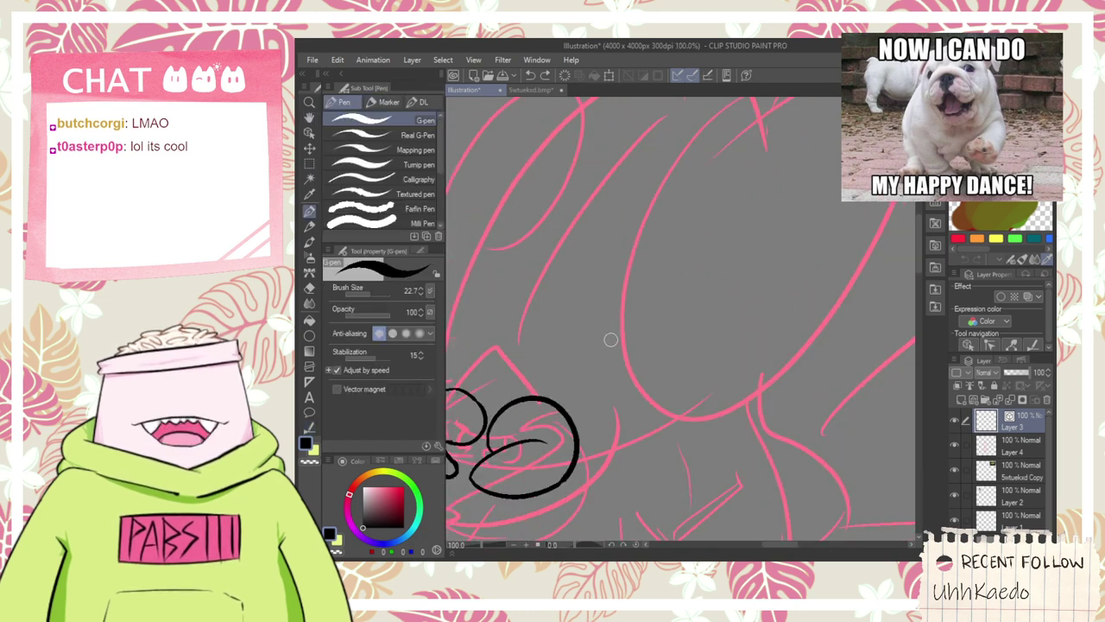
- Ink a large round eye outline above the right mouth lobe and bridge its open top with a curved stroke
{"action": "mouse_move", "coordinate": [732, 167]}
{"action": "left_mouse_down"}
{"action": "mouse_move", "coordinate": [575, 279]}
{"action": "mouse_move", "coordinate": [706, 183]}
{"action": "left_mouse_up"}
{"action": "scroll", "coordinate": [707, 165], "scroll_direction": "up", "scroll_amount": 2}
{"action": "left_click_drag", "start_coordinate": [633, 171], "coordinate": [788, 190]}
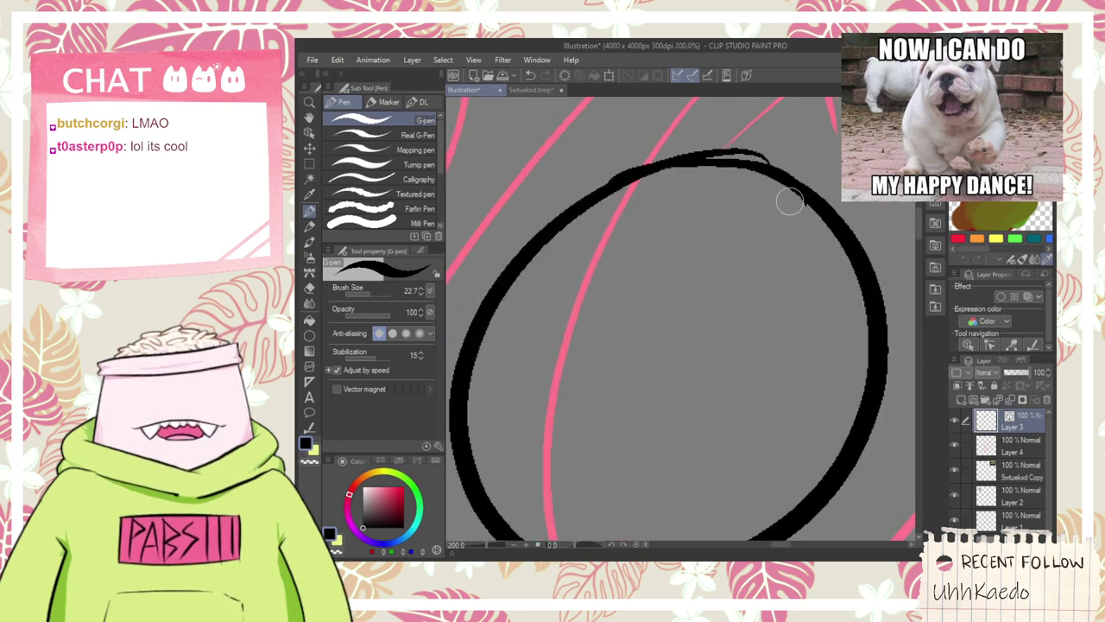
{"action": "key", "text": "ctrl+z"}
{"action": "left_click_drag", "start_coordinate": [611, 190], "coordinate": [833, 200]}
{"action": "key", "text": "ctrl+z"}
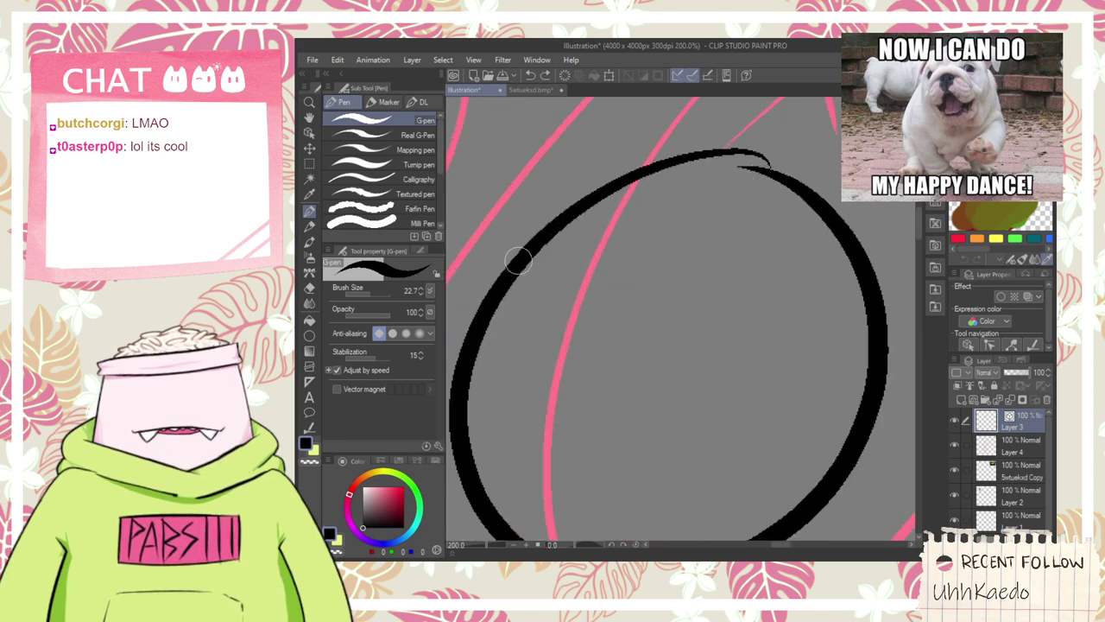
{"action": "left_click_drag", "start_coordinate": [518, 261], "coordinate": [814, 212]}
- Erase the overlapping stroke ends at the top of the eye outline
{"action": "key", "text": "e"}
{"action": "mouse_move", "coordinate": [698, 146]}
{"action": "left_mouse_down"}
{"action": "mouse_move", "coordinate": [707, 164]}
{"action": "mouse_move", "coordinate": [779, 178]}
{"action": "left_mouse_up"}
{"action": "key", "text": "ctrl+z"}
{"action": "key", "text": "p"}
{"action": "key", "text": "e"}
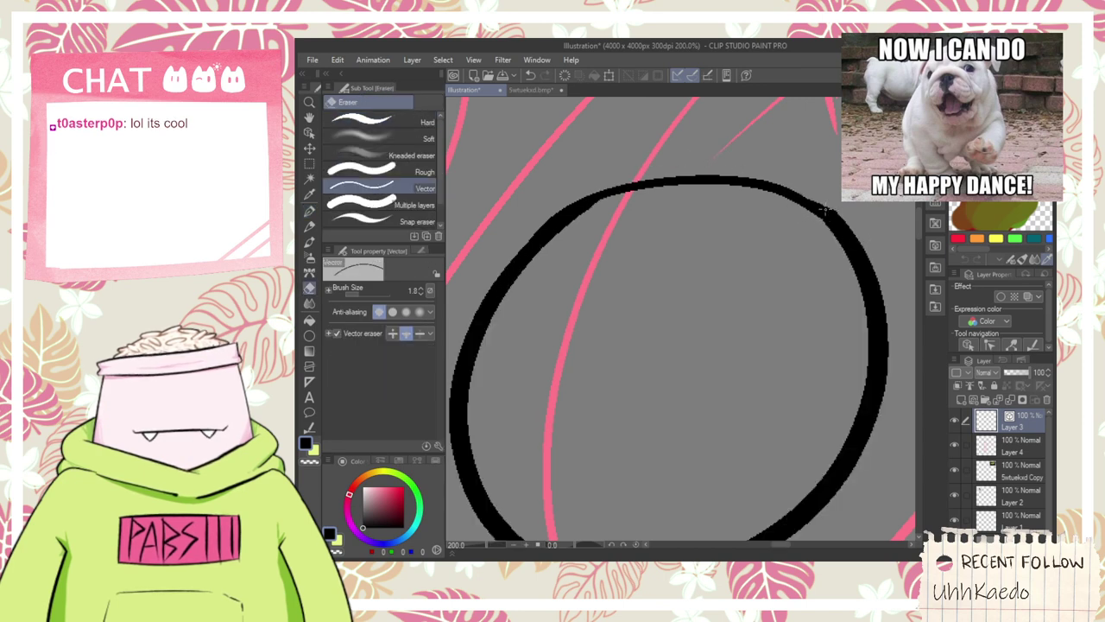
{"action": "scroll", "coordinate": [808, 197], "scroll_direction": "down", "scroll_amount": 2}
{"action": "scroll", "coordinate": [735, 248], "scroll_direction": "up", "scroll_amount": 1}
- Ink a round highlight inside the eye's upper-left edge, a partly covered inner circle below it, and a small curl within that circle
{"action": "key", "text": "p"}
{"action": "left_click_drag", "start_coordinate": [643, 214], "coordinate": [622, 252]}
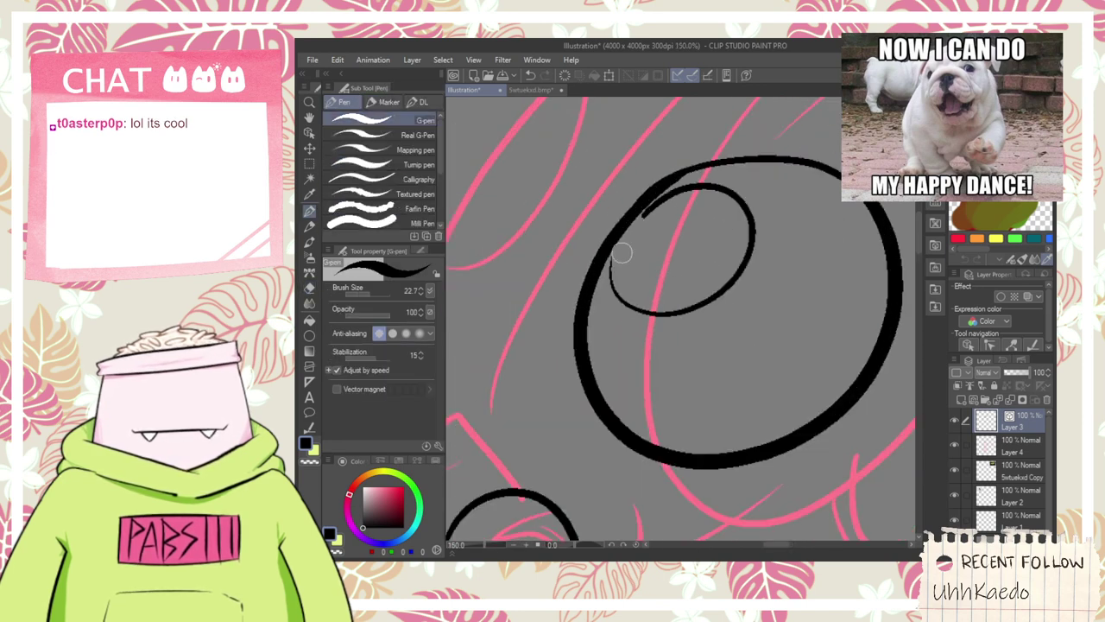
{"action": "left_click_drag", "start_coordinate": [758, 339], "coordinate": [784, 338]}
{"action": "mouse_move", "coordinate": [651, 310]}
{"action": "left_mouse_down"}
{"action": "mouse_move", "coordinate": [720, 369]}
{"action": "mouse_move", "coordinate": [778, 378]}
{"action": "mouse_move", "coordinate": [715, 256]}
{"action": "left_mouse_up"}
{"action": "key", "text": "ctrl+z"}
{"action": "key", "text": "e"}
{"action": "scroll", "coordinate": [725, 259], "scroll_direction": "down", "scroll_amount": 3}
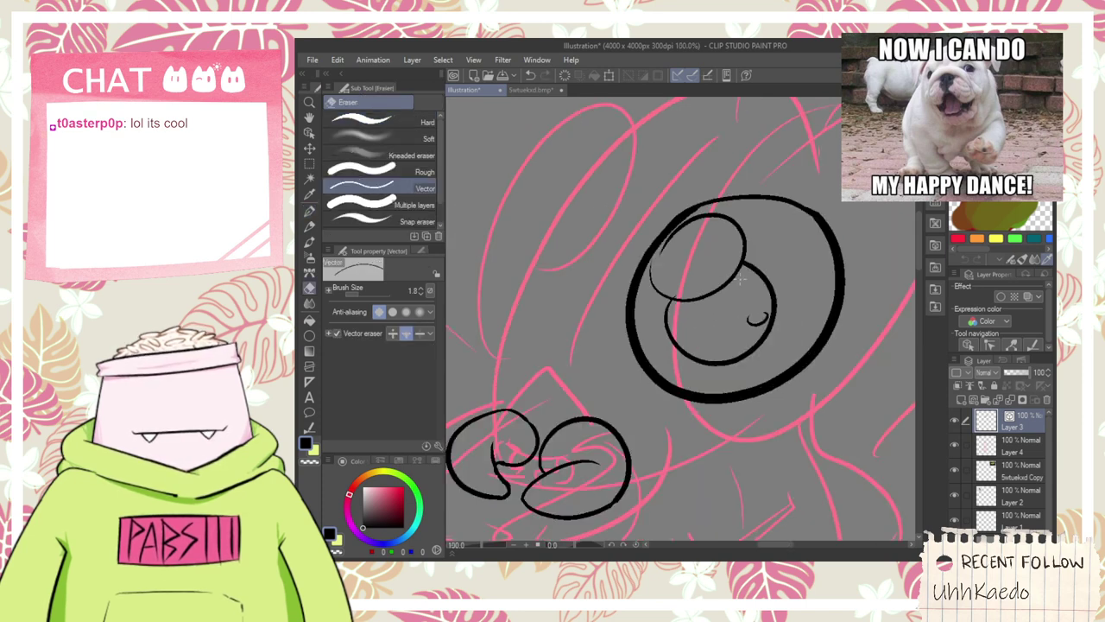
{"action": "scroll", "coordinate": [750, 298], "scroll_direction": "up", "scroll_amount": 3}
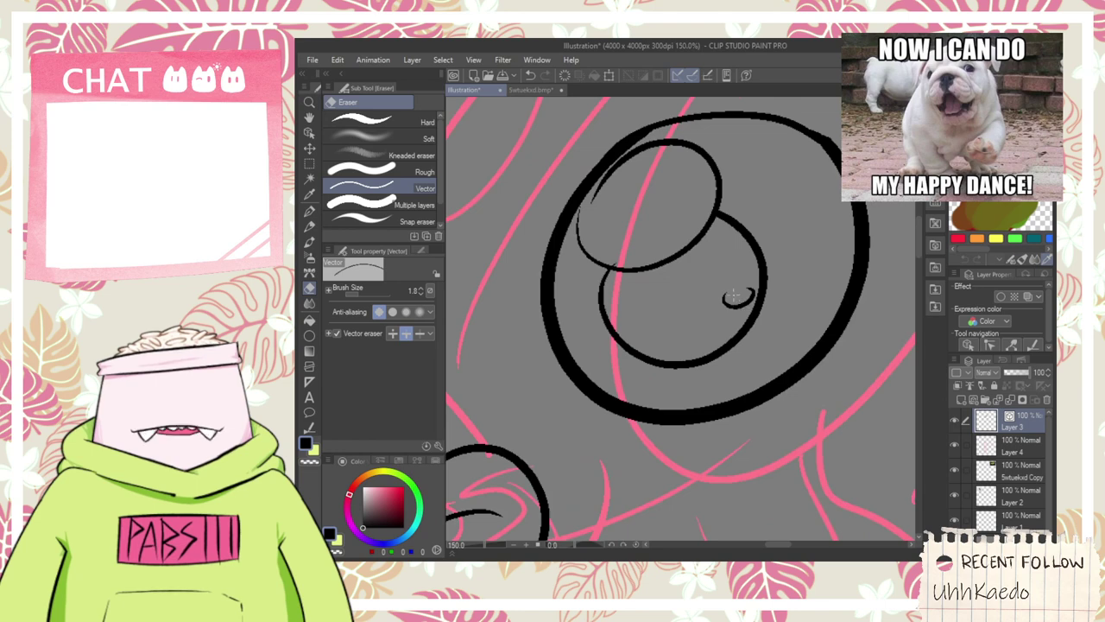
{"action": "scroll", "coordinate": [623, 262], "scroll_direction": "down", "scroll_amount": 2}
{"action": "key", "text": "space"}
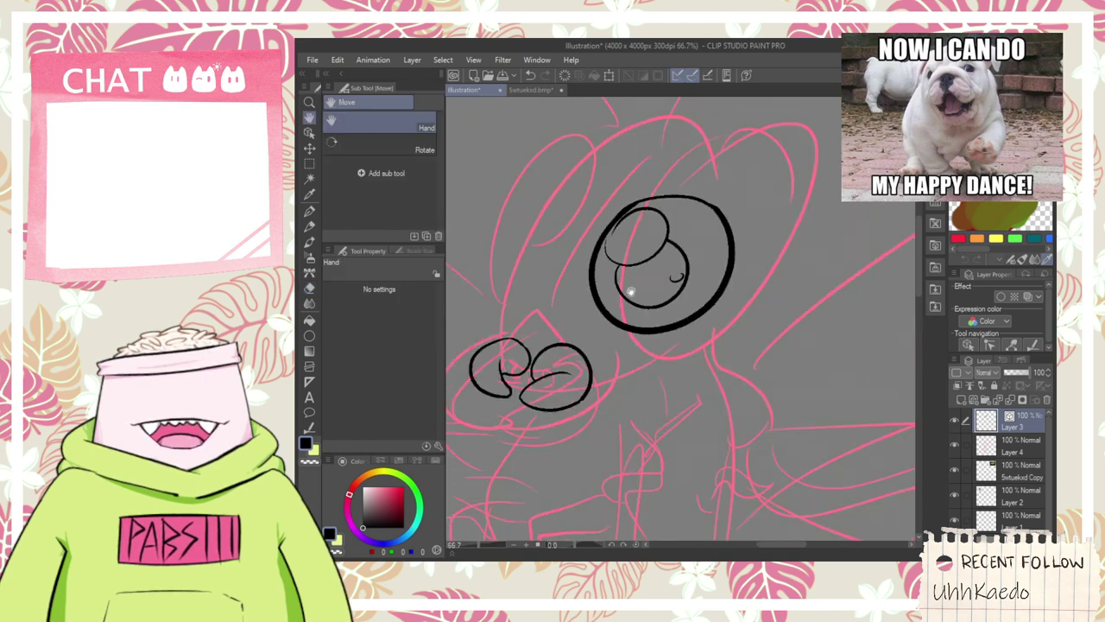
- Ink the domed head outline from the left mouth lobe, across the eye's lower edge, and down behind the right lobe
{"action": "left_click_drag", "start_coordinate": [636, 300], "coordinate": [733, 341]}
{"action": "scroll", "coordinate": [605, 365], "scroll_direction": "up", "scroll_amount": 1}
{"action": "key", "text": "p"}
{"action": "left_click_drag", "start_coordinate": [590, 393], "coordinate": [758, 155]}
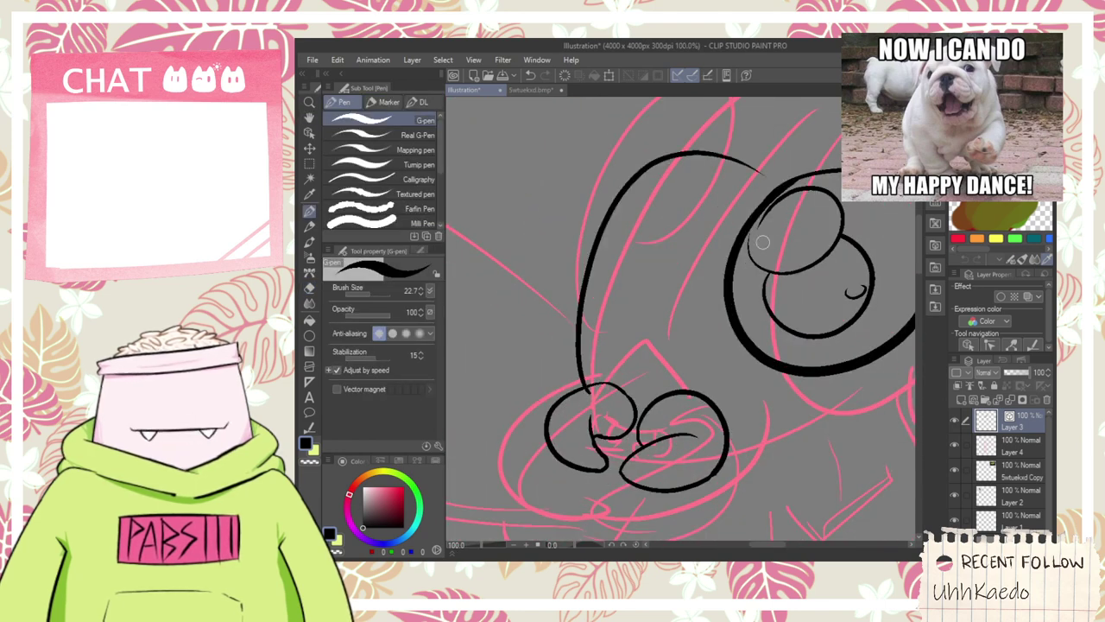
{"action": "key", "text": "ctrl+z"}
{"action": "left_click_drag", "start_coordinate": [583, 398], "coordinate": [704, 334]}
{"action": "key", "text": "ctrl+z"}
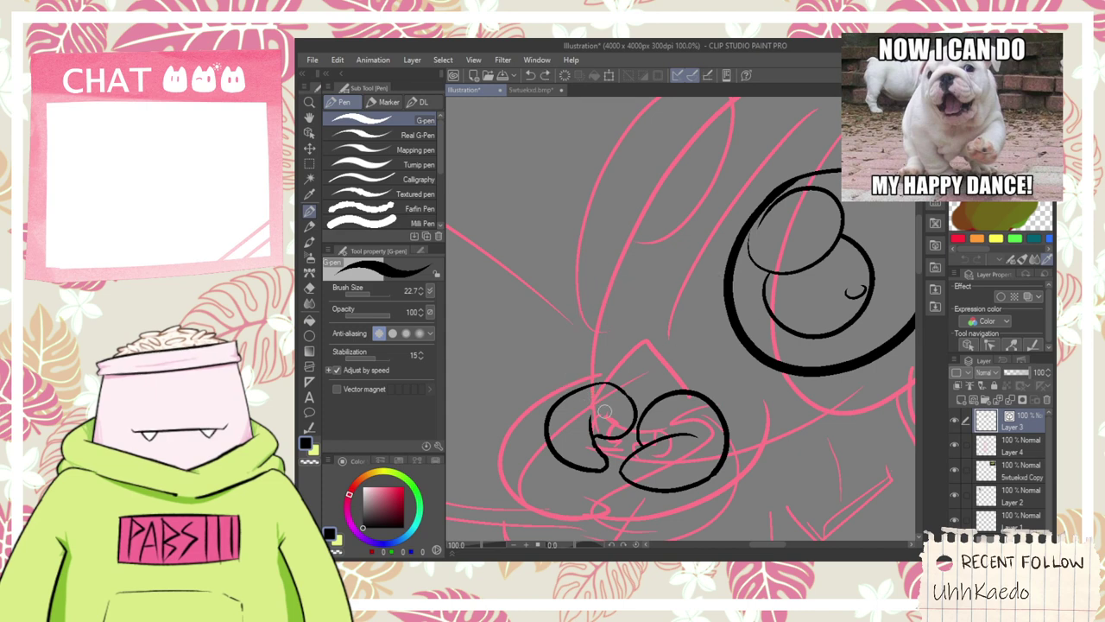
{"action": "left_click_drag", "start_coordinate": [570, 391], "coordinate": [738, 419]}
- Erase the part of the eye outline that falls inside the head shape
{"action": "key", "text": "e"}
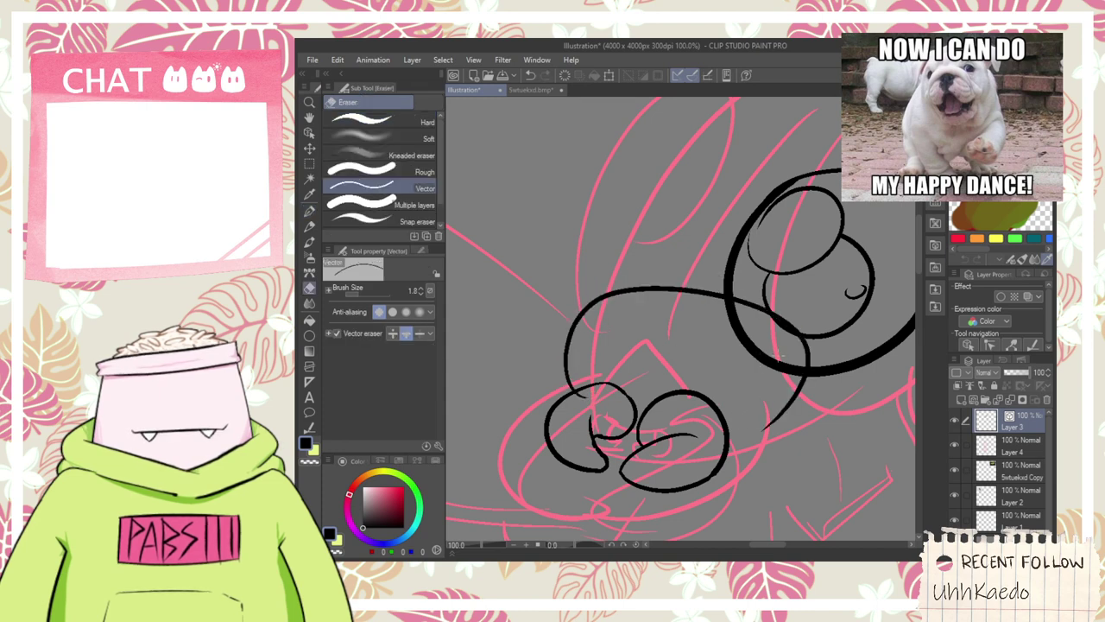
{"action": "left_click", "coordinate": [771, 349]}
{"action": "scroll", "coordinate": [780, 332], "scroll_direction": "down", "scroll_amount": 3}
{"action": "key", "text": "space"}
{"action": "left_click_drag", "start_coordinate": [777, 358], "coordinate": [661, 375]}
{"action": "scroll", "coordinate": [661, 375], "scroll_direction": "up", "scroll_amount": 3}
{"action": "scroll", "coordinate": [488, 318], "scroll_direction": "up", "scroll_amount": 2}
- Ink a sagging curve across the tops of both mouth lobes and erase the lobe lines above it
{"action": "key", "text": "p"}
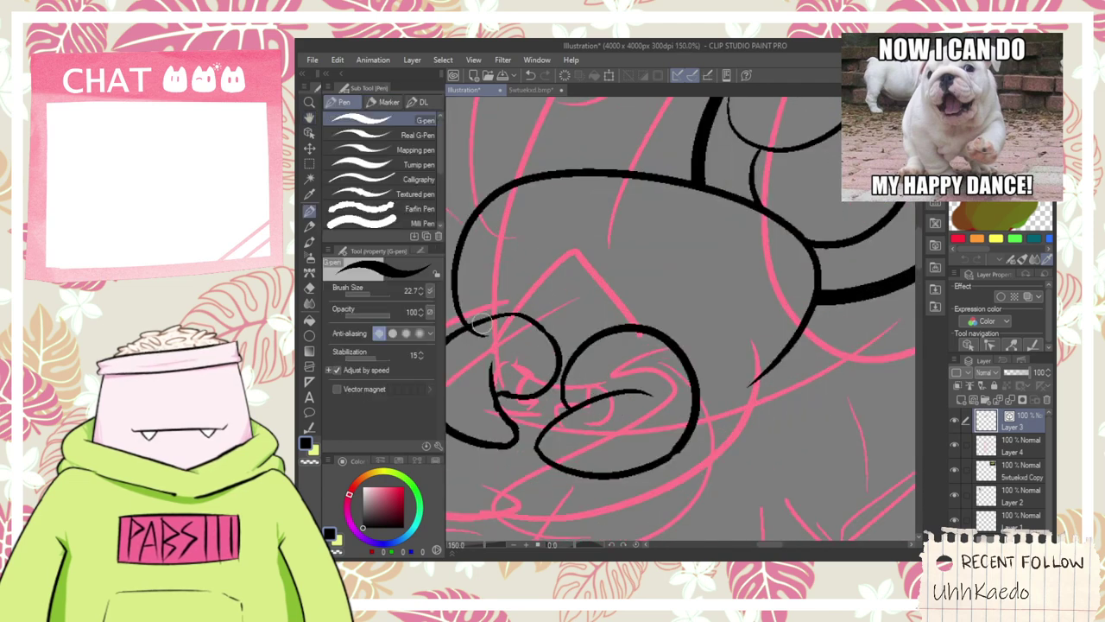
{"action": "left_click_drag", "start_coordinate": [530, 354], "coordinate": [663, 318]}
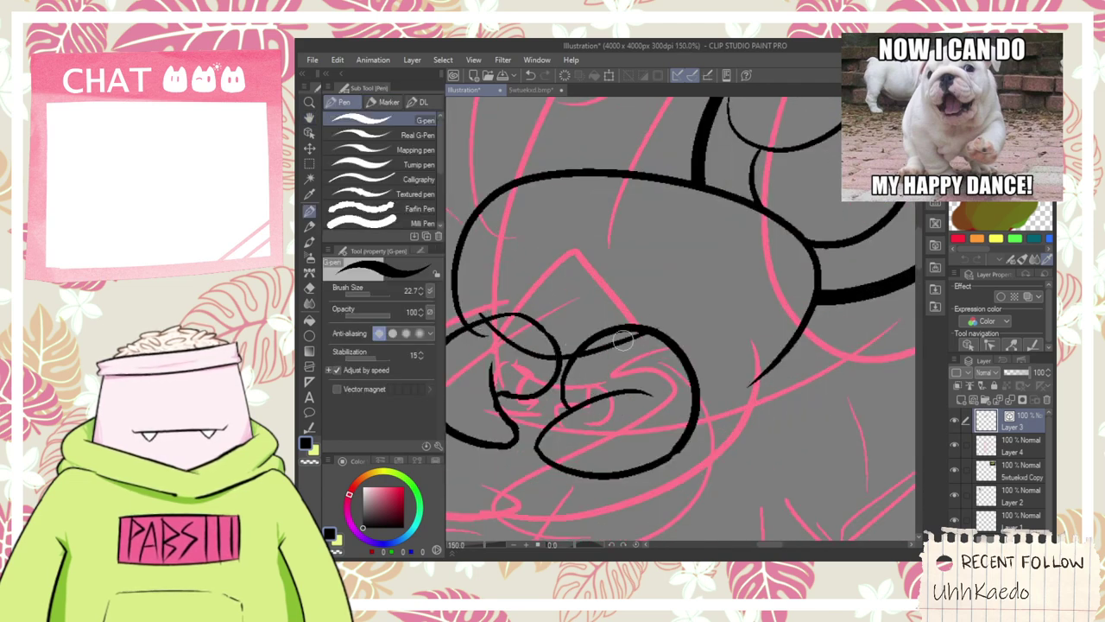
{"action": "key", "text": "e"}
{"action": "mouse_move", "coordinate": [542, 315]}
{"action": "left_mouse_down"}
{"action": "mouse_move", "coordinate": [539, 335]}
{"action": "mouse_move", "coordinate": [606, 344]}
{"action": "left_mouse_up"}
{"action": "scroll", "coordinate": [608, 338], "scroll_direction": "down", "scroll_amount": 2}
{"action": "scroll", "coordinate": [603, 337], "scroll_direction": "up", "scroll_amount": 3}
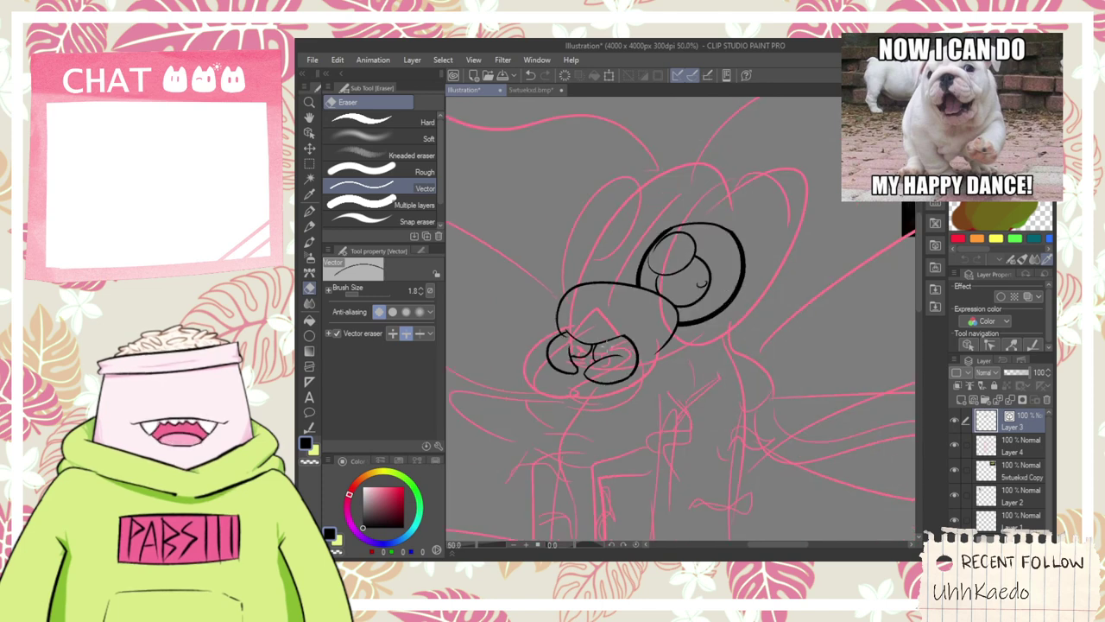
{"action": "scroll", "coordinate": [570, 317], "scroll_direction": "down", "scroll_amount": 1}
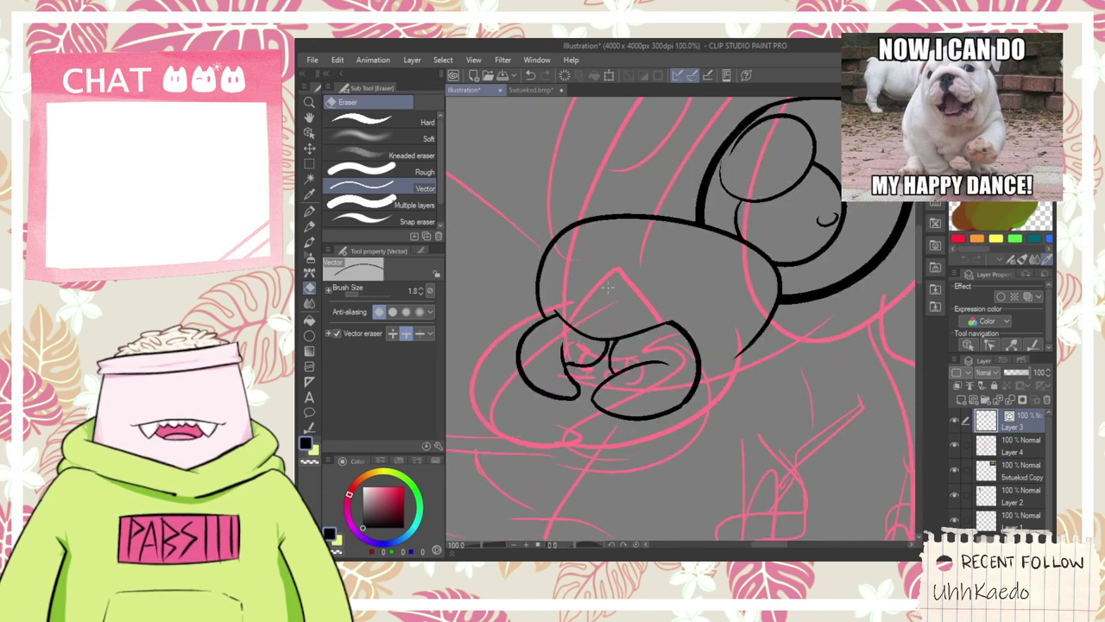
- Ink a line joining the back of the head outline to the lower right side of the right mouth lobe
{"action": "key", "text": "space"}
{"action": "left_click_drag", "start_coordinate": [658, 287], "coordinate": [594, 320]}
{"action": "scroll", "coordinate": [646, 401], "scroll_direction": "up", "scroll_amount": 2}
{"action": "key", "text": "p"}
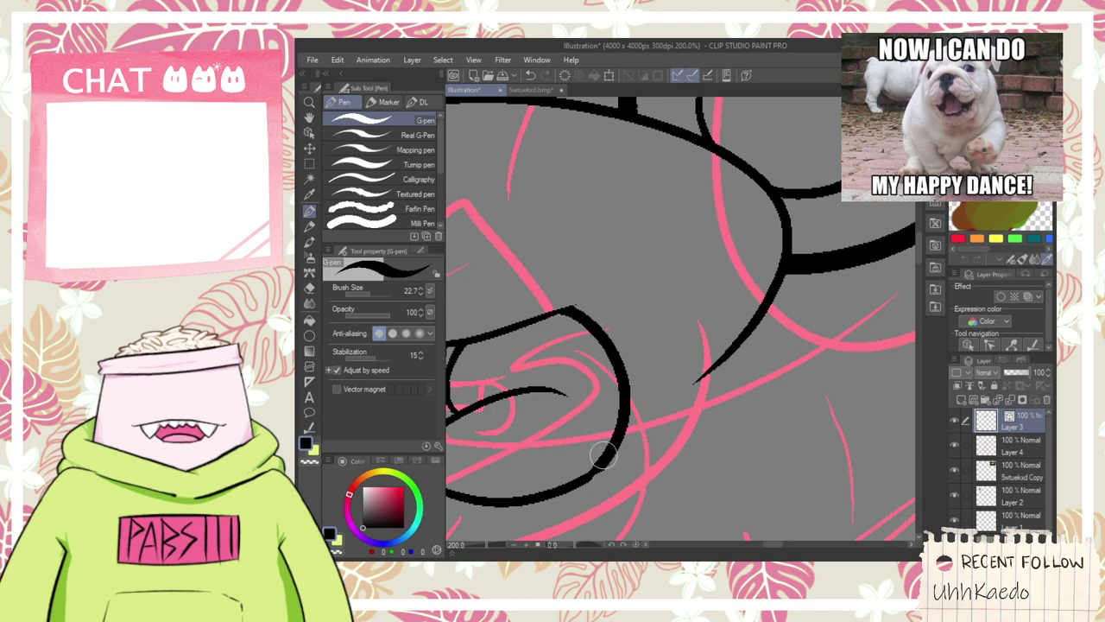
{"action": "left_click_drag", "start_coordinate": [603, 458], "coordinate": [649, 439]}
{"action": "key", "text": "ctrl+z"}
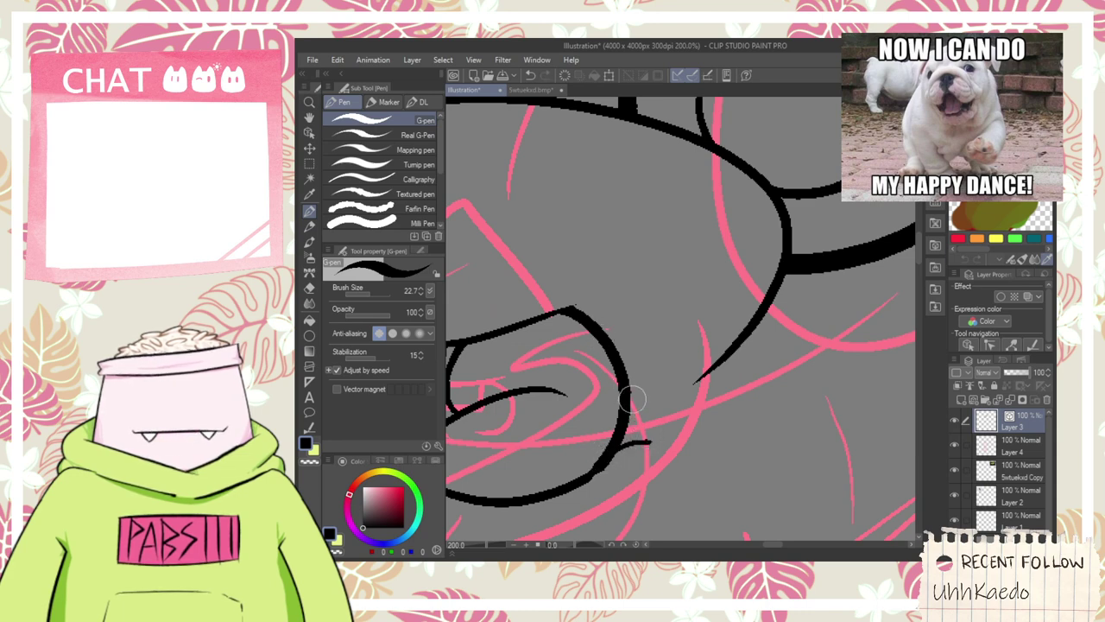
{"action": "left_click_drag", "start_coordinate": [632, 401], "coordinate": [715, 377]}
{"action": "key", "text": "ctrl+z"}
{"action": "mouse_move", "coordinate": [632, 404]}
{"action": "left_mouse_down"}
{"action": "mouse_move", "coordinate": [729, 372]}
{"action": "mouse_move", "coordinate": [726, 335]}
{"action": "left_mouse_up"}
{"action": "key", "text": "ctrl+z"}
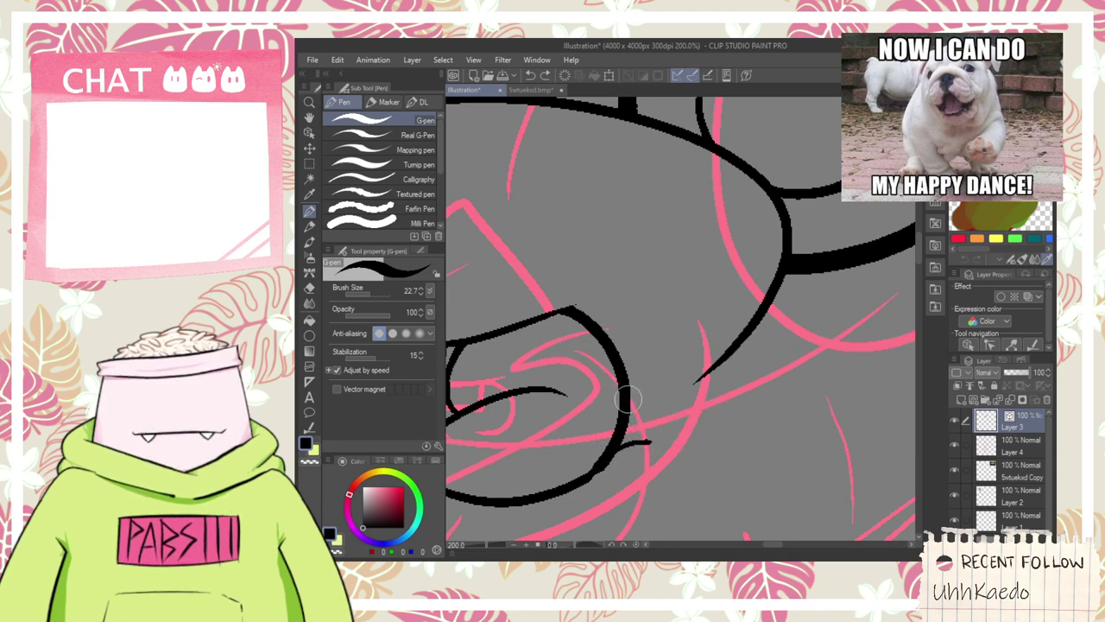
{"action": "mouse_move", "coordinate": [632, 448]}
{"action": "left_mouse_down"}
{"action": "mouse_move", "coordinate": [645, 455]}
{"action": "mouse_move", "coordinate": [776, 261]}
{"action": "mouse_move", "coordinate": [630, 449]}
{"action": "left_mouse_up"}
{"action": "key", "text": "ctrl+z"}
{"action": "key", "text": "e"}
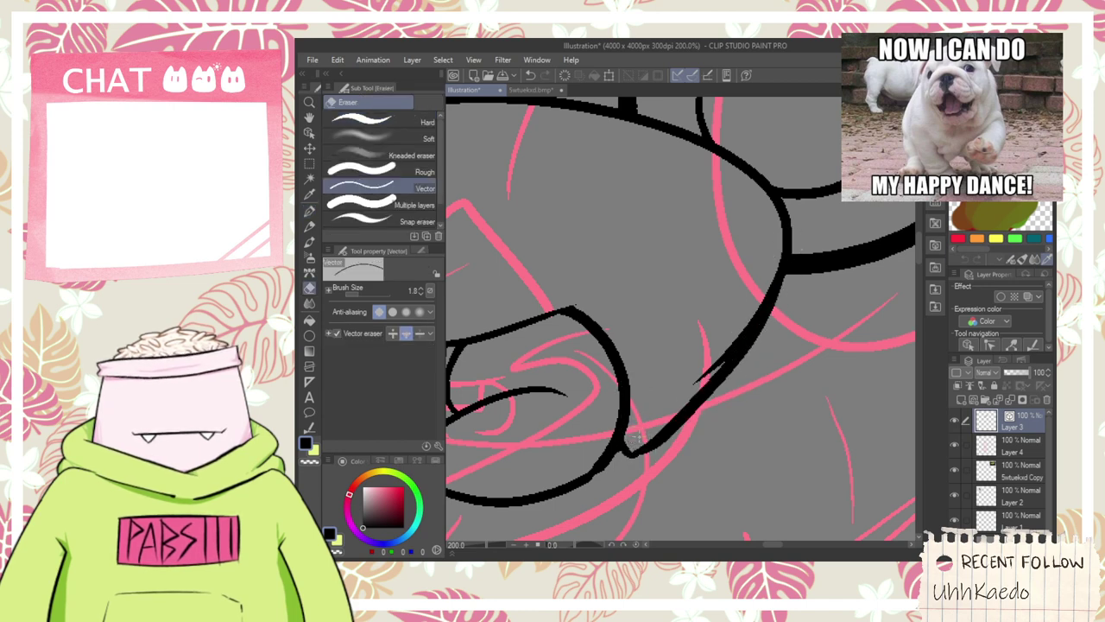
- Ink the missing lower-left part of the eye outline across the head, thickening it to match the rest of the ring
{"action": "scroll", "coordinate": [659, 436], "scroll_direction": "down", "scroll_amount": 1}
{"action": "key", "text": "space"}
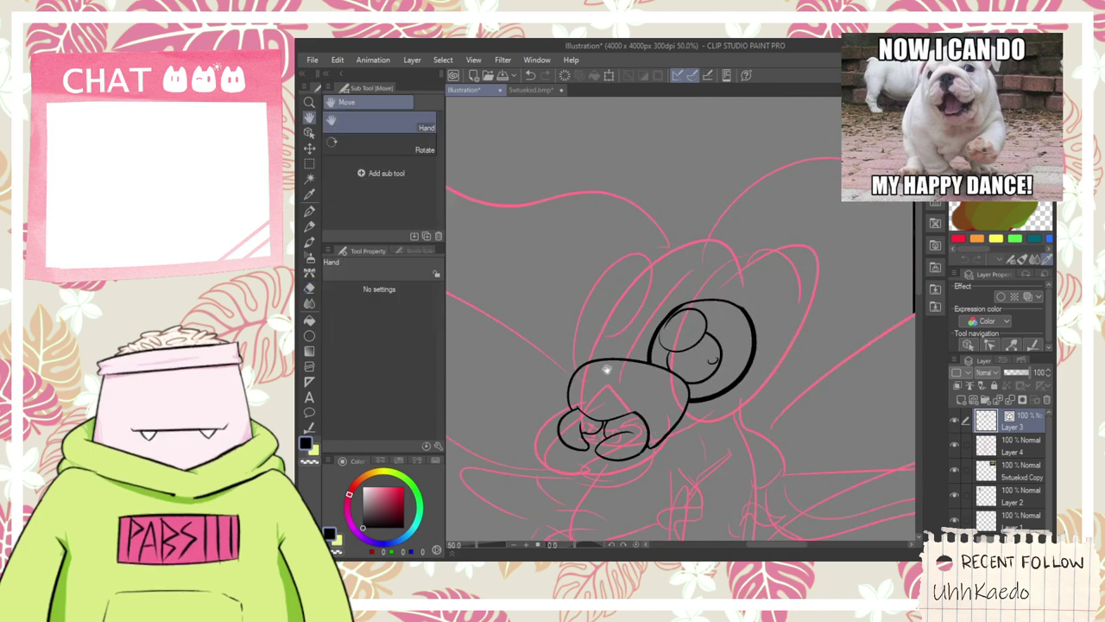
{"action": "scroll", "coordinate": [605, 368], "scroll_direction": "up", "scroll_amount": 1}
{"action": "scroll", "coordinate": [686, 389], "scroll_direction": "up", "scroll_amount": 2}
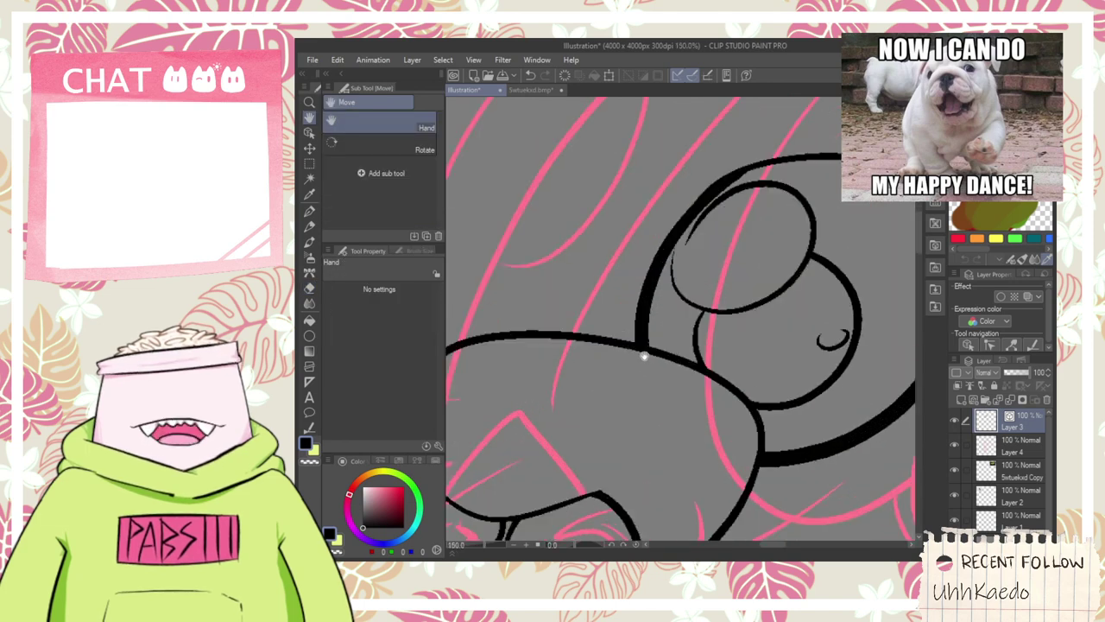
{"action": "key", "text": "p"}
{"action": "left_click_drag", "start_coordinate": [640, 347], "coordinate": [714, 467]}
{"action": "left_click_drag", "start_coordinate": [644, 331], "coordinate": [786, 456]}
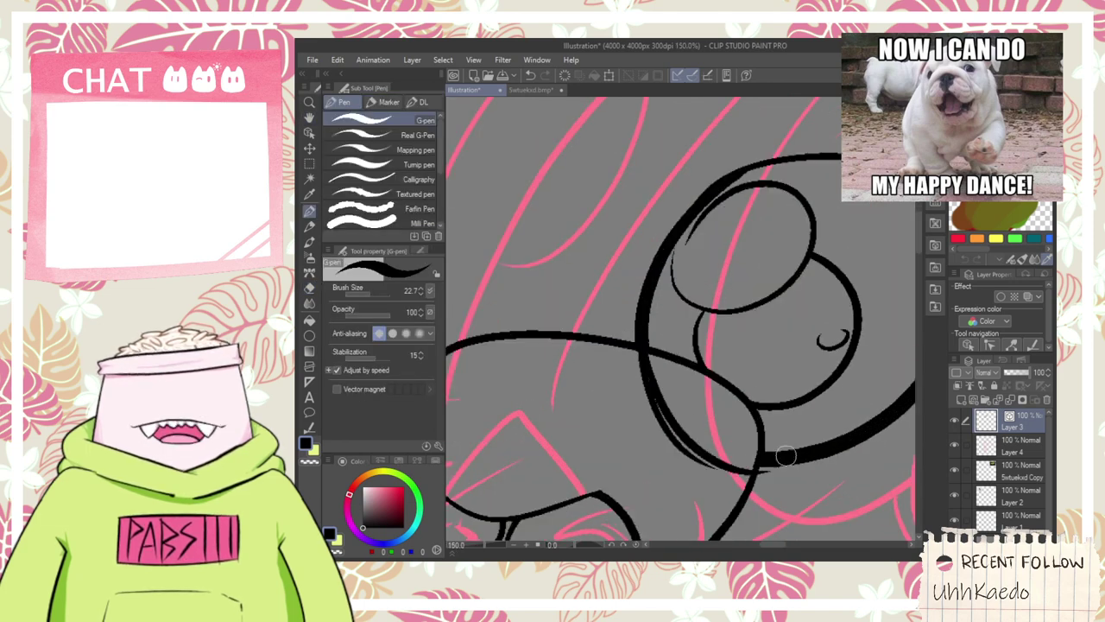
{"action": "key", "text": "ctrl+z"}
{"action": "mouse_move", "coordinate": [644, 328]}
{"action": "left_mouse_down"}
{"action": "mouse_move", "coordinate": [744, 484]}
{"action": "mouse_move", "coordinate": [781, 446]}
{"action": "left_mouse_up"}
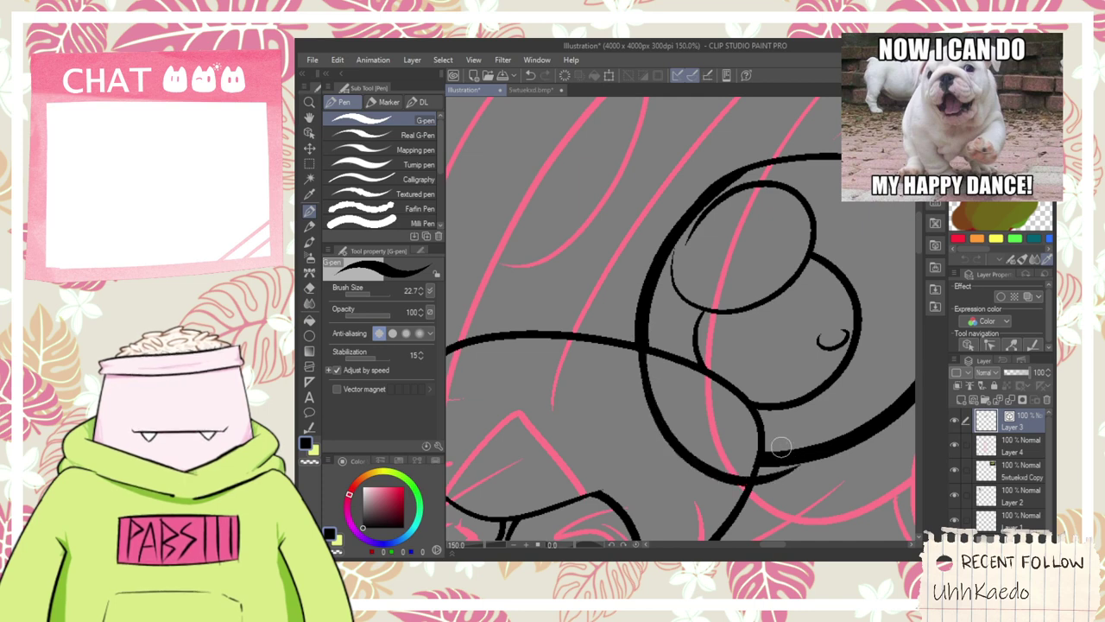
{"action": "mouse_move", "coordinate": [663, 431]}
{"action": "left_mouse_down"}
{"action": "mouse_move", "coordinate": [817, 456]}
{"action": "mouse_move", "coordinate": [621, 346]}
{"action": "left_mouse_up"}
{"action": "key", "text": "ctrl+z"}
{"action": "key", "text": "e"}
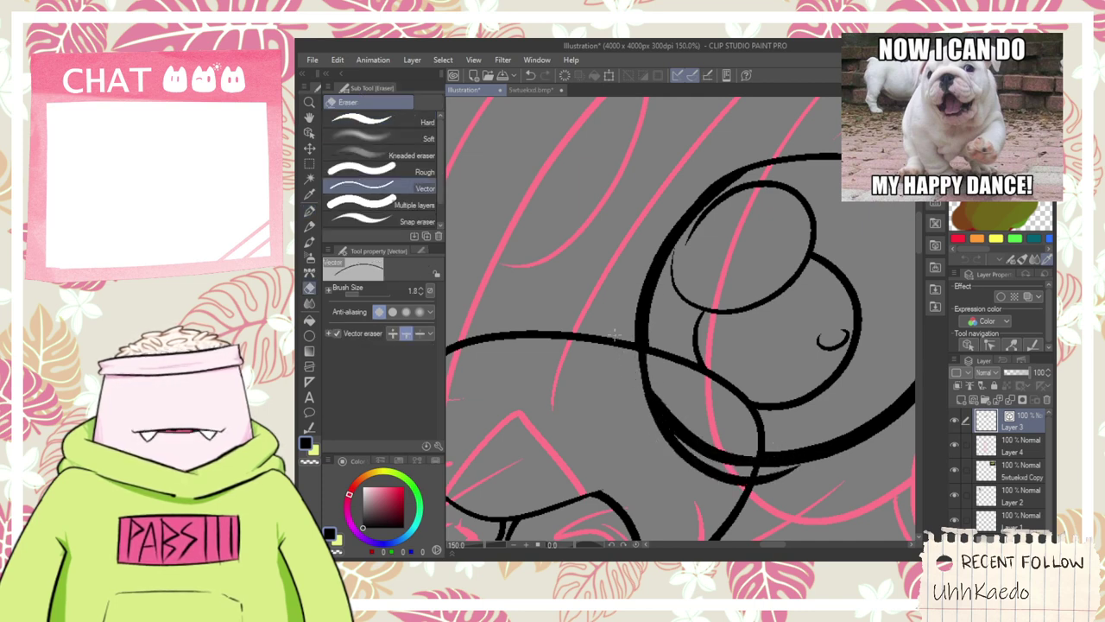
- Erase the head outline segments inside the eye and the excess strokes below the eye's lower edge
{"action": "left_click", "coordinate": [693, 461]}
{"action": "left_click", "coordinate": [681, 361]}
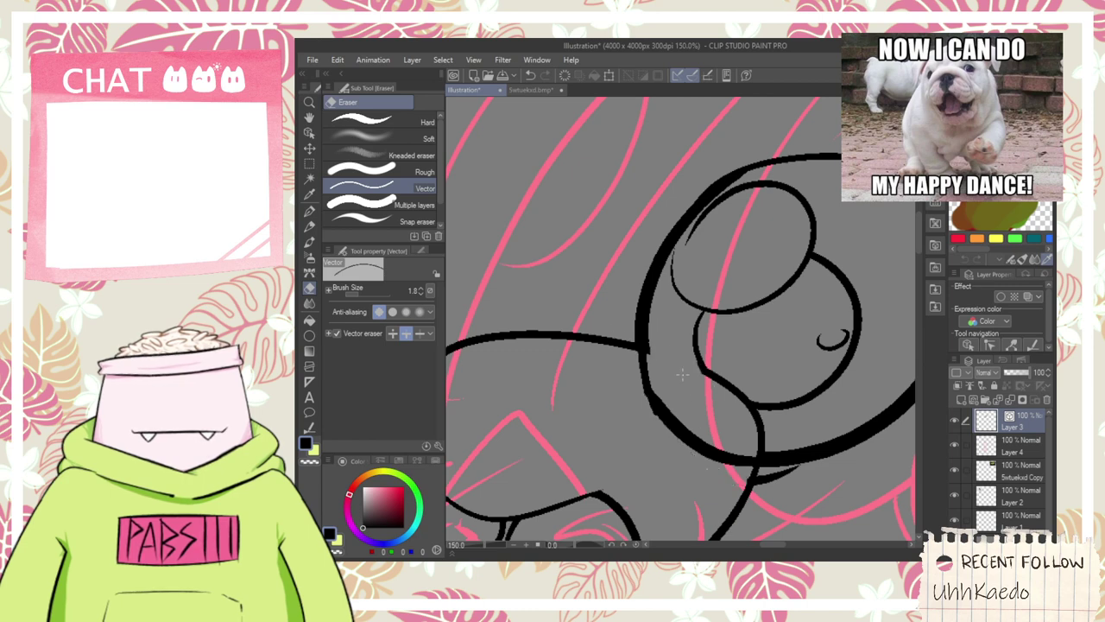
{"action": "left_click", "coordinate": [730, 384]}
{"action": "left_click", "coordinate": [765, 430]}
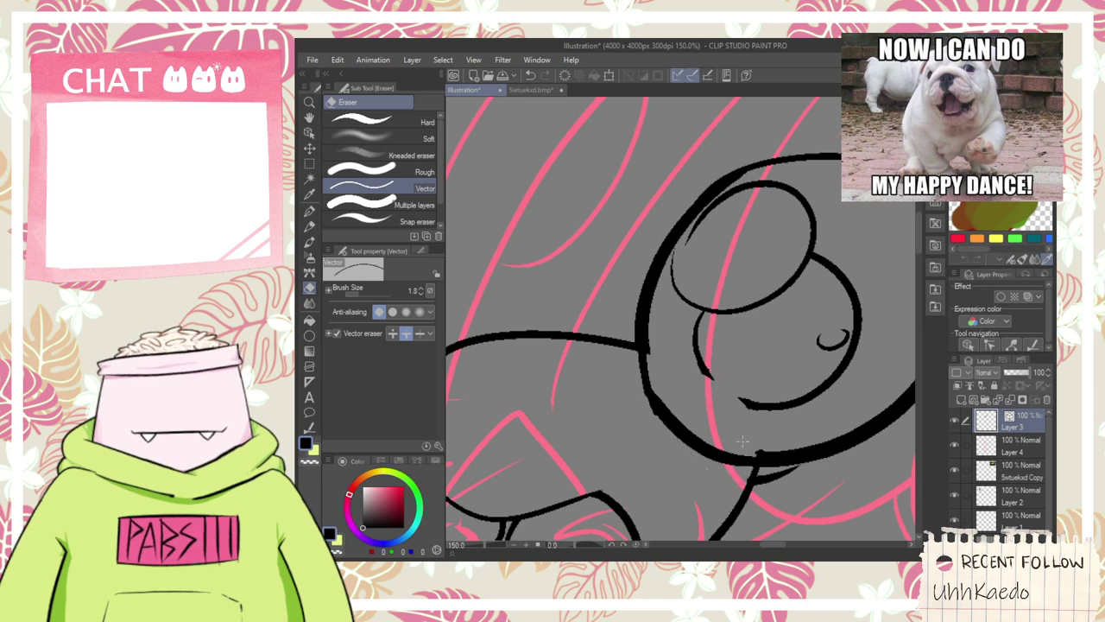
{"action": "left_click", "coordinate": [757, 478]}
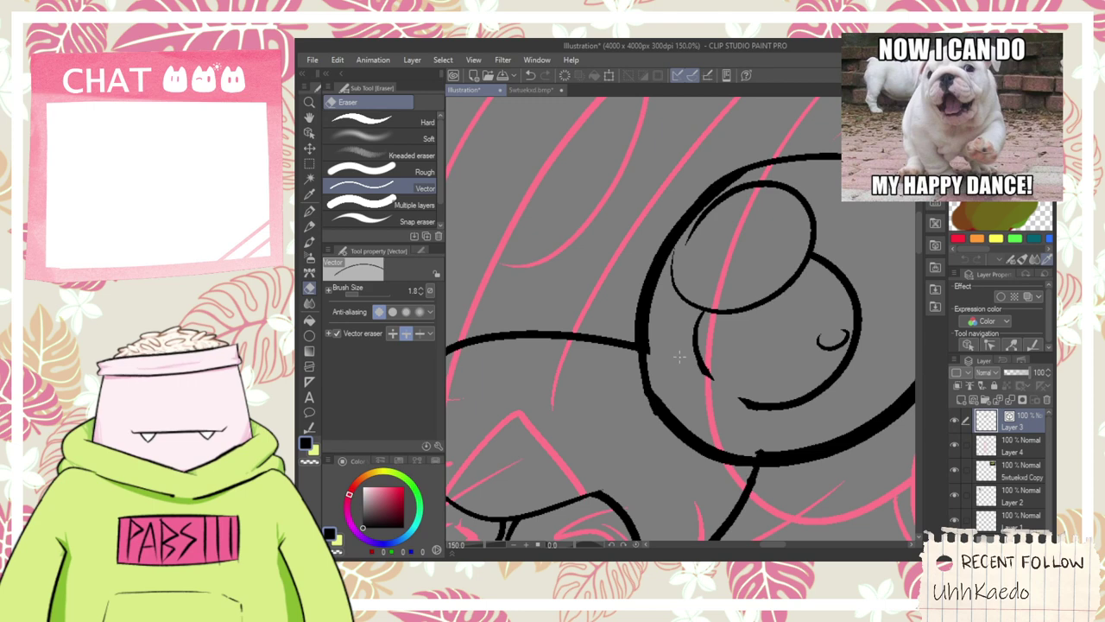
{"action": "scroll", "coordinate": [518, 323], "scroll_direction": "down", "scroll_amount": 2}
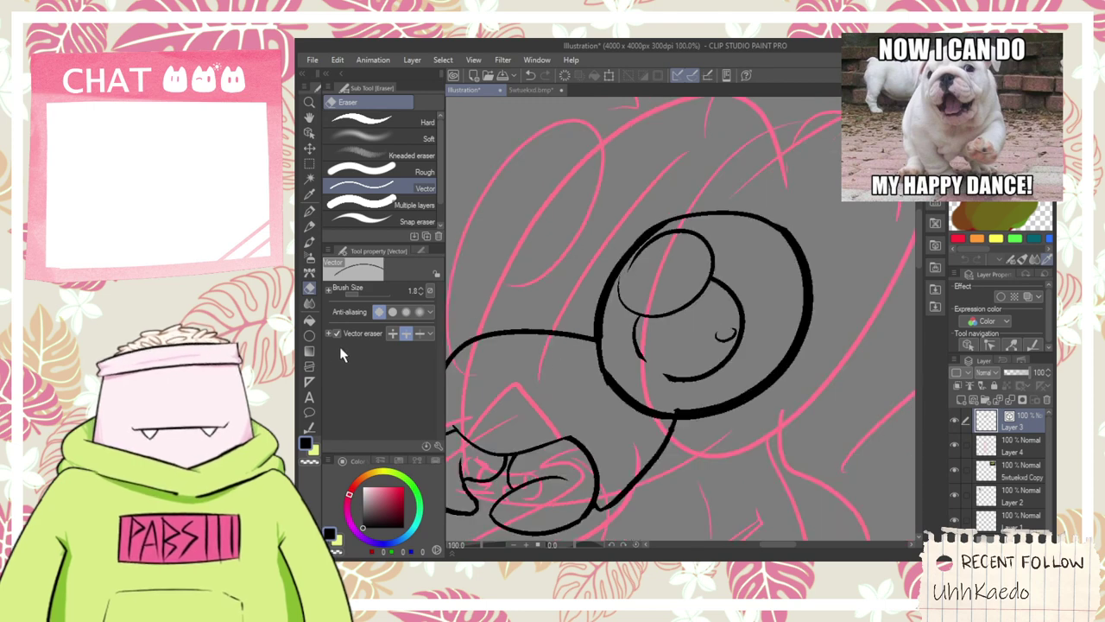
- Try to join the eye outline's bottom ends with Connect vector lines and erase the blunt stub at their junction
{"action": "left_click", "coordinate": [310, 426]}
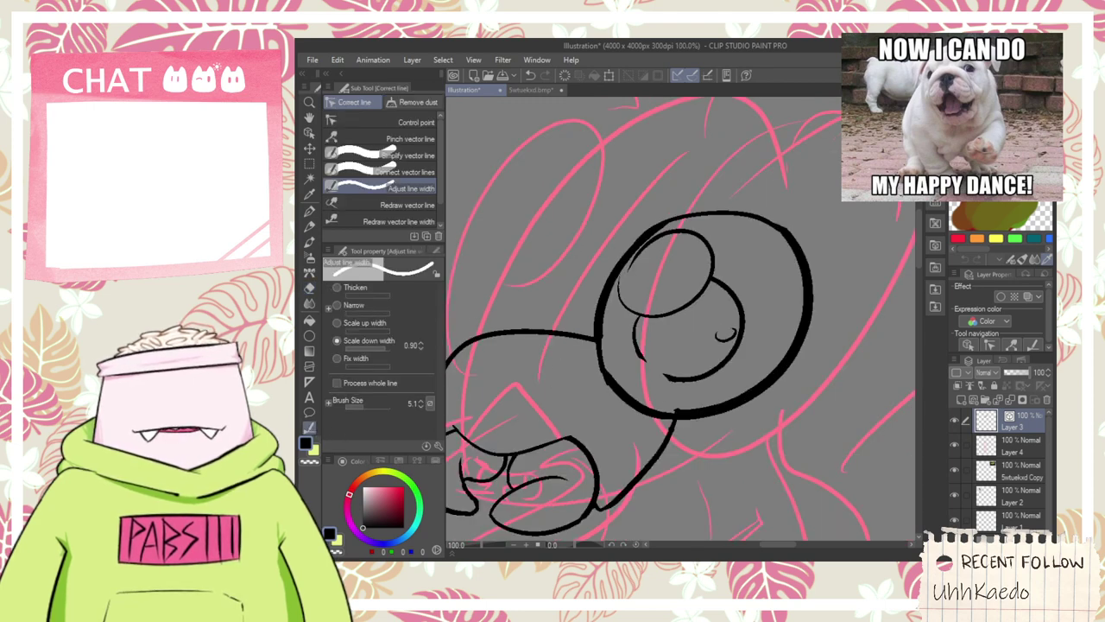
{"action": "left_click", "coordinate": [406, 171]}
{"action": "scroll", "coordinate": [682, 421], "scroll_direction": "up", "scroll_amount": 2}
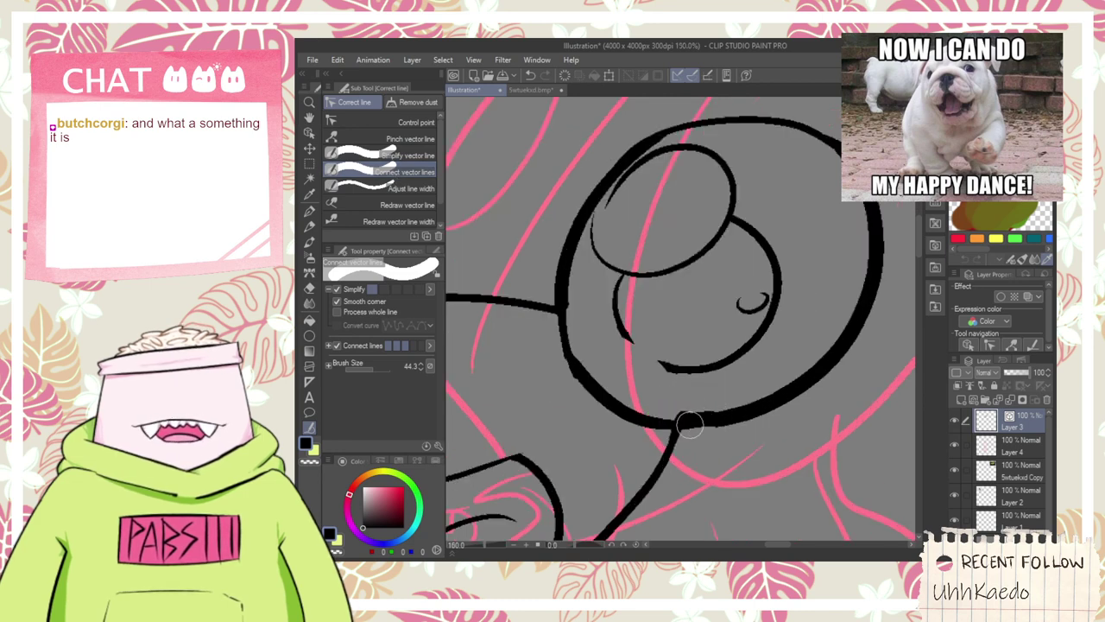
{"action": "scroll", "coordinate": [689, 423], "scroll_direction": "up", "scroll_amount": 2}
{"action": "left_click_drag", "start_coordinate": [678, 425], "coordinate": [720, 415]}
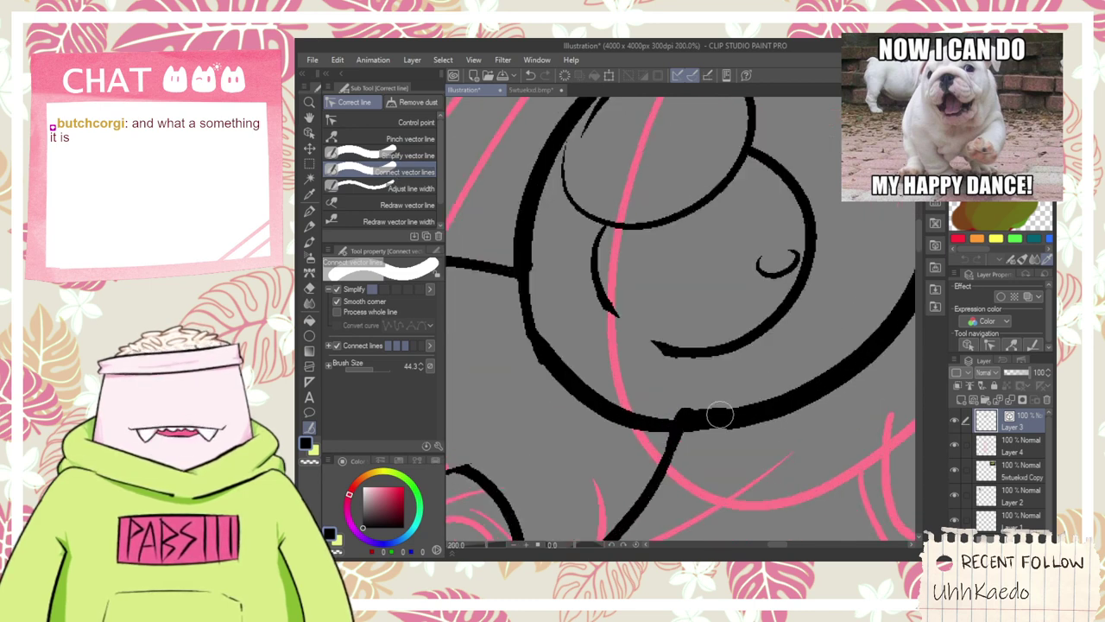
{"action": "key", "text": "e"}
{"action": "left_click", "coordinate": [718, 413]}
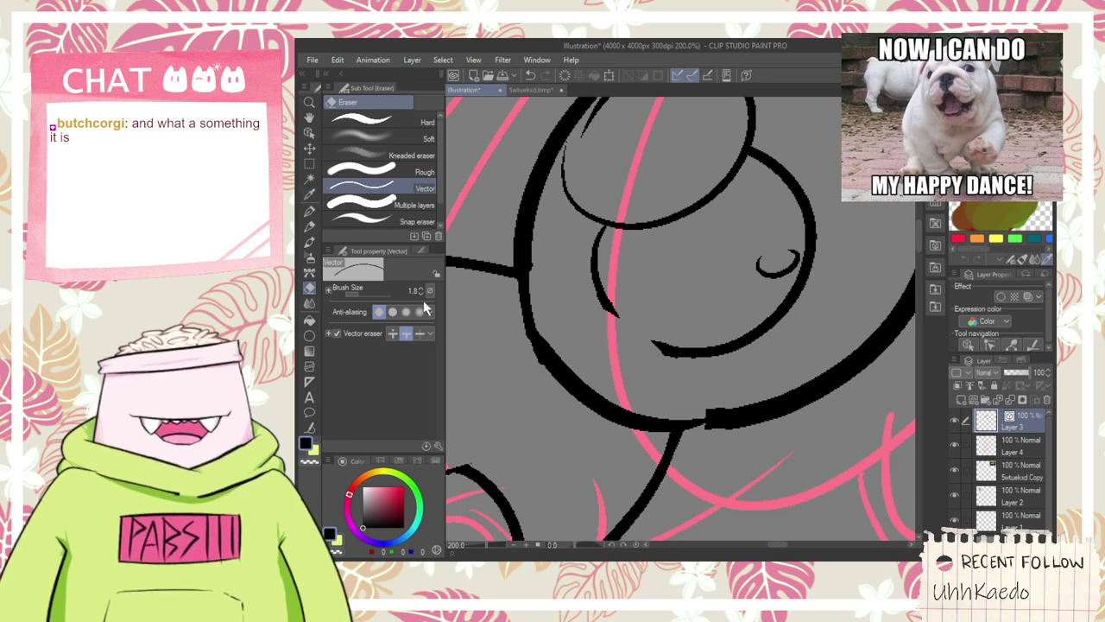
{"action": "left_click", "coordinate": [309, 427]}
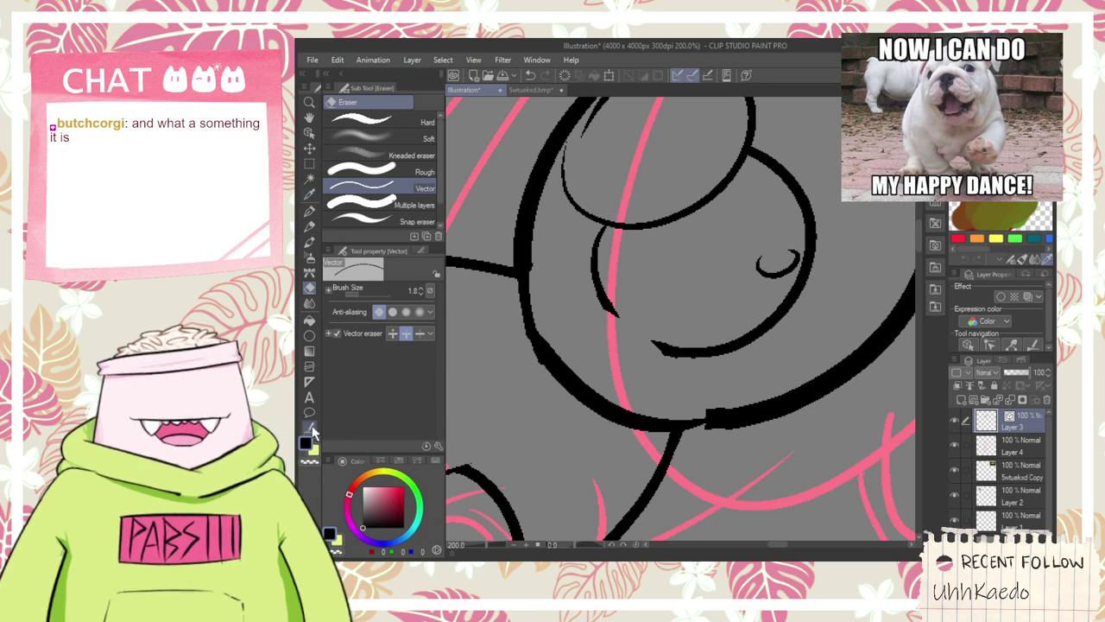
{"action": "left_click_drag", "start_coordinate": [705, 404], "coordinate": [694, 456]}
{"action": "left_click", "coordinate": [719, 413]}
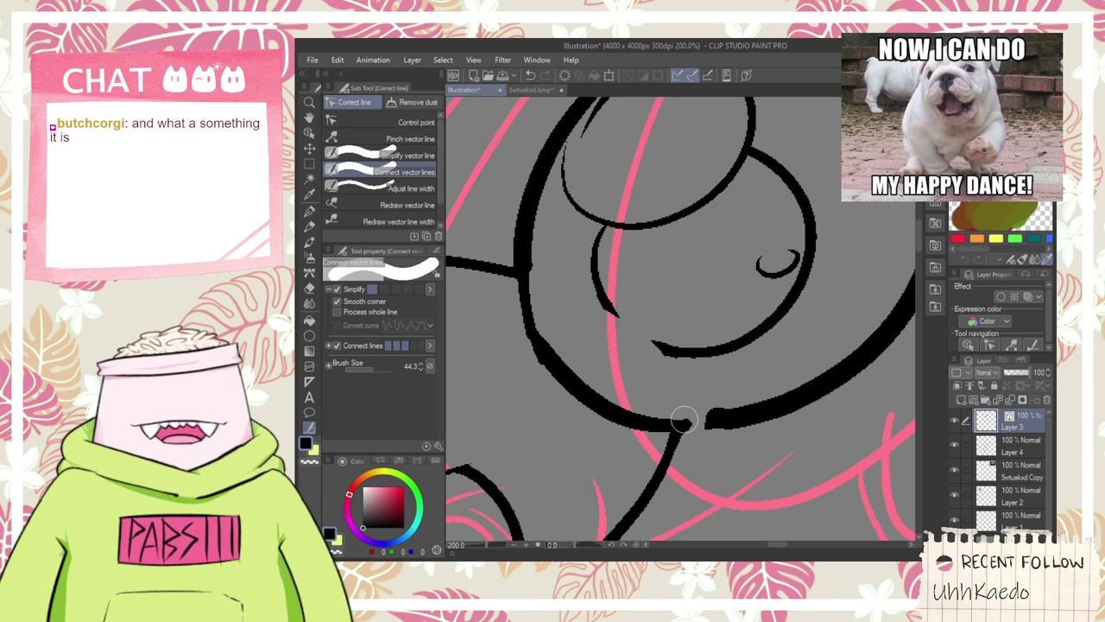
- Bridge the gap at the bottom of the eye outline with a short curved G-pen stroke
{"action": "key", "text": "p"}
{"action": "scroll", "coordinate": [676, 416], "scroll_direction": "up", "scroll_amount": 2}
{"action": "left_click_drag", "start_coordinate": [573, 442], "coordinate": [872, 465]}
{"action": "scroll", "coordinate": [725, 468], "scroll_direction": "down", "scroll_amount": 1}
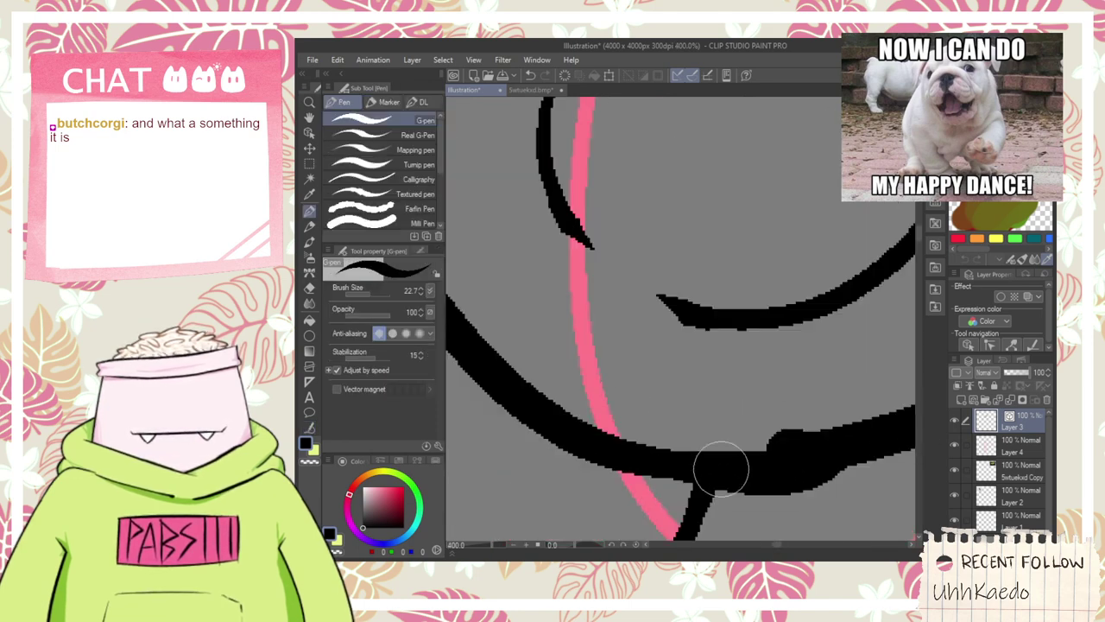
{"action": "scroll", "coordinate": [692, 461], "scroll_direction": "down", "scroll_amount": 1}
{"action": "key", "text": "ctrl+z"}
{"action": "left_click_drag", "start_coordinate": [669, 460], "coordinate": [782, 449]}
{"action": "key", "text": "ctrl+z"}
{"action": "left_click_drag", "start_coordinate": [709, 460], "coordinate": [738, 454]}
{"action": "key", "text": "ctrl+z"}
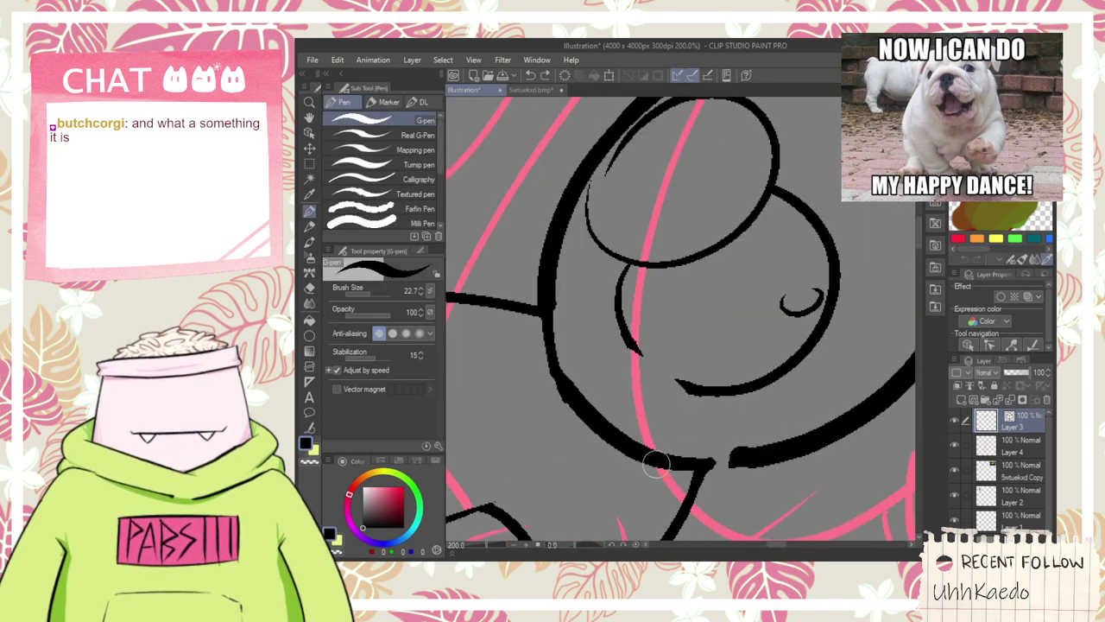
{"action": "left_click_drag", "start_coordinate": [656, 465], "coordinate": [750, 460]}
{"action": "left_click_drag", "start_coordinate": [678, 465], "coordinate": [867, 439]}
{"action": "key", "text": "ctrl+z"}
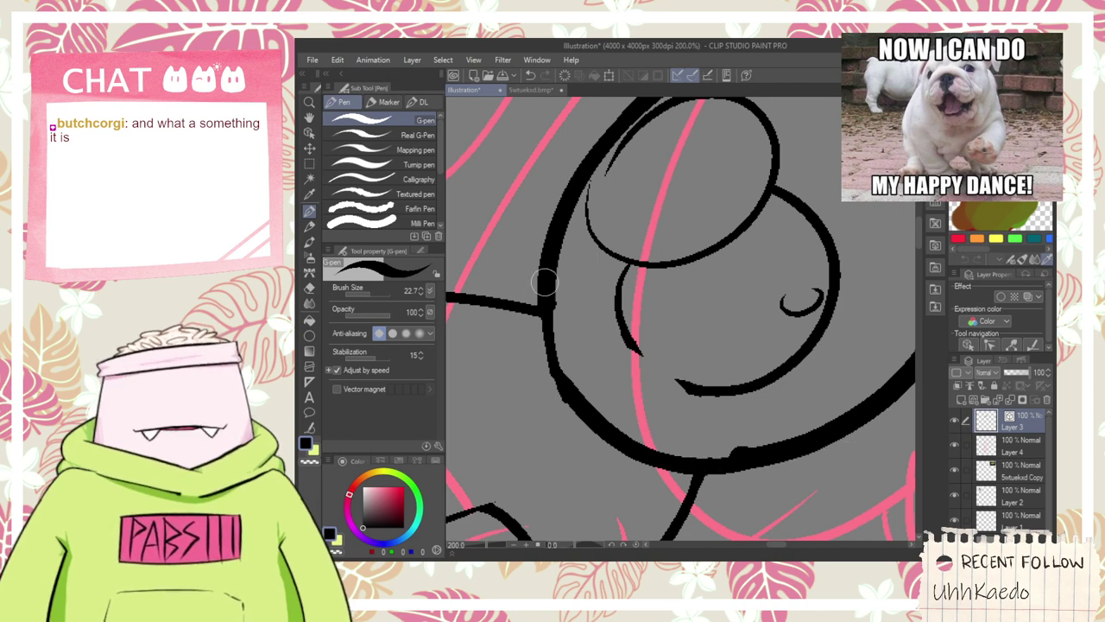
- Add a short black dab in the lower-left gap of the eye's inner circle
{"action": "scroll", "coordinate": [582, 389], "scroll_direction": "down", "scroll_amount": 2}
{"action": "scroll", "coordinate": [599, 357], "scroll_direction": "up", "scroll_amount": 4}
{"action": "left_click_drag", "start_coordinate": [605, 359], "coordinate": [627, 369]}
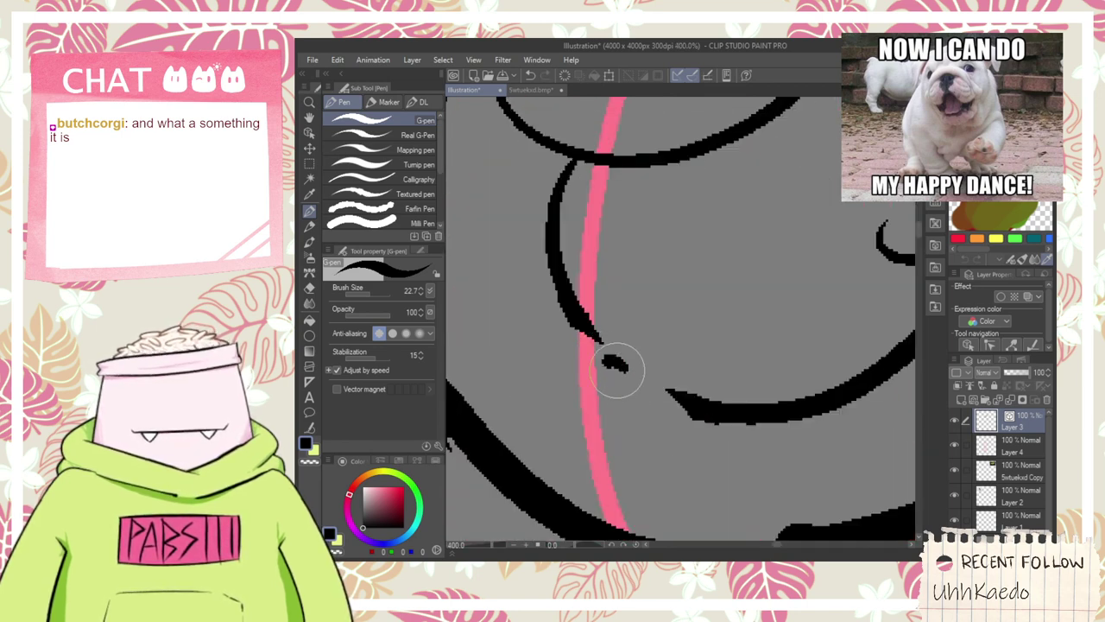
- Connect the highlight circle's open upper-left edge to the eye outline and erase its loose inner tail
{"action": "scroll", "coordinate": [617, 370], "scroll_direction": "down", "scroll_amount": 5}
{"action": "scroll", "coordinate": [629, 342], "scroll_direction": "up", "scroll_amount": 3}
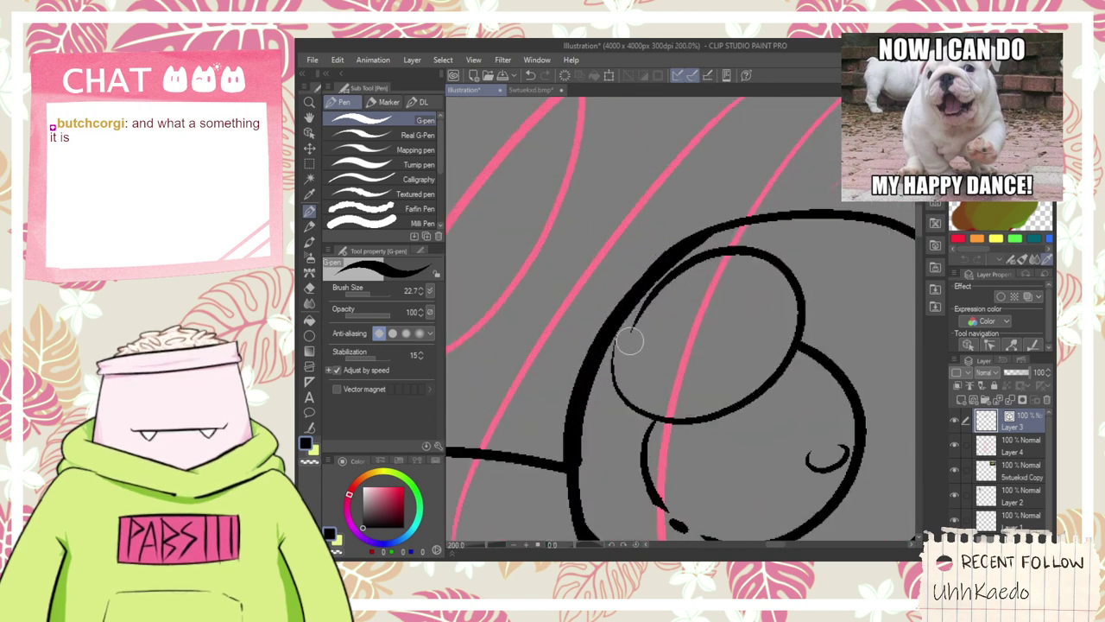
{"action": "scroll", "coordinate": [630, 342], "scroll_direction": "up", "scroll_amount": 2}
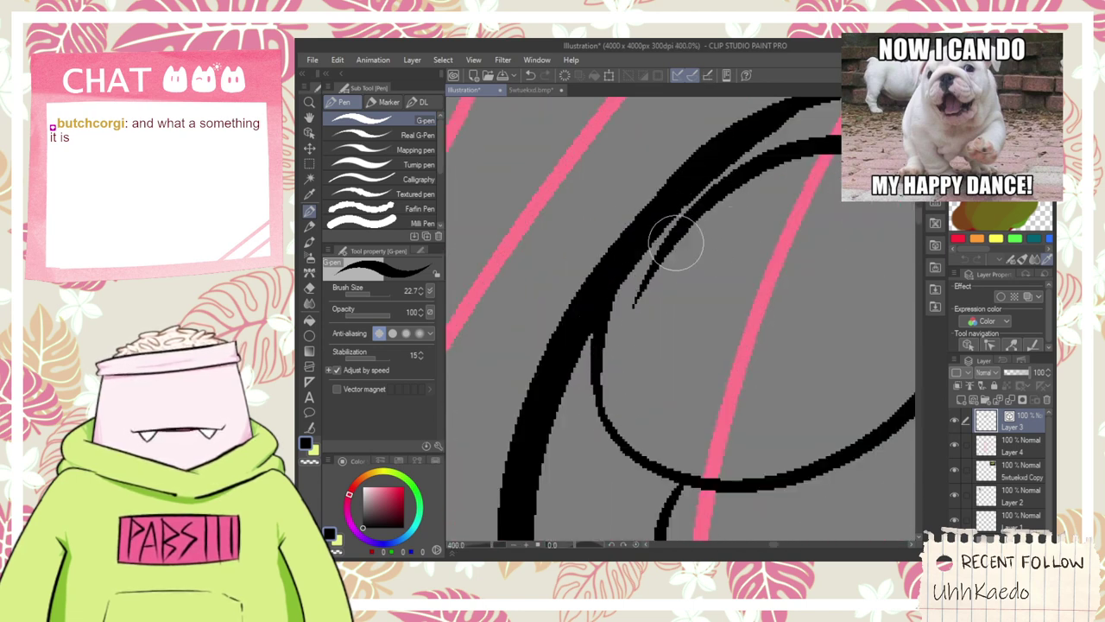
{"action": "key", "text": "e"}
{"action": "scroll", "coordinate": [708, 226], "scroll_direction": "down", "scroll_amount": 3}
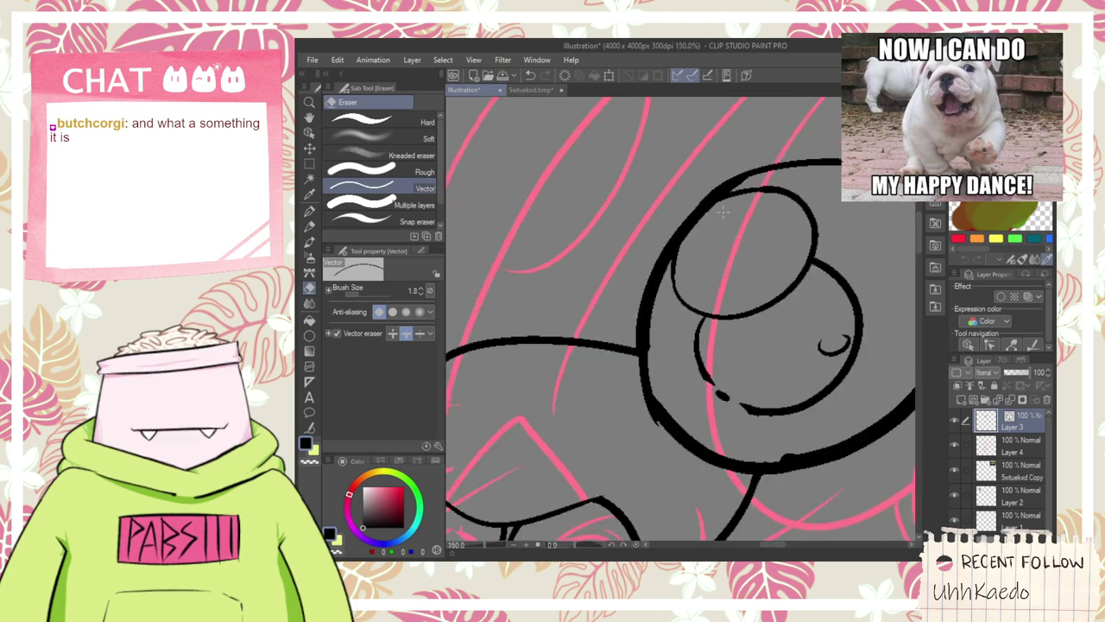
- Ink the far eye's curved outer outline with the G-pen, arching up from the head's upper-left corner
{"action": "scroll", "coordinate": [723, 211], "scroll_direction": "down", "scroll_amount": 3}
{"action": "scroll", "coordinate": [612, 308], "scroll_direction": "up", "scroll_amount": 2}
{"action": "key", "text": "p"}
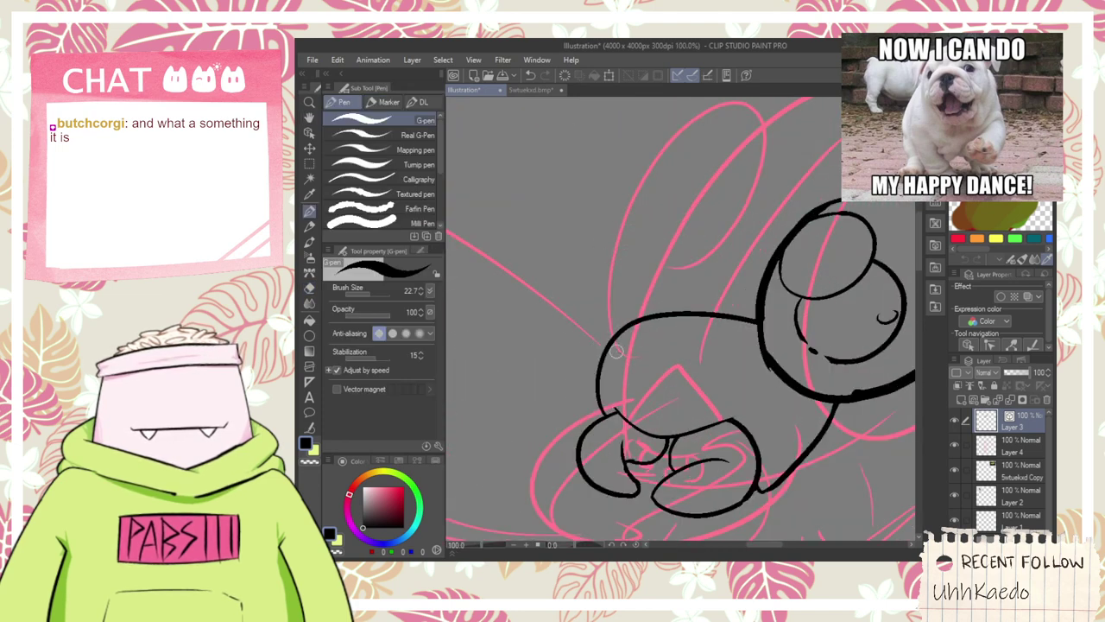
{"action": "left_click_drag", "start_coordinate": [609, 344], "coordinate": [697, 174]}
{"action": "key", "text": "ctrl+z"}
{"action": "left_click_drag", "start_coordinate": [604, 339], "coordinate": [698, 175]}
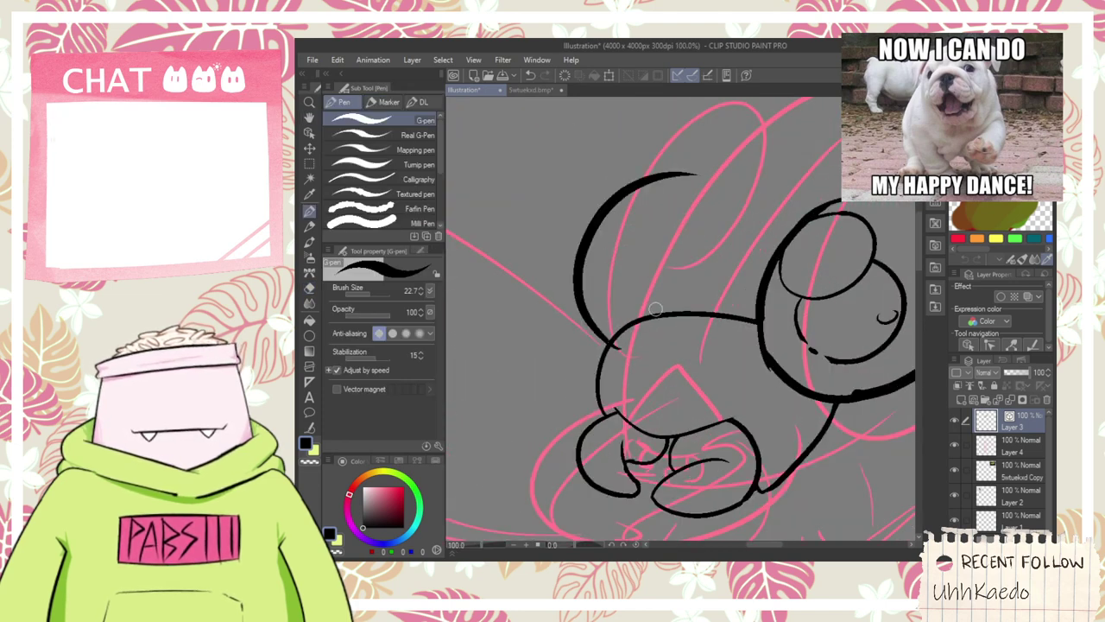
{"action": "left_click_drag", "start_coordinate": [622, 343], "coordinate": [686, 199]}
{"action": "key", "text": "ctrl+z"}
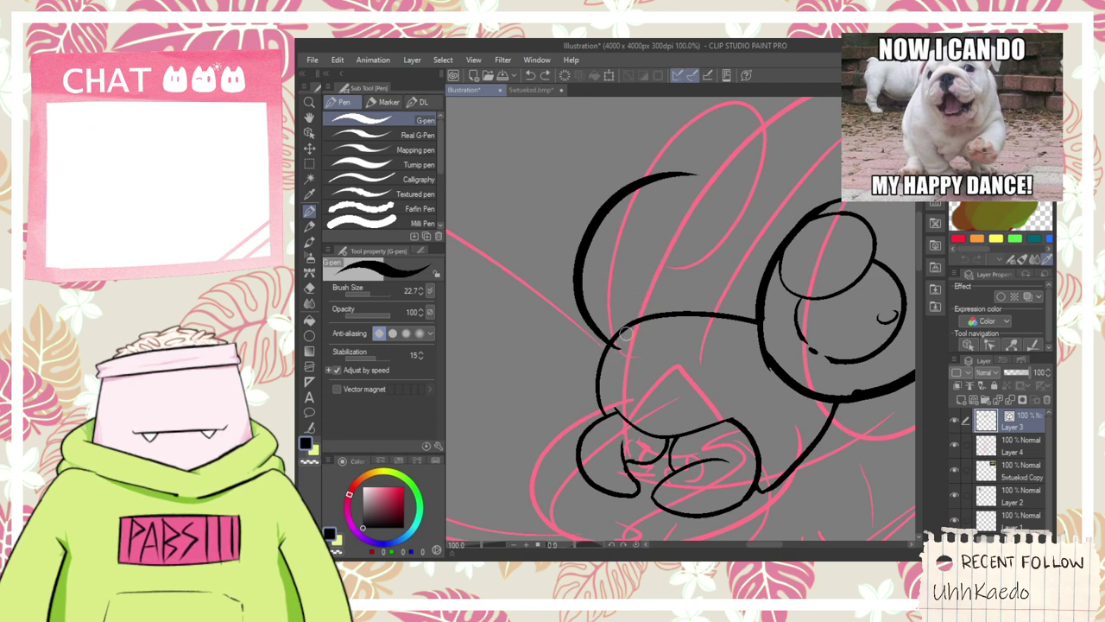
{"action": "key", "text": "ctrl+z"}
{"action": "key", "text": "ctrl+z"}
{"action": "mouse_move", "coordinate": [605, 336]}
{"action": "left_mouse_down"}
{"action": "mouse_move", "coordinate": [710, 164]}
{"action": "mouse_move", "coordinate": [730, 162]}
{"action": "left_mouse_up"}
{"action": "key", "text": "ctrl+z"}
{"action": "left_click_drag", "start_coordinate": [627, 340], "coordinate": [708, 202]}
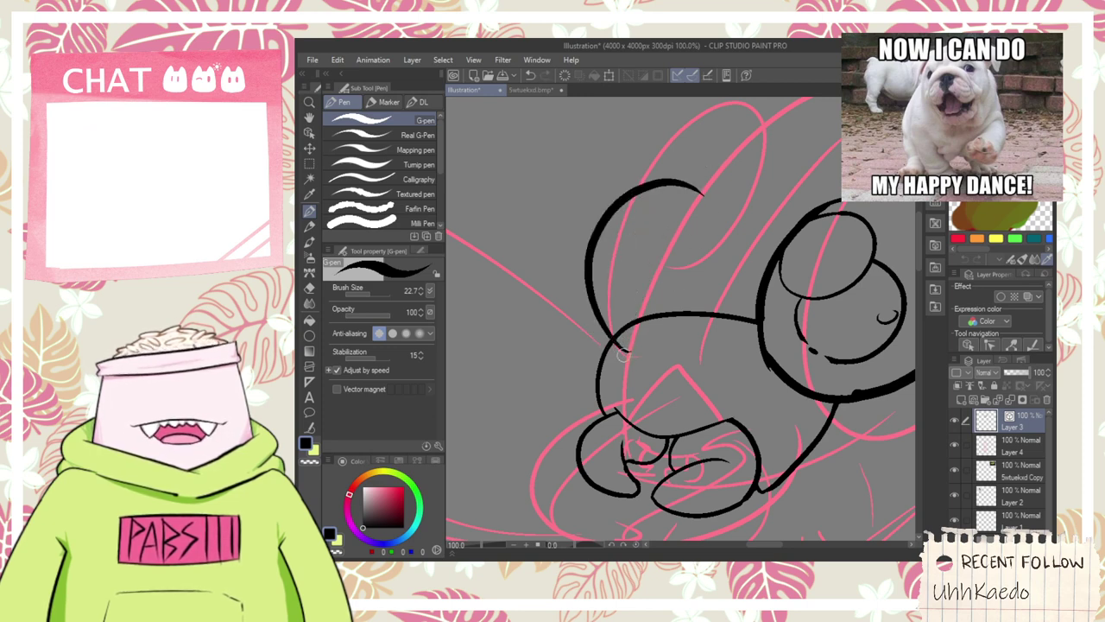
- Ink a slanted inner edge closing the far eye and erase the line ends overshooting its upper corner
{"action": "left_click_drag", "start_coordinate": [628, 340], "coordinate": [691, 206]}
{"action": "key", "text": "ctrl+z"}
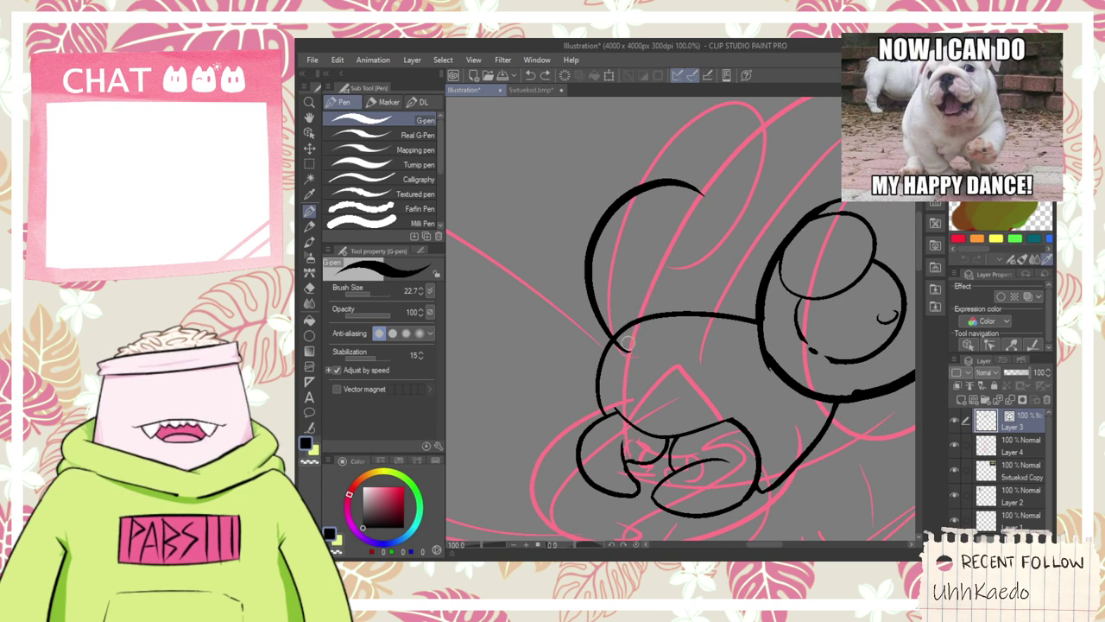
{"action": "mouse_move", "coordinate": [630, 342]}
{"action": "left_mouse_down"}
{"action": "mouse_move", "coordinate": [696, 206]}
{"action": "mouse_move", "coordinate": [710, 137]}
{"action": "left_mouse_up"}
{"action": "key", "text": "e"}
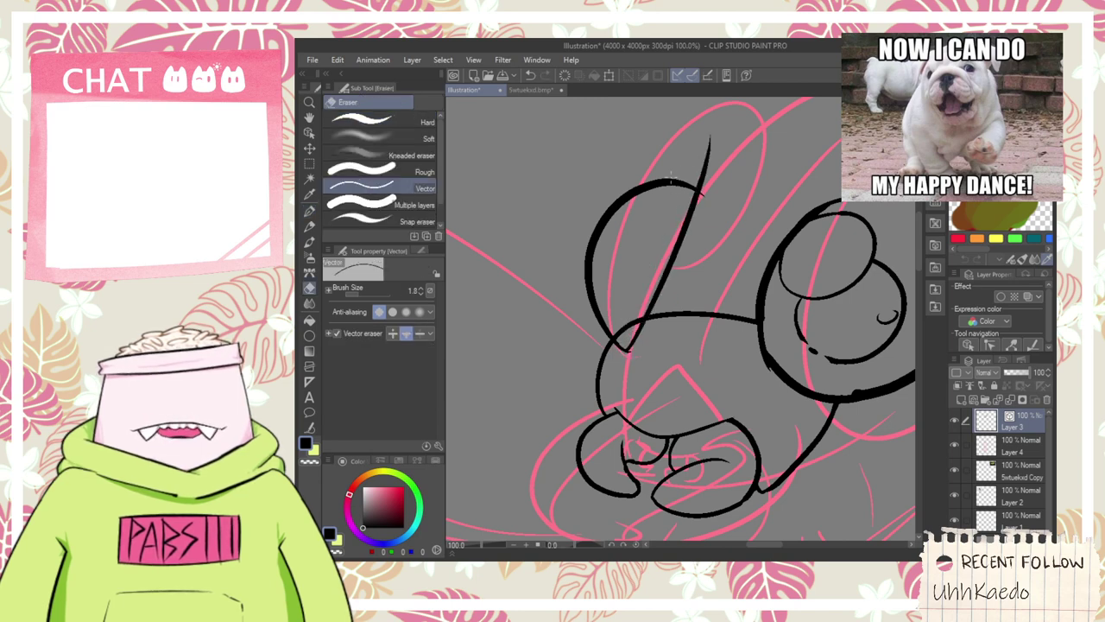
{"action": "left_click_drag", "start_coordinate": [691, 177], "coordinate": [701, 194]}
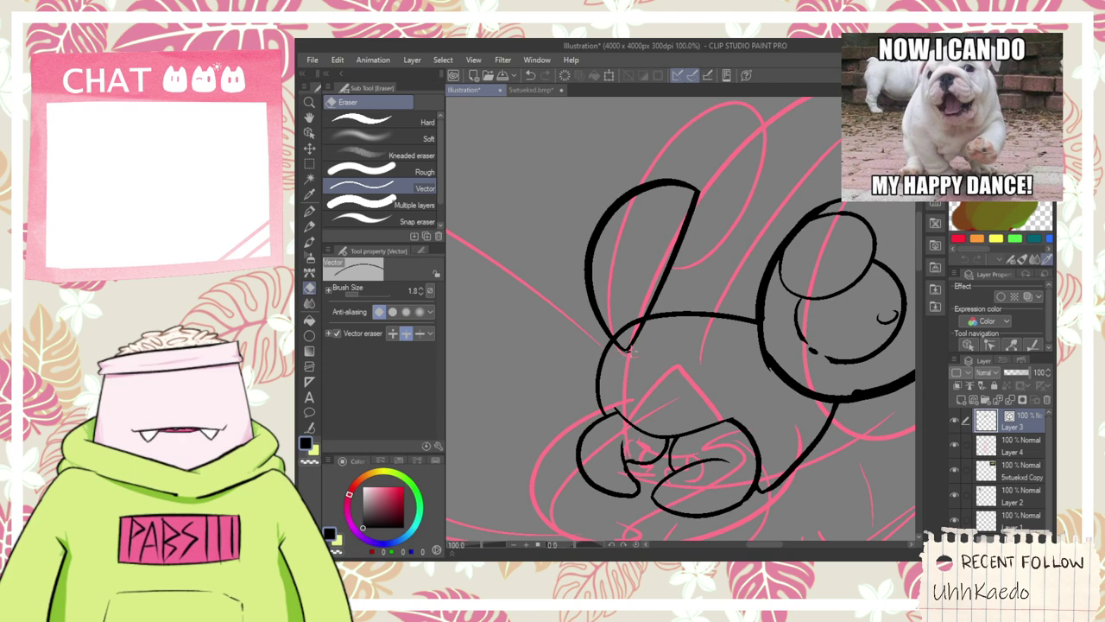
- Ink a curved face contour through the far eye, from above the mouth to beyond the eye's upper edge
{"action": "key", "text": "p"}
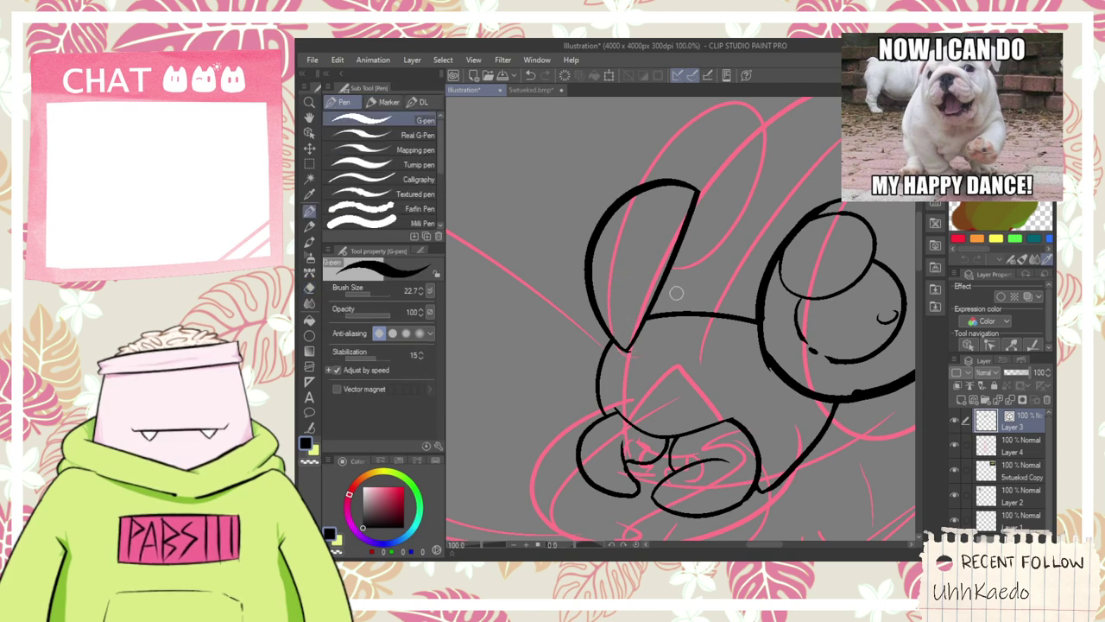
{"action": "scroll", "coordinate": [635, 350], "scroll_direction": "up", "scroll_amount": 2}
{"action": "left_click_drag", "start_coordinate": [627, 389], "coordinate": [732, 103]}
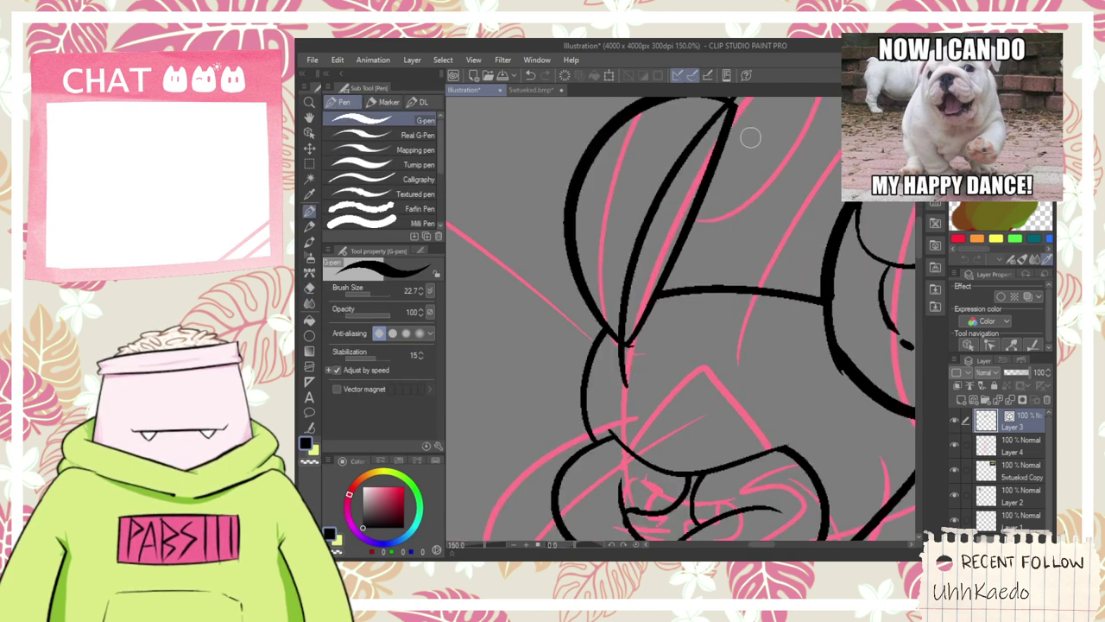
{"action": "key", "text": "ctrl+z"}
{"action": "scroll", "coordinate": [734, 157], "scroll_direction": "down", "scroll_amount": 1}
{"action": "scroll", "coordinate": [696, 302], "scroll_direction": "down", "scroll_amount": 1}
{"action": "key", "text": "space"}
{"action": "left_click_drag", "start_coordinate": [708, 279], "coordinate": [654, 344]}
{"action": "scroll", "coordinate": [624, 371], "scroll_direction": "up", "scroll_amount": 1}
{"action": "mouse_move", "coordinate": [628, 387]}
{"action": "left_mouse_down"}
{"action": "mouse_move", "coordinate": [655, 206]}
{"action": "mouse_move", "coordinate": [733, 113]}
{"action": "mouse_move", "coordinate": [631, 266]}
{"action": "mouse_move", "coordinate": [691, 152]}
{"action": "left_mouse_up"}
{"action": "key", "text": "ctrl+z"}
- Erase the slanted eye edge and the head's upper line on the face side of the new contour
{"action": "key", "text": "e"}
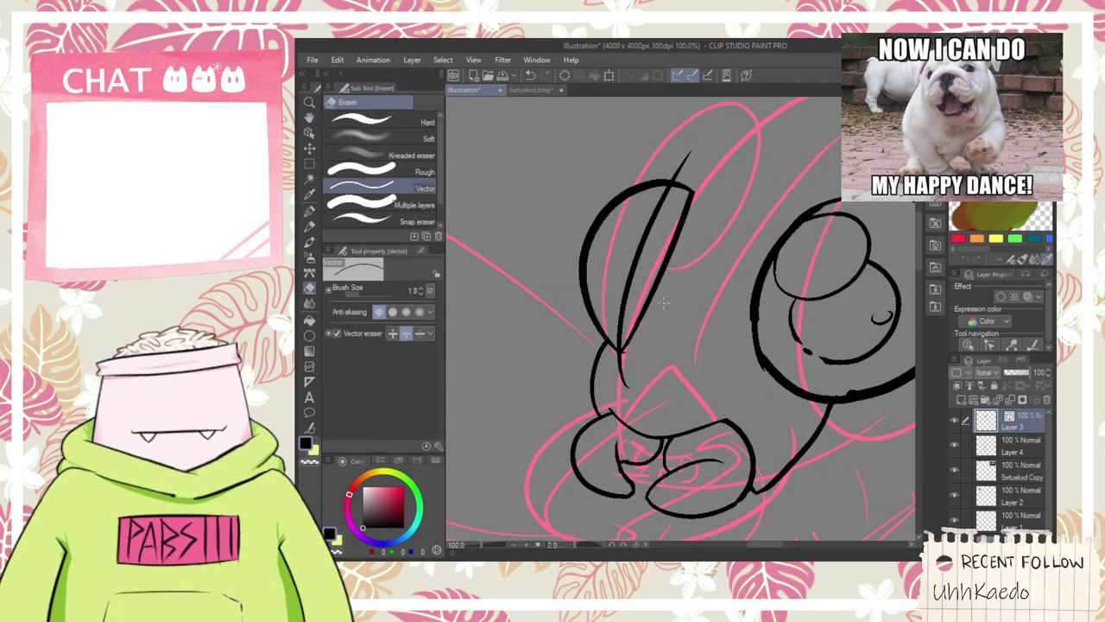
{"action": "left_click_drag", "start_coordinate": [628, 340], "coordinate": [629, 350]}
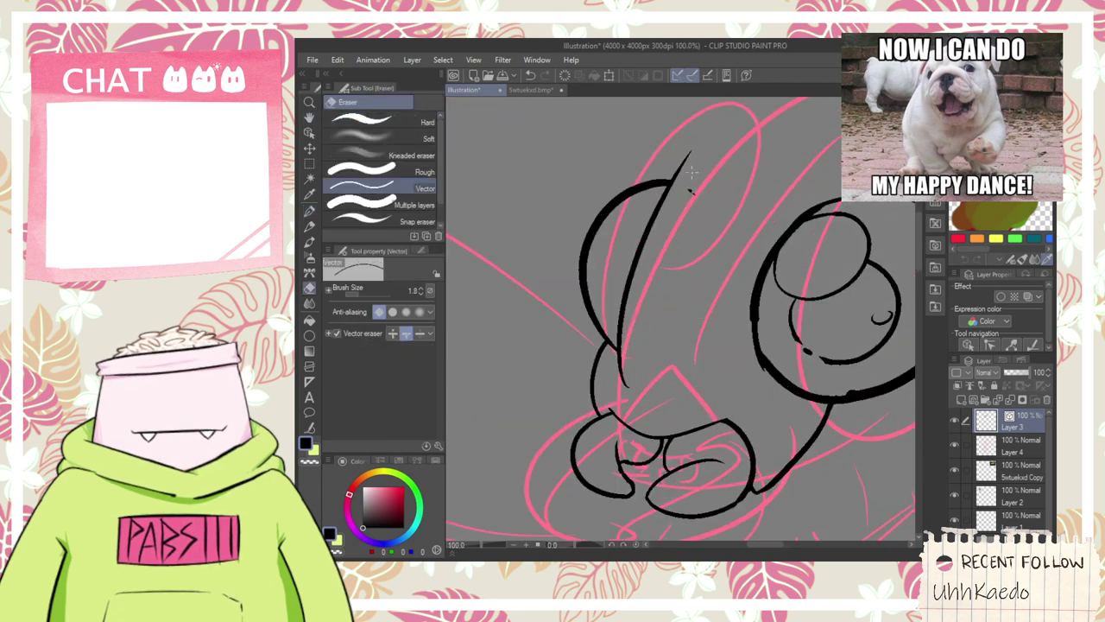
{"action": "left_click_drag", "start_coordinate": [737, 447], "coordinate": [741, 451]}
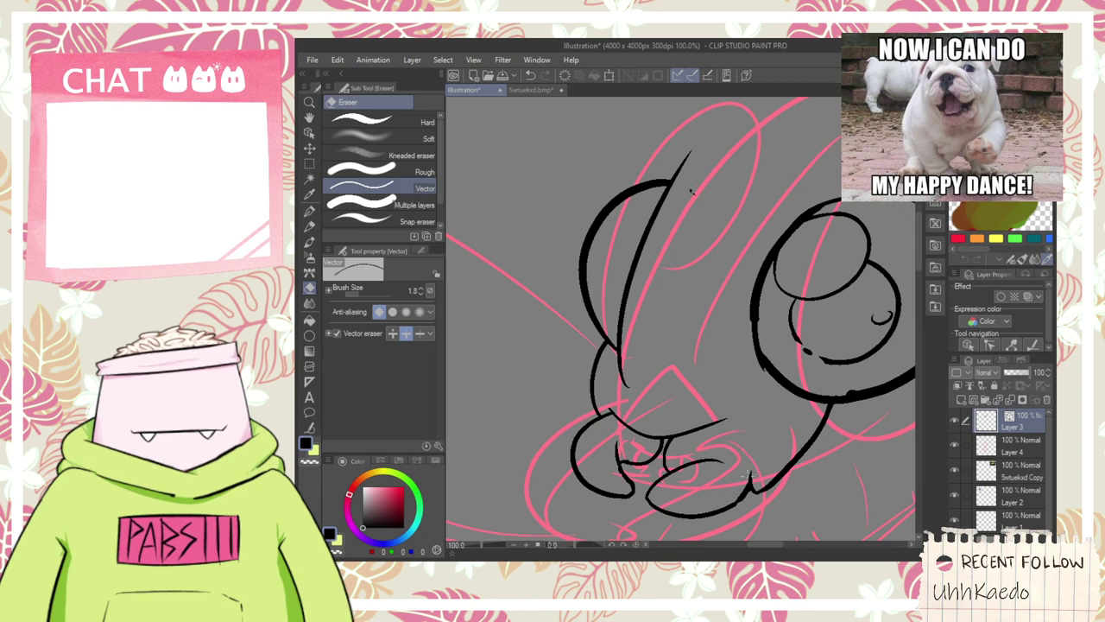
{"action": "key", "text": "ctrl+z"}
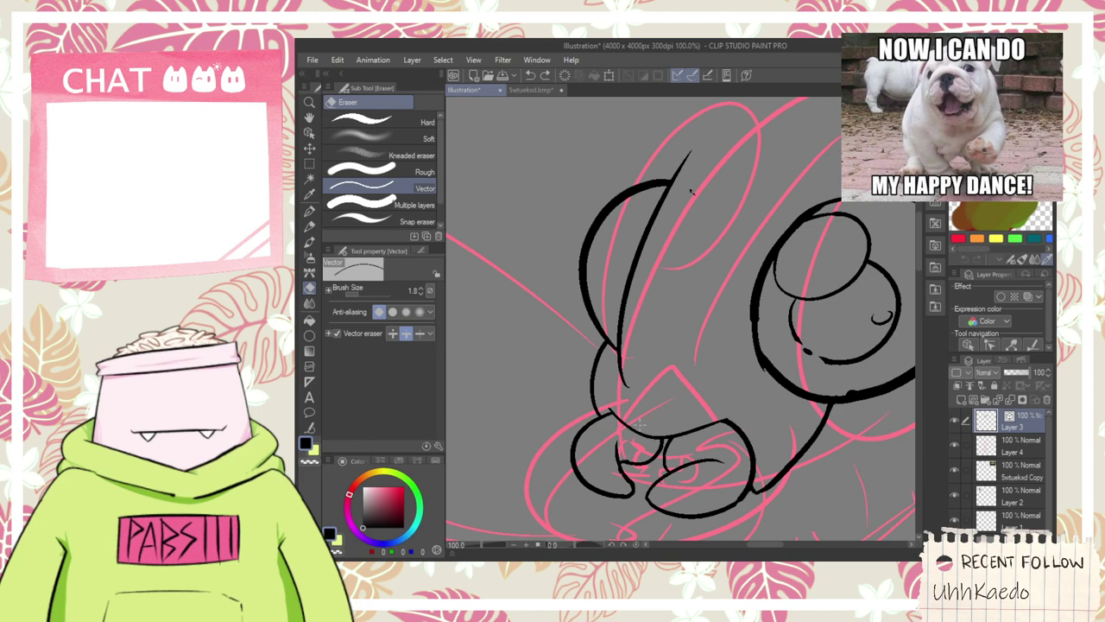
- Ink an upright oval over the middle of the mouth and erase the mouth lines crossing inside it
{"action": "scroll", "coordinate": [624, 433], "scroll_direction": "up", "scroll_amount": 1}
{"action": "key", "text": "space"}
{"action": "left_click_drag", "start_coordinate": [671, 380], "coordinate": [666, 330]}
{"action": "key", "text": "p"}
{"action": "mouse_move", "coordinate": [682, 294]}
{"action": "left_mouse_down"}
{"action": "mouse_move", "coordinate": [660, 401]}
{"action": "mouse_move", "coordinate": [632, 420]}
{"action": "mouse_move", "coordinate": [679, 434]}
{"action": "mouse_move", "coordinate": [675, 281]}
{"action": "left_mouse_up"}
{"action": "key", "text": "ctrl+z"}
{"action": "key", "text": "ctrl+z"}
{"action": "mouse_move", "coordinate": [677, 447]}
{"action": "left_mouse_down"}
{"action": "mouse_move", "coordinate": [691, 415]}
{"action": "mouse_move", "coordinate": [660, 298]}
{"action": "left_mouse_up"}
{"action": "key", "text": "e"}
{"action": "mouse_move", "coordinate": [669, 376]}
{"action": "left_mouse_down"}
{"action": "mouse_move", "coordinate": [675, 413]}
{"action": "mouse_move", "coordinate": [700, 378]}
{"action": "left_mouse_up"}
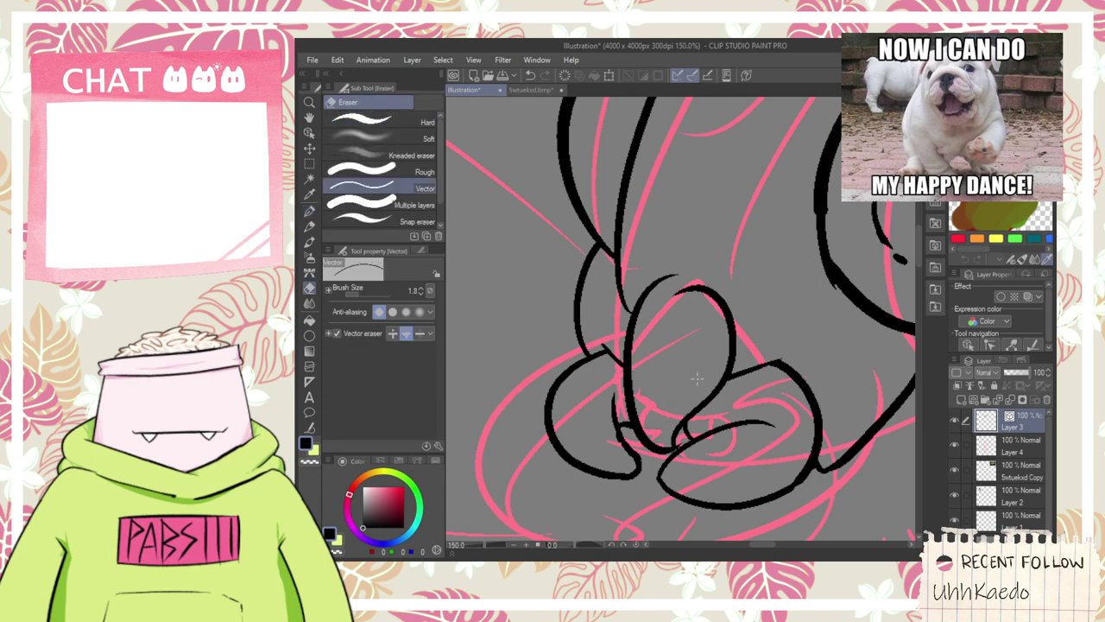
- Close the oval's upper outline, redraw its right side, and erase the face contour between the far eye and the oval
{"action": "key", "text": "p"}
{"action": "mouse_move", "coordinate": [670, 280]}
{"action": "left_mouse_down"}
{"action": "mouse_move", "coordinate": [726, 309]}
{"action": "mouse_move", "coordinate": [693, 437]}
{"action": "left_mouse_up"}
{"action": "key", "text": "e"}
{"action": "left_click", "coordinate": [730, 314]}
{"action": "key", "text": "p"}
{"action": "scroll", "coordinate": [726, 307], "scroll_direction": "up", "scroll_amount": 1}
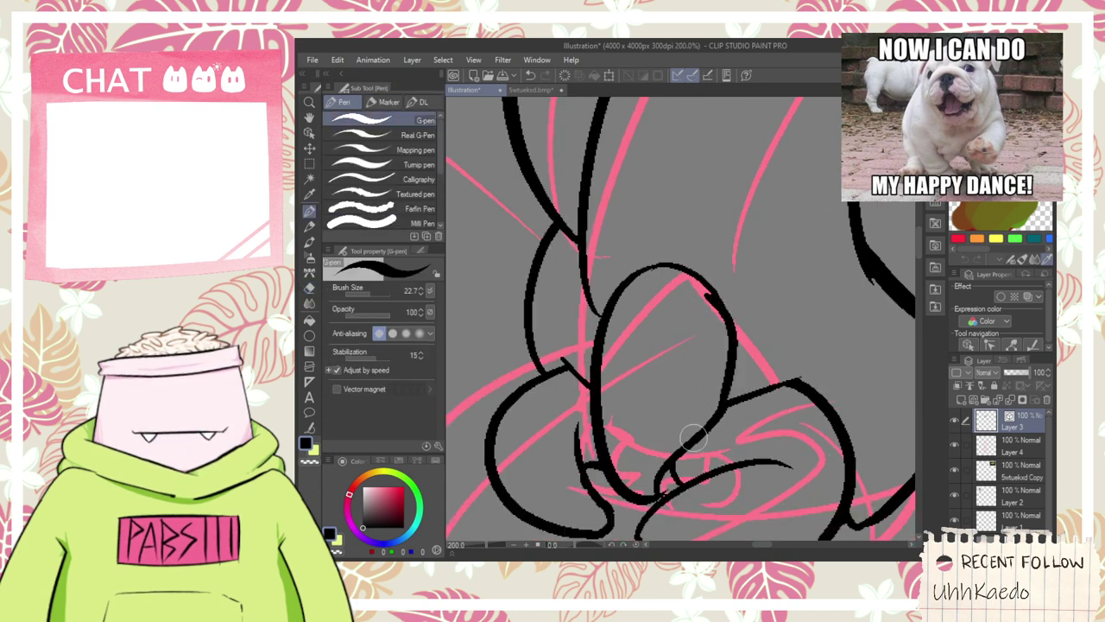
{"action": "key", "text": "ctrl+z"}
{"action": "mouse_move", "coordinate": [713, 291]}
{"action": "left_mouse_down"}
{"action": "mouse_move", "coordinate": [725, 408]}
{"action": "mouse_move", "coordinate": [710, 416]}
{"action": "left_mouse_up"}
{"action": "scroll", "coordinate": [699, 389], "scroll_direction": "down", "scroll_amount": 3}
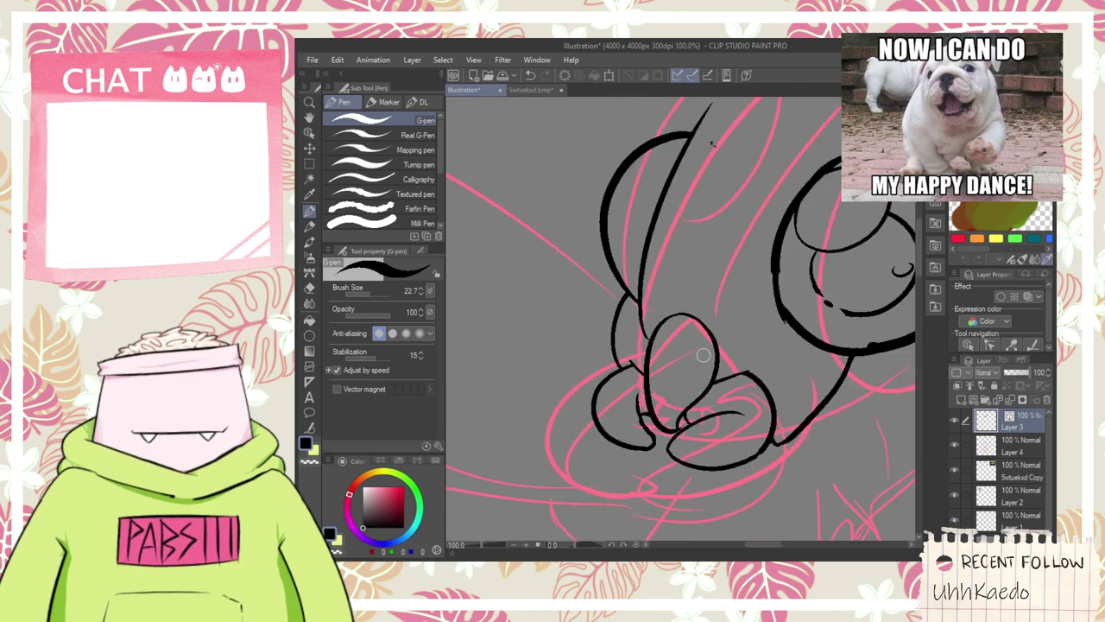
{"action": "key", "text": "e"}
{"action": "key", "text": "p"}
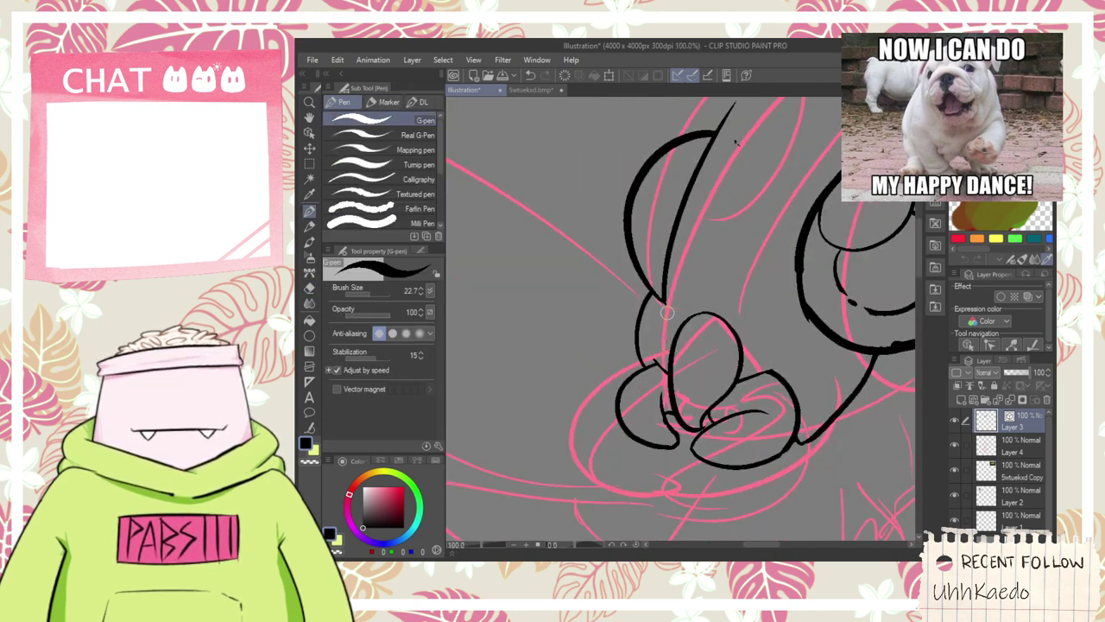
- Ink the forehead line rising from the far eye's upper edge toward the crown of the sketched head
{"action": "scroll", "coordinate": [675, 307], "scroll_direction": "down", "scroll_amount": 2}
{"action": "key", "text": "space"}
{"action": "left_click_drag", "start_coordinate": [764, 234], "coordinate": [718, 260]}
{"action": "scroll", "coordinate": [719, 259], "scroll_direction": "up", "scroll_amount": 3}
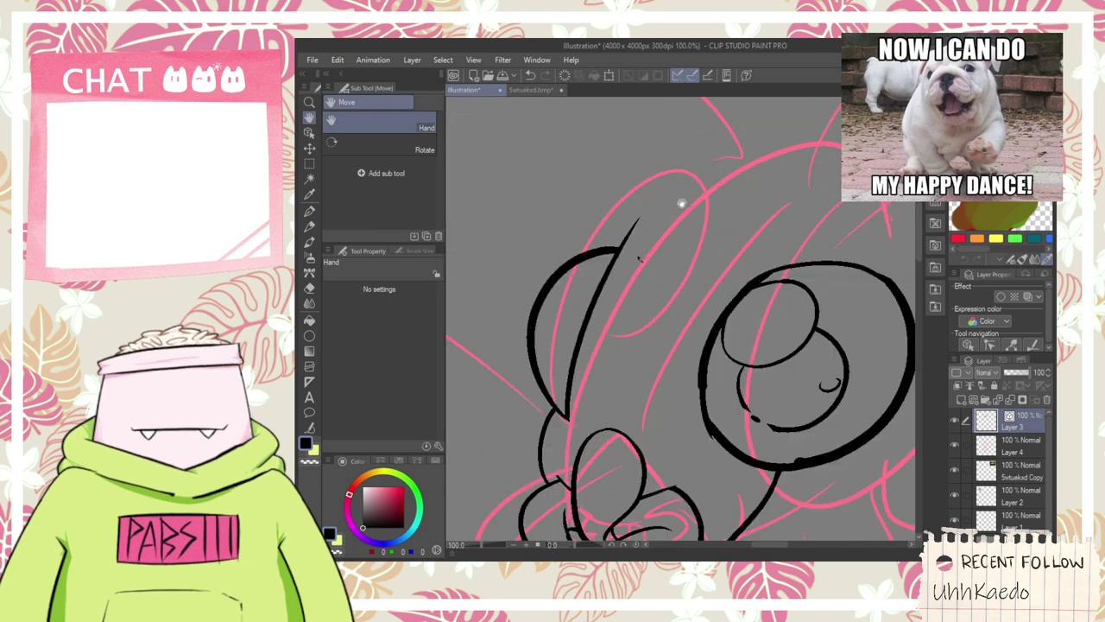
{"action": "scroll", "coordinate": [619, 235], "scroll_direction": "down", "scroll_amount": 6}
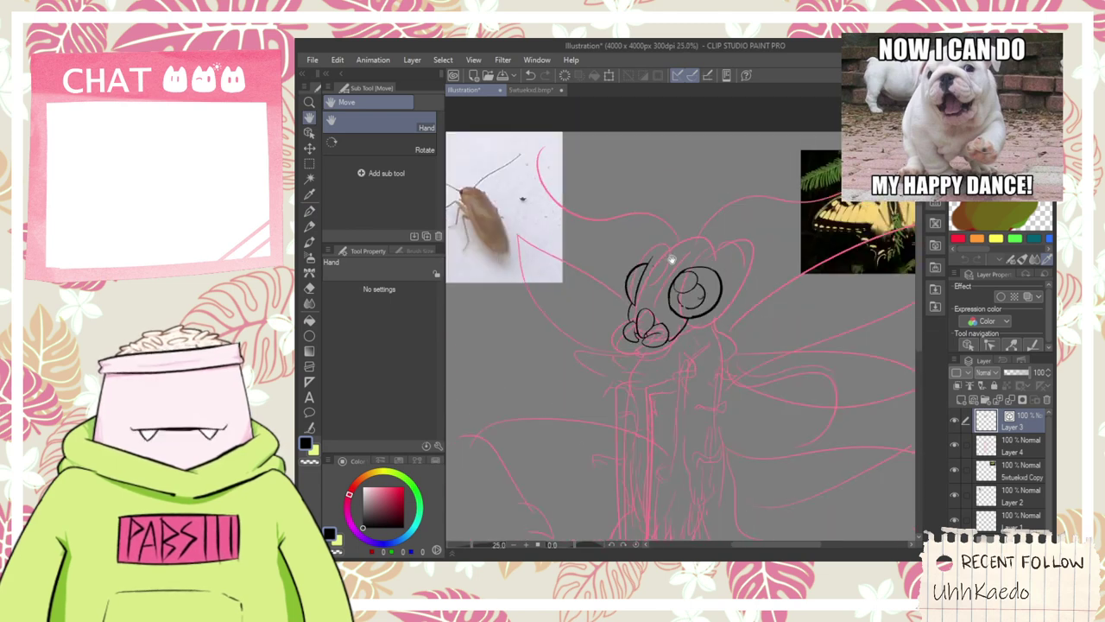
{"action": "scroll", "coordinate": [699, 246], "scroll_direction": "up", "scroll_amount": 6}
{"action": "key", "text": "p"}
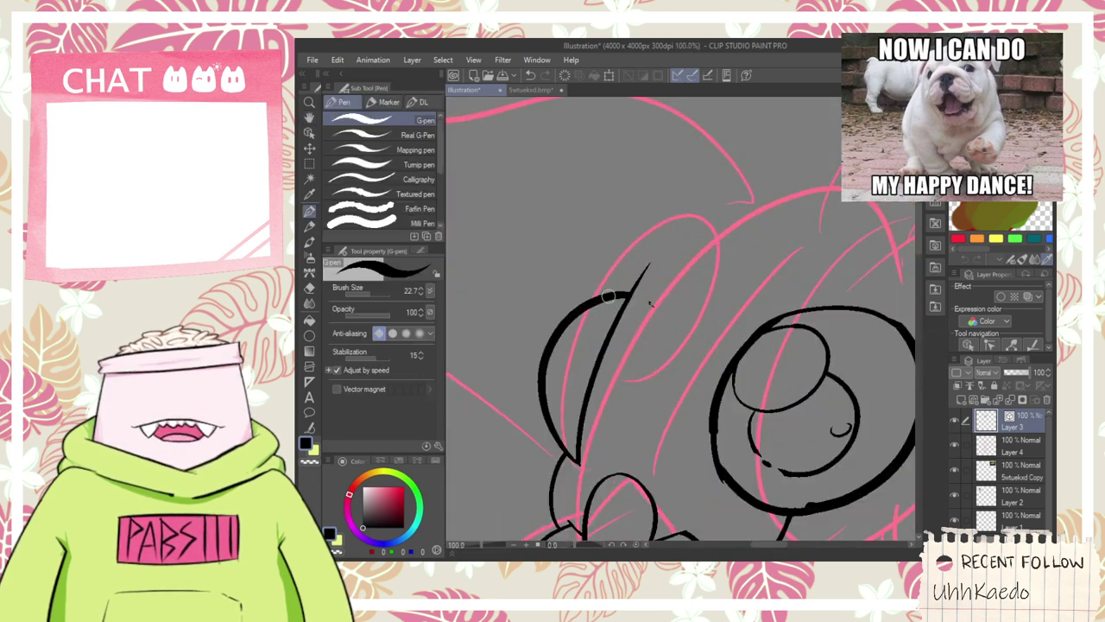
{"action": "left_click_drag", "start_coordinate": [603, 294], "coordinate": [655, 189]}
{"action": "key", "text": "ctrl+z"}
{"action": "left_click_drag", "start_coordinate": [614, 291], "coordinate": [735, 201]}
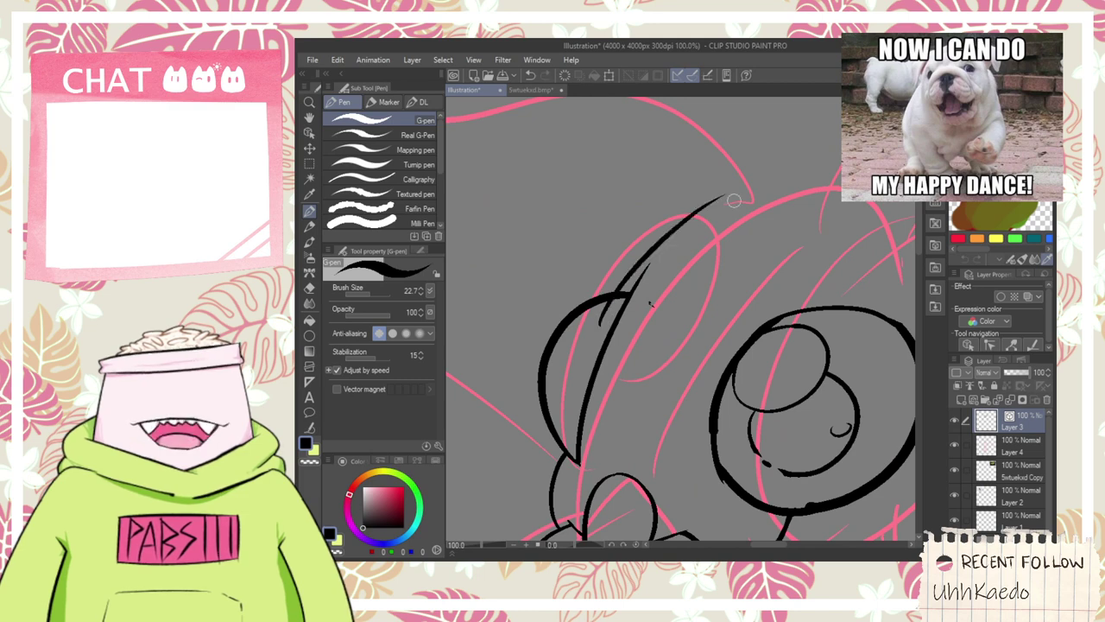
{"action": "key", "text": "ctrl+z"}
{"action": "mouse_move", "coordinate": [601, 323]}
{"action": "left_mouse_down"}
{"action": "mouse_move", "coordinate": [689, 211]}
{"action": "mouse_move", "coordinate": [591, 285]}
{"action": "mouse_move", "coordinate": [634, 295]}
{"action": "mouse_move", "coordinate": [661, 230]}
{"action": "left_mouse_up"}
- Ink the left antenna base as a large rounded shape on the head, with the head line running beneath it
{"action": "scroll", "coordinate": [651, 243], "scroll_direction": "down", "scroll_amount": 3}
{"action": "key", "text": "h"}
{"action": "scroll", "coordinate": [591, 290], "scroll_direction": "up", "scroll_amount": 1}
{"action": "key", "text": "space"}
{"action": "key", "text": "ctrl+z"}
{"action": "left_click_drag", "start_coordinate": [645, 317], "coordinate": [649, 230]}
{"action": "key", "text": "ctrl+z"}
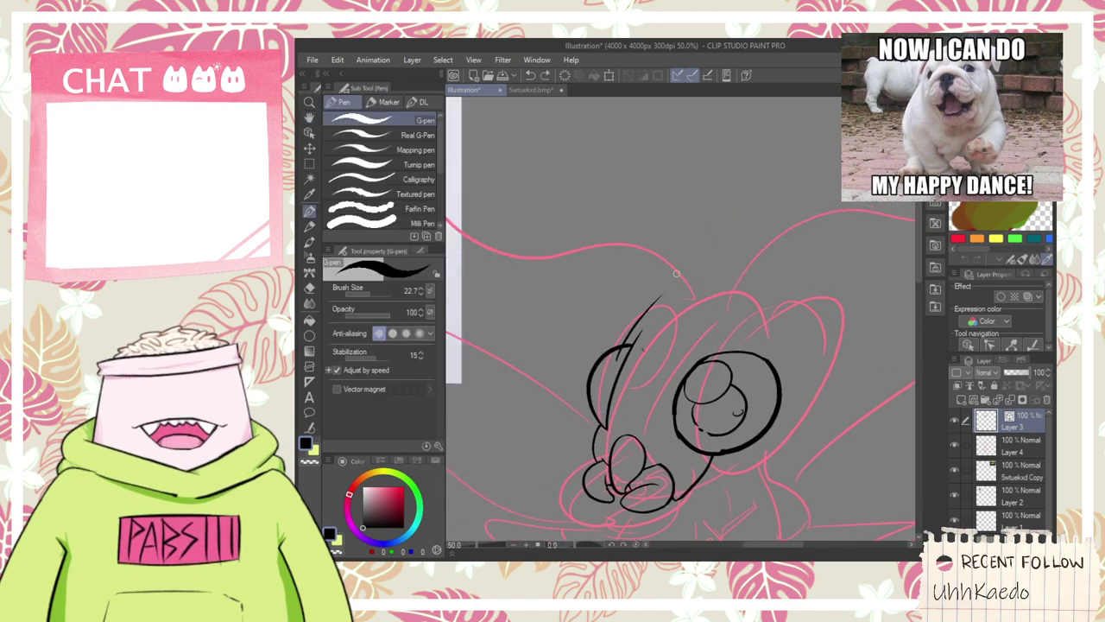
{"action": "mouse_move", "coordinate": [619, 305]}
{"action": "left_mouse_down"}
{"action": "mouse_move", "coordinate": [693, 229]}
{"action": "mouse_move", "coordinate": [684, 302]}
{"action": "mouse_move", "coordinate": [642, 322]}
{"action": "left_mouse_up"}
{"action": "key", "text": "e"}
{"action": "key", "text": "p"}
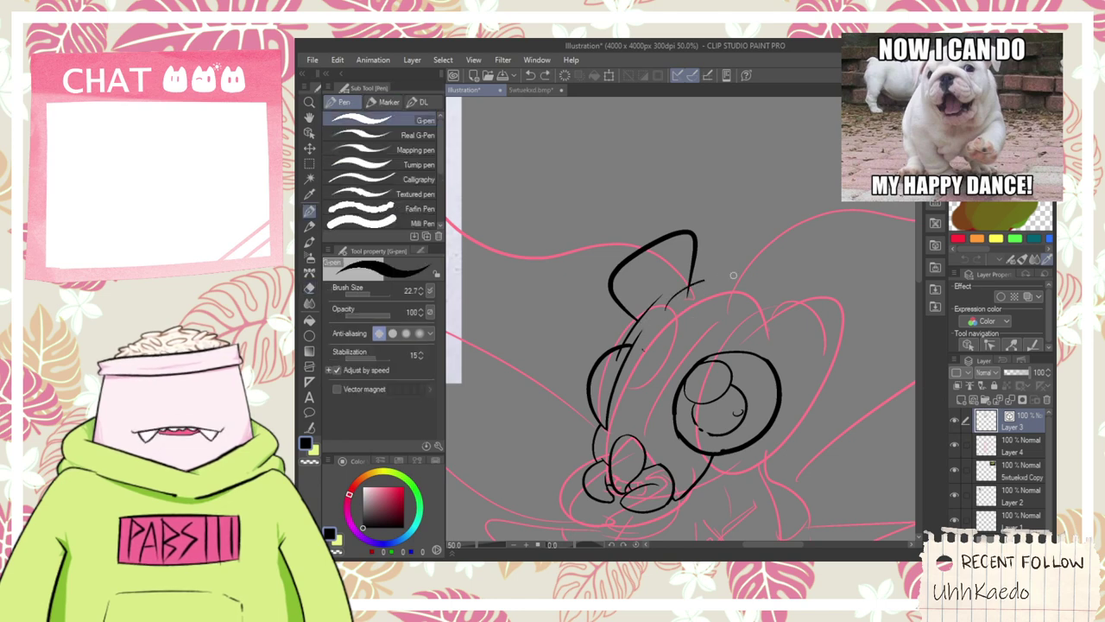
- Ink the crown and the rounded right antenna base, and erase the overlapping line ends where they meet
{"action": "key", "text": "ctrl+z"}
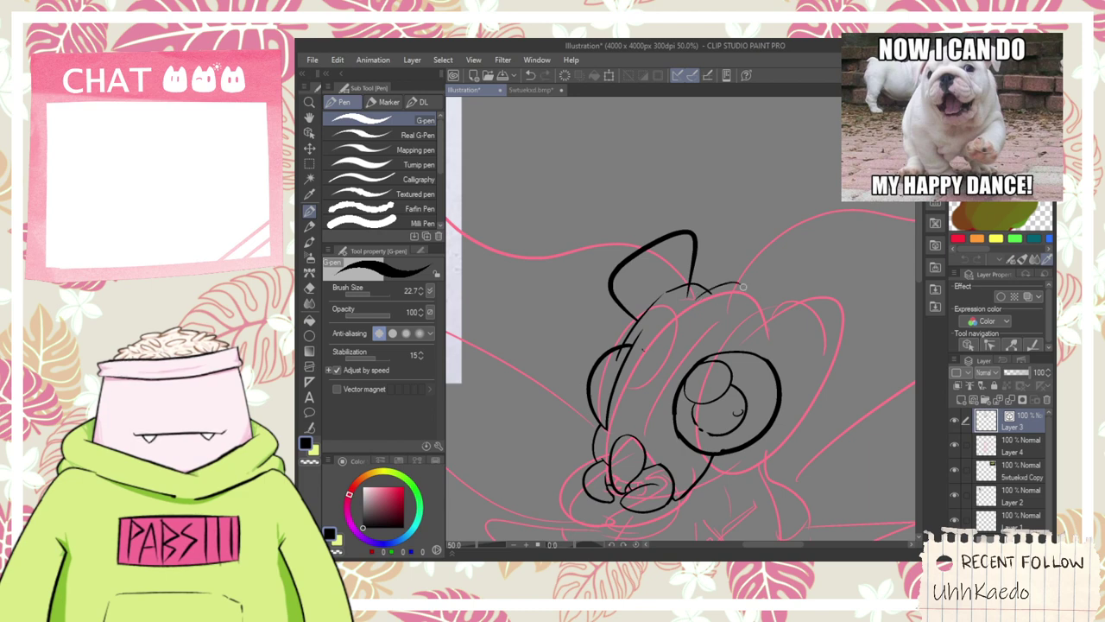
{"action": "key", "text": "ctrl+z"}
{"action": "mouse_move", "coordinate": [726, 293]}
{"action": "left_mouse_down"}
{"action": "mouse_move", "coordinate": [815, 258]}
{"action": "mouse_move", "coordinate": [795, 270]}
{"action": "left_mouse_up"}
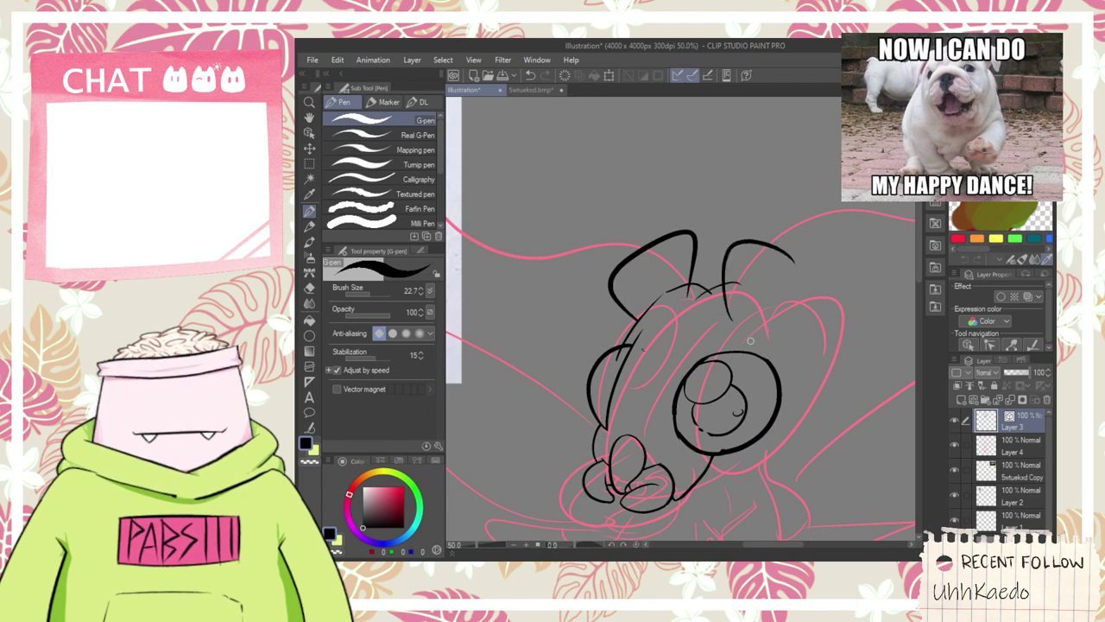
{"action": "left_click_drag", "start_coordinate": [746, 333], "coordinate": [783, 257]}
{"action": "scroll", "coordinate": [742, 304], "scroll_direction": "up", "scroll_amount": 3}
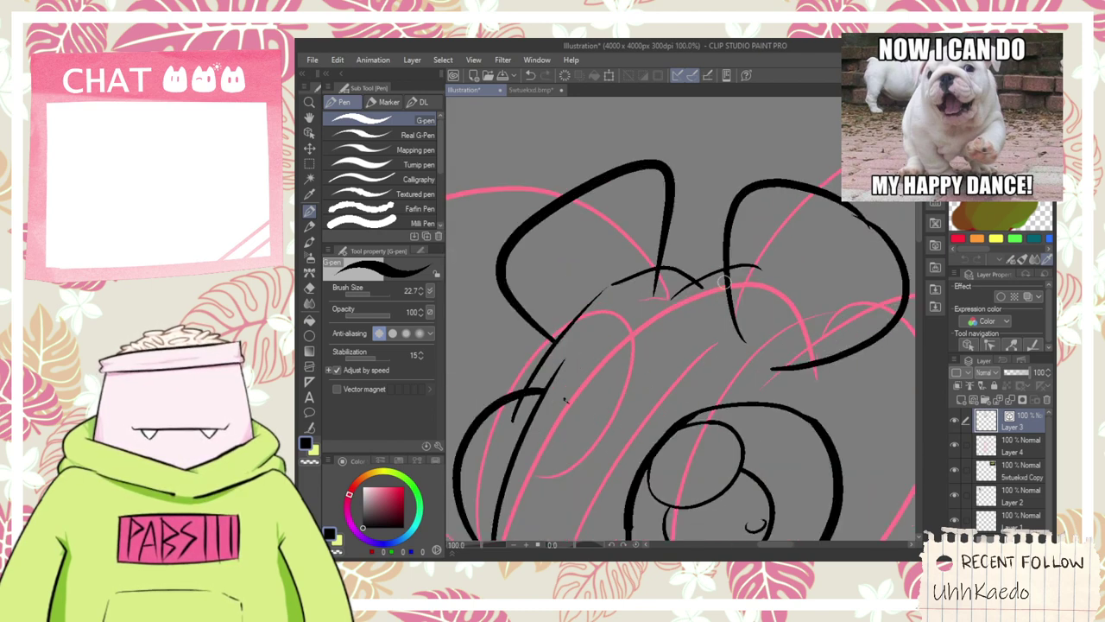
{"action": "key", "text": "e"}
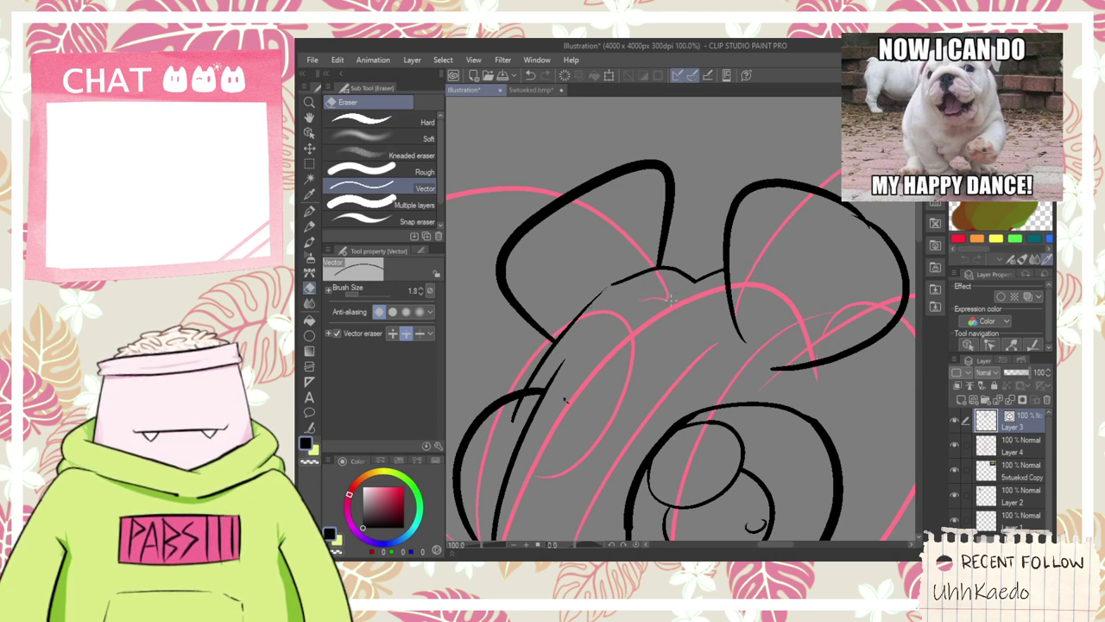
- Ink a small rounded knob on the outer edge of the left antenna base and trim its overlap
{"action": "scroll", "coordinate": [671, 294], "scroll_direction": "down", "scroll_amount": 2}
{"action": "key", "text": "space"}
{"action": "left_click_drag", "start_coordinate": [614, 251], "coordinate": [740, 302]}
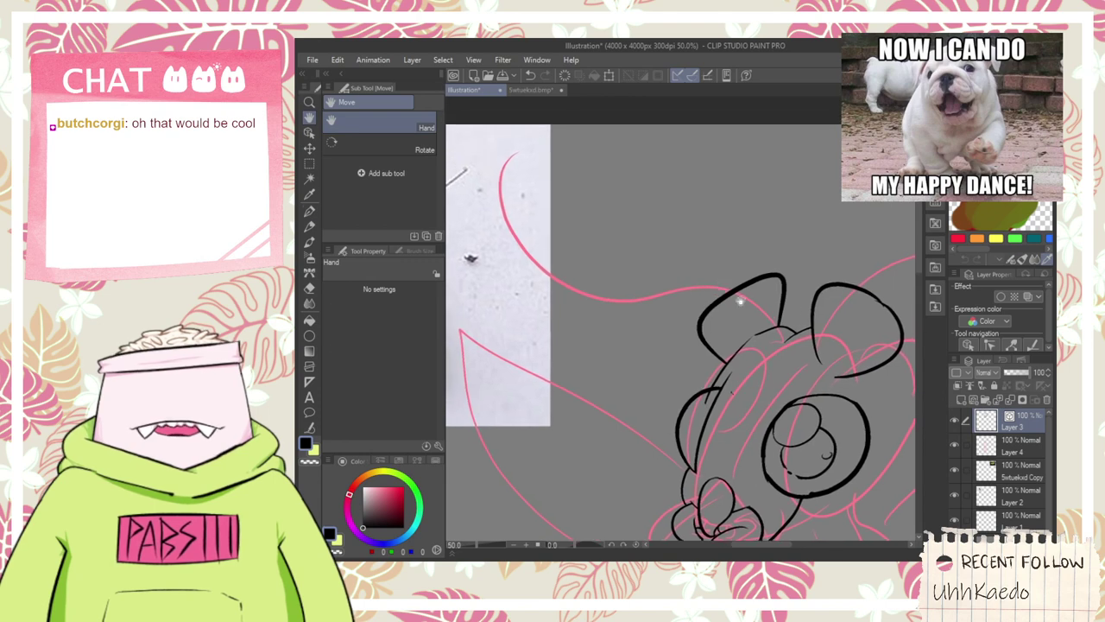
{"action": "key", "text": "p"}
{"action": "scroll", "coordinate": [723, 299], "scroll_direction": "up", "scroll_amount": 1}
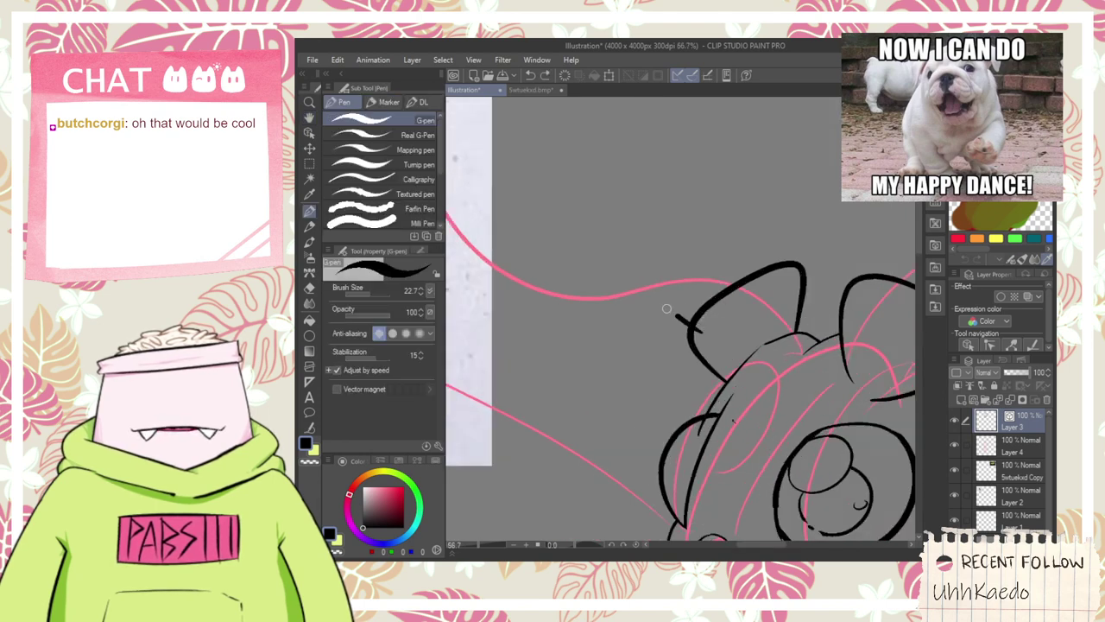
{"action": "left_click_drag", "start_coordinate": [667, 309], "coordinate": [727, 269]}
{"action": "key", "text": "ctrl+z"}
{"action": "mouse_move", "coordinate": [709, 326]}
{"action": "left_mouse_down"}
{"action": "mouse_move", "coordinate": [682, 282]}
{"action": "mouse_move", "coordinate": [683, 296]}
{"action": "mouse_move", "coordinate": [740, 283]}
{"action": "mouse_move", "coordinate": [737, 299]}
{"action": "left_mouse_up"}
{"action": "key", "text": "ctrl+z"}
{"action": "key", "text": "ctrl+z"}
{"action": "key", "text": "e"}
- Ink a matching small knob on the right antenna base and erase the overlapping ends
{"action": "scroll", "coordinate": [710, 310], "scroll_direction": "down", "scroll_amount": 2}
{"action": "key", "text": "space"}
{"action": "mouse_move", "coordinate": [796, 319]}
{"action": "left_mouse_down"}
{"action": "mouse_move", "coordinate": [715, 288]}
{"action": "mouse_move", "coordinate": [672, 287]}
{"action": "left_mouse_up"}
{"action": "scroll", "coordinate": [671, 288], "scroll_direction": "up", "scroll_amount": 2}
{"action": "key", "text": "p"}
{"action": "left_click_drag", "start_coordinate": [691, 246], "coordinate": [716, 265]}
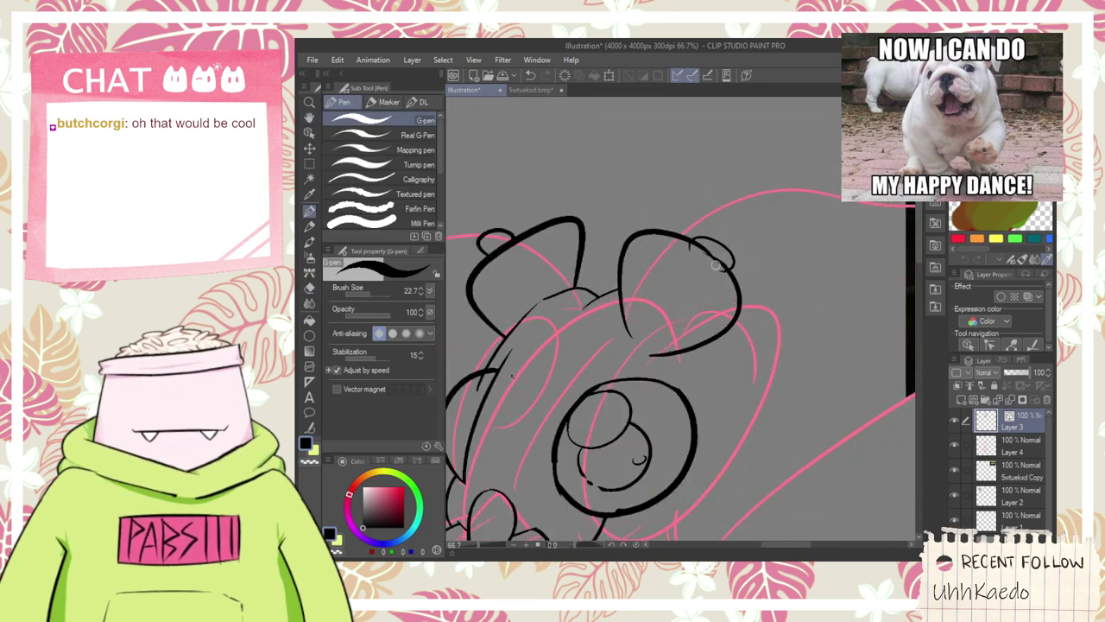
{"action": "key", "text": "e"}
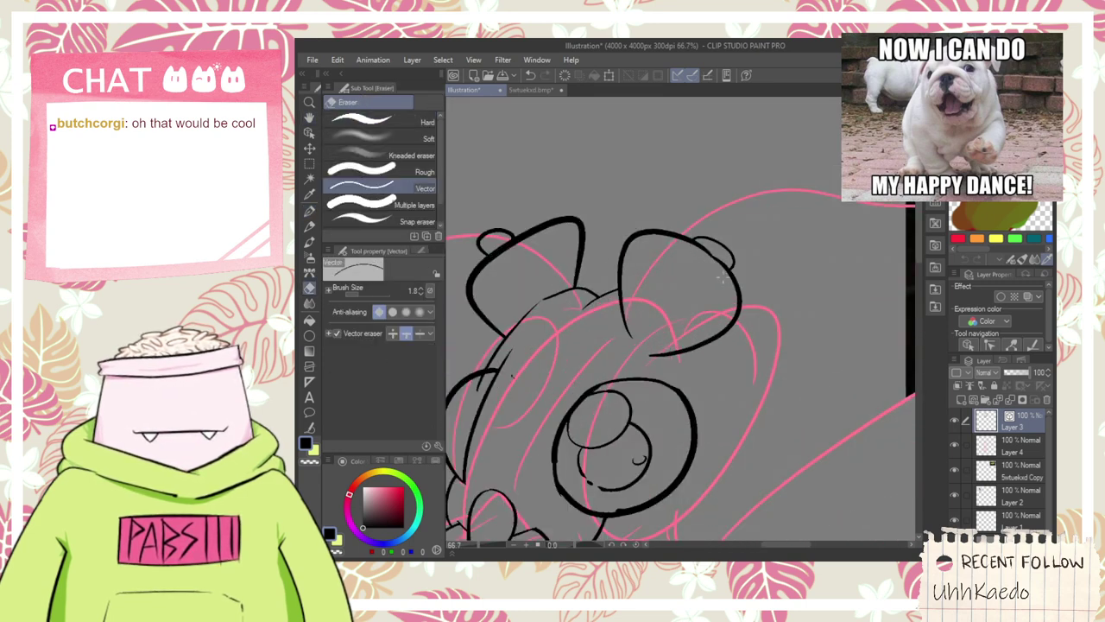
- Try a long curved antenna growing from the left knob, and undo it together with both knobs
{"action": "scroll", "coordinate": [691, 268], "scroll_direction": "down", "scroll_amount": 2}
{"action": "key", "text": "space"}
{"action": "scroll", "coordinate": [699, 283], "scroll_direction": "up", "scroll_amount": 2}
{"action": "mouse_move", "coordinate": [607, 247]}
{"action": "left_mouse_down"}
{"action": "mouse_move", "coordinate": [704, 282]}
{"action": "mouse_move", "coordinate": [503, 169]}
{"action": "mouse_move", "coordinate": [535, 160]}
{"action": "left_mouse_up"}
{"action": "key", "text": "p"}
{"action": "scroll", "coordinate": [672, 250], "scroll_direction": "down", "scroll_amount": 2}
{"action": "key", "text": "space"}
{"action": "left_click_drag", "start_coordinate": [742, 283], "coordinate": [688, 294]}
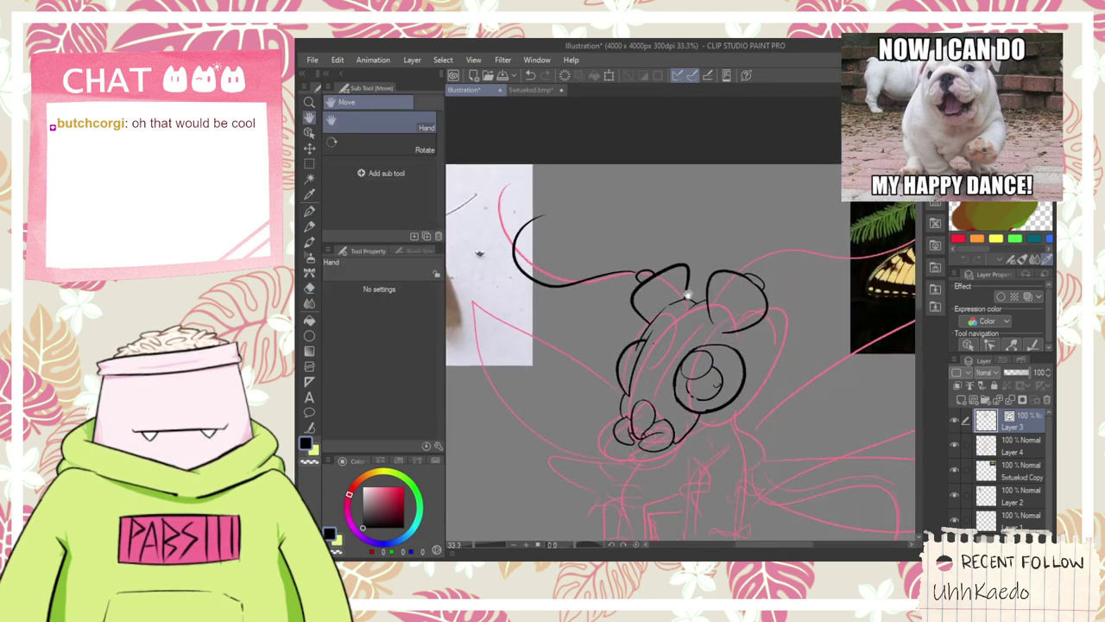
{"action": "key", "text": "ctrl+z"}
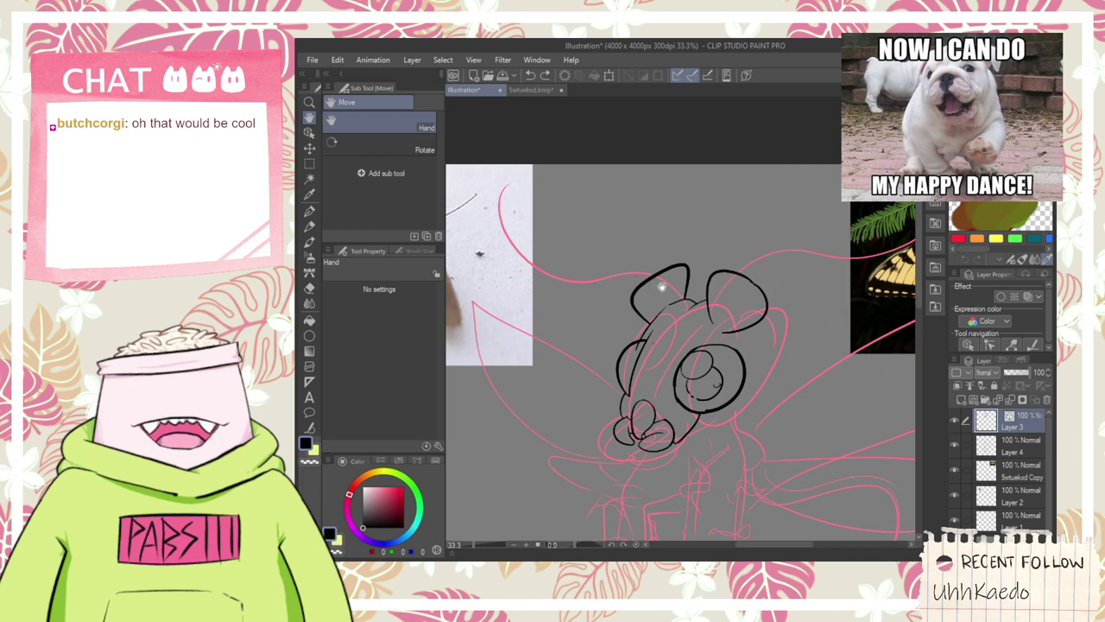
- Ink a pointed second segment behind the left antenna base and erase the line ends overlapping the base
{"action": "scroll", "coordinate": [661, 288], "scroll_direction": "up", "scroll_amount": 2}
{"action": "key", "text": "p"}
{"action": "key", "text": "ctrl+z"}
{"action": "mouse_move", "coordinate": [638, 309]}
{"action": "left_mouse_down"}
{"action": "mouse_move", "coordinate": [707, 244]}
{"action": "mouse_move", "coordinate": [667, 254]}
{"action": "mouse_move", "coordinate": [699, 283]}
{"action": "left_mouse_up"}
{"action": "key", "text": "e"}
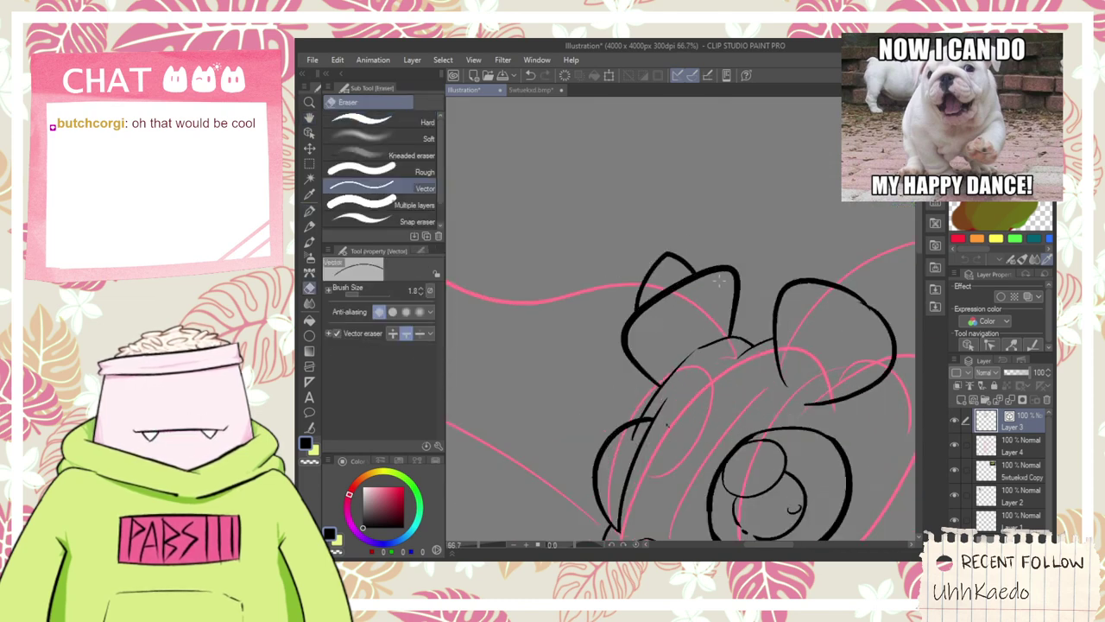
- Ink a matching pointed second segment on the outer edge of the right antenna base
{"action": "scroll", "coordinate": [719, 281], "scroll_direction": "down", "scroll_amount": 1}
{"action": "key", "text": "p"}
{"action": "mouse_move", "coordinate": [792, 294]}
{"action": "left_mouse_down"}
{"action": "mouse_move", "coordinate": [834, 278]}
{"action": "mouse_move", "coordinate": [837, 263]}
{"action": "mouse_move", "coordinate": [846, 335]}
{"action": "left_mouse_up"}
{"action": "key", "text": "ctrl+z"}
{"action": "key", "text": "ctrl+z"}
{"action": "left_click_drag", "start_coordinate": [838, 269], "coordinate": [834, 340]}
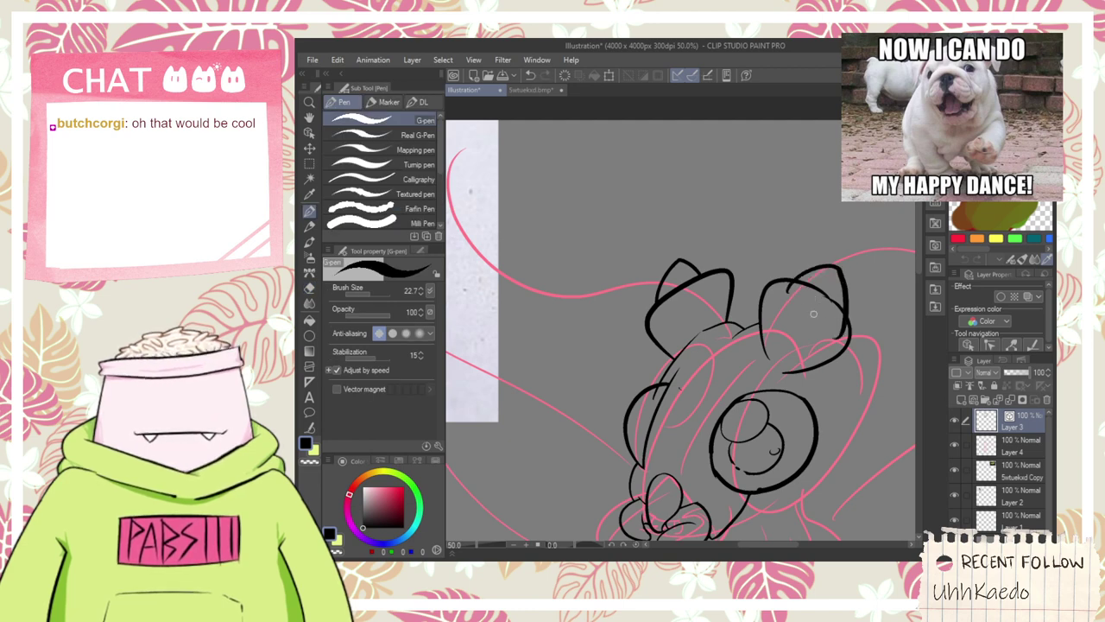
- Erase the base outline overlapping the right antenna's second segment and ink the long outer curve of the left antenna
{"action": "key", "text": "e"}
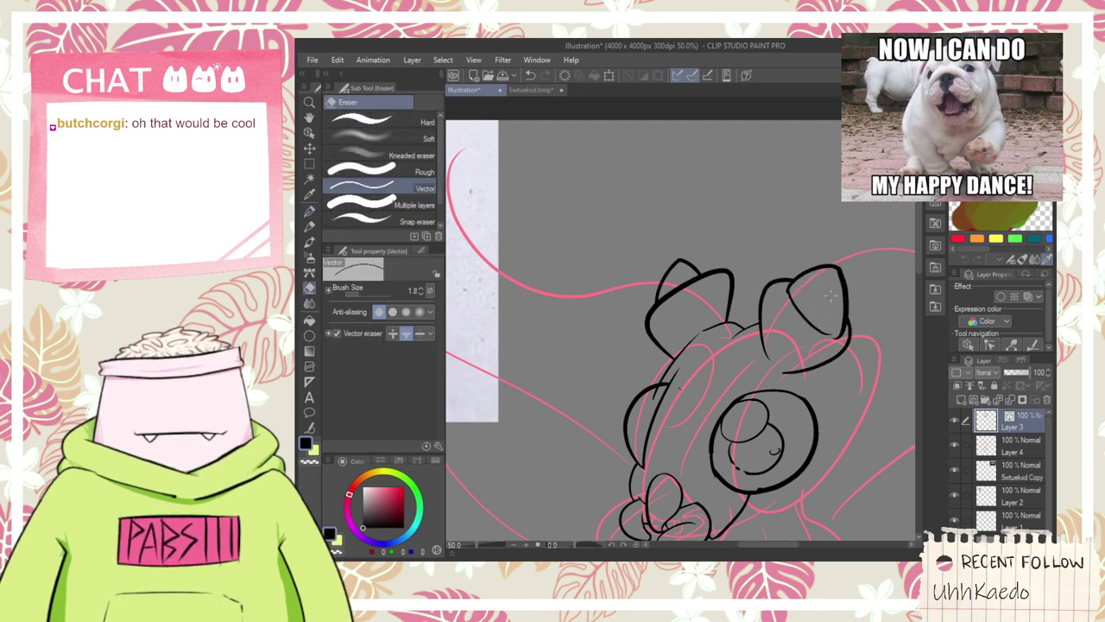
{"action": "key", "text": "p"}
{"action": "mouse_move", "coordinate": [654, 295]}
{"action": "left_mouse_down"}
{"action": "mouse_move", "coordinate": [743, 261]}
{"action": "mouse_move", "coordinate": [570, 126]}
{"action": "mouse_move", "coordinate": [544, 193]}
{"action": "mouse_move", "coordinate": [755, 226]}
{"action": "left_mouse_up"}
{"action": "key", "text": "ctrl+z"}
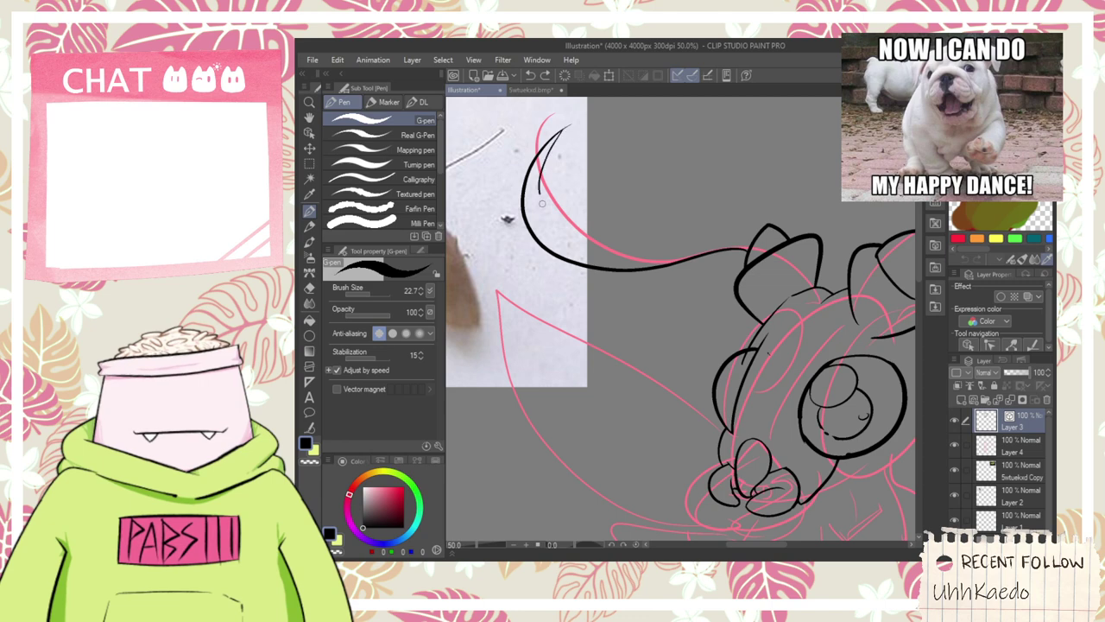
- Ink the left antenna's inner curve from its tip and a small arch inside each antenna base
{"action": "left_click_drag", "start_coordinate": [543, 204], "coordinate": [727, 212]}
{"action": "scroll", "coordinate": [777, 314], "scroll_direction": "up", "scroll_amount": 2}
{"action": "mouse_move", "coordinate": [764, 317]}
{"action": "left_mouse_down"}
{"action": "mouse_move", "coordinate": [817, 256]}
{"action": "mouse_move", "coordinate": [819, 270]}
{"action": "mouse_move", "coordinate": [636, 285]}
{"action": "mouse_move", "coordinate": [617, 264]}
{"action": "left_mouse_up"}
{"action": "scroll", "coordinate": [822, 271], "scroll_direction": "down", "scroll_amount": 1}
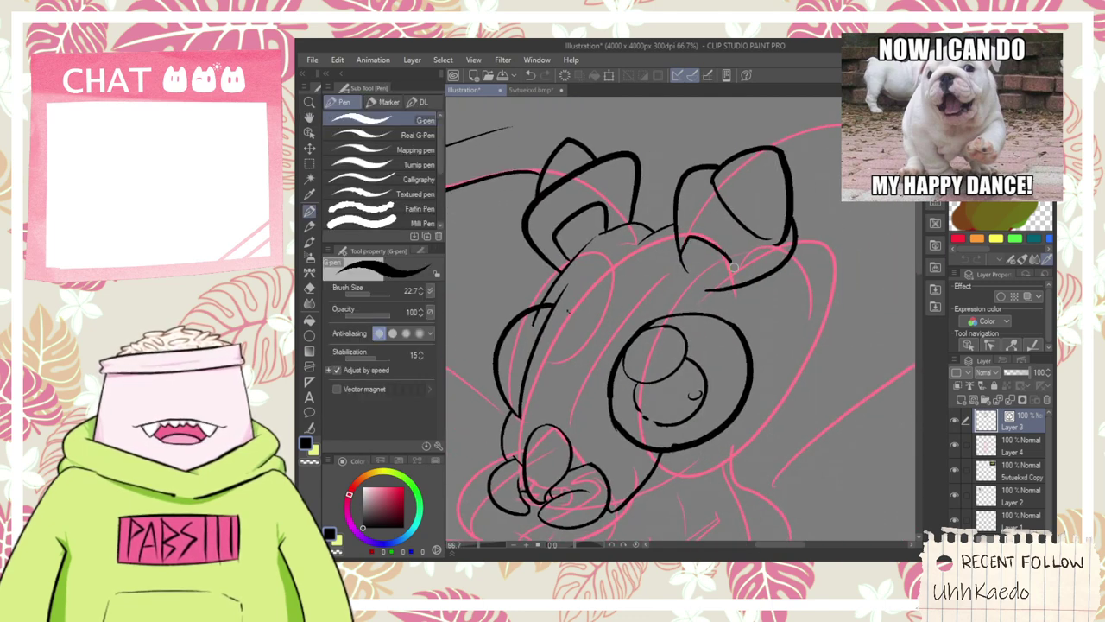
{"action": "scroll", "coordinate": [709, 261], "scroll_direction": "down", "scroll_amount": 1}
{"action": "left_click_drag", "start_coordinate": [590, 214], "coordinate": [685, 299]}
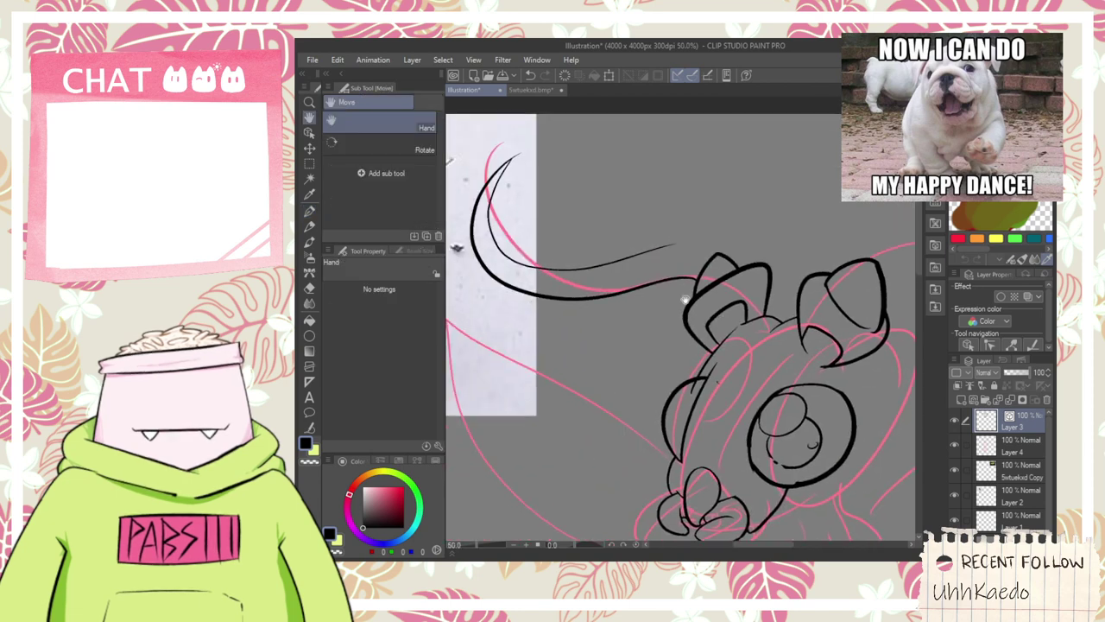
- Ink the continuation of the left antenna's inner line to the peak of its pointed second segment
{"action": "scroll", "coordinate": [661, 265], "scroll_direction": "up", "scroll_amount": 2}
{"action": "key", "text": "p"}
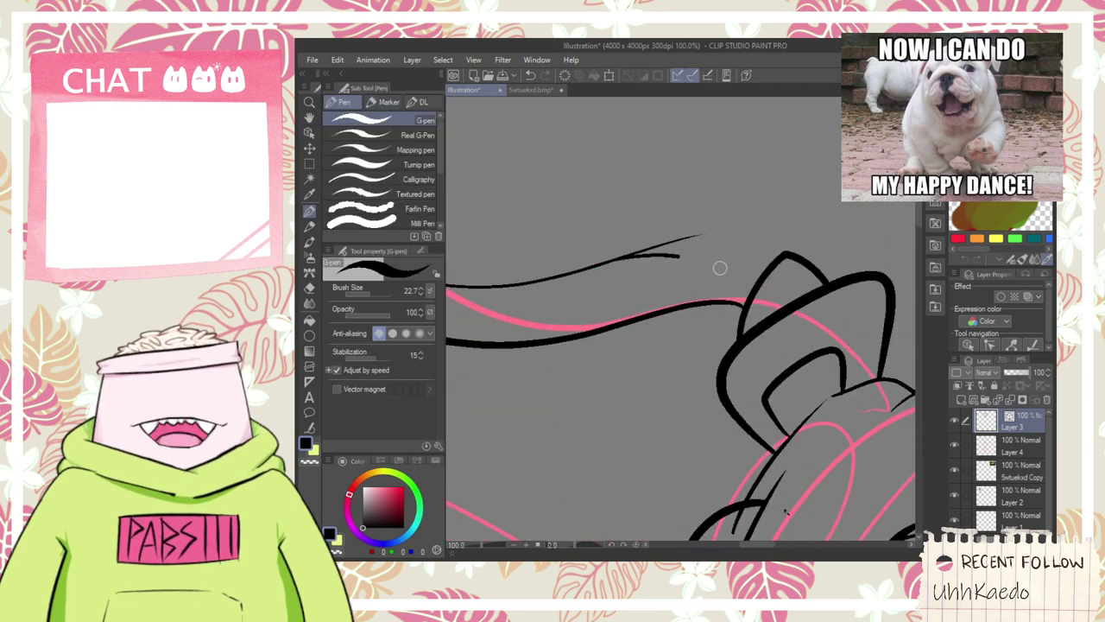
{"action": "left_click_drag", "start_coordinate": [536, 285], "coordinate": [768, 261]}
{"action": "key", "text": "ctrl+z"}
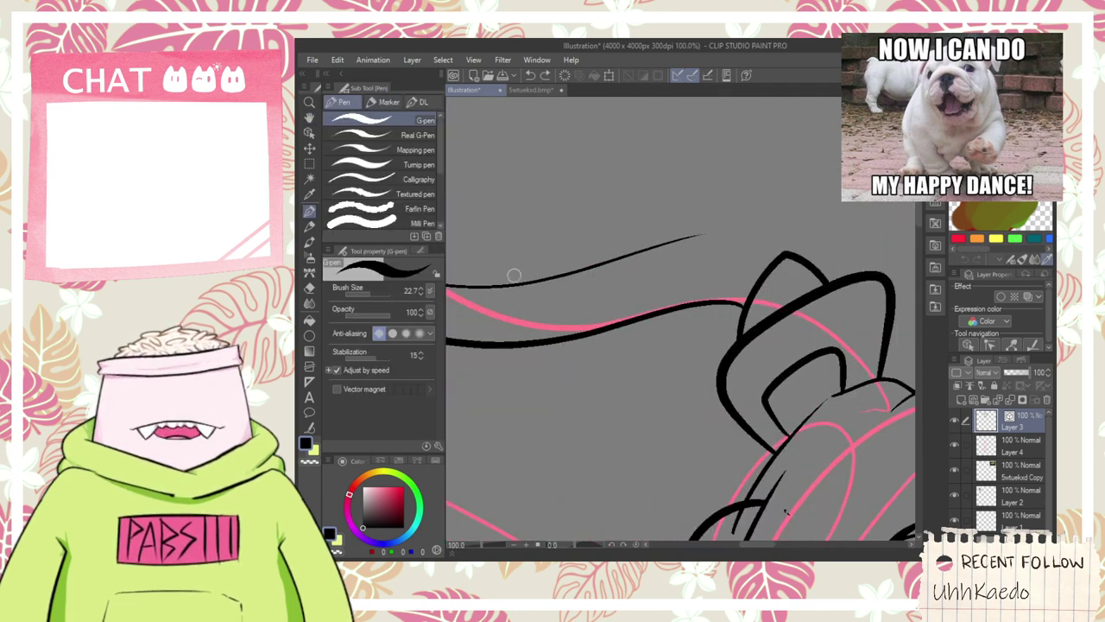
{"action": "left_click_drag", "start_coordinate": [505, 288], "coordinate": [734, 278]}
{"action": "key", "text": "ctrl+z"}
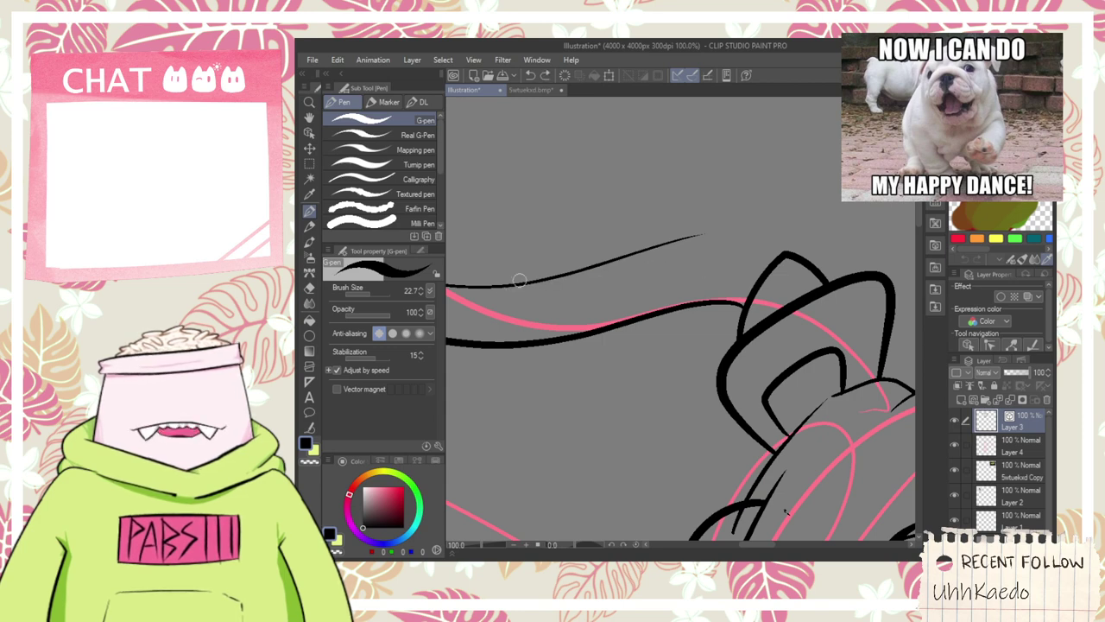
{"action": "left_click_drag", "start_coordinate": [512, 283], "coordinate": [750, 243]}
{"action": "key", "text": "ctrl+z"}
{"action": "left_click_drag", "start_coordinate": [508, 286], "coordinate": [646, 299]}
{"action": "key", "text": "ctrl+z"}
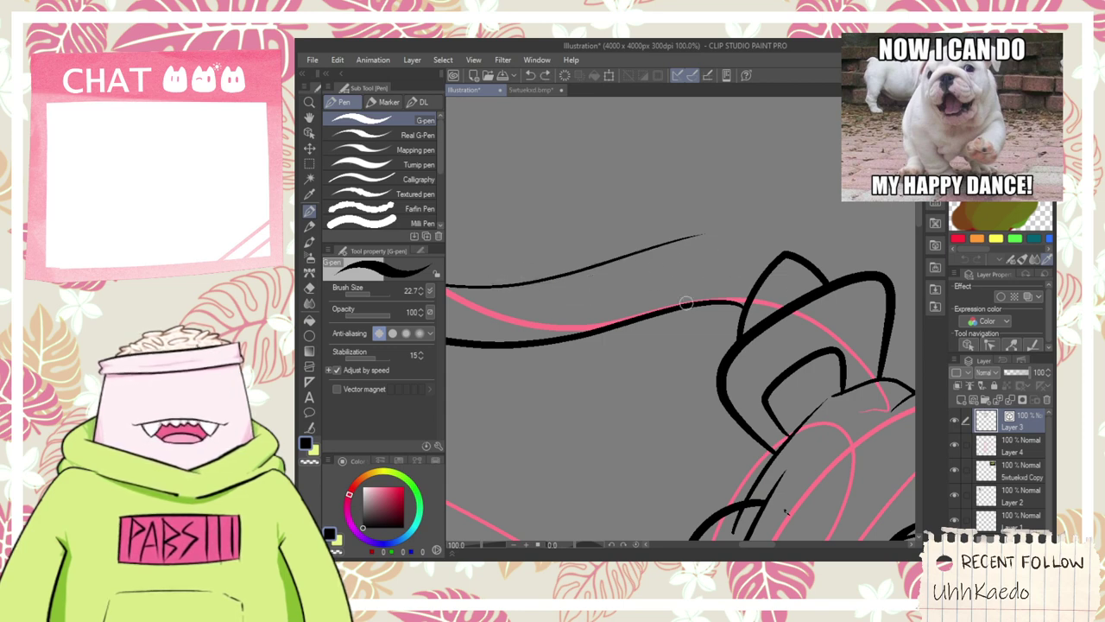
{"action": "left_click_drag", "start_coordinate": [482, 290], "coordinate": [799, 264]}
- Try to erase the stray tail branching off the left antenna's inner line
{"action": "key", "text": "e"}
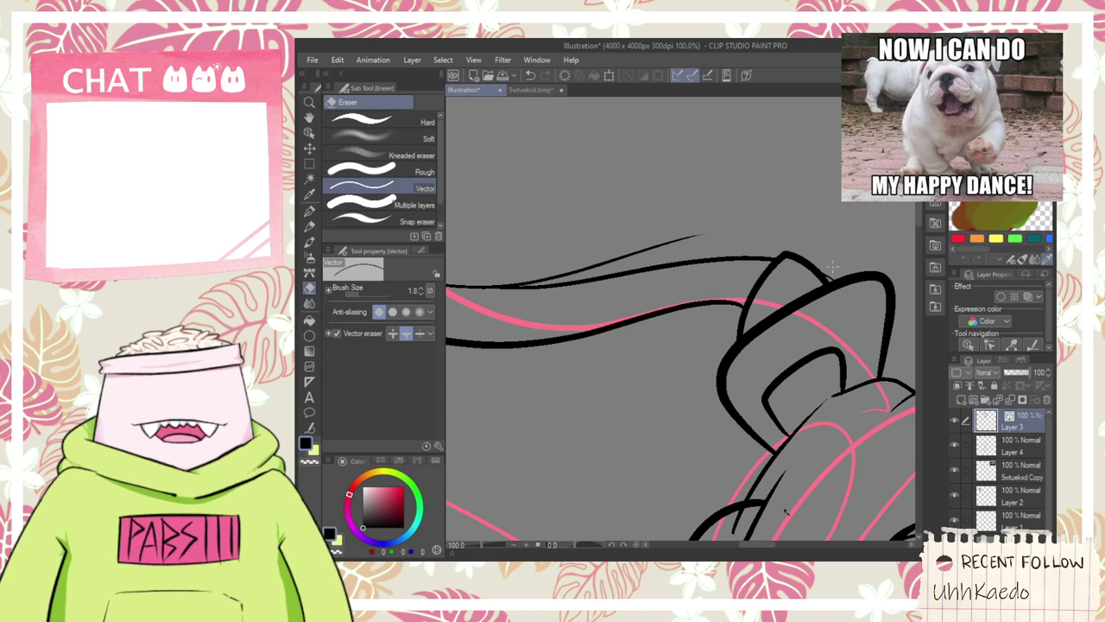
{"action": "left_click_drag", "start_coordinate": [569, 265], "coordinate": [573, 279]}
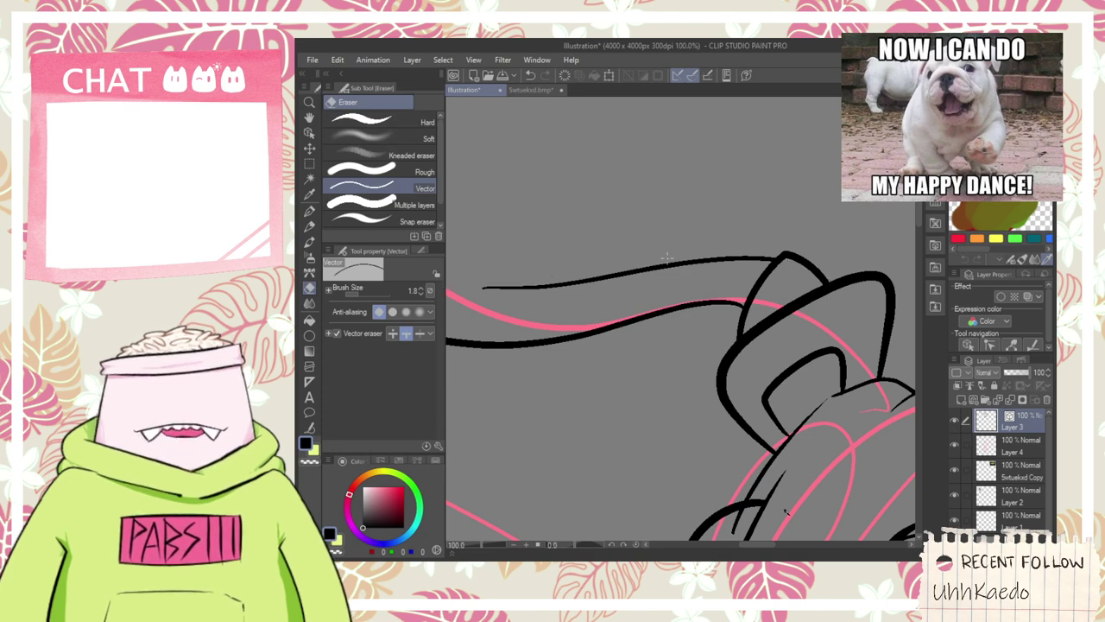
{"action": "key", "text": "ctrl+z"}
- Ink a short stroke bridging the join in the left antenna's inner line and erase the stray tail beside it
{"action": "key", "text": "space"}
{"action": "left_click_drag", "start_coordinate": [482, 257], "coordinate": [678, 250]}
{"action": "scroll", "coordinate": [739, 280], "scroll_direction": "up", "scroll_amount": 2}
{"action": "key", "text": "p"}
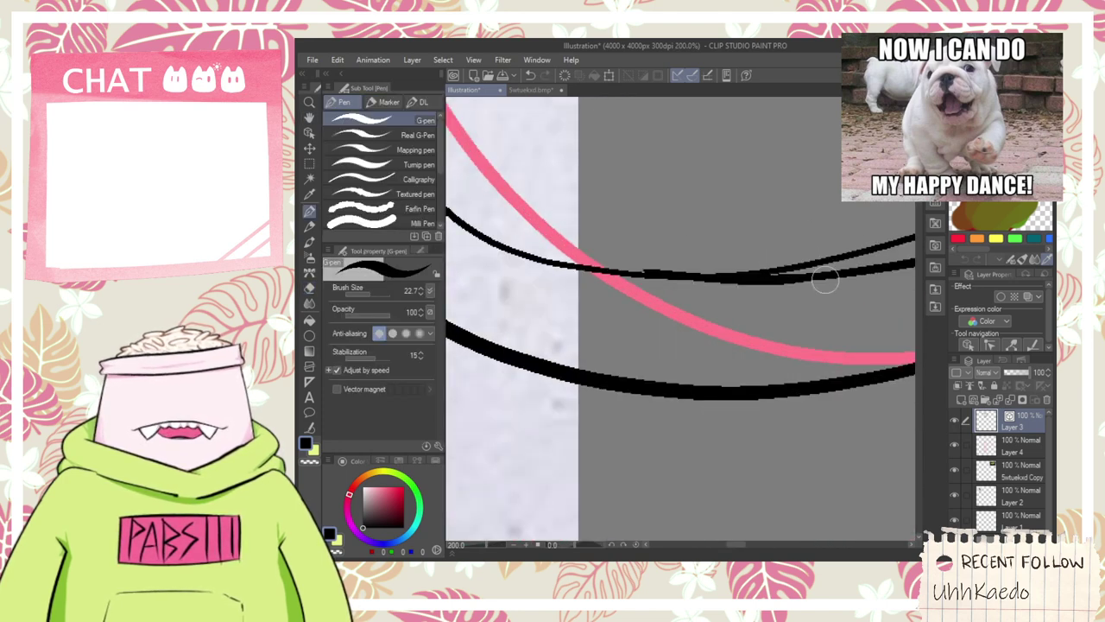
{"action": "key", "text": "ctrl+z"}
{"action": "left_click_drag", "start_coordinate": [656, 277], "coordinate": [757, 285]}
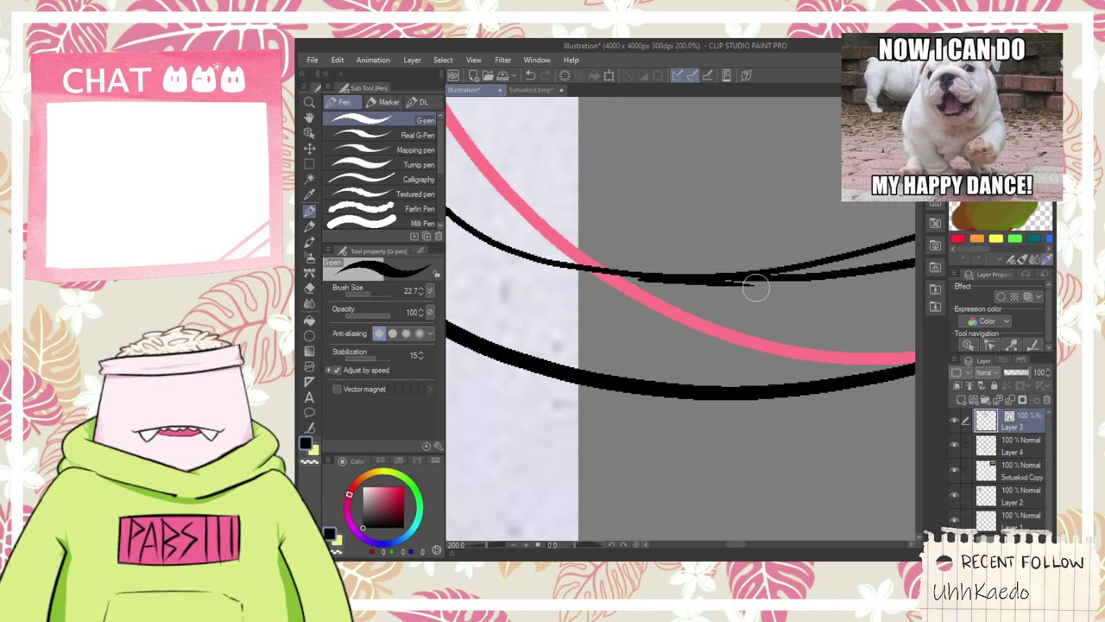
{"action": "key", "text": "ctrl+z"}
{"action": "key", "text": "ctrl+z"}
{"action": "mouse_move", "coordinate": [654, 274]}
{"action": "left_mouse_down"}
{"action": "mouse_move", "coordinate": [769, 274]}
{"action": "mouse_move", "coordinate": [752, 272]}
{"action": "left_mouse_up"}
{"action": "key", "text": "ctrl+z"}
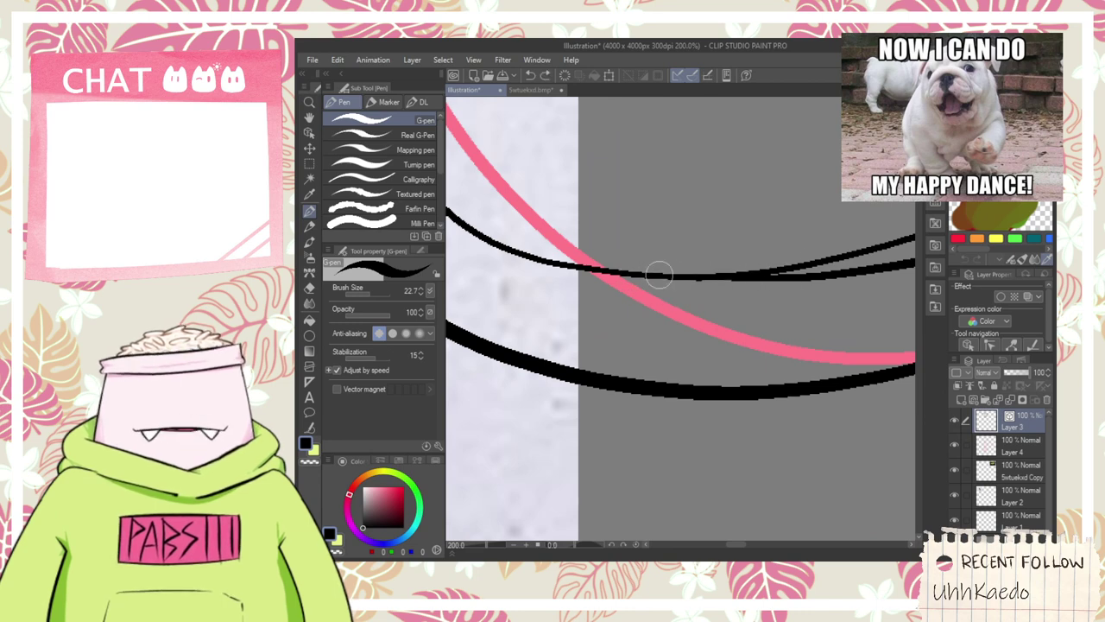
{"action": "left_click_drag", "start_coordinate": [659, 275], "coordinate": [777, 269]}
{"action": "key", "text": "e"}
{"action": "scroll", "coordinate": [777, 263], "scroll_direction": "down", "scroll_amount": 2}
{"action": "scroll", "coordinate": [751, 263], "scroll_direction": "down", "scroll_amount": 1}
- Erase the line ends overlapping at the left antenna's tip
{"action": "key", "text": "space"}
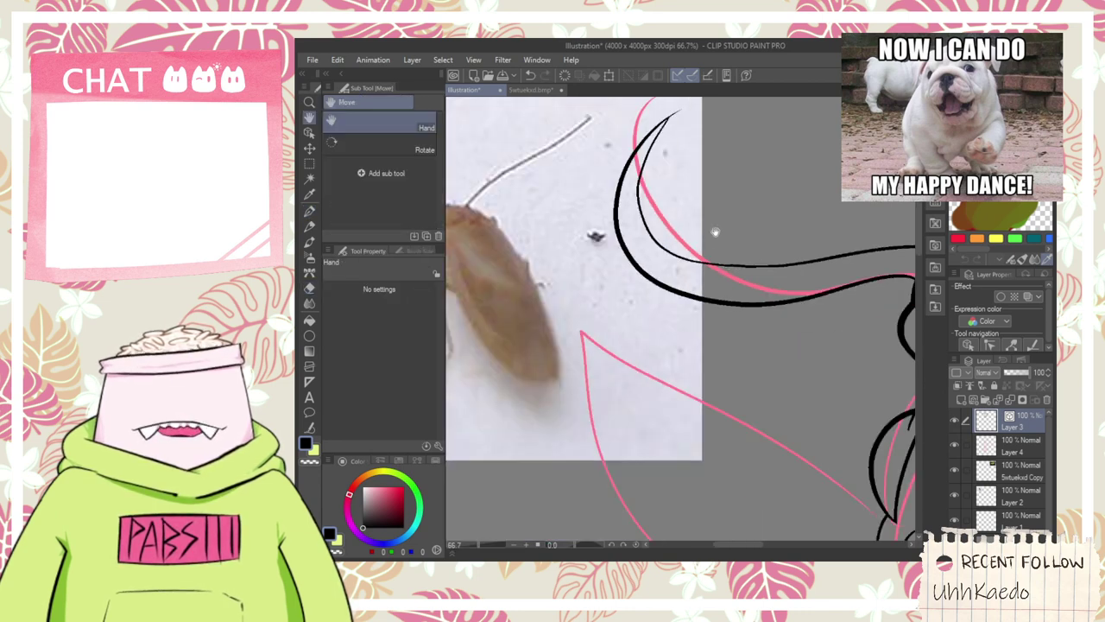
{"action": "left_click_drag", "start_coordinate": [716, 234], "coordinate": [664, 344]}
{"action": "scroll", "coordinate": [608, 243], "scroll_direction": "up", "scroll_amount": 2}
{"action": "left_click_drag", "start_coordinate": [616, 203], "coordinate": [629, 217]}
{"action": "scroll", "coordinate": [644, 233], "scroll_direction": "down", "scroll_amount": 1}
{"action": "scroll", "coordinate": [646, 254], "scroll_direction": "down", "scroll_amount": 4}
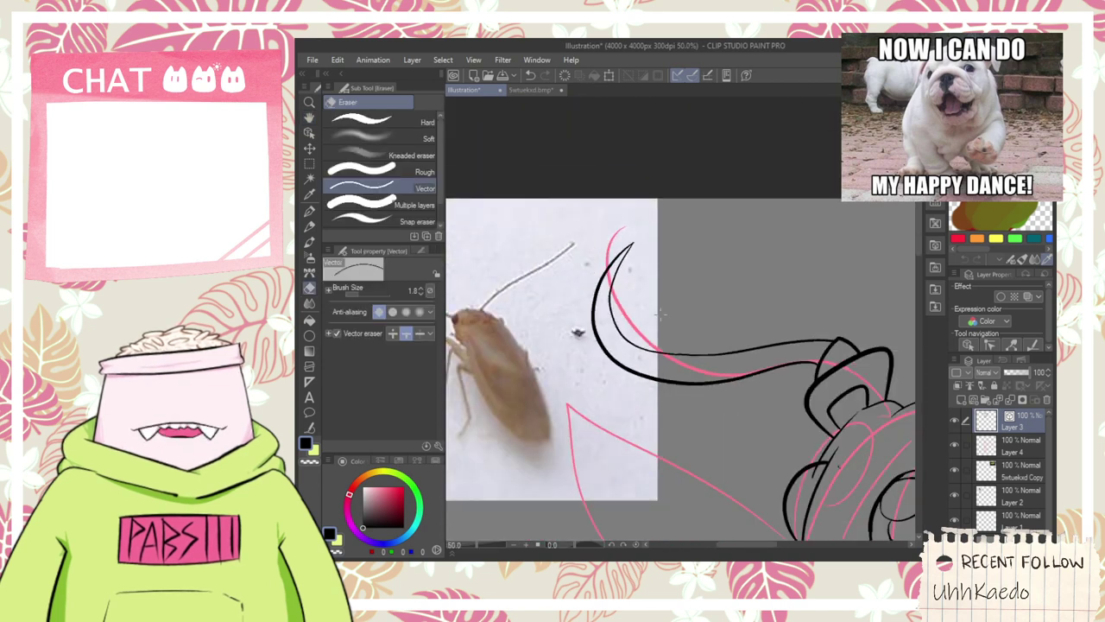
- Lower the butterfly reference layer's opacity to 26% and reselect Layer 3 for inking
{"action": "key", "text": "space"}
{"action": "left_click_drag", "start_coordinate": [727, 376], "coordinate": [562, 344]}
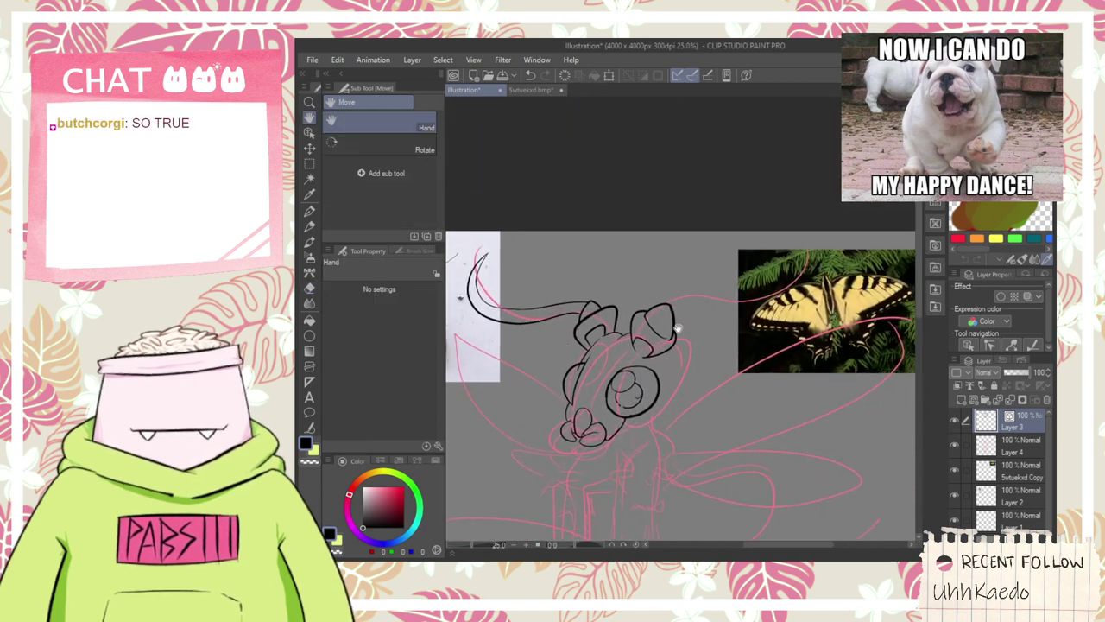
{"action": "scroll", "coordinate": [677, 321], "scroll_direction": "up", "scroll_amount": 1}
{"action": "scroll", "coordinate": [625, 315], "scroll_direction": "up", "scroll_amount": 1}
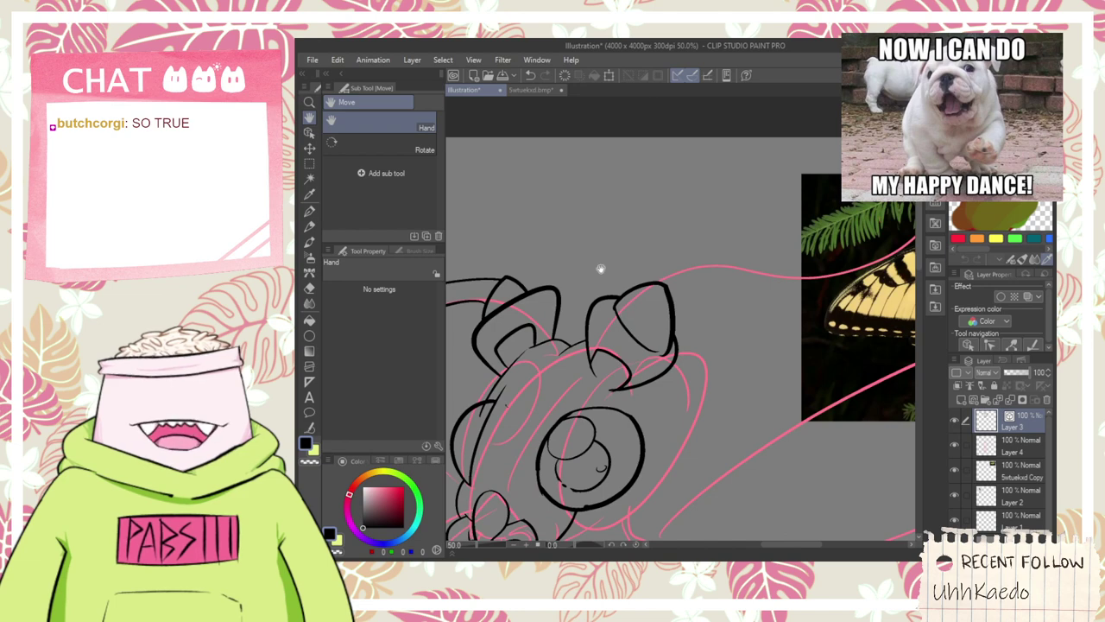
{"action": "scroll", "coordinate": [562, 291], "scroll_direction": "down", "scroll_amount": 1}
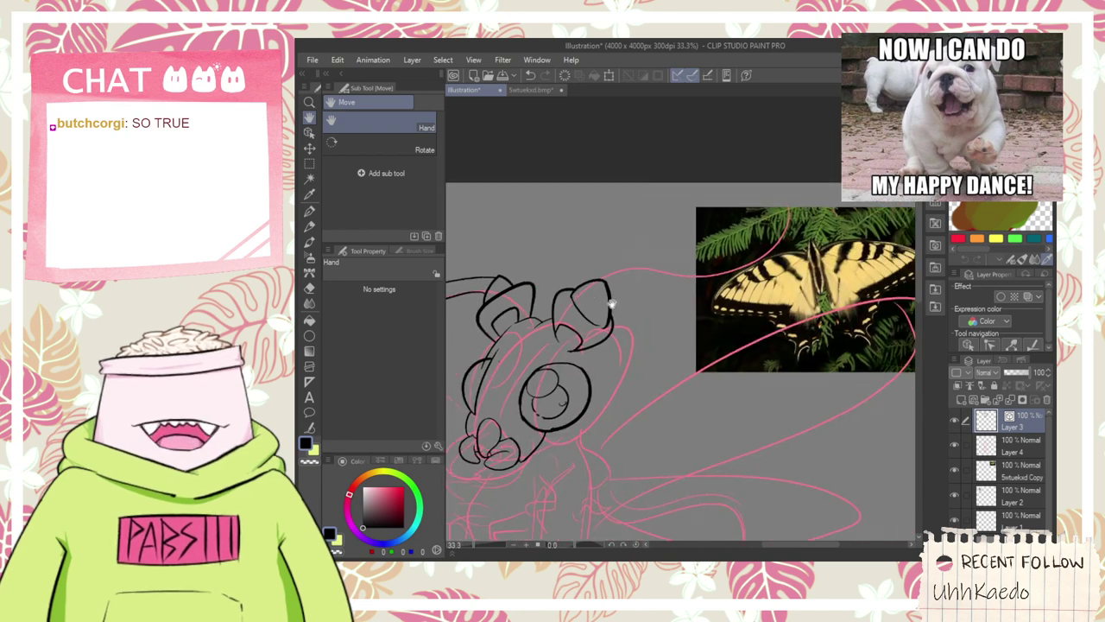
{"action": "scroll", "coordinate": [611, 302], "scroll_direction": "up", "scroll_amount": 1}
{"action": "key", "text": "p"}
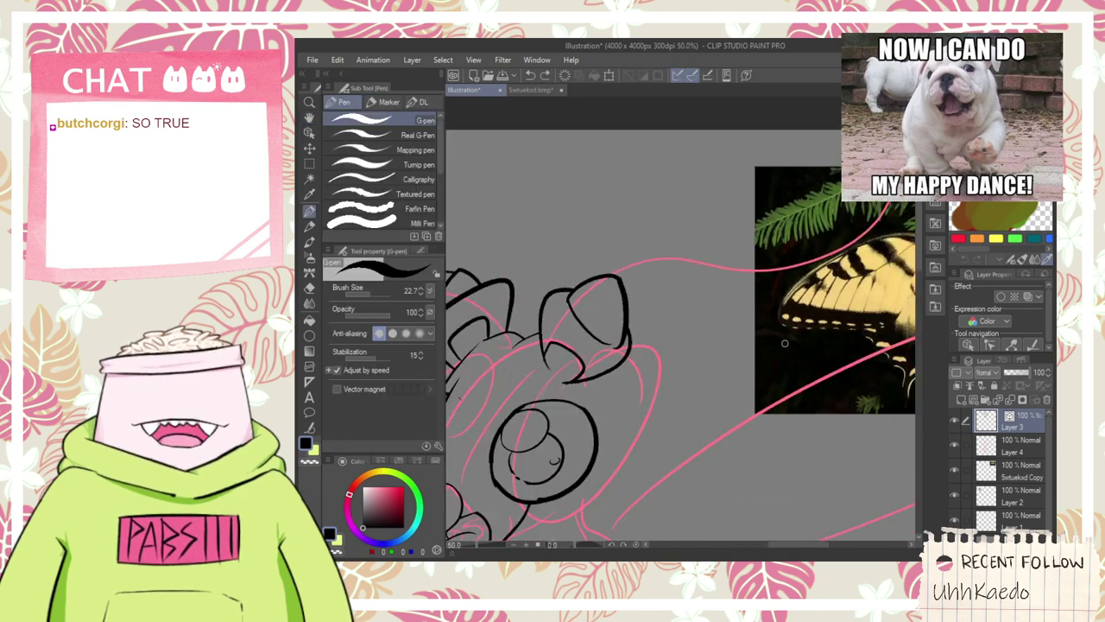
{"action": "key", "text": "space"}
{"action": "scroll", "coordinate": [780, 365], "scroll_direction": "down", "scroll_amount": 2}
{"action": "left_click_drag", "start_coordinate": [701, 413], "coordinate": [649, 380]}
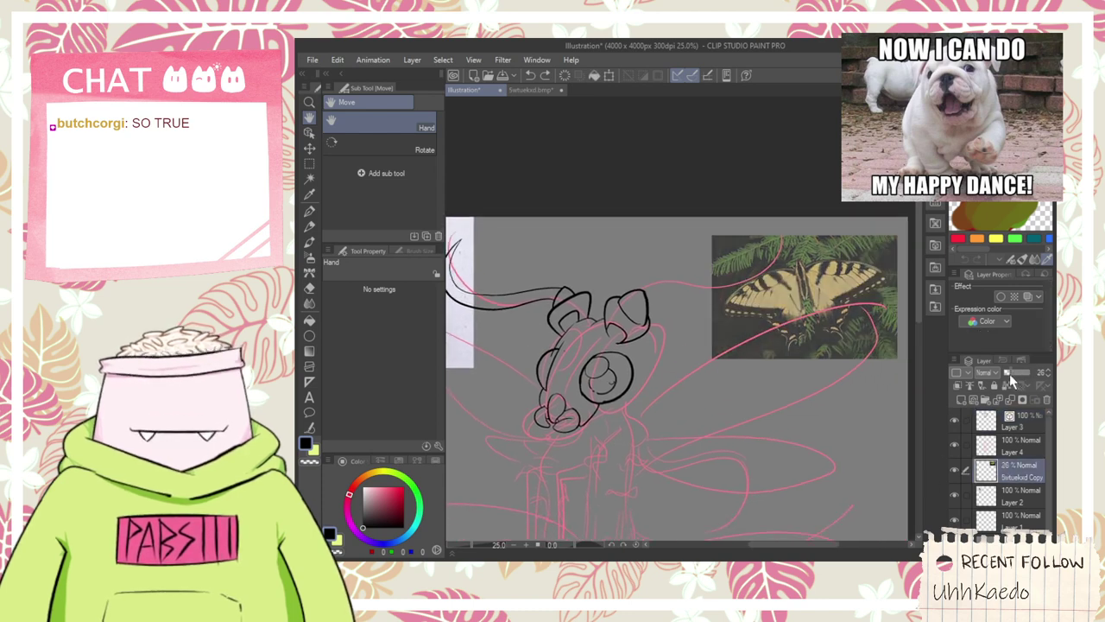
{"action": "left_click_drag", "start_coordinate": [1009, 374], "coordinate": [1006, 372]}
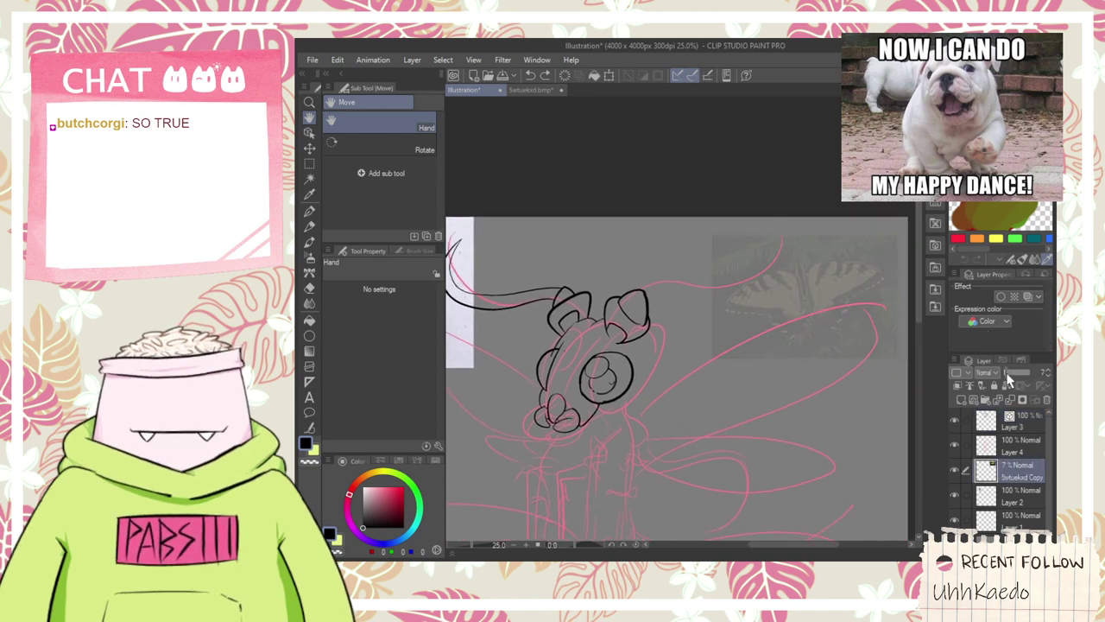
{"action": "left_click", "coordinate": [986, 427]}
- Ink the right antenna's long wavy upper line from inside its second segment out over the butterfly picture
{"action": "scroll", "coordinate": [639, 311], "scroll_direction": "up", "scroll_amount": 4}
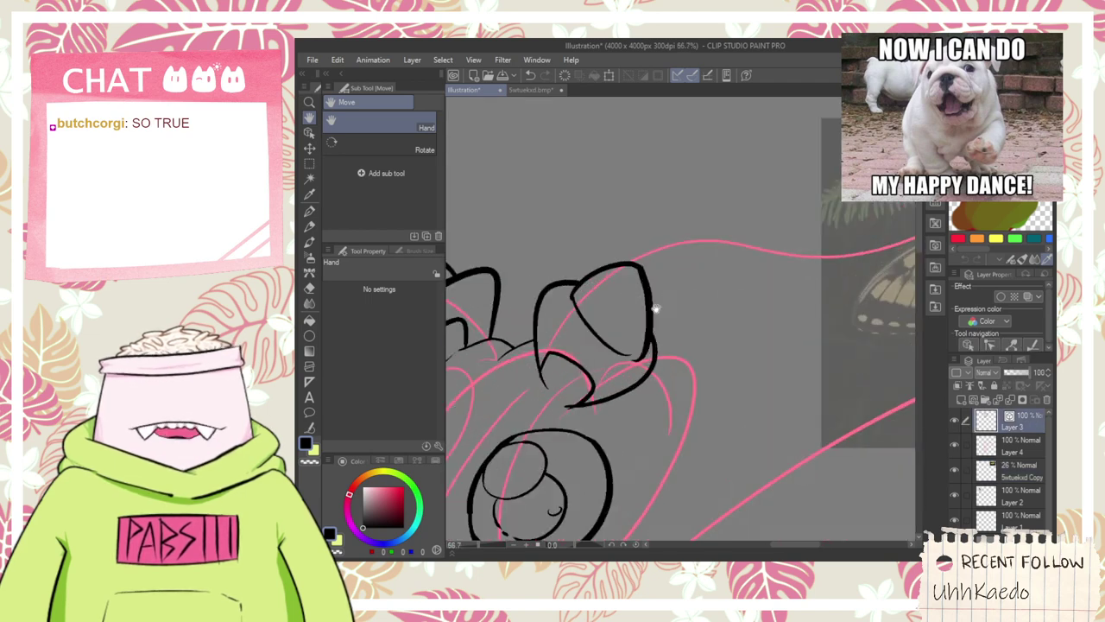
{"action": "mouse_move", "coordinate": [655, 308]}
{"action": "left_mouse_down"}
{"action": "mouse_move", "coordinate": [563, 331]}
{"action": "mouse_move", "coordinate": [727, 311]}
{"action": "left_mouse_up"}
{"action": "key", "text": "ctrl+z"}
{"action": "mouse_move", "coordinate": [502, 347]}
{"action": "left_mouse_down"}
{"action": "mouse_move", "coordinate": [681, 260]}
{"action": "mouse_move", "coordinate": [831, 239]}
{"action": "mouse_move", "coordinate": [866, 244]}
{"action": "left_mouse_up"}
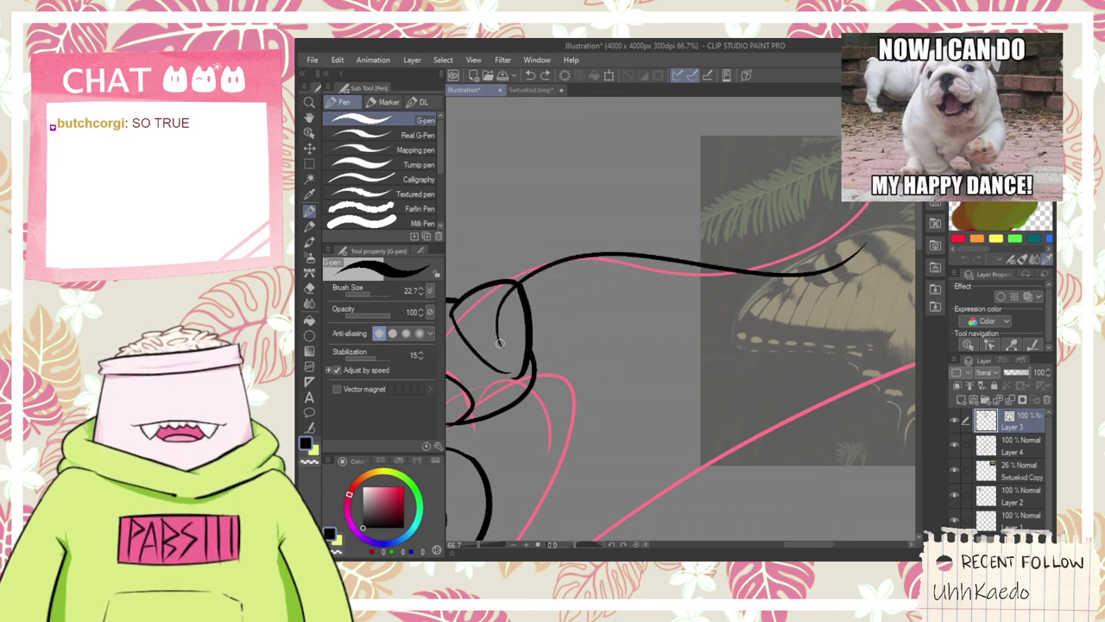
- Ink the start of the right antenna's lower line, arching out of the second segment below the upper line
{"action": "mouse_move", "coordinate": [534, 337]}
{"action": "left_mouse_down"}
{"action": "mouse_move", "coordinate": [804, 334]}
{"action": "mouse_move", "coordinate": [831, 345]}
{"action": "left_mouse_up"}
{"action": "key", "text": "ctrl+z"}
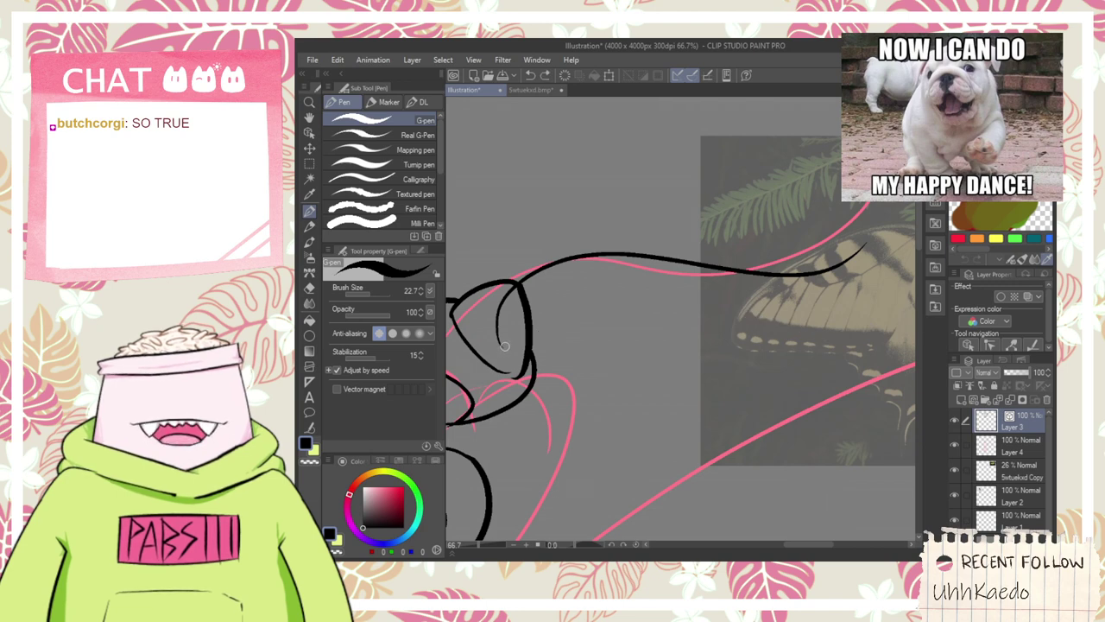
{"action": "scroll", "coordinate": [505, 346], "scroll_direction": "up", "scroll_amount": 1}
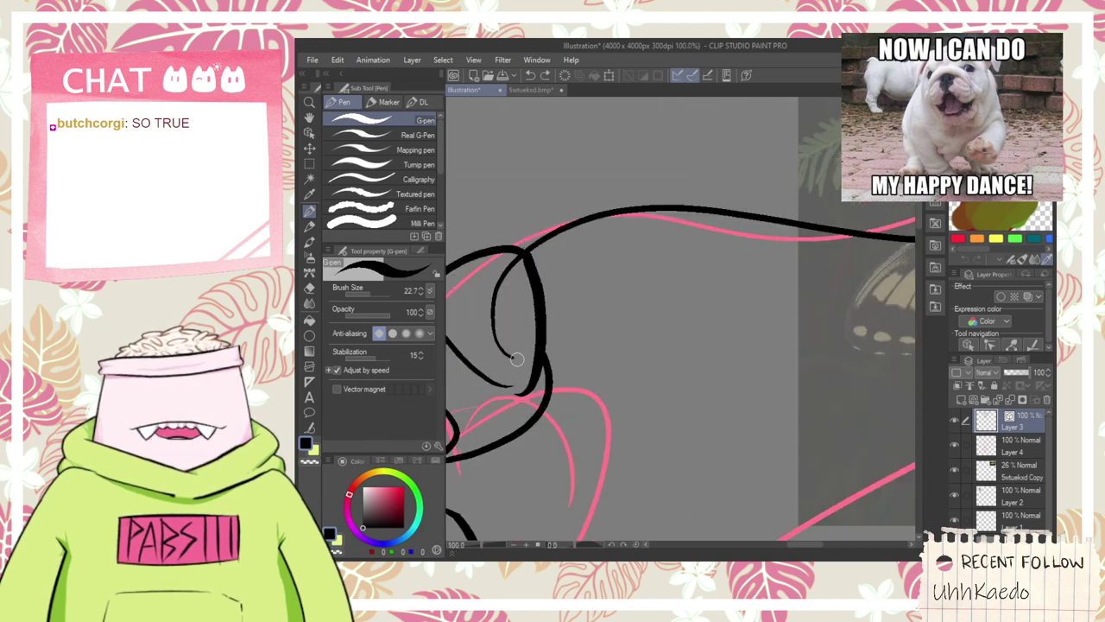
{"action": "left_click_drag", "start_coordinate": [517, 359], "coordinate": [769, 274]}
- Extend the right antenna's lower line over the butterfly picture, roughly parallel to the upper line
{"action": "scroll", "coordinate": [733, 290], "scroll_direction": "down", "scroll_amount": 2}
{"action": "key", "text": "space"}
{"action": "left_click_drag", "start_coordinate": [728, 323], "coordinate": [567, 292]}
{"action": "scroll", "coordinate": [567, 285], "scroll_direction": "up", "scroll_amount": 1}
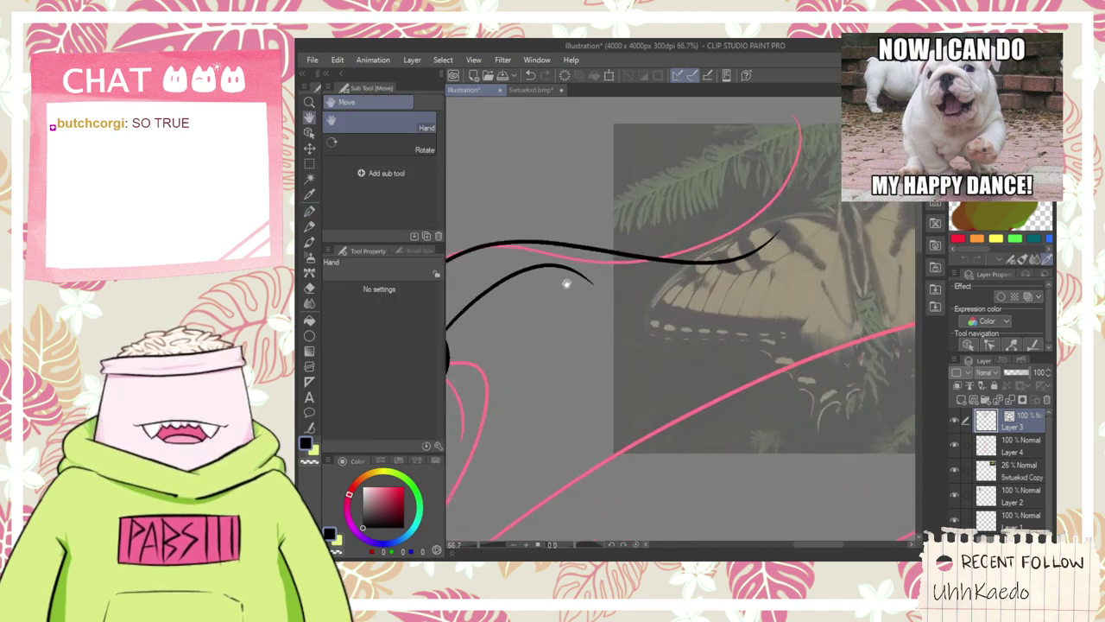
{"action": "mouse_move", "coordinate": [499, 273]}
{"action": "left_mouse_down"}
{"action": "mouse_move", "coordinate": [894, 251]}
{"action": "mouse_move", "coordinate": [915, 218]}
{"action": "left_mouse_up"}
{"action": "key", "text": "ctrl+z"}
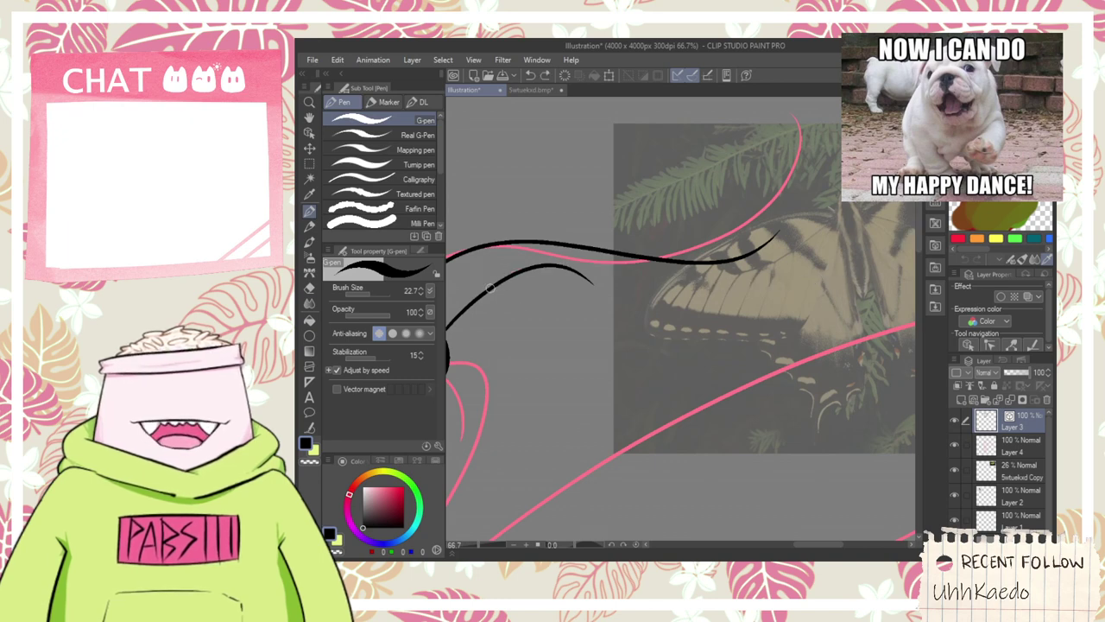
{"action": "left_click_drag", "start_coordinate": [490, 287], "coordinate": [916, 263]}
{"action": "key", "text": "ctrl+z"}
{"action": "mouse_move", "coordinate": [482, 286]}
{"action": "left_mouse_down"}
{"action": "mouse_move", "coordinate": [719, 273]}
{"action": "mouse_move", "coordinate": [889, 208]}
{"action": "left_mouse_up"}
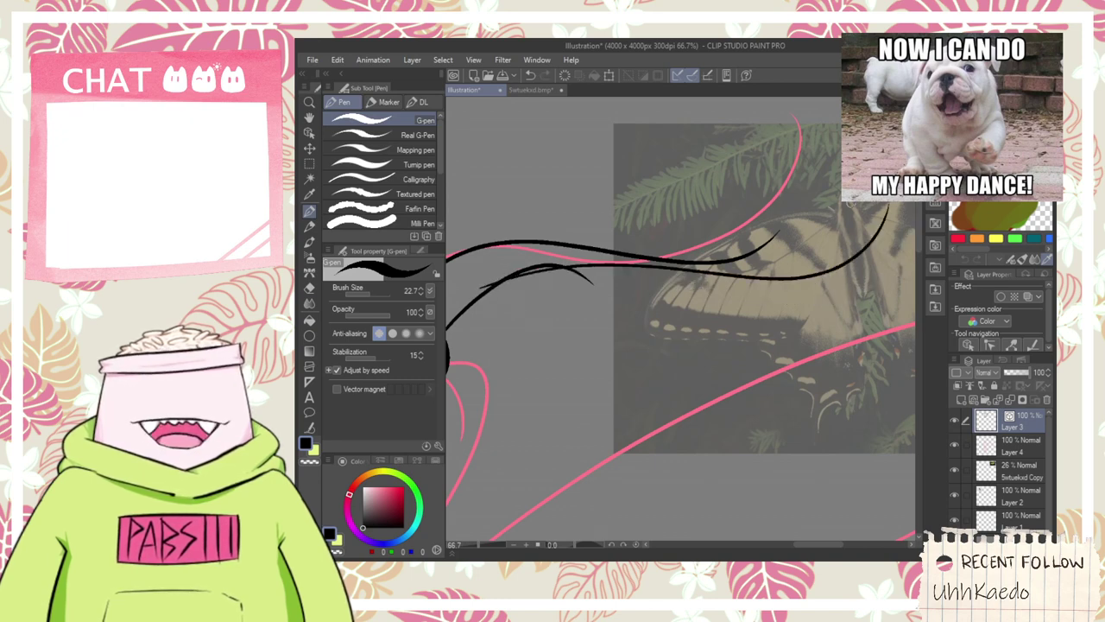
{"action": "key", "text": "ctrl+z"}
{"action": "left_click_drag", "start_coordinate": [501, 285], "coordinate": [906, 259]}
{"action": "key", "text": "ctrl+z"}
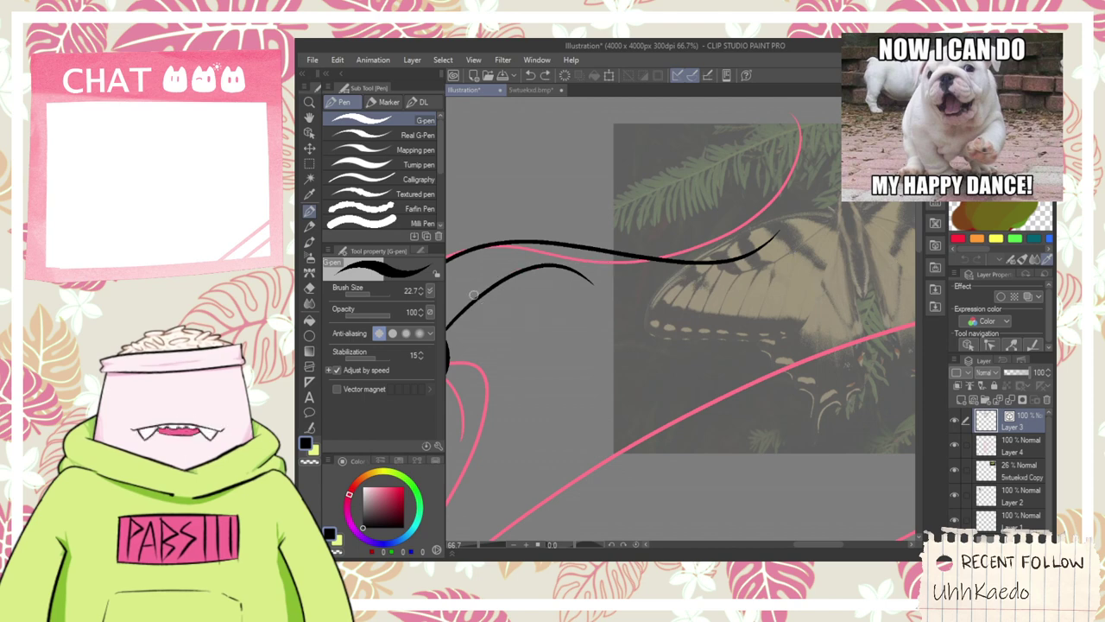
{"action": "mouse_move", "coordinate": [471, 298]}
{"action": "left_mouse_down"}
{"action": "mouse_move", "coordinate": [630, 270]}
{"action": "mouse_move", "coordinate": [860, 259]}
{"action": "left_mouse_up"}
{"action": "key", "text": "ctrl+z"}
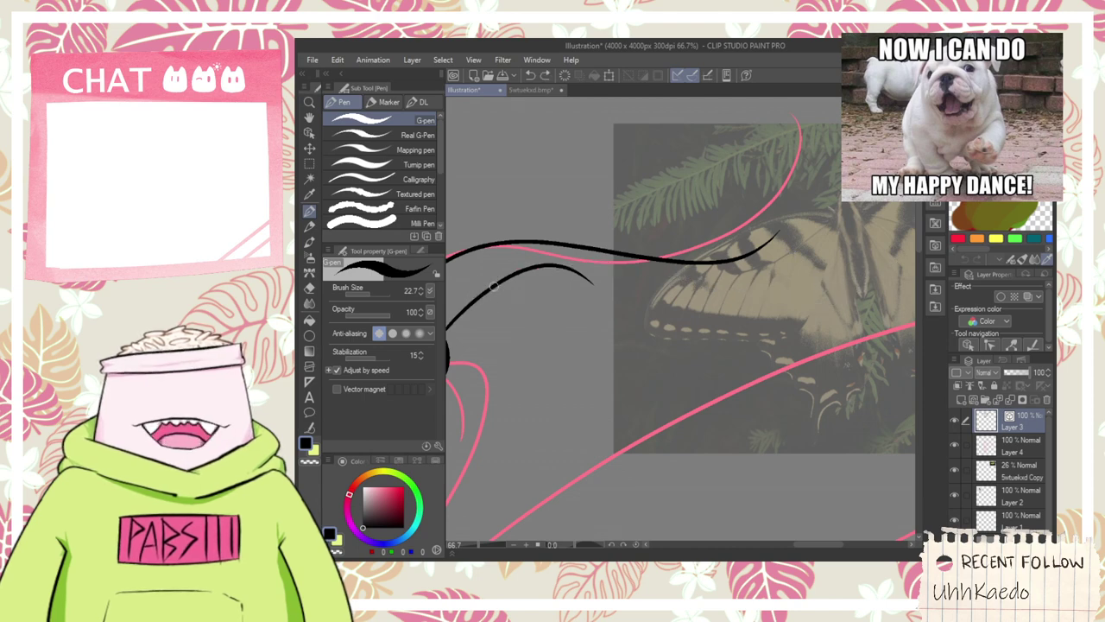
{"action": "mouse_move", "coordinate": [493, 287]}
{"action": "left_mouse_down"}
{"action": "mouse_move", "coordinate": [701, 275]}
{"action": "mouse_move", "coordinate": [769, 229]}
{"action": "left_mouse_up"}
{"action": "key", "text": "ctrl+z"}
{"action": "left_click_drag", "start_coordinate": [484, 294], "coordinate": [798, 266]}
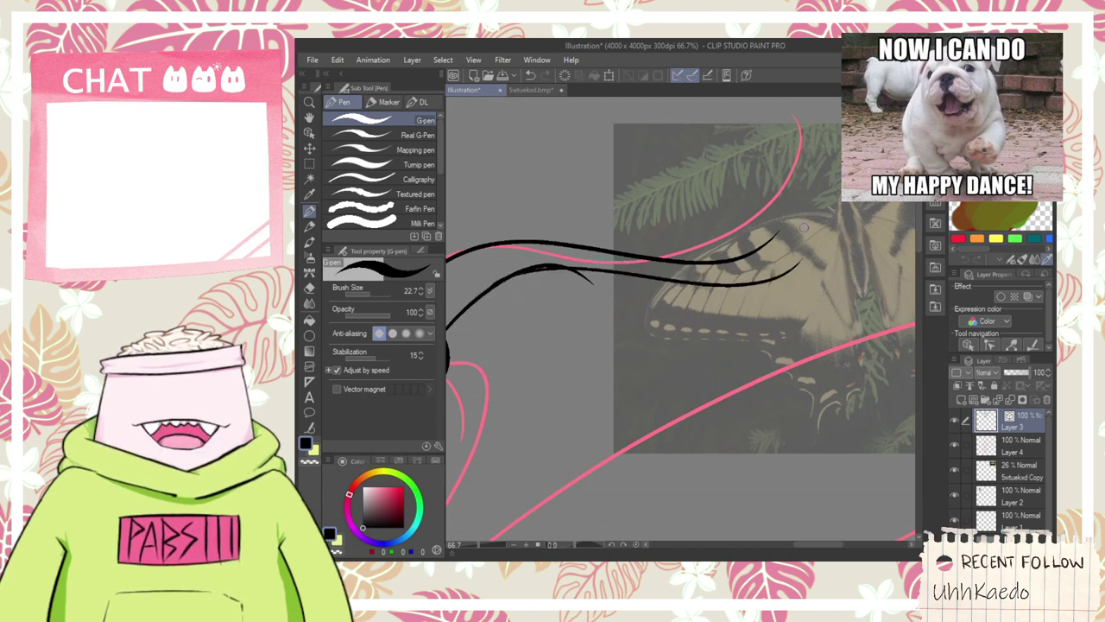
- Ink the upward-curving end of the right antenna's lower line toward its tip
{"action": "mouse_move", "coordinate": [688, 283]}
{"action": "left_mouse_down"}
{"action": "mouse_move", "coordinate": [755, 274]}
{"action": "mouse_move", "coordinate": [830, 210]}
{"action": "left_mouse_up"}
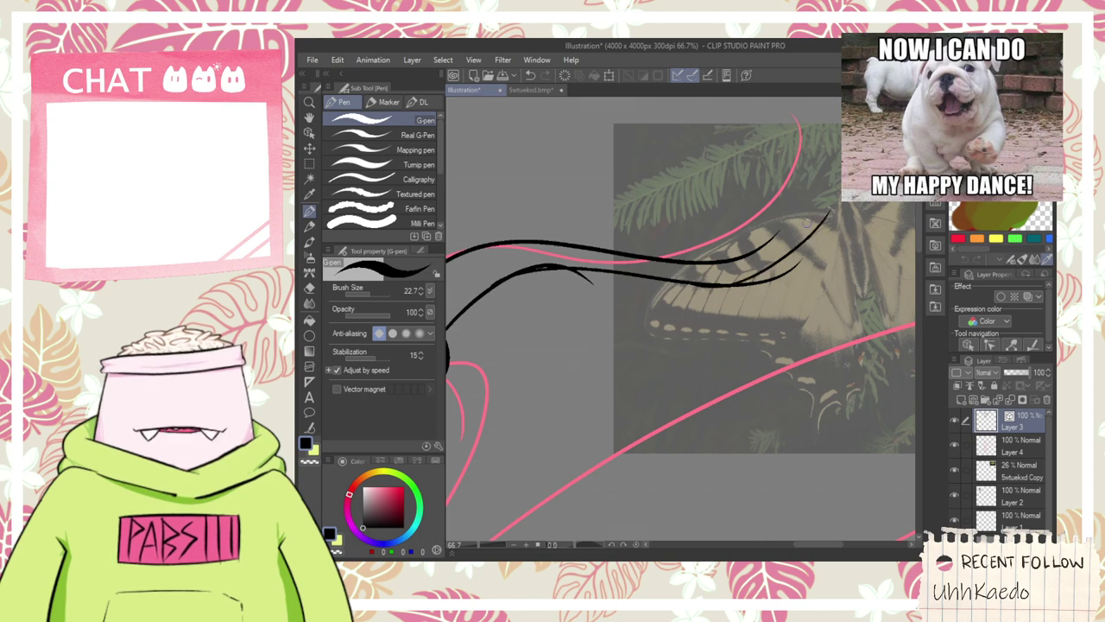
{"action": "key", "text": "ctrl+z"}
{"action": "left_click_drag", "start_coordinate": [718, 284], "coordinate": [828, 167]}
{"action": "key", "text": "ctrl+z"}
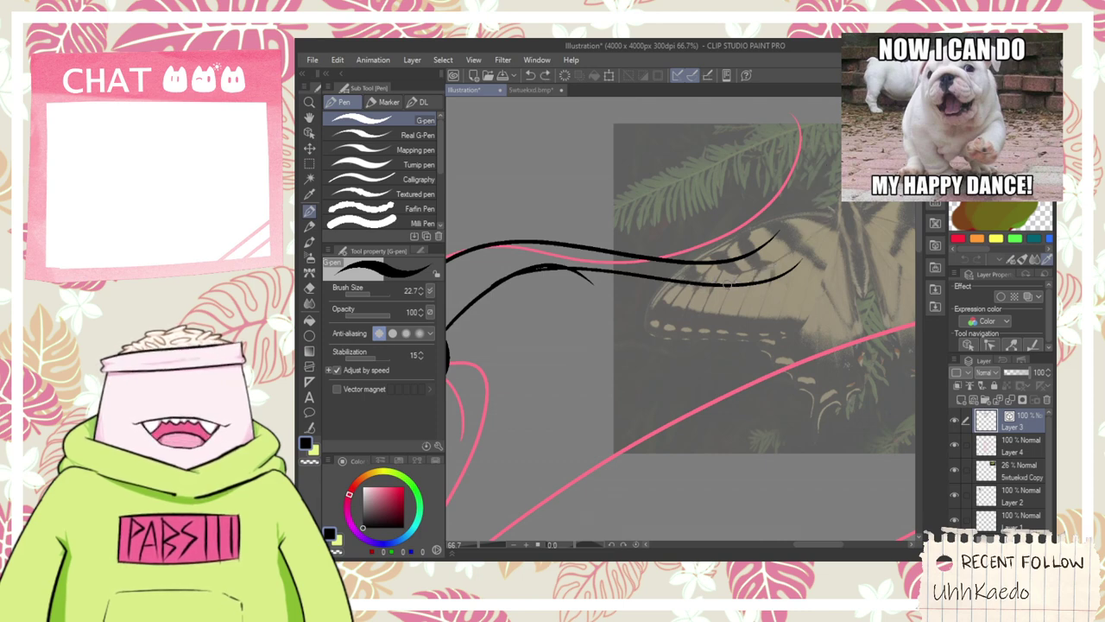
{"action": "mouse_move", "coordinate": [712, 287]}
{"action": "left_mouse_down"}
{"action": "mouse_move", "coordinate": [836, 199]}
{"action": "mouse_move", "coordinate": [838, 165]}
{"action": "left_mouse_up"}
{"action": "key", "text": "ctrl+z"}
{"action": "left_click_drag", "start_coordinate": [724, 285], "coordinate": [838, 146]}
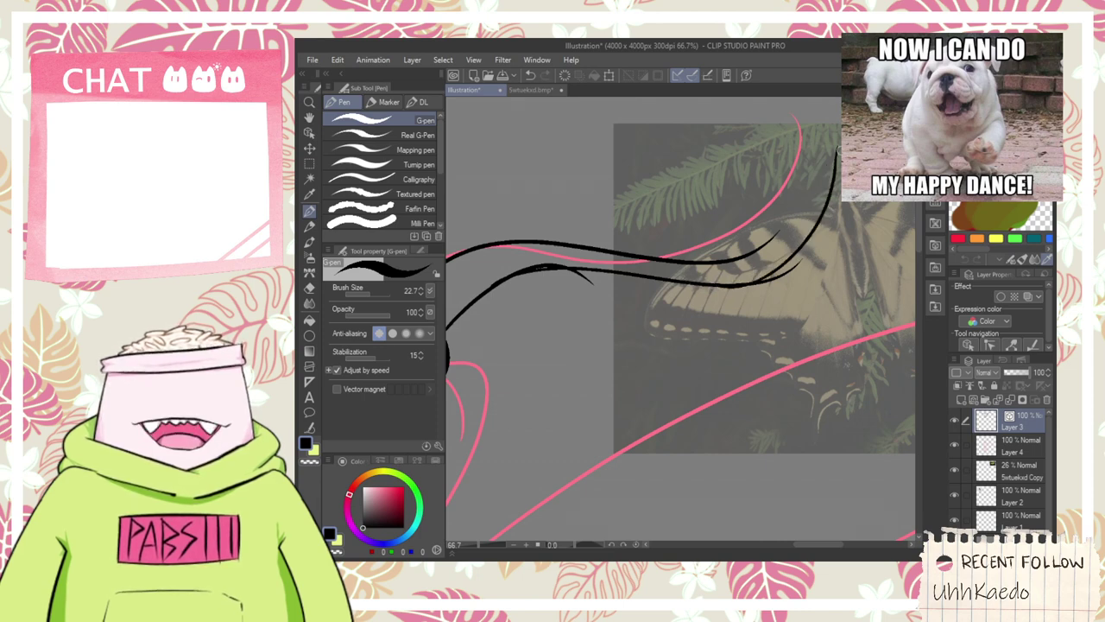
{"action": "scroll", "coordinate": [810, 201], "scroll_direction": "down", "scroll_amount": 1}
{"action": "scroll", "coordinate": [803, 209], "scroll_direction": "down", "scroll_amount": 2}
{"action": "left_click_drag", "start_coordinate": [804, 208], "coordinate": [682, 248]}
{"action": "scroll", "coordinate": [666, 250], "scroll_direction": "up", "scroll_amount": 5}
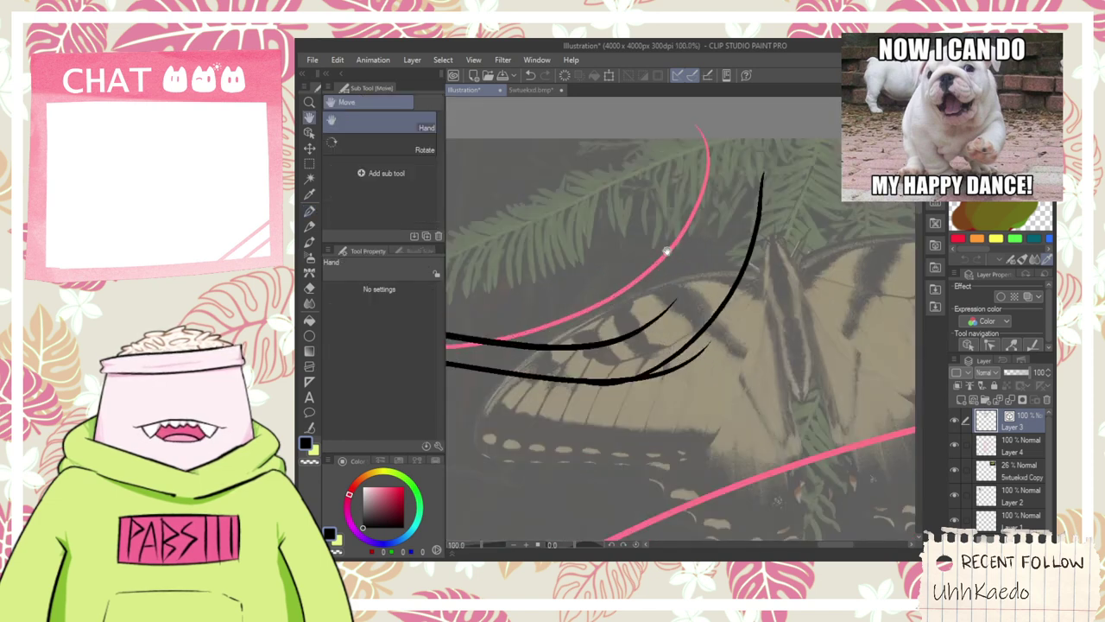
- Ink the end of the right antenna's upper line to a pointed tip with the lower line, and erase the stray branch below
{"action": "left_click_drag", "start_coordinate": [649, 330], "coordinate": [823, 123]}
{"action": "key", "text": "ctrl+z"}
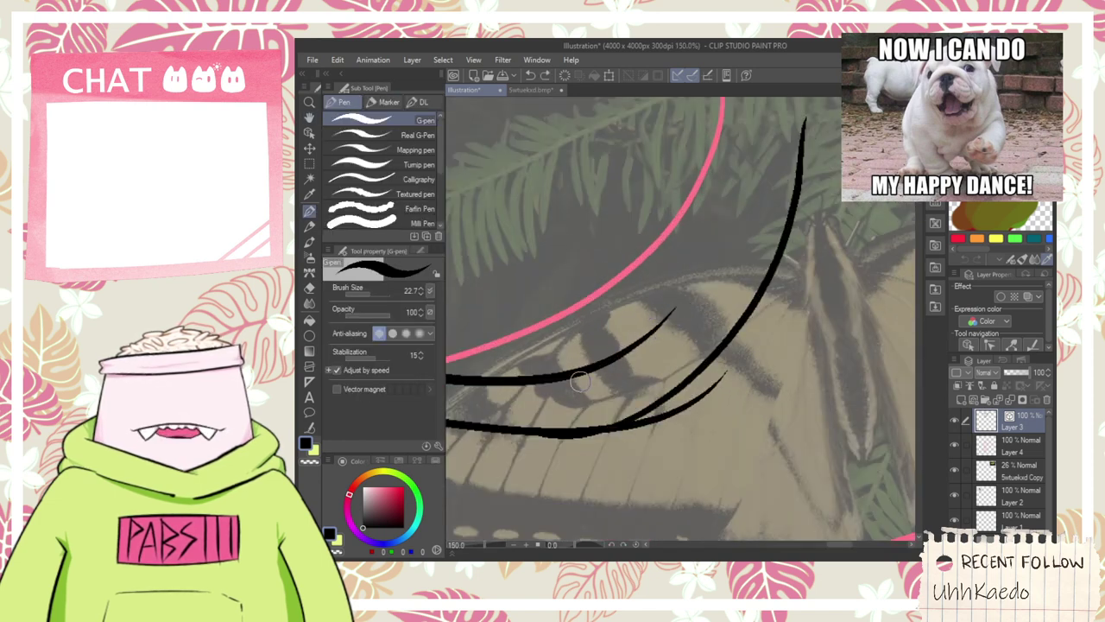
{"action": "left_click_drag", "start_coordinate": [582, 378], "coordinate": [808, 133]}
{"action": "key", "text": "e"}
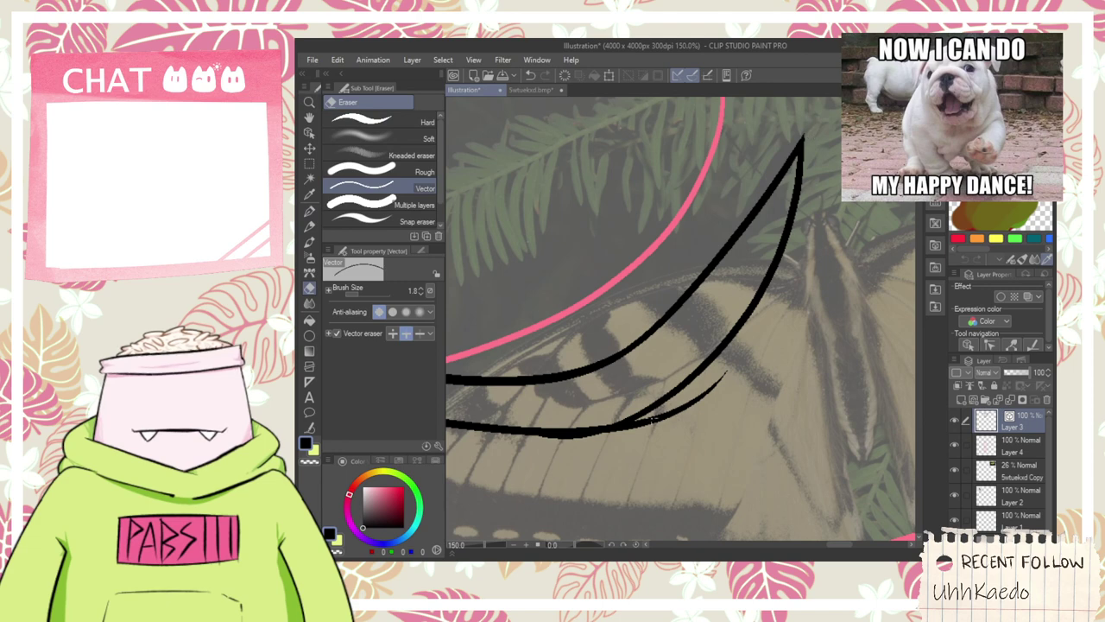
{"action": "left_click_drag", "start_coordinate": [655, 420], "coordinate": [691, 394]}
{"action": "scroll", "coordinate": [553, 446], "scroll_direction": "down", "scroll_amount": 4}
{"action": "left_click_drag", "start_coordinate": [527, 418], "coordinate": [668, 294]}
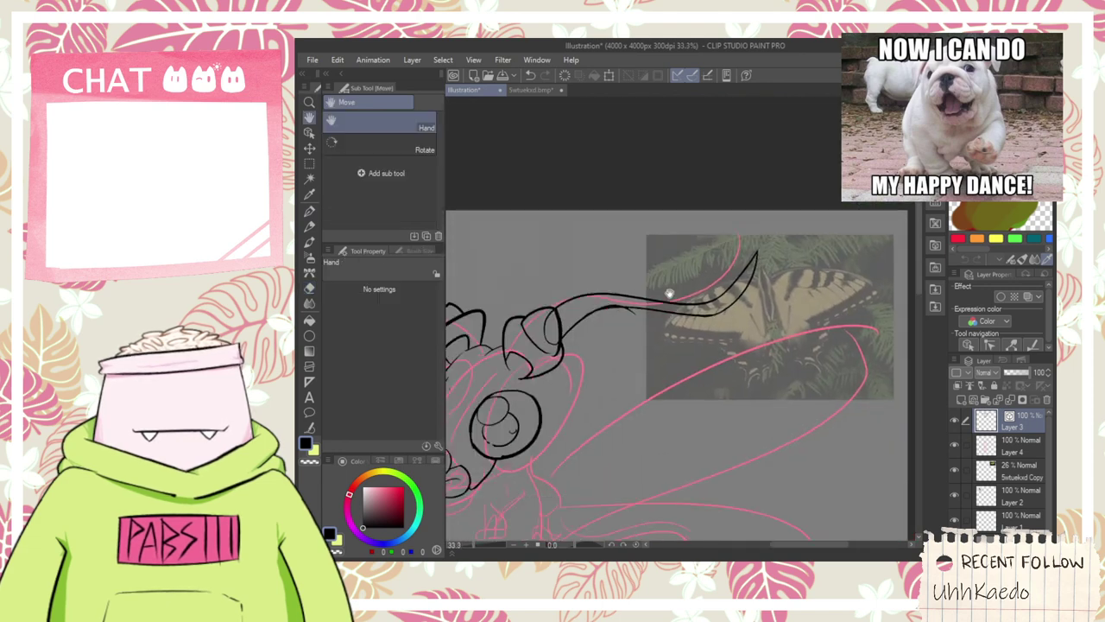
- Erase the stray line ends along the right antenna's lower line and the overlap where the antenna leaves its second segment
{"action": "scroll", "coordinate": [626, 309], "scroll_direction": "up", "scroll_amount": 3}
{"action": "left_click", "coordinate": [599, 267]}
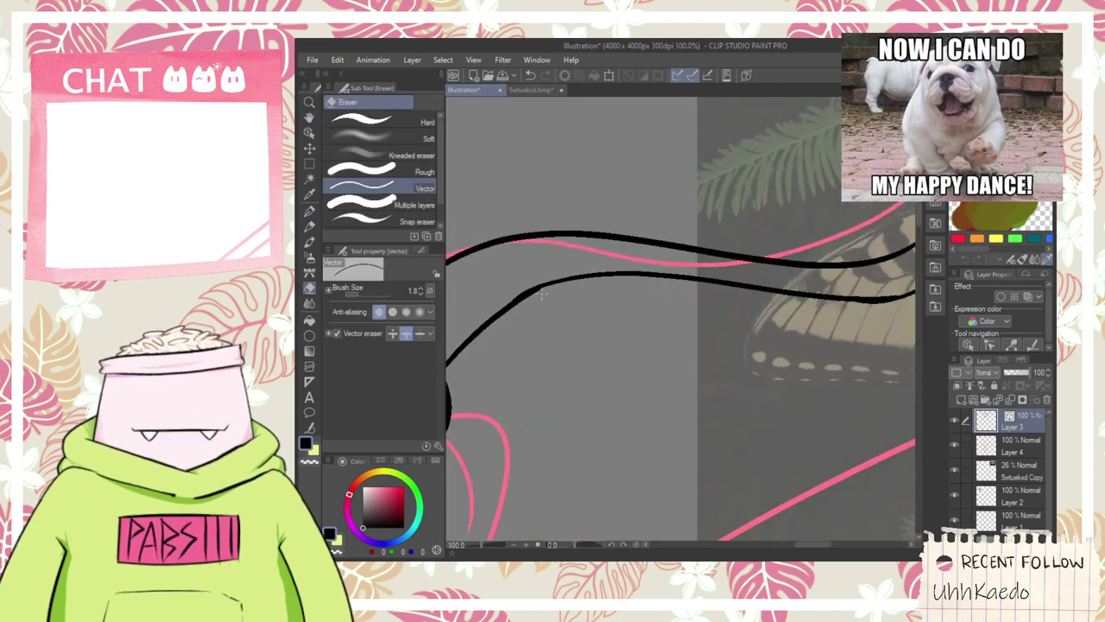
{"action": "scroll", "coordinate": [542, 294], "scroll_direction": "down", "scroll_amount": 2}
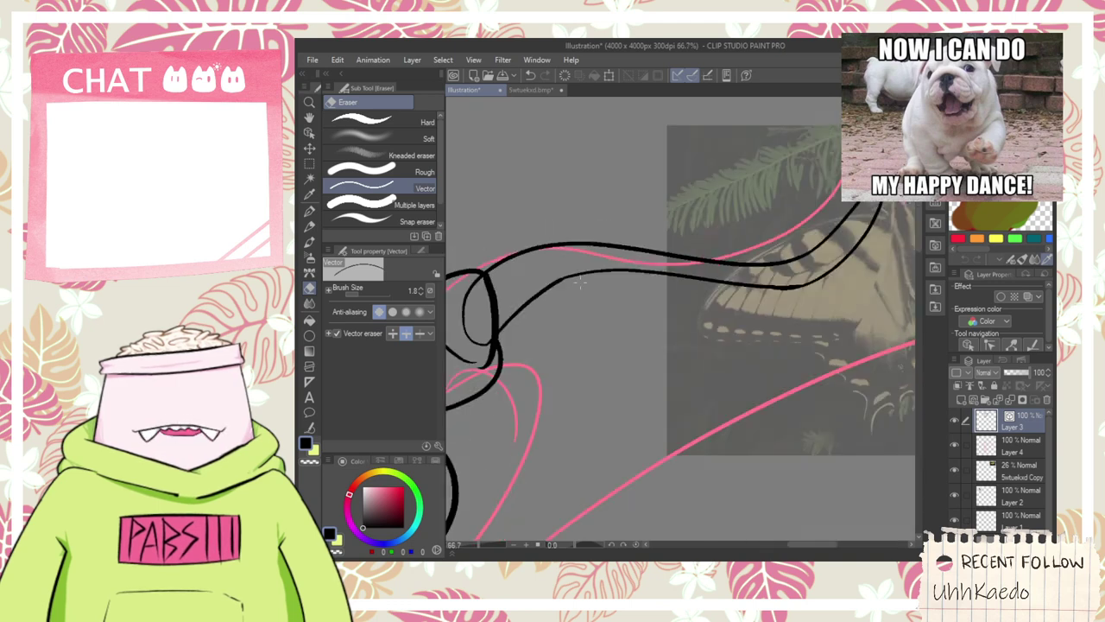
{"action": "scroll", "coordinate": [580, 281], "scroll_direction": "up", "scroll_amount": 2}
{"action": "scroll", "coordinate": [517, 327], "scroll_direction": "up", "scroll_amount": 1}
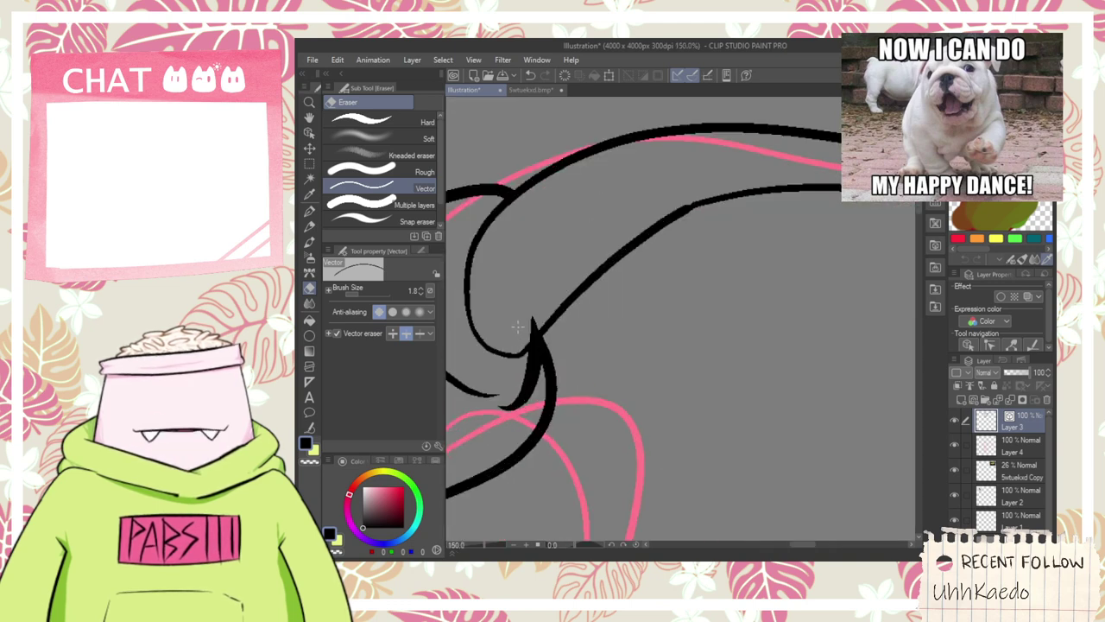
{"action": "scroll", "coordinate": [534, 337], "scroll_direction": "down", "scroll_amount": 5}
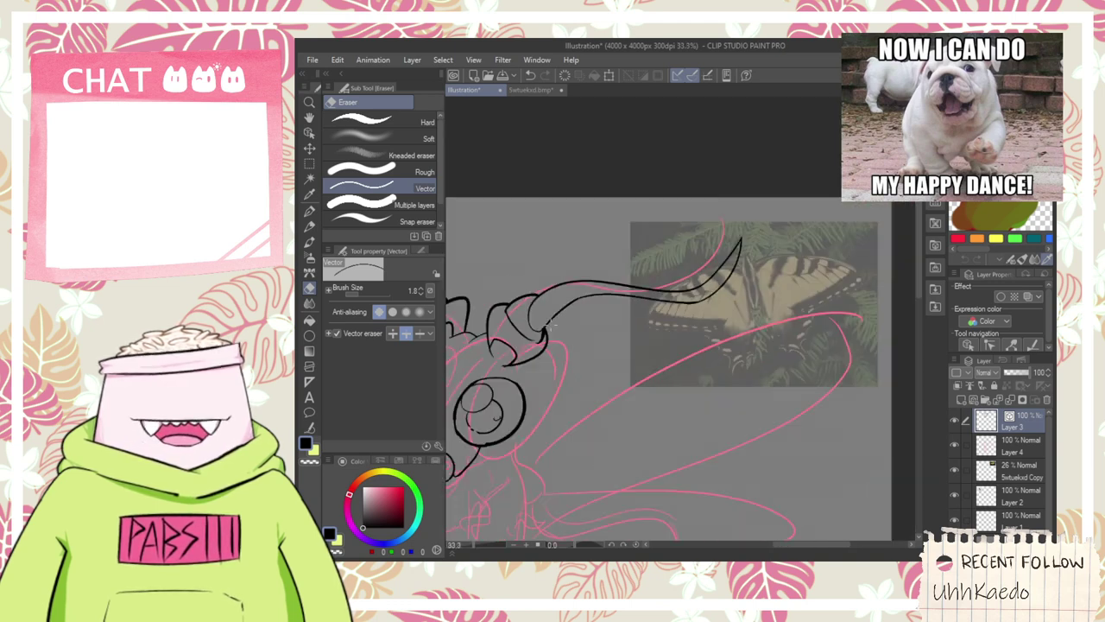
- Inspect the antenna bases and the area around the right eye for stray line ends
{"action": "key", "text": "space"}
{"action": "left_click_drag", "start_coordinate": [614, 321], "coordinate": [686, 260]}
{"action": "scroll", "coordinate": [685, 194], "scroll_direction": "up", "scroll_amount": 4}
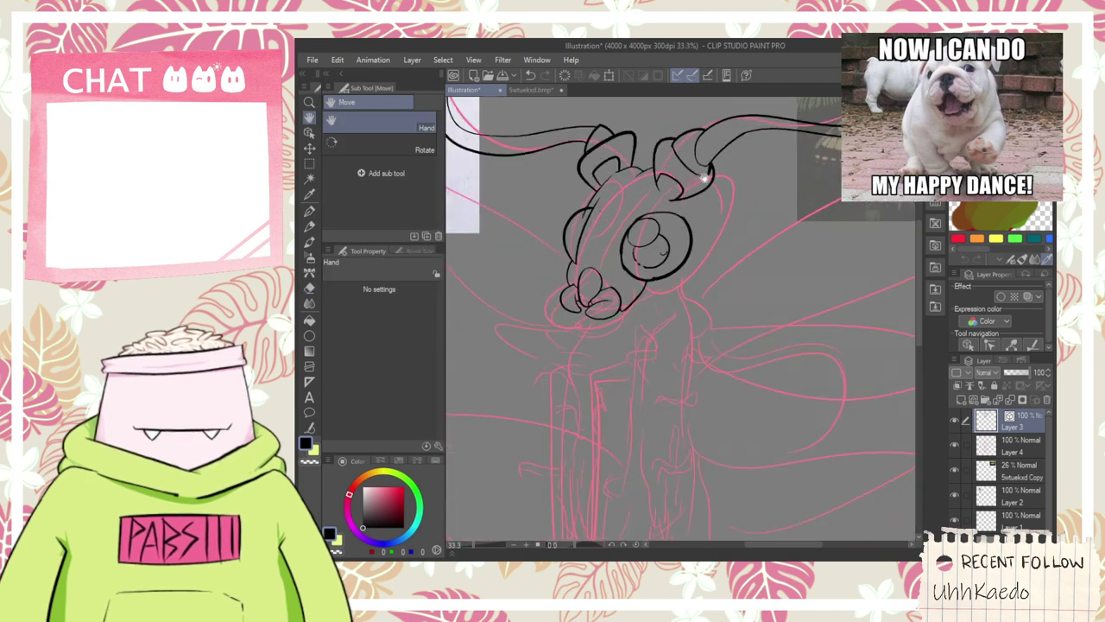
{"action": "scroll", "coordinate": [629, 207], "scroll_direction": "up", "scroll_amount": 1}
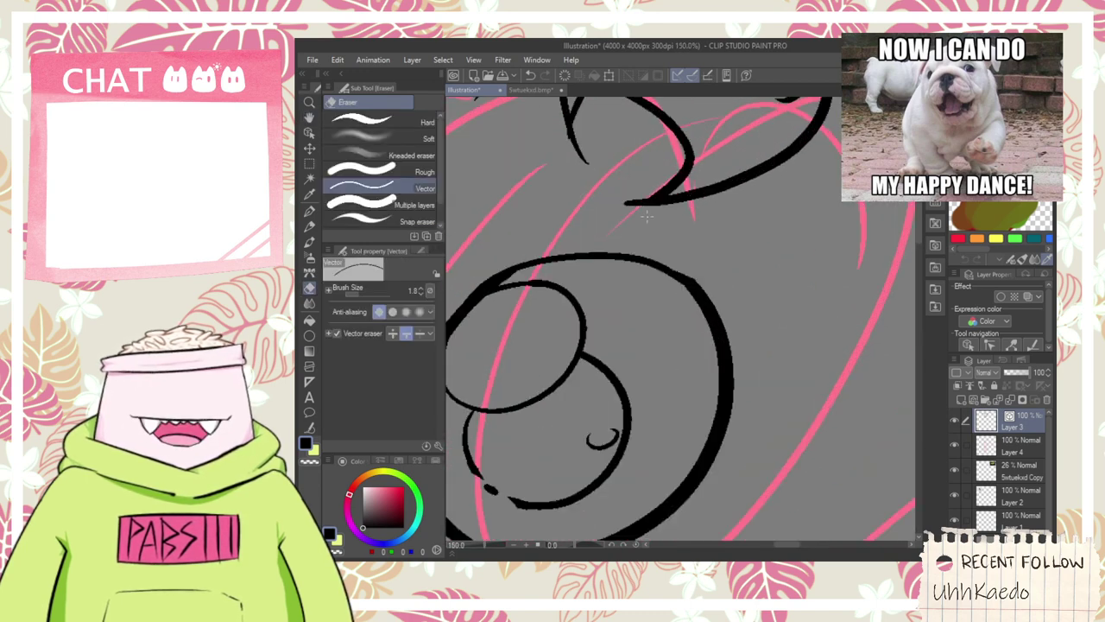
{"action": "scroll", "coordinate": [629, 207], "scroll_direction": "down", "scroll_amount": 1}
{"action": "key", "text": "space"}
{"action": "left_click_drag", "start_coordinate": [575, 193], "coordinate": [666, 302]}
{"action": "left_click_drag", "start_coordinate": [592, 254], "coordinate": [665, 243]}
{"action": "scroll", "coordinate": [665, 244], "scroll_direction": "down", "scroll_amount": 3}
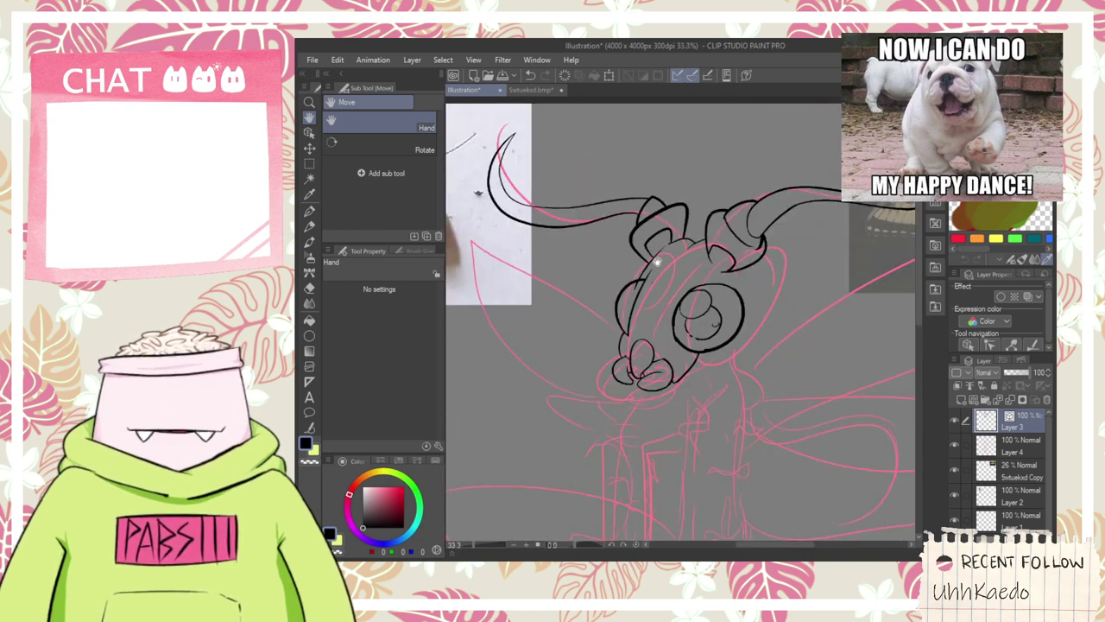
- Ink a straight slanted side on the small inner shape at the left antenna's base and erase its old rounded top
{"action": "scroll", "coordinate": [637, 240], "scroll_direction": "up", "scroll_amount": 6}
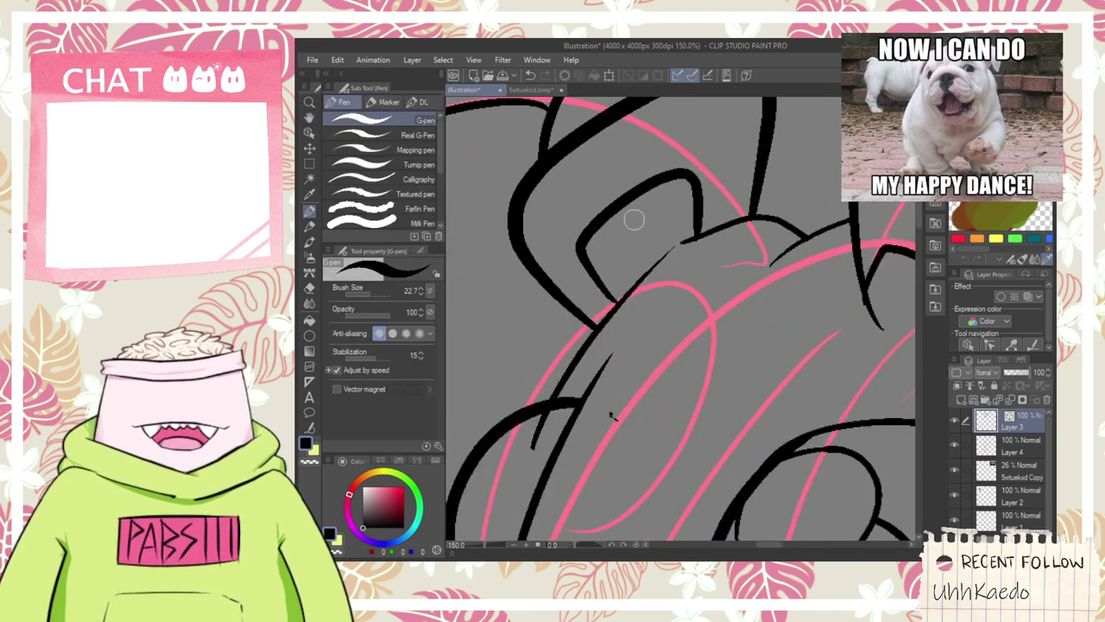
{"action": "key", "text": "p"}
{"action": "left_click_drag", "start_coordinate": [641, 235], "coordinate": [661, 281]}
{"action": "key", "text": "e"}
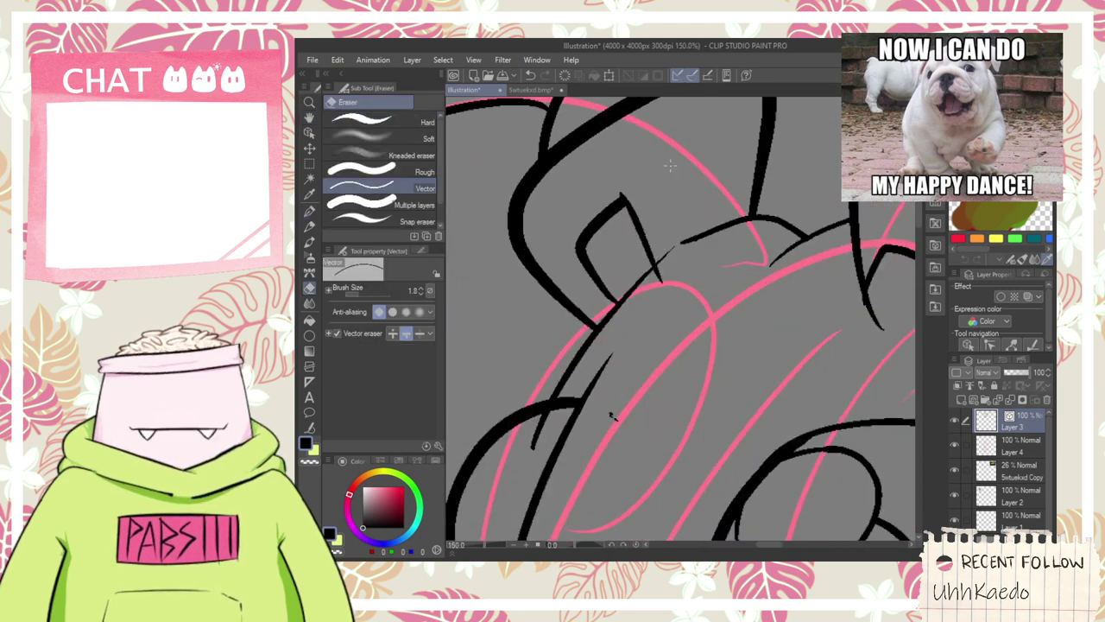
{"action": "scroll", "coordinate": [650, 256], "scroll_direction": "down", "scroll_amount": 1}
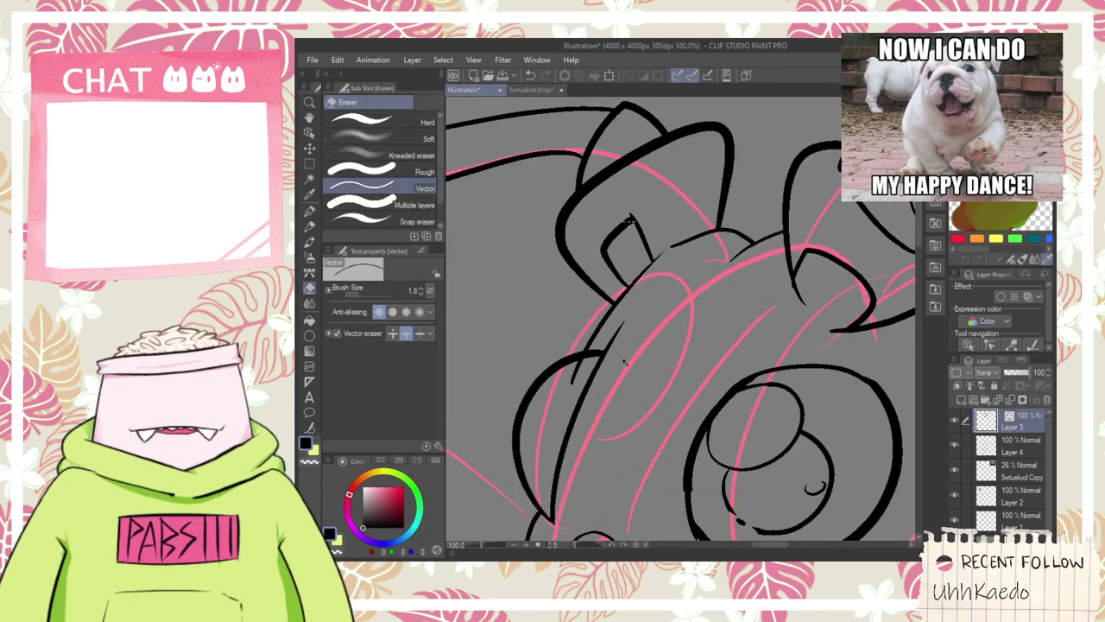
{"action": "scroll", "coordinate": [629, 218], "scroll_direction": "up", "scroll_amount": 1}
{"action": "scroll", "coordinate": [656, 209], "scroll_direction": "down", "scroll_amount": 2}
{"action": "scroll", "coordinate": [695, 213], "scroll_direction": "down", "scroll_amount": 2}
- Examine the inked face, eyes and mouth against the pink sketch
{"action": "key", "text": "h"}
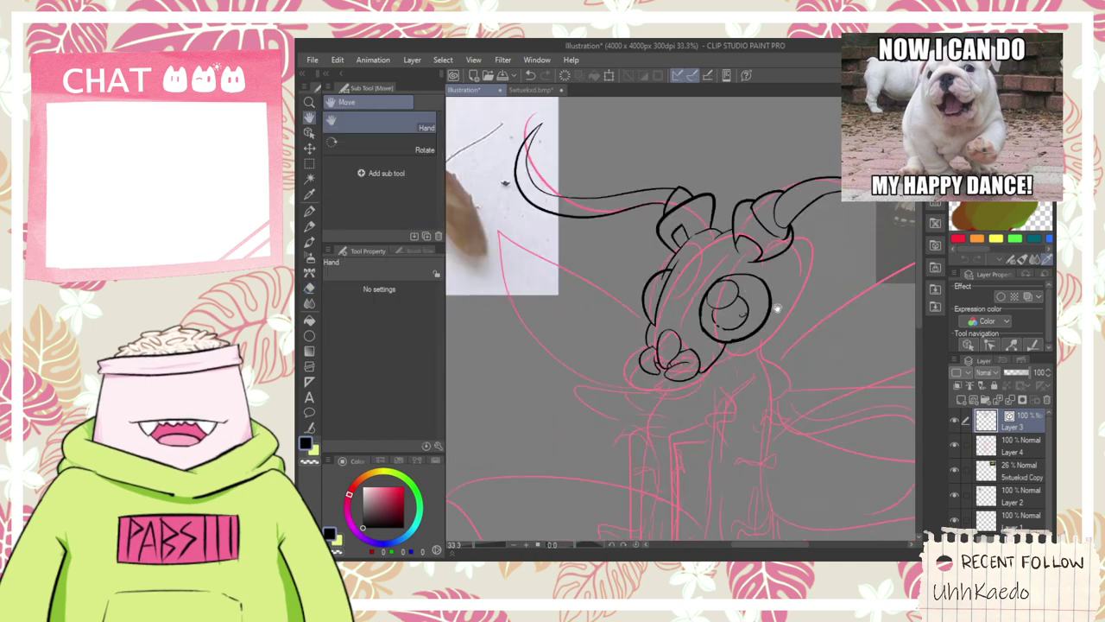
{"action": "scroll", "coordinate": [701, 227], "scroll_direction": "up", "scroll_amount": 1}
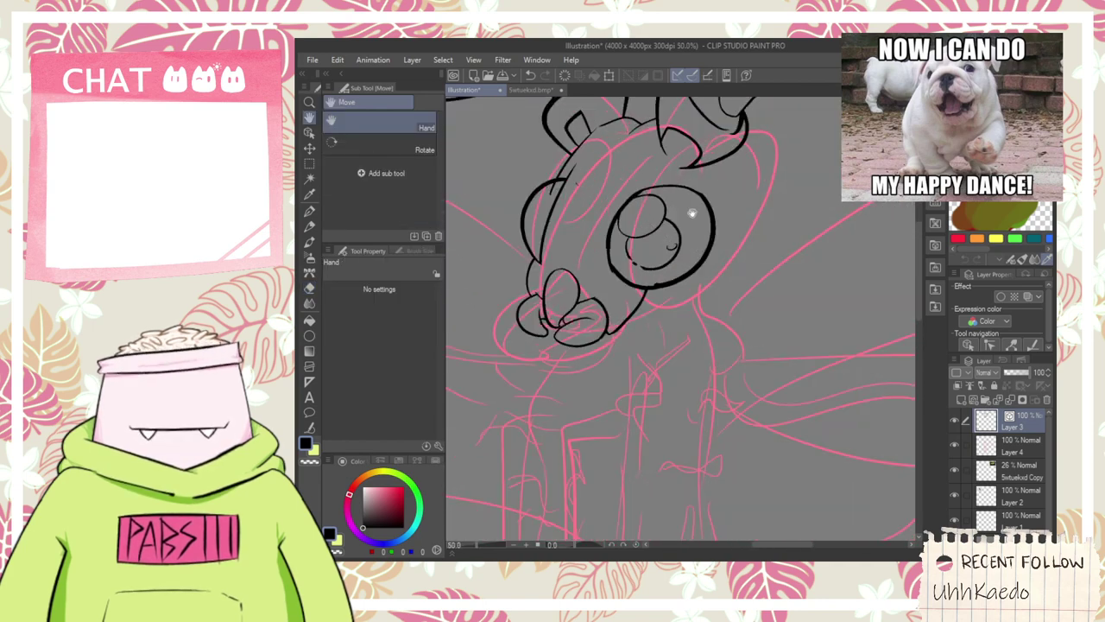
{"action": "left_click_drag", "start_coordinate": [615, 196], "coordinate": [679, 245]}
{"action": "scroll", "coordinate": [641, 250], "scroll_direction": "up", "scroll_amount": 2}
{"action": "key", "text": "e"}
{"action": "scroll", "coordinate": [600, 236], "scroll_direction": "down", "scroll_amount": 1}
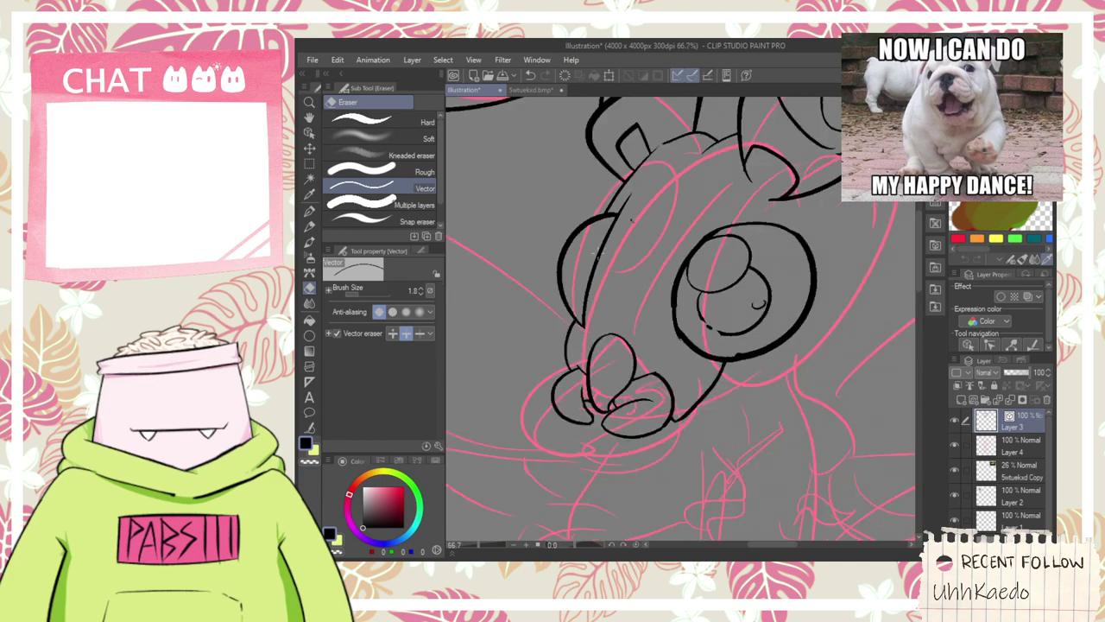
{"action": "scroll", "coordinate": [631, 221], "scroll_direction": "down", "scroll_amount": 2}
{"action": "key", "text": "h"}
{"action": "scroll", "coordinate": [691, 254], "scroll_direction": "up", "scroll_amount": 1}
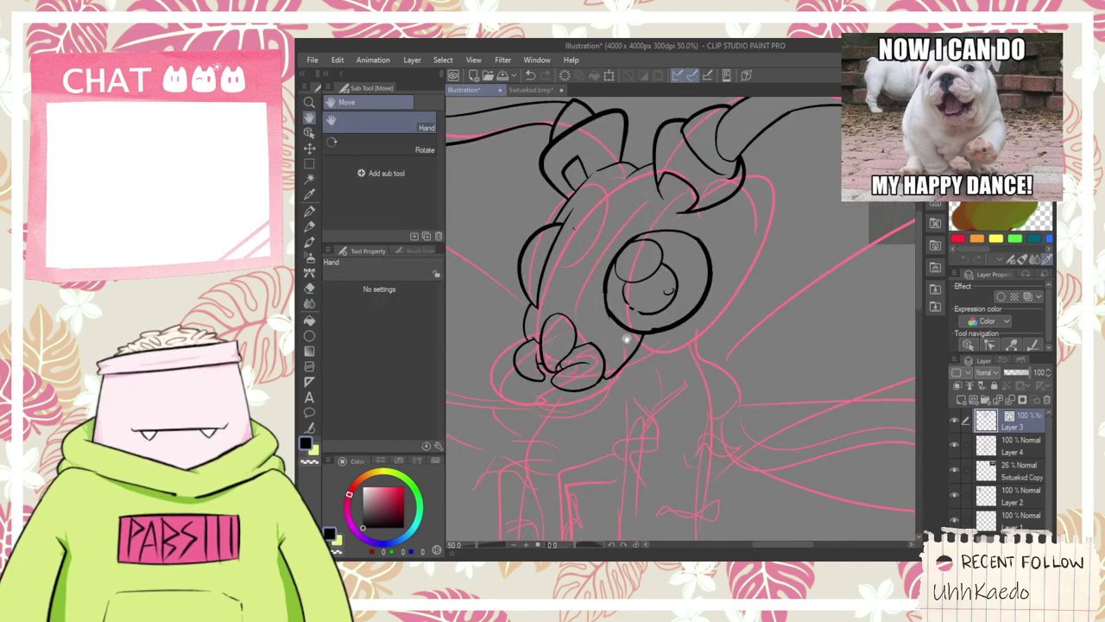
{"action": "scroll", "coordinate": [626, 339], "scroll_direction": "down", "scroll_amount": 2}
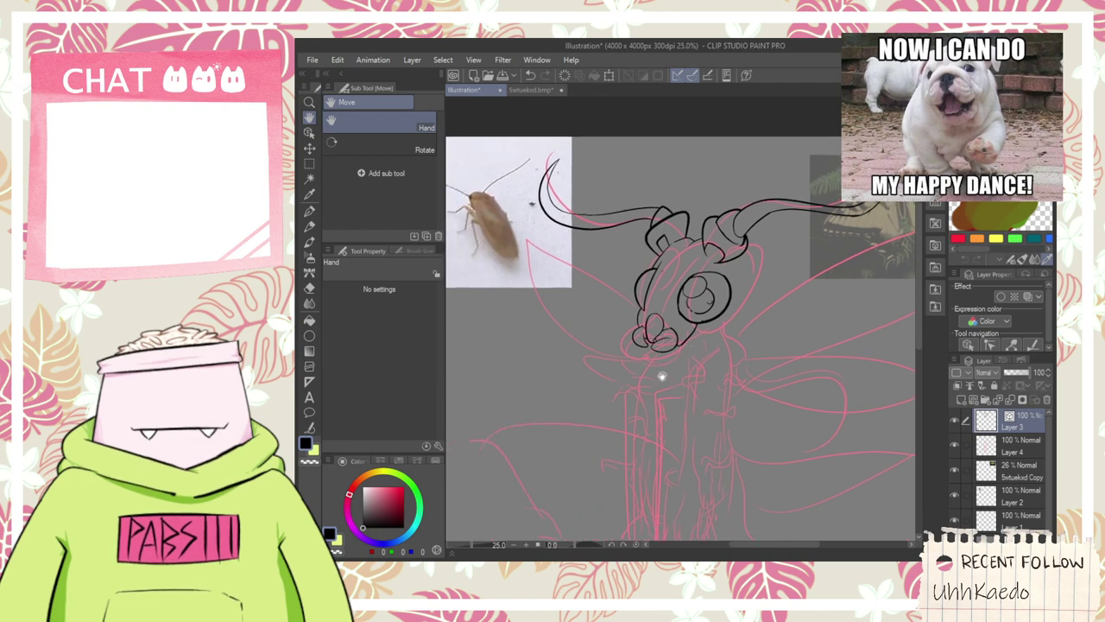
{"action": "scroll", "coordinate": [660, 386], "scroll_direction": "up", "scroll_amount": 3}
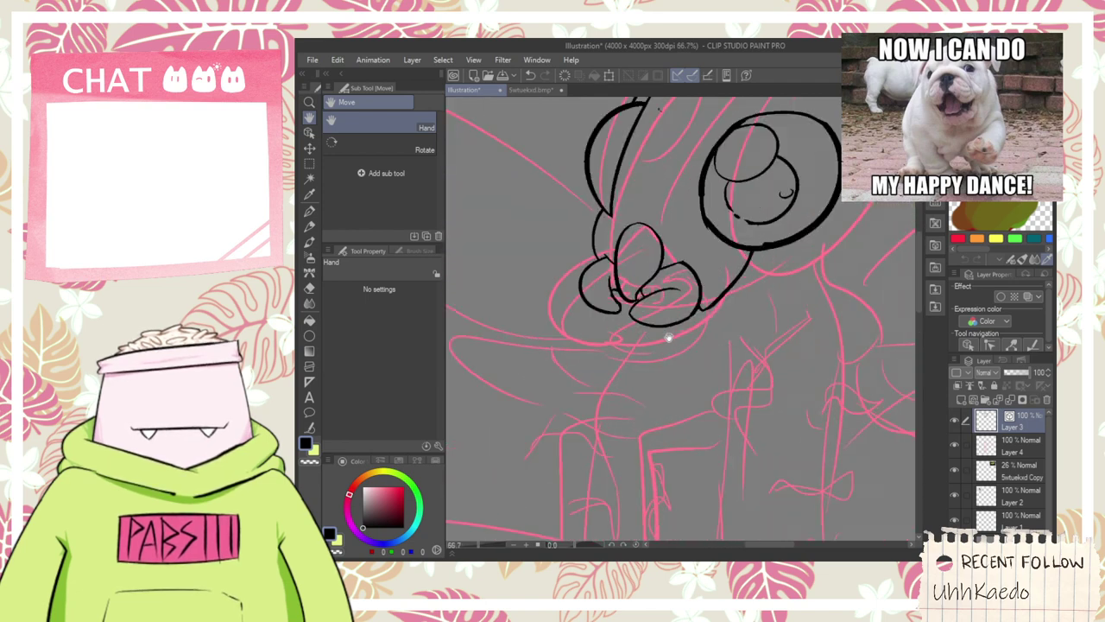
{"action": "scroll", "coordinate": [667, 343], "scroll_direction": "down", "scroll_amount": 1}
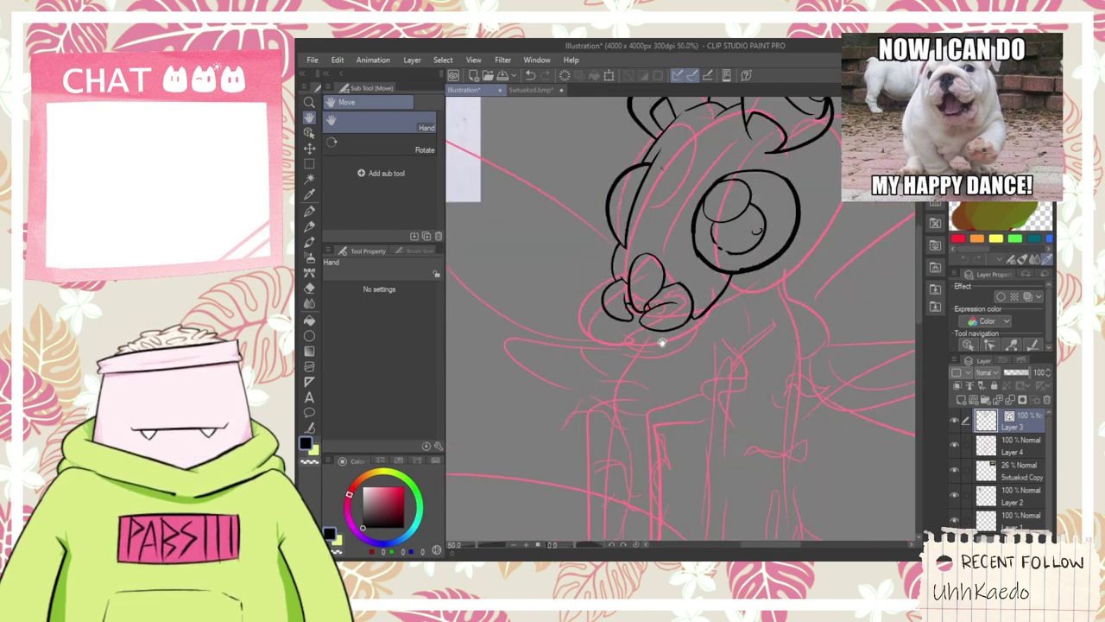
{"action": "scroll", "coordinate": [707, 307], "scroll_direction": "up", "scroll_amount": 1}
{"action": "scroll", "coordinate": [701, 305], "scroll_direction": "down", "scroll_amount": 1}
{"action": "left_click_drag", "start_coordinate": [711, 285], "coordinate": [682, 329]}
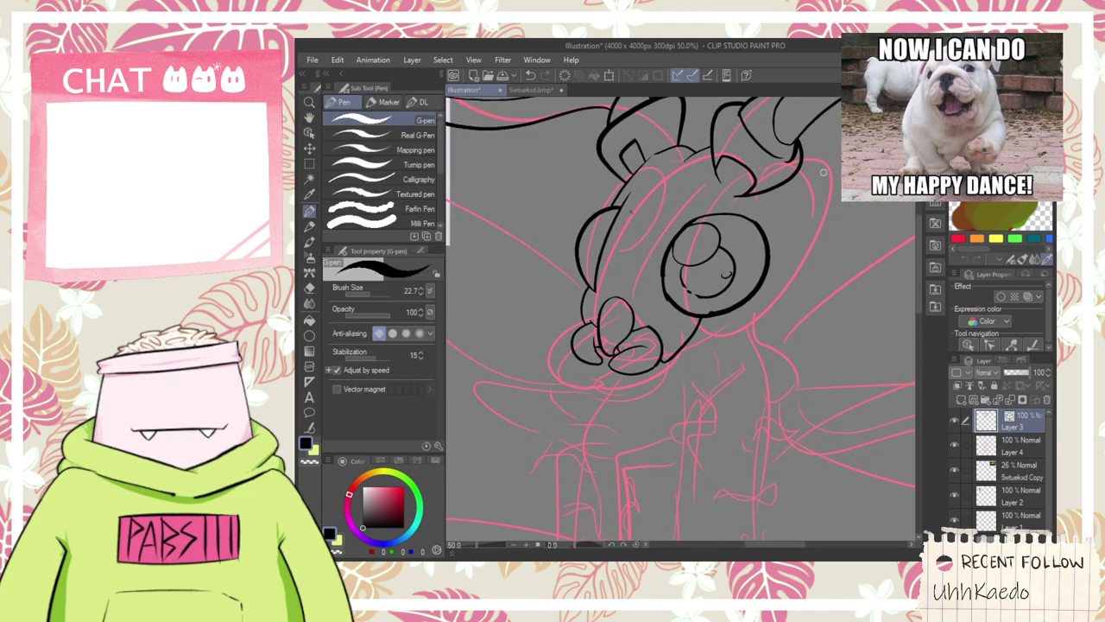
{"action": "mouse_move", "coordinate": [786, 179]}
{"action": "left_mouse_down"}
{"action": "mouse_move", "coordinate": [668, 366]}
{"action": "mouse_move", "coordinate": [823, 216]}
{"action": "left_mouse_up"}
{"action": "key", "text": "ctrl+z"}
{"action": "key", "text": "ctrl+z"}
{"action": "mouse_move", "coordinate": [665, 359]}
{"action": "left_mouse_down"}
{"action": "mouse_move", "coordinate": [821, 236]}
{"action": "mouse_move", "coordinate": [803, 189]}
{"action": "left_mouse_up"}
{"action": "key", "text": "ctrl+z"}
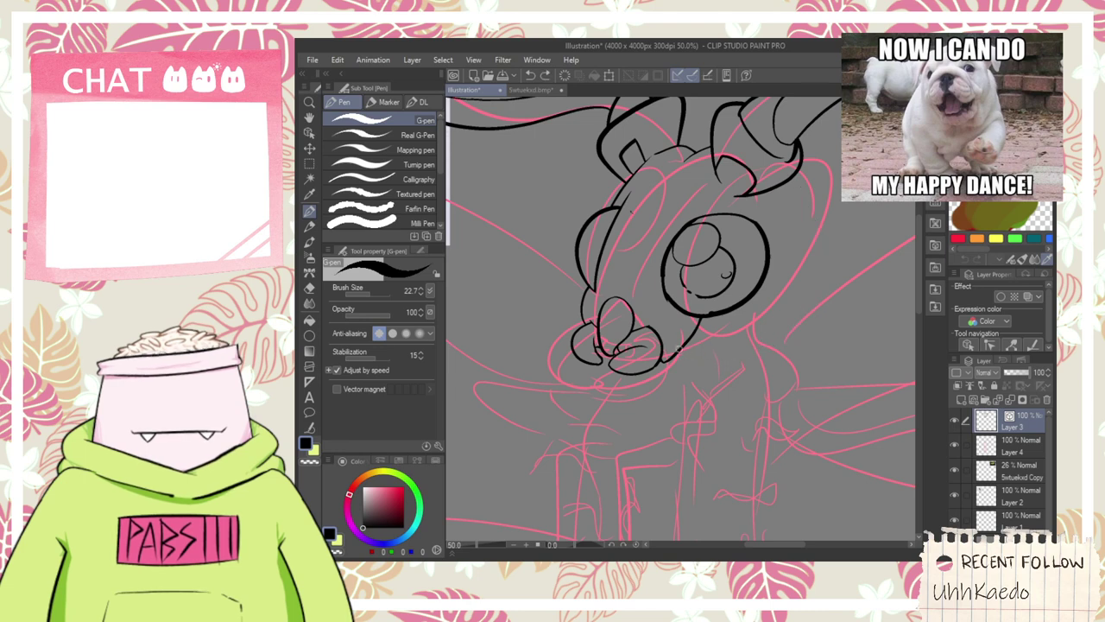
- Ink the back of the head as one curve from the cheek around behind the right eye to the antenna base, trimming the overshoot
{"action": "left_click_drag", "start_coordinate": [756, 348], "coordinate": [788, 187]}
{"action": "key", "text": "e"}
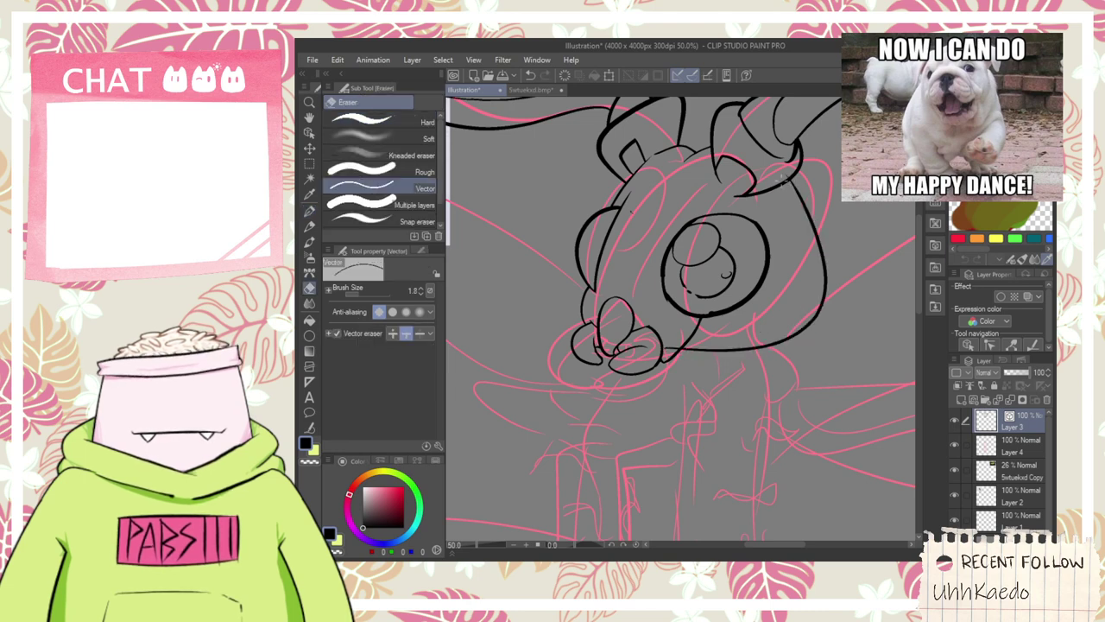
{"action": "scroll", "coordinate": [673, 340], "scroll_direction": "up", "scroll_amount": 1}
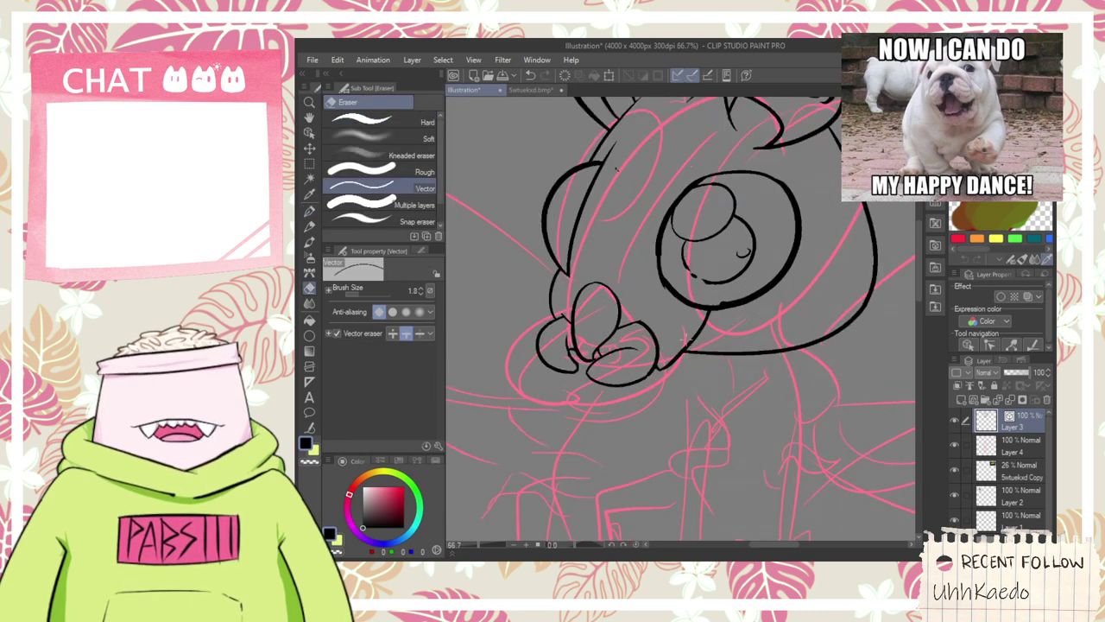
- Delete the vector lines of the old nose and mouth shapes, including the remaining arc beside the cheek
{"action": "key", "text": "space"}
{"action": "scroll", "coordinate": [634, 345], "scroll_direction": "up", "scroll_amount": 1}
{"action": "left_click_drag", "start_coordinate": [618, 347], "coordinate": [696, 331]}
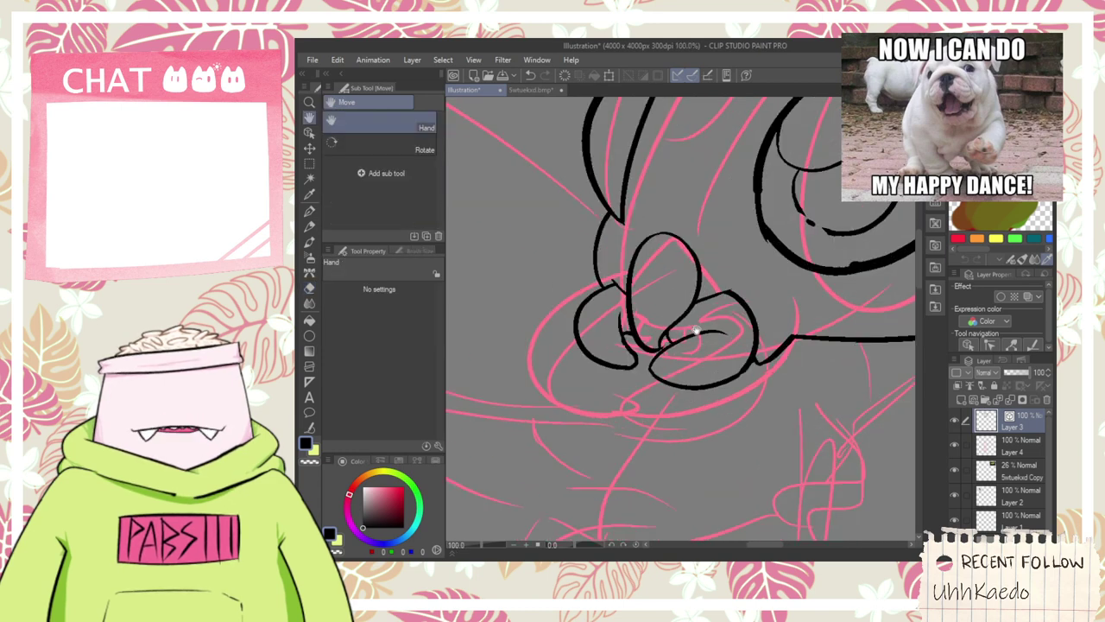
{"action": "key", "text": "o"}
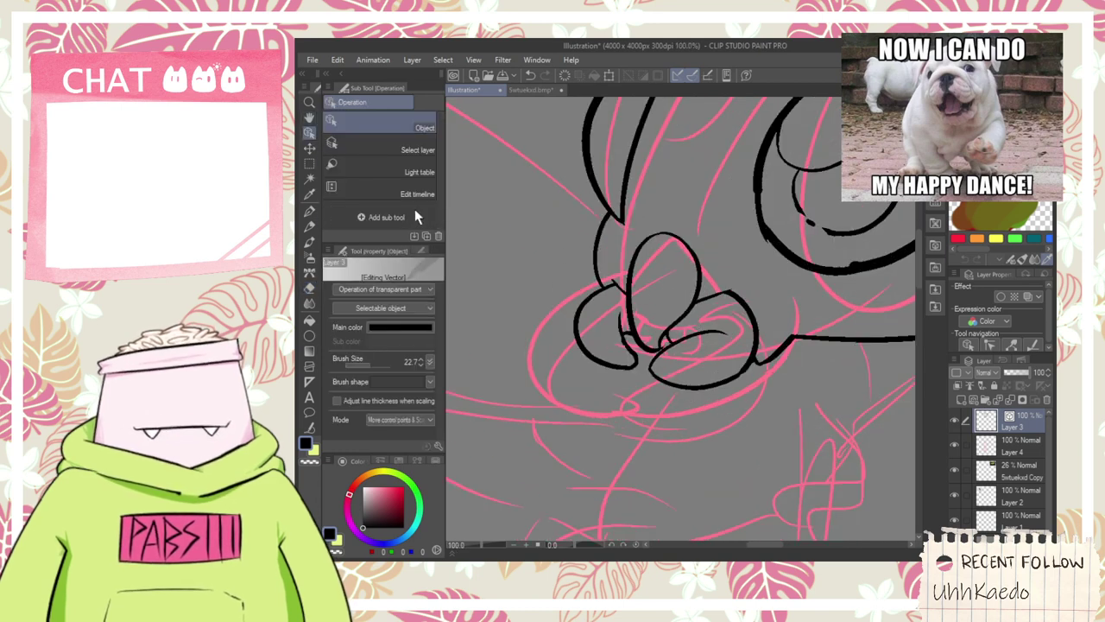
{"action": "left_click_drag", "start_coordinate": [685, 437], "coordinate": [604, 255]}
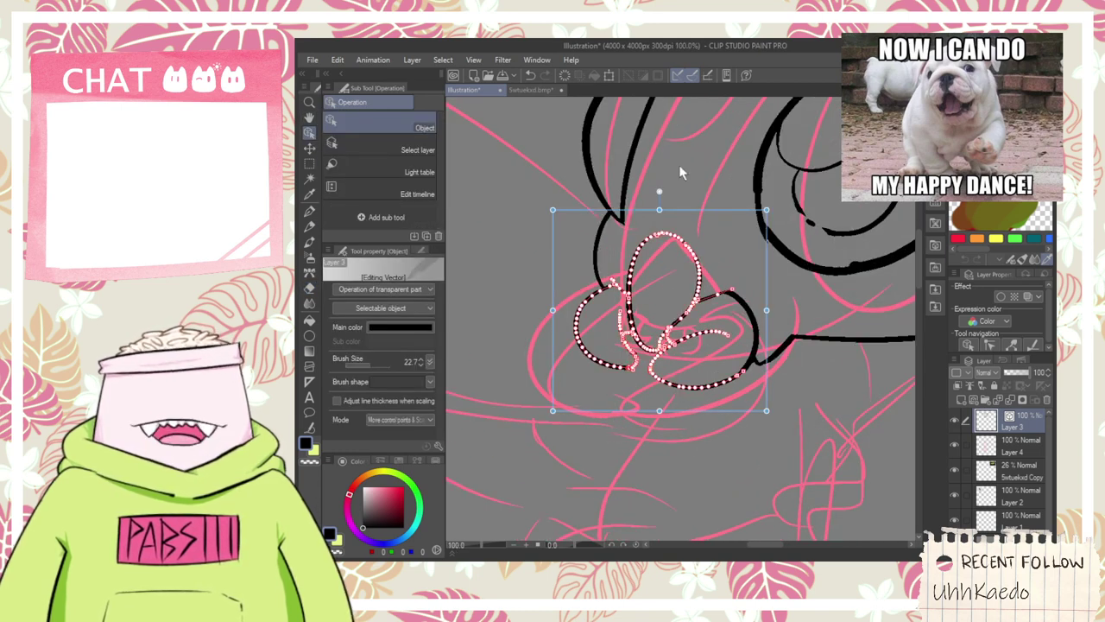
{"action": "key", "text": "Delete"}
{"action": "left_click", "coordinate": [749, 326]}
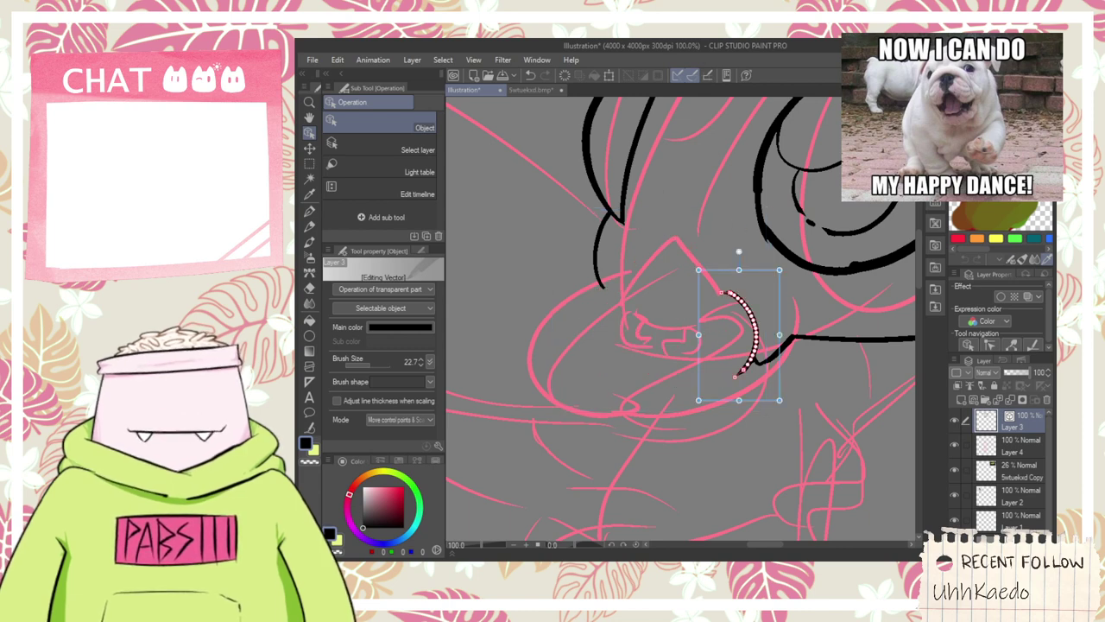
{"action": "key", "text": "Delete"}
{"action": "key", "text": "p"}
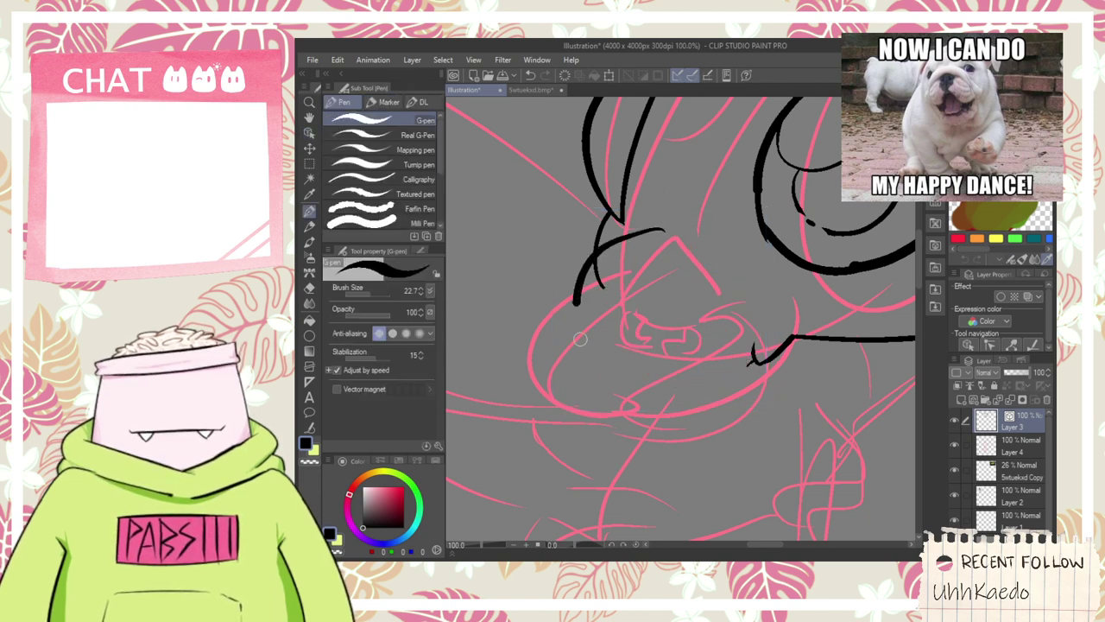
{"action": "mouse_move", "coordinate": [654, 232]}
{"action": "left_mouse_down"}
{"action": "mouse_move", "coordinate": [563, 311]}
{"action": "mouse_move", "coordinate": [650, 434]}
{"action": "left_mouse_up"}
{"action": "left_click_drag", "start_coordinate": [667, 389], "coordinate": [641, 430]}
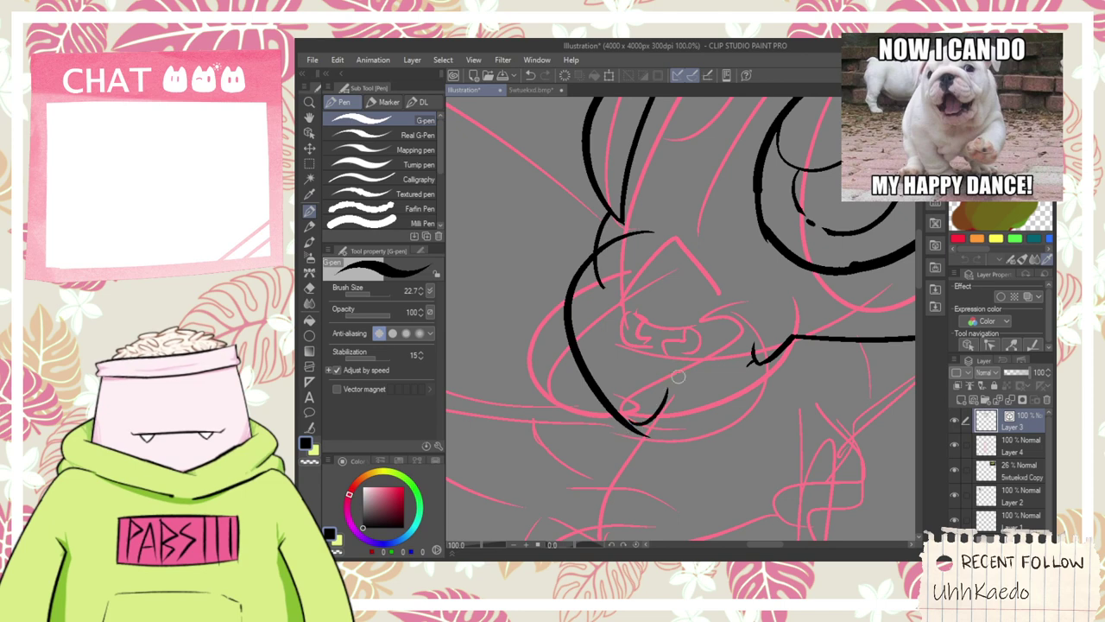
{"action": "key", "text": "ctrl+z"}
{"action": "key", "text": "ctrl+z"}
- Ink the left mouth lobe's outer curve and the upper and lower edges of the right lobe over the sketch
{"action": "mouse_move", "coordinate": [652, 233]}
{"action": "left_mouse_down"}
{"action": "mouse_move", "coordinate": [656, 381]}
{"action": "mouse_move", "coordinate": [662, 289]}
{"action": "mouse_move", "coordinate": [712, 397]}
{"action": "left_mouse_up"}
{"action": "key", "text": "ctrl+z"}
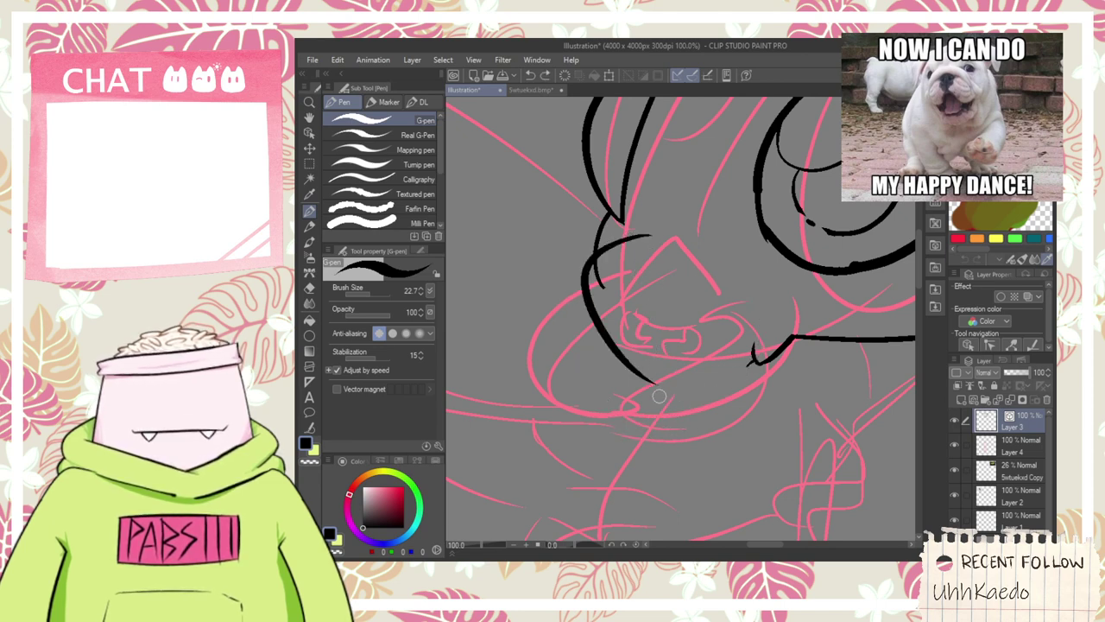
{"action": "mouse_move", "coordinate": [650, 381]}
{"action": "left_mouse_down"}
{"action": "mouse_move", "coordinate": [759, 315]}
{"action": "mouse_move", "coordinate": [654, 383]}
{"action": "mouse_move", "coordinate": [826, 348]}
{"action": "mouse_move", "coordinate": [682, 408]}
{"action": "mouse_move", "coordinate": [819, 327]}
{"action": "mouse_move", "coordinate": [681, 406]}
{"action": "left_mouse_up"}
{"action": "key", "text": "ctrl+z"}
{"action": "key", "text": "ctrl+z"}
{"action": "scroll", "coordinate": [665, 412], "scroll_direction": "up", "scroll_amount": 3}
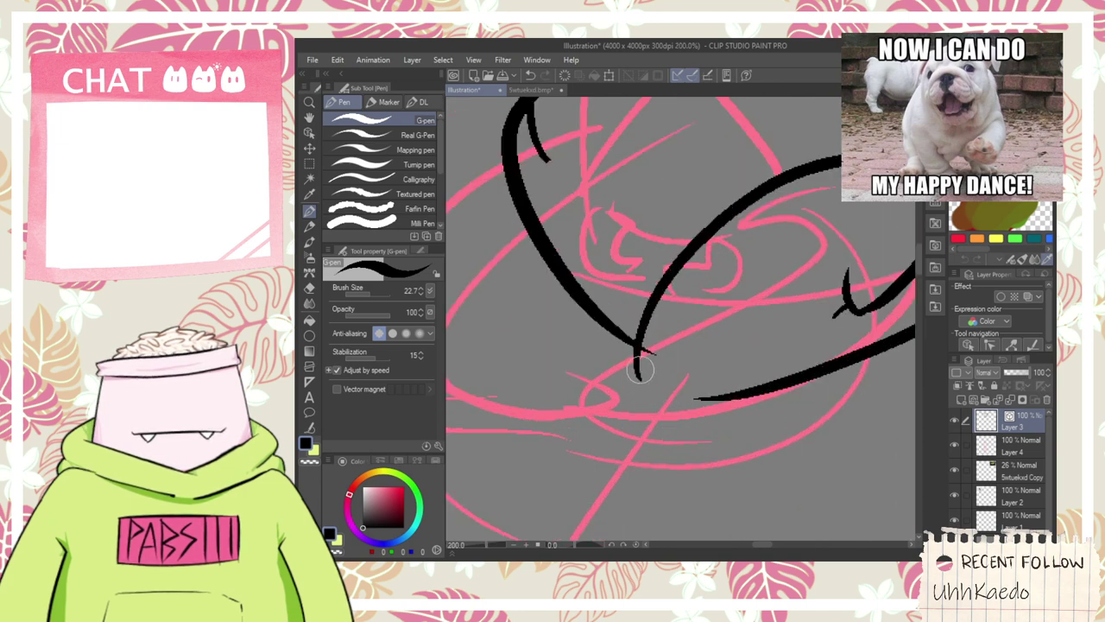
- Close the right mouth lobe with a rounded lower corner and erase the overshoots and the leftover cheek line inside it
{"action": "left_click_drag", "start_coordinate": [636, 370], "coordinate": [753, 395]}
{"action": "key", "text": "ctrl+z"}
{"action": "mouse_move", "coordinate": [635, 366]}
{"action": "left_mouse_down"}
{"action": "mouse_move", "coordinate": [730, 392]}
{"action": "mouse_move", "coordinate": [646, 391]}
{"action": "mouse_move", "coordinate": [730, 392]}
{"action": "left_mouse_up"}
{"action": "key", "text": "ctrl+z"}
{"action": "key", "text": "e"}
{"action": "mouse_move", "coordinate": [847, 272]}
{"action": "left_mouse_down"}
{"action": "mouse_move", "coordinate": [850, 309]}
{"action": "mouse_move", "coordinate": [879, 292]}
{"action": "left_mouse_up"}
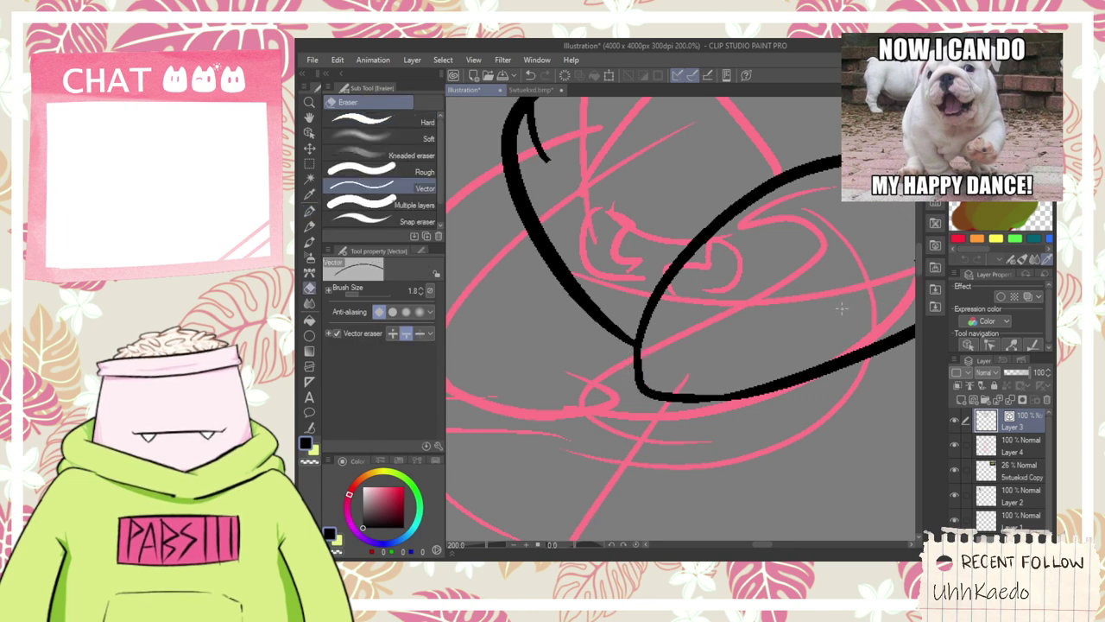
- Move the left mouth lobe's outer curve down so its lower end meets the bottom corner of the right lobe
{"action": "scroll", "coordinate": [790, 280], "scroll_direction": "down", "scroll_amount": 3}
{"action": "key", "text": "space"}
{"action": "left_click_drag", "start_coordinate": [765, 289], "coordinate": [708, 345]}
{"action": "scroll", "coordinate": [647, 354], "scroll_direction": "up", "scroll_amount": 2}
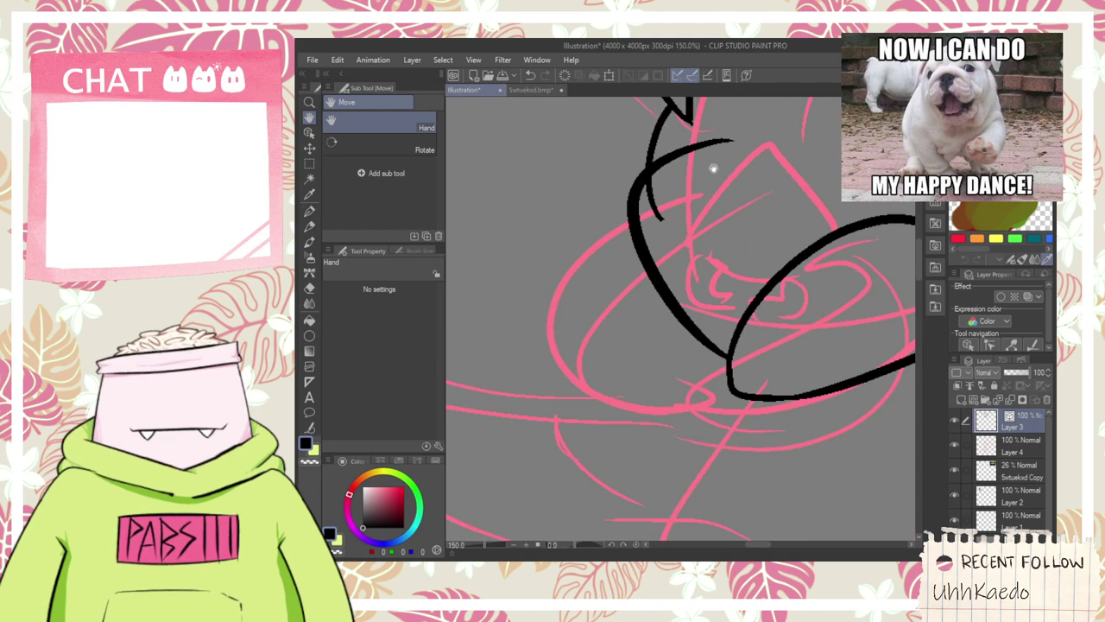
{"action": "key", "text": "p"}
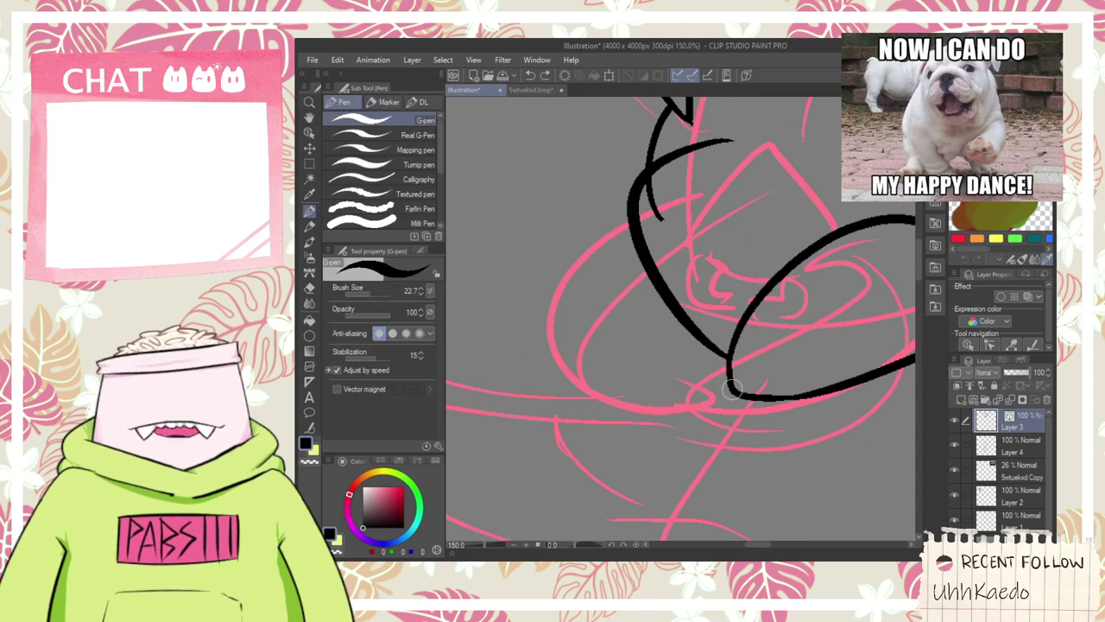
{"action": "key", "text": "o"}
{"action": "left_click", "coordinate": [646, 292]}
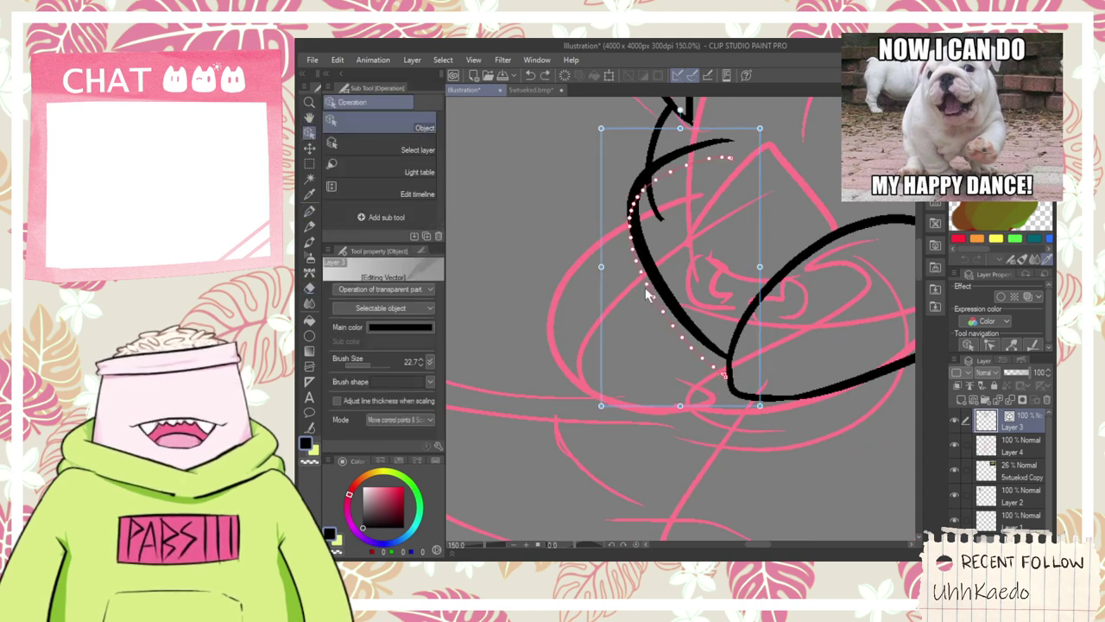
{"action": "left_click_drag", "start_coordinate": [646, 289], "coordinate": [651, 297]}
- Ink the inner edge of the left mouth lobe and erase the overshooting line ends inside both lobes
{"action": "key", "text": "p"}
{"action": "left_click_drag", "start_coordinate": [716, 170], "coordinate": [730, 374]}
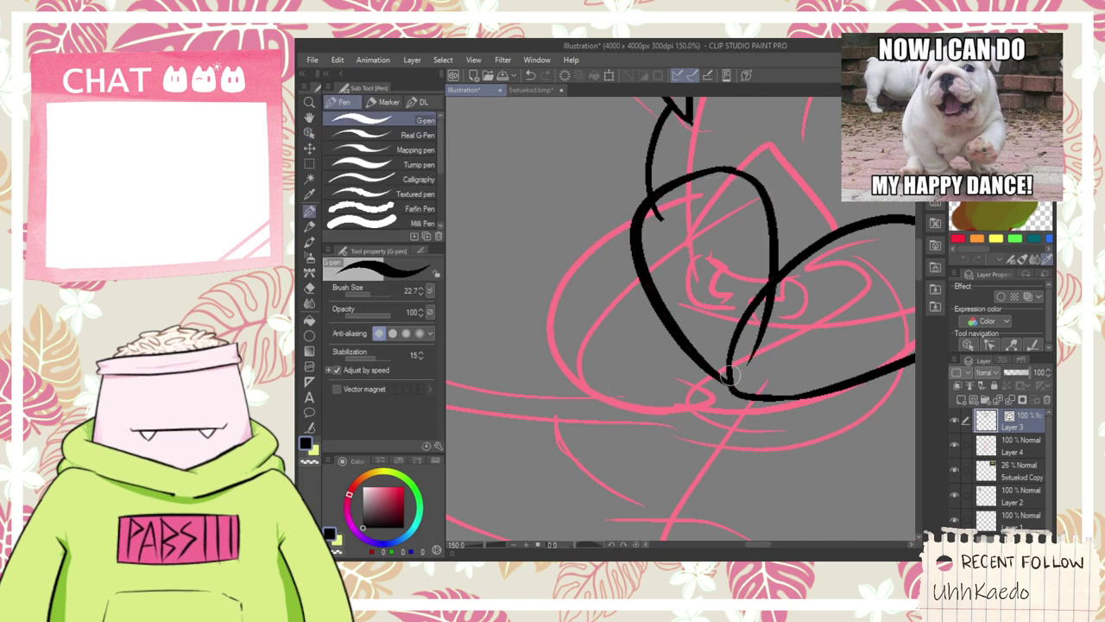
{"action": "key", "text": "e"}
{"action": "left_click_drag", "start_coordinate": [772, 318], "coordinate": [749, 312]}
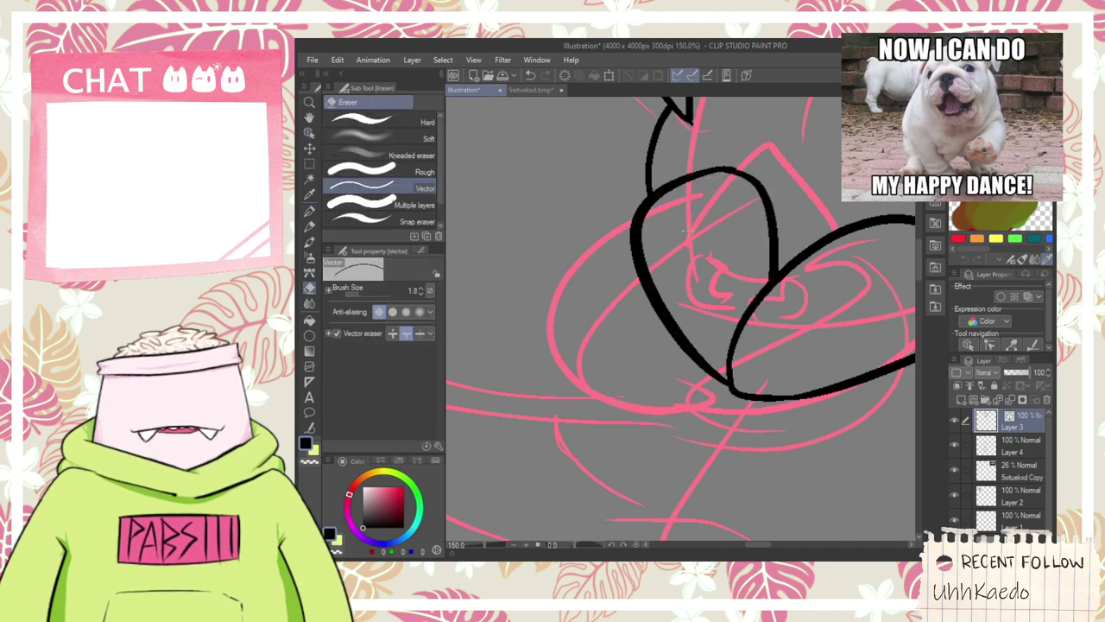
- Examine the inked head and mouth against the full body sketch at different zoom levels
{"action": "scroll", "coordinate": [688, 230], "scroll_direction": "down", "scroll_amount": 5}
{"action": "left_click_drag", "start_coordinate": [748, 242], "coordinate": [697, 291]}
{"action": "scroll", "coordinate": [698, 291], "scroll_direction": "up", "scroll_amount": 3}
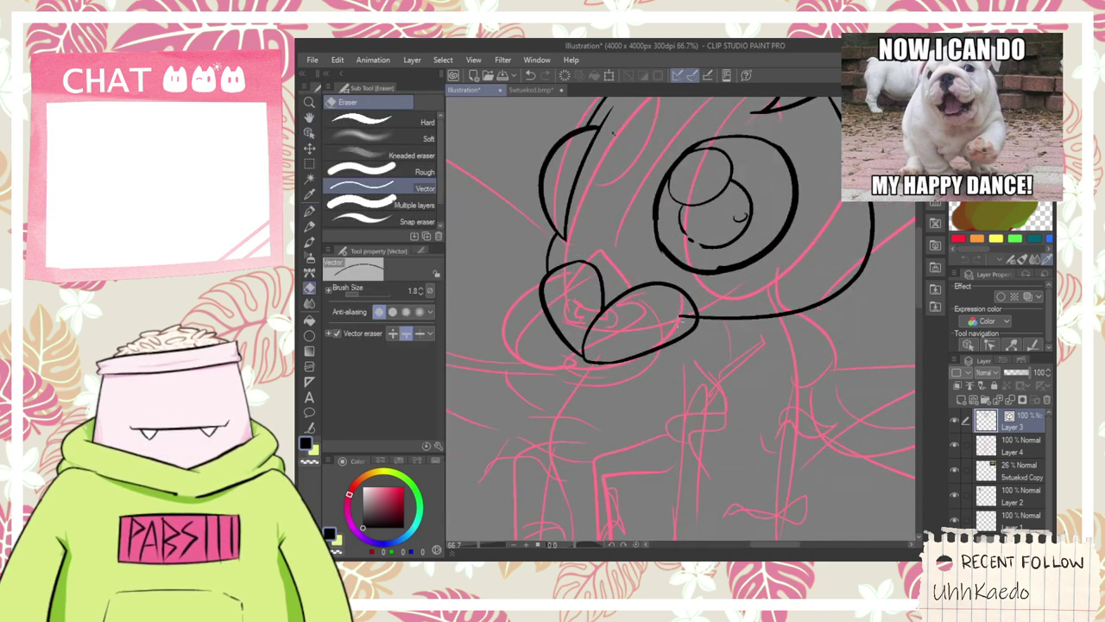
{"action": "scroll", "coordinate": [688, 316], "scroll_direction": "down", "scroll_amount": 5}
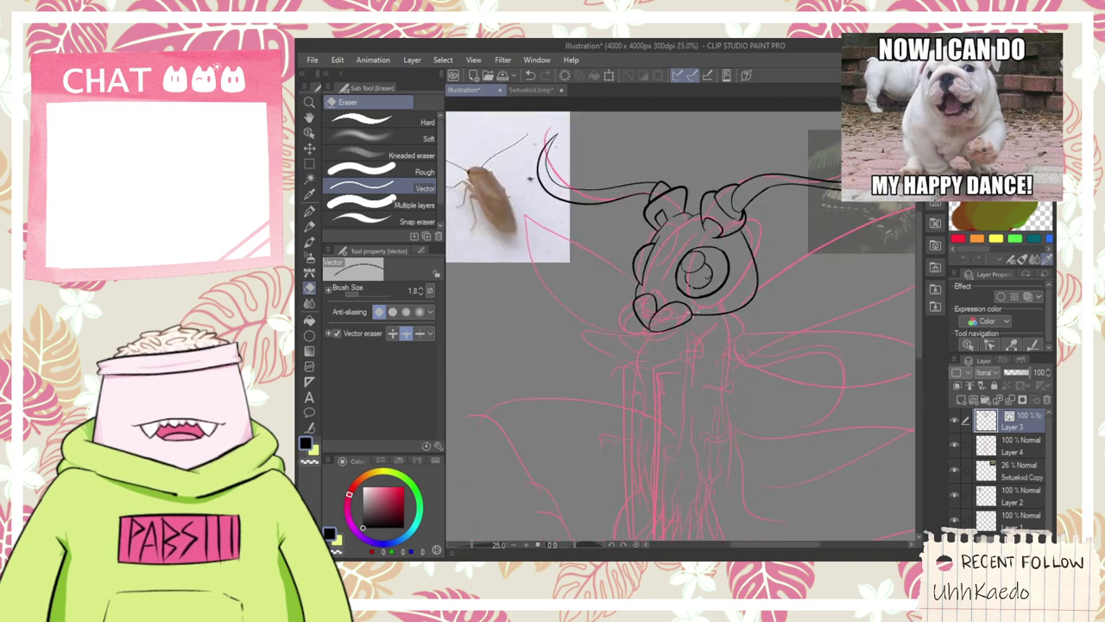
{"action": "left_click_drag", "start_coordinate": [696, 313], "coordinate": [698, 315]}
{"action": "scroll", "coordinate": [697, 315], "scroll_direction": "up", "scroll_amount": 3}
{"action": "scroll", "coordinate": [710, 329], "scroll_direction": "down", "scroll_amount": 2}
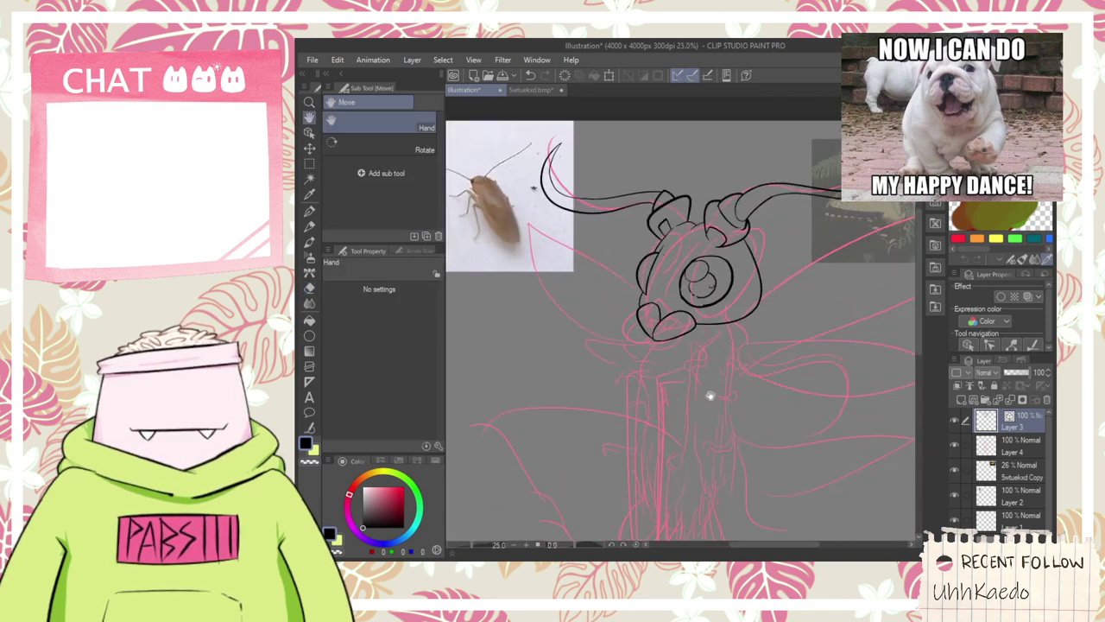
{"action": "scroll", "coordinate": [689, 300], "scroll_direction": "up", "scroll_amount": 1}
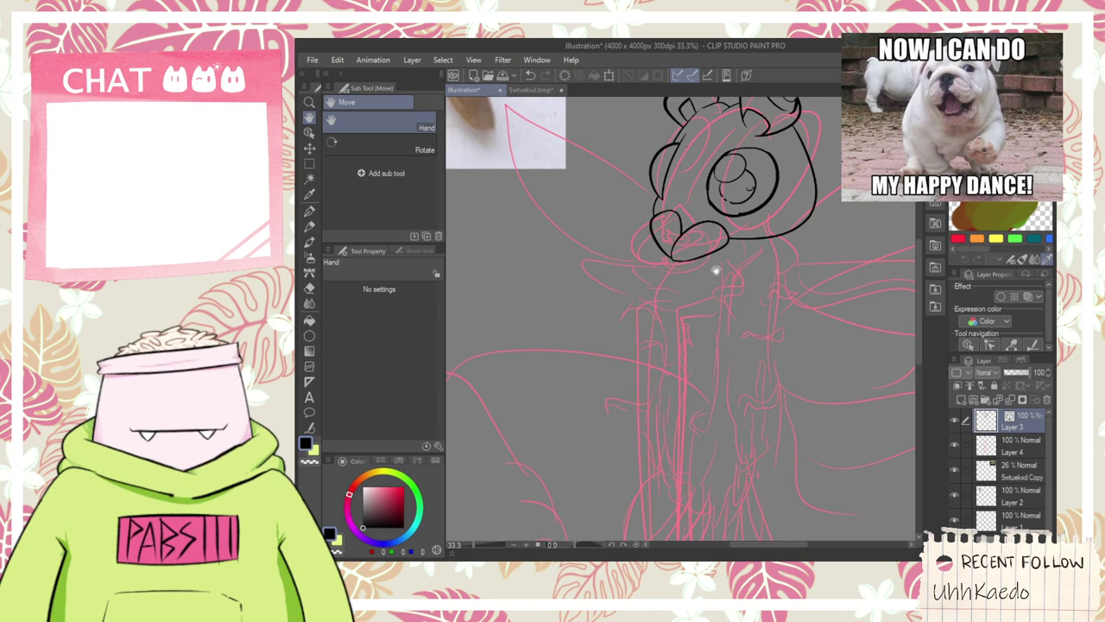
{"action": "scroll", "coordinate": [712, 263], "scroll_direction": "up", "scroll_amount": 1}
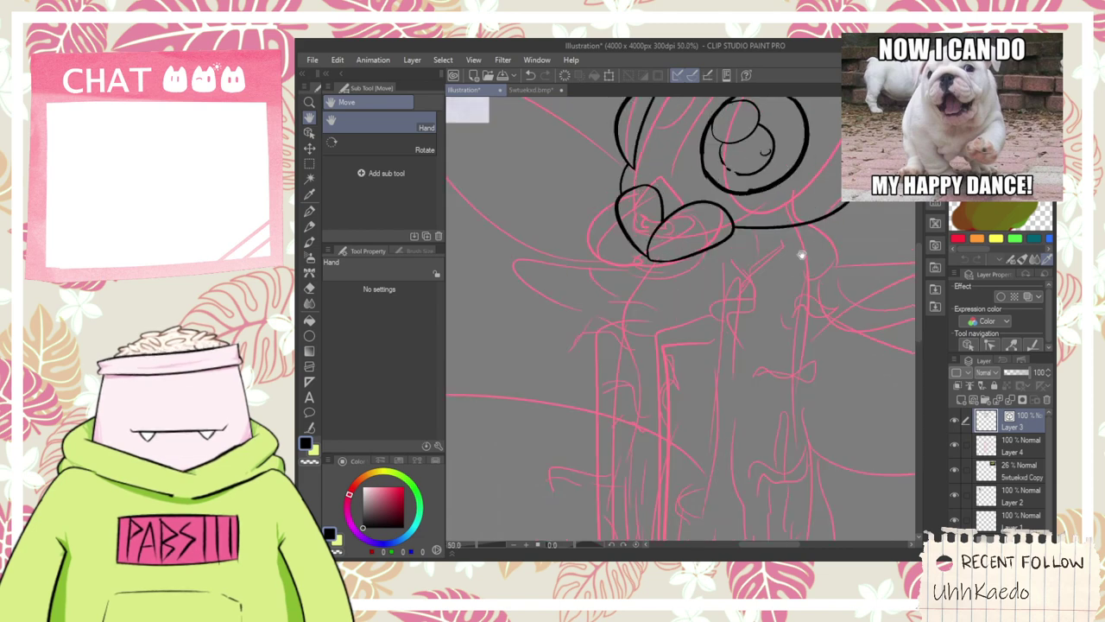
{"action": "left_click_drag", "start_coordinate": [801, 255], "coordinate": [701, 415]}
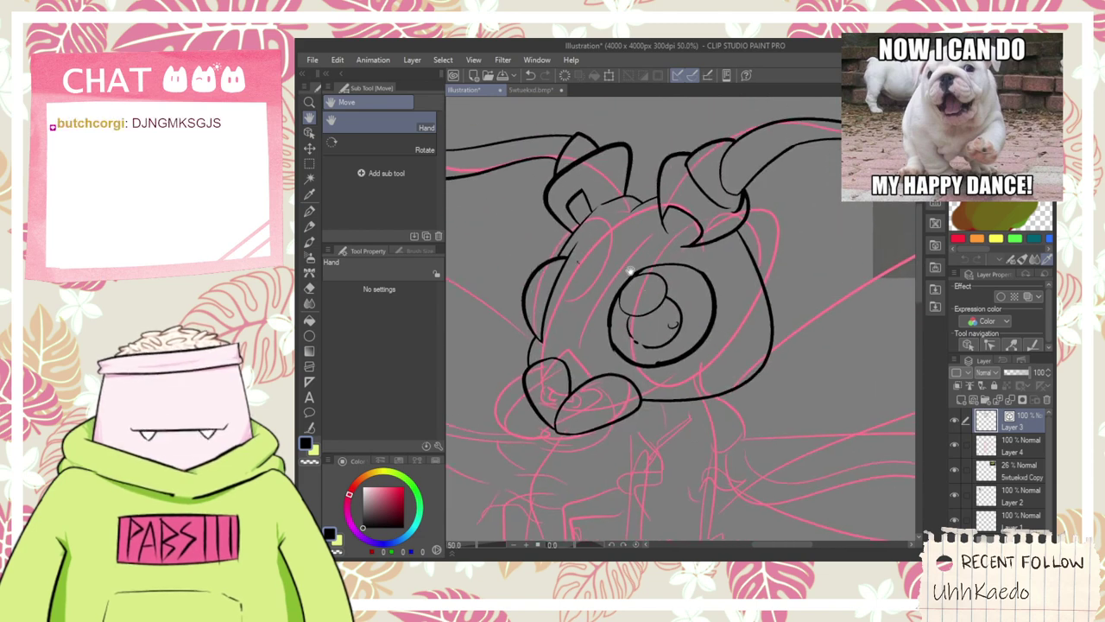
{"action": "left_click_drag", "start_coordinate": [602, 270], "coordinate": [671, 234]}
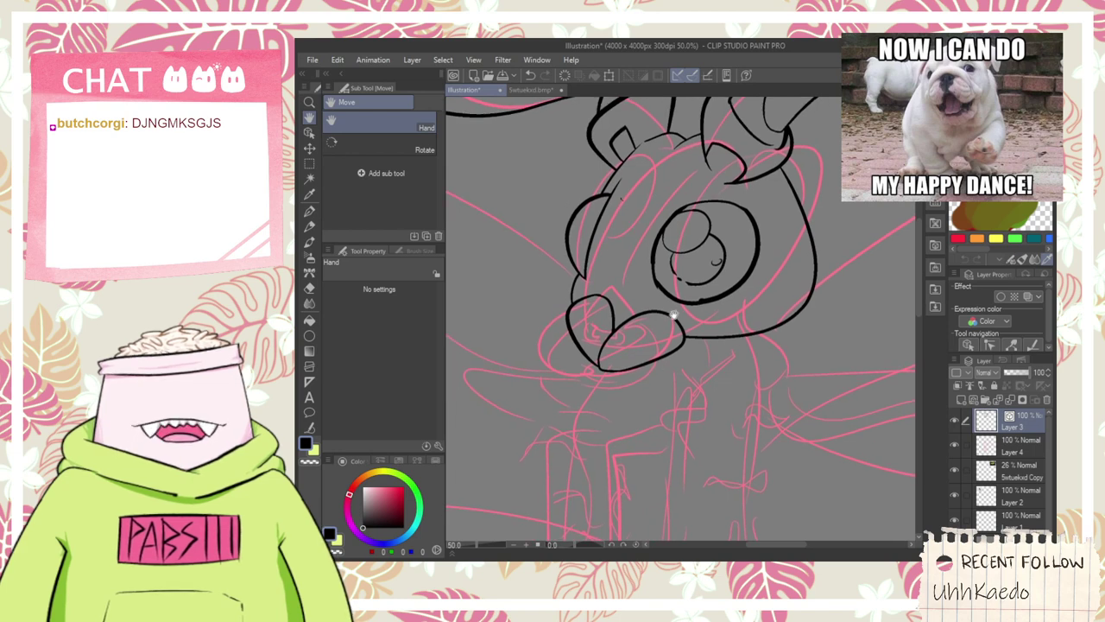
{"action": "left_click_drag", "start_coordinate": [662, 320], "coordinate": [657, 388]}
{"action": "scroll", "coordinate": [658, 388], "scroll_direction": "up", "scroll_amount": 3}
{"action": "key", "text": "p"}
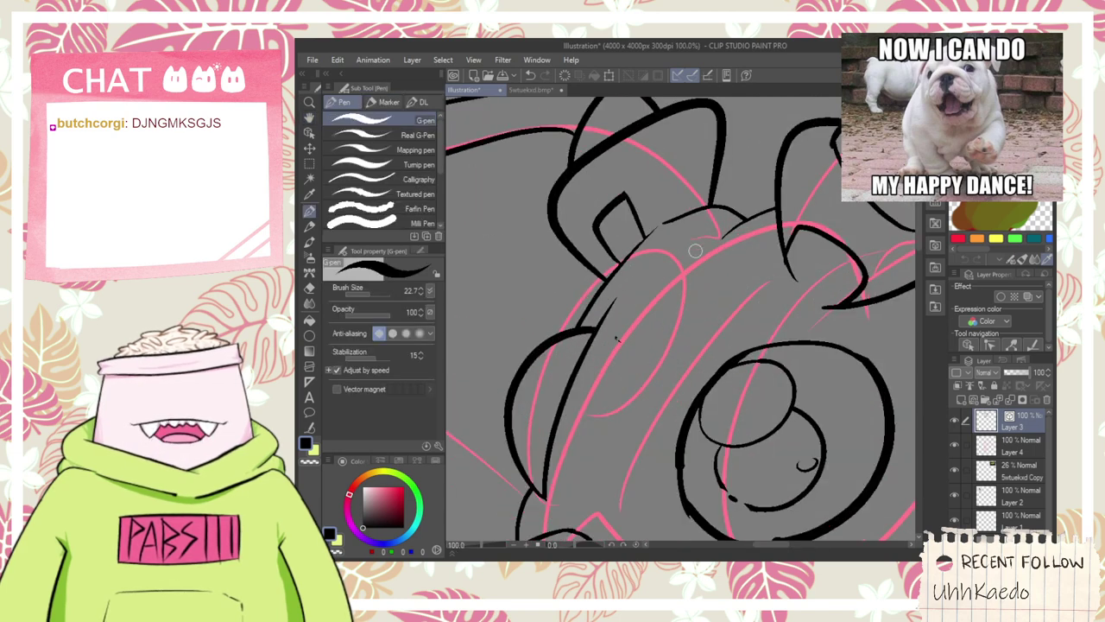
{"action": "scroll", "coordinate": [682, 259], "scroll_direction": "down", "scroll_amount": 4}
{"action": "scroll", "coordinate": [691, 289], "scroll_direction": "down", "scroll_amount": 1}
{"action": "key", "text": "space"}
{"action": "left_click_drag", "start_coordinate": [698, 382], "coordinate": [653, 198]}
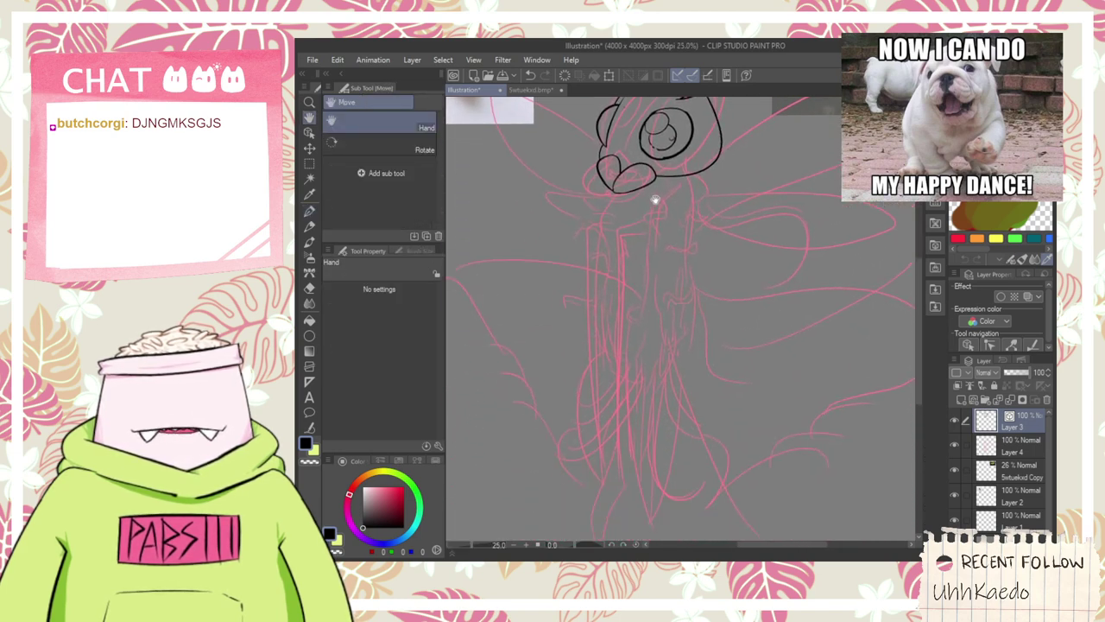
{"action": "scroll", "coordinate": [688, 274], "scroll_direction": "down", "scroll_amount": 2}
{"action": "scroll", "coordinate": [688, 273], "scroll_direction": "up", "scroll_amount": 4}
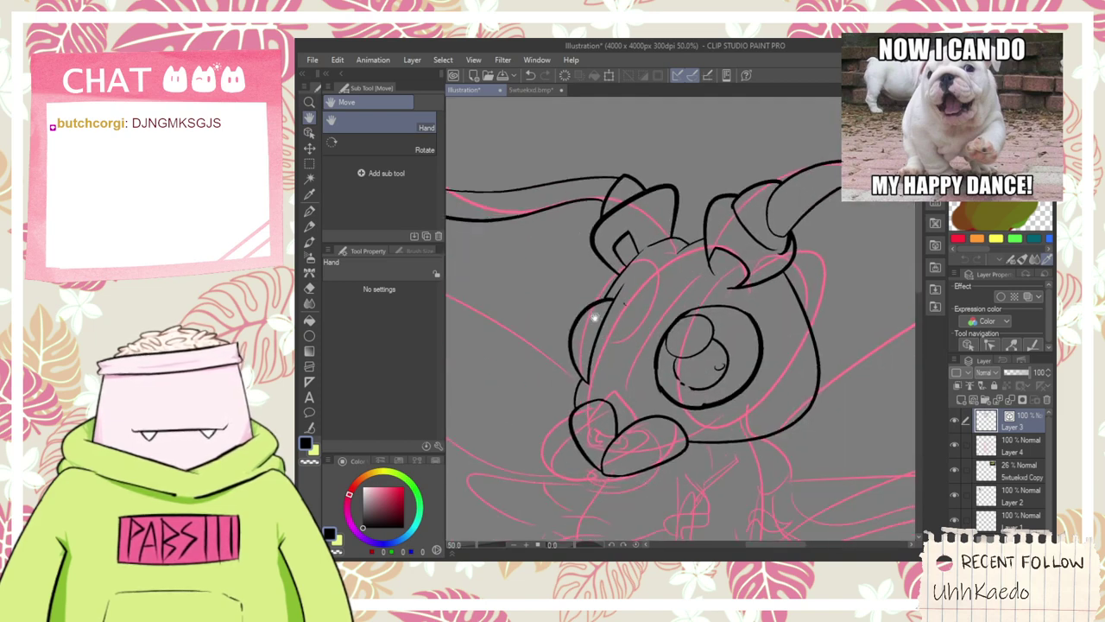
{"action": "scroll", "coordinate": [602, 326], "scroll_direction": "up", "scroll_amount": 1}
{"action": "key", "text": "p"}
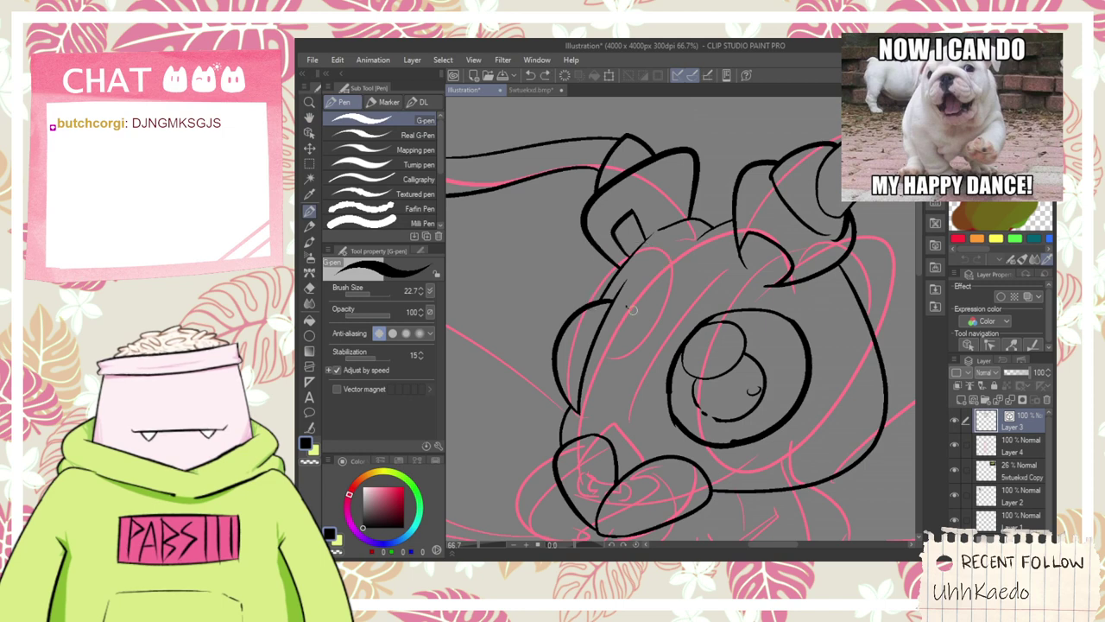
{"action": "mouse_move", "coordinate": [638, 337]}
{"action": "left_mouse_down"}
{"action": "mouse_move", "coordinate": [579, 311]}
{"action": "mouse_move", "coordinate": [735, 233]}
{"action": "left_mouse_up"}
{"action": "key", "text": "ctrl+z"}
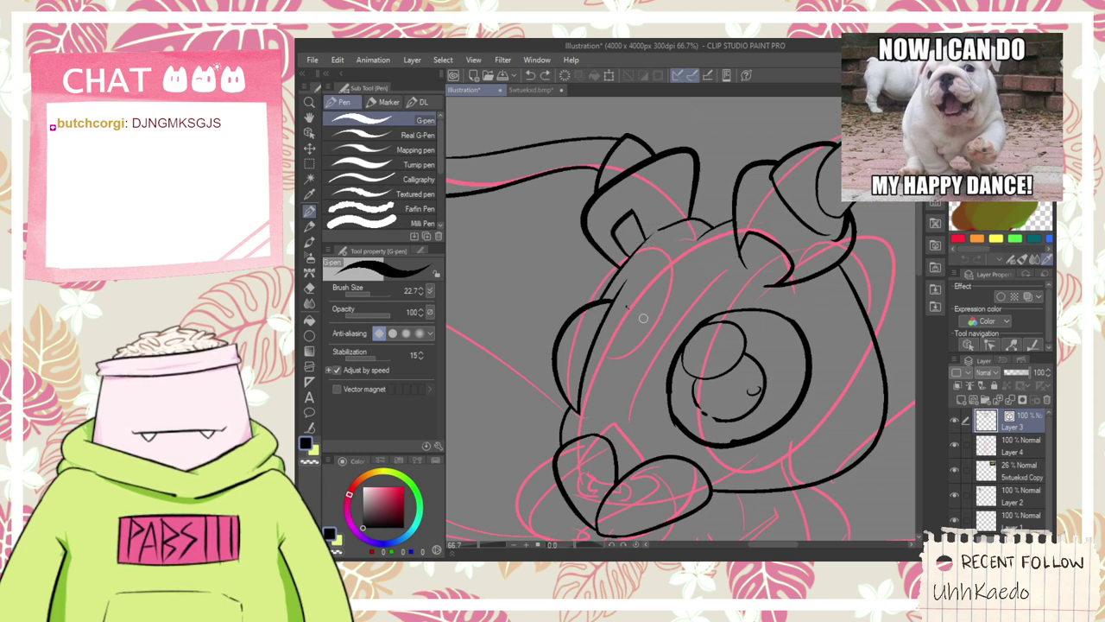
{"action": "mouse_move", "coordinate": [642, 333]}
{"action": "left_mouse_down"}
{"action": "mouse_move", "coordinate": [661, 213]}
{"action": "mouse_move", "coordinate": [736, 218]}
{"action": "left_mouse_up"}
{"action": "key", "text": "ctrl+z"}
{"action": "left_click_drag", "start_coordinate": [643, 353], "coordinate": [773, 221]}
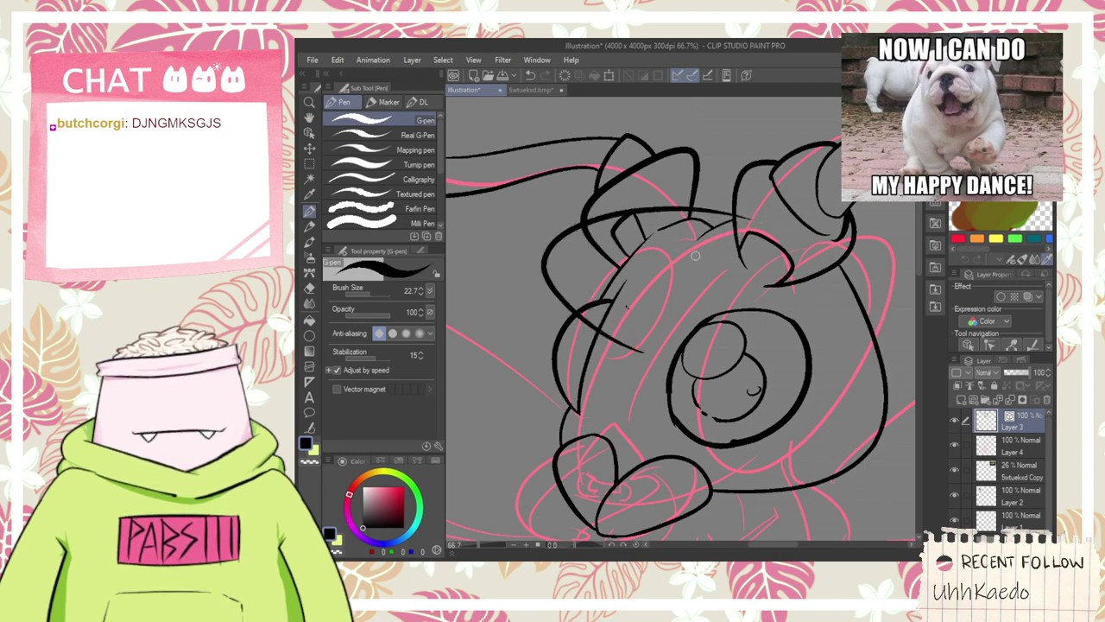
{"action": "key", "text": "e"}
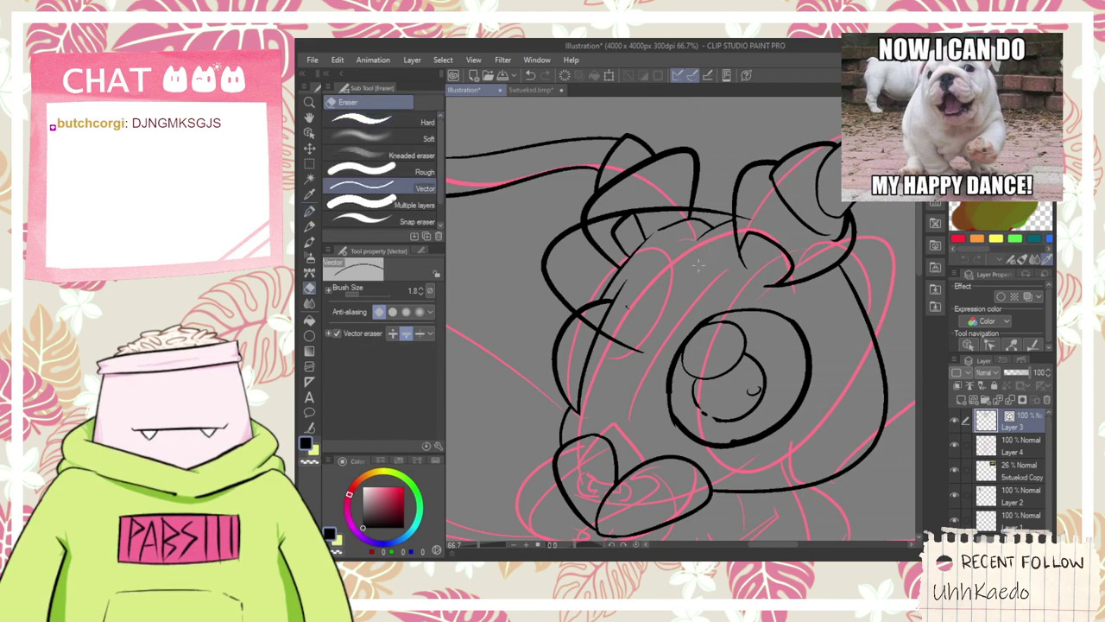
{"action": "mouse_move", "coordinate": [699, 266]}
{"action": "left_mouse_down"}
{"action": "mouse_move", "coordinate": [627, 345]}
{"action": "mouse_move", "coordinate": [807, 358]}
{"action": "mouse_move", "coordinate": [455, 372]}
{"action": "left_mouse_up"}
- Ink a large bulging forehead from beside the eye around to the right antenna base and erase the old head lines inside it
{"action": "scroll", "coordinate": [620, 396], "scroll_direction": "down", "scroll_amount": 2}
{"action": "key", "text": "space"}
{"action": "scroll", "coordinate": [703, 324], "scroll_direction": "up", "scroll_amount": 5}
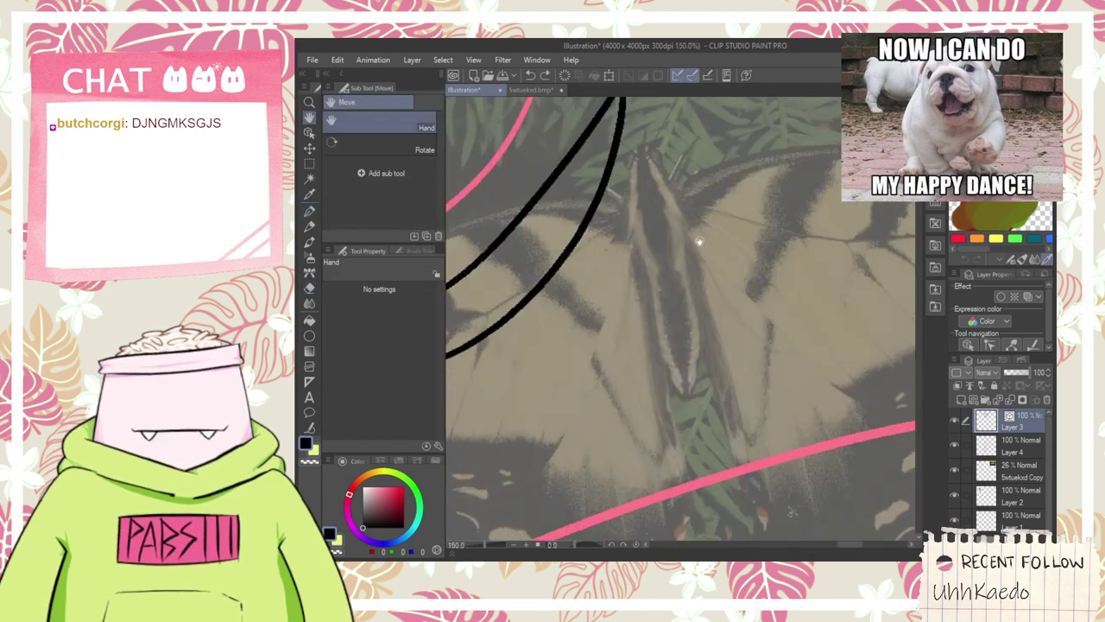
{"action": "scroll", "coordinate": [683, 253], "scroll_direction": "down", "scroll_amount": 4}
{"action": "scroll", "coordinate": [652, 269], "scroll_direction": "down", "scroll_amount": 1}
{"action": "left_click_drag", "start_coordinate": [622, 294], "coordinate": [863, 253]}
{"action": "left_click_drag", "start_coordinate": [615, 317], "coordinate": [837, 288]}
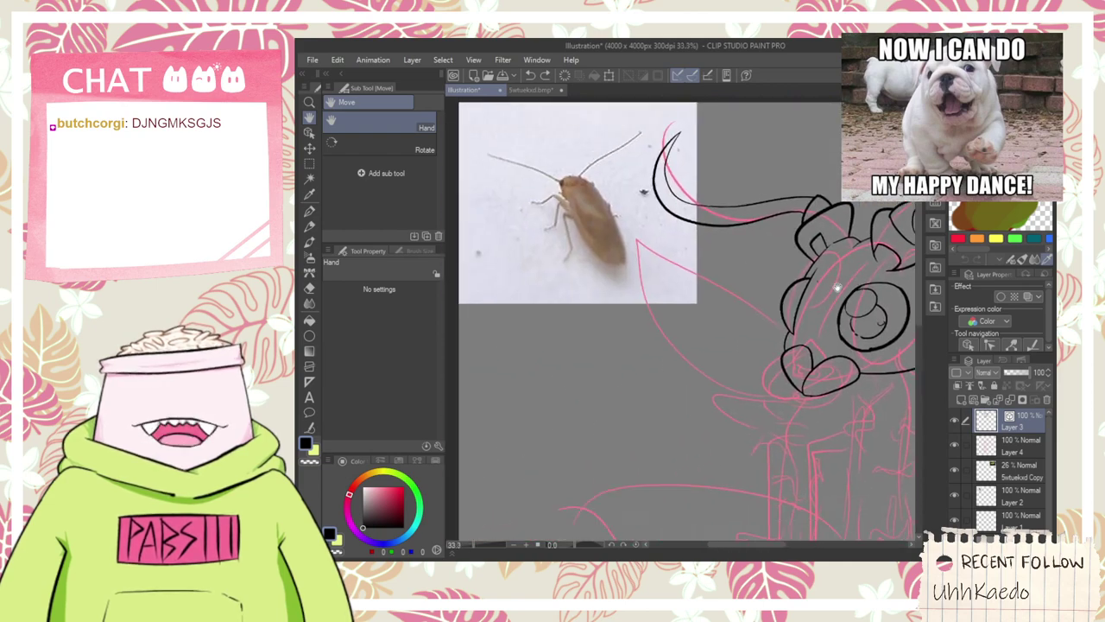
{"action": "scroll", "coordinate": [830, 261], "scroll_direction": "up", "scroll_amount": 2}
{"action": "left_click_drag", "start_coordinate": [828, 329], "coordinate": [624, 333]}
{"action": "key", "text": "p"}
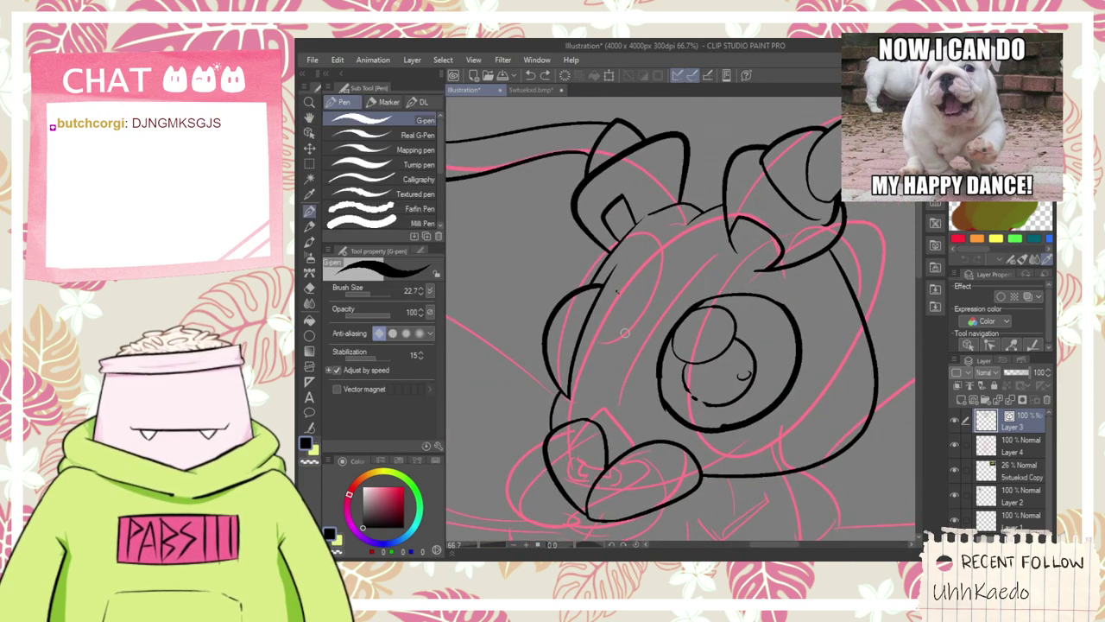
{"action": "mouse_move", "coordinate": [651, 372]}
{"action": "left_mouse_down"}
{"action": "mouse_move", "coordinate": [523, 299]}
{"action": "mouse_move", "coordinate": [764, 199]}
{"action": "mouse_move", "coordinate": [696, 212]}
{"action": "left_mouse_up"}
{"action": "key", "text": "e"}
{"action": "mouse_move", "coordinate": [573, 209]}
{"action": "left_mouse_down"}
{"action": "mouse_move", "coordinate": [611, 228]}
{"action": "mouse_move", "coordinate": [616, 274]}
{"action": "mouse_move", "coordinate": [598, 309]}
{"action": "left_mouse_up"}
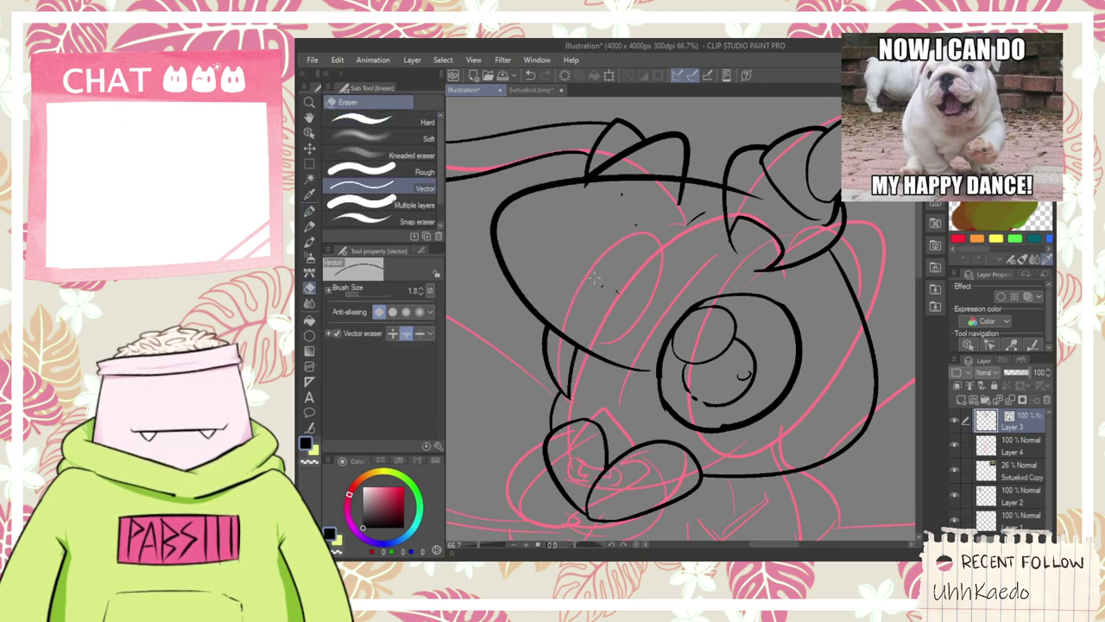
- Trim the forehead curve's lower end beside the eye and the leftover line ends below the antenna bases
{"action": "scroll", "coordinate": [609, 370], "scroll_direction": "up", "scroll_amount": 1}
{"action": "key", "text": "p"}
{"action": "key", "text": "e"}
{"action": "left_click_drag", "start_coordinate": [629, 351], "coordinate": [623, 371]}
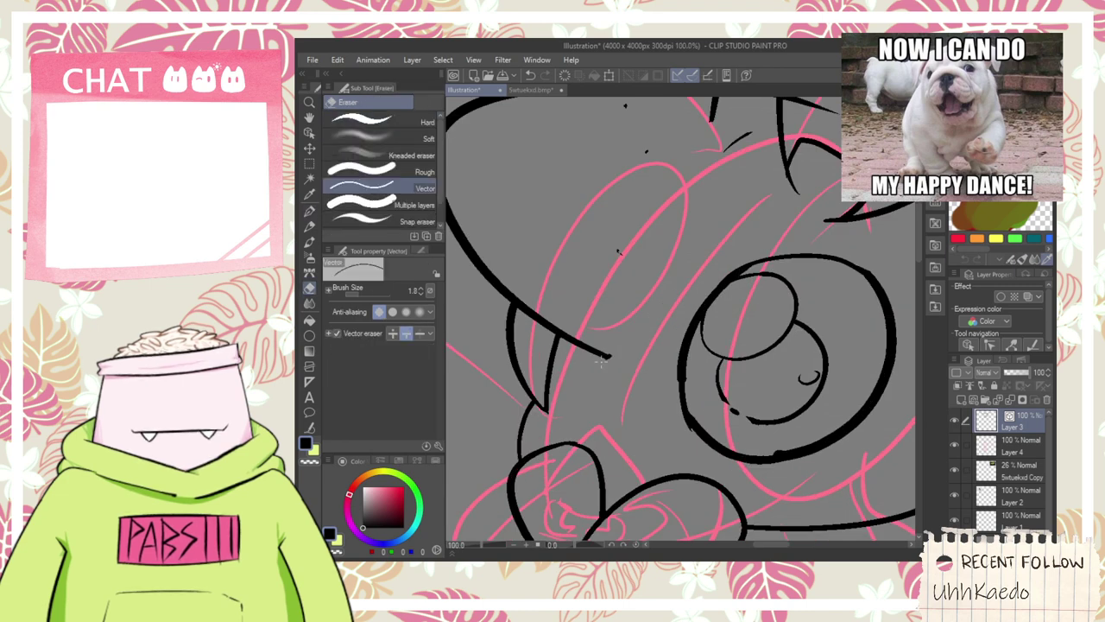
{"action": "scroll", "coordinate": [611, 355], "scroll_direction": "down", "scroll_amount": 2}
{"action": "scroll", "coordinate": [617, 186], "scroll_direction": "up", "scroll_amount": 1}
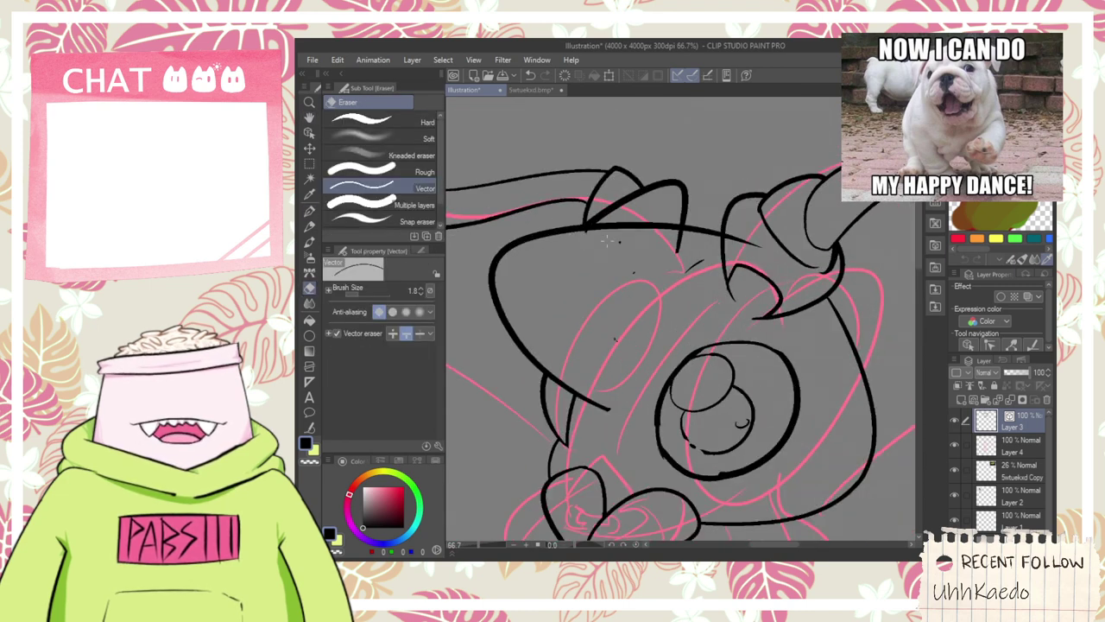
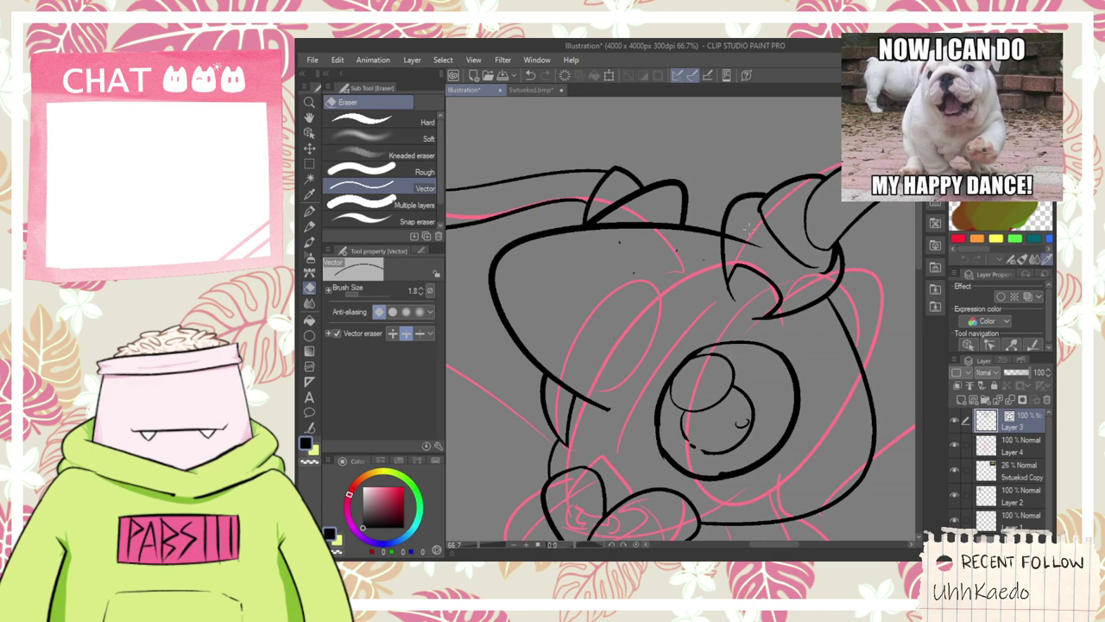
- Add a short upturned hook at the forehead curve's lower end and undo the longer stroke toward the antenna
{"action": "scroll", "coordinate": [708, 267], "scroll_direction": "down", "scroll_amount": 3}
{"action": "key", "text": "space"}
{"action": "mouse_move", "coordinate": [687, 334]}
{"action": "left_mouse_down"}
{"action": "mouse_move", "coordinate": [679, 325]}
{"action": "mouse_move", "coordinate": [723, 285]}
{"action": "left_mouse_up"}
{"action": "scroll", "coordinate": [670, 318], "scroll_direction": "up", "scroll_amount": 2}
{"action": "key", "text": "p"}
{"action": "key", "text": "ctrl+z"}
{"action": "key", "text": "ctrl+z"}
{"action": "left_click_drag", "start_coordinate": [670, 321], "coordinate": [732, 259]}
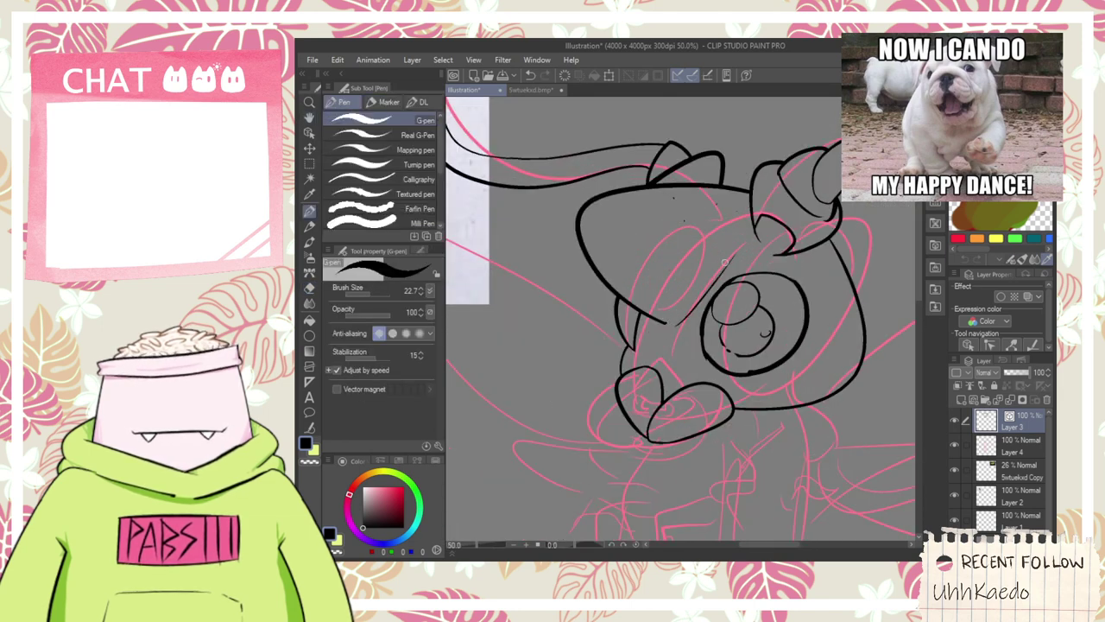
{"action": "key", "text": "ctrl+z"}
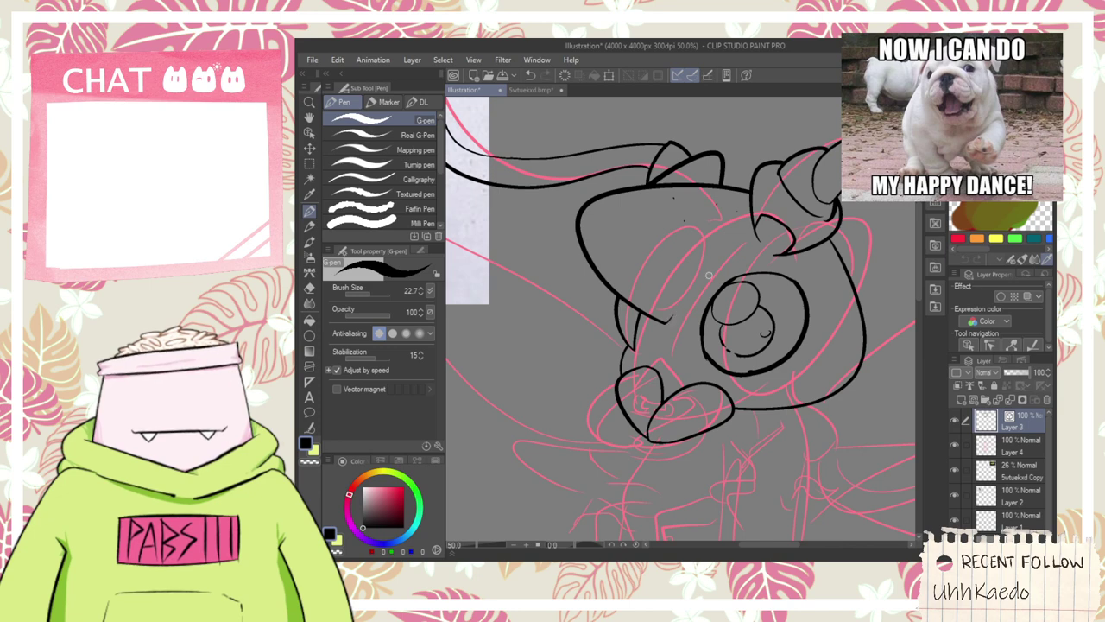
{"action": "scroll", "coordinate": [709, 280], "scroll_direction": "down", "scroll_amount": 4}
{"action": "key", "text": "space"}
{"action": "left_click_drag", "start_coordinate": [704, 357], "coordinate": [698, 329]}
{"action": "scroll", "coordinate": [698, 328], "scroll_direction": "up", "scroll_amount": 2}
{"action": "scroll", "coordinate": [720, 321], "scroll_direction": "up", "scroll_amount": 1}
{"action": "scroll", "coordinate": [729, 307], "scroll_direction": "down", "scroll_amount": 1}
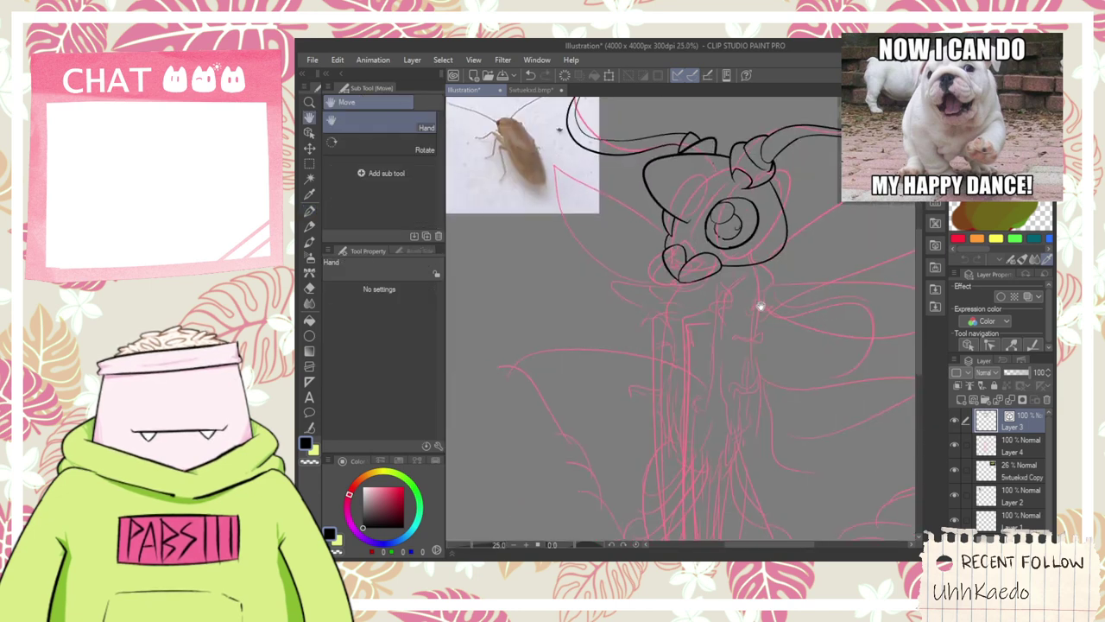
{"action": "key", "text": "p"}
{"action": "left_click_drag", "start_coordinate": [760, 306], "coordinate": [636, 537]}
{"action": "key", "text": "ctrl+z"}
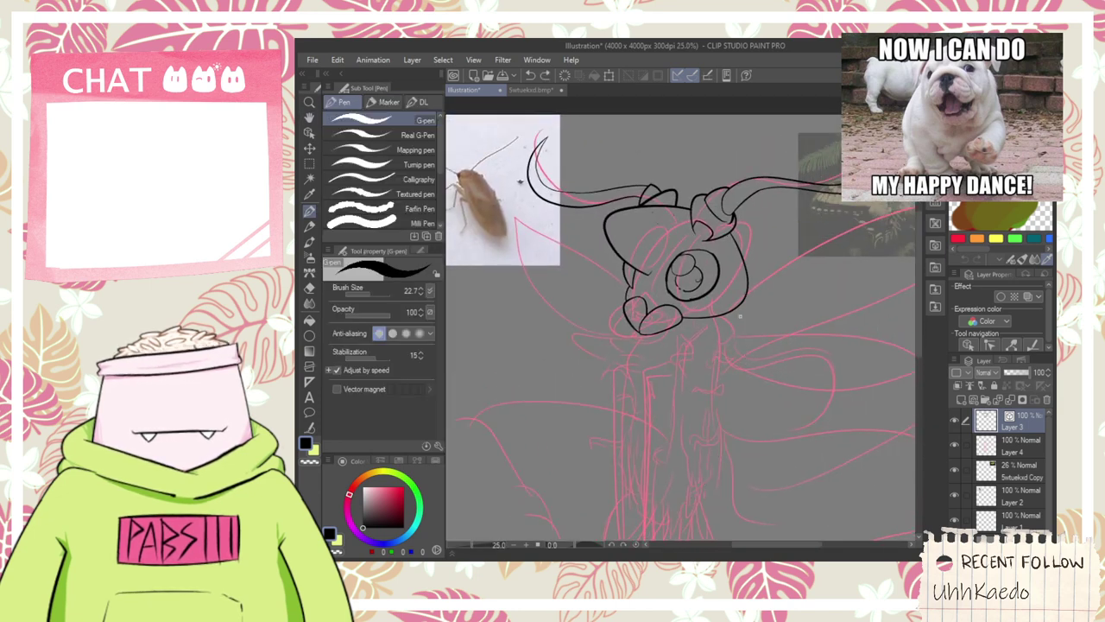
{"action": "left_click_drag", "start_coordinate": [745, 291], "coordinate": [605, 537]}
{"action": "key", "text": "ctrl+z"}
- Erase the stray specks of old lines left inside the forehead
{"action": "scroll", "coordinate": [758, 292], "scroll_direction": "up", "scroll_amount": 3}
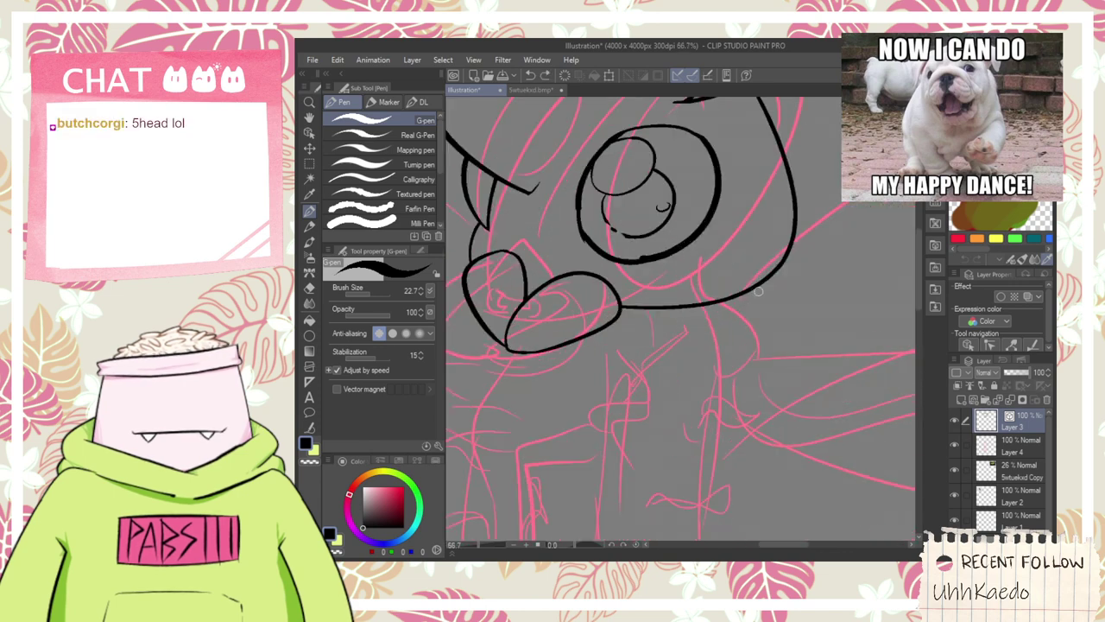
{"action": "left_click_drag", "start_coordinate": [746, 290], "coordinate": [748, 371]}
{"action": "left_click_drag", "start_coordinate": [641, 293], "coordinate": [712, 363]}
{"action": "key", "text": "e"}
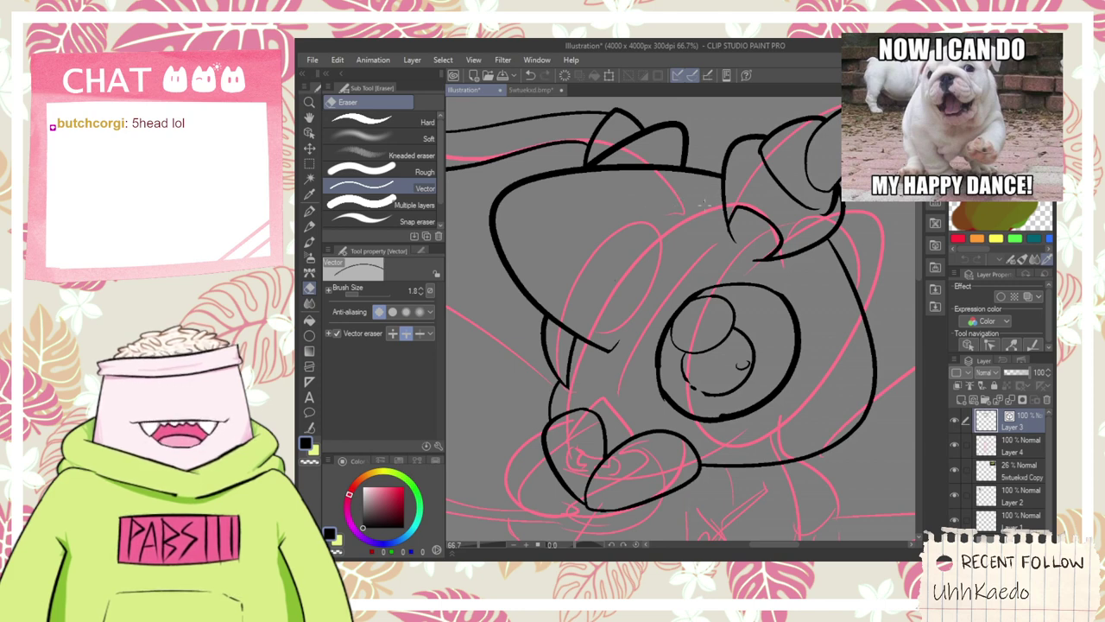
- Try a long stroke running down from beneath the mouth for the body's left edge and undo it
{"action": "scroll", "coordinate": [705, 205], "scroll_direction": "down", "scroll_amount": 2}
{"action": "key", "text": "space"}
{"action": "left_click_drag", "start_coordinate": [629, 426], "coordinate": [584, 376]}
{"action": "left_click_drag", "start_coordinate": [632, 447], "coordinate": [577, 352]}
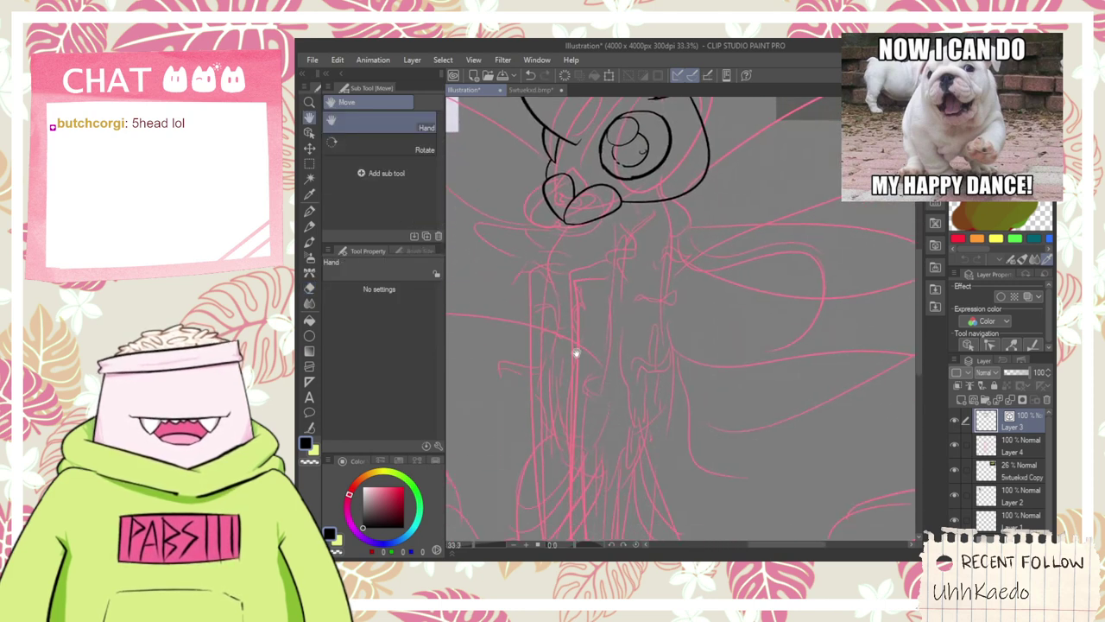
{"action": "scroll", "coordinate": [611, 309], "scroll_direction": "down", "scroll_amount": 1}
{"action": "scroll", "coordinate": [598, 267], "scroll_direction": "up", "scroll_amount": 2}
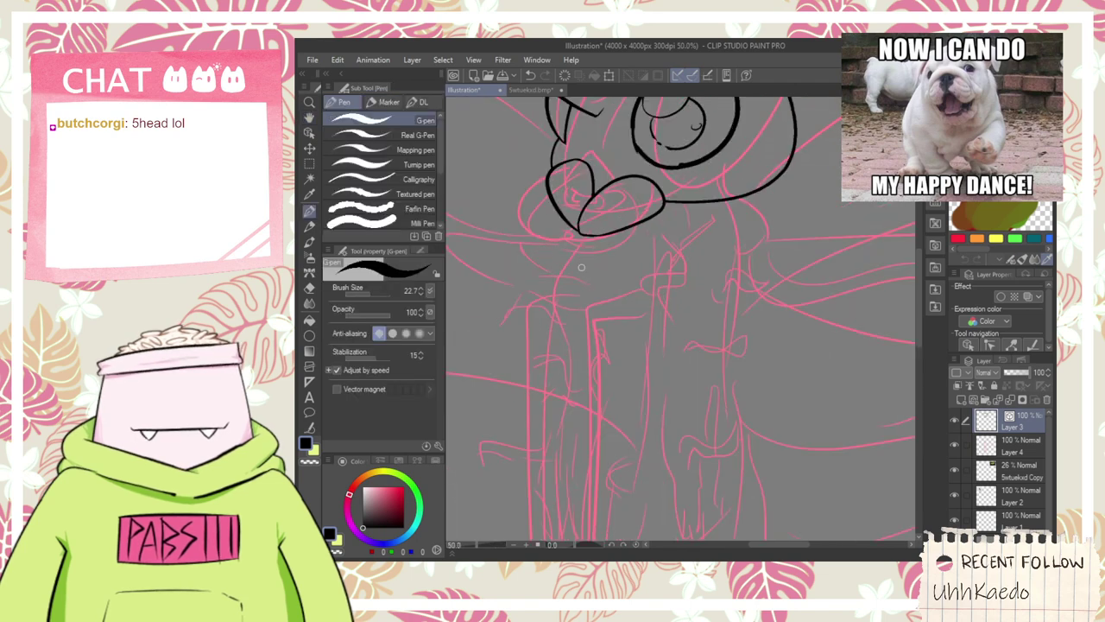
{"action": "mouse_move", "coordinate": [580, 261]}
{"action": "left_mouse_down"}
{"action": "mouse_move", "coordinate": [507, 508]}
{"action": "mouse_move", "coordinate": [524, 543]}
{"action": "left_mouse_up"}
{"action": "key", "text": "ctrl+z"}
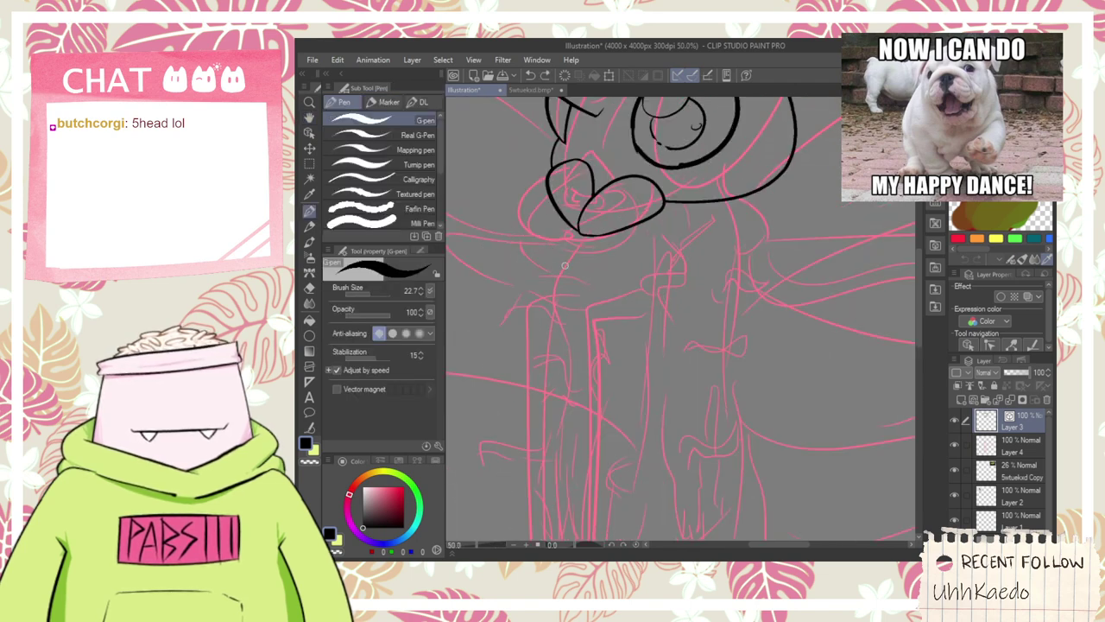
- Ink the torso's right side bulging out from under the head and tapering downward, and erase its end inside the head
{"action": "scroll", "coordinate": [648, 276], "scroll_direction": "down", "scroll_amount": 2}
{"action": "key", "text": "space"}
{"action": "left_click_drag", "start_coordinate": [648, 277], "coordinate": [686, 167]}
{"action": "scroll", "coordinate": [686, 168], "scroll_direction": "down", "scroll_amount": 2}
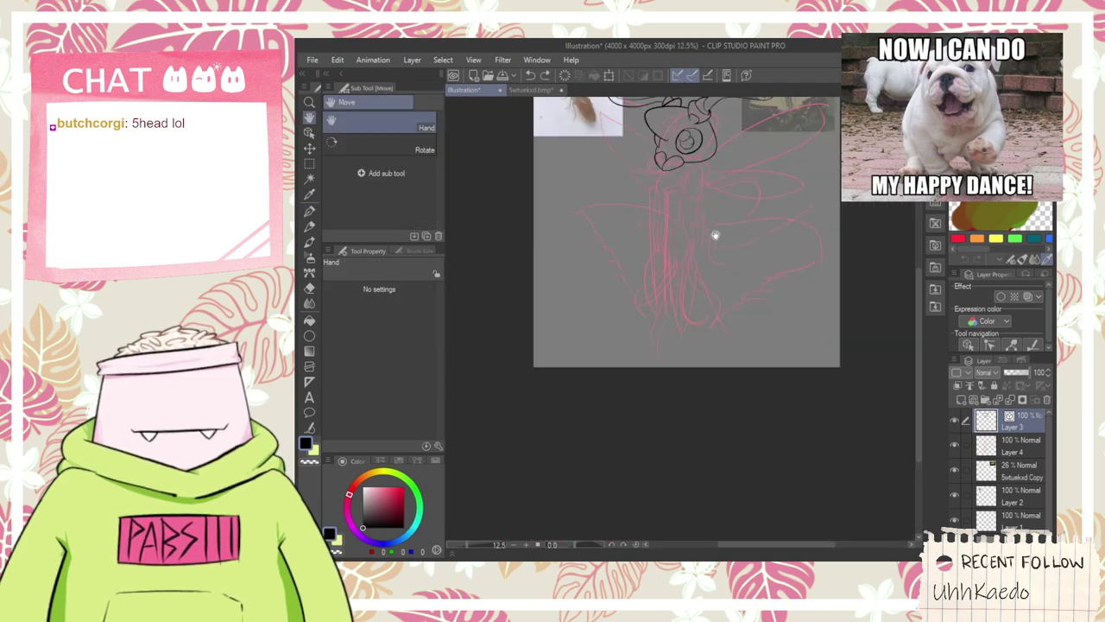
{"action": "left_click_drag", "start_coordinate": [714, 234], "coordinate": [695, 326]}
{"action": "scroll", "coordinate": [696, 327], "scroll_direction": "up", "scroll_amount": 4}
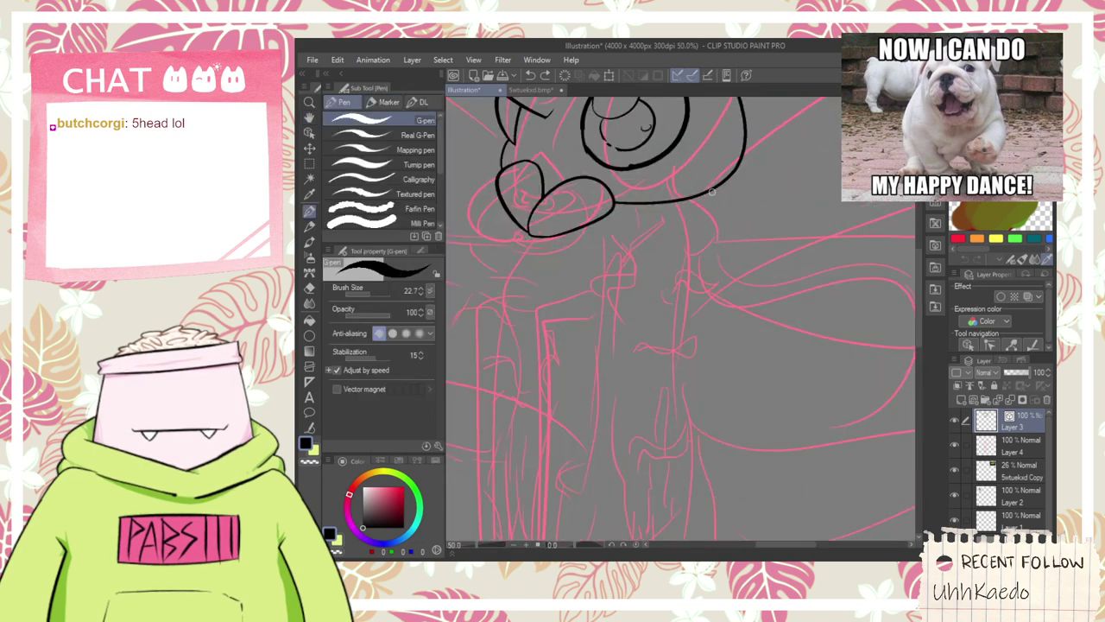
{"action": "mouse_move", "coordinate": [696, 191]}
{"action": "left_mouse_down"}
{"action": "mouse_move", "coordinate": [746, 411]}
{"action": "mouse_move", "coordinate": [676, 346]}
{"action": "mouse_move", "coordinate": [786, 273]}
{"action": "mouse_move", "coordinate": [676, 165]}
{"action": "left_mouse_up"}
{"action": "key", "text": "ctrl+z"}
{"action": "key", "text": "e"}
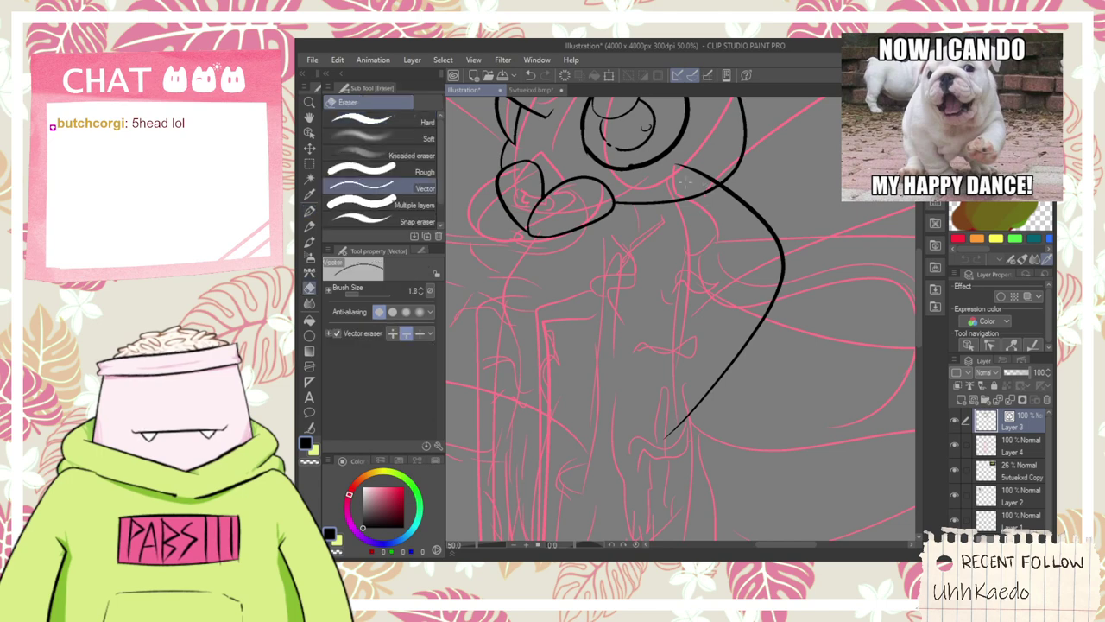
{"action": "scroll", "coordinate": [692, 202], "scroll_direction": "down", "scroll_amount": 1}
- Try a left torso curve tapering down from the mouth, trim its overlap with the mouth, and erase the curve
{"action": "key", "text": "p"}
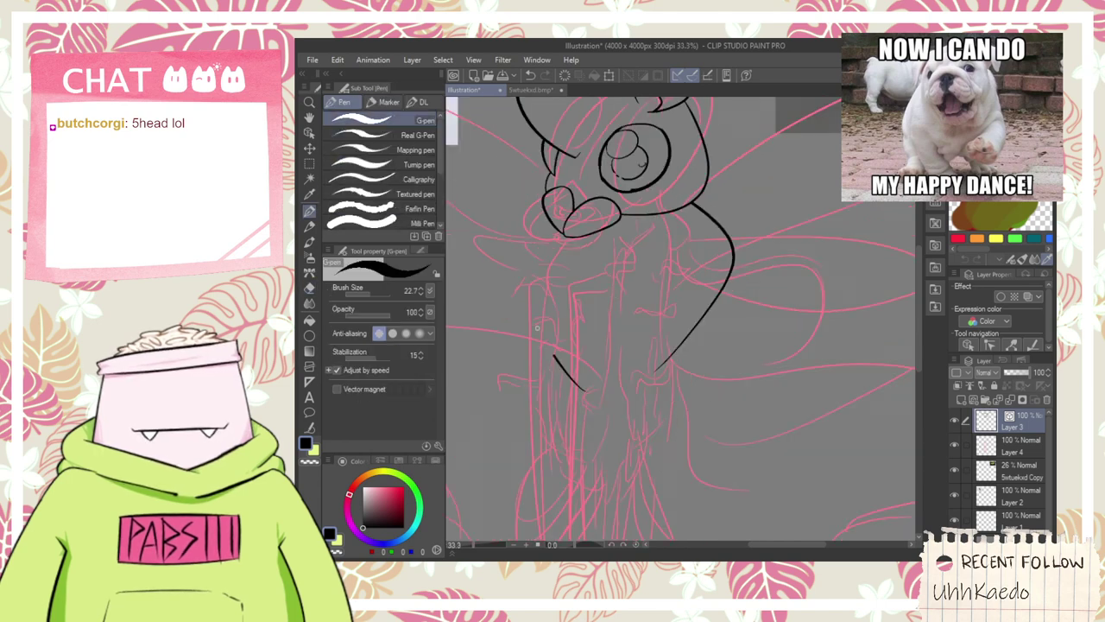
{"action": "left_click_drag", "start_coordinate": [537, 328], "coordinate": [563, 216]}
{"action": "key", "text": "ctrl+z"}
{"action": "left_click_drag", "start_coordinate": [579, 375], "coordinate": [599, 178]}
{"action": "key", "text": "e"}
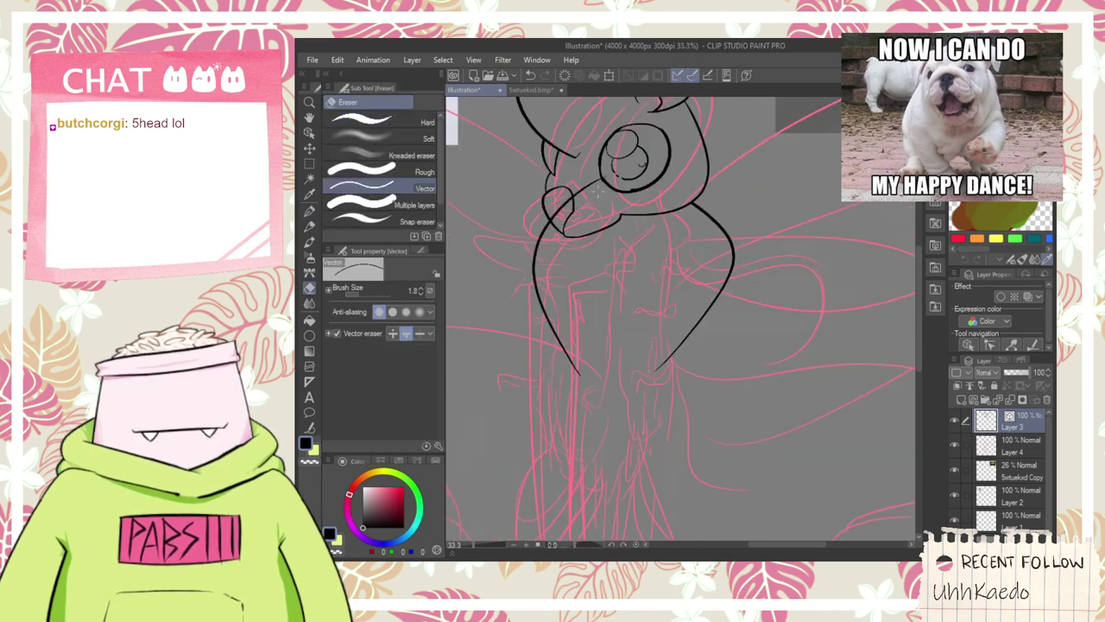
{"action": "scroll", "coordinate": [605, 199], "scroll_direction": "up", "scroll_amount": 2}
{"action": "scroll", "coordinate": [623, 177], "scroll_direction": "up", "scroll_amount": 2}
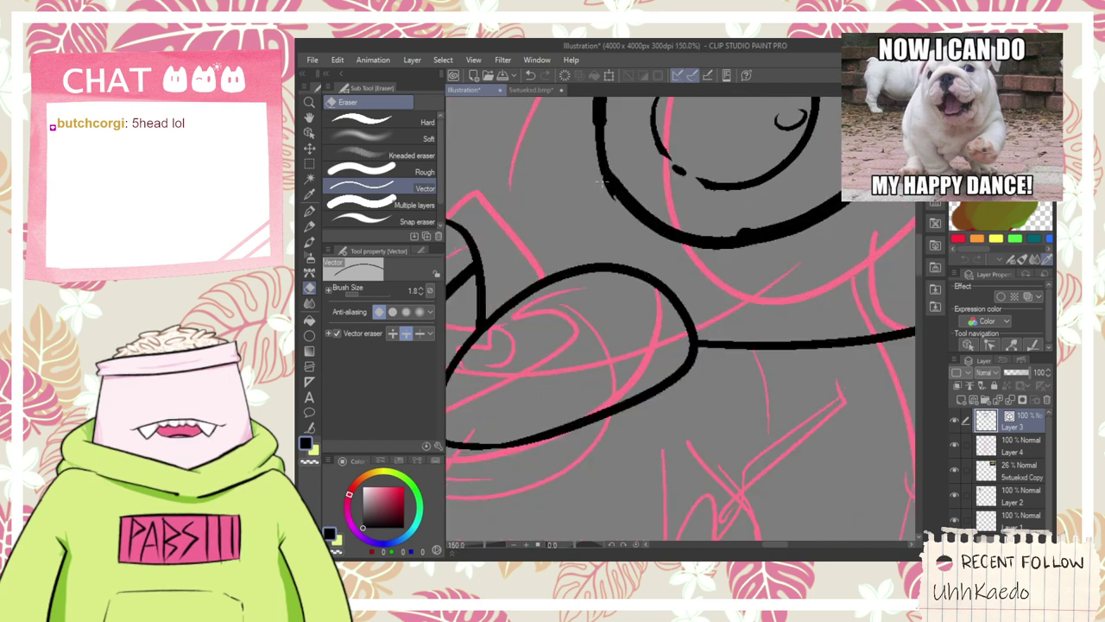
{"action": "scroll", "coordinate": [613, 200], "scroll_direction": "down", "scroll_amount": 1}
{"action": "left_click_drag", "start_coordinate": [500, 278], "coordinate": [492, 267]}
{"action": "scroll", "coordinate": [504, 293], "scroll_direction": "down", "scroll_amount": 3}
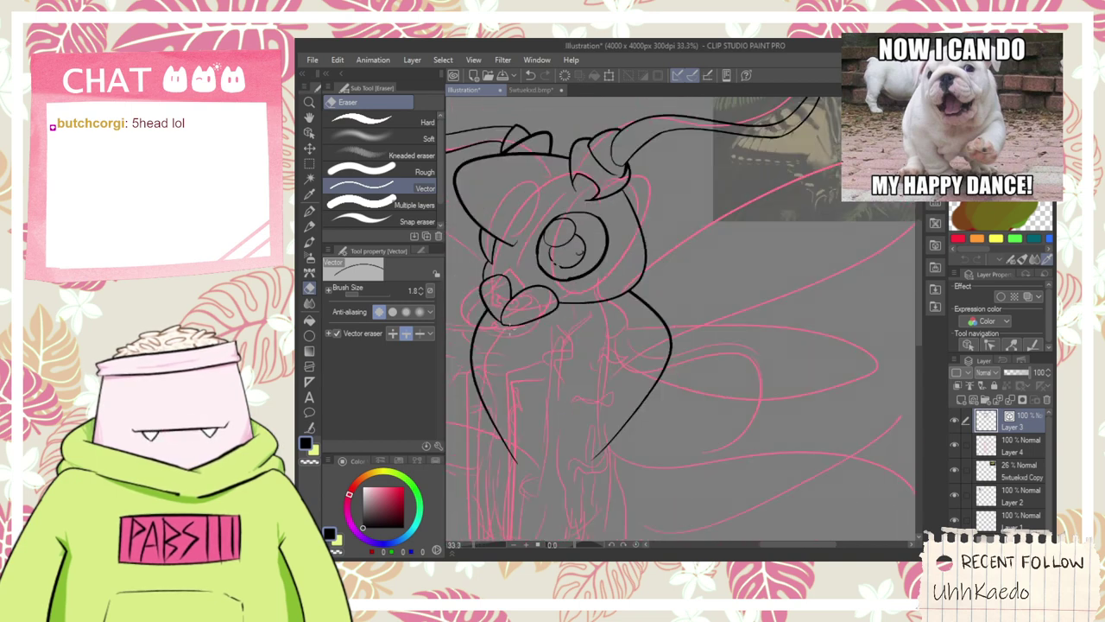
{"action": "key", "text": "space"}
{"action": "left_click_drag", "start_coordinate": [514, 352], "coordinate": [605, 263]}
{"action": "left_click_drag", "start_coordinate": [551, 285], "coordinate": [581, 295]}
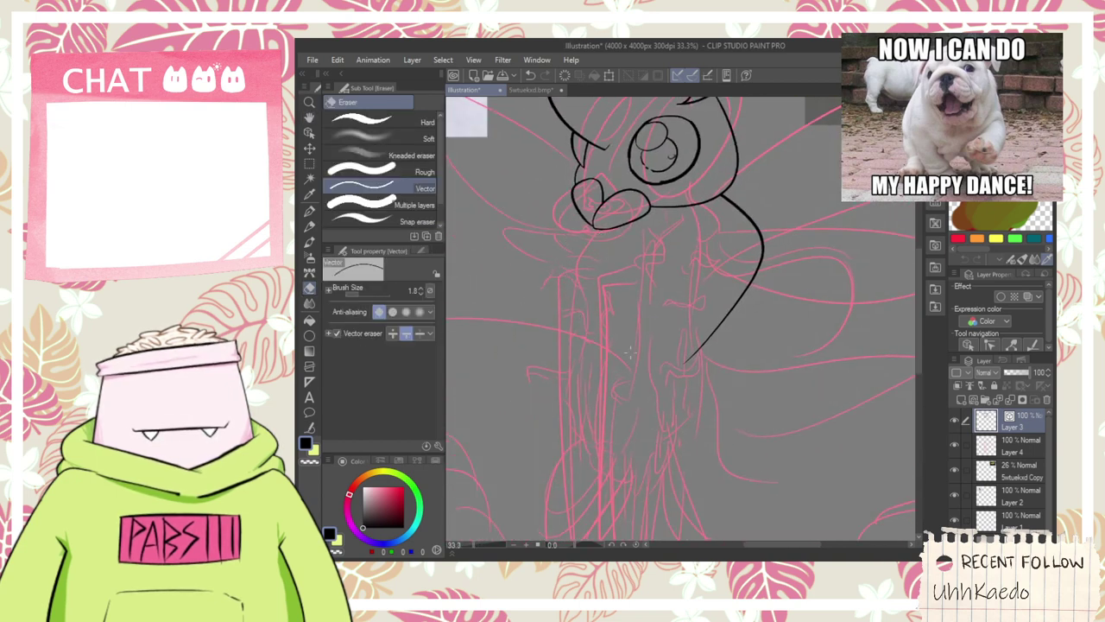
- Ink the torso's left side as one rounded curve from the mouth tapering downward, and erase the overlap inside the mouth
{"action": "scroll", "coordinate": [555, 298], "scroll_direction": "up", "scroll_amount": 1}
{"action": "key", "text": "p"}
{"action": "mouse_move", "coordinate": [599, 400]}
{"action": "left_mouse_down"}
{"action": "mouse_move", "coordinate": [521, 179]}
{"action": "mouse_move", "coordinate": [633, 195]}
{"action": "mouse_move", "coordinate": [651, 113]}
{"action": "left_mouse_up"}
{"action": "key", "text": "ctrl+z"}
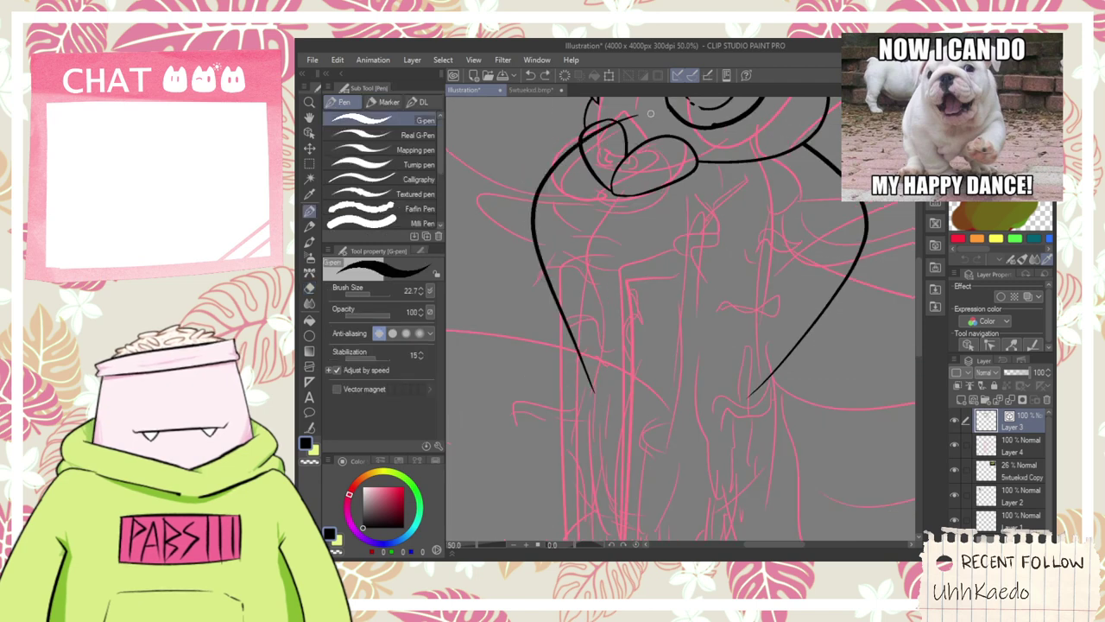
{"action": "key", "text": "e"}
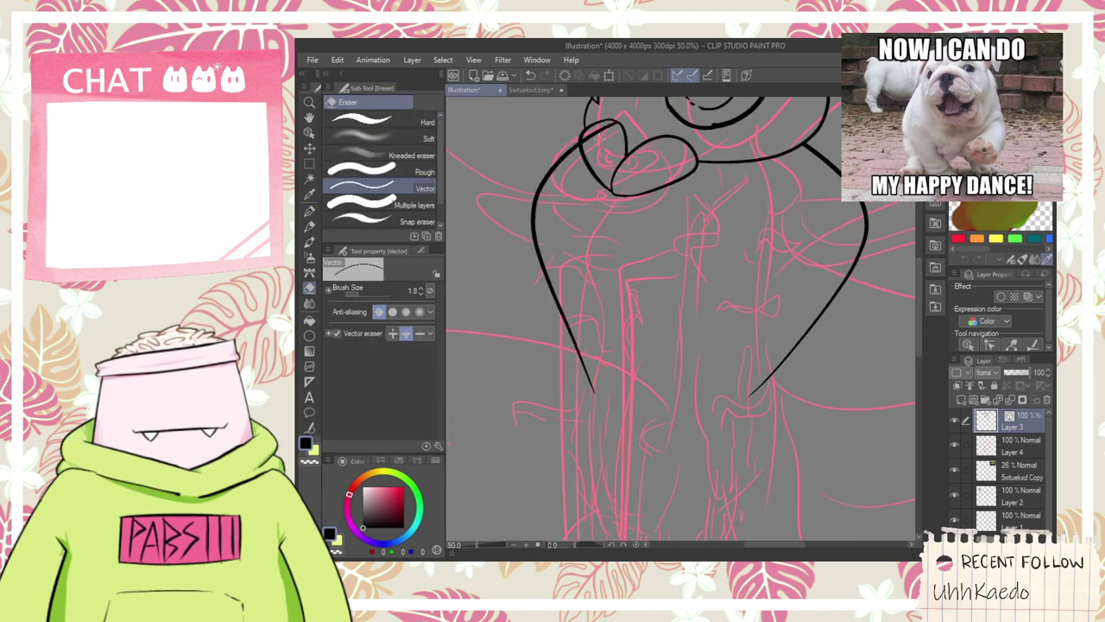
{"action": "scroll", "coordinate": [609, 152], "scroll_direction": "down", "scroll_amount": 2}
- Ink the bent upper arm with three straight strokes forming a pointed elbow that juts out past the torso's left side
{"action": "key", "text": "space"}
{"action": "left_click_drag", "start_coordinate": [631, 254], "coordinate": [639, 316]}
{"action": "scroll", "coordinate": [636, 321], "scroll_direction": "up", "scroll_amount": 1}
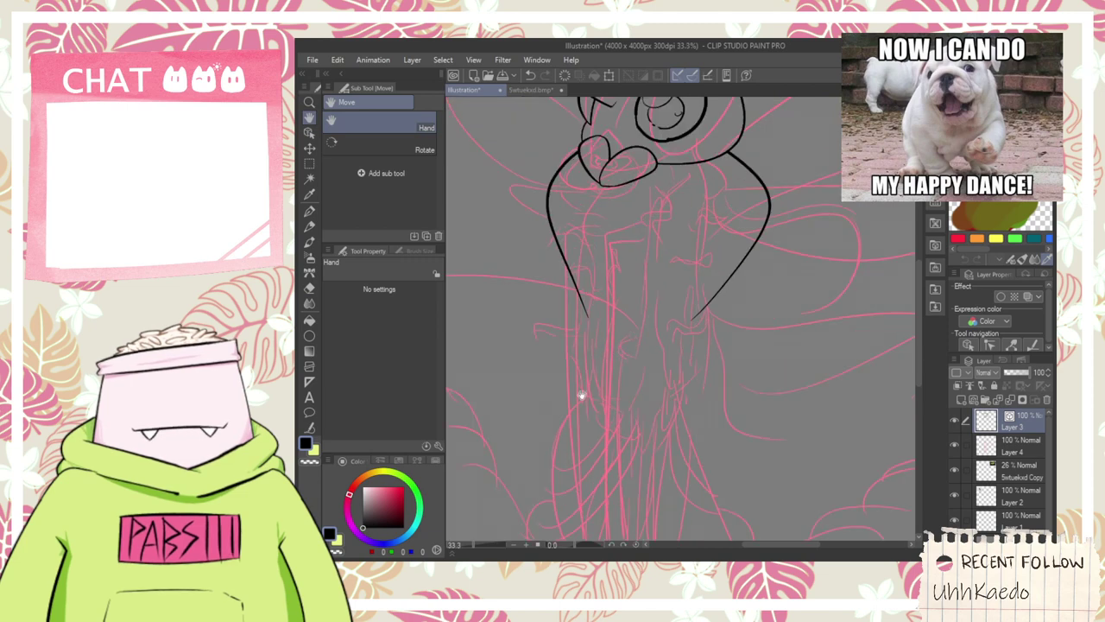
{"action": "key", "text": "p"}
{"action": "scroll", "coordinate": [574, 218], "scroll_direction": "up", "scroll_amount": 1}
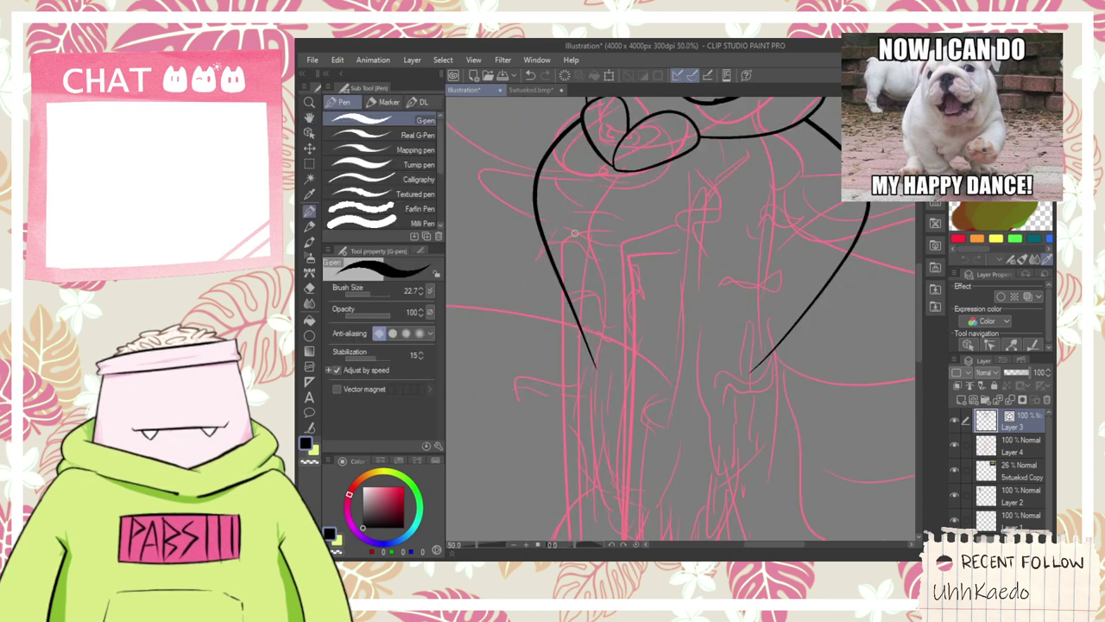
{"action": "scroll", "coordinate": [574, 233], "scroll_direction": "down", "scroll_amount": 1}
{"action": "key", "text": "space"}
{"action": "mouse_move", "coordinate": [577, 247]}
{"action": "left_mouse_down"}
{"action": "mouse_move", "coordinate": [612, 242]}
{"action": "mouse_move", "coordinate": [708, 178]}
{"action": "left_mouse_up"}
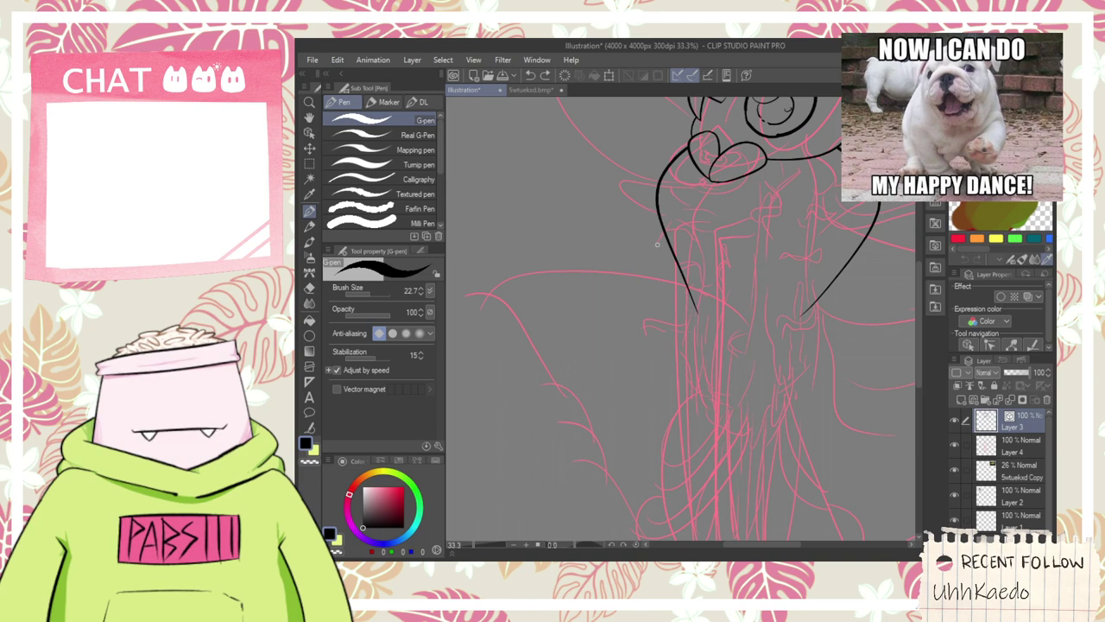
{"action": "left_click_drag", "start_coordinate": [641, 227], "coordinate": [720, 251]}
{"action": "key", "text": "ctrl+z"}
{"action": "mouse_move", "coordinate": [667, 189]}
{"action": "left_mouse_down"}
{"action": "mouse_move", "coordinate": [625, 293]}
{"action": "mouse_move", "coordinate": [708, 221]}
{"action": "left_mouse_up"}
{"action": "left_click_drag", "start_coordinate": [645, 255], "coordinate": [715, 196]}
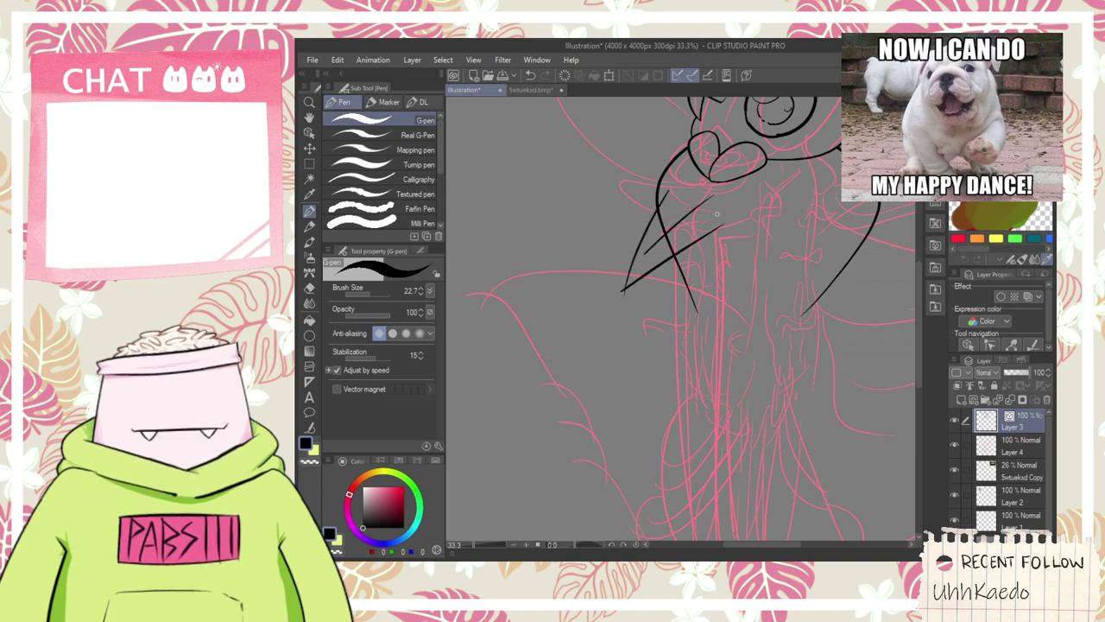
- Try curved strokes joining the arm's inner line to the elbow tip and undo them
{"action": "scroll", "coordinate": [706, 276], "scroll_direction": "up", "scroll_amount": 4}
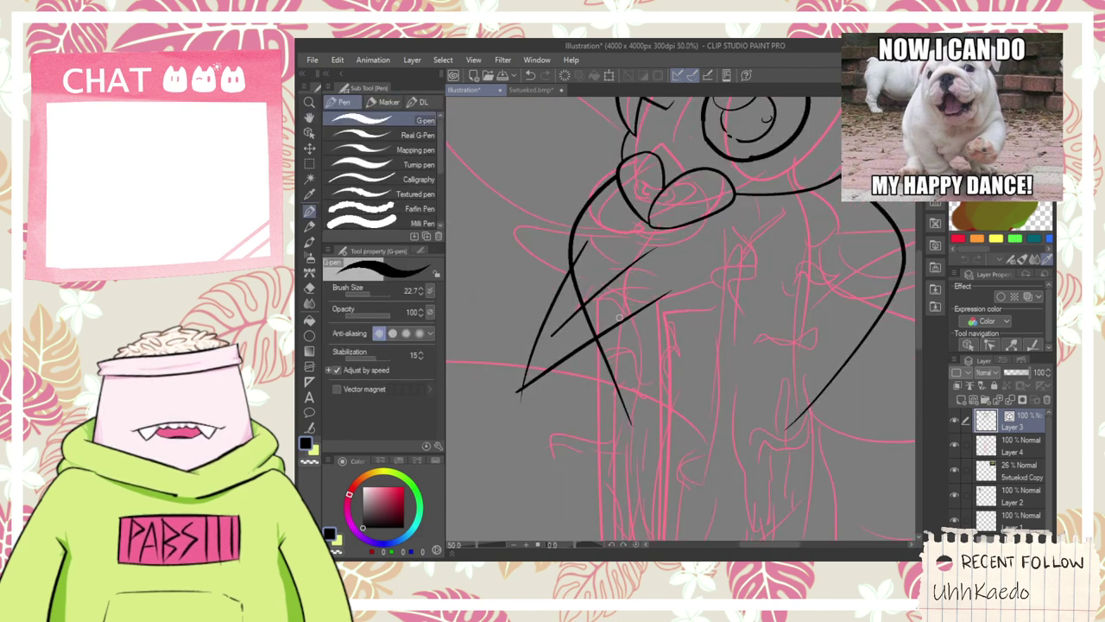
{"action": "left_click_drag", "start_coordinate": [538, 387], "coordinate": [617, 268]}
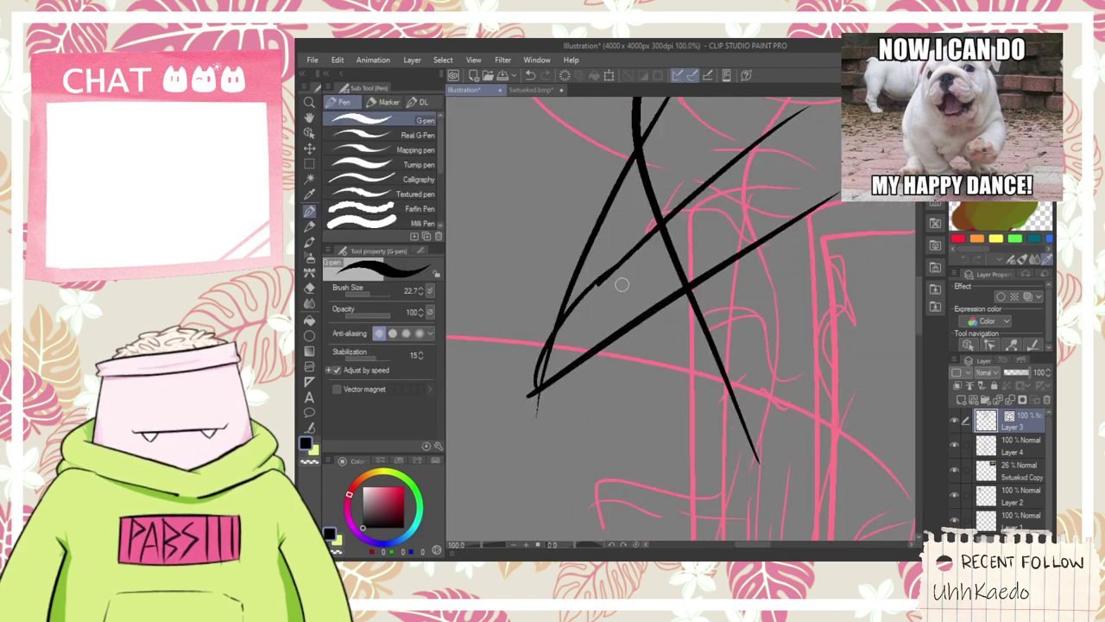
{"action": "key", "text": "ctrl+z"}
{"action": "left_click_drag", "start_coordinate": [551, 384], "coordinate": [614, 276]}
{"action": "key", "text": "ctrl+z"}
{"action": "key", "text": "ctrl+z"}
{"action": "key", "text": "ctrl+z"}
{"action": "left_click_drag", "start_coordinate": [542, 384], "coordinate": [623, 270]}
{"action": "key", "text": "ctrl+z"}
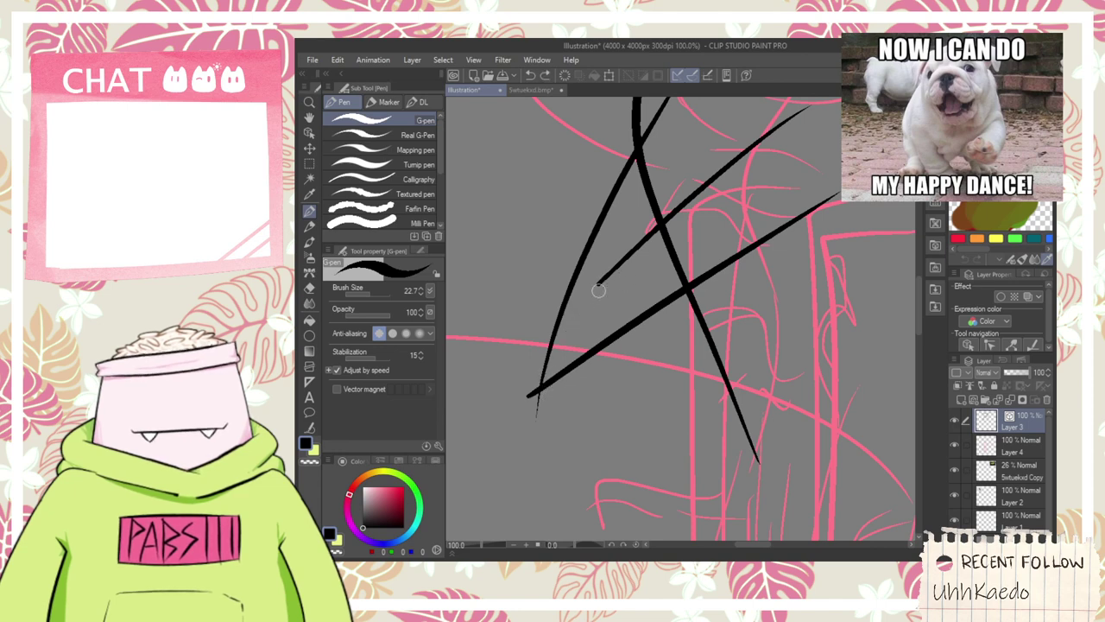
- Ink the long forearm hanging from the upper arm, with a bowed left edge and a nearly straight right edge
{"action": "scroll", "coordinate": [606, 291], "scroll_direction": "down", "scroll_amount": 2}
{"action": "left_click_drag", "start_coordinate": [689, 233], "coordinate": [650, 542]}
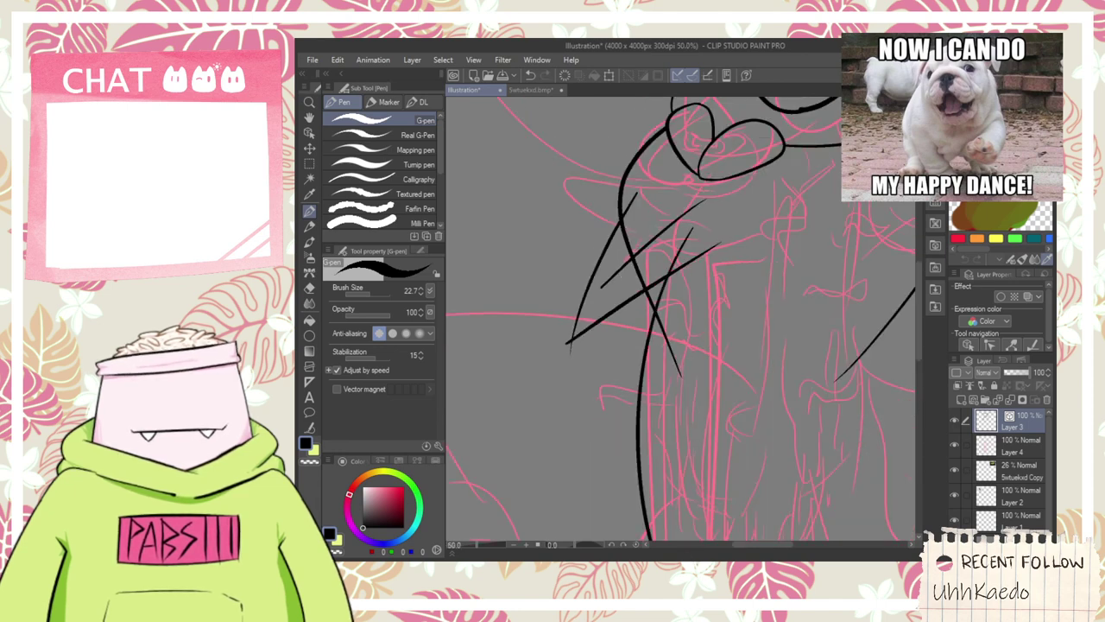
{"action": "key", "text": "ctrl+z"}
{"action": "left_click_drag", "start_coordinate": [673, 249], "coordinate": [649, 541]}
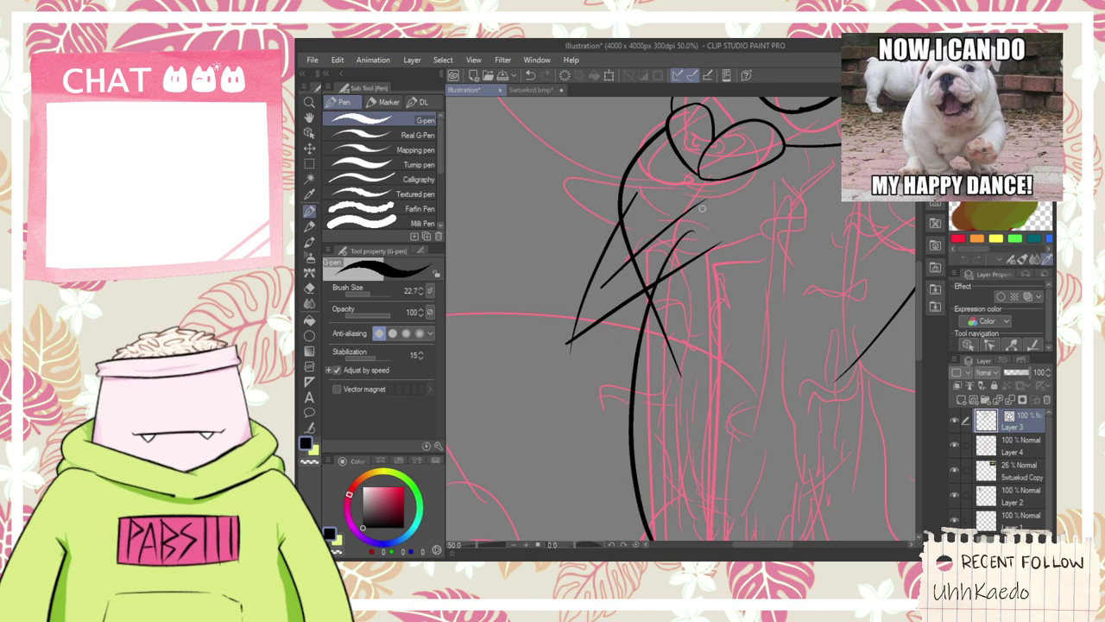
{"action": "mouse_move", "coordinate": [702, 199]}
{"action": "left_mouse_down"}
{"action": "mouse_move", "coordinate": [717, 366]}
{"action": "mouse_move", "coordinate": [713, 539]}
{"action": "left_mouse_up"}
{"action": "key", "text": "ctrl+z"}
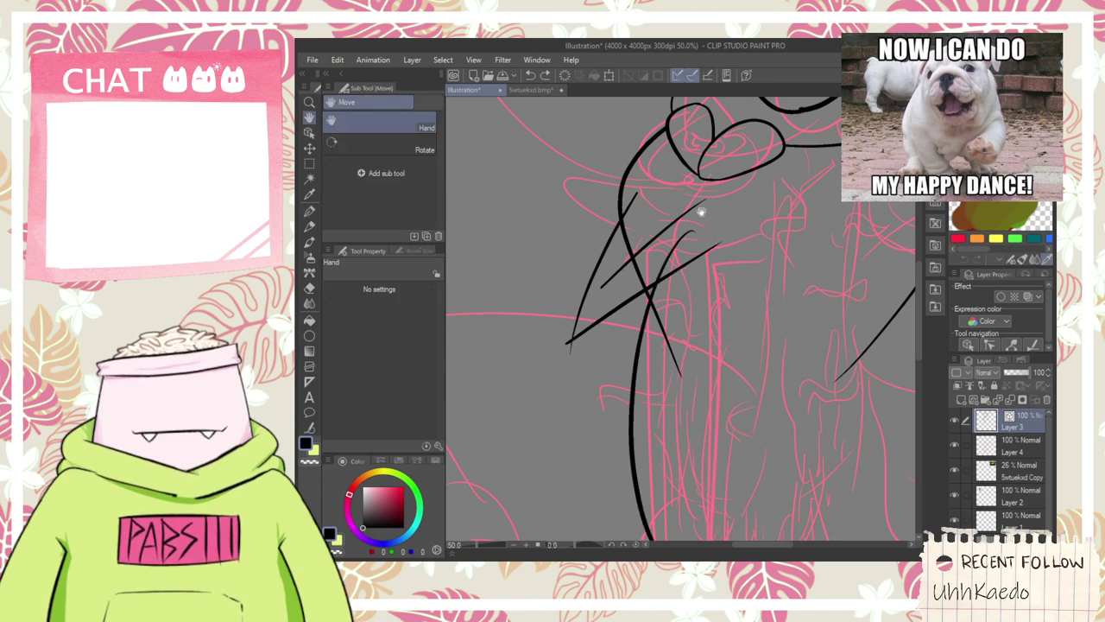
{"action": "left_click_drag", "start_coordinate": [702, 199], "coordinate": [683, 540]}
{"action": "left_click_drag", "start_coordinate": [686, 437], "coordinate": [660, 370]}
{"action": "key", "text": "ctrl+z"}
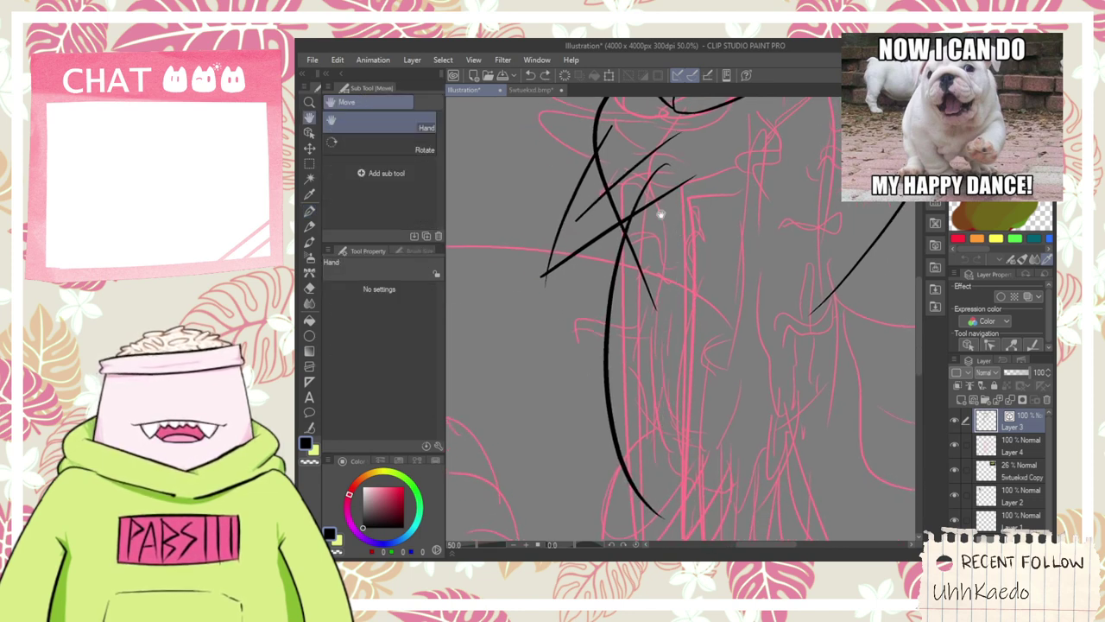
{"action": "left_click_drag", "start_coordinate": [682, 128], "coordinate": [717, 553]}
- Erase the arm and torso lines crossing the forearm, and extend its left edge to meet the right edge in a point
{"action": "key", "text": "e"}
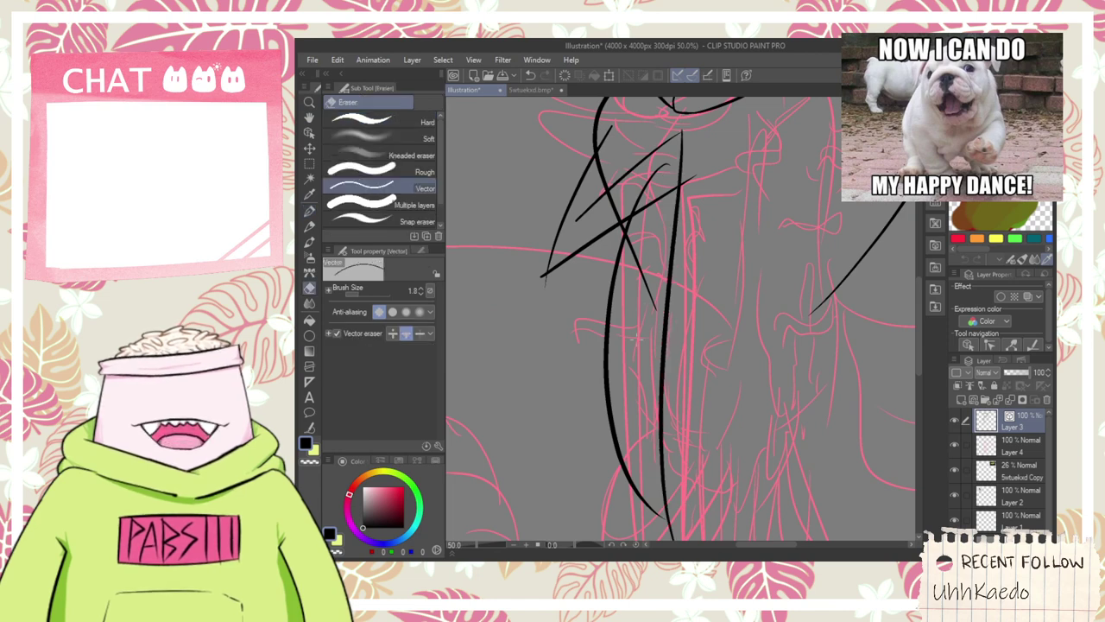
{"action": "left_click_drag", "start_coordinate": [700, 169], "coordinate": [688, 192]}
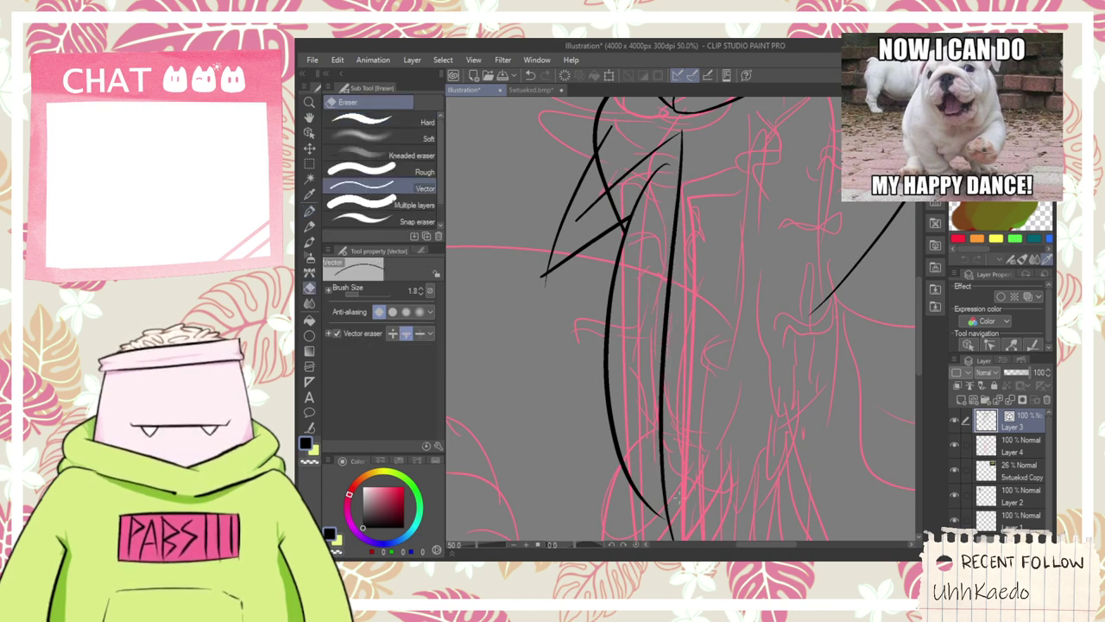
{"action": "left_click_drag", "start_coordinate": [663, 534], "coordinate": [673, 531]}
{"action": "key", "text": "ctrl+z"}
{"action": "scroll", "coordinate": [662, 520], "scroll_direction": "up", "scroll_amount": 4}
{"action": "key", "text": "p"}
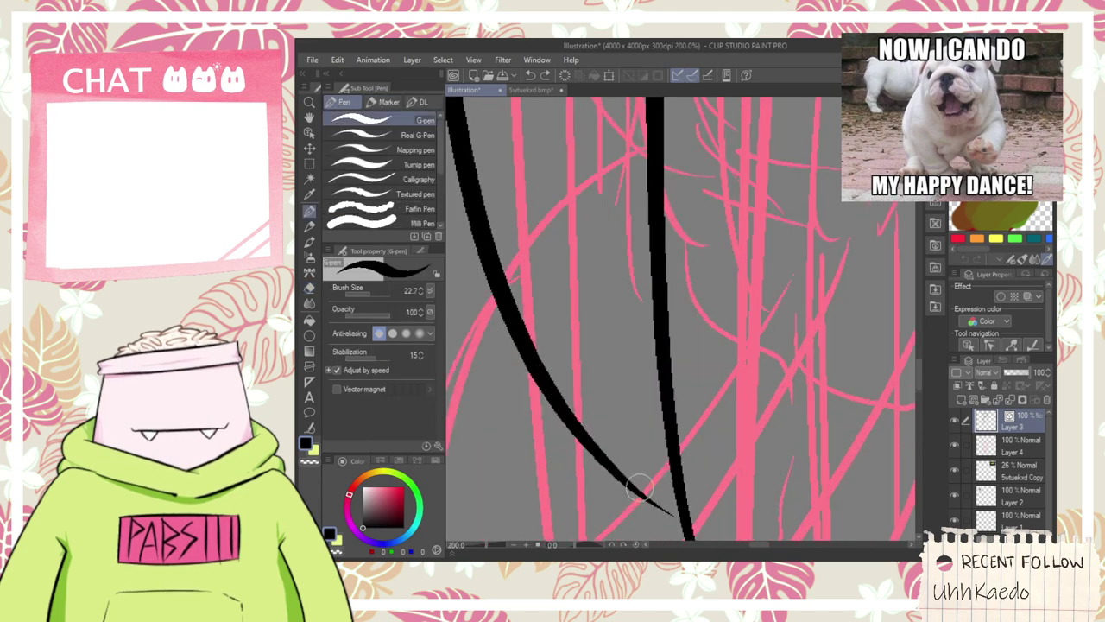
{"action": "key", "text": "ctrl+z"}
{"action": "mouse_move", "coordinate": [639, 489]}
{"action": "left_mouse_down"}
{"action": "mouse_move", "coordinate": [718, 524]}
{"action": "mouse_move", "coordinate": [688, 529]}
{"action": "left_mouse_up"}
{"action": "key", "text": "e"}
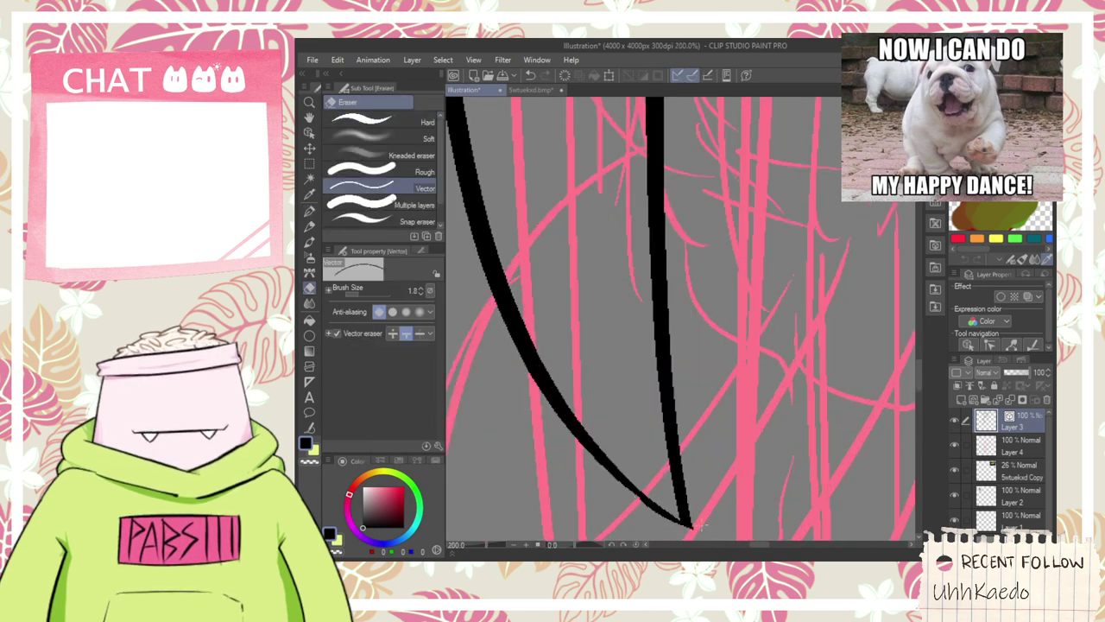
- Trim the overshooting line ends at the elbow tip and where the upper arm crosses into the torso
{"action": "scroll", "coordinate": [696, 509], "scroll_direction": "down", "scroll_amount": 4}
{"action": "key", "text": "space"}
{"action": "left_click_drag", "start_coordinate": [631, 316], "coordinate": [682, 414]}
{"action": "scroll", "coordinate": [677, 346], "scroll_direction": "up", "scroll_amount": 2}
{"action": "left_click_drag", "start_coordinate": [666, 256], "coordinate": [704, 222]}
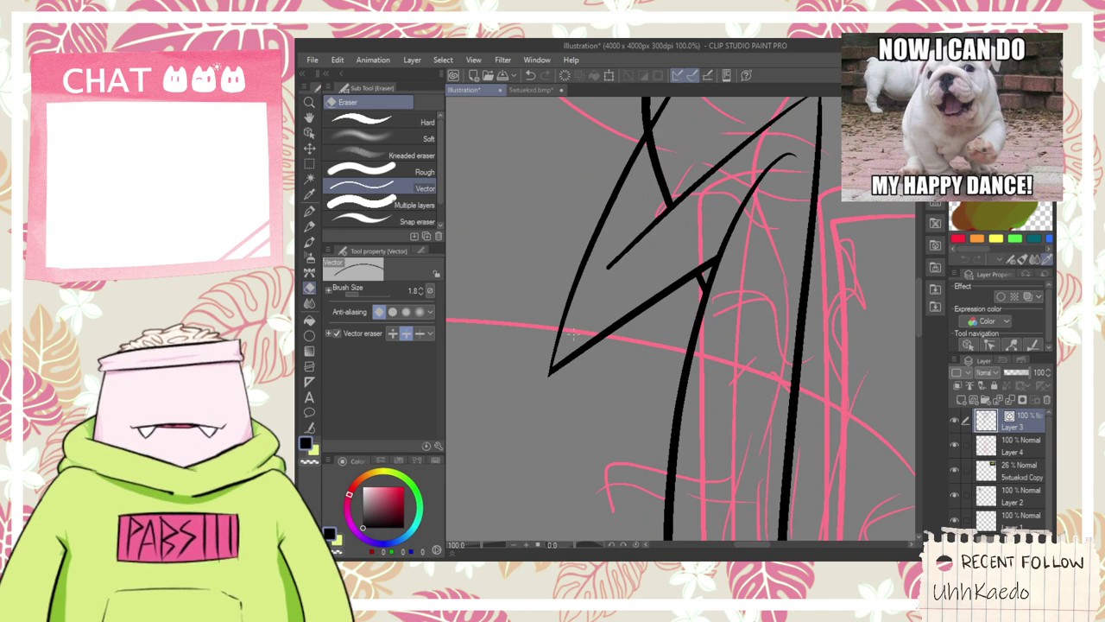
{"action": "key", "text": "space"}
{"action": "left_click_drag", "start_coordinate": [629, 288], "coordinate": [579, 492]}
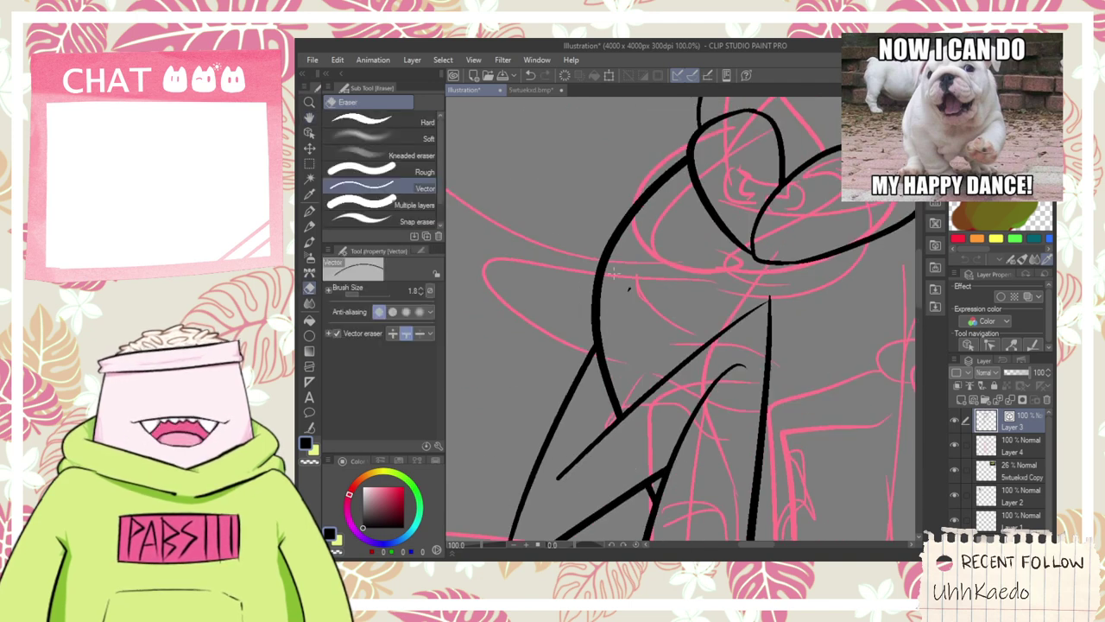
{"action": "scroll", "coordinate": [630, 311], "scroll_direction": "down", "scroll_amount": 1}
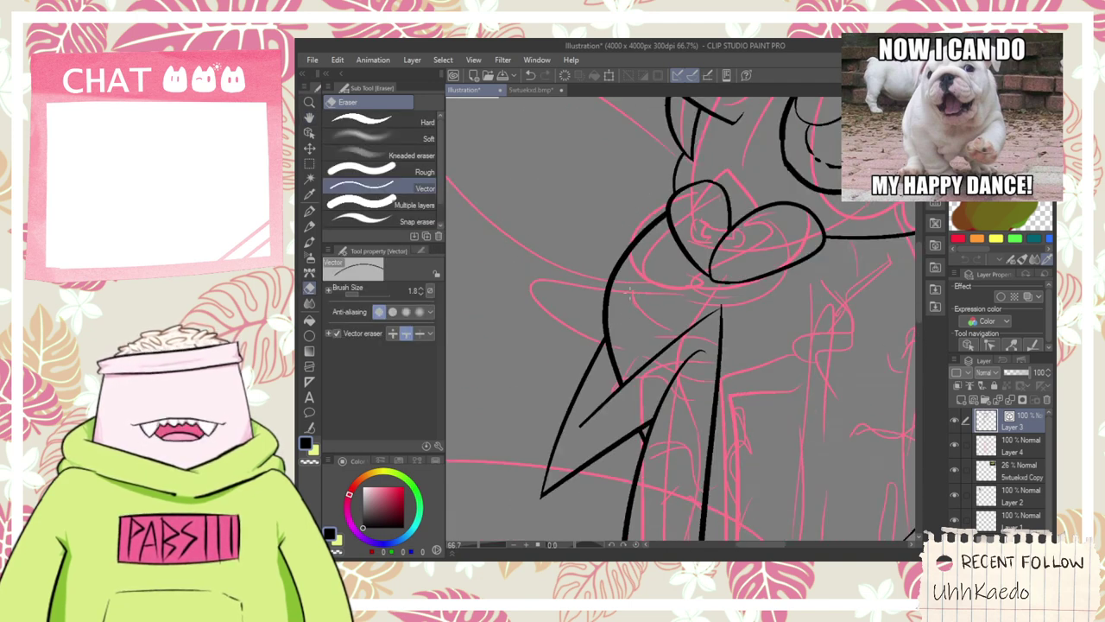
- Simplify the upper end of the forearm's left edge to reduce its vector control points
{"action": "scroll", "coordinate": [640, 303], "scroll_direction": "down", "scroll_amount": 1}
{"action": "scroll", "coordinate": [701, 307], "scroll_direction": "up", "scroll_amount": 2}
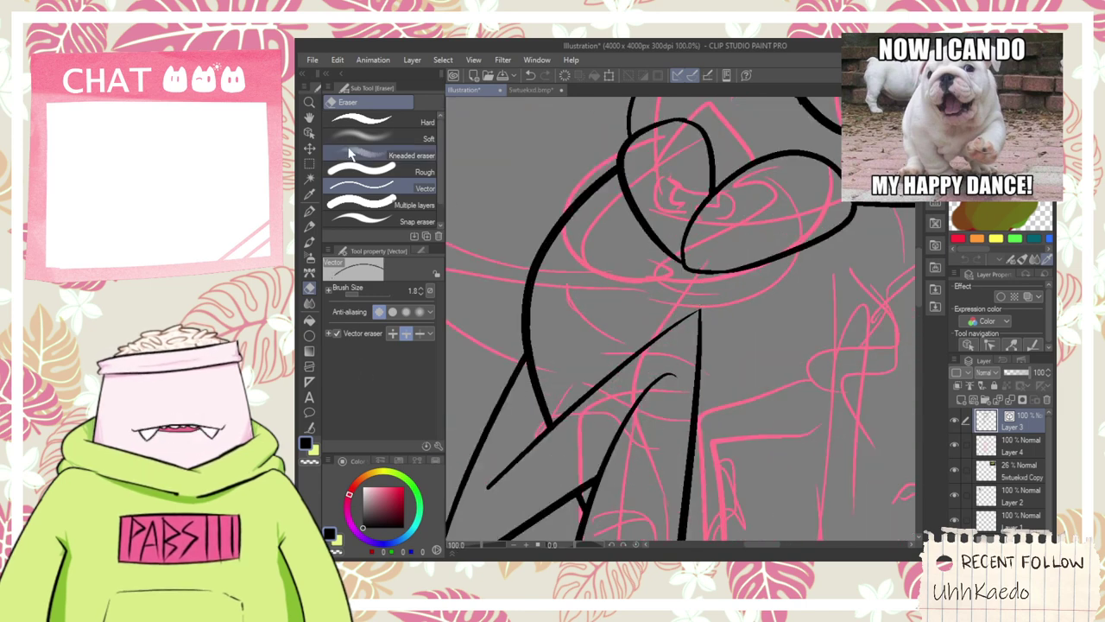
{"action": "left_click", "coordinate": [310, 133]}
{"action": "left_click", "coordinate": [637, 402]}
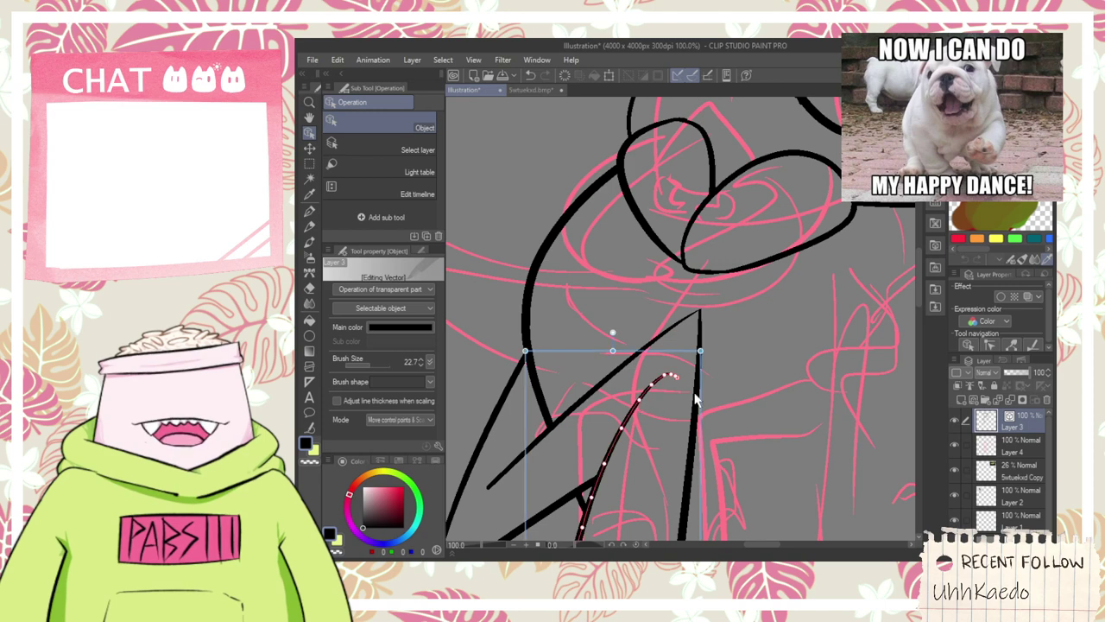
{"action": "left_click", "coordinate": [309, 428]}
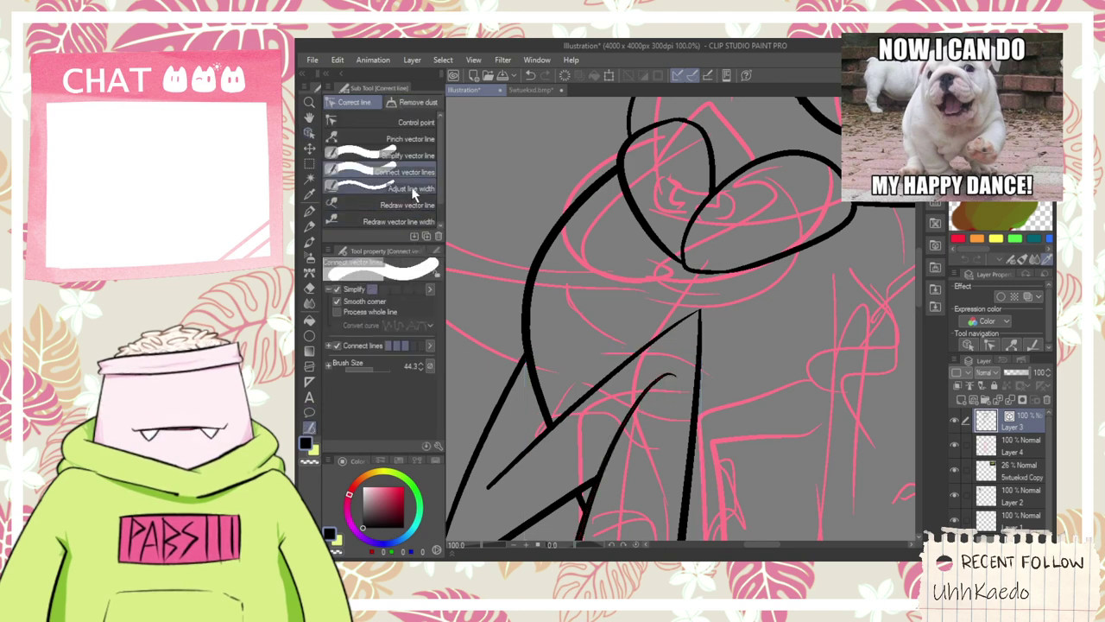
{"action": "left_click", "coordinate": [406, 156]}
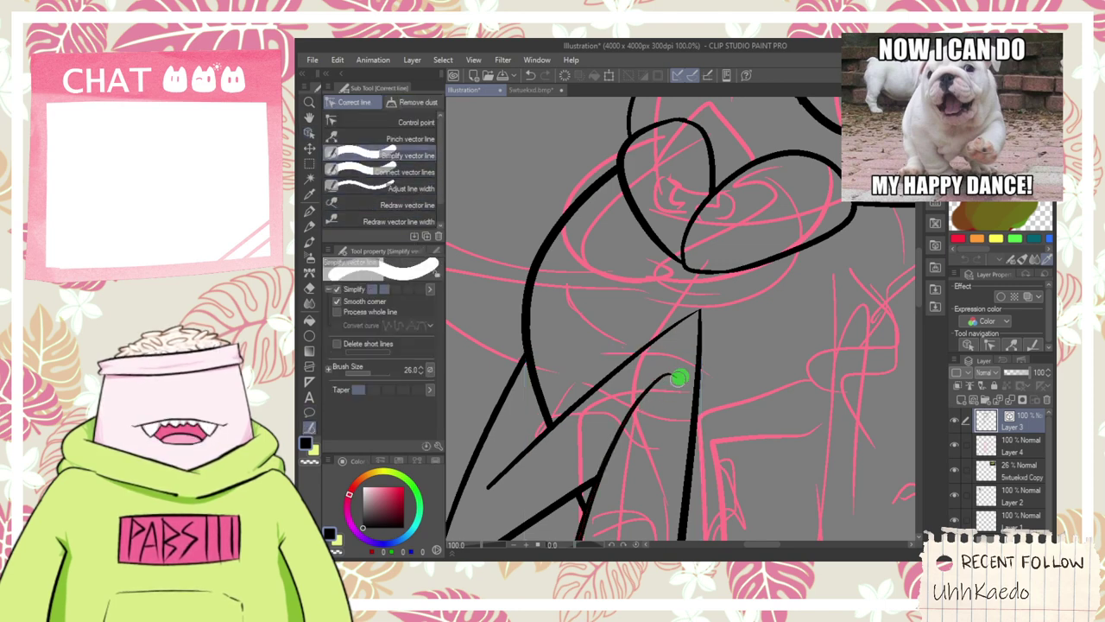
{"action": "mouse_move", "coordinate": [681, 377]}
{"action": "left_mouse_down"}
{"action": "mouse_move", "coordinate": [622, 427]}
{"action": "mouse_move", "coordinate": [610, 462]}
{"action": "left_mouse_up"}
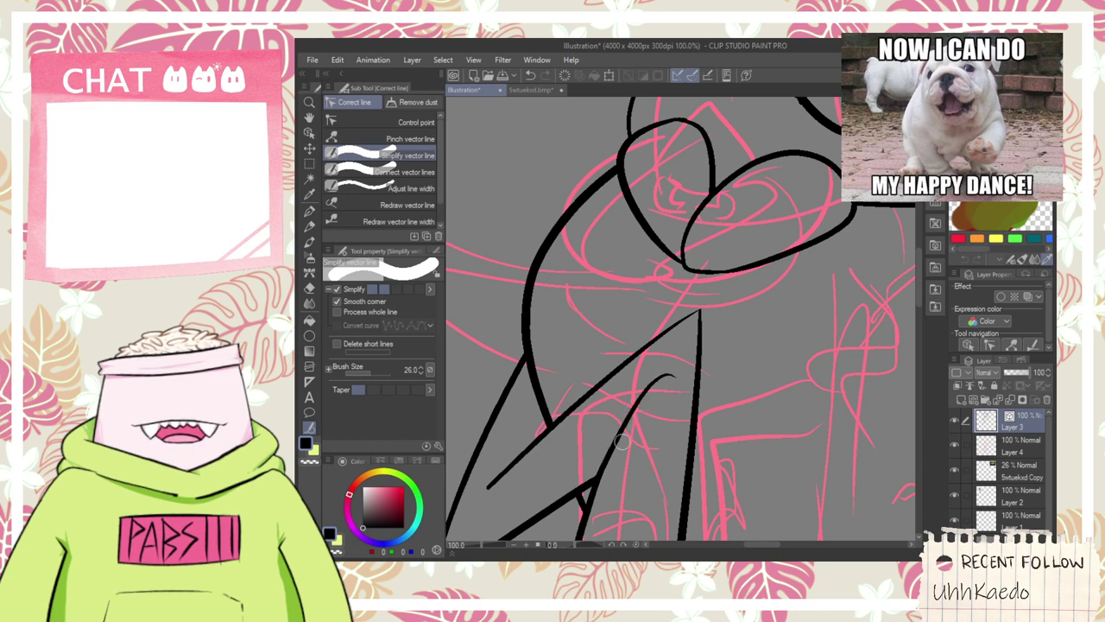
- Reshape the upper end of the forearm's left edge by its control points, extending it straighter toward the elbow tip
{"action": "scroll", "coordinate": [617, 436], "scroll_direction": "down", "scroll_amount": 1}
{"action": "left_click", "coordinate": [309, 131]}
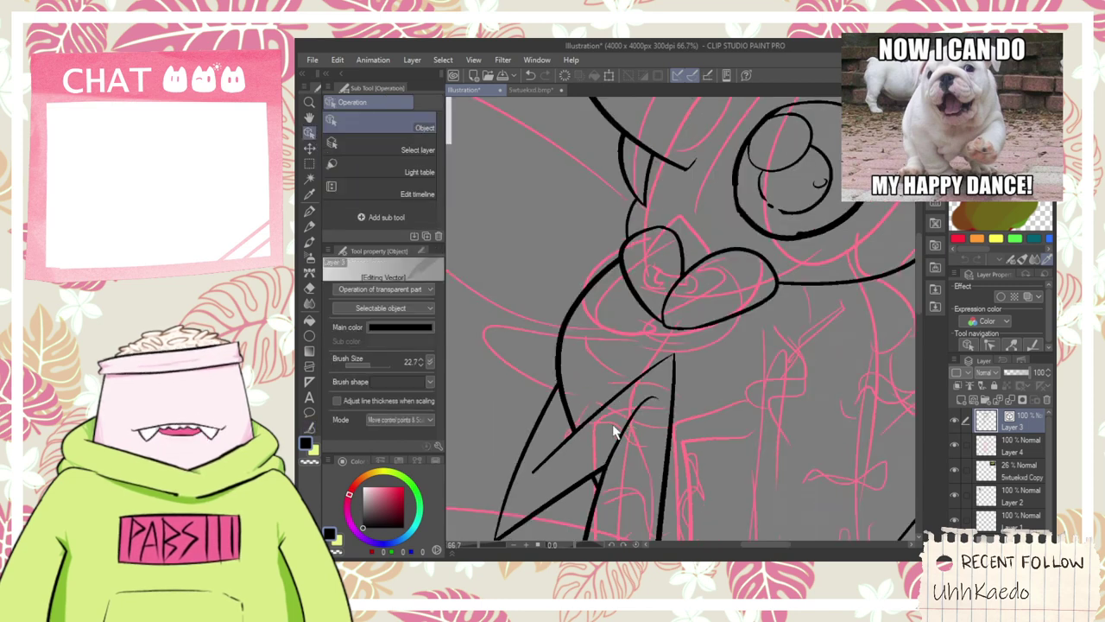
{"action": "left_click", "coordinate": [637, 414]}
{"action": "scroll", "coordinate": [631, 419], "scroll_direction": "up", "scroll_amount": 4}
{"action": "left_click_drag", "start_coordinate": [632, 398], "coordinate": [615, 427]}
{"action": "left_click_drag", "start_coordinate": [669, 369], "coordinate": [684, 346]}
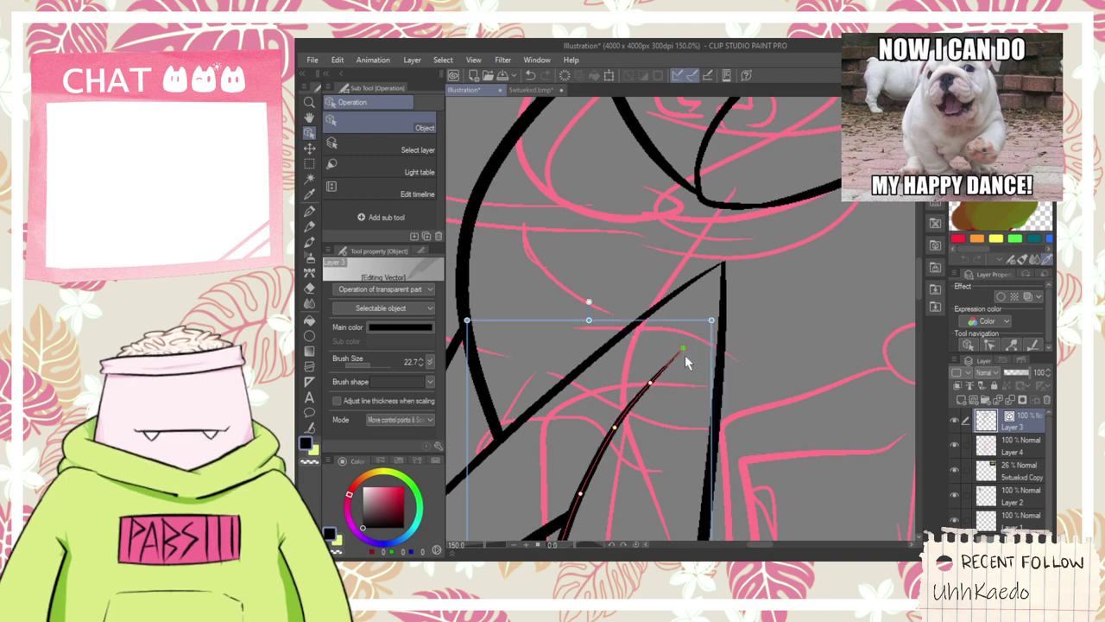
{"action": "scroll", "coordinate": [685, 361], "scroll_direction": "down", "scroll_amount": 5}
{"action": "scroll", "coordinate": [682, 370], "scroll_direction": "up", "scroll_amount": 2}
{"action": "scroll", "coordinate": [682, 371], "scroll_direction": "up", "scroll_amount": 2}
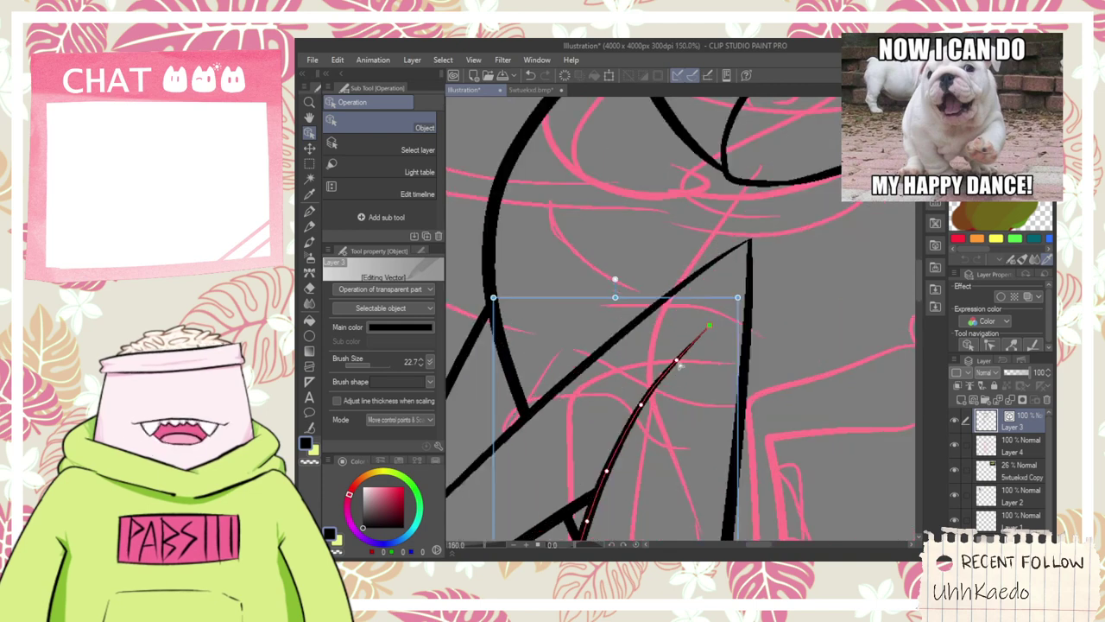
{"action": "left_click_drag", "start_coordinate": [682, 361], "coordinate": [700, 321]}
{"action": "scroll", "coordinate": [830, 354], "scroll_direction": "down", "scroll_amount": 5}
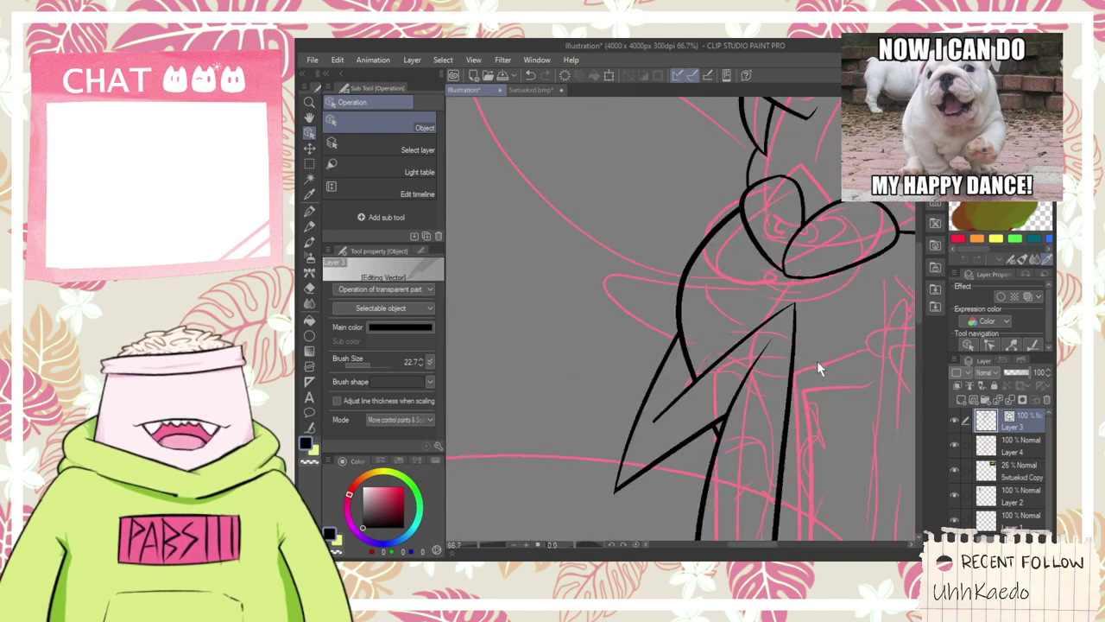
{"action": "key", "text": "space"}
{"action": "mouse_move", "coordinate": [812, 396]}
{"action": "left_mouse_down"}
{"action": "mouse_move", "coordinate": [608, 298]}
{"action": "mouse_move", "coordinate": [580, 267]}
{"action": "mouse_move", "coordinate": [529, 387]}
{"action": "mouse_move", "coordinate": [529, 355]}
{"action": "mouse_move", "coordinate": [599, 257]}
{"action": "mouse_move", "coordinate": [543, 325]}
{"action": "left_mouse_up"}
{"action": "scroll", "coordinate": [543, 275], "scroll_direction": "up", "scroll_amount": 4}
{"action": "key", "text": "p"}
{"action": "key", "text": "ctrl+z"}
{"action": "key", "text": "ctrl+z"}
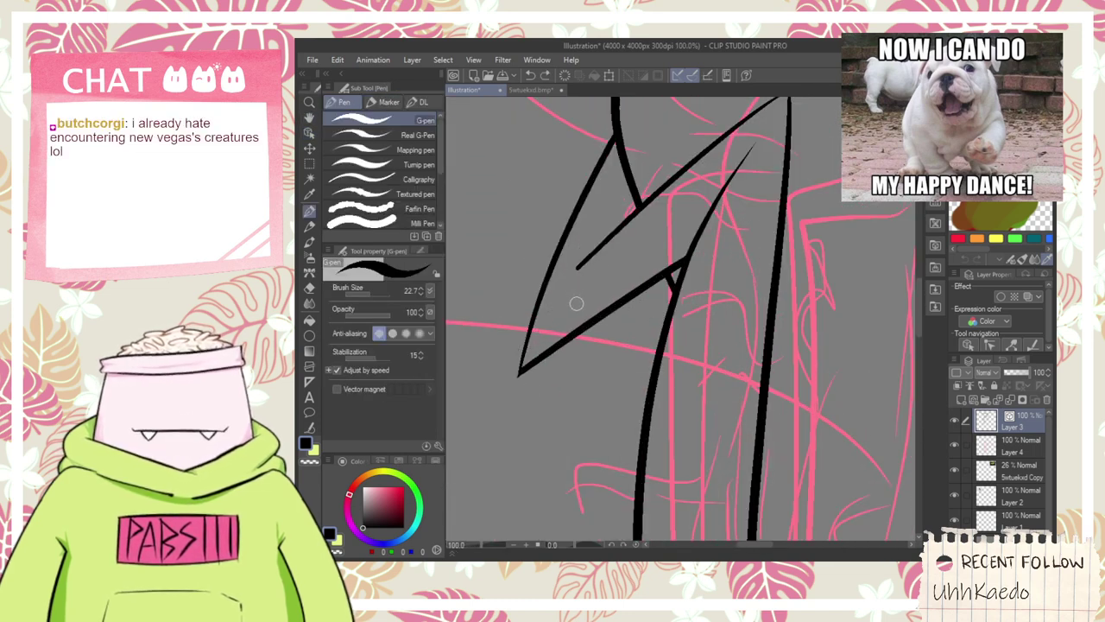
- Duplicate both forearm lines and mirror the copy horizontally beside the original as a second forearm
{"action": "scroll", "coordinate": [573, 306], "scroll_direction": "down", "scroll_amount": 4}
{"action": "key", "text": "space"}
{"action": "left_click_drag", "start_coordinate": [645, 330], "coordinate": [602, 307]}
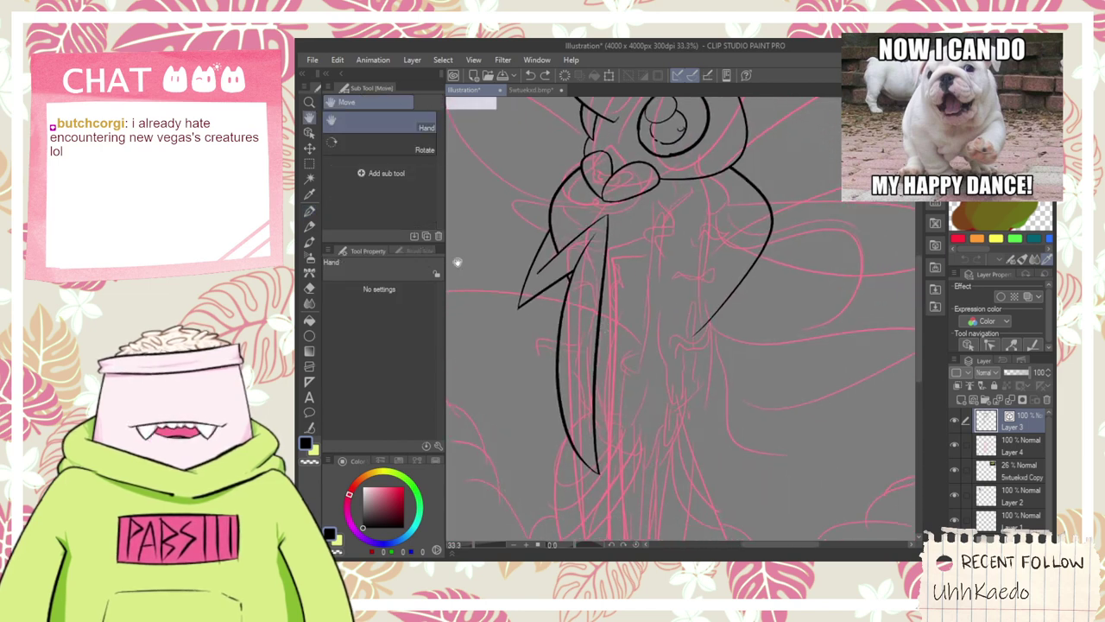
{"action": "left_click", "coordinate": [309, 133]}
{"action": "left_click_drag", "start_coordinate": [639, 489], "coordinate": [534, 384]}
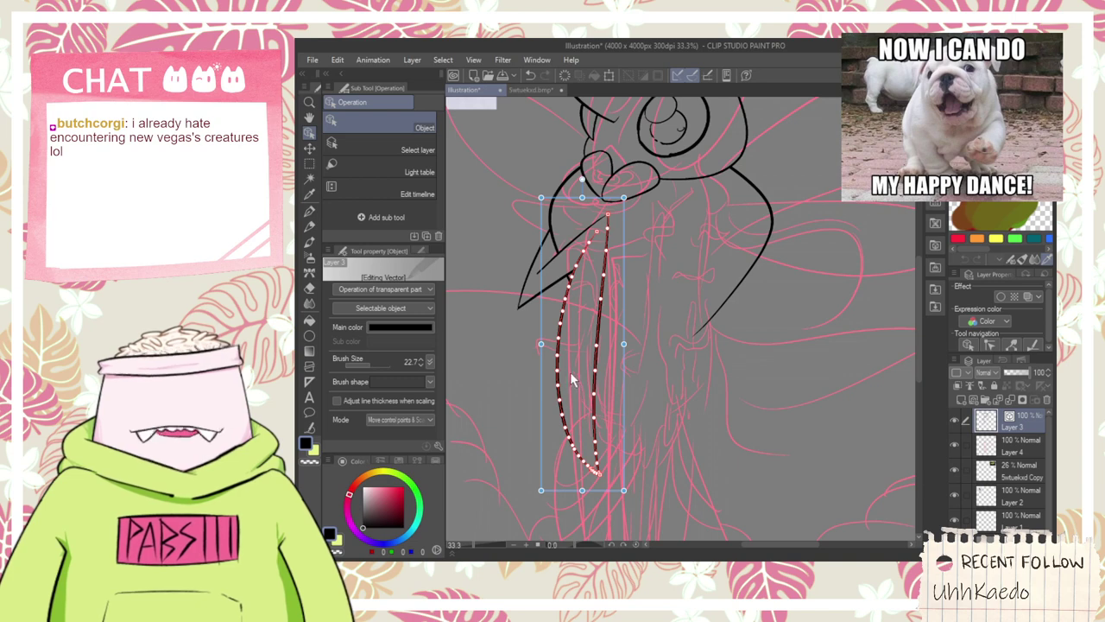
{"action": "mouse_move", "coordinate": [540, 344]}
{"action": "left_mouse_down"}
{"action": "mouse_move", "coordinate": [682, 371]}
{"action": "mouse_move", "coordinate": [714, 409]}
{"action": "mouse_move", "coordinate": [677, 418]}
{"action": "left_mouse_up"}
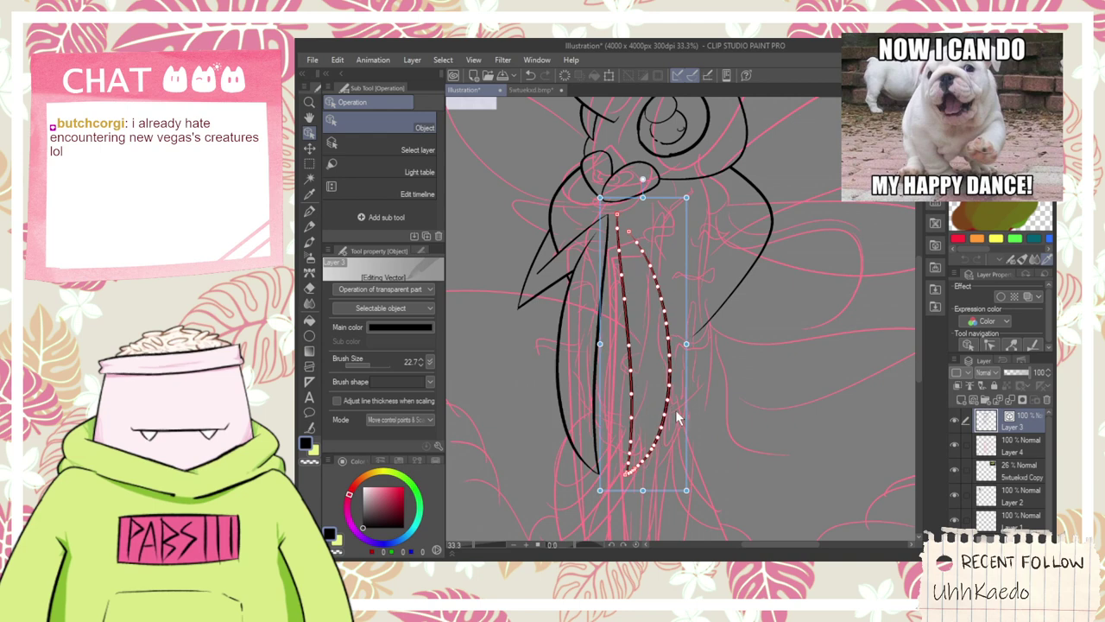
- Reselect the mirrored forearm lines and shift them slightly closer to the first forearm
{"action": "left_click", "coordinate": [757, 414]}
{"action": "left_click_drag", "start_coordinate": [677, 507], "coordinate": [631, 445]}
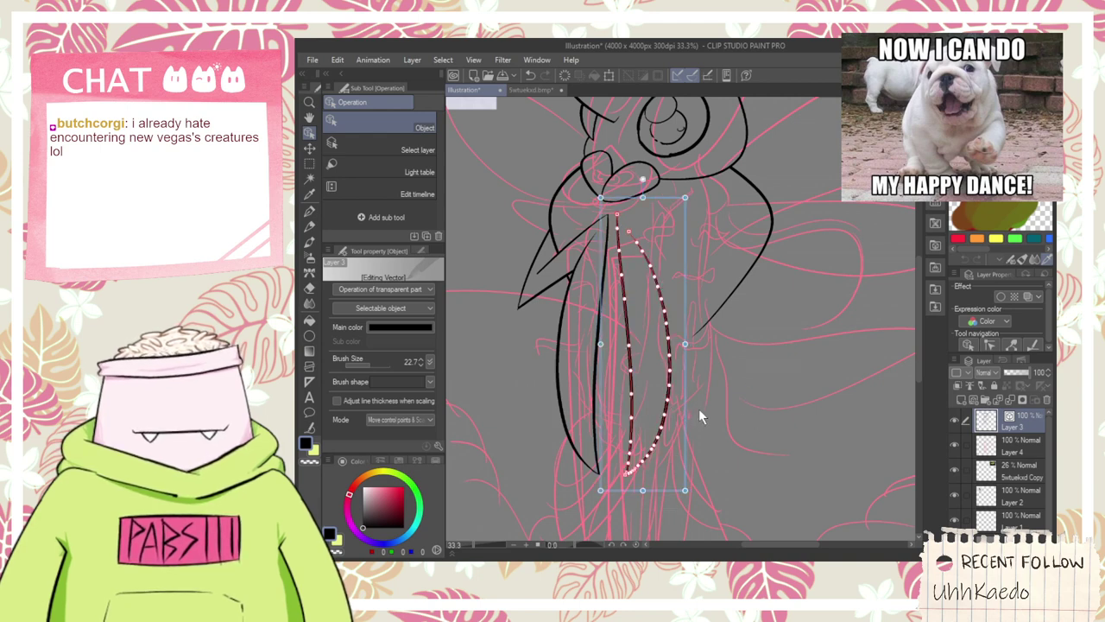
{"action": "left_click", "coordinate": [700, 411]}
{"action": "left_click", "coordinate": [651, 441]}
{"action": "left_click", "coordinate": [727, 508]}
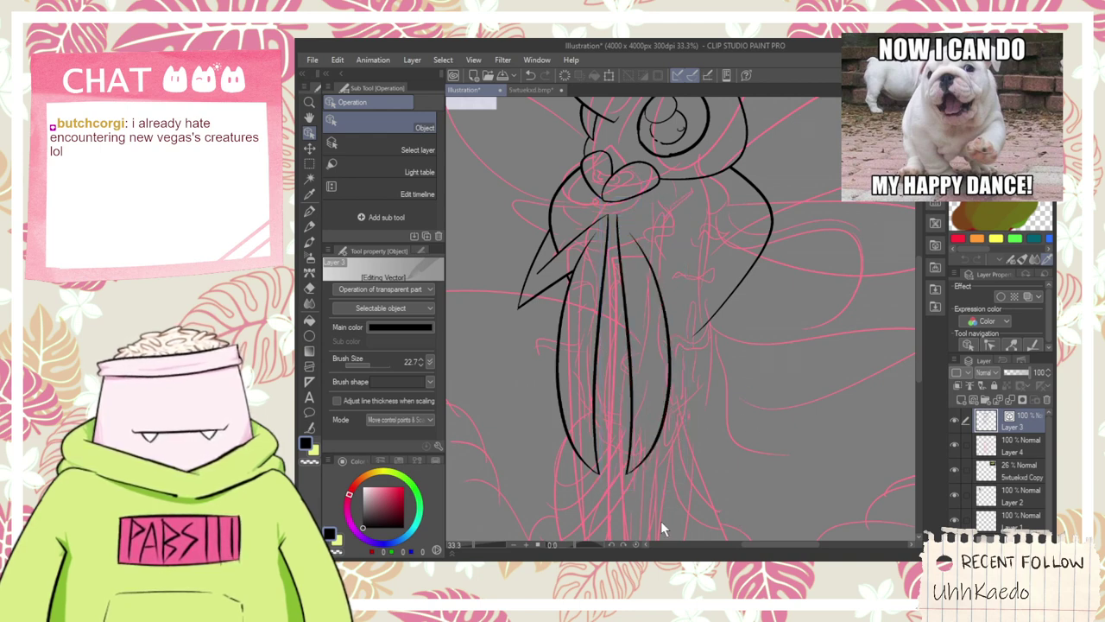
{"action": "left_click_drag", "start_coordinate": [660, 521], "coordinate": [622, 442]}
{"action": "left_click_drag", "start_coordinate": [696, 420], "coordinate": [682, 440]}
- Examine the paired forearms' shape and length against the head, torso and sketch
{"action": "key", "text": "p"}
{"action": "key", "text": "space"}
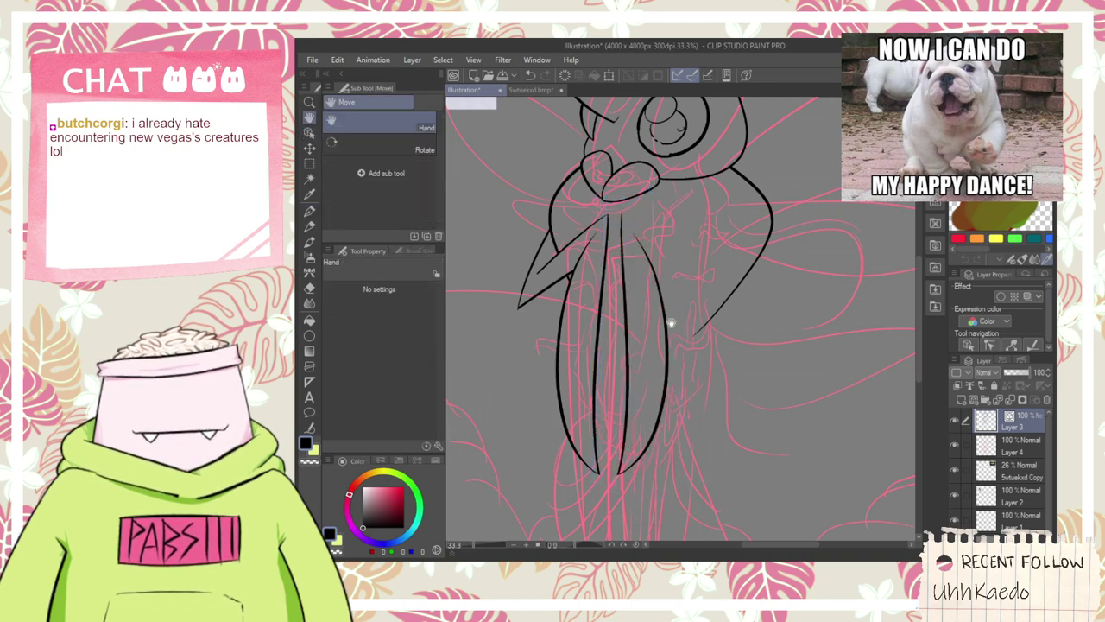
{"action": "left_click_drag", "start_coordinate": [613, 271], "coordinate": [677, 384]}
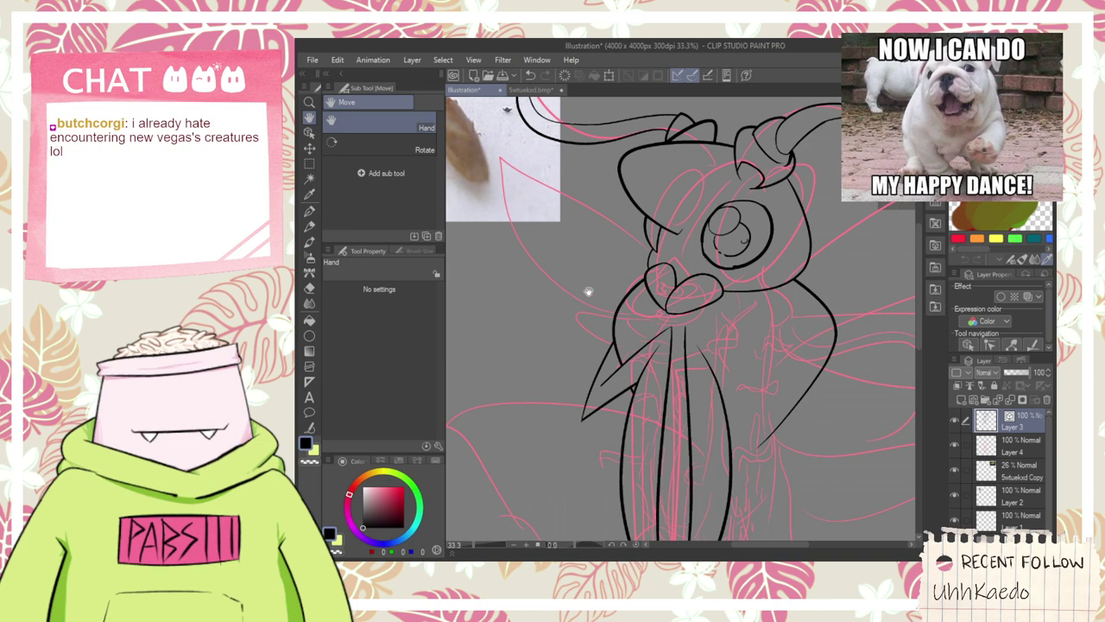
{"action": "left_click_drag", "start_coordinate": [588, 292], "coordinate": [612, 309]}
{"action": "key", "text": "p"}
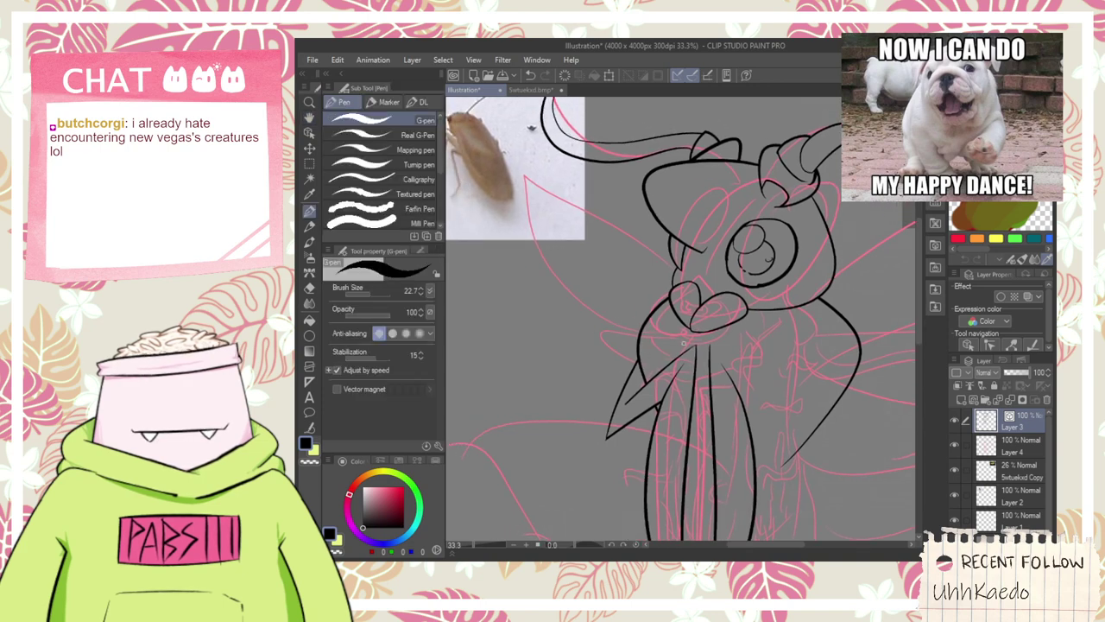
{"action": "key", "text": "h"}
{"action": "left_click_drag", "start_coordinate": [687, 367], "coordinate": [664, 319]}
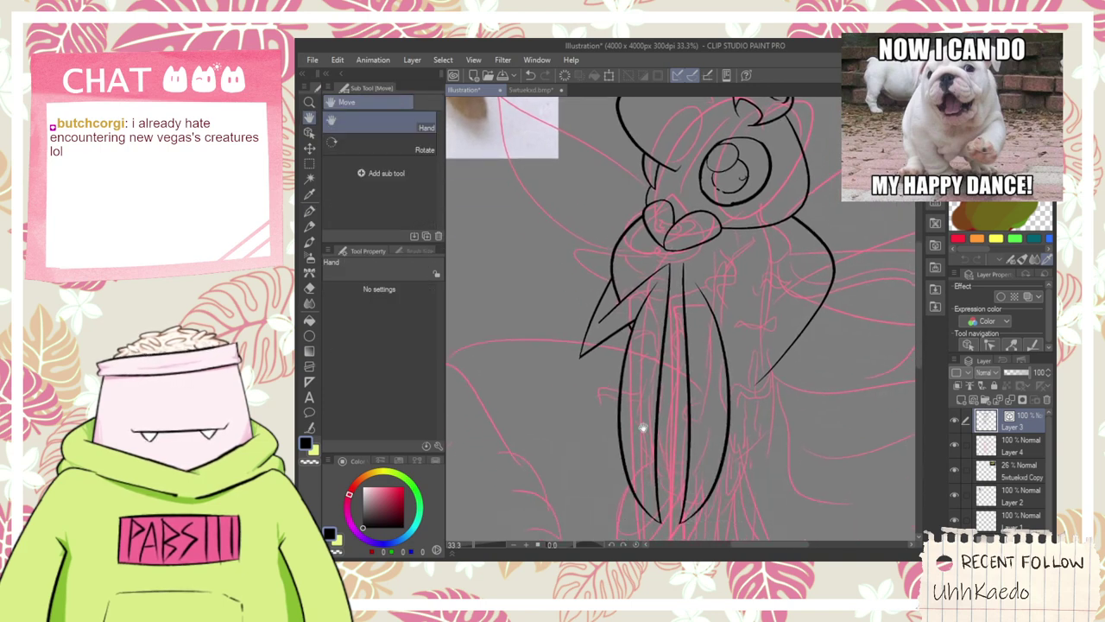
{"action": "left_click_drag", "start_coordinate": [644, 427], "coordinate": [648, 374]}
{"action": "left_click_drag", "start_coordinate": [668, 454], "coordinate": [661, 394]}
{"action": "key", "text": "p"}
{"action": "scroll", "coordinate": [671, 416], "scroll_direction": "up", "scroll_amount": 1}
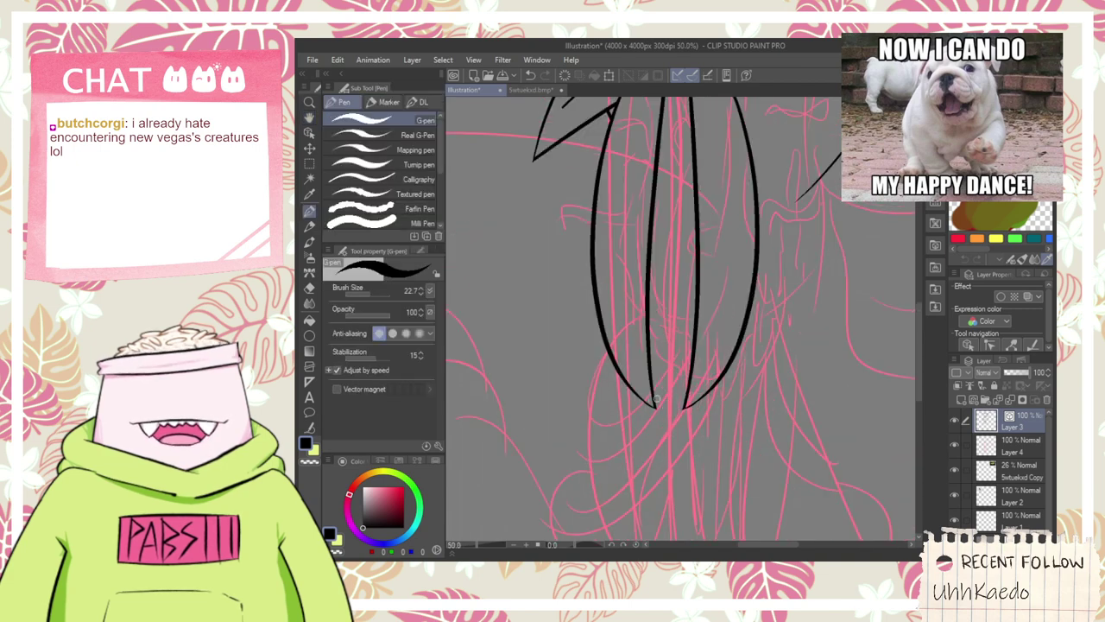
{"action": "scroll", "coordinate": [656, 399], "scroll_direction": "down", "scroll_amount": 3}
{"action": "key", "text": "h"}
{"action": "left_click_drag", "start_coordinate": [639, 343], "coordinate": [634, 362]}
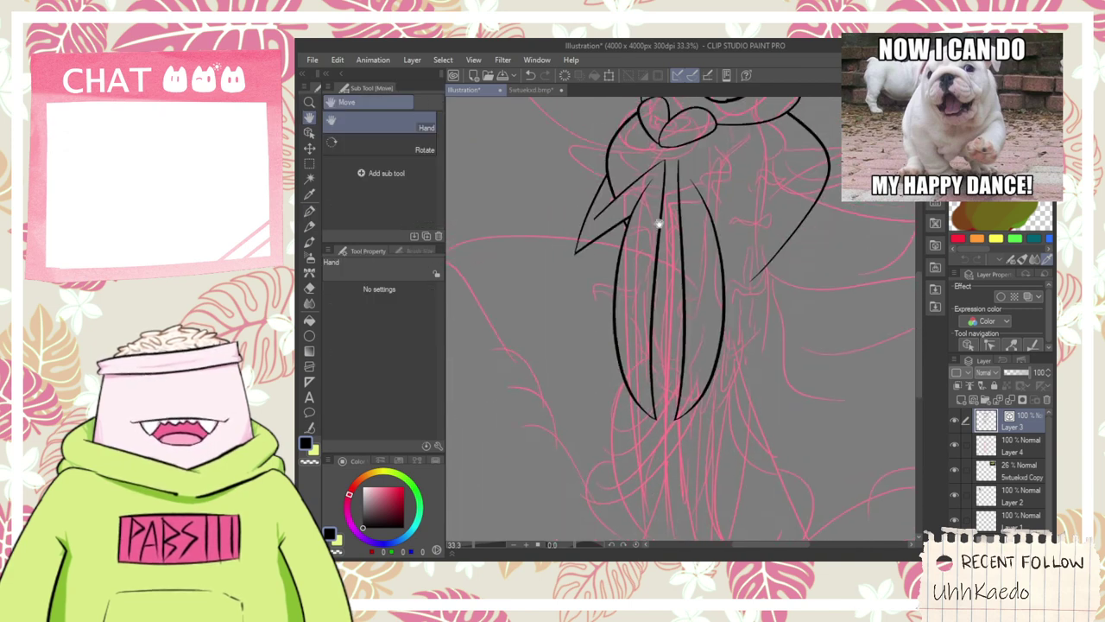
{"action": "left_click_drag", "start_coordinate": [659, 223], "coordinate": [691, 312]}
{"action": "left_click_drag", "start_coordinate": [690, 363], "coordinate": [722, 218]}
- Select the lines of both long forearms and delete them from the vector layer
{"action": "key", "text": "o"}
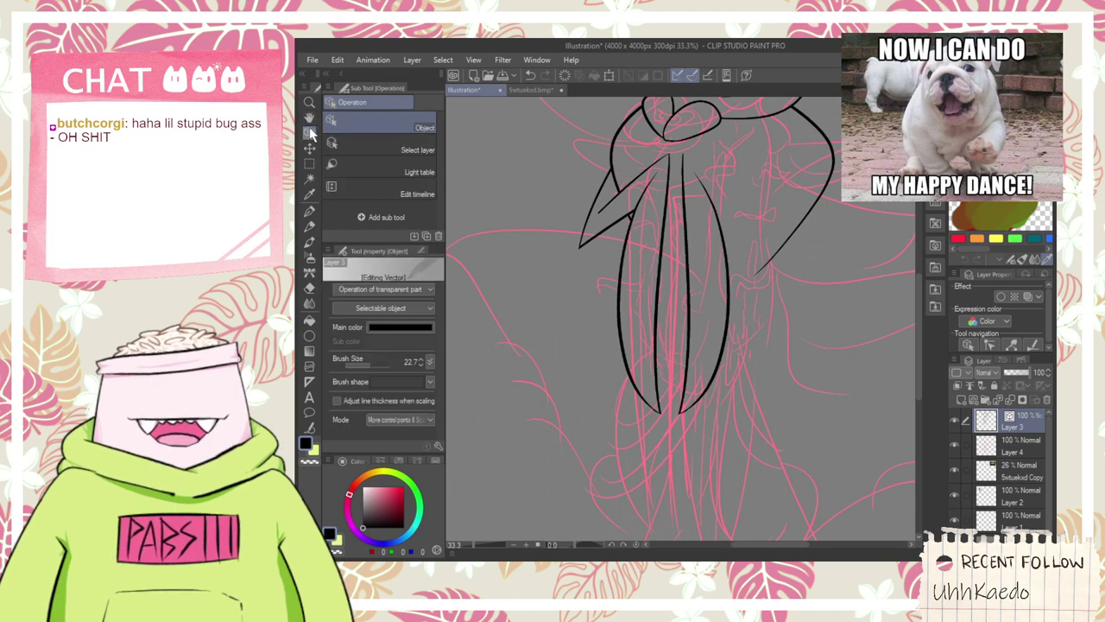
{"action": "left_click_drag", "start_coordinate": [713, 464], "coordinate": [693, 363]}
{"action": "key", "text": "Delete"}
- Ink a rounded elbow curve that branches off the upper arm's inner line, arches over and turns straight down, redoing it until it fits
{"action": "key", "text": "h"}
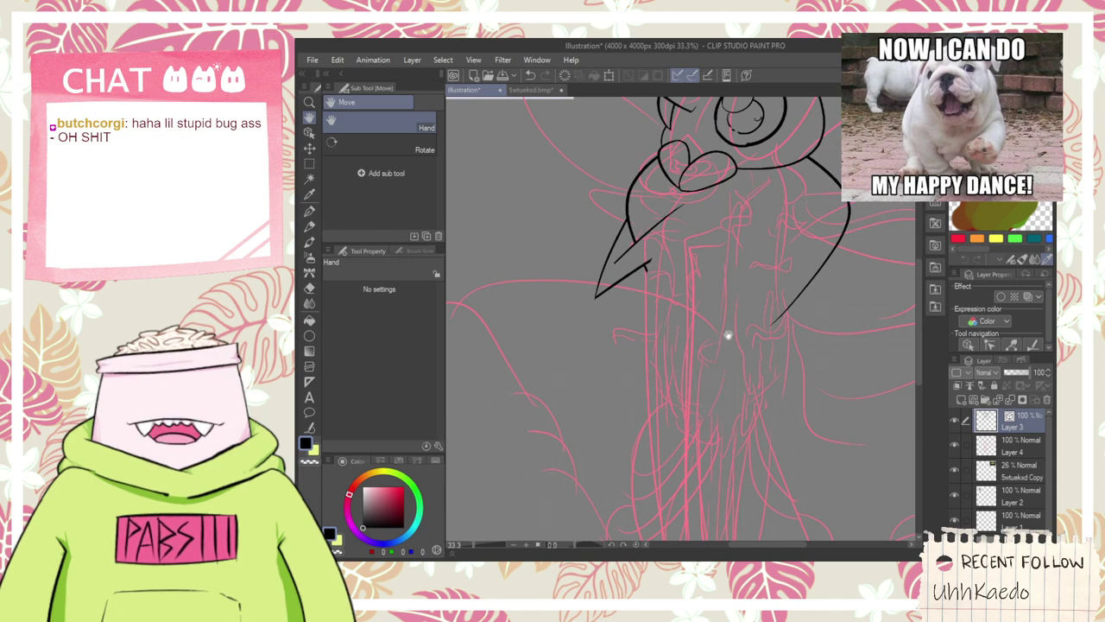
{"action": "scroll", "coordinate": [735, 266], "scroll_direction": "up", "scroll_amount": 5}
{"action": "key", "text": "p"}
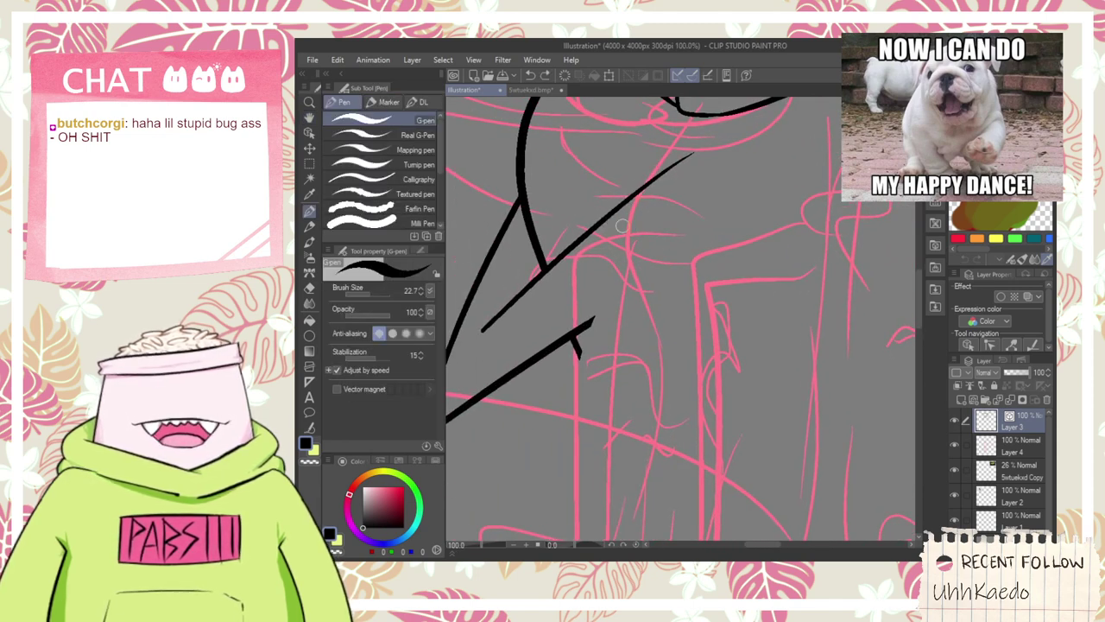
{"action": "left_click_drag", "start_coordinate": [643, 220], "coordinate": [670, 308]}
{"action": "key", "text": "ctrl+z"}
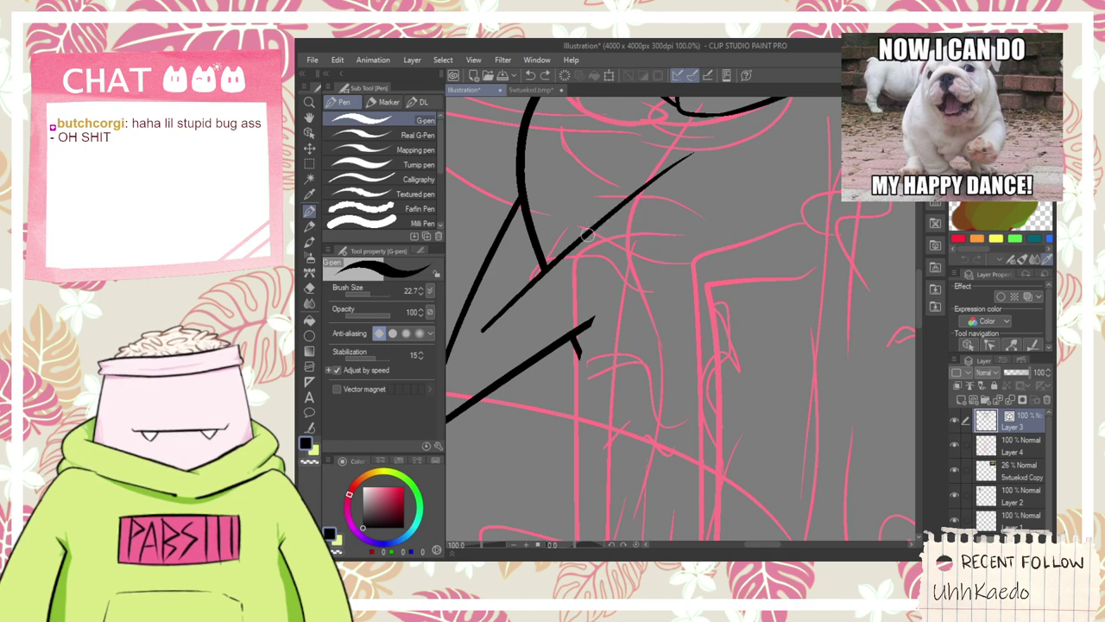
{"action": "mouse_move", "coordinate": [593, 228]}
{"action": "left_mouse_down"}
{"action": "mouse_move", "coordinate": [664, 314]}
{"action": "mouse_move", "coordinate": [662, 371]}
{"action": "left_mouse_up"}
{"action": "key", "text": "ctrl+z"}
{"action": "left_click_drag", "start_coordinate": [609, 216], "coordinate": [670, 313]}
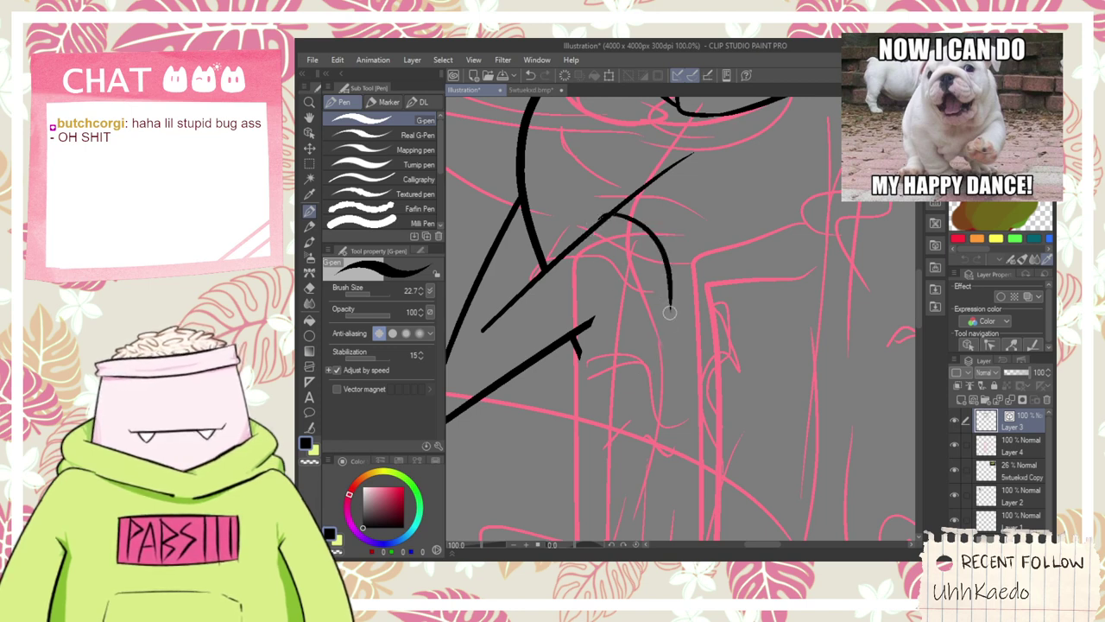
{"action": "key", "text": "ctrl+z"}
{"action": "left_click_drag", "start_coordinate": [605, 222], "coordinate": [691, 298]}
{"action": "key", "text": "ctrl+z"}
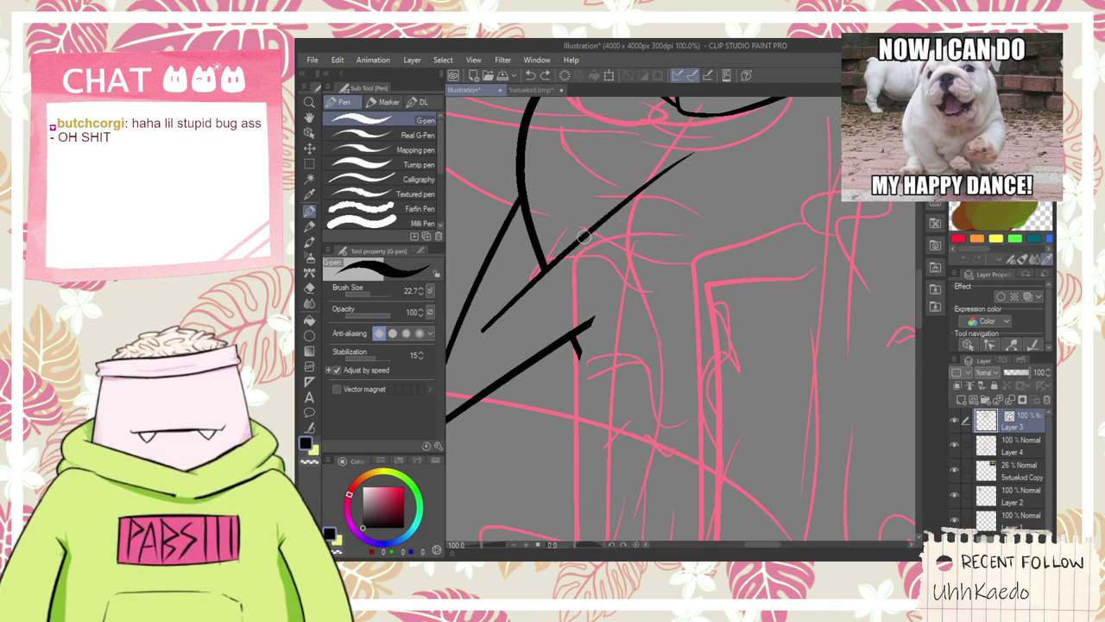
{"action": "mouse_move", "coordinate": [595, 226]}
{"action": "left_mouse_down"}
{"action": "mouse_move", "coordinate": [646, 212]}
{"action": "mouse_move", "coordinate": [690, 294]}
{"action": "left_mouse_up"}
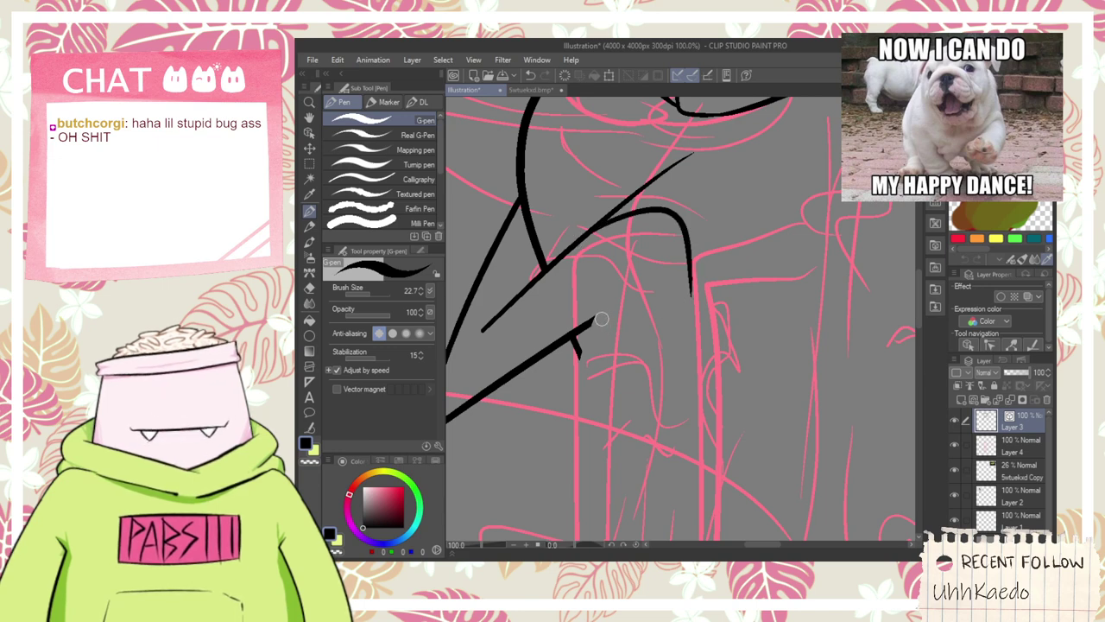
- Try a long, slightly bowed forearm edge running down from the end of the upper arm's lower line, and undo it
{"action": "scroll", "coordinate": [602, 319], "scroll_direction": "down", "scroll_amount": 2}
{"action": "mouse_move", "coordinate": [613, 252]}
{"action": "left_mouse_down"}
{"action": "mouse_move", "coordinate": [589, 375]}
{"action": "mouse_move", "coordinate": [605, 542]}
{"action": "left_mouse_up"}
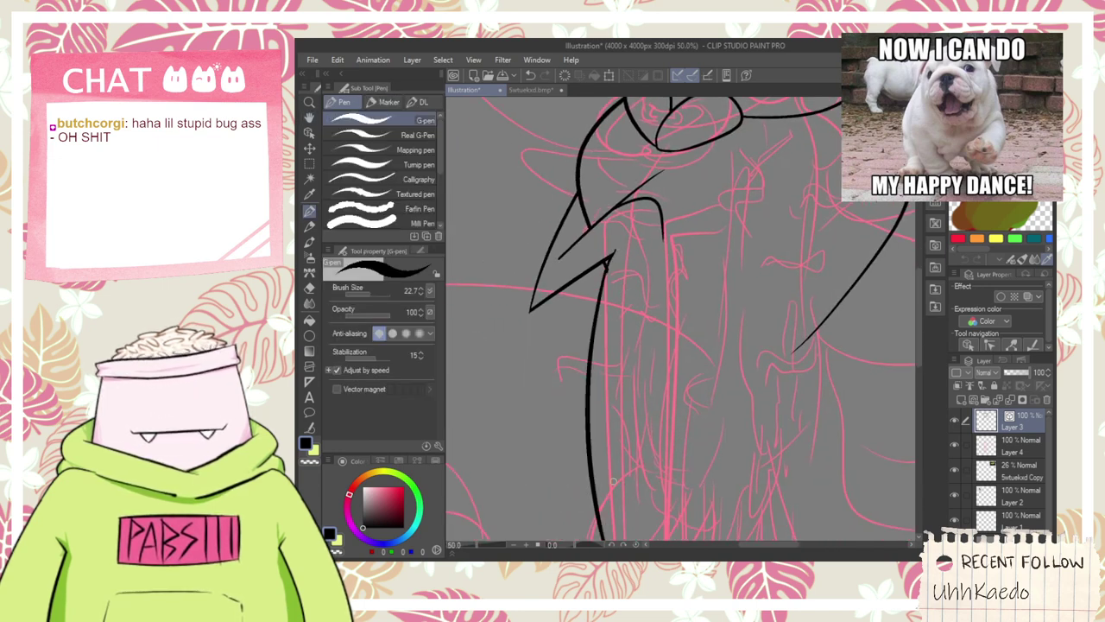
{"action": "key", "text": "ctrl+z"}
{"action": "mouse_move", "coordinate": [613, 256]}
{"action": "left_mouse_down"}
{"action": "mouse_move", "coordinate": [584, 514]}
{"action": "mouse_move", "coordinate": [612, 540]}
{"action": "left_mouse_up"}
{"action": "key", "text": "ctrl+z"}
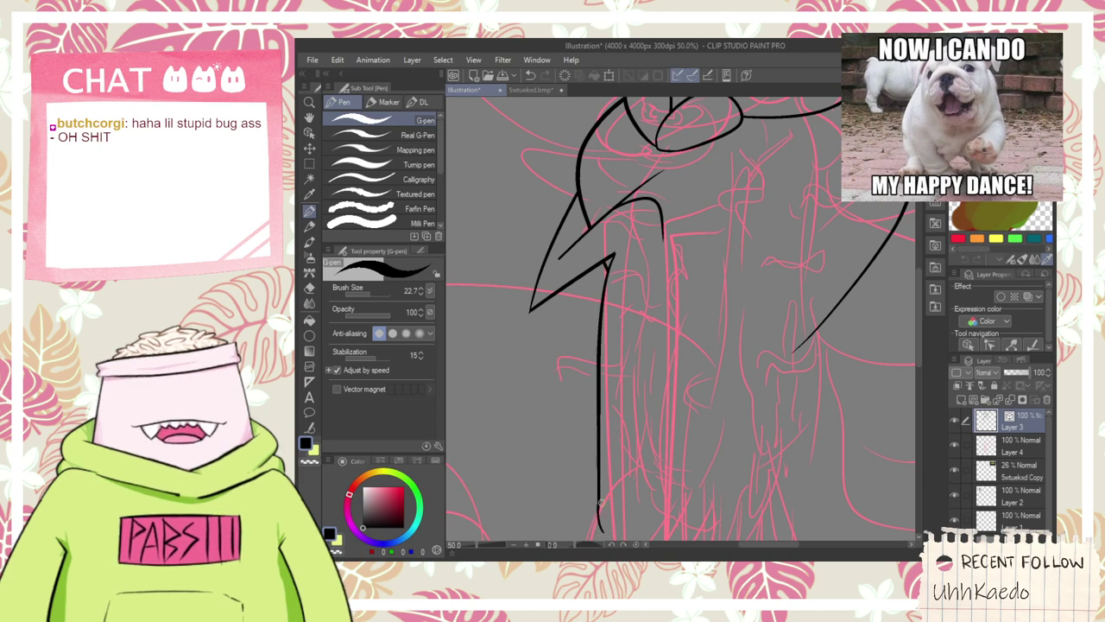
{"action": "key", "text": "ctrl+z"}
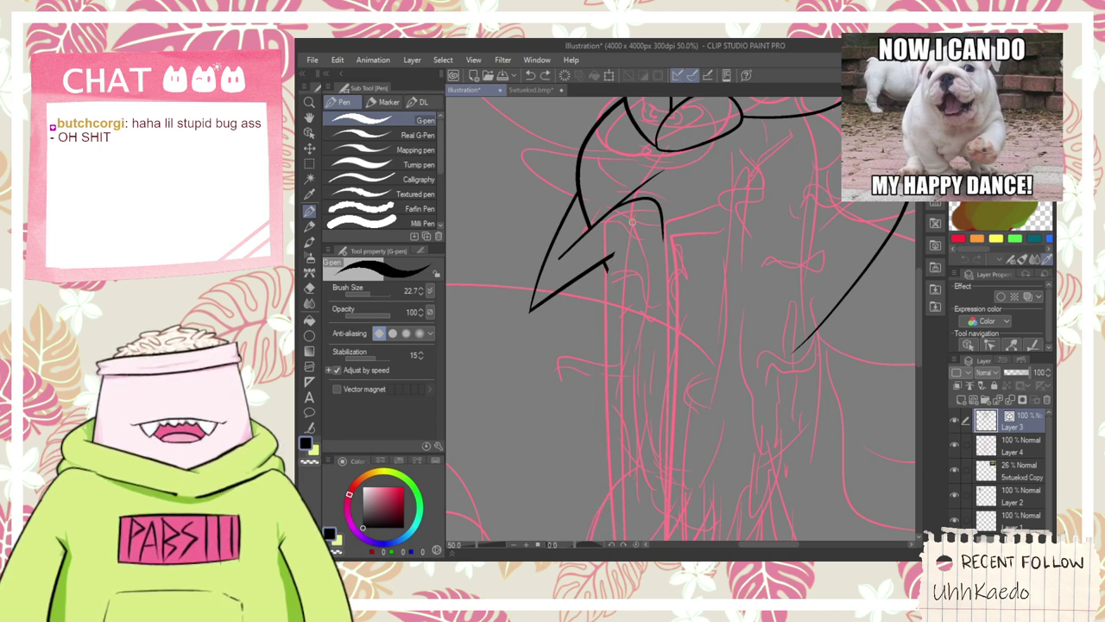
- Try short curves for the elbow's underside from the end of the upper arm's lower line, and undo them
{"action": "scroll", "coordinate": [632, 221], "scroll_direction": "up", "scroll_amount": 4}
{"action": "left_click_drag", "start_coordinate": [599, 247], "coordinate": [665, 294]}
{"action": "key", "text": "ctrl+z"}
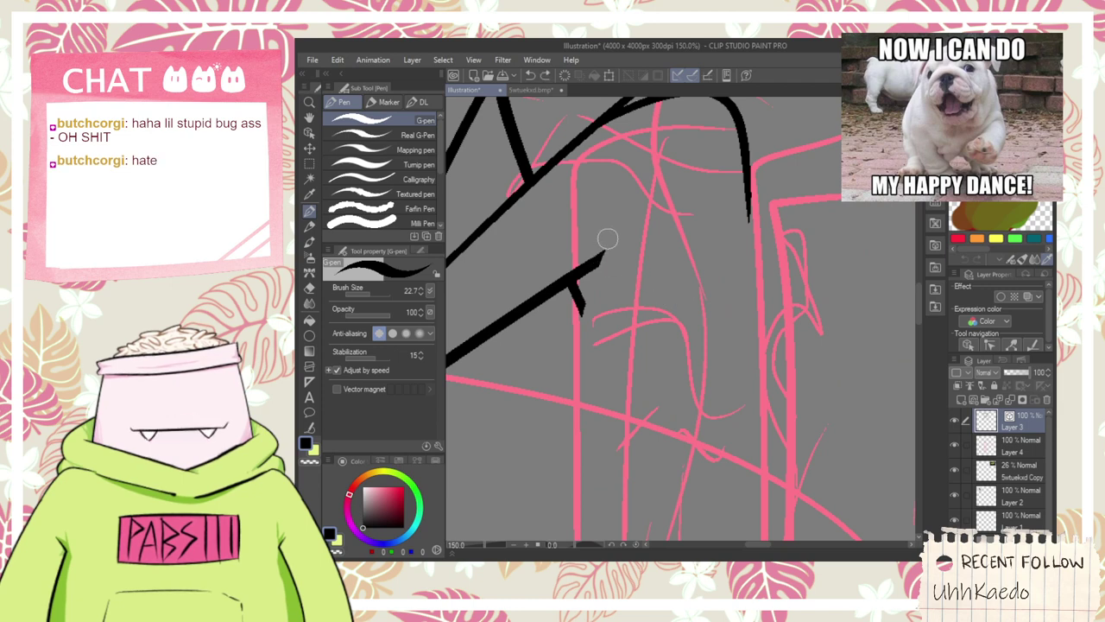
{"action": "left_click_drag", "start_coordinate": [602, 240], "coordinate": [717, 301]}
{"action": "key", "text": "ctrl+z"}
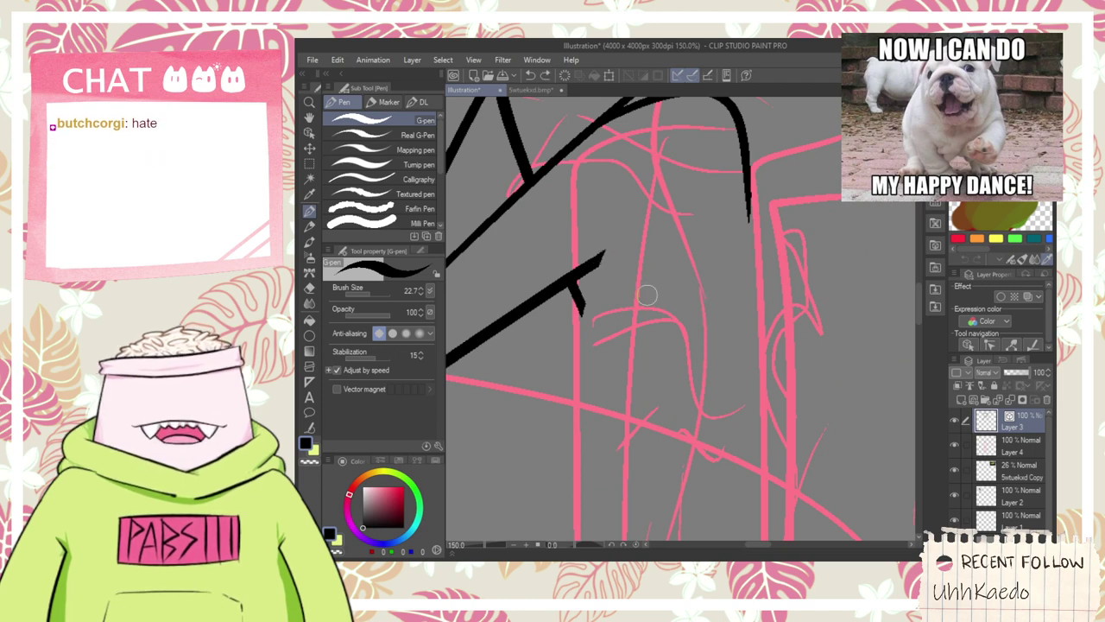
- Ink the rounded elbow's curved left side and a broken lower edge that bends up into the arch's right side
{"action": "left_click_drag", "start_coordinate": [632, 306], "coordinate": [626, 168]}
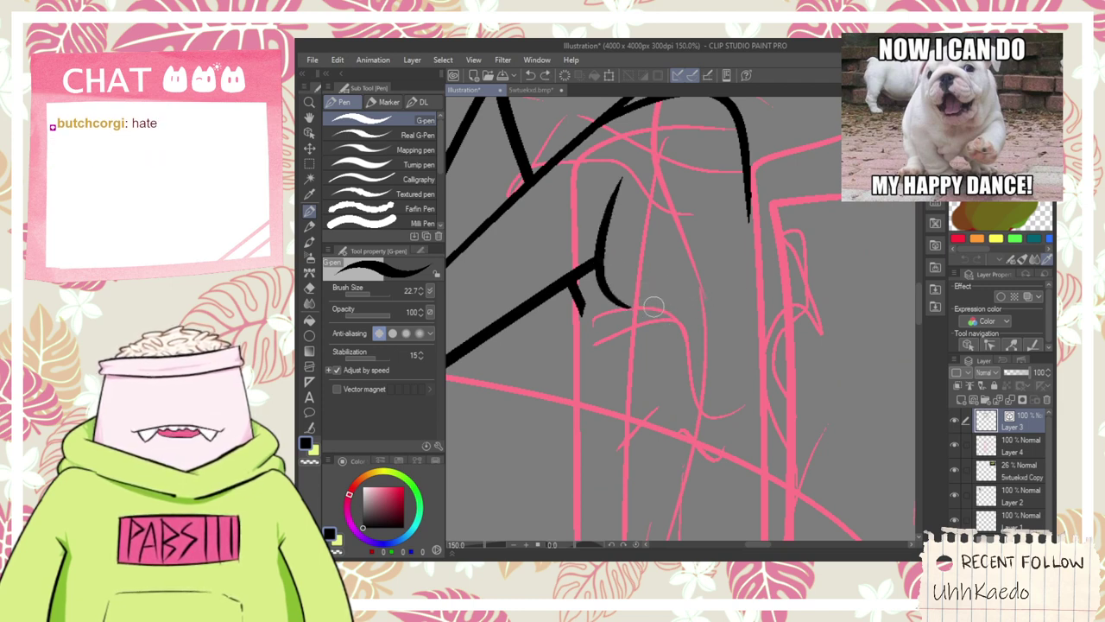
{"action": "mouse_move", "coordinate": [649, 307]}
{"action": "left_mouse_down"}
{"action": "mouse_move", "coordinate": [681, 311]}
{"action": "mouse_move", "coordinate": [754, 220]}
{"action": "left_mouse_up"}
{"action": "key", "text": "ctrl+z"}
{"action": "left_click_drag", "start_coordinate": [690, 309], "coordinate": [753, 207]}
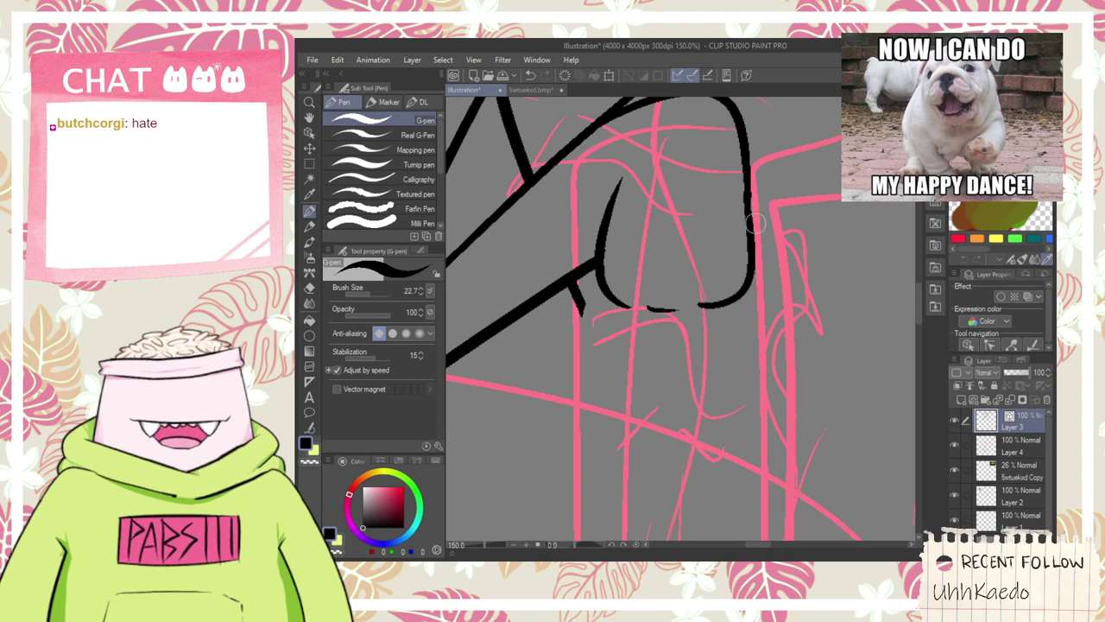
- Ink the forearm's long left edge, curving out from below the elbow and running nearly straight down
{"action": "scroll", "coordinate": [711, 335], "scroll_direction": "down", "scroll_amount": 3}
{"action": "key", "text": "space"}
{"action": "left_click_drag", "start_coordinate": [708, 385], "coordinate": [687, 261]}
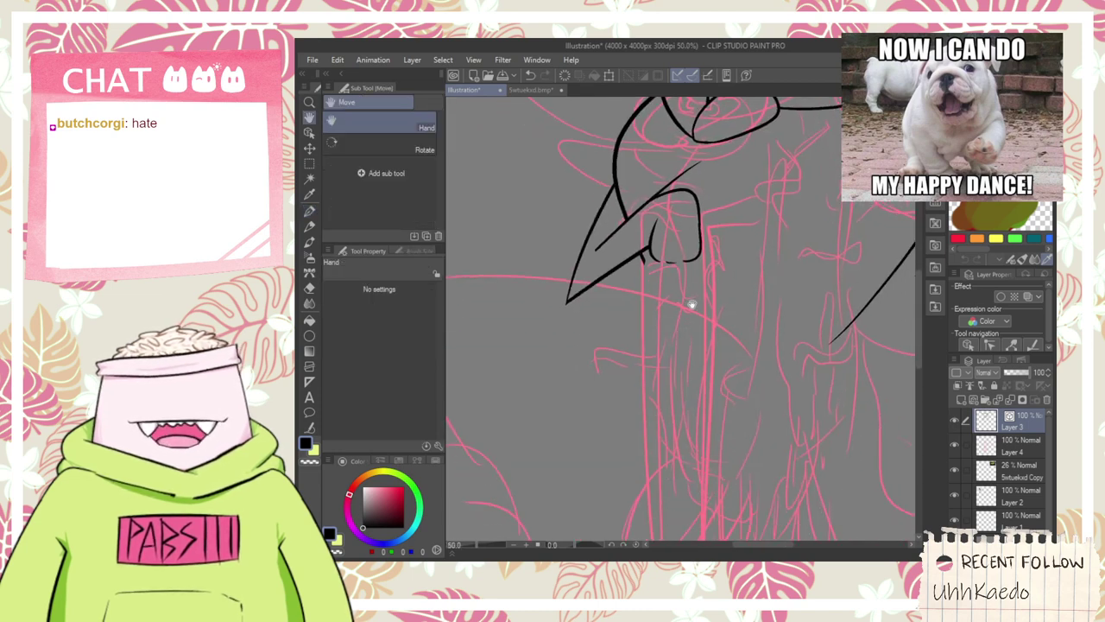
{"action": "mouse_move", "coordinate": [691, 305]}
{"action": "left_mouse_down"}
{"action": "mouse_move", "coordinate": [679, 190]}
{"action": "mouse_move", "coordinate": [656, 457]}
{"action": "left_mouse_up"}
{"action": "key", "text": "ctrl+z"}
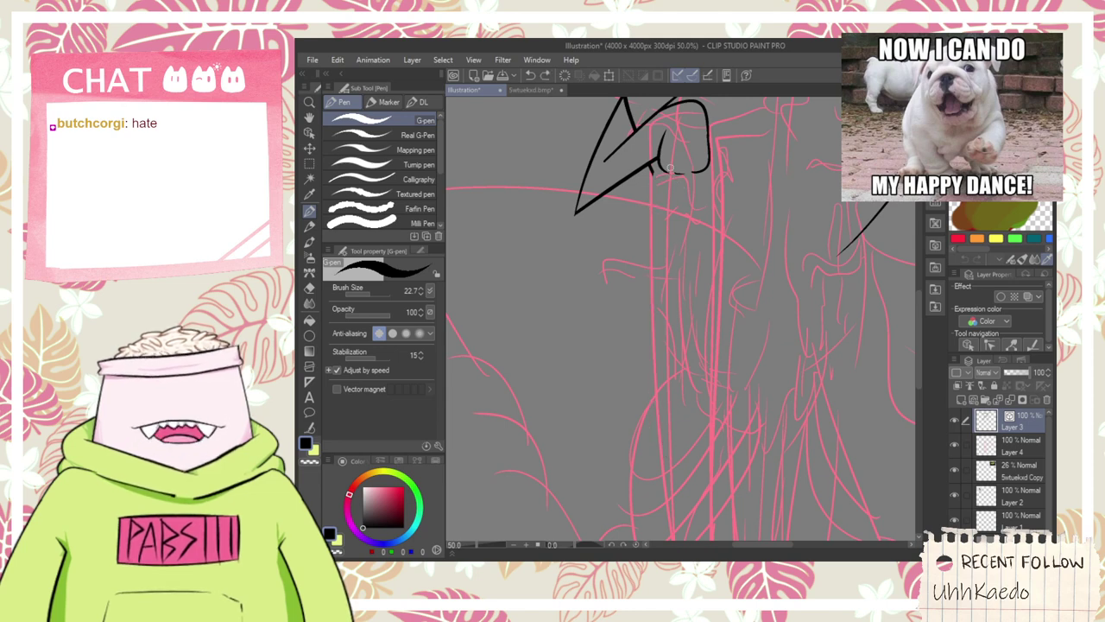
{"action": "left_click_drag", "start_coordinate": [658, 171], "coordinate": [645, 471]}
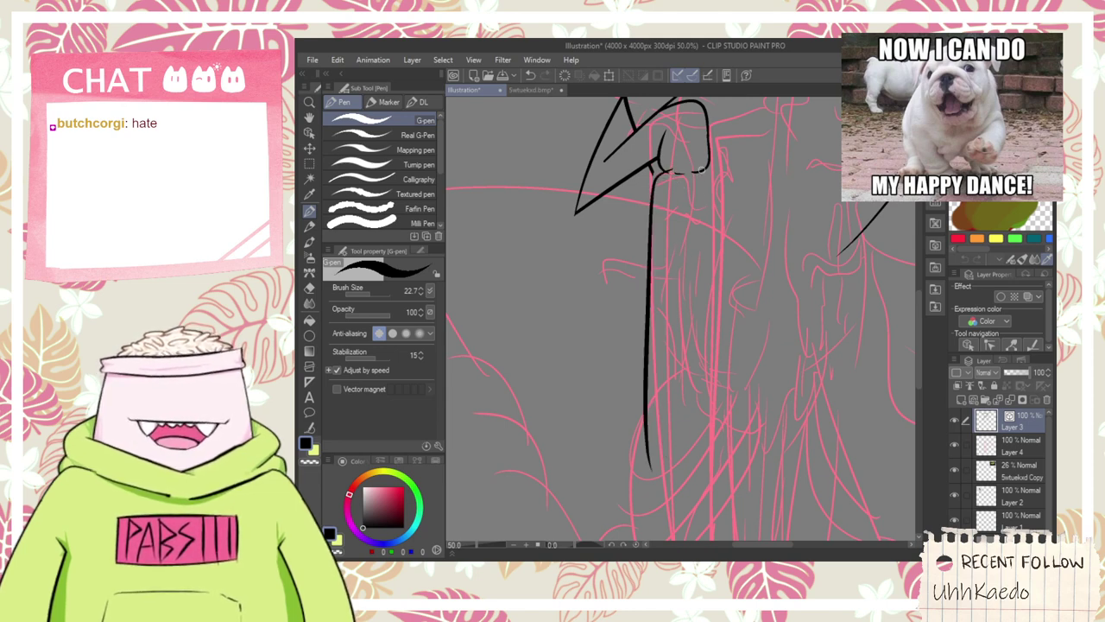
- Ink the forearm's long right edge from the elbow's lower right end down past the left edge, redoing it until it fits
{"action": "left_click_drag", "start_coordinate": [701, 170], "coordinate": [699, 130]}
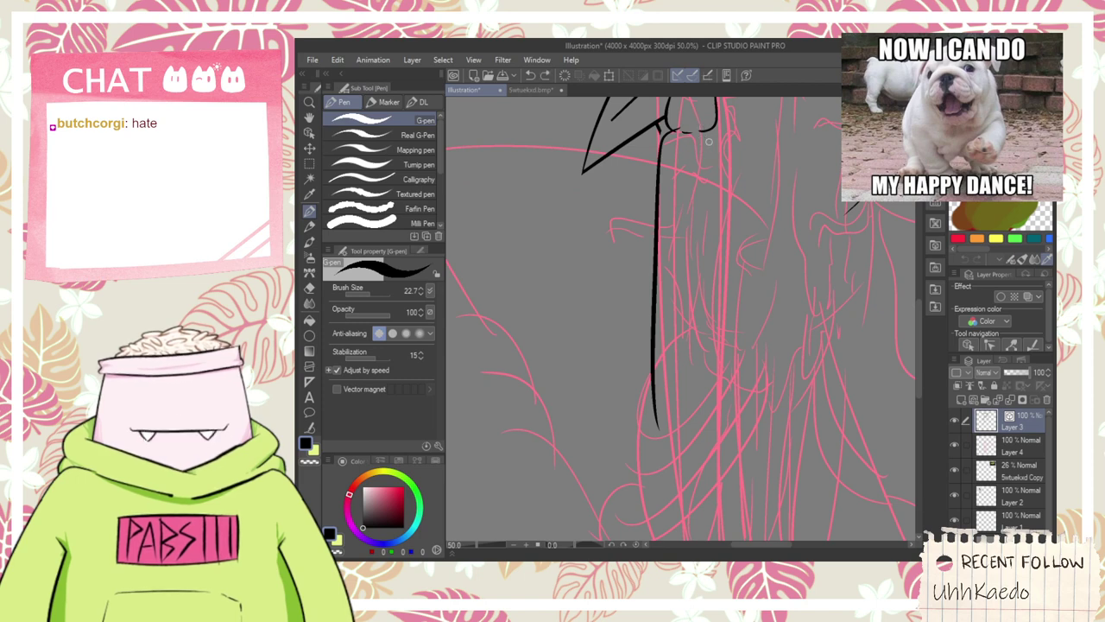
{"action": "left_click_drag", "start_coordinate": [719, 157], "coordinate": [703, 389]}
{"action": "key", "text": "ctrl+z"}
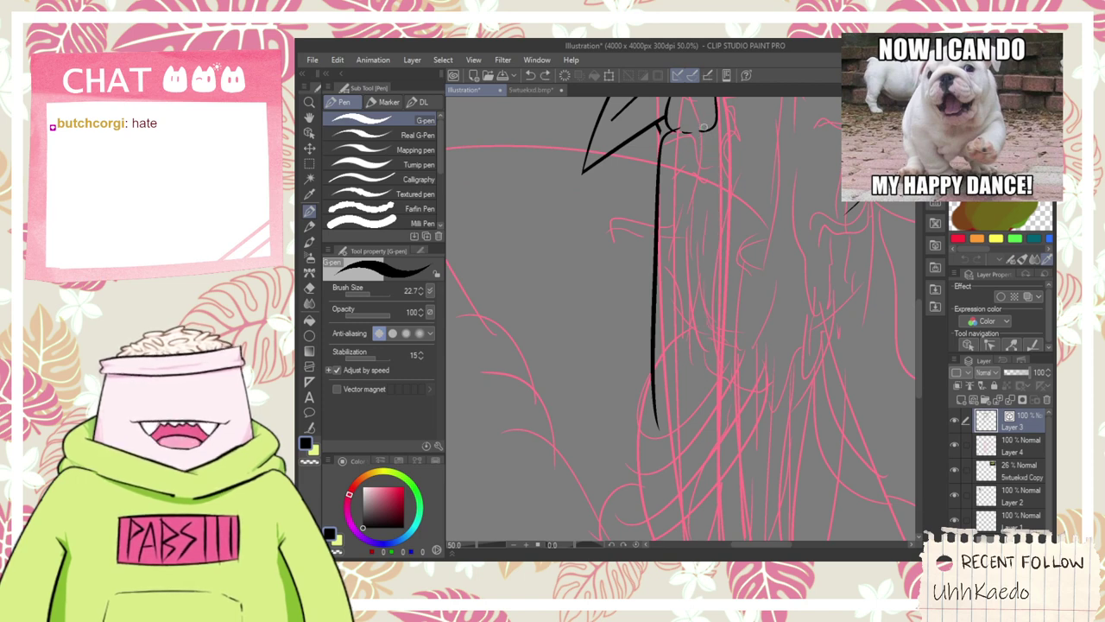
{"action": "mouse_move", "coordinate": [703, 127]}
{"action": "left_mouse_down"}
{"action": "mouse_move", "coordinate": [724, 204]}
{"action": "mouse_move", "coordinate": [731, 430]}
{"action": "left_mouse_up"}
{"action": "key", "text": "ctrl+z"}
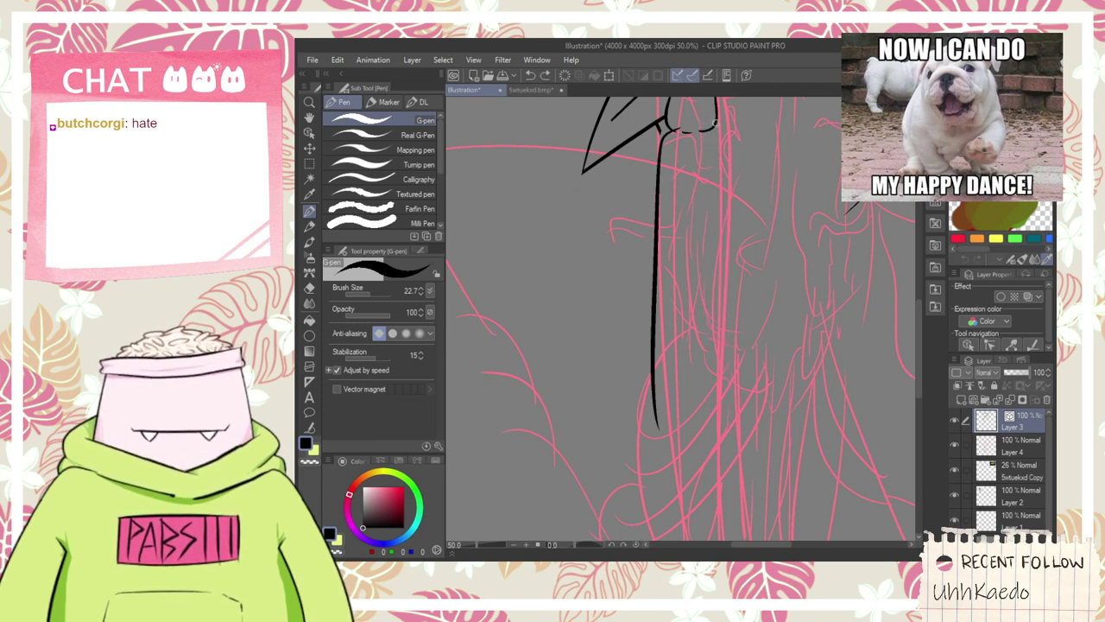
{"action": "left_click_drag", "start_coordinate": [705, 129], "coordinate": [699, 451]}
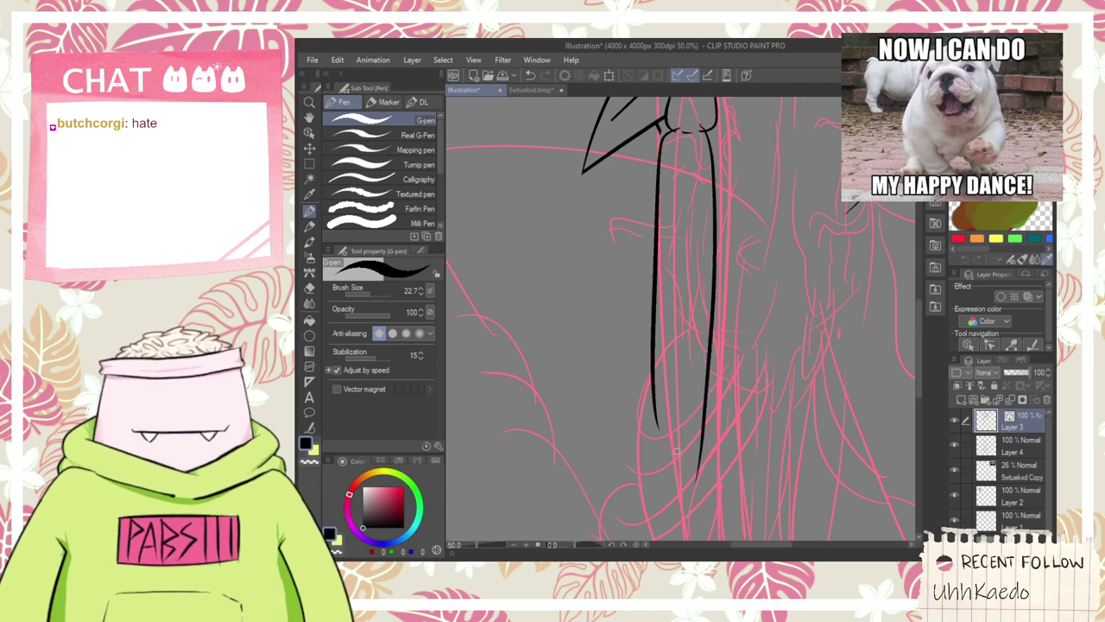
- Ink rounded corners curving inward from the forearm's two edges to mark its lower end, redoing the first attempt
{"action": "scroll", "coordinate": [676, 451], "scroll_direction": "up", "scroll_amount": 3}
{"action": "left_click_drag", "start_coordinate": [637, 324], "coordinate": [687, 384]}
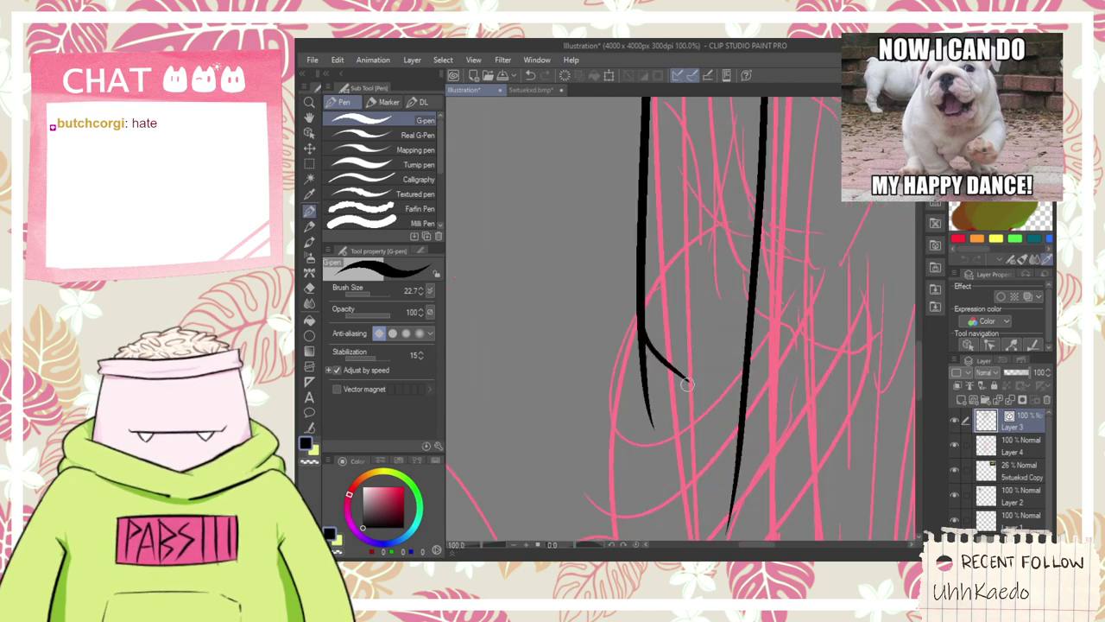
{"action": "key", "text": "ctrl+z"}
{"action": "scroll", "coordinate": [662, 292], "scroll_direction": "down", "scroll_amount": 1}
{"action": "key", "text": "space"}
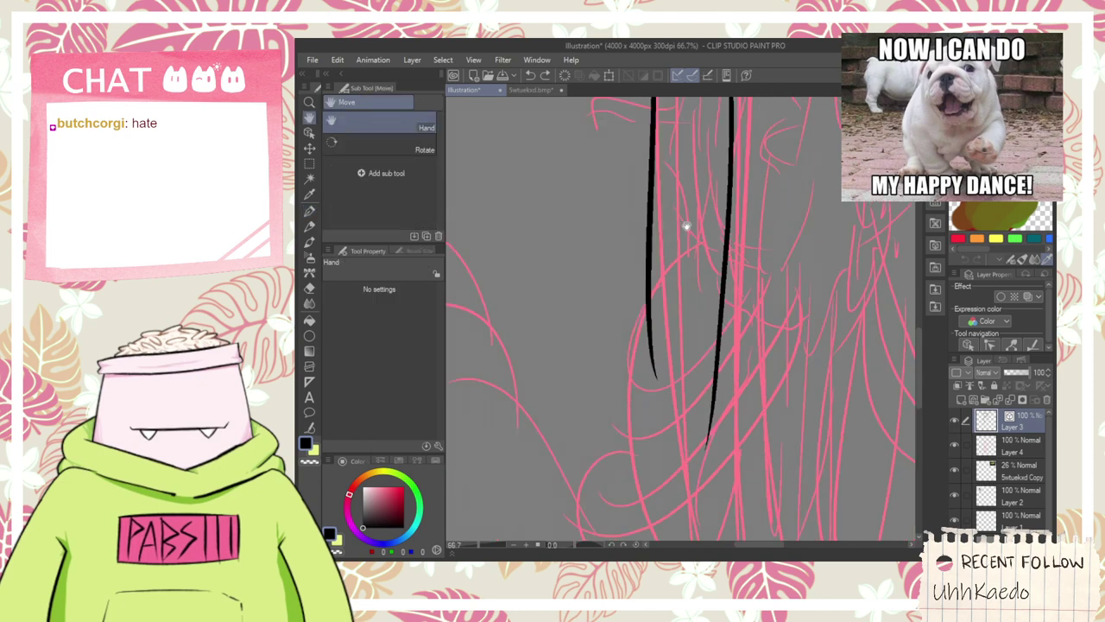
{"action": "left_click_drag", "start_coordinate": [678, 212], "coordinate": [630, 392]}
{"action": "key", "text": "p"}
{"action": "left_click_drag", "start_coordinate": [624, 436], "coordinate": [651, 464]}
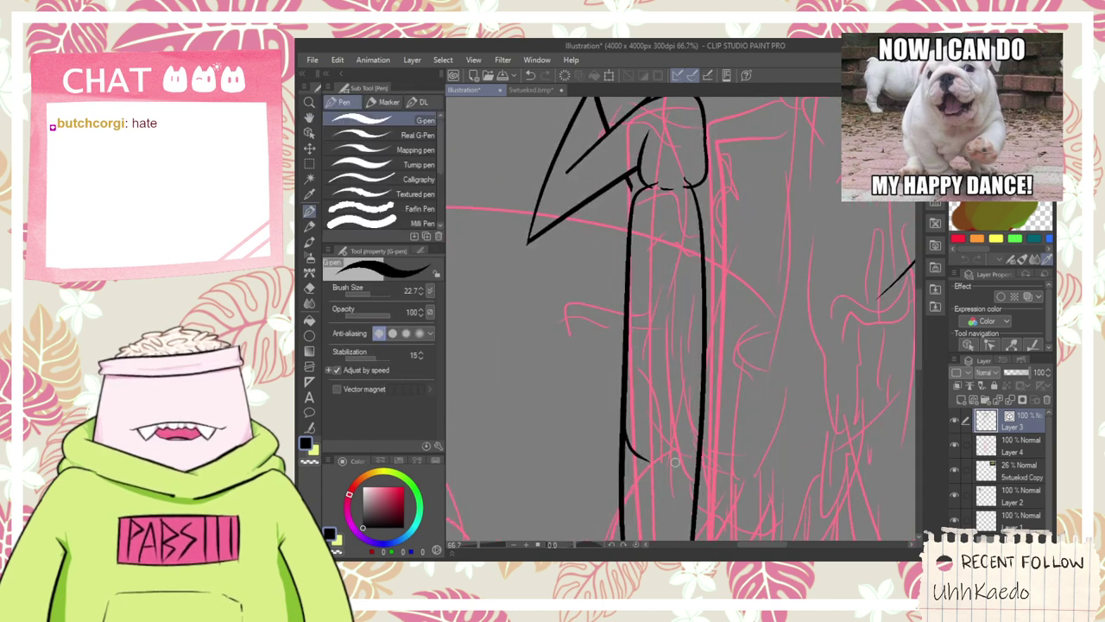
- Trim the parts of both forearm edges that extend below the rounded corners with the vector eraser
{"action": "key", "text": "e"}
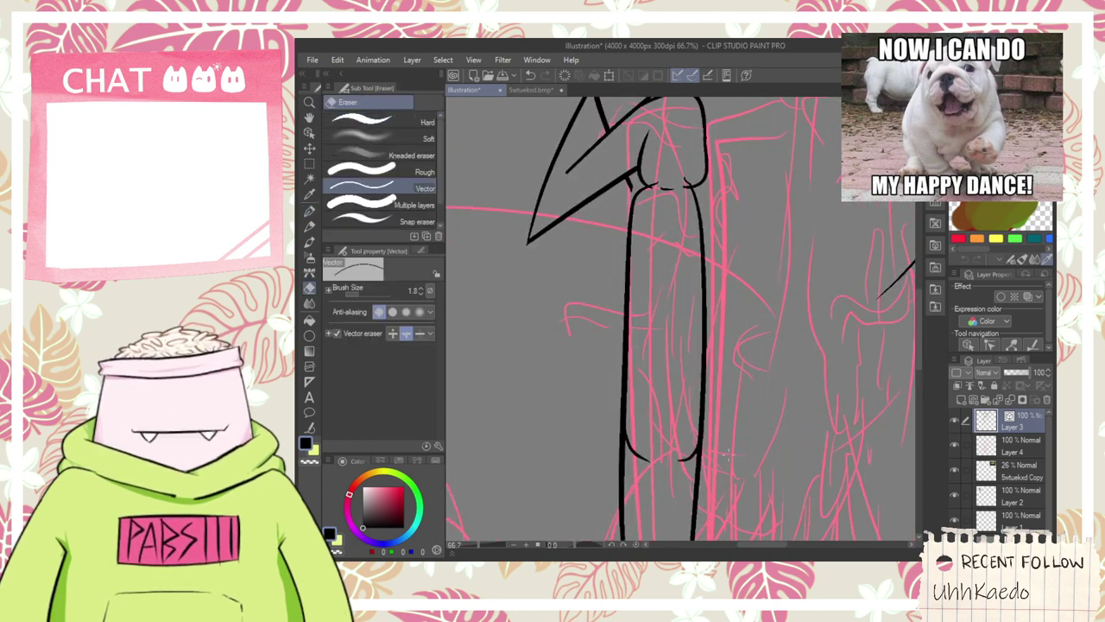
{"action": "key", "text": "space"}
{"action": "mouse_move", "coordinate": [620, 467]}
{"action": "left_mouse_down"}
{"action": "mouse_move", "coordinate": [628, 484]}
{"action": "mouse_move", "coordinate": [664, 416]}
{"action": "mouse_move", "coordinate": [651, 352]}
{"action": "left_mouse_up"}
{"action": "left_click_drag", "start_coordinate": [648, 313], "coordinate": [659, 310]}
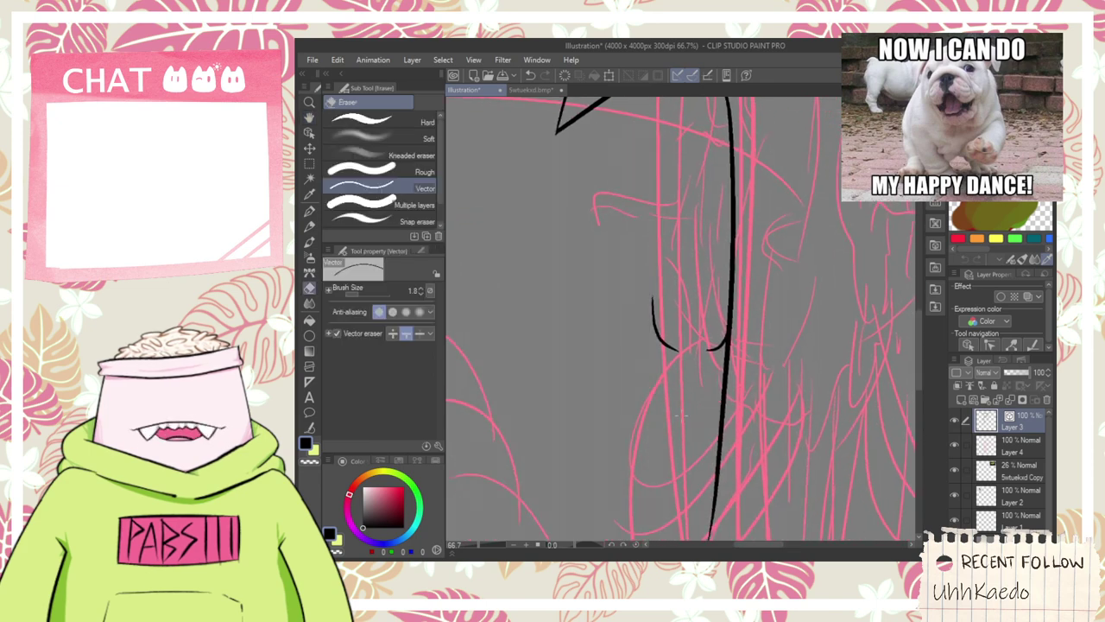
{"action": "key", "text": "ctrl+z"}
{"action": "scroll", "coordinate": [661, 310], "scroll_direction": "up", "scroll_amount": 3}
{"action": "key", "text": "p"}
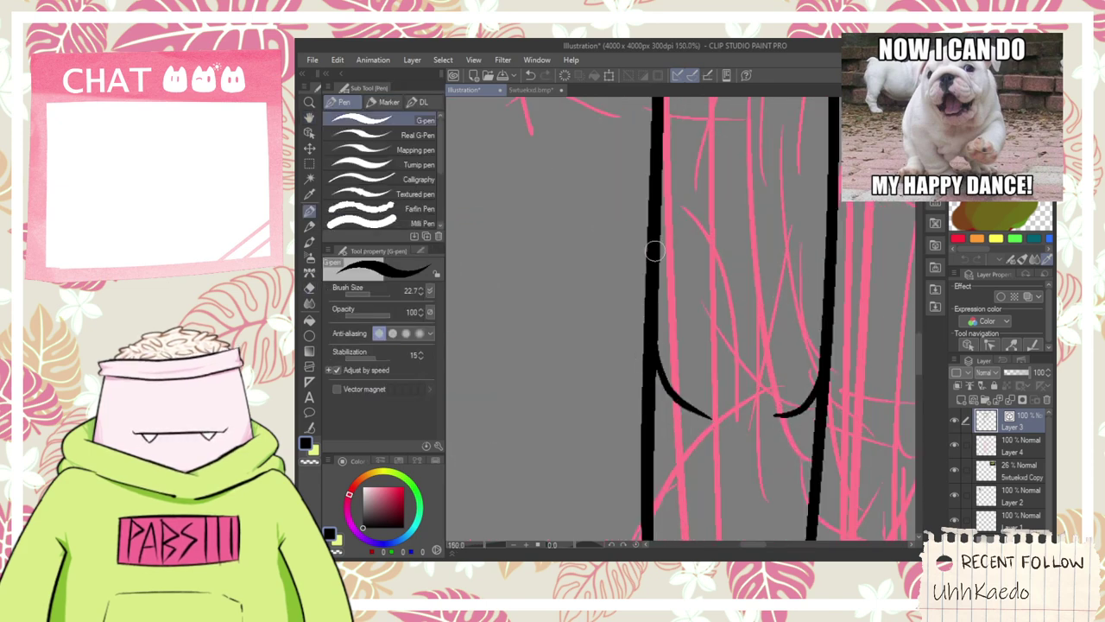
{"action": "key", "text": "e"}
{"action": "left_click", "coordinate": [648, 466]}
{"action": "left_click_drag", "start_coordinate": [735, 492], "coordinate": [648, 345]}
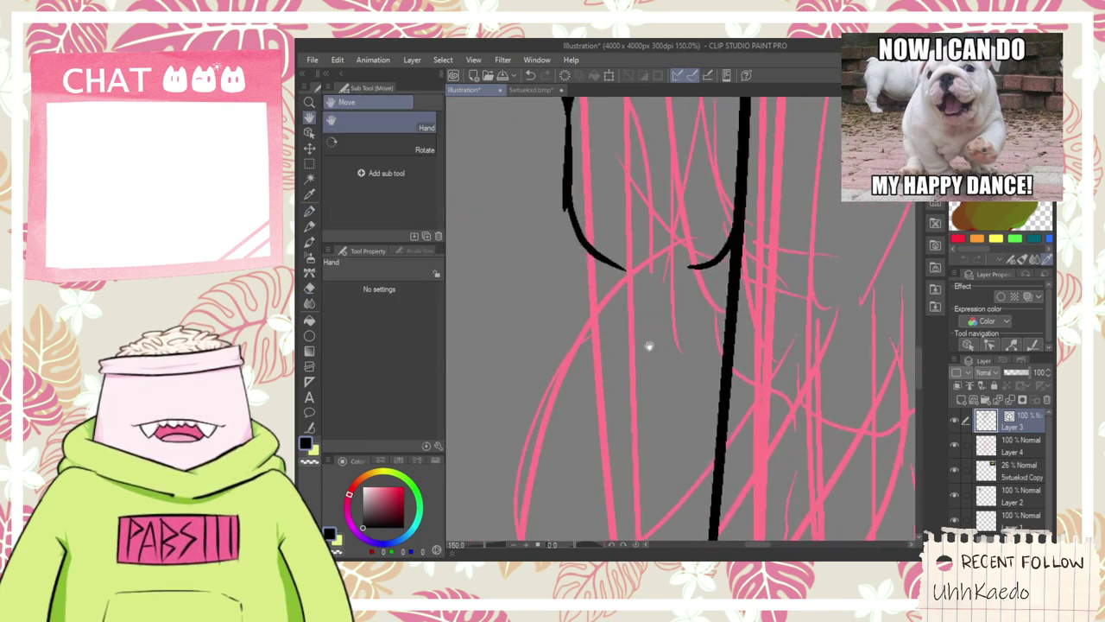
{"action": "left_click", "coordinate": [732, 318]}
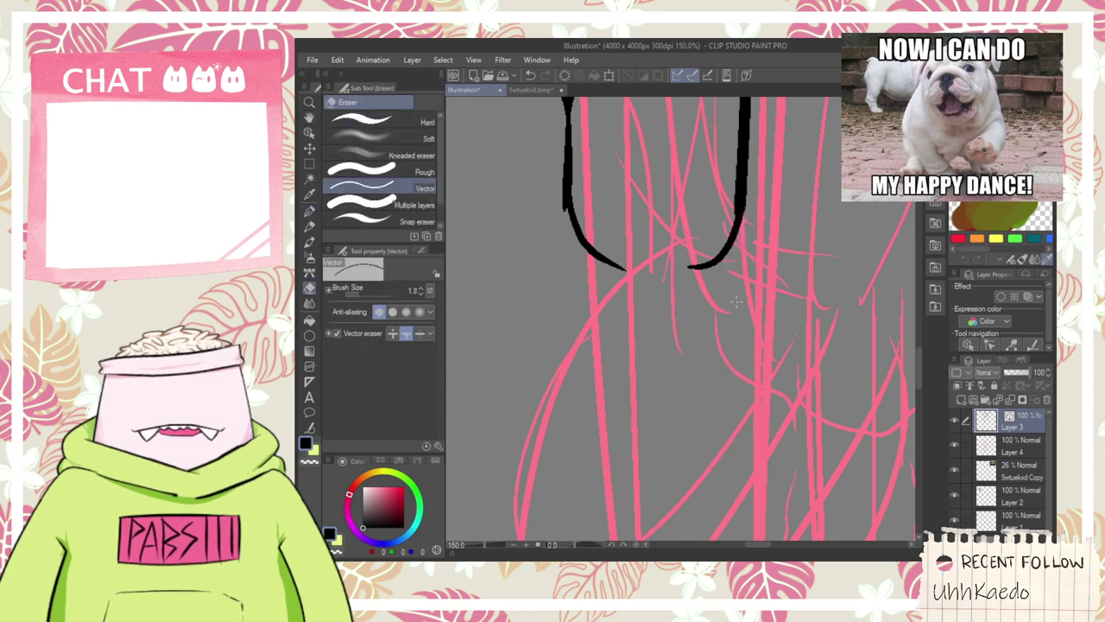
- Ink a short dash between the forearm's rounded corners and a long left edge for the next segment curving down from it
{"action": "key", "text": "ctrl+minus"}
{"action": "mouse_move", "coordinate": [654, 299]}
{"action": "left_mouse_down"}
{"action": "mouse_move", "coordinate": [685, 302]}
{"action": "mouse_move", "coordinate": [661, 279]}
{"action": "left_mouse_up"}
{"action": "key", "text": "p"}
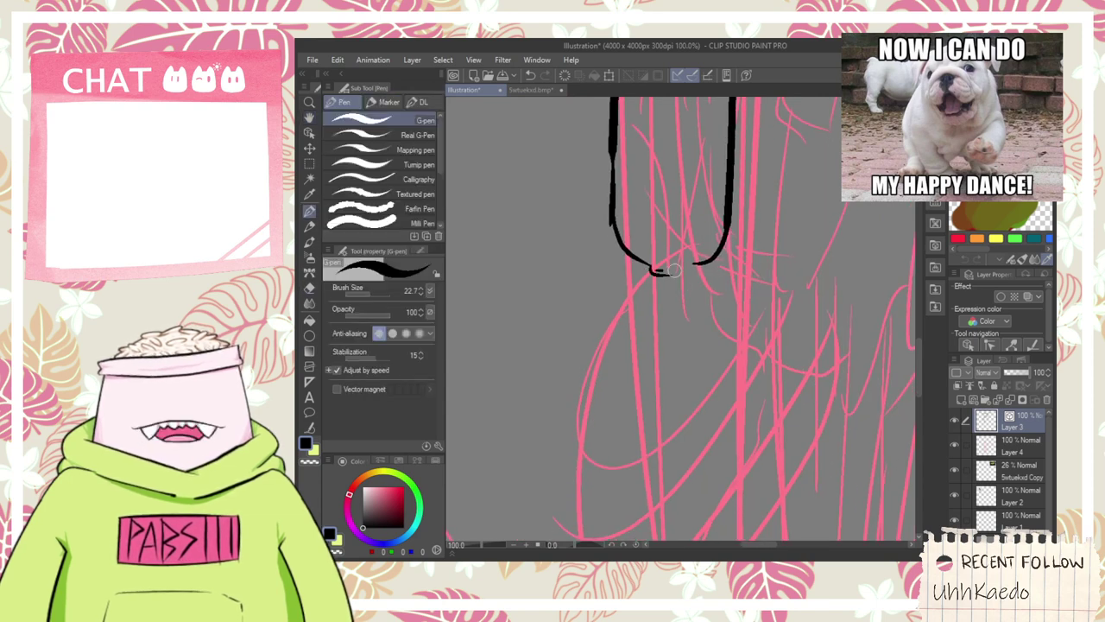
{"action": "scroll", "coordinate": [671, 276], "scroll_direction": "down", "scroll_amount": 3}
{"action": "left_click_drag", "start_coordinate": [685, 314], "coordinate": [691, 423]}
{"action": "scroll", "coordinate": [689, 451], "scroll_direction": "up", "scroll_amount": 1}
{"action": "mouse_move", "coordinate": [664, 384]}
{"action": "left_mouse_down"}
{"action": "mouse_move", "coordinate": [668, 335]}
{"action": "mouse_move", "coordinate": [640, 363]}
{"action": "mouse_move", "coordinate": [663, 535]}
{"action": "left_mouse_up"}
{"action": "key", "text": "p"}
{"action": "key", "text": "ctrl+z"}
{"action": "left_click_drag", "start_coordinate": [665, 295], "coordinate": [637, 537]}
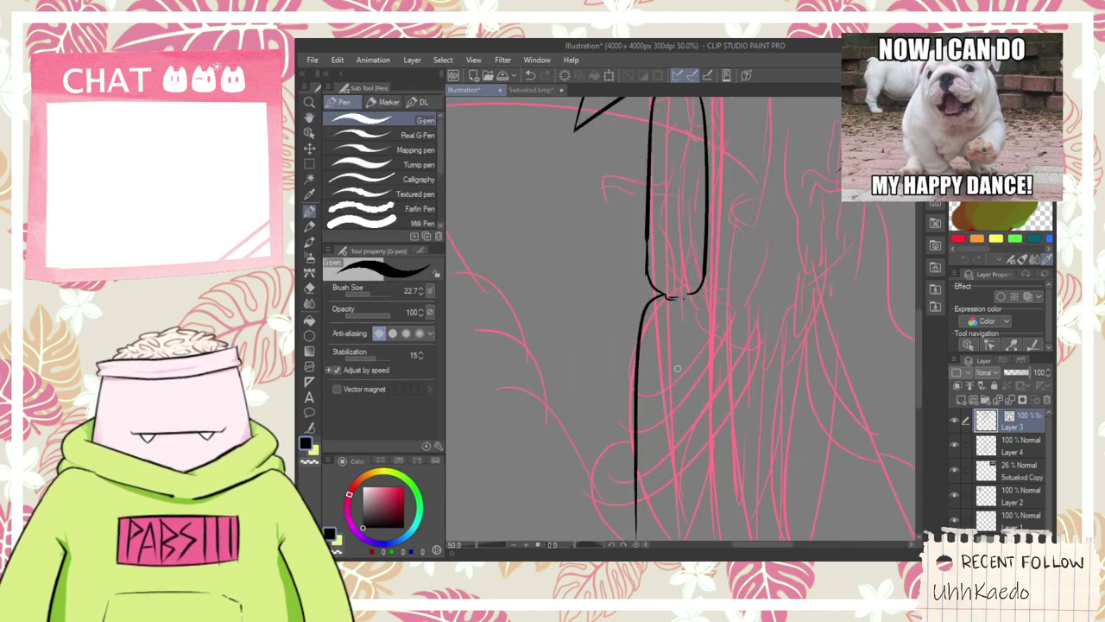
- Ink the lower segment's long right edge down from the joint, redoing it once
{"action": "key", "text": "h"}
{"action": "left_click_drag", "start_coordinate": [662, 370], "coordinate": [654, 254]}
{"action": "key", "text": "p"}
{"action": "left_click_drag", "start_coordinate": [682, 176], "coordinate": [677, 413]}
{"action": "key", "text": "ctrl+z"}
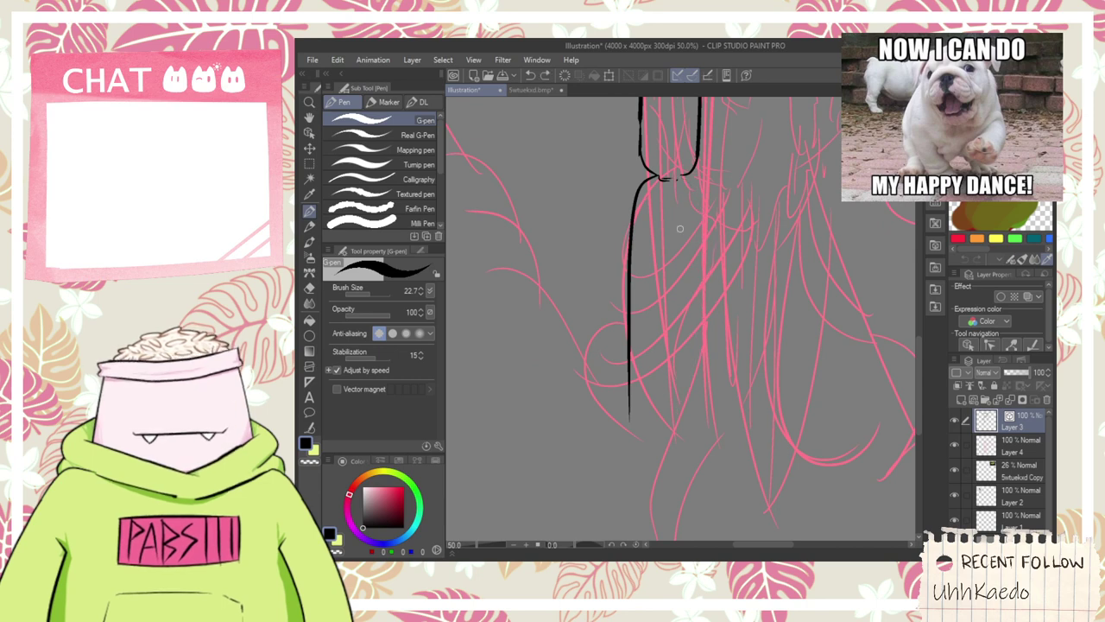
{"action": "mouse_move", "coordinate": [678, 176]}
{"action": "left_mouse_down"}
{"action": "mouse_move", "coordinate": [698, 217]}
{"action": "mouse_move", "coordinate": [684, 388]}
{"action": "left_mouse_up"}
- Close the lower segment with rounded corners and a short bottom dash, redoing strokes as needed, and trim the overshooting line ends
{"action": "scroll", "coordinate": [650, 412], "scroll_direction": "up", "scroll_amount": 3}
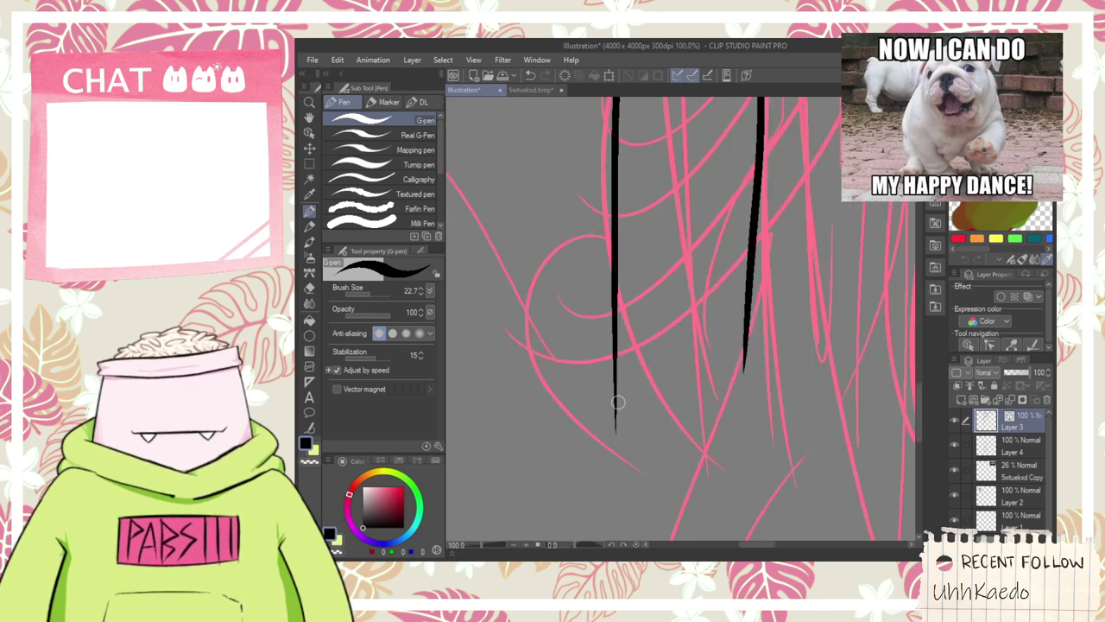
{"action": "mouse_move", "coordinate": [616, 381]}
{"action": "left_mouse_down"}
{"action": "mouse_move", "coordinate": [642, 440]}
{"action": "mouse_move", "coordinate": [726, 427]}
{"action": "left_mouse_up"}
{"action": "key", "text": "ctrl+z"}
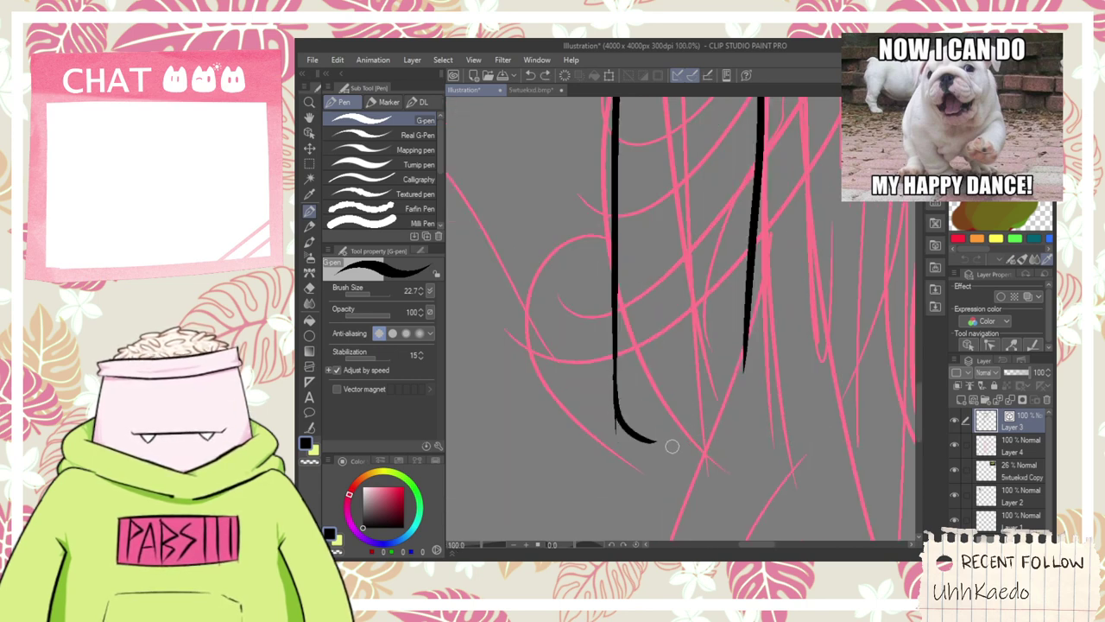
{"action": "mouse_move", "coordinate": [663, 445]}
{"action": "left_mouse_down"}
{"action": "mouse_move", "coordinate": [716, 436]}
{"action": "mouse_move", "coordinate": [748, 307]}
{"action": "mouse_move", "coordinate": [733, 414]}
{"action": "mouse_move", "coordinate": [749, 261]}
{"action": "left_mouse_up"}
{"action": "key", "text": "ctrl+z"}
{"action": "key", "text": "ctrl+z"}
{"action": "mouse_move", "coordinate": [710, 443]}
{"action": "left_mouse_down"}
{"action": "mouse_move", "coordinate": [736, 425]}
{"action": "mouse_move", "coordinate": [747, 278]}
{"action": "left_mouse_up"}
{"action": "scroll", "coordinate": [746, 346], "scroll_direction": "down", "scroll_amount": 3}
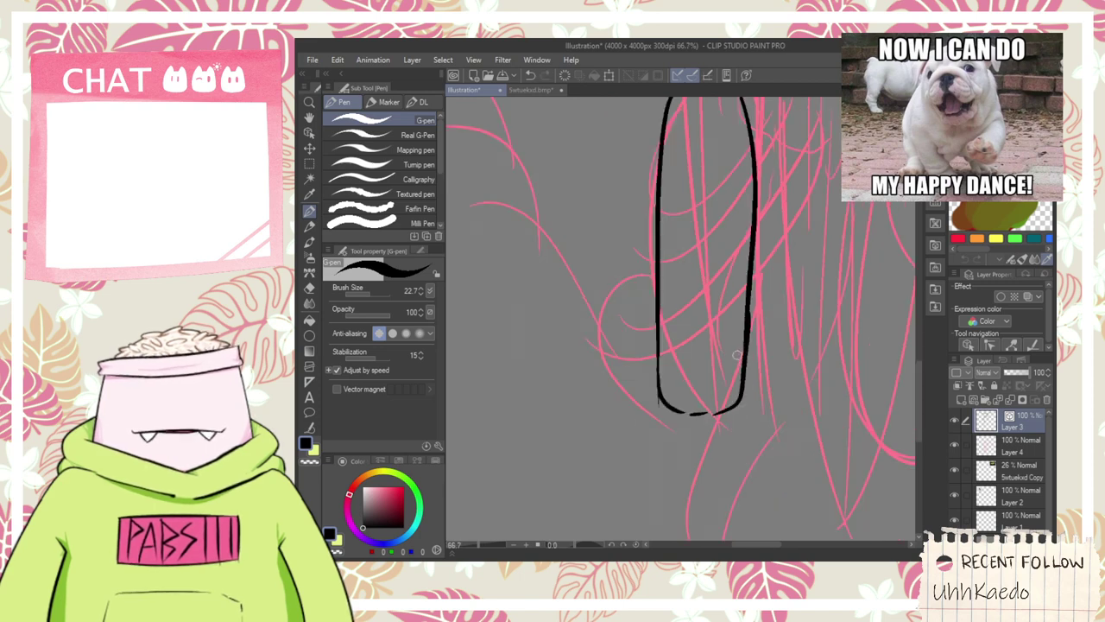
{"action": "scroll", "coordinate": [695, 407], "scroll_direction": "up", "scroll_amount": 3}
{"action": "key", "text": "e"}
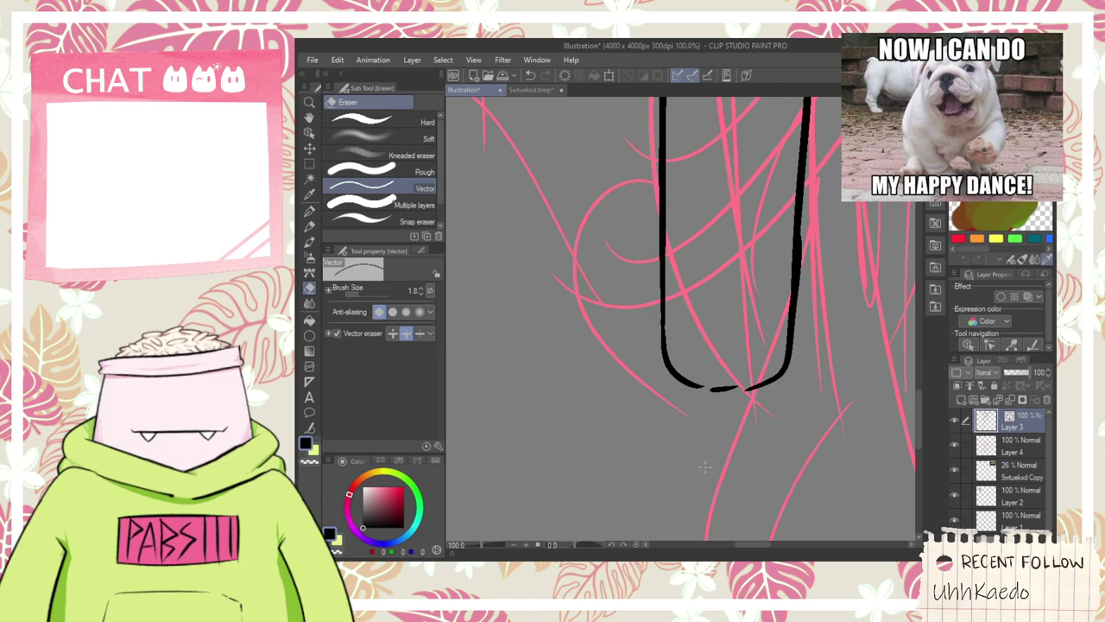
- Narrow the lower segment to about the forearm's width by adjusting its vector lines with the Object tool
{"action": "key", "text": "space"}
{"action": "mouse_move", "coordinate": [715, 417]}
{"action": "left_mouse_down"}
{"action": "mouse_move", "coordinate": [687, 331]}
{"action": "mouse_move", "coordinate": [717, 478]}
{"action": "mouse_move", "coordinate": [645, 407]}
{"action": "mouse_move", "coordinate": [687, 404]}
{"action": "mouse_move", "coordinate": [680, 412]}
{"action": "mouse_move", "coordinate": [688, 397]}
{"action": "mouse_move", "coordinate": [695, 425]}
{"action": "left_mouse_up"}
{"action": "scroll", "coordinate": [703, 346], "scroll_direction": "down", "scroll_amount": 4}
{"action": "left_click", "coordinate": [310, 133]}
{"action": "scroll", "coordinate": [748, 381], "scroll_direction": "up", "scroll_amount": 4}
{"action": "left_click", "coordinate": [744, 399]}
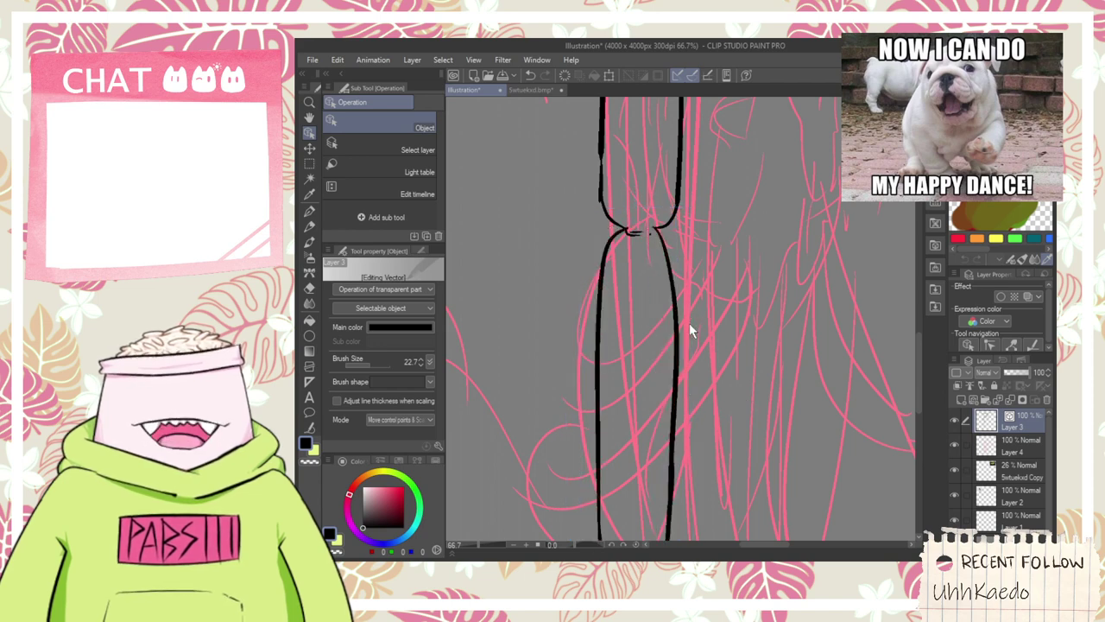
- Try several long strokes running down from the lower segment's bottom end, and undo them
{"action": "scroll", "coordinate": [695, 339], "scroll_direction": "down", "scroll_amount": 3}
{"action": "key", "text": "space"}
{"action": "scroll", "coordinate": [663, 398], "scroll_direction": "up", "scroll_amount": 3}
{"action": "mouse_move", "coordinate": [662, 429]}
{"action": "left_mouse_down"}
{"action": "mouse_move", "coordinate": [652, 388]}
{"action": "mouse_move", "coordinate": [642, 531]}
{"action": "left_mouse_up"}
{"action": "key", "text": "p"}
{"action": "key", "text": "ctrl+z"}
{"action": "mouse_move", "coordinate": [652, 352]}
{"action": "left_mouse_down"}
{"action": "mouse_move", "coordinate": [627, 411]}
{"action": "mouse_move", "coordinate": [634, 506]}
{"action": "mouse_move", "coordinate": [577, 516]}
{"action": "left_mouse_up"}
{"action": "key", "text": "ctrl+z"}
{"action": "mouse_move", "coordinate": [648, 354]}
{"action": "left_mouse_down"}
{"action": "mouse_move", "coordinate": [620, 470]}
{"action": "mouse_move", "coordinate": [649, 519]}
{"action": "left_mouse_up"}
{"action": "key", "text": "ctrl+z"}
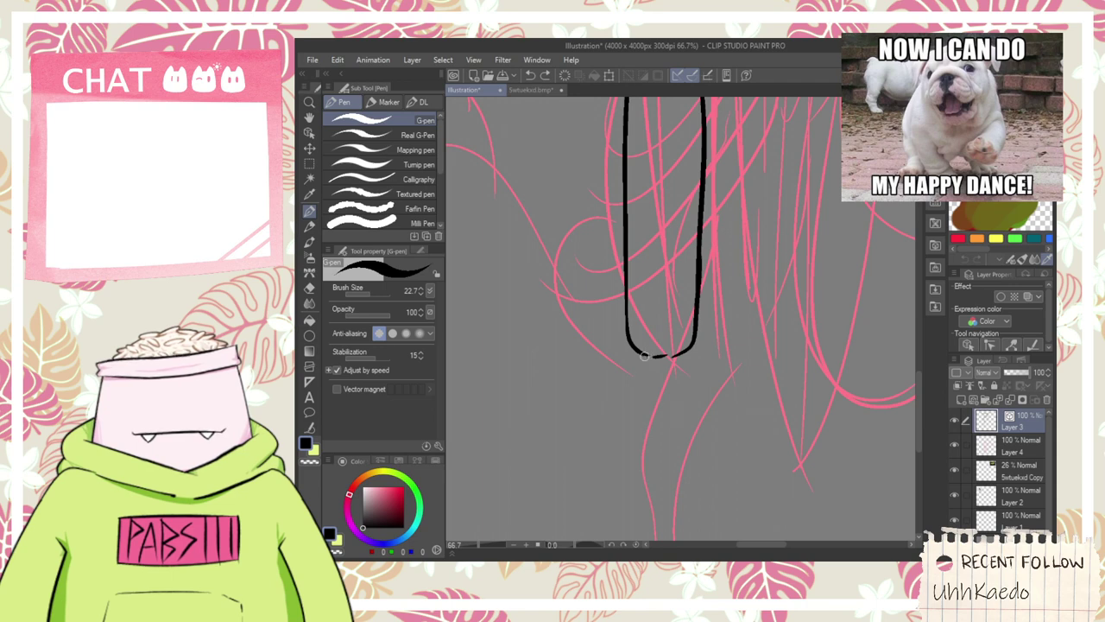
{"action": "key", "text": "ctrl+z"}
- Ink a small wrist rim under the arm and the first two curved, pointed claws below it, redoing strokes until they fit
{"action": "mouse_move", "coordinate": [666, 367]}
{"action": "left_mouse_down"}
{"action": "mouse_move", "coordinate": [670, 354]}
{"action": "mouse_move", "coordinate": [627, 395]}
{"action": "left_mouse_up"}
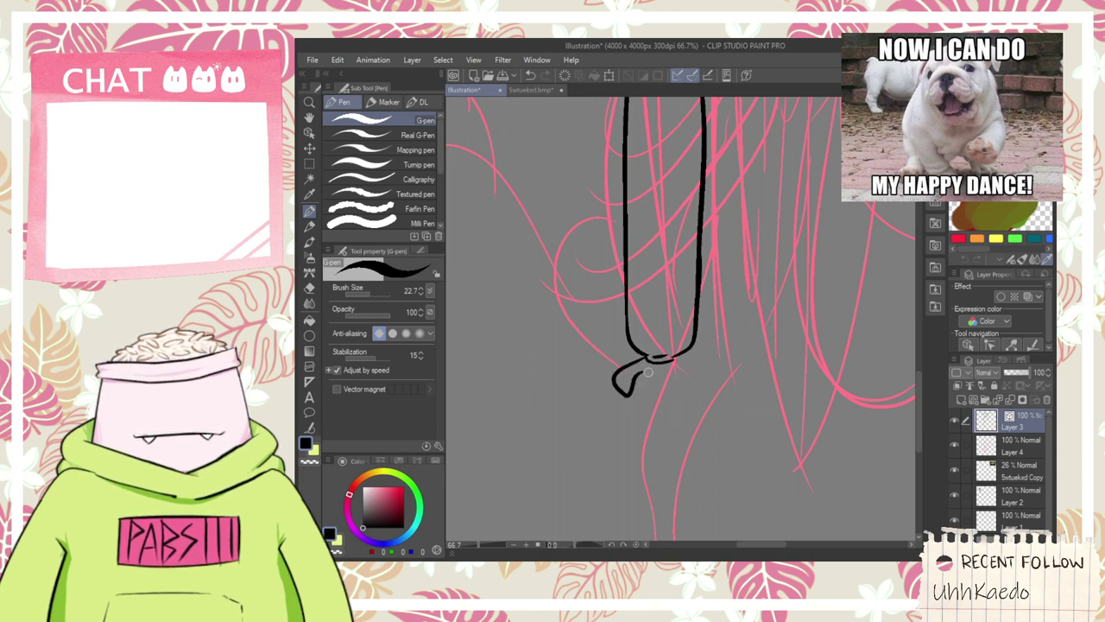
{"action": "scroll", "coordinate": [647, 371], "scroll_direction": "up", "scroll_amount": 1}
{"action": "key", "text": "ctrl+z"}
{"action": "mouse_move", "coordinate": [646, 349]}
{"action": "left_mouse_down"}
{"action": "mouse_move", "coordinate": [602, 425]}
{"action": "mouse_move", "coordinate": [638, 436]}
{"action": "mouse_move", "coordinate": [628, 424]}
{"action": "mouse_move", "coordinate": [651, 386]}
{"action": "mouse_move", "coordinate": [683, 453]}
{"action": "left_mouse_up"}
{"action": "key", "text": "ctrl+z"}
{"action": "left_click_drag", "start_coordinate": [661, 361], "coordinate": [682, 458]}
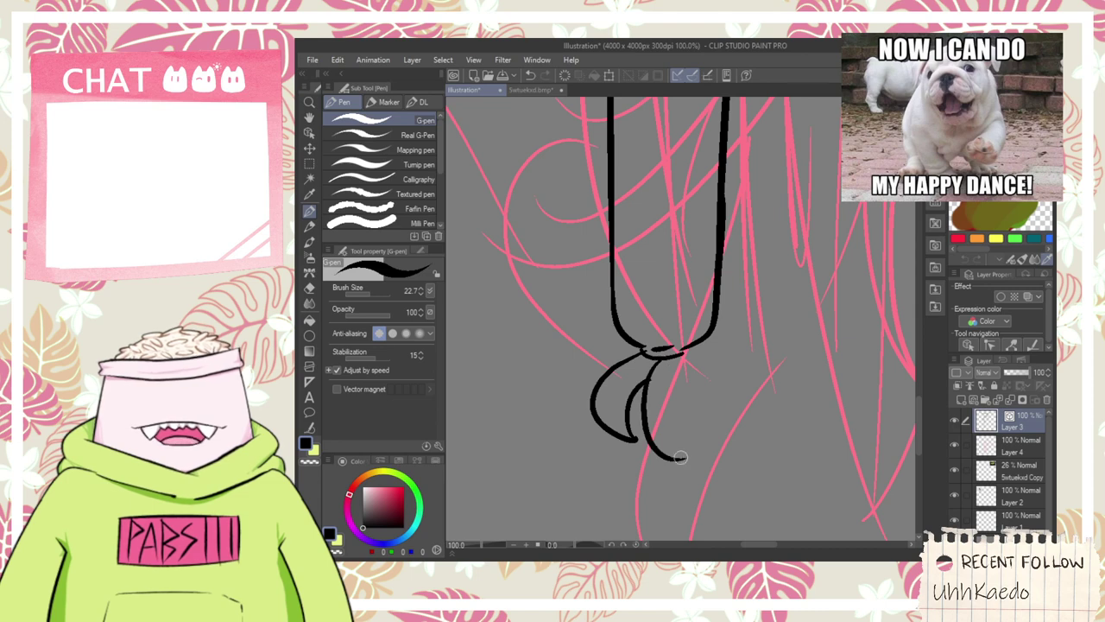
{"action": "key", "text": "ctrl+z"}
{"action": "mouse_move", "coordinate": [661, 356]}
{"action": "left_mouse_down"}
{"action": "mouse_move", "coordinate": [641, 404]}
{"action": "mouse_move", "coordinate": [672, 453]}
{"action": "mouse_move", "coordinate": [676, 371]}
{"action": "left_mouse_up"}
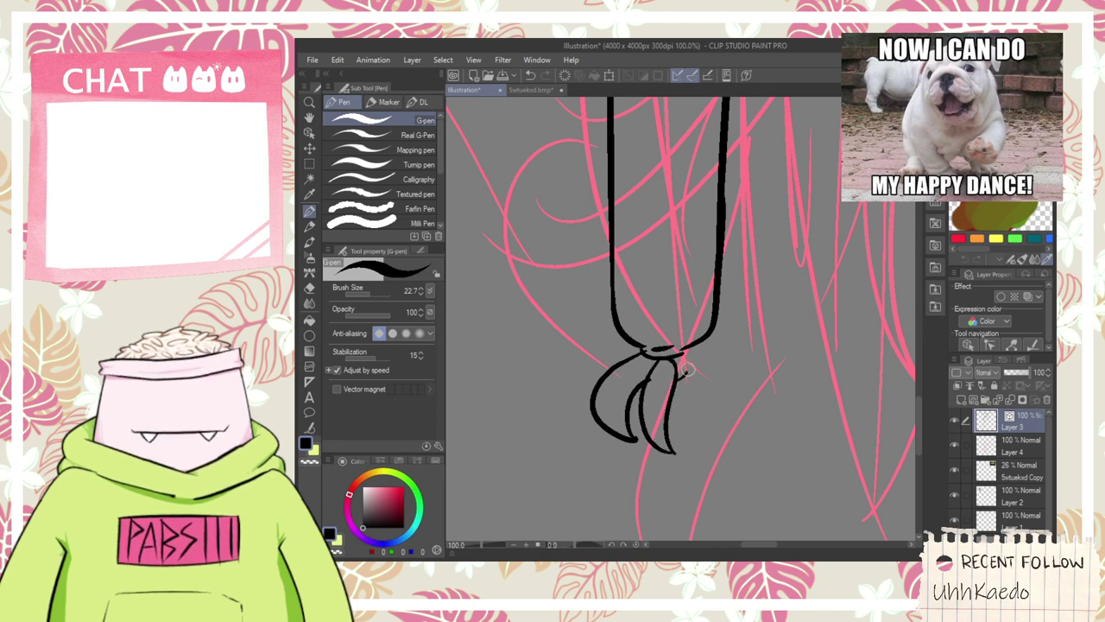
- Ink the third claw on the hand's right side with a curved outer edge and a pointed inward tip, redoing its strokes
{"action": "left_click_drag", "start_coordinate": [680, 352], "coordinate": [716, 444]}
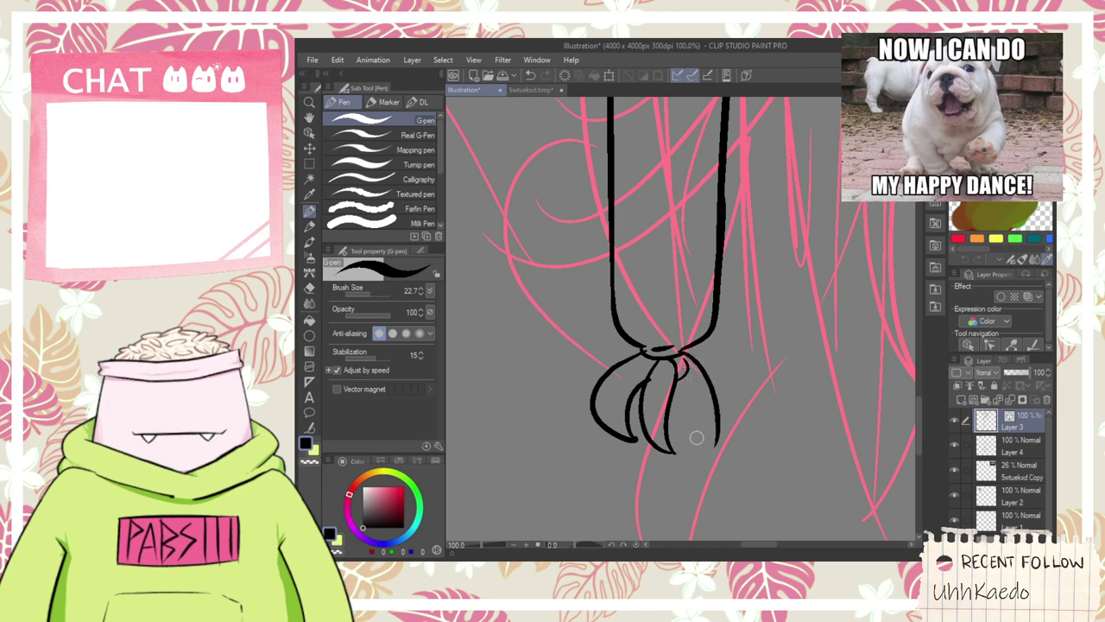
{"action": "left_click_drag", "start_coordinate": [681, 378], "coordinate": [706, 414]}
{"action": "scroll", "coordinate": [705, 413], "scroll_direction": "up", "scroll_amount": 3}
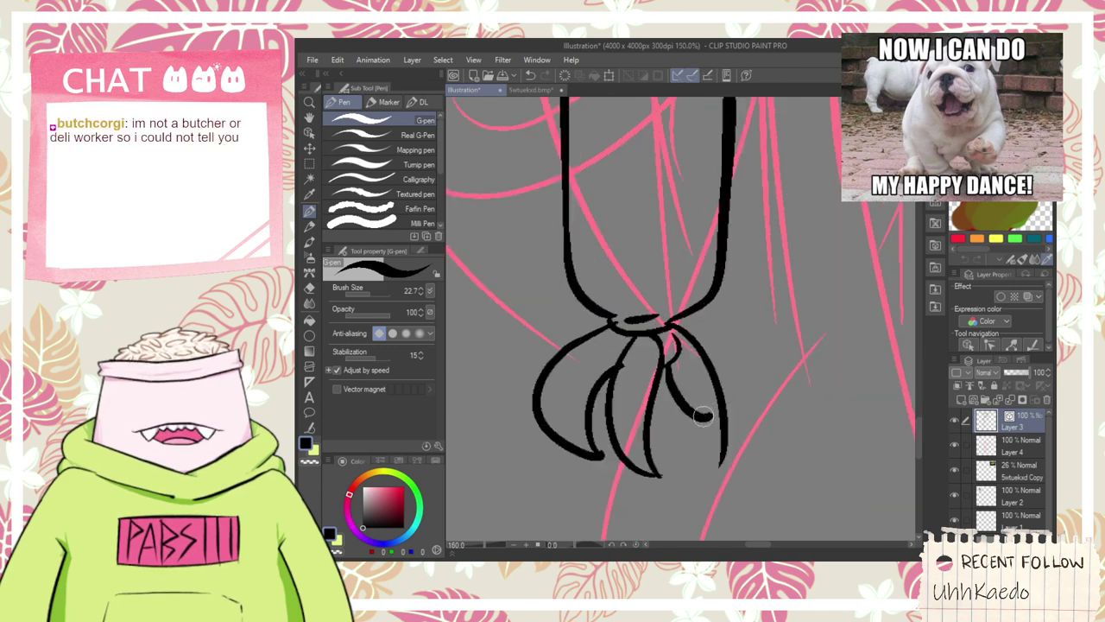
{"action": "left_click_drag", "start_coordinate": [691, 390], "coordinate": [664, 471]}
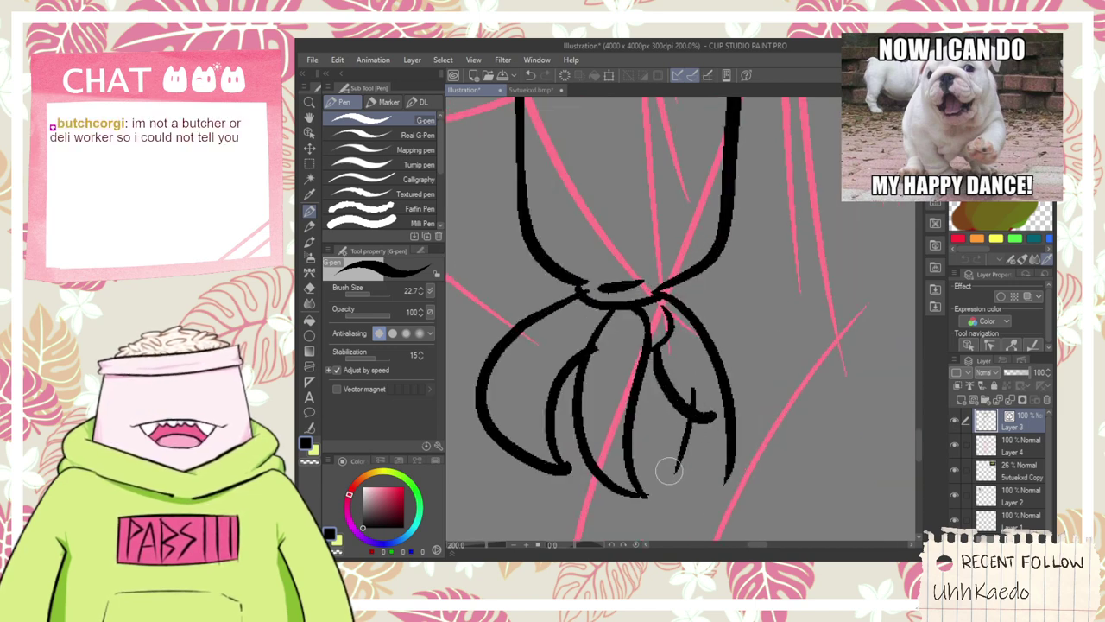
{"action": "key", "text": "ctrl+z"}
{"action": "mouse_move", "coordinate": [679, 385]}
{"action": "left_mouse_down"}
{"action": "mouse_move", "coordinate": [679, 464]}
{"action": "mouse_move", "coordinate": [663, 494]}
{"action": "mouse_move", "coordinate": [714, 348]}
{"action": "left_mouse_up"}
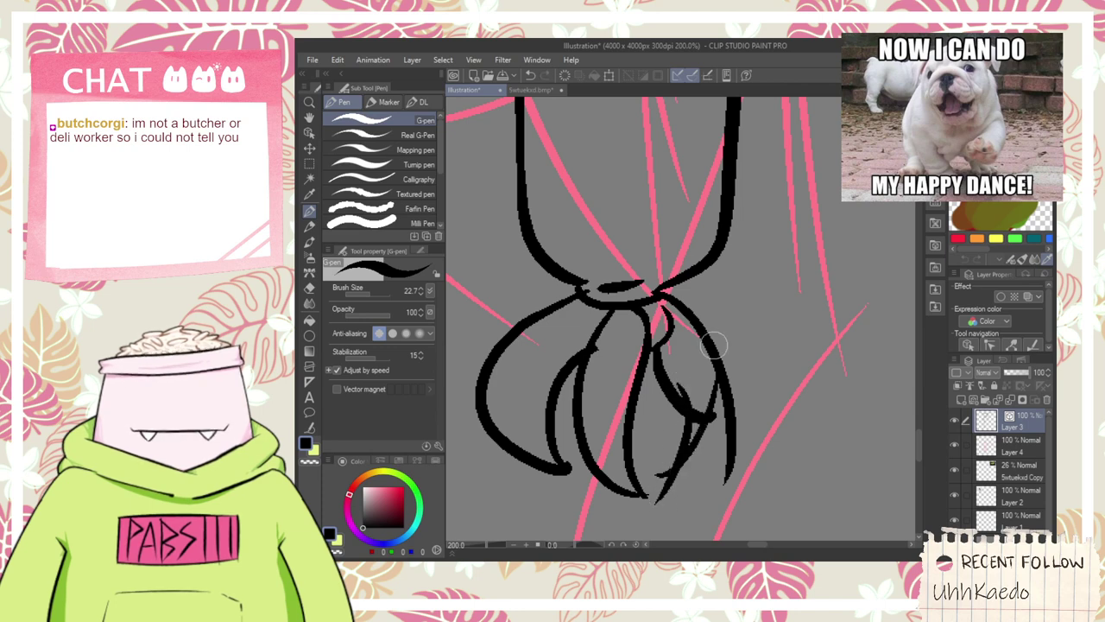
{"action": "key", "text": "ctrl+z"}
{"action": "left_click_drag", "start_coordinate": [664, 465], "coordinate": [723, 355]}
{"action": "key", "text": "ctrl+z"}
{"action": "left_click_drag", "start_coordinate": [662, 480], "coordinate": [713, 354]}
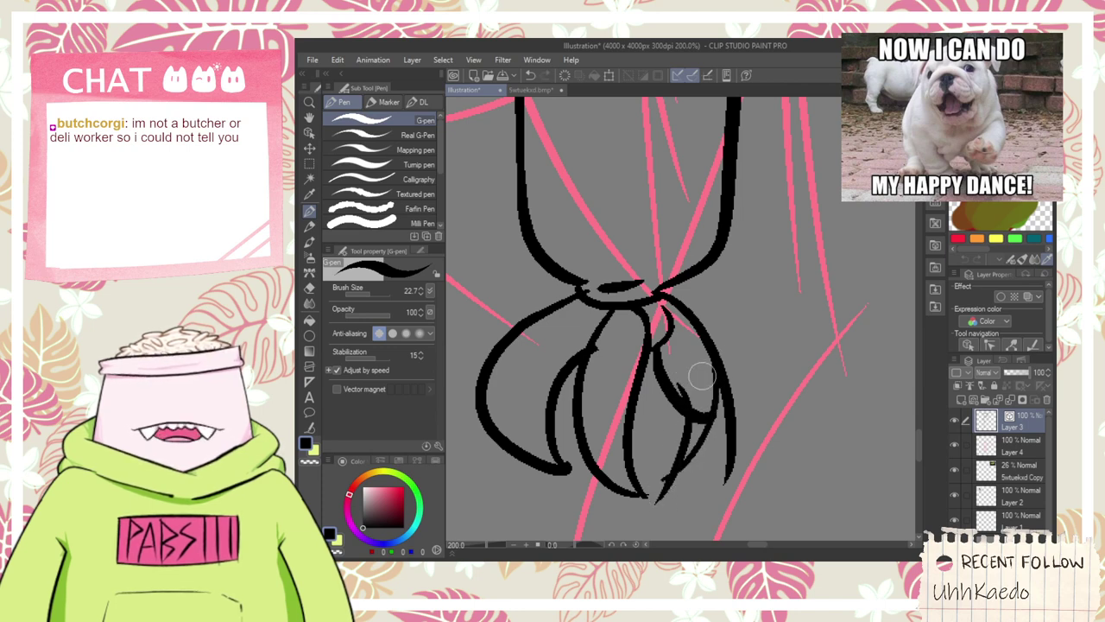
- Trim the third claw's overlapping inner lines, crossing tip and leftover outer line with the vector eraser
{"action": "key", "text": "e"}
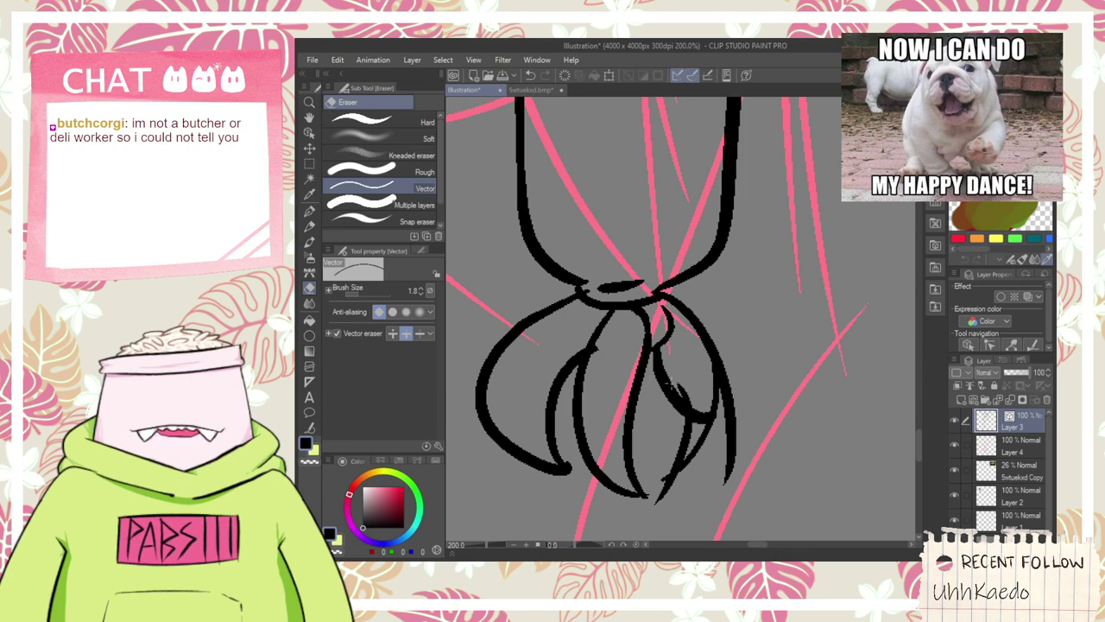
{"action": "left_click_drag", "start_coordinate": [699, 417], "coordinate": [702, 423]}
{"action": "left_click_drag", "start_coordinate": [670, 476], "coordinate": [668, 491]}
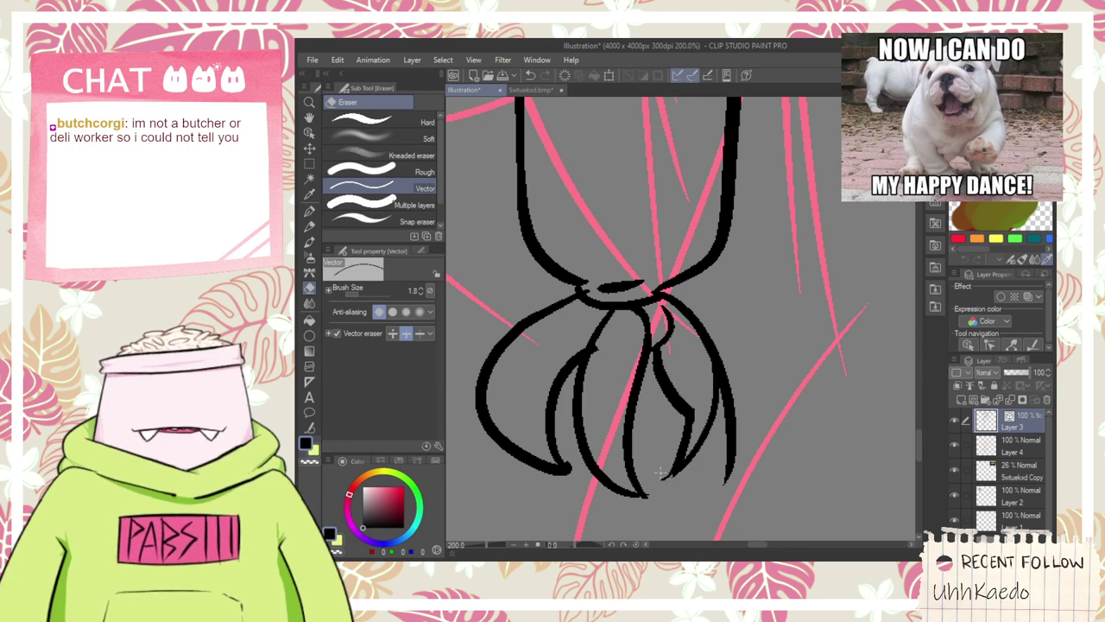
{"action": "left_click_drag", "start_coordinate": [723, 405], "coordinate": [747, 405]}
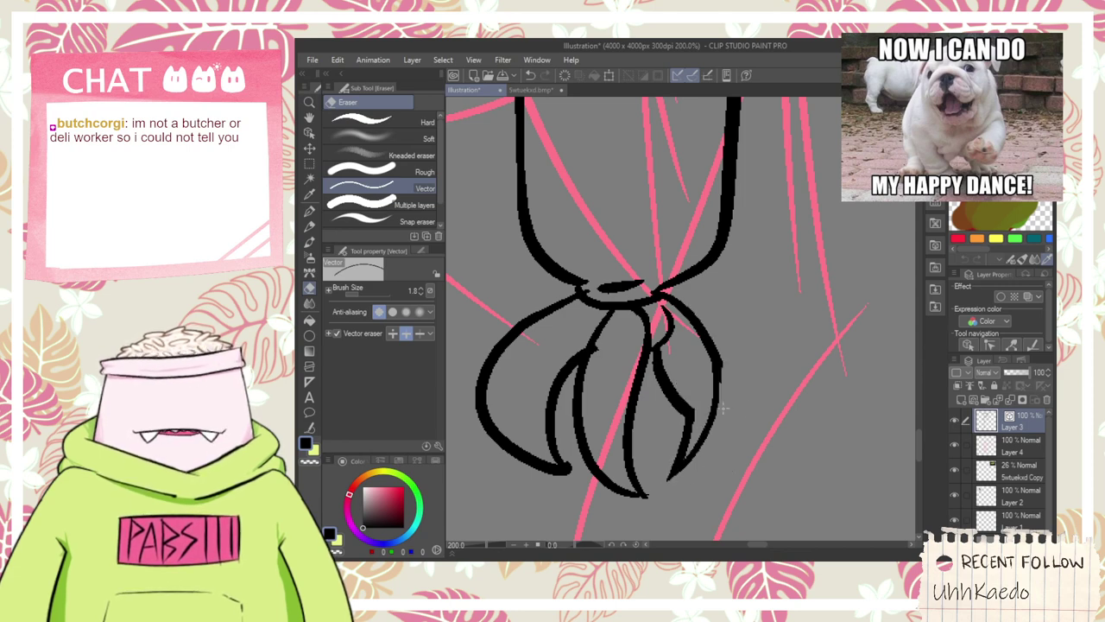
- Examine the finished claws up close and the whole segmented arm up to the shoulder
{"action": "scroll", "coordinate": [699, 404], "scroll_direction": "down", "scroll_amount": 5}
{"action": "scroll", "coordinate": [678, 405], "scroll_direction": "up", "scroll_amount": 4}
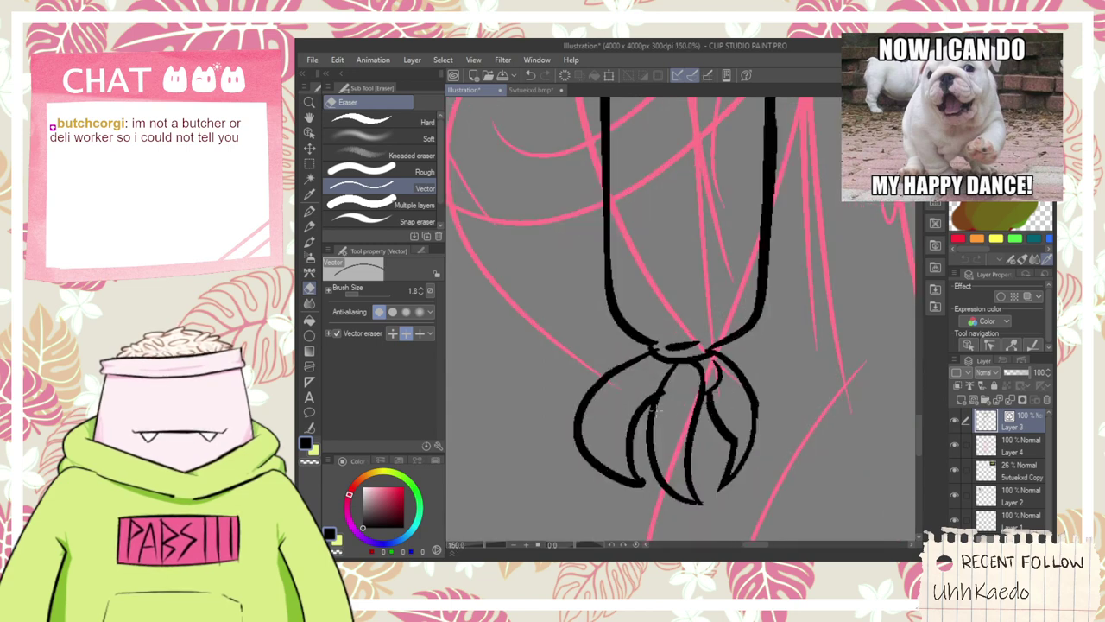
{"action": "scroll", "coordinate": [652, 484], "scroll_direction": "up", "scroll_amount": 5}
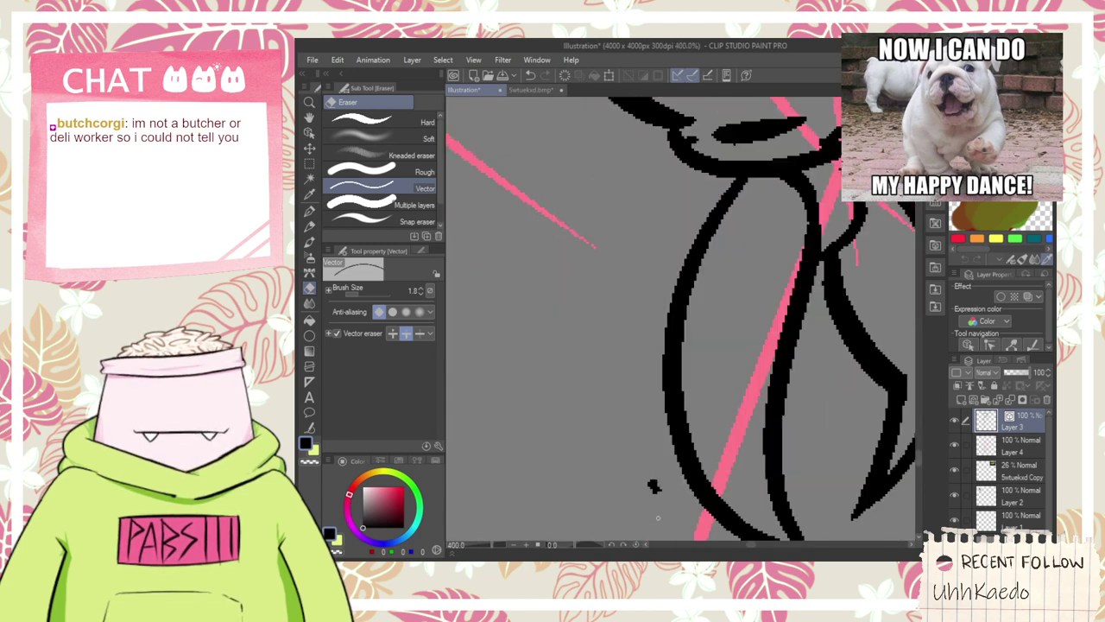
{"action": "scroll", "coordinate": [652, 485], "scroll_direction": "down", "scroll_amount": 3}
{"action": "scroll", "coordinate": [656, 489], "scroll_direction": "down", "scroll_amount": 8}
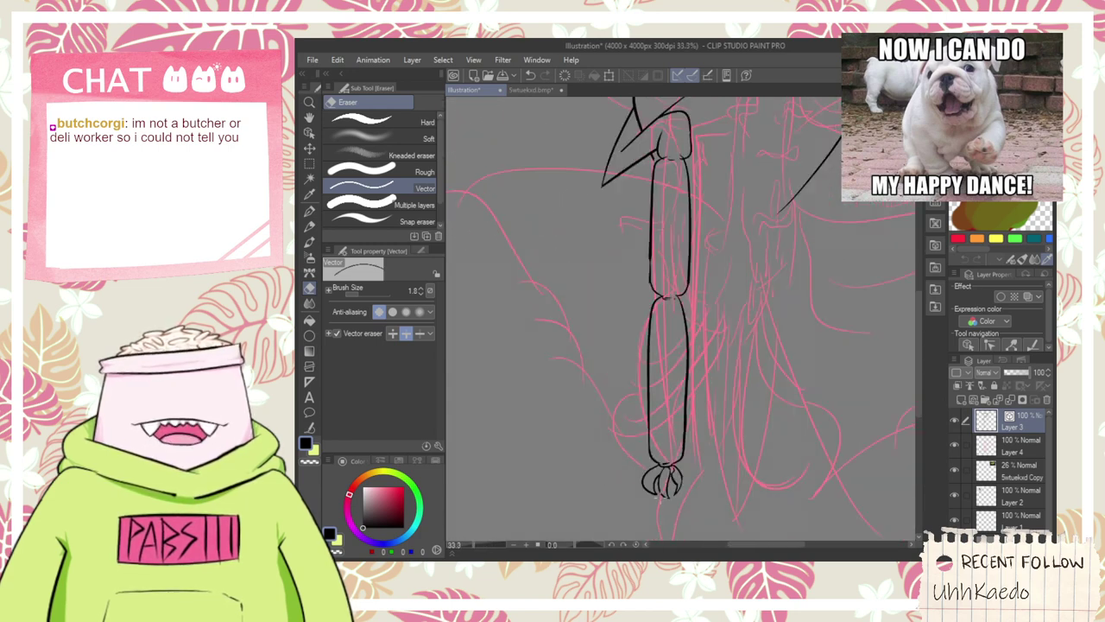
{"action": "key", "text": "space"}
{"action": "left_click_drag", "start_coordinate": [678, 459], "coordinate": [669, 470]}
{"action": "scroll", "coordinate": [669, 468], "scroll_direction": "up", "scroll_amount": 6}
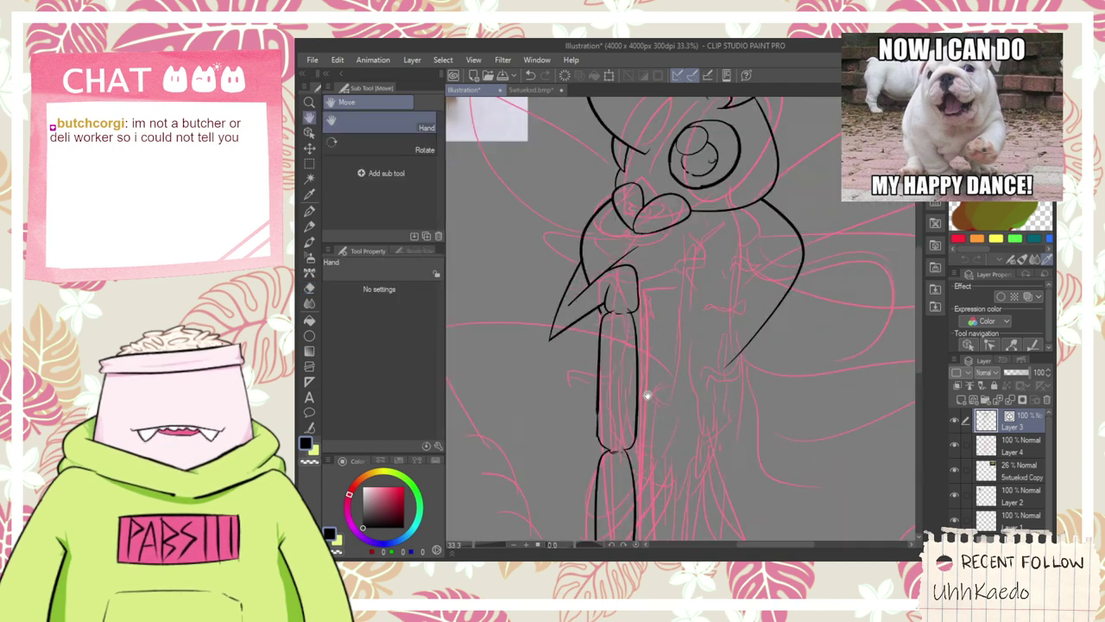
- Ink a short curve closing the lower edge of the rounded shoulder cap above the upper arm segment, redoing it until it fits
{"action": "scroll", "coordinate": [619, 298], "scroll_direction": "up", "scroll_amount": 2}
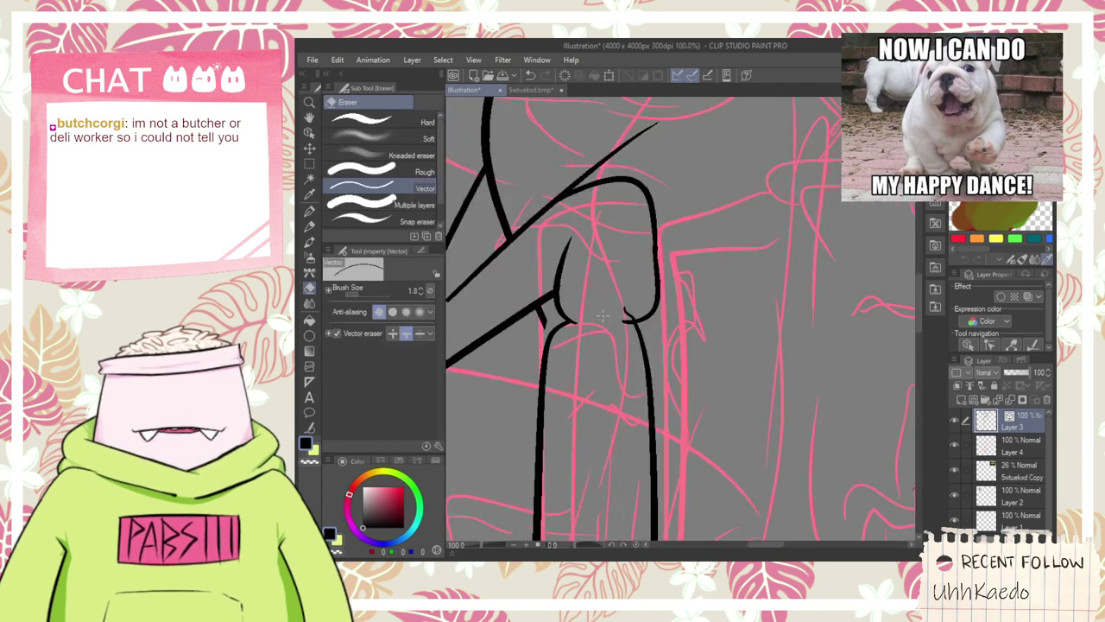
{"action": "scroll", "coordinate": [581, 328], "scroll_direction": "up", "scroll_amount": 2}
{"action": "key", "text": "p"}
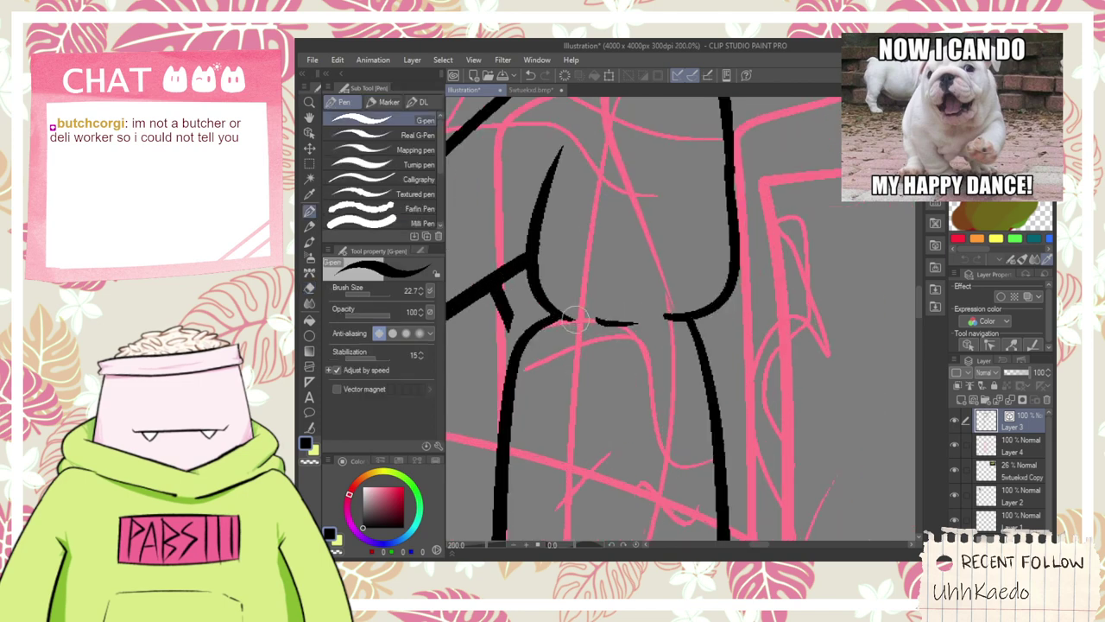
{"action": "mouse_move", "coordinate": [576, 319]}
{"action": "left_mouse_down"}
{"action": "mouse_move", "coordinate": [650, 330]}
{"action": "mouse_move", "coordinate": [644, 340]}
{"action": "mouse_move", "coordinate": [584, 327]}
{"action": "mouse_move", "coordinate": [668, 319]}
{"action": "left_mouse_up"}
{"action": "key", "text": "ctrl+z"}
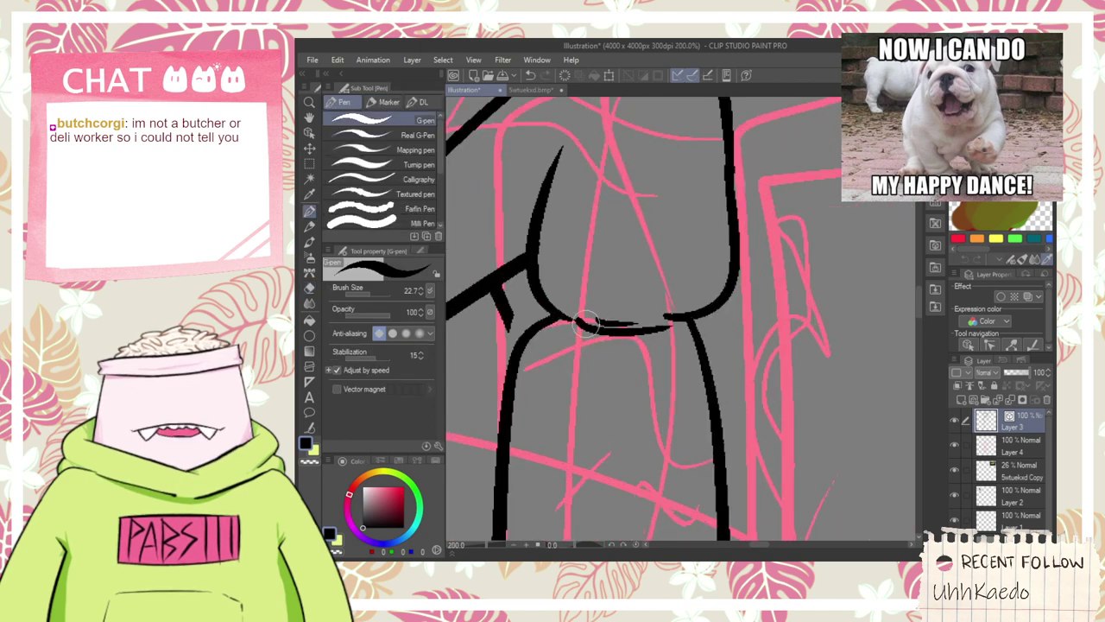
{"action": "key", "text": "ctrl+z"}
{"action": "mouse_move", "coordinate": [578, 320]}
{"action": "left_mouse_down"}
{"action": "mouse_move", "coordinate": [606, 337]}
{"action": "mouse_move", "coordinate": [667, 319]}
{"action": "mouse_move", "coordinate": [607, 332]}
{"action": "mouse_move", "coordinate": [647, 320]}
{"action": "mouse_move", "coordinate": [633, 317]}
{"action": "left_mouse_up"}
{"action": "key", "text": "ctrl+z"}
{"action": "key", "text": "ctrl+z"}
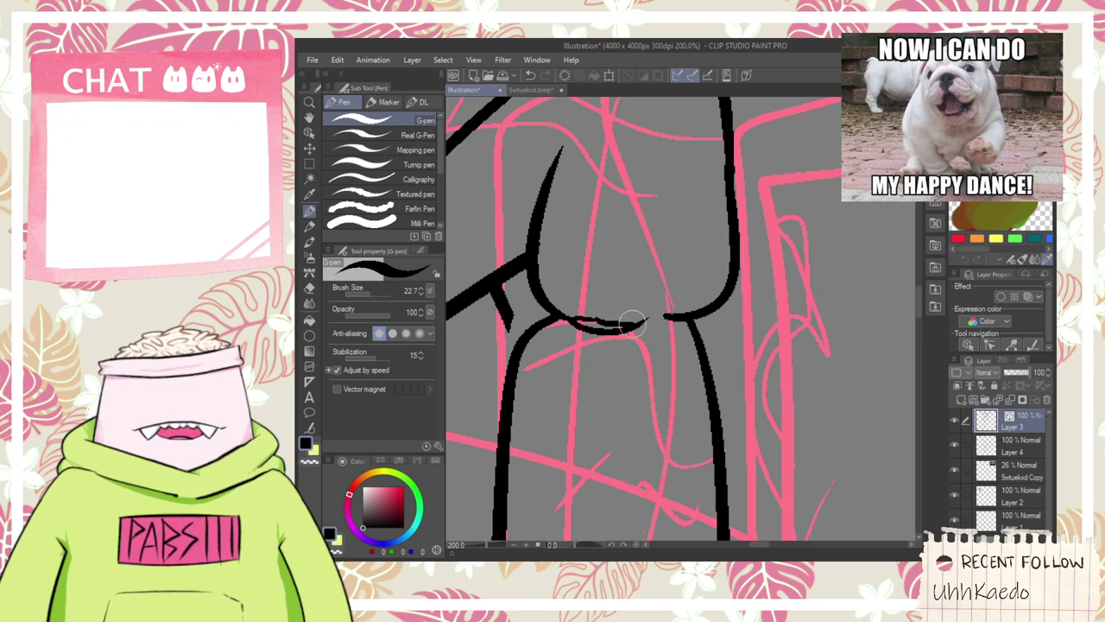
{"action": "scroll", "coordinate": [632, 324], "scroll_direction": "down", "scroll_amount": 6}
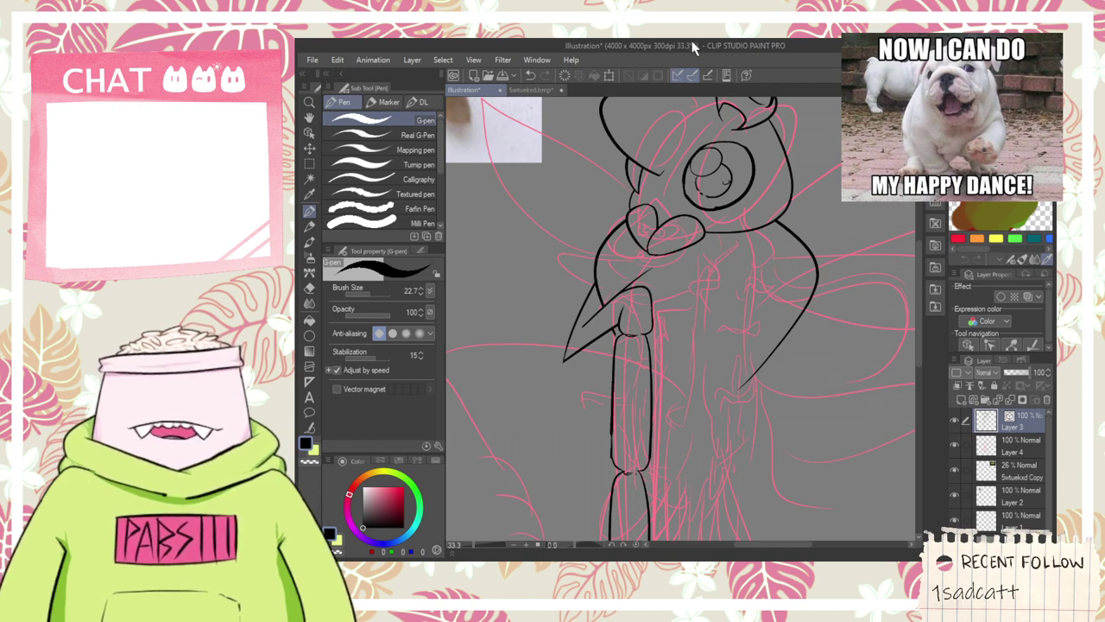
- Erase the diagonal line's overshooting tip above the rounded shoulder cap with the vector eraser
{"action": "scroll", "coordinate": [625, 266], "scroll_direction": "up", "scroll_amount": 3}
{"action": "key", "text": "e"}
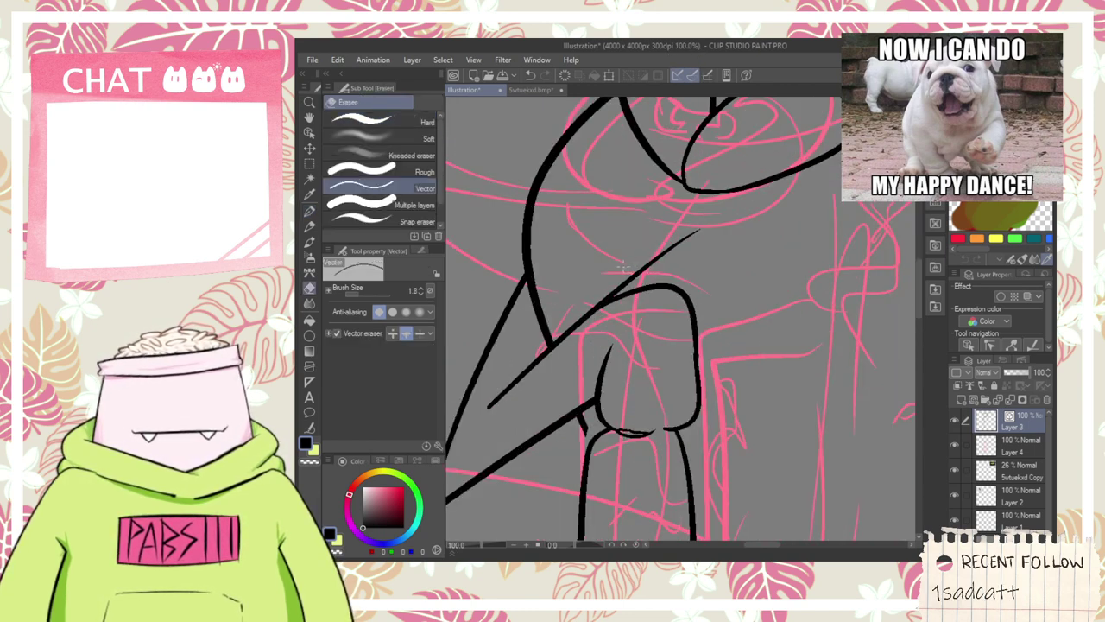
{"action": "left_click_drag", "start_coordinate": [659, 267], "coordinate": [648, 261]}
- Ink a rounded end across the two diagonal lines left of the shoulder cap, redoing the curve until it joins the lower line
{"action": "scroll", "coordinate": [659, 301], "scroll_direction": "down", "scroll_amount": 4}
{"action": "key", "text": "space"}
{"action": "left_click_drag", "start_coordinate": [693, 476], "coordinate": [680, 259]}
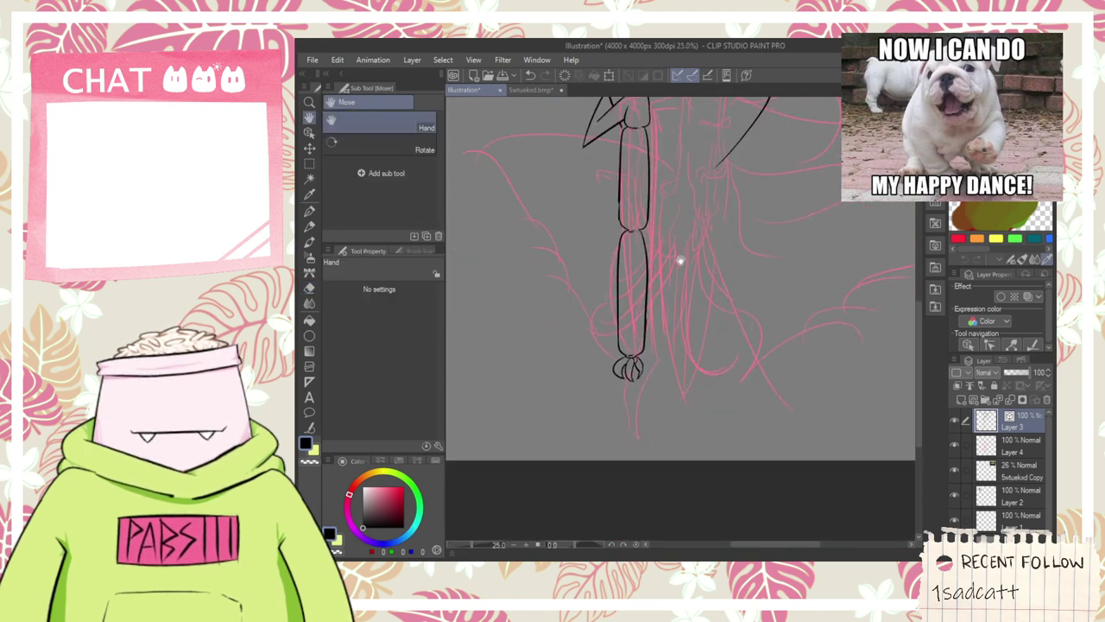
{"action": "mouse_move", "coordinate": [721, 226]}
{"action": "left_mouse_down"}
{"action": "mouse_move", "coordinate": [711, 281]}
{"action": "mouse_move", "coordinate": [647, 336]}
{"action": "left_mouse_up"}
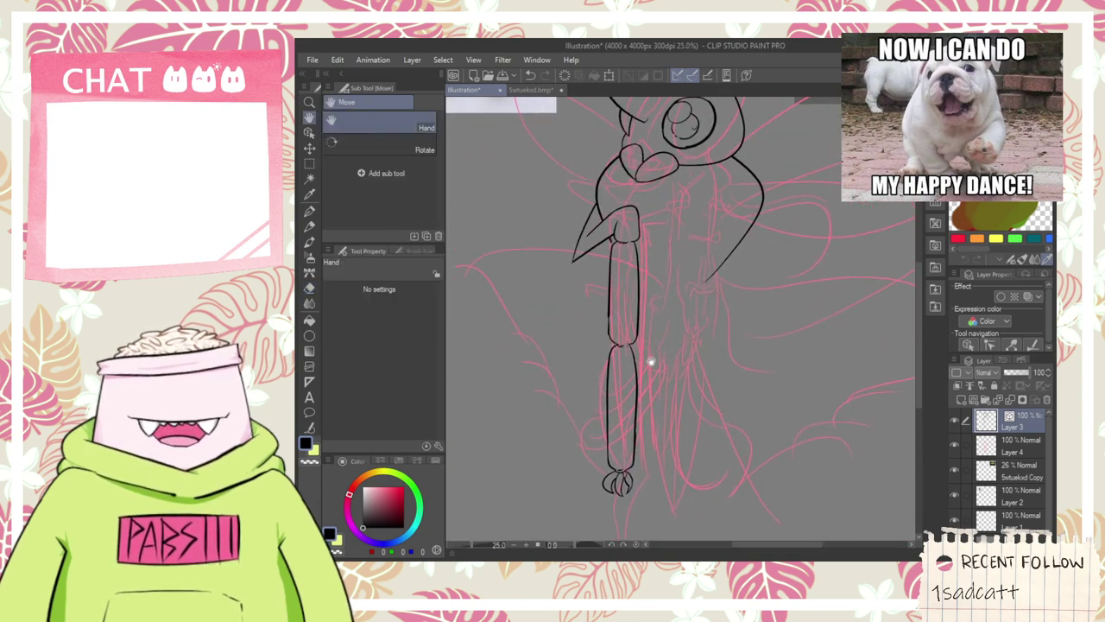
{"action": "scroll", "coordinate": [592, 261], "scroll_direction": "up", "scroll_amount": 1}
{"action": "scroll", "coordinate": [646, 212], "scroll_direction": "up", "scroll_amount": 4}
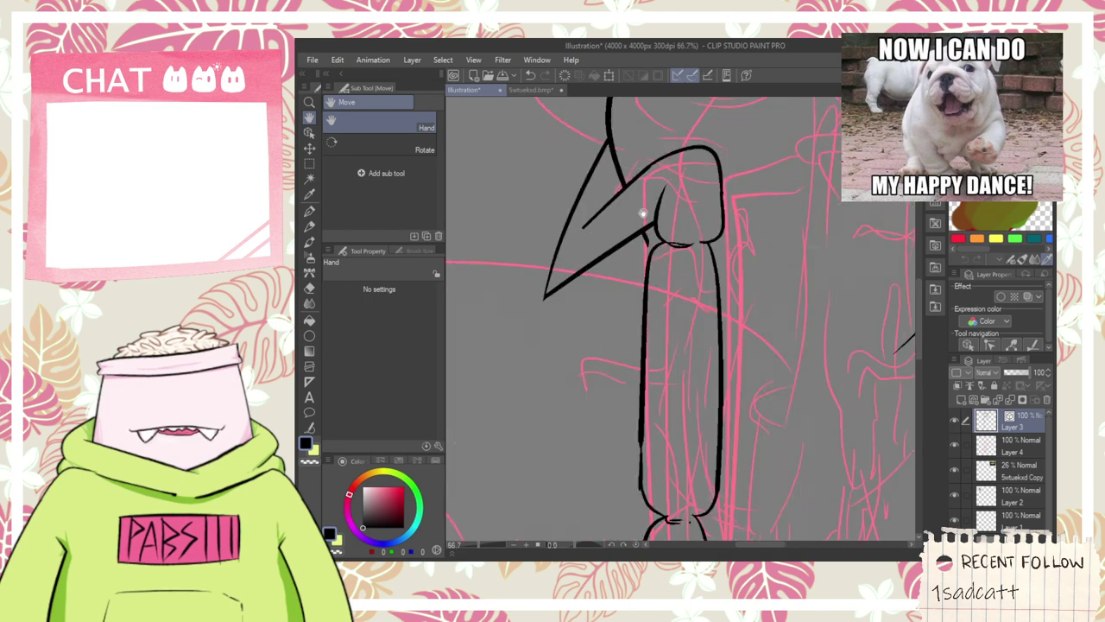
{"action": "key", "text": "p"}
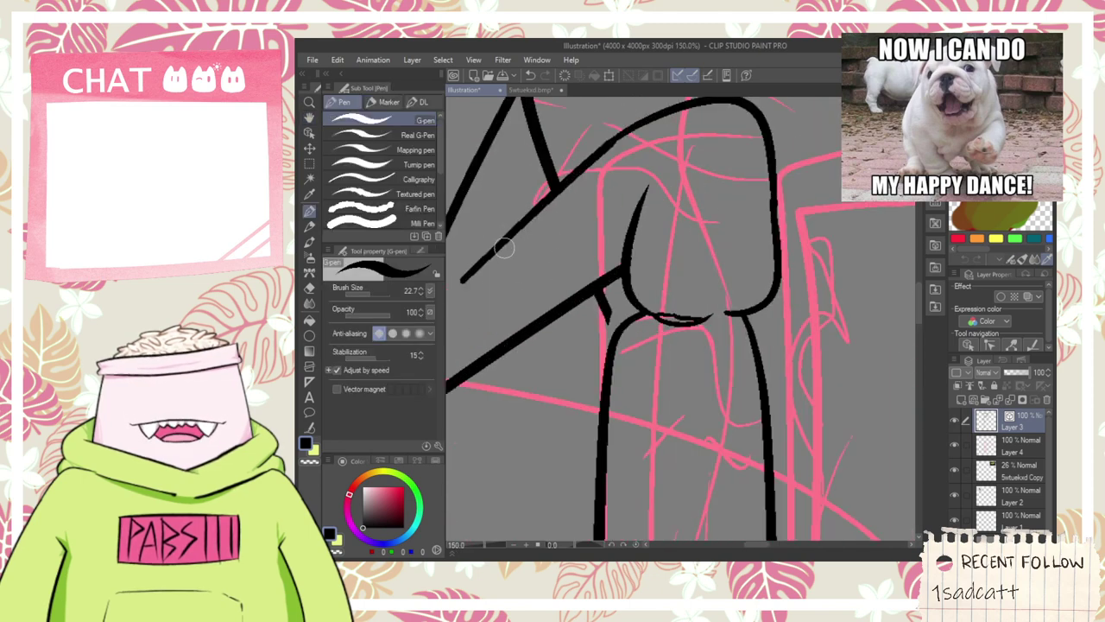
{"action": "mouse_move", "coordinate": [501, 246]}
{"action": "left_mouse_down"}
{"action": "mouse_move", "coordinate": [518, 309]}
{"action": "mouse_move", "coordinate": [537, 195]}
{"action": "left_mouse_up"}
{"action": "key", "text": "ctrl+z"}
{"action": "key", "text": "ctrl+z"}
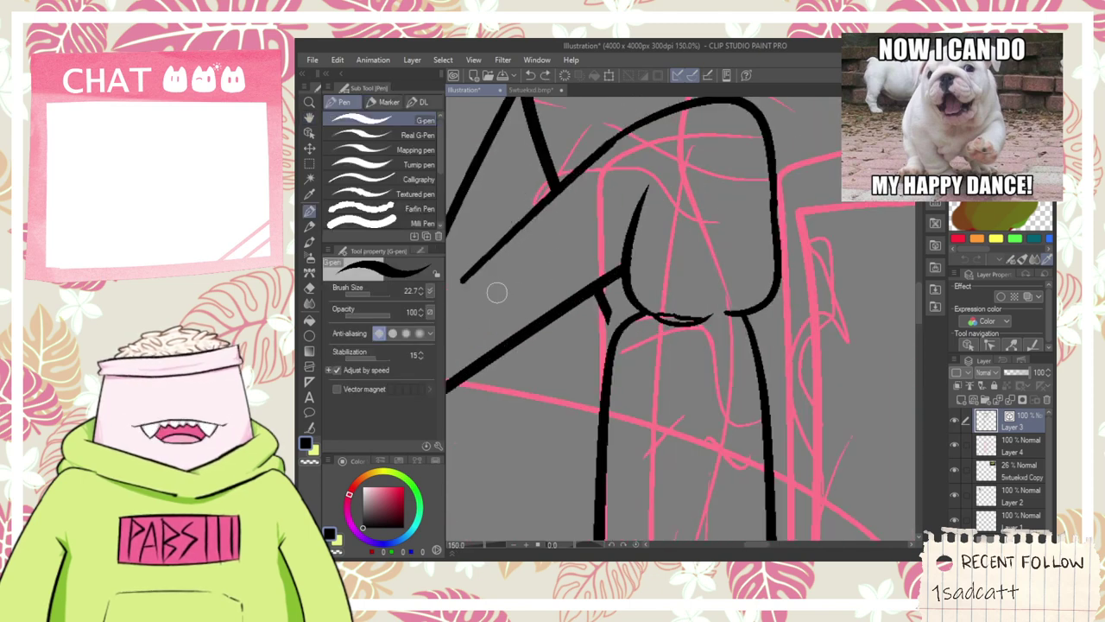
{"action": "left_click_drag", "start_coordinate": [494, 294], "coordinate": [519, 215]}
{"action": "key", "text": "ctrl+z"}
{"action": "mouse_move", "coordinate": [490, 306]}
{"action": "left_mouse_down"}
{"action": "mouse_move", "coordinate": [523, 207]}
{"action": "mouse_move", "coordinate": [502, 250]}
{"action": "left_mouse_up"}
{"action": "key", "text": "ctrl+z"}
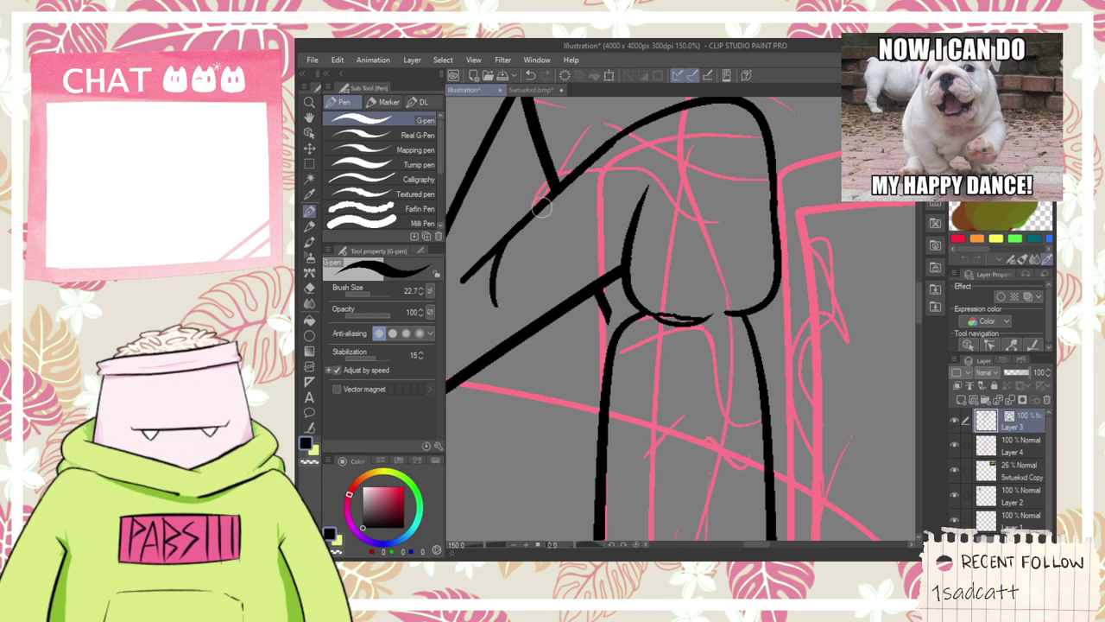
{"action": "key", "text": "ctrl+z"}
{"action": "mouse_move", "coordinate": [502, 314]}
{"action": "left_mouse_down"}
{"action": "mouse_move", "coordinate": [557, 323]}
{"action": "mouse_move", "coordinate": [518, 347]}
{"action": "mouse_move", "coordinate": [643, 306]}
{"action": "left_mouse_up"}
{"action": "key", "text": "e"}
{"action": "key", "text": "ctrl+z"}
- Ink a small hooked curve at the stub's rounded end, a large rounded outer curve around it, and a short line toward the body
{"action": "key", "text": "h"}
{"action": "key", "text": "p"}
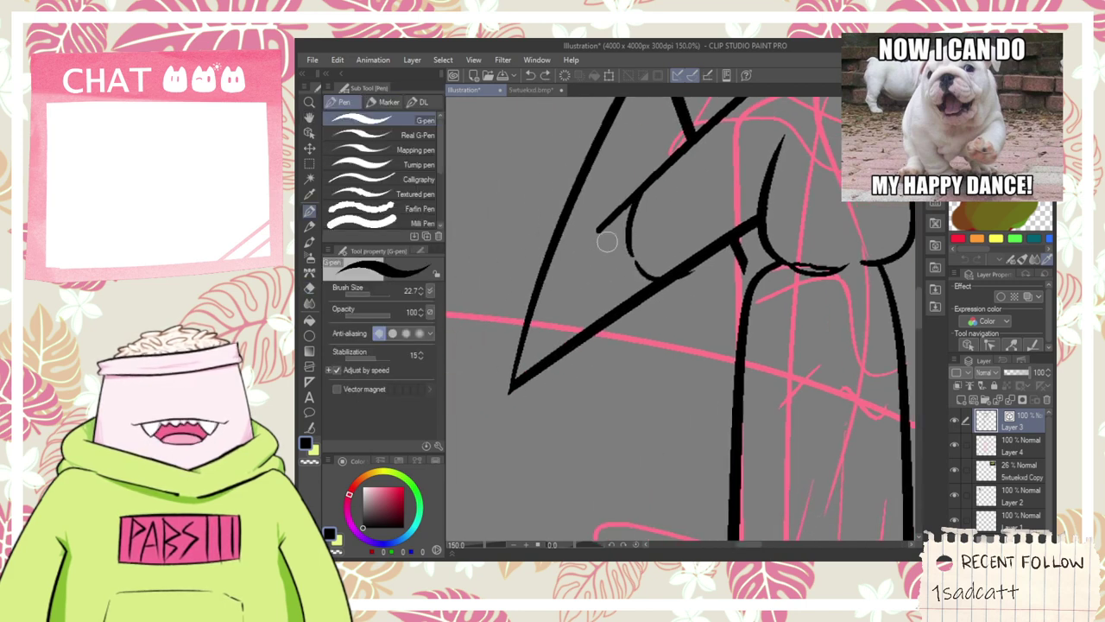
{"action": "key", "text": "space"}
{"action": "mouse_move", "coordinate": [634, 217]}
{"action": "left_mouse_down"}
{"action": "mouse_move", "coordinate": [634, 294]}
{"action": "mouse_move", "coordinate": [618, 352]}
{"action": "mouse_move", "coordinate": [554, 371]}
{"action": "left_mouse_up"}
{"action": "key", "text": "space"}
{"action": "key", "text": "p"}
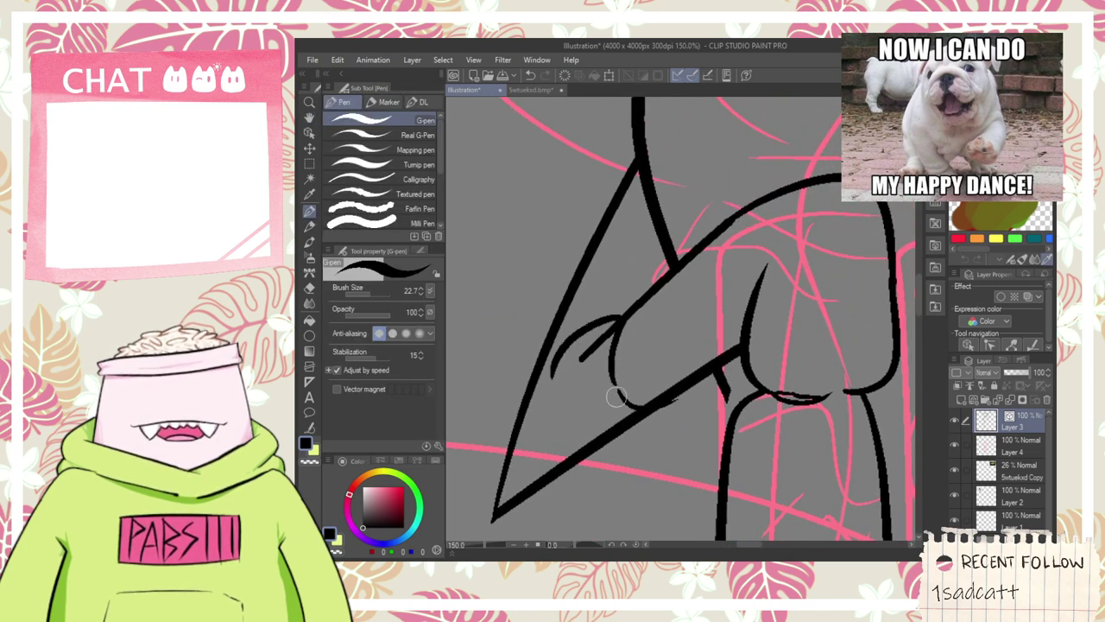
{"action": "mouse_move", "coordinate": [631, 432]}
{"action": "left_mouse_down"}
{"action": "mouse_move", "coordinate": [623, 445]}
{"action": "mouse_move", "coordinate": [641, 138]}
{"action": "left_mouse_up"}
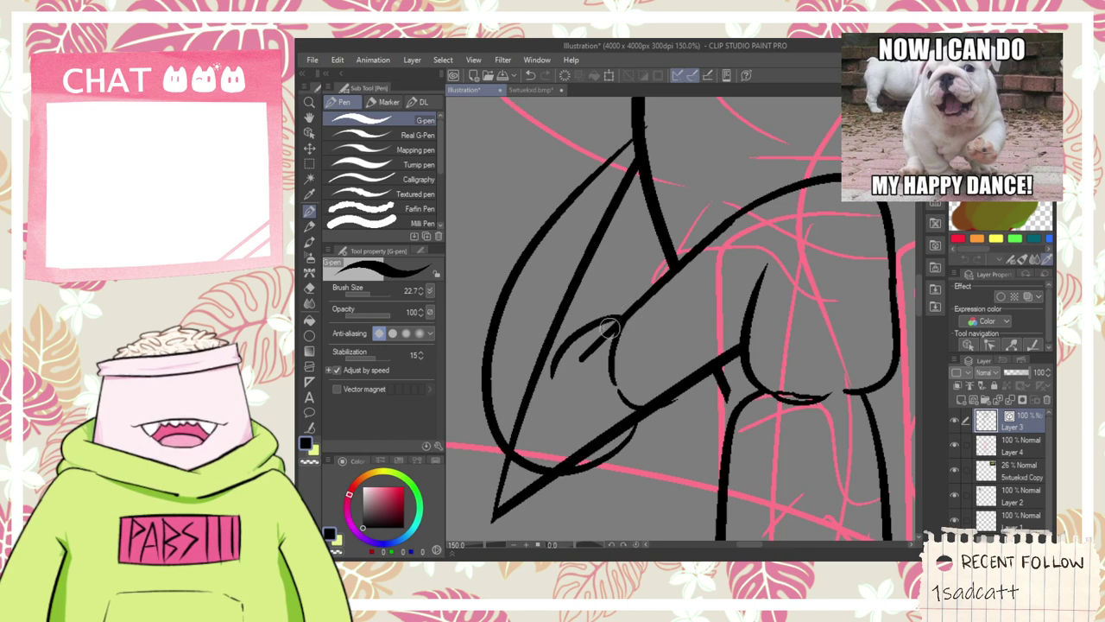
{"action": "mouse_move", "coordinate": [611, 325]}
{"action": "left_mouse_down"}
{"action": "mouse_move", "coordinate": [685, 192]}
{"action": "mouse_move", "coordinate": [688, 216]}
{"action": "left_mouse_up"}
- Erase the old pointed outline and the overlapping line ends inside the new rounded shape with the vector eraser
{"action": "key", "text": "e"}
{"action": "left_click_drag", "start_coordinate": [572, 275], "coordinate": [603, 289]}
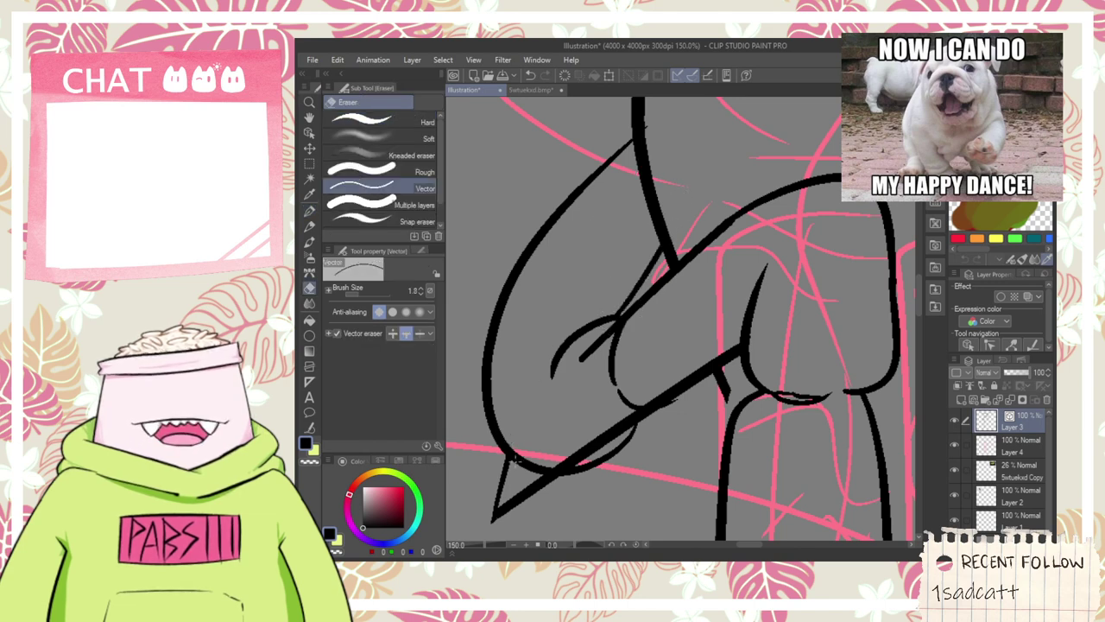
{"action": "left_click_drag", "start_coordinate": [515, 458], "coordinate": [531, 492]}
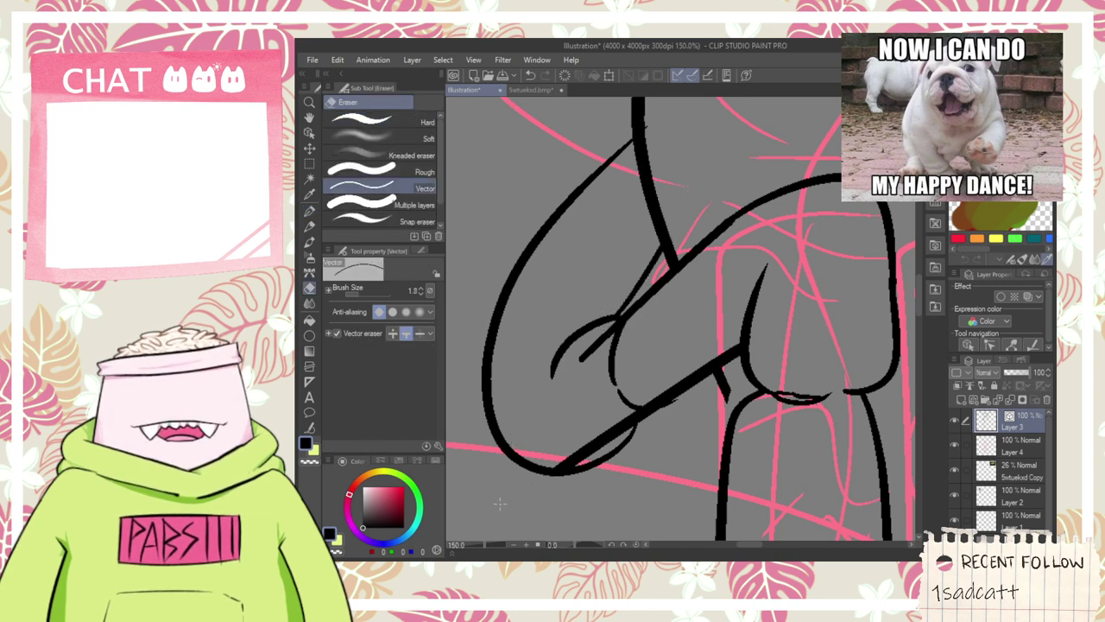
{"action": "left_click", "coordinate": [595, 429]}
{"action": "left_click_drag", "start_coordinate": [592, 356], "coordinate": [587, 347]}
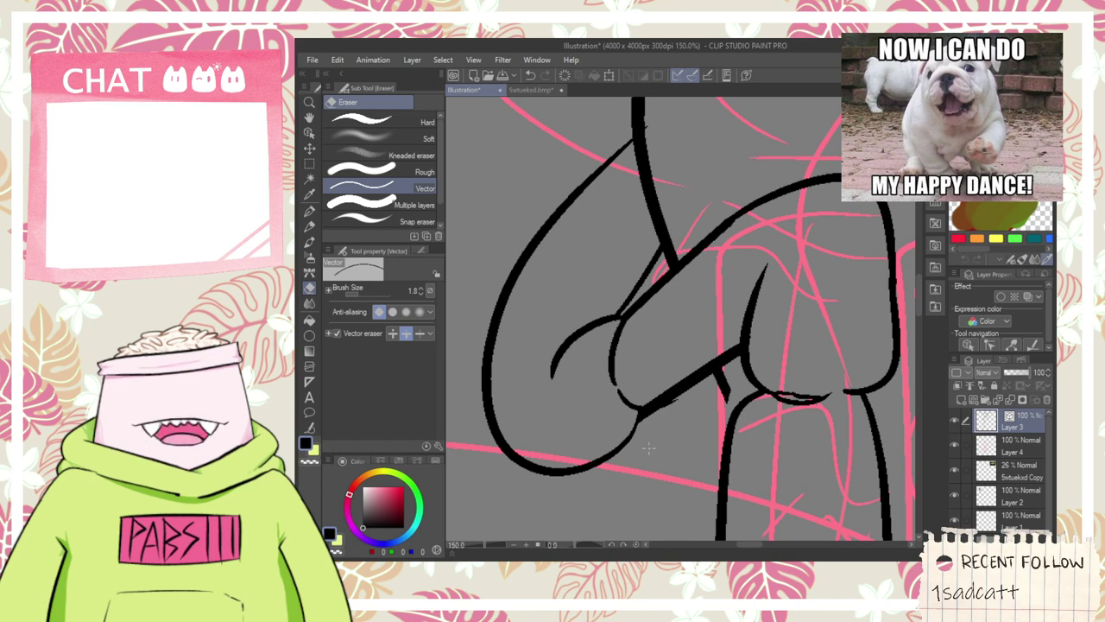
{"action": "scroll", "coordinate": [639, 429], "scroll_direction": "up", "scroll_amount": 1}
{"action": "left_click_drag", "start_coordinate": [636, 412], "coordinate": [648, 423]}
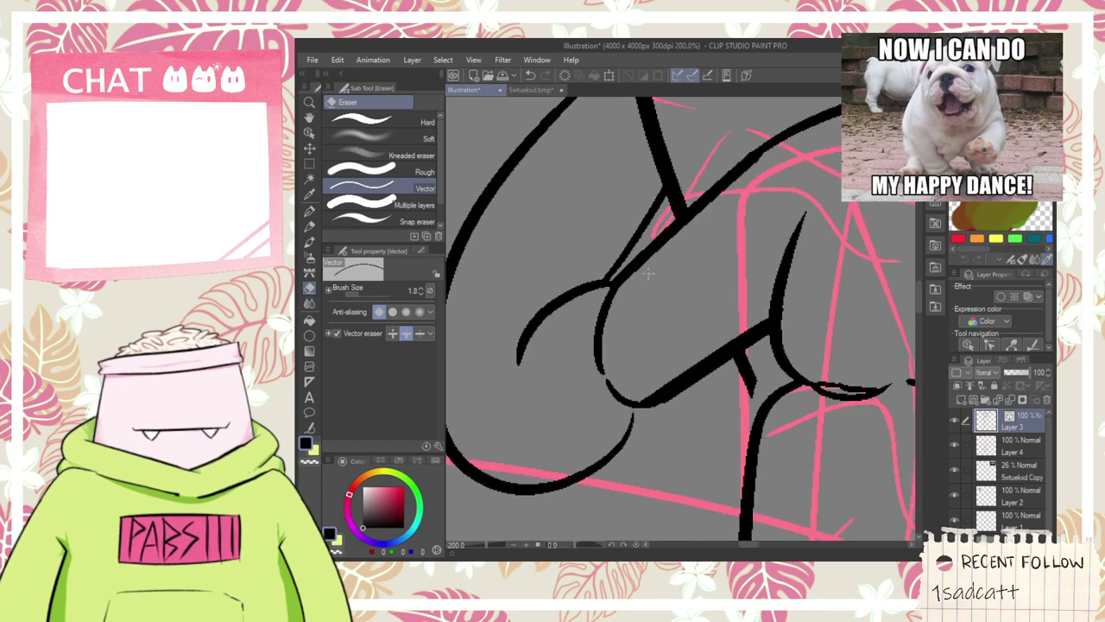
- Redraw the short curve closing the joint between the arm's upper and lower segments
{"action": "key", "text": "p"}
{"action": "scroll", "coordinate": [596, 380], "scroll_direction": "down", "scroll_amount": 5}
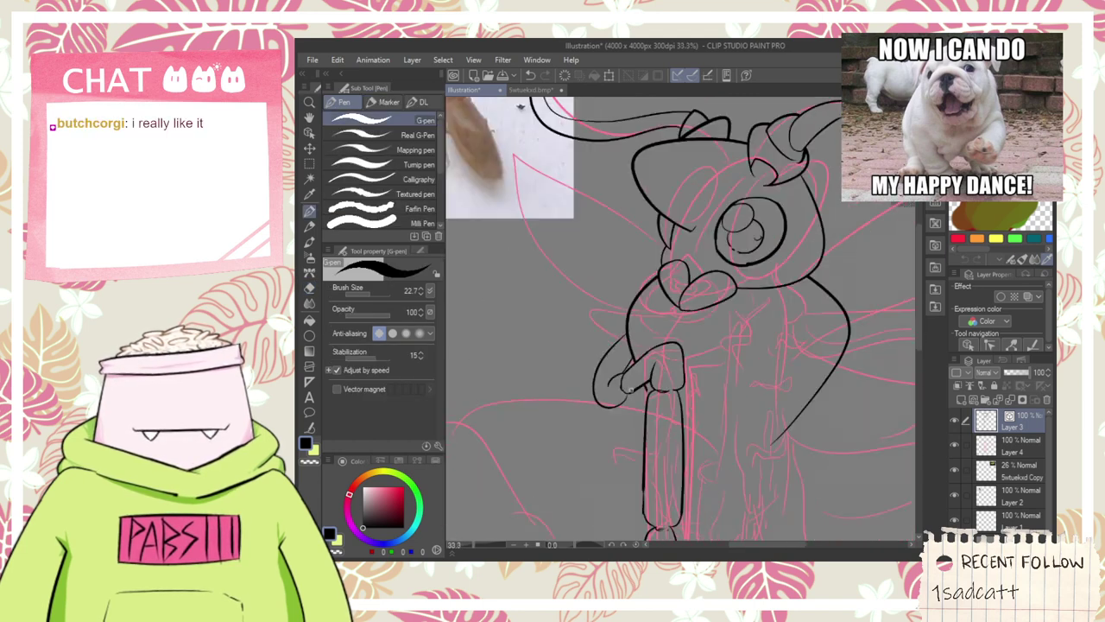
{"action": "scroll", "coordinate": [631, 391], "scroll_direction": "down", "scroll_amount": 1}
{"action": "key", "text": "space"}
{"action": "left_click_drag", "start_coordinate": [698, 423], "coordinate": [661, 306]}
{"action": "scroll", "coordinate": [616, 380], "scroll_direction": "up", "scroll_amount": 5}
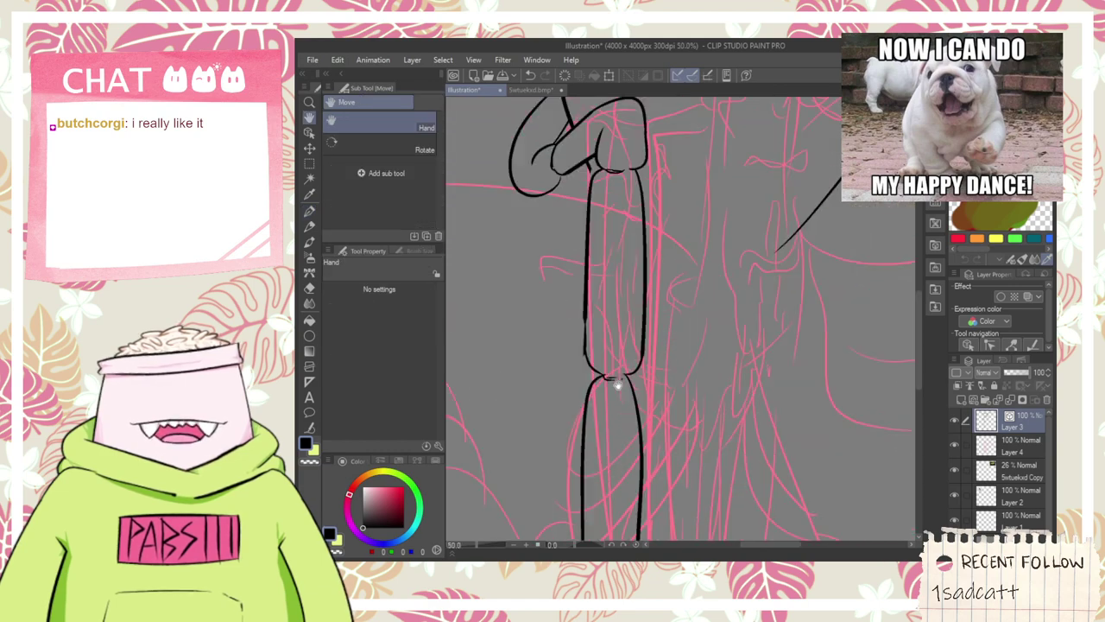
{"action": "key", "text": "p"}
{"action": "key", "text": "ctrl+z"}
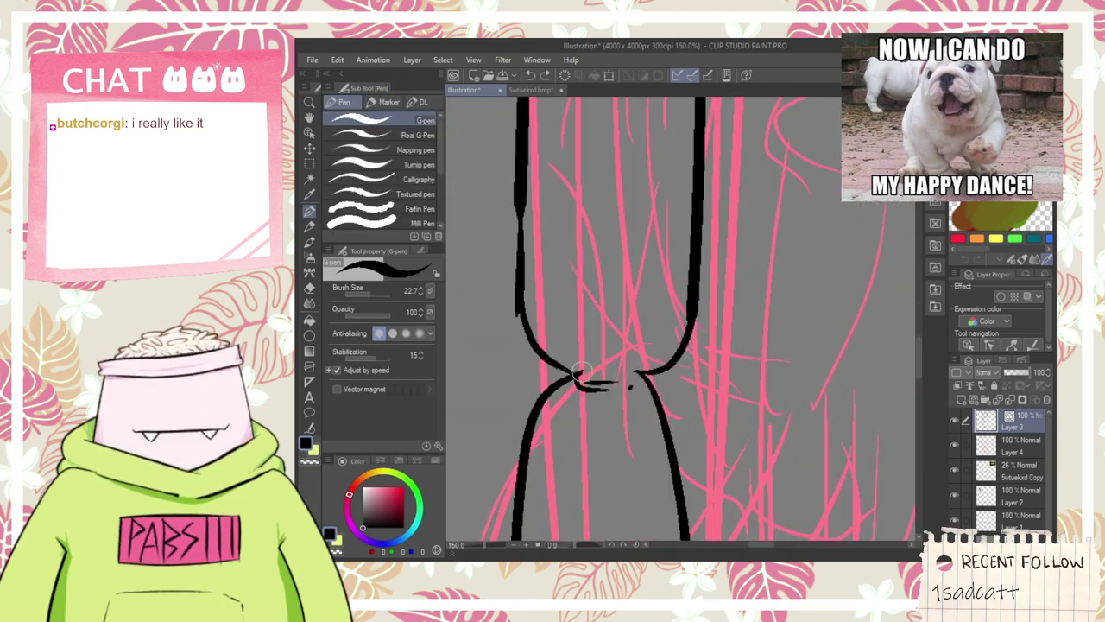
{"action": "left_click_drag", "start_coordinate": [583, 372], "coordinate": [640, 372]}
- Ink the abdomen's bulging right side from the upper body's edge down to its rounded underside, redoing strokes until they fit
{"action": "scroll", "coordinate": [628, 370], "scroll_direction": "down", "scroll_amount": 7}
{"action": "key", "text": "h"}
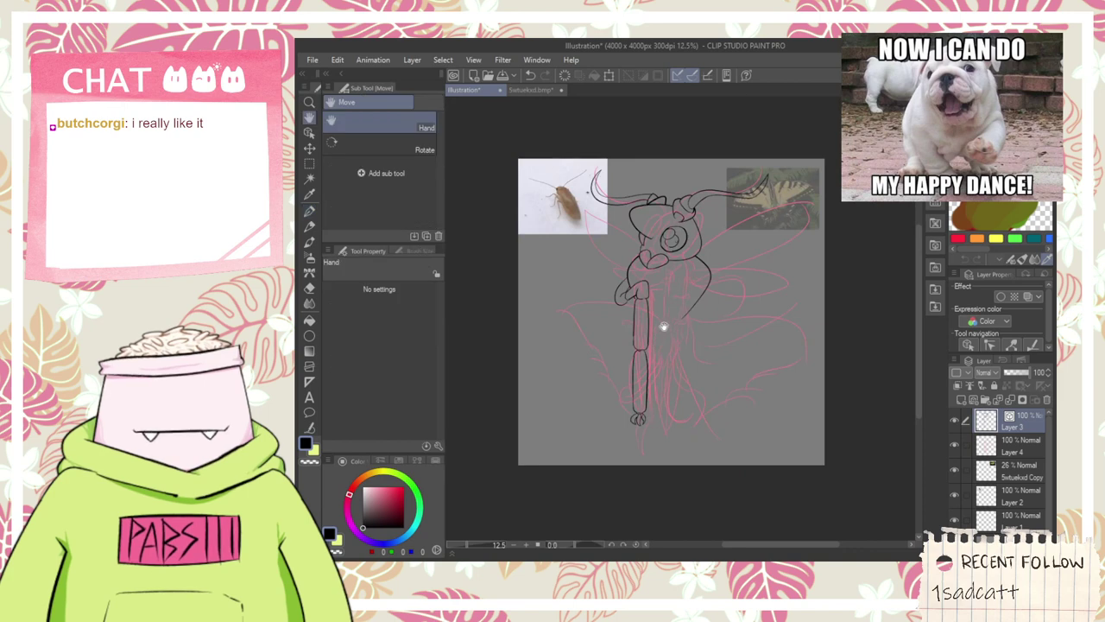
{"action": "scroll", "coordinate": [657, 340], "scroll_direction": "up", "scroll_amount": 2}
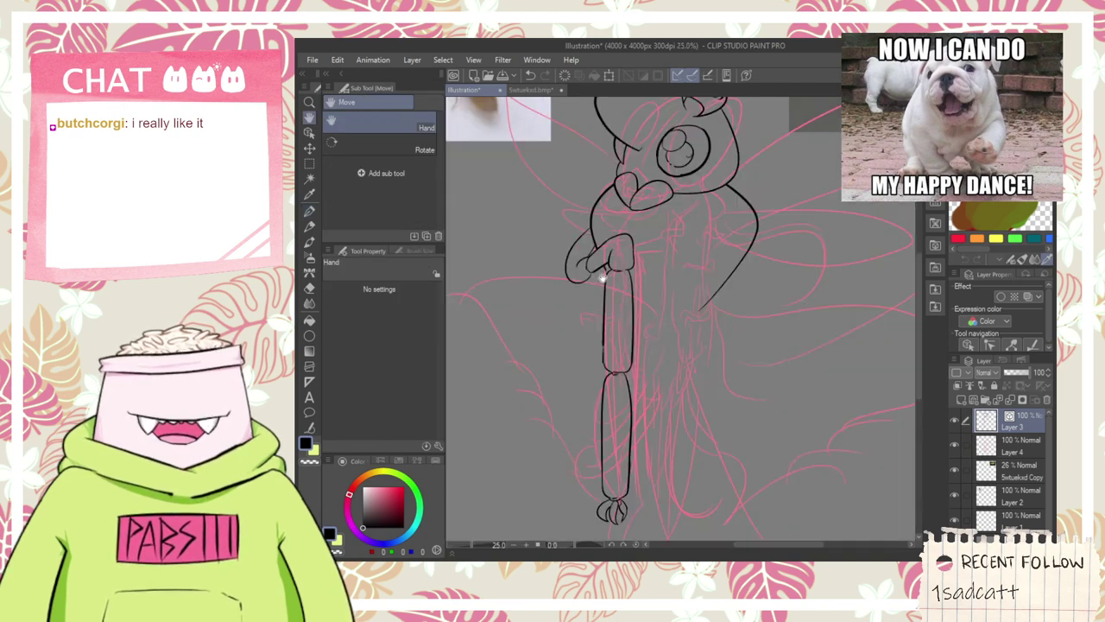
{"action": "scroll", "coordinate": [603, 254], "scroll_direction": "up", "scroll_amount": 1}
{"action": "left_click_drag", "start_coordinate": [618, 271], "coordinate": [685, 279]}
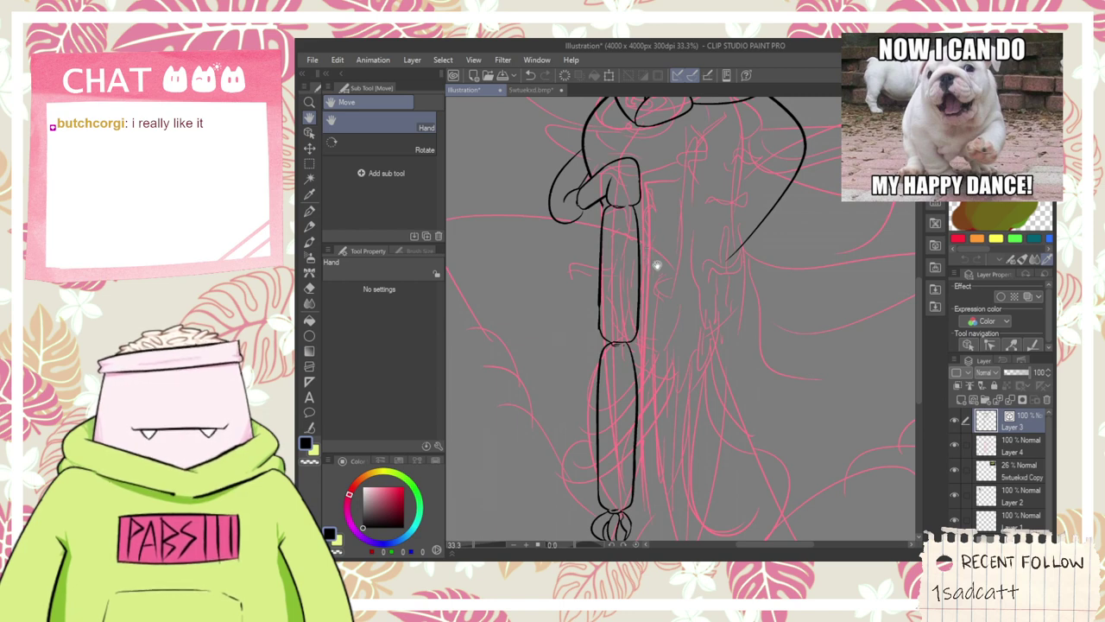
{"action": "key", "text": "p"}
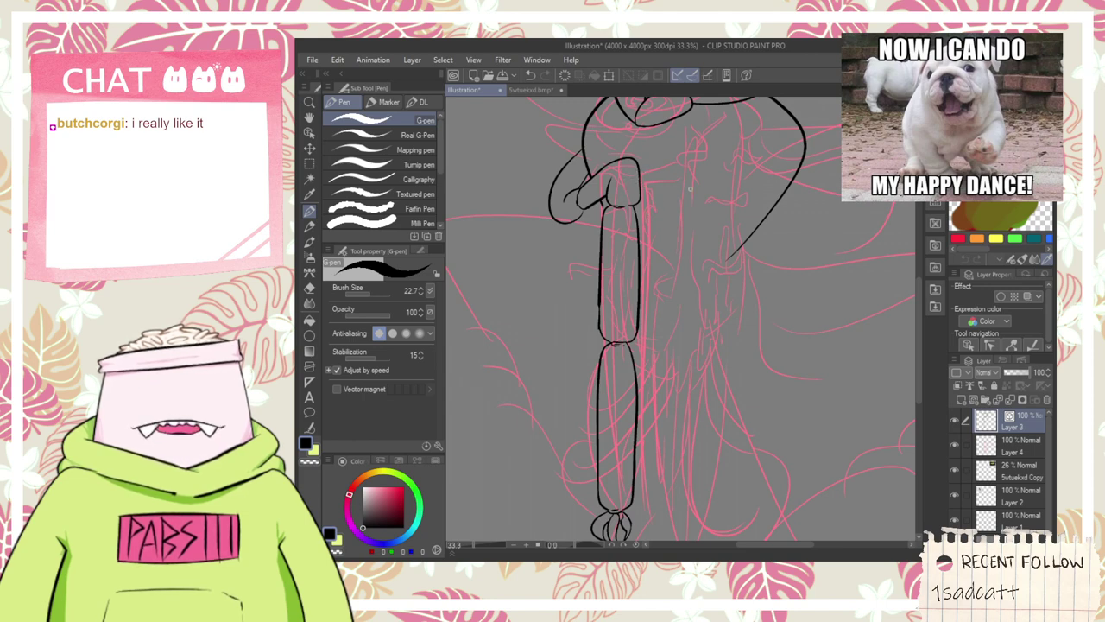
{"action": "left_click_drag", "start_coordinate": [691, 188], "coordinate": [632, 224]}
{"action": "mouse_move", "coordinate": [704, 243]}
{"action": "left_mouse_down"}
{"action": "mouse_move", "coordinate": [722, 345]}
{"action": "mouse_move", "coordinate": [654, 418]}
{"action": "left_mouse_up"}
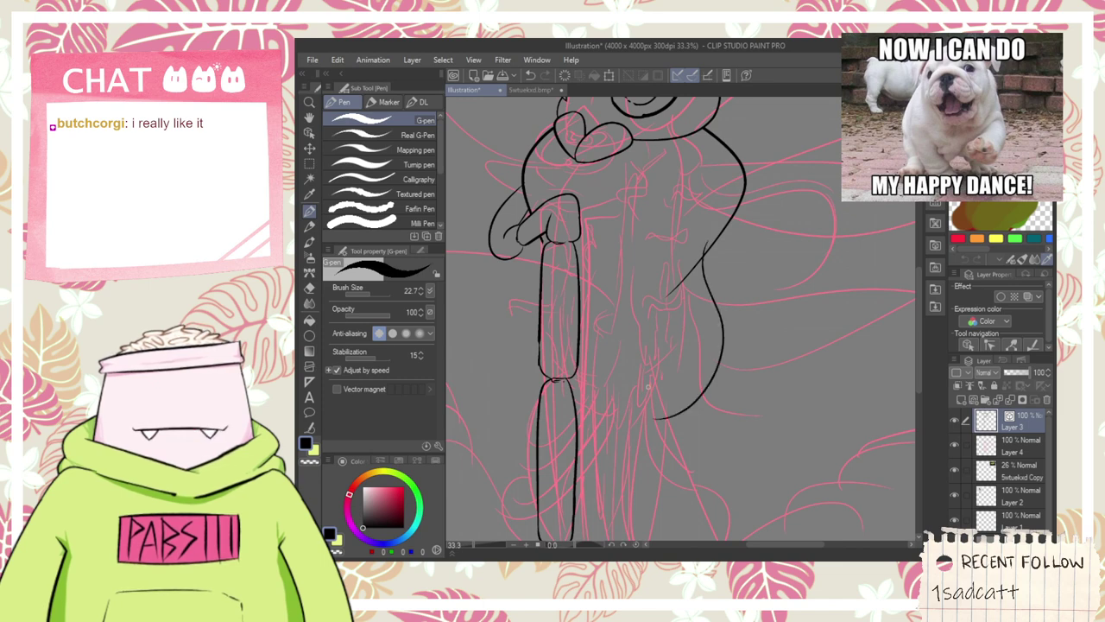
{"action": "key", "text": "ctrl+z"}
{"action": "left_click_drag", "start_coordinate": [575, 427], "coordinate": [727, 252]}
{"action": "key", "text": "ctrl+z"}
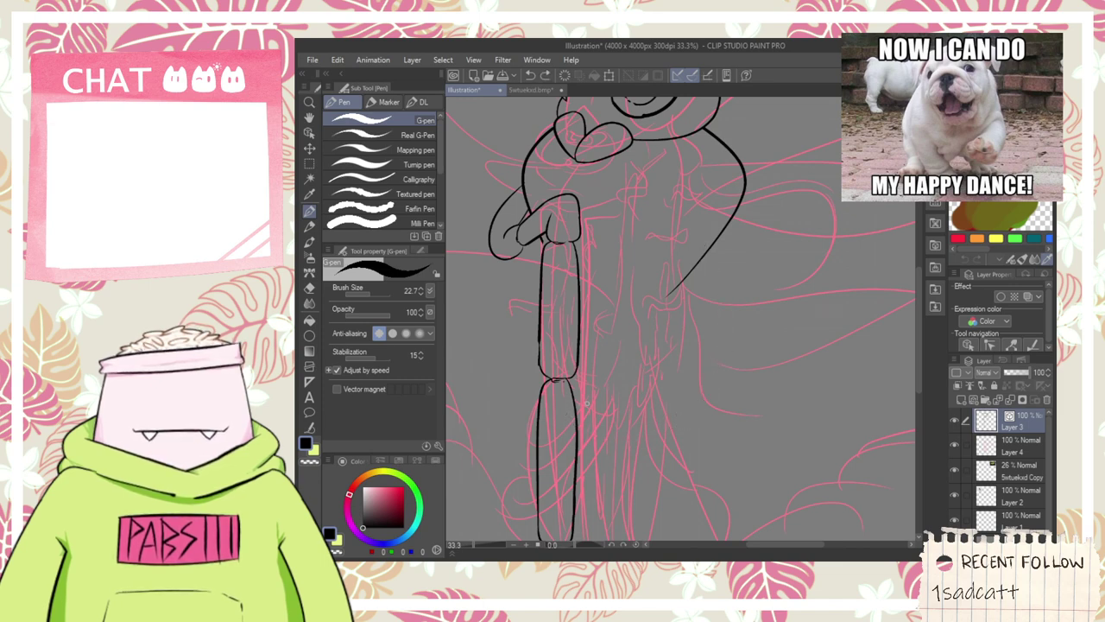
{"action": "mouse_move", "coordinate": [570, 430]}
{"action": "left_mouse_down"}
{"action": "mouse_move", "coordinate": [698, 313]}
{"action": "mouse_move", "coordinate": [712, 195]}
{"action": "mouse_move", "coordinate": [722, 317]}
{"action": "mouse_move", "coordinate": [601, 415]}
{"action": "mouse_move", "coordinate": [694, 401]}
{"action": "left_mouse_up"}
{"action": "key", "text": "ctrl+z"}
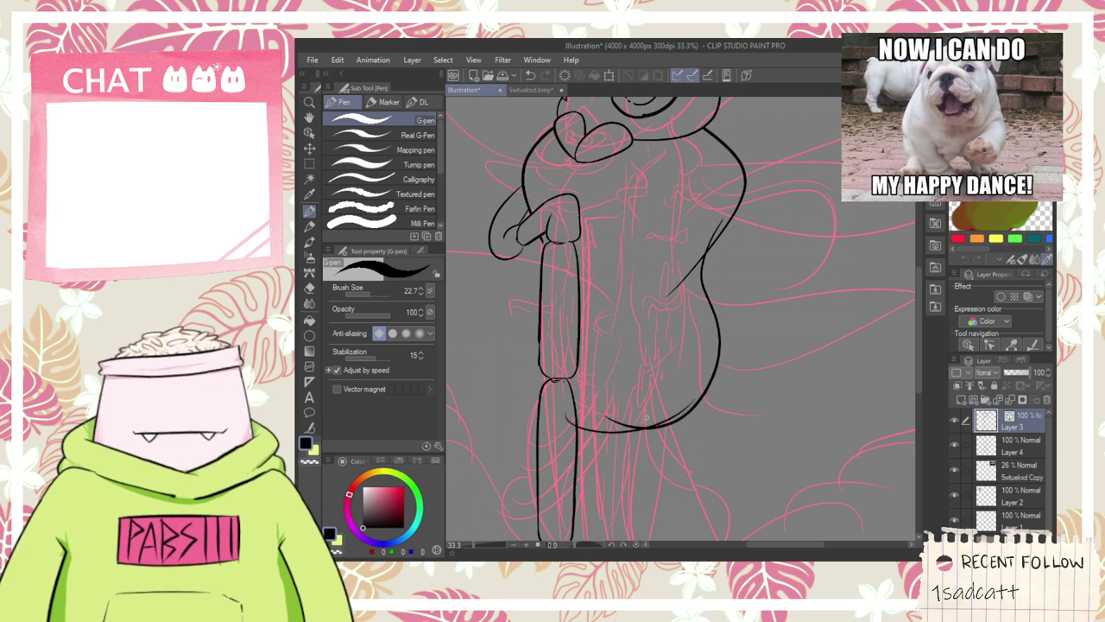
- Ink the abdomen's bottom curve from the lower arm segment to the right-side outline, redoing the stroke until it fits
{"action": "key", "text": "ctrl+z"}
{"action": "key", "text": "ctrl+z"}
{"action": "mouse_move", "coordinate": [561, 413]}
{"action": "left_mouse_down"}
{"action": "mouse_move", "coordinate": [663, 405]}
{"action": "mouse_move", "coordinate": [669, 416]}
{"action": "left_mouse_up"}
{"action": "key", "text": "ctrl+z"}
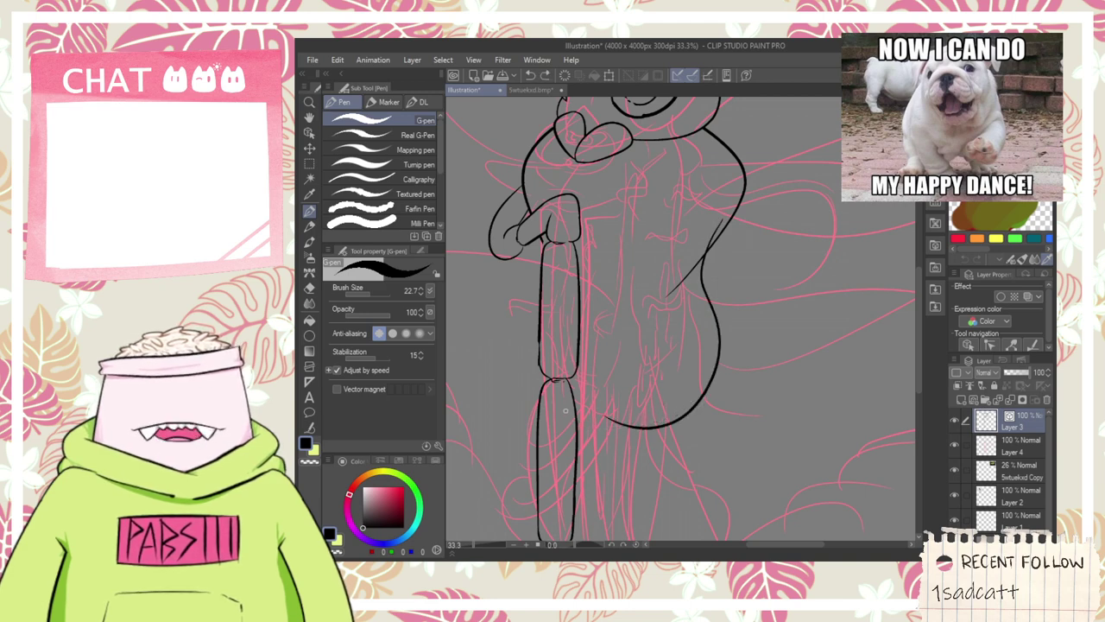
{"action": "left_click_drag", "start_coordinate": [565, 418], "coordinate": [649, 429]}
{"action": "key", "text": "e"}
{"action": "scroll", "coordinate": [676, 421], "scroll_direction": "up", "scroll_amount": 2}
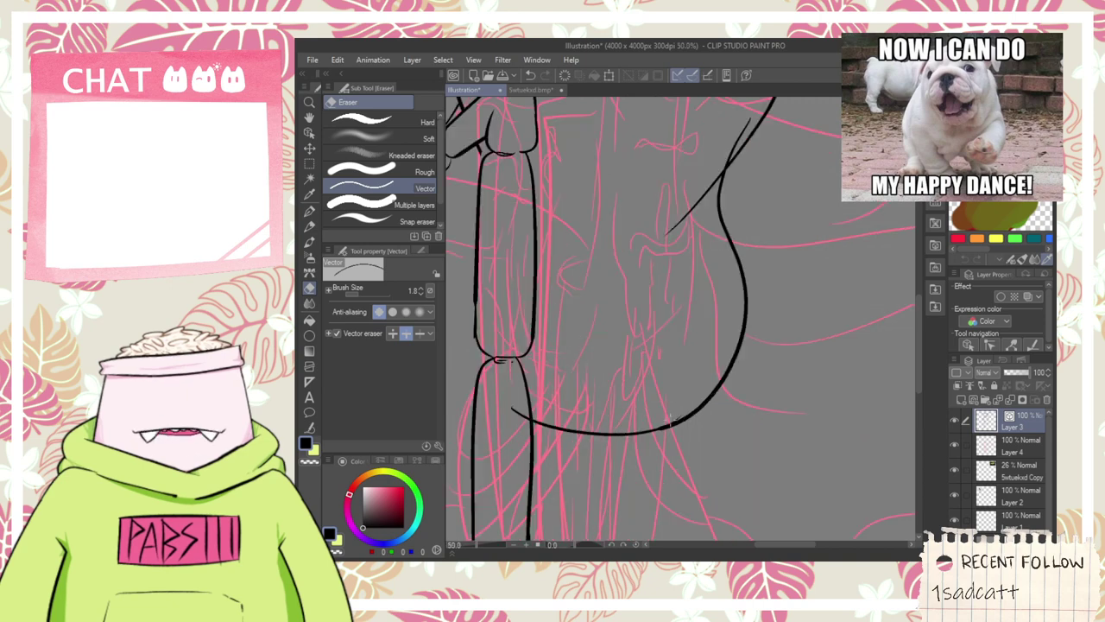
- Erase the end of the abdomen's bottom curve that overlaps the lower arm segment
{"action": "scroll", "coordinate": [534, 419], "scroll_direction": "down", "scroll_amount": 1}
{"action": "left_click_drag", "start_coordinate": [490, 411], "coordinate": [481, 423]}
{"action": "scroll", "coordinate": [505, 413], "scroll_direction": "down", "scroll_amount": 2}
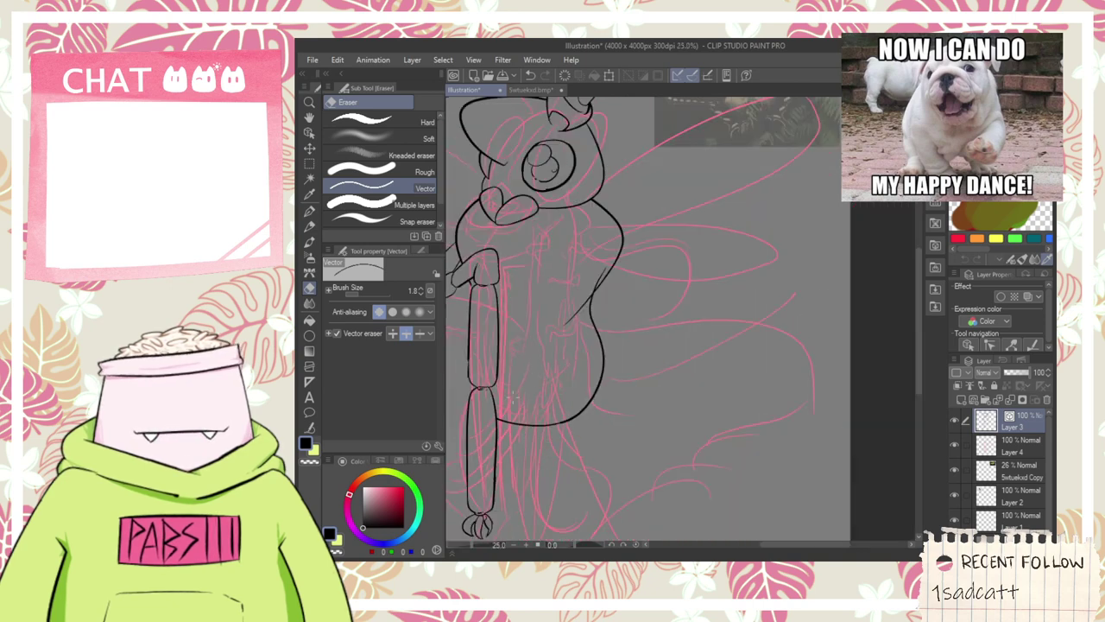
- Erase the top end of the abdomen's right-side outline where it runs inside the upper body
{"action": "key", "text": "space"}
{"action": "left_click_drag", "start_coordinate": [577, 320], "coordinate": [650, 310]}
{"action": "scroll", "coordinate": [673, 248], "scroll_direction": "up", "scroll_amount": 2}
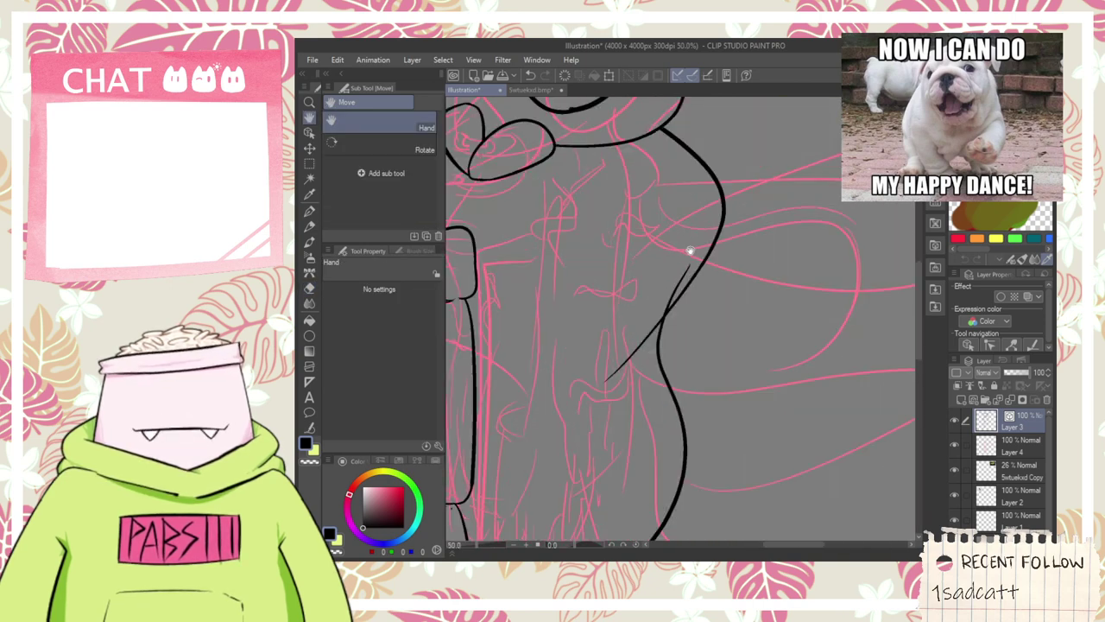
{"action": "mouse_move", "coordinate": [691, 249]}
{"action": "left_mouse_down"}
{"action": "mouse_move", "coordinate": [656, 295]}
{"action": "mouse_move", "coordinate": [680, 253]}
{"action": "left_mouse_up"}
{"action": "left_click", "coordinate": [640, 329]}
- Ink the hooked, rounded outer curve of the second arm's upper segment over the body's right edge with the G-pen
{"action": "scroll", "coordinate": [639, 328], "scroll_direction": "down", "scroll_amount": 1}
{"action": "scroll", "coordinate": [639, 326], "scroll_direction": "down", "scroll_amount": 1}
{"action": "key", "text": "h"}
{"action": "scroll", "coordinate": [677, 255], "scroll_direction": "up", "scroll_amount": 1}
{"action": "key", "text": "p"}
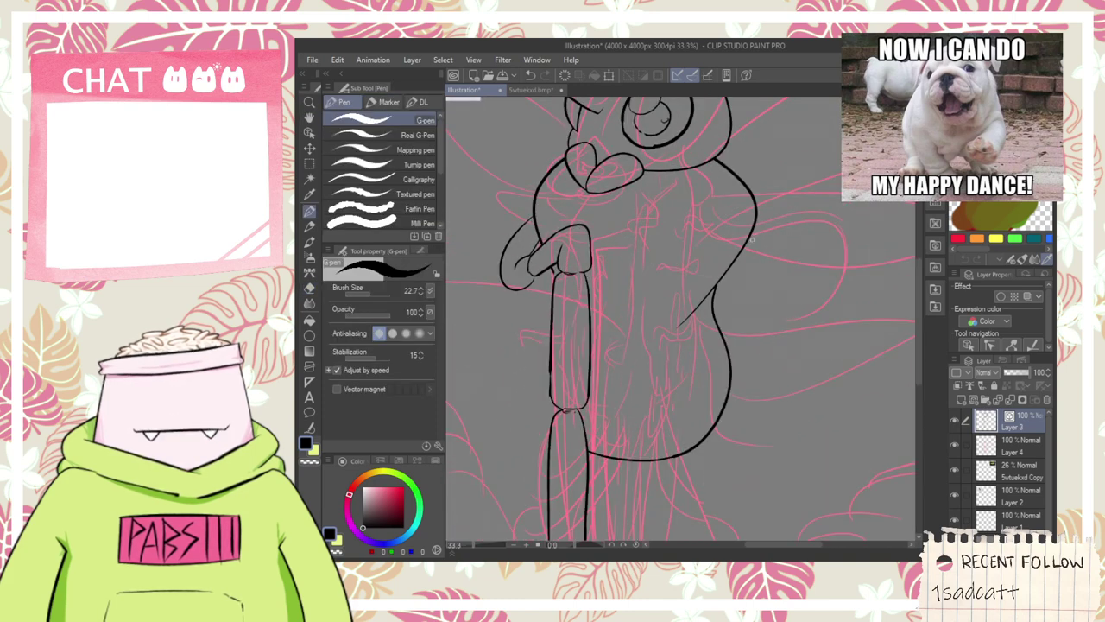
{"action": "scroll", "coordinate": [740, 246], "scroll_direction": "up", "scroll_amount": 1}
{"action": "scroll", "coordinate": [712, 245], "scroll_direction": "down", "scroll_amount": 1}
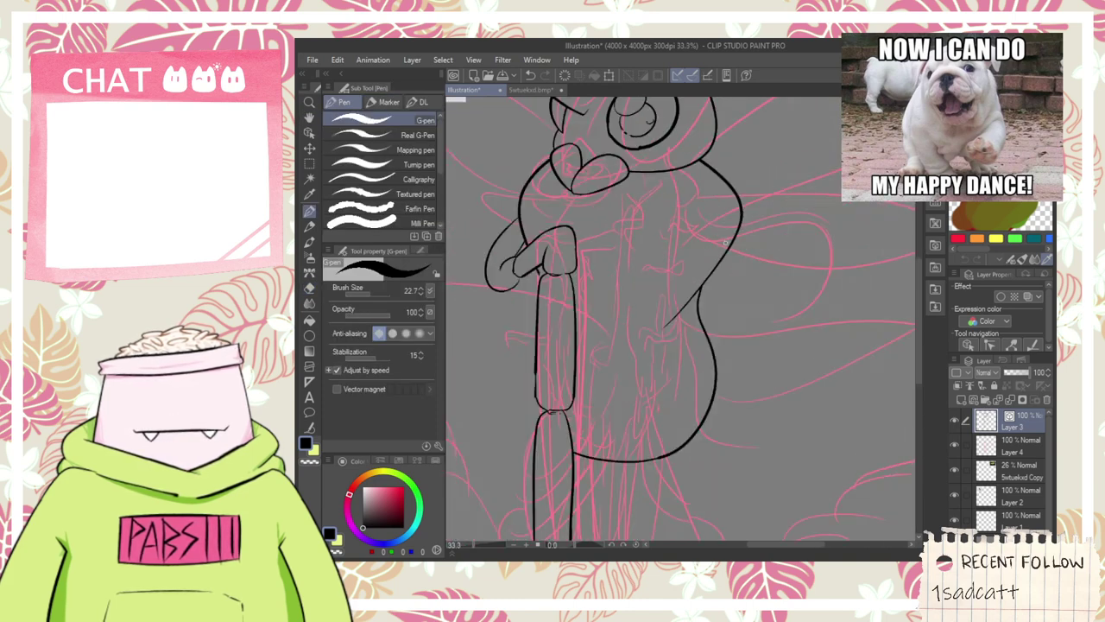
{"action": "left_click_drag", "start_coordinate": [725, 242], "coordinate": [637, 279]}
{"action": "key", "text": "ctrl+z"}
{"action": "scroll", "coordinate": [725, 242], "scroll_direction": "up", "scroll_amount": 1}
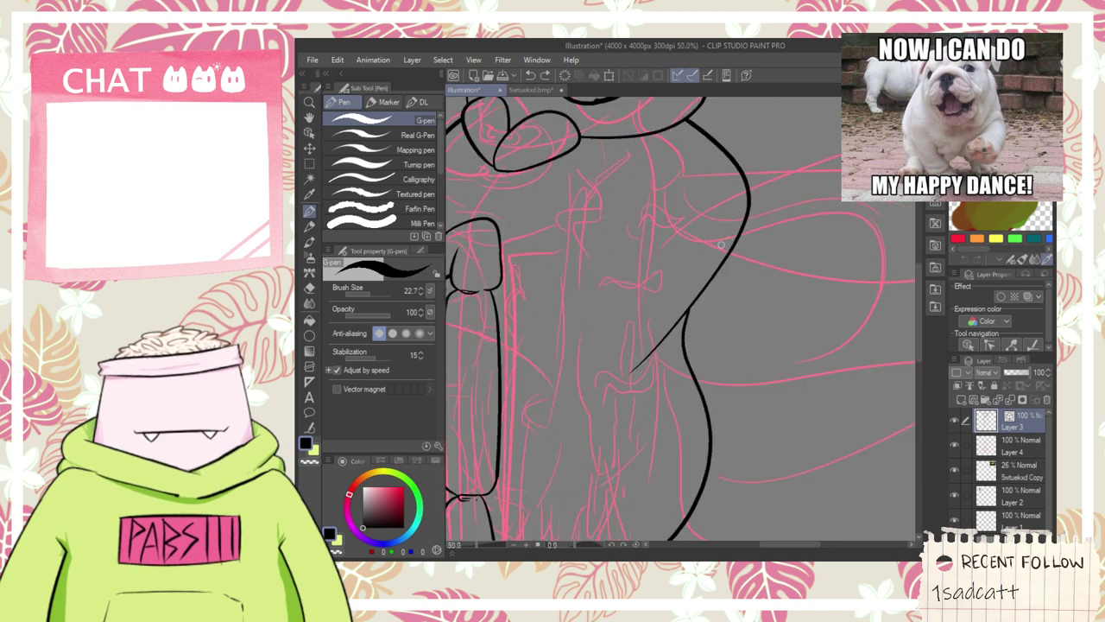
{"action": "left_click_drag", "start_coordinate": [722, 235], "coordinate": [736, 330]}
{"action": "key", "text": "ctrl+z"}
{"action": "mouse_move", "coordinate": [679, 262]}
{"action": "left_mouse_down"}
{"action": "mouse_move", "coordinate": [715, 231]}
{"action": "mouse_move", "coordinate": [732, 350]}
{"action": "left_mouse_up"}
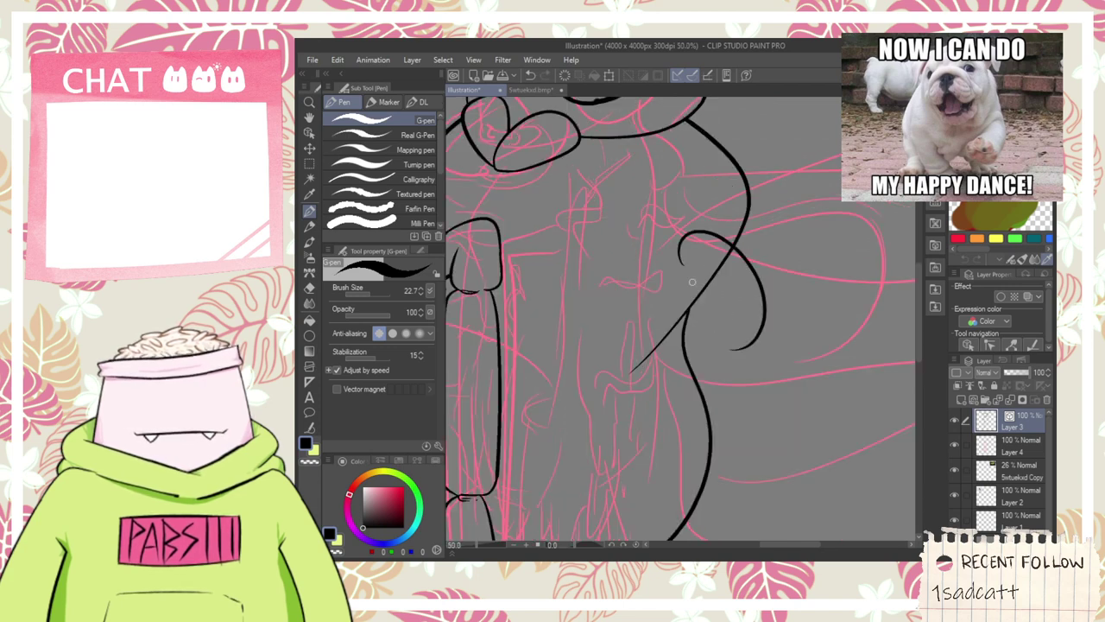
{"action": "key", "text": "ctrl+z"}
- Ink the upper segment's short inner line and the long oval forearm slanting across the body
{"action": "mouse_move", "coordinate": [708, 280]}
{"action": "left_mouse_down"}
{"action": "mouse_move", "coordinate": [716, 321]}
{"action": "mouse_move", "coordinate": [589, 265]}
{"action": "left_mouse_up"}
{"action": "key", "text": "ctrl+z"}
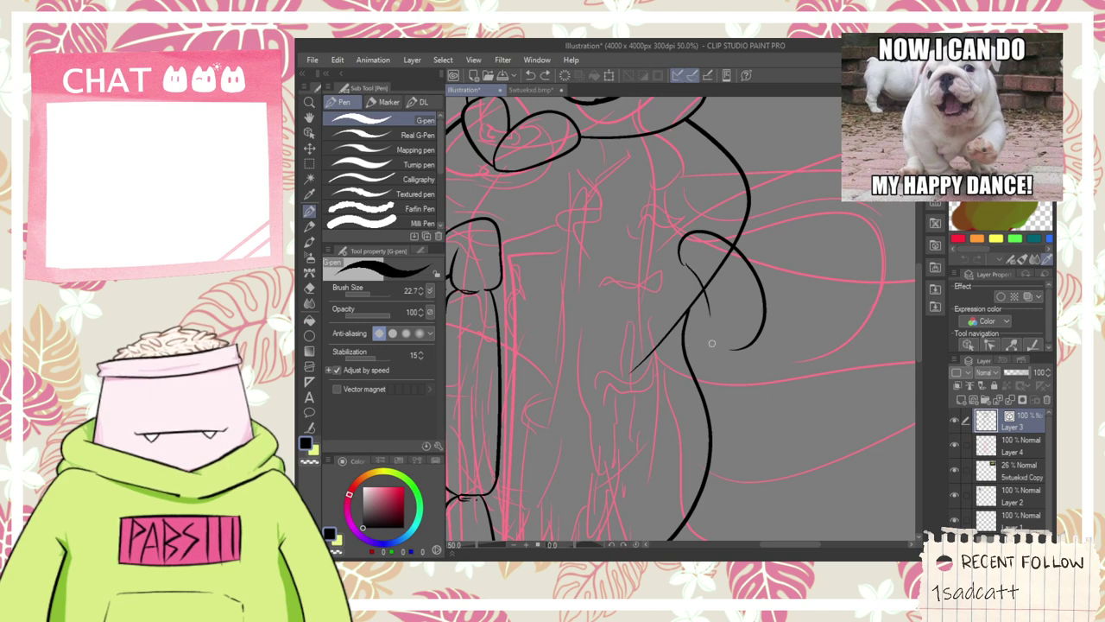
{"action": "left_click_drag", "start_coordinate": [713, 343], "coordinate": [611, 234]}
{"action": "key", "text": "ctrl+z"}
{"action": "mouse_move", "coordinate": [680, 342]}
{"action": "left_mouse_down"}
{"action": "mouse_move", "coordinate": [708, 343]}
{"action": "mouse_move", "coordinate": [566, 294]}
{"action": "mouse_move", "coordinate": [661, 282]}
{"action": "mouse_move", "coordinate": [748, 402]}
{"action": "left_mouse_up"}
{"action": "scroll", "coordinate": [671, 293], "scroll_direction": "up", "scroll_amount": 2}
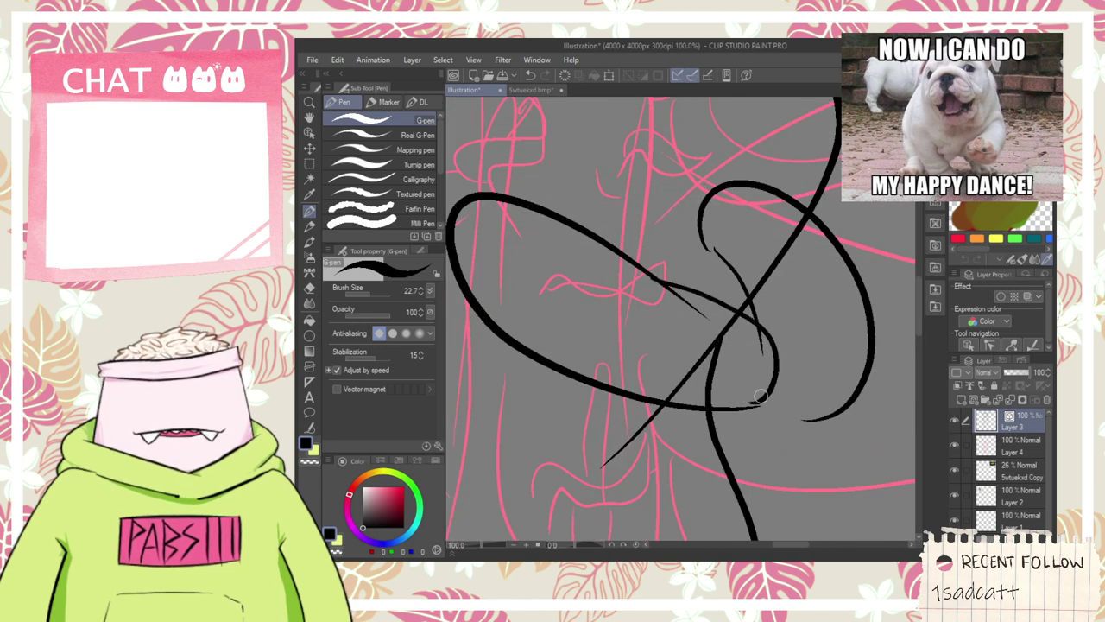
- Erase the body outline and overlapping line ends inside the second arm, leaving its upper segment joined to the forearm
{"action": "key", "text": "e"}
{"action": "left_click_drag", "start_coordinate": [702, 299], "coordinate": [684, 316]}
{"action": "left_click_drag", "start_coordinate": [727, 376], "coordinate": [677, 353]}
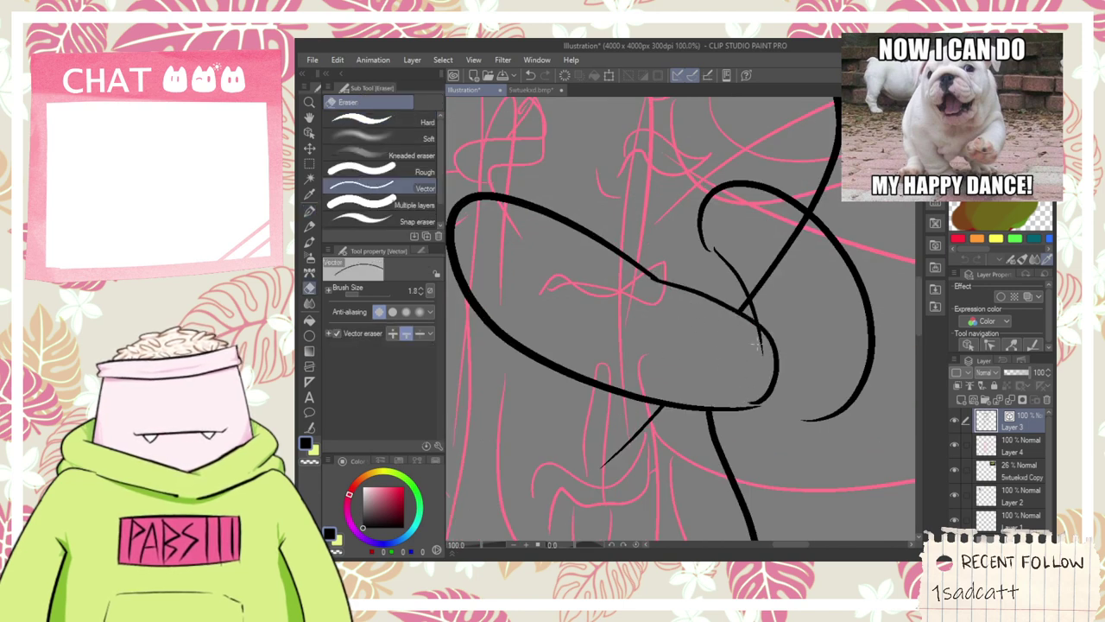
{"action": "left_click_drag", "start_coordinate": [760, 262], "coordinate": [792, 269]}
{"action": "scroll", "coordinate": [807, 397], "scroll_direction": "up", "scroll_amount": 1}
{"action": "mouse_move", "coordinate": [807, 397]}
{"action": "left_mouse_down"}
{"action": "mouse_move", "coordinate": [748, 313]}
{"action": "mouse_move", "coordinate": [877, 214]}
{"action": "left_mouse_up"}
{"action": "key", "text": "p"}
{"action": "key", "text": "e"}
{"action": "left_click_drag", "start_coordinate": [788, 285], "coordinate": [878, 227]}
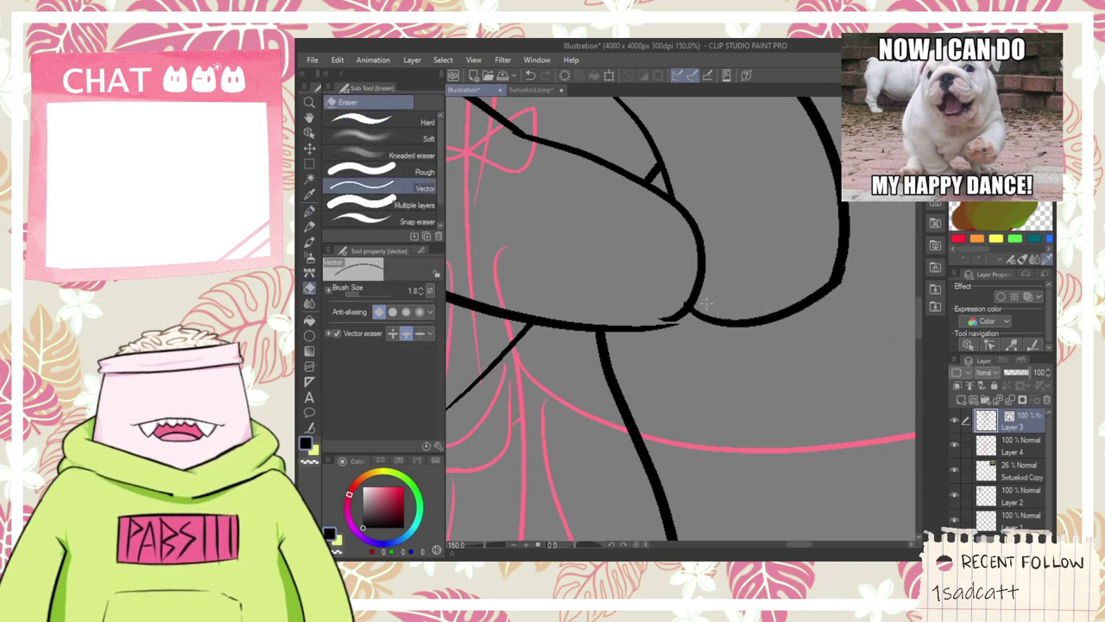
- Ink small curved strokes for the elbow joint at the forearm's right end
{"action": "scroll", "coordinate": [706, 304], "scroll_direction": "up", "scroll_amount": 1}
{"action": "key", "text": "p"}
{"action": "left_click_drag", "start_coordinate": [687, 302], "coordinate": [718, 245]}
{"action": "key", "text": "ctrl+z"}
{"action": "mouse_move", "coordinate": [688, 302]}
{"action": "left_mouse_down"}
{"action": "mouse_move", "coordinate": [713, 227]}
{"action": "mouse_move", "coordinate": [722, 251]}
{"action": "mouse_move", "coordinate": [710, 213]}
{"action": "mouse_move", "coordinate": [724, 223]}
{"action": "mouse_move", "coordinate": [707, 206]}
{"action": "mouse_move", "coordinate": [729, 272]}
{"action": "mouse_move", "coordinate": [708, 281]}
{"action": "mouse_move", "coordinate": [723, 201]}
{"action": "mouse_move", "coordinate": [722, 252]}
{"action": "left_mouse_up"}
{"action": "key", "text": "ctrl+z"}
{"action": "key", "text": "ctrl+z"}
{"action": "key", "text": "ctrl+z"}
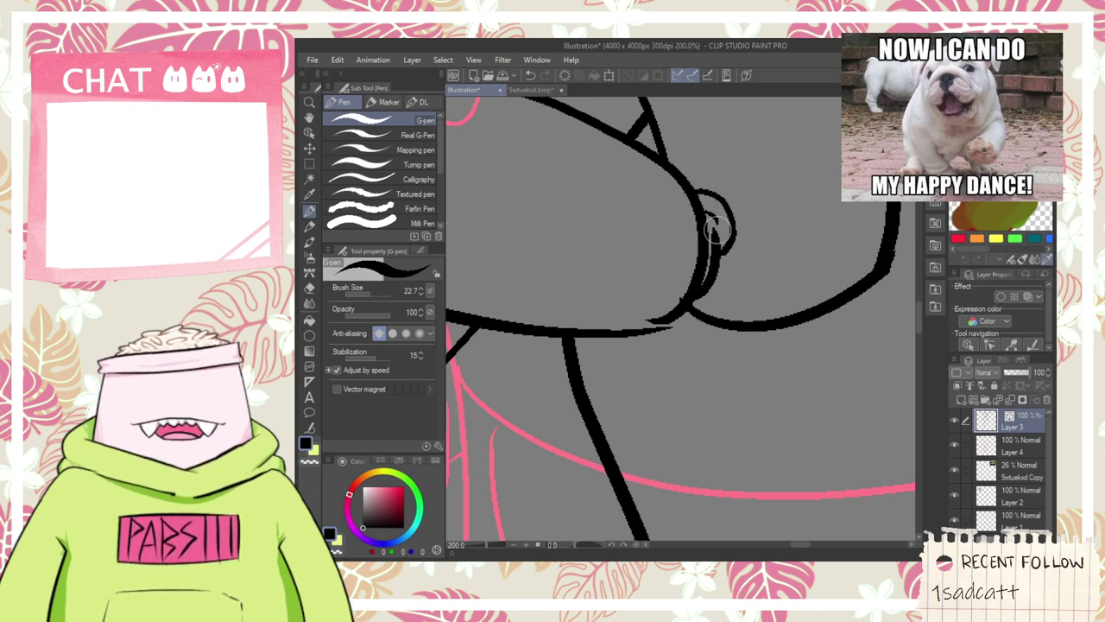
{"action": "key", "text": "ctrl+z"}
{"action": "mouse_move", "coordinate": [699, 203]}
{"action": "left_mouse_down"}
{"action": "mouse_move", "coordinate": [727, 215]}
{"action": "mouse_move", "coordinate": [715, 277]}
{"action": "left_mouse_up"}
{"action": "key", "text": "e"}
{"action": "scroll", "coordinate": [642, 329], "scroll_direction": "up", "scroll_amount": 2}
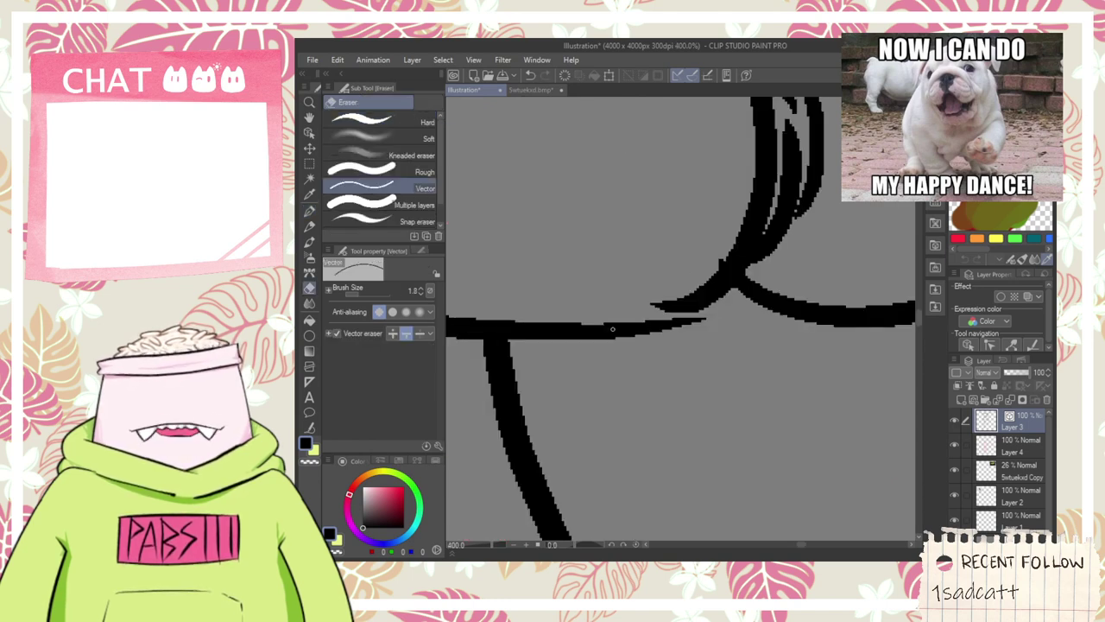
- Bridge the gap in the forearm's underside near the elbow with a short stroke and erase the leftover line tip
{"action": "key", "text": "p"}
{"action": "mouse_move", "coordinate": [582, 334]}
{"action": "left_mouse_down"}
{"action": "mouse_move", "coordinate": [693, 303]}
{"action": "mouse_move", "coordinate": [728, 249]}
{"action": "left_mouse_up"}
{"action": "key", "text": "ctrl+z"}
{"action": "left_click_drag", "start_coordinate": [582, 323], "coordinate": [720, 240]}
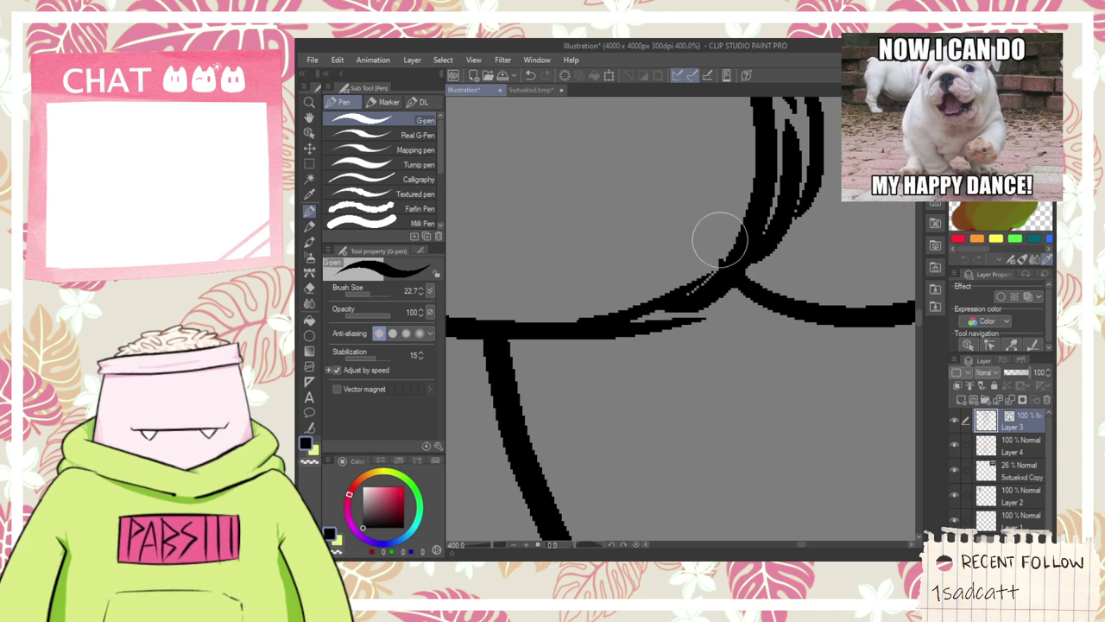
{"action": "key", "text": "ctrl+z"}
{"action": "key", "text": "ctrl+z"}
{"action": "mouse_move", "coordinate": [617, 324]}
{"action": "left_mouse_down"}
{"action": "mouse_move", "coordinate": [679, 271]}
{"action": "mouse_move", "coordinate": [670, 316]}
{"action": "mouse_move", "coordinate": [708, 258]}
{"action": "left_mouse_up"}
{"action": "key", "text": "e"}
{"action": "left_click_drag", "start_coordinate": [699, 323], "coordinate": [714, 304]}
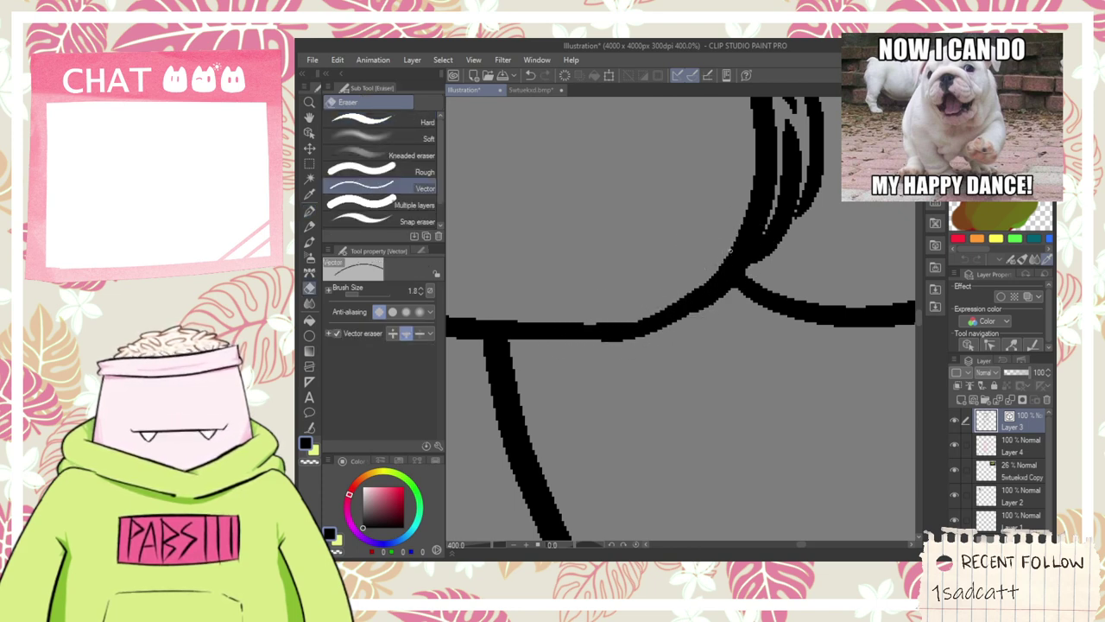
- Try to ink a new rounded end curve inside the oval forearm outline
{"action": "scroll", "coordinate": [731, 250], "scroll_direction": "down", "scroll_amount": 5}
{"action": "key", "text": "space"}
{"action": "left_click_drag", "start_coordinate": [745, 252], "coordinate": [759, 347]}
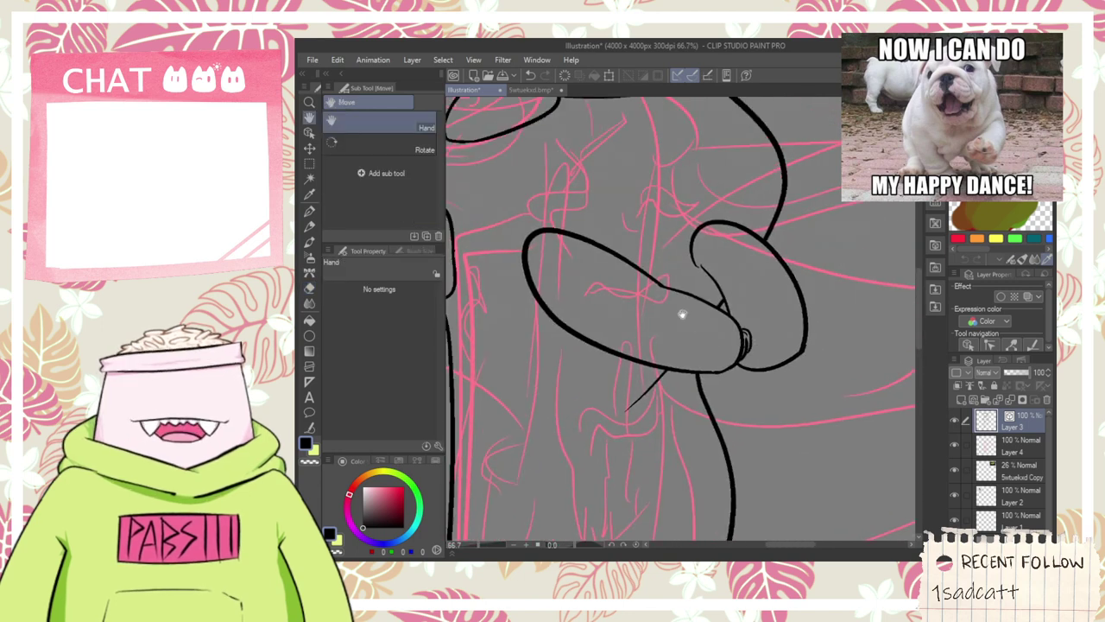
{"action": "mouse_move", "coordinate": [682, 316]}
{"action": "left_mouse_down"}
{"action": "mouse_move", "coordinate": [627, 338]}
{"action": "mouse_move", "coordinate": [558, 313]}
{"action": "mouse_move", "coordinate": [662, 269]}
{"action": "left_mouse_up"}
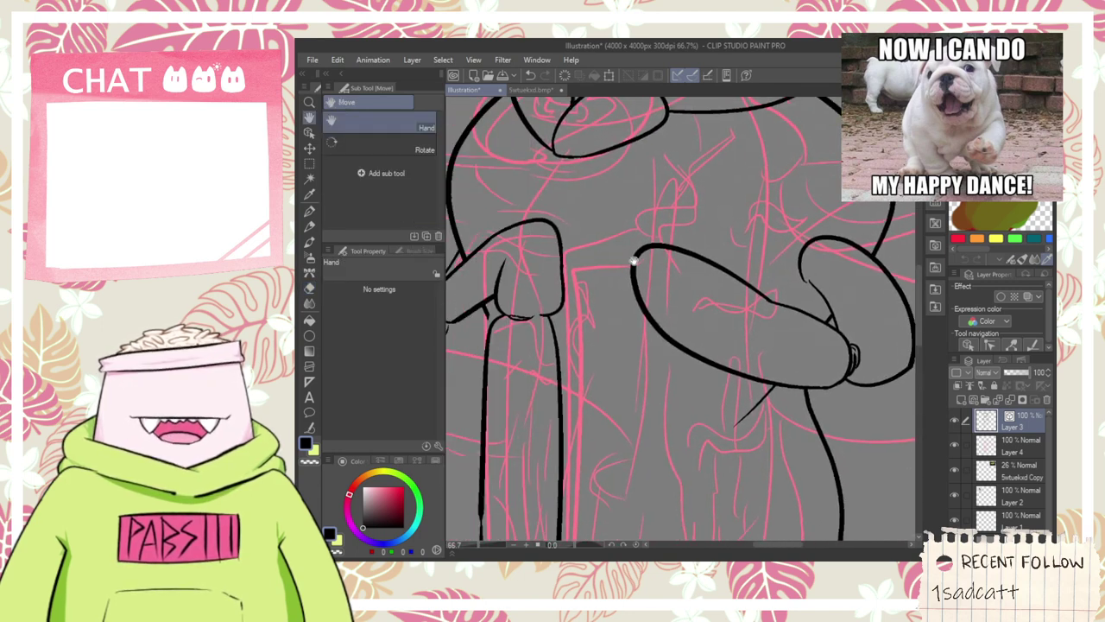
{"action": "left_click_drag", "start_coordinate": [698, 347], "coordinate": [713, 341]}
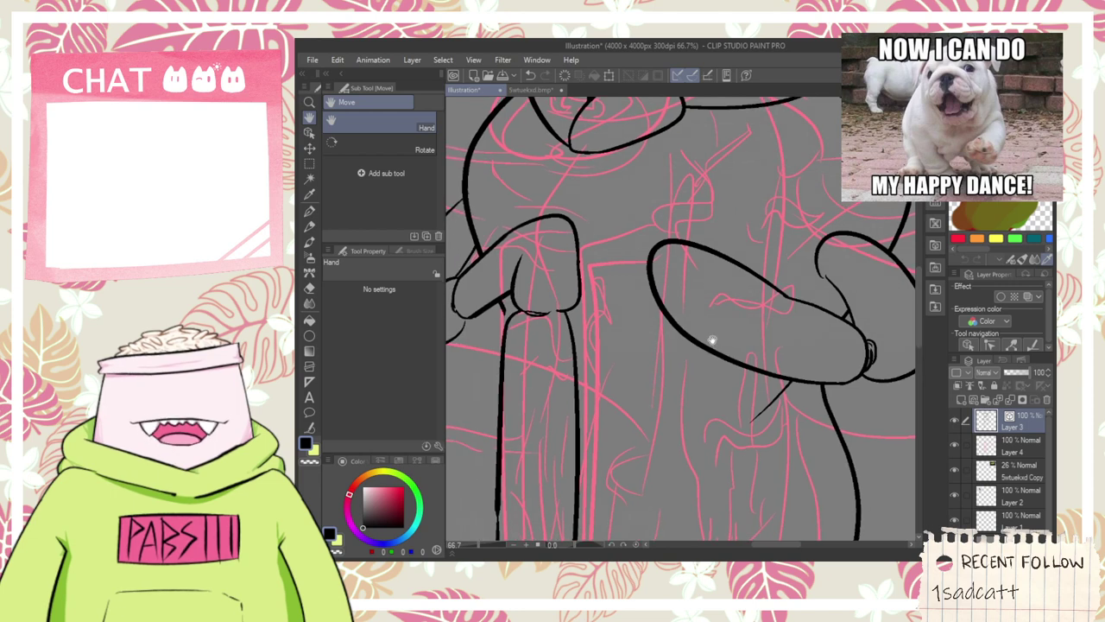
{"action": "key", "text": "p"}
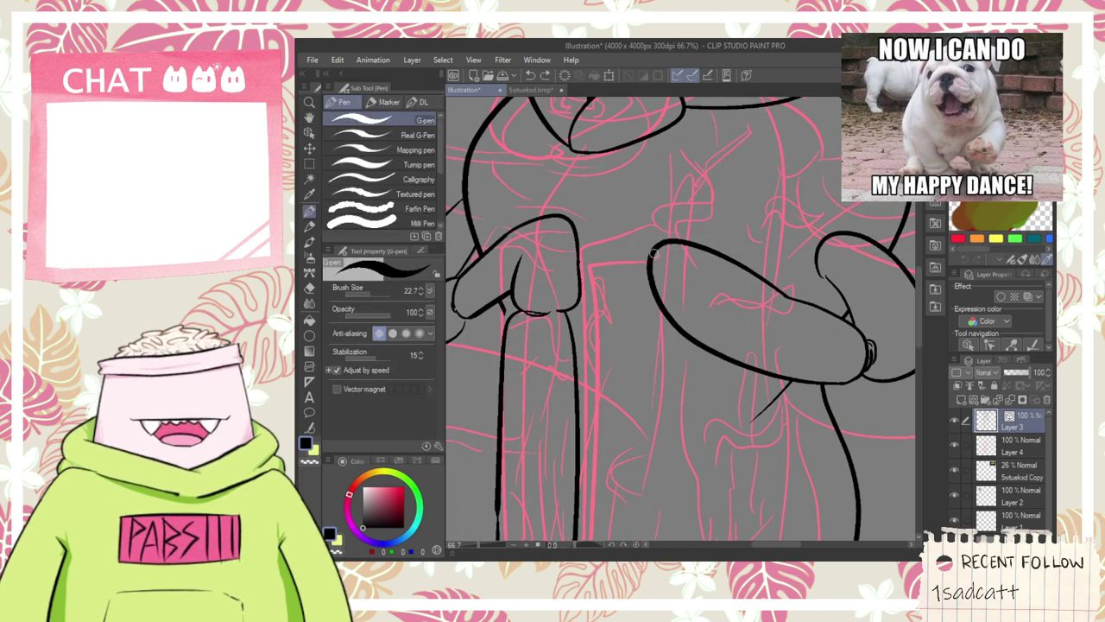
{"action": "key", "text": "space"}
{"action": "left_click_drag", "start_coordinate": [772, 345], "coordinate": [623, 343]}
{"action": "scroll", "coordinate": [623, 343], "scroll_direction": "up", "scroll_amount": 2}
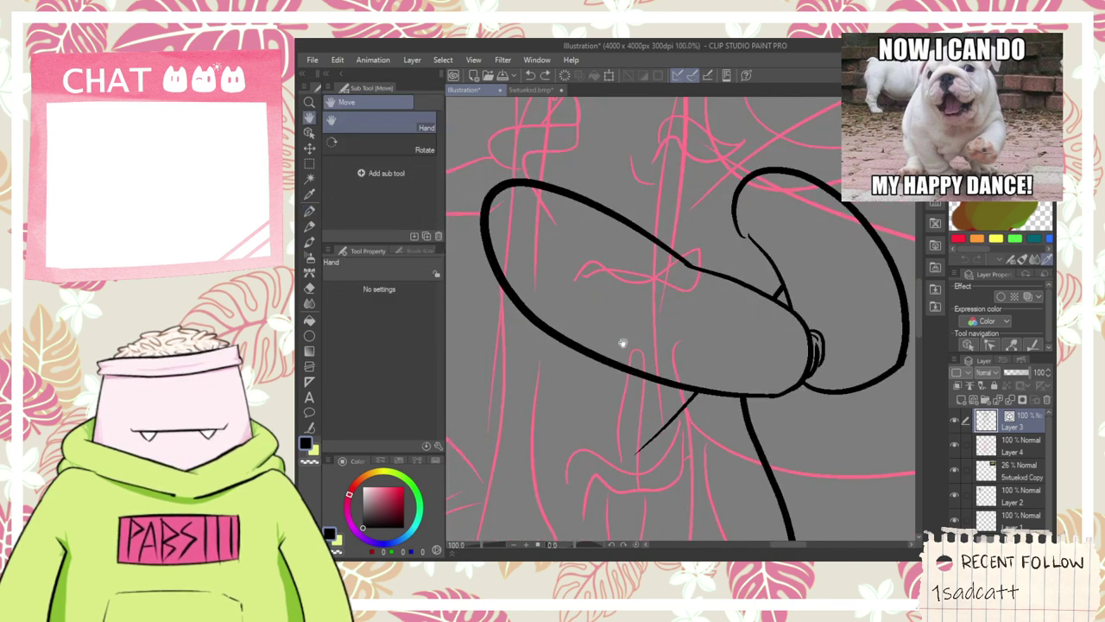
{"action": "left_click_drag", "start_coordinate": [646, 393], "coordinate": [690, 206]}
{"action": "key", "text": "ctrl+z"}
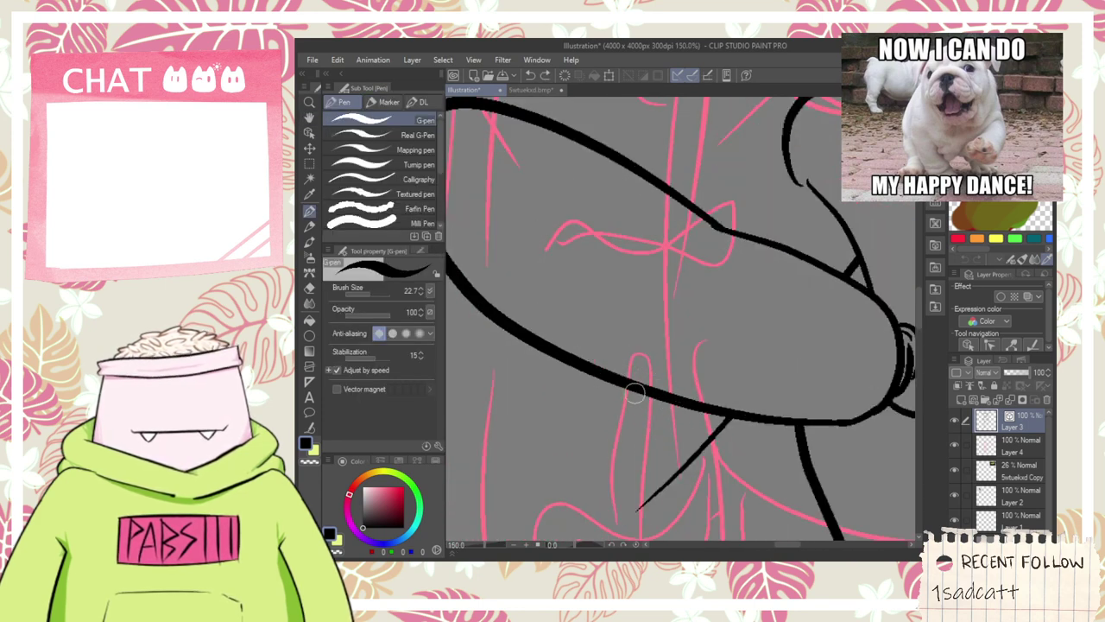
{"action": "left_click_drag", "start_coordinate": [624, 383], "coordinate": [703, 164]}
{"action": "key", "text": "ctrl+z"}
{"action": "key", "text": "space"}
{"action": "left_click_drag", "start_coordinate": [592, 365], "coordinate": [736, 425]}
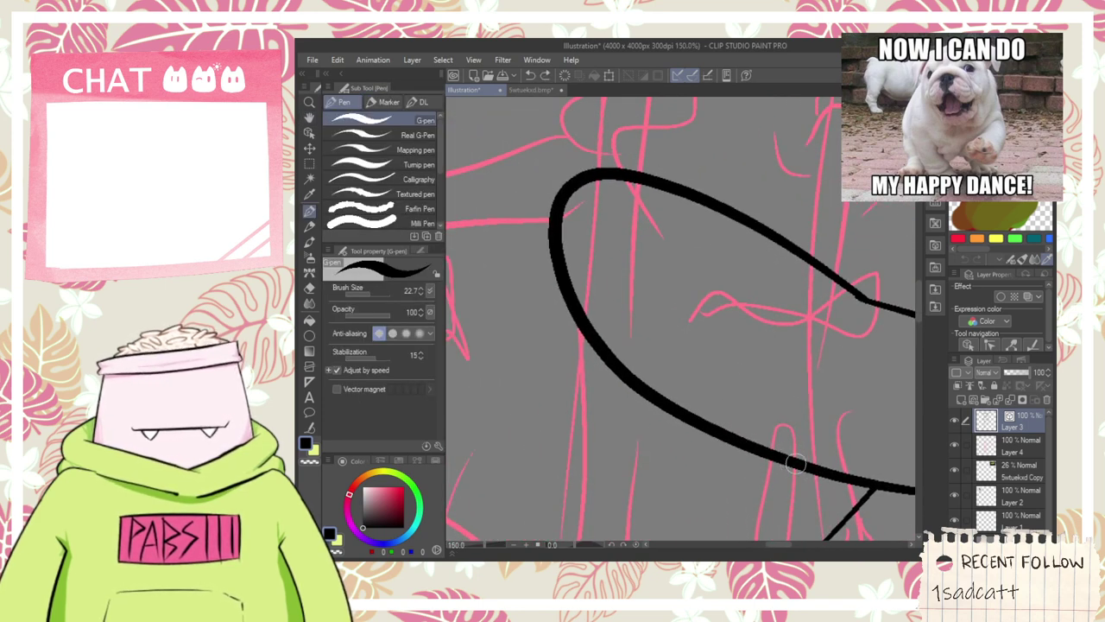
{"action": "left_click_drag", "start_coordinate": [656, 436], "coordinate": [881, 312]}
{"action": "key", "text": "ctrl+z"}
{"action": "mouse_move", "coordinate": [852, 477]}
{"action": "left_mouse_down"}
{"action": "mouse_move", "coordinate": [671, 356]}
{"action": "mouse_move", "coordinate": [820, 215]}
{"action": "left_mouse_up"}
{"action": "key", "text": "ctrl+z"}
{"action": "left_click_drag", "start_coordinate": [765, 446], "coordinate": [687, 242]}
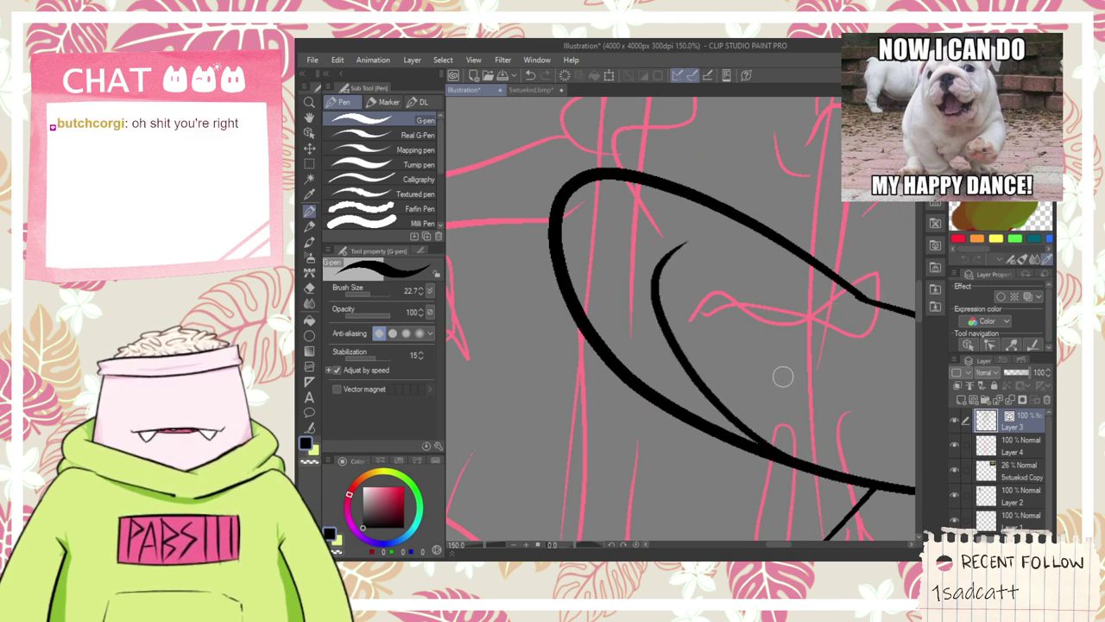
{"action": "scroll", "coordinate": [783, 380], "scroll_direction": "down", "scroll_amount": 1}
{"action": "key", "text": "ctrl+z"}
- Ink a rounded curve inside the forearm's left end, joining its upper and lower edges to shorten it
{"action": "key", "text": "space"}
{"action": "left_click_drag", "start_coordinate": [795, 397], "coordinate": [656, 373]}
{"action": "scroll", "coordinate": [608, 388], "scroll_direction": "up", "scroll_amount": 1}
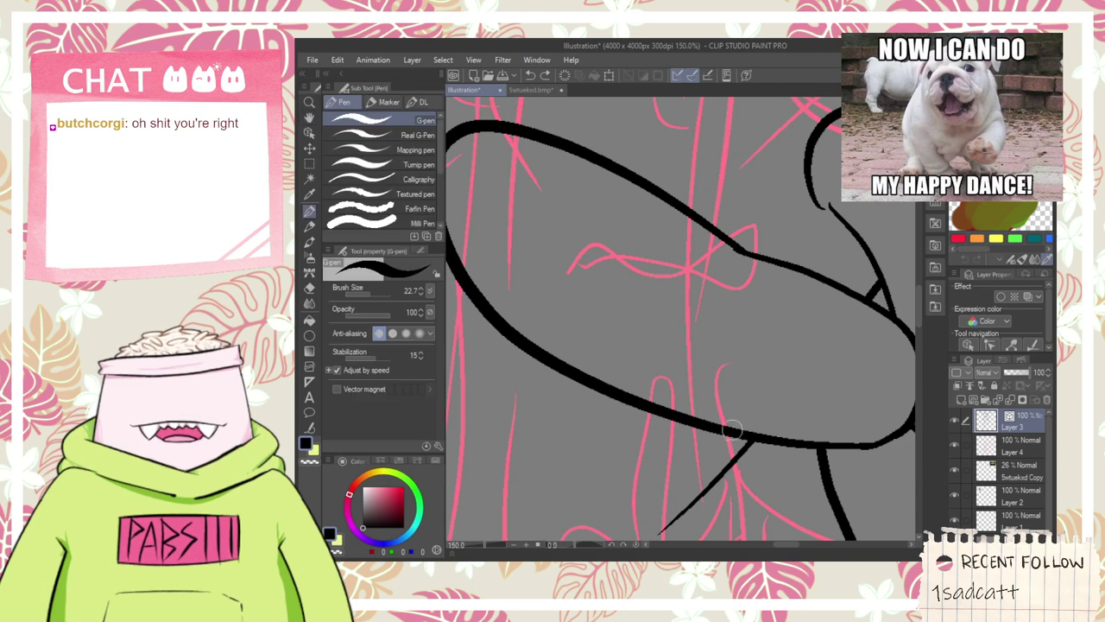
{"action": "mouse_move", "coordinate": [742, 436]}
{"action": "left_mouse_down"}
{"action": "mouse_move", "coordinate": [551, 314]}
{"action": "mouse_move", "coordinate": [651, 143]}
{"action": "left_mouse_up"}
{"action": "key", "text": "ctrl+z"}
{"action": "mouse_move", "coordinate": [758, 442]}
{"action": "left_mouse_down"}
{"action": "mouse_move", "coordinate": [567, 325]}
{"action": "mouse_move", "coordinate": [686, 230]}
{"action": "left_mouse_up"}
{"action": "key", "text": "ctrl+z"}
{"action": "left_click_drag", "start_coordinate": [634, 383], "coordinate": [723, 231]}
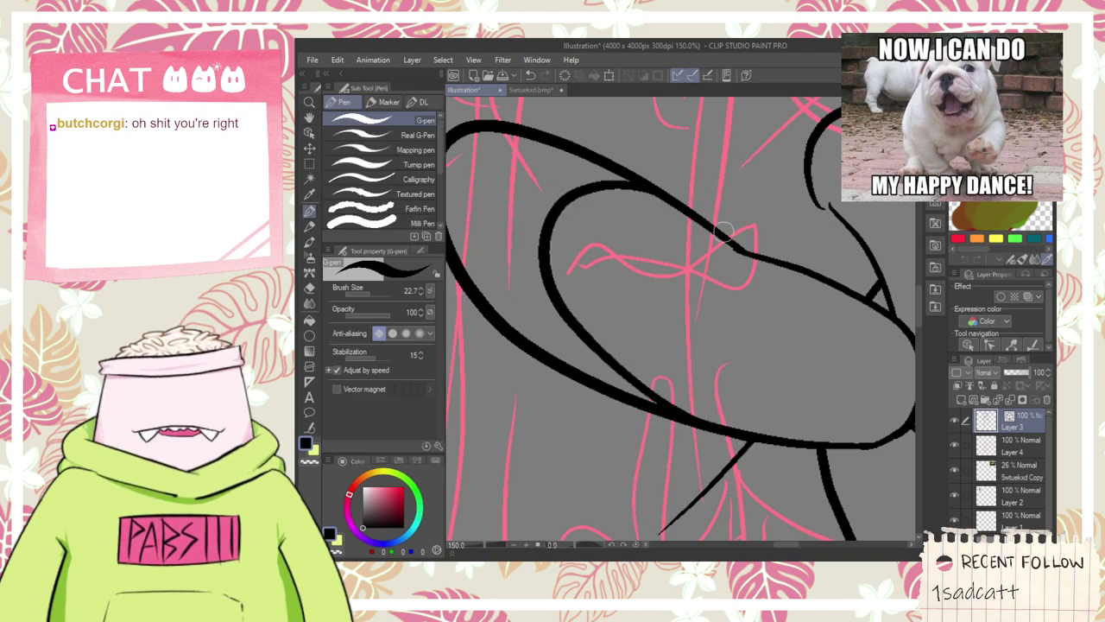
- Erase the forearm's old longer left end outside the new rounded curve
{"action": "scroll", "coordinate": [621, 261], "scroll_direction": "down", "scroll_amount": 1}
{"action": "key", "text": "e"}
{"action": "left_click_drag", "start_coordinate": [559, 297], "coordinate": [540, 319]}
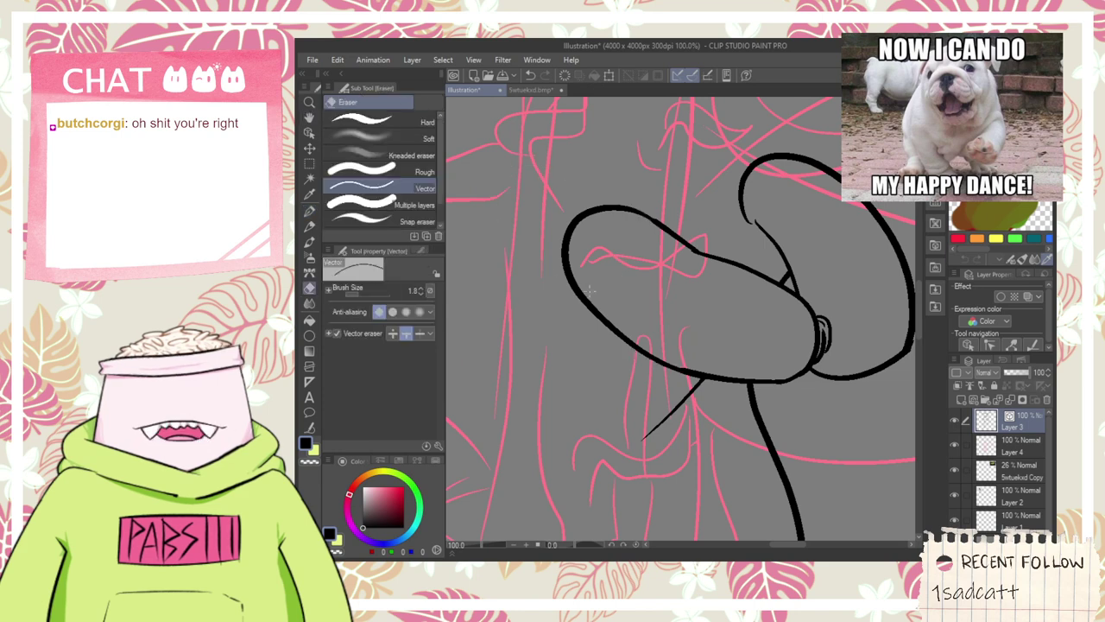
{"action": "scroll", "coordinate": [594, 278], "scroll_direction": "down", "scroll_amount": 1}
- Ink the bent hand's arched top outline from the forearm's left end over and down its far side
{"action": "left_click_drag", "start_coordinate": [574, 235], "coordinate": [707, 242]}
{"action": "scroll", "coordinate": [759, 244], "scroll_direction": "up", "scroll_amount": 2}
{"action": "key", "text": "p"}
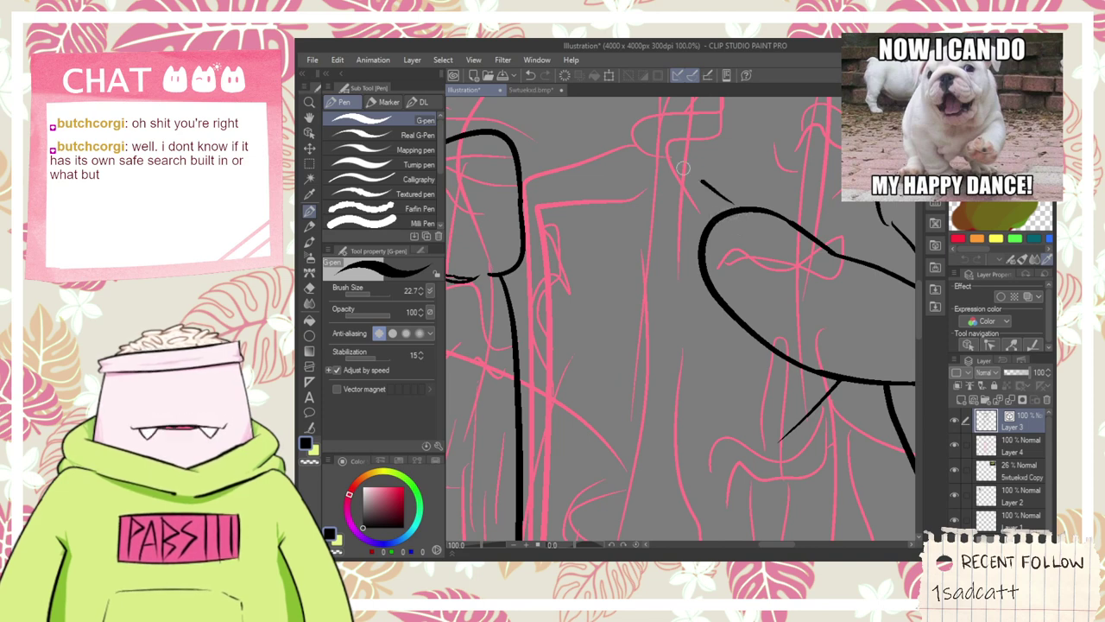
{"action": "left_click_drag", "start_coordinate": [683, 168], "coordinate": [580, 219]}
{"action": "key", "text": "ctrl+z"}
{"action": "mouse_move", "coordinate": [732, 208]}
{"action": "left_mouse_down"}
{"action": "mouse_move", "coordinate": [703, 152]}
{"action": "mouse_move", "coordinate": [582, 169]}
{"action": "mouse_move", "coordinate": [656, 128]}
{"action": "mouse_move", "coordinate": [555, 168]}
{"action": "left_mouse_up"}
{"action": "key", "text": "ctrl+z"}
{"action": "key", "text": "ctrl+z"}
{"action": "mouse_move", "coordinate": [738, 229]}
{"action": "left_mouse_down"}
{"action": "mouse_move", "coordinate": [755, 173]}
{"action": "mouse_move", "coordinate": [591, 275]}
{"action": "left_mouse_up"}
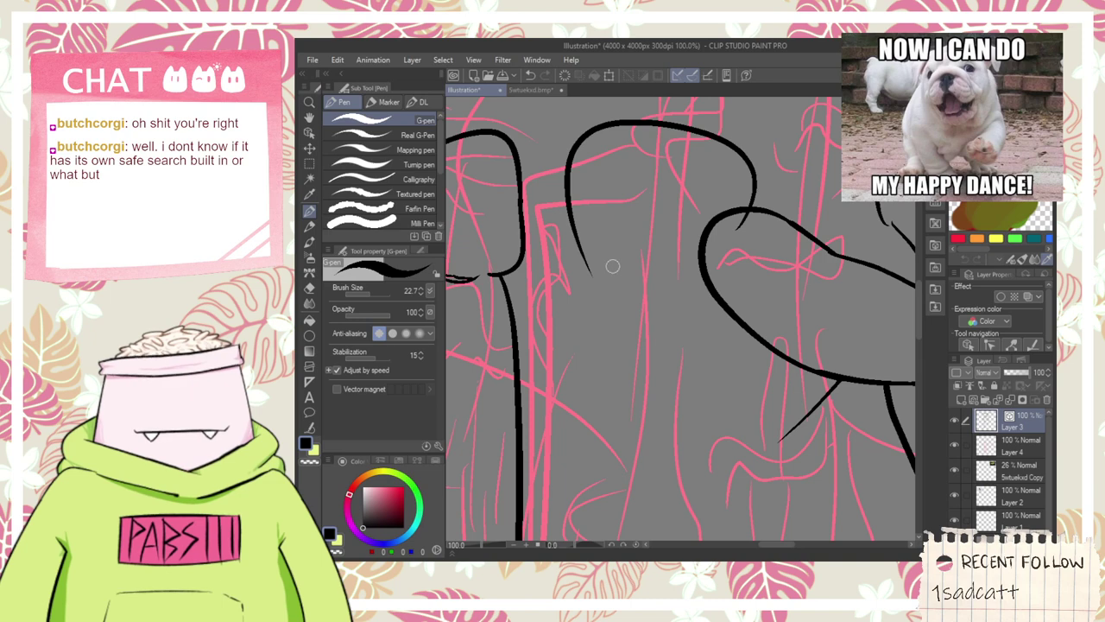
- Ink the hand's rounded drooping tip and the inner curve running from the palm to the forearm
{"action": "mouse_move", "coordinate": [572, 164]}
{"action": "left_mouse_down"}
{"action": "mouse_move", "coordinate": [567, 259]}
{"action": "mouse_move", "coordinate": [633, 258]}
{"action": "left_mouse_up"}
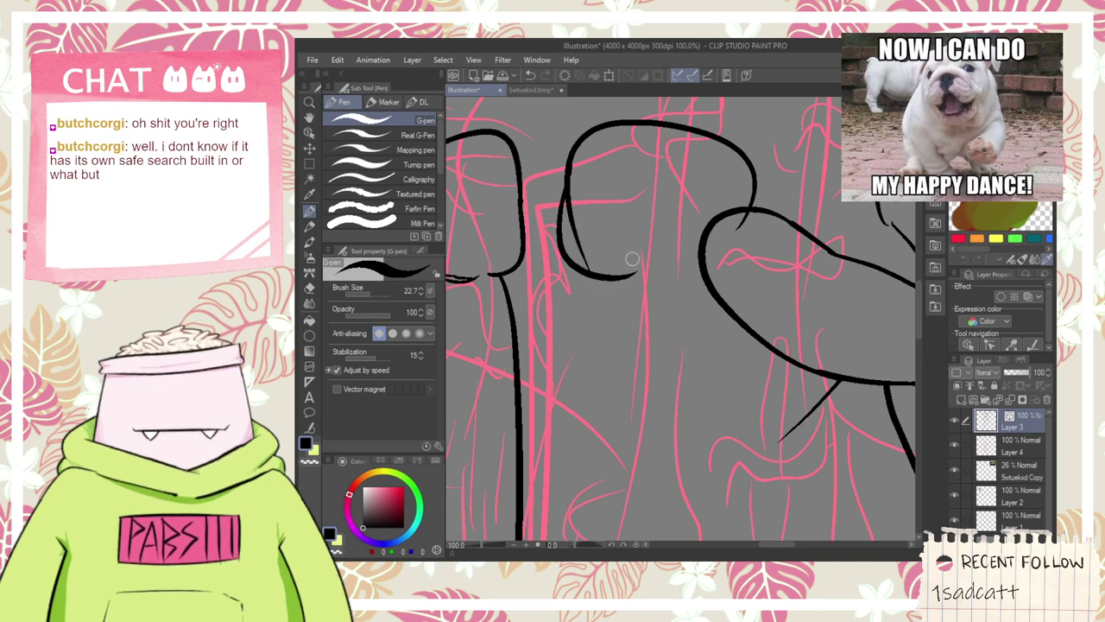
{"action": "key", "text": "ctrl+z"}
{"action": "mouse_move", "coordinate": [571, 164]}
{"action": "left_mouse_down"}
{"action": "mouse_move", "coordinate": [570, 251]}
{"action": "mouse_move", "coordinate": [640, 253]}
{"action": "left_mouse_up"}
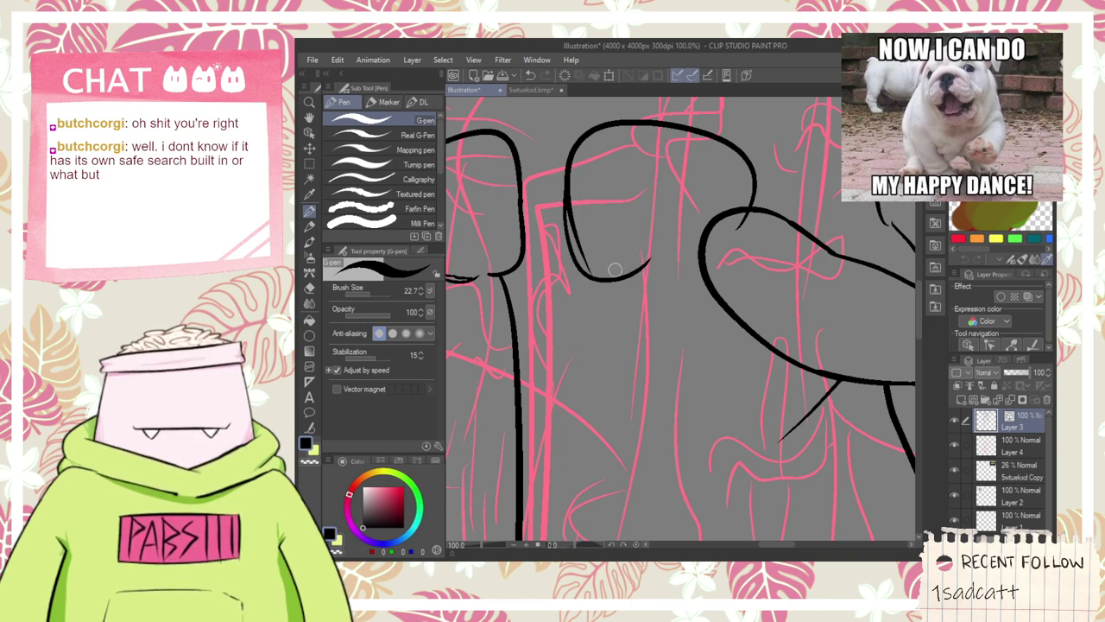
{"action": "scroll", "coordinate": [640, 271], "scroll_direction": "up", "scroll_amount": 1}
{"action": "mouse_move", "coordinate": [659, 157]}
{"action": "left_mouse_down"}
{"action": "mouse_move", "coordinate": [651, 252]}
{"action": "mouse_move", "coordinate": [671, 296]}
{"action": "mouse_move", "coordinate": [760, 299]}
{"action": "left_mouse_up"}
{"action": "key", "text": "ctrl+z"}
{"action": "mouse_move", "coordinate": [594, 226]}
{"action": "left_mouse_down"}
{"action": "mouse_move", "coordinate": [802, 293]}
{"action": "mouse_move", "coordinate": [786, 303]}
{"action": "left_mouse_up"}
- Ink the right side of the drooping hand tip from its rounded bottom up across the inner curve
{"action": "key", "text": "e"}
{"action": "key", "text": "p"}
{"action": "scroll", "coordinate": [638, 361], "scroll_direction": "up", "scroll_amount": 1}
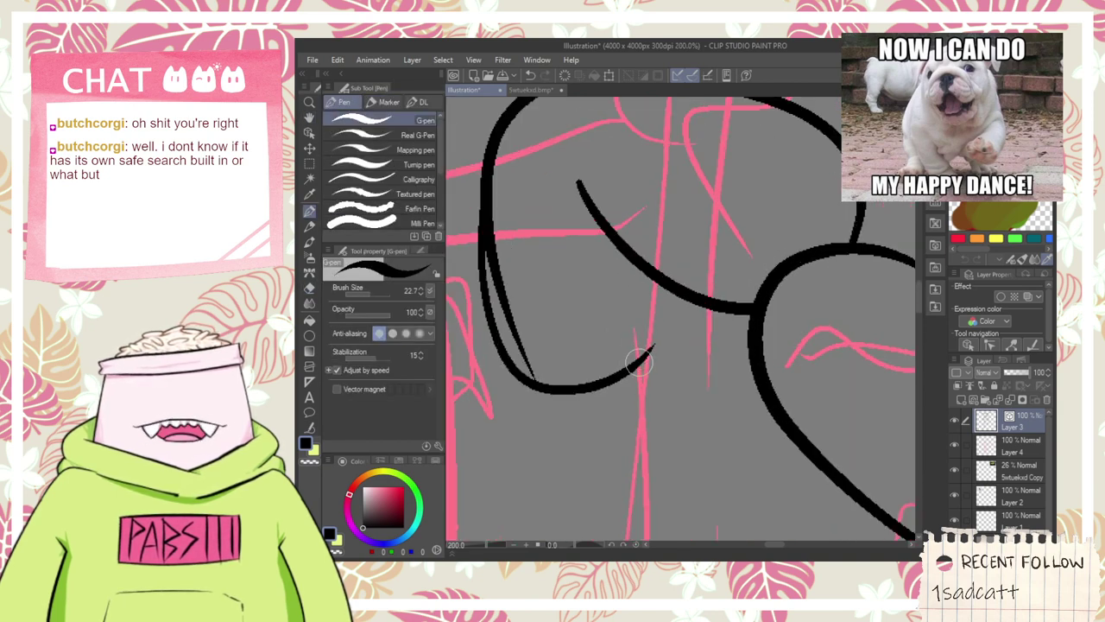
{"action": "left_click_drag", "start_coordinate": [640, 361], "coordinate": [664, 228]}
{"action": "key", "text": "ctrl+z"}
{"action": "left_click_drag", "start_coordinate": [636, 366], "coordinate": [675, 234]}
{"action": "key", "text": "ctrl+z"}
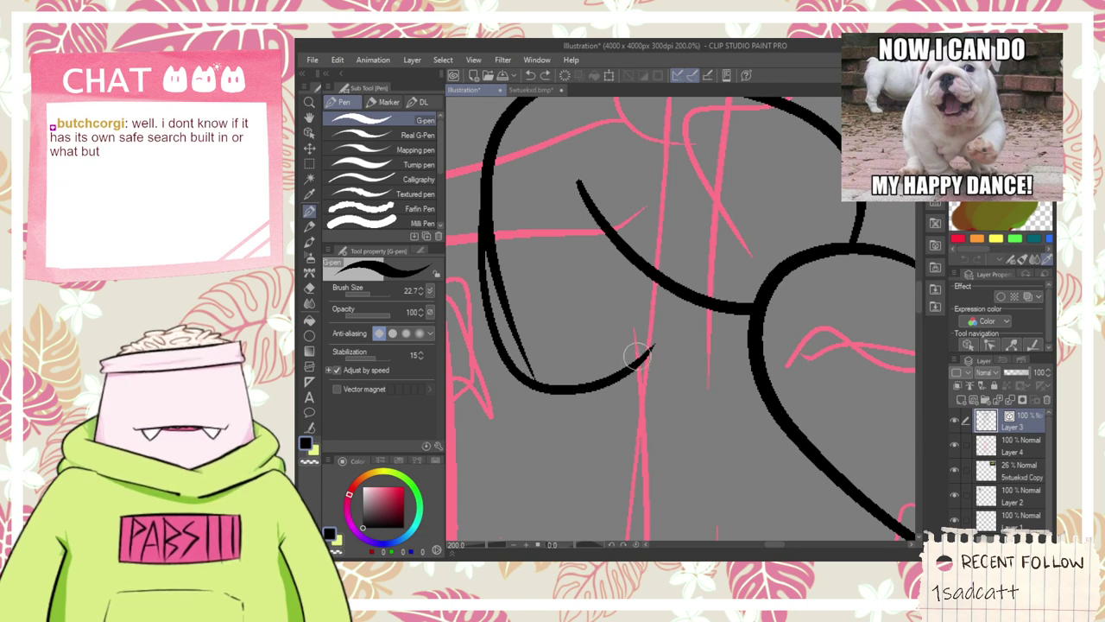
{"action": "left_click_drag", "start_coordinate": [637, 361], "coordinate": [662, 217]}
{"action": "key", "text": "ctrl+z"}
{"action": "mouse_move", "coordinate": [635, 365]}
{"action": "left_mouse_down"}
{"action": "mouse_move", "coordinate": [665, 325]}
{"action": "mouse_move", "coordinate": [667, 208]}
{"action": "left_mouse_up"}
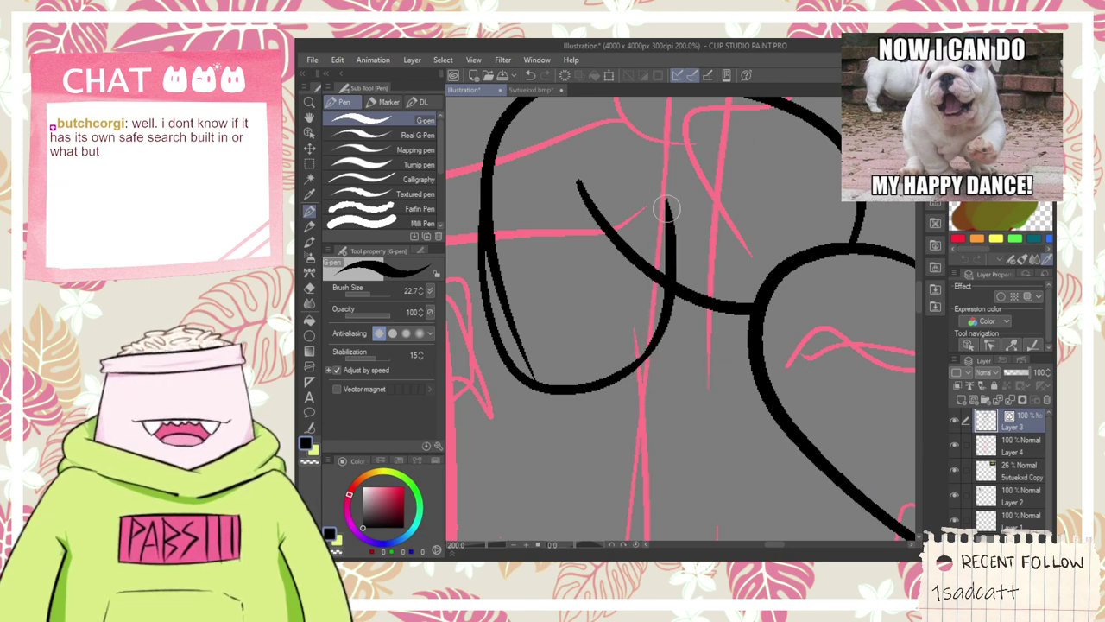
- Erase the line end above the hand's inner curve and the stray stroke inside its left edge
{"action": "key", "text": "e"}
{"action": "left_click_drag", "start_coordinate": [679, 248], "coordinate": [658, 257]}
{"action": "left_click", "coordinate": [510, 344]}
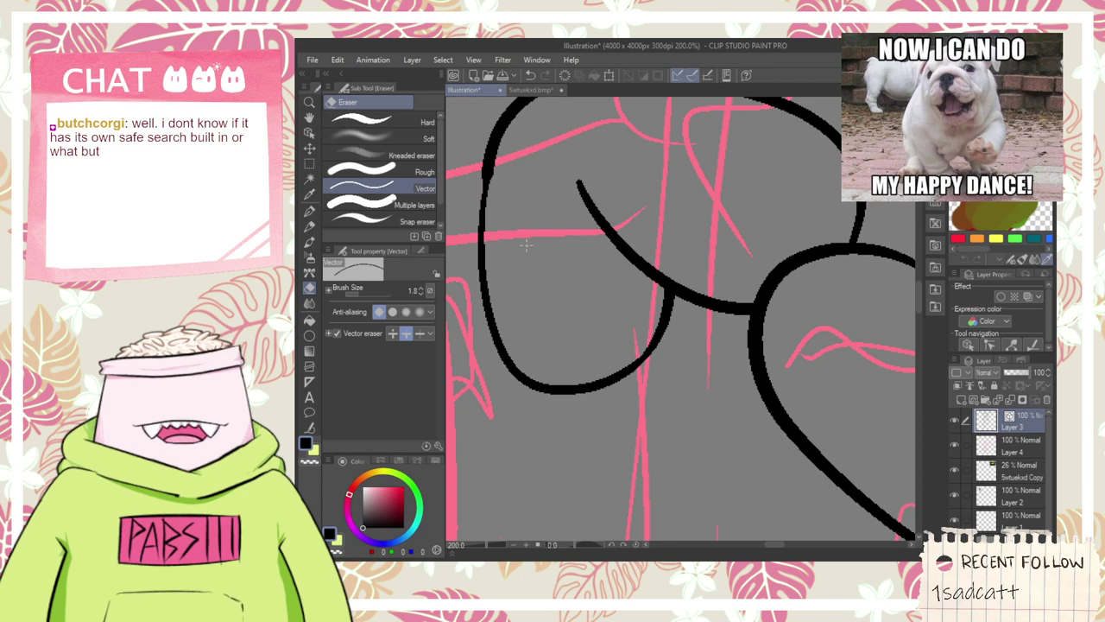
- Try to simplify the vector line at the thick join on the bent hand's left outline
{"action": "key", "text": "h"}
{"action": "left_click_drag", "start_coordinate": [537, 189], "coordinate": [618, 245]}
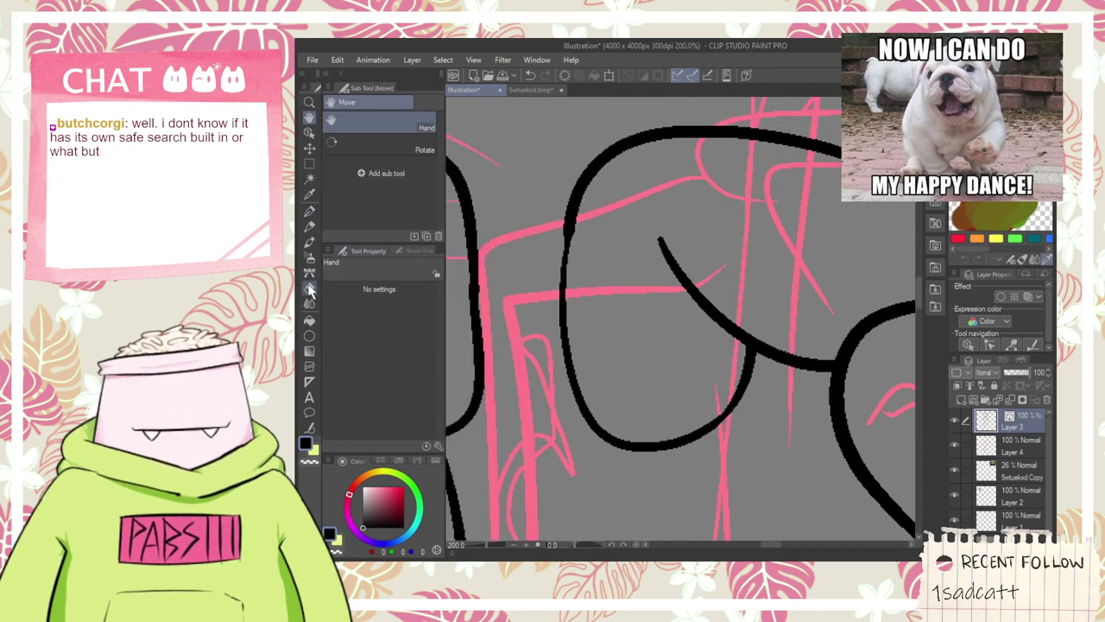
{"action": "left_click", "coordinate": [309, 428]}
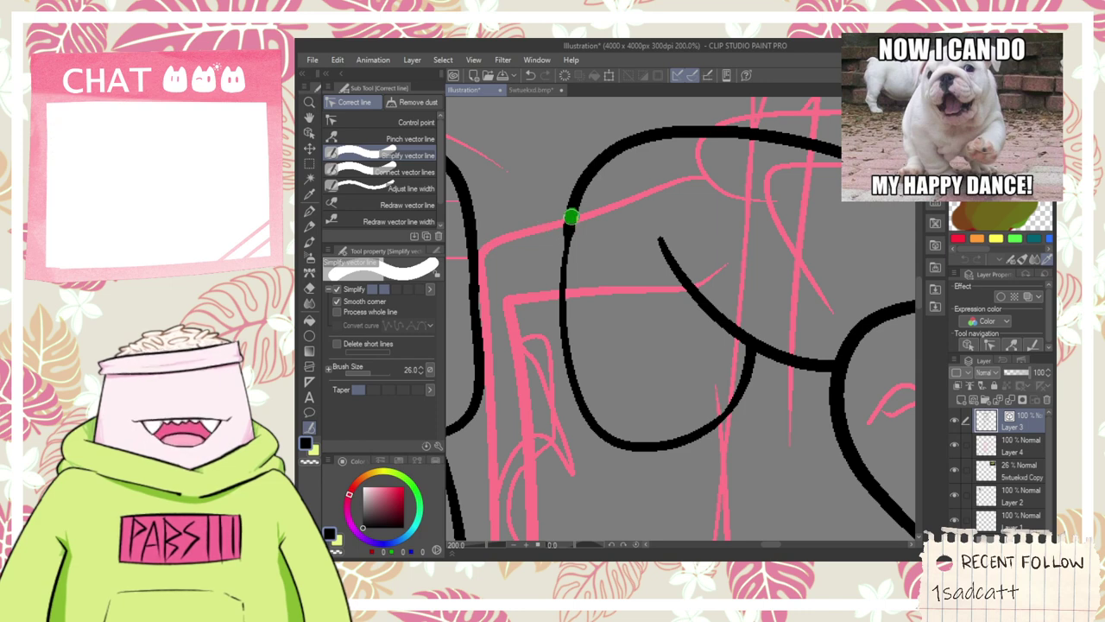
{"action": "left_click_drag", "start_coordinate": [570, 217], "coordinate": [567, 260]}
{"action": "key", "text": "ctrl+z"}
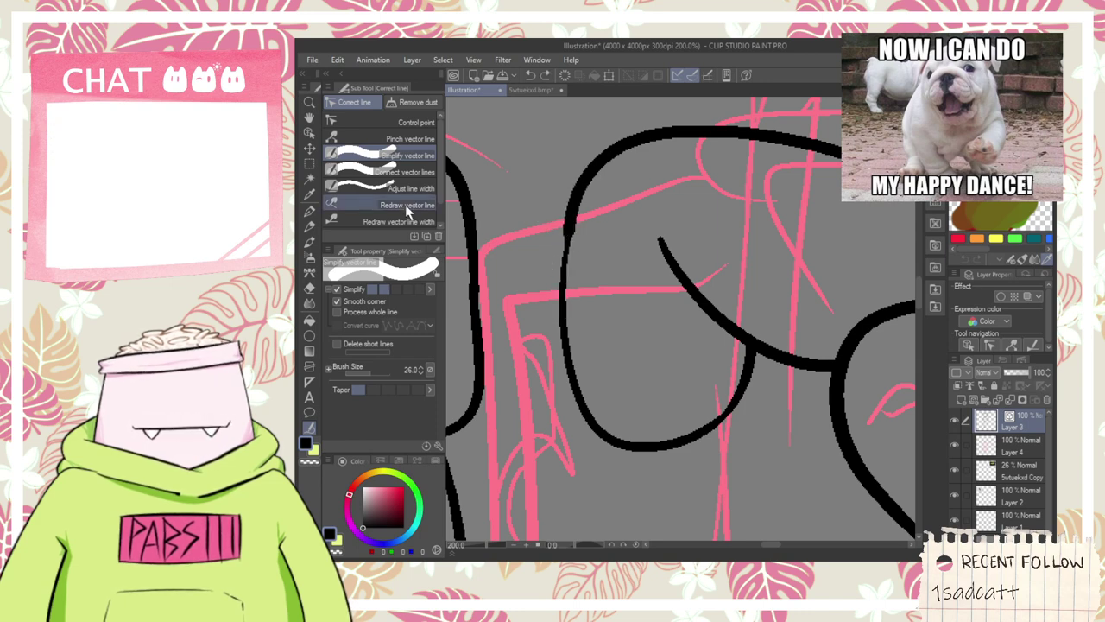
- Smooth the thick join on the hand's left outline with Connect vector lines, and select that outline as an object
{"action": "left_click", "coordinate": [411, 188]}
{"action": "left_click", "coordinate": [425, 173]}
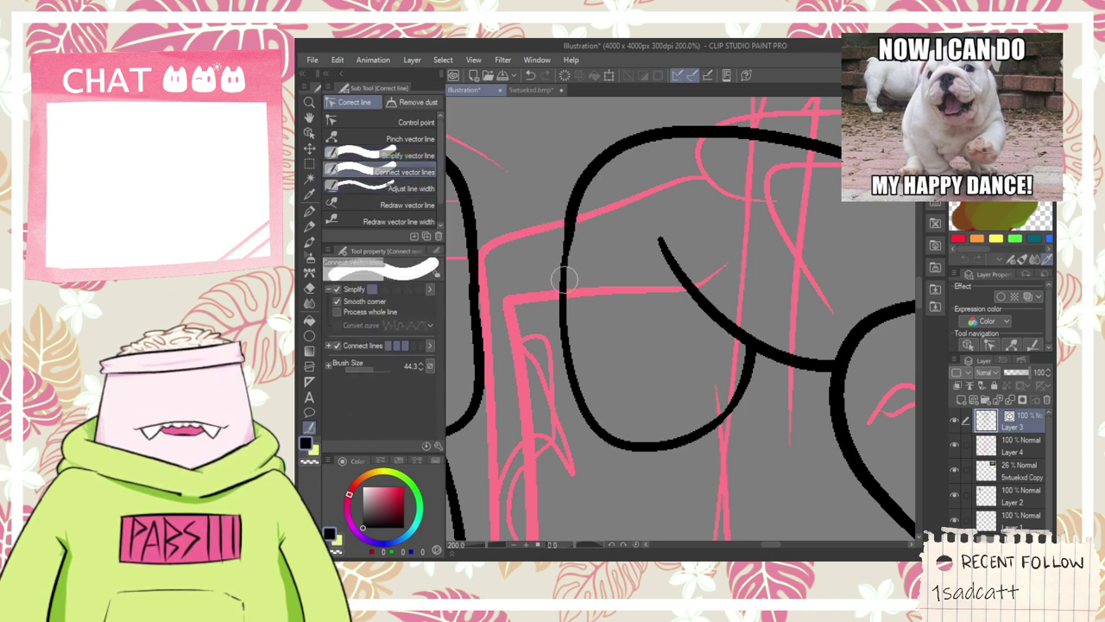
{"action": "left_click", "coordinate": [309, 132]}
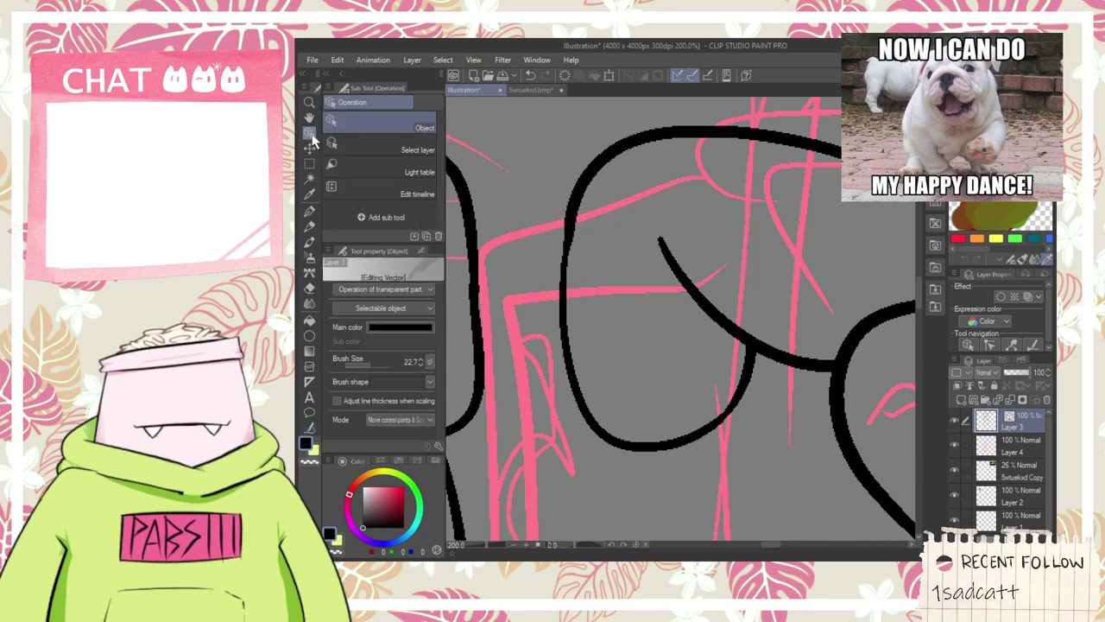
{"action": "left_click", "coordinate": [569, 231]}
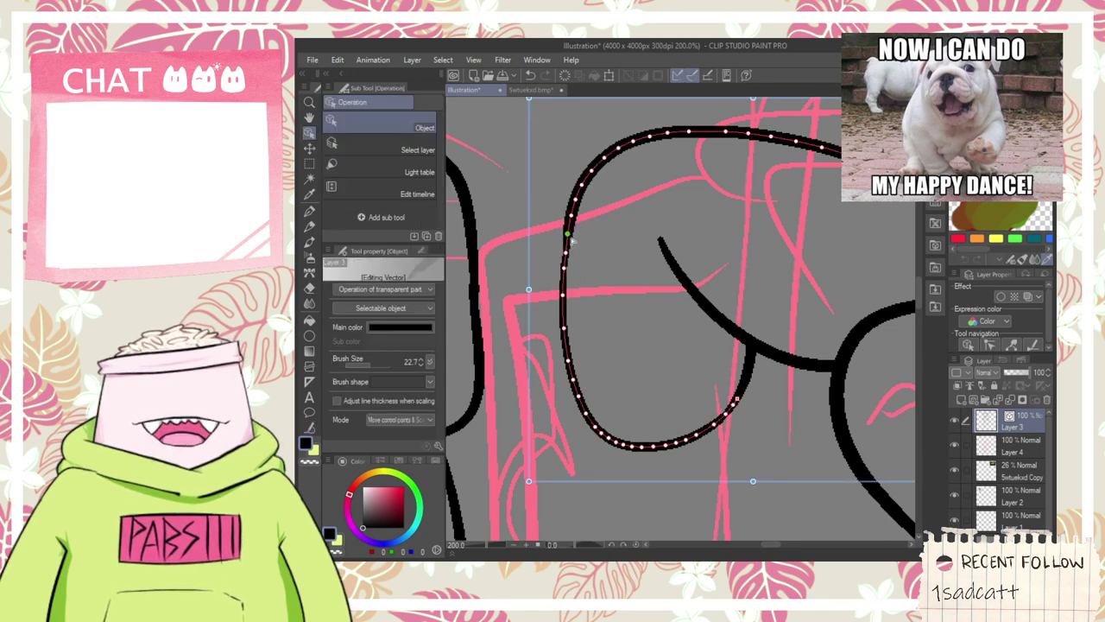
- Ink a short accent stroke along the underside of the drooping hand's rounded tip
{"action": "scroll", "coordinate": [611, 284], "scroll_direction": "down", "scroll_amount": 2}
{"action": "key", "text": "space"}
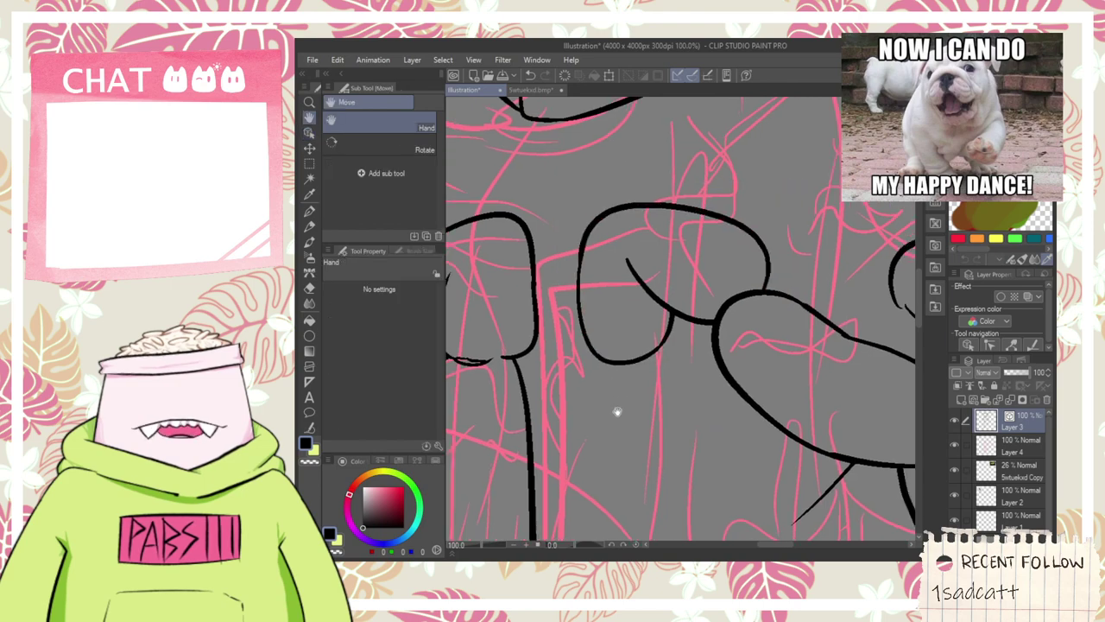
{"action": "mouse_move", "coordinate": [617, 411]}
{"action": "left_mouse_down"}
{"action": "mouse_move", "coordinate": [574, 296]}
{"action": "mouse_move", "coordinate": [656, 274]}
{"action": "mouse_move", "coordinate": [644, 274]}
{"action": "left_mouse_up"}
{"action": "scroll", "coordinate": [577, 296], "scroll_direction": "up", "scroll_amount": 2}
{"action": "key", "text": "p"}
{"action": "key", "text": "ctrl+z"}
{"action": "key", "text": "ctrl+z"}
{"action": "scroll", "coordinate": [635, 299], "scroll_direction": "down", "scroll_amount": 3}
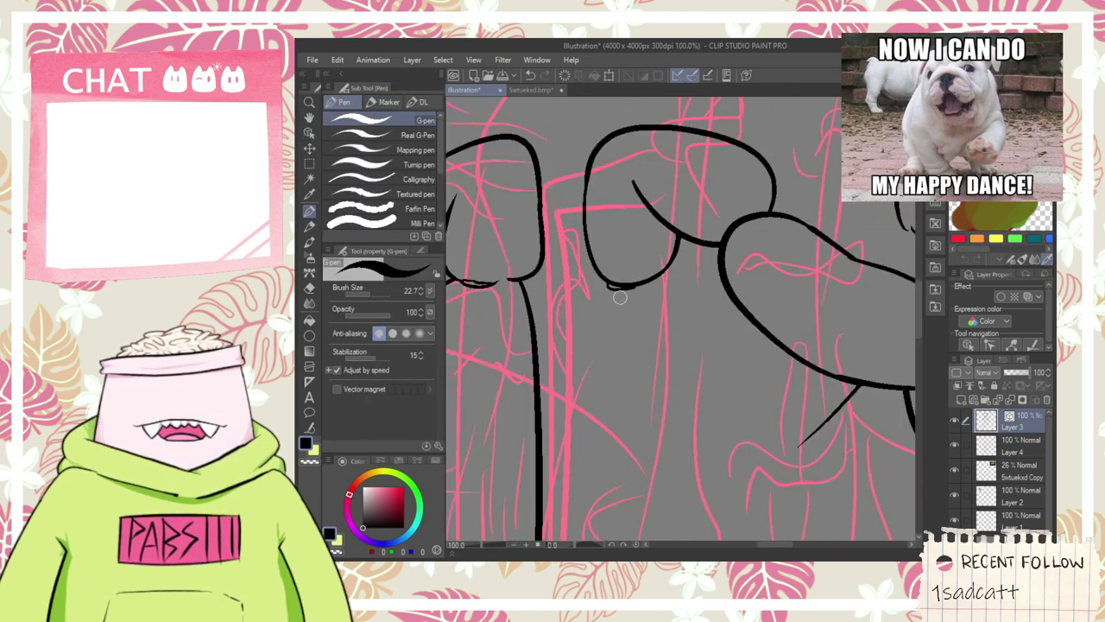
- Duplicate the long two-segment limb with its claws, place the copy under the second hand and narrow it slightly
{"action": "key", "text": "space"}
{"action": "left_click_drag", "start_coordinate": [622, 316], "coordinate": [618, 183]}
{"action": "key", "text": "p"}
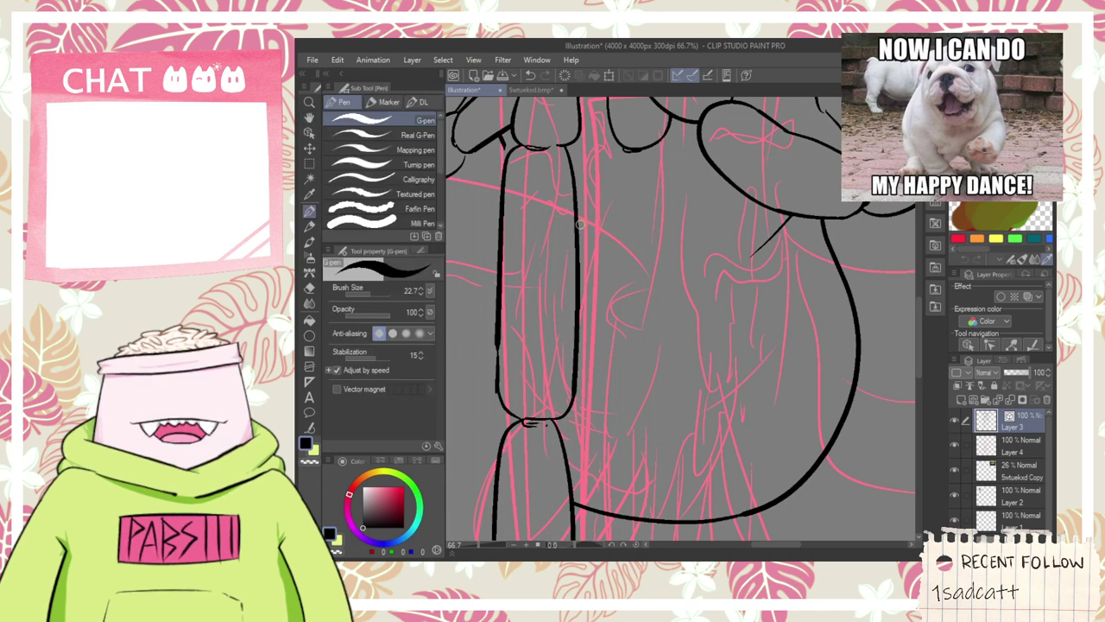
{"action": "scroll", "coordinate": [580, 225], "scroll_direction": "down", "scroll_amount": 2}
{"action": "key", "text": "space"}
{"action": "left_click_drag", "start_coordinate": [594, 259], "coordinate": [605, 225]}
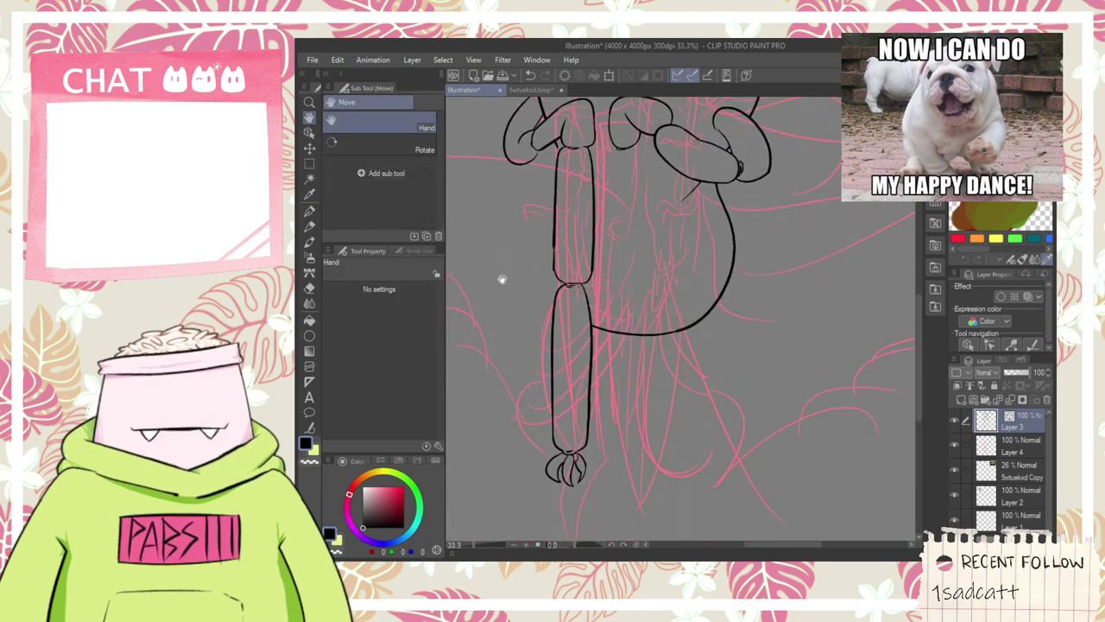
{"action": "left_click", "coordinate": [309, 132]}
{"action": "left_click_drag", "start_coordinate": [516, 188], "coordinate": [607, 306]}
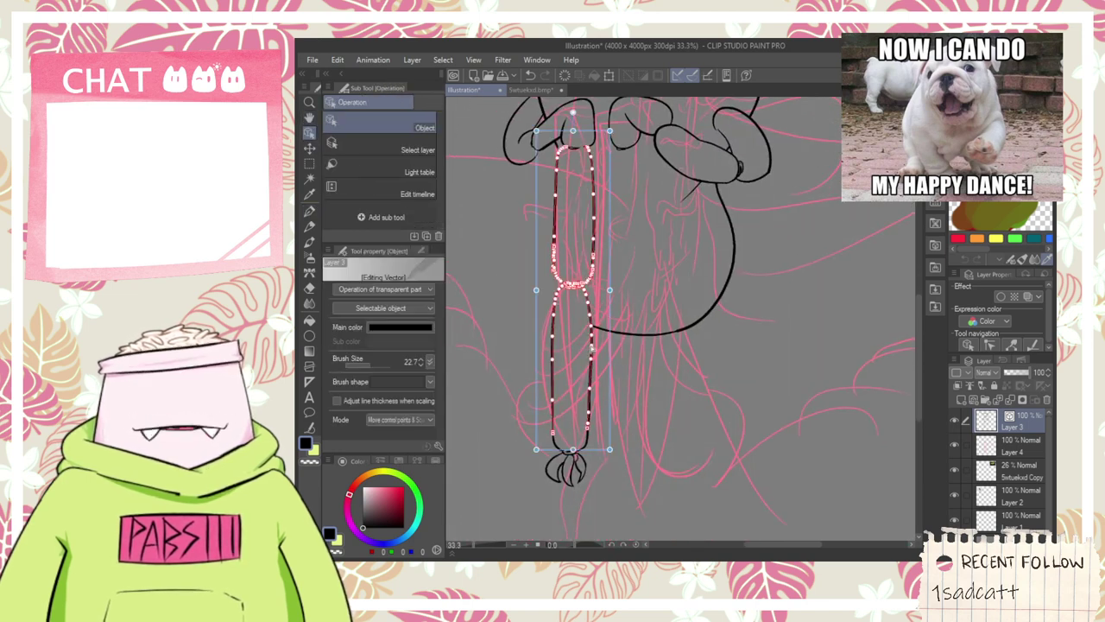
{"action": "left_click_drag", "start_coordinate": [661, 511], "coordinate": [491, 425]}
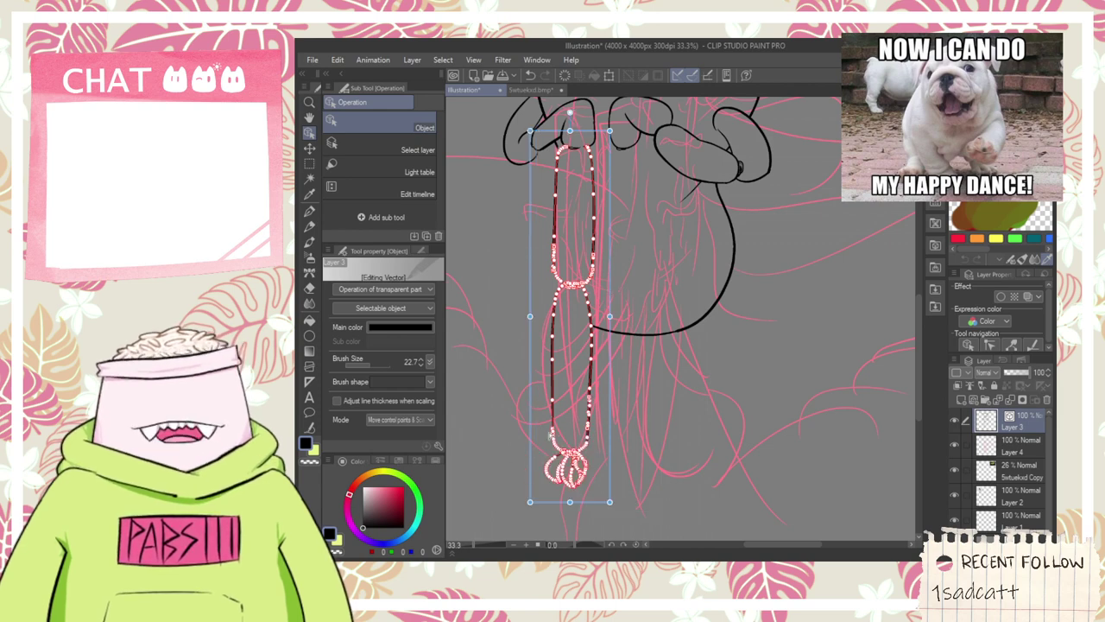
{"action": "left_click_drag", "start_coordinate": [612, 367], "coordinate": [660, 366]}
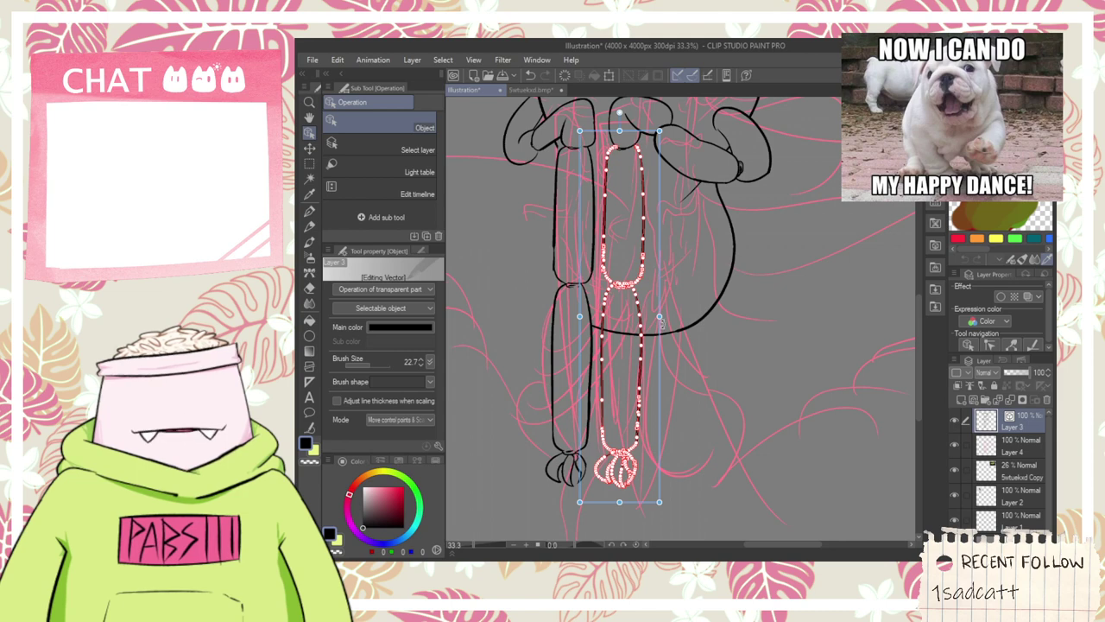
{"action": "left_click_drag", "start_coordinate": [659, 318], "coordinate": [659, 367]}
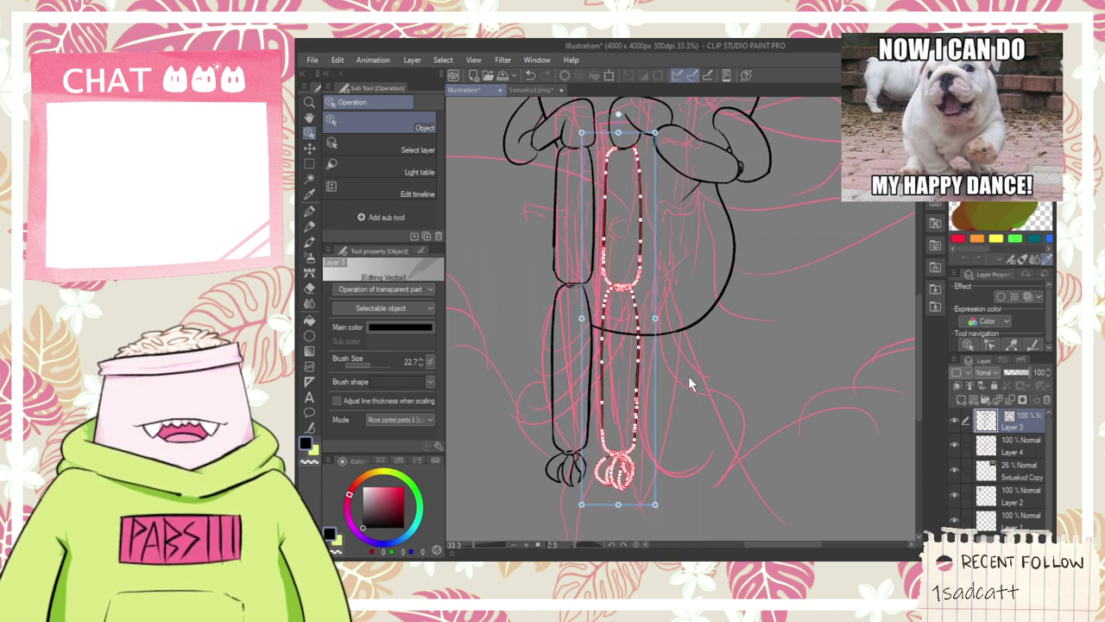
{"action": "left_click", "coordinate": [688, 375]}
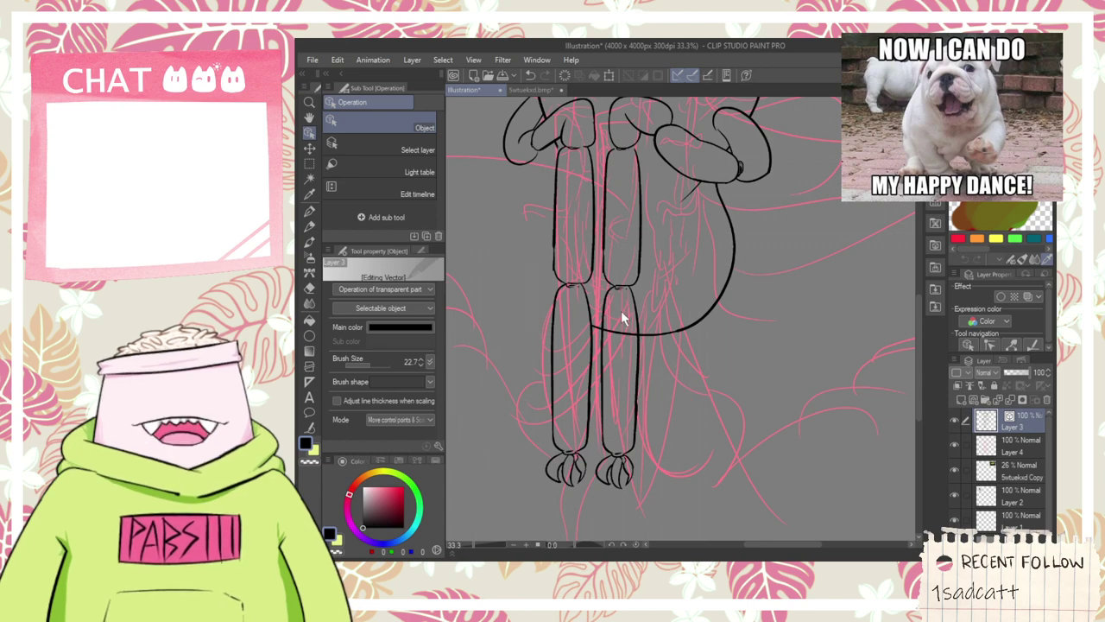
- Erase the body's bottom outline where it crosses the copied limb's lower segment
{"action": "scroll", "coordinate": [621, 316], "scroll_direction": "up", "scroll_amount": 3}
{"action": "key", "text": "e"}
{"action": "left_click", "coordinate": [620, 359]}
{"action": "scroll", "coordinate": [621, 342], "scroll_direction": "down", "scroll_amount": 2}
{"action": "key", "text": "space"}
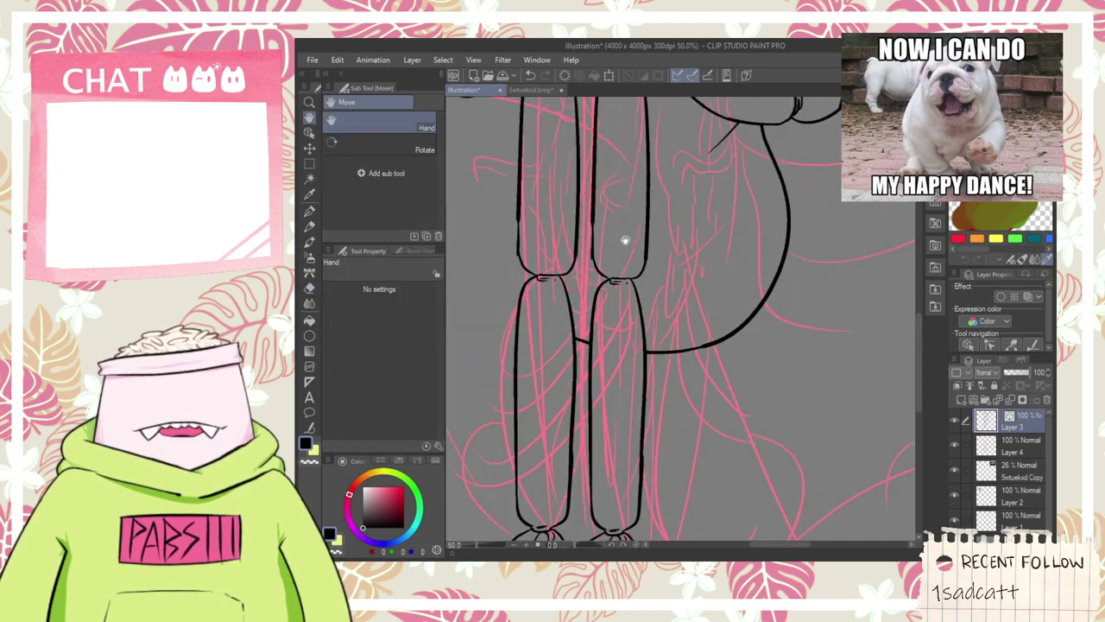
- Smooth the broken joins low on the left edges of both upper limb segments with Connect vector lines
{"action": "left_click_drag", "start_coordinate": [625, 240], "coordinate": [599, 387]}
{"action": "scroll", "coordinate": [590, 380], "scroll_direction": "up", "scroll_amount": 3}
{"action": "key", "text": "e"}
{"action": "scroll", "coordinate": [588, 360], "scroll_direction": "down", "scroll_amount": 2}
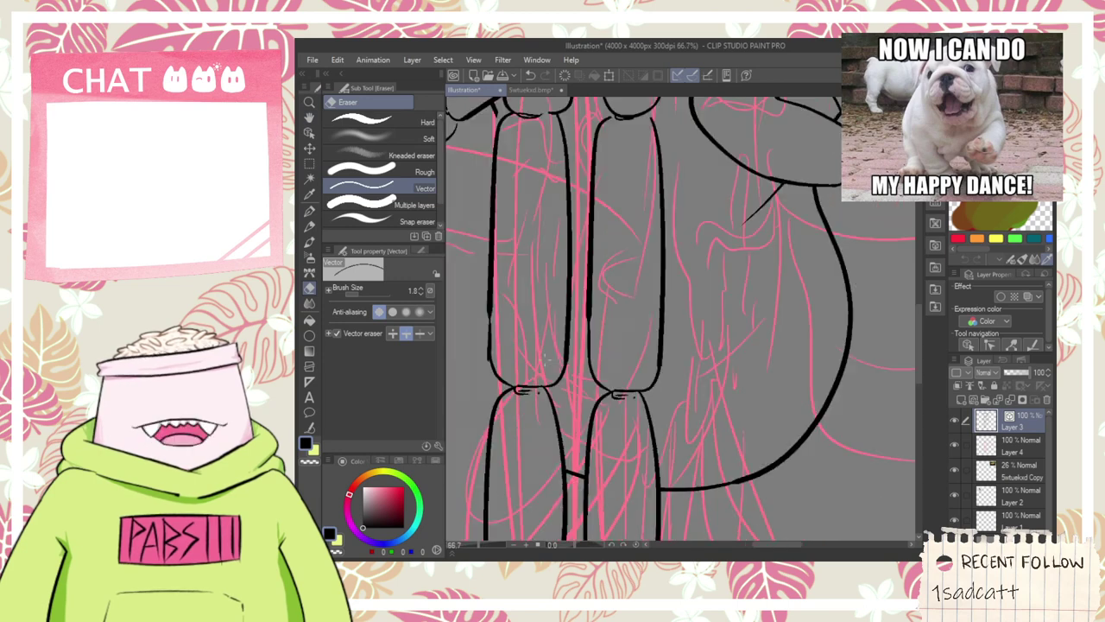
{"action": "key", "text": "space"}
{"action": "left_click_drag", "start_coordinate": [485, 362], "coordinate": [544, 392]}
{"action": "scroll", "coordinate": [544, 392], "scroll_direction": "up", "scroll_amount": 2}
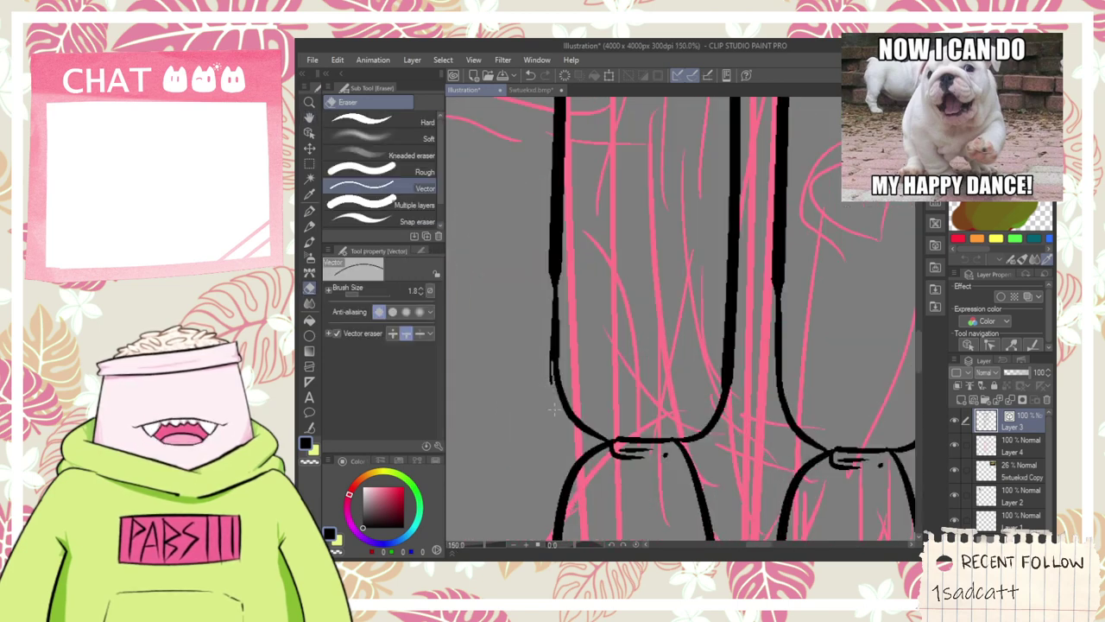
{"action": "scroll", "coordinate": [552, 399], "scroll_direction": "down", "scroll_amount": 2}
{"action": "left_click", "coordinate": [309, 426]}
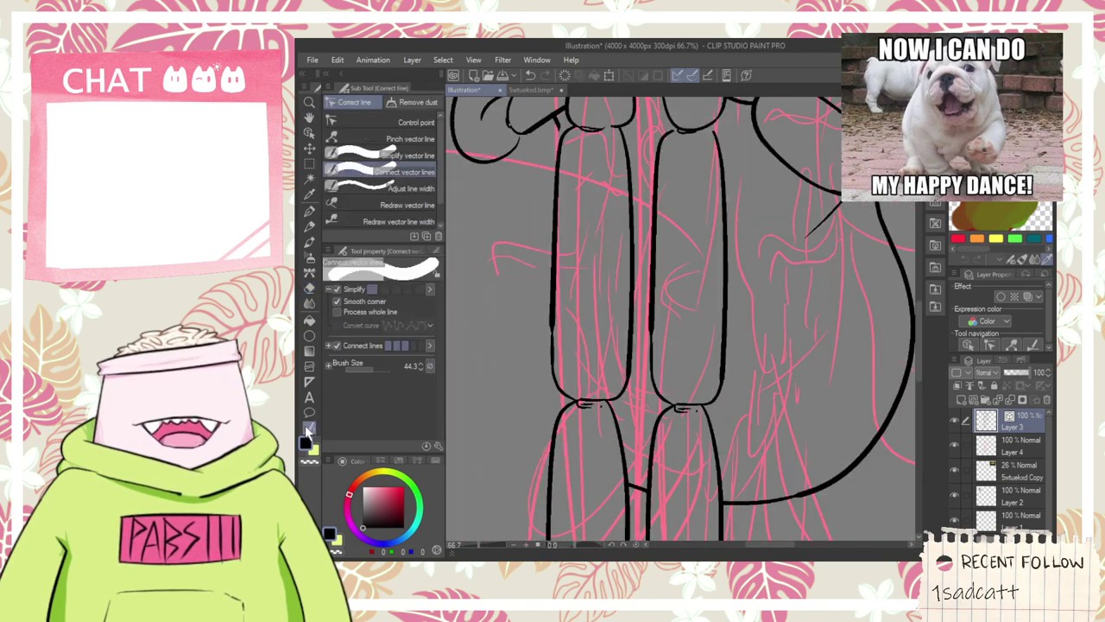
{"action": "scroll", "coordinate": [558, 363], "scroll_direction": "up", "scroll_amount": 2}
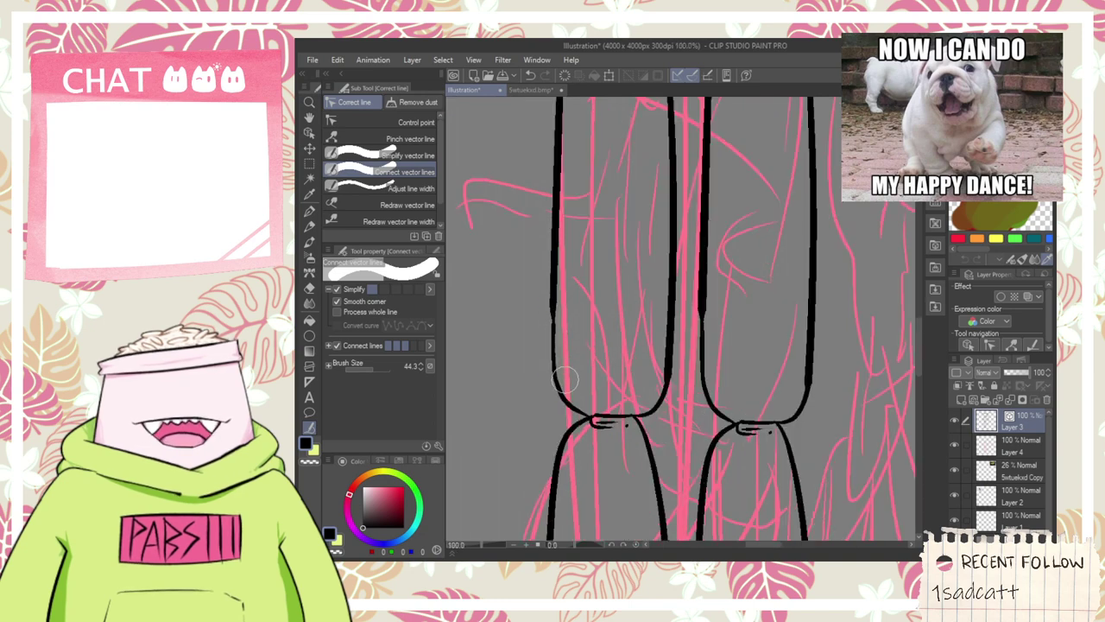
{"action": "left_click_drag", "start_coordinate": [563, 394], "coordinate": [550, 286]}
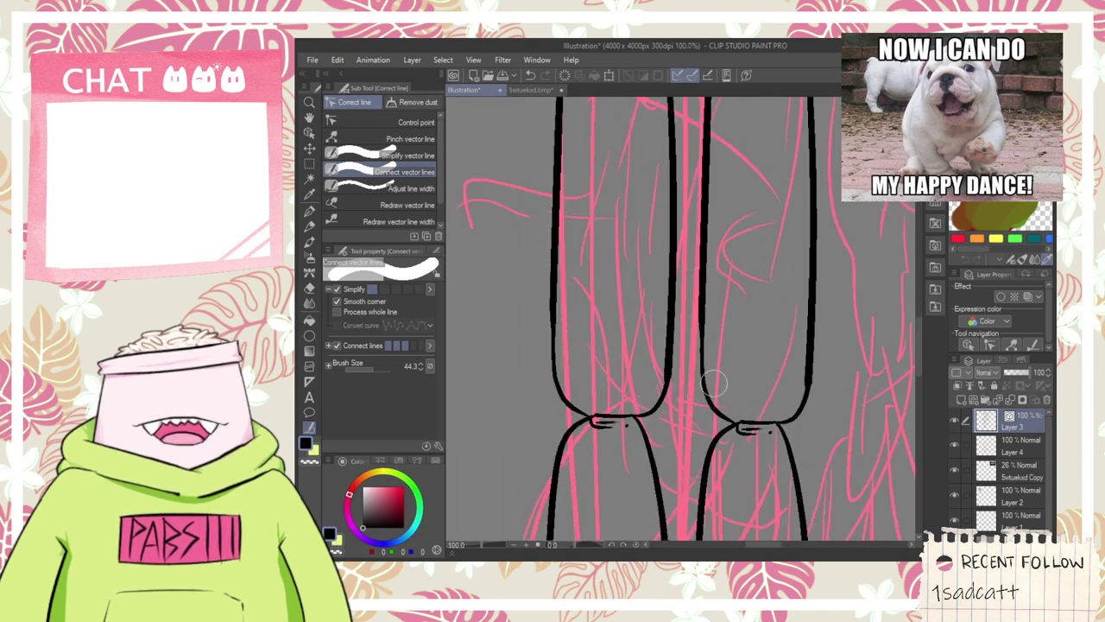
{"action": "scroll", "coordinate": [802, 392], "scroll_direction": "down", "scroll_amount": 1}
{"action": "scroll", "coordinate": [802, 391], "scroll_direction": "down", "scroll_amount": 2}
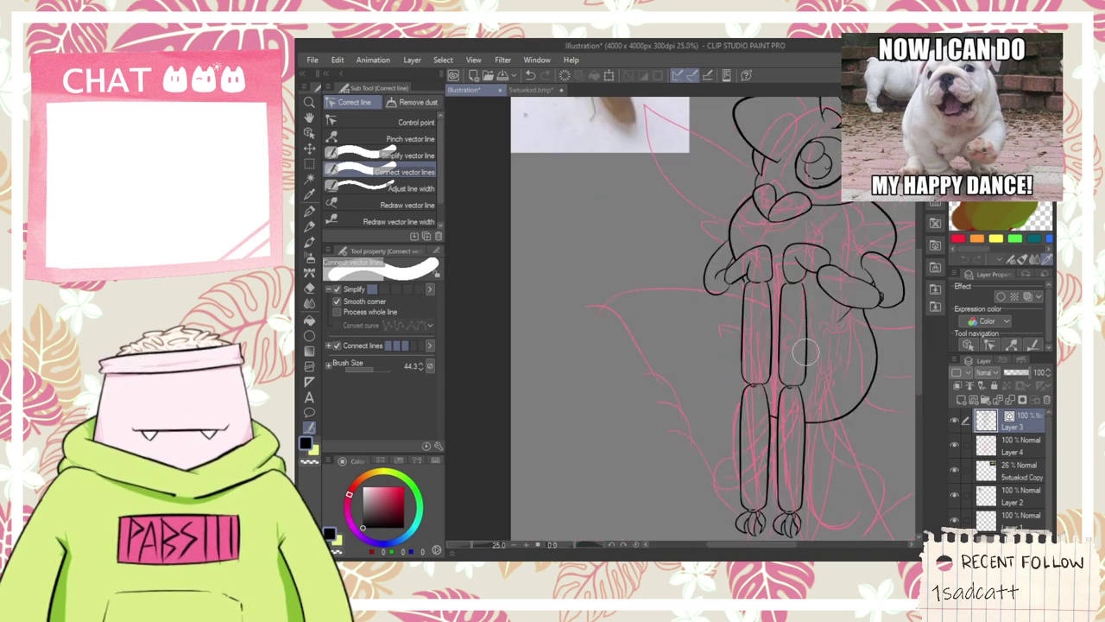
- Extend the copied limb's upper left outline to meet the underside of the second hand's tip
{"action": "key", "text": "p"}
{"action": "scroll", "coordinate": [786, 273], "scroll_direction": "up", "scroll_amount": 5}
{"action": "scroll", "coordinate": [786, 272], "scroll_direction": "up", "scroll_amount": 2}
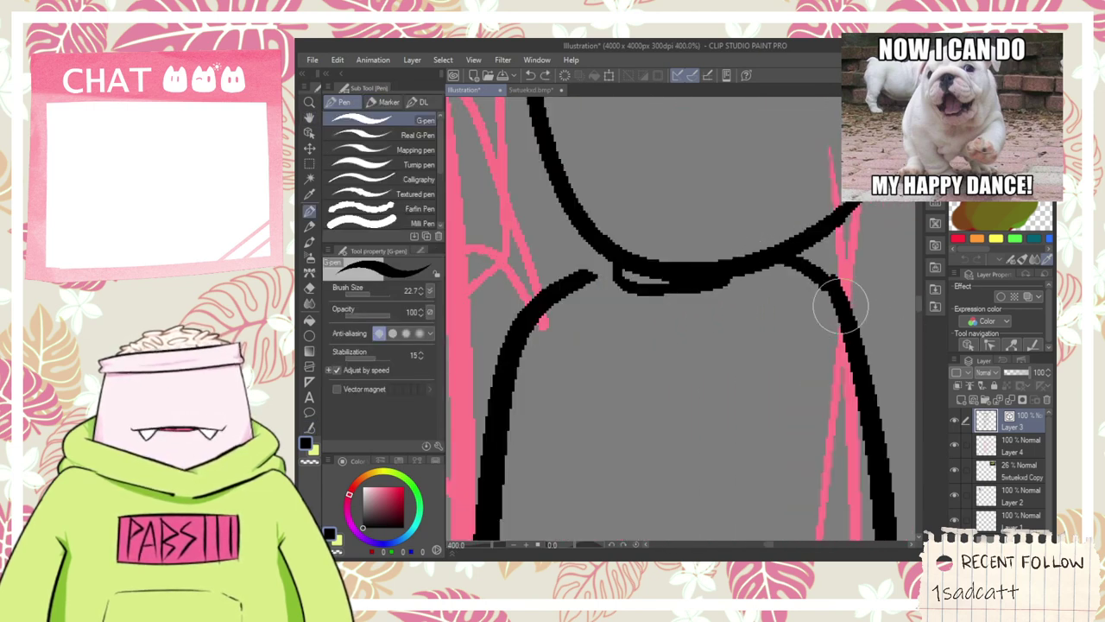
{"action": "left_click_drag", "start_coordinate": [560, 287], "coordinate": [664, 257]}
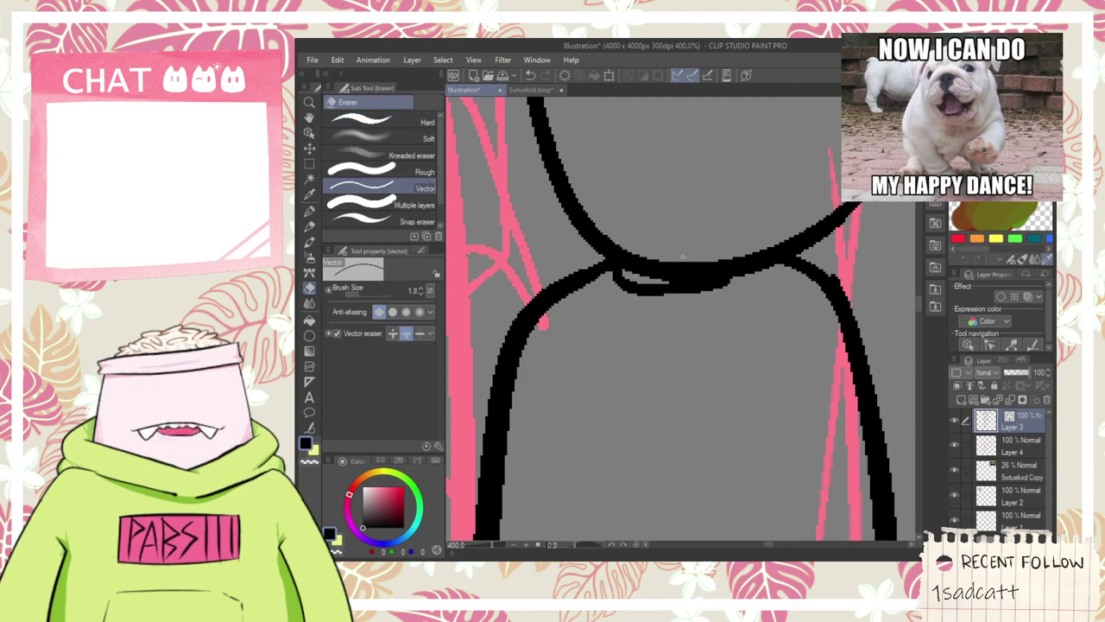
{"action": "scroll", "coordinate": [610, 285], "scroll_direction": "down", "scroll_amount": 7}
{"action": "key", "text": "h"}
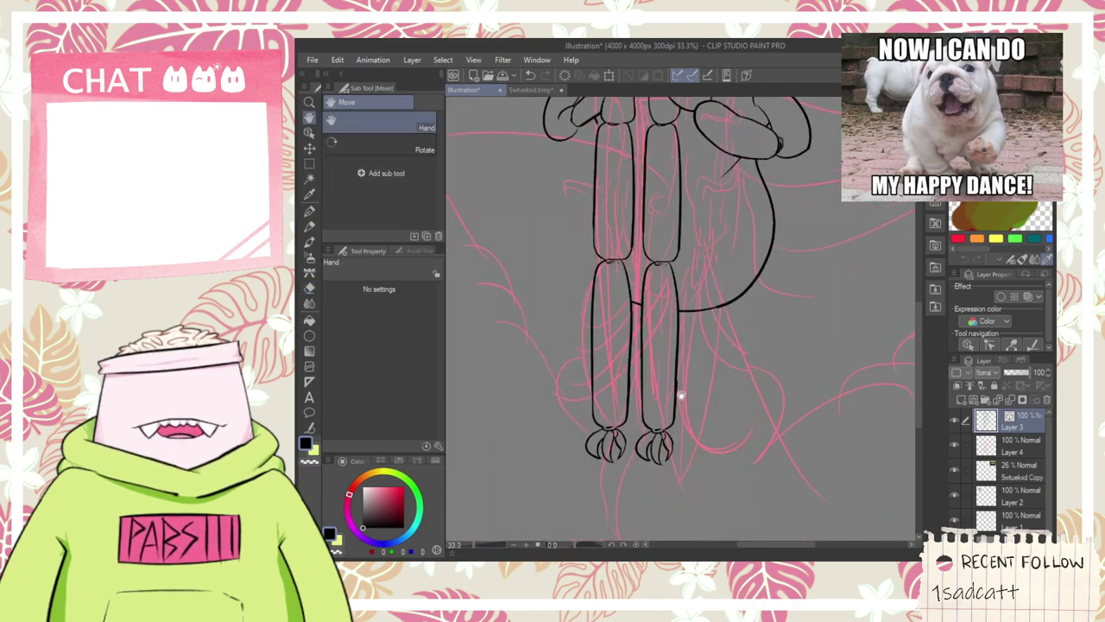
{"action": "scroll", "coordinate": [677, 321], "scroll_direction": "down", "scroll_amount": 5}
{"action": "scroll", "coordinate": [639, 310], "scroll_direction": "up", "scroll_amount": 6}
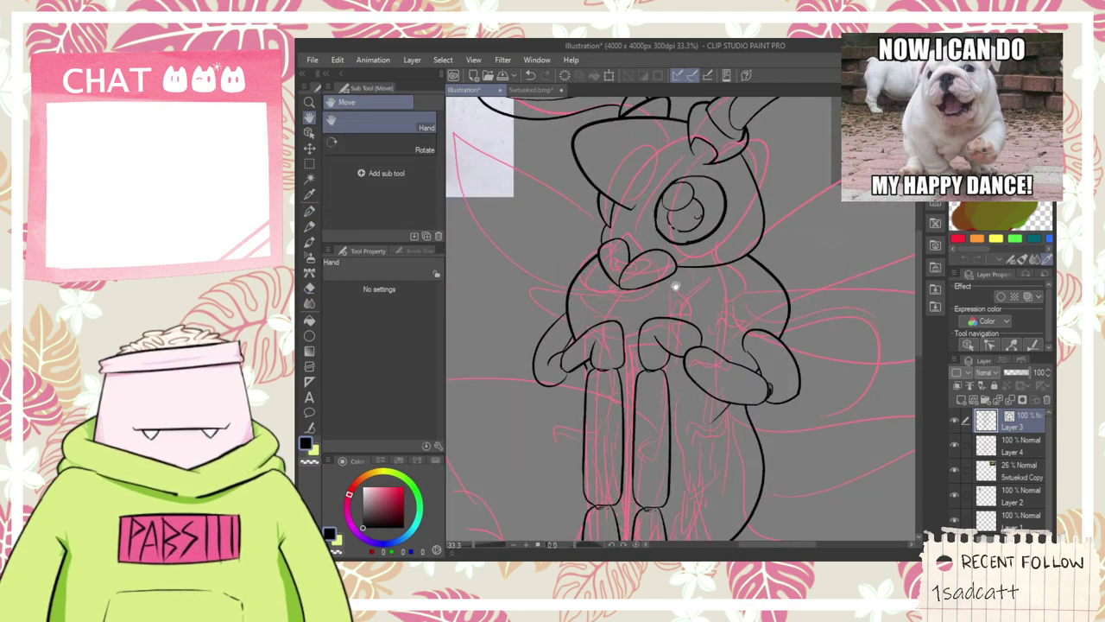
{"action": "left_click_drag", "start_coordinate": [637, 301], "coordinate": [656, 270]}
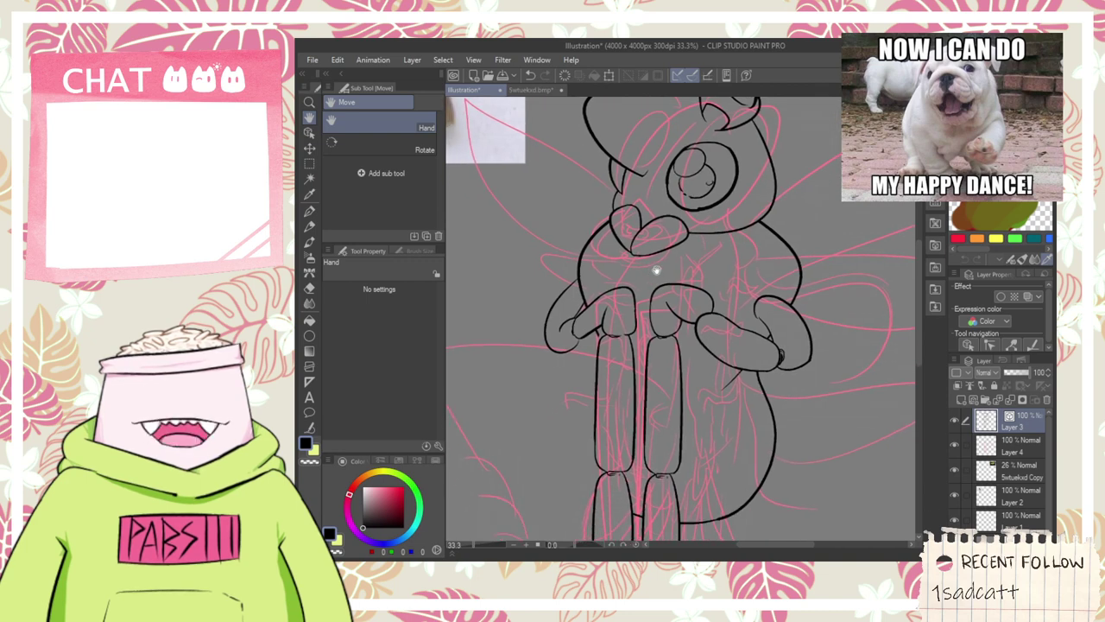
{"action": "scroll", "coordinate": [637, 249], "scroll_direction": "down", "scroll_amount": 1}
{"action": "left_click_drag", "start_coordinate": [649, 214], "coordinate": [630, 290]}
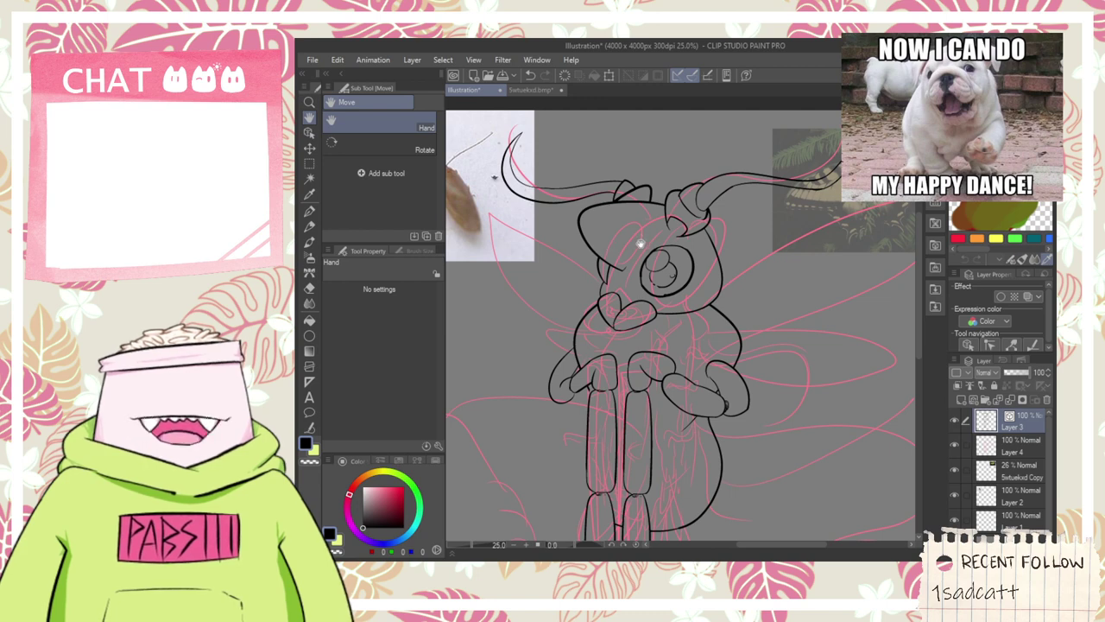
{"action": "scroll", "coordinate": [626, 265], "scroll_direction": "up", "scroll_amount": 2}
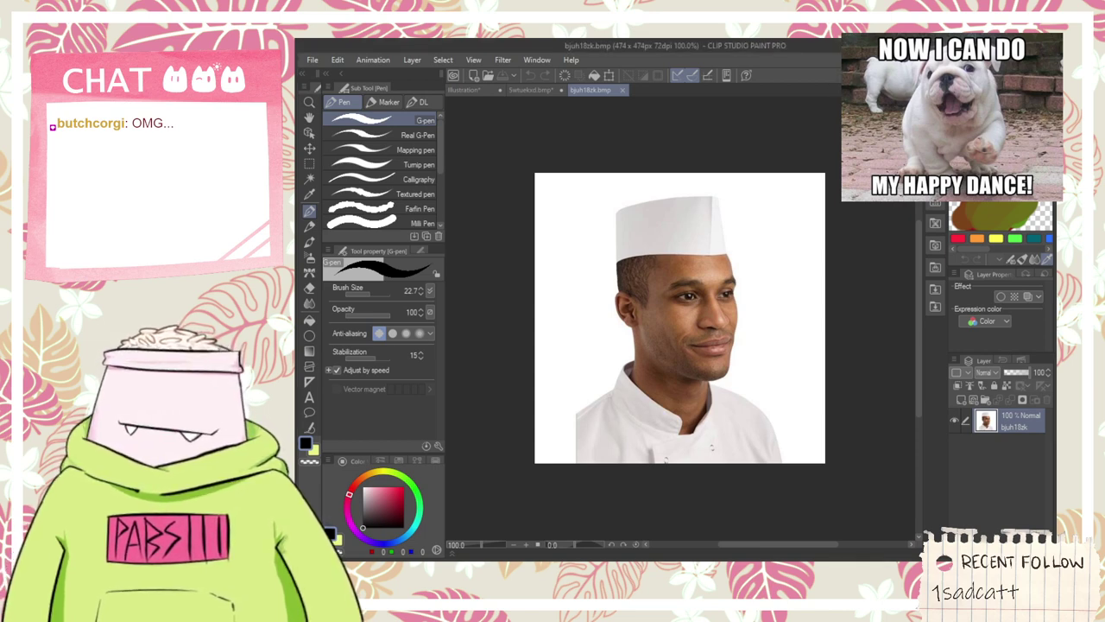
- Return to the Illustration document and ink the curved line from the pointed head marking's lower tip over the eye to the antenna base
{"action": "left_click", "coordinate": [459, 90]}
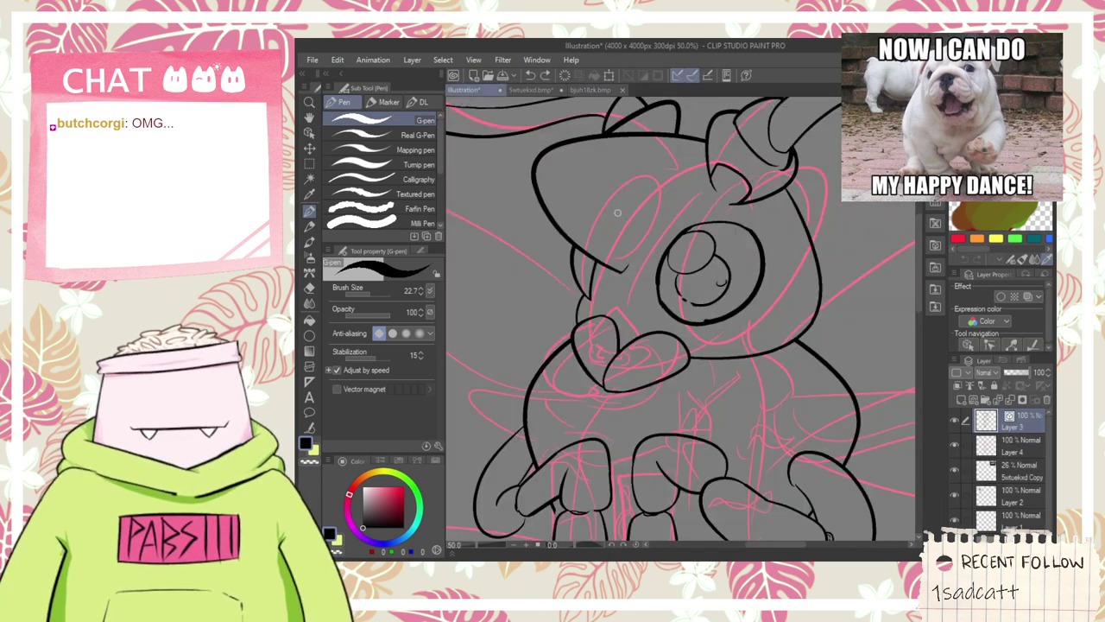
{"action": "scroll", "coordinate": [658, 265], "scroll_direction": "up", "scroll_amount": 2}
{"action": "mouse_move", "coordinate": [607, 270]}
{"action": "left_mouse_down"}
{"action": "mouse_move", "coordinate": [767, 113]}
{"action": "mouse_move", "coordinate": [634, 303]}
{"action": "left_mouse_up"}
{"action": "scroll", "coordinate": [785, 109], "scroll_direction": "down", "scroll_amount": 2}
{"action": "key", "text": "ctrl+z"}
{"action": "scroll", "coordinate": [628, 345], "scroll_direction": "up", "scroll_amount": 1}
{"action": "left_click_drag", "start_coordinate": [584, 353], "coordinate": [748, 250]}
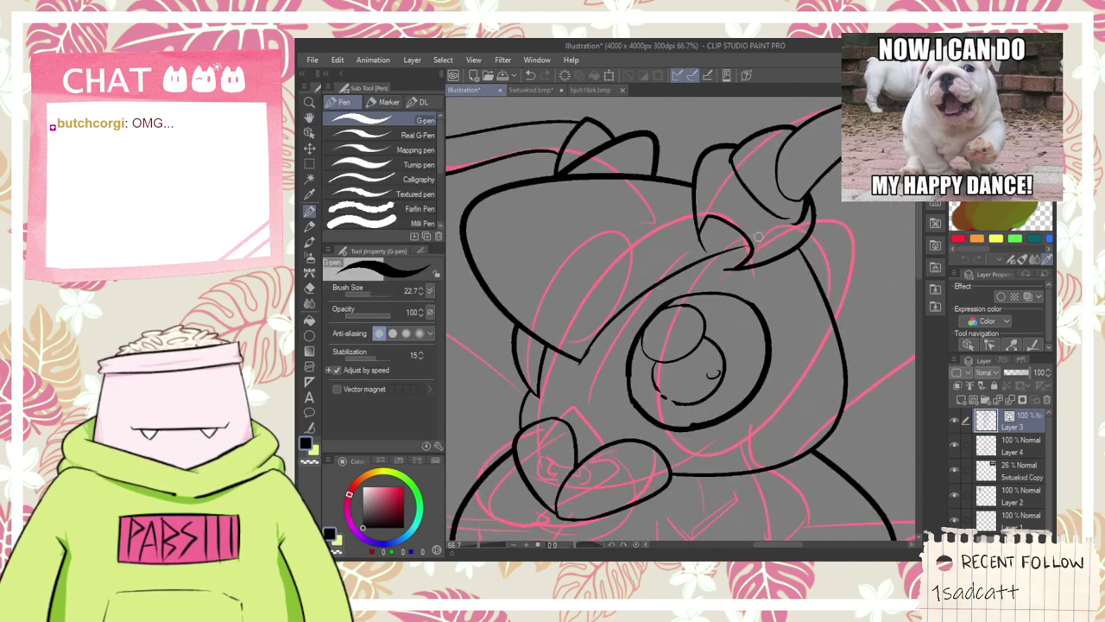
- Extend the antenna base's left edge down to the curved head line and erase that line's overshoot past it
{"action": "scroll", "coordinate": [710, 250], "scroll_direction": "up", "scroll_amount": 2}
{"action": "left_click_drag", "start_coordinate": [694, 226], "coordinate": [708, 258]}
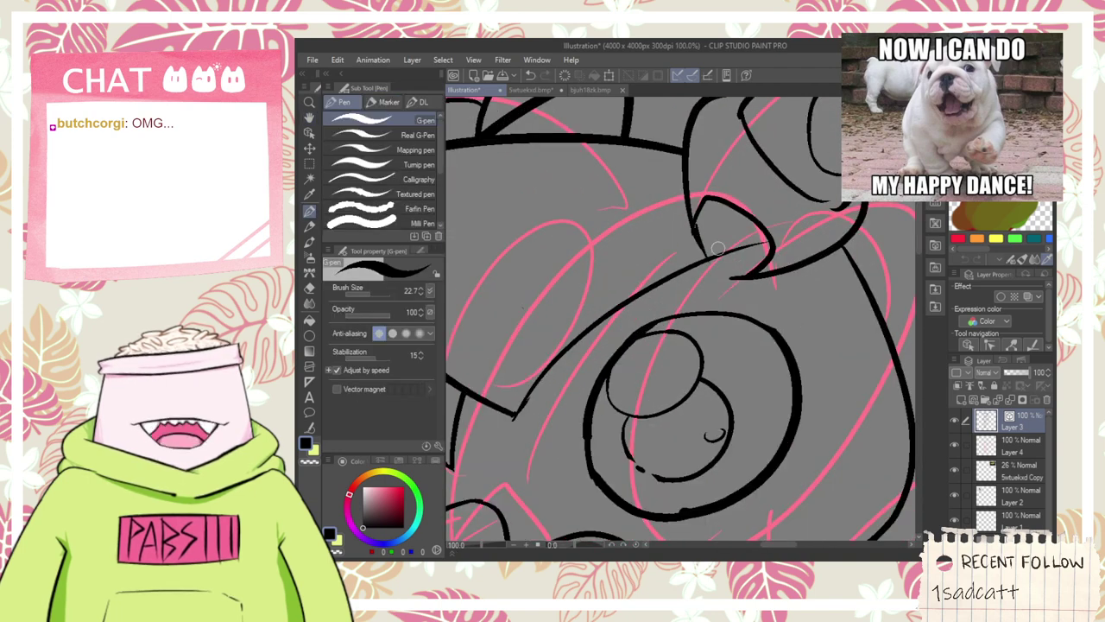
{"action": "key", "text": "e"}
{"action": "left_click", "coordinate": [717, 253]}
{"action": "scroll", "coordinate": [695, 248], "scroll_direction": "up", "scroll_amount": 3}
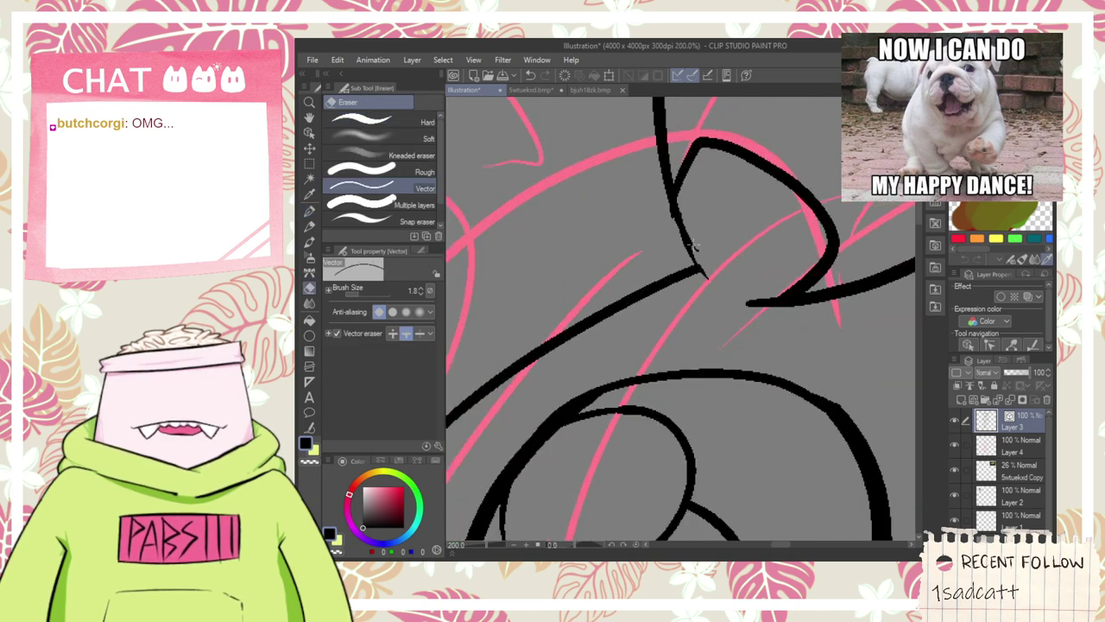
{"action": "scroll", "coordinate": [680, 239], "scroll_direction": "down", "scroll_amount": 1}
{"action": "scroll", "coordinate": [667, 216], "scroll_direction": "down", "scroll_amount": 2}
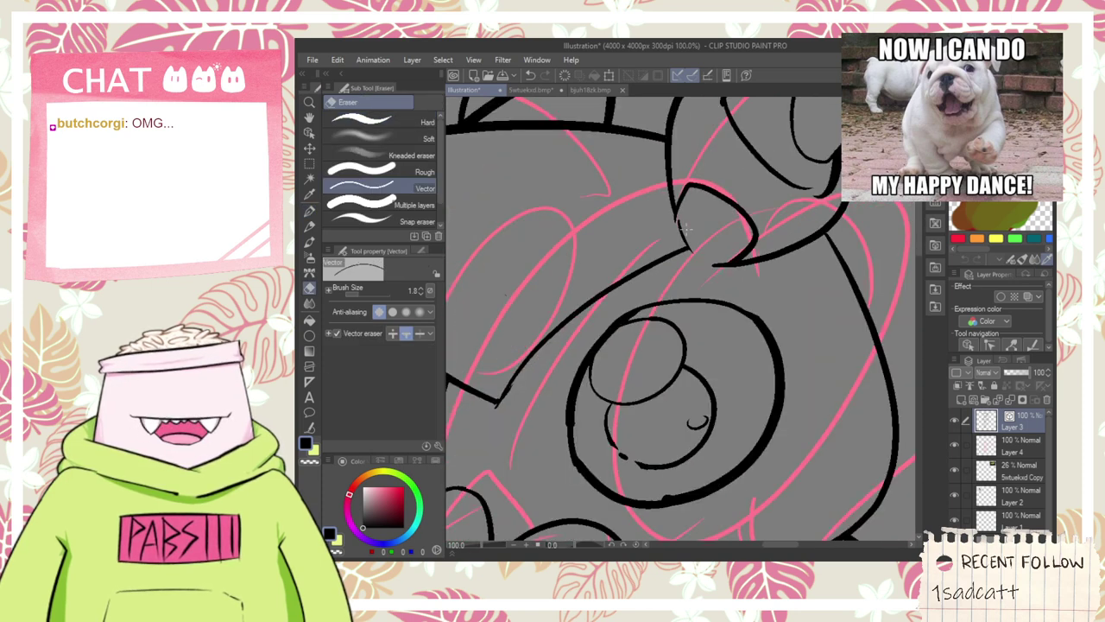
- Ink a narrow curved shape on the head's right side from beneath the antenna base down to the head outline
{"action": "key", "text": "space"}
{"action": "scroll", "coordinate": [696, 220], "scroll_direction": "up", "scroll_amount": 1}
{"action": "mouse_move", "coordinate": [777, 196]}
{"action": "left_mouse_down"}
{"action": "mouse_move", "coordinate": [696, 219]}
{"action": "mouse_move", "coordinate": [723, 227]}
{"action": "mouse_move", "coordinate": [720, 314]}
{"action": "left_mouse_up"}
{"action": "key", "text": "p"}
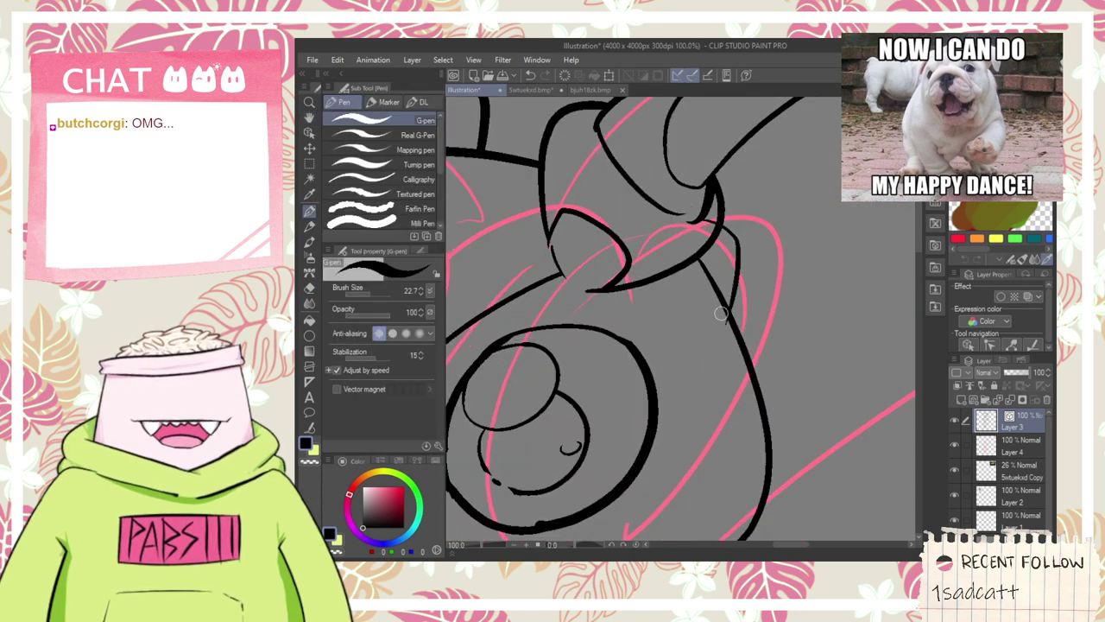
- Erase the overshoot of the narrow curved shape's line past the head outline
{"action": "key", "text": "e"}
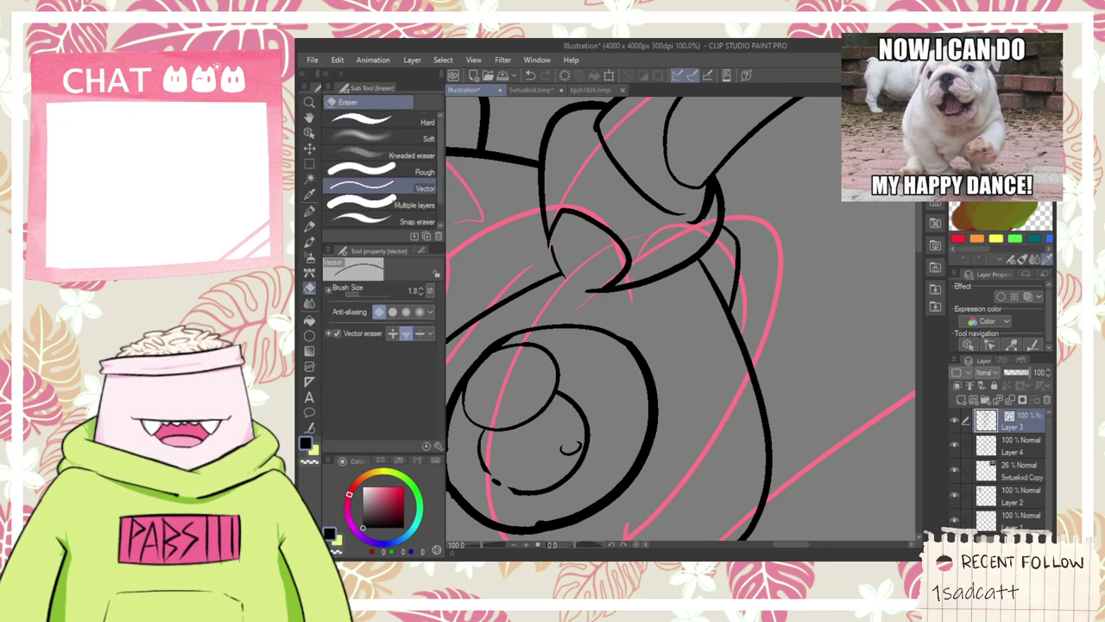
{"action": "scroll", "coordinate": [696, 214], "scroll_direction": "down", "scroll_amount": 5}
{"action": "key", "text": "space"}
{"action": "left_click_drag", "start_coordinate": [669, 269], "coordinate": [662, 244]}
{"action": "scroll", "coordinate": [655, 223], "scroll_direction": "up", "scroll_amount": 3}
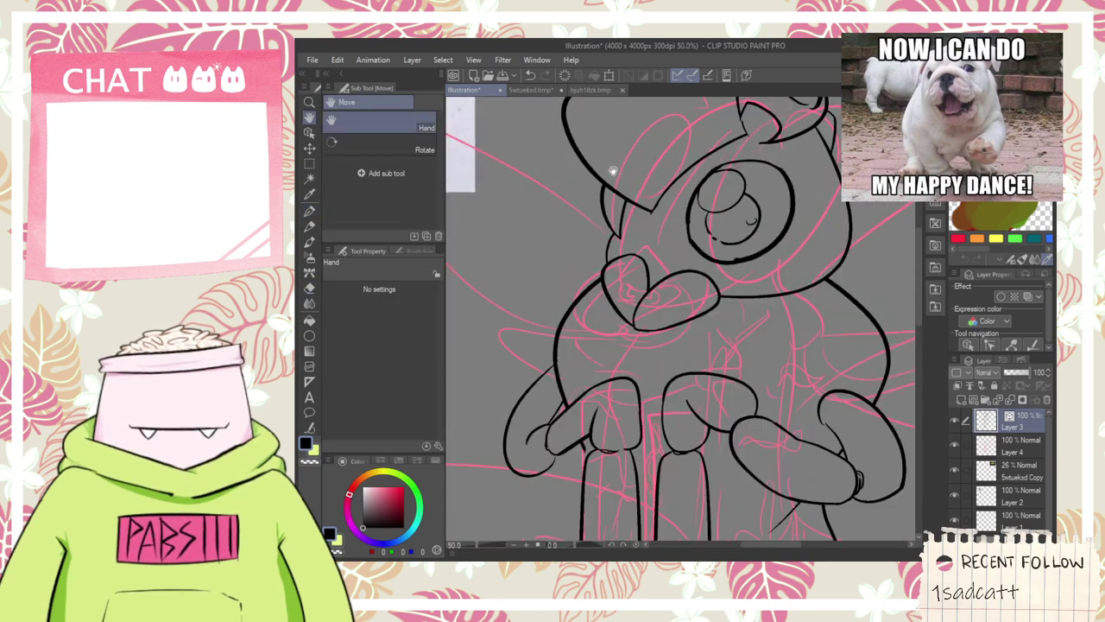
- Try to ink a curved line inside the pointed head marking along its lower edge, and undo the stroke
{"action": "left_click_drag", "start_coordinate": [613, 170], "coordinate": [637, 201]}
{"action": "left_click", "coordinate": [590, 90]}
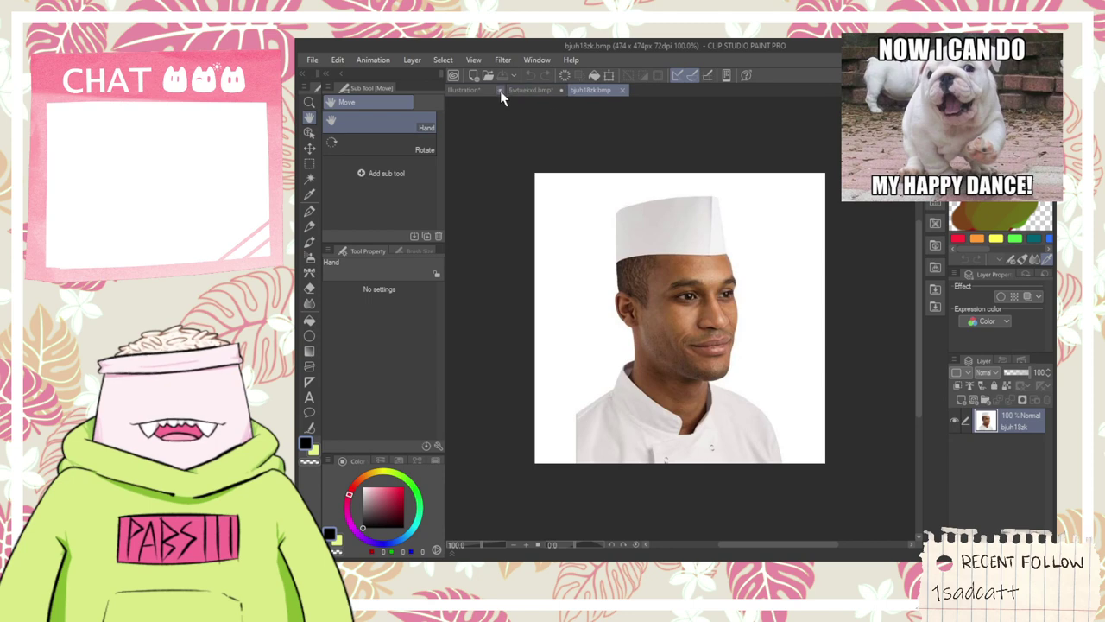
{"action": "left_click", "coordinate": [481, 92]}
{"action": "key", "text": "p"}
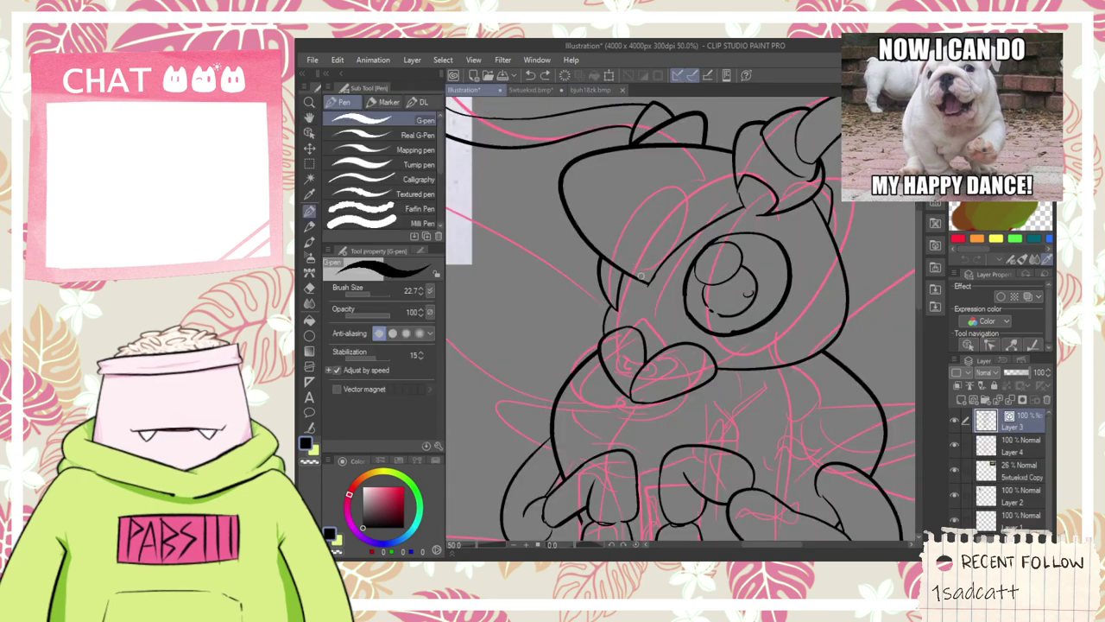
{"action": "left_click_drag", "start_coordinate": [641, 281], "coordinate": [573, 191]}
{"action": "key", "text": "ctrl+z"}
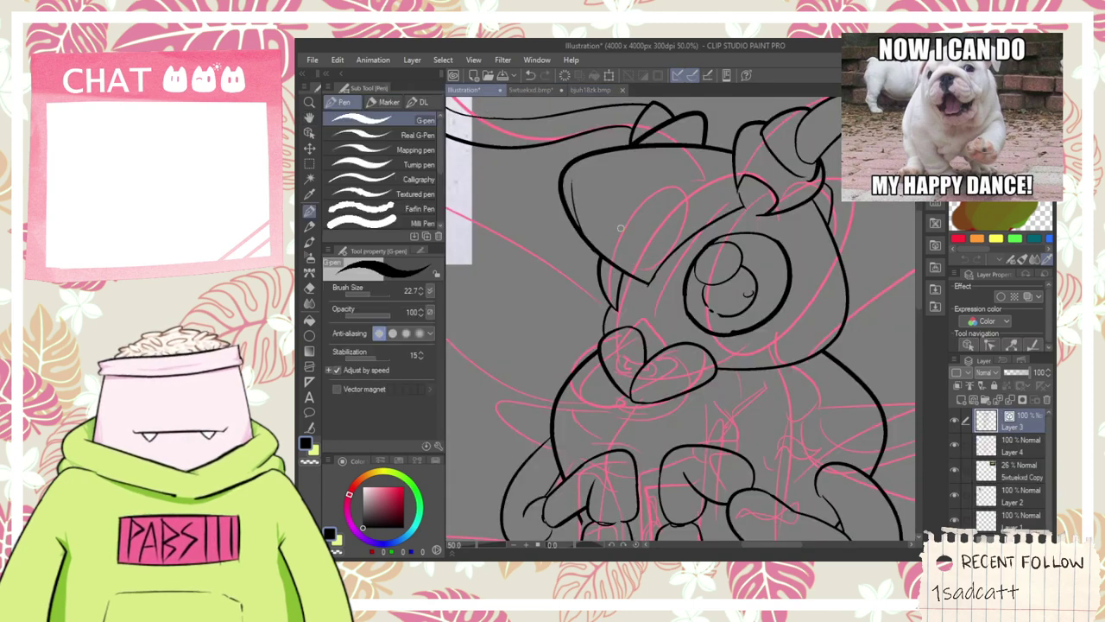
- Try to ink a rounded shape with a smaller inner oval beneath the heart-shaped mouthparts
{"action": "scroll", "coordinate": [632, 257], "scroll_direction": "down", "scroll_amount": 2}
{"action": "key", "text": "space"}
{"action": "left_click_drag", "start_coordinate": [653, 319], "coordinate": [646, 242]}
{"action": "left_click_drag", "start_coordinate": [698, 398], "coordinate": [671, 377]}
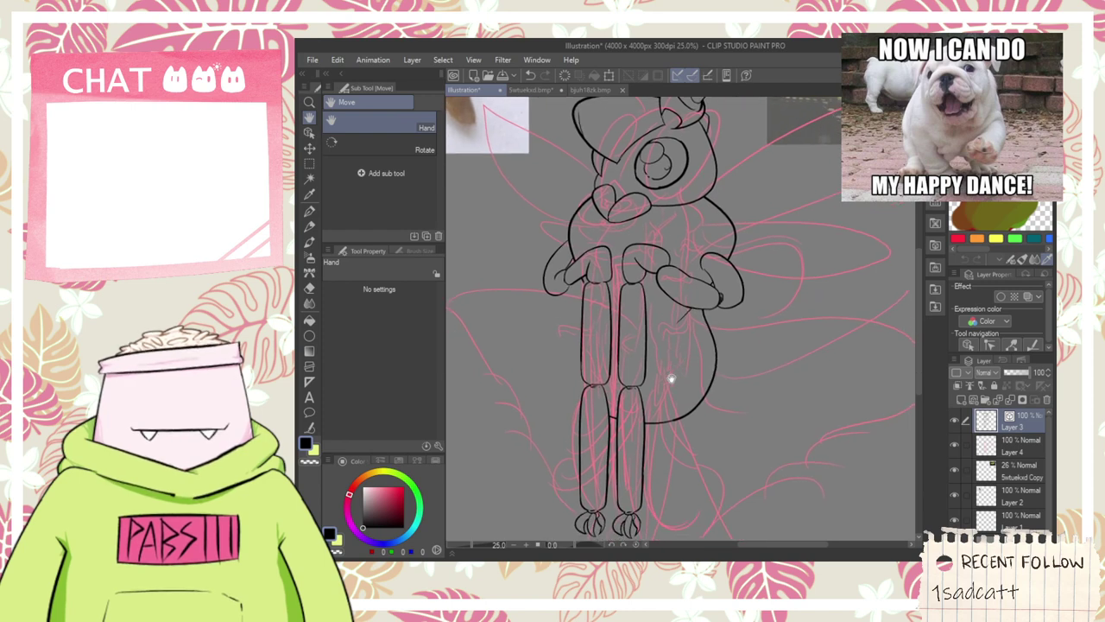
{"action": "scroll", "coordinate": [620, 241], "scroll_direction": "up", "scroll_amount": 3}
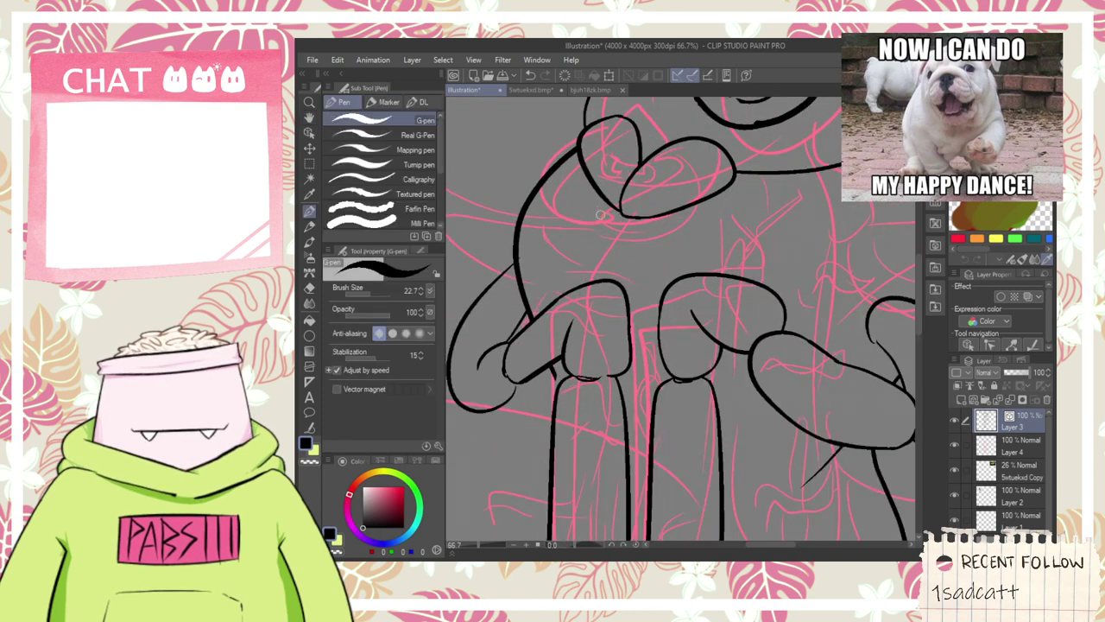
{"action": "scroll", "coordinate": [598, 213], "scroll_direction": "down", "scroll_amount": 1}
{"action": "key", "text": "space"}
{"action": "left_click_drag", "start_coordinate": [625, 220], "coordinate": [599, 299]}
{"action": "scroll", "coordinate": [599, 299], "scroll_direction": "up", "scroll_amount": 2}
{"action": "key", "text": "p"}
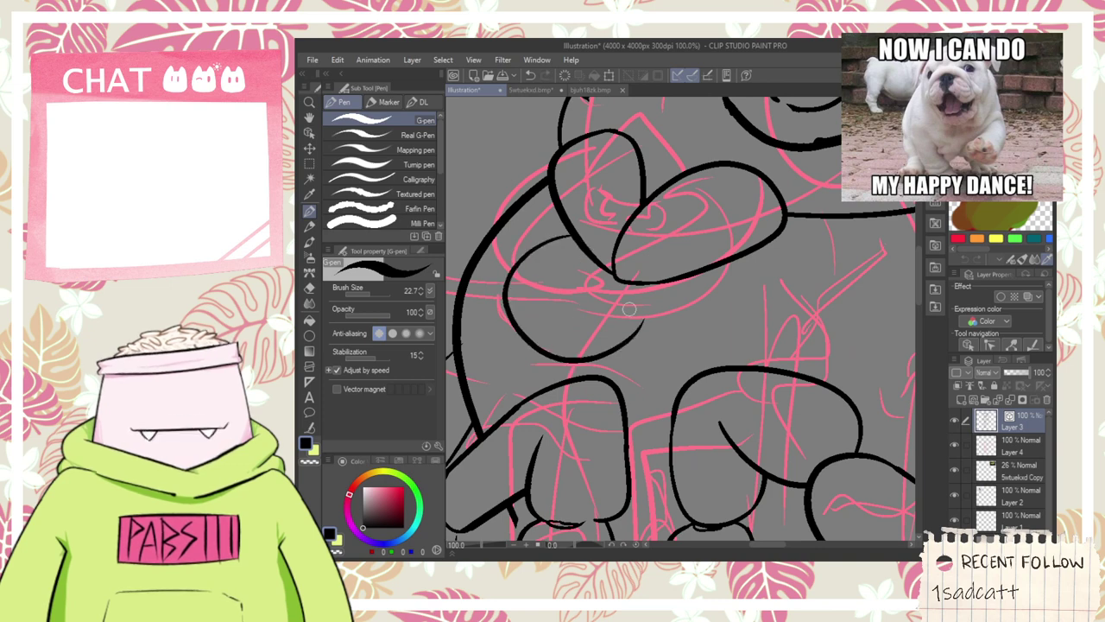
{"action": "mouse_move", "coordinate": [587, 231]}
{"action": "left_mouse_down"}
{"action": "mouse_move", "coordinate": [533, 362]}
{"action": "mouse_move", "coordinate": [666, 264]}
{"action": "left_mouse_up"}
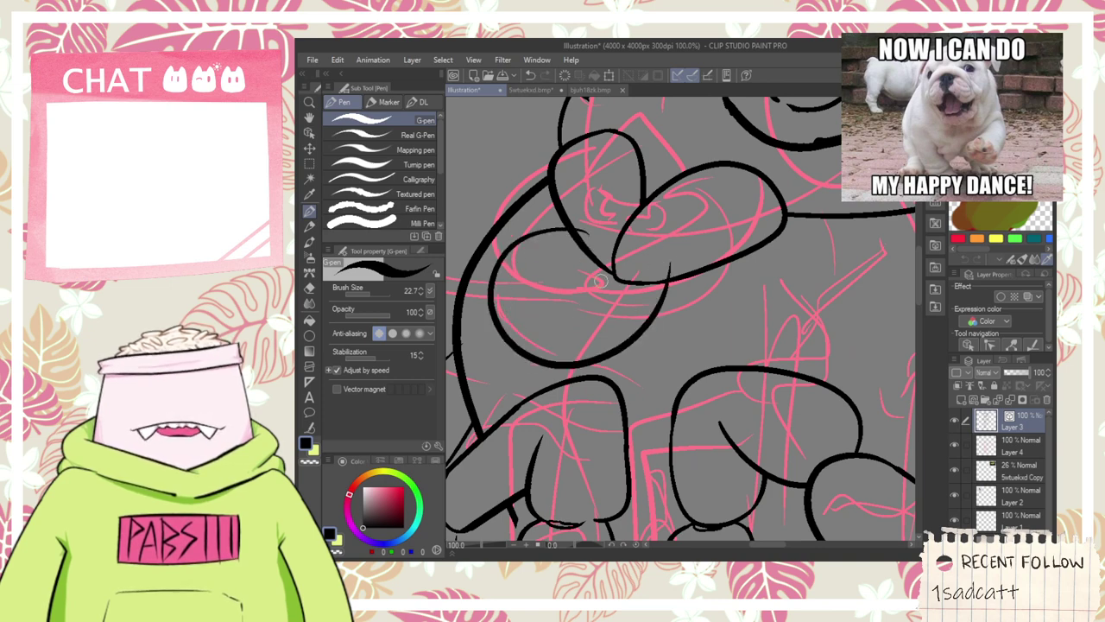
{"action": "scroll", "coordinate": [656, 276], "scroll_direction": "down", "scroll_amount": 2}
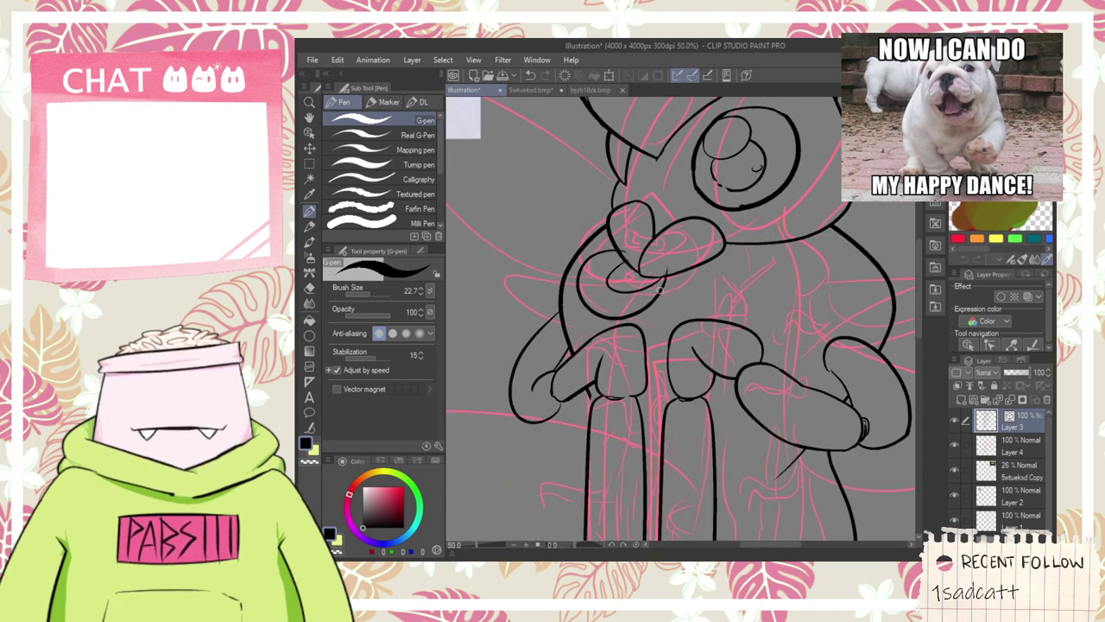
- Look over the inked character from the head and arms down to the legs and lower body
{"action": "scroll", "coordinate": [643, 287], "scroll_direction": "down", "scroll_amount": 2}
{"action": "key", "text": "space"}
{"action": "left_click_drag", "start_coordinate": [668, 313], "coordinate": [656, 276]}
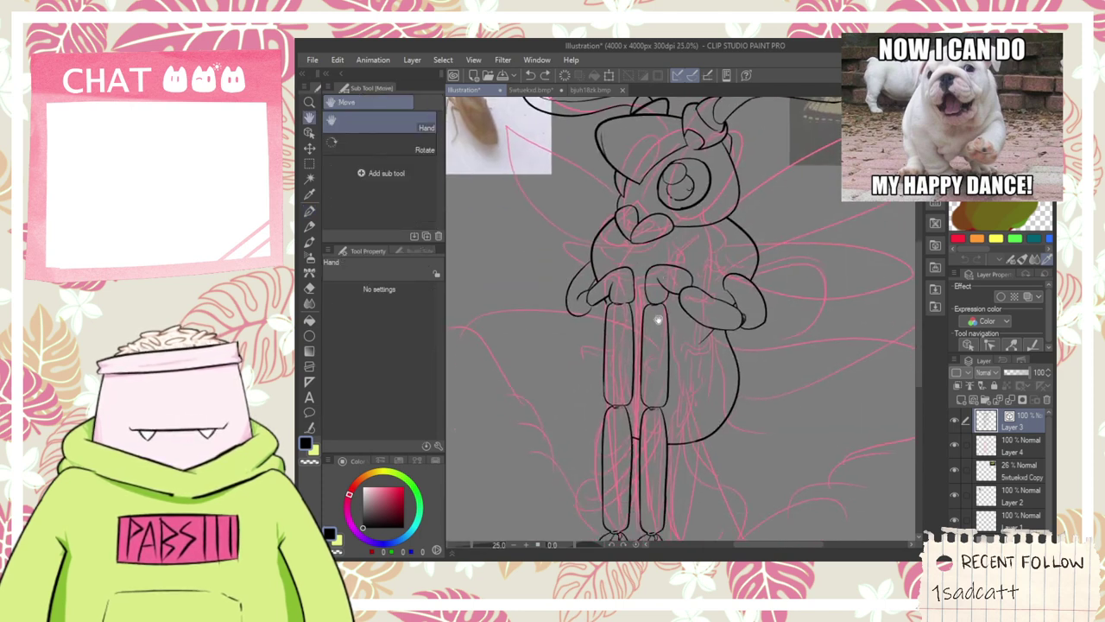
{"action": "left_click_drag", "start_coordinate": [658, 320], "coordinate": [636, 323]}
{"action": "scroll", "coordinate": [657, 371], "scroll_direction": "up", "scroll_amount": 2}
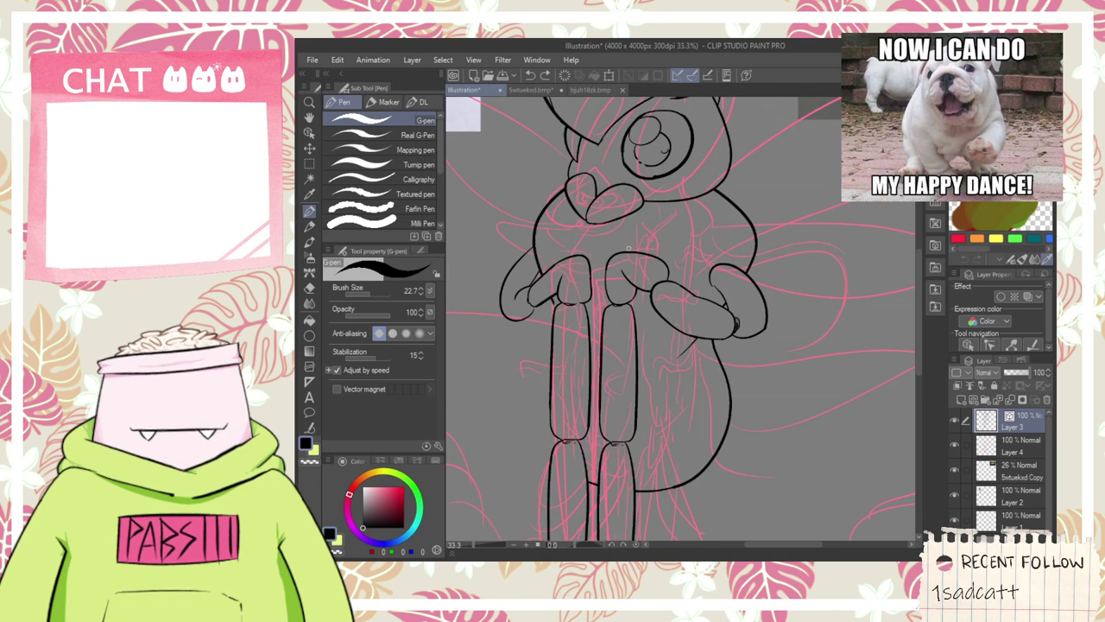
{"action": "scroll", "coordinate": [684, 401], "scroll_direction": "down", "scroll_amount": 3}
{"action": "key", "text": "space"}
{"action": "left_click_drag", "start_coordinate": [676, 433], "coordinate": [669, 409]}
{"action": "scroll", "coordinate": [669, 397], "scroll_direction": "up", "scroll_amount": 3}
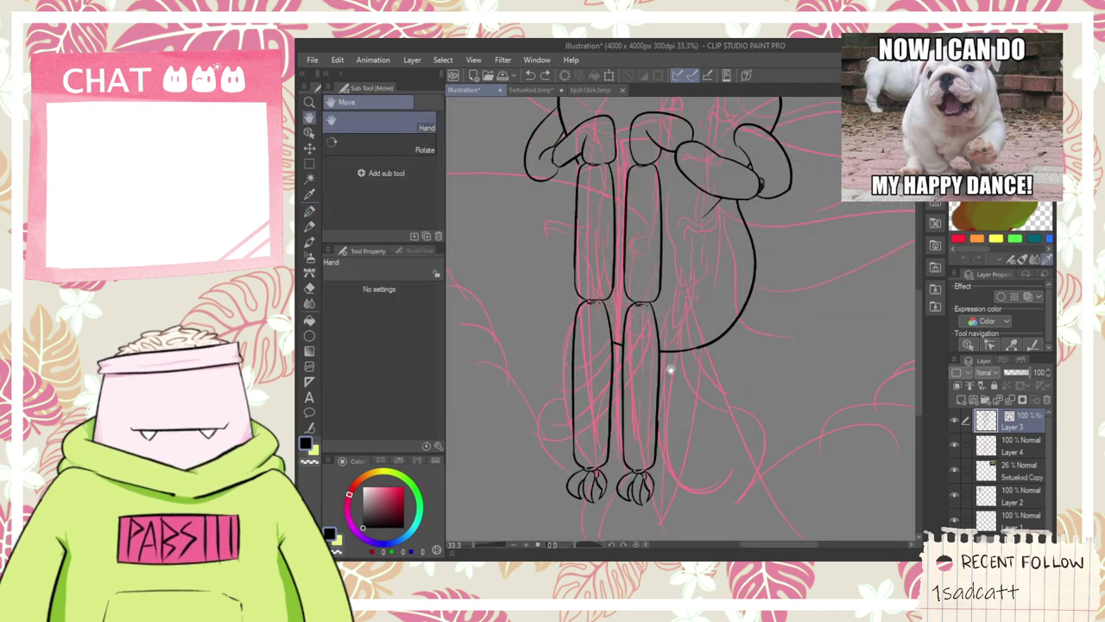
- Try to ink a small arched mark on the chest just below the heart-shaped snout
{"action": "left_click_drag", "start_coordinate": [704, 253], "coordinate": [658, 462]}
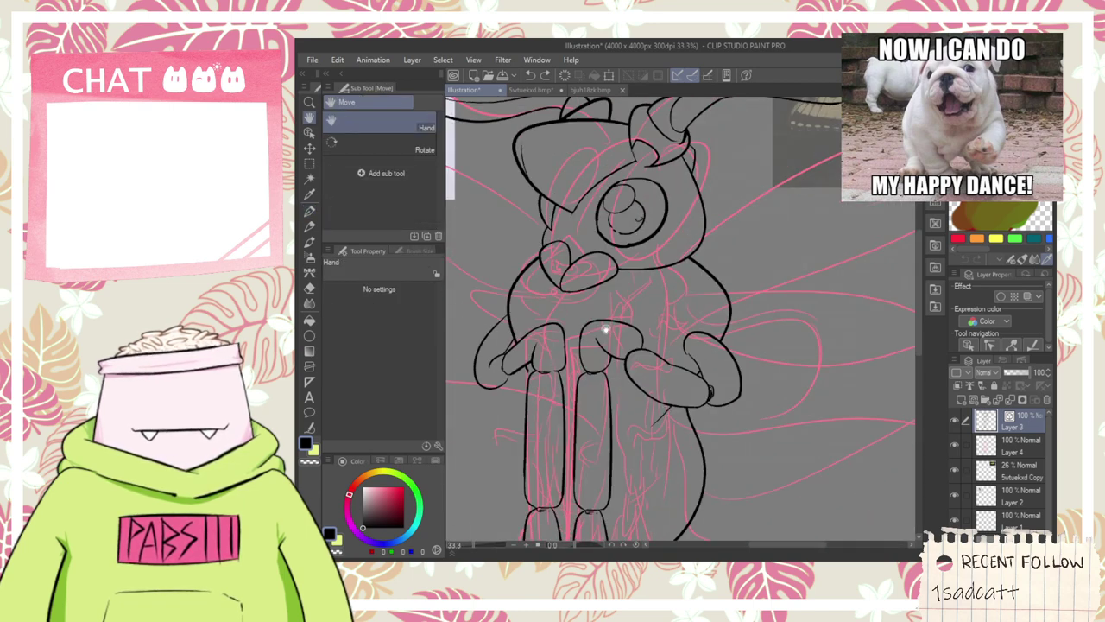
{"action": "scroll", "coordinate": [606, 328], "scroll_direction": "up", "scroll_amount": 1}
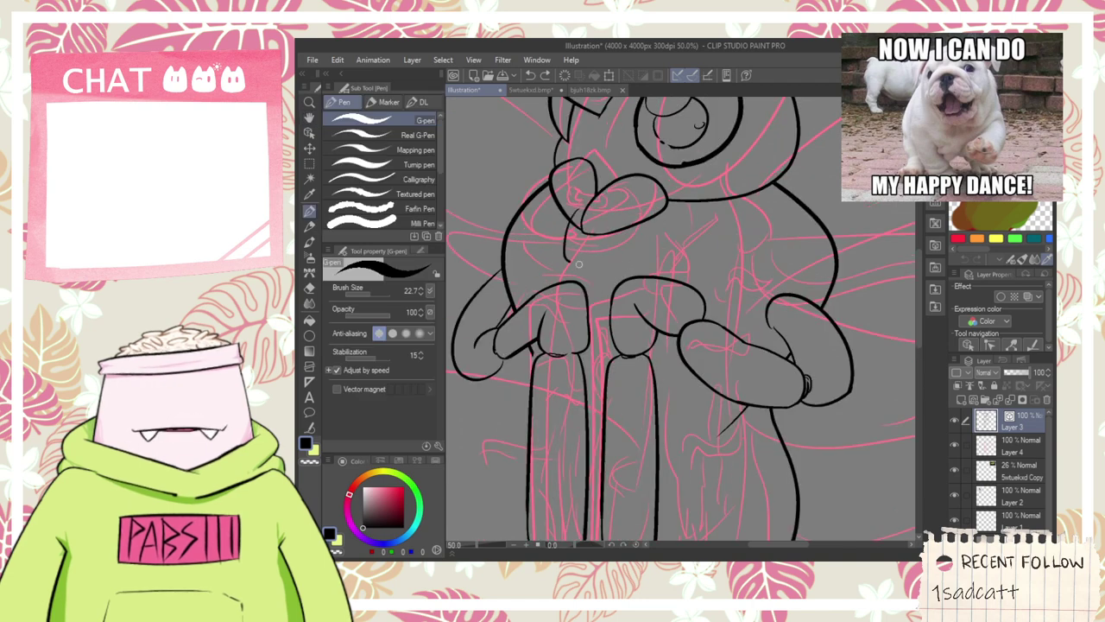
{"action": "key", "text": "space"}
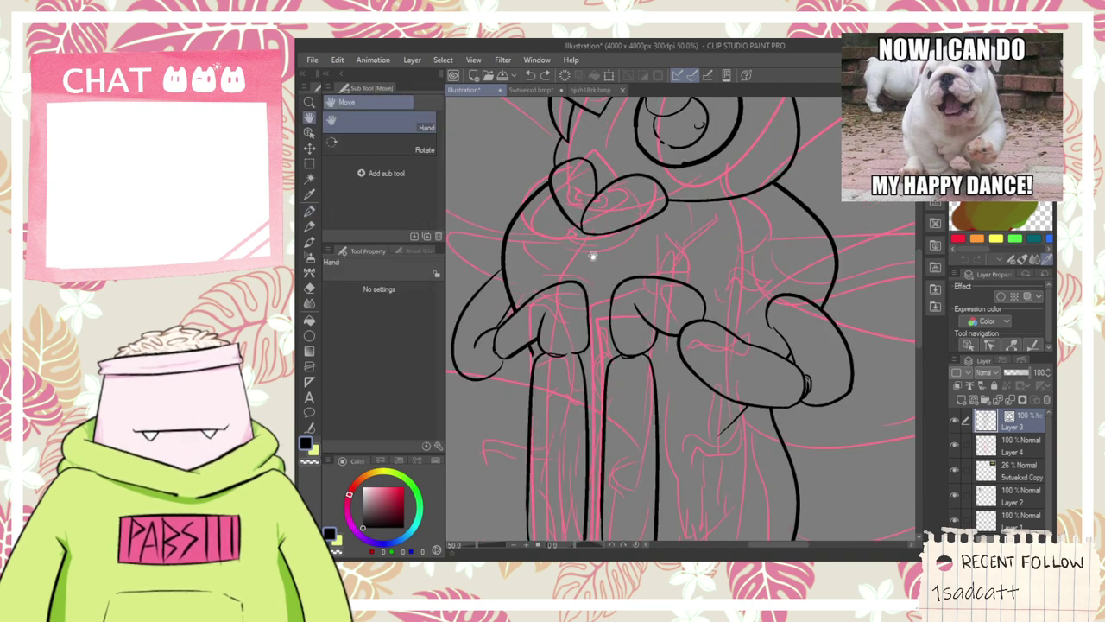
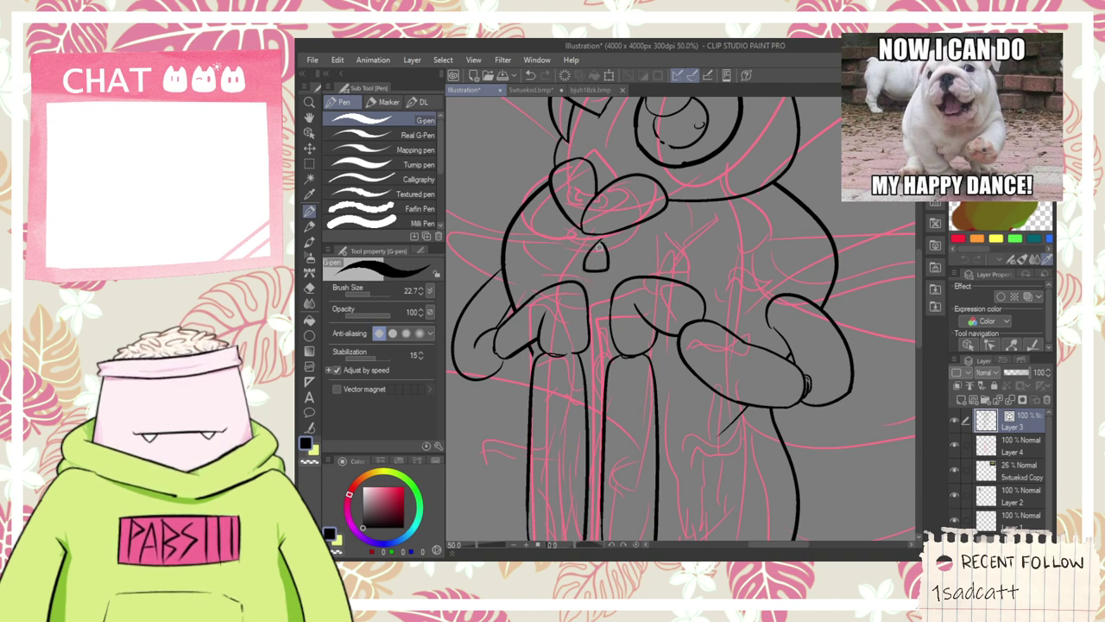
{"action": "key", "text": "ctrl+z"}
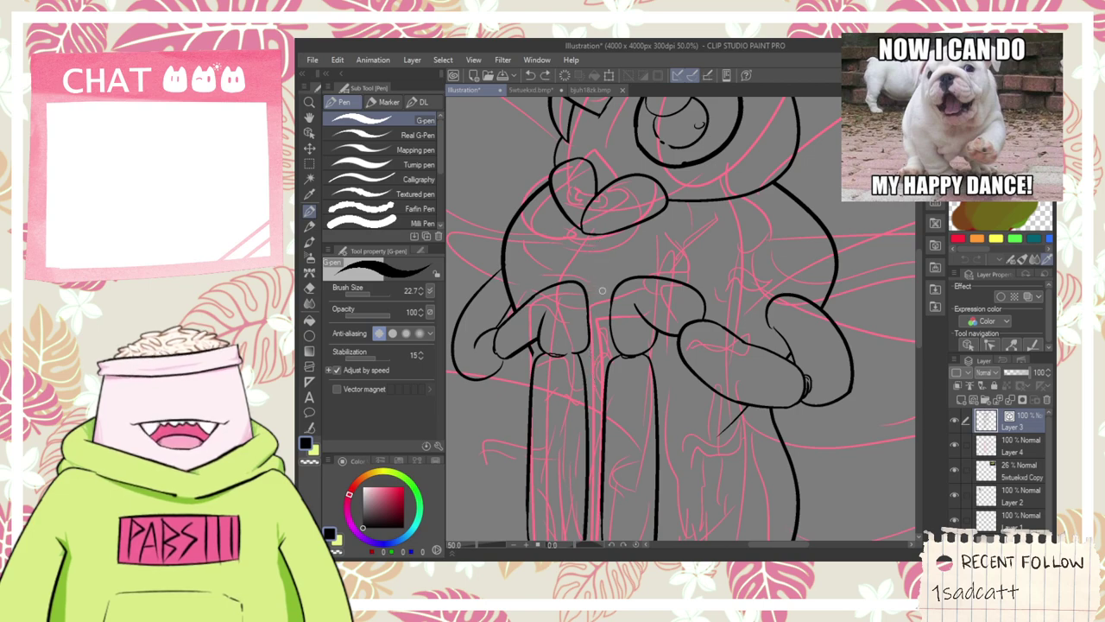
- Ink a short line joining the hand on the character's bent arm to the top of the leg beneath it
{"action": "scroll", "coordinate": [603, 291], "scroll_direction": "down", "scroll_amount": 4}
{"action": "key", "text": "space"}
{"action": "scroll", "coordinate": [603, 333], "scroll_direction": "up", "scroll_amount": 4}
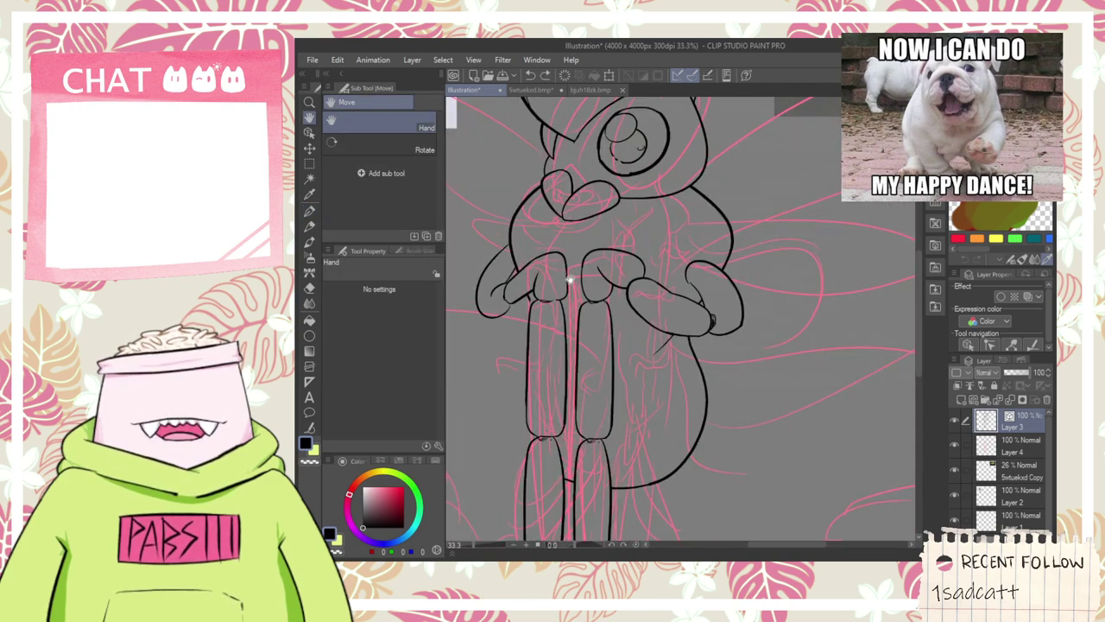
{"action": "scroll", "coordinate": [509, 309], "scroll_direction": "up", "scroll_amount": 4}
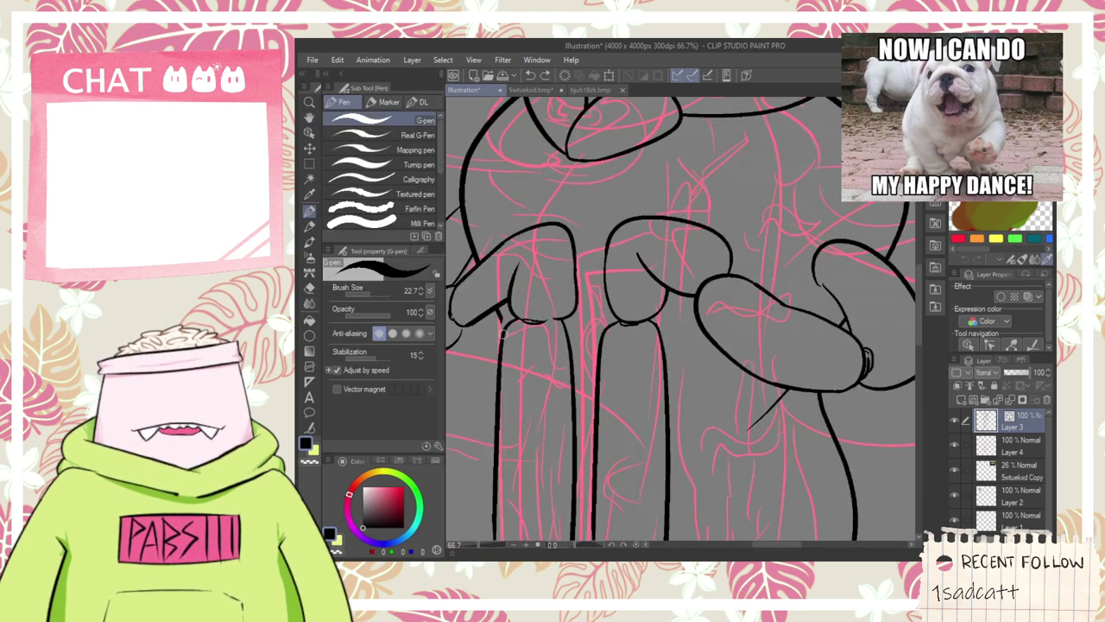
{"action": "mouse_move", "coordinate": [489, 273]}
{"action": "left_mouse_down"}
{"action": "mouse_move", "coordinate": [561, 383]}
{"action": "mouse_move", "coordinate": [564, 332]}
{"action": "left_mouse_up"}
{"action": "key", "text": "e"}
{"action": "scroll", "coordinate": [571, 344], "scroll_direction": "down", "scroll_amount": 5}
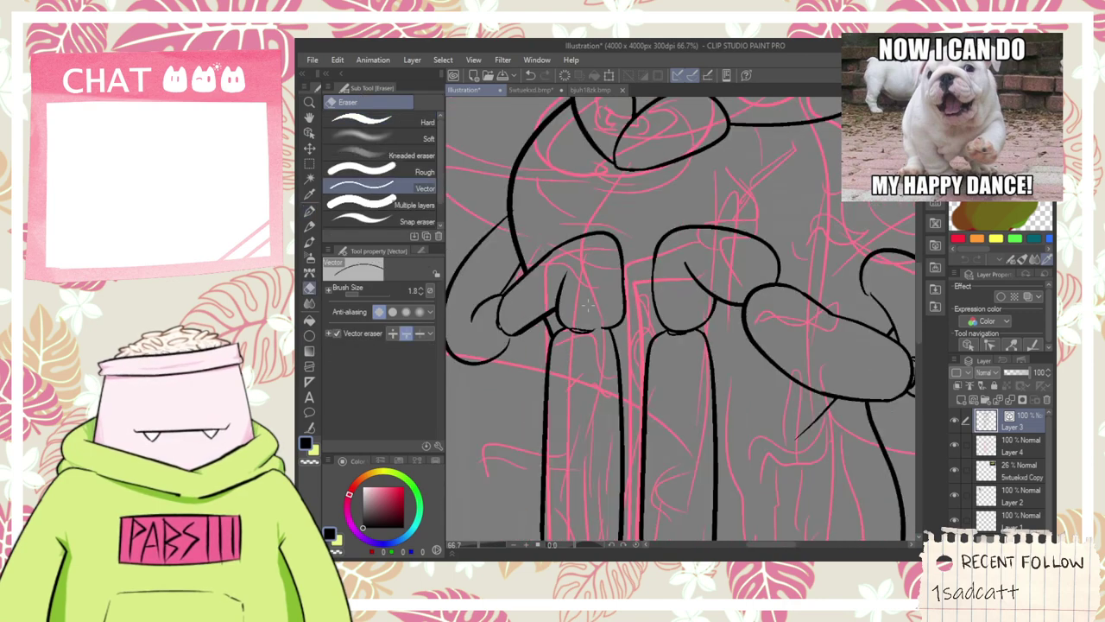
{"action": "key", "text": "space"}
{"action": "mouse_move", "coordinate": [644, 253]}
{"action": "left_mouse_down"}
{"action": "mouse_move", "coordinate": [635, 268]}
{"action": "mouse_move", "coordinate": [644, 259]}
{"action": "left_mouse_up"}
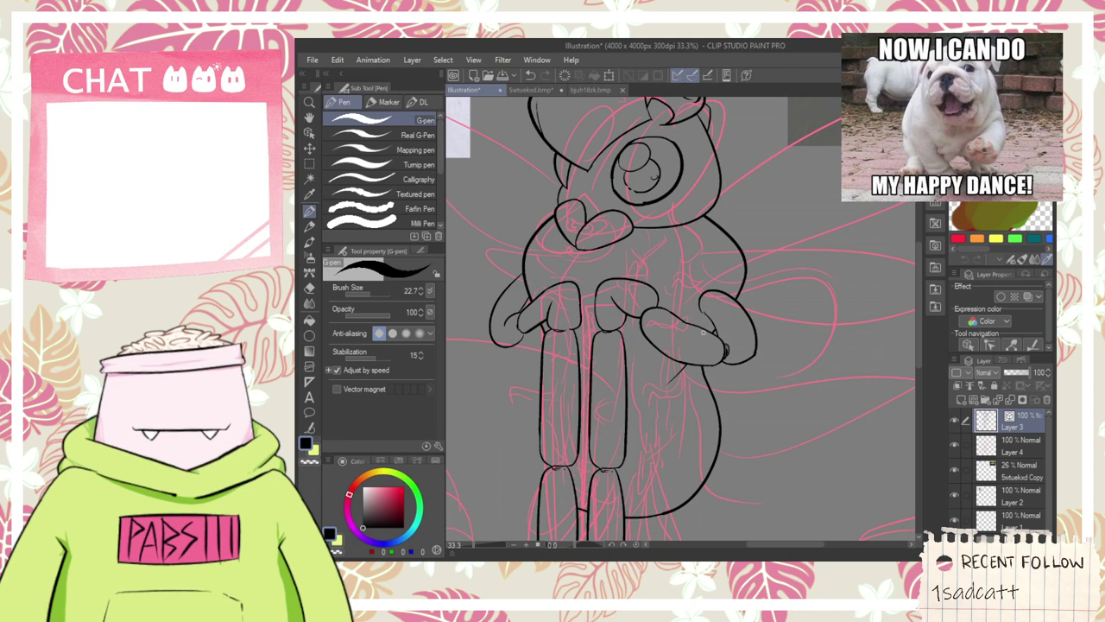
- Try to ink a curved line across the inside of the abdomen beside the legs
{"action": "key", "text": "ctrl+z"}
{"action": "scroll", "coordinate": [703, 248], "scroll_direction": "down", "scroll_amount": 1}
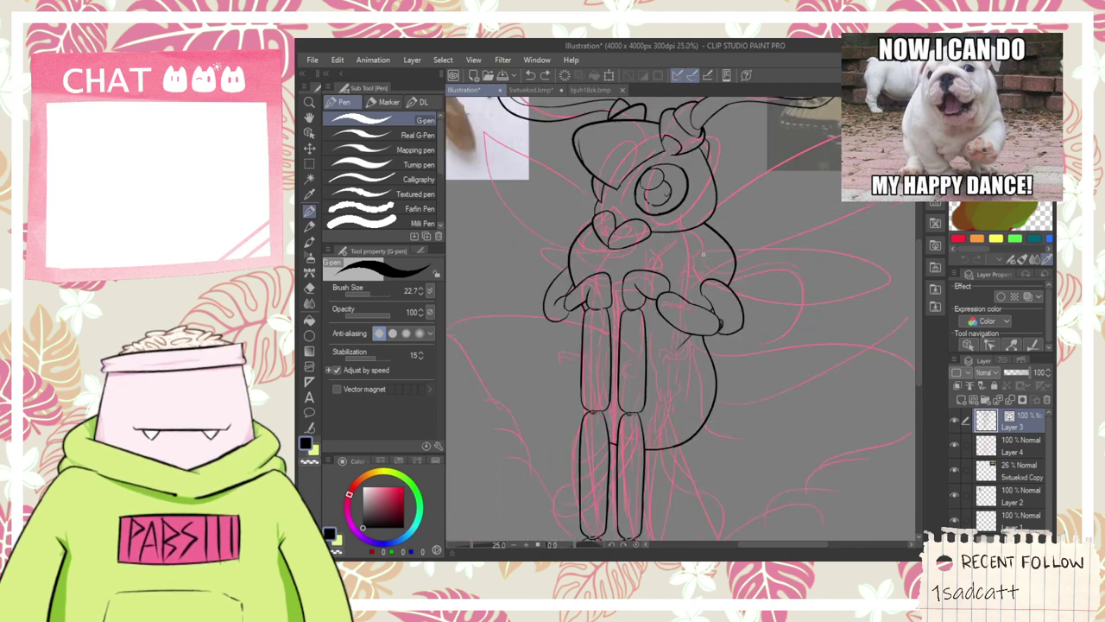
{"action": "key", "text": "space"}
{"action": "left_click_drag", "start_coordinate": [662, 422], "coordinate": [673, 313]}
{"action": "scroll", "coordinate": [658, 288], "scroll_direction": "up", "scroll_amount": 2}
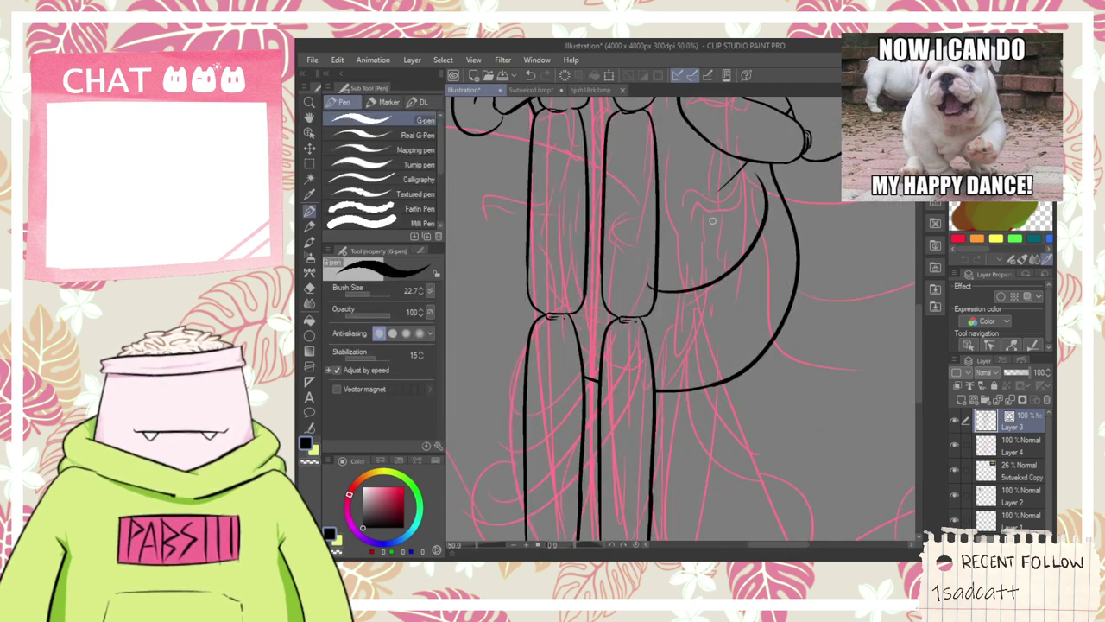
{"action": "key", "text": "space"}
{"action": "scroll", "coordinate": [688, 201], "scroll_direction": "down", "scroll_amount": 2}
{"action": "left_click_drag", "start_coordinate": [688, 201], "coordinate": [671, 271]}
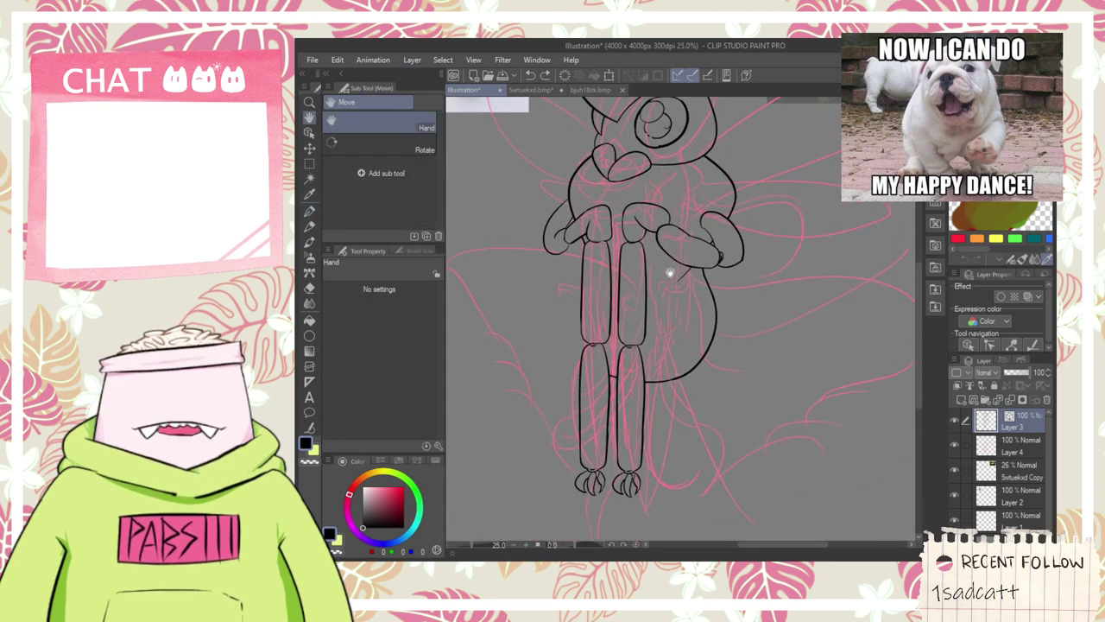
- Ink the wing's inner edge from below the elbow down over the abdomen, looping into a rounded lobe beside the legs
{"action": "scroll", "coordinate": [671, 271], "scroll_direction": "up", "scroll_amount": 1}
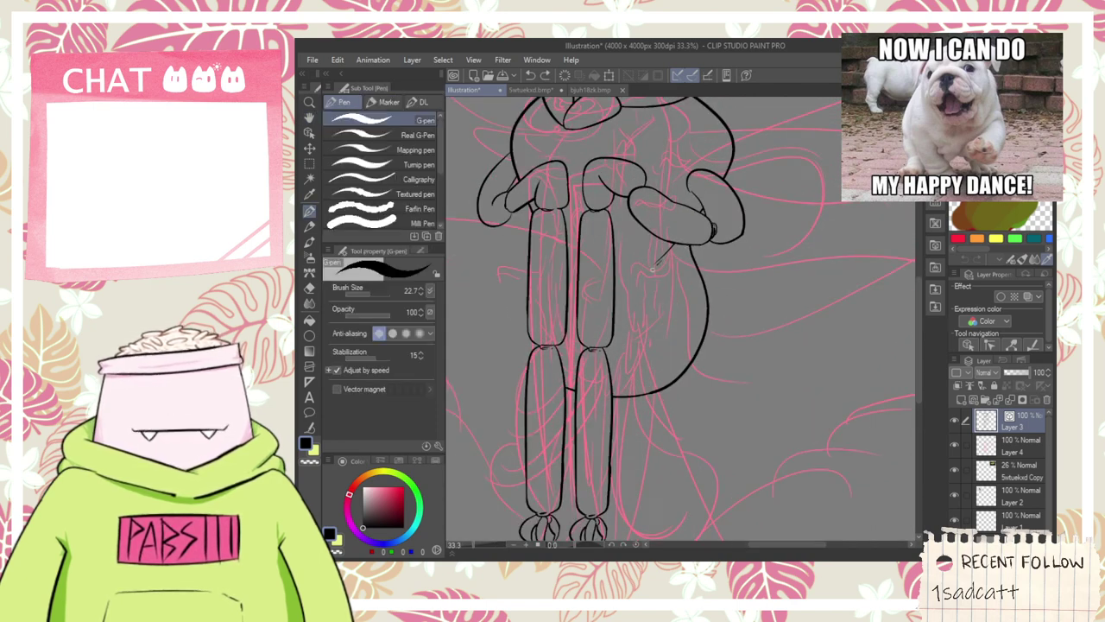
{"action": "mouse_move", "coordinate": [656, 261]}
{"action": "left_mouse_down"}
{"action": "mouse_move", "coordinate": [673, 474]}
{"action": "mouse_move", "coordinate": [647, 478]}
{"action": "left_mouse_up"}
{"action": "key", "text": "ctrl+z"}
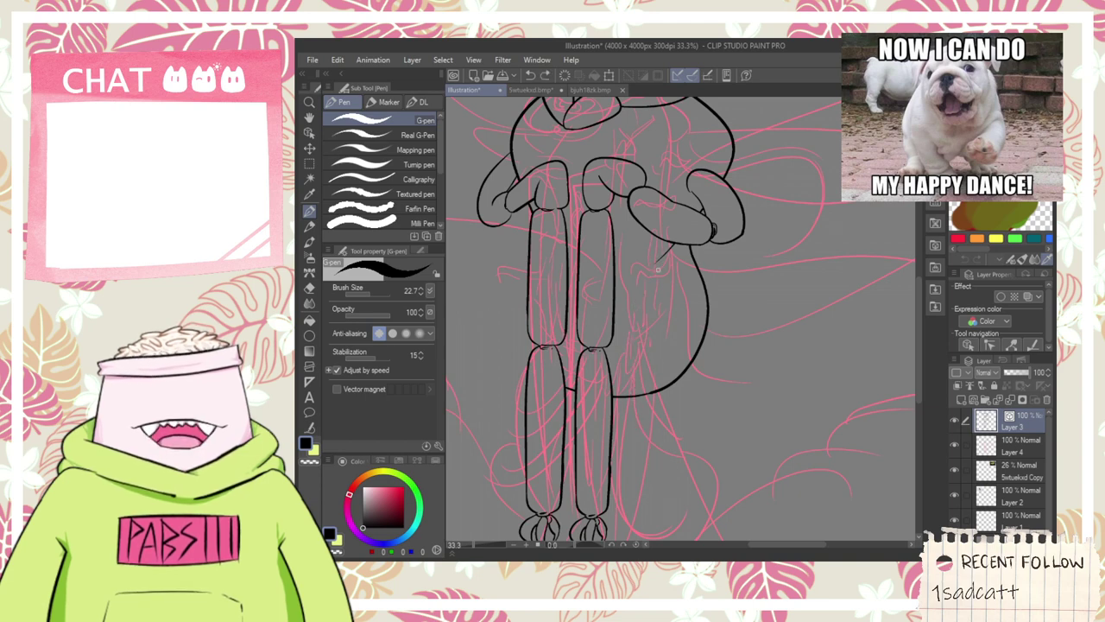
{"action": "mouse_move", "coordinate": [658, 270]}
{"action": "left_mouse_down"}
{"action": "mouse_move", "coordinate": [648, 302]}
{"action": "mouse_move", "coordinate": [683, 494]}
{"action": "mouse_move", "coordinate": [669, 432]}
{"action": "mouse_move", "coordinate": [651, 466]}
{"action": "left_mouse_up"}
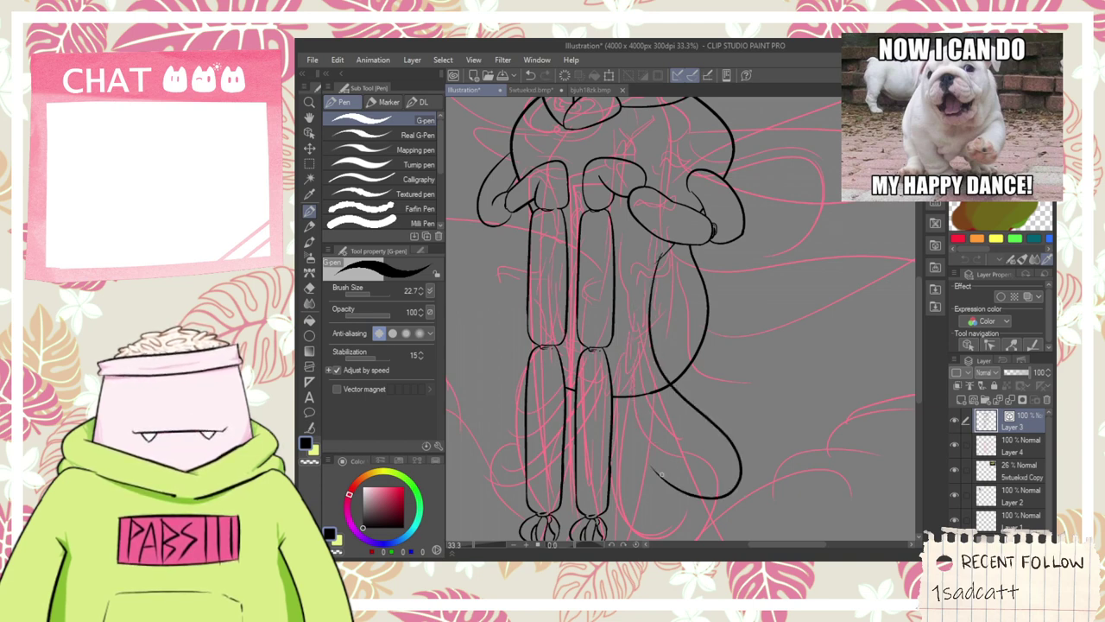
{"action": "key", "text": "e"}
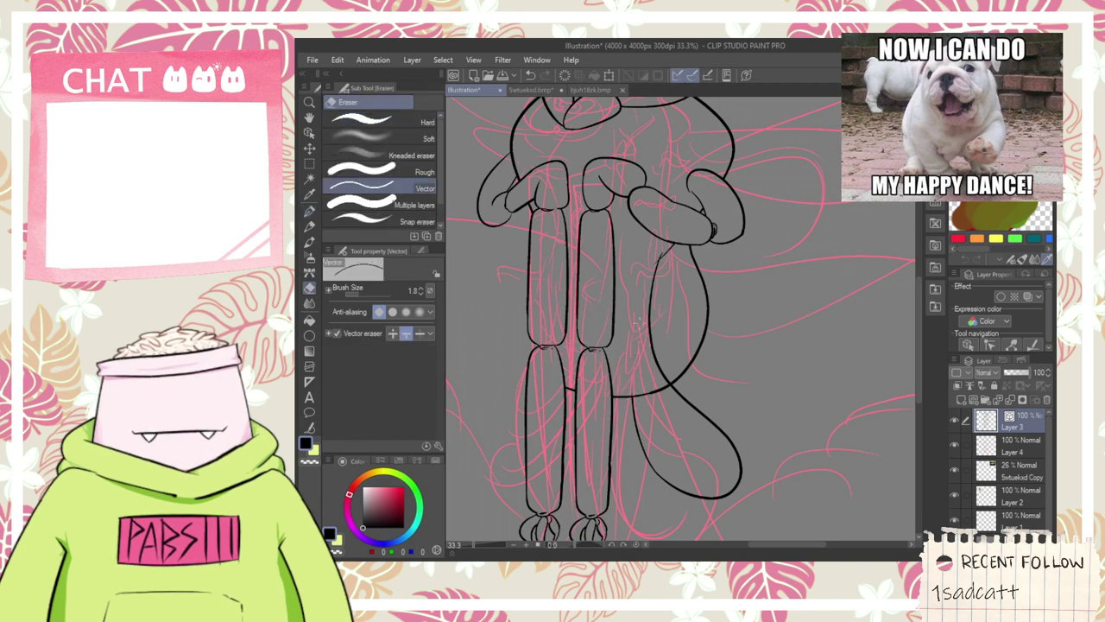
- Ink the large wing's upper edge, outer curve and pointed corner, plus the first arc of its lower edge
{"action": "key", "text": "space"}
{"action": "mouse_move", "coordinate": [625, 285]}
{"action": "left_mouse_down"}
{"action": "mouse_move", "coordinate": [627, 254]}
{"action": "mouse_move", "coordinate": [654, 242]}
{"action": "left_mouse_up"}
{"action": "key", "text": "p"}
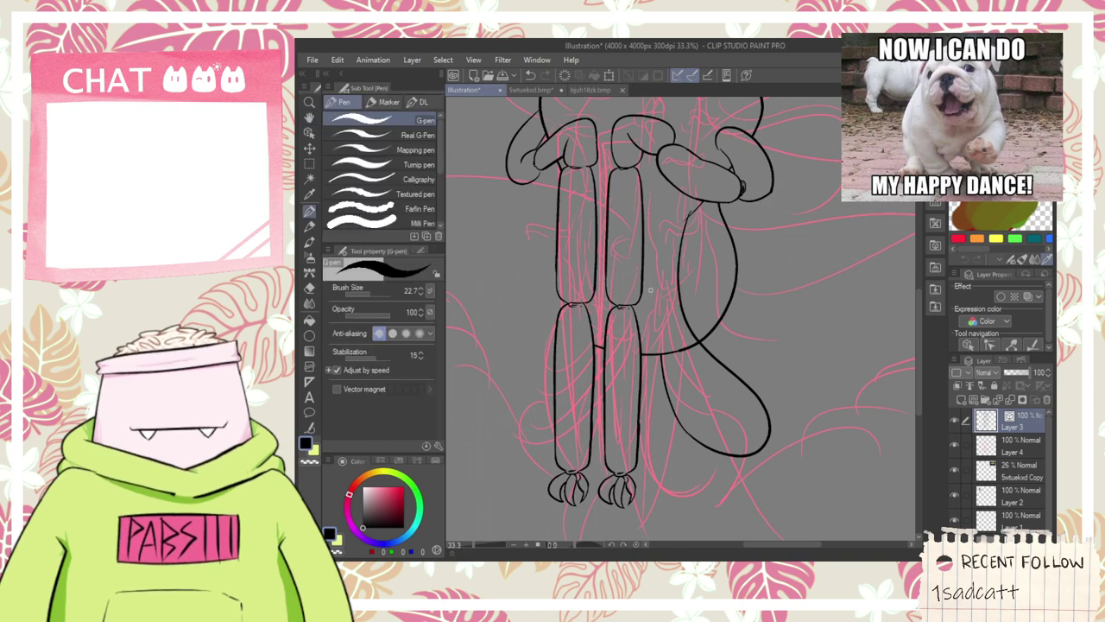
{"action": "mouse_move", "coordinate": [743, 242]}
{"action": "left_mouse_down"}
{"action": "mouse_move", "coordinate": [683, 293]}
{"action": "mouse_move", "coordinate": [644, 251]}
{"action": "mouse_move", "coordinate": [764, 278]}
{"action": "mouse_move", "coordinate": [901, 452]}
{"action": "mouse_move", "coordinate": [727, 273]}
{"action": "left_mouse_up"}
{"action": "key", "text": "space"}
{"action": "mouse_move", "coordinate": [836, 242]}
{"action": "left_mouse_down"}
{"action": "mouse_move", "coordinate": [642, 303]}
{"action": "mouse_move", "coordinate": [634, 337]}
{"action": "left_mouse_up"}
{"action": "key", "text": "ctrl+z"}
{"action": "mouse_move", "coordinate": [672, 305]}
{"action": "left_mouse_down"}
{"action": "mouse_move", "coordinate": [874, 236]}
{"action": "mouse_move", "coordinate": [781, 287]}
{"action": "left_mouse_up"}
{"action": "key", "text": "e"}
{"action": "key", "text": "h"}
{"action": "left_click_drag", "start_coordinate": [679, 319], "coordinate": [711, 342]}
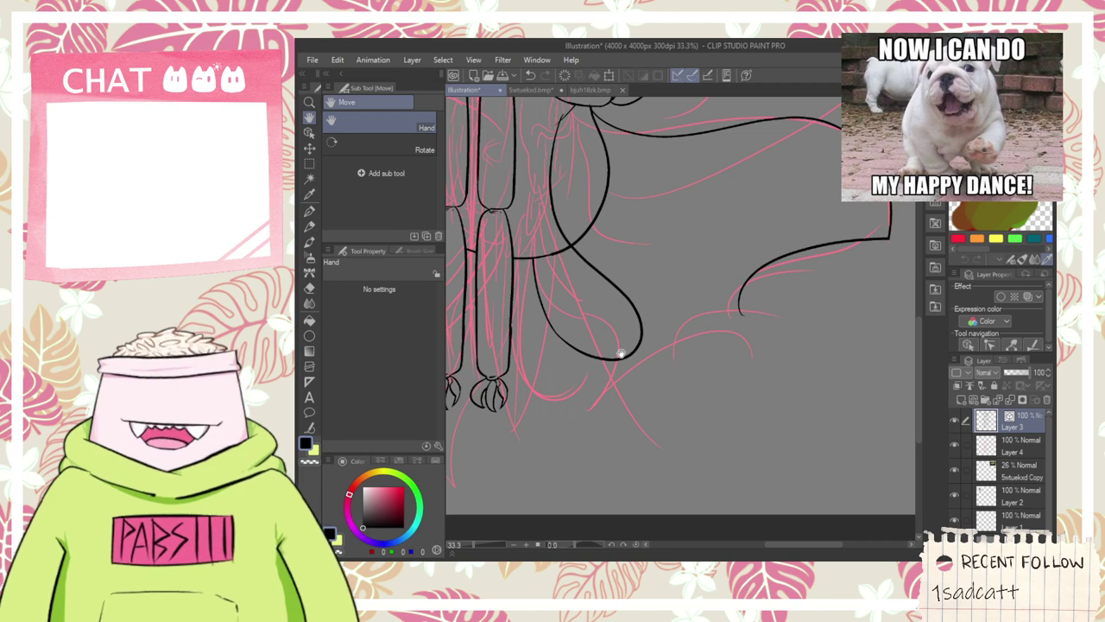
- Ink two more scalloped arcs along the wing's lower edge and trim their overlapping ends with the vector eraser
{"action": "scroll", "coordinate": [743, 289], "scroll_direction": "up", "scroll_amount": 1}
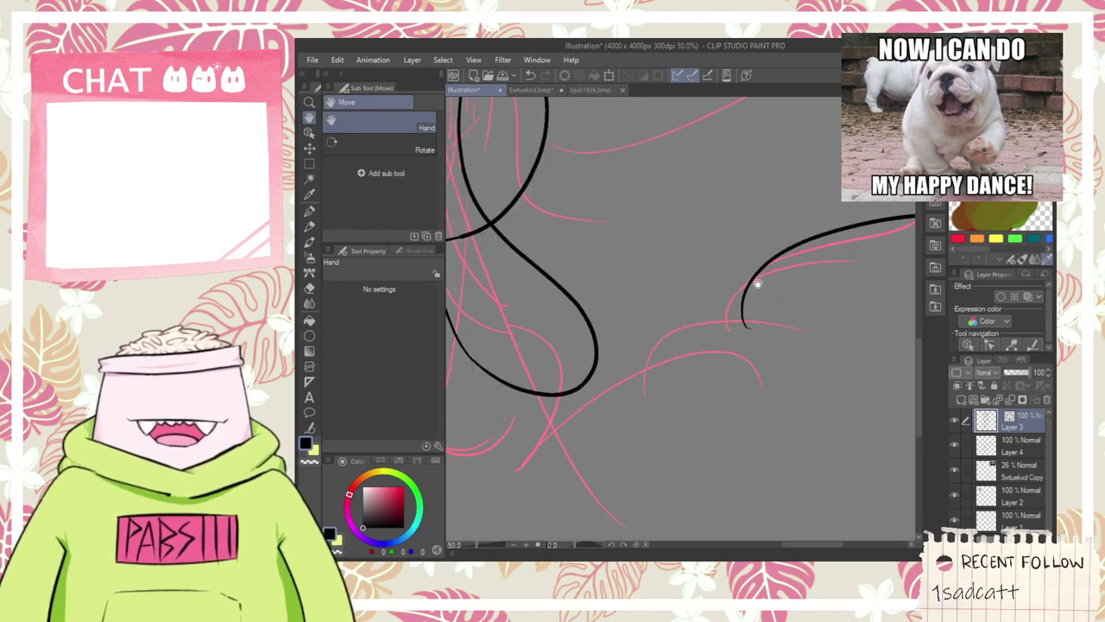
{"action": "key", "text": "p"}
{"action": "mouse_move", "coordinate": [768, 304]}
{"action": "left_mouse_down"}
{"action": "mouse_move", "coordinate": [704, 275]}
{"action": "mouse_move", "coordinate": [639, 361]}
{"action": "left_mouse_up"}
{"action": "key", "text": "ctrl+z"}
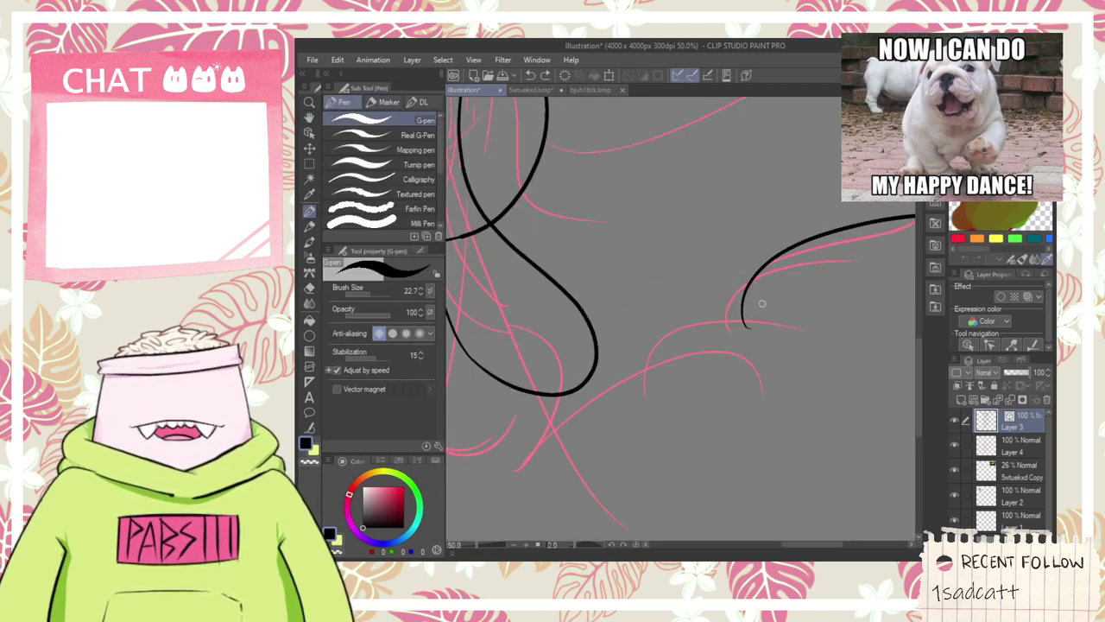
{"action": "left_click_drag", "start_coordinate": [710, 266], "coordinate": [658, 332]}
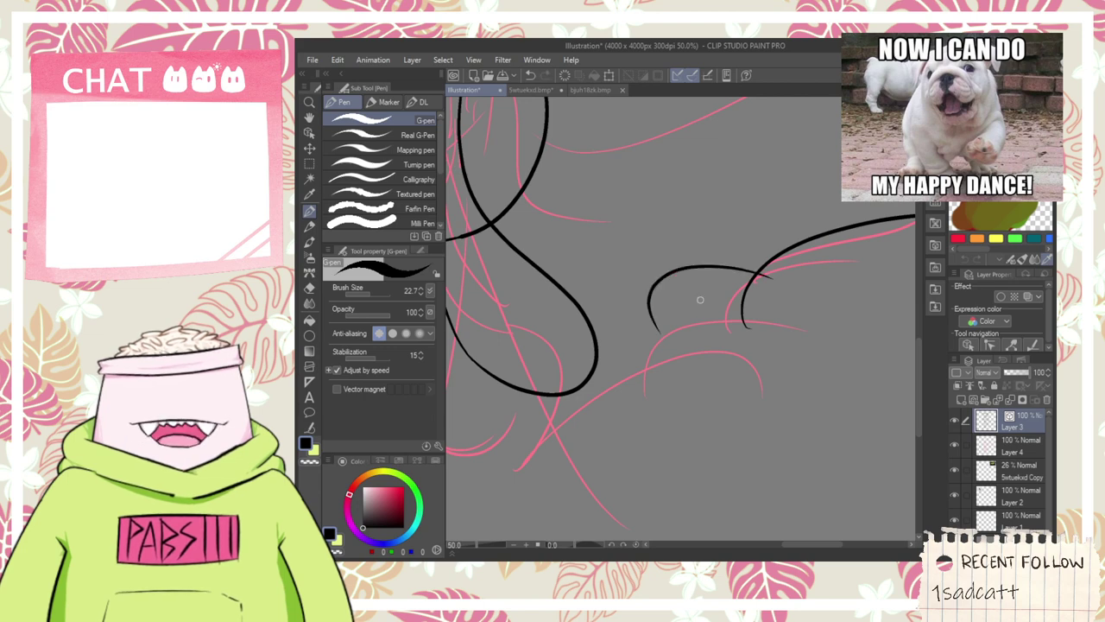
{"action": "key", "text": "ctrl+z"}
{"action": "left_click_drag", "start_coordinate": [698, 276], "coordinate": [667, 411]}
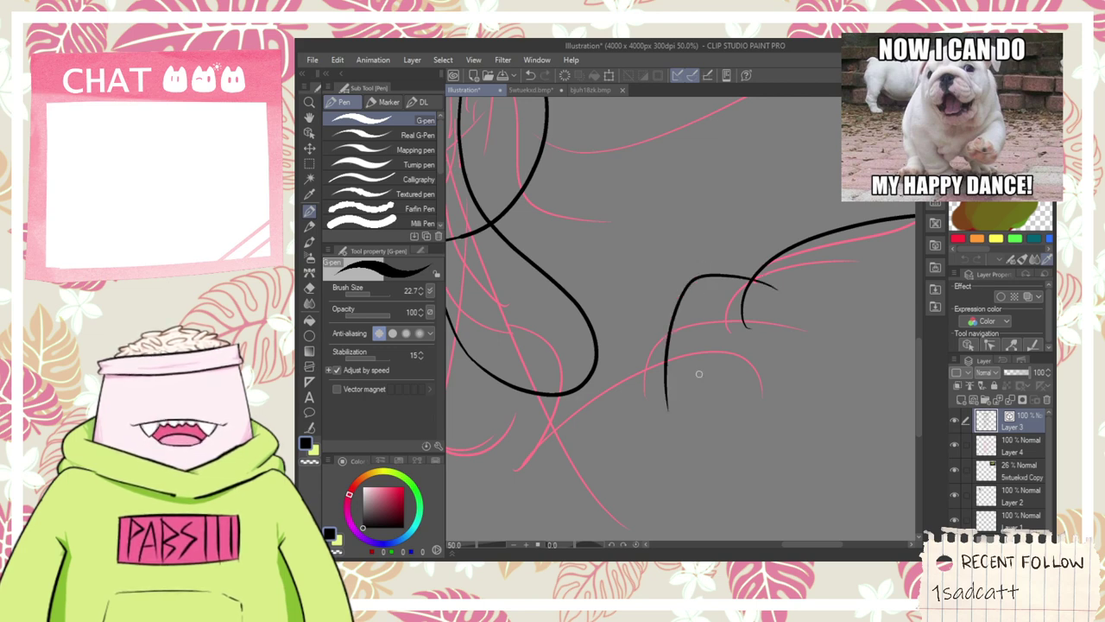
{"action": "left_click_drag", "start_coordinate": [701, 300], "coordinate": [596, 421]}
{"action": "key", "text": "e"}
{"action": "left_click_drag", "start_coordinate": [661, 361], "coordinate": [689, 318]}
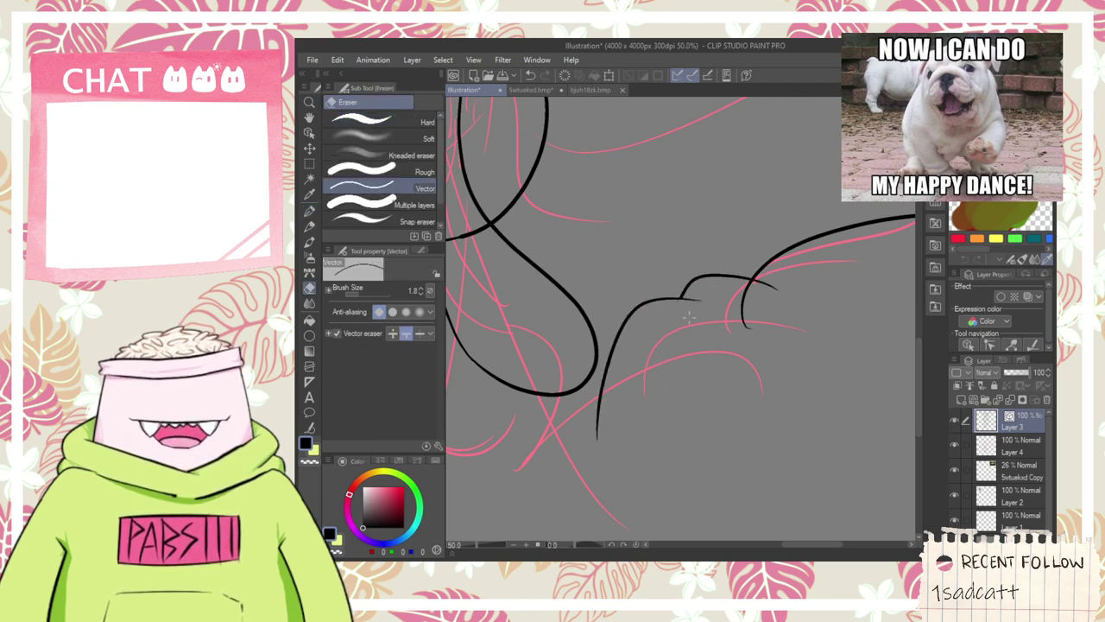
- Ink a short curve connecting the last scallop to the rounded wing lobe and erase the overshooting line ends
{"action": "key", "text": "h"}
{"action": "left_click_drag", "start_coordinate": [651, 386], "coordinate": [782, 414]}
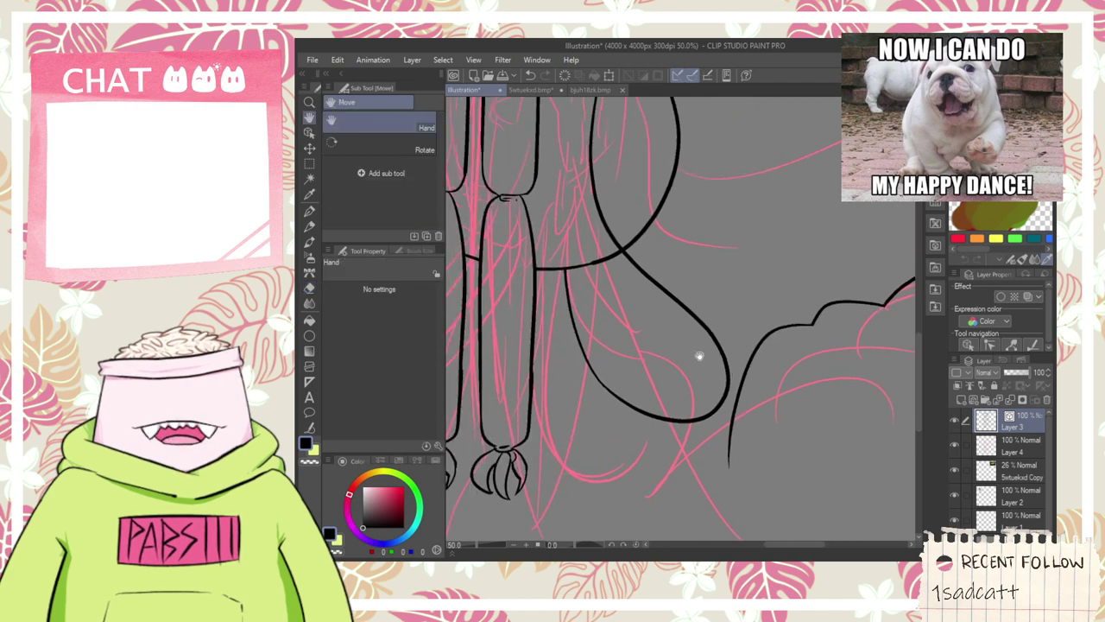
{"action": "scroll", "coordinate": [715, 389], "scroll_direction": "up", "scroll_amount": 1}
{"action": "key", "text": "p"}
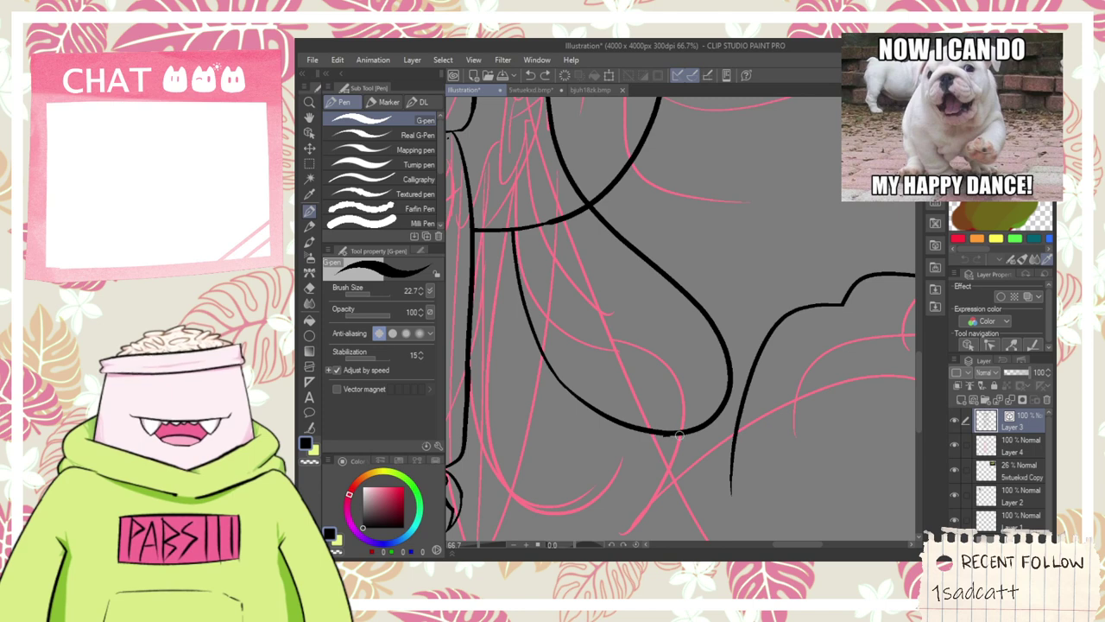
{"action": "left_click_drag", "start_coordinate": [679, 435], "coordinate": [740, 392]}
{"action": "key", "text": "ctrl+z"}
{"action": "left_click_drag", "start_coordinate": [706, 426], "coordinate": [767, 337]}
{"action": "key", "text": "e"}
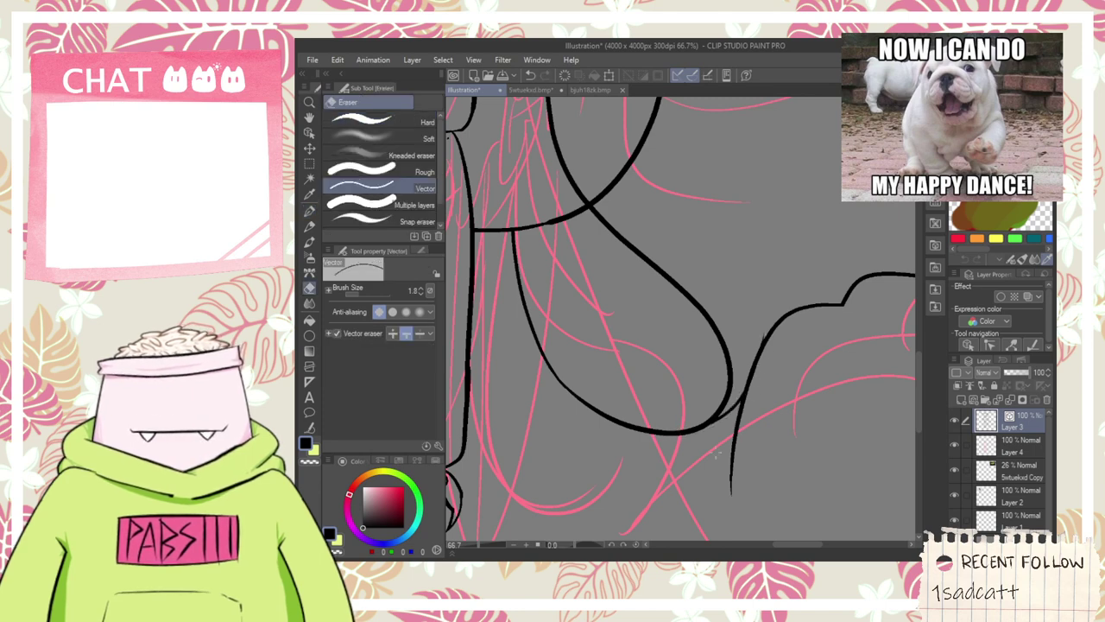
{"action": "left_click_drag", "start_coordinate": [745, 421], "coordinate": [728, 427]}
{"action": "scroll", "coordinate": [764, 347], "scroll_direction": "up", "scroll_amount": 1}
{"action": "scroll", "coordinate": [668, 480], "scroll_direction": "down", "scroll_amount": 1}
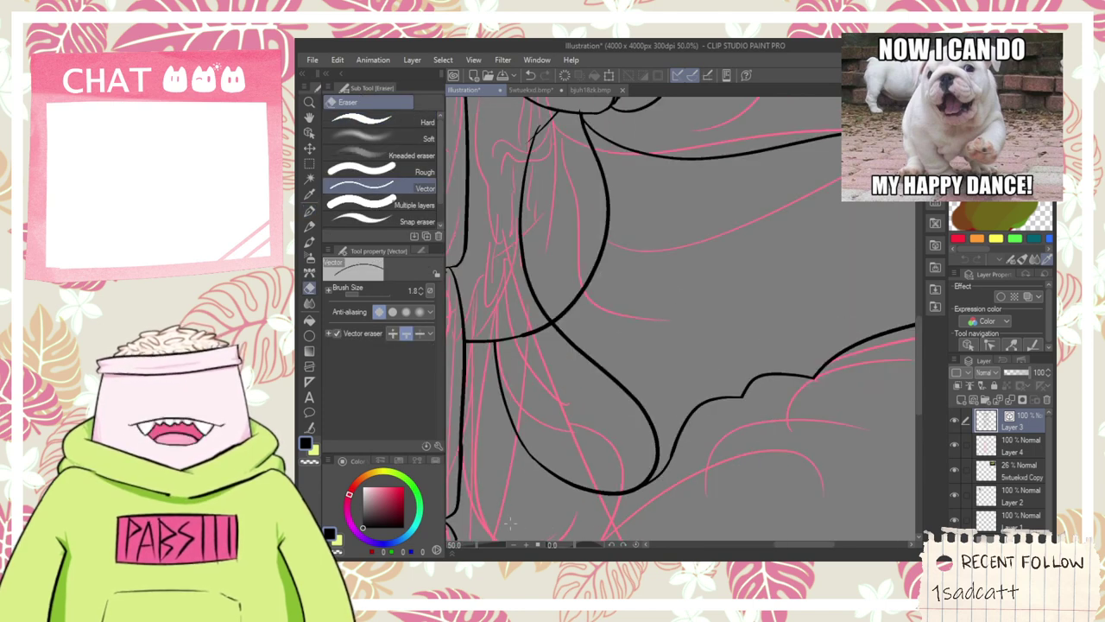
- Ink an inner fold curve along the underside of the rounded wing lobe and erase its end above the abdomen line
{"action": "key", "text": "p"}
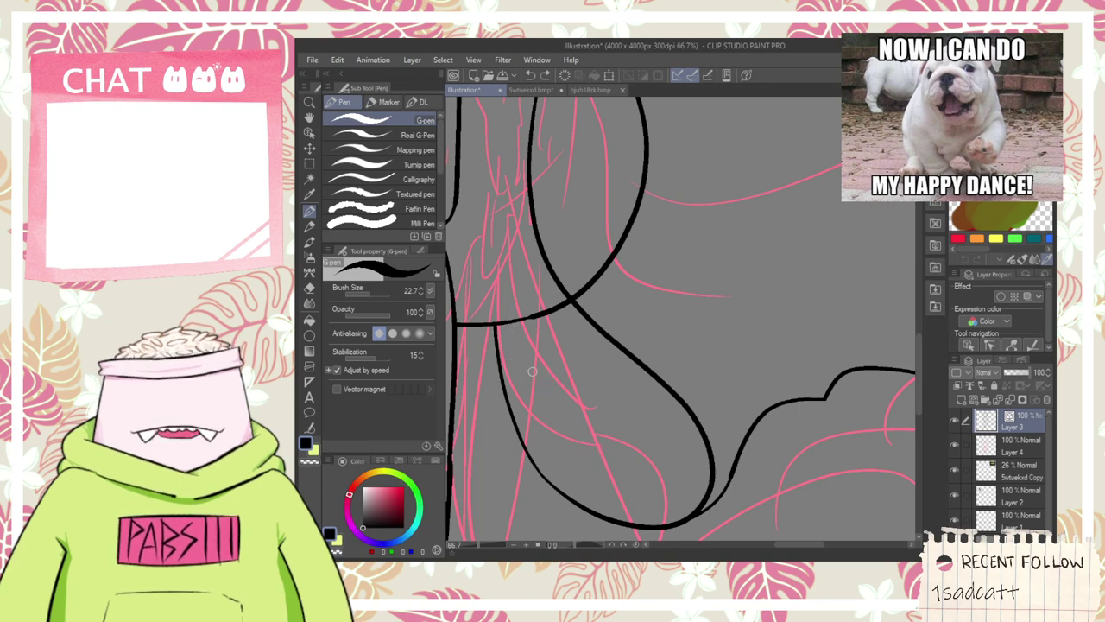
{"action": "left_click_drag", "start_coordinate": [509, 309], "coordinate": [746, 448]}
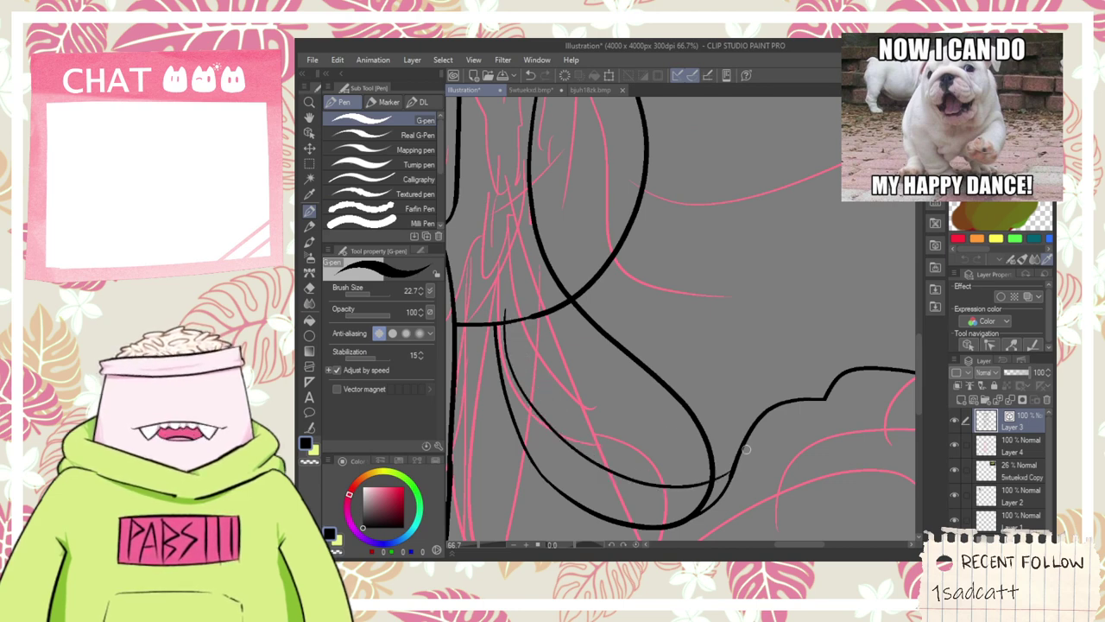
{"action": "key", "text": "e"}
{"action": "scroll", "coordinate": [513, 346], "scroll_direction": "up", "scroll_amount": 2}
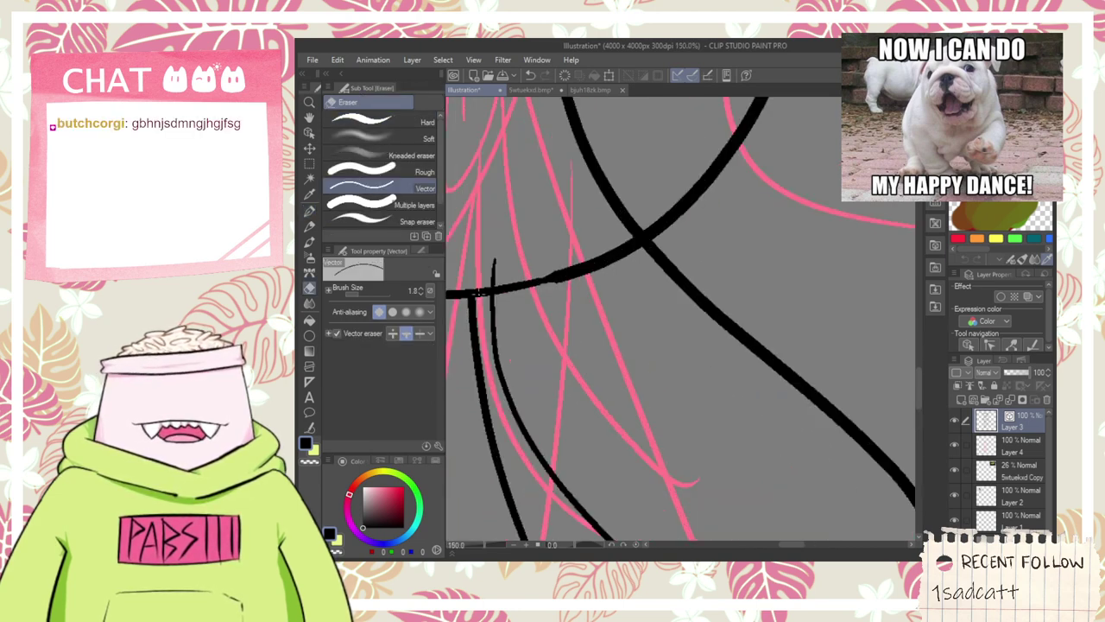
{"action": "left_click_drag", "start_coordinate": [484, 271], "coordinate": [506, 274]}
- Erase the abdomen outline overlapping the wing and trim the stray line ends where the wing meets the elbow
{"action": "scroll", "coordinate": [537, 278], "scroll_direction": "down", "scroll_amount": 4}
{"action": "scroll", "coordinate": [587, 299], "scroll_direction": "up", "scroll_amount": 3}
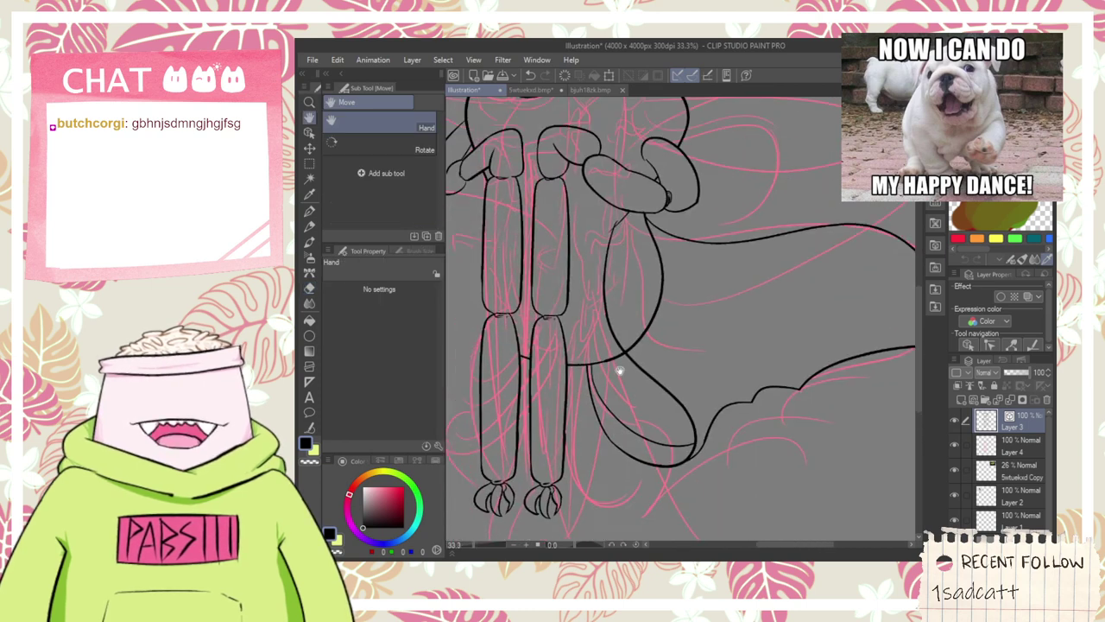
{"action": "scroll", "coordinate": [628, 224], "scroll_direction": "up", "scroll_amount": 1}
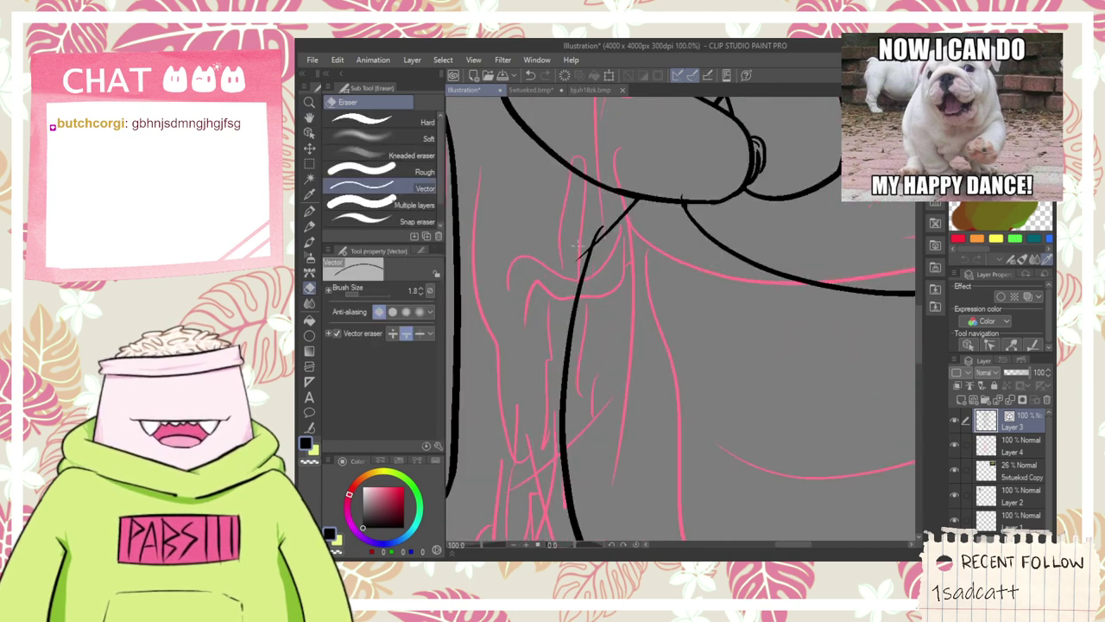
{"action": "scroll", "coordinate": [684, 186], "scroll_direction": "down", "scroll_amount": 5}
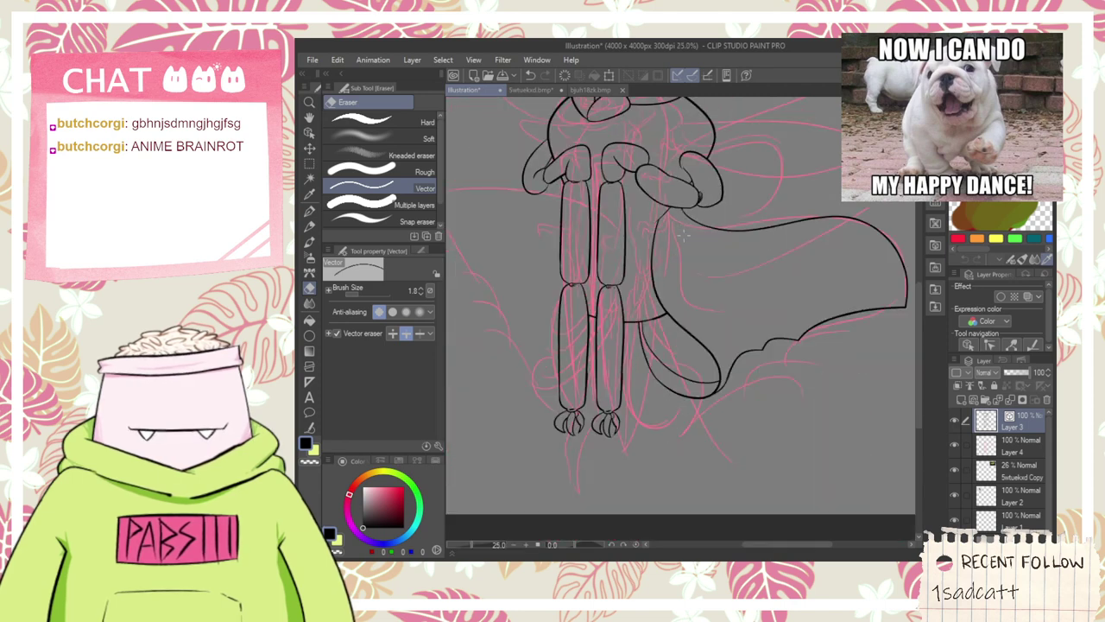
{"action": "key", "text": "space"}
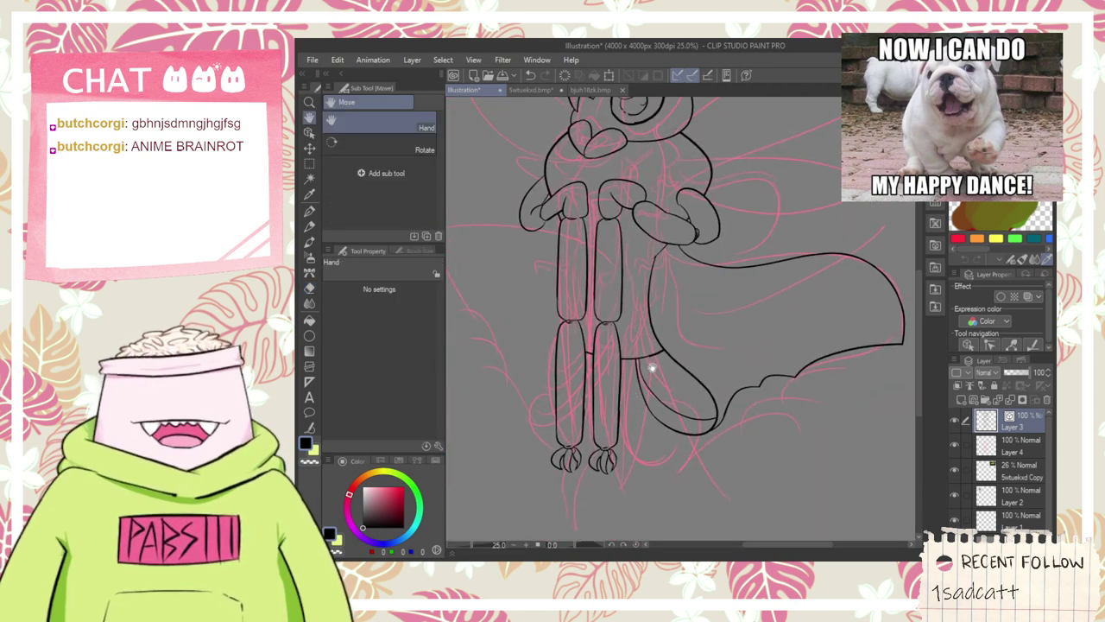
{"action": "scroll", "coordinate": [654, 363], "scroll_direction": "up", "scroll_amount": 3}
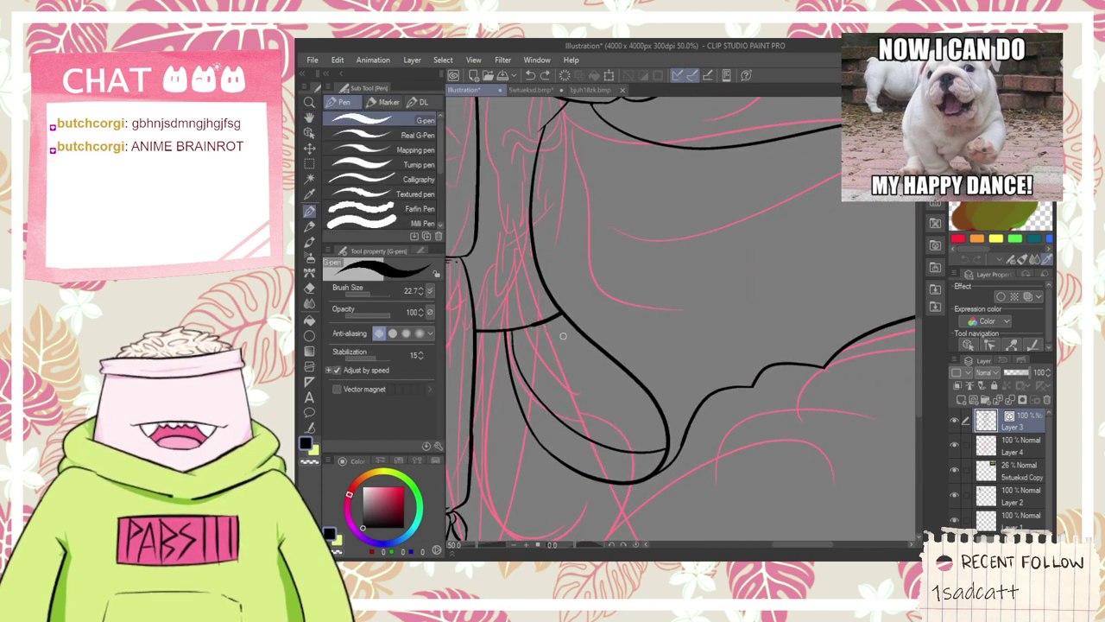
- Ink two parallel fold curves from the abdomen's cross line over the rounded wing lobe to the first scallop
{"action": "mouse_move", "coordinate": [537, 319]}
{"action": "left_mouse_down"}
{"action": "mouse_move", "coordinate": [744, 423]}
{"action": "mouse_move", "coordinate": [760, 361]}
{"action": "left_mouse_up"}
{"action": "key", "text": "ctrl+z"}
{"action": "mouse_move", "coordinate": [537, 321]}
{"action": "left_mouse_down"}
{"action": "mouse_move", "coordinate": [750, 405]}
{"action": "mouse_move", "coordinate": [760, 354]}
{"action": "left_mouse_up"}
{"action": "scroll", "coordinate": [583, 354], "scroll_direction": "up", "scroll_amount": 1}
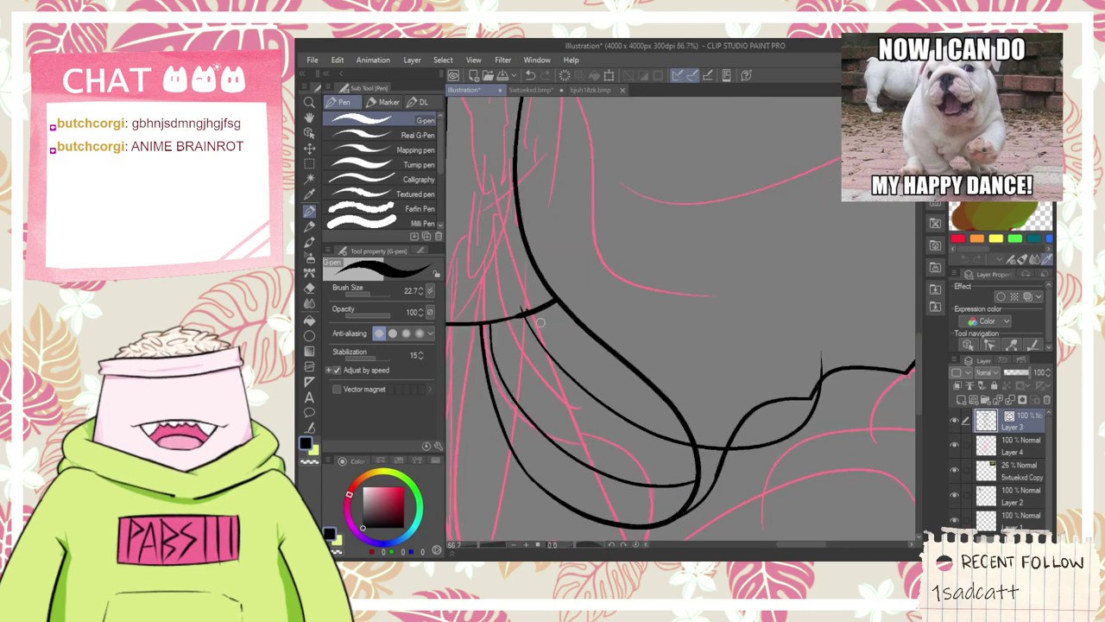
{"action": "mouse_move", "coordinate": [529, 300]}
{"action": "left_mouse_down"}
{"action": "mouse_move", "coordinate": [661, 404]}
{"action": "mouse_move", "coordinate": [791, 371]}
{"action": "left_mouse_up"}
{"action": "key", "text": "ctrl+z"}
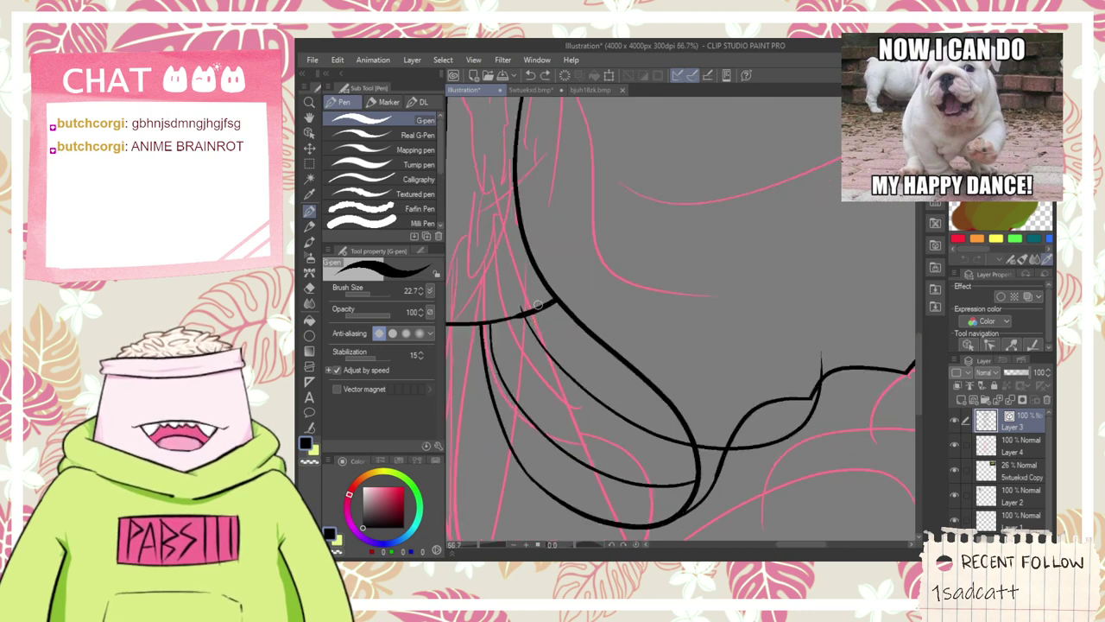
{"action": "mouse_move", "coordinate": [526, 298]}
{"action": "left_mouse_down"}
{"action": "mouse_move", "coordinate": [716, 428]}
{"action": "mouse_move", "coordinate": [814, 387]}
{"action": "left_mouse_up"}
- Erase the fold curves between the rounded lobe and the scallop, and trim their ends above the abdomen's cross line
{"action": "key", "text": "e"}
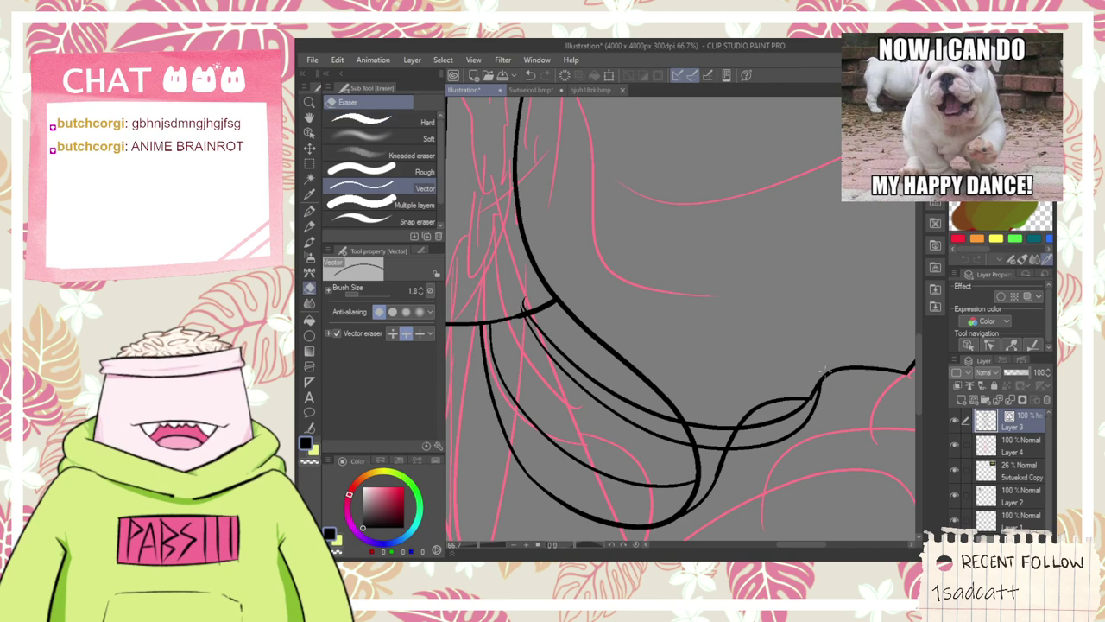
{"action": "left_click_drag", "start_coordinate": [716, 415], "coordinate": [710, 466]}
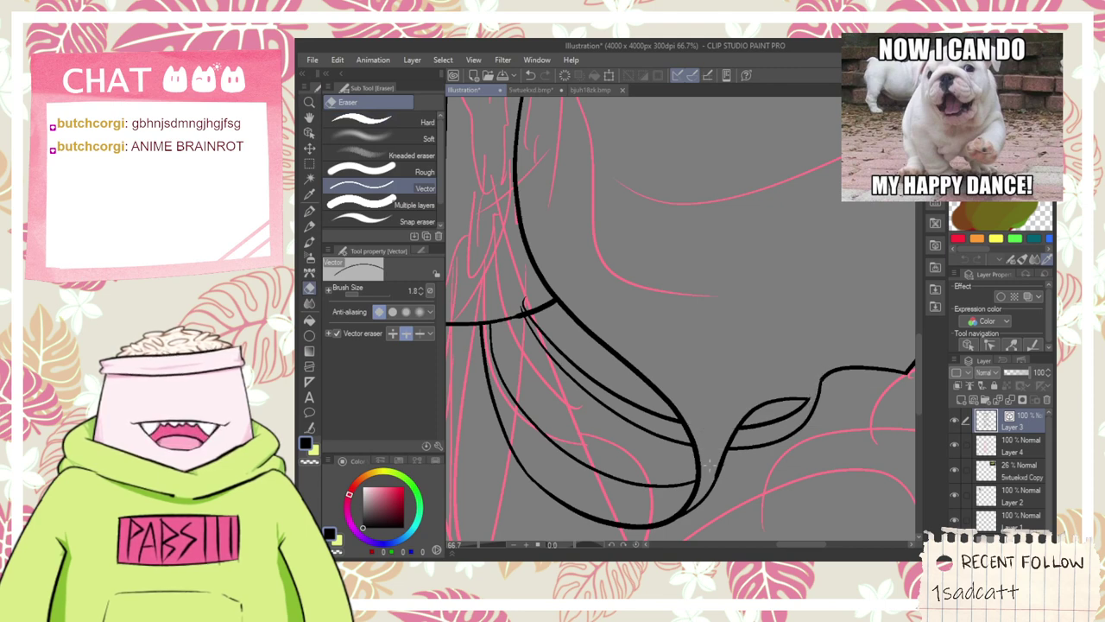
{"action": "left_click_drag", "start_coordinate": [524, 312], "coordinate": [528, 316]}
{"action": "key", "text": "ctrl+z"}
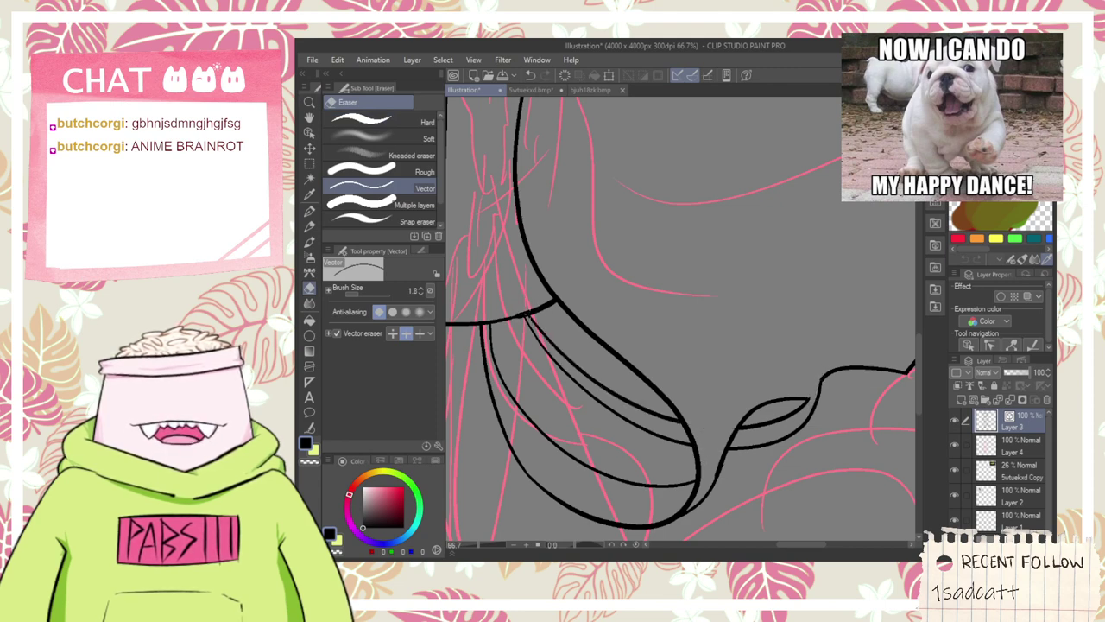
- Join and smooth the abdomen's cross line above the folds with the Connect vector lines tool
{"action": "key", "text": "space"}
{"action": "scroll", "coordinate": [534, 335], "scroll_direction": "down", "scroll_amount": 1}
{"action": "scroll", "coordinate": [540, 346], "scroll_direction": "up", "scroll_amount": 2}
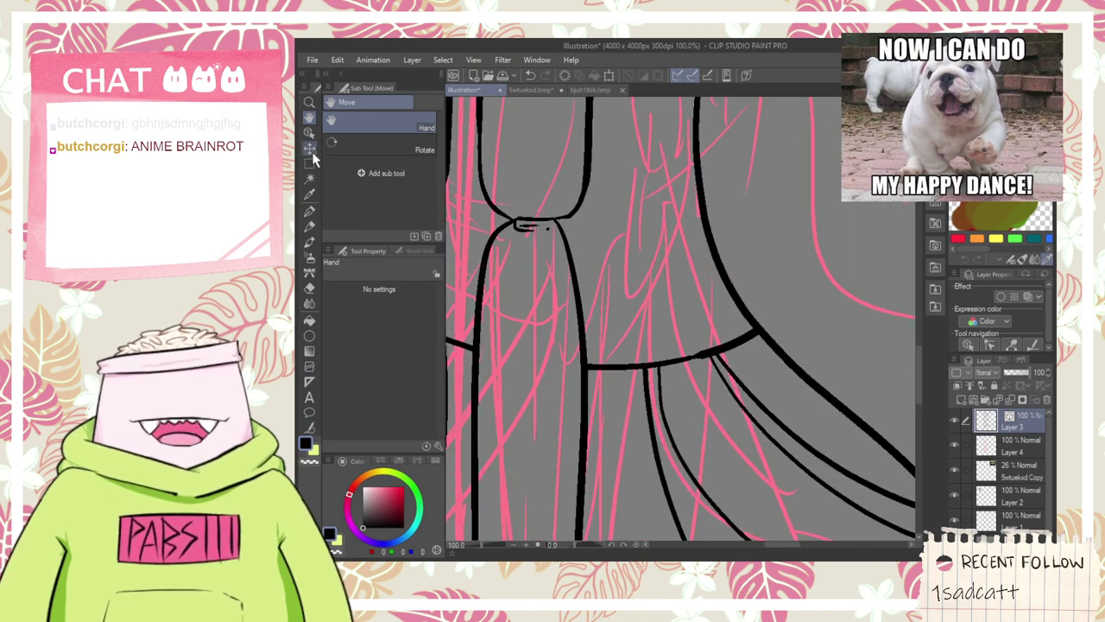
{"action": "left_click", "coordinate": [315, 381]}
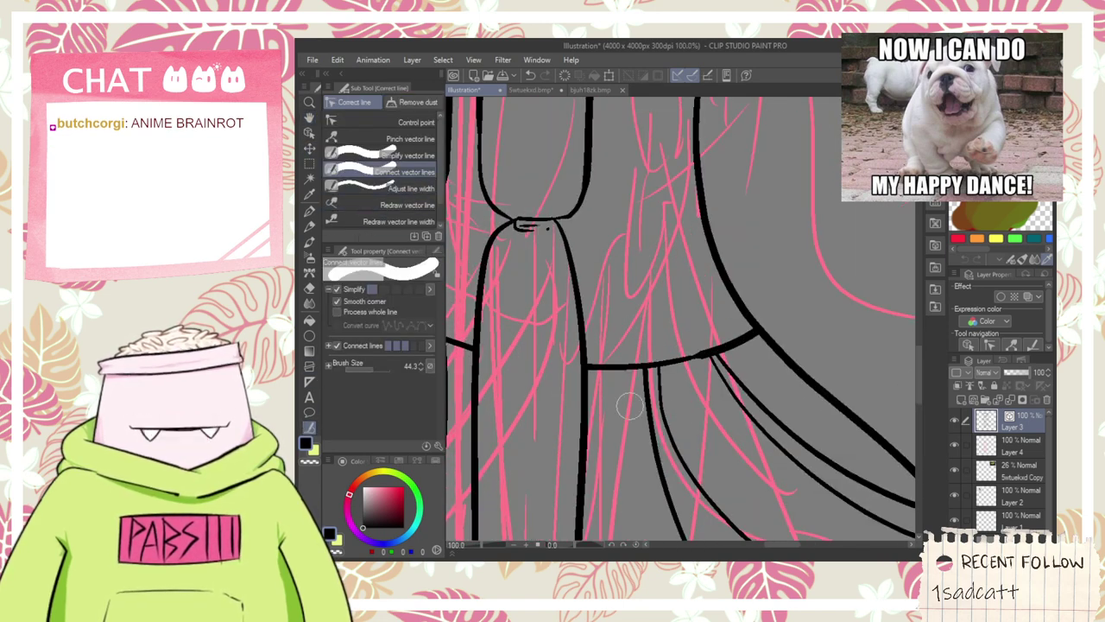
{"action": "scroll", "coordinate": [693, 366], "scroll_direction": "up", "scroll_amount": 2}
{"action": "left_click_drag", "start_coordinate": [693, 366], "coordinate": [695, 410]}
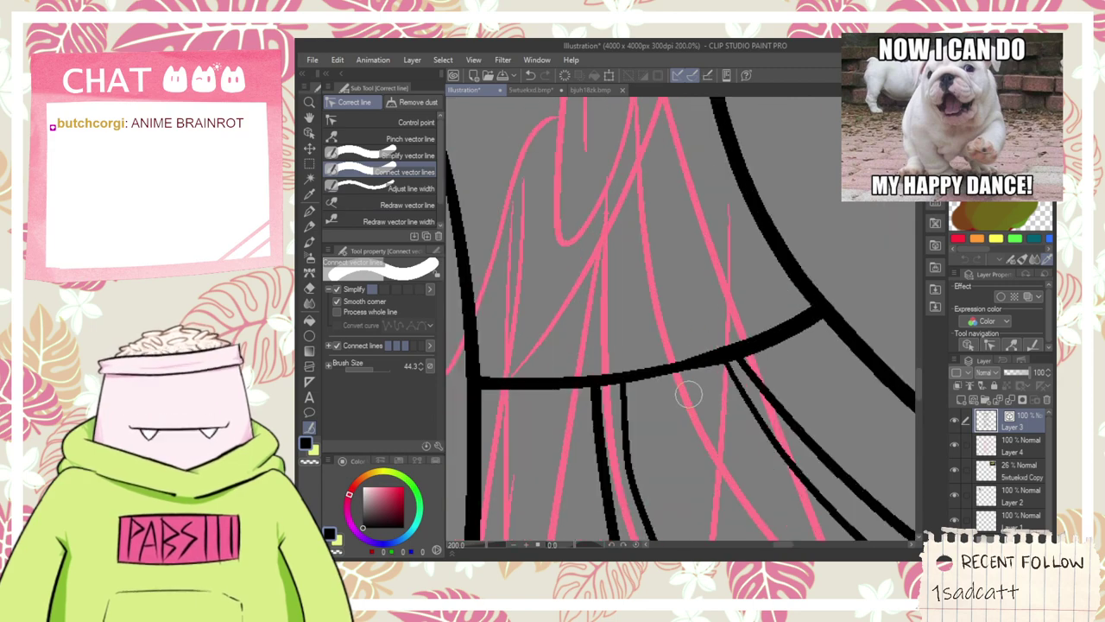
- Examine the inked legs, abdomen and wing folds from several zoom levels
{"action": "scroll", "coordinate": [683, 423], "scroll_direction": "down", "scroll_amount": 5}
{"action": "scroll", "coordinate": [685, 424], "scroll_direction": "down", "scroll_amount": 1}
{"action": "key", "text": "space"}
{"action": "left_click_drag", "start_coordinate": [701, 453], "coordinate": [670, 401]}
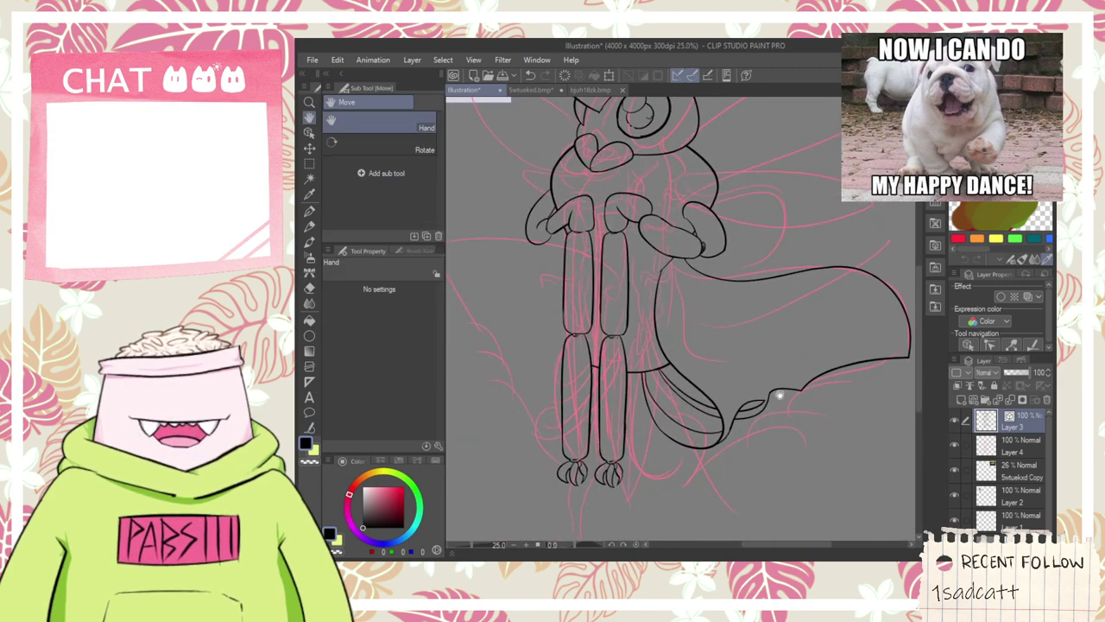
{"action": "scroll", "coordinate": [780, 393], "scroll_direction": "up", "scroll_amount": 3}
{"action": "scroll", "coordinate": [808, 394], "scroll_direction": "down", "scroll_amount": 4}
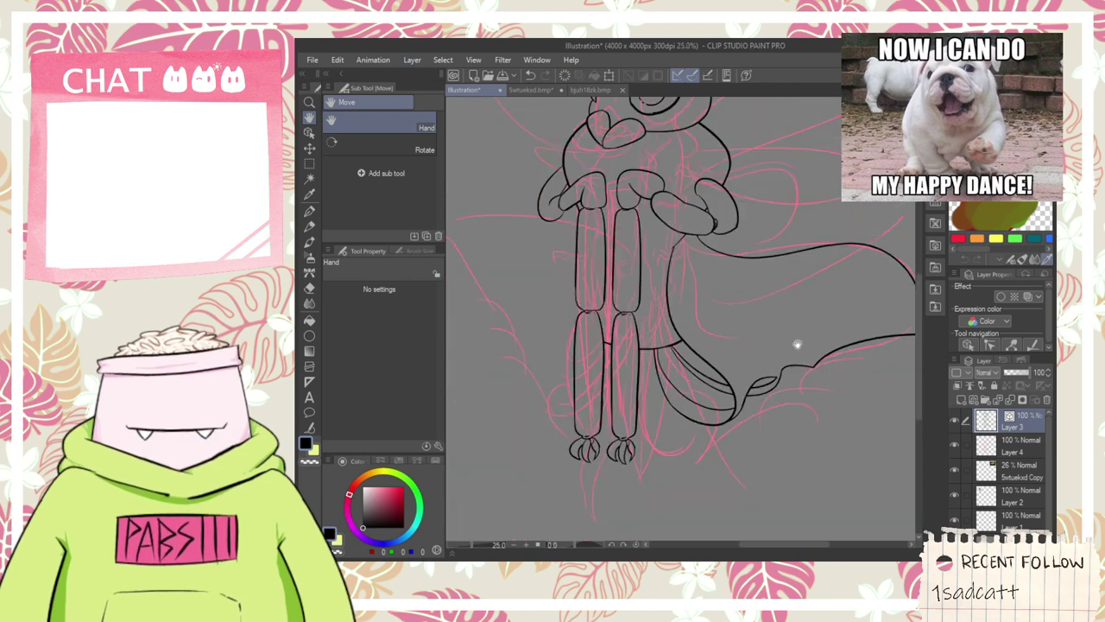
{"action": "scroll", "coordinate": [642, 340], "scroll_direction": "up", "scroll_amount": 1}
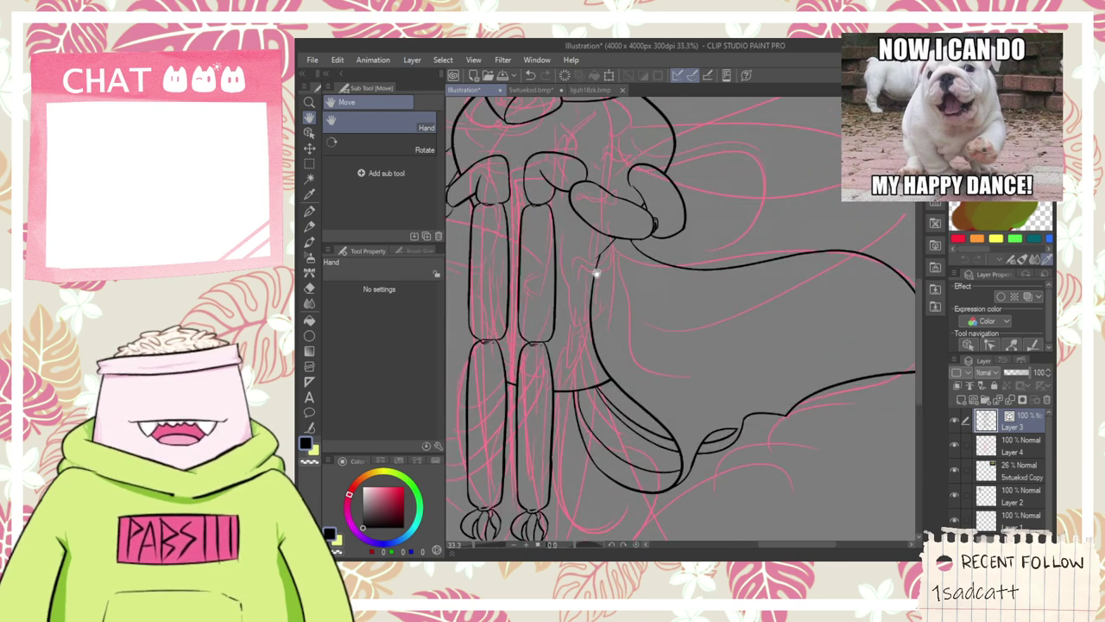
{"action": "left_click_drag", "start_coordinate": [678, 345], "coordinate": [725, 360]}
{"action": "scroll", "coordinate": [644, 296], "scroll_direction": "down", "scroll_amount": 1}
{"action": "scroll", "coordinate": [563, 302], "scroll_direction": "up", "scroll_amount": 1}
{"action": "scroll", "coordinate": [590, 295], "scroll_direction": "down", "scroll_amount": 1}
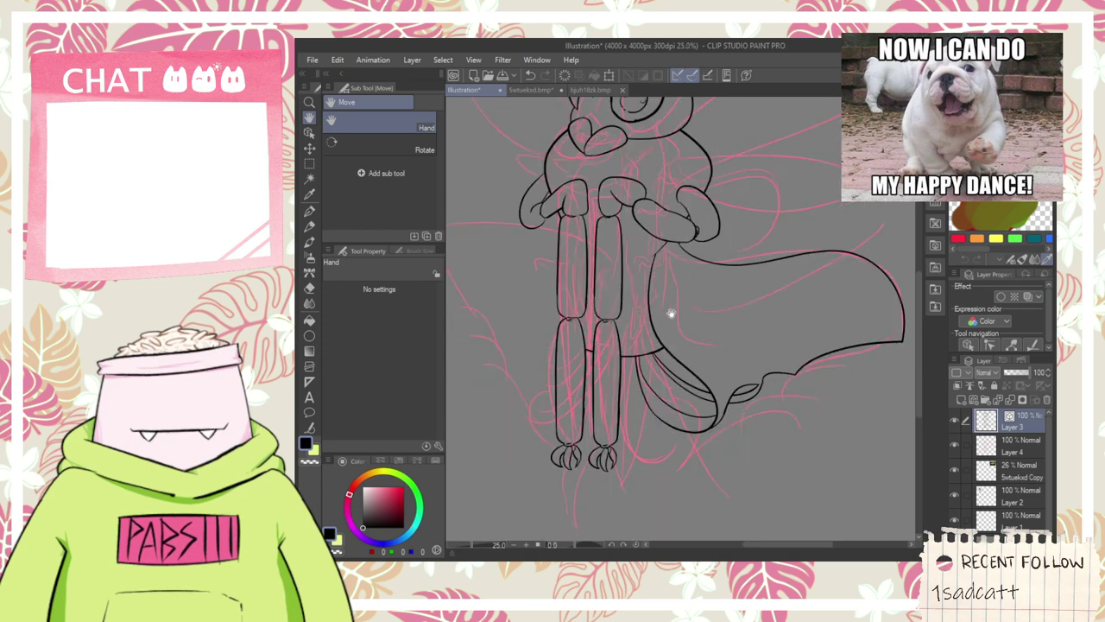
- Ink a shallow curve across the upper legs as the lower edge of the chest
{"action": "mouse_move", "coordinate": [697, 304]}
{"action": "left_mouse_down"}
{"action": "mouse_move", "coordinate": [620, 341]}
{"action": "mouse_move", "coordinate": [624, 323]}
{"action": "left_mouse_up"}
{"action": "scroll", "coordinate": [624, 323], "scroll_direction": "up", "scroll_amount": 1}
{"action": "key", "text": "p"}
{"action": "scroll", "coordinate": [608, 311], "scroll_direction": "up", "scroll_amount": 1}
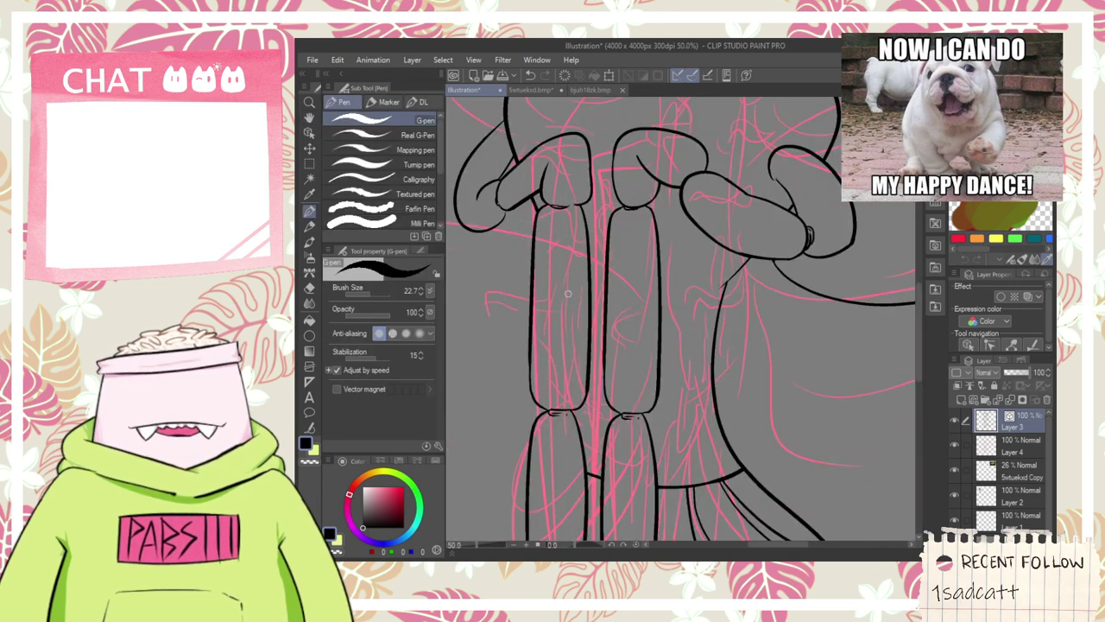
{"action": "mouse_move", "coordinate": [610, 265]}
{"action": "left_mouse_down"}
{"action": "mouse_move", "coordinate": [751, 239]}
{"action": "mouse_move", "coordinate": [748, 250]}
{"action": "left_mouse_up"}
{"action": "key", "text": "e"}
{"action": "scroll", "coordinate": [754, 250], "scroll_direction": "up", "scroll_amount": 1}
- Ink the abdomen's two long side curves from the chest down to a rounded bottom behind the lower legs
{"action": "key", "text": "p"}
{"action": "scroll", "coordinate": [753, 251], "scroll_direction": "down", "scroll_amount": 1}
{"action": "scroll", "coordinate": [751, 254], "scroll_direction": "down", "scroll_amount": 1}
{"action": "key", "text": "space"}
{"action": "key", "text": "p"}
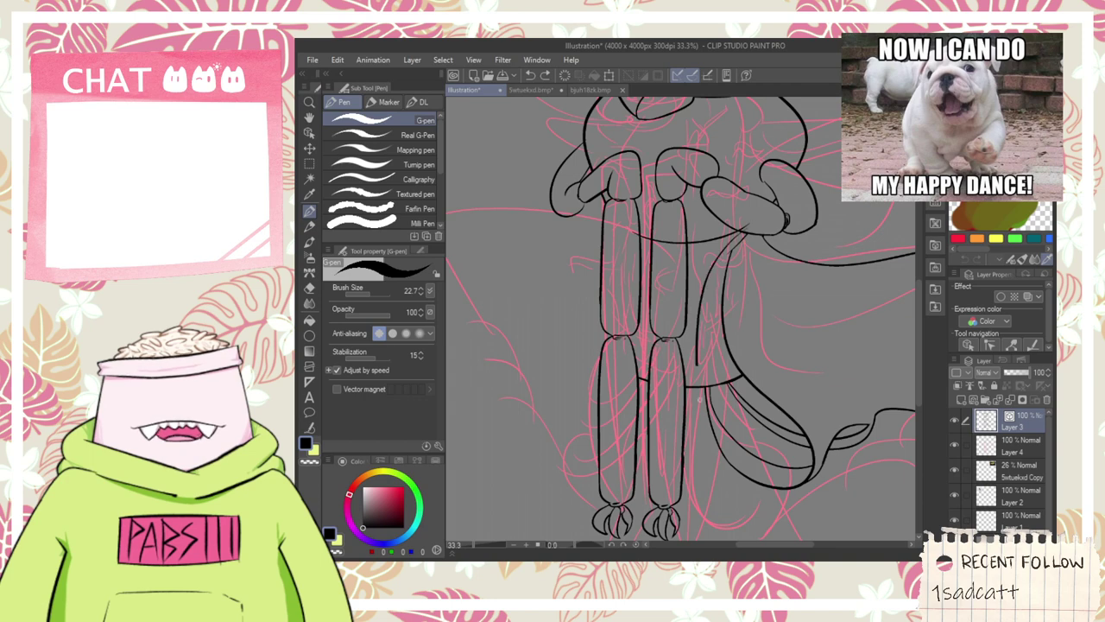
{"action": "left_click_drag", "start_coordinate": [748, 223], "coordinate": [665, 467]}
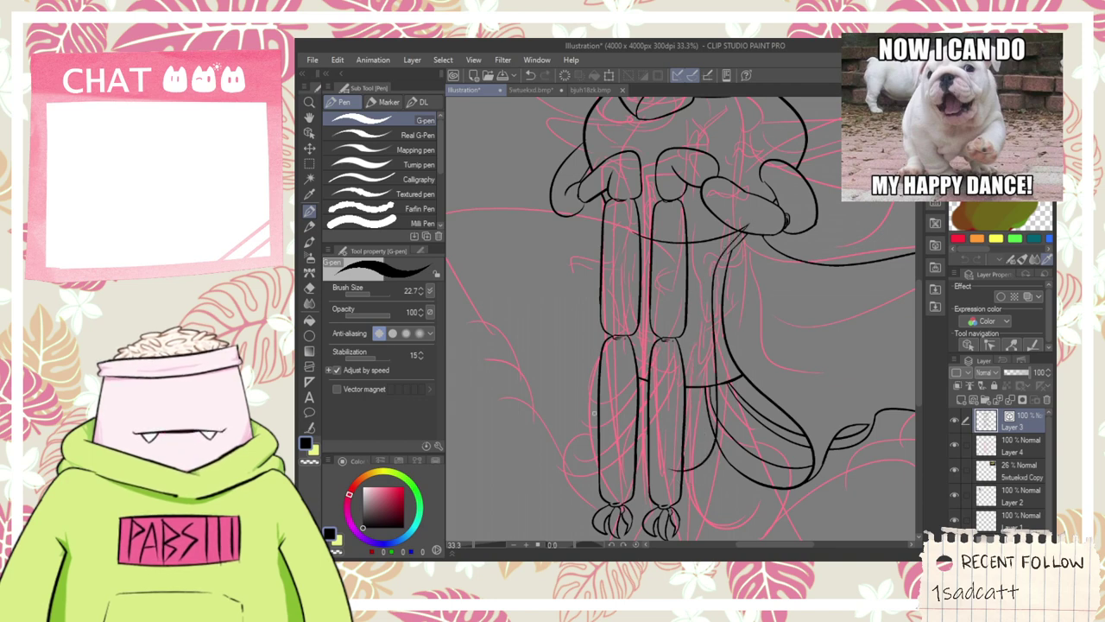
{"action": "mouse_move", "coordinate": [604, 237]}
{"action": "left_mouse_down"}
{"action": "mouse_move", "coordinate": [608, 453]}
{"action": "mouse_move", "coordinate": [652, 467]}
{"action": "left_mouse_up"}
{"action": "key", "text": "ctrl+z"}
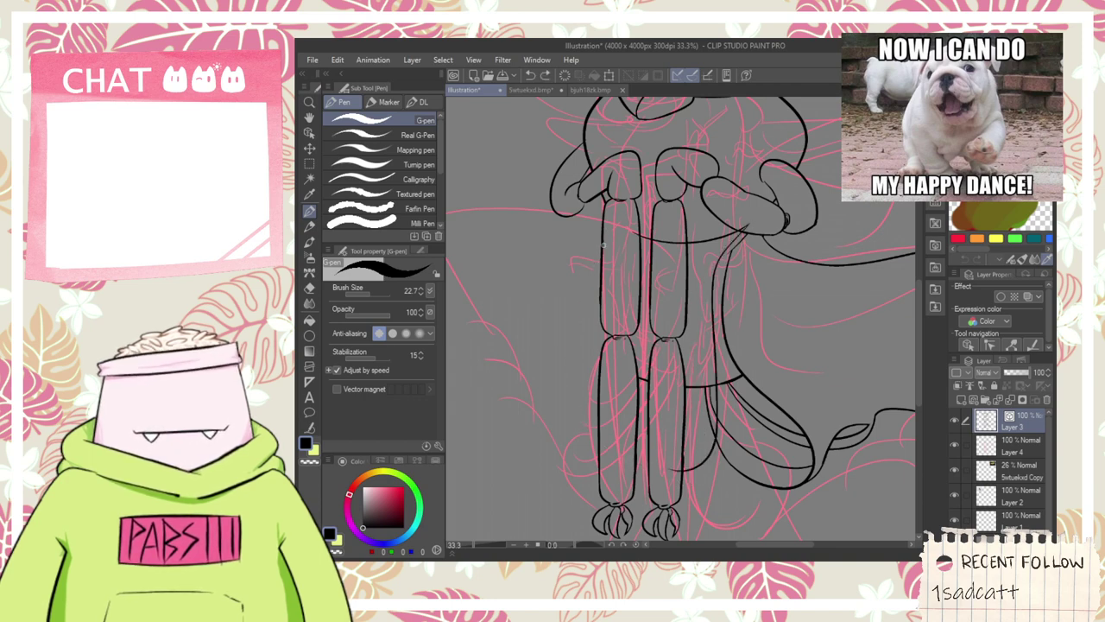
{"action": "left_click_drag", "start_coordinate": [604, 246], "coordinate": [679, 449]}
- Erase the abdomen outline, its cross line and the chest curve where they overlap the legs and inner abdomen
{"action": "scroll", "coordinate": [643, 466], "scroll_direction": "up", "scroll_amount": 1}
{"action": "key", "text": "e"}
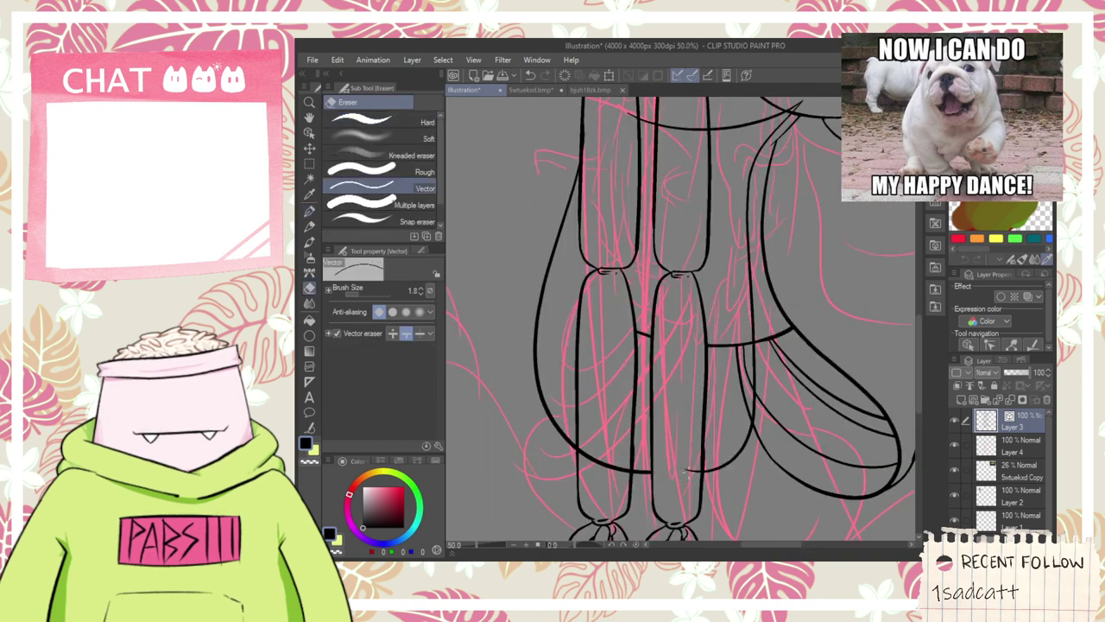
{"action": "scroll", "coordinate": [613, 434], "scroll_direction": "down", "scroll_amount": 1}
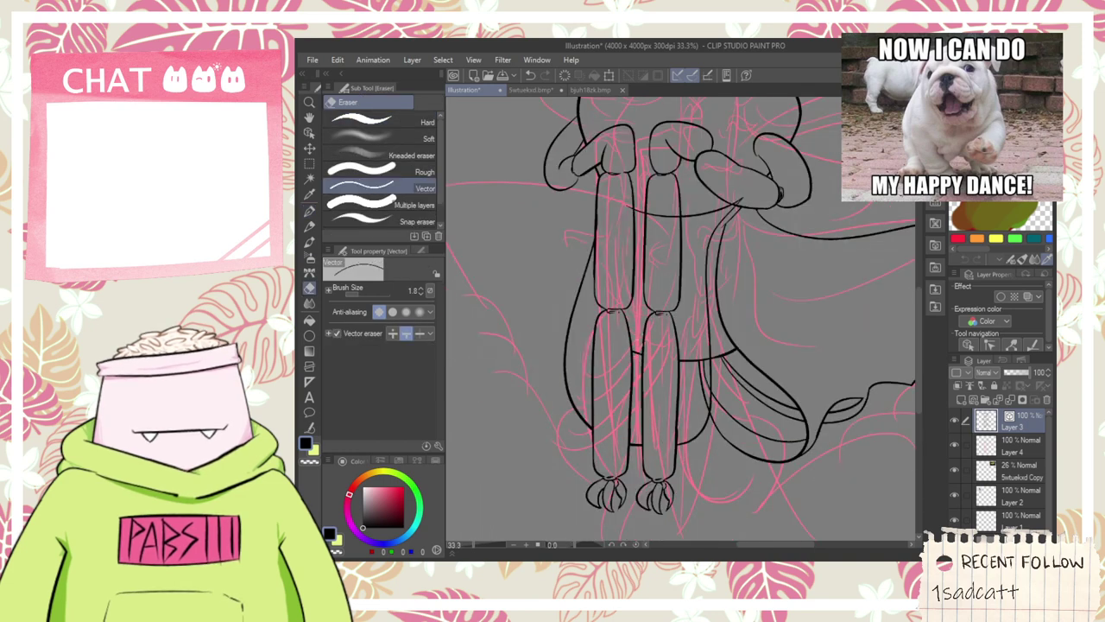
{"action": "left_click_drag", "start_coordinate": [696, 338], "coordinate": [700, 409]}
{"action": "scroll", "coordinate": [664, 299], "scroll_direction": "up", "scroll_amount": 2}
{"action": "left_click_drag", "start_coordinate": [664, 298], "coordinate": [657, 229]}
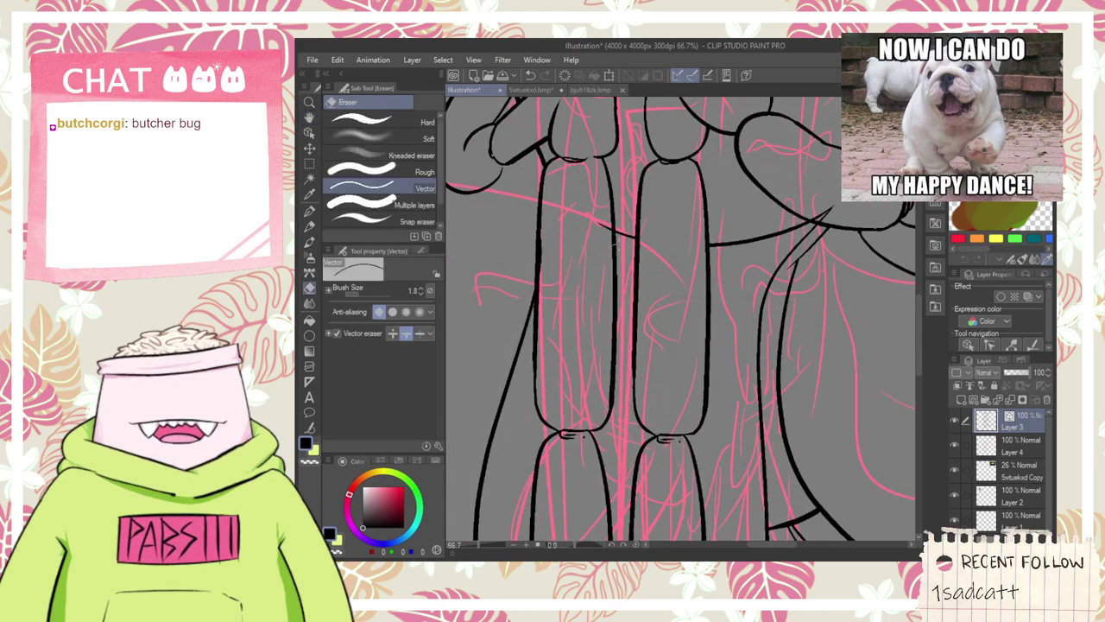
- Ink a bow tie with a small round knot and two loops beneath the heart-shaped mouth
{"action": "scroll", "coordinate": [608, 230], "scroll_direction": "down", "scroll_amount": 1}
{"action": "left_click_drag", "start_coordinate": [614, 182], "coordinate": [659, 414]}
{"action": "scroll", "coordinate": [654, 291], "scroll_direction": "up", "scroll_amount": 2}
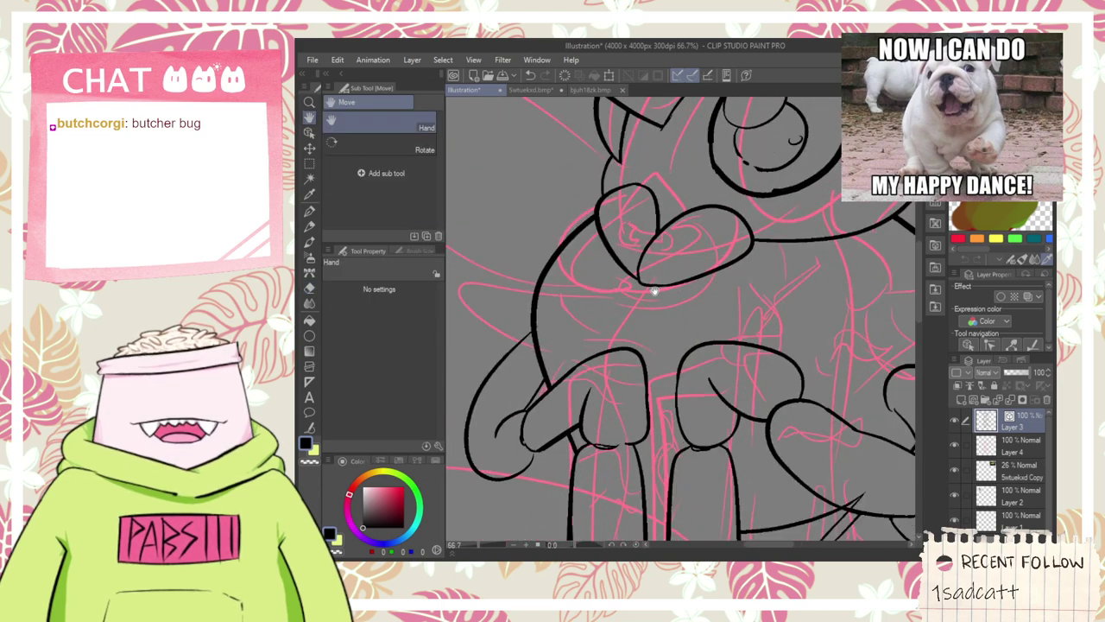
{"action": "key", "text": "p"}
{"action": "mouse_move", "coordinate": [620, 221]}
{"action": "left_mouse_down"}
{"action": "mouse_move", "coordinate": [552, 289]}
{"action": "mouse_move", "coordinate": [659, 299]}
{"action": "mouse_move", "coordinate": [590, 238]}
{"action": "mouse_move", "coordinate": [687, 305]}
{"action": "mouse_move", "coordinate": [689, 287]}
{"action": "left_mouse_up"}
{"action": "key", "text": "ctrl+z"}
{"action": "left_click_drag", "start_coordinate": [724, 347], "coordinate": [610, 337]}
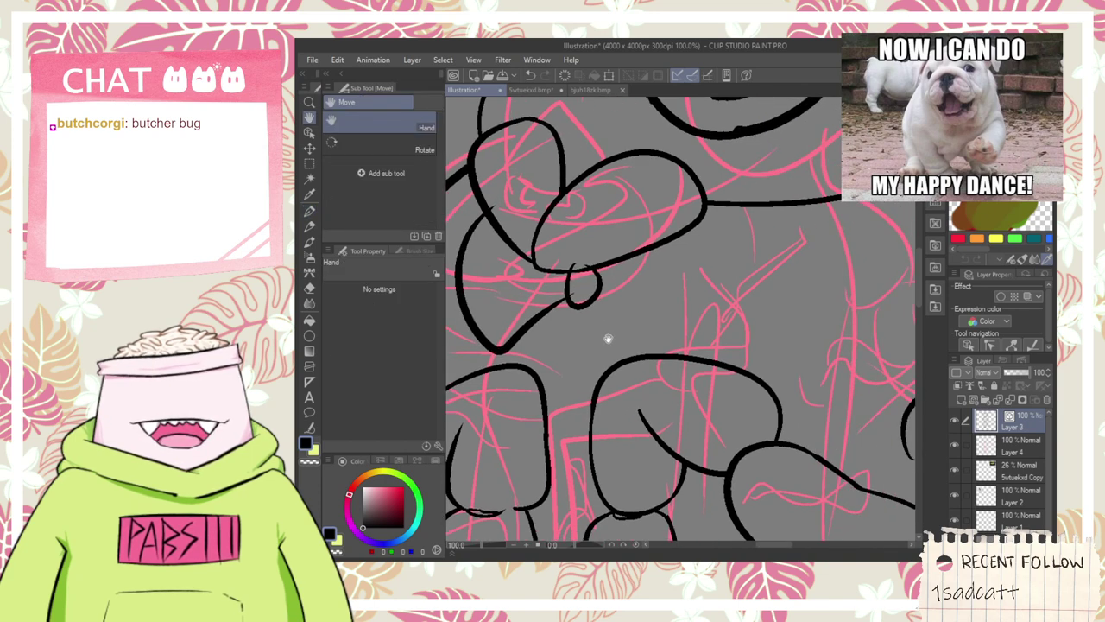
{"action": "left_click_drag", "start_coordinate": [591, 297], "coordinate": [659, 233]}
- Trim the overlapping line ends around the bow tie's knot and try to erase where its loop meets the hand
{"action": "key", "text": "e"}
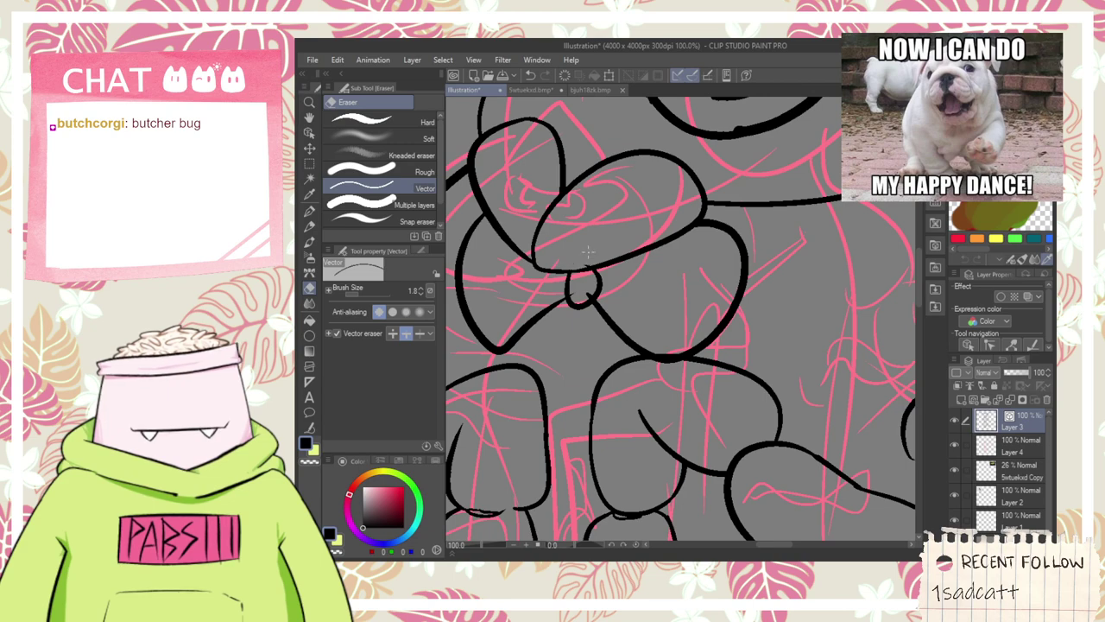
{"action": "scroll", "coordinate": [576, 287], "scroll_direction": "up", "scroll_amount": 1}
{"action": "left_click_drag", "start_coordinate": [601, 291], "coordinate": [595, 297]}
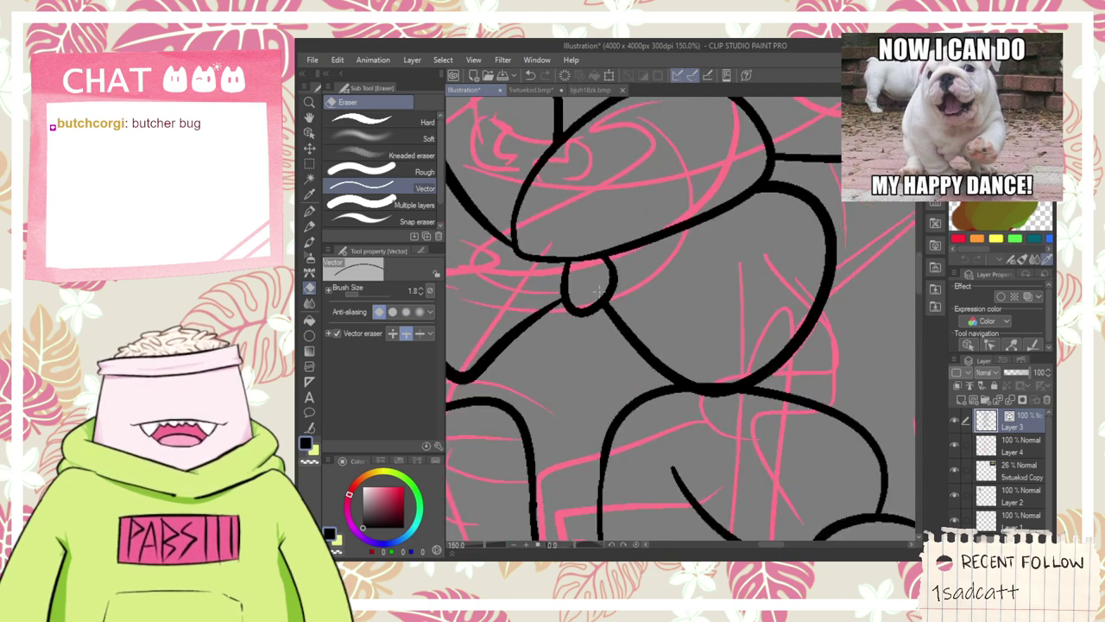
{"action": "scroll", "coordinate": [595, 296], "scroll_direction": "down", "scroll_amount": 3}
{"action": "scroll", "coordinate": [617, 326], "scroll_direction": "up", "scroll_amount": 3}
{"action": "left_click_drag", "start_coordinate": [653, 335], "coordinate": [668, 337]}
{"action": "key", "text": "ctrl+z"}
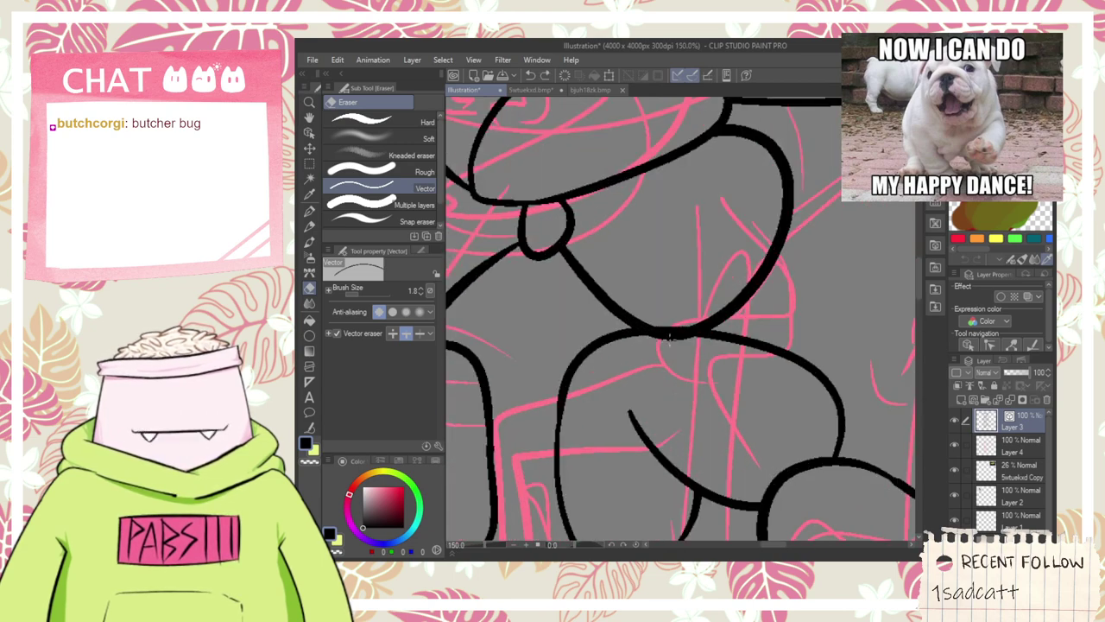
{"action": "scroll", "coordinate": [674, 332], "scroll_direction": "down", "scroll_amount": 7}
{"action": "key", "text": "space"}
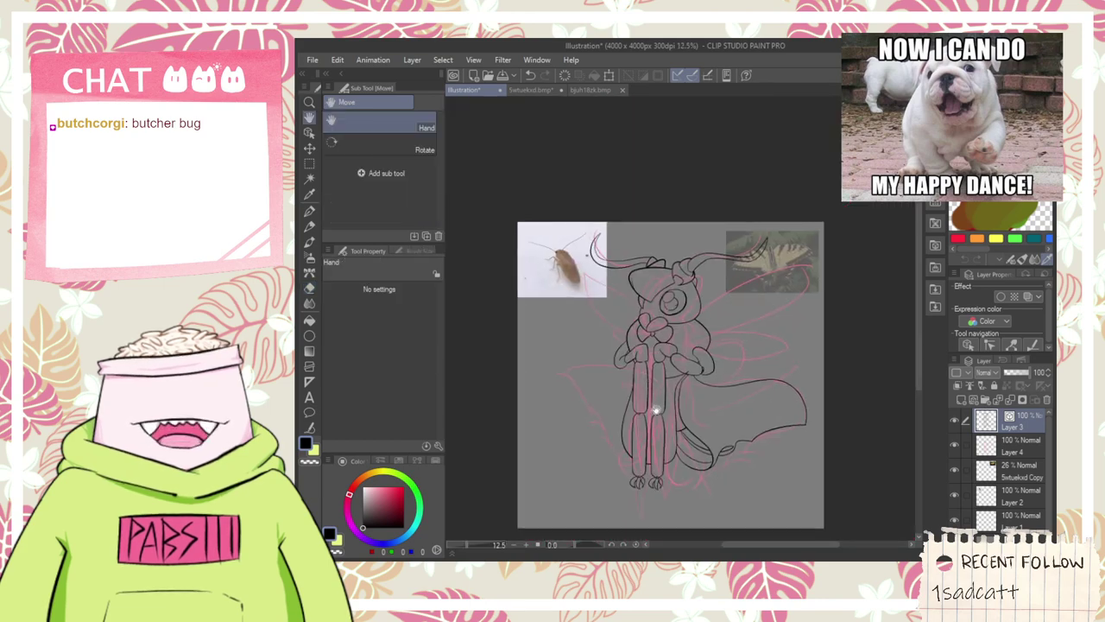
{"action": "scroll", "coordinate": [642, 332], "scroll_direction": "up", "scroll_amount": 3}
{"action": "scroll", "coordinate": [637, 315], "scroll_direction": "up", "scroll_amount": 1}
{"action": "scroll", "coordinate": [638, 315], "scroll_direction": "up", "scroll_amount": 1}
{"action": "mouse_move", "coordinate": [691, 286]}
{"action": "left_mouse_down"}
{"action": "mouse_move", "coordinate": [560, 322]}
{"action": "mouse_move", "coordinate": [689, 322]}
{"action": "mouse_move", "coordinate": [723, 375]}
{"action": "left_mouse_up"}
{"action": "key", "text": "ctrl+z"}
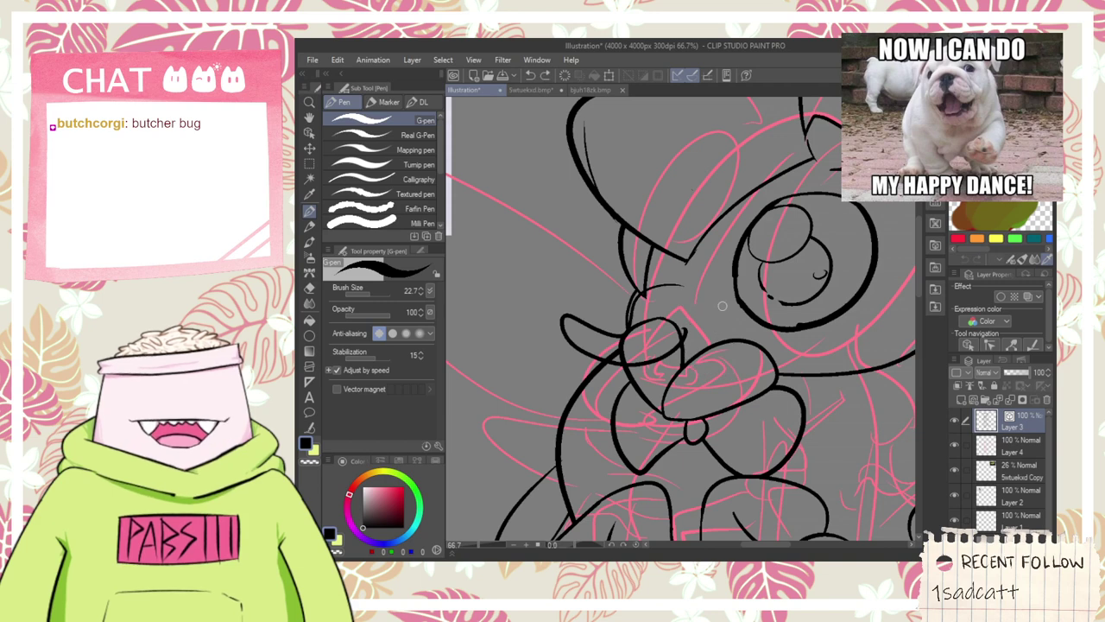
{"action": "left_click_drag", "start_coordinate": [684, 335], "coordinate": [754, 361]}
{"action": "key", "text": "ctrl+z"}
{"action": "left_click_drag", "start_coordinate": [684, 311], "coordinate": [689, 330]}
{"action": "left_click_drag", "start_coordinate": [682, 361], "coordinate": [775, 354]}
{"action": "left_click_drag", "start_coordinate": [703, 358], "coordinate": [724, 348]}
{"action": "left_click_drag", "start_coordinate": [696, 304], "coordinate": [737, 338]}
{"action": "left_click_drag", "start_coordinate": [715, 363], "coordinate": [757, 365]}
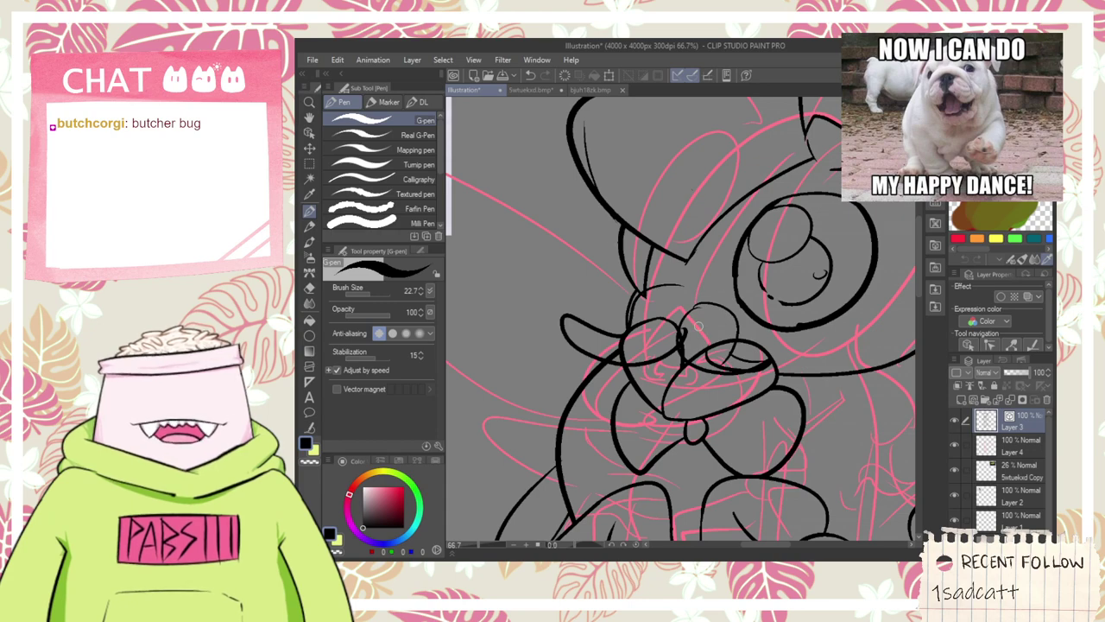
{"action": "key", "text": "ctrl+z"}
{"action": "key", "text": "ctrl+z"}
{"action": "key", "text": "ctrl+z"}
{"action": "key", "text": "ctrl+z"}
{"action": "key", "text": "ctrl+z"}
{"action": "key", "text": "ctrl+z"}
{"action": "key", "text": "ctrl+z"}
{"action": "scroll", "coordinate": [703, 301], "scroll_direction": "down", "scroll_amount": 1}
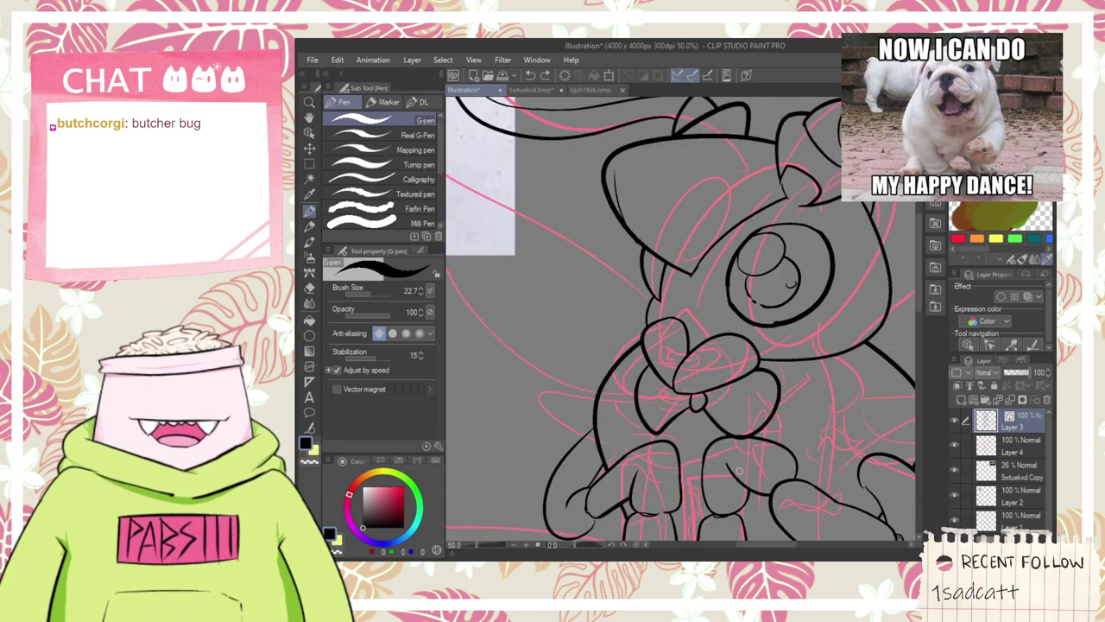
- Erase the overlap of the bow tie's loop along the upper edge of the hand
{"action": "scroll", "coordinate": [744, 450], "scroll_direction": "up", "scroll_amount": 2}
{"action": "scroll", "coordinate": [744, 450], "scroll_direction": "up", "scroll_amount": 2}
{"action": "key", "text": "e"}
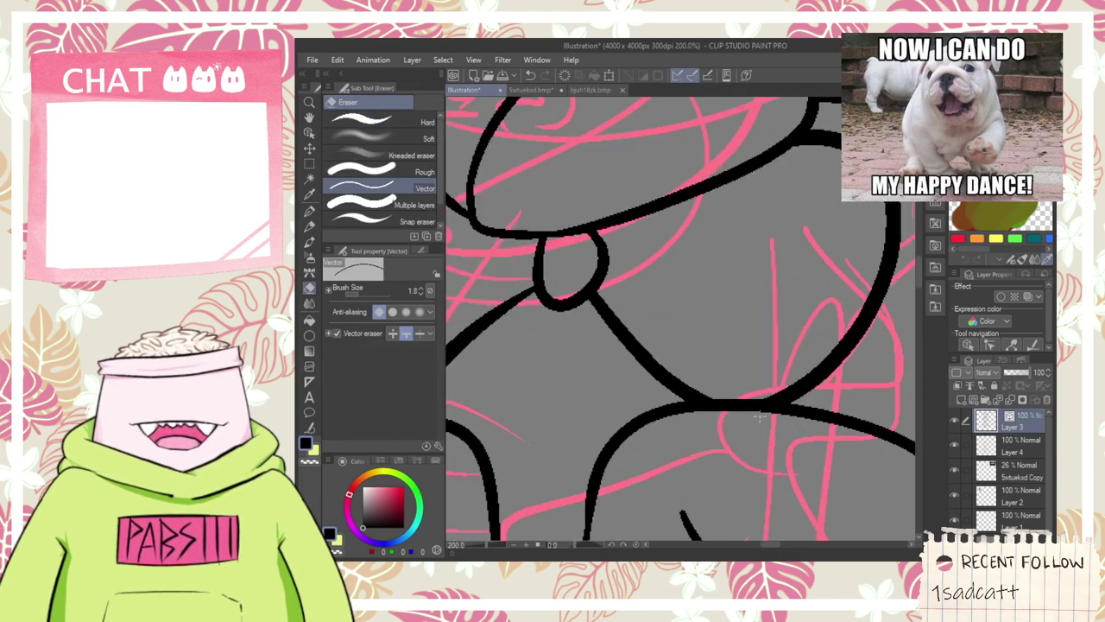
- Examine the inked feet, legs and upper body for remaining gaps and stray lines
{"action": "scroll", "coordinate": [759, 416], "scroll_direction": "down", "scroll_amount": 6}
{"action": "key", "text": "space"}
{"action": "left_click_drag", "start_coordinate": [734, 469], "coordinate": [693, 320]}
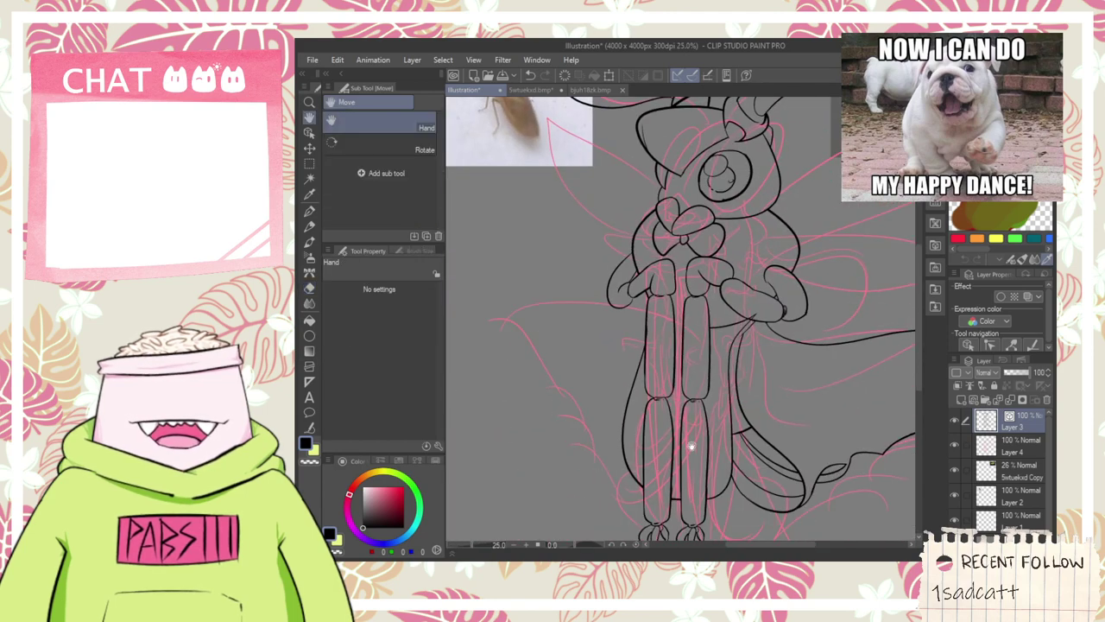
{"action": "left_click_drag", "start_coordinate": [705, 445], "coordinate": [684, 267]}
{"action": "scroll", "coordinate": [640, 363], "scroll_direction": "up", "scroll_amount": 5}
{"action": "scroll", "coordinate": [637, 380], "scroll_direction": "down", "scroll_amount": 2}
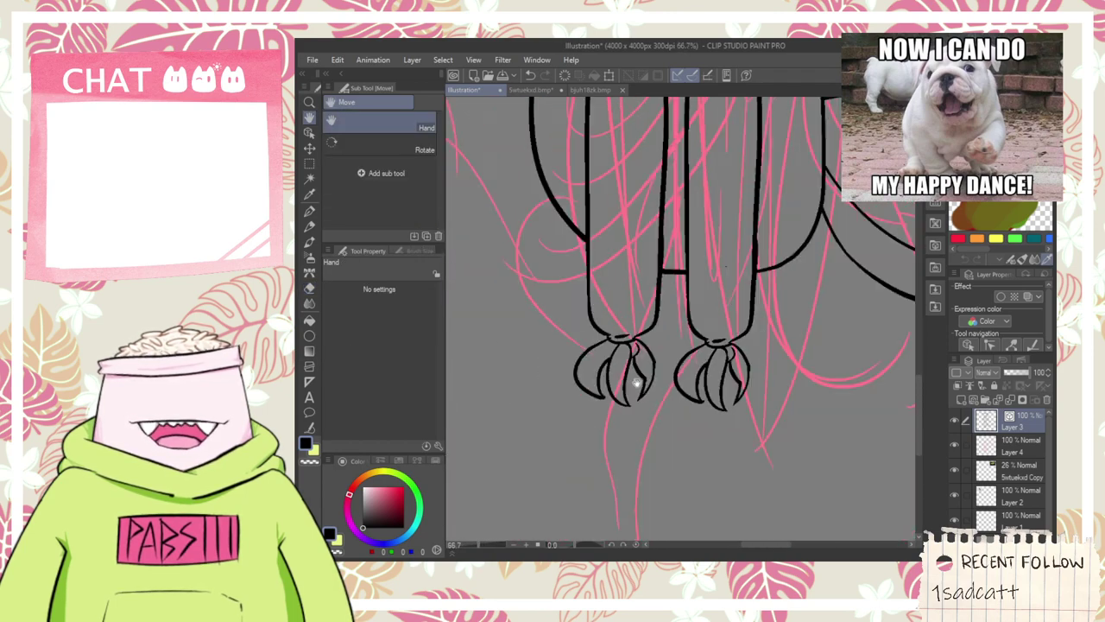
{"action": "scroll", "coordinate": [637, 383], "scroll_direction": "down", "scroll_amount": 3}
{"action": "left_click_drag", "start_coordinate": [656, 362], "coordinate": [661, 454]}
{"action": "scroll", "coordinate": [609, 266], "scroll_direction": "up", "scroll_amount": 1}
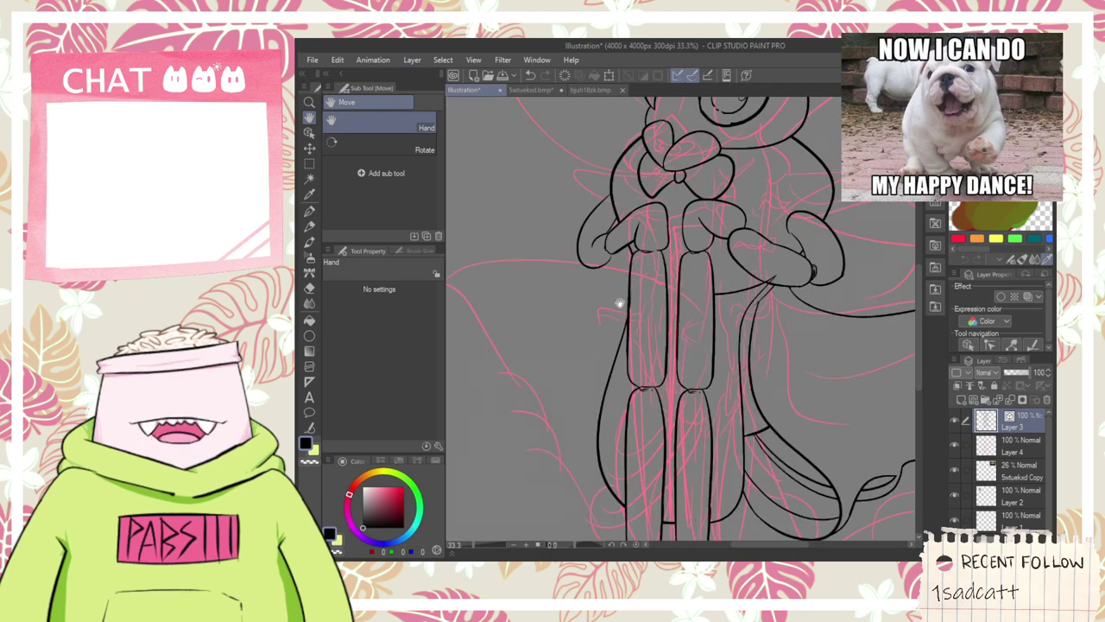
- Erase the ends of the abdomen's side curves that overlap the forearm
{"action": "scroll", "coordinate": [781, 283], "scroll_direction": "up", "scroll_amount": 2}
{"action": "key", "text": "e"}
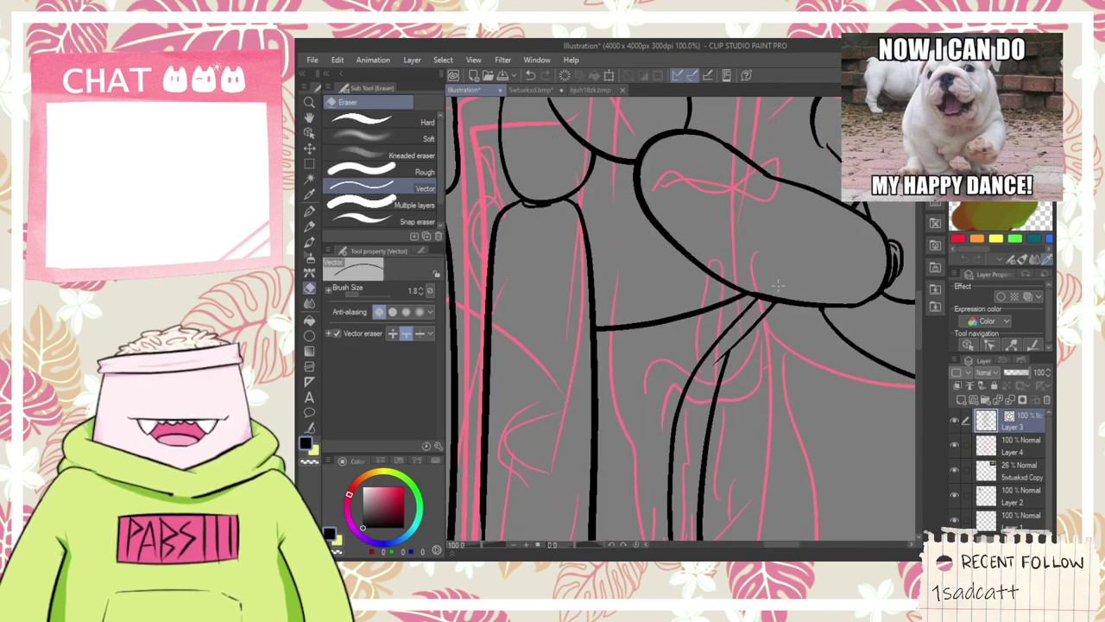
{"action": "scroll", "coordinate": [754, 273], "scroll_direction": "down", "scroll_amount": 2}
- Ink the chest's lower edge across the gap between the two front legs and erase its ends that overlap them
{"action": "key", "text": "h"}
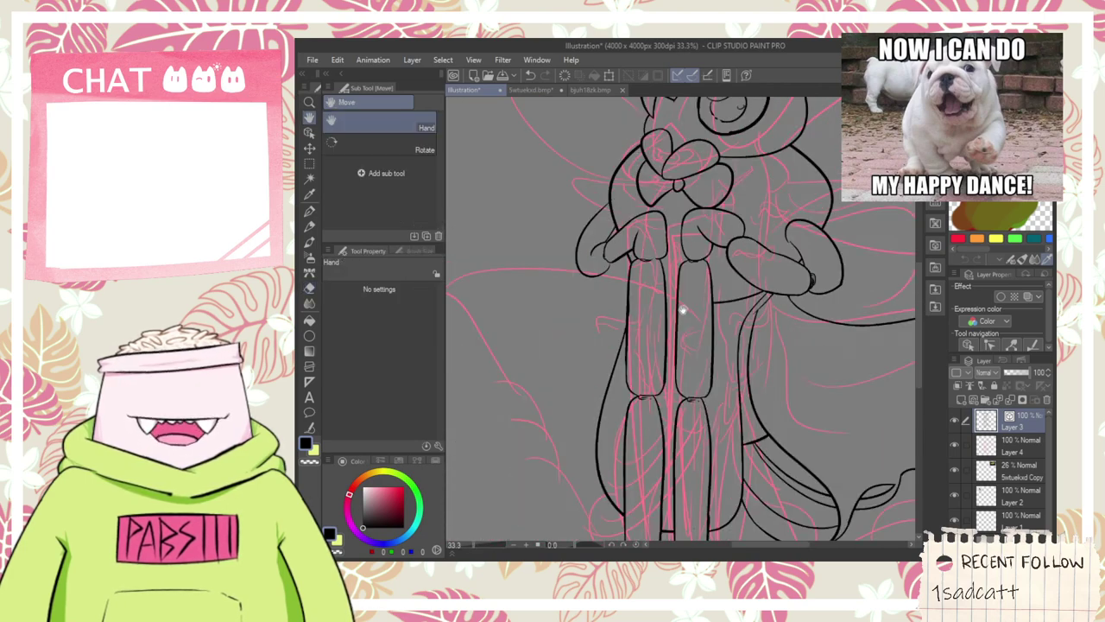
{"action": "scroll", "coordinate": [682, 309], "scroll_direction": "up", "scroll_amount": 2}
{"action": "key", "text": "p"}
{"action": "scroll", "coordinate": [682, 309], "scroll_direction": "up", "scroll_amount": 1}
{"action": "left_click_drag", "start_coordinate": [632, 292], "coordinate": [736, 300]}
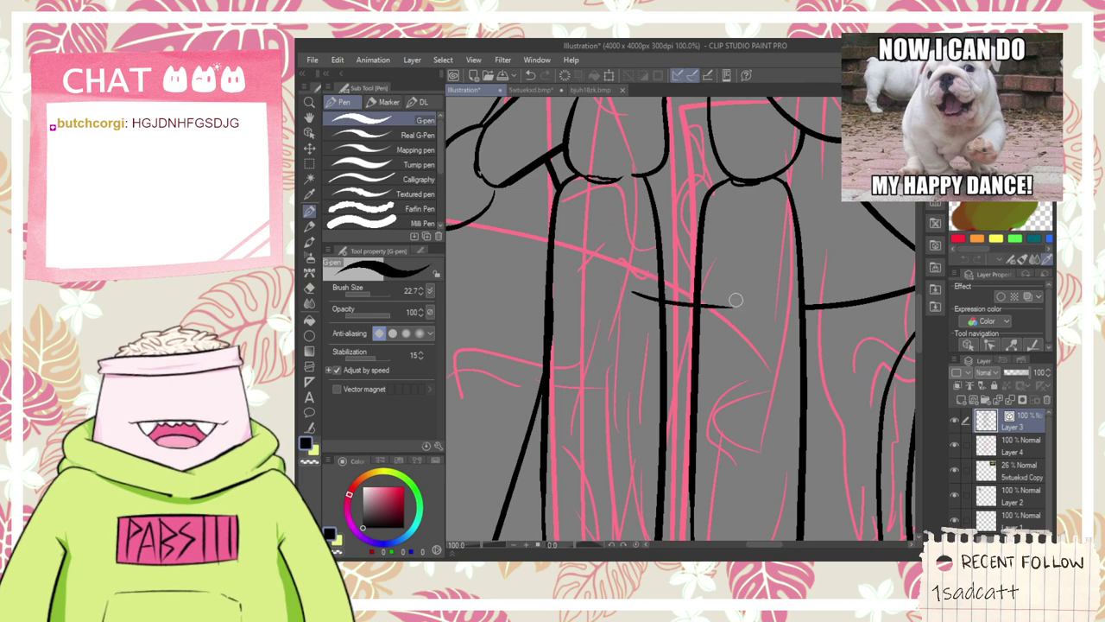
{"action": "key", "text": "e"}
{"action": "left_click", "coordinate": [644, 302]}
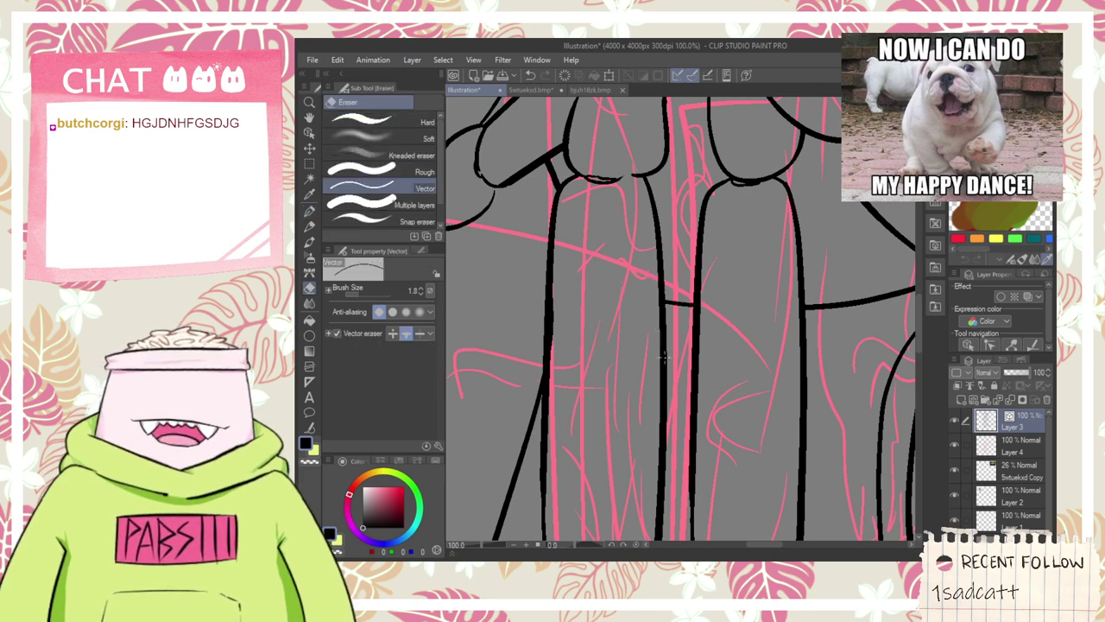
- Examine the inked head, the brim's overlap with the face, the eye and the lower body for gaps and stray lines
{"action": "scroll", "coordinate": [665, 357], "scroll_direction": "down", "scroll_amount": 3}
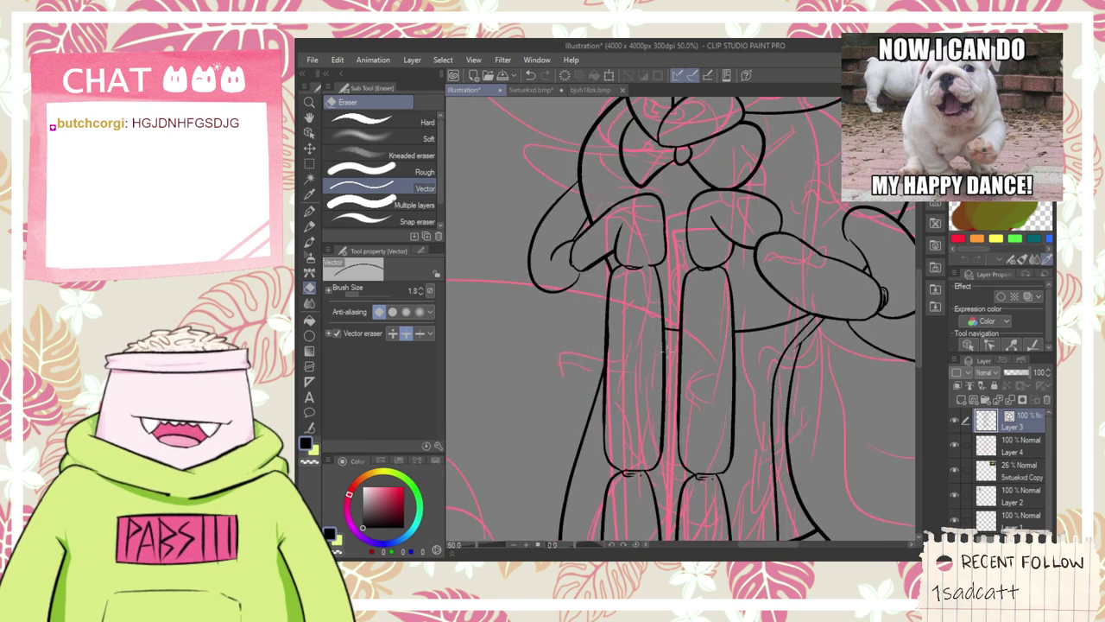
{"action": "key", "text": "space"}
{"action": "left_click_drag", "start_coordinate": [677, 352], "coordinate": [679, 343]}
{"action": "left_click_drag", "start_coordinate": [733, 219], "coordinate": [719, 326]}
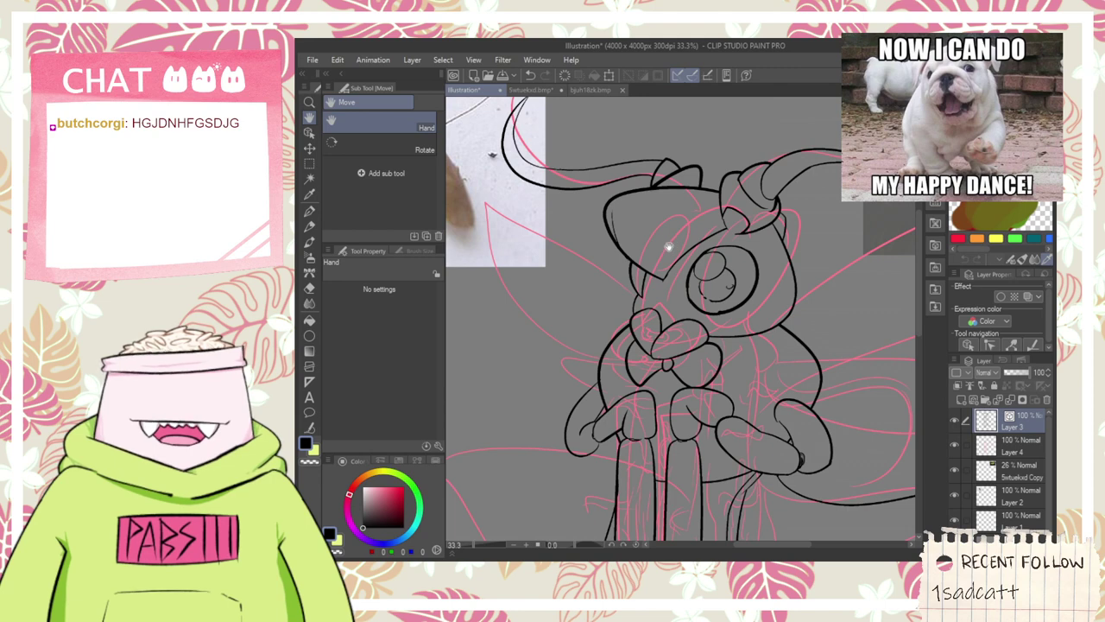
{"action": "scroll", "coordinate": [668, 247], "scroll_direction": "up", "scroll_amount": 2}
{"action": "key", "text": "p"}
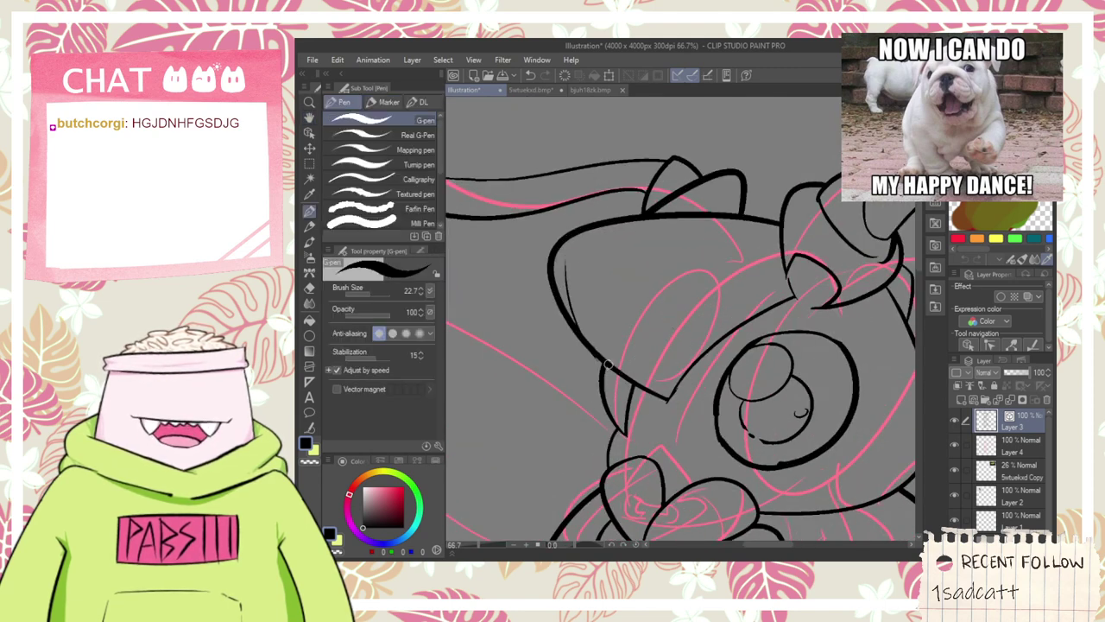
{"action": "scroll", "coordinate": [607, 366], "scroll_direction": "up", "scroll_amount": 1}
{"action": "key", "text": "e"}
{"action": "key", "text": "p"}
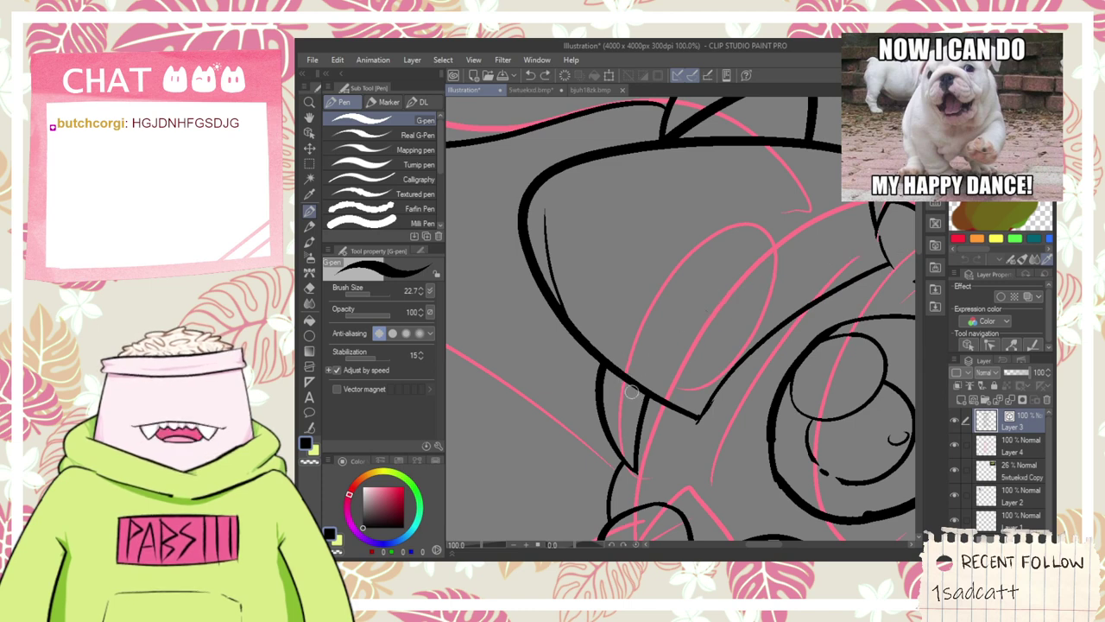
{"action": "scroll", "coordinate": [633, 391], "scroll_direction": "down", "scroll_amount": 1}
{"action": "key", "text": "space"}
{"action": "left_click_drag", "start_coordinate": [681, 354], "coordinate": [646, 316]}
{"action": "scroll", "coordinate": [609, 328], "scroll_direction": "up", "scroll_amount": 1}
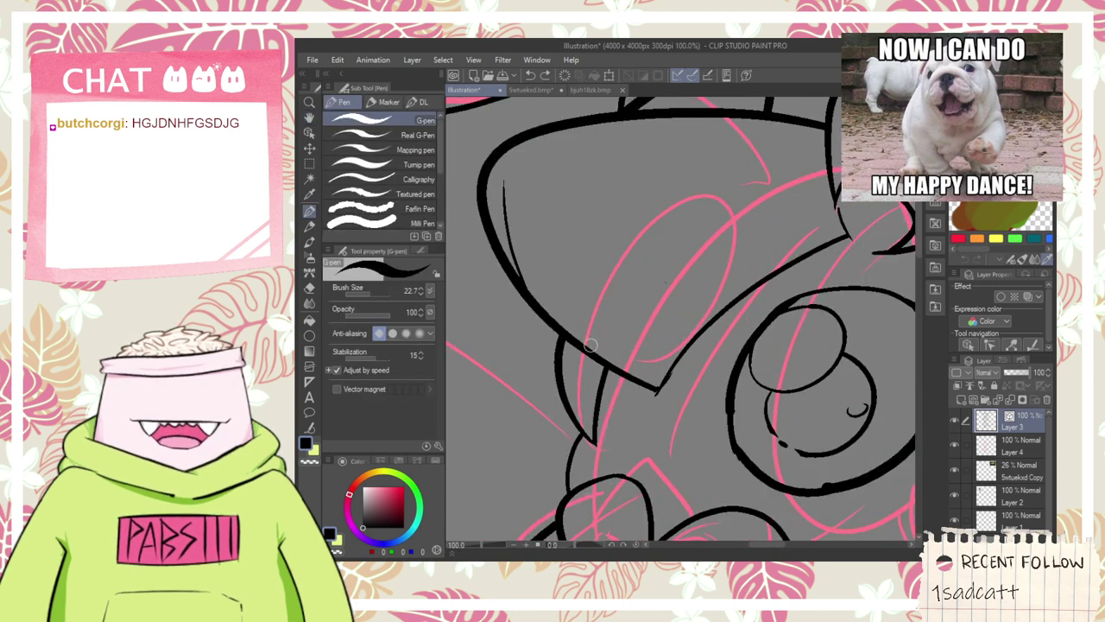
{"action": "scroll", "coordinate": [812, 228], "scroll_direction": "down", "scroll_amount": 3}
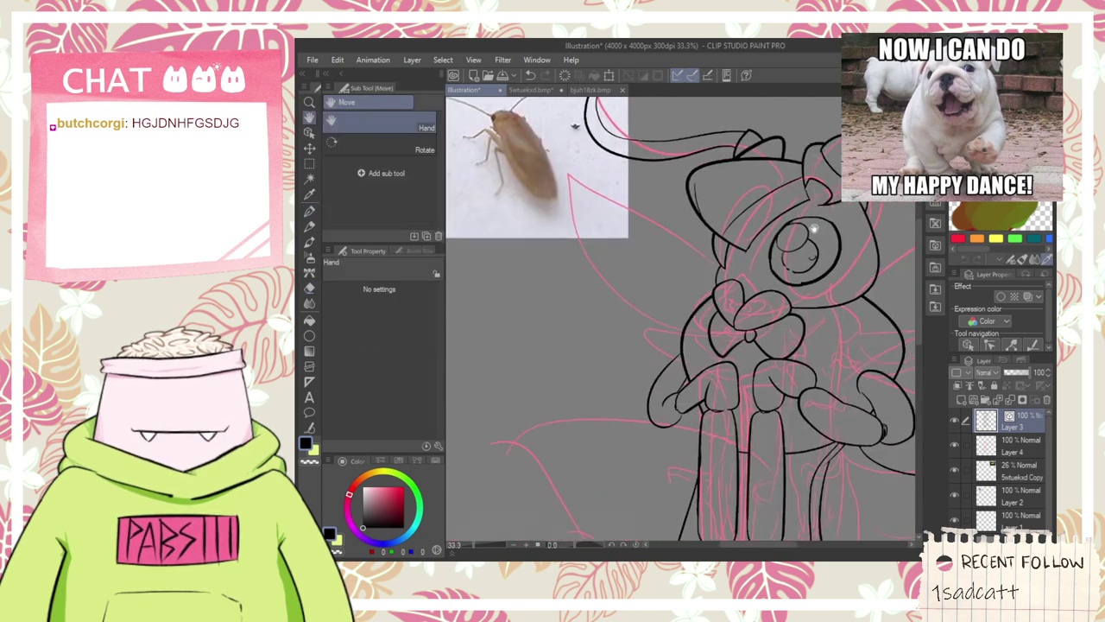
{"action": "scroll", "coordinate": [813, 228], "scroll_direction": "up", "scroll_amount": 3}
{"action": "scroll", "coordinate": [780, 198], "scroll_direction": "down", "scroll_amount": 4}
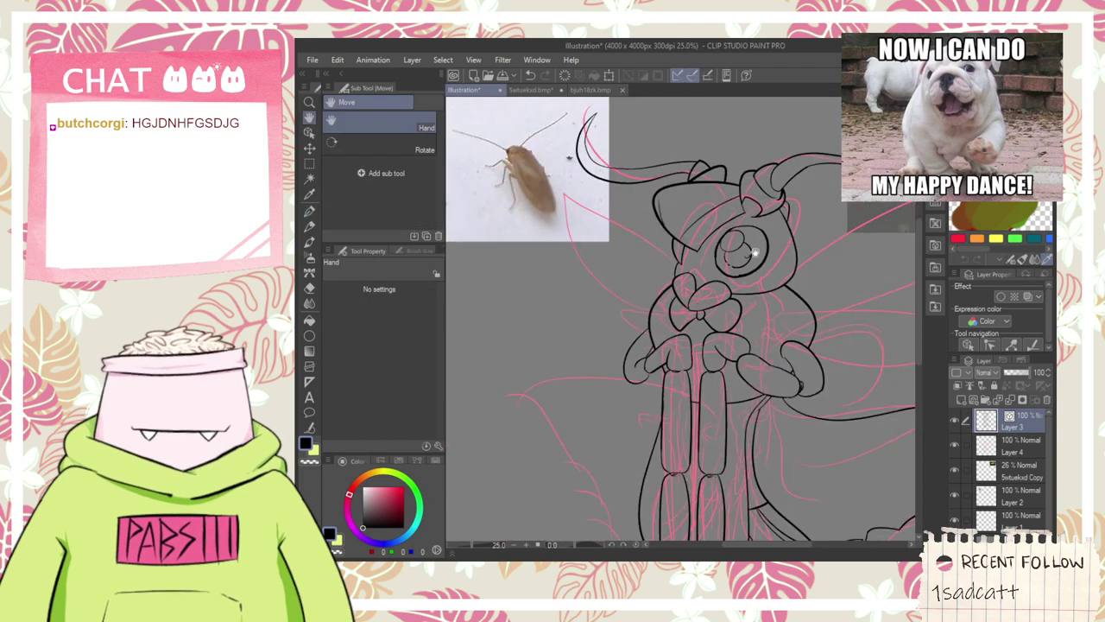
{"action": "scroll", "coordinate": [753, 253], "scroll_direction": "down", "scroll_amount": 4}
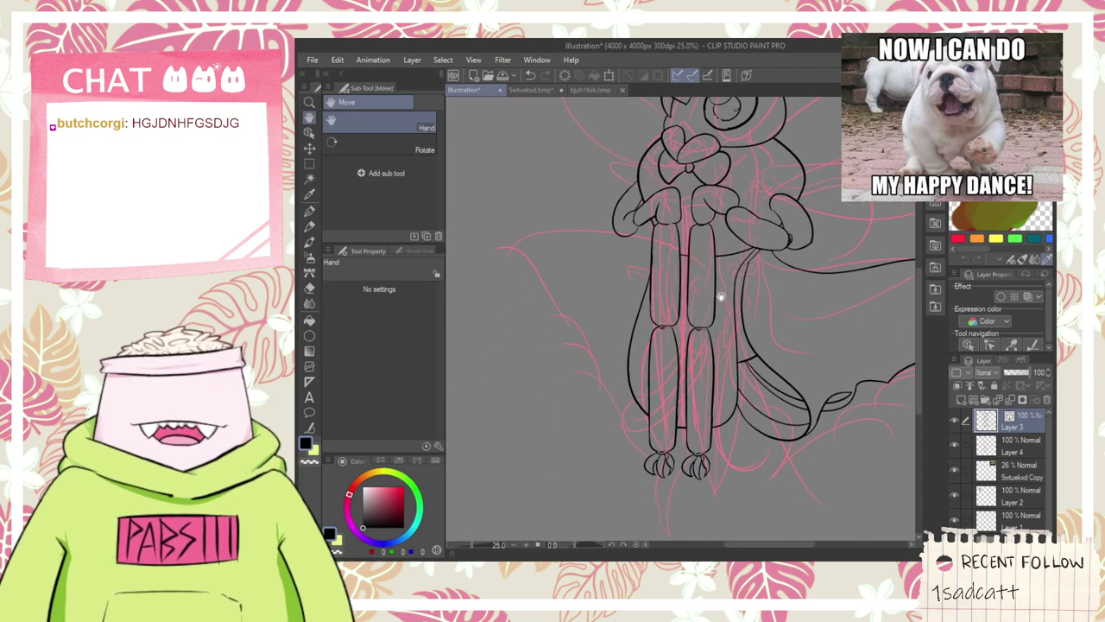
{"action": "mouse_move", "coordinate": [723, 261]}
{"action": "left_mouse_down"}
{"action": "mouse_move", "coordinate": [710, 381]}
{"action": "mouse_move", "coordinate": [712, 256]}
{"action": "left_mouse_up"}
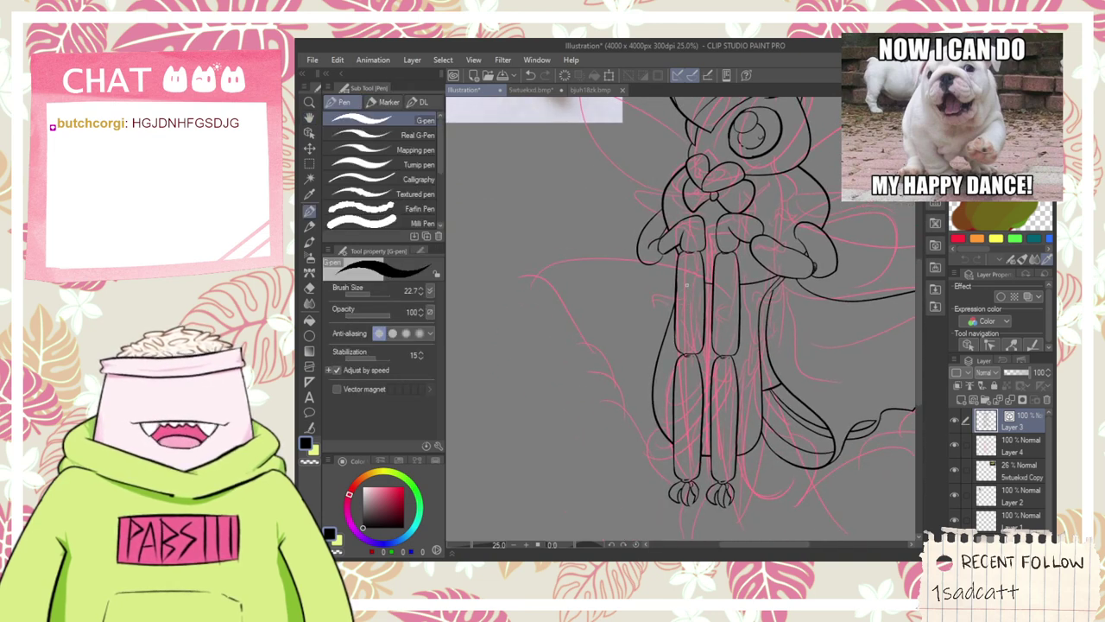
{"action": "mouse_move", "coordinate": [675, 278]}
{"action": "left_mouse_down"}
{"action": "mouse_move", "coordinate": [590, 292]}
{"action": "mouse_move", "coordinate": [518, 458]}
{"action": "left_mouse_up"}
{"action": "key", "text": "ctrl+z"}
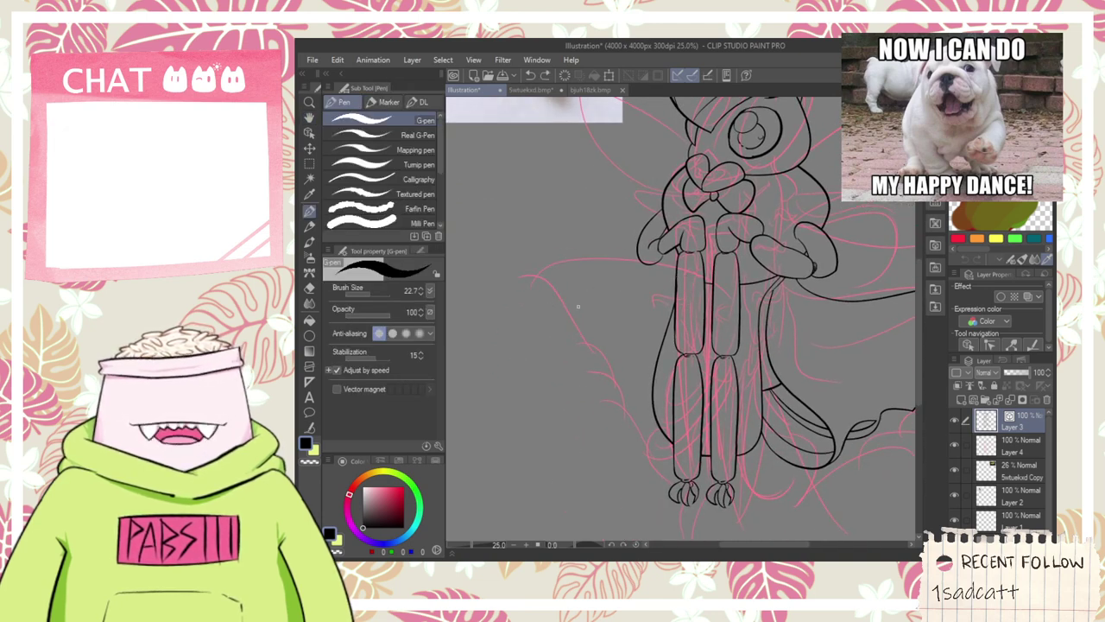
{"action": "scroll", "coordinate": [606, 320], "scroll_direction": "down", "scroll_amount": 2}
{"action": "left_click_drag", "start_coordinate": [661, 342], "coordinate": [607, 367]}
{"action": "scroll", "coordinate": [623, 347], "scroll_direction": "up", "scroll_amount": 2}
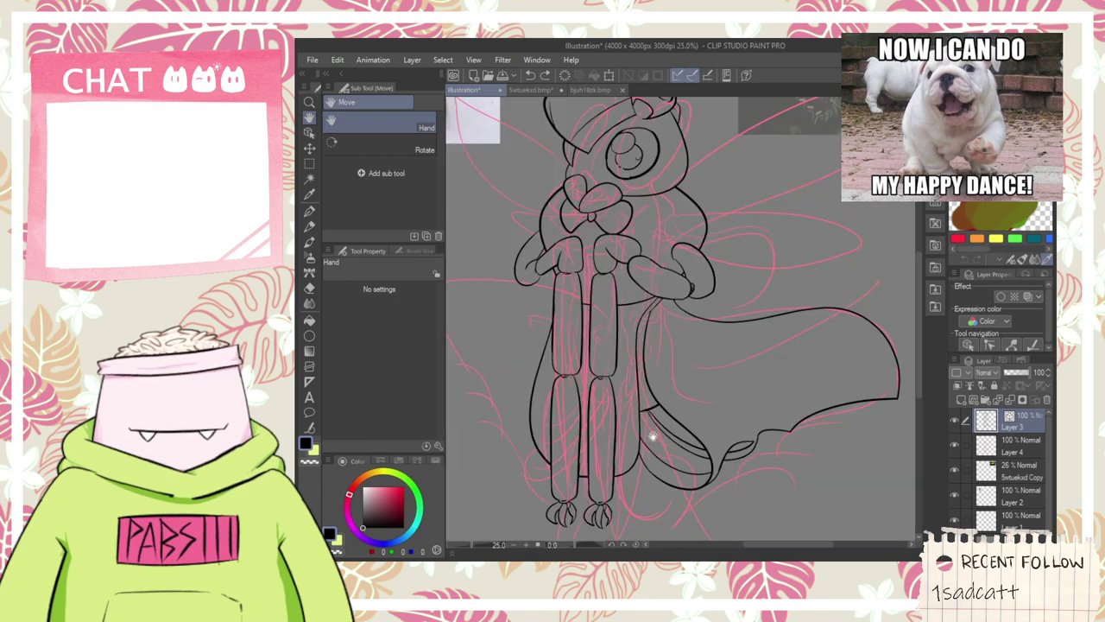
{"action": "key", "text": "p"}
{"action": "left_click_drag", "start_coordinate": [653, 491], "coordinate": [658, 538]}
{"action": "key", "text": "ctrl+z"}
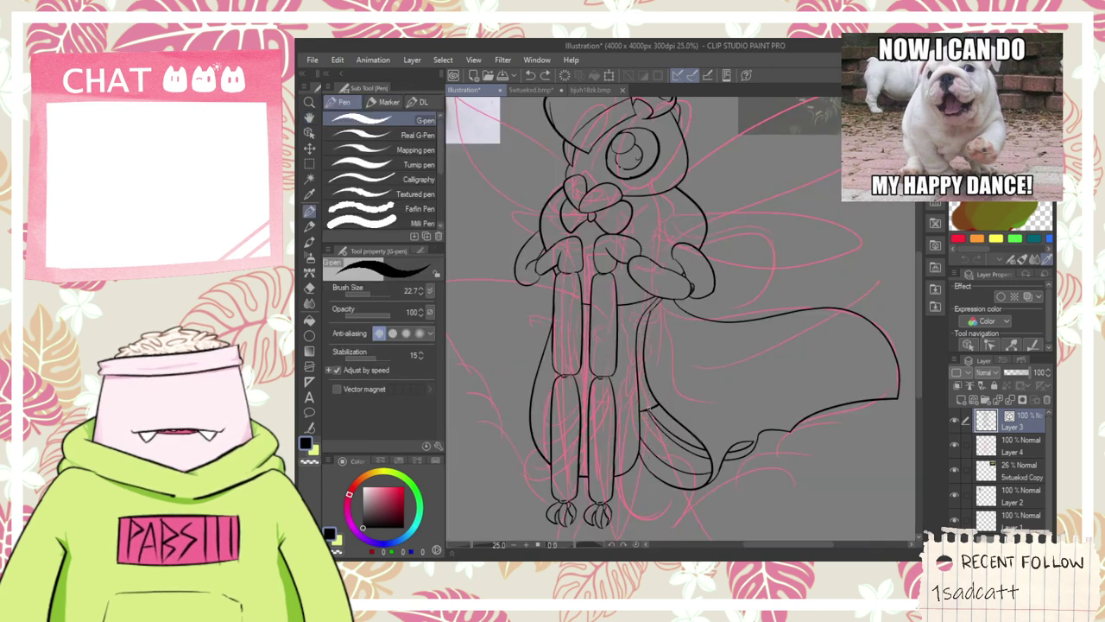
{"action": "key", "text": "space"}
{"action": "left_click_drag", "start_coordinate": [650, 410], "coordinate": [655, 285]}
{"action": "scroll", "coordinate": [654, 286], "scroll_direction": "up", "scroll_amount": 1}
{"action": "left_click_drag", "start_coordinate": [655, 241], "coordinate": [672, 468]}
{"action": "key", "text": "ctrl+z"}
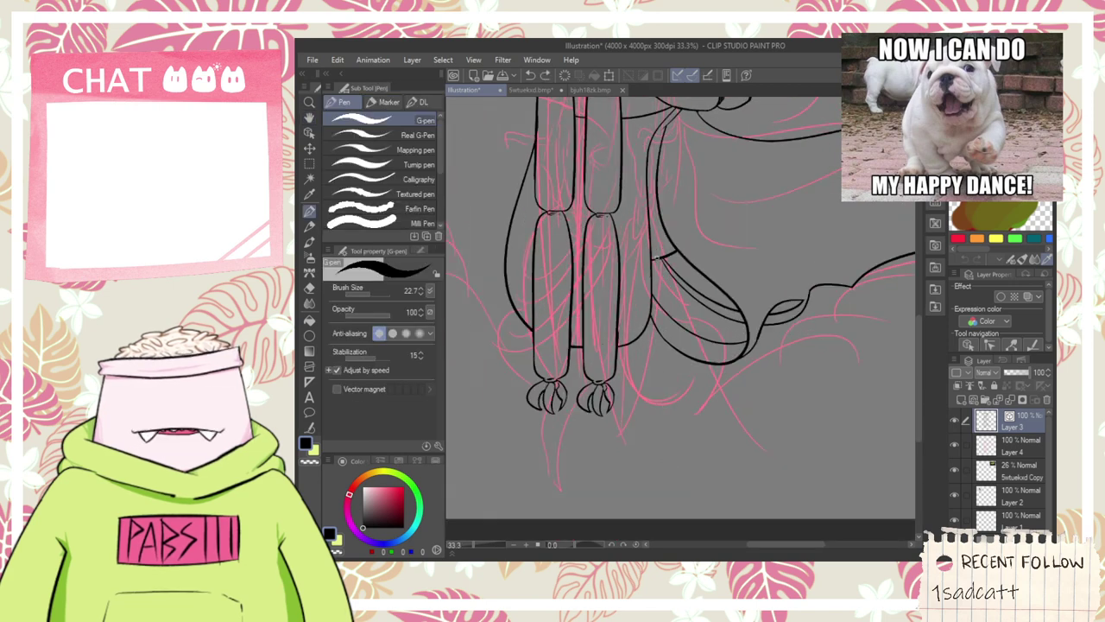
- Ink the two long side lines of a hind leg running from beside the abdomen toward the bottom of the canvas
{"action": "left_click_drag", "start_coordinate": [654, 250], "coordinate": [714, 476]}
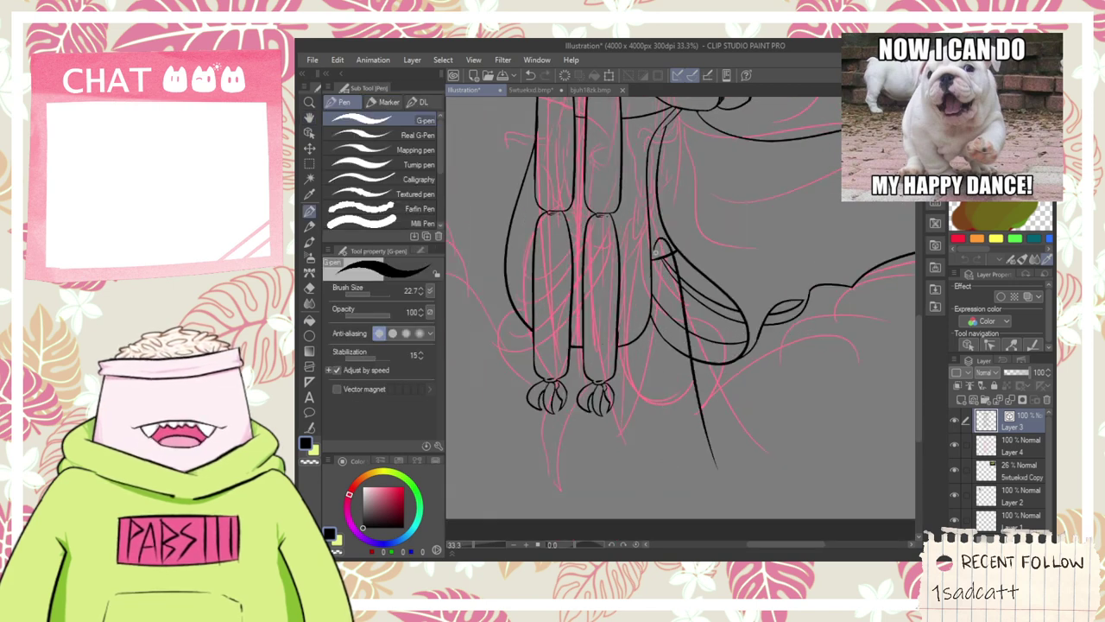
{"action": "left_click_drag", "start_coordinate": [653, 250], "coordinate": [703, 494]}
{"action": "scroll", "coordinate": [698, 465], "scroll_direction": "up", "scroll_amount": 2}
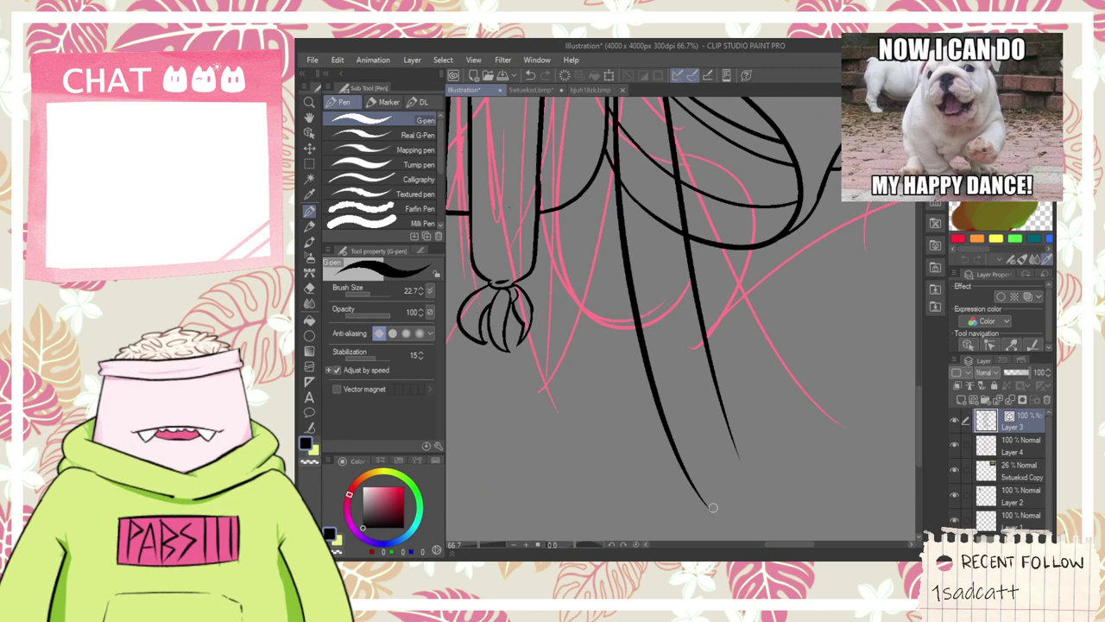
{"action": "scroll", "coordinate": [681, 466], "scroll_direction": "down", "scroll_amount": 2}
{"action": "left_click_drag", "start_coordinate": [682, 382], "coordinate": [673, 467]}
{"action": "key", "text": "ctrl+z"}
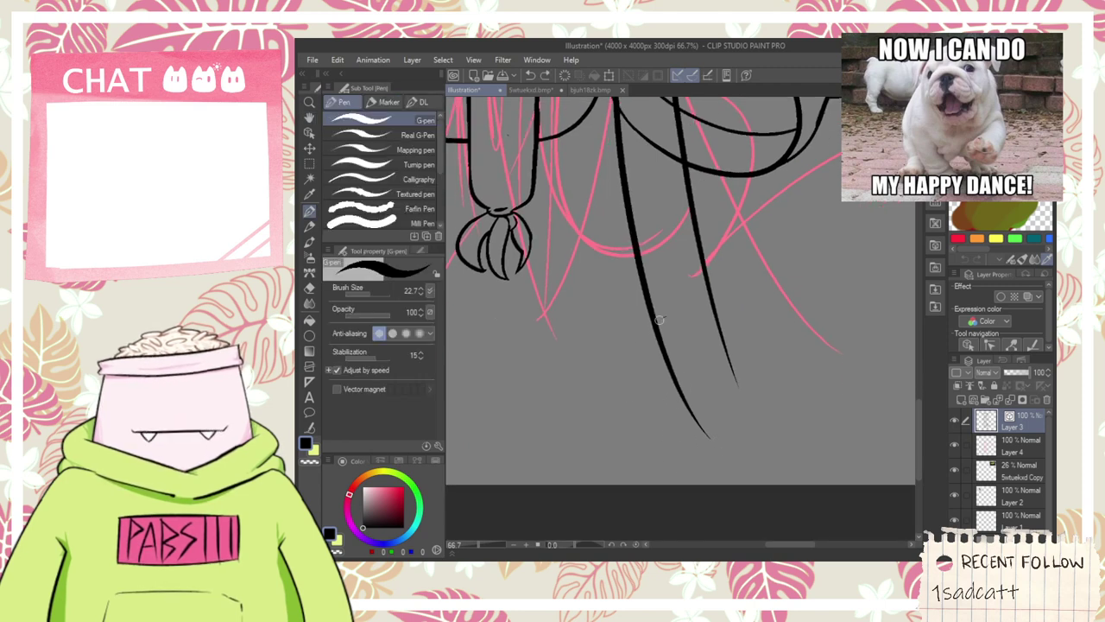
- Ink a curved, pointed claw at the hind leg's lower end and erase the overlapping line ends
{"action": "mouse_move", "coordinate": [663, 319]}
{"action": "left_mouse_down"}
{"action": "mouse_move", "coordinate": [677, 464]}
{"action": "mouse_move", "coordinate": [744, 312]}
{"action": "left_mouse_up"}
{"action": "key", "text": "e"}
{"action": "left_click_drag", "start_coordinate": [684, 427], "coordinate": [733, 345]}
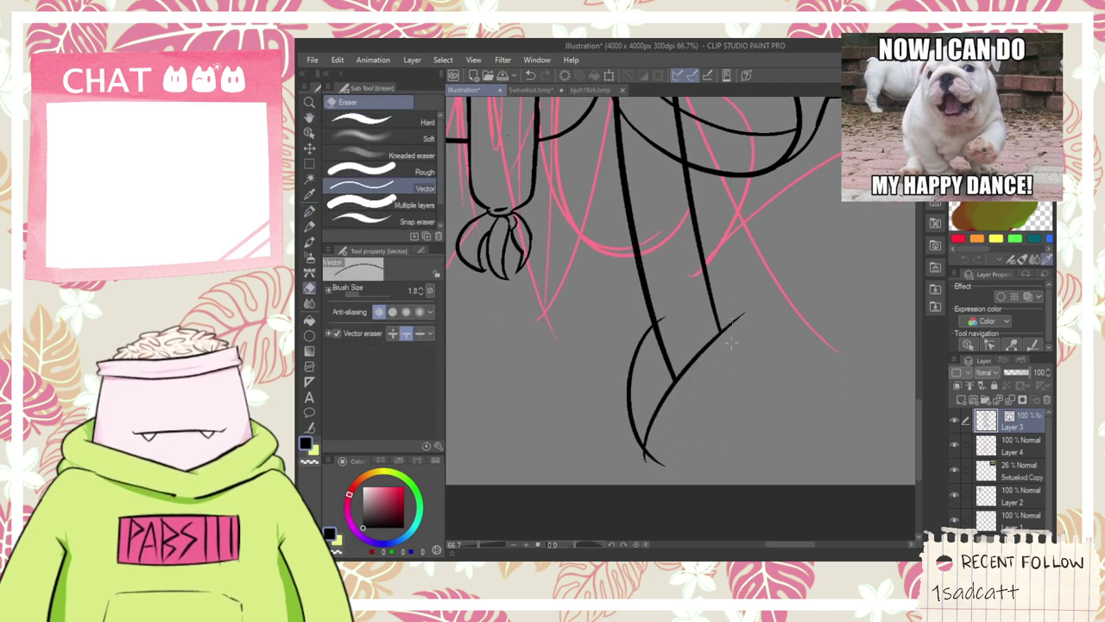
{"action": "left_click_drag", "start_coordinate": [678, 309], "coordinate": [667, 363]}
{"action": "scroll", "coordinate": [638, 464], "scroll_direction": "up", "scroll_amount": 1}
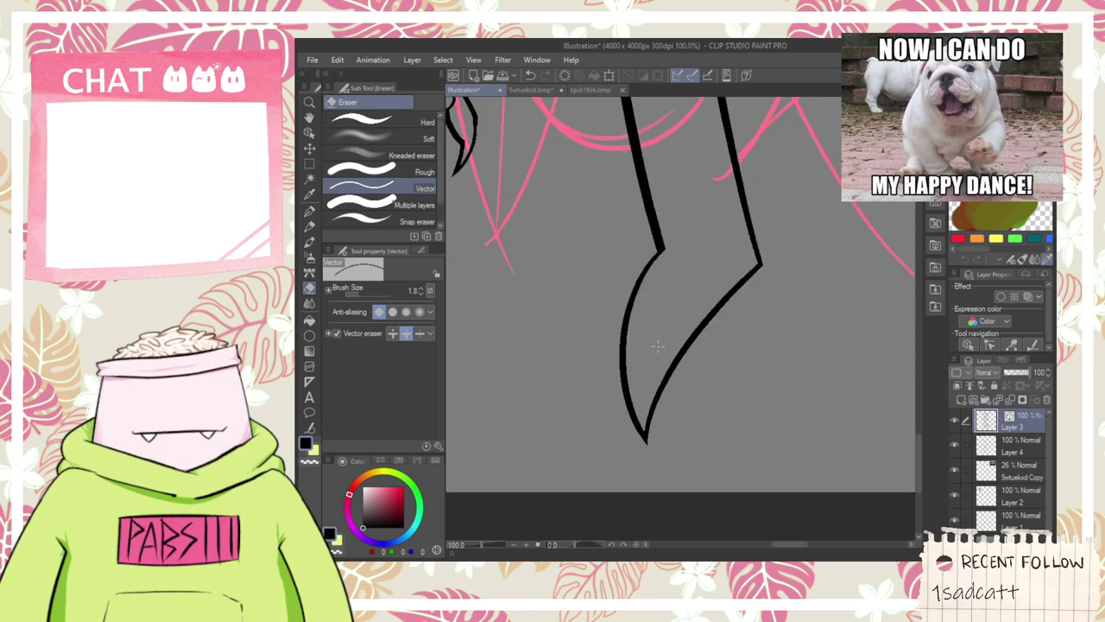
- Ink the joint line separating the hind leg from its claw
{"action": "key", "text": "p"}
{"action": "mouse_move", "coordinate": [662, 252]}
{"action": "left_mouse_down"}
{"action": "mouse_move", "coordinate": [730, 258]}
{"action": "mouse_move", "coordinate": [709, 268]}
{"action": "mouse_move", "coordinate": [766, 267]}
{"action": "mouse_move", "coordinate": [711, 256]}
{"action": "mouse_move", "coordinate": [753, 257]}
{"action": "mouse_move", "coordinate": [749, 269]}
{"action": "left_mouse_up"}
{"action": "key", "text": "ctrl+z"}
{"action": "key", "text": "ctrl+z"}
{"action": "key", "text": "ctrl+z"}
{"action": "key", "text": "ctrl+z"}
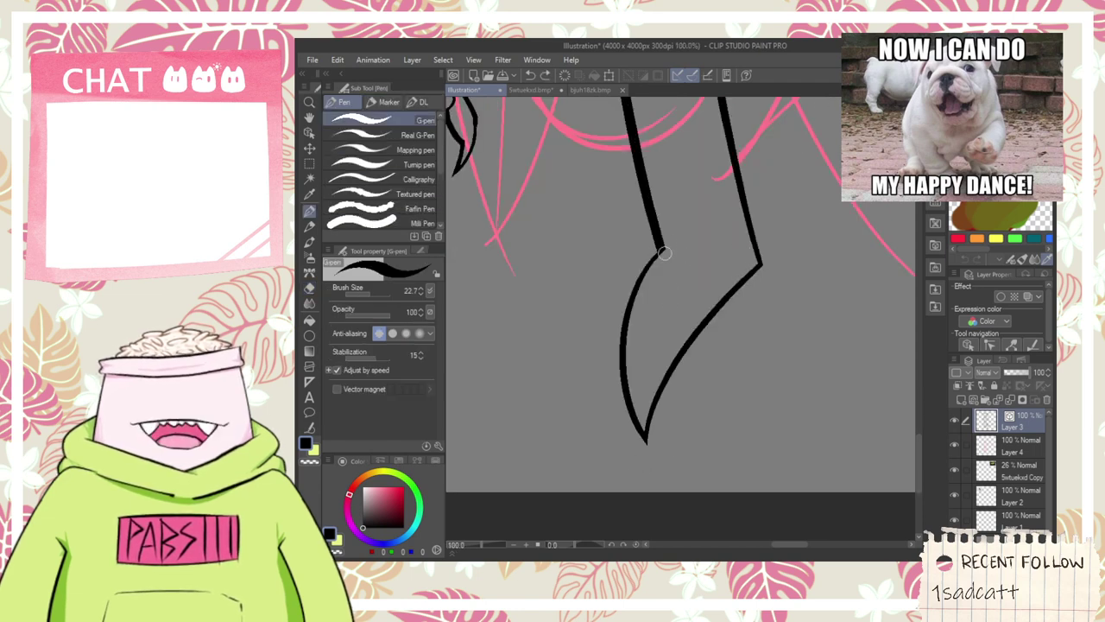
{"action": "left_click_drag", "start_coordinate": [663, 252], "coordinate": [760, 261]}
{"action": "scroll", "coordinate": [751, 363], "scroll_direction": "down", "scroll_amount": 2}
- Erase the lines crossing inside the hind leg's upper part and ink a second arc around its rounded top
{"action": "key", "text": "e"}
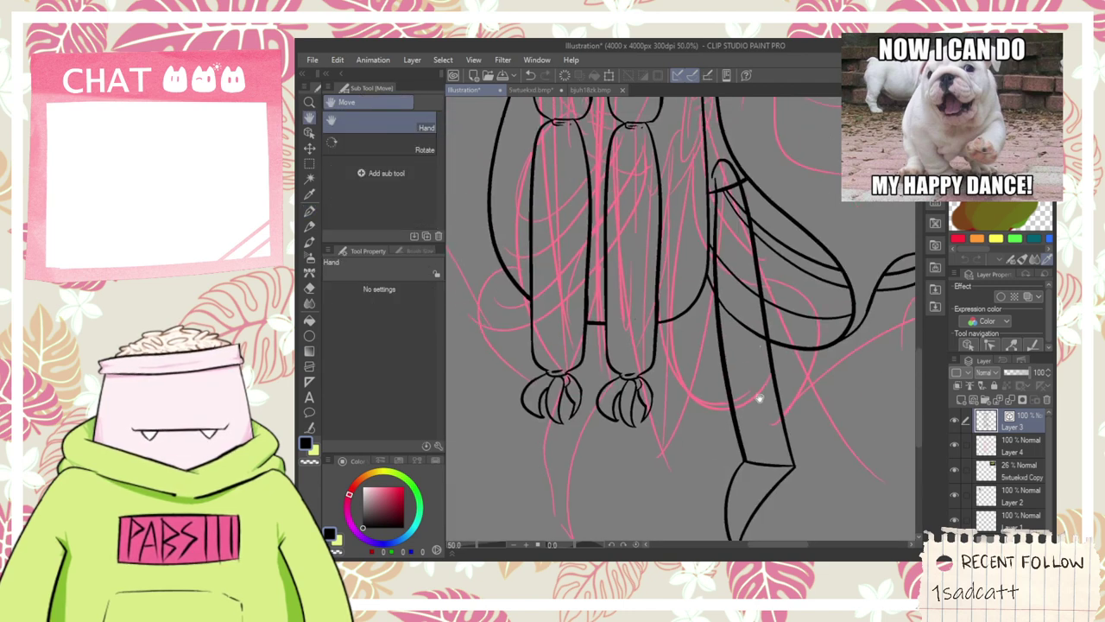
{"action": "mouse_move", "coordinate": [750, 354]}
{"action": "left_mouse_down"}
{"action": "mouse_move", "coordinate": [733, 271]}
{"action": "mouse_move", "coordinate": [694, 294]}
{"action": "mouse_move", "coordinate": [744, 292]}
{"action": "left_mouse_up"}
{"action": "scroll", "coordinate": [728, 287], "scroll_direction": "down", "scroll_amount": 2}
{"action": "scroll", "coordinate": [725, 276], "scroll_direction": "up", "scroll_amount": 5}
{"action": "key", "text": "p"}
{"action": "key", "text": "ctrl+z"}
{"action": "left_click_drag", "start_coordinate": [668, 288], "coordinate": [744, 272]}
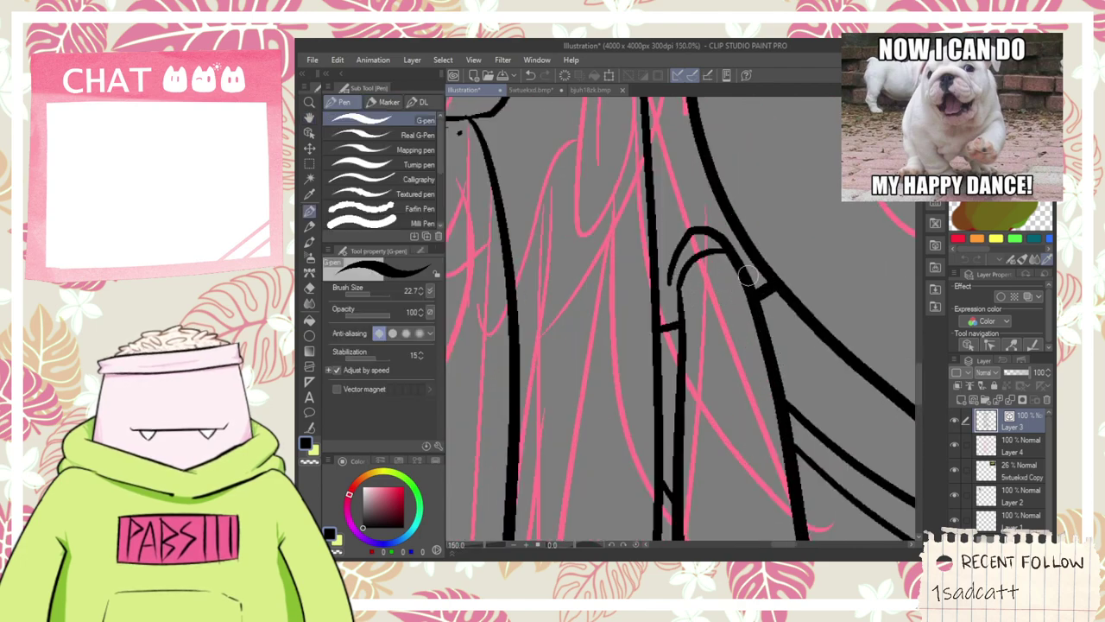
{"action": "scroll", "coordinate": [747, 260], "scroll_direction": "down", "scroll_amount": 2}
- Ink the opposite hind leg as two slanted side lines from the abdomen's outer curve, with a short line closing its end
{"action": "scroll", "coordinate": [747, 260], "scroll_direction": "down", "scroll_amount": 2}
{"action": "left_click_drag", "start_coordinate": [644, 249], "coordinate": [668, 231]}
{"action": "scroll", "coordinate": [607, 262], "scroll_direction": "up", "scroll_amount": 1}
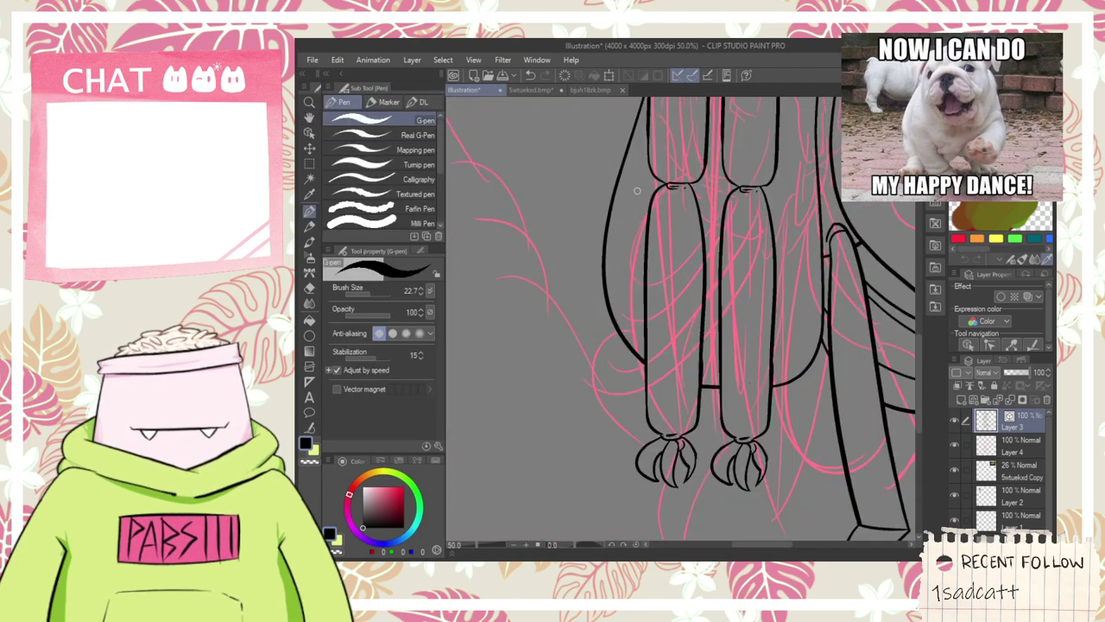
{"action": "mouse_move", "coordinate": [641, 184]}
{"action": "left_mouse_down"}
{"action": "mouse_move", "coordinate": [501, 347]}
{"action": "mouse_move", "coordinate": [517, 362]}
{"action": "mouse_move", "coordinate": [623, 197]}
{"action": "left_mouse_up"}
{"action": "key", "text": "ctrl+z"}
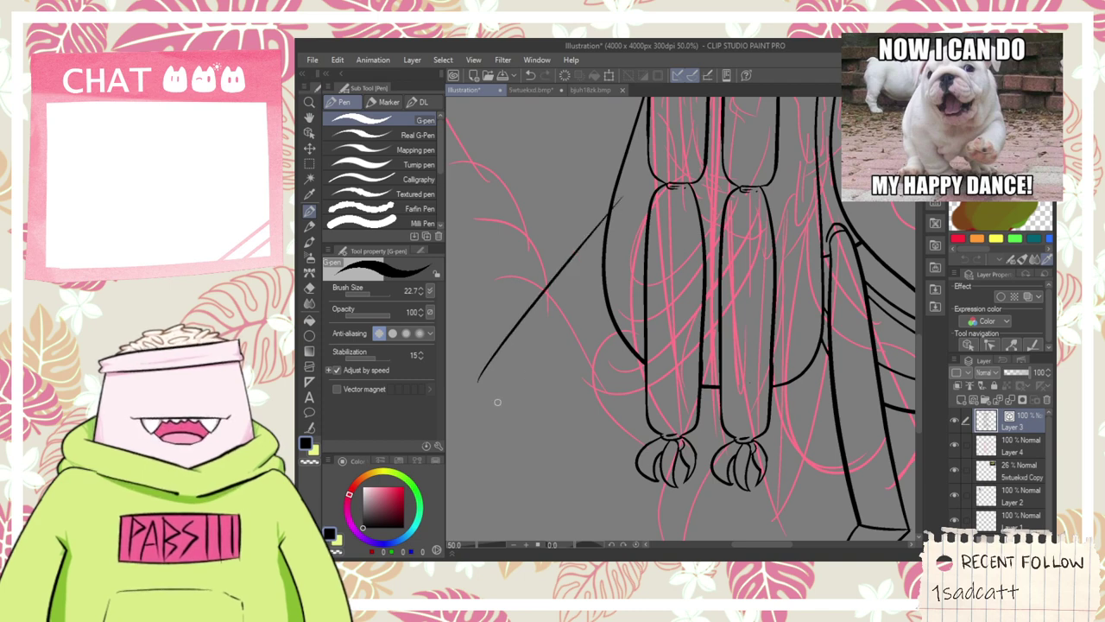
{"action": "mouse_move", "coordinate": [479, 373]}
{"action": "left_mouse_down"}
{"action": "mouse_move", "coordinate": [540, 393]}
{"action": "mouse_move", "coordinate": [628, 256]}
{"action": "left_mouse_up"}
{"action": "key", "text": "ctrl+z"}
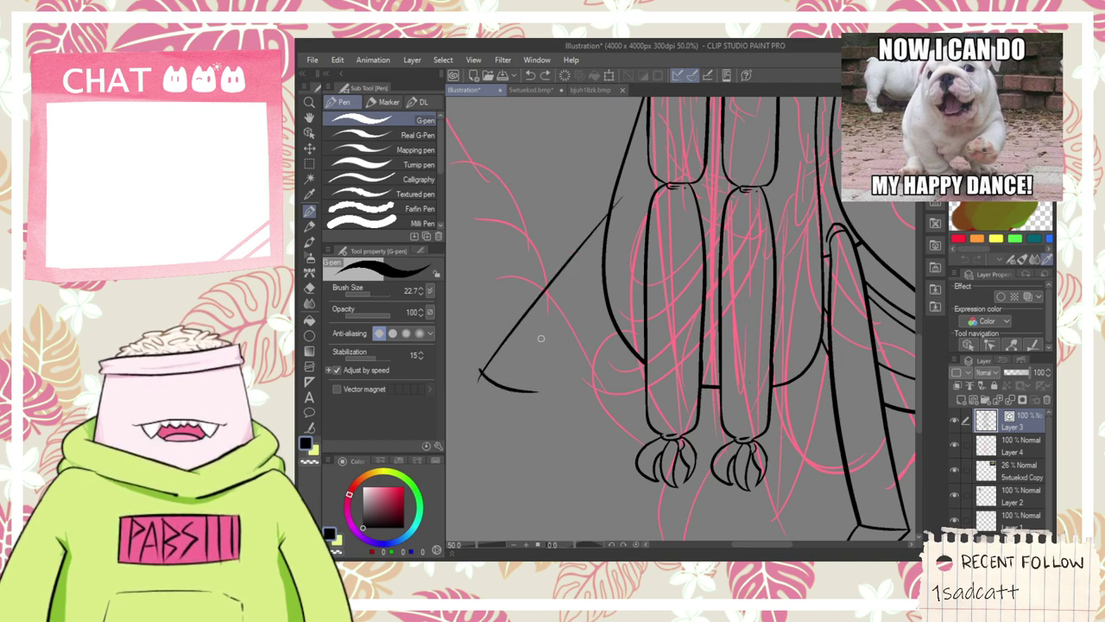
{"action": "left_click_drag", "start_coordinate": [490, 395], "coordinate": [628, 256]}
- Erase the line ends of the slanted hind leg that overlap the abdomen and extend past its end line
{"action": "key", "text": "e"}
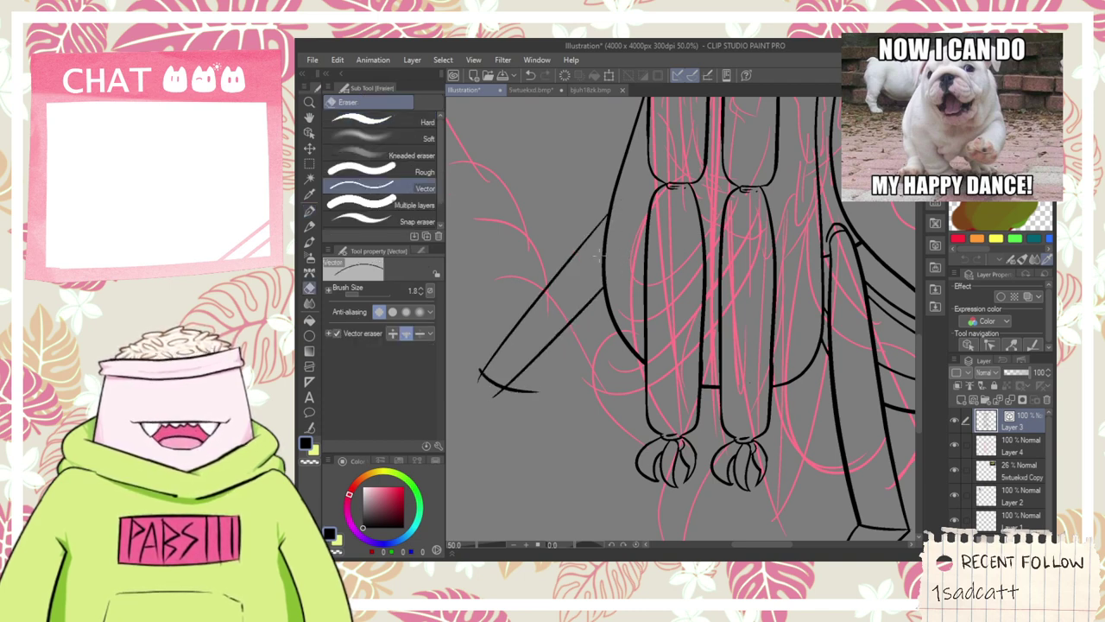
{"action": "scroll", "coordinate": [477, 390], "scroll_direction": "up", "scroll_amount": 1}
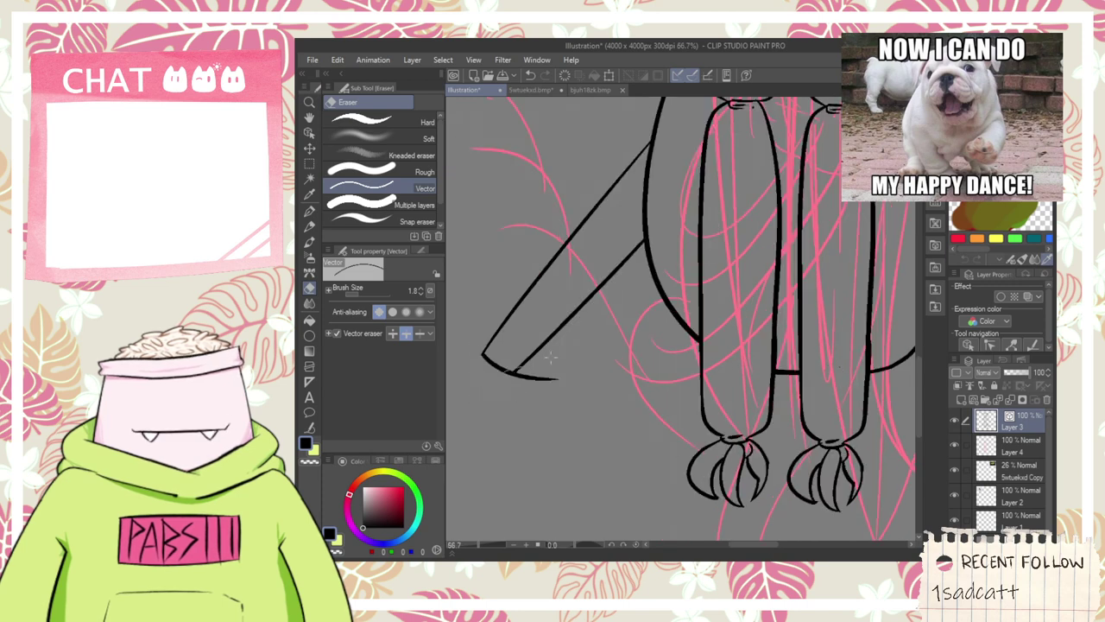
{"action": "scroll", "coordinate": [550, 356], "scroll_direction": "down", "scroll_amount": 1}
{"action": "scroll", "coordinate": [548, 363], "scroll_direction": "down", "scroll_amount": 1}
- Ink the two curved edges of a pointed claw hanging from the slanted hind leg
{"action": "key", "text": "space"}
{"action": "left_click_drag", "start_coordinate": [538, 385], "coordinate": [557, 328]}
{"action": "scroll", "coordinate": [538, 305], "scroll_direction": "up", "scroll_amount": 3}
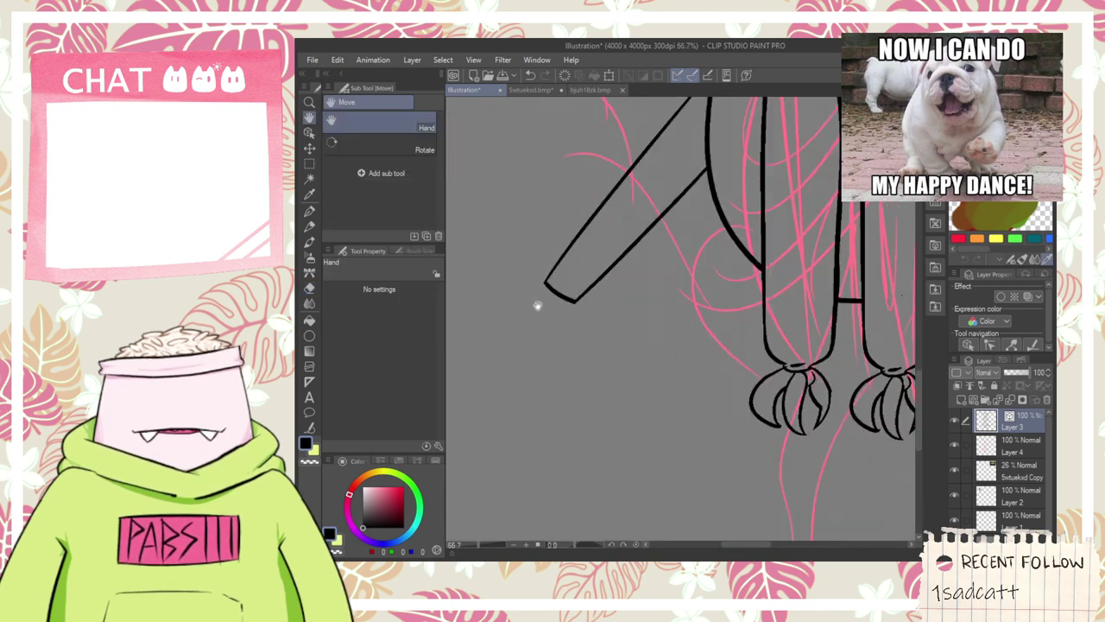
{"action": "key", "text": "p"}
{"action": "left_click_drag", "start_coordinate": [550, 274], "coordinate": [521, 518]}
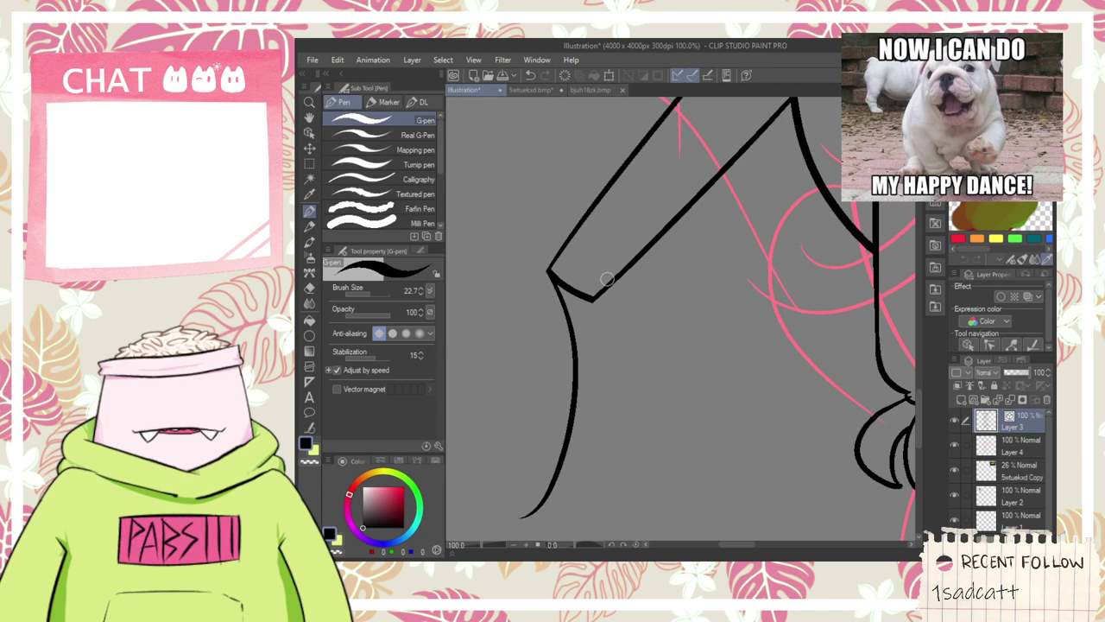
{"action": "mouse_move", "coordinate": [607, 279]}
{"action": "left_mouse_down"}
{"action": "mouse_move", "coordinate": [510, 513]}
{"action": "mouse_move", "coordinate": [633, 380]}
{"action": "mouse_move", "coordinate": [623, 270]}
{"action": "left_mouse_up"}
{"action": "key", "text": "ctrl+z"}
- Erase the slanted leg's old end corner and ink a curved joint line across the top of its claw
{"action": "key", "text": "e"}
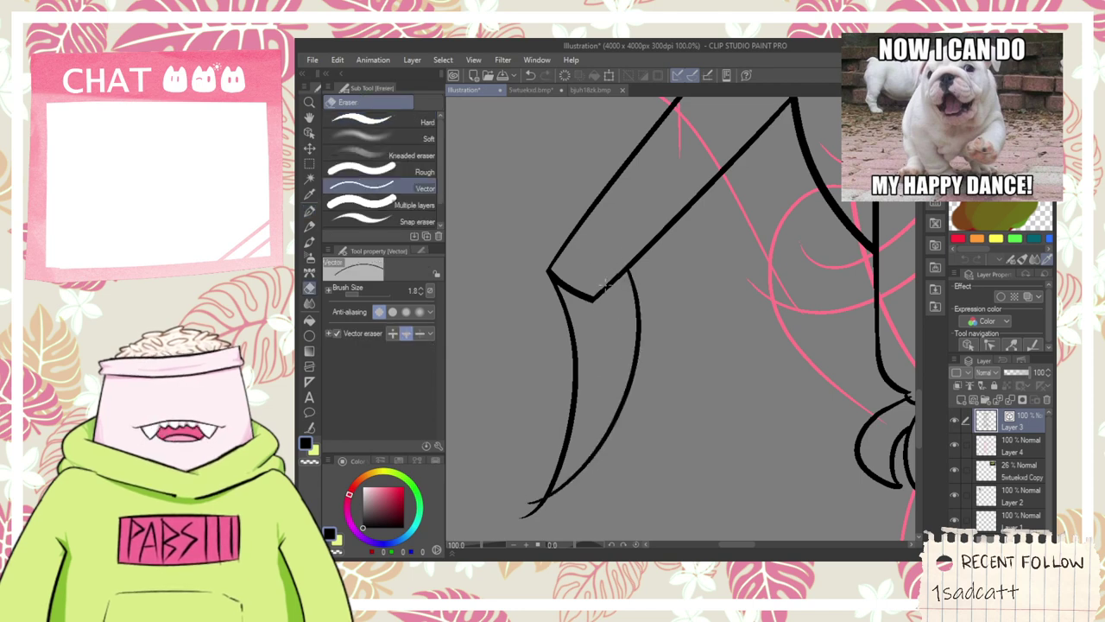
{"action": "scroll", "coordinate": [607, 285], "scroll_direction": "up", "scroll_amount": 2}
{"action": "key", "text": "p"}
{"action": "left_click_drag", "start_coordinate": [520, 270], "coordinate": [641, 250]}
{"action": "key", "text": "ctrl+z"}
{"action": "mouse_move", "coordinate": [523, 269]}
{"action": "left_mouse_down"}
{"action": "mouse_move", "coordinate": [652, 254]}
{"action": "mouse_move", "coordinate": [583, 324]}
{"action": "mouse_move", "coordinate": [641, 221]}
{"action": "left_mouse_up"}
- Erase the crossed line ends at the tip of the slanted leg's claw
{"action": "key", "text": "e"}
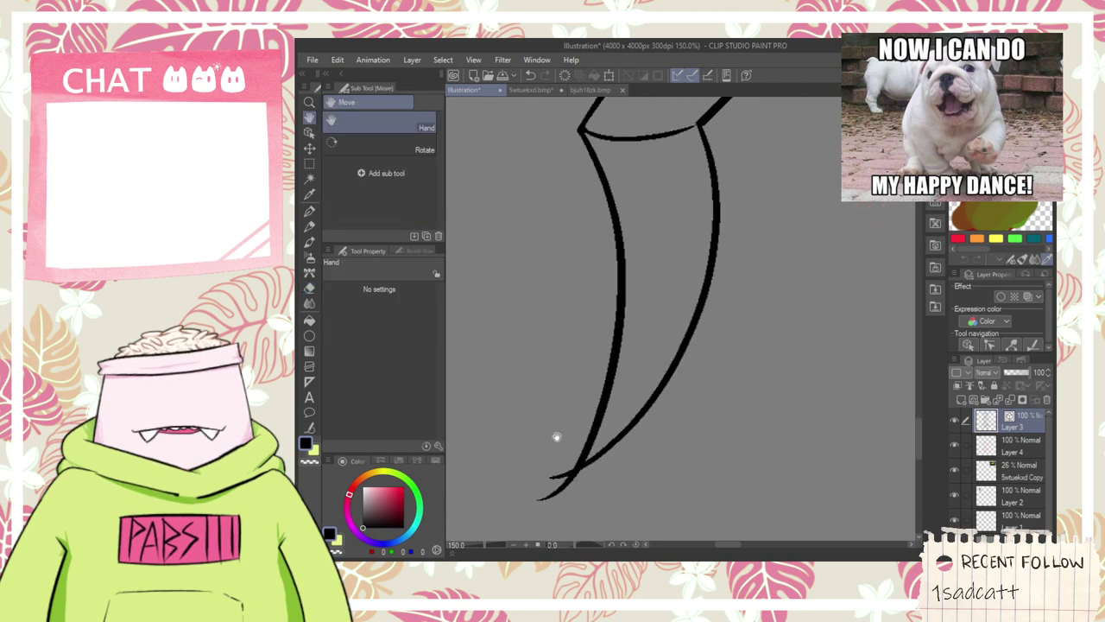
{"action": "left_click_drag", "start_coordinate": [549, 472], "coordinate": [563, 492]}
{"action": "scroll", "coordinate": [566, 476], "scroll_direction": "down", "scroll_amount": 6}
{"action": "key", "text": "h"}
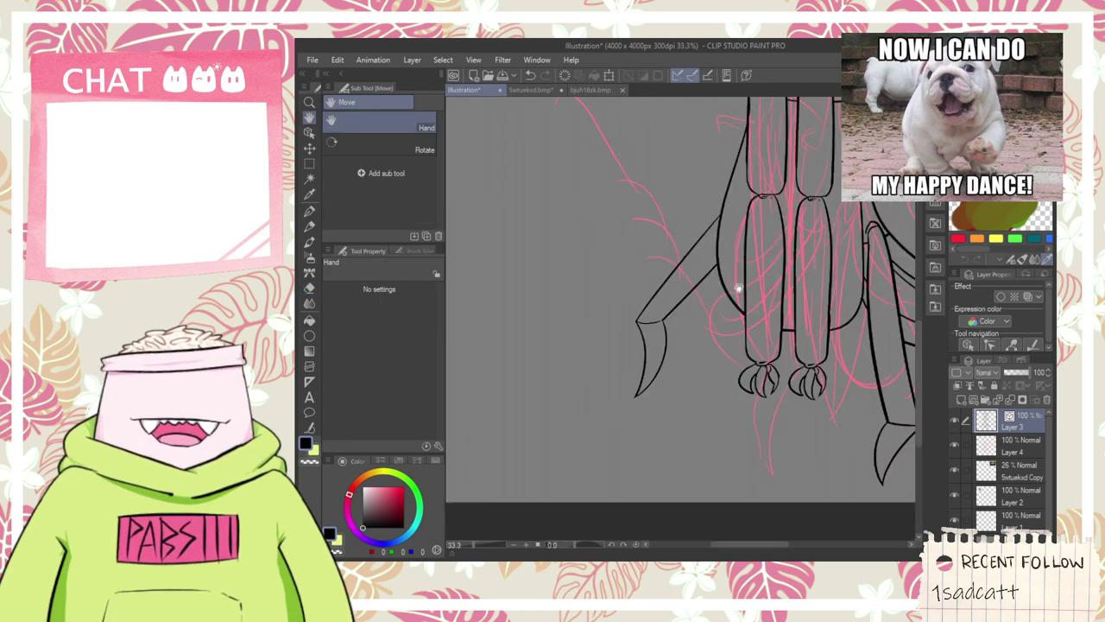
{"action": "left_click_drag", "start_coordinate": [742, 268], "coordinate": [680, 352]}
{"action": "scroll", "coordinate": [773, 347], "scroll_direction": "up", "scroll_amount": 8}
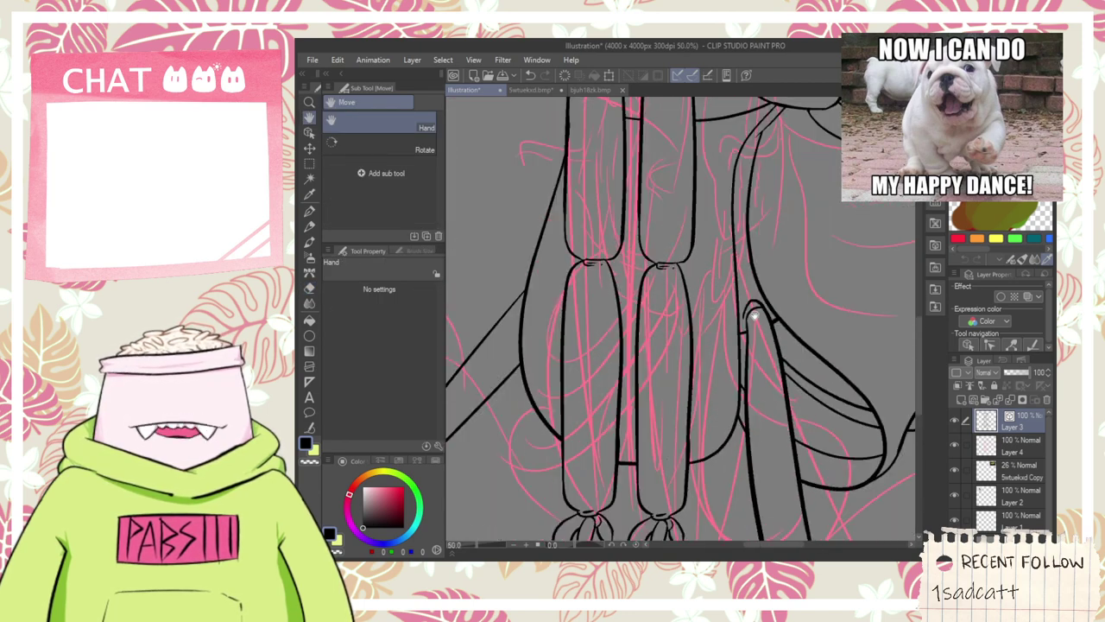
- Extend the outer arc at the top of the hind leg downward and erase the excess below it
{"action": "key", "text": "p"}
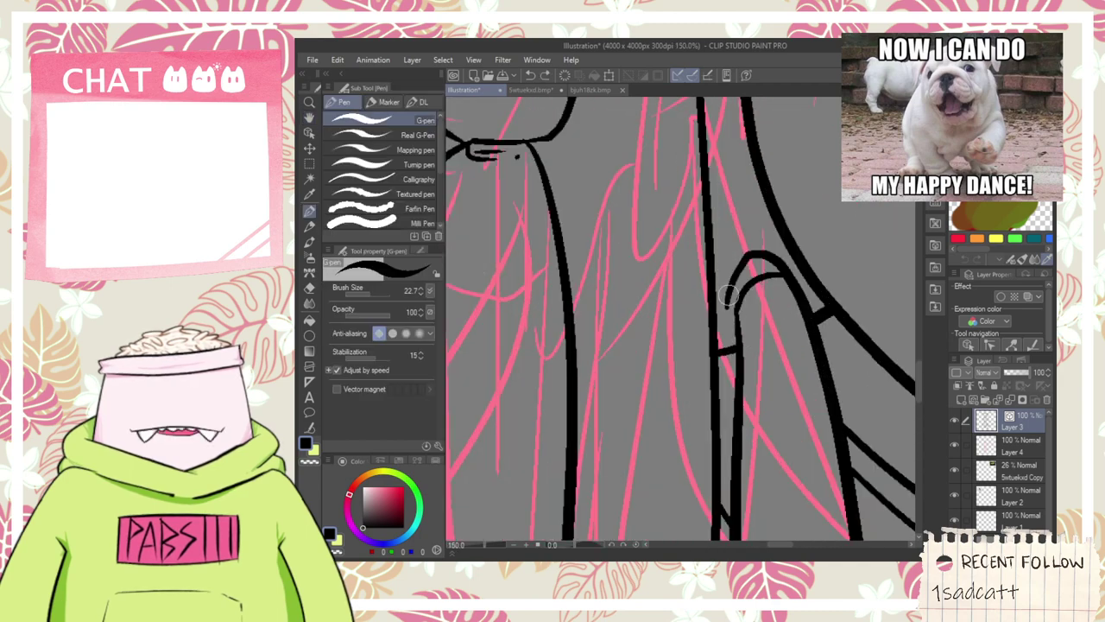
{"action": "left_click_drag", "start_coordinate": [730, 295], "coordinate": [730, 408]}
{"action": "key", "text": "e"}
{"action": "key", "text": "ctrl+z"}
{"action": "key", "text": "p"}
{"action": "left_click_drag", "start_coordinate": [728, 295], "coordinate": [733, 399]}
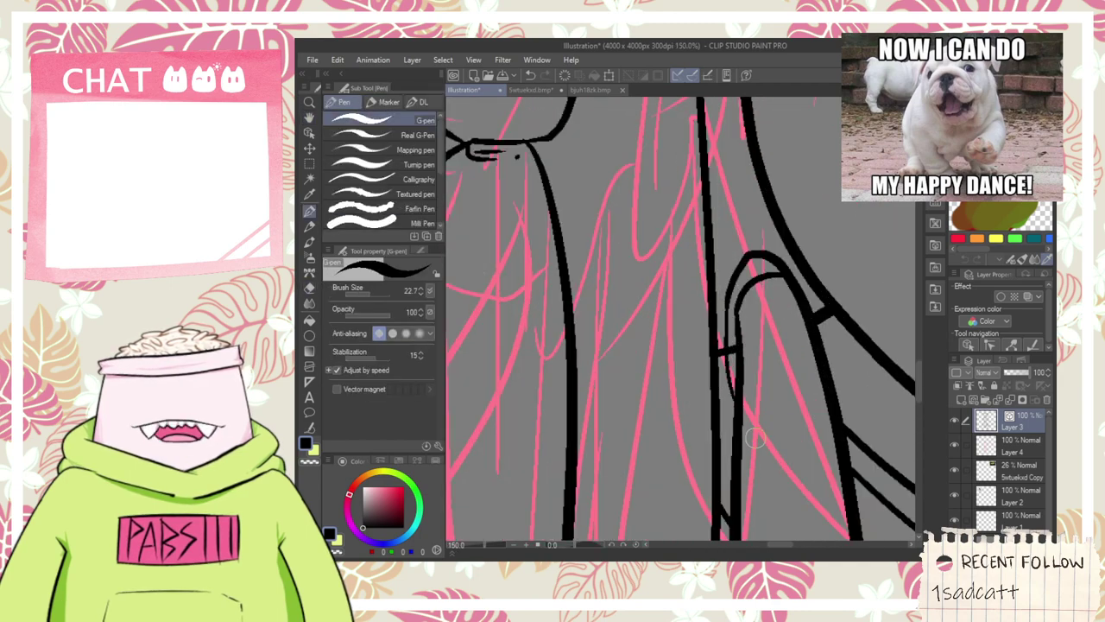
{"action": "key", "text": "e"}
{"action": "left_click", "coordinate": [732, 352]}
{"action": "scroll", "coordinate": [732, 353], "scroll_direction": "down", "scroll_amount": 1}
{"action": "scroll", "coordinate": [730, 353], "scroll_direction": "down", "scroll_amount": 3}
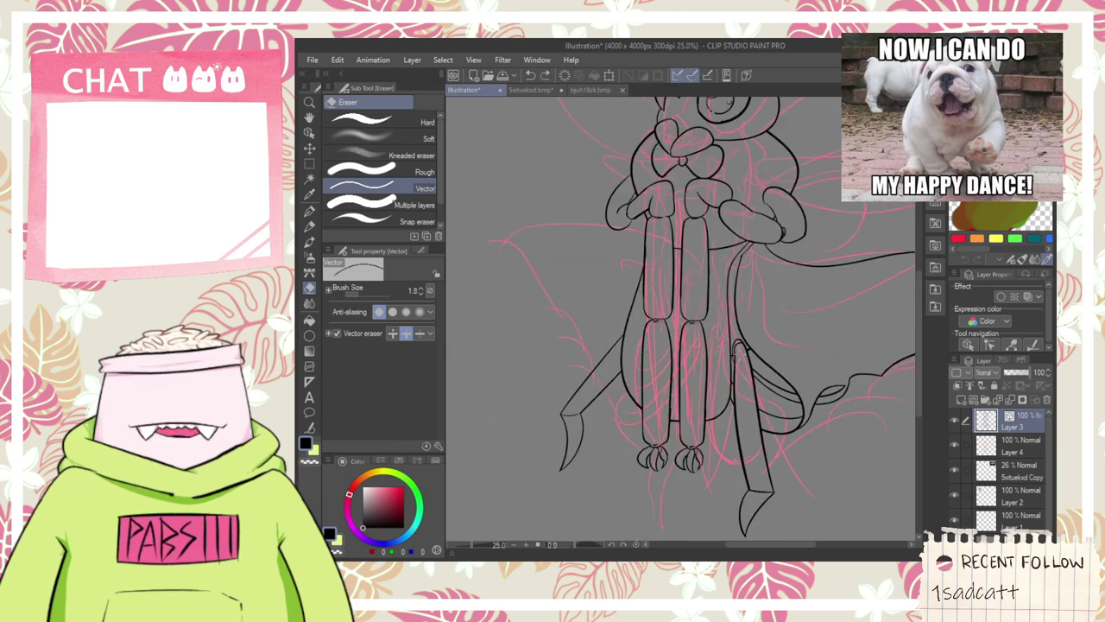
- Ink a short stroke joining the outer arc's lower end to the hind leg's side edge
{"action": "scroll", "coordinate": [726, 344], "scroll_direction": "up", "scroll_amount": 3}
{"action": "scroll", "coordinate": [722, 339], "scroll_direction": "up", "scroll_amount": 4}
{"action": "key", "text": "p"}
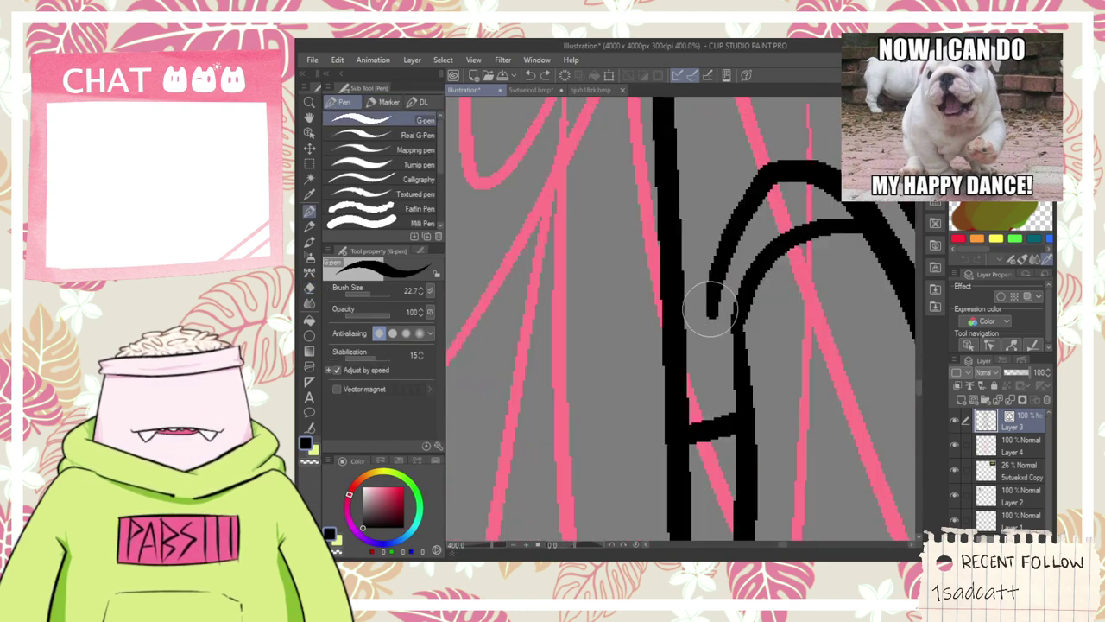
{"action": "left_click_drag", "start_coordinate": [710, 310], "coordinate": [759, 392]}
{"action": "scroll", "coordinate": [760, 389], "scroll_direction": "down", "scroll_amount": 2}
{"action": "scroll", "coordinate": [758, 389], "scroll_direction": "down", "scroll_amount": 5}
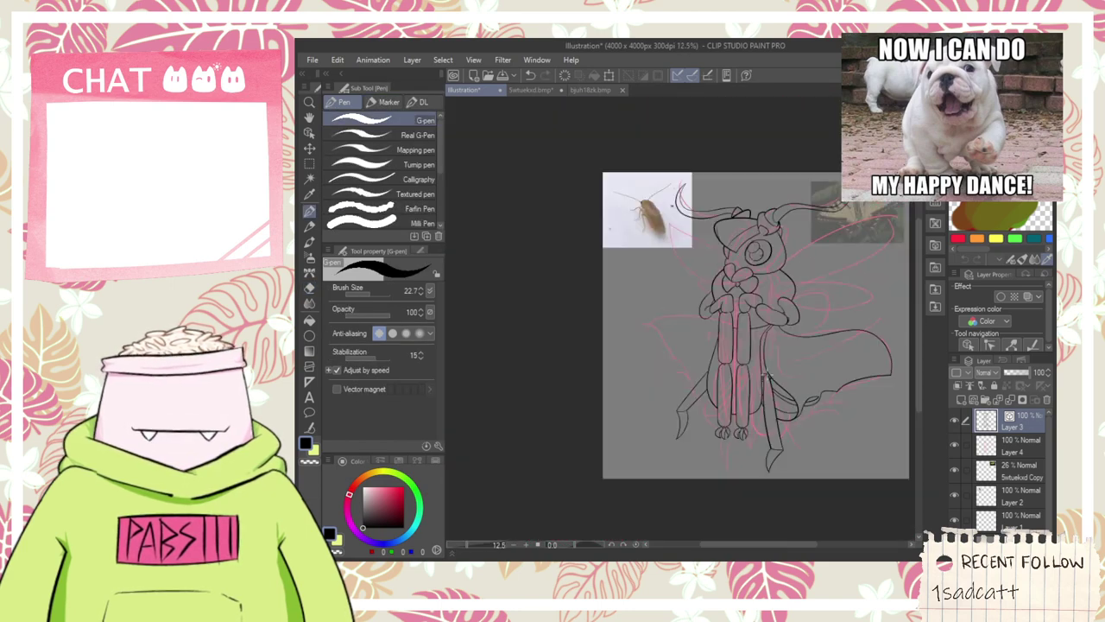
- Ink a long outer curve beside the abdomen's left side, behind the slanted hind leg, and erase where it crosses the leg
{"action": "key", "text": "h"}
{"action": "scroll", "coordinate": [747, 384], "scroll_direction": "up", "scroll_amount": 1}
{"action": "left_click_drag", "start_coordinate": [770, 393], "coordinate": [722, 352]}
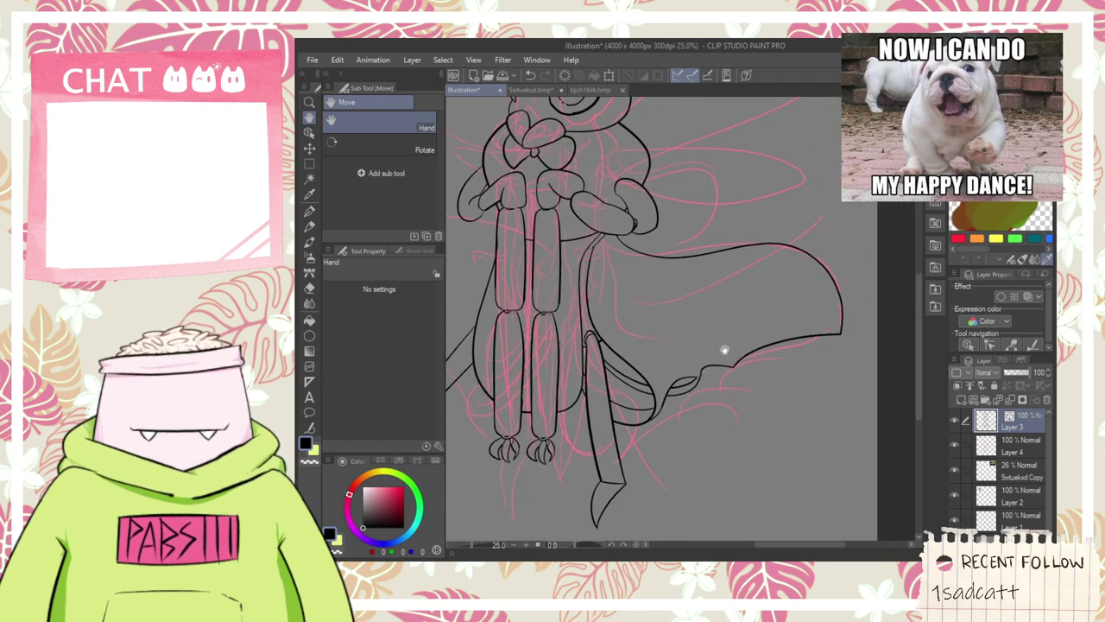
{"action": "scroll", "coordinate": [827, 339], "scroll_direction": "up", "scroll_amount": 1}
{"action": "left_click_drag", "start_coordinate": [656, 373], "coordinate": [732, 272]}
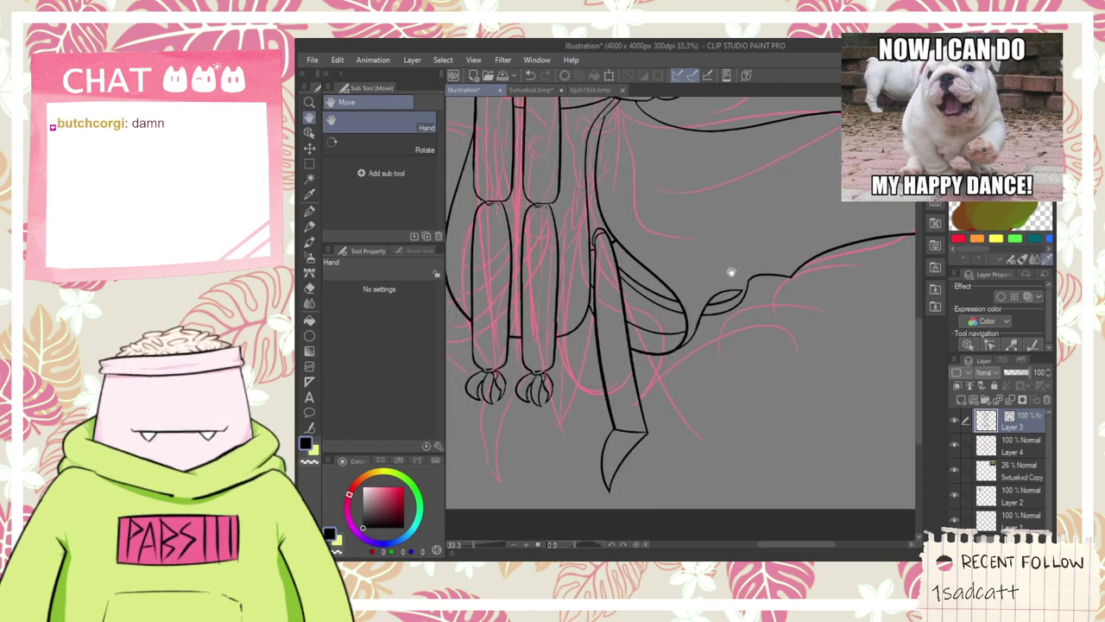
{"action": "left_click_drag", "start_coordinate": [654, 292], "coordinate": [690, 333]}
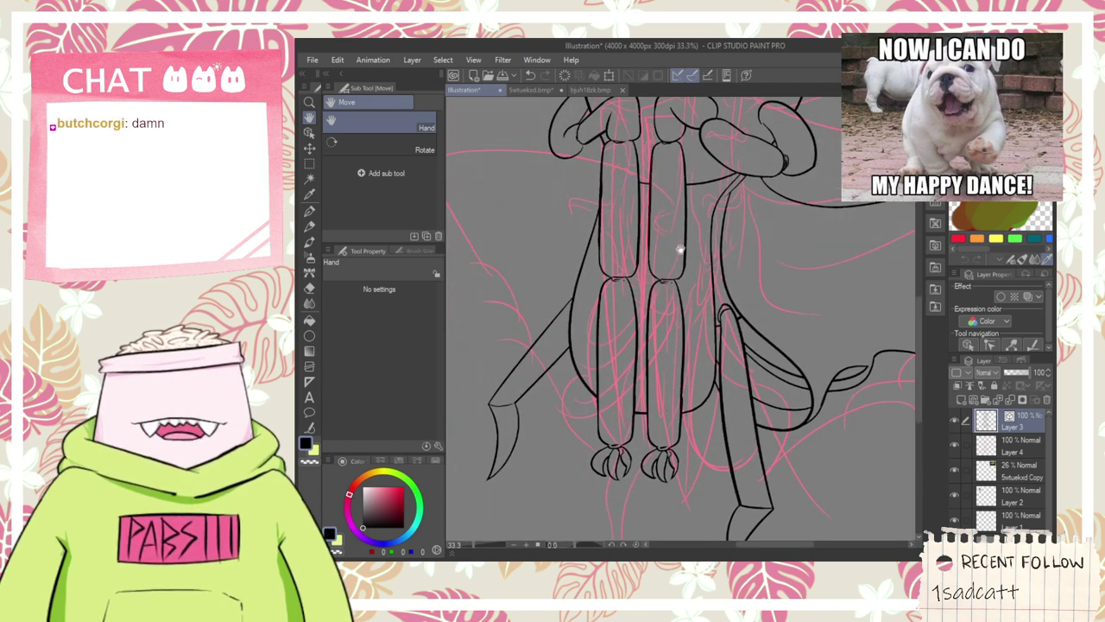
{"action": "mouse_move", "coordinate": [687, 259]}
{"action": "left_mouse_down"}
{"action": "mouse_move", "coordinate": [629, 312]}
{"action": "mouse_move", "coordinate": [689, 260]}
{"action": "left_mouse_up"}
{"action": "key", "text": "p"}
{"action": "left_click_drag", "start_coordinate": [620, 255], "coordinate": [543, 413]}
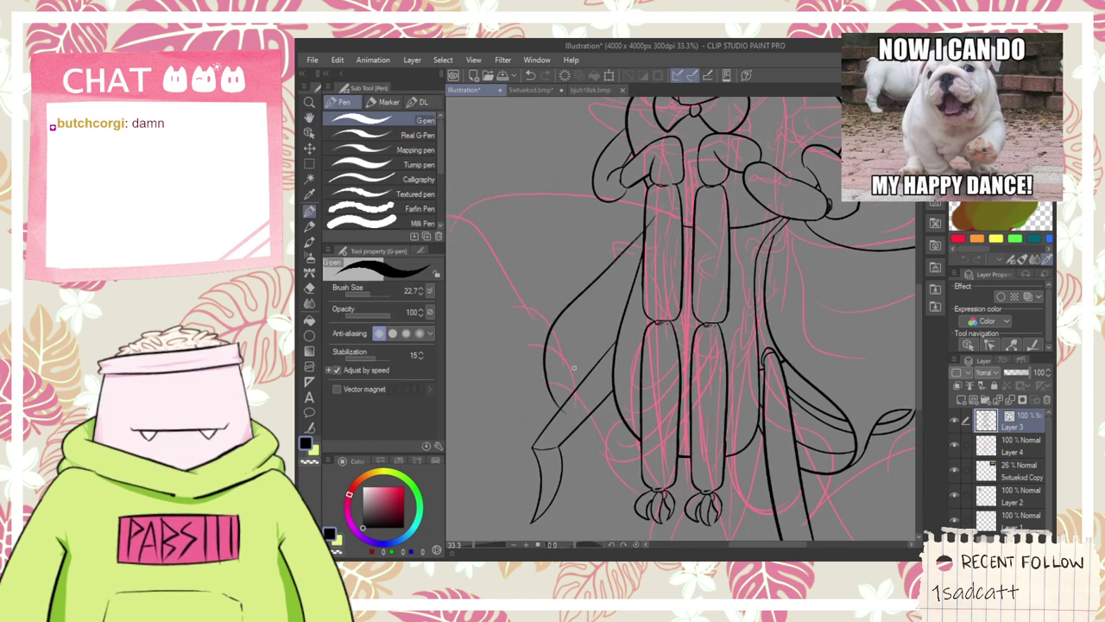
{"action": "key", "text": "ctrl+z"}
{"action": "mouse_move", "coordinate": [648, 207]}
{"action": "left_mouse_down"}
{"action": "mouse_move", "coordinate": [624, 383]}
{"action": "mouse_move", "coordinate": [553, 406]}
{"action": "left_mouse_up"}
{"action": "scroll", "coordinate": [624, 392], "scroll_direction": "up", "scroll_amount": 1}
{"action": "key", "text": "e"}
{"action": "key", "text": "space"}
{"action": "left_click_drag", "start_coordinate": [609, 301], "coordinate": [587, 331]}
{"action": "scroll", "coordinate": [604, 322], "scroll_direction": "down", "scroll_amount": 1}
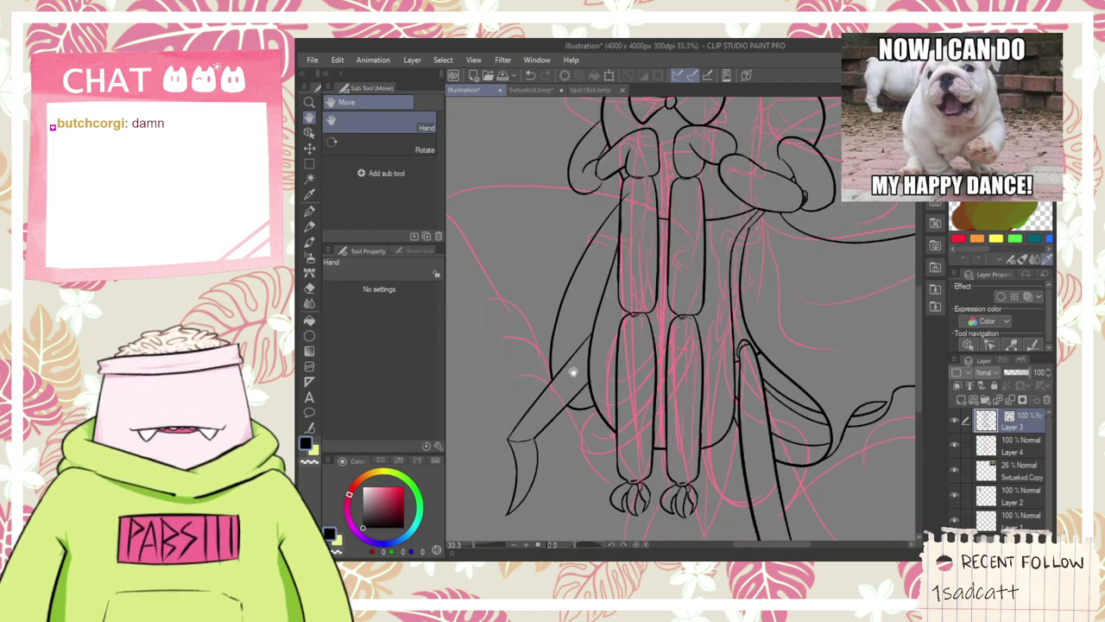
- Ink a second curve between the outer curve and the abdomen and erase its parts over the leg and abdomen
{"action": "scroll", "coordinate": [575, 372], "scroll_direction": "up", "scroll_amount": 2}
{"action": "key", "text": "p"}
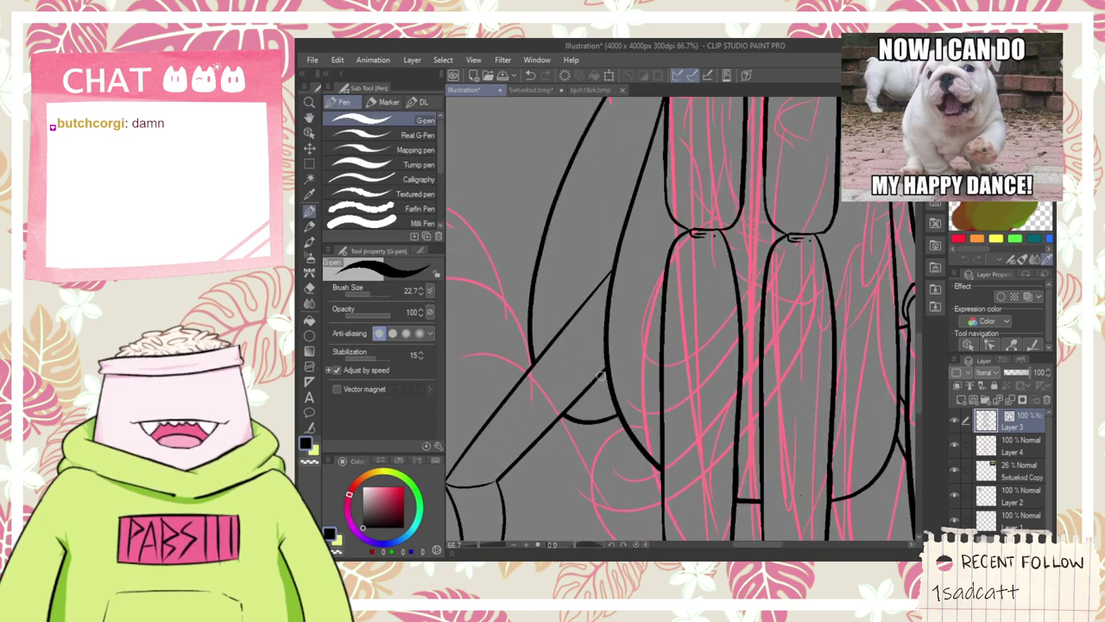
{"action": "mouse_move", "coordinate": [612, 400]}
{"action": "left_mouse_down"}
{"action": "mouse_move", "coordinate": [570, 341]}
{"action": "mouse_move", "coordinate": [643, 186]}
{"action": "left_mouse_up"}
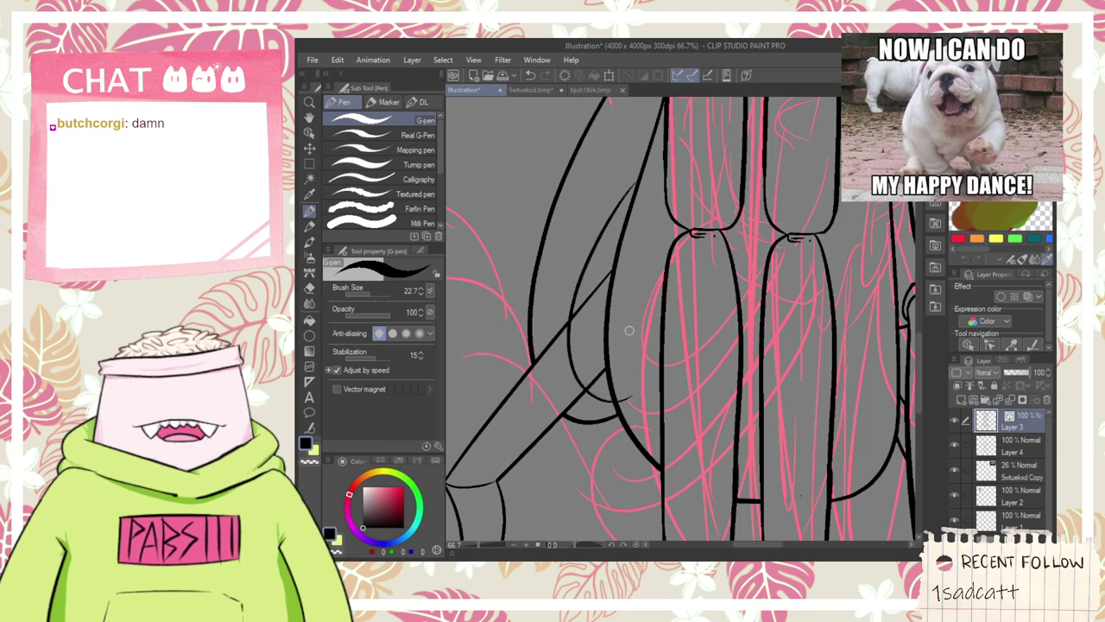
{"action": "key", "text": "e"}
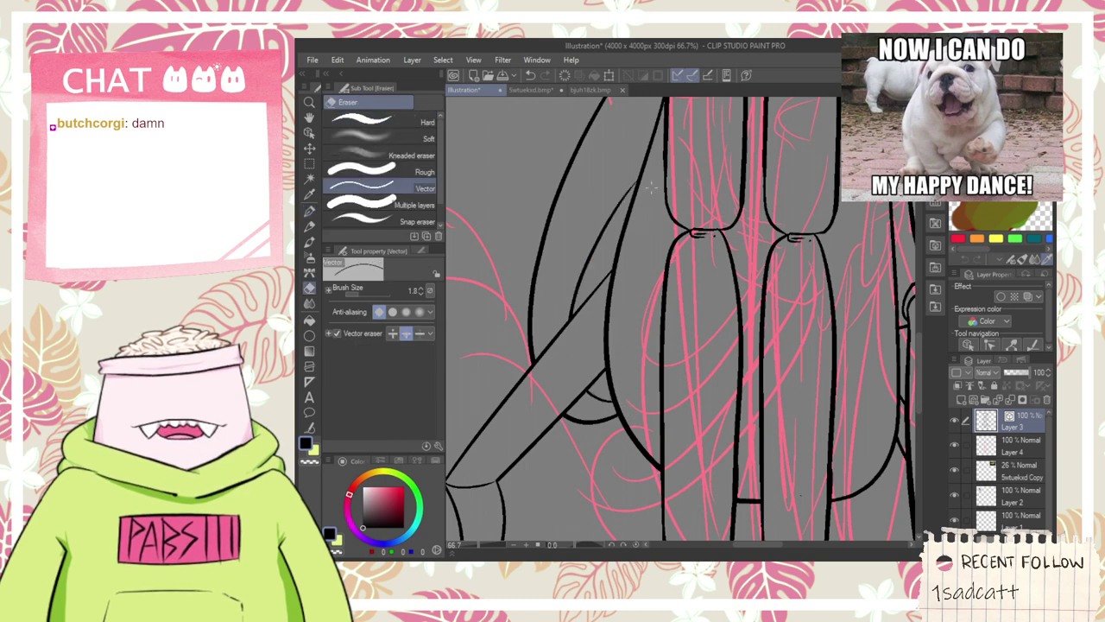
{"action": "scroll", "coordinate": [651, 187], "scroll_direction": "down", "scroll_amount": 5}
- Ink a large rounded wing outline extending from behind the right arm and sweeping down across the lower wing
{"action": "key", "text": "h"}
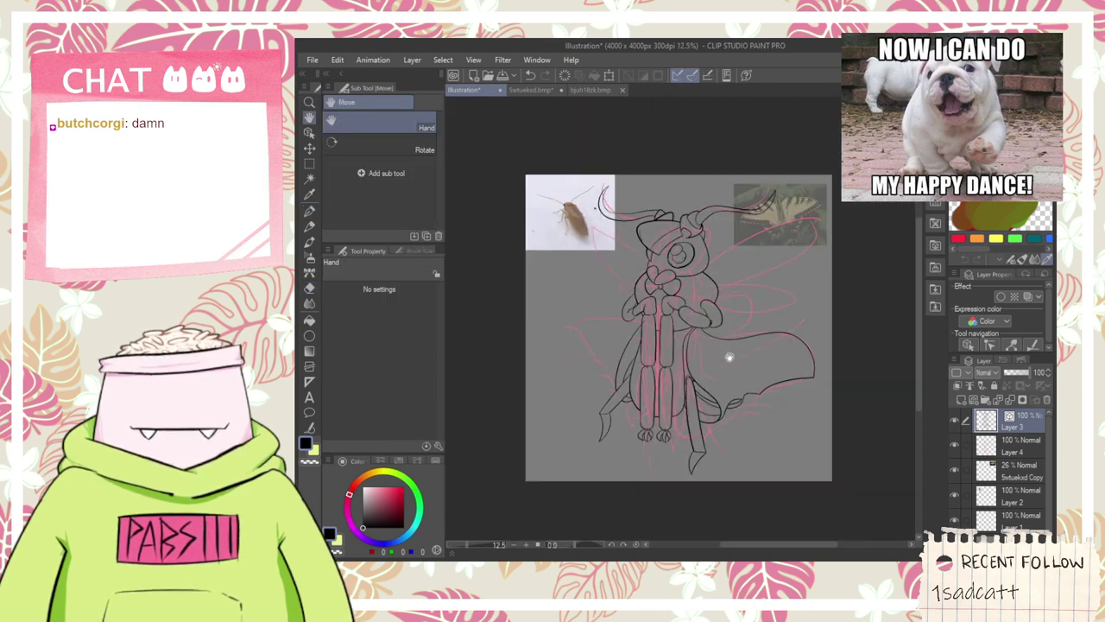
{"action": "scroll", "coordinate": [729, 357], "scroll_direction": "up", "scroll_amount": 2}
{"action": "scroll", "coordinate": [670, 273], "scroll_direction": "up", "scroll_amount": 1}
{"action": "key", "text": "p"}
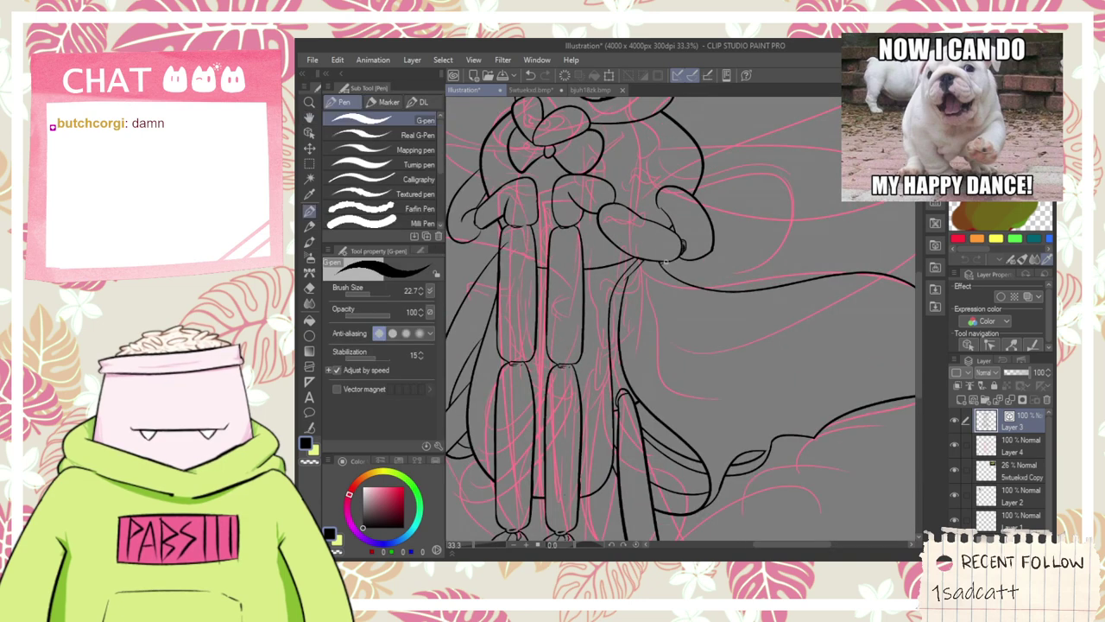
{"action": "left_click_drag", "start_coordinate": [658, 276], "coordinate": [841, 328]}
{"action": "key", "text": "ctrl+z"}
{"action": "left_click_drag", "start_coordinate": [664, 269], "coordinate": [716, 399]}
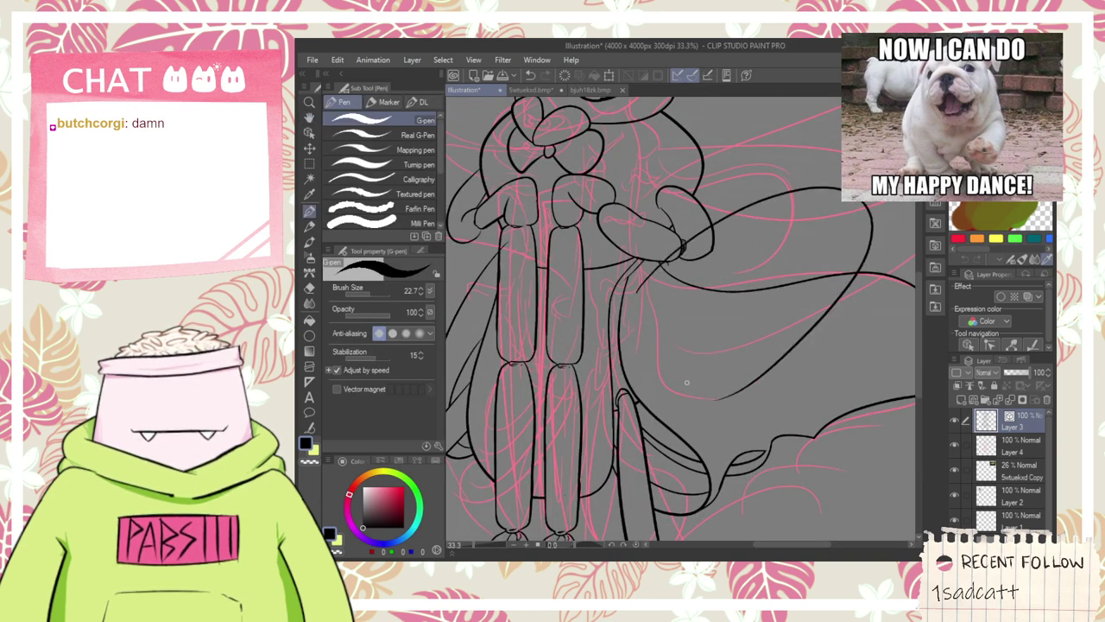
- Erase the parts of the rounded wing's outline that overlap the arm and the lower wing
{"action": "key", "text": "e"}
{"action": "scroll", "coordinate": [665, 269], "scroll_direction": "up", "scroll_amount": 2}
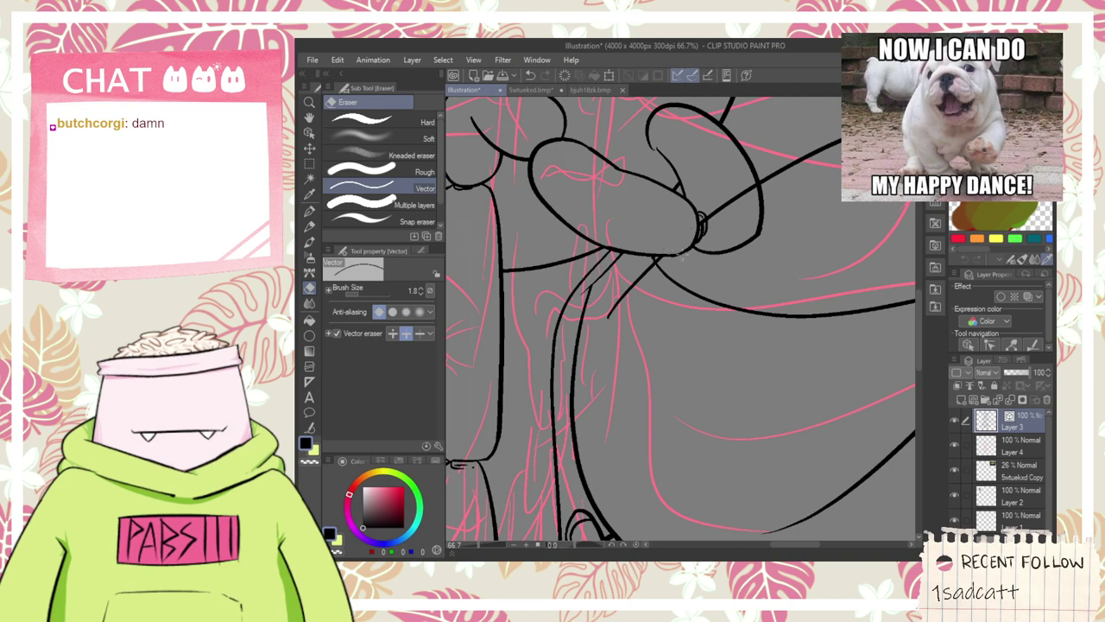
{"action": "scroll", "coordinate": [710, 230], "scroll_direction": "up", "scroll_amount": 5}
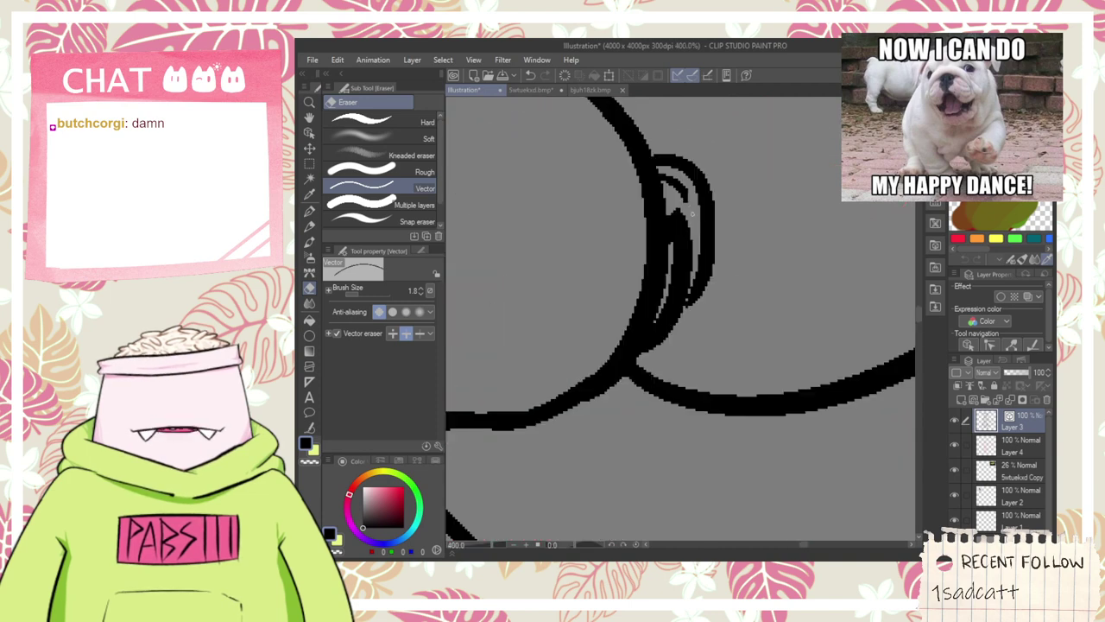
{"action": "scroll", "coordinate": [664, 265], "scroll_direction": "down", "scroll_amount": 8}
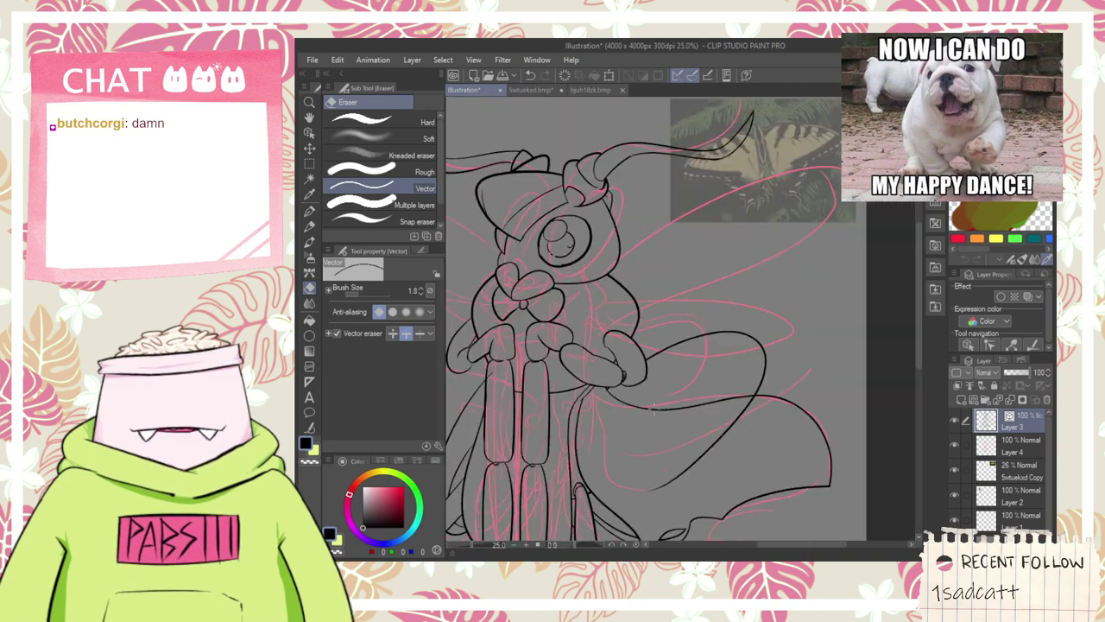
{"action": "key", "text": "space"}
{"action": "left_click_drag", "start_coordinate": [670, 448], "coordinate": [689, 276]}
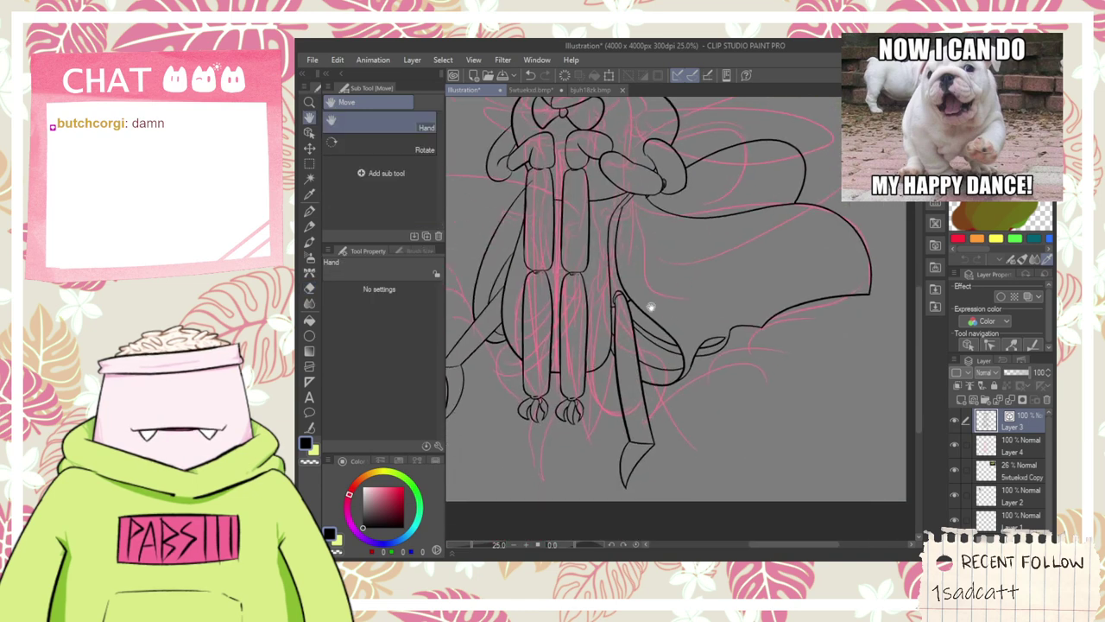
- Ink the two long edges of another slanted leg crossing the lower wing's inner tip beside the abdomen
{"action": "key", "text": "p"}
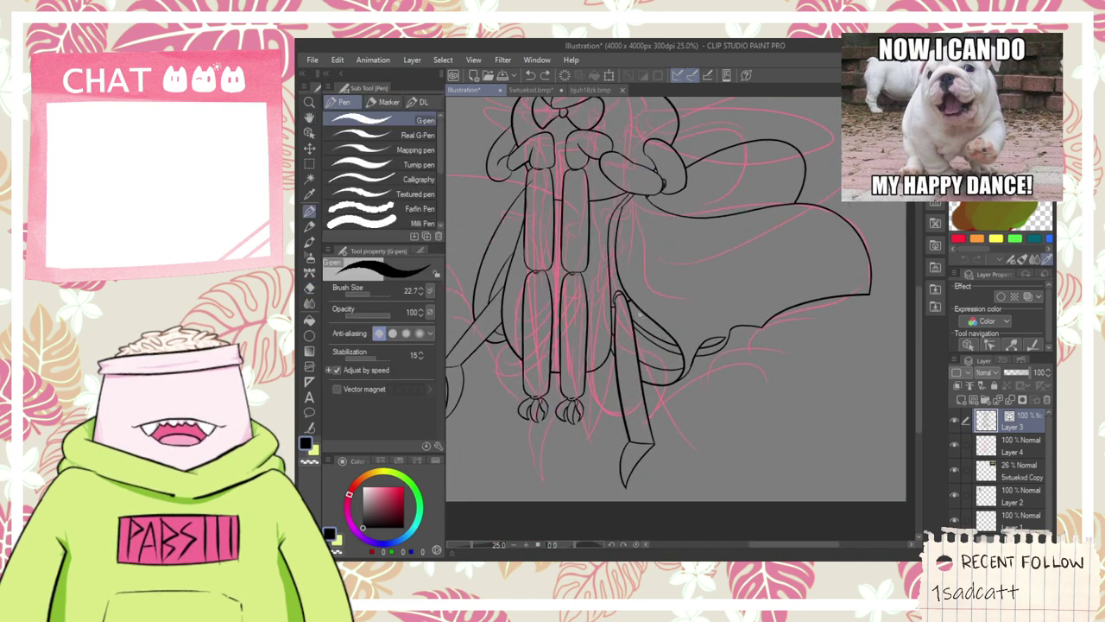
{"action": "scroll", "coordinate": [682, 371], "scroll_direction": "up", "scroll_amount": 1}
{"action": "key", "text": "ctrl+z"}
{"action": "left_click_drag", "start_coordinate": [629, 280], "coordinate": [748, 427]}
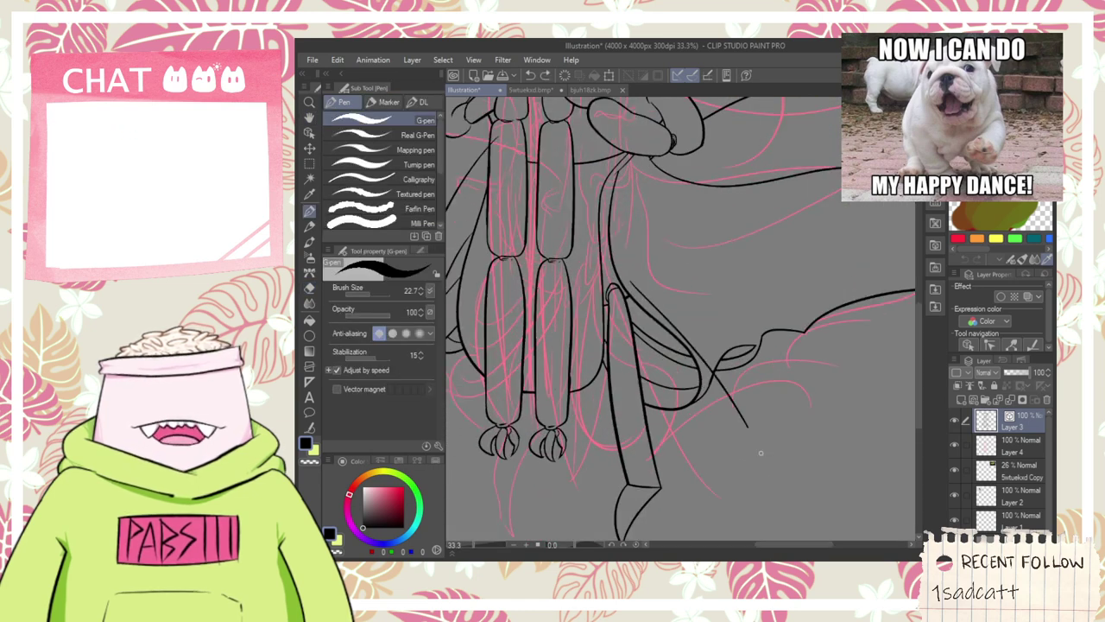
{"action": "left_click_drag", "start_coordinate": [675, 294], "coordinate": [779, 454]}
{"action": "scroll", "coordinate": [740, 413], "scroll_direction": "up", "scroll_amount": 1}
{"action": "key", "text": "ctrl+z"}
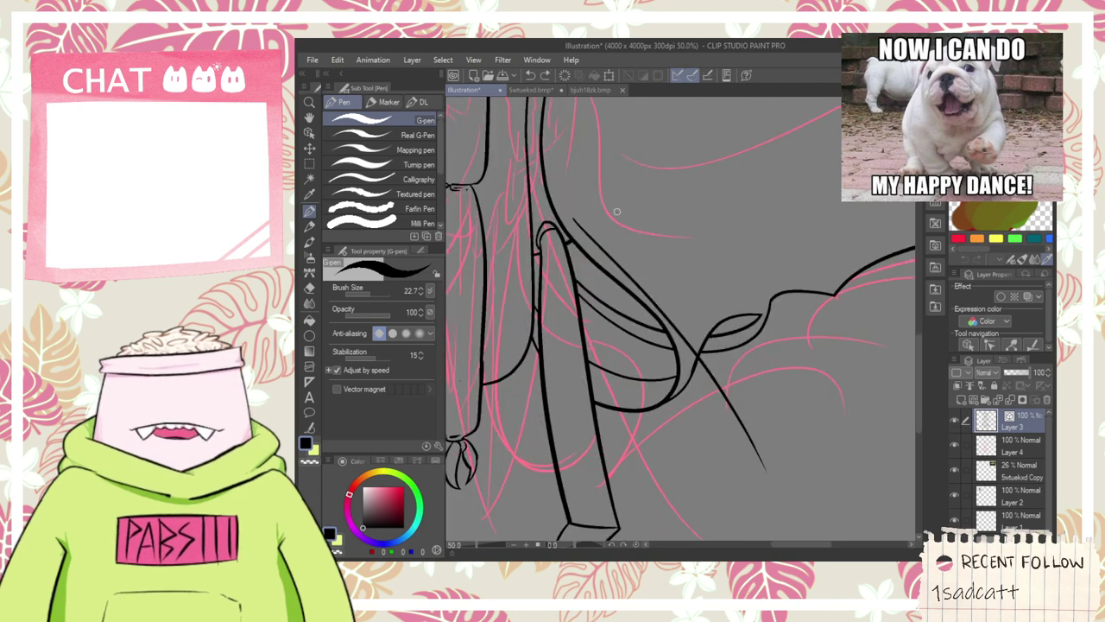
{"action": "left_click_drag", "start_coordinate": [617, 212], "coordinate": [802, 473]}
- Ink the two curved edges of a pointed claw at the end of the new slanted leg
{"action": "left_click_drag", "start_coordinate": [752, 389], "coordinate": [727, 557]}
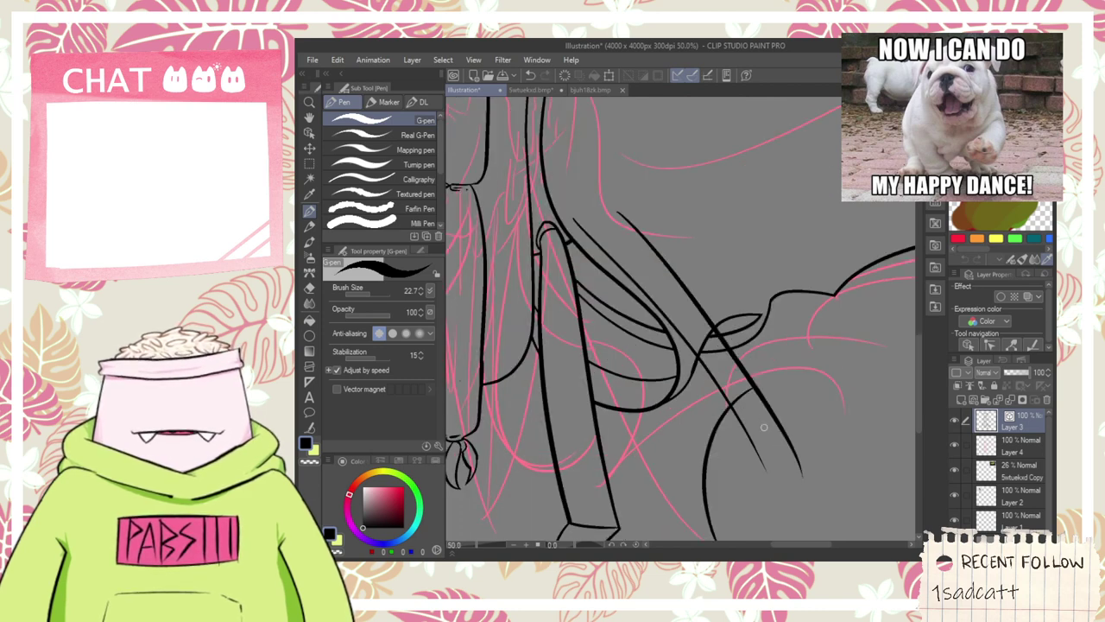
{"action": "mouse_move", "coordinate": [764, 427]}
{"action": "left_mouse_down"}
{"action": "mouse_move", "coordinate": [756, 352]}
{"action": "mouse_move", "coordinate": [799, 292]}
{"action": "left_mouse_up"}
{"action": "key", "text": "ctrl+z"}
{"action": "left_click_drag", "start_coordinate": [704, 467], "coordinate": [782, 297]}
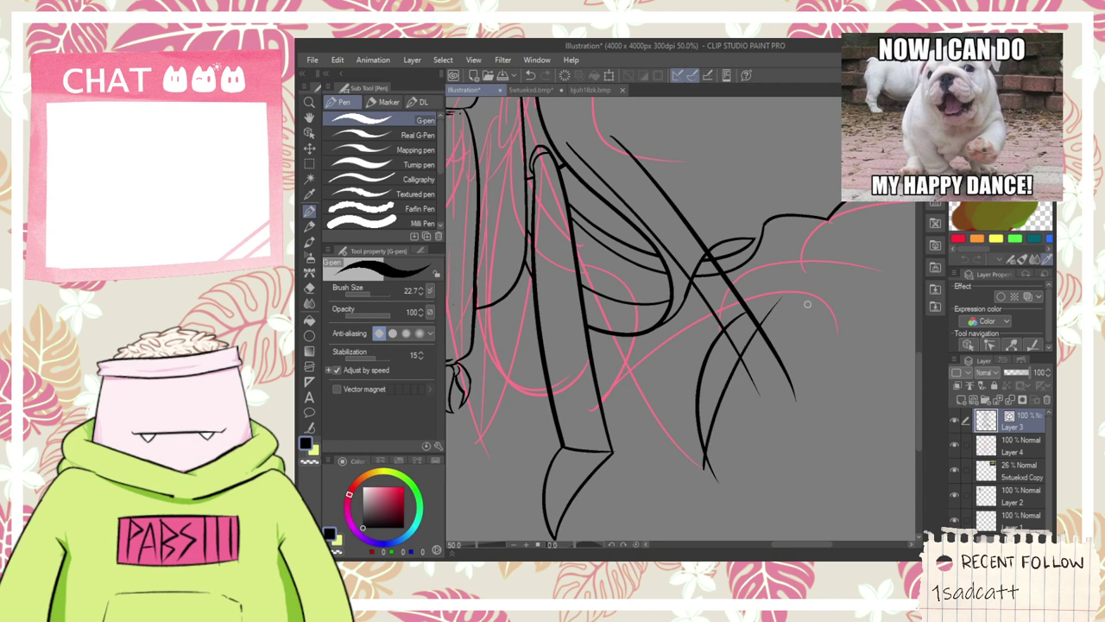
- Erase the crossed line ends where the new leg meets its claw and at the claw's tip
{"action": "key", "text": "e"}
{"action": "left_click_drag", "start_coordinate": [784, 358], "coordinate": [745, 375]}
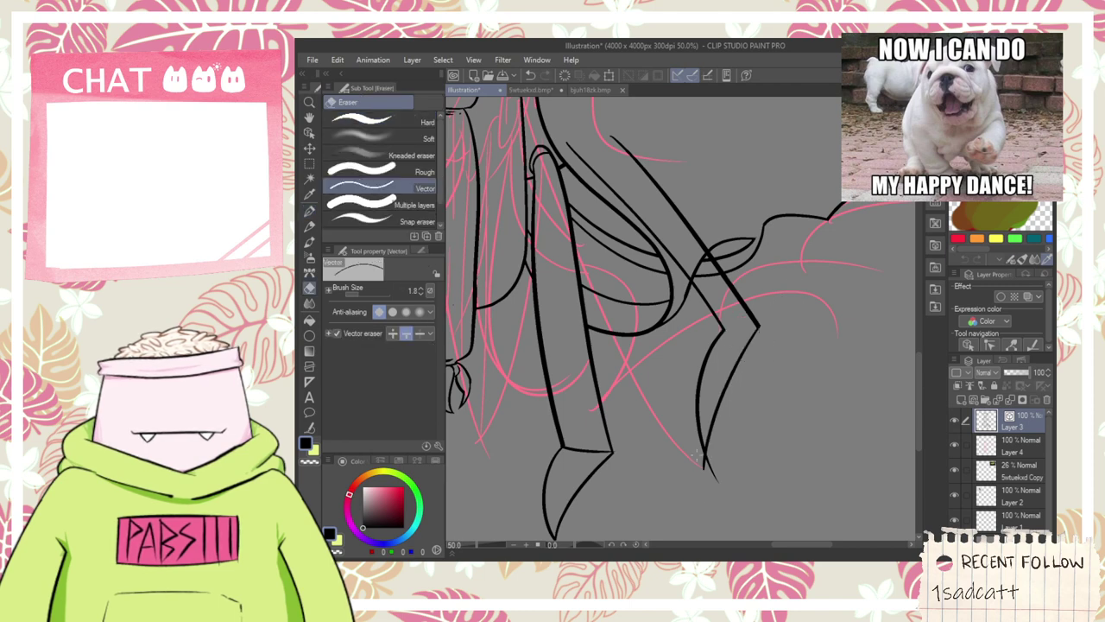
{"action": "left_click_drag", "start_coordinate": [719, 306], "coordinate": [727, 433]}
- Erase the upper parts of both new leg edges that run over the wing and past the abdomen
{"action": "scroll", "coordinate": [718, 392], "scroll_direction": "up", "scroll_amount": 1}
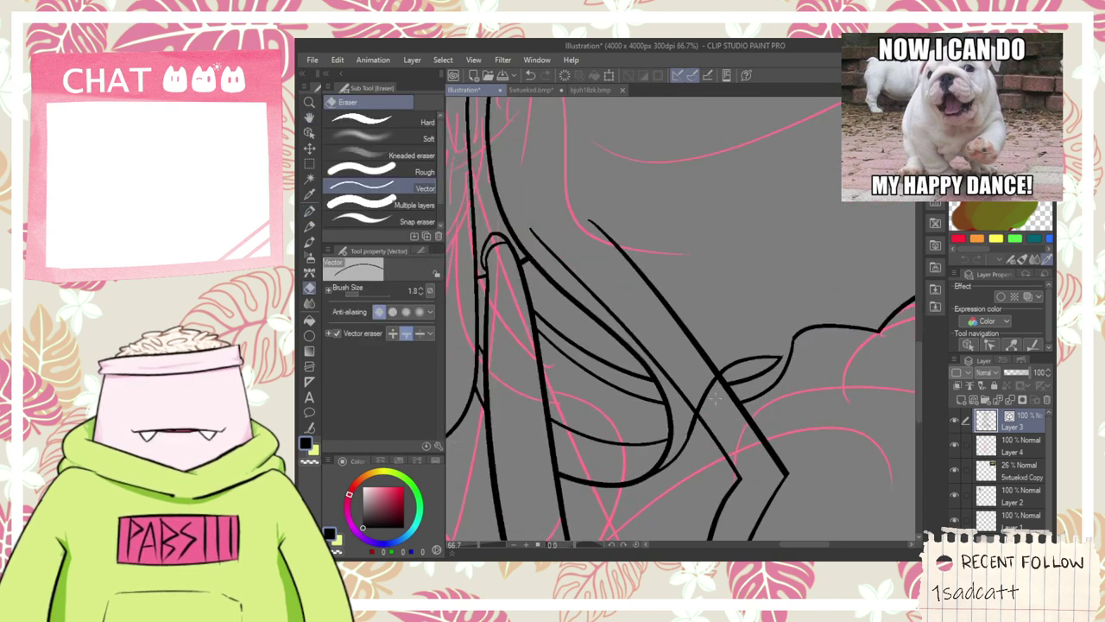
{"action": "left_click_drag", "start_coordinate": [715, 396], "coordinate": [733, 307]}
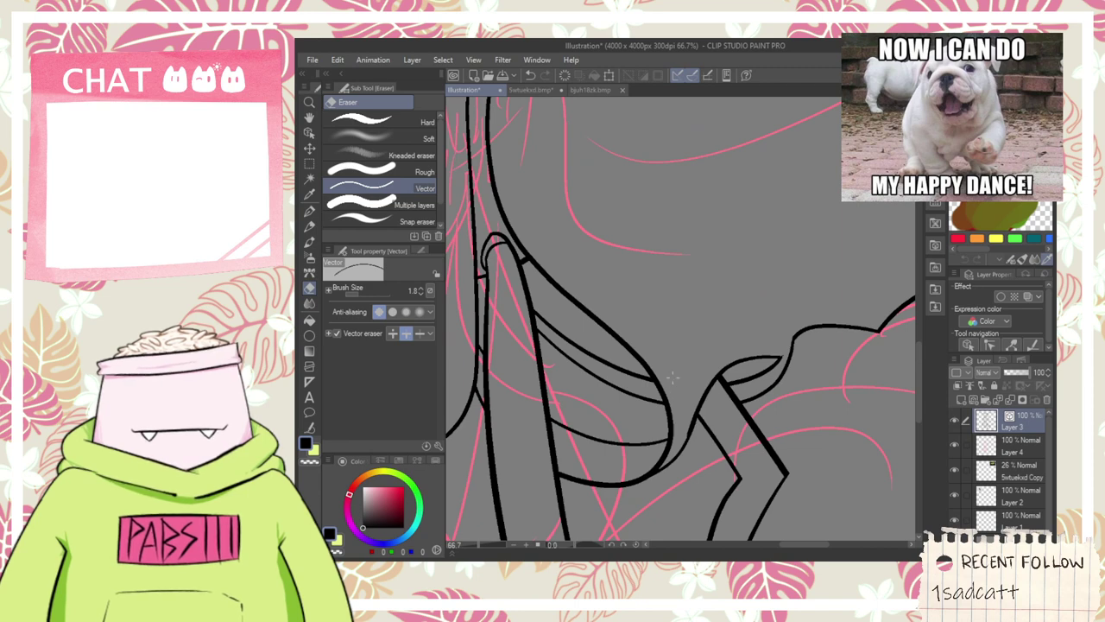
{"action": "scroll", "coordinate": [678, 380], "scroll_direction": "down", "scroll_amount": 1}
- Ink a joint line across the top of the new leg's claw
{"action": "left_click_drag", "start_coordinate": [748, 462], "coordinate": [707, 389]}
{"action": "scroll", "coordinate": [701, 388], "scroll_direction": "up", "scroll_amount": 3}
{"action": "key", "text": "p"}
{"action": "left_click_drag", "start_coordinate": [652, 359], "coordinate": [753, 356]}
{"action": "key", "text": "ctrl+z"}
{"action": "key", "text": "ctrl+z"}
{"action": "key", "text": "ctrl+z"}
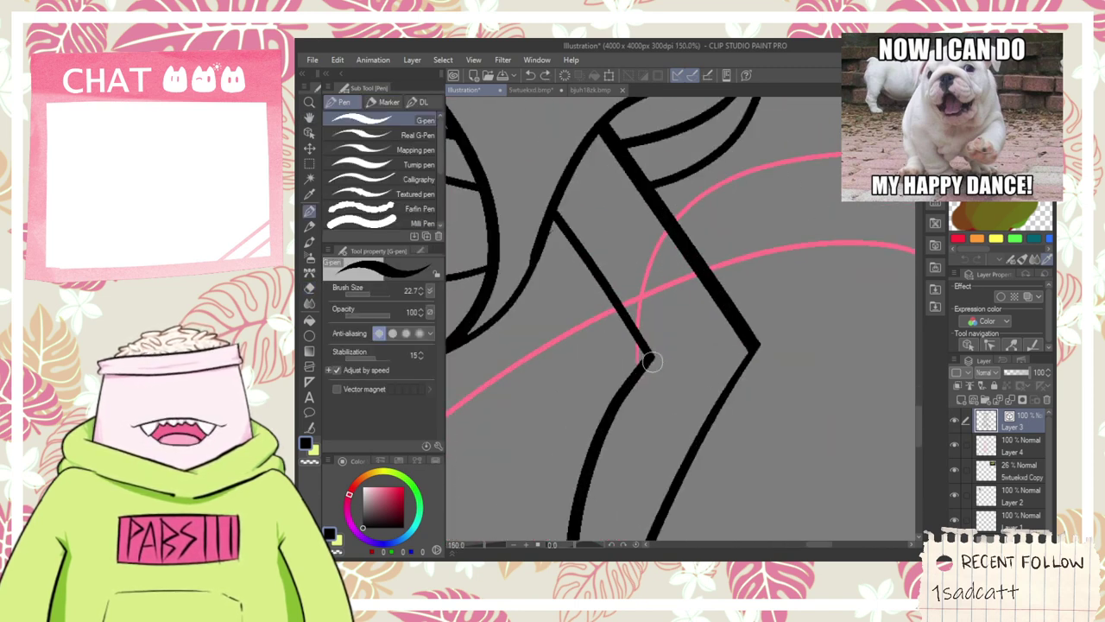
{"action": "left_click_drag", "start_coordinate": [652, 362], "coordinate": [753, 346]}
- Ink the lower long edge of a further leg slanting across the lower wing and past its scalloped edge
{"action": "scroll", "coordinate": [760, 346], "scroll_direction": "down", "scroll_amount": 5}
{"action": "key", "text": "space"}
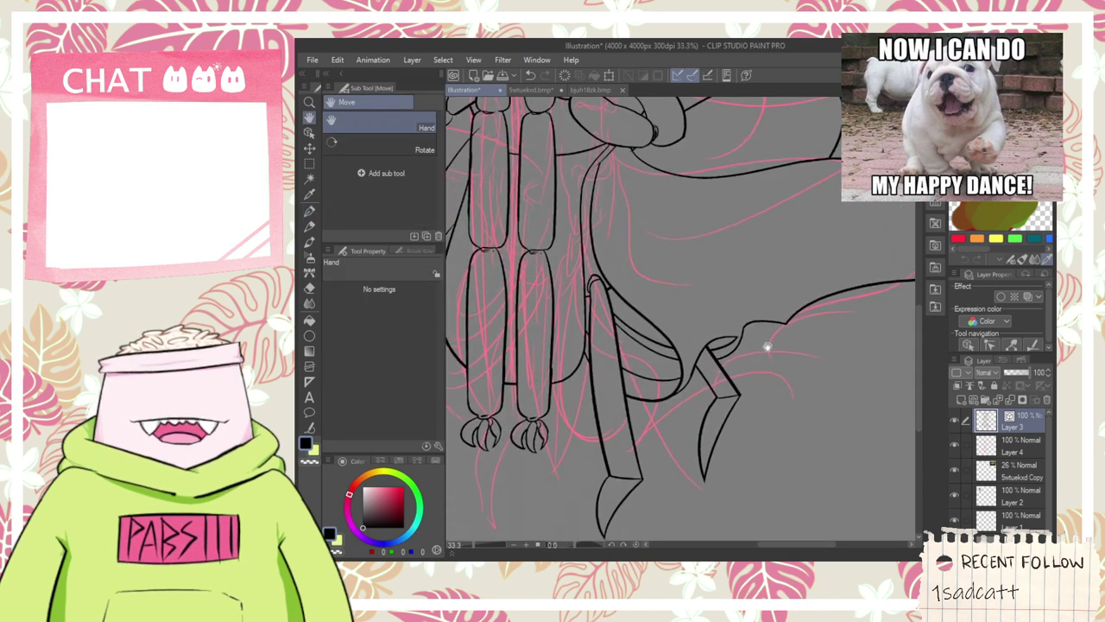
{"action": "scroll", "coordinate": [768, 346], "scroll_direction": "down", "scroll_amount": 3}
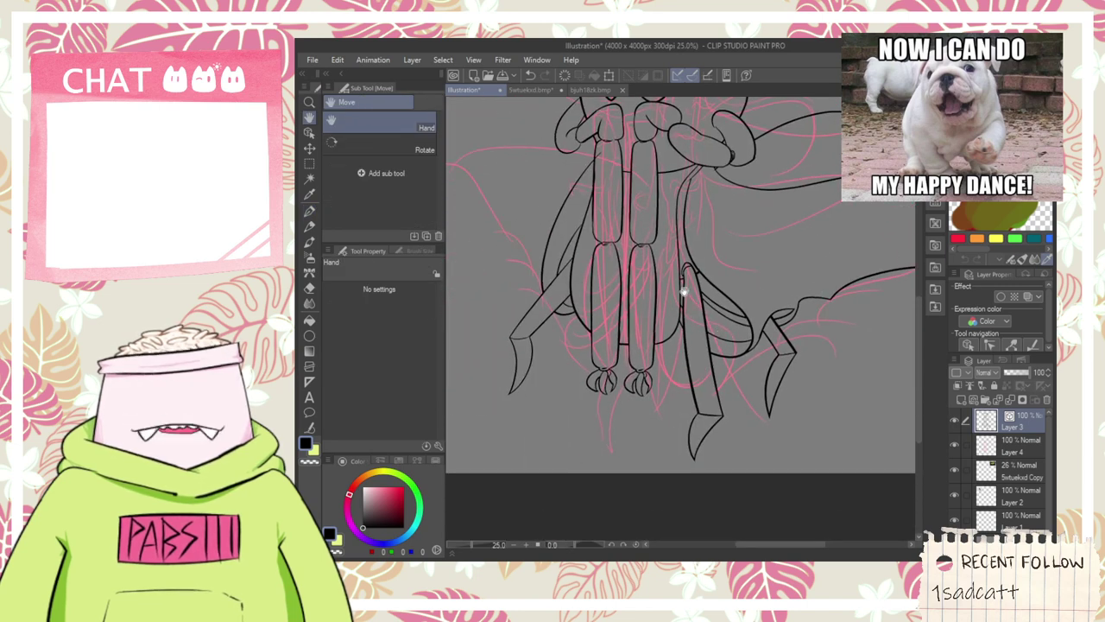
{"action": "scroll", "coordinate": [807, 328], "scroll_direction": "up", "scroll_amount": 2}
{"action": "key", "text": "space"}
{"action": "left_click_drag", "start_coordinate": [798, 325], "coordinate": [723, 357]}
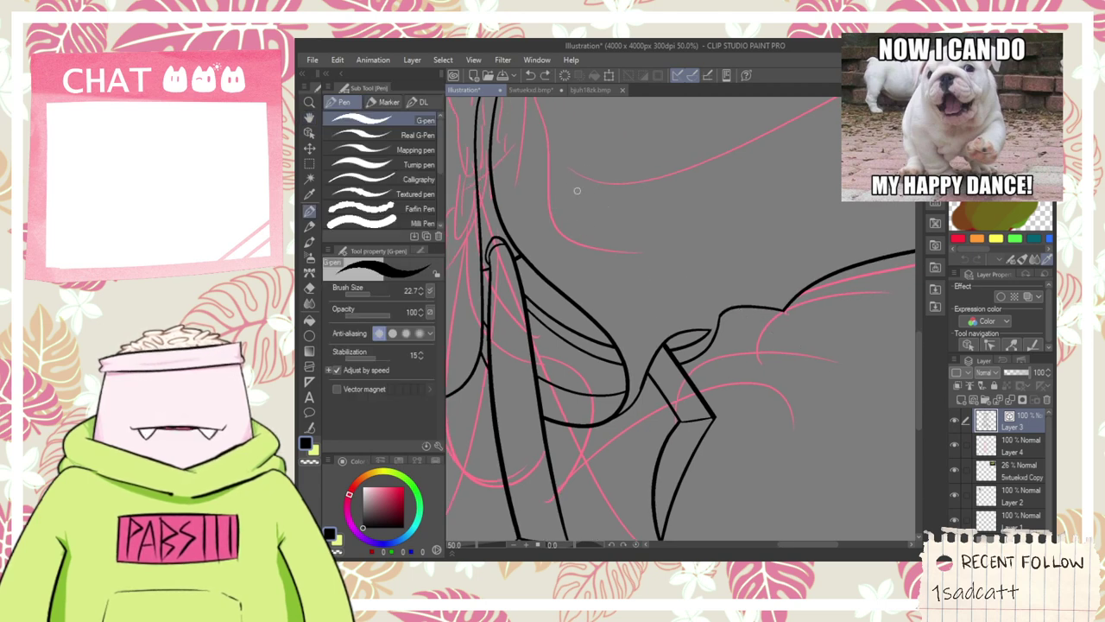
{"action": "mouse_move", "coordinate": [615, 172]}
{"action": "left_mouse_down"}
{"action": "mouse_move", "coordinate": [894, 370]}
{"action": "mouse_move", "coordinate": [849, 404]}
{"action": "left_mouse_up"}
{"action": "key", "text": "ctrl+z"}
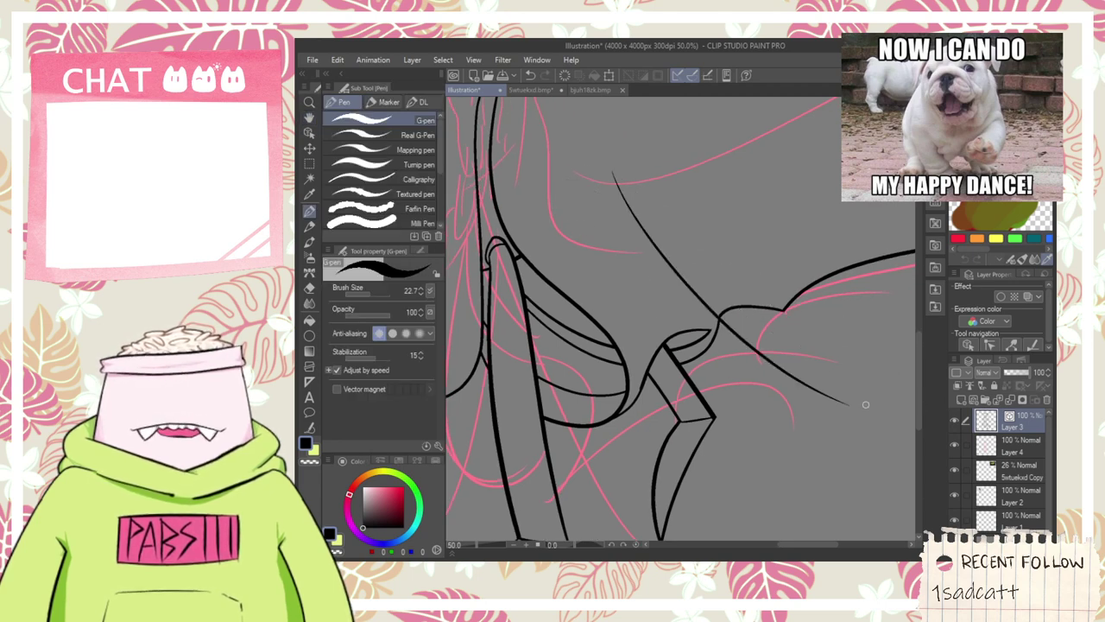
{"action": "key", "text": "ctrl+z"}
{"action": "left_click_drag", "start_coordinate": [592, 200], "coordinate": [842, 378]}
- Ink the upper edge of the further leg, roughly parallel to its lower edge
{"action": "left_click_drag", "start_coordinate": [627, 187], "coordinate": [855, 356]}
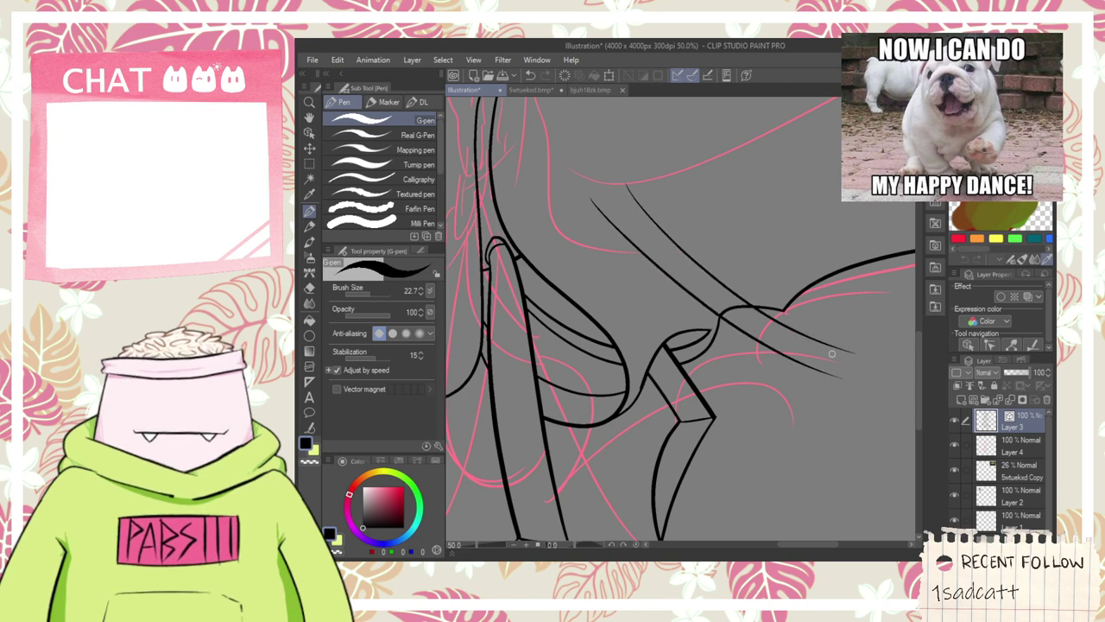
{"action": "key", "text": "ctrl+z"}
{"action": "left_click_drag", "start_coordinate": [613, 174], "coordinate": [822, 335]}
{"action": "key", "text": "ctrl+z"}
{"action": "left_click_drag", "start_coordinate": [628, 205], "coordinate": [874, 364]}
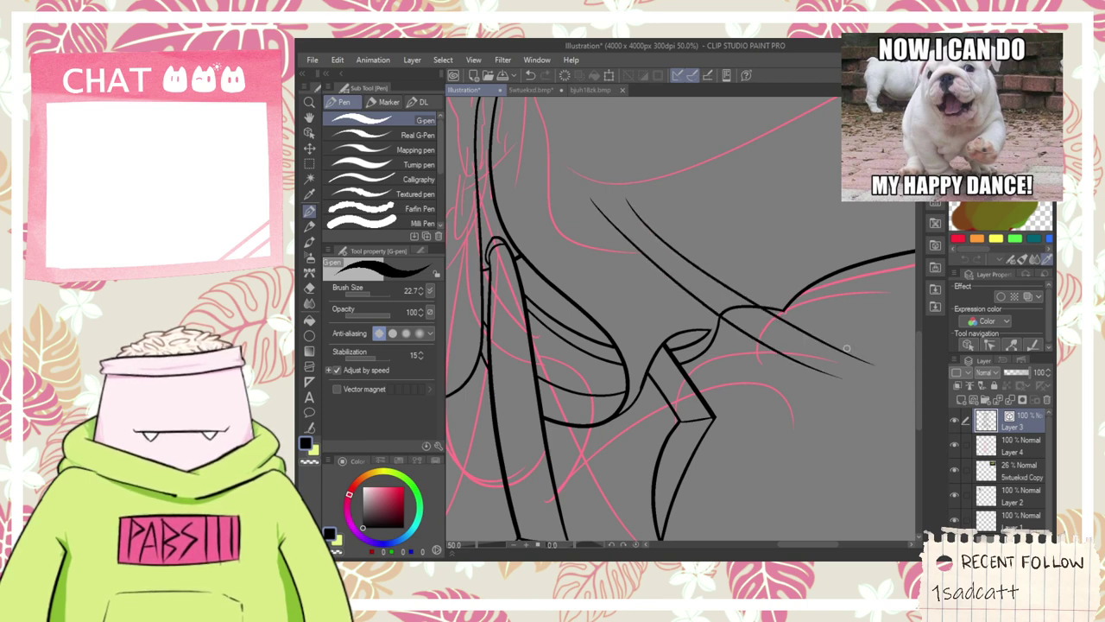
- Redraw the further leg's upper edge and ink a curved, pointed claw hanging from the leg's lower end
{"action": "key", "text": "ctrl+z"}
{"action": "mouse_move", "coordinate": [649, 218]}
{"action": "left_mouse_down"}
{"action": "mouse_move", "coordinate": [850, 370]}
{"action": "mouse_move", "coordinate": [806, 313]}
{"action": "left_mouse_up"}
{"action": "scroll", "coordinate": [807, 376], "scroll_direction": "up", "scroll_amount": 1}
{"action": "mouse_move", "coordinate": [804, 262]}
{"action": "left_mouse_down"}
{"action": "mouse_move", "coordinate": [770, 473]}
{"action": "mouse_move", "coordinate": [749, 236]}
{"action": "mouse_move", "coordinate": [791, 457]}
{"action": "left_mouse_up"}
{"action": "key", "text": "ctrl+z"}
- Erase the overshooting leg and claw line ends at the joint and the leg edges running above the wing's scalloped edge
{"action": "key", "text": "e"}
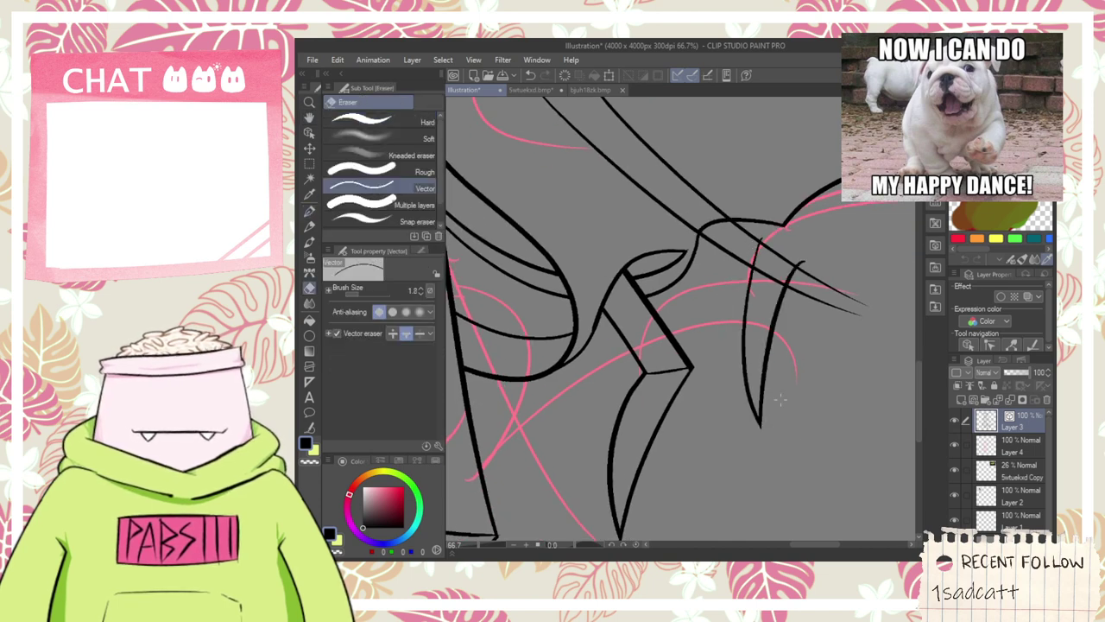
{"action": "left_click", "coordinate": [827, 294]}
{"action": "scroll", "coordinate": [763, 259], "scroll_direction": "up", "scroll_amount": 3}
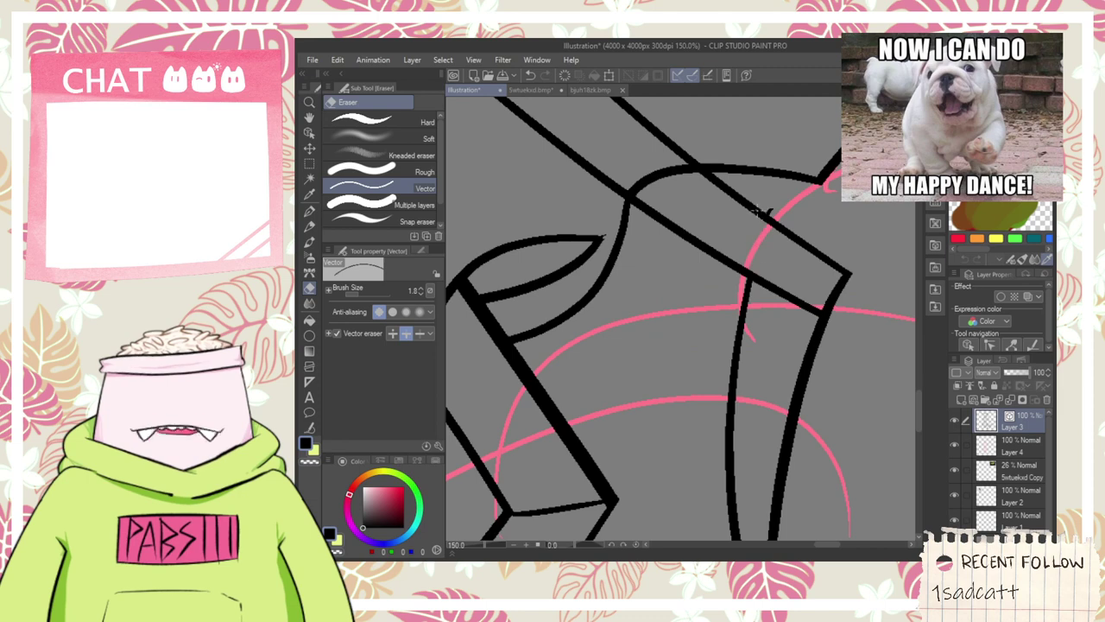
{"action": "left_click", "coordinate": [793, 298]}
{"action": "scroll", "coordinate": [668, 203], "scroll_direction": "down", "scroll_amount": 2}
{"action": "left_click_drag", "start_coordinate": [658, 152], "coordinate": [610, 181]}
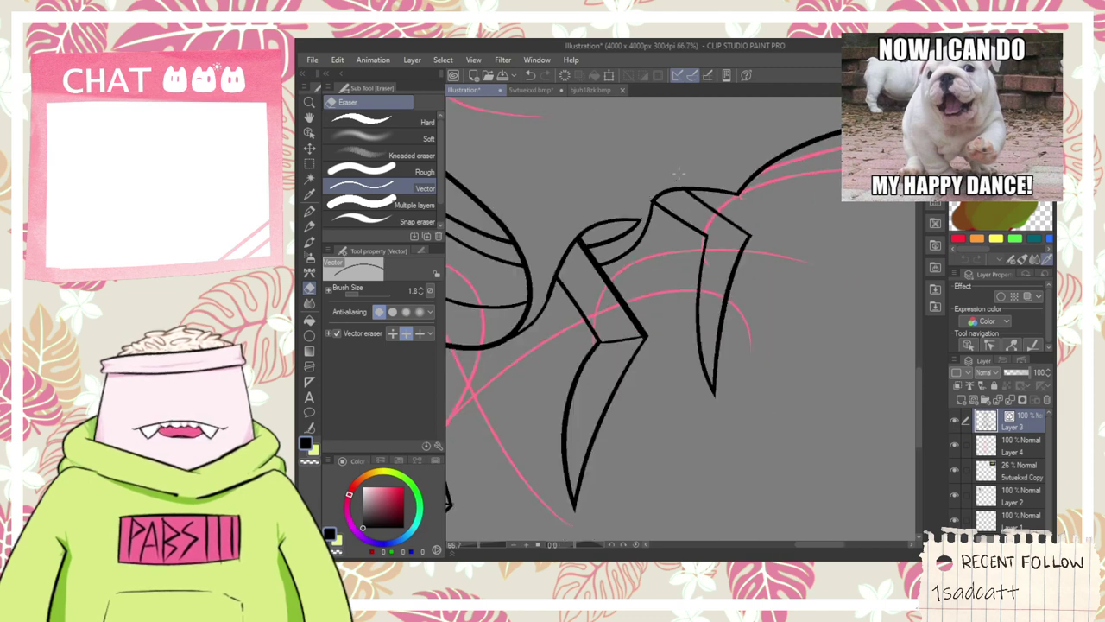
- Ink a slightly curved joint line across the top of the further leg's claw
{"action": "scroll", "coordinate": [724, 235], "scroll_direction": "up", "scroll_amount": 1}
{"action": "scroll", "coordinate": [726, 235], "scroll_direction": "up", "scroll_amount": 2}
{"action": "key", "text": "p"}
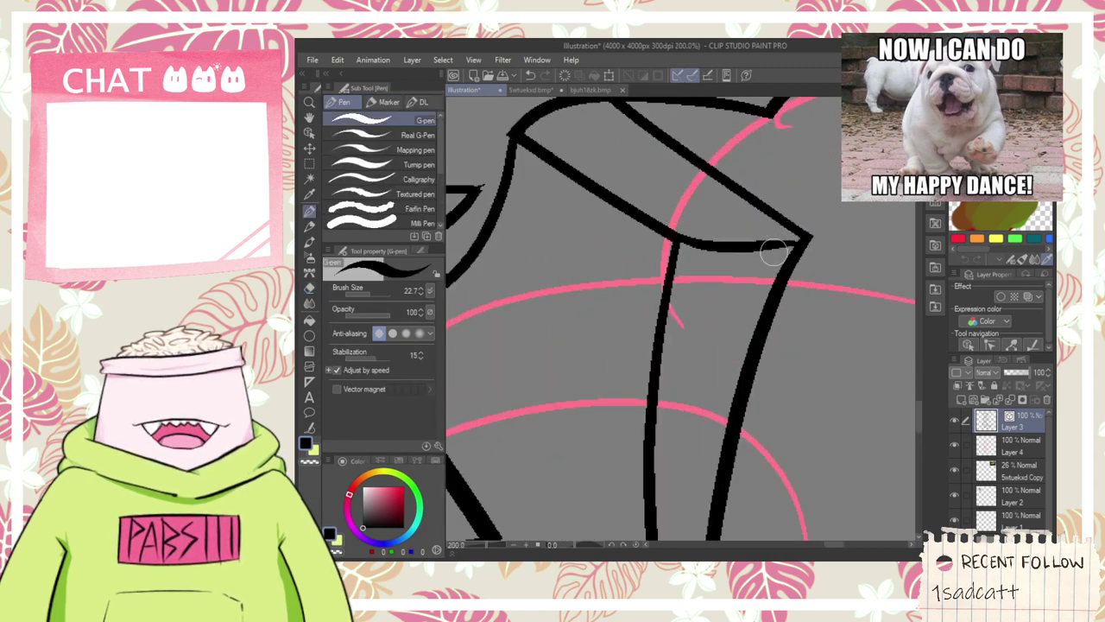
- Ink the outer edge of a small claw tip poking out from behind the lower left of the abdomen
{"action": "scroll", "coordinate": [576, 329], "scroll_direction": "down", "scroll_amount": 3}
{"action": "scroll", "coordinate": [576, 329], "scroll_direction": "down", "scroll_amount": 3}
{"action": "key", "text": "space"}
{"action": "left_click_drag", "start_coordinate": [547, 333], "coordinate": [717, 317]}
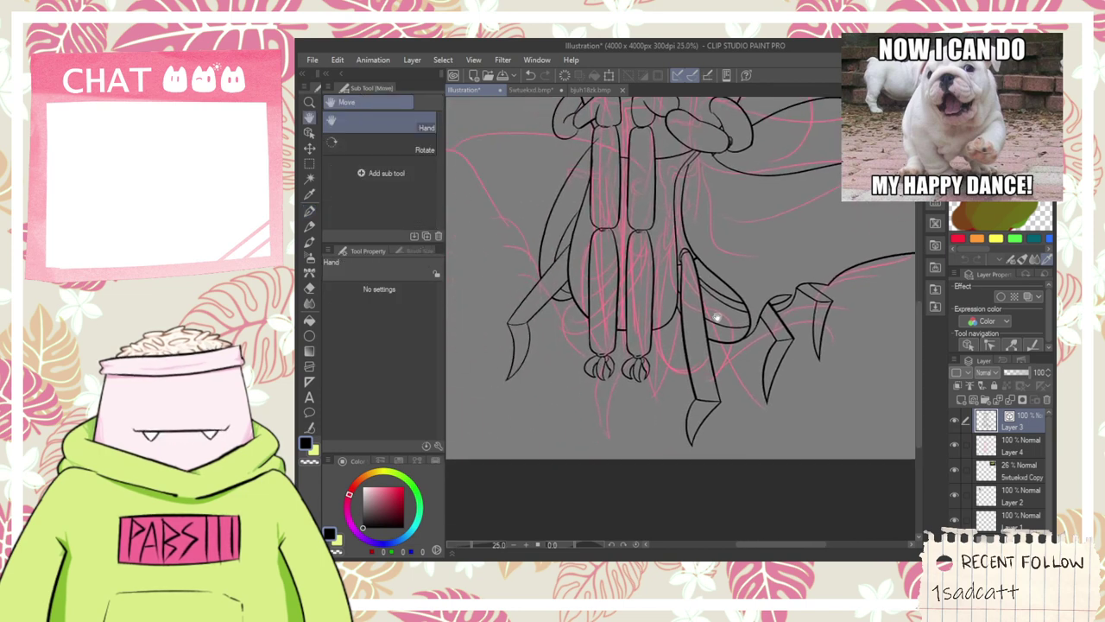
{"action": "scroll", "coordinate": [564, 300], "scroll_direction": "up", "scroll_amount": 3}
{"action": "left_click_drag", "start_coordinate": [585, 262], "coordinate": [559, 429]}
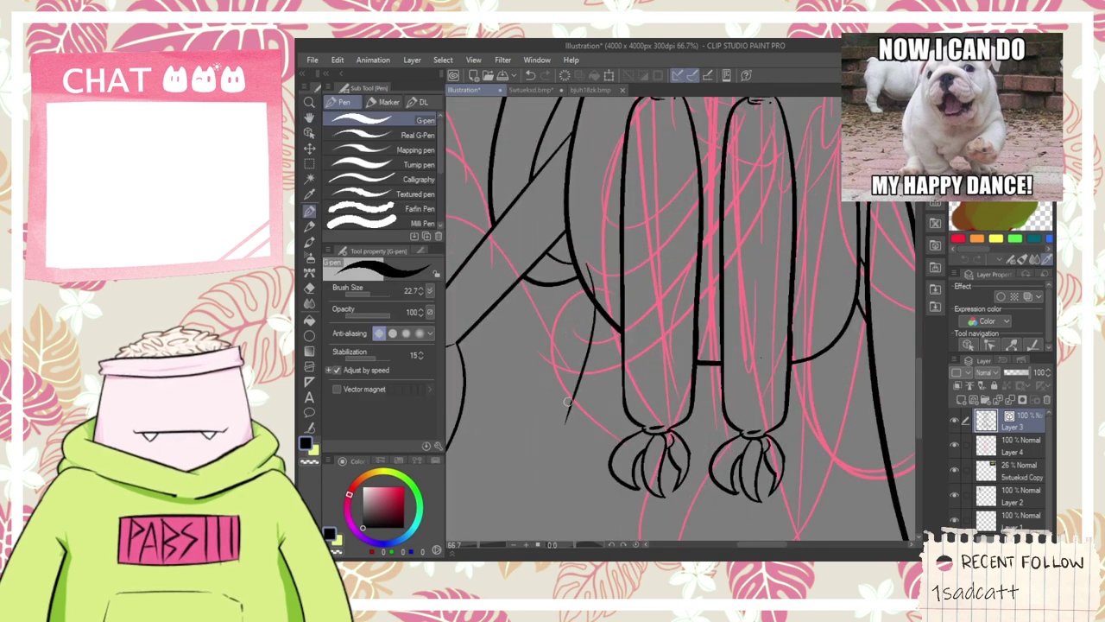
{"action": "key", "text": "ctrl+z"}
{"action": "mouse_move", "coordinate": [602, 244]}
{"action": "left_mouse_down"}
{"action": "mouse_move", "coordinate": [570, 393]}
{"action": "mouse_move", "coordinate": [671, 276]}
{"action": "left_mouse_up"}
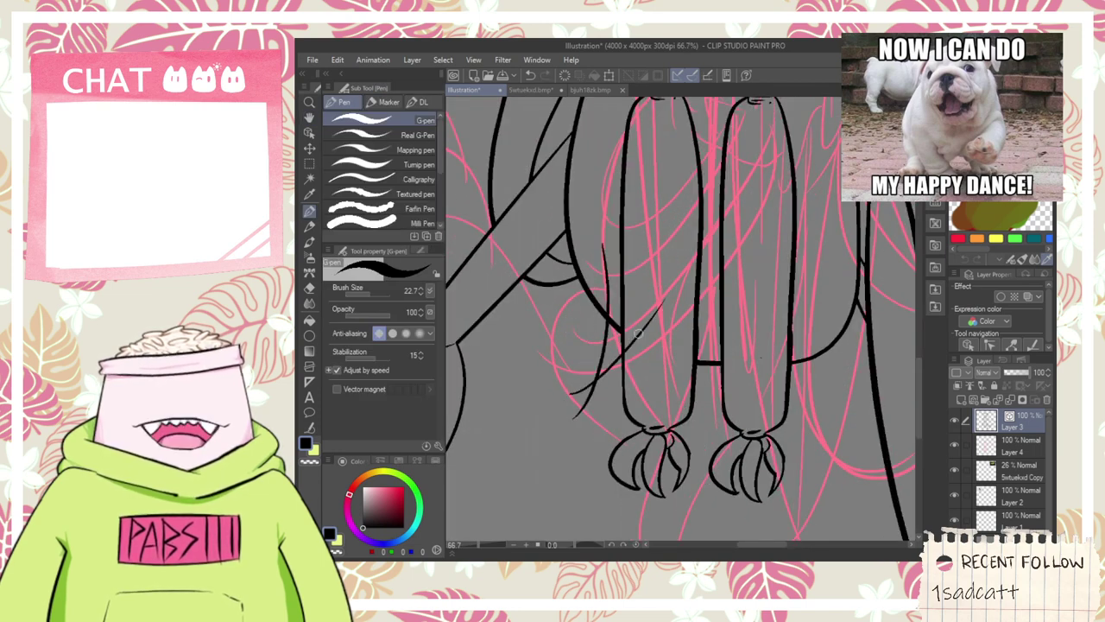
- Redraw the small claw's inner edge as a deeper curve crossing the outer edge near its tip
{"action": "key", "text": "e"}
{"action": "left_click_drag", "start_coordinate": [637, 340], "coordinate": [653, 320]}
{"action": "key", "text": "ctrl+z"}
{"action": "key", "text": "ctrl+z"}
{"action": "key", "text": "p"}
{"action": "left_click_drag", "start_coordinate": [562, 388], "coordinate": [663, 255]}
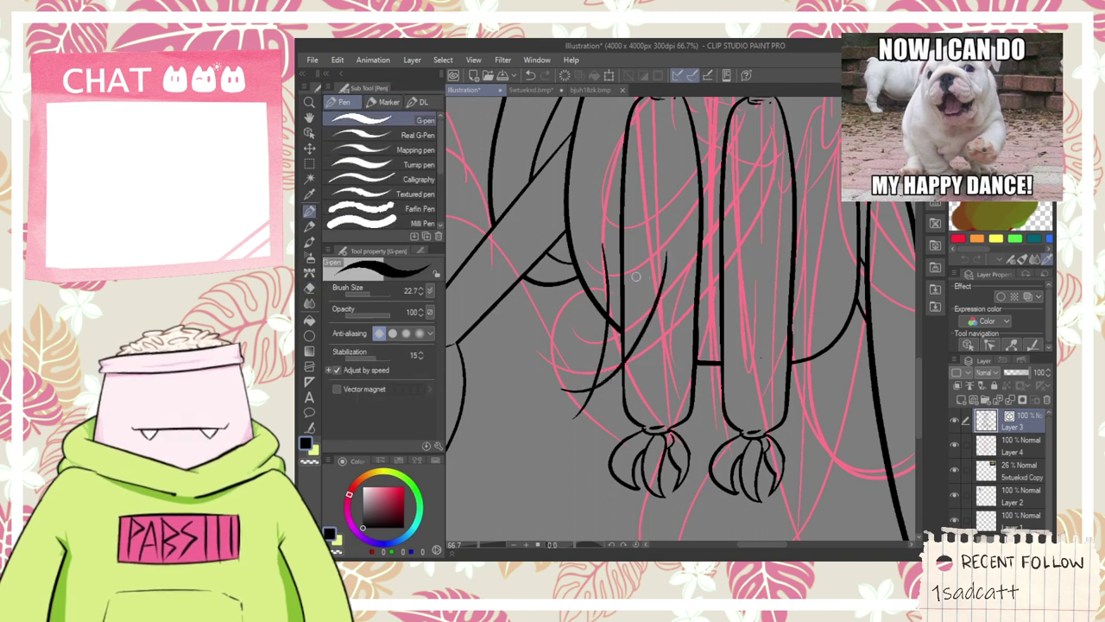
- Erase the small claw's line ends that overlap the abdomen and front leg or run past the tip
{"action": "key", "text": "e"}
{"action": "left_click_drag", "start_coordinate": [655, 324], "coordinate": [638, 307]}
- Hide the pink sketch on Layer 4 so only the black line art and reference photos show
{"action": "scroll", "coordinate": [590, 406], "scroll_direction": "down", "scroll_amount": 5}
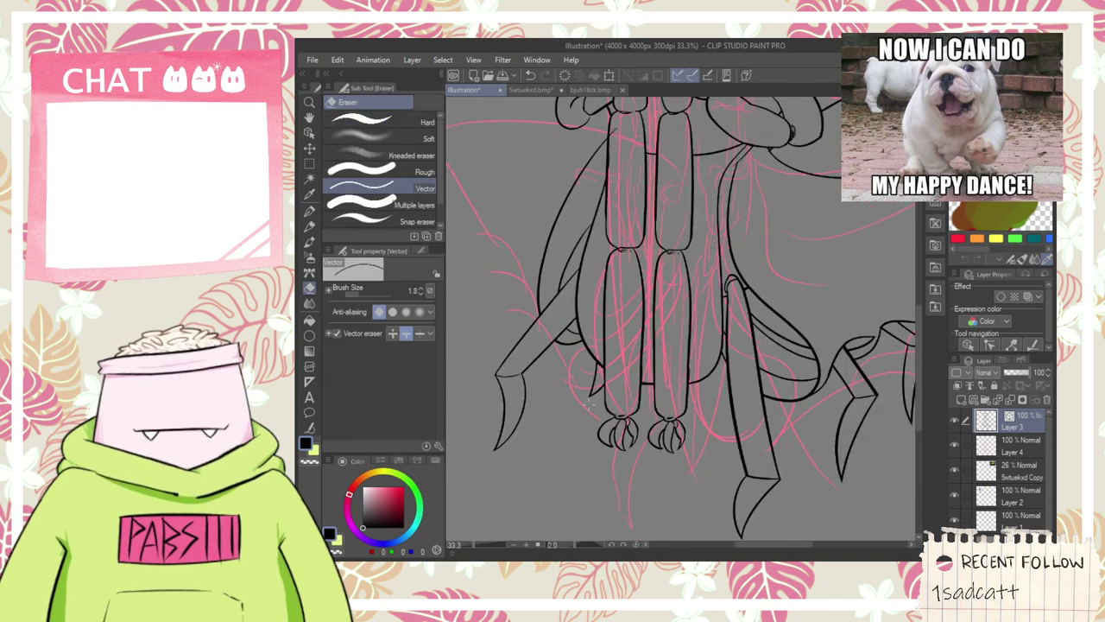
{"action": "key", "text": "space"}
{"action": "left_click_drag", "start_coordinate": [634, 350], "coordinate": [636, 374]}
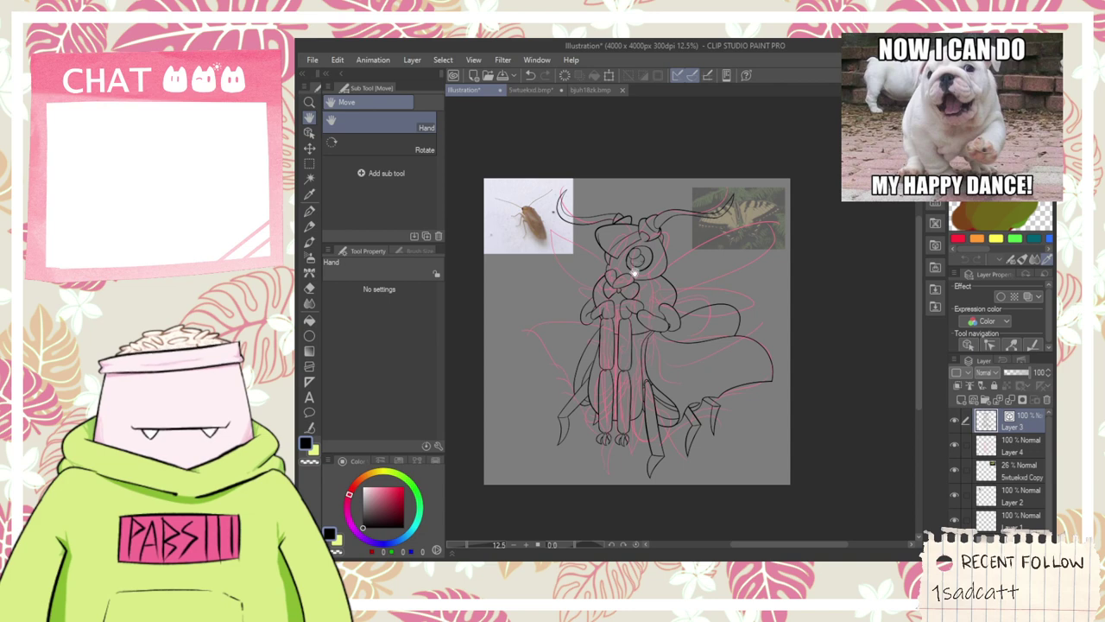
{"action": "scroll", "coordinate": [633, 273], "scroll_direction": "up", "scroll_amount": 5}
{"action": "scroll", "coordinate": [685, 328], "scroll_direction": "down", "scroll_amount": 4}
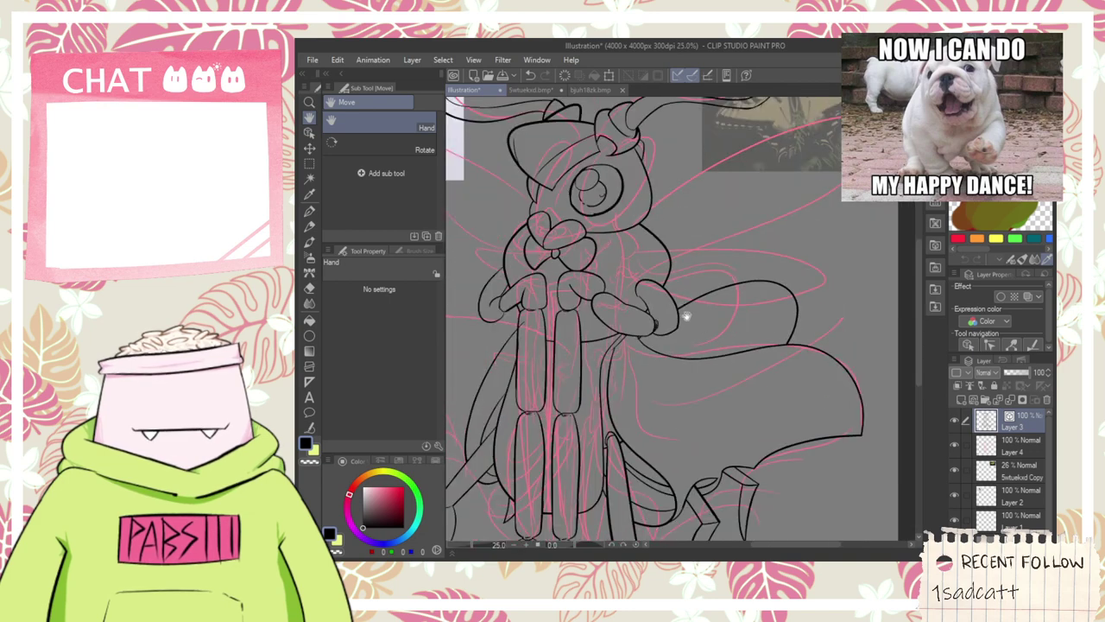
{"action": "left_click_drag", "start_coordinate": [686, 316], "coordinate": [671, 383]}
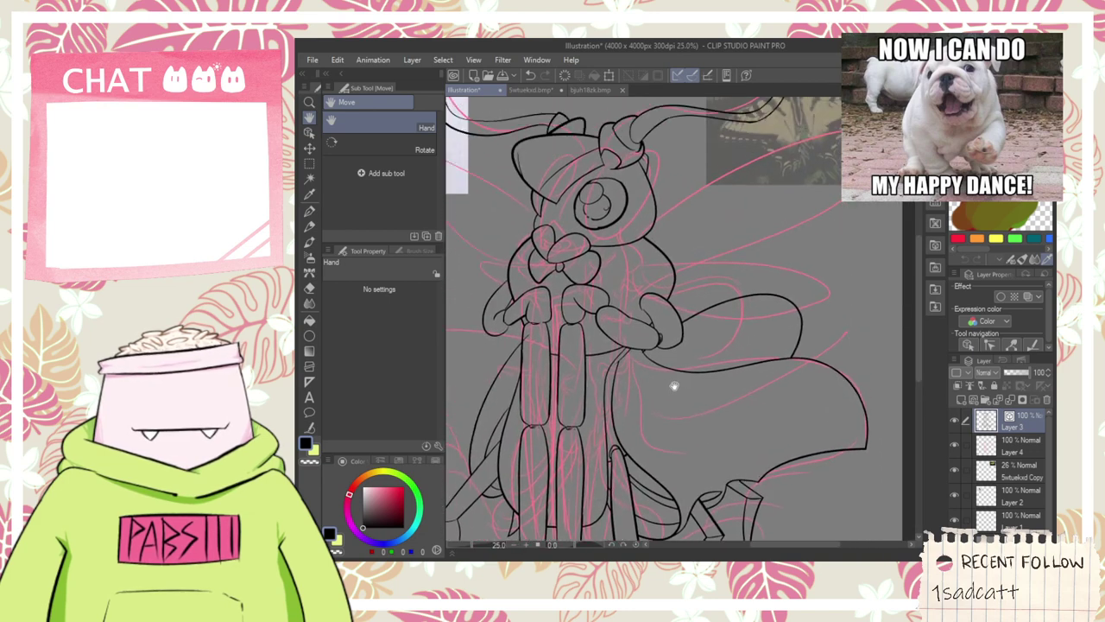
{"action": "scroll", "coordinate": [671, 383], "scroll_direction": "down", "scroll_amount": 2}
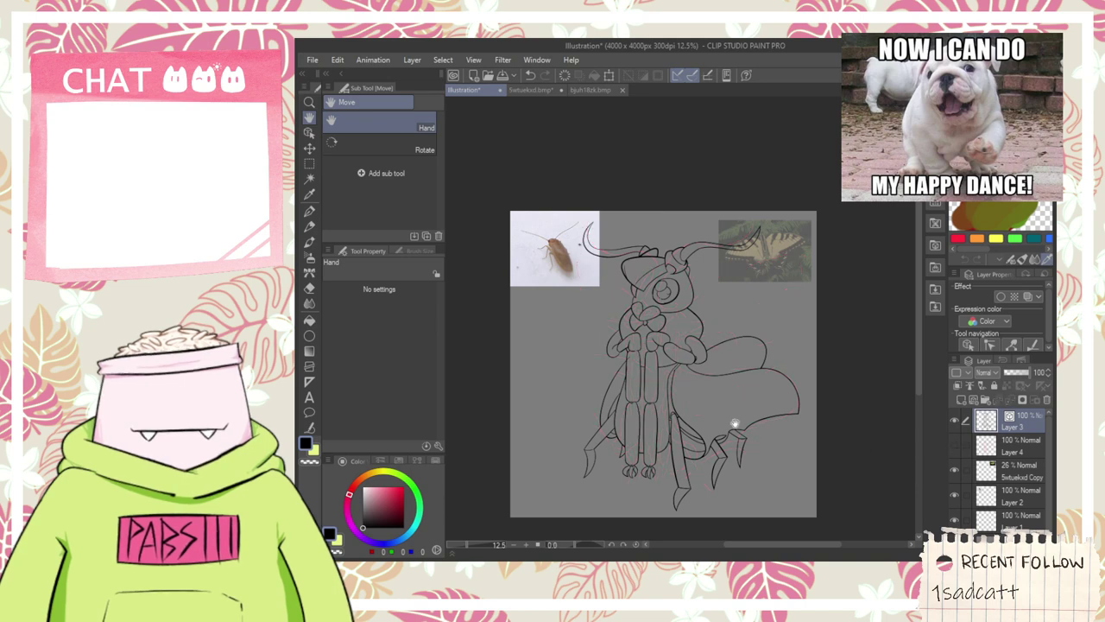
- Ink a curved panel line on each side of the thorax and trim the overshooting ends of the left one
{"action": "scroll", "coordinate": [633, 410], "scroll_direction": "up", "scroll_amount": 3}
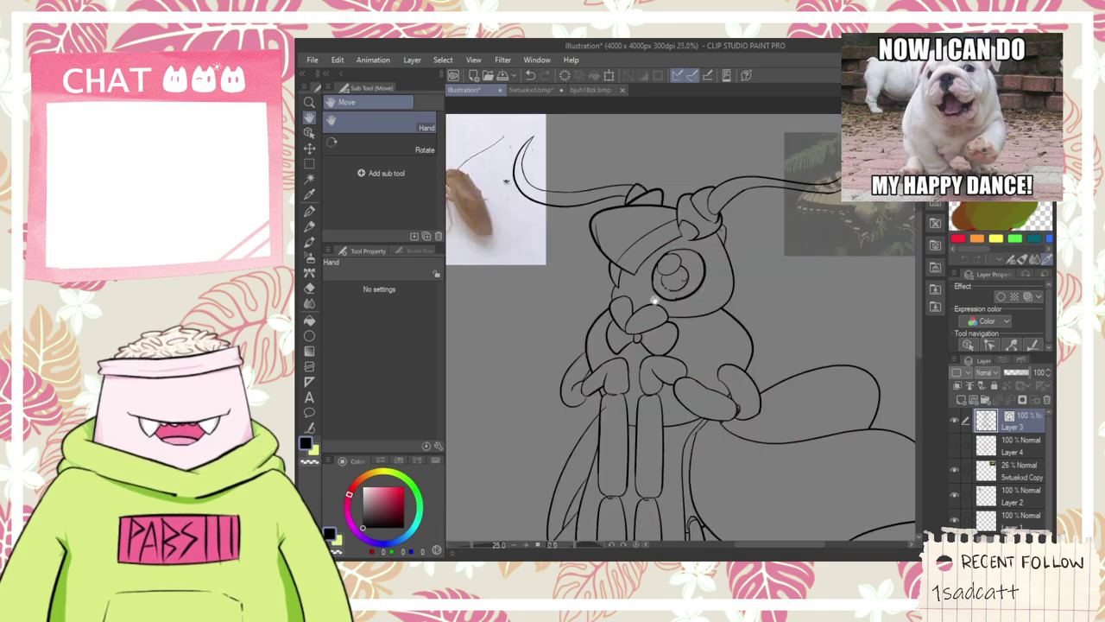
{"action": "scroll", "coordinate": [710, 336], "scroll_direction": "up", "scroll_amount": 1}
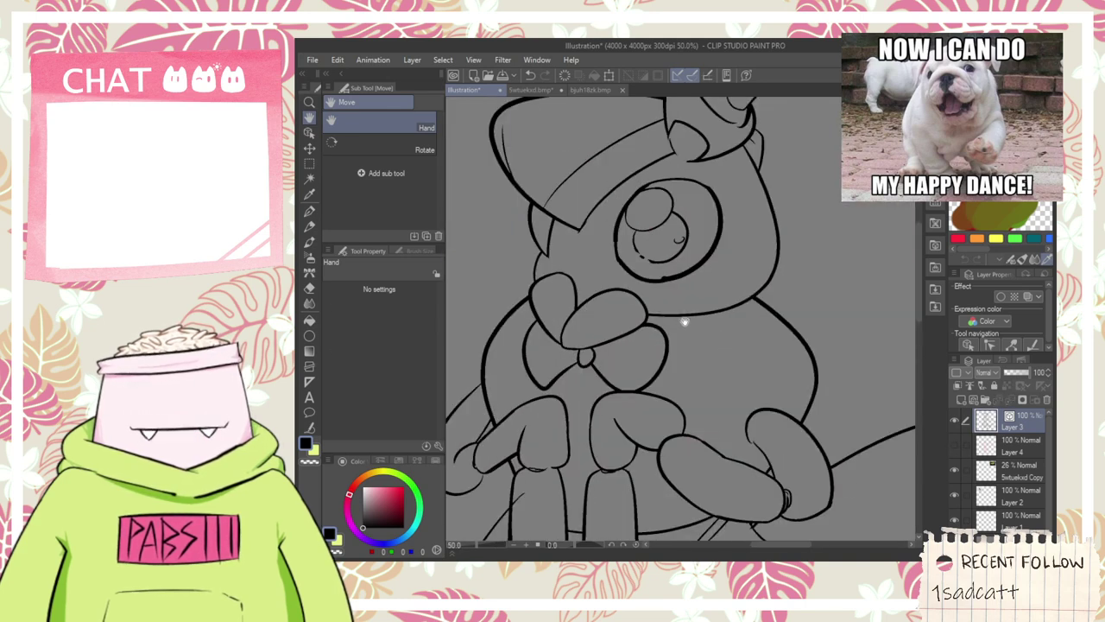
{"action": "key", "text": "e"}
{"action": "key", "text": "p"}
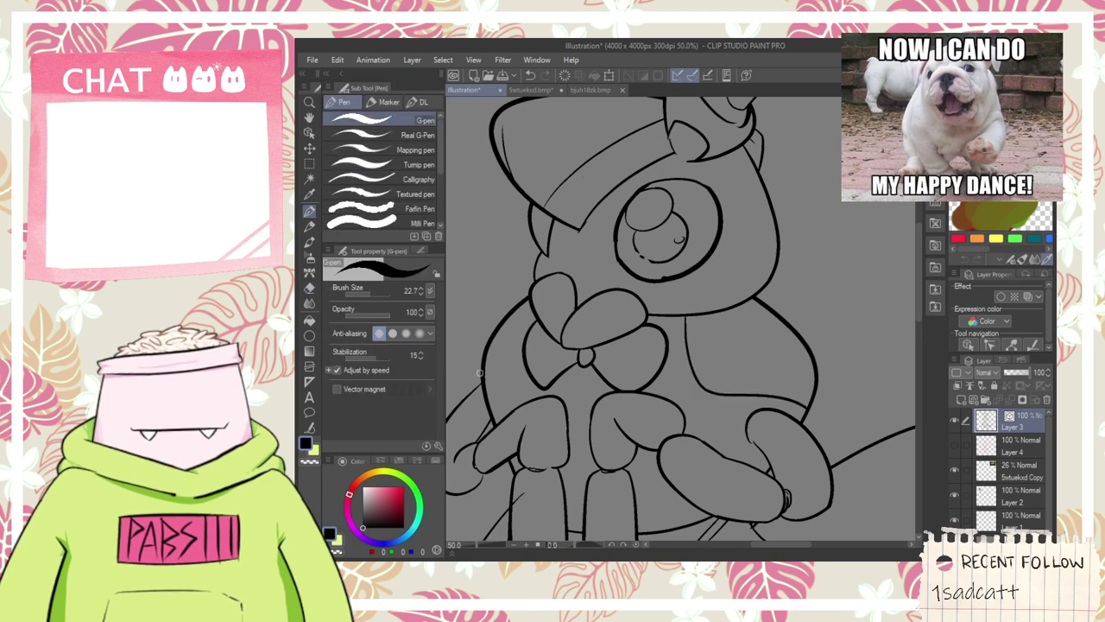
{"action": "left_click_drag", "start_coordinate": [476, 362], "coordinate": [573, 297]}
{"action": "key", "text": "e"}
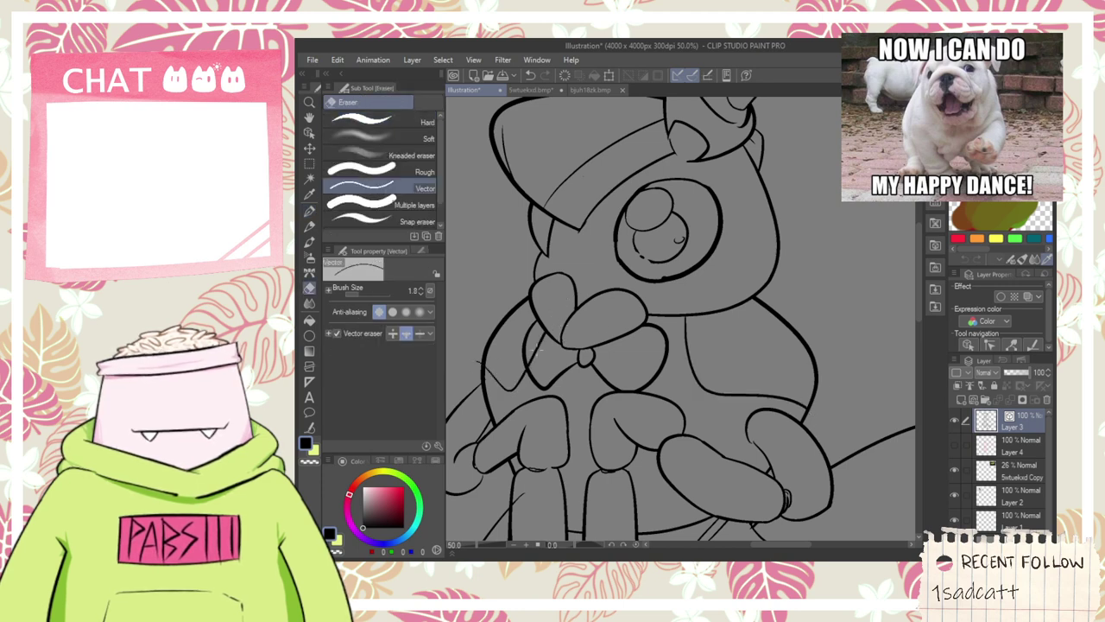
- Erase the stray line fragment inside the top of the left front leg
{"action": "scroll", "coordinate": [480, 364], "scroll_direction": "down", "scroll_amount": 4}
{"action": "key", "text": "h"}
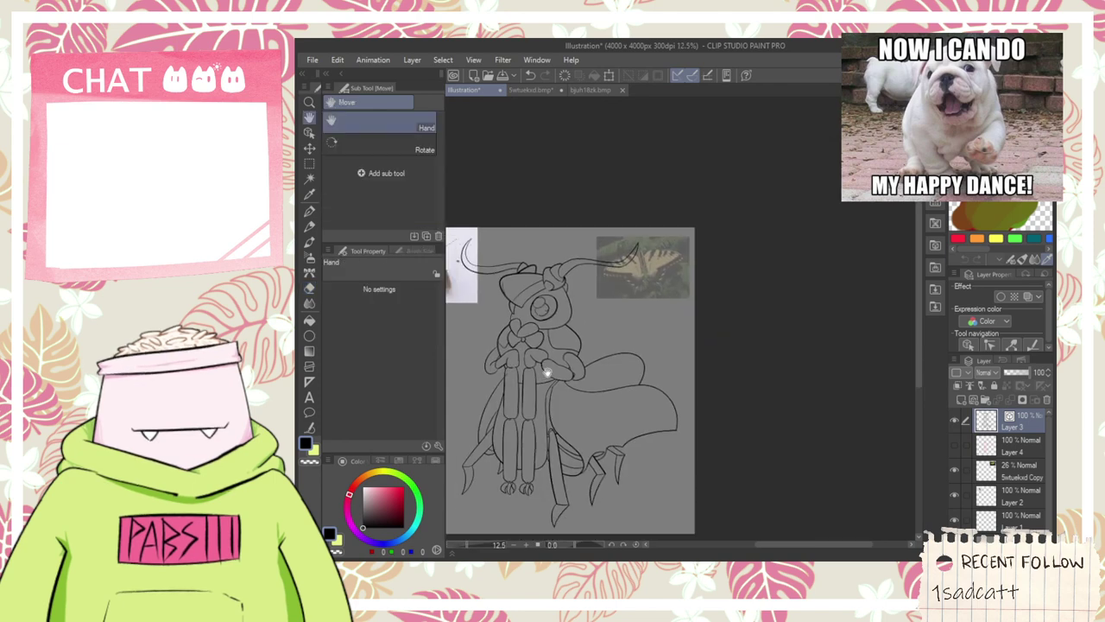
{"action": "scroll", "coordinate": [558, 312], "scroll_direction": "up", "scroll_amount": 3}
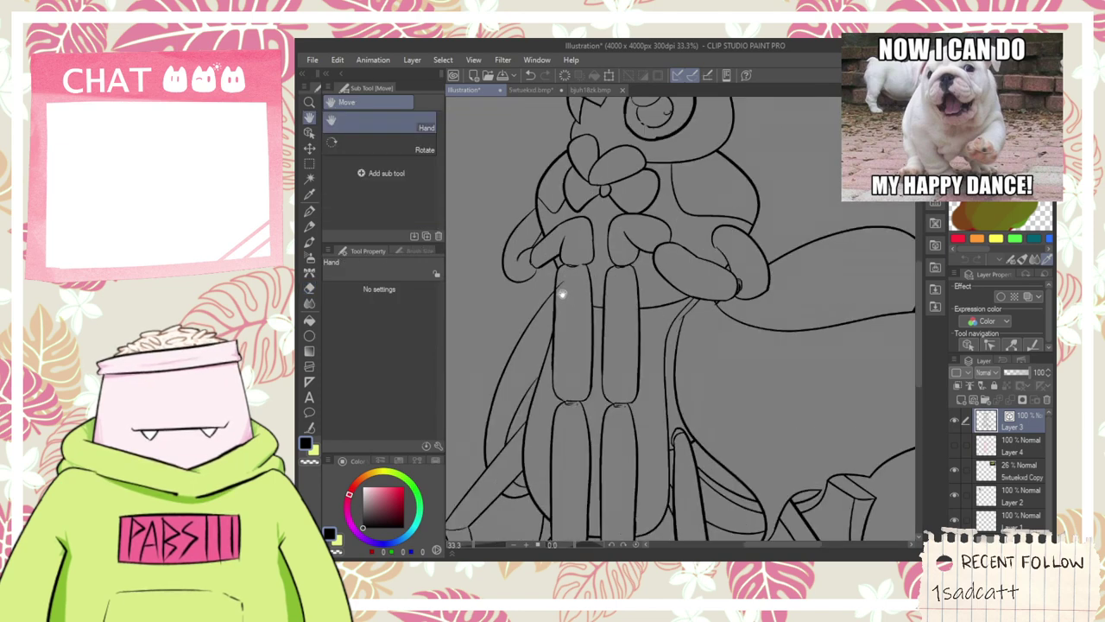
{"action": "key", "text": "e"}
- Examine the complete line art at full view and around the legs and lower body
{"action": "scroll", "coordinate": [560, 298], "scroll_direction": "down", "scroll_amount": 4}
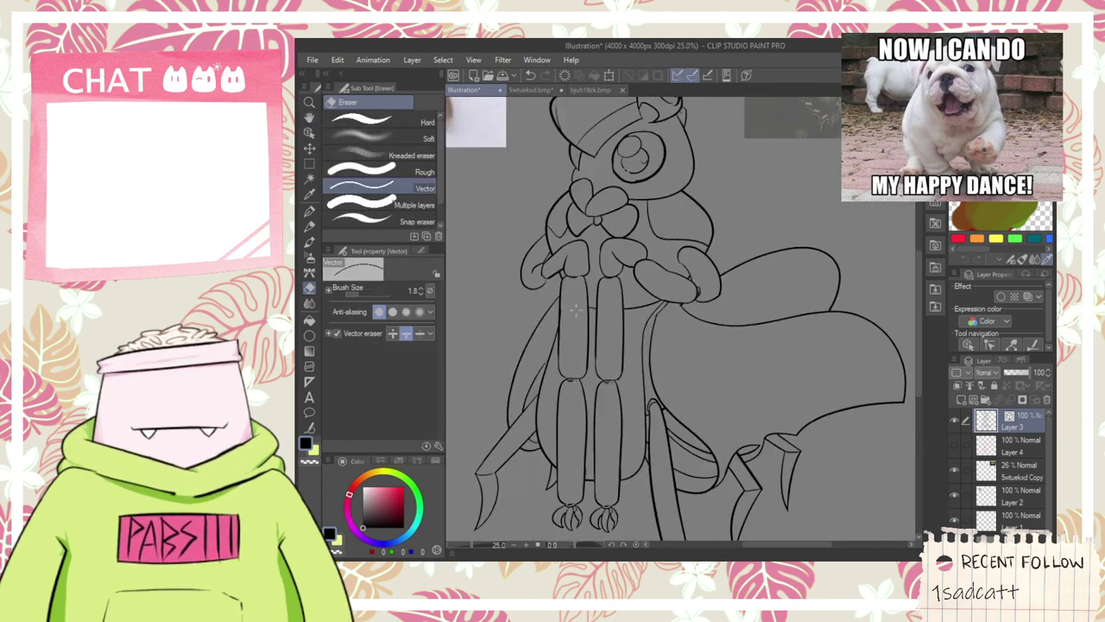
{"action": "key", "text": "h"}
{"action": "mouse_move", "coordinate": [592, 345]}
{"action": "left_mouse_down"}
{"action": "mouse_move", "coordinate": [631, 399]}
{"action": "mouse_move", "coordinate": [636, 387]}
{"action": "left_mouse_up"}
{"action": "key", "text": "v"}
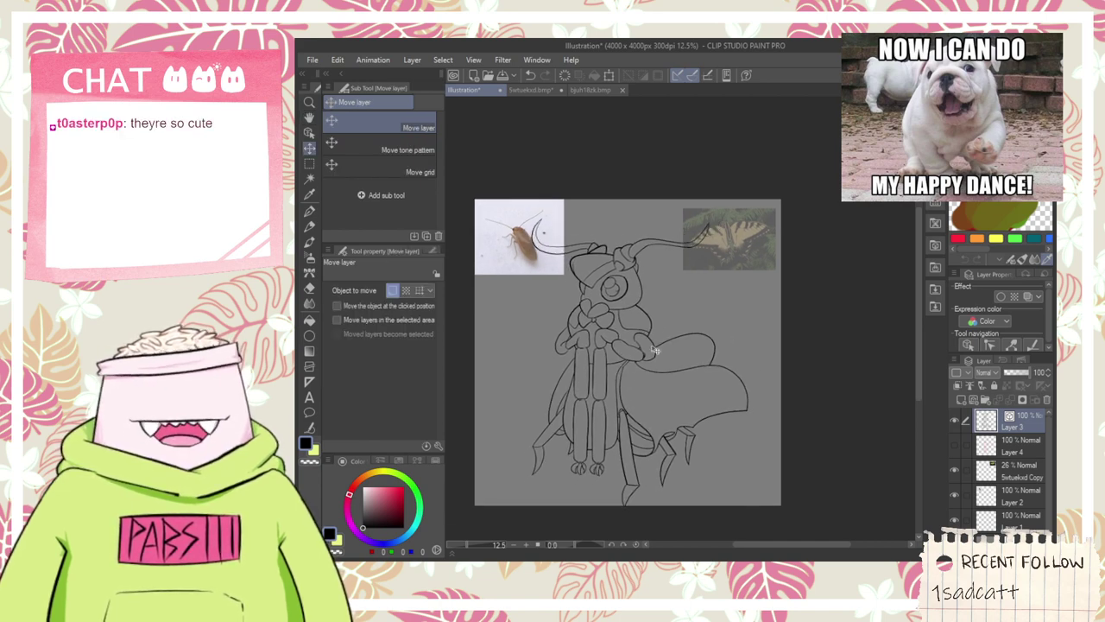
{"action": "scroll", "coordinate": [654, 350], "scroll_direction": "up", "scroll_amount": 4}
{"action": "scroll", "coordinate": [630, 405], "scroll_direction": "down", "scroll_amount": 4}
{"action": "scroll", "coordinate": [625, 419], "scroll_direction": "up", "scroll_amount": 1}
{"action": "key", "text": "h"}
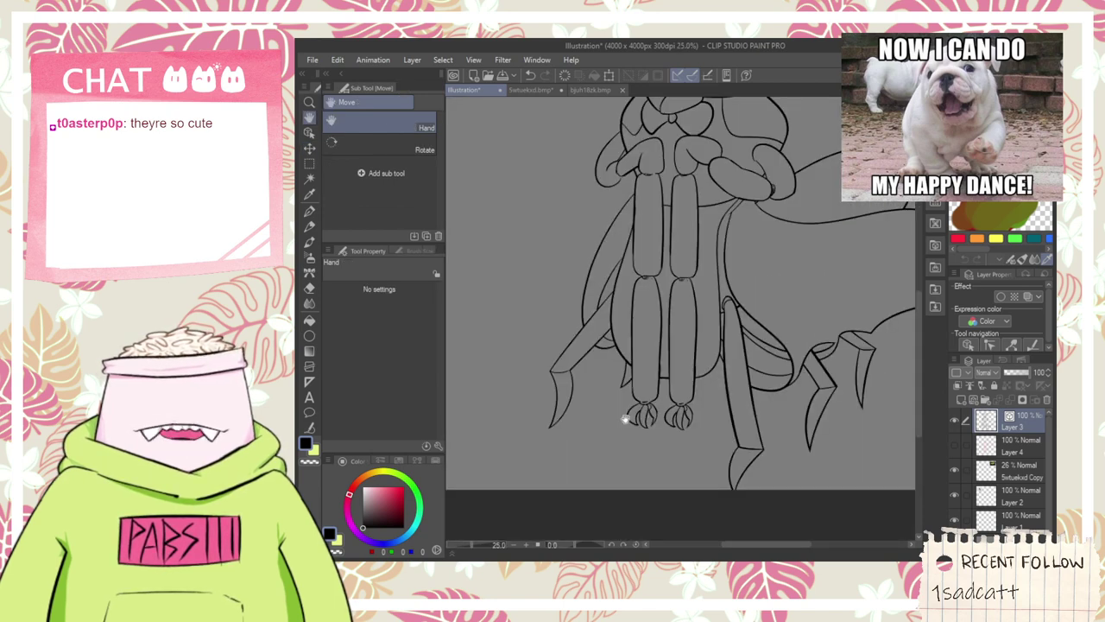
- Select the vector points of the left front leg's lower end and foot claws, and move them slightly up to shorten the leg
{"action": "scroll", "coordinate": [624, 419], "scroll_direction": "up", "scroll_amount": 2}
{"action": "left_click", "coordinate": [309, 132]}
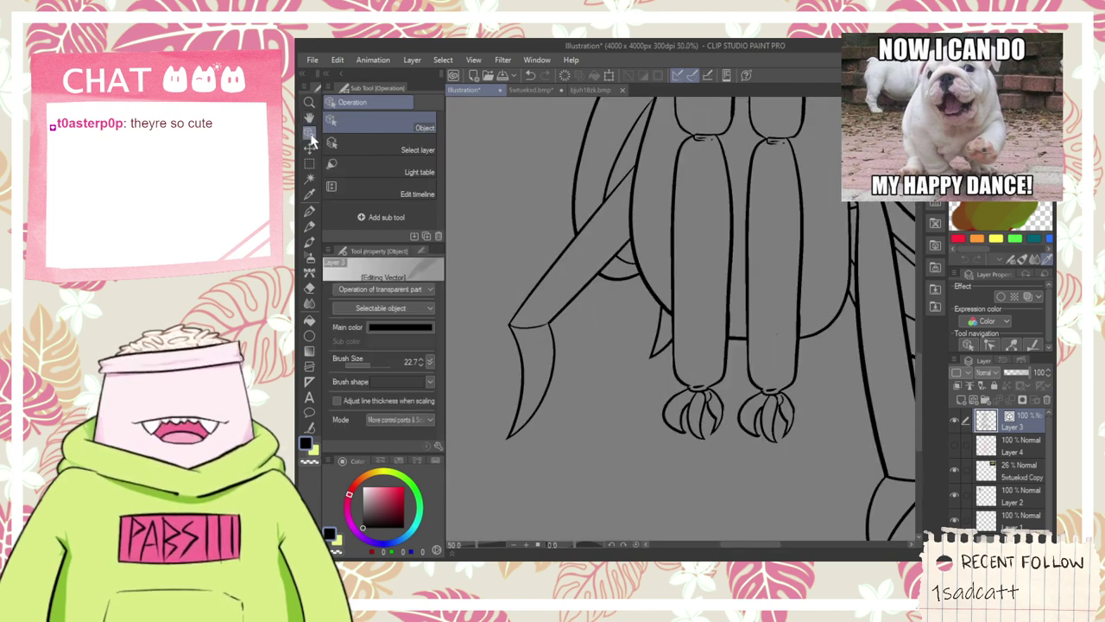
{"action": "left_click_drag", "start_coordinate": [728, 480], "coordinate": [662, 361]}
{"action": "left_click", "coordinate": [671, 342], "text": "shift"}
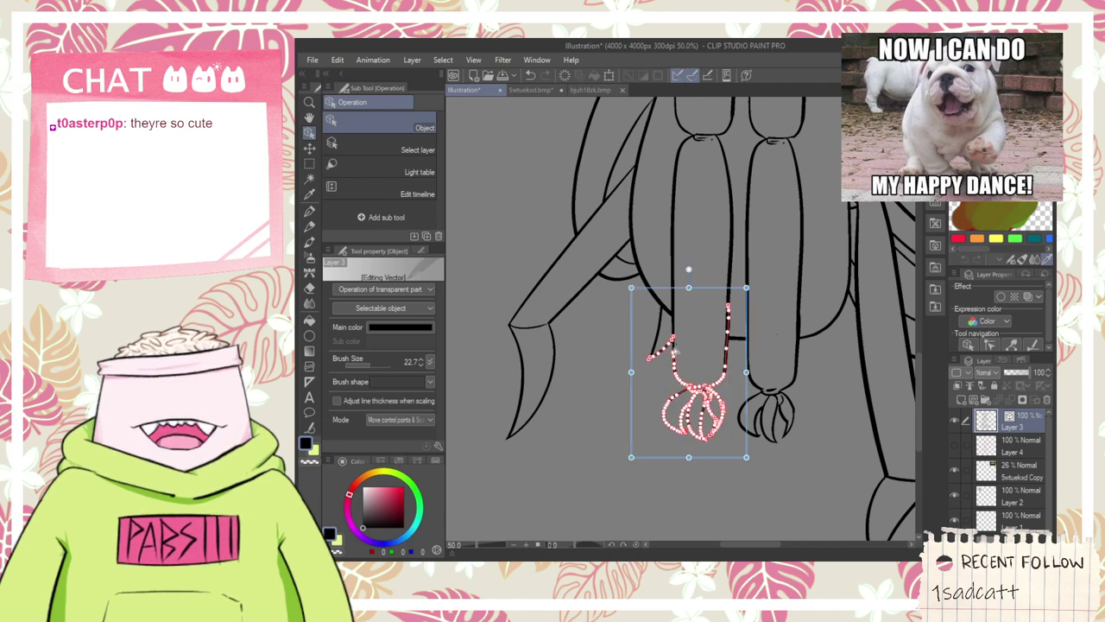
{"action": "left_click_drag", "start_coordinate": [727, 492], "coordinate": [663, 360]}
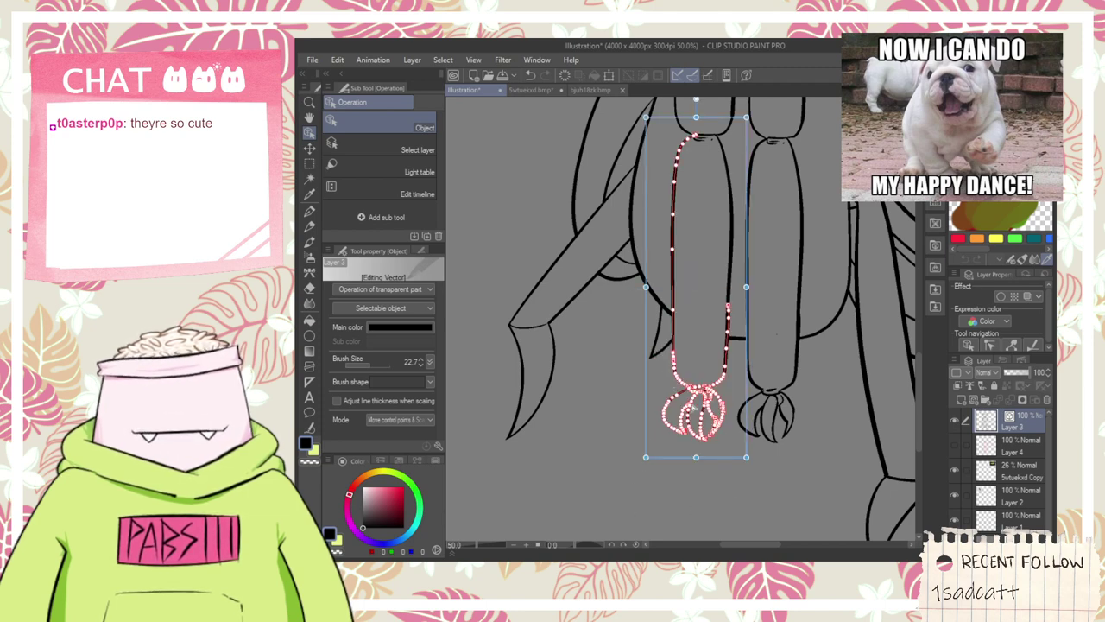
{"action": "left_click", "coordinate": [669, 441]}
{"action": "left_click_drag", "start_coordinate": [648, 473], "coordinate": [724, 379]}
{"action": "left_click_drag", "start_coordinate": [711, 460], "coordinate": [712, 448]}
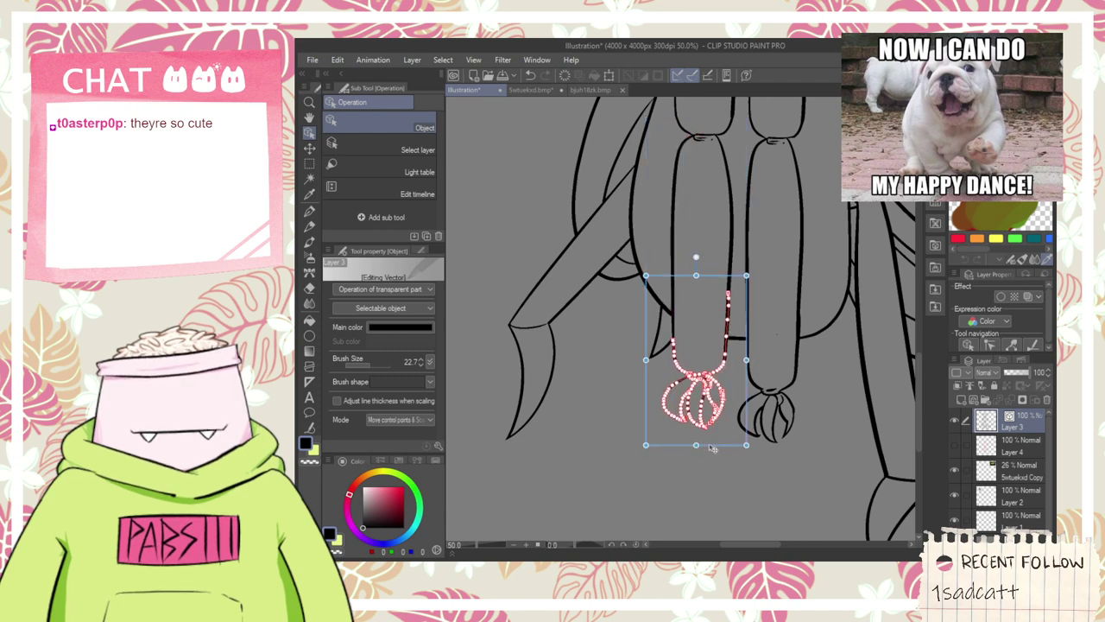
{"action": "left_click", "coordinate": [692, 499]}
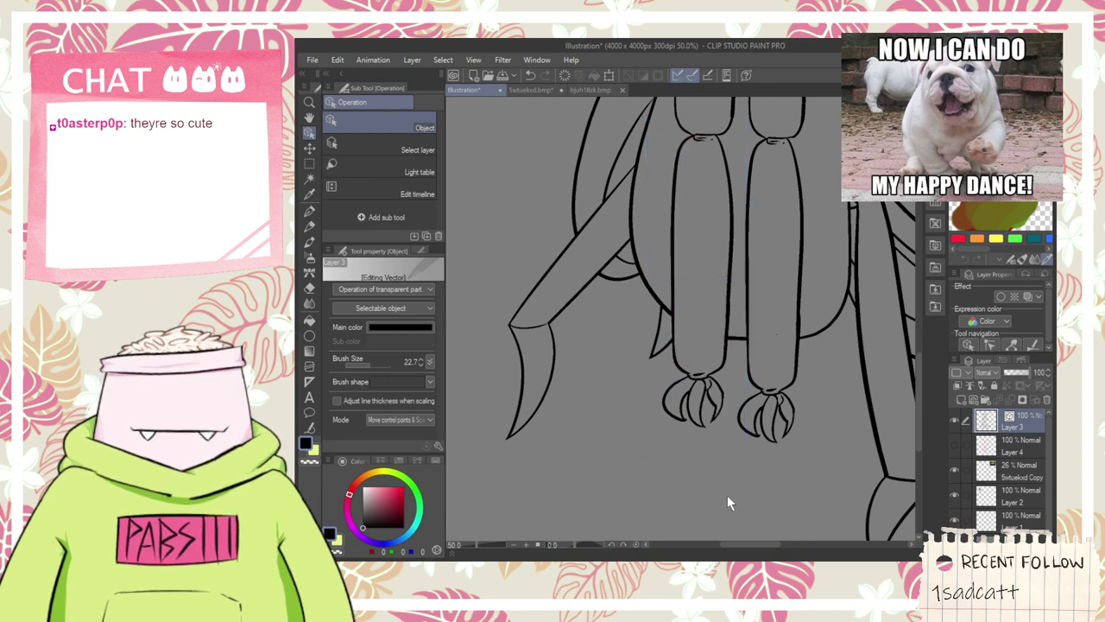
- Add a new raster layer directly above the hidden sketch on Layer 4
{"action": "scroll", "coordinate": [728, 490], "scroll_direction": "down", "scroll_amount": 4}
{"action": "key", "text": "space"}
{"action": "left_click_drag", "start_coordinate": [767, 486], "coordinate": [713, 474]}
{"action": "scroll", "coordinate": [705, 427], "scroll_direction": "up", "scroll_amount": 2}
{"action": "left_click_drag", "start_coordinate": [772, 294], "coordinate": [775, 458]}
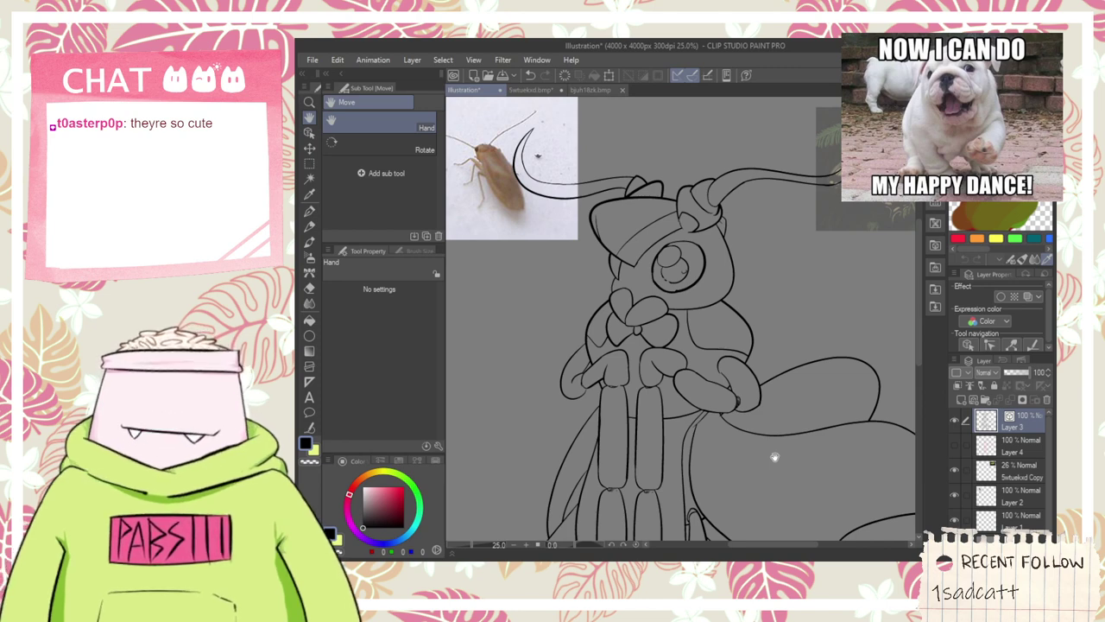
{"action": "left_click", "coordinate": [990, 442]}
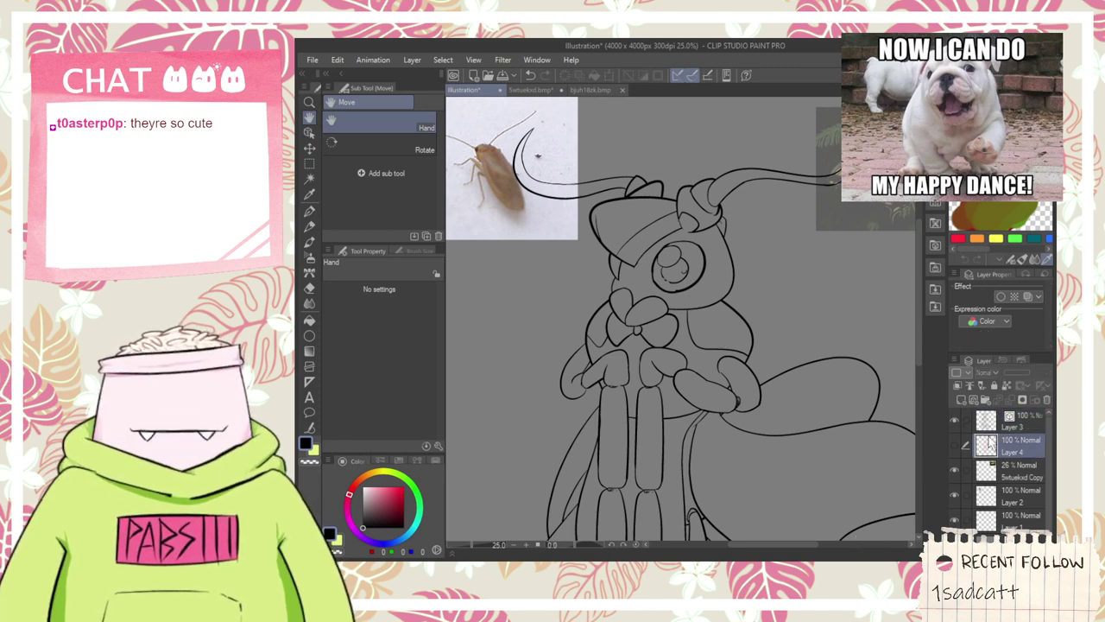
{"action": "left_click", "coordinate": [972, 398]}
- Hide the cockroach reference photo, keep the butterfly photo shown, and include the butterfly's layer in the layer selection
{"action": "left_click", "coordinate": [964, 495]}
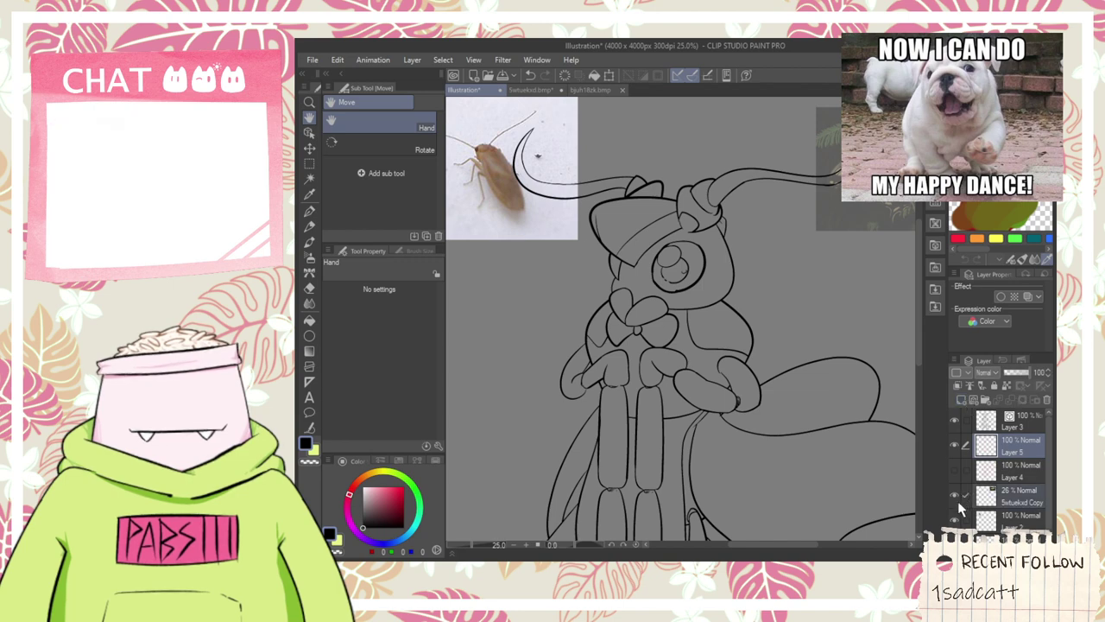
{"action": "left_click", "coordinate": [956, 494]}
{"action": "key", "text": "ctrl+minus"}
{"action": "key", "text": "ctrl+minus"}
{"action": "left_click", "coordinate": [955, 520]}
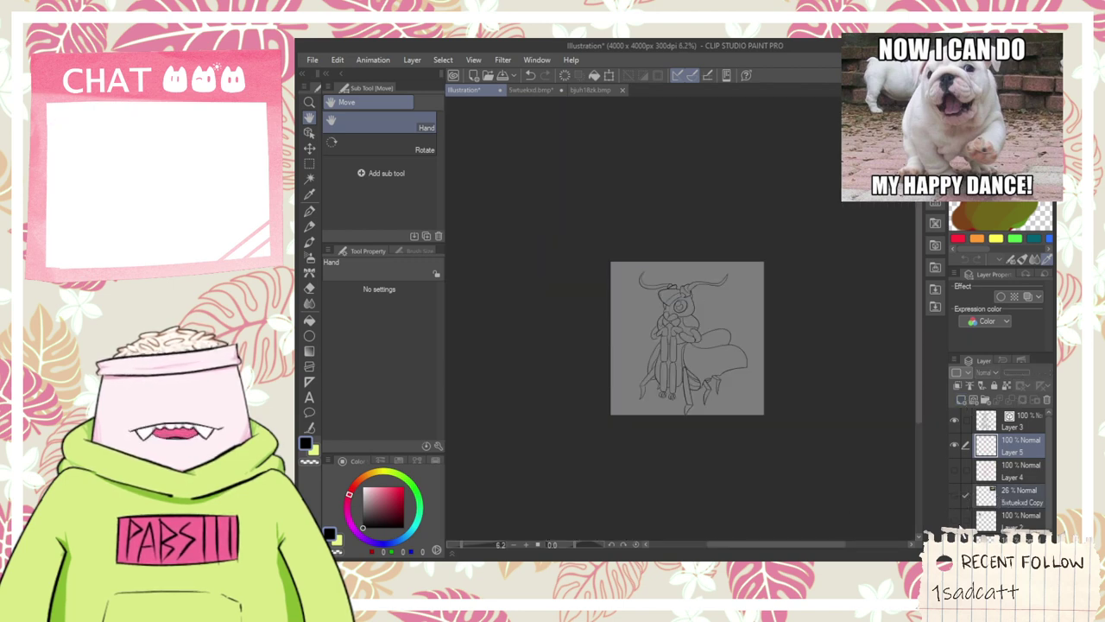
{"action": "scroll", "coordinate": [748, 338], "scroll_direction": "up", "scroll_amount": 4}
{"action": "left_click", "coordinate": [955, 496]}
- Move the butterfly reference photo down beside the character's head and raise its opacity to 100%
{"action": "key", "text": "ctrl+minus"}
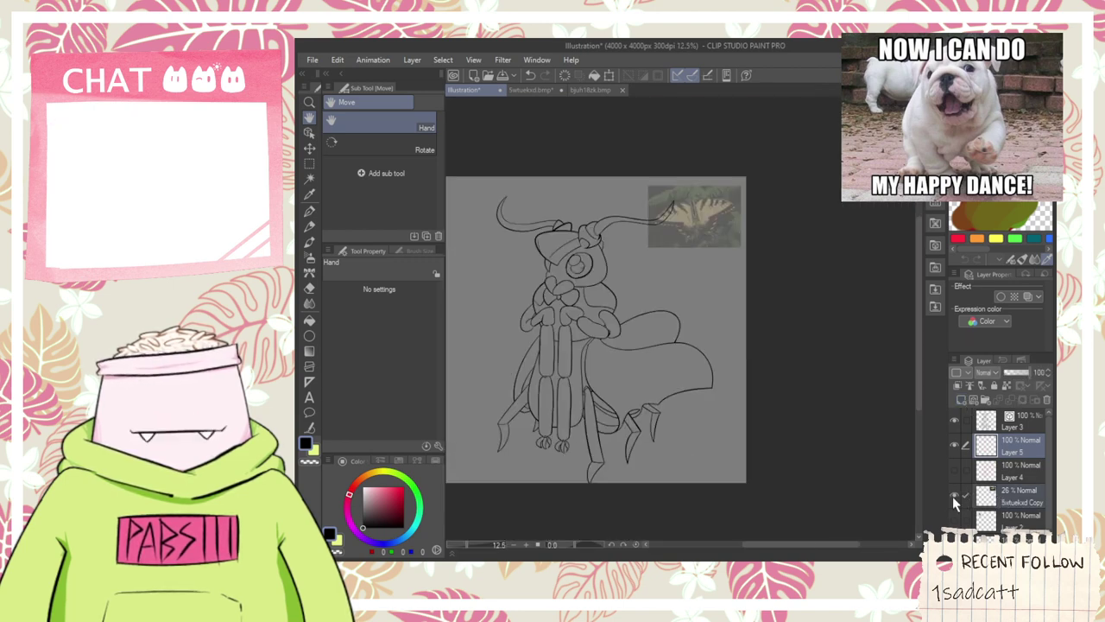
{"action": "left_click_drag", "start_coordinate": [637, 273], "coordinate": [670, 342]}
{"action": "key", "text": "k"}
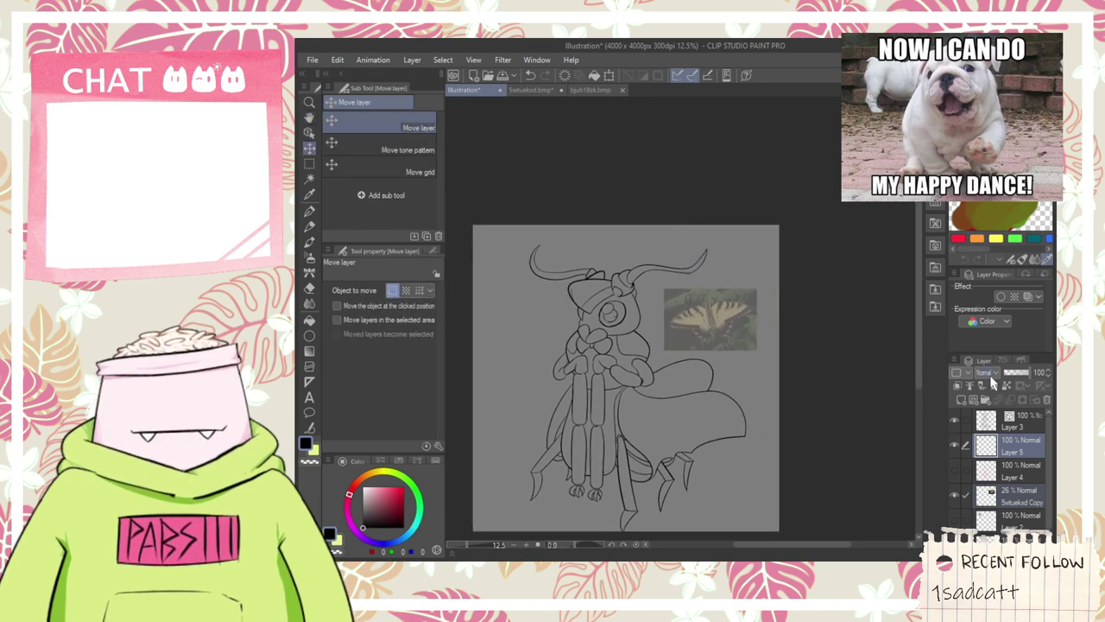
{"action": "left_click_drag", "start_coordinate": [1015, 373], "coordinate": [1033, 373]}
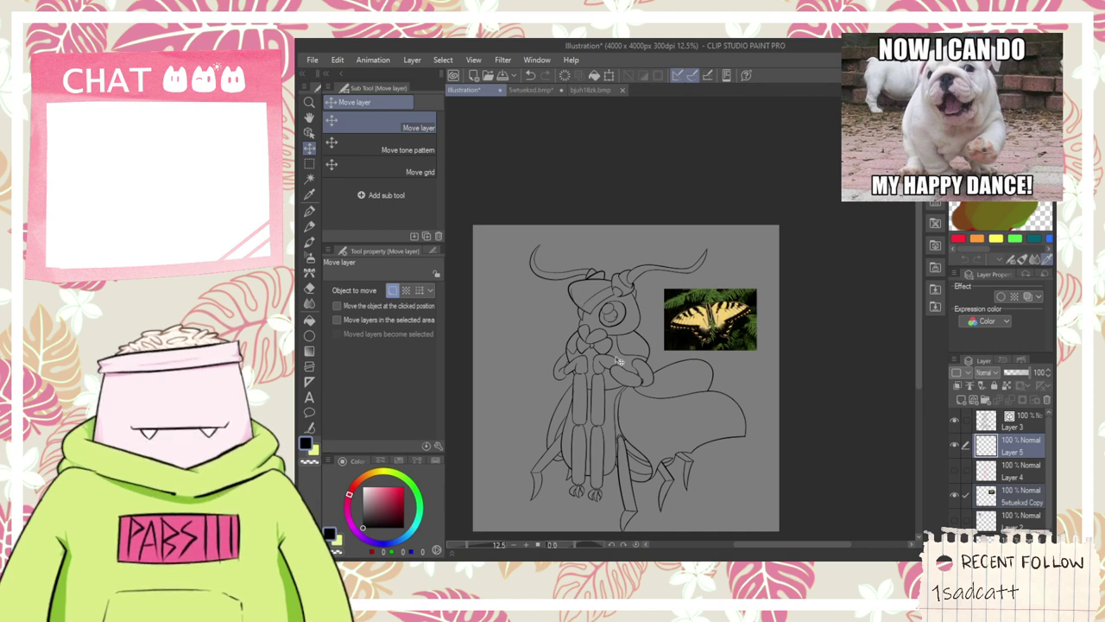
{"action": "scroll", "coordinate": [600, 337], "scroll_direction": "up", "scroll_amount": 4}
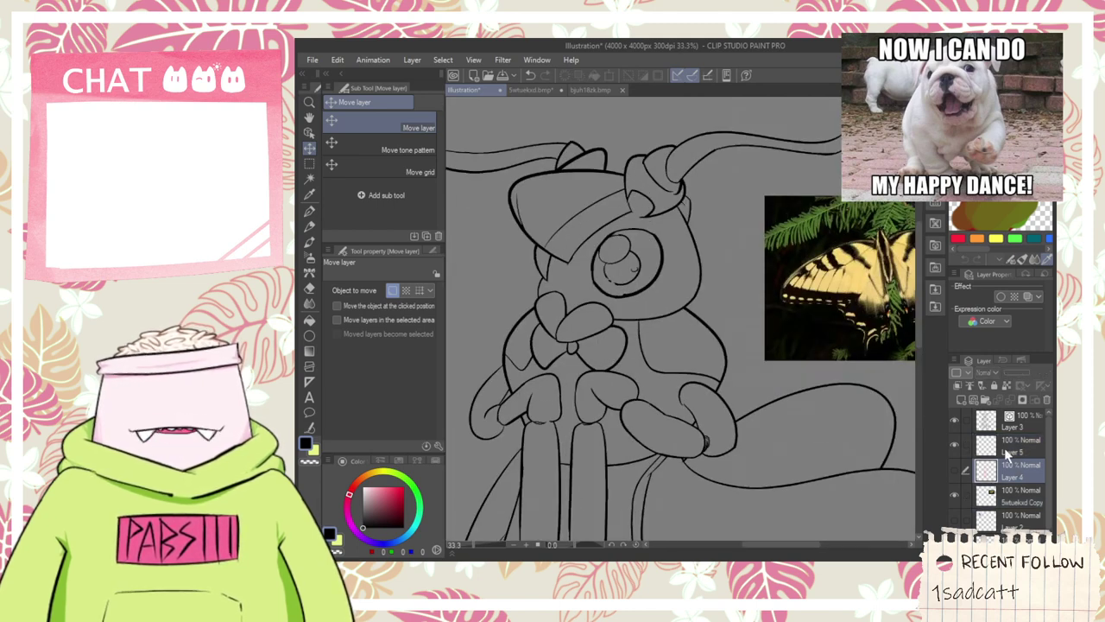
- Fill the cap and its small part behind the head on Layer 5 with very pale pink (RGB 232, 218, 220)
{"action": "left_click", "coordinate": [367, 489]}
{"action": "key", "text": "g"}
{"action": "left_click", "coordinate": [582, 223]}
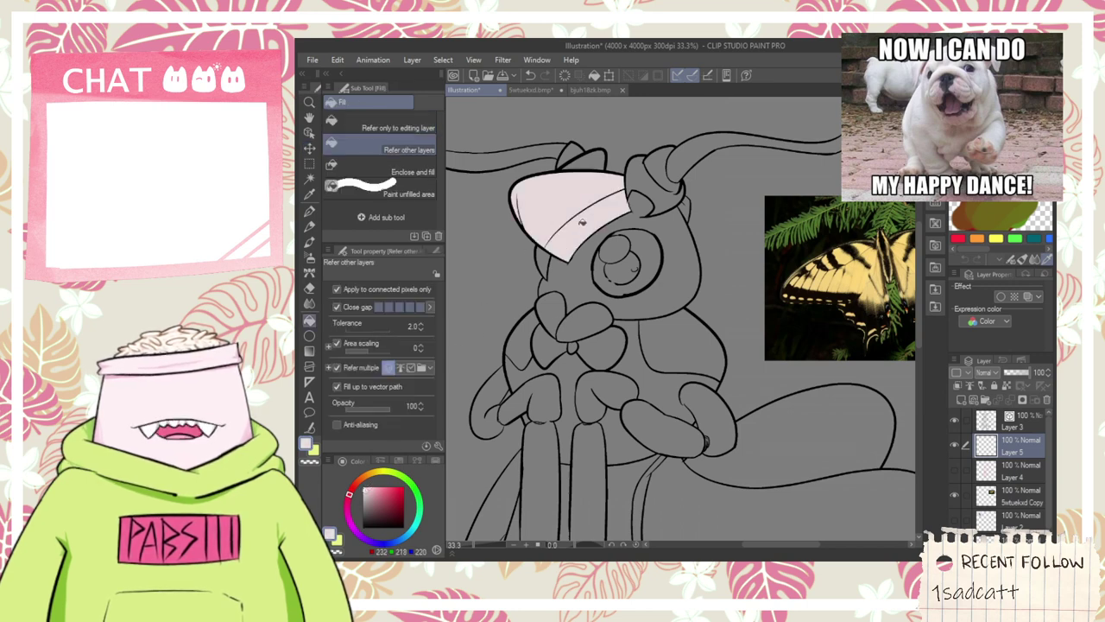
{"action": "scroll", "coordinate": [685, 193], "scroll_direction": "up", "scroll_amount": 2}
{"action": "left_click", "coordinate": [689, 205]}
{"action": "scroll", "coordinate": [688, 212], "scroll_direction": "down", "scroll_amount": 2}
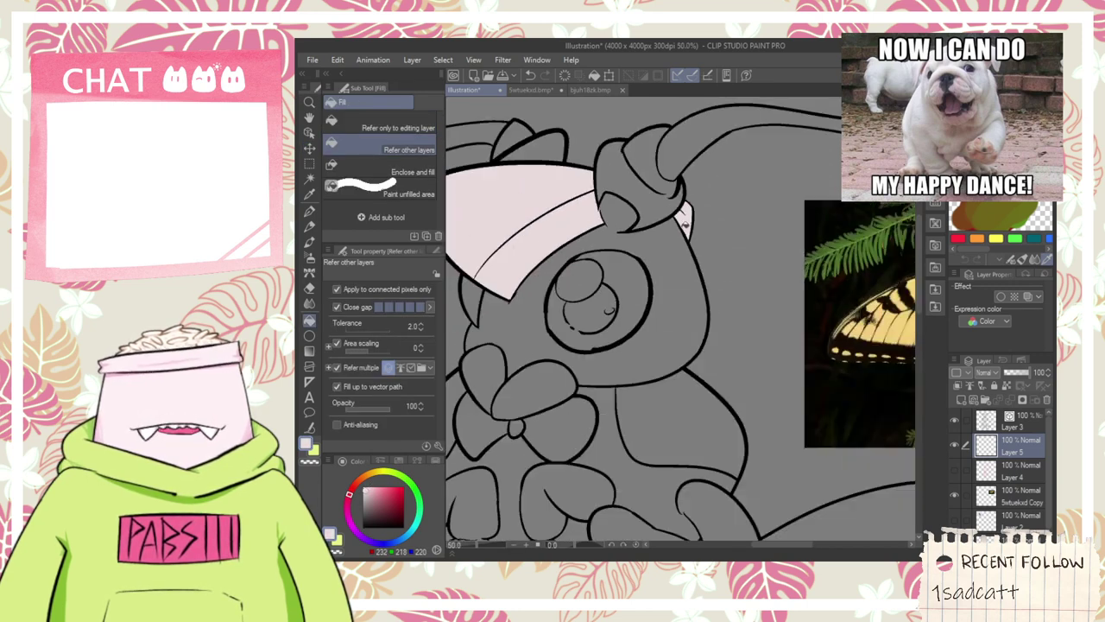
- Fill both loops and the knot of the bow tie with bright crimson (RGB 243, 37, 68)
{"action": "key", "text": "space"}
{"action": "left_click_drag", "start_coordinate": [627, 315], "coordinate": [605, 266]}
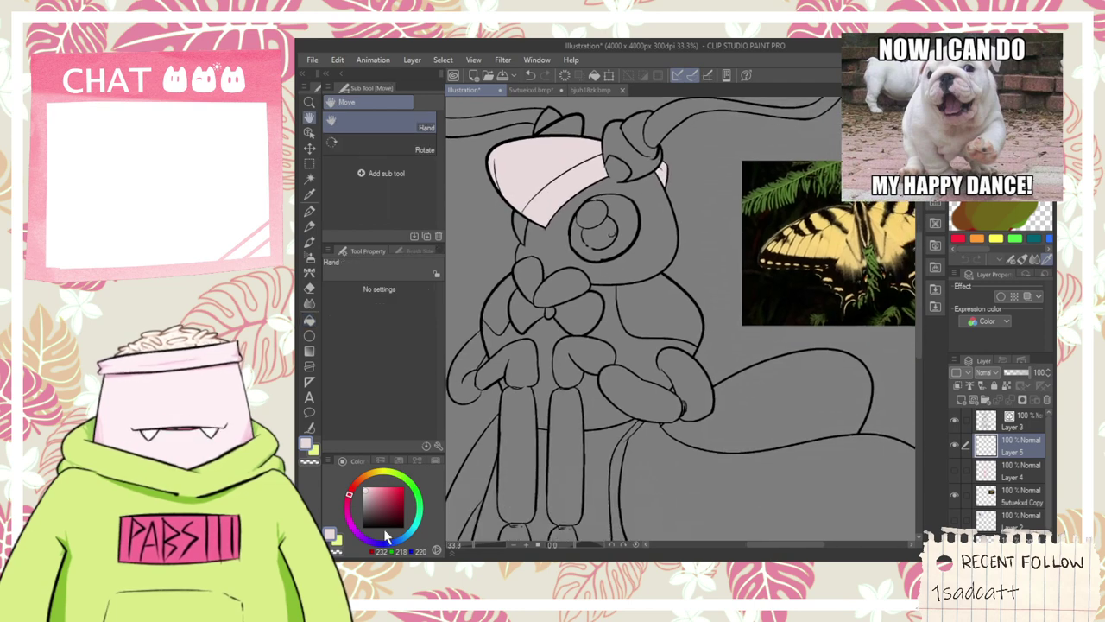
{"action": "scroll", "coordinate": [610, 215], "scroll_direction": "down", "scroll_amount": 2}
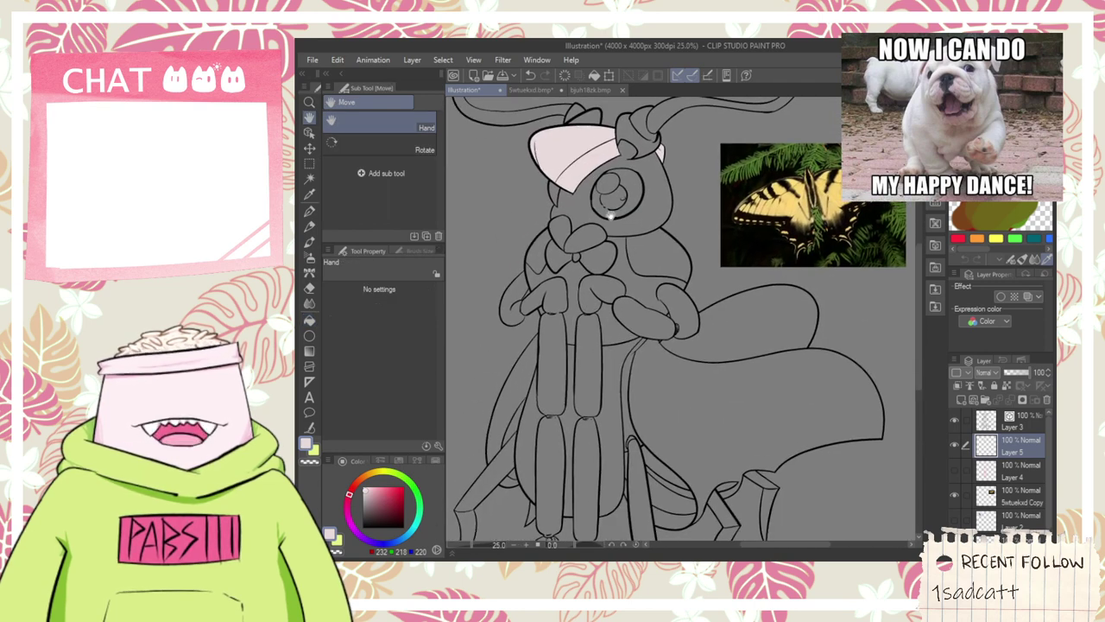
{"action": "left_click_drag", "start_coordinate": [482, 446], "coordinate": [560, 387]}
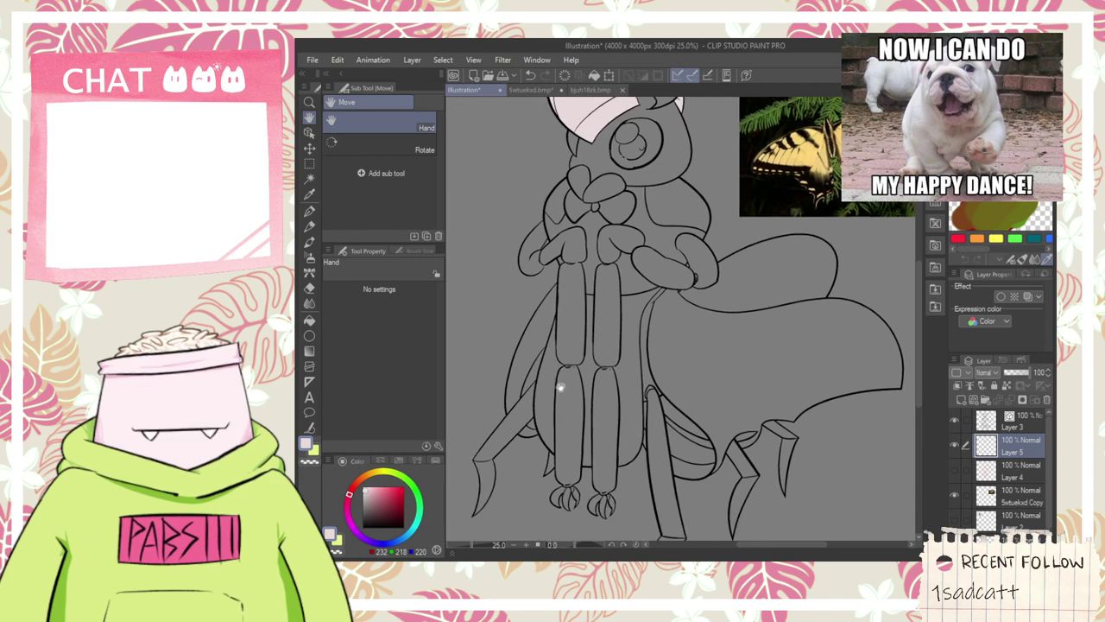
{"action": "left_click_drag", "start_coordinate": [573, 461], "coordinate": [591, 465]}
{"action": "scroll", "coordinate": [590, 465], "scroll_direction": "down", "scroll_amount": 2}
{"action": "scroll", "coordinate": [594, 344], "scroll_direction": "up", "scroll_amount": 2}
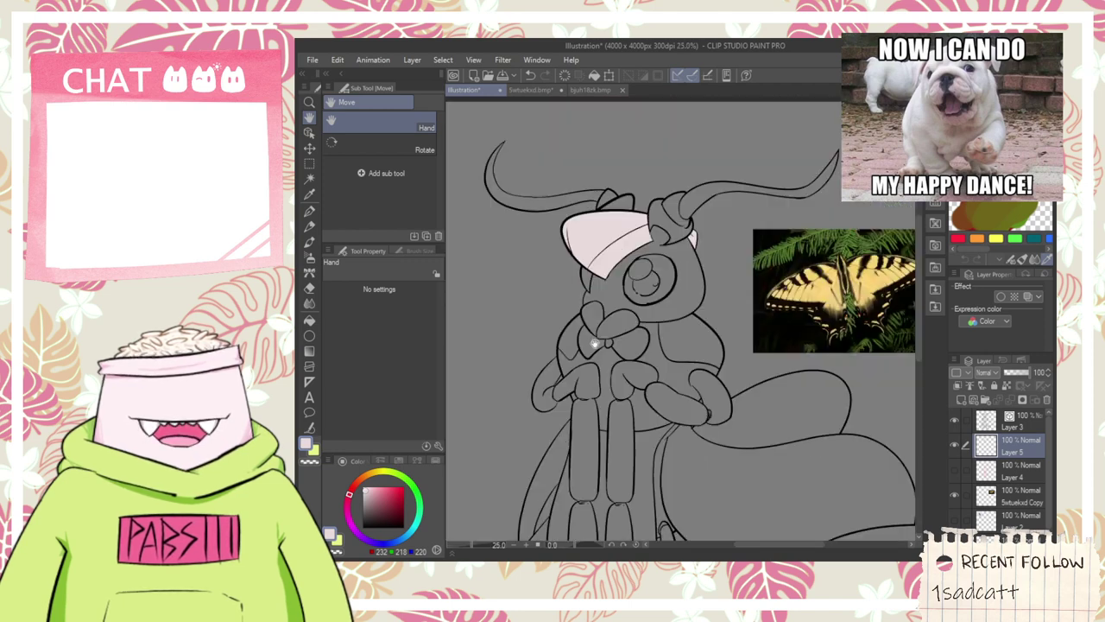
{"action": "scroll", "coordinate": [602, 354], "scroll_direction": "up", "scroll_amount": 2}
{"action": "scroll", "coordinate": [497, 495], "scroll_direction": "down", "scroll_amount": 1}
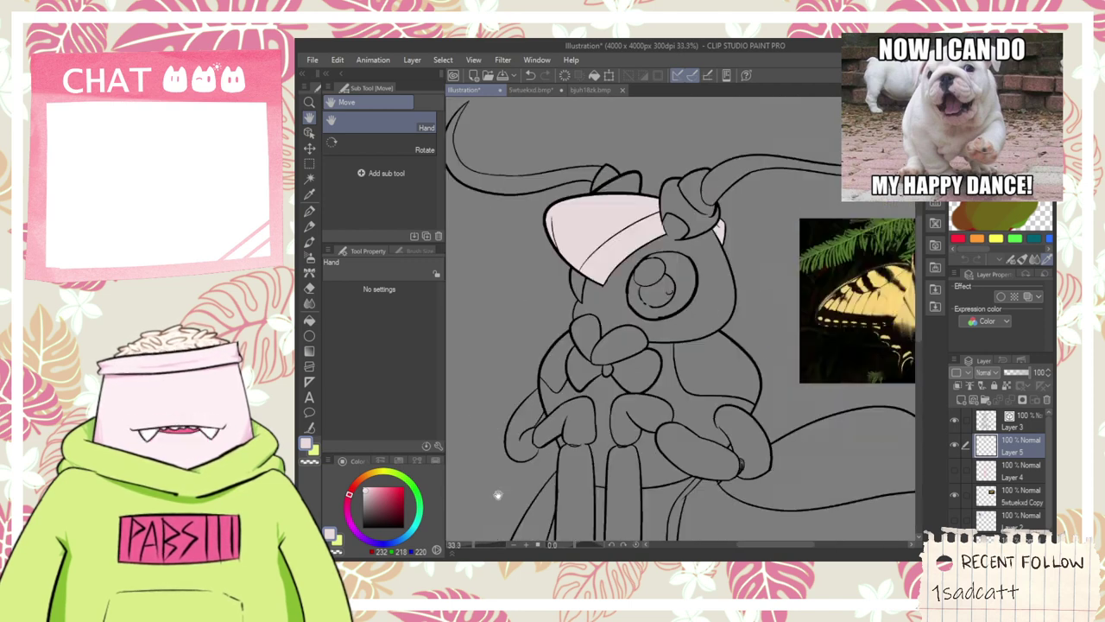
{"action": "left_click", "coordinate": [398, 488]}
{"action": "scroll", "coordinate": [612, 346], "scroll_direction": "up", "scroll_amount": 1}
{"action": "key", "text": "g"}
{"action": "left_click_drag", "start_coordinate": [570, 376], "coordinate": [639, 396]}
{"action": "key", "text": "ctrl+z"}
{"action": "scroll", "coordinate": [639, 397], "scroll_direction": "down", "scroll_amount": 1}
- Choose a muted golden yellow (RGB 213, 172, 83) for filling the chest
{"action": "key", "text": "h"}
{"action": "left_click_drag", "start_coordinate": [648, 436], "coordinate": [593, 266]}
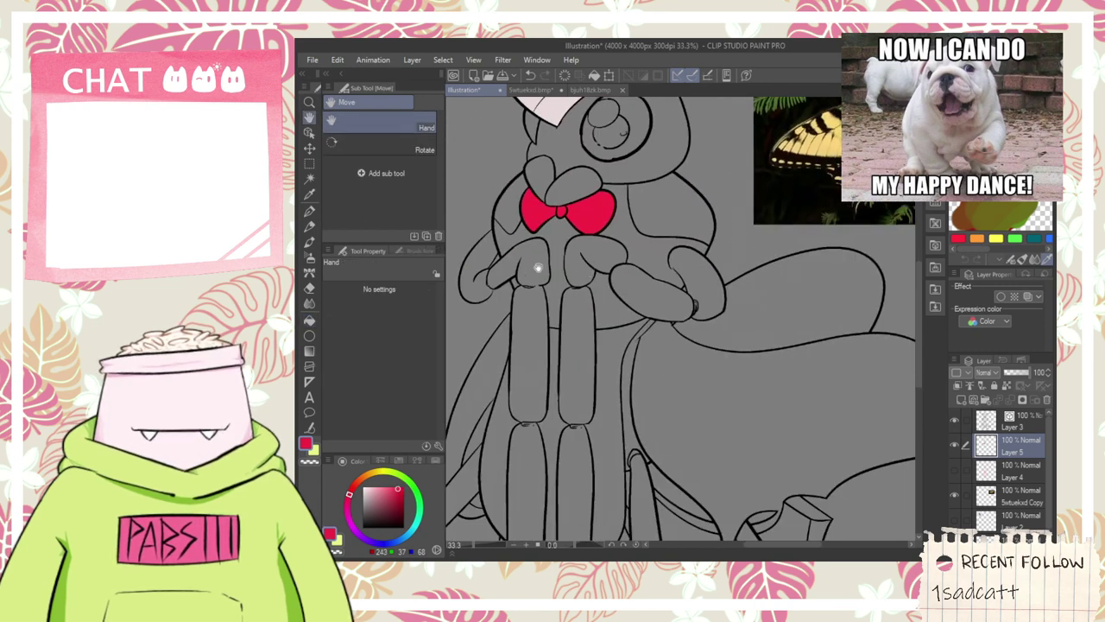
{"action": "left_click", "coordinate": [372, 474]}
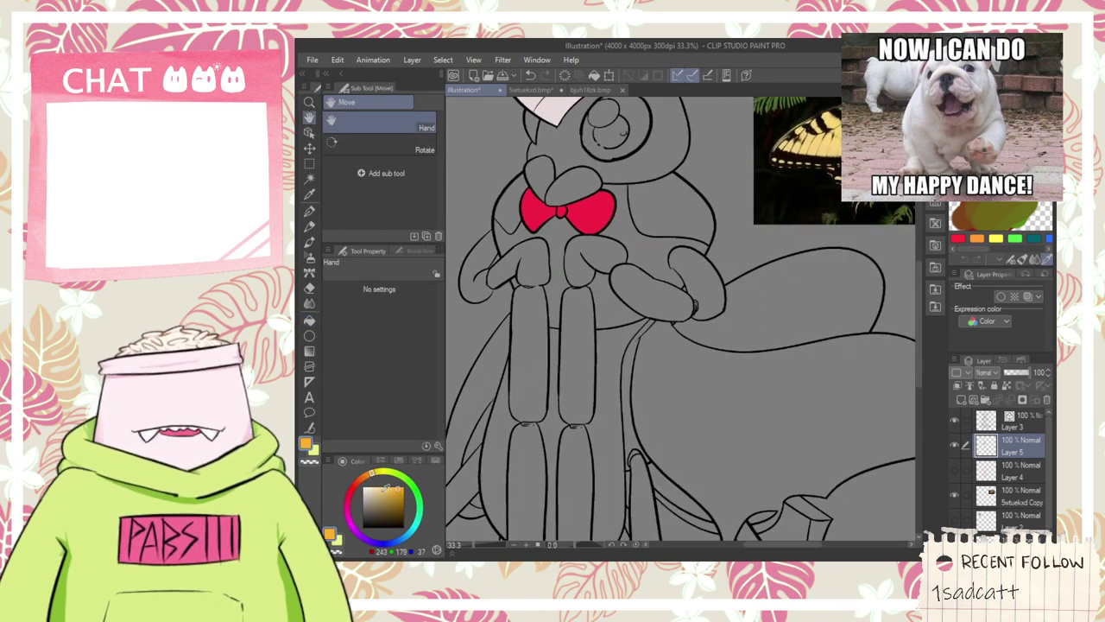
{"action": "left_click", "coordinate": [387, 493]}
{"action": "key", "text": "g"}
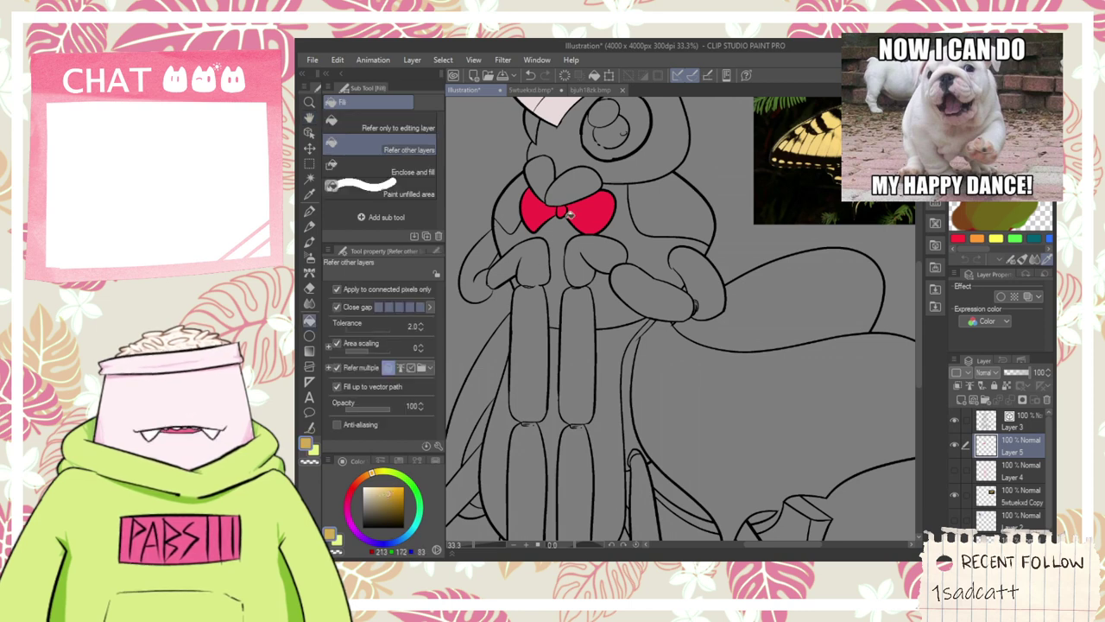
{"action": "left_click", "coordinate": [508, 202]}
{"action": "left_click", "coordinate": [649, 201]}
{"action": "key", "text": "ctrl+z"}
{"action": "key", "text": "ctrl+z"}
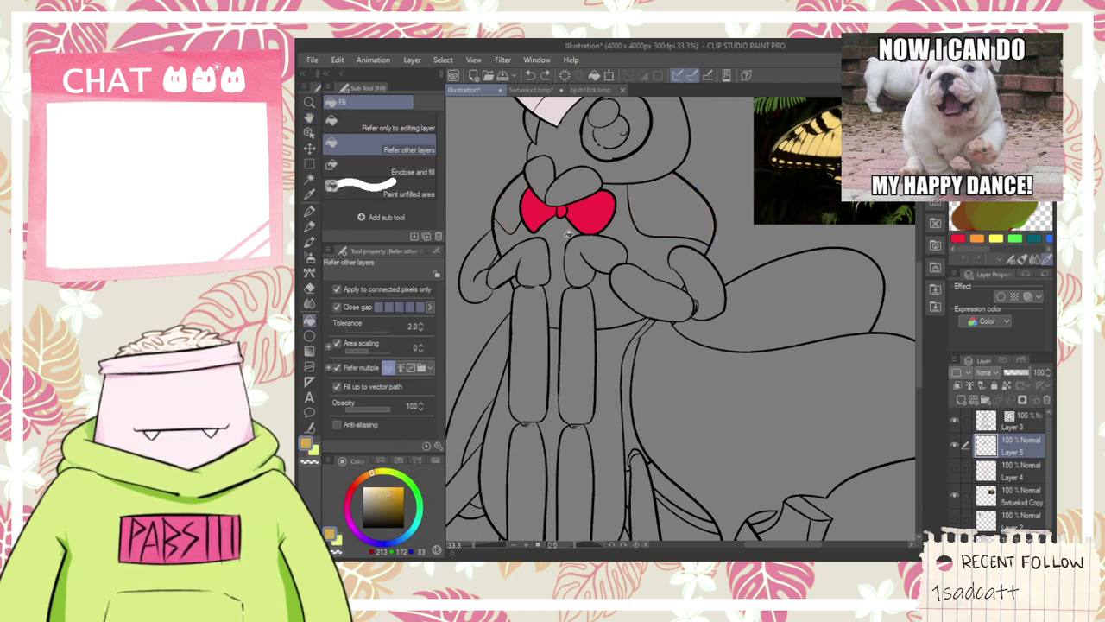
- Fill all chest areas around the bow tie and between the front legs with the muted golden yellow
{"action": "left_click", "coordinate": [566, 233]}
{"action": "left_click", "coordinate": [612, 216]}
{"action": "key", "text": "ctrl+z"}
{"action": "left_click", "coordinate": [622, 230]}
{"action": "left_click", "coordinate": [603, 301]}
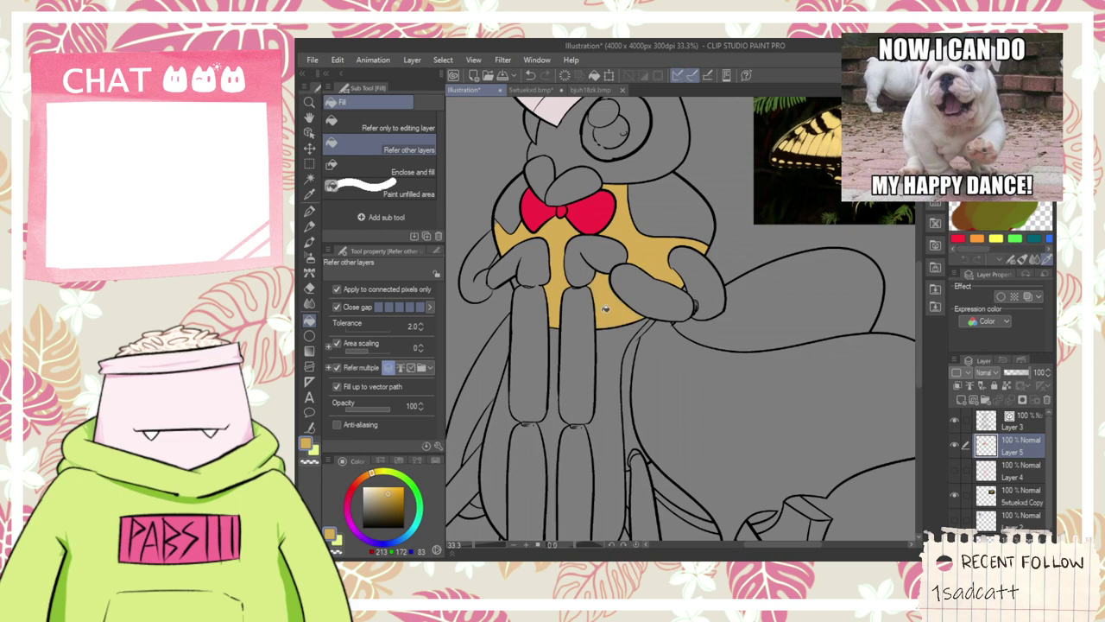
- Fill the long leg right of the abdomen, including its top joint and pointed foot, with the same golden yellow
{"action": "scroll", "coordinate": [606, 313], "scroll_direction": "down", "scroll_amount": 1}
{"action": "scroll", "coordinate": [544, 233], "scroll_direction": "up", "scroll_amount": 2}
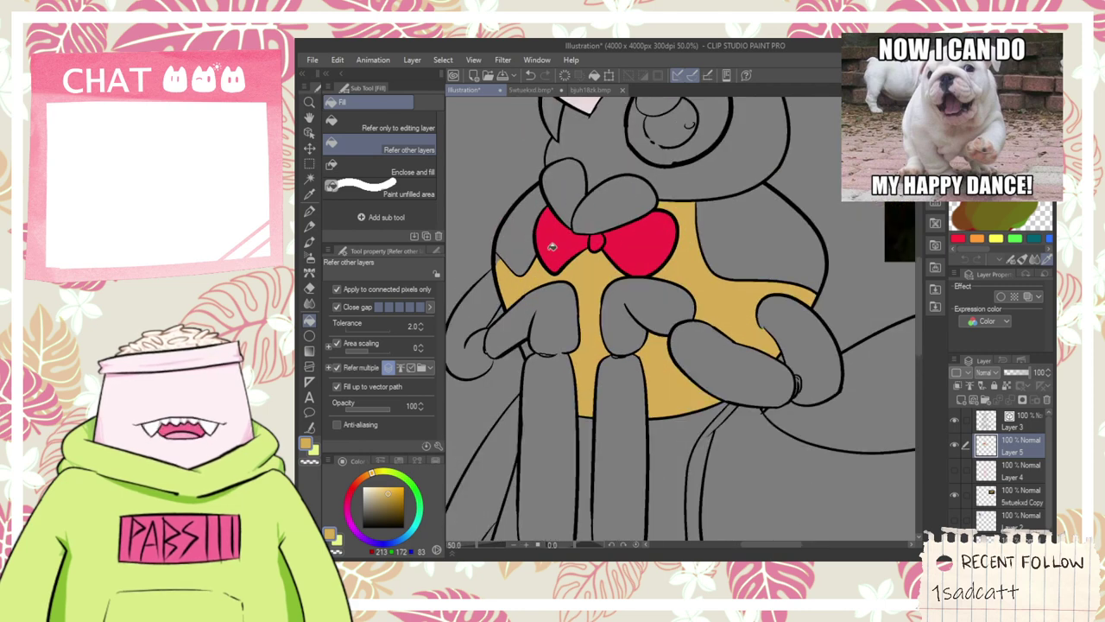
{"action": "scroll", "coordinate": [504, 262], "scroll_direction": "up", "scroll_amount": 2}
{"action": "scroll", "coordinate": [519, 358], "scroll_direction": "down", "scroll_amount": 3}
{"action": "scroll", "coordinate": [553, 401], "scroll_direction": "up", "scroll_amount": 3}
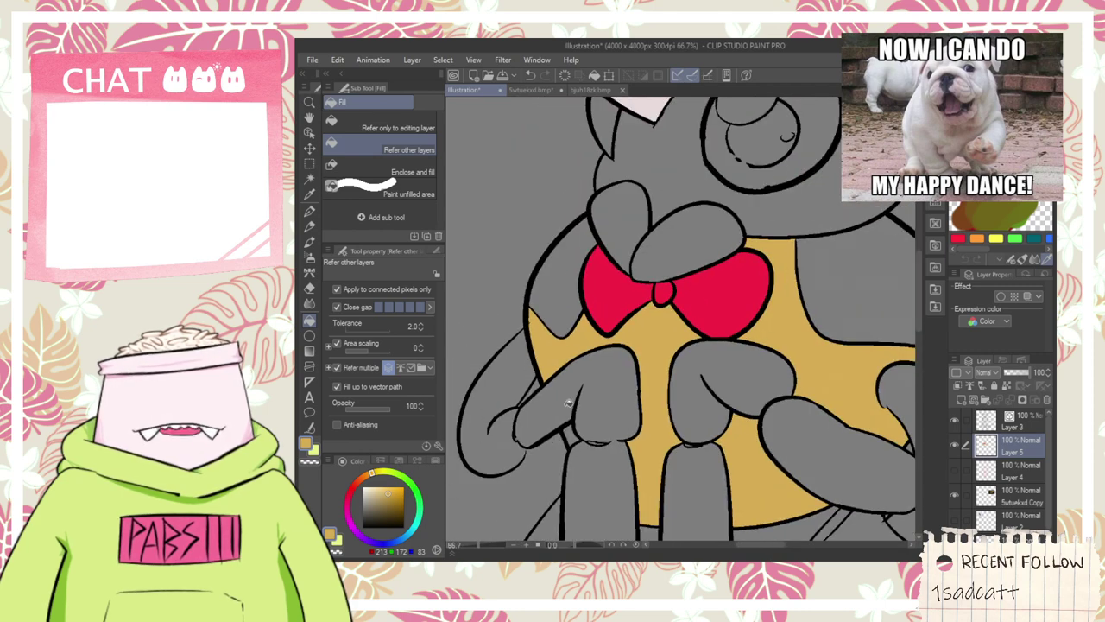
{"action": "scroll", "coordinate": [573, 434], "scroll_direction": "down", "scroll_amount": 3}
{"action": "left_click_drag", "start_coordinate": [609, 462], "coordinate": [595, 251]}
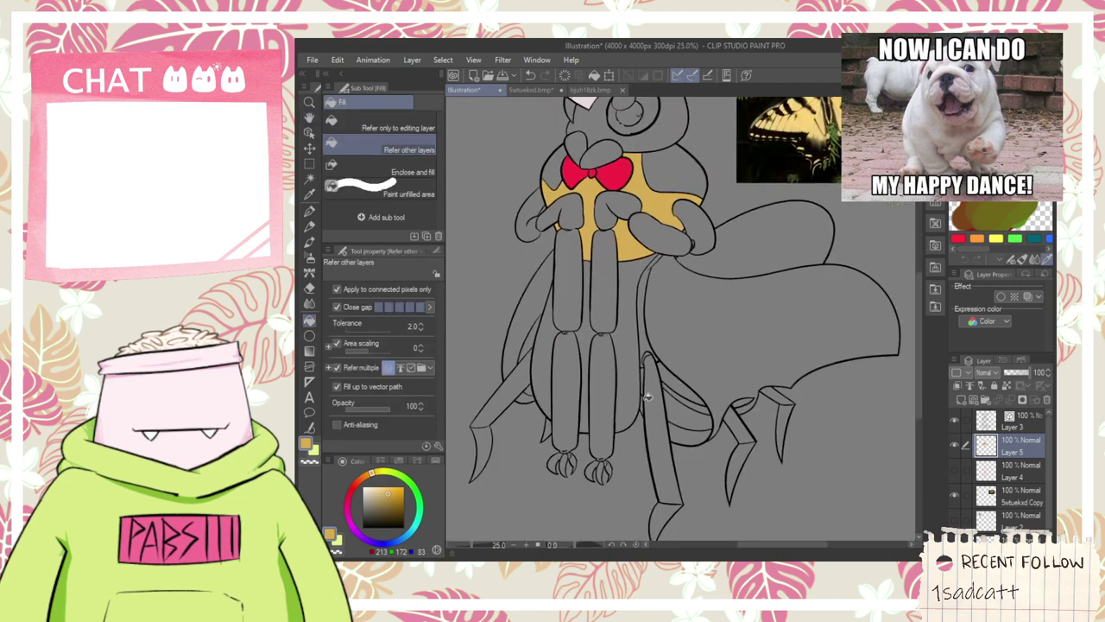
{"action": "scroll", "coordinate": [663, 375], "scroll_direction": "up", "scroll_amount": 1}
{"action": "left_click", "coordinate": [656, 371]}
{"action": "left_click", "coordinate": [649, 341]}
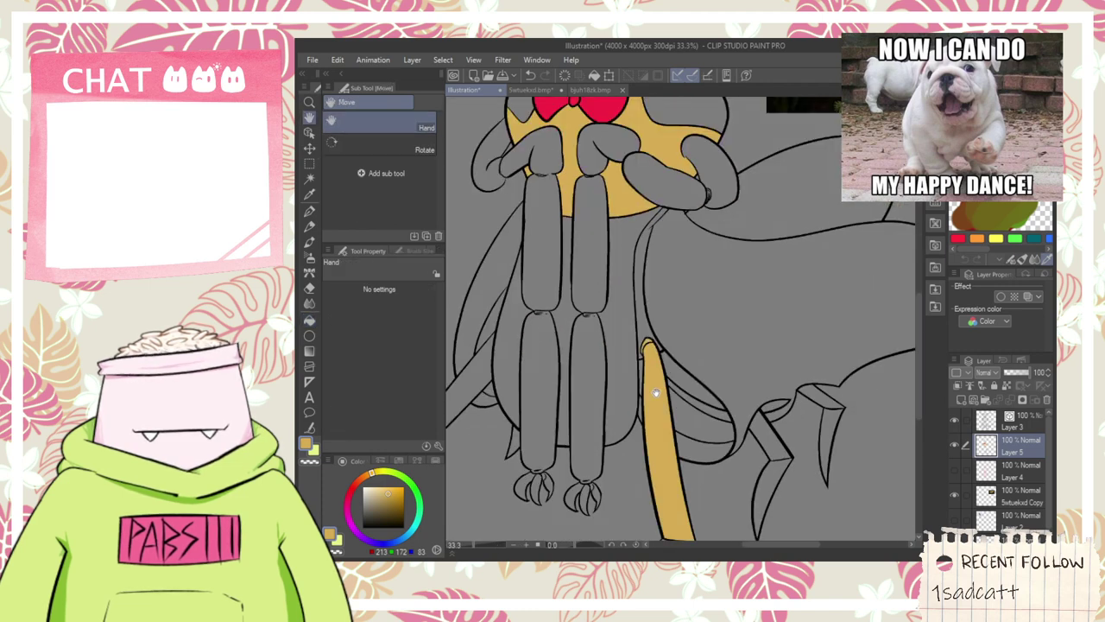
{"action": "left_click_drag", "start_coordinate": [657, 391], "coordinate": [625, 238]}
{"action": "left_click", "coordinate": [640, 413]}
- Fill the two small hind legs below the right wing and the hind leg on the left with golden yellow
{"action": "left_click", "coordinate": [730, 337]}
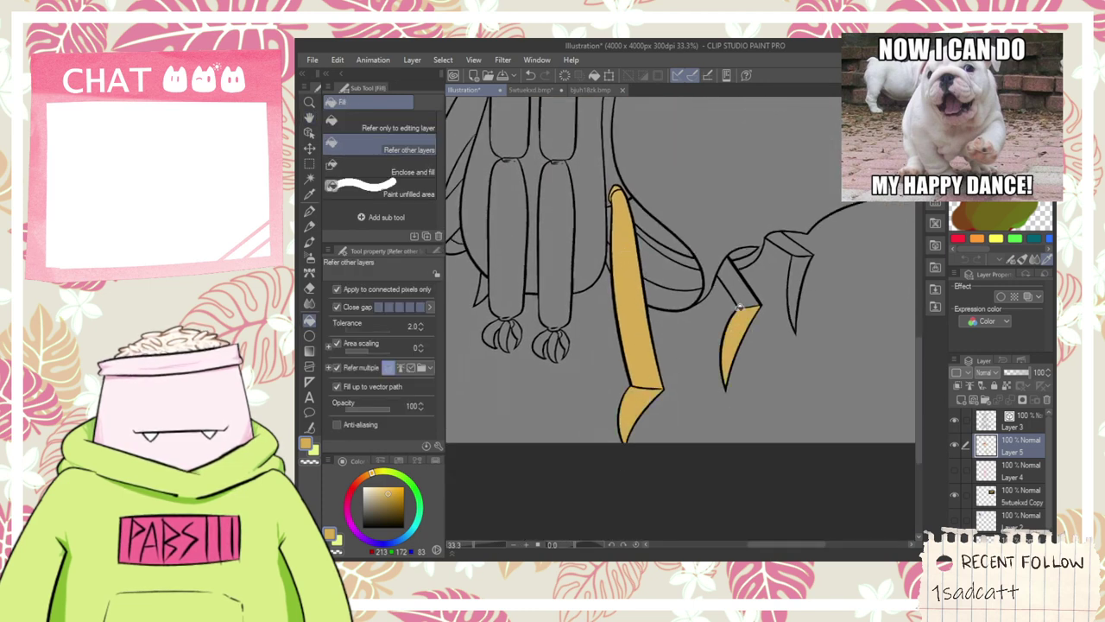
{"action": "left_click", "coordinate": [736, 282]}
{"action": "key", "text": "ctrl+z"}
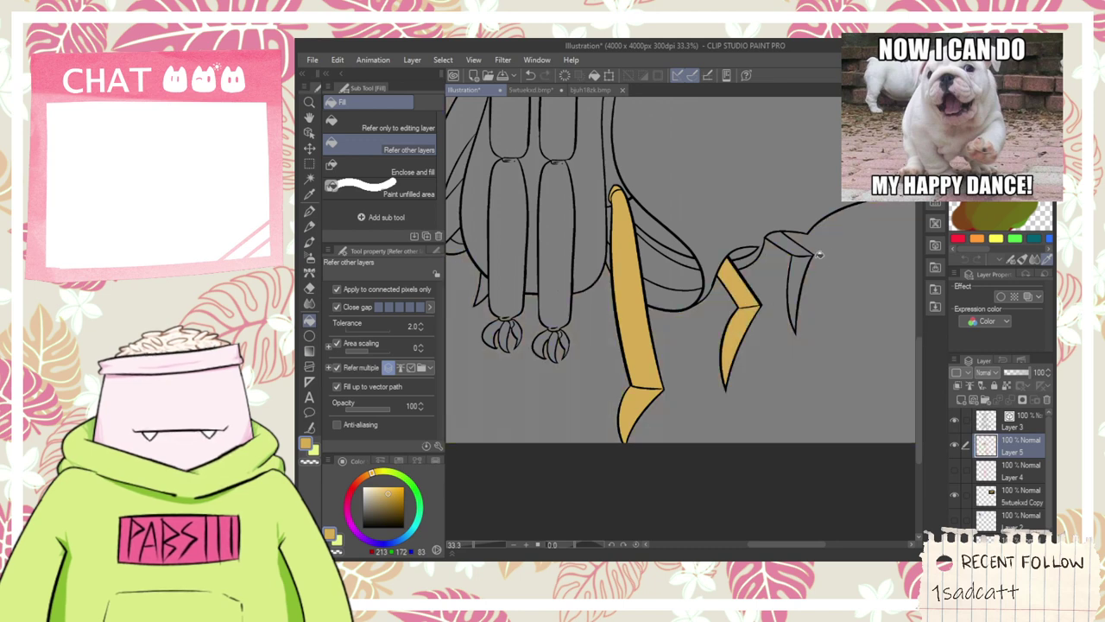
{"action": "left_click", "coordinate": [800, 275]}
{"action": "left_click_drag", "start_coordinate": [516, 234], "coordinate": [725, 266]}
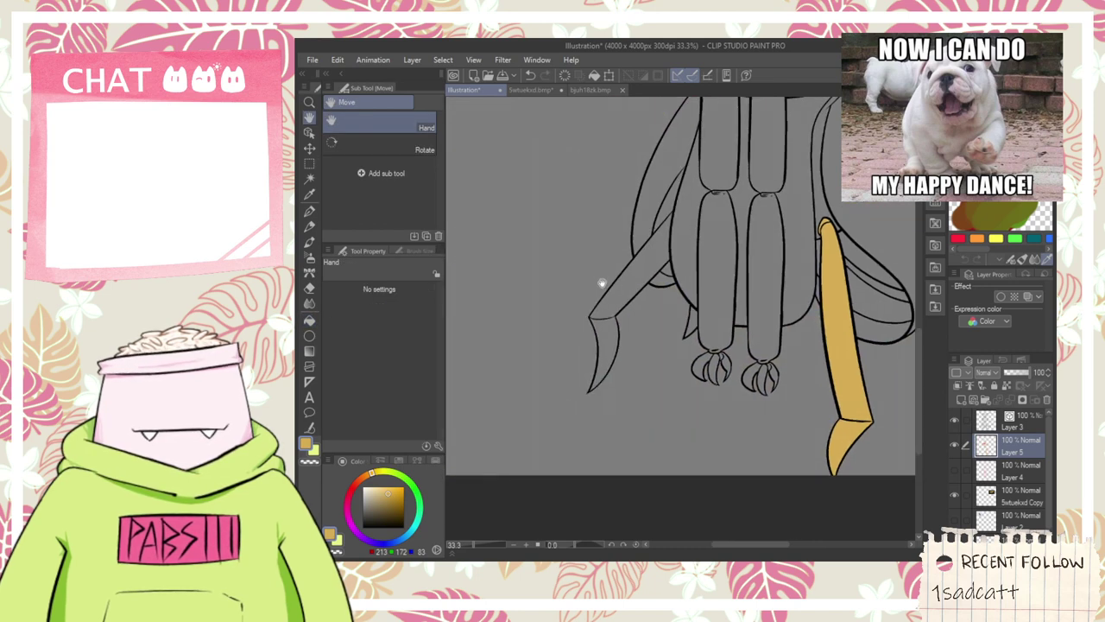
{"action": "scroll", "coordinate": [604, 298], "scroll_direction": "up", "scroll_amount": 1}
{"action": "left_click", "coordinate": [607, 357]}
{"action": "left_click", "coordinate": [614, 288]}
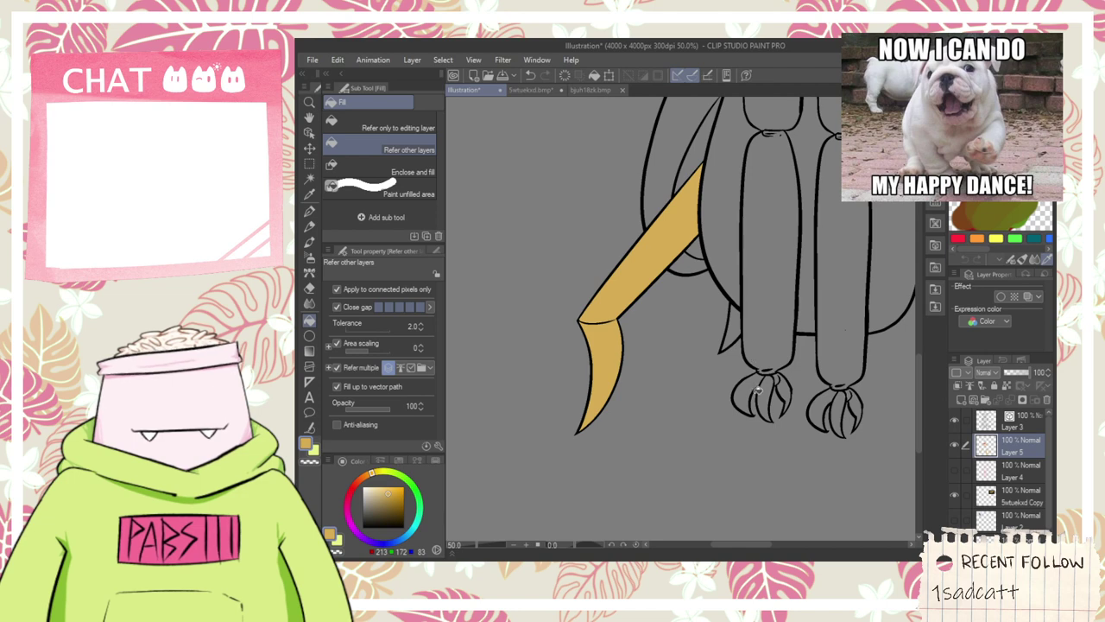
- Choose a dark maroon (RGB 114, 43, 56) and fill the left arm and the left front leg's segments with it
{"action": "scroll", "coordinate": [759, 390], "scroll_direction": "down", "scroll_amount": 2}
{"action": "key", "text": "h"}
{"action": "left_click_drag", "start_coordinate": [771, 357], "coordinate": [692, 403]}
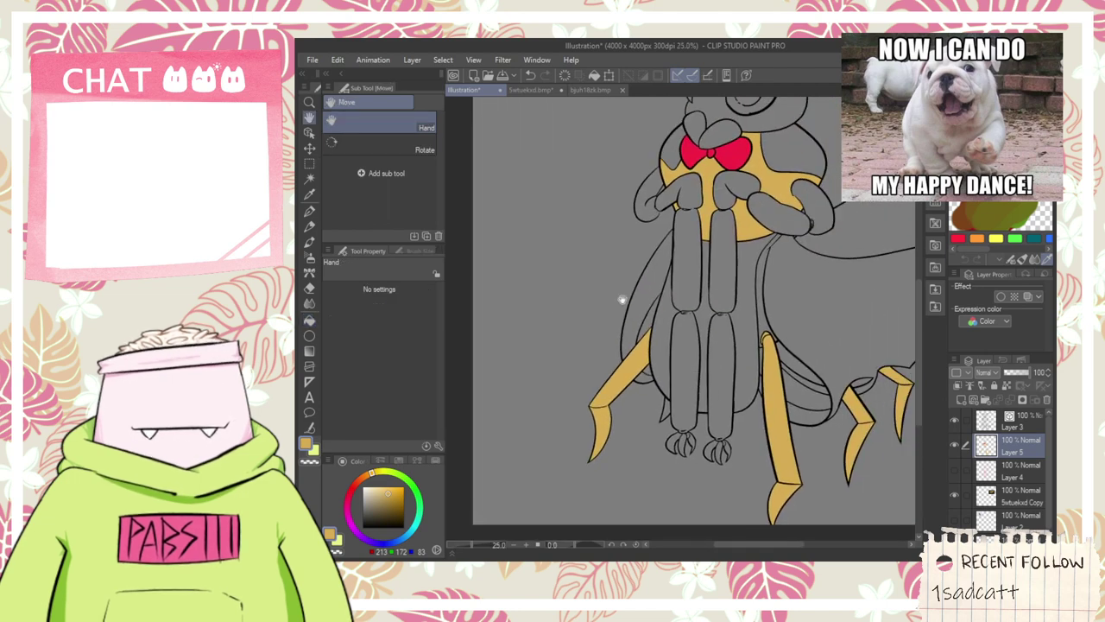
{"action": "left_click", "coordinate": [349, 499]}
{"action": "left_click", "coordinate": [388, 509]}
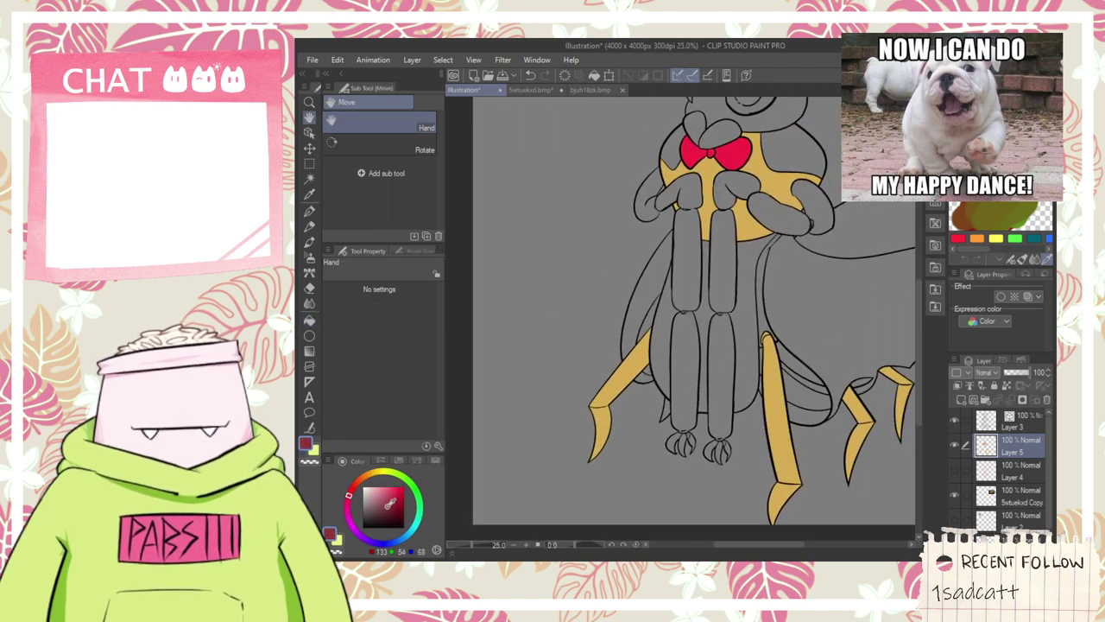
{"action": "key", "text": "g"}
{"action": "left_click", "coordinate": [652, 188]}
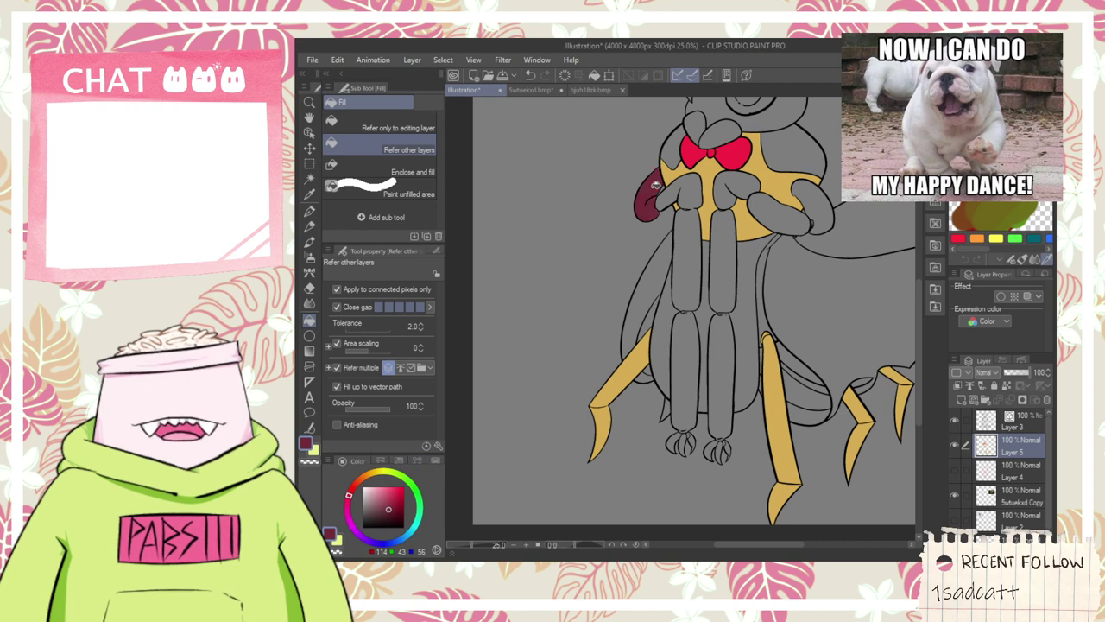
{"action": "left_click", "coordinate": [675, 193]}
{"action": "left_click", "coordinate": [687, 264]}
{"action": "left_click", "coordinate": [693, 326]}
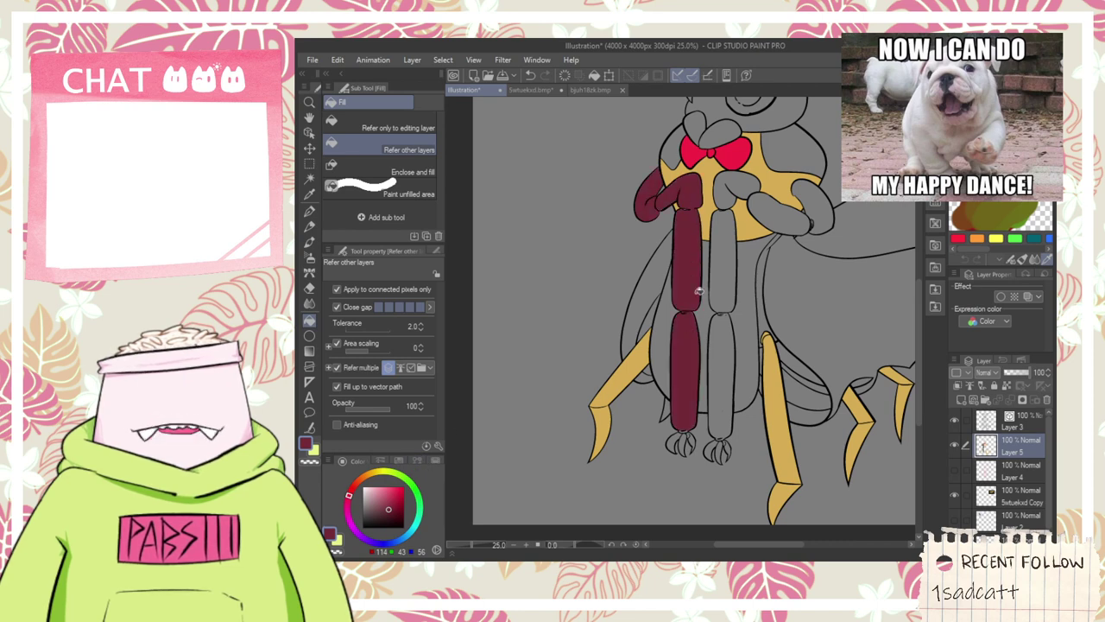
- Fill the claws of the left front foot with the dark maroon
{"action": "left_click", "coordinate": [689, 434]}
{"action": "scroll", "coordinate": [689, 433], "scroll_direction": "up", "scroll_amount": 3}
{"action": "left_click", "coordinate": [684, 420]}
{"action": "left_click", "coordinate": [688, 438]}
{"action": "left_click", "coordinate": [713, 423]}
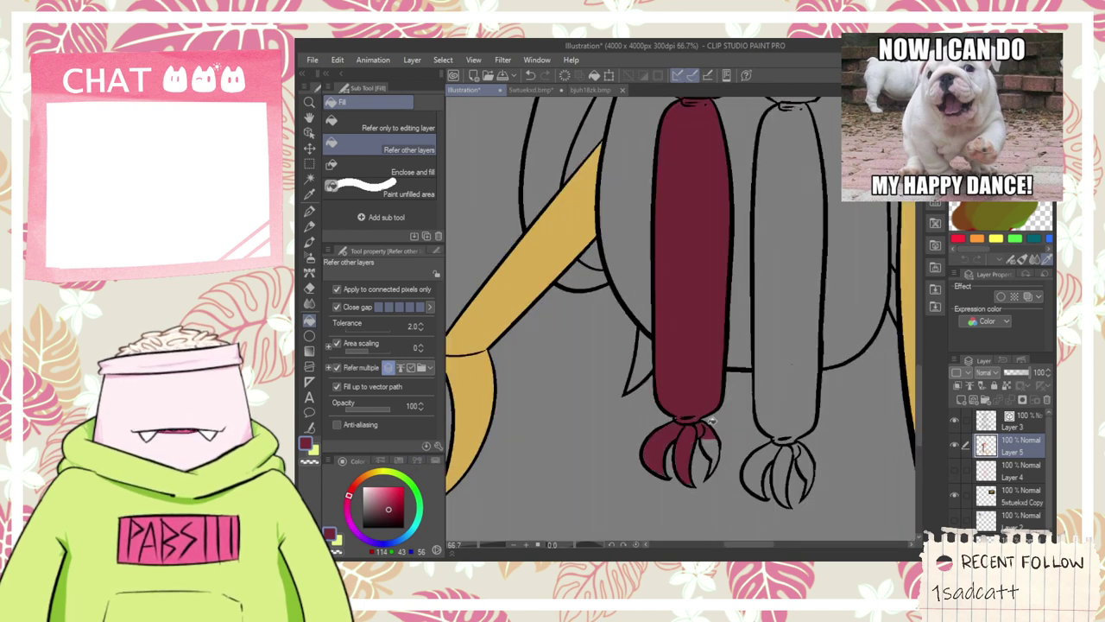
{"action": "left_click", "coordinate": [708, 443]}
- Fill the shoulder patches on both sides of the golden chest with dark maroon
{"action": "scroll", "coordinate": [708, 442], "scroll_direction": "down", "scroll_amount": 2}
{"action": "key", "text": "space"}
{"action": "left_click_drag", "start_coordinate": [708, 226], "coordinate": [628, 440]}
{"action": "key", "text": "g"}
{"action": "left_click", "coordinate": [608, 270]}
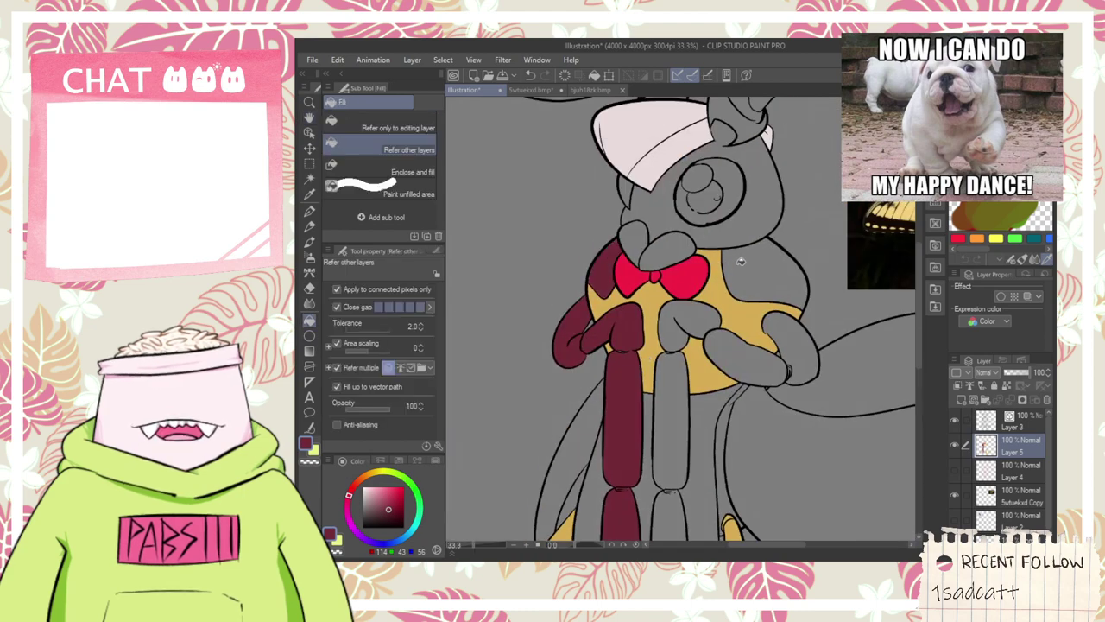
{"action": "left_click", "coordinate": [742, 261]}
- Fill the right front leg's segments and all of its foot claws with dark maroon
{"action": "left_click", "coordinate": [682, 327]}
{"action": "left_click", "coordinate": [671, 371]}
{"action": "scroll", "coordinate": [670, 358], "scroll_direction": "up", "scroll_amount": 3}
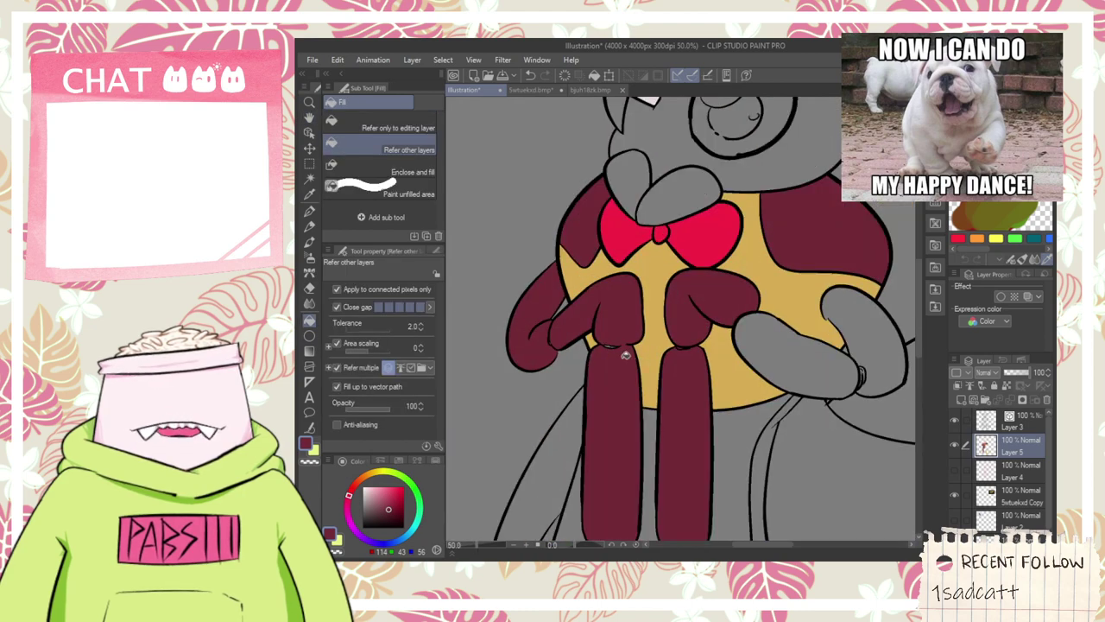
{"action": "scroll", "coordinate": [621, 341], "scroll_direction": "down", "scroll_amount": 3}
{"action": "left_click_drag", "start_coordinate": [653, 353], "coordinate": [654, 158]}
{"action": "left_click", "coordinate": [664, 378]}
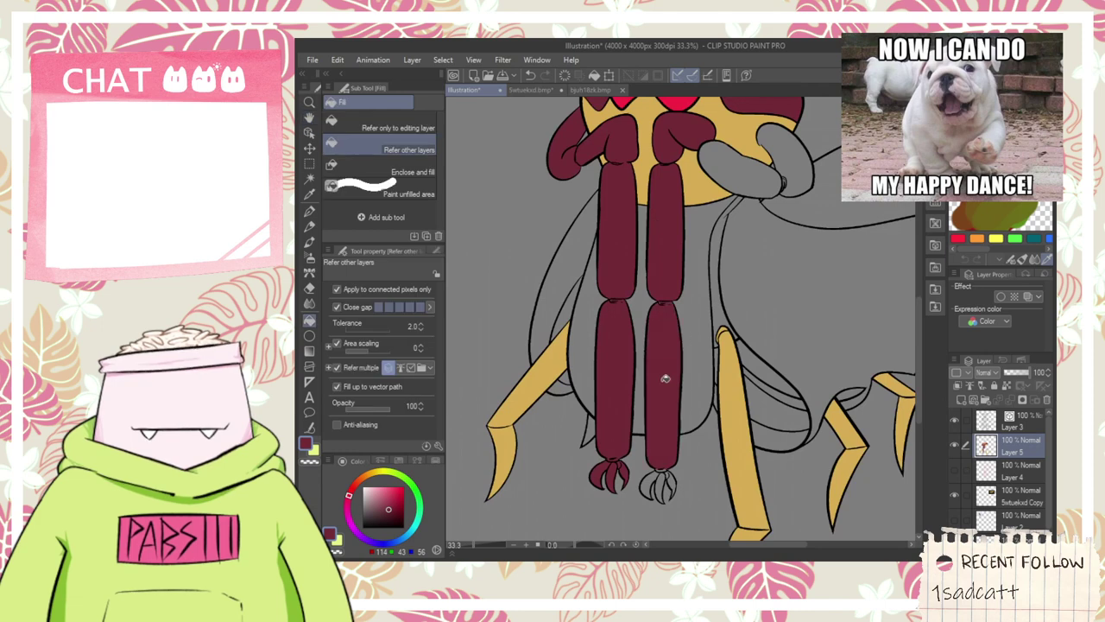
{"action": "left_click", "coordinate": [657, 480]}
{"action": "scroll", "coordinate": [658, 482], "scroll_direction": "up", "scroll_amount": 2}
{"action": "left_click", "coordinate": [680, 488]}
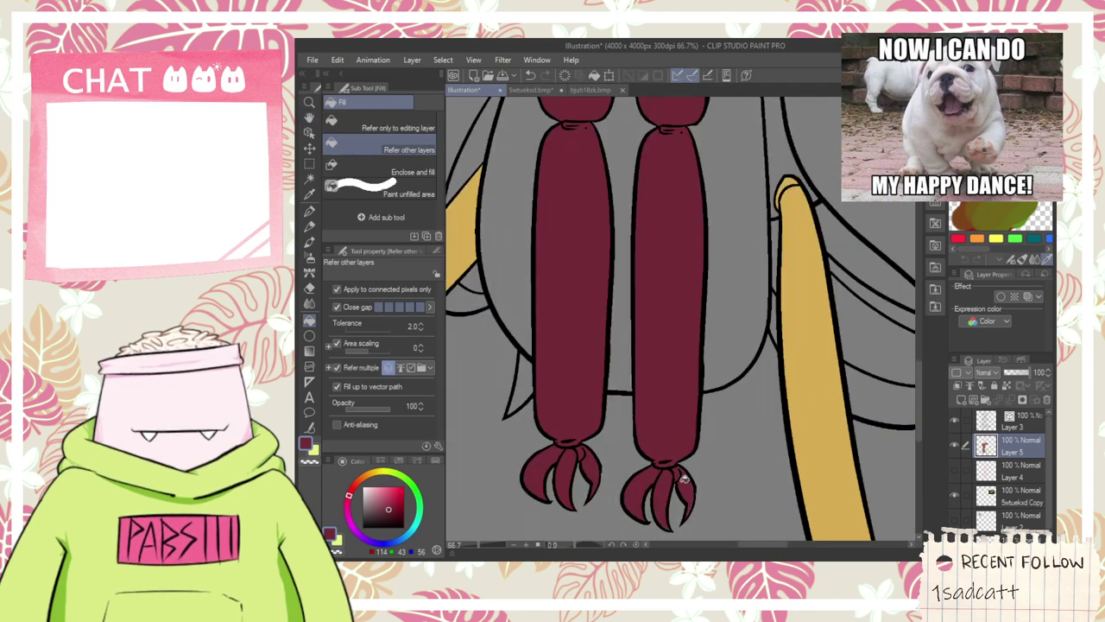
- Fill both segments of the bent arm at the right side of the chest with dark maroon
{"action": "scroll", "coordinate": [682, 475], "scroll_direction": "down", "scroll_amount": 1}
{"action": "scroll", "coordinate": [678, 453], "scroll_direction": "down", "scroll_amount": 3}
{"action": "scroll", "coordinate": [670, 310], "scroll_direction": "up", "scroll_amount": 2}
{"action": "left_click", "coordinate": [670, 310]}
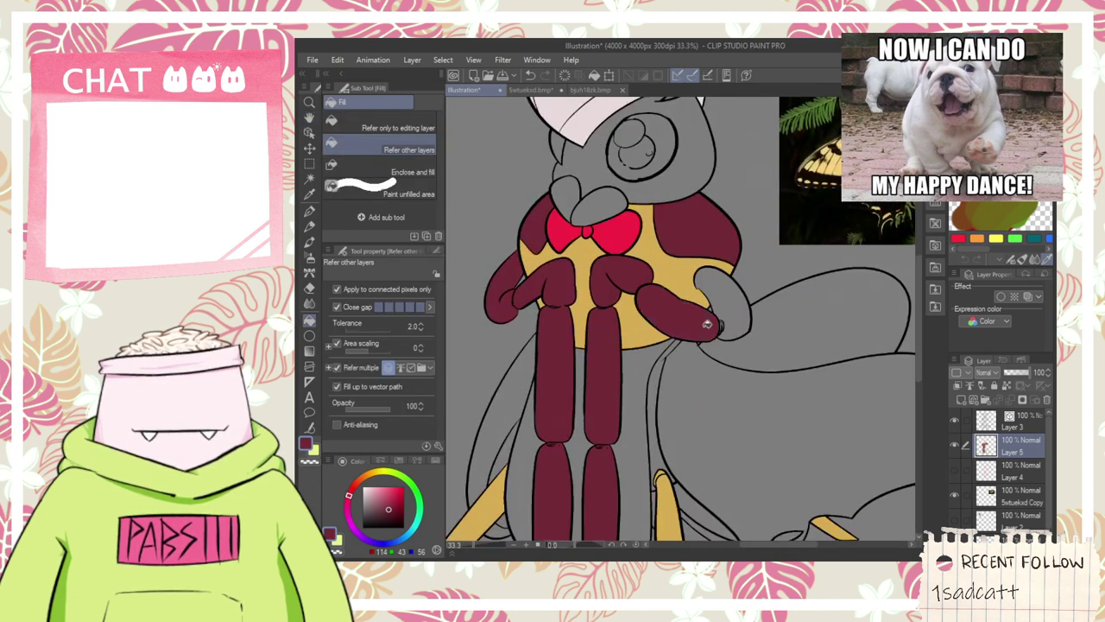
{"action": "left_click", "coordinate": [718, 292]}
- Fill the narrow strip between the abdomen and the large wing, and the upper wing behind it, with dark maroon
{"action": "left_click_drag", "start_coordinate": [590, 274], "coordinate": [639, 169]}
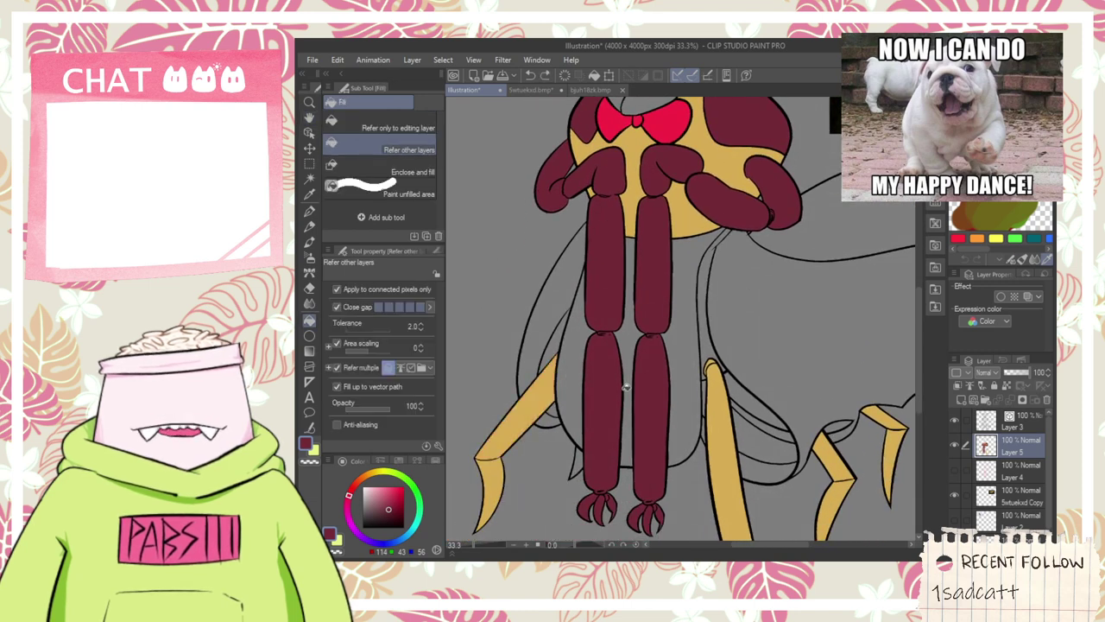
{"action": "left_click", "coordinate": [706, 346]}
{"action": "scroll", "coordinate": [715, 361], "scroll_direction": "up", "scroll_amount": 2}
{"action": "left_click", "coordinate": [732, 366]}
{"action": "scroll", "coordinate": [732, 366], "scroll_direction": "down", "scroll_amount": 2}
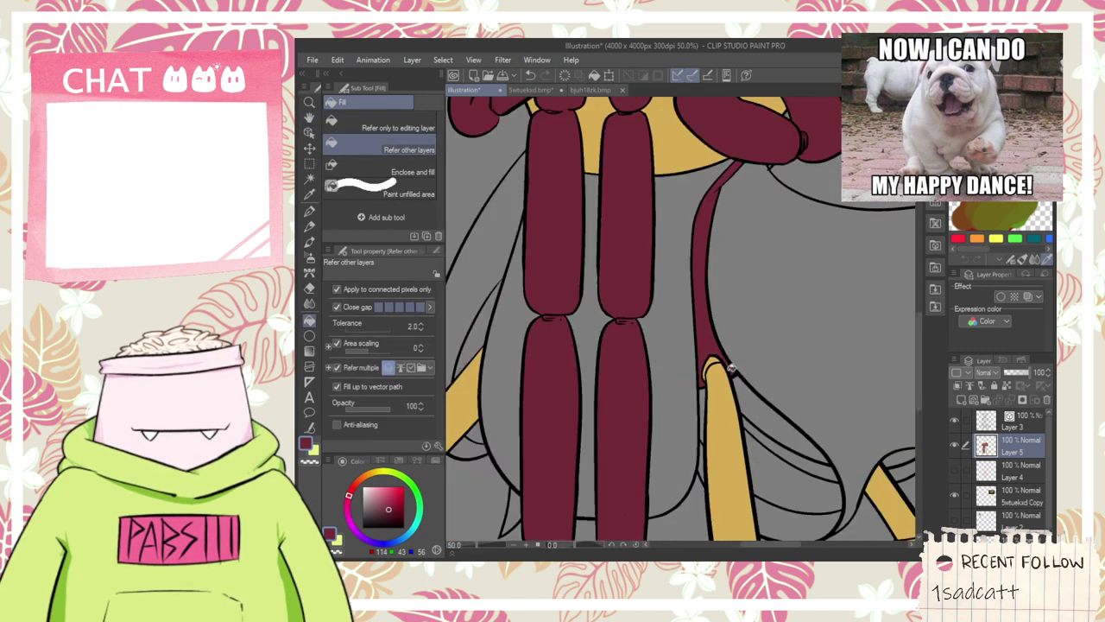
{"action": "left_click_drag", "start_coordinate": [744, 310], "coordinate": [639, 333]}
{"action": "left_click", "coordinate": [757, 249]}
{"action": "scroll", "coordinate": [757, 249], "scroll_direction": "down", "scroll_amount": 3}
{"action": "left_click_drag", "start_coordinate": [669, 203], "coordinate": [658, 301]}
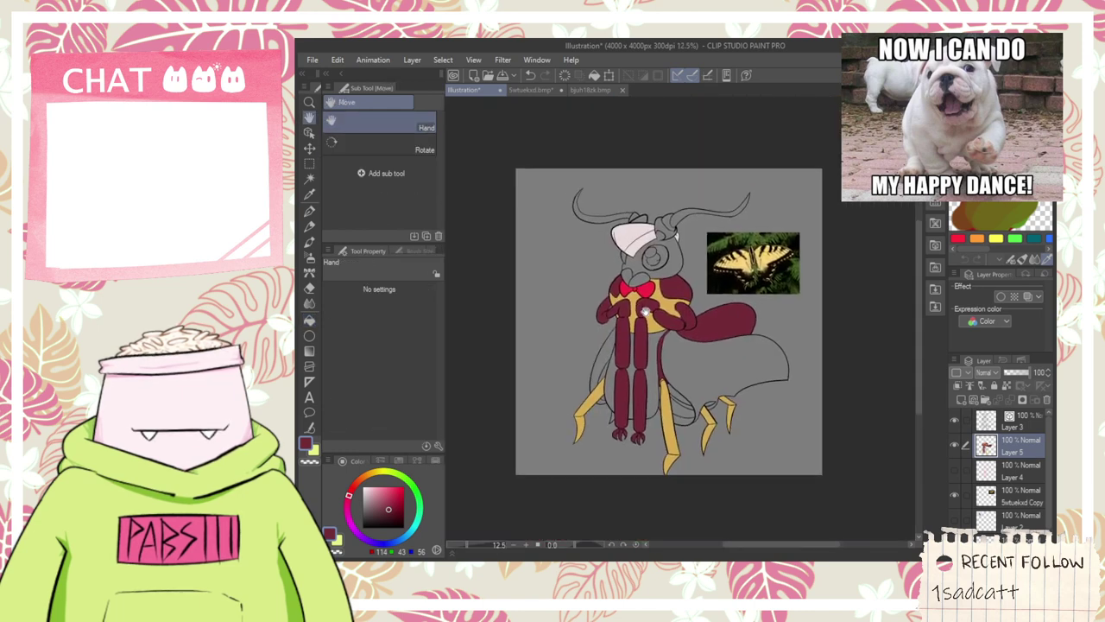
- Sample the chest's golden yellow and try it on the two rounded mouthparts above the bow tie
{"action": "scroll", "coordinate": [655, 299], "scroll_direction": "up", "scroll_amount": 3}
{"action": "left_click", "coordinate": [626, 288], "text": "alt"}
{"action": "key", "text": "g"}
{"action": "scroll", "coordinate": [623, 288], "scroll_direction": "up", "scroll_amount": 2}
{"action": "left_click", "coordinate": [597, 240]}
{"action": "left_click", "coordinate": [656, 275]}
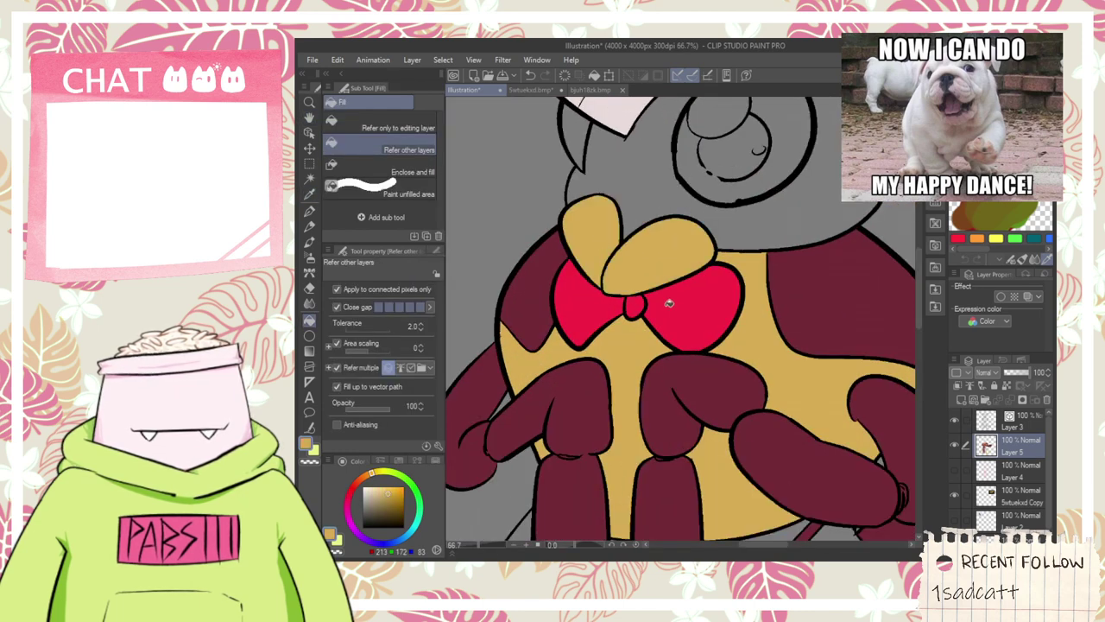
- Sample the dark maroon from the shoulder patch and fill the two rounded mouthparts above the bow tie with it
{"action": "key", "text": "i"}
{"action": "left_click", "coordinate": [822, 296]}
{"action": "key", "text": "g"}
{"action": "left_click", "coordinate": [597, 250]}
{"action": "left_click", "coordinate": [657, 259]}
{"action": "key", "text": "i"}
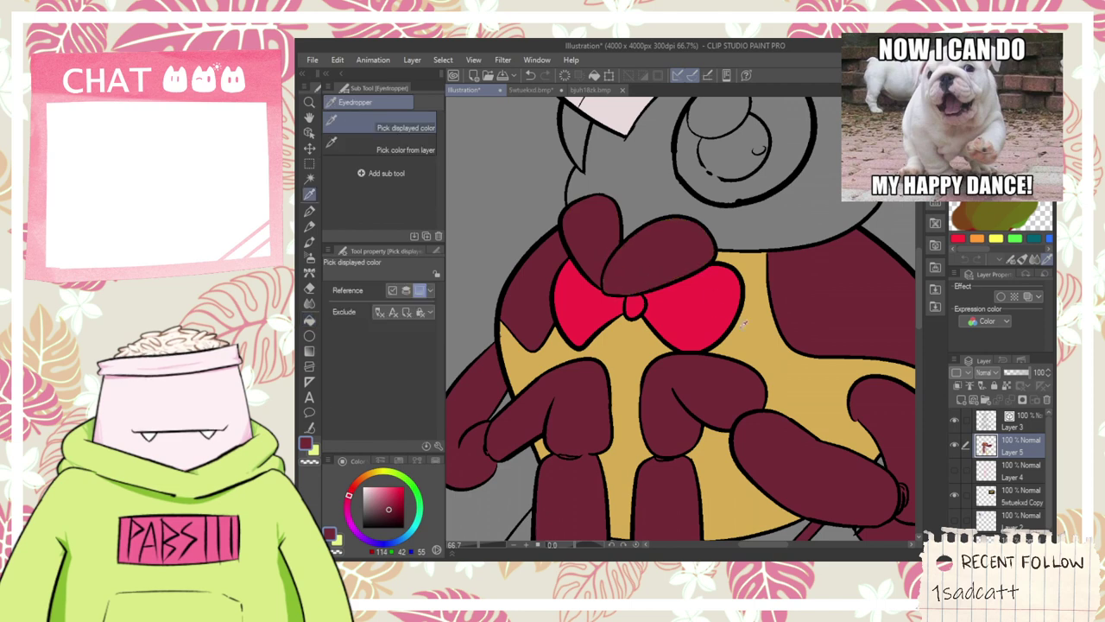
- Sample the chest's golden yellow and fill the head around the eye with it
{"action": "left_click", "coordinate": [736, 306]}
{"action": "key", "text": "g"}
{"action": "left_click", "coordinate": [665, 192]}
{"action": "scroll", "coordinate": [664, 205], "scroll_direction": "down", "scroll_amount": 1}
{"action": "left_click_drag", "start_coordinate": [656, 197], "coordinate": [664, 318]}
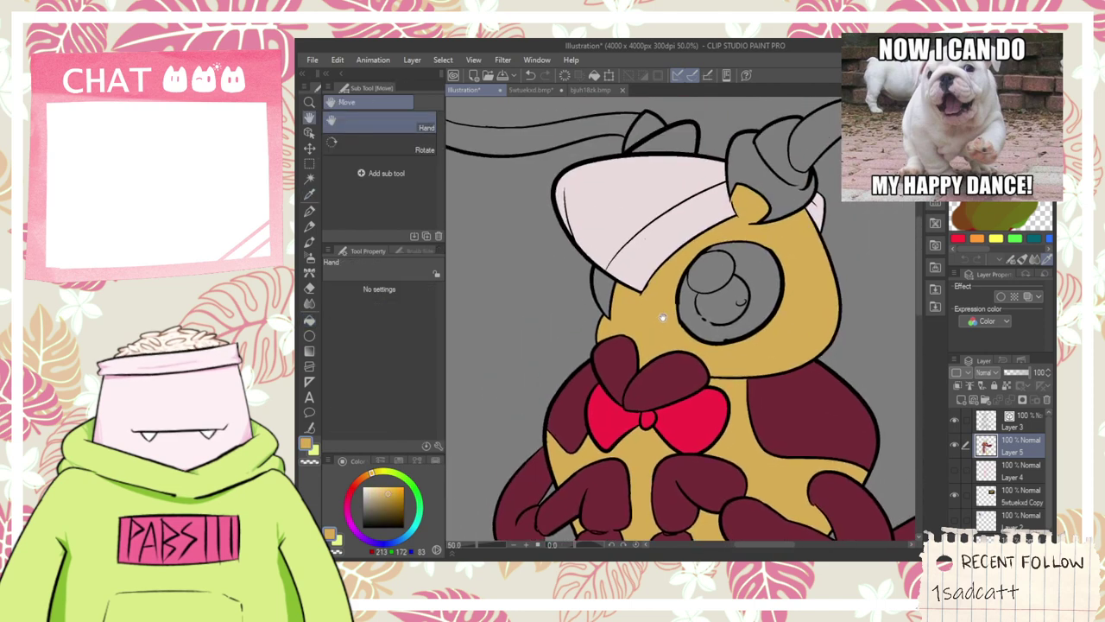
{"action": "scroll", "coordinate": [684, 281], "scroll_direction": "down", "scroll_amount": 1}
- Sample the dark maroon from the mouthparts and fill both antennae and their rounded bases with it
{"action": "key", "text": "i"}
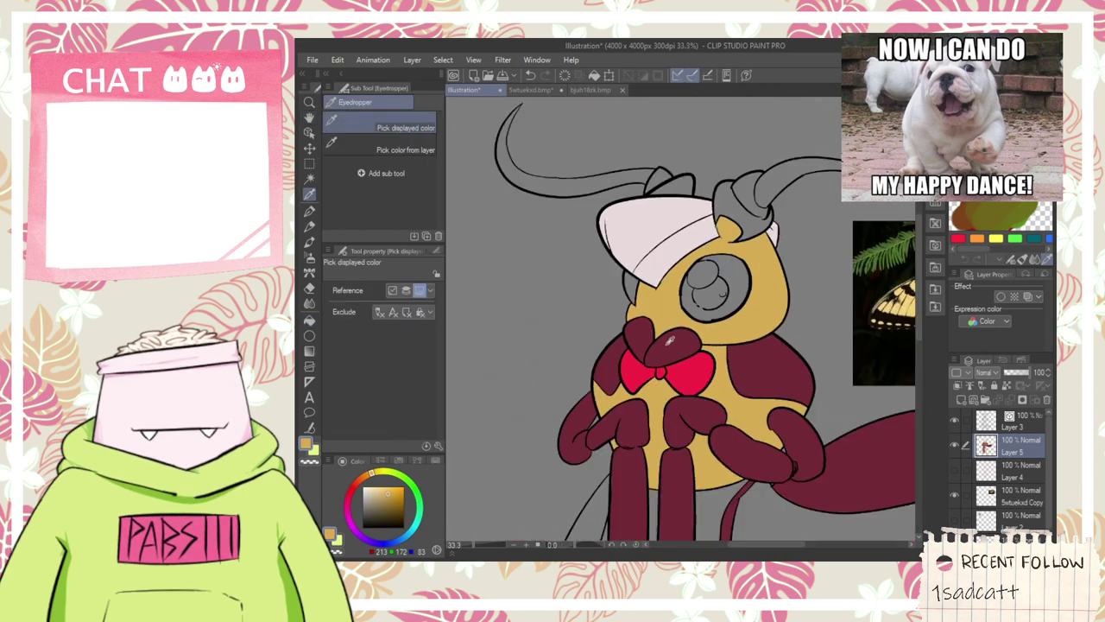
{"action": "left_click", "coordinate": [670, 341]}
{"action": "key", "text": "g"}
{"action": "left_click", "coordinate": [744, 215]}
{"action": "left_click", "coordinate": [669, 184]}
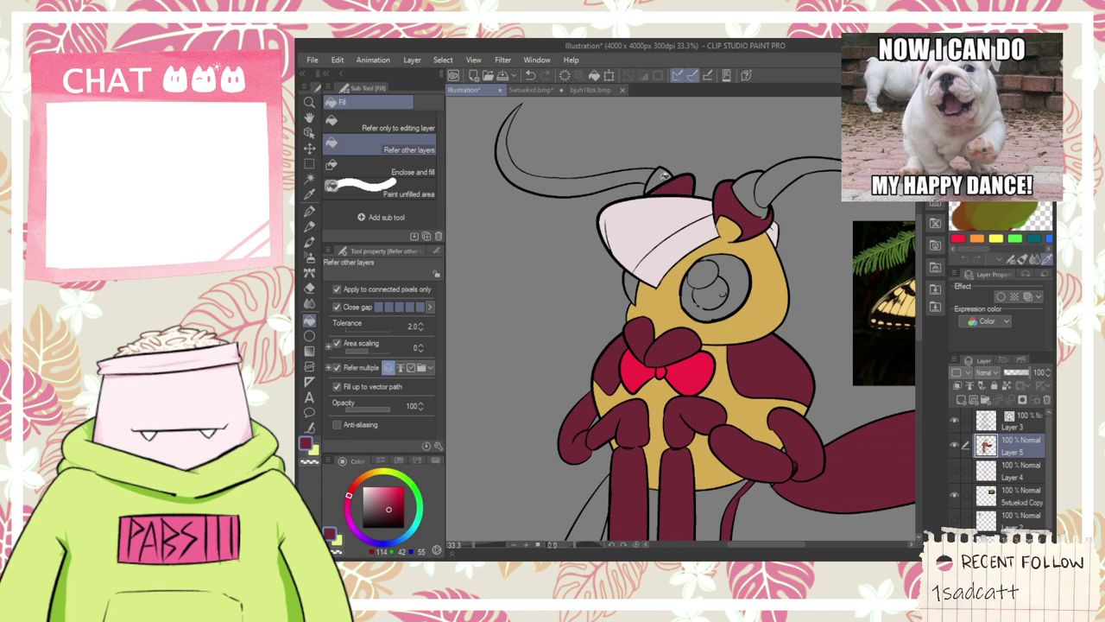
{"action": "left_click", "coordinate": [744, 192]}
{"action": "left_click", "coordinate": [770, 181]}
{"action": "left_click", "coordinate": [645, 177]}
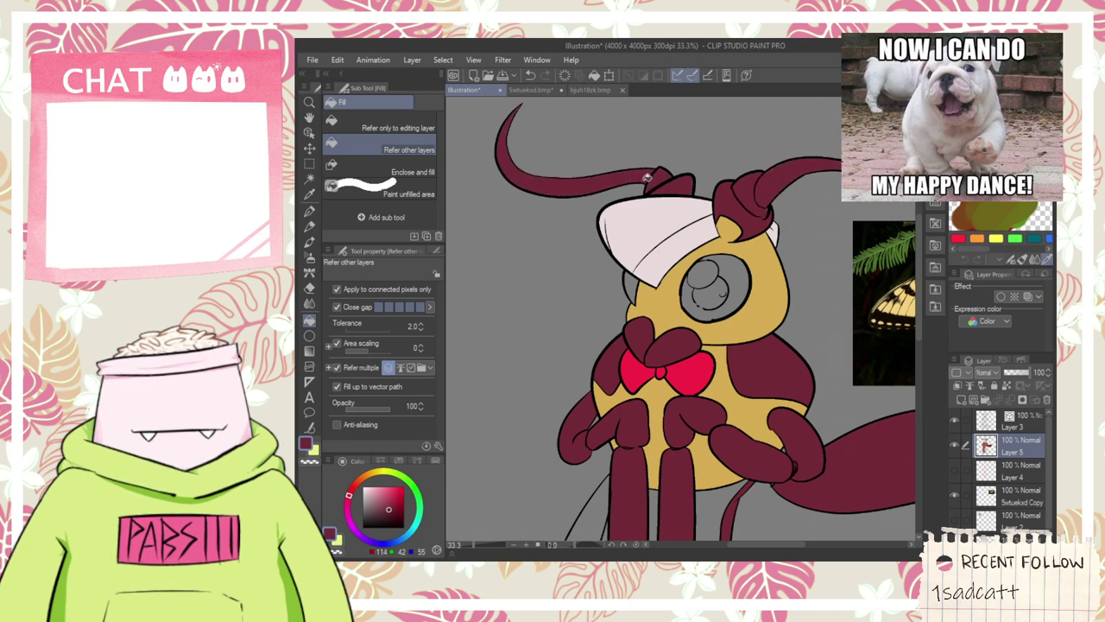
- Sample the pale pink from the cap and fill the abdomen behind the two long arms with it
{"action": "scroll", "coordinate": [663, 190], "scroll_direction": "down", "scroll_amount": 3}
{"action": "key", "text": "space"}
{"action": "scroll", "coordinate": [684, 268], "scroll_direction": "up", "scroll_amount": 3}
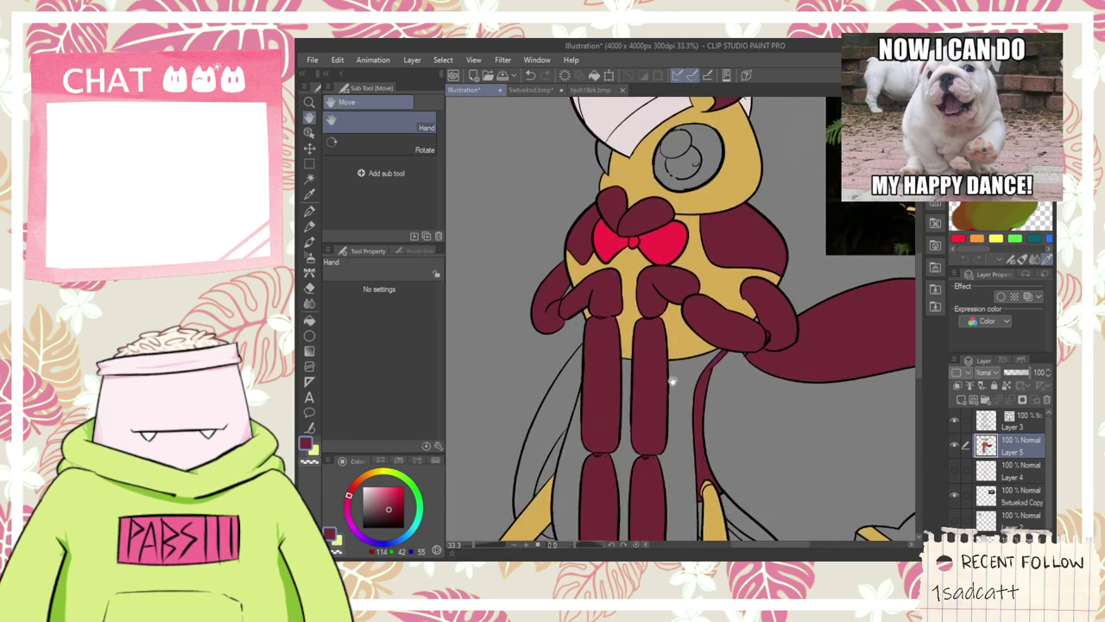
{"action": "left_click_drag", "start_coordinate": [673, 385], "coordinate": [685, 223]}
{"action": "scroll", "coordinate": [681, 325], "scroll_direction": "down", "scroll_amount": 1}
{"action": "left_click_drag", "start_coordinate": [708, 324], "coordinate": [686, 358]}
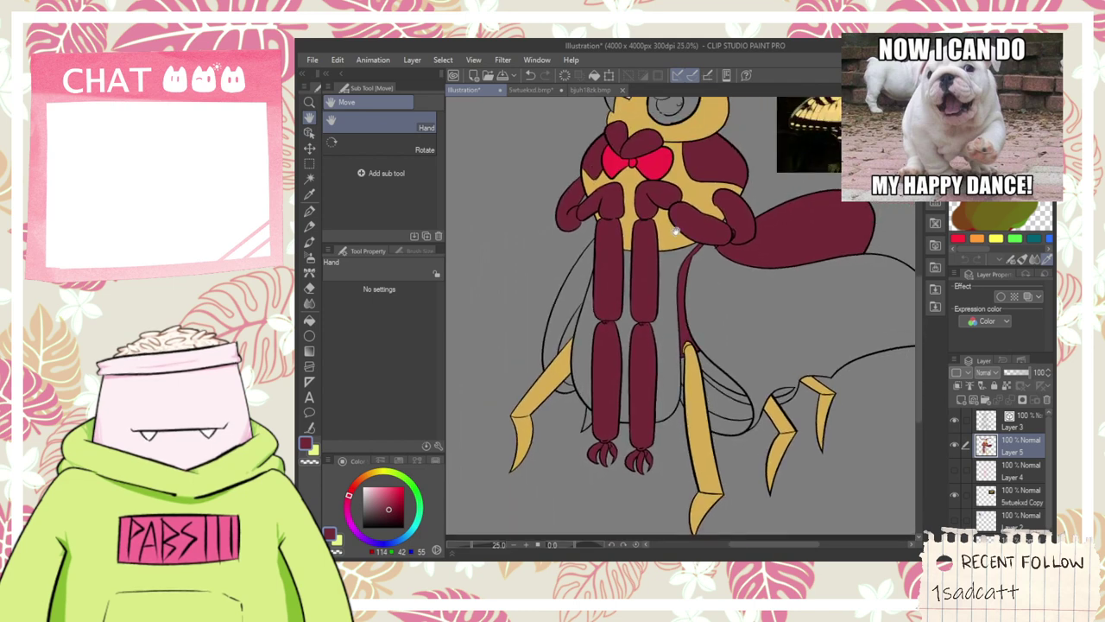
{"action": "left_click_drag", "start_coordinate": [675, 230], "coordinate": [645, 348]}
{"action": "key", "text": "g"}
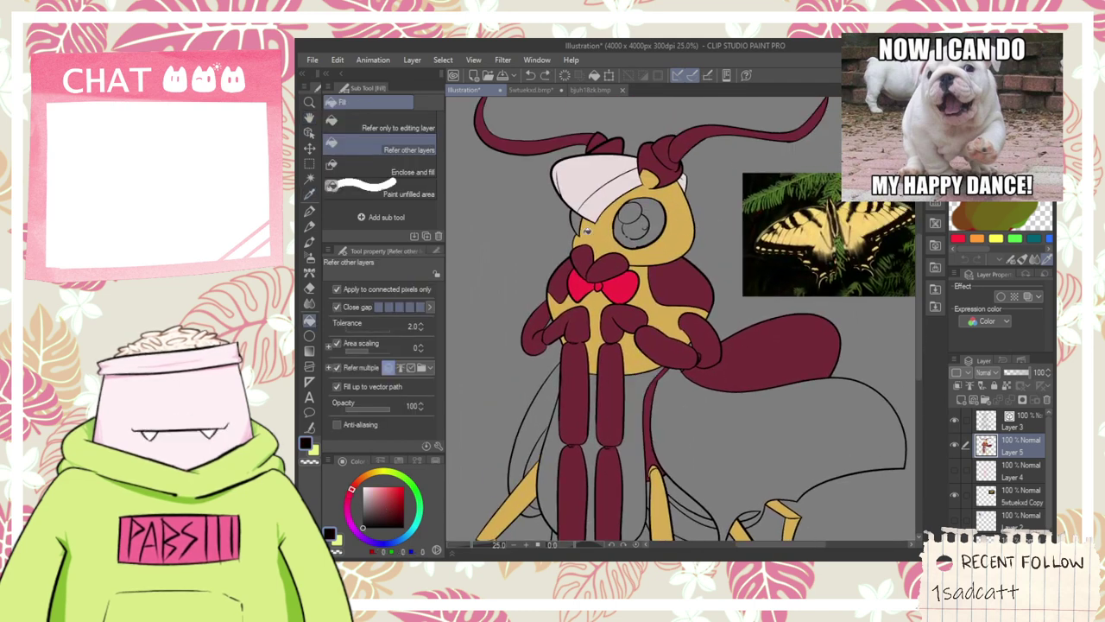
{"action": "left_click", "coordinate": [596, 195], "text": "alt"}
{"action": "left_click", "coordinate": [609, 415]}
{"action": "left_click", "coordinate": [599, 442]}
{"action": "left_click", "coordinate": [557, 479]}
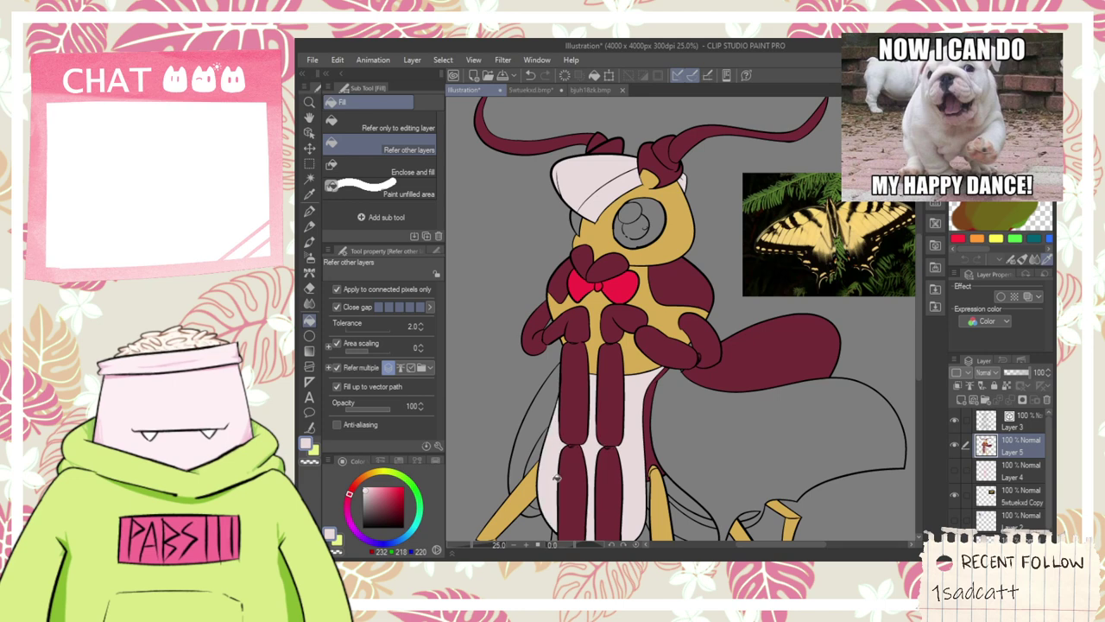
- Fill the large right wing, the narrow wing strips below it and the left wing with pale pink
{"action": "left_click", "coordinate": [661, 450]}
{"action": "left_click_drag", "start_coordinate": [739, 515], "coordinate": [739, 369]}
{"action": "scroll", "coordinate": [739, 368], "scroll_direction": "up", "scroll_amount": 3}
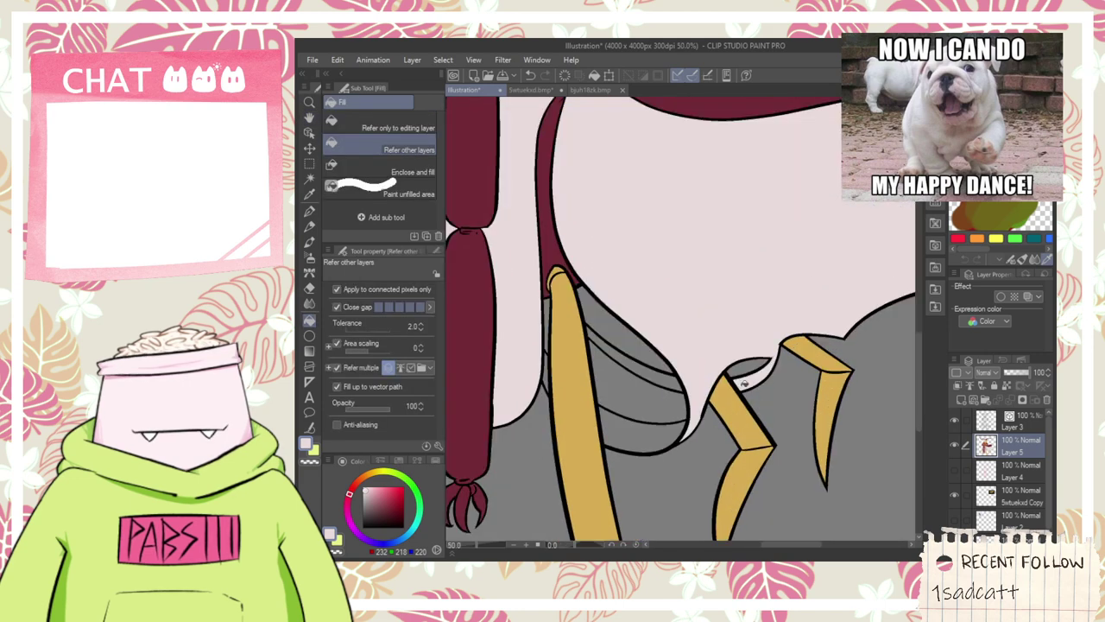
{"action": "left_click", "coordinate": [657, 375]}
{"action": "left_click", "coordinate": [661, 438]}
{"action": "scroll", "coordinate": [660, 440], "scroll_direction": "down", "scroll_amount": 1}
{"action": "left_click_drag", "start_coordinate": [573, 357], "coordinate": [584, 328]}
{"action": "scroll", "coordinate": [594, 380], "scroll_direction": "up", "scroll_amount": 1}
{"action": "scroll", "coordinate": [593, 380], "scroll_direction": "down", "scroll_amount": 2}
{"action": "scroll", "coordinate": [518, 299], "scroll_direction": "up", "scroll_amount": 1}
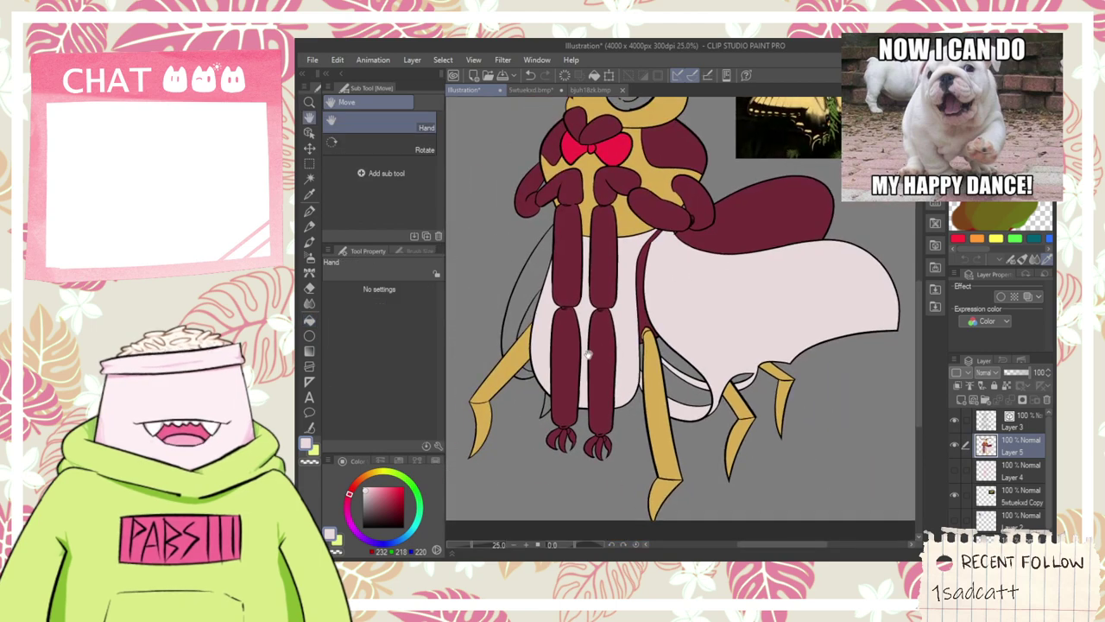
{"action": "left_click", "coordinate": [518, 300]}
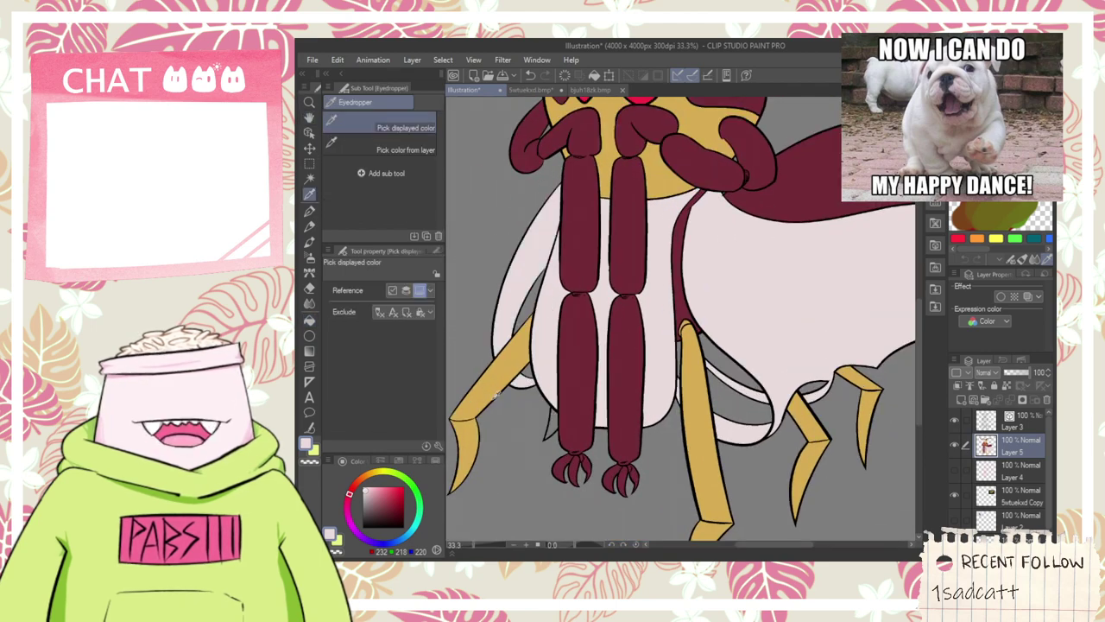
- Sample the golden yellow from the left leg and fill the small leg tip below the abdomen with it
{"action": "left_click", "coordinate": [511, 362], "text": "alt"}
{"action": "scroll", "coordinate": [544, 424], "scroll_direction": "up", "scroll_amount": 1}
{"action": "left_click", "coordinate": [557, 422]}
{"action": "scroll", "coordinate": [559, 419], "scroll_direction": "down", "scroll_amount": 4}
{"action": "left_click_drag", "start_coordinate": [604, 333], "coordinate": [626, 350]}
{"action": "scroll", "coordinate": [623, 285], "scroll_direction": "up", "scroll_amount": 2}
{"action": "scroll", "coordinate": [622, 306], "scroll_direction": "up", "scroll_amount": 2}
{"action": "left_click", "coordinate": [516, 334], "text": "alt"}
- Shift the flat color layer's hue so the golden yellow becomes orange, the maroon plum purple and the red bow tie magenta
{"action": "key", "text": "ctrl+minus"}
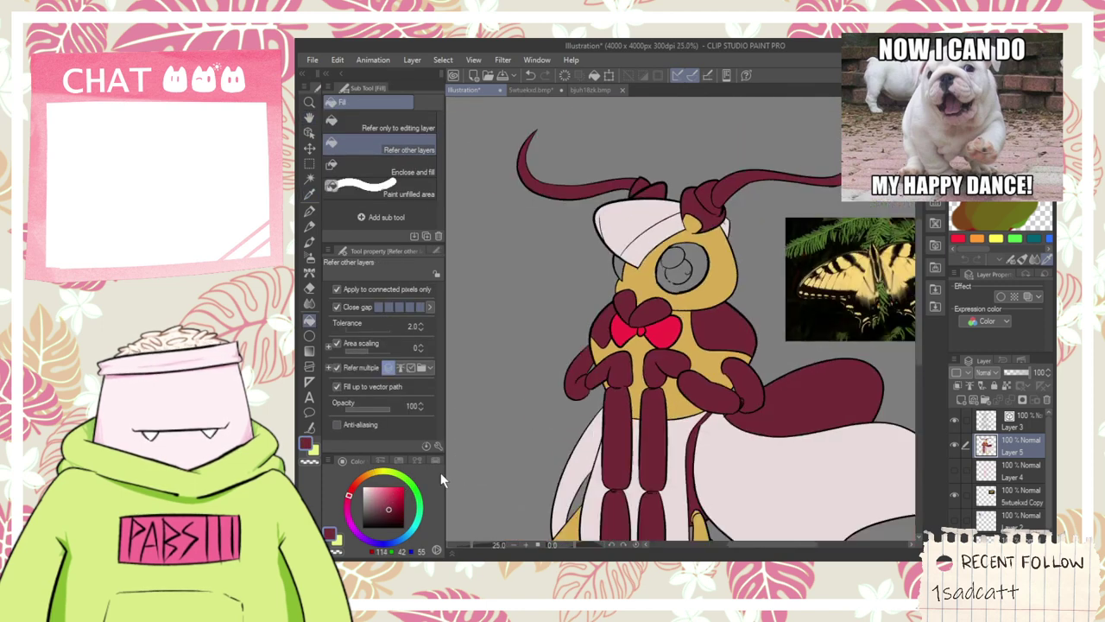
{"action": "key", "text": "ctrl+minus"}
{"action": "left_click_drag", "start_coordinate": [667, 409], "coordinate": [659, 317]}
{"action": "key", "text": "ctrl+s"}
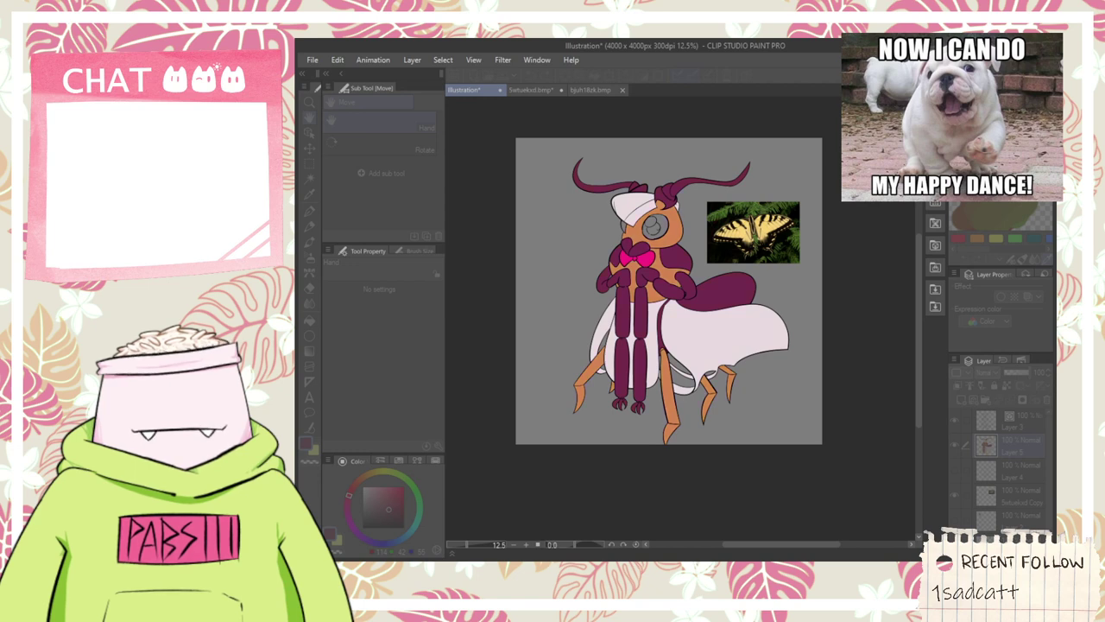
{"action": "scroll", "coordinate": [599, 244], "scroll_direction": "up", "scroll_amount": 4}
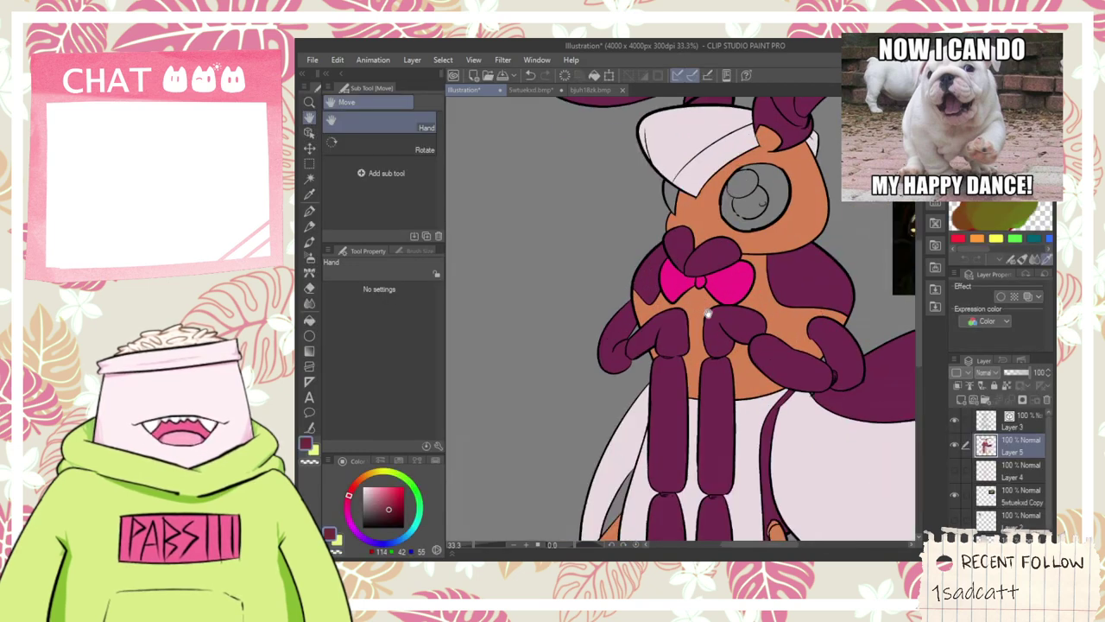
- Mix a brighter purple (RGB 129, 44, 124) and fill the two rounded mouthparts above the bow tie with it
{"action": "left_click_drag", "start_coordinate": [709, 312], "coordinate": [613, 312]}
{"action": "key", "text": "i"}
{"action": "left_click", "coordinate": [554, 332]}
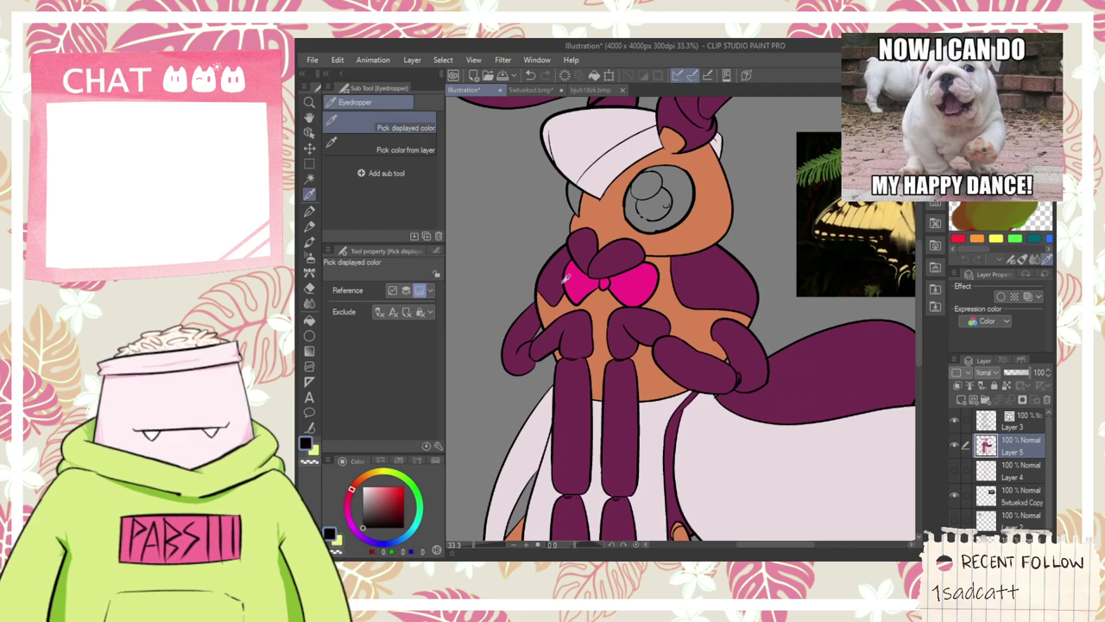
{"action": "left_click", "coordinate": [343, 509]}
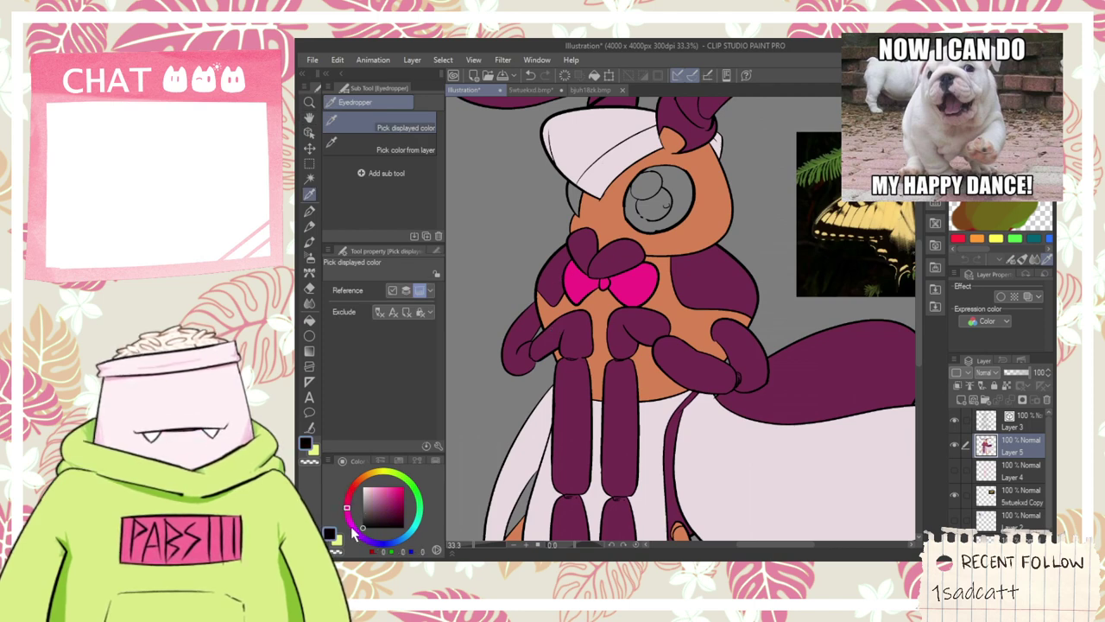
{"action": "left_click_drag", "start_coordinate": [369, 514], "coordinate": [389, 507]}
{"action": "left_click", "coordinate": [352, 526]}
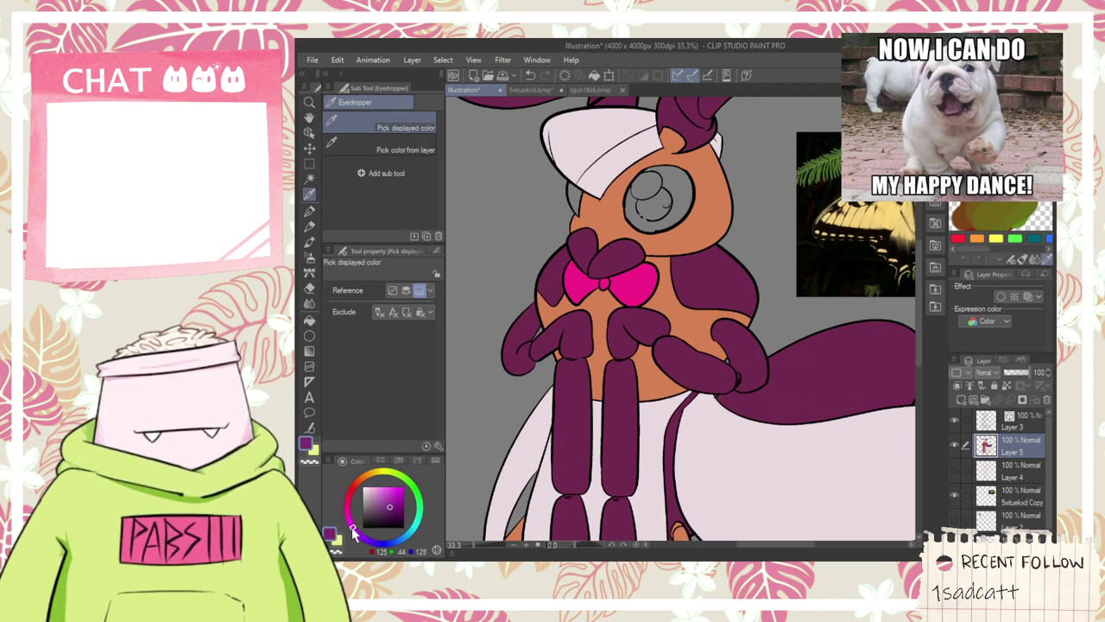
{"action": "key", "text": "g"}
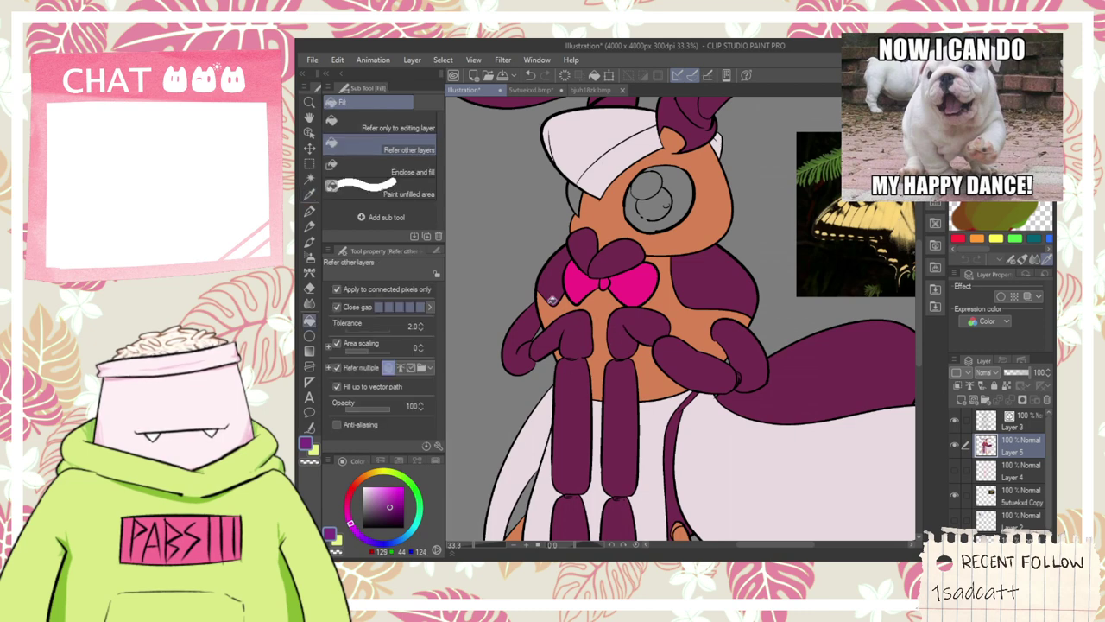
{"action": "key", "text": "space"}
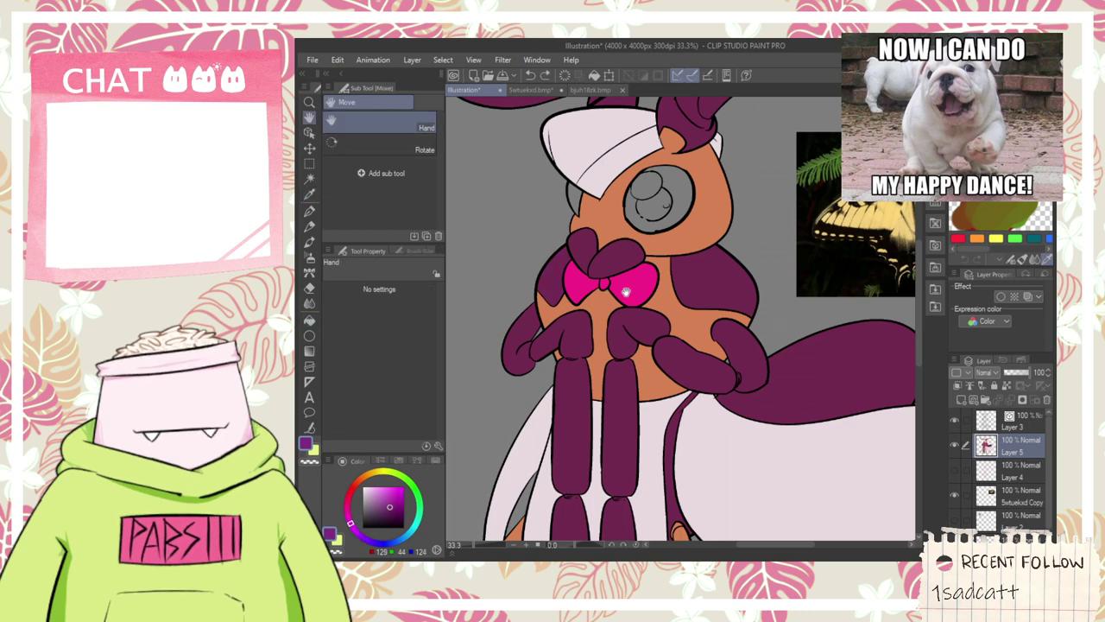
{"action": "left_click_drag", "start_coordinate": [611, 292], "coordinate": [607, 332]}
{"action": "left_click", "coordinate": [588, 284]}
{"action": "left_click", "coordinate": [616, 299]}
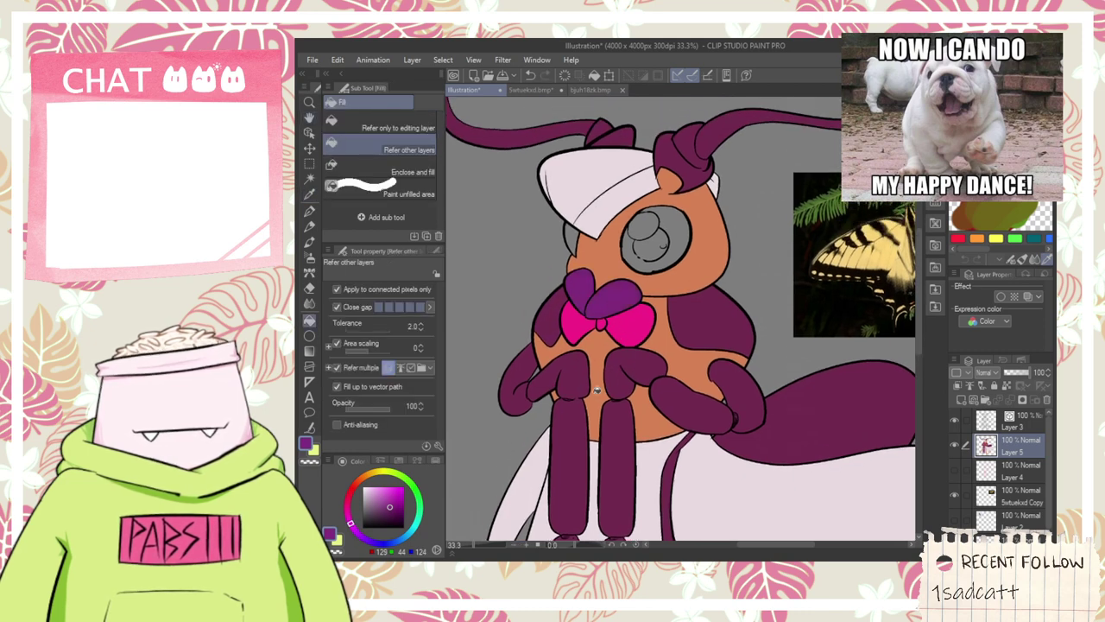
- Try a darker purple (RGB 91, 18, 87) on the shoulder patches beside the bow tie
{"action": "left_click", "coordinate": [395, 513]}
{"action": "left_click", "coordinate": [554, 316]}
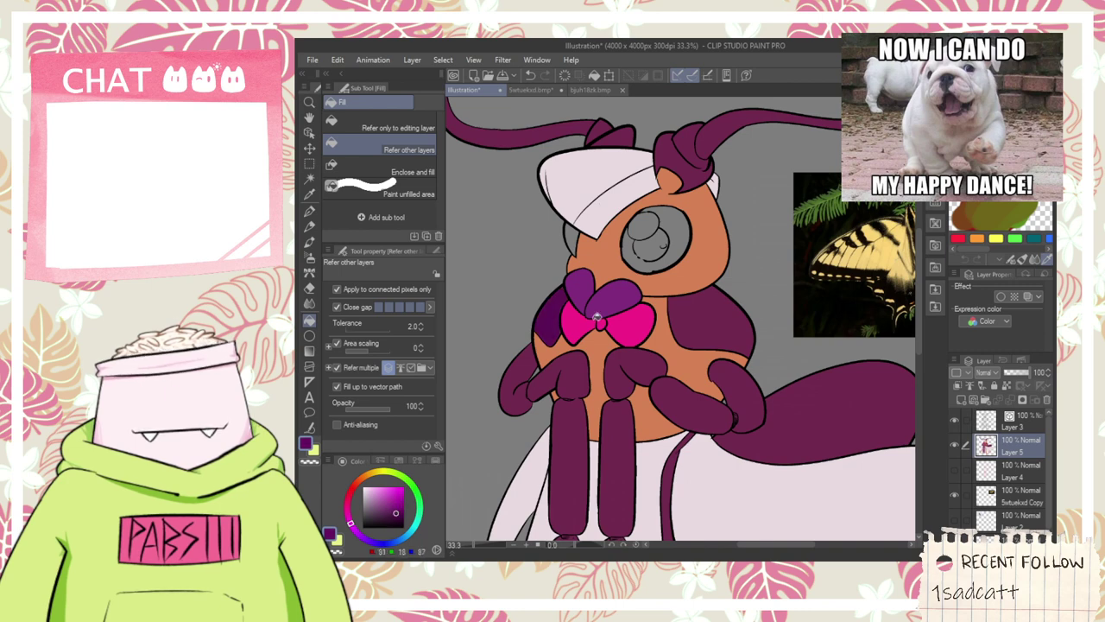
{"action": "left_click", "coordinate": [693, 311]}
{"action": "key", "text": "ctrl+z"}
{"action": "key", "text": "ctrl+z"}
{"action": "scroll", "coordinate": [594, 394], "scroll_direction": "down", "scroll_amount": 3}
{"action": "key", "text": "space"}
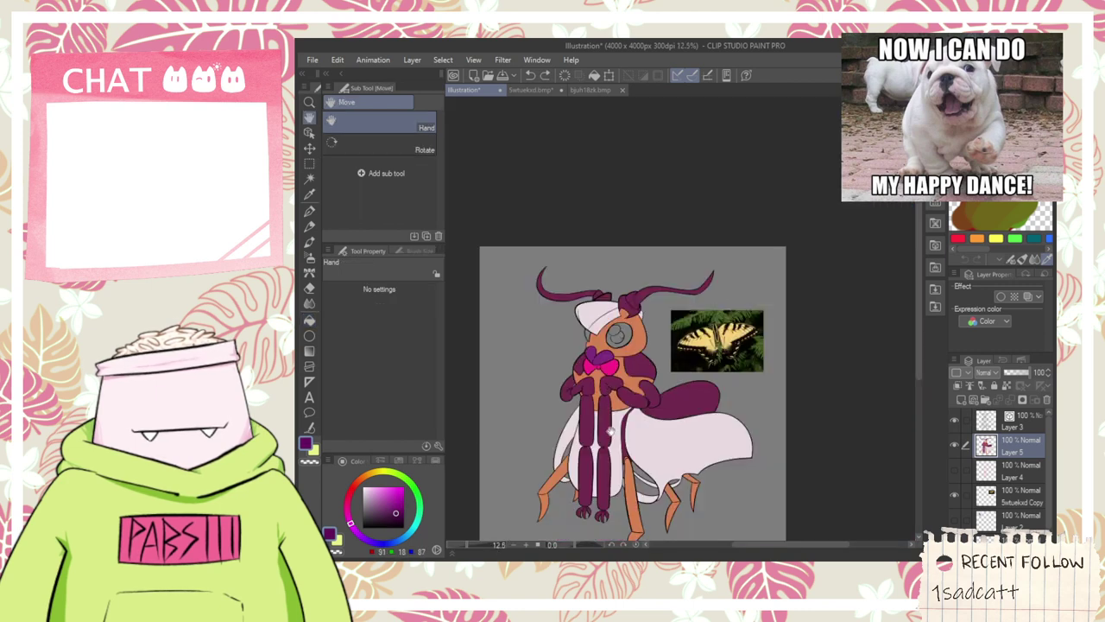
{"action": "left_click_drag", "start_coordinate": [594, 394], "coordinate": [608, 325]}
{"action": "scroll", "coordinate": [608, 333], "scroll_direction": "up", "scroll_amount": 3}
{"action": "left_click_drag", "start_coordinate": [665, 254], "coordinate": [632, 472]}
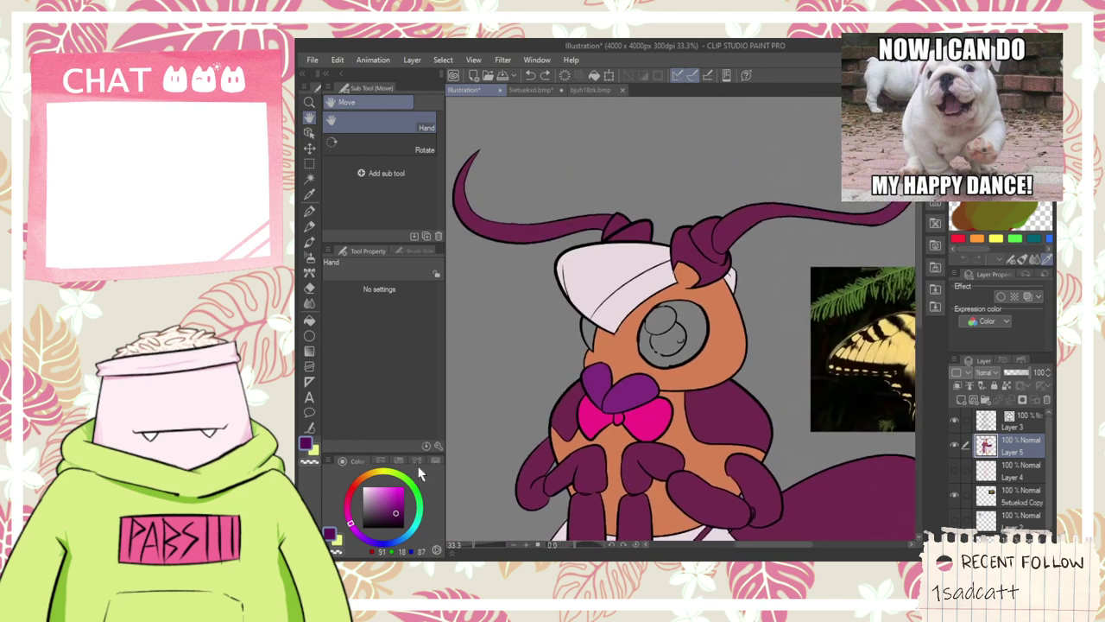
- Sample the body's orange, brighten it to RGB 239, 138, 72 and fill the chest and head with it
{"action": "left_click", "coordinate": [366, 482]}
{"action": "left_click_drag", "start_coordinate": [393, 511], "coordinate": [400, 496]}
{"action": "key", "text": "i"}
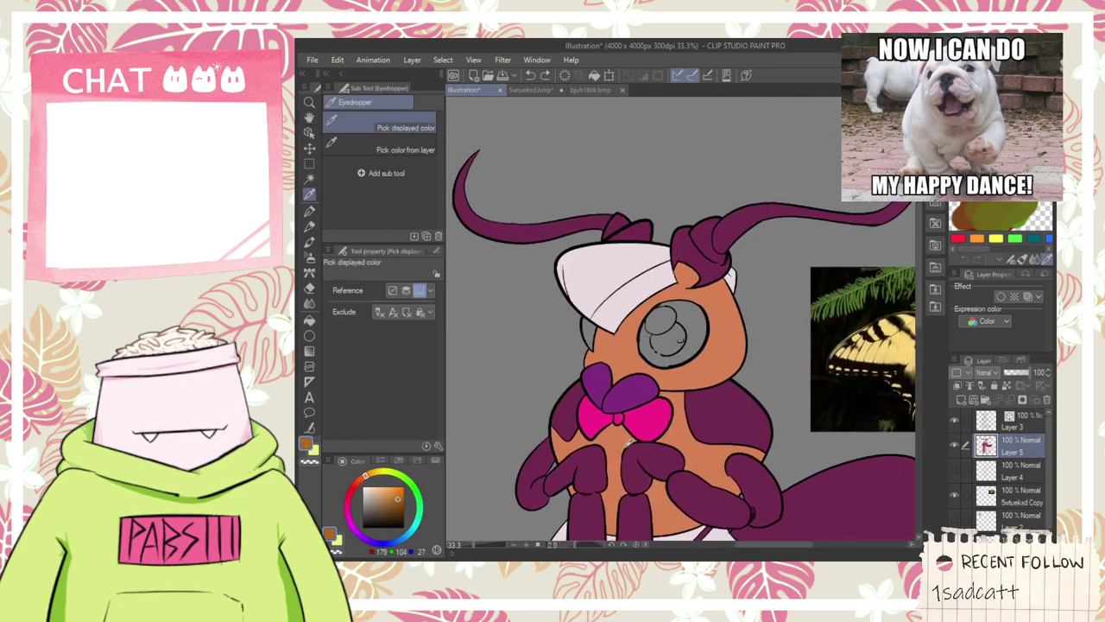
{"action": "left_click", "coordinate": [612, 434]}
{"action": "left_click", "coordinate": [361, 480]}
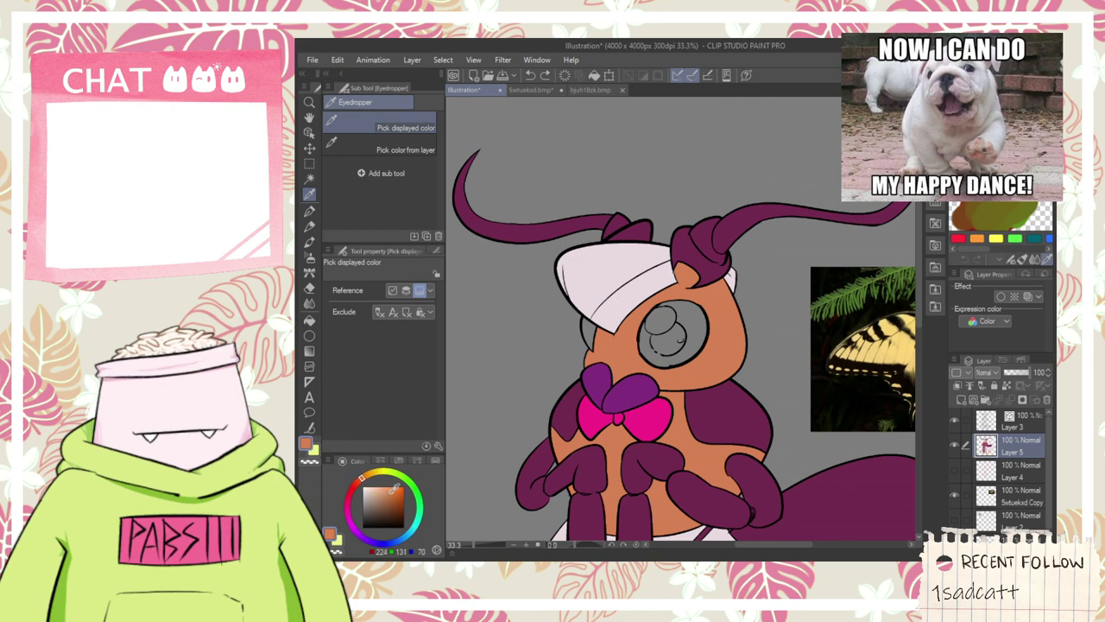
{"action": "key", "text": "g"}
{"action": "scroll", "coordinate": [635, 442], "scroll_direction": "down", "scroll_amount": 3}
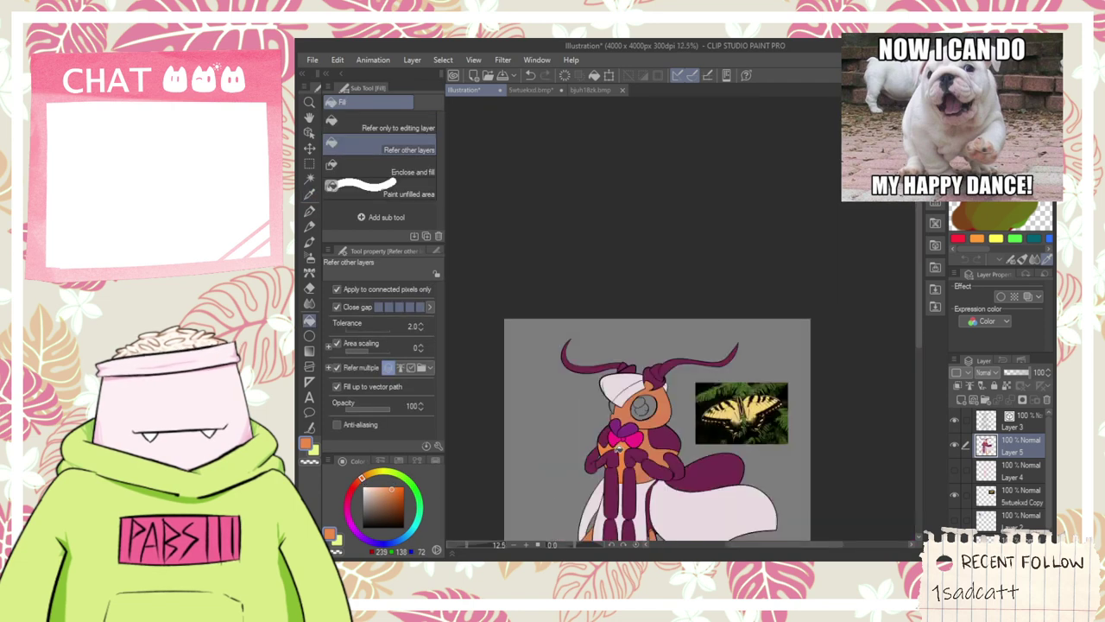
{"action": "scroll", "coordinate": [641, 447], "scroll_direction": "up", "scroll_amount": 3}
{"action": "scroll", "coordinate": [635, 412], "scroll_direction": "down", "scroll_amount": 1}
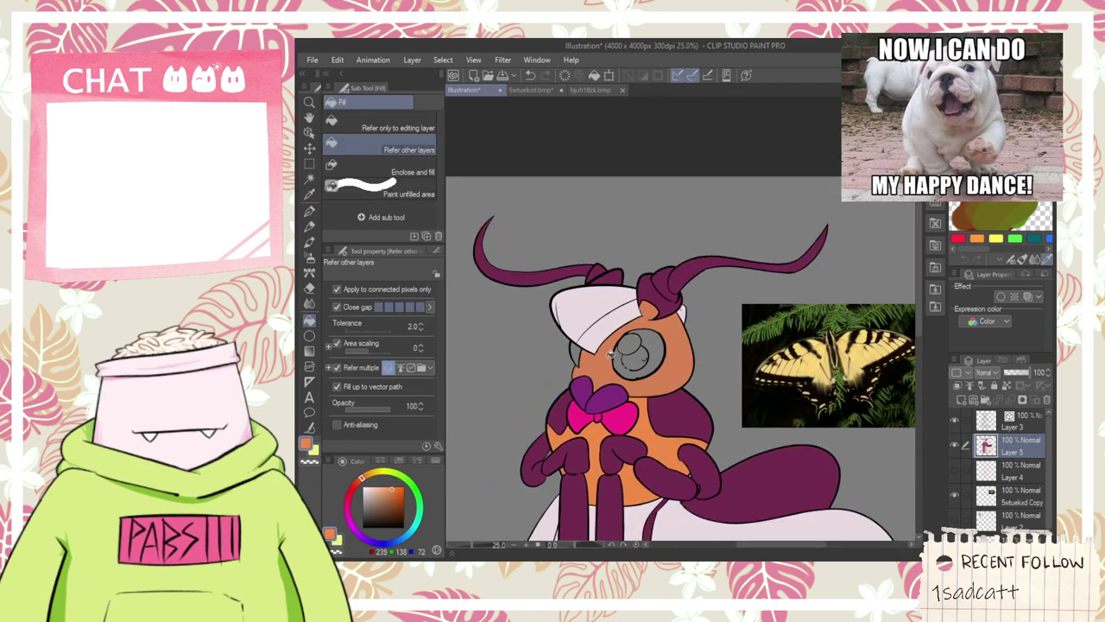
- Try the brighter orange on the upper segments of the two long hanging arms
{"action": "left_click_drag", "start_coordinate": [604, 483], "coordinate": [665, 286]}
{"action": "scroll", "coordinate": [641, 316], "scroll_direction": "up", "scroll_amount": 1}
{"action": "left_click", "coordinate": [644, 345]}
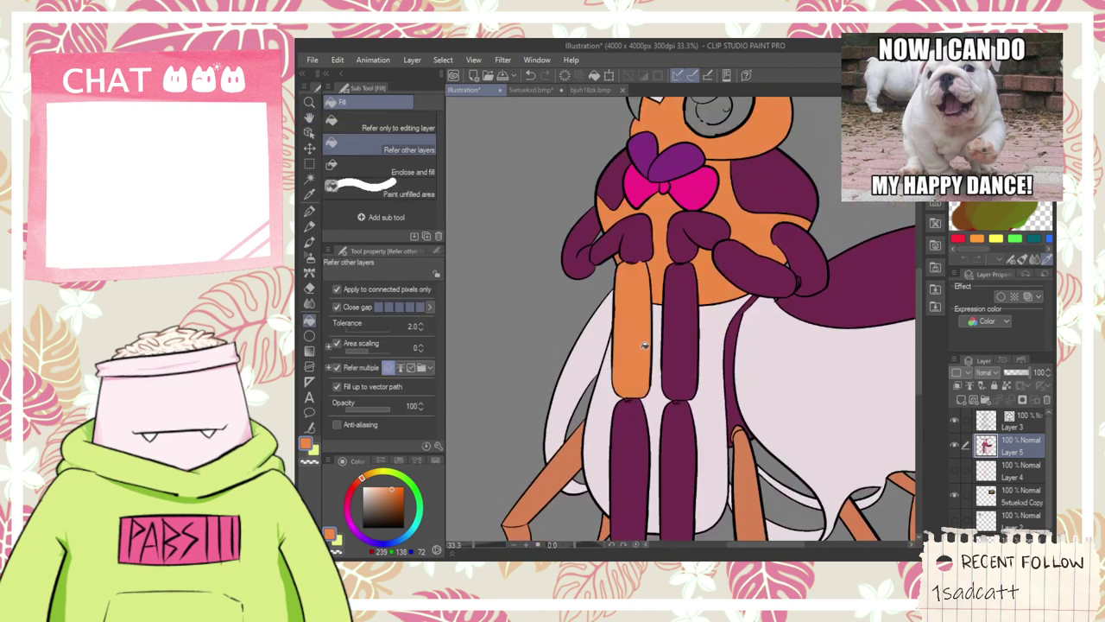
{"action": "left_click", "coordinate": [687, 352]}
{"action": "key", "text": "ctrl+z"}
{"action": "key", "text": "ctrl+z"}
- Fill the three claws at the end of the left hanging arm with the brighter orange, leaving their small joint purple
{"action": "left_click_drag", "start_coordinate": [646, 463], "coordinate": [636, 285]}
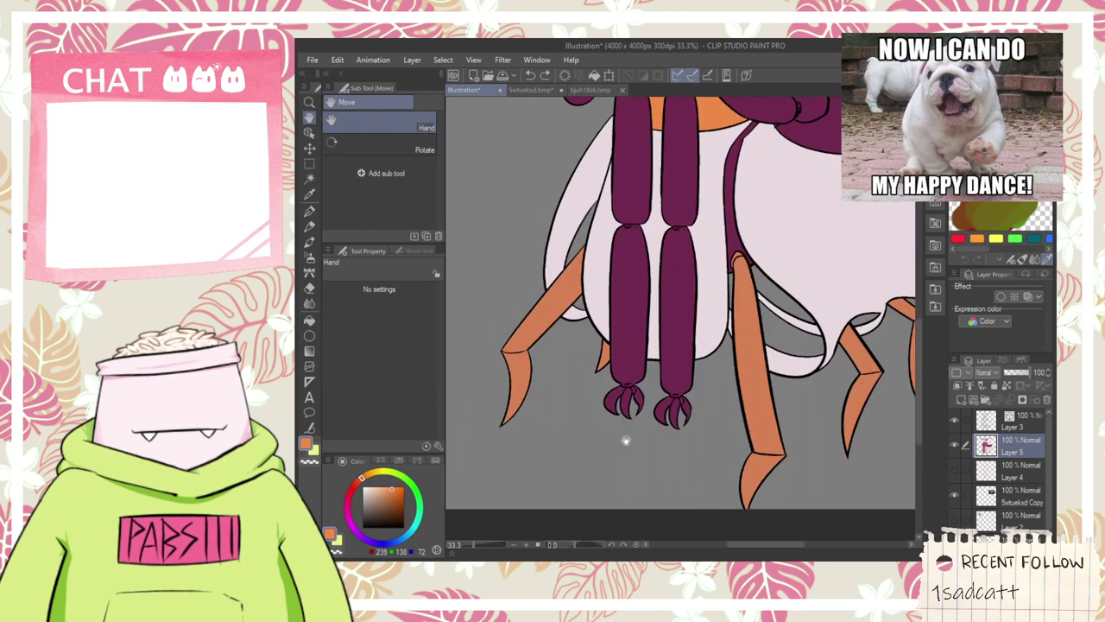
{"action": "scroll", "coordinate": [626, 441], "scroll_direction": "up", "scroll_amount": 2}
{"action": "scroll", "coordinate": [619, 338], "scroll_direction": "up", "scroll_amount": 1}
{"action": "left_click", "coordinate": [616, 339]}
{"action": "left_click", "coordinate": [648, 343]}
{"action": "left_click", "coordinate": [669, 325]}
{"action": "left_click", "coordinate": [681, 333]}
{"action": "key", "text": "ctrl+z"}
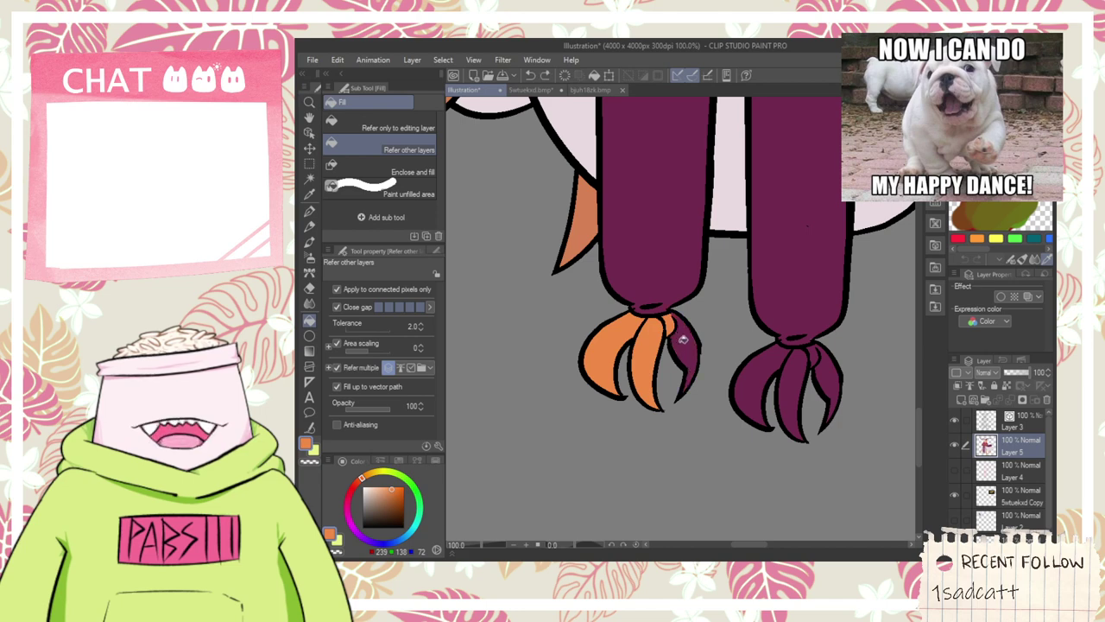
{"action": "left_click", "coordinate": [685, 343]}
{"action": "key", "text": "ctrl+z"}
{"action": "left_click", "coordinate": [685, 346]}
- Fill the three claws at the end of the right hanging arm with the brighter orange
{"action": "left_click", "coordinate": [757, 384]}
{"action": "left_click", "coordinate": [793, 393]}
{"action": "left_click", "coordinate": [822, 380]}
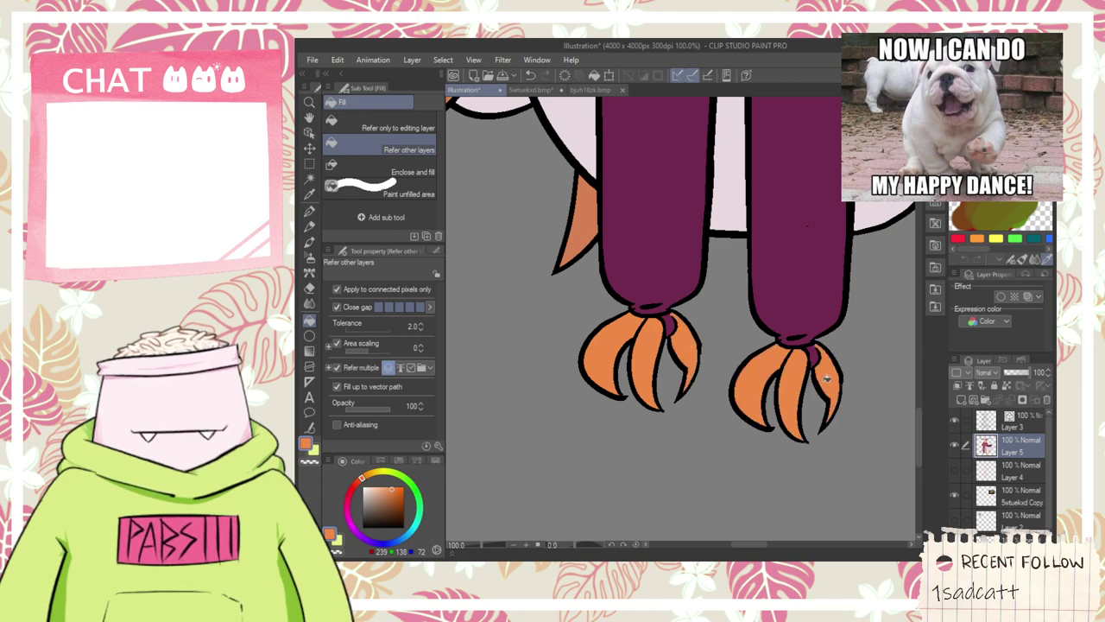
{"action": "scroll", "coordinate": [803, 355], "scroll_direction": "down", "scroll_amount": 3}
{"action": "scroll", "coordinate": [803, 355], "scroll_direction": "down", "scroll_amount": 3}
- Fill the pointed lower segments of the legs with the brighter orange, keeping the upper segments in the darker orange
{"action": "left_click_drag", "start_coordinate": [803, 356], "coordinate": [714, 381]}
{"action": "scroll", "coordinate": [732, 342], "scroll_direction": "up", "scroll_amount": 3}
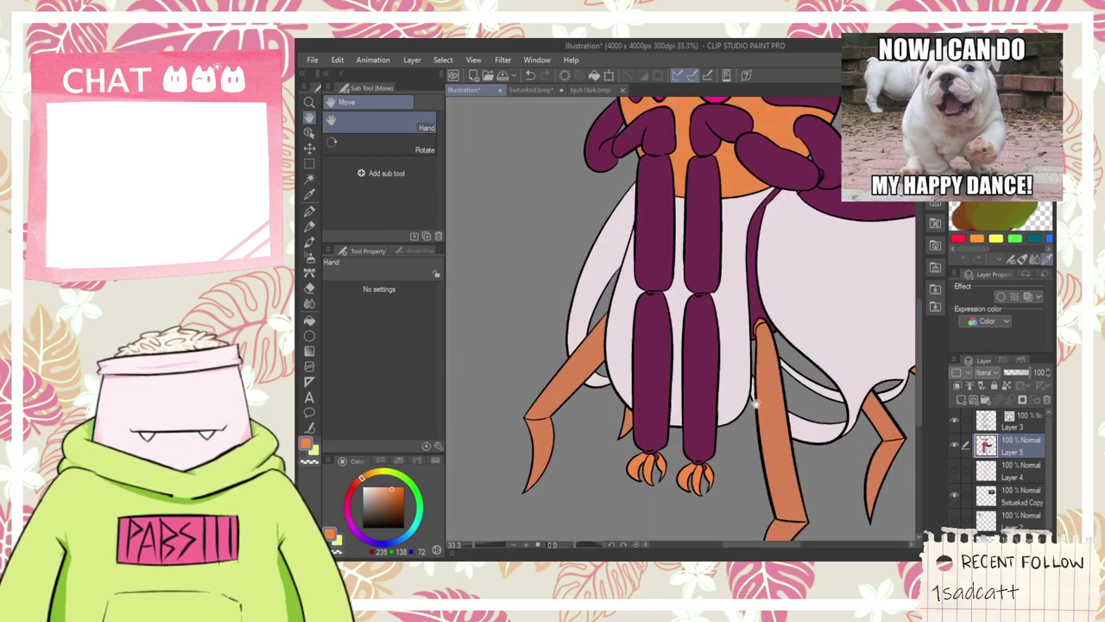
{"action": "left_click_drag", "start_coordinate": [754, 437], "coordinate": [713, 356]}
{"action": "key", "text": "g"}
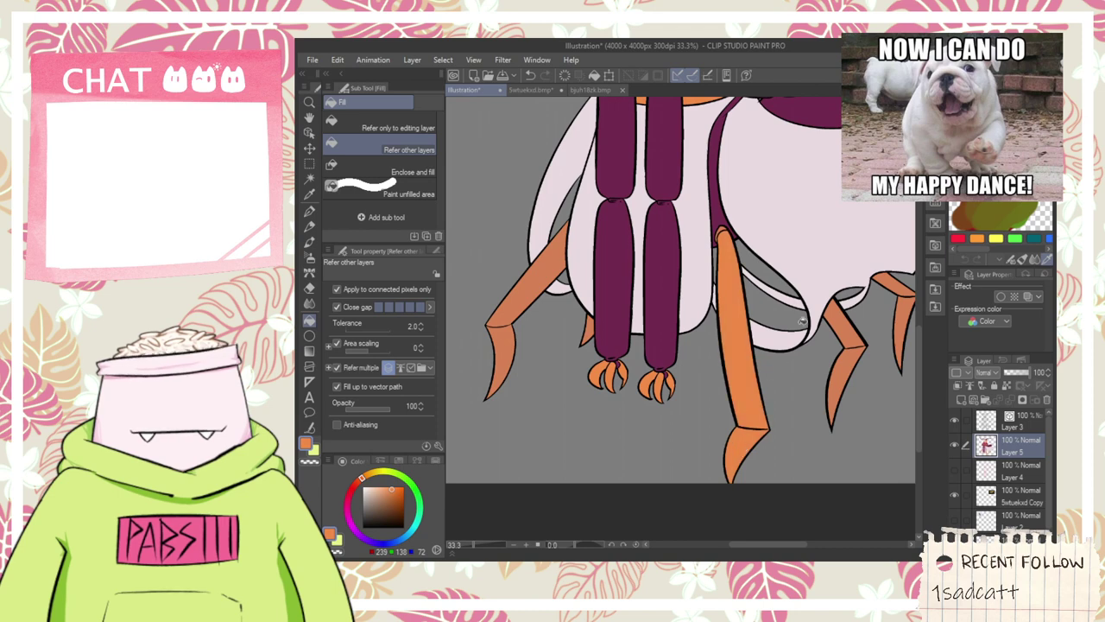
{"action": "key", "text": "ctrl+z"}
{"action": "left_click", "coordinate": [836, 380]}
{"action": "left_click", "coordinate": [493, 390]}
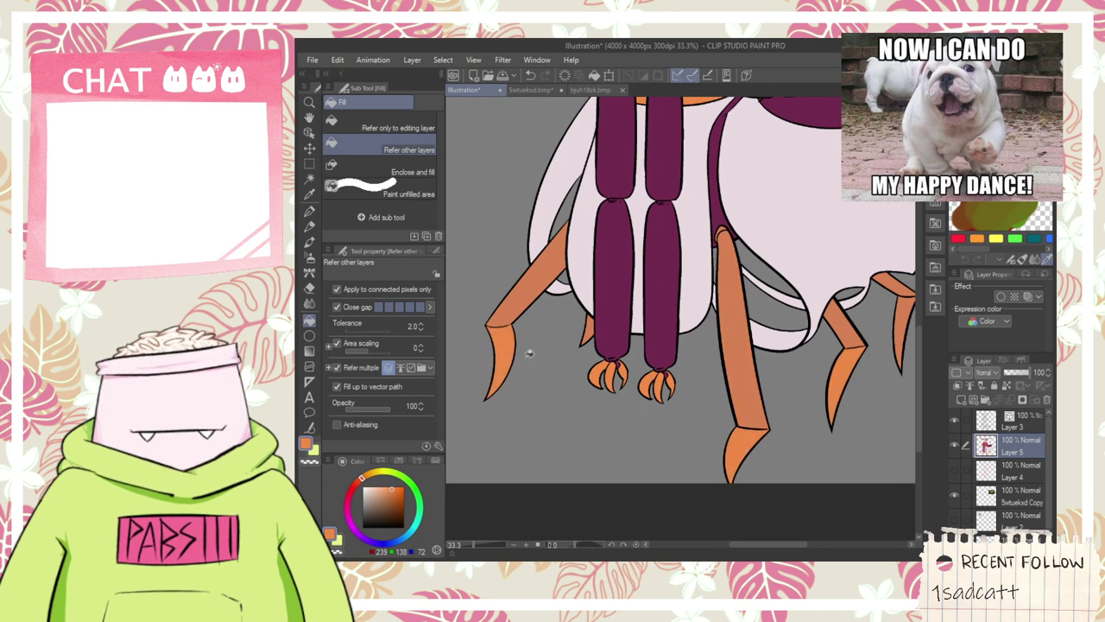
{"action": "scroll", "coordinate": [884, 334], "scroll_direction": "down", "scroll_amount": 3}
{"action": "key", "text": "space"}
{"action": "left_click_drag", "start_coordinate": [822, 290], "coordinate": [649, 373]}
{"action": "scroll", "coordinate": [650, 373], "scroll_direction": "up", "scroll_amount": 2}
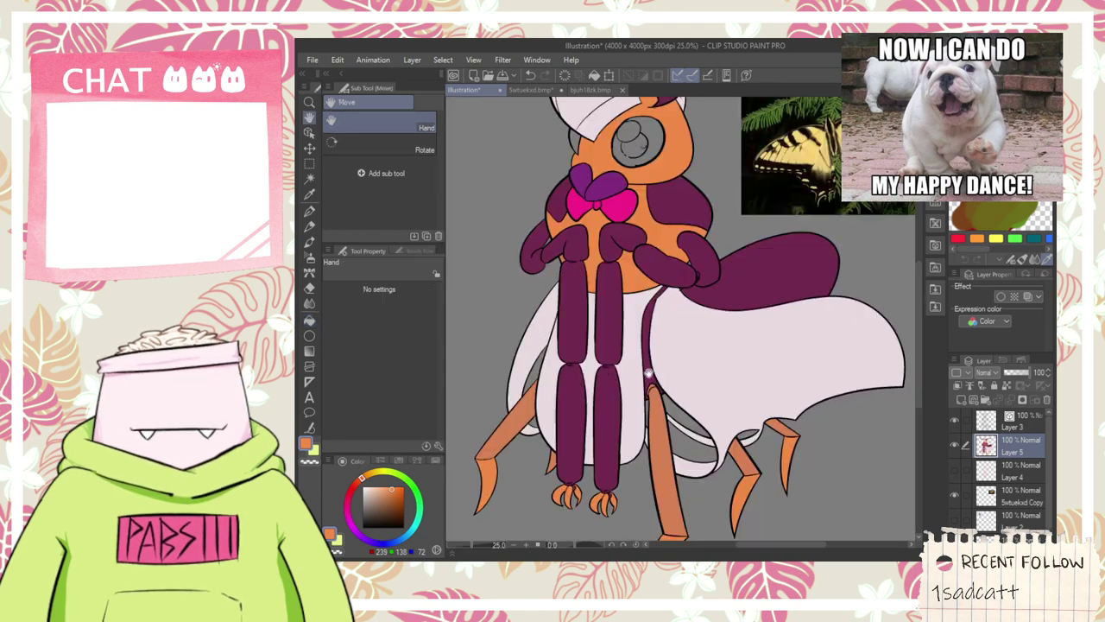
- Try the cap's pale pink on the bow tie, filling both loops and the central knot
{"action": "left_click_drag", "start_coordinate": [703, 346], "coordinate": [733, 417]}
{"action": "left_click_drag", "start_coordinate": [652, 243], "coordinate": [653, 410]}
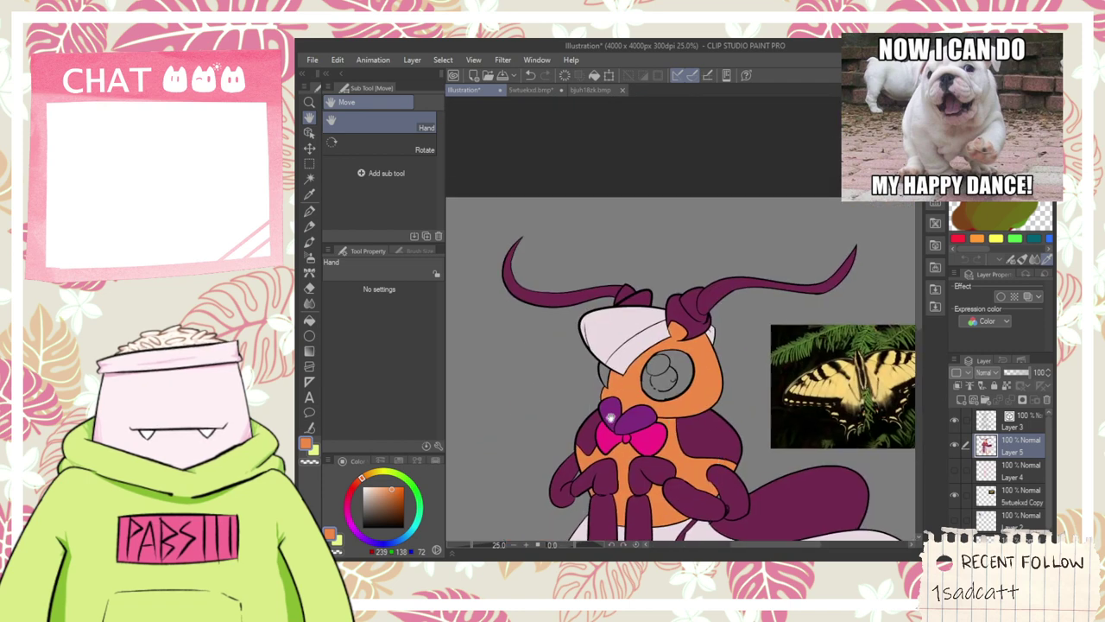
{"action": "scroll", "coordinate": [610, 418], "scroll_direction": "up", "scroll_amount": 2}
{"action": "key", "text": "i"}
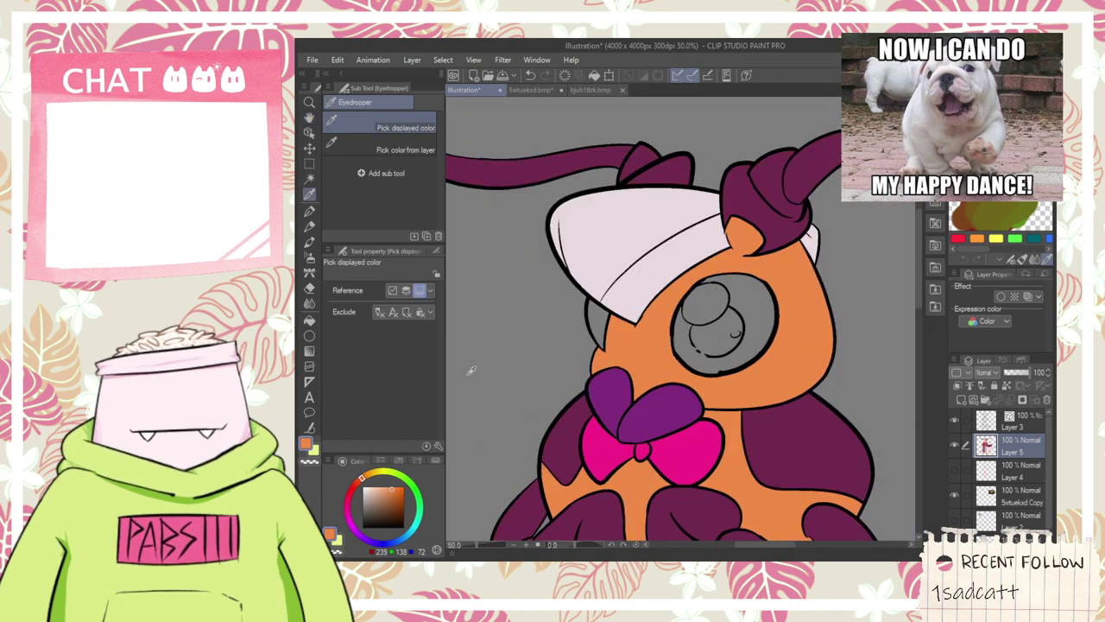
{"action": "left_click", "coordinate": [598, 274]}
{"action": "key", "text": "g"}
{"action": "left_click", "coordinate": [615, 461]}
{"action": "left_click", "coordinate": [642, 451]}
{"action": "scroll", "coordinate": [664, 445], "scroll_direction": "down", "scroll_amount": 4}
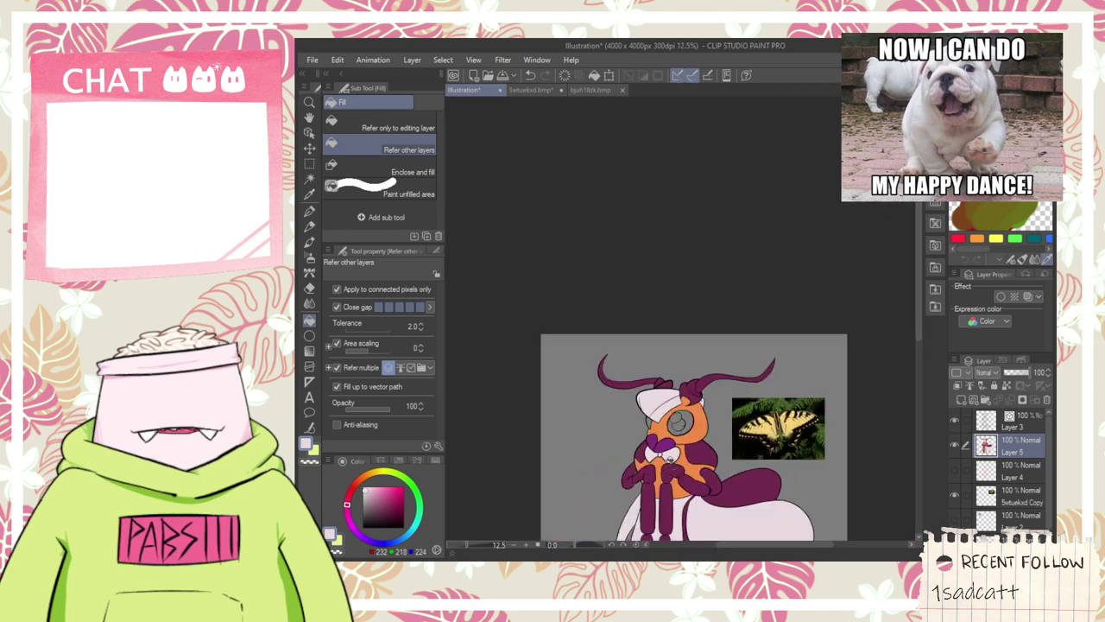
{"action": "key", "text": "h"}
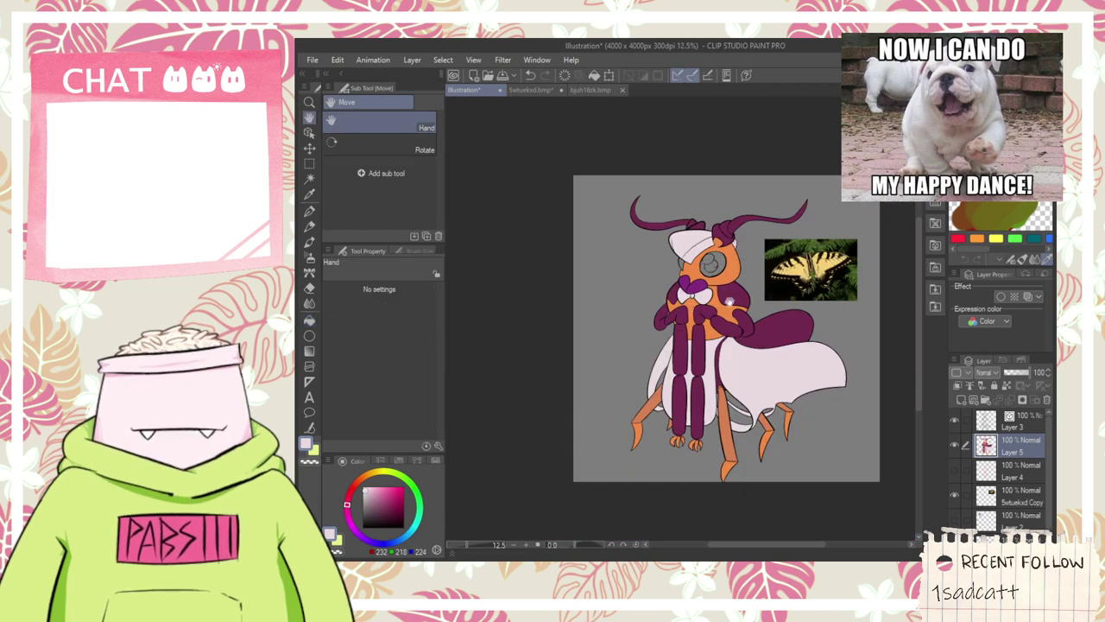
{"action": "scroll", "coordinate": [713, 272], "scroll_direction": "up", "scroll_amount": 4}
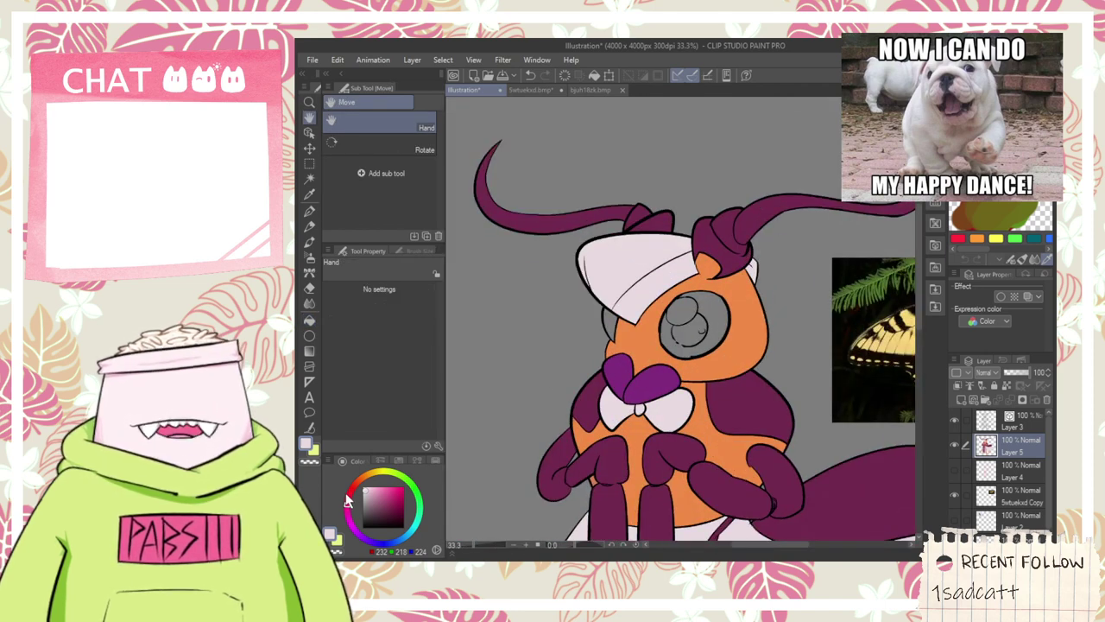
- Try a bright red on the bow tie's loops and knot
{"action": "left_click_drag", "start_coordinate": [347, 505], "coordinate": [350, 494]}
{"action": "left_click", "coordinate": [403, 494]}
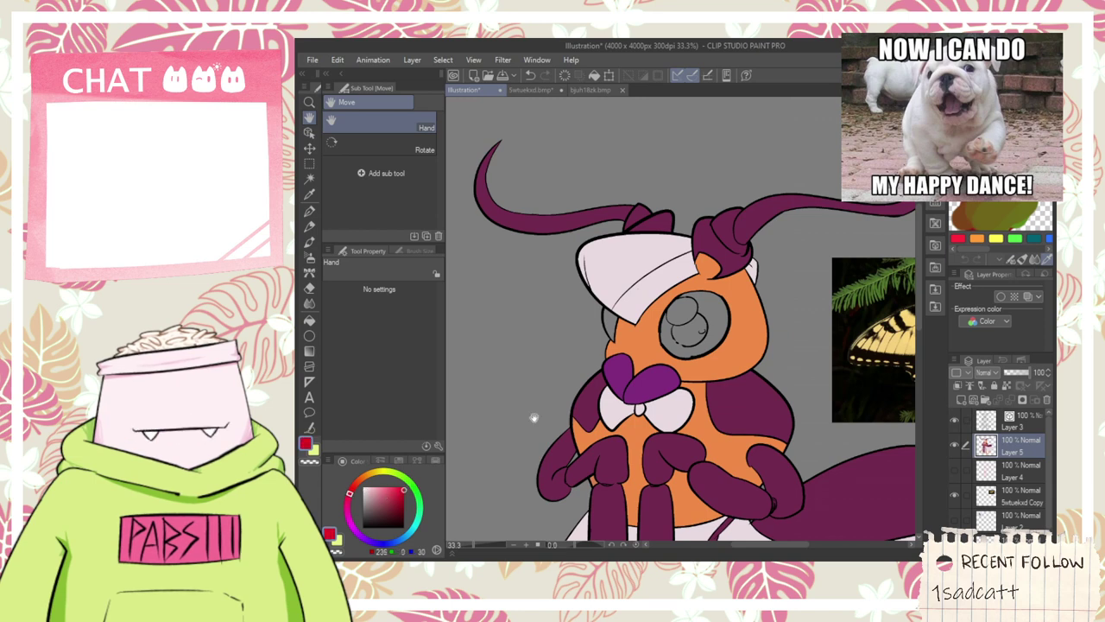
{"action": "key", "text": "g"}
{"action": "left_click", "coordinate": [614, 410]}
{"action": "left_click", "coordinate": [640, 410]}
{"action": "left_click", "coordinate": [663, 410]}
{"action": "left_click_drag", "start_coordinate": [660, 411], "coordinate": [723, 382]}
- Try darker and softer reds on the bow tie, including RGB 194, 20, 43 and 221, 46, 69, undoing the softer one
{"action": "left_click", "coordinate": [391, 504]}
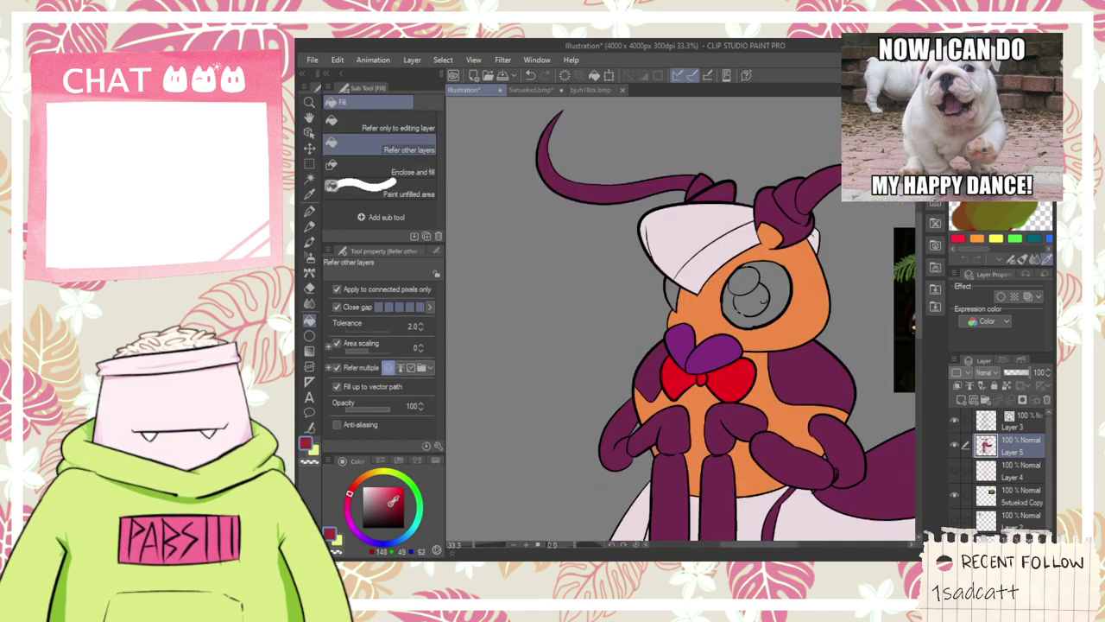
{"action": "scroll", "coordinate": [649, 404], "scroll_direction": "up", "scroll_amount": 1}
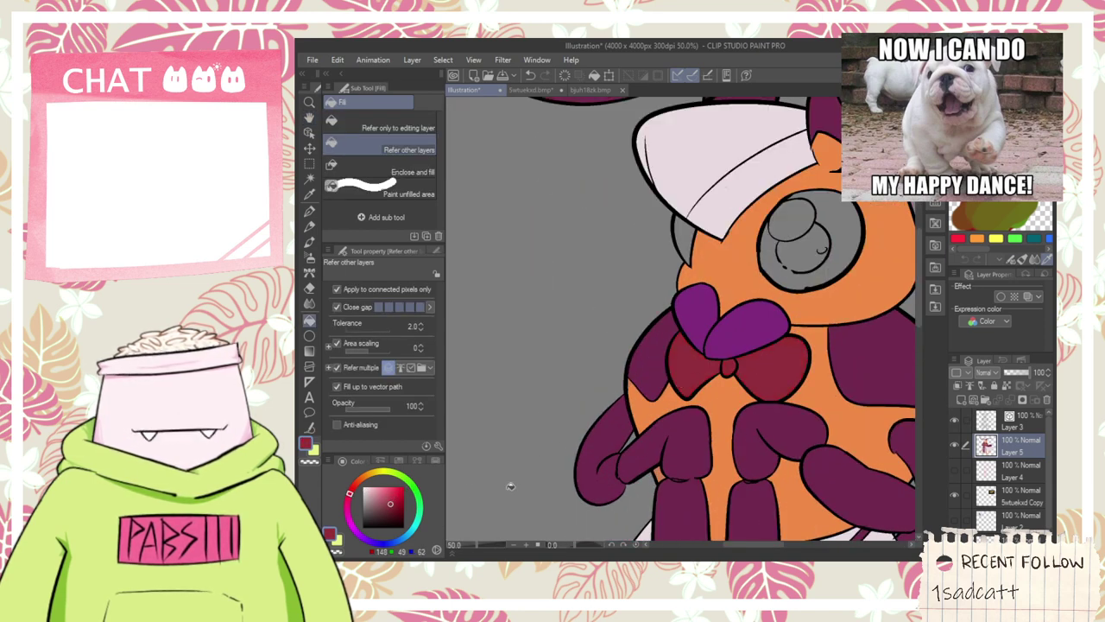
{"action": "left_click_drag", "start_coordinate": [401, 490], "coordinate": [409, 504]}
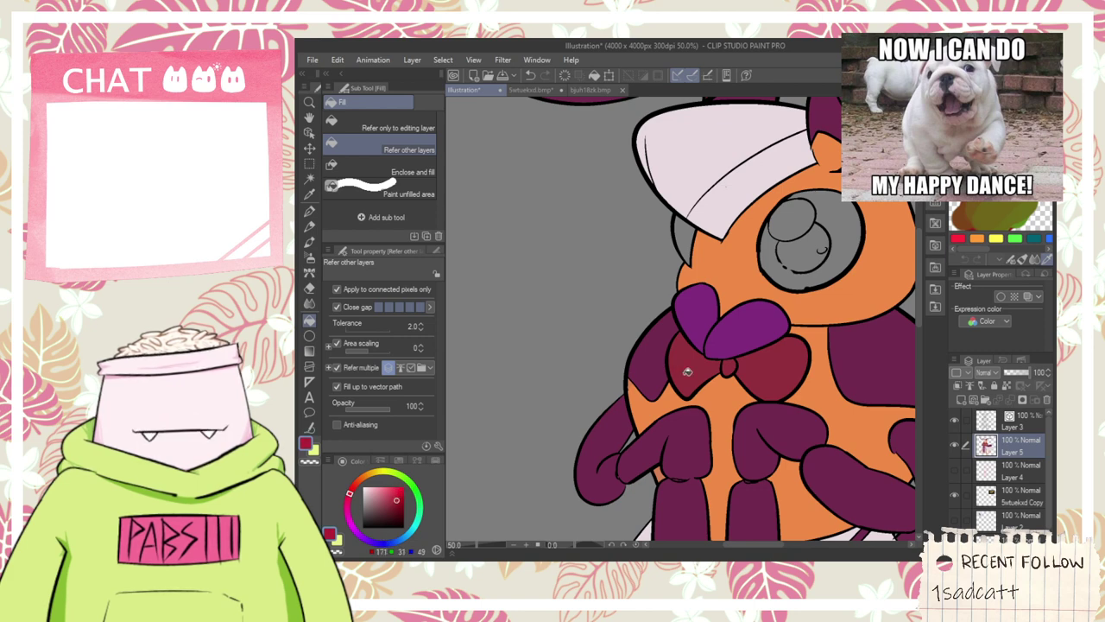
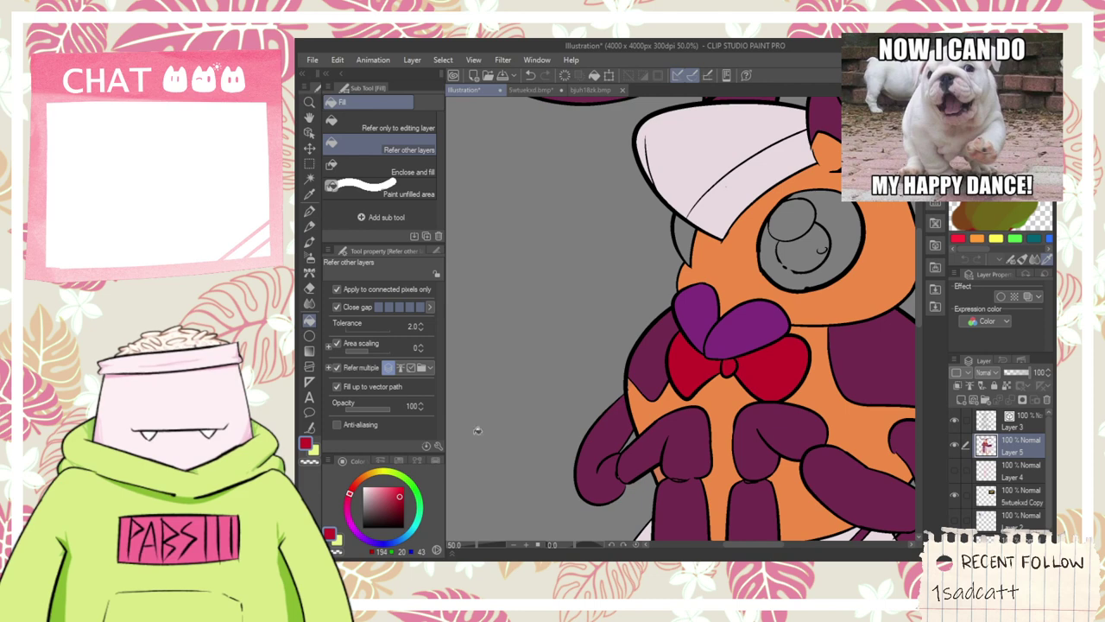
{"action": "left_click_drag", "start_coordinate": [400, 492], "coordinate": [397, 488]}
{"action": "left_click", "coordinate": [696, 373]}
{"action": "left_click", "coordinate": [743, 369]}
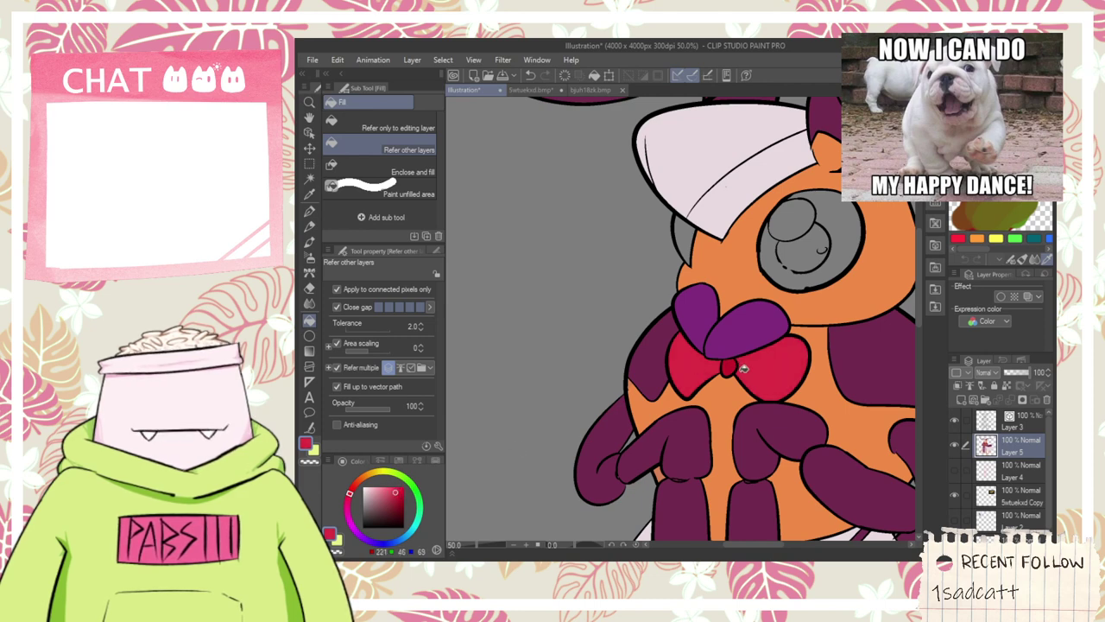
{"action": "key", "text": "ctrl+z"}
{"action": "key", "text": "ctrl+z"}
- Fill the bow tie's loops and knot with a pinkish crimson, RGB 198, 30, 92
{"action": "left_click", "coordinate": [396, 496]}
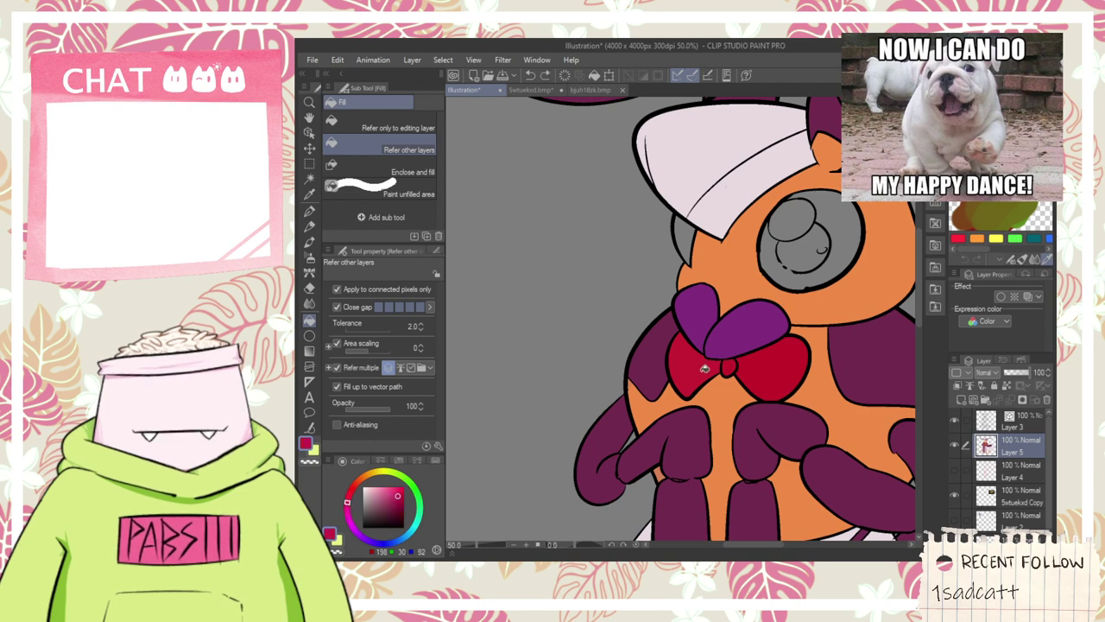
{"action": "left_click", "coordinate": [733, 366]}
{"action": "left_click", "coordinate": [750, 368]}
{"action": "scroll", "coordinate": [750, 368], "scroll_direction": "down", "scroll_amount": 2}
{"action": "left_click_drag", "start_coordinate": [758, 368], "coordinate": [687, 373]}
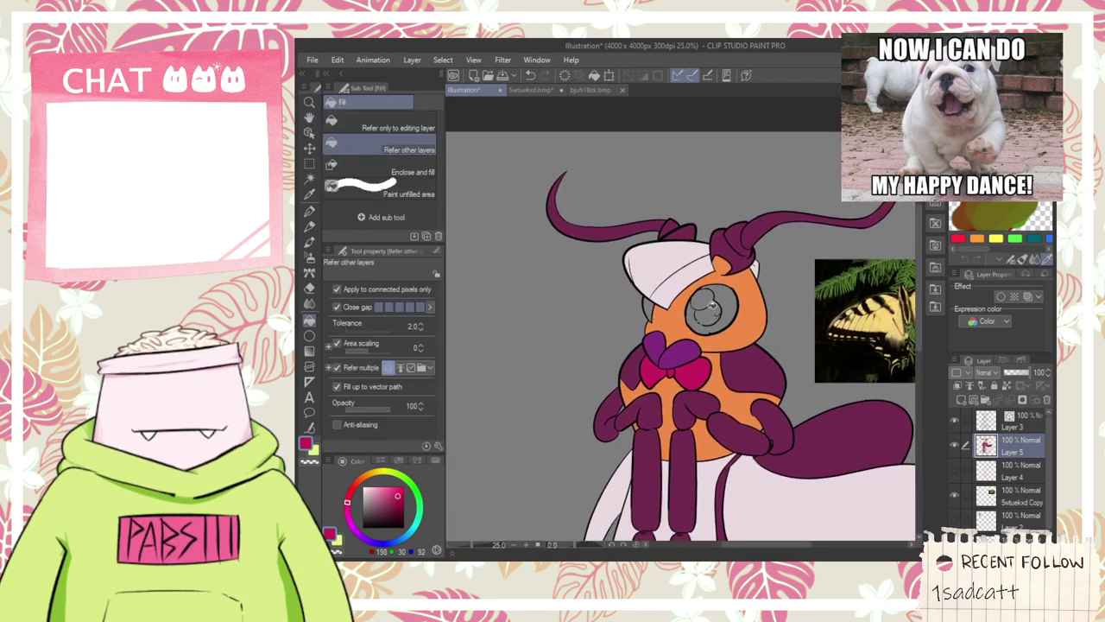
- Fill both eyes with the bow tie's crimson and the large eye's pupil with a dark maroon, RGB 99, 19, 49
{"action": "scroll", "coordinate": [712, 305], "scroll_direction": "up", "scroll_amount": 1}
{"action": "left_click", "coordinate": [716, 311]}
{"action": "scroll", "coordinate": [717, 313], "scroll_direction": "up", "scroll_amount": 2}
{"action": "key", "text": "ctrl+z"}
{"action": "left_click", "coordinate": [749, 314]}
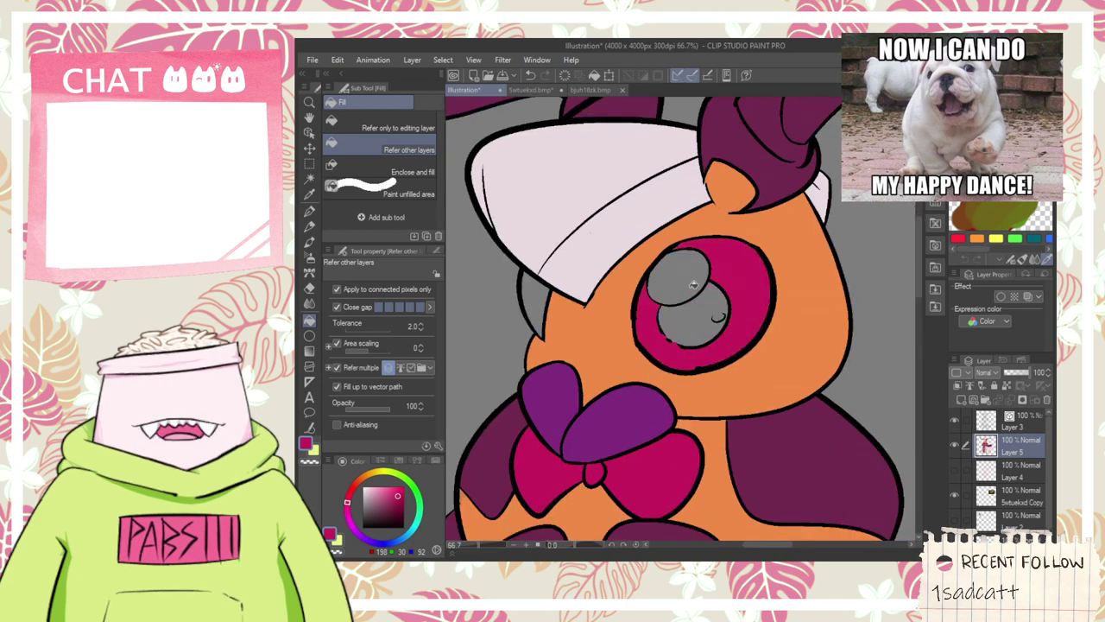
{"action": "left_click", "coordinate": [536, 300]}
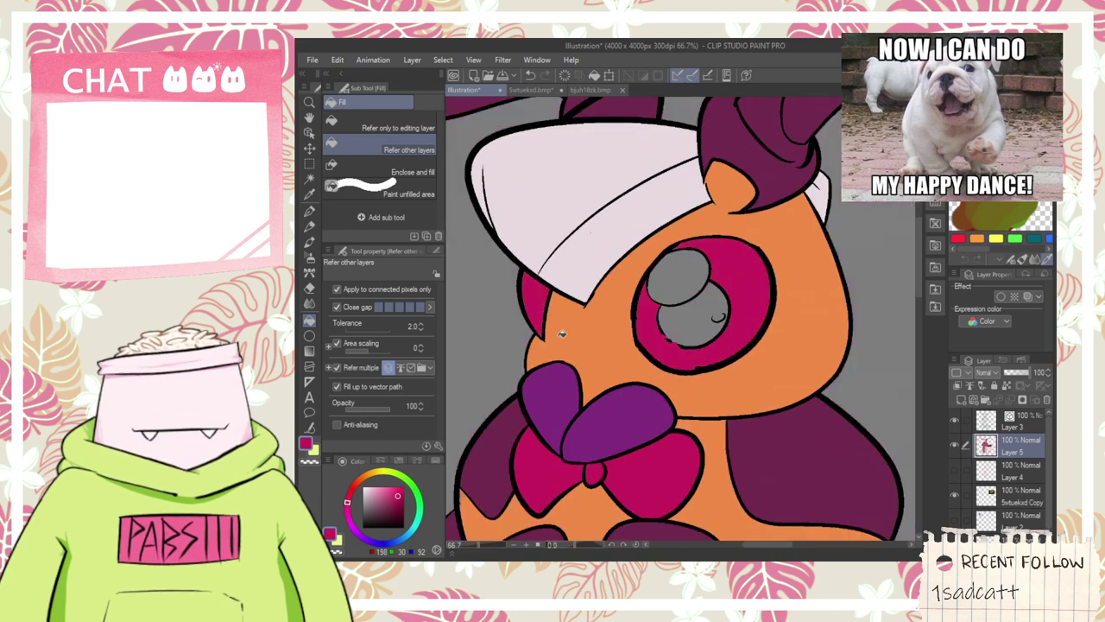
{"action": "left_click", "coordinate": [399, 509]}
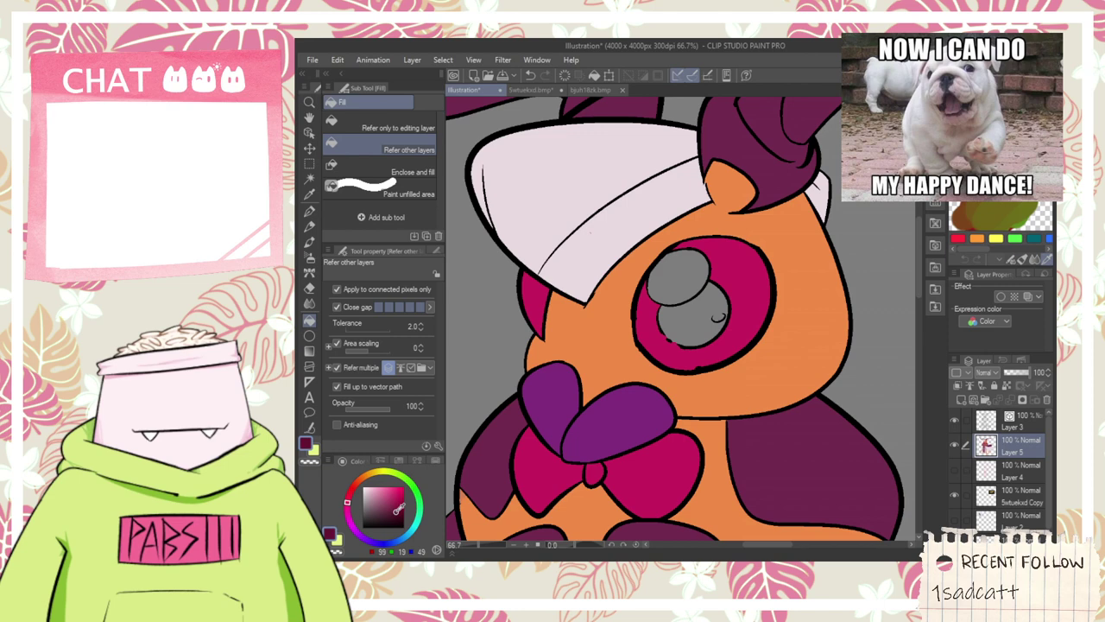
{"action": "left_click", "coordinate": [712, 328]}
- Color the large eye's round highlight, the small pupil highlight and the partly hidden eye's highlight pure white
{"action": "left_click", "coordinate": [364, 487]}
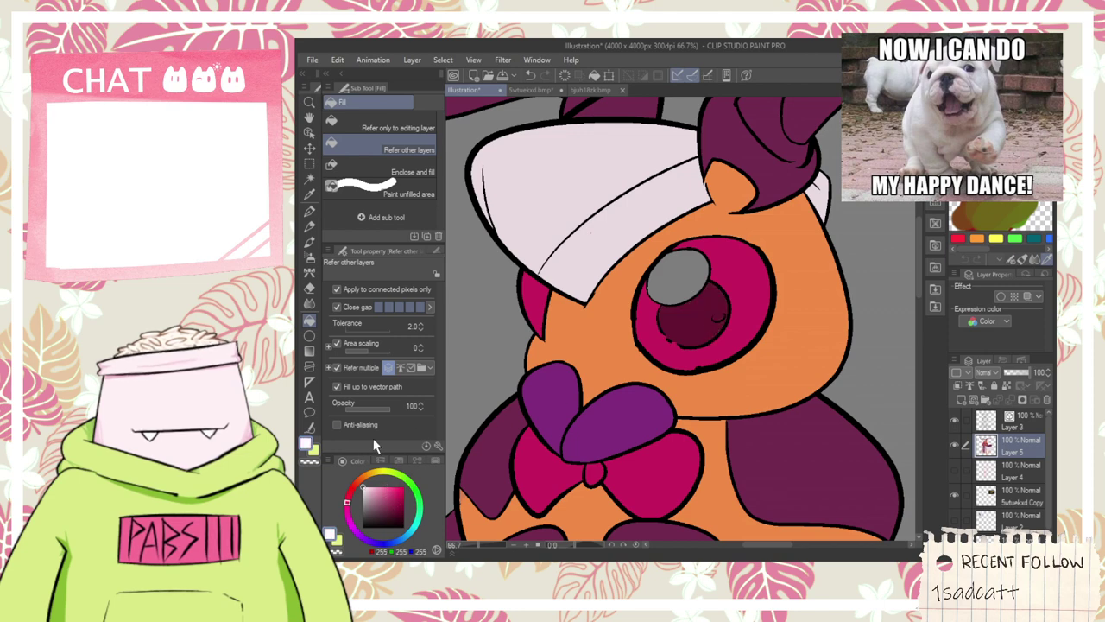
{"action": "left_click", "coordinate": [679, 285]}
{"action": "scroll", "coordinate": [721, 306], "scroll_direction": "up", "scroll_amount": 5}
{"action": "key", "text": "p"}
{"action": "mouse_move", "coordinate": [724, 300]}
{"action": "left_mouse_down"}
{"action": "mouse_move", "coordinate": [699, 307]}
{"action": "mouse_move", "coordinate": [729, 321]}
{"action": "left_mouse_up"}
{"action": "scroll", "coordinate": [720, 316], "scroll_direction": "down", "scroll_amount": 6}
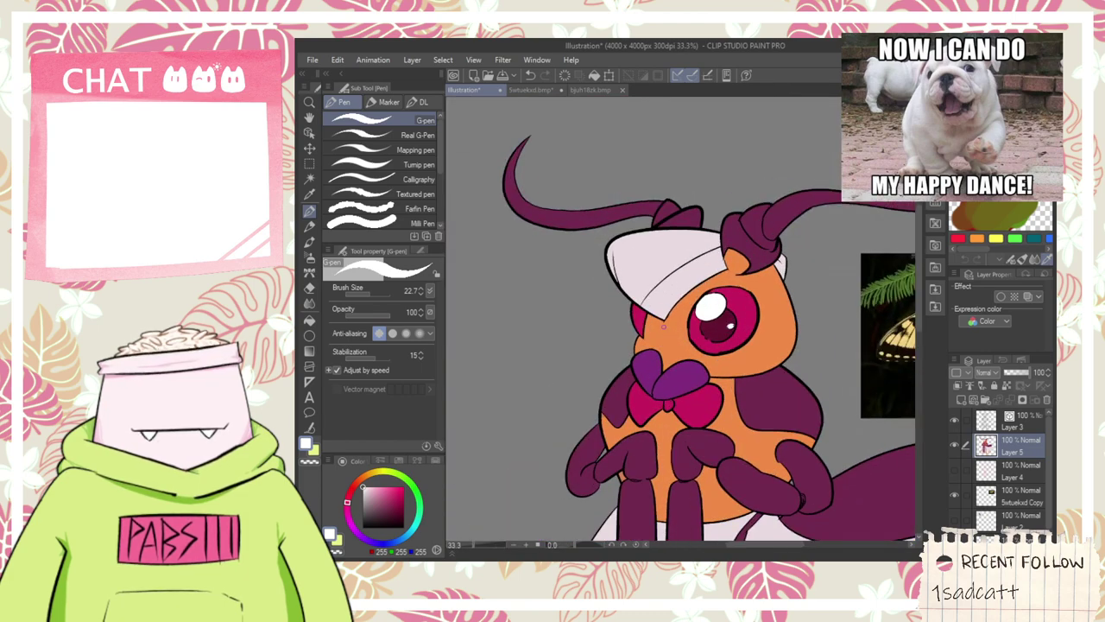
{"action": "scroll", "coordinate": [663, 325], "scroll_direction": "up", "scroll_amount": 3}
{"action": "key", "text": "alt"}
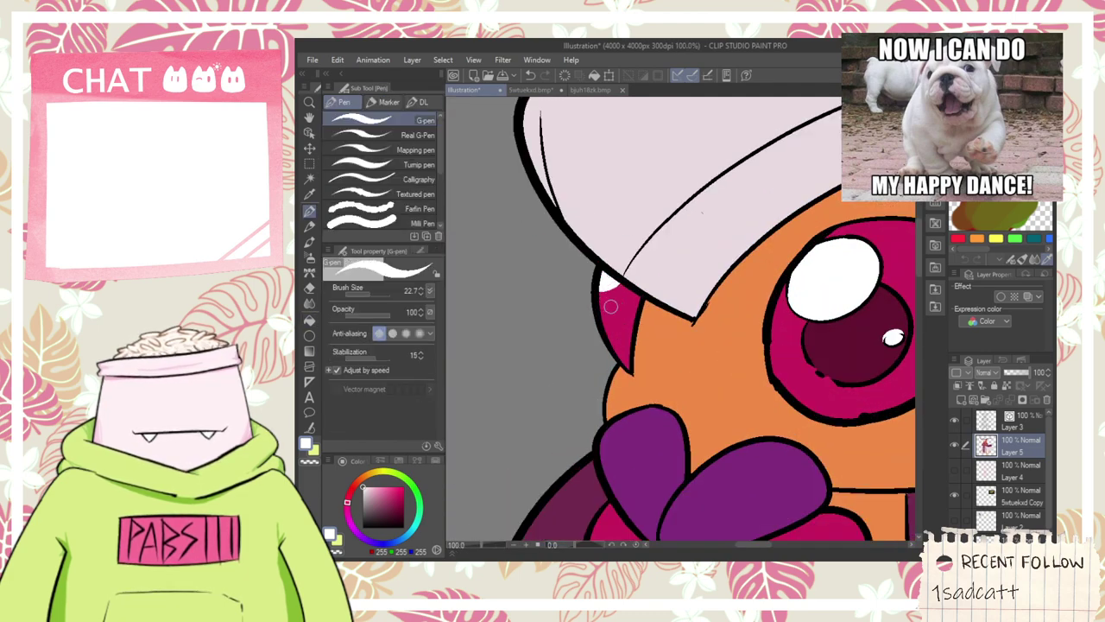
- Fill the small unpainted gap at the abdomen's front tip, just beneath the folded arm, with the body's dark purple
{"action": "scroll", "coordinate": [674, 297], "scroll_direction": "down", "scroll_amount": 6}
{"action": "key", "text": "space"}
{"action": "left_click_drag", "start_coordinate": [694, 391], "coordinate": [677, 351]}
{"action": "scroll", "coordinate": [677, 351], "scroll_direction": "up", "scroll_amount": 2}
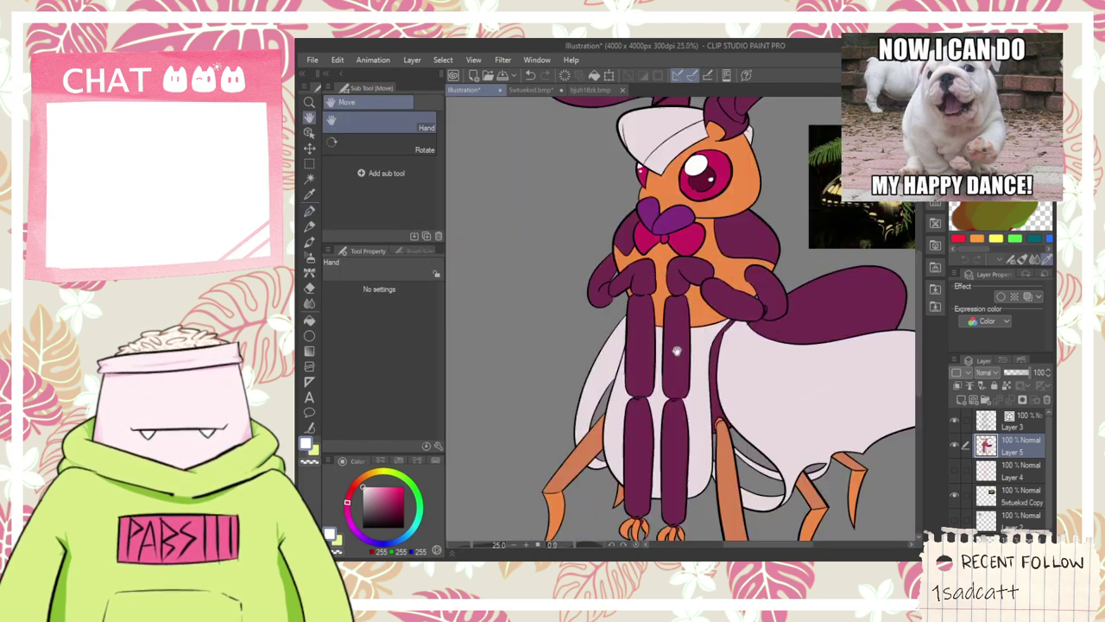
{"action": "left_click_drag", "start_coordinate": [713, 394], "coordinate": [700, 480]}
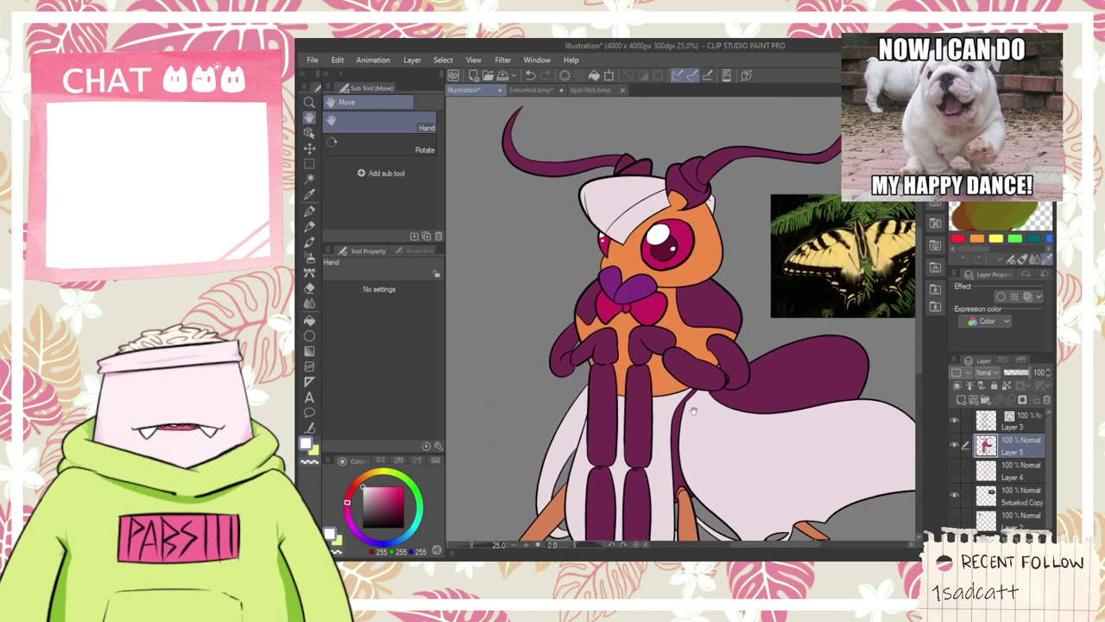
{"action": "scroll", "coordinate": [710, 381], "scroll_direction": "up", "scroll_amount": 1}
{"action": "scroll", "coordinate": [717, 375], "scroll_direction": "up", "scroll_amount": 5}
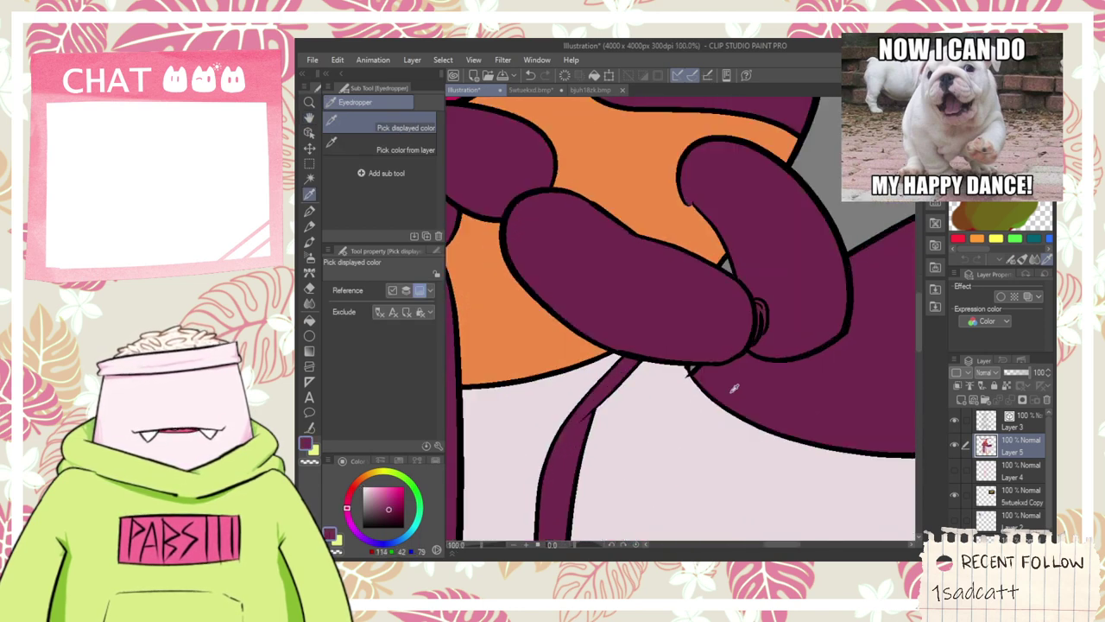
{"action": "key", "text": "g"}
{"action": "key", "text": "alt+bracketright"}
{"action": "key", "text": "e"}
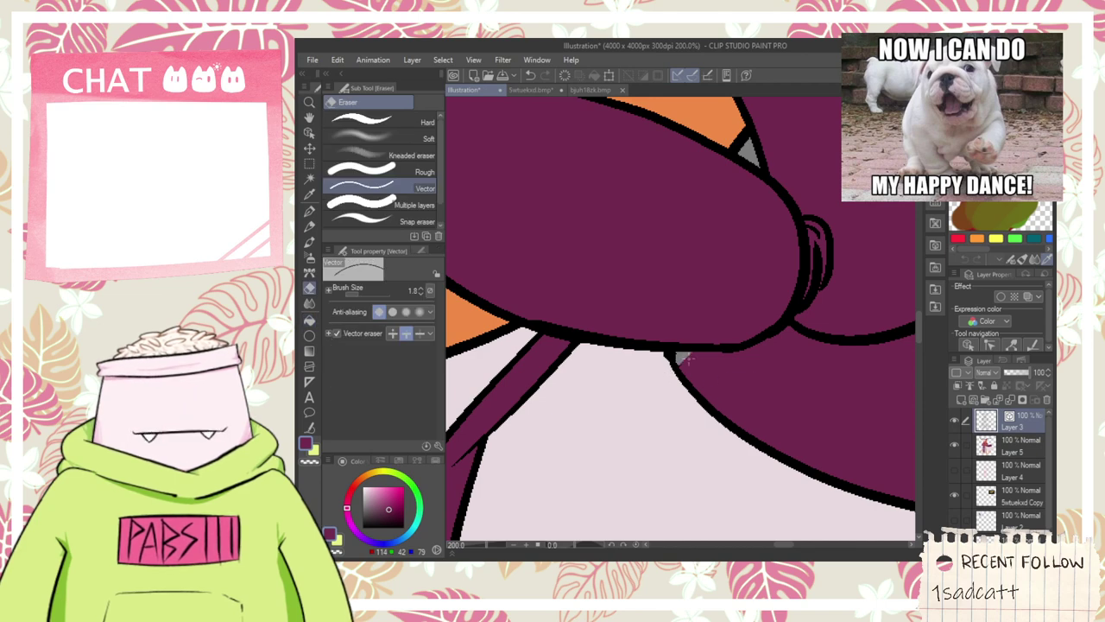
{"action": "key", "text": "alt+bracketleft"}
{"action": "key", "text": "g"}
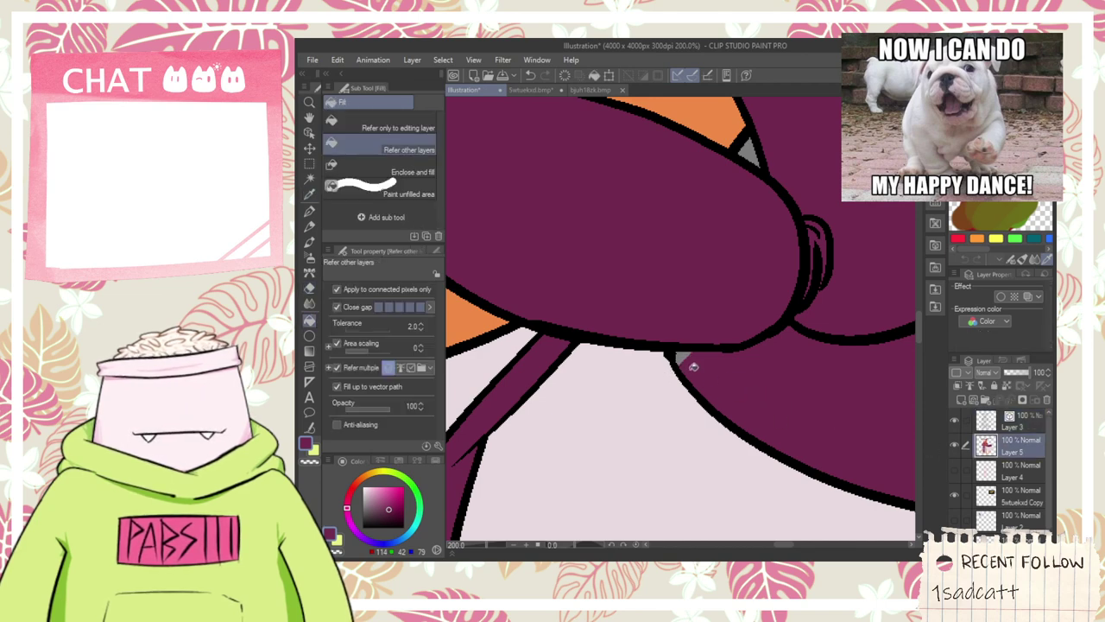
{"action": "left_click", "coordinate": [686, 358]}
{"action": "scroll", "coordinate": [689, 359], "scroll_direction": "down", "scroll_amount": 6}
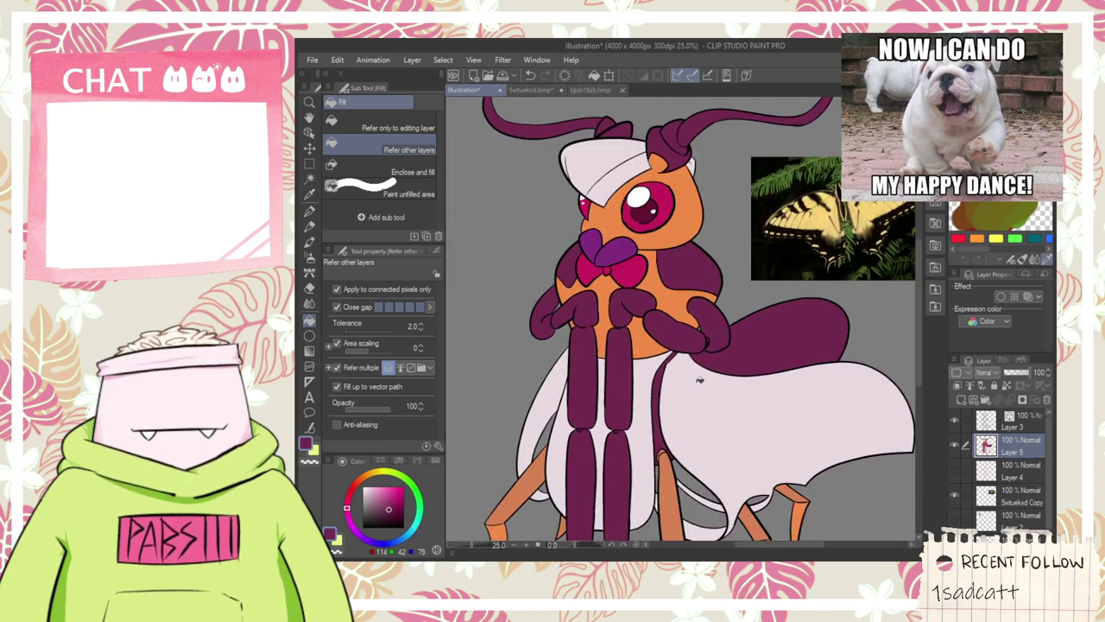
- Examine the whole character's flat colors from a distance and around the head and torso
{"action": "key", "text": "space"}
{"action": "left_click_drag", "start_coordinate": [705, 416], "coordinate": [773, 309]}
{"action": "scroll", "coordinate": [772, 309], "scroll_direction": "down", "scroll_amount": 2}
{"action": "left_click_drag", "start_coordinate": [758, 230], "coordinate": [721, 290]}
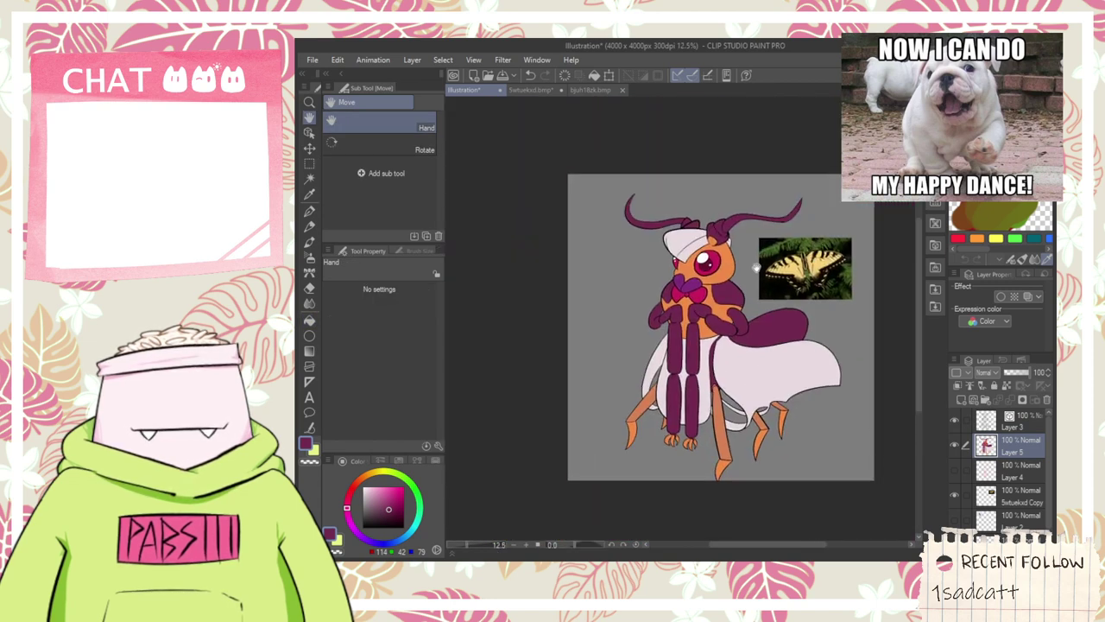
{"action": "scroll", "coordinate": [728, 260], "scroll_direction": "up", "scroll_amount": 4}
{"action": "scroll", "coordinate": [730, 250], "scroll_direction": "down", "scroll_amount": 2}
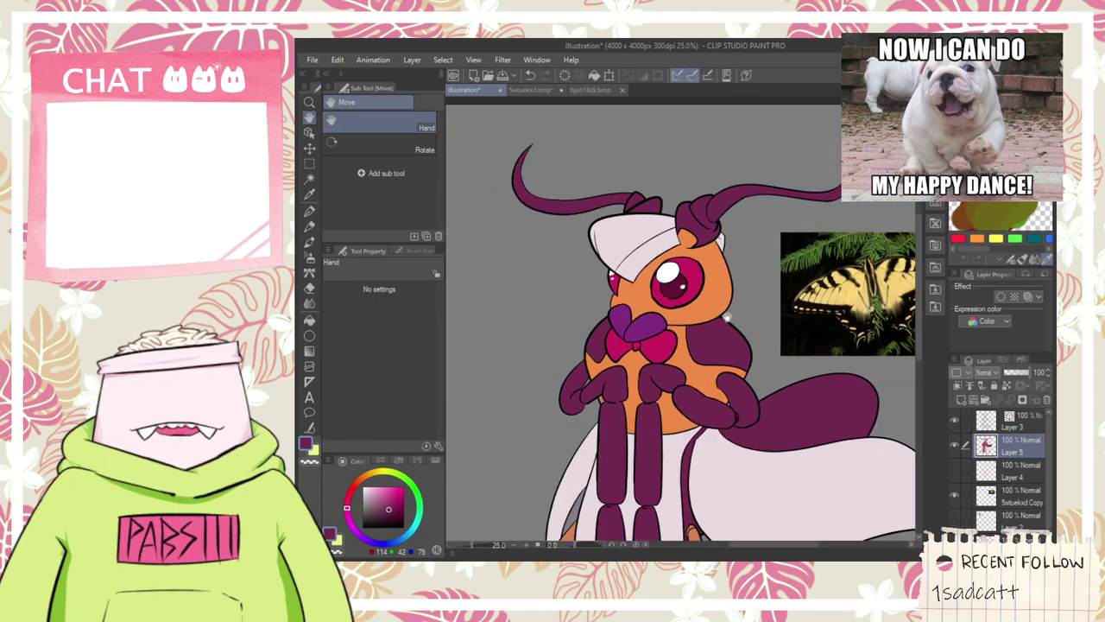
{"action": "left_click_drag", "start_coordinate": [727, 317], "coordinate": [710, 336]}
{"action": "scroll", "coordinate": [504, 383], "scroll_direction": "down", "scroll_amount": 2}
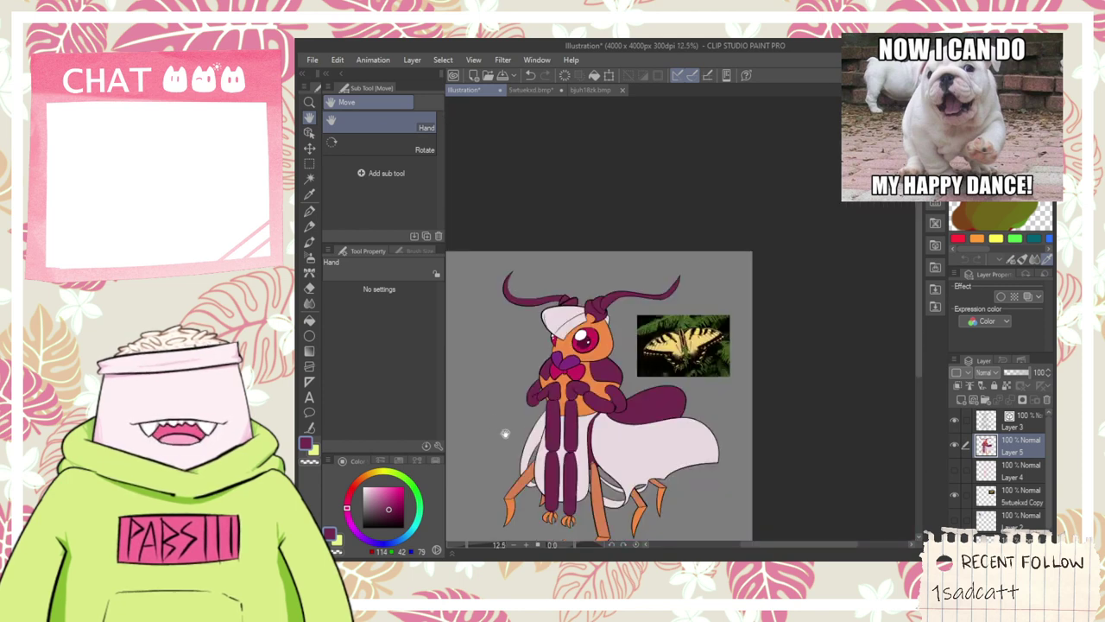
{"action": "left_click_drag", "start_coordinate": [505, 434], "coordinate": [659, 329]}
- Duplicate the flat color layer and shift the copy's colors to pink, teal and cream
{"action": "key", "text": "ctrl+c"}
{"action": "key", "text": "ctrl+v"}
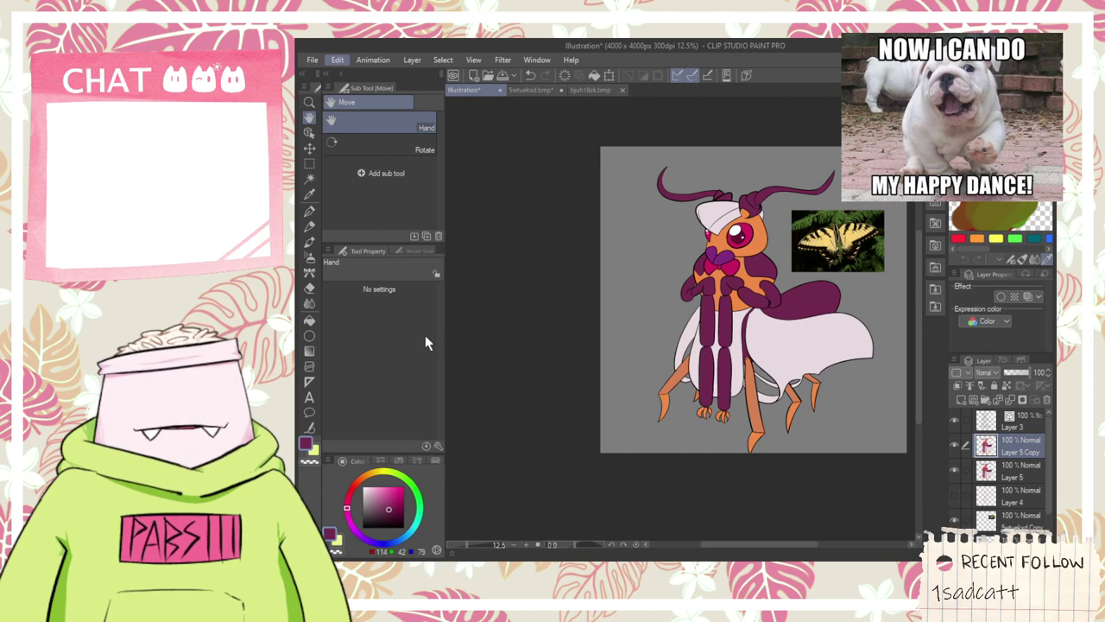
{"action": "left_click", "coordinate": [646, 460]}
{"action": "scroll", "coordinate": [814, 335], "scroll_direction": "up", "scroll_amount": 4}
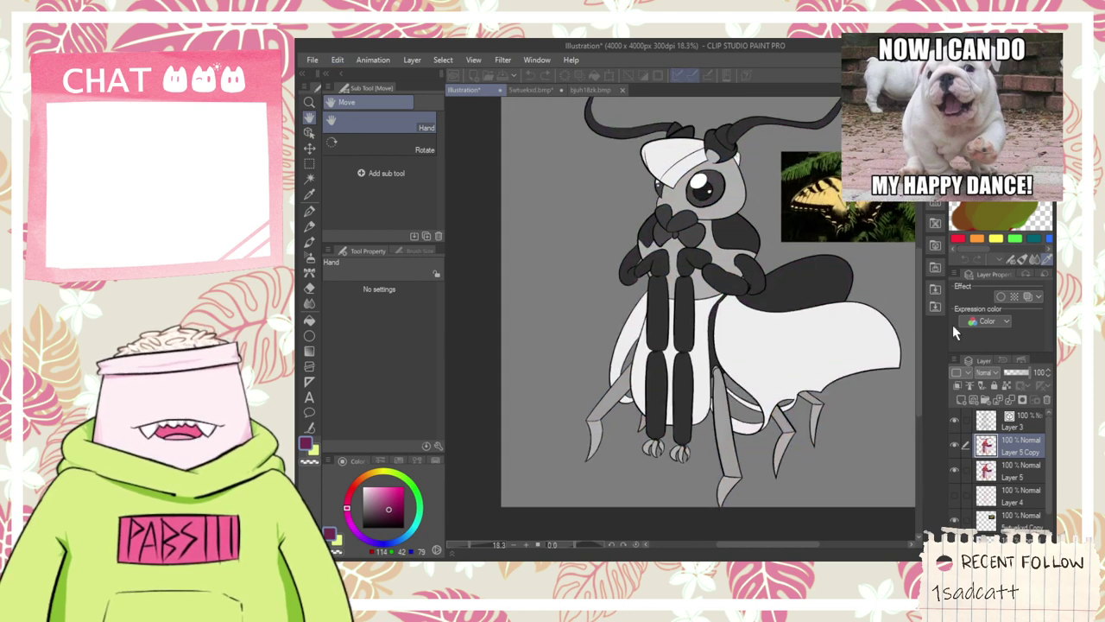
{"action": "double_click", "coordinate": [949, 355]}
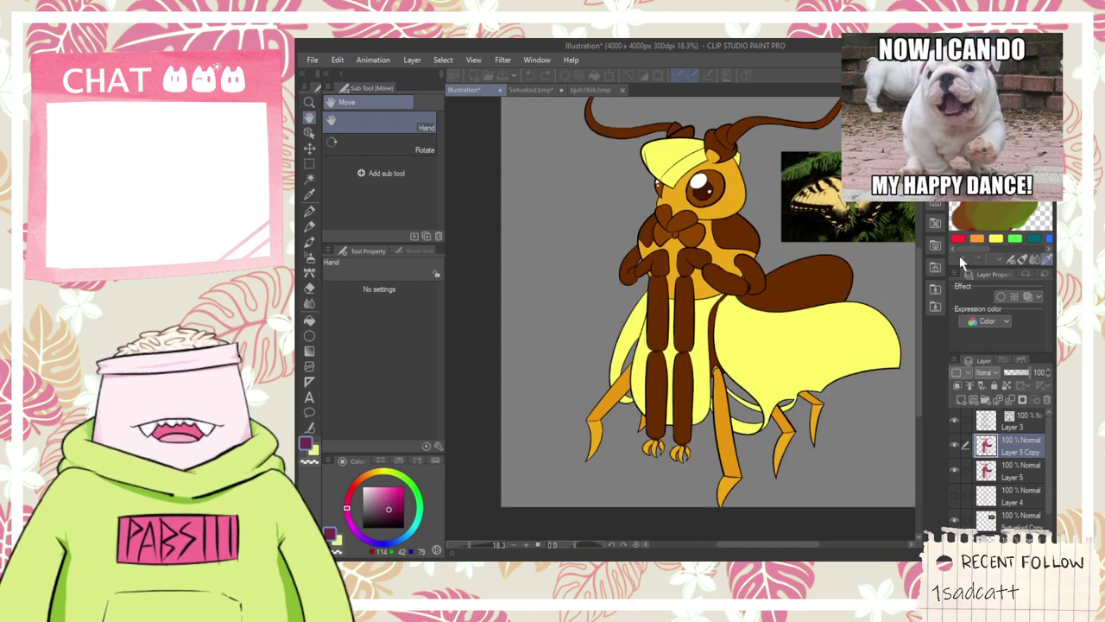
{"action": "double_click", "coordinate": [965, 332]}
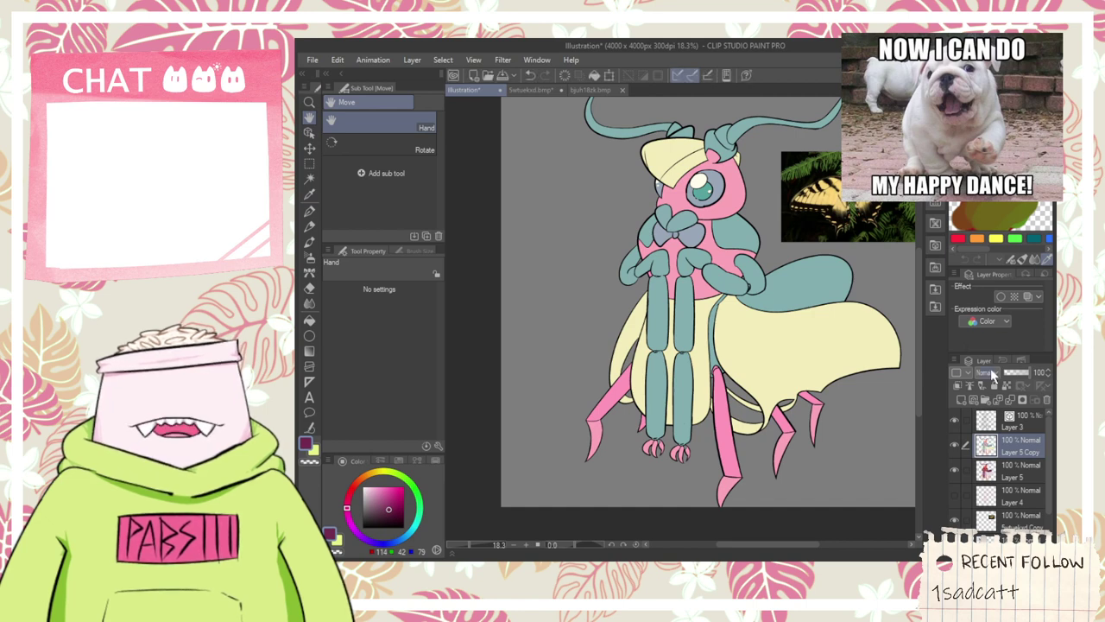
- Try the Lighten, Difference, Linear light and Vivid light blending modes on the pink and teal color copy over the original flats
{"action": "scroll", "coordinate": [991, 371], "scroll_direction": "down", "scroll_amount": 3}
{"action": "scroll", "coordinate": [990, 371], "scroll_direction": "down", "scroll_amount": 3}
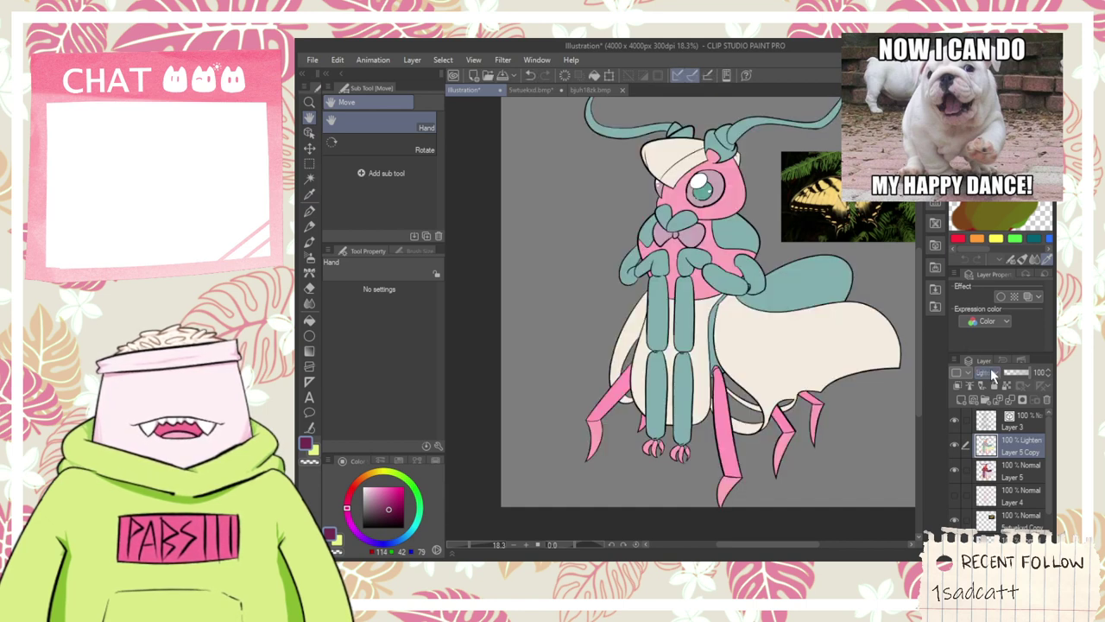
{"action": "scroll", "coordinate": [706, 140], "scroll_direction": "up", "scroll_amount": 1}
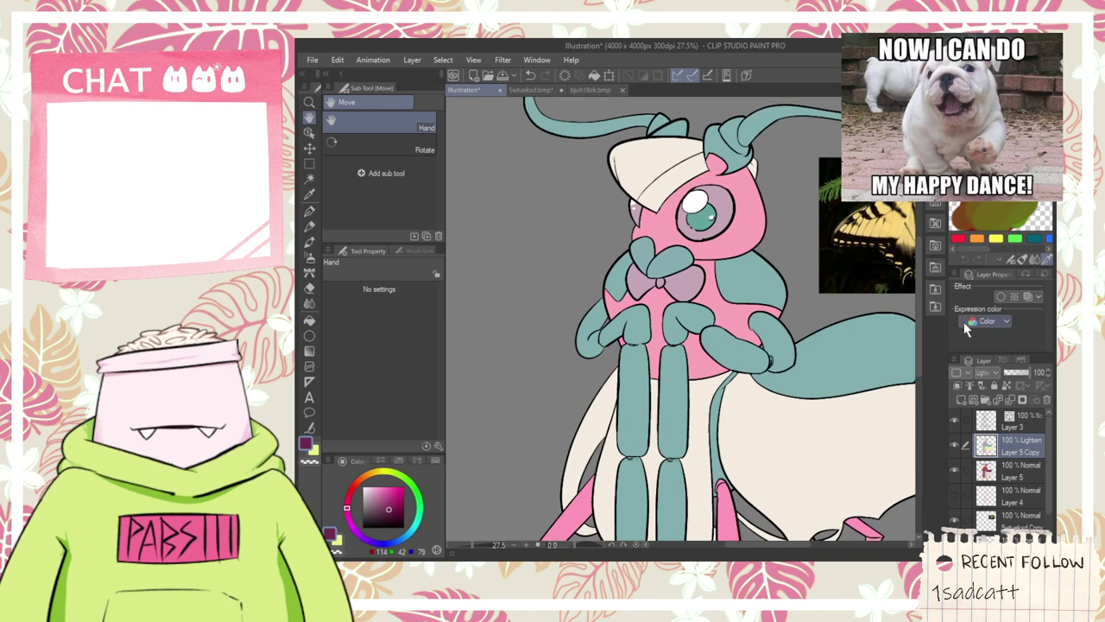
{"action": "scroll", "coordinate": [977, 371], "scroll_direction": "down", "scroll_amount": 3}
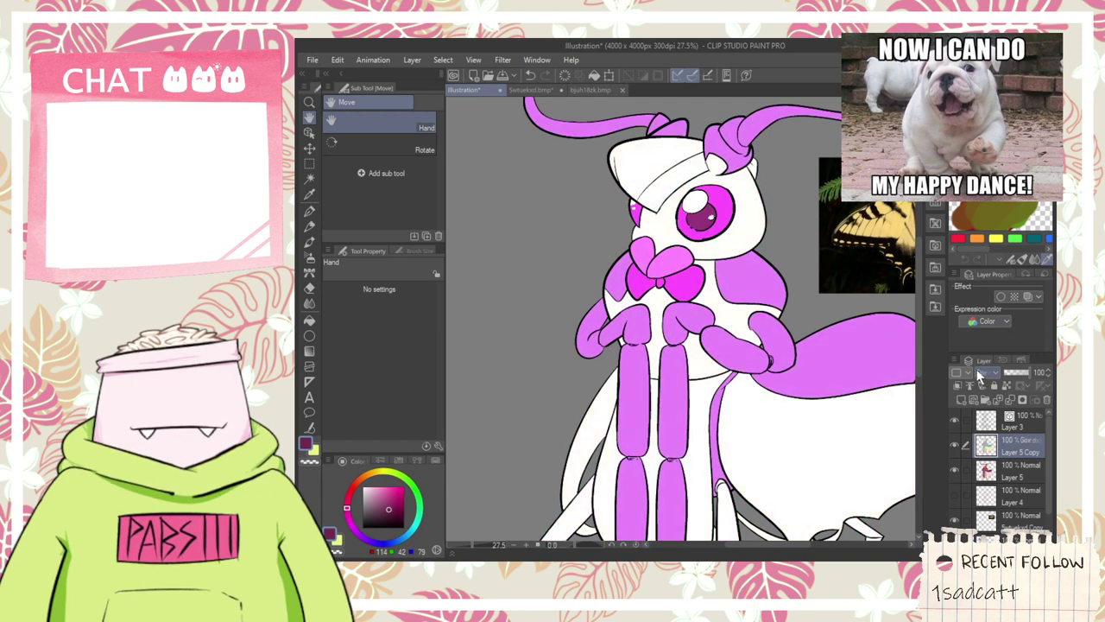
{"action": "scroll", "coordinate": [976, 368], "scroll_direction": "down", "scroll_amount": 4}
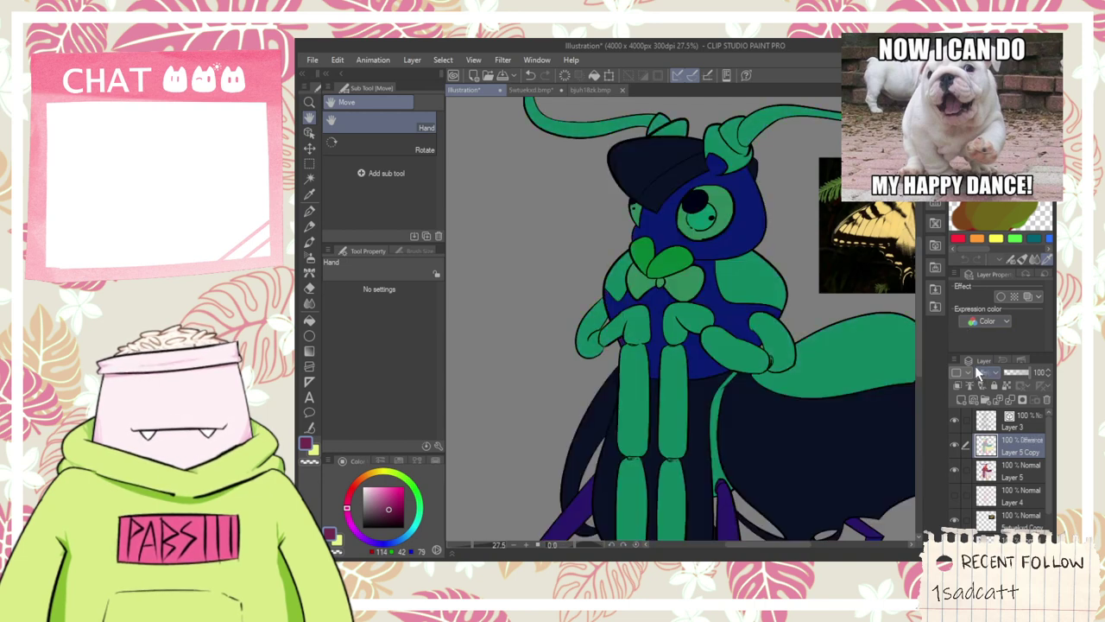
{"action": "scroll", "coordinate": [974, 369], "scroll_direction": "down", "scroll_amount": 2}
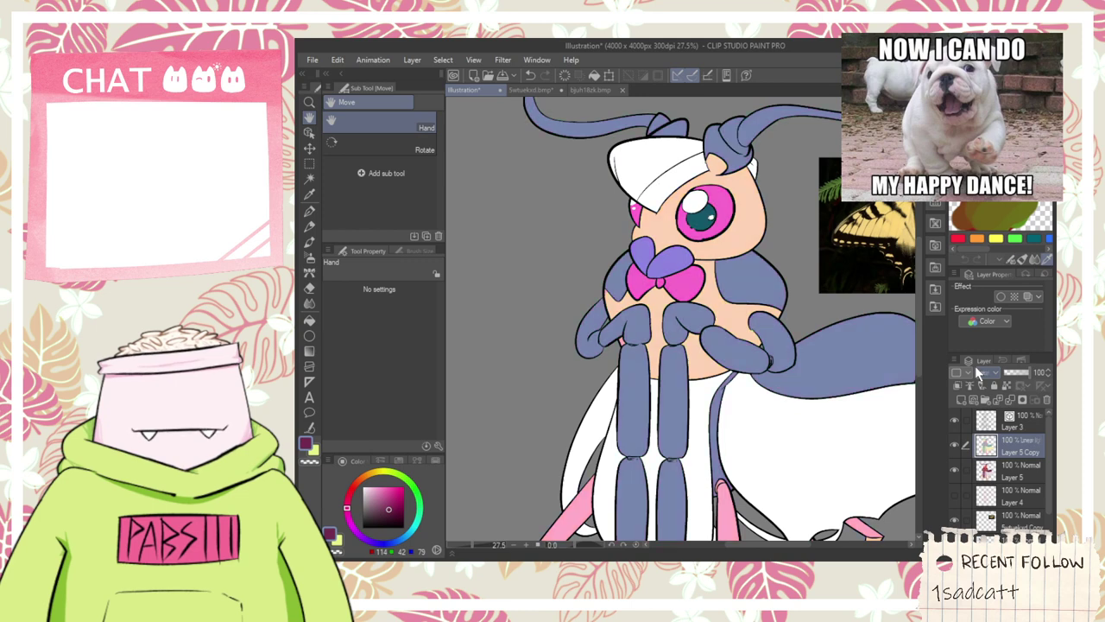
{"action": "scroll", "coordinate": [977, 368], "scroll_direction": "down", "scroll_amount": 1}
- Lower the color copy's opacity to 26% and compare the Vivid light, Hard mix and Darker color blending modes
{"action": "left_click", "coordinate": [1015, 370]}
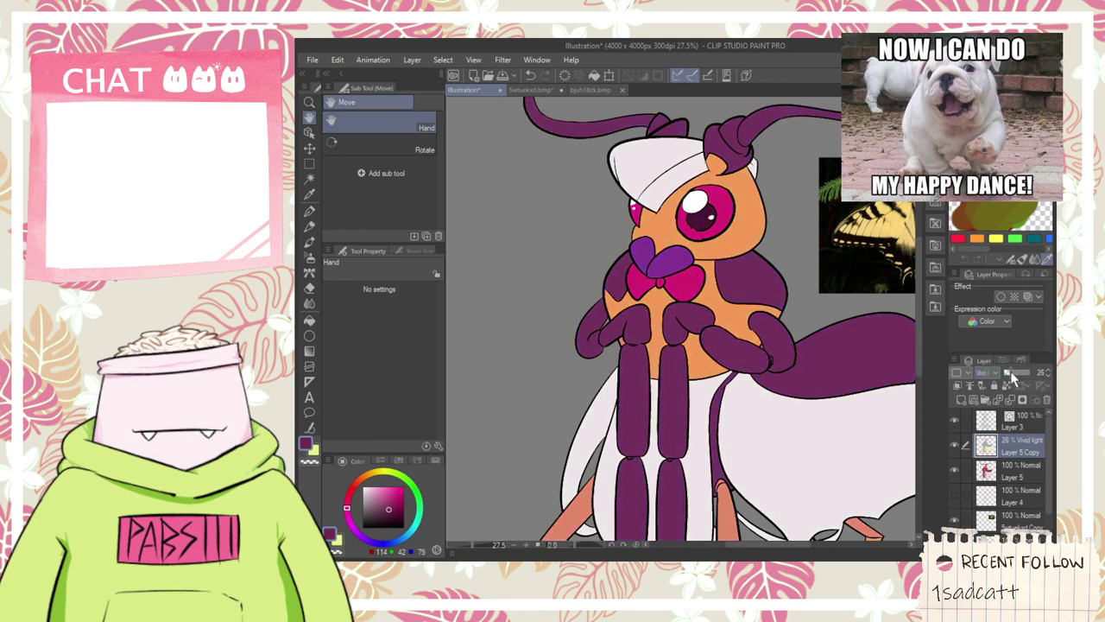
{"action": "scroll", "coordinate": [770, 332], "scroll_direction": "down", "scroll_amount": 3}
{"action": "scroll", "coordinate": [770, 332], "scroll_direction": "up", "scroll_amount": 1}
{"action": "scroll", "coordinate": [770, 331], "scroll_direction": "up", "scroll_amount": 1}
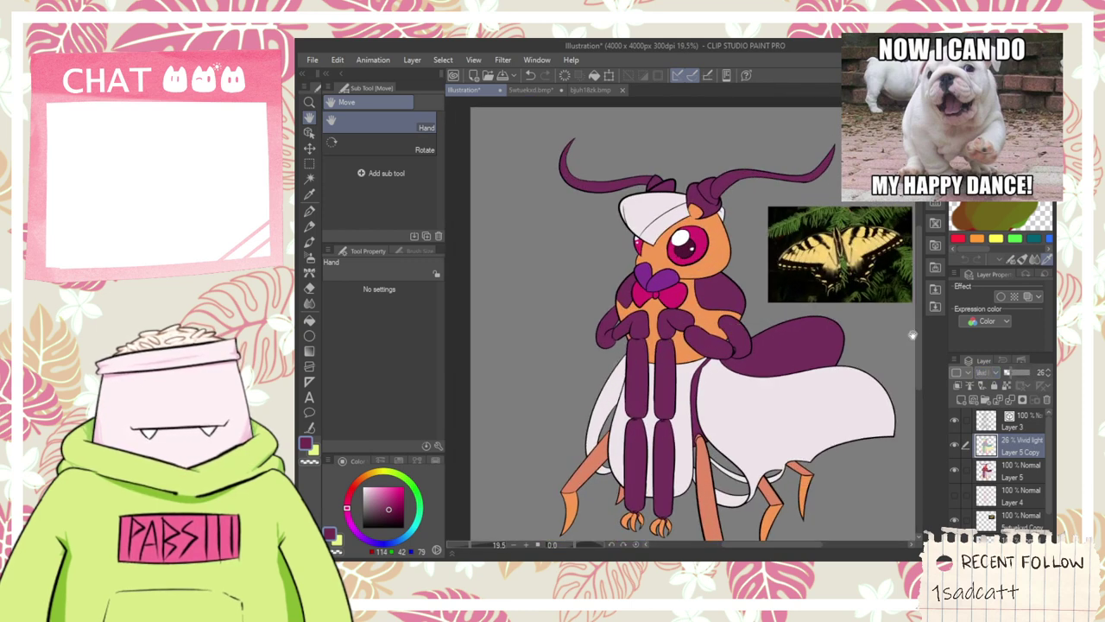
{"action": "scroll", "coordinate": [982, 371], "scroll_direction": "down", "scroll_amount": 3}
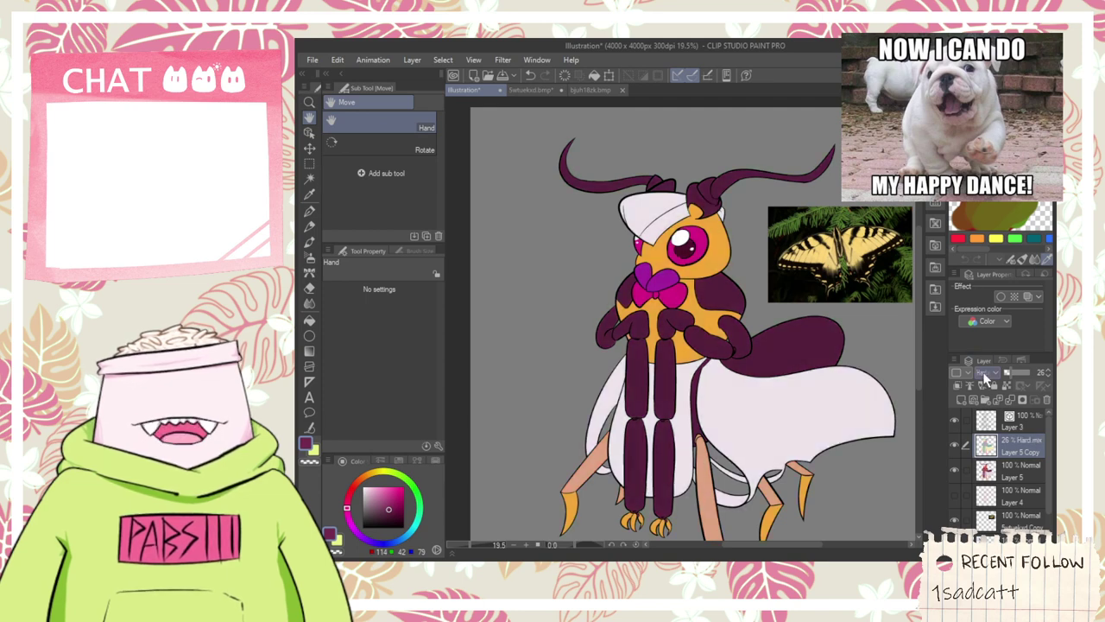
{"action": "scroll", "coordinate": [983, 371], "scroll_direction": "down", "scroll_amount": 1}
{"action": "scroll", "coordinate": [982, 371], "scroll_direction": "up", "scroll_amount": 1}
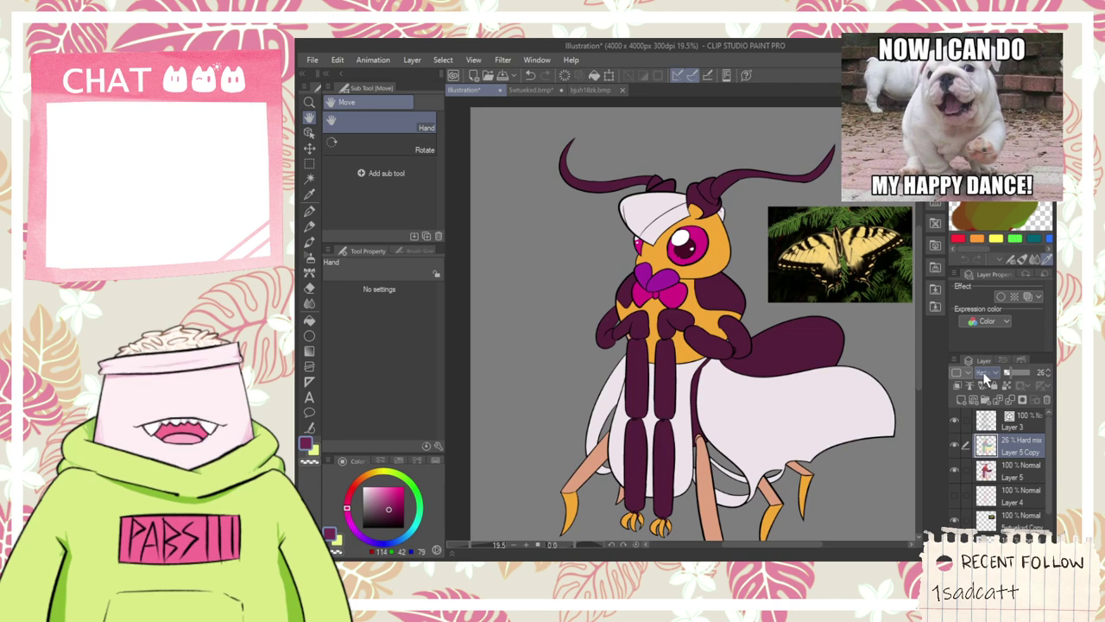
{"action": "scroll", "coordinate": [983, 371], "scroll_direction": "up", "scroll_amount": 15}
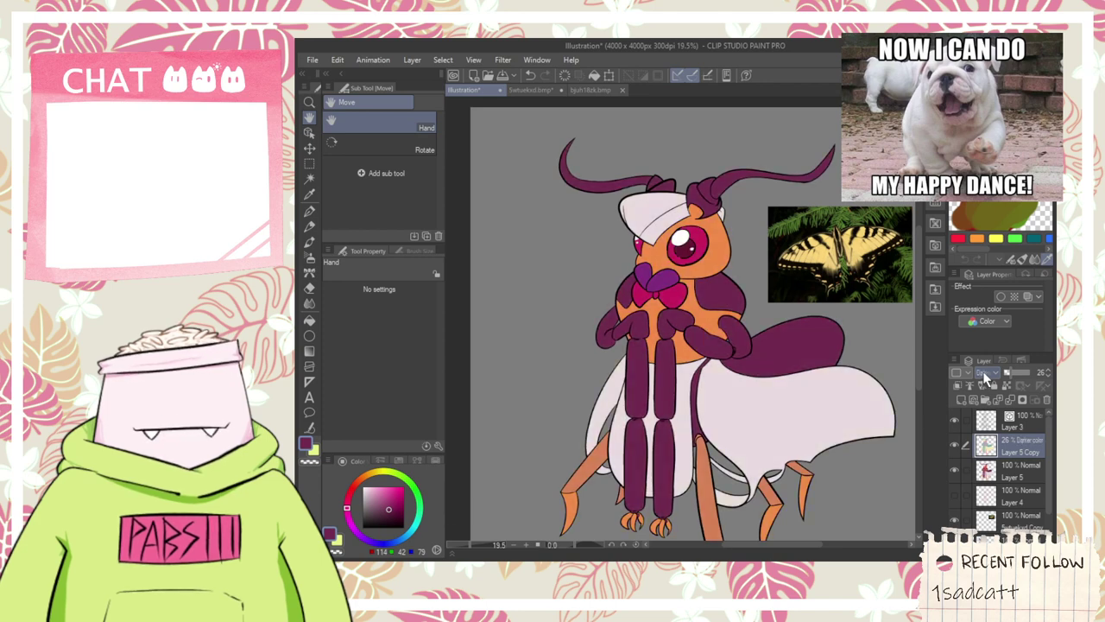
- Compare the character without the copy, and undo the copy's opacity, blending and pink-teal recoloring
{"action": "left_click", "coordinate": [955, 446]}
{"action": "key", "text": "ctrl+z"}
{"action": "key", "text": "ctrl+z"}
{"action": "key", "text": "ctrl+z"}
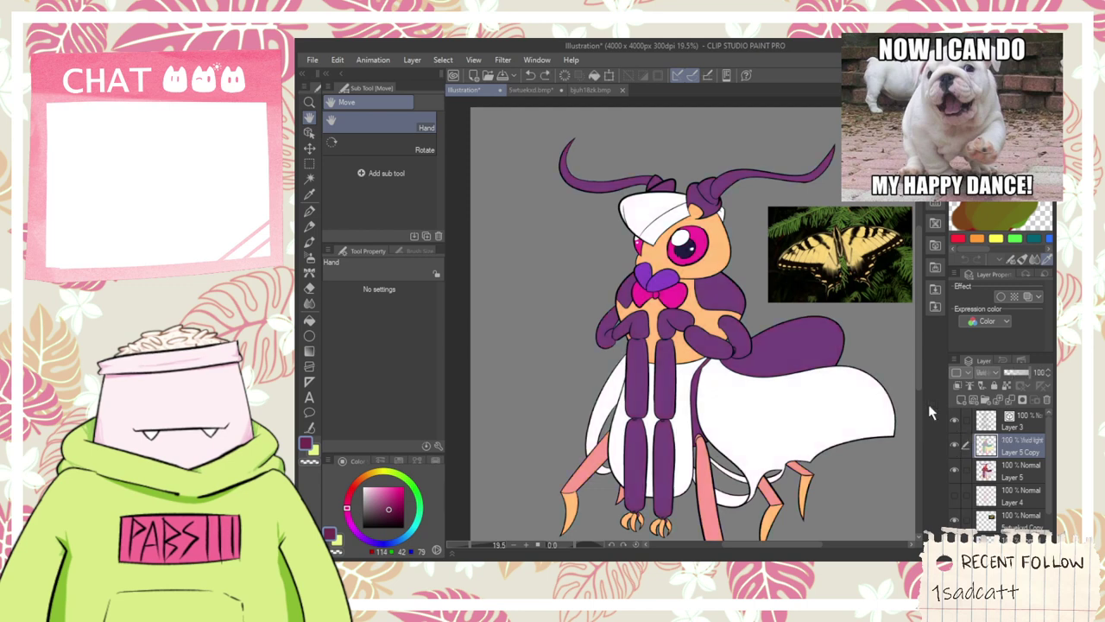
{"action": "key", "text": "ctrl+z"}
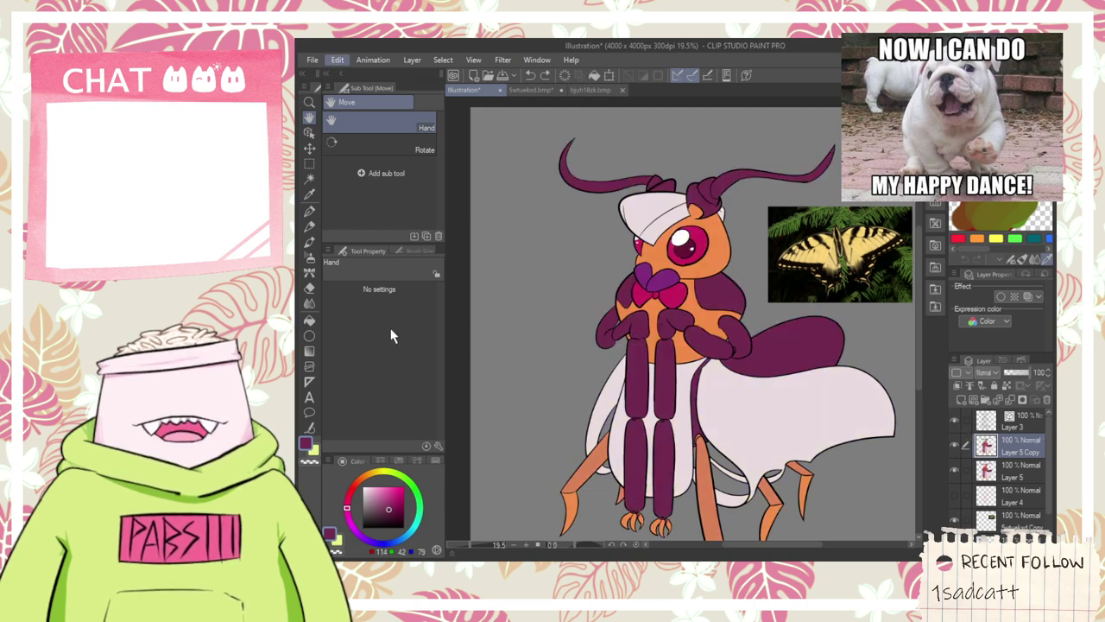
- Recolor the duplicate color layer with mint green body and limbs and peach wings and cap
{"action": "left_click", "coordinate": [613, 461]}
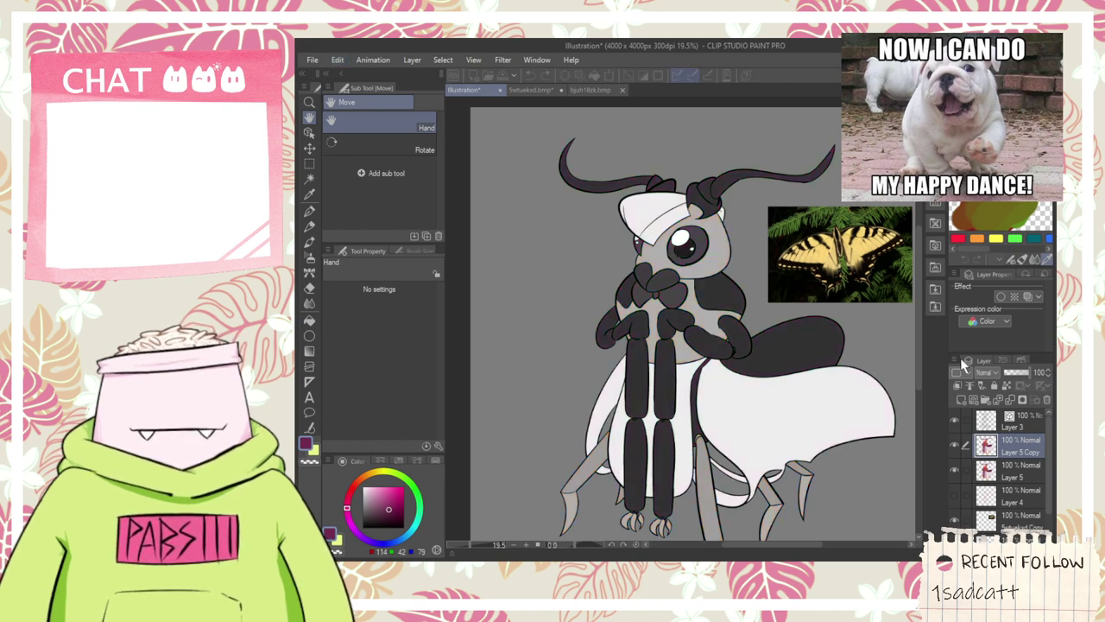
{"action": "key", "text": "ctrl+y"}
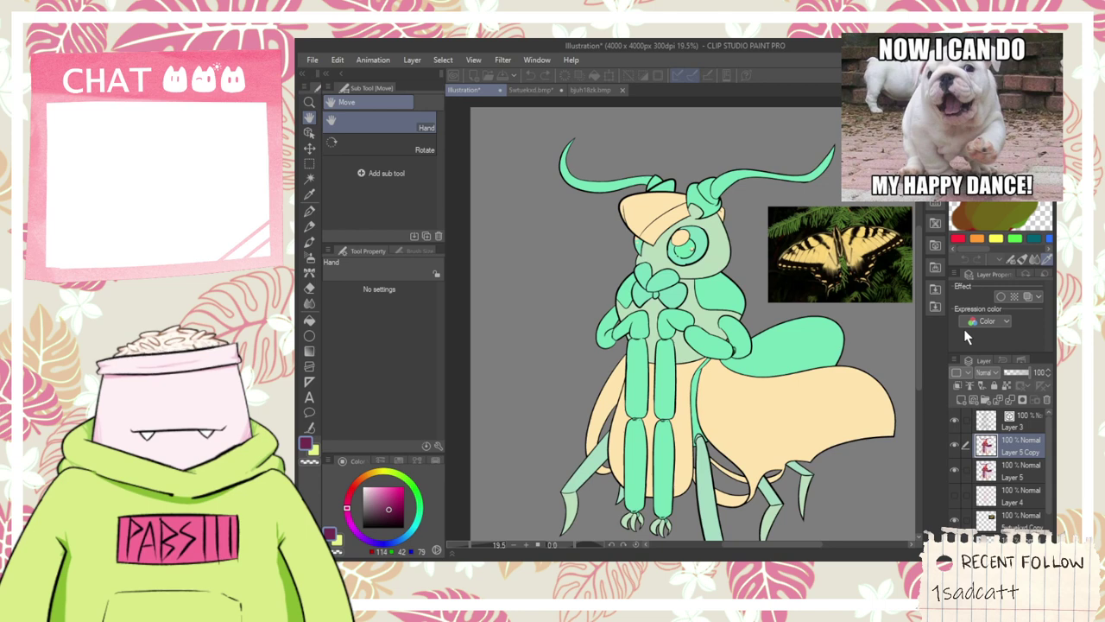
{"action": "key", "text": "Return"}
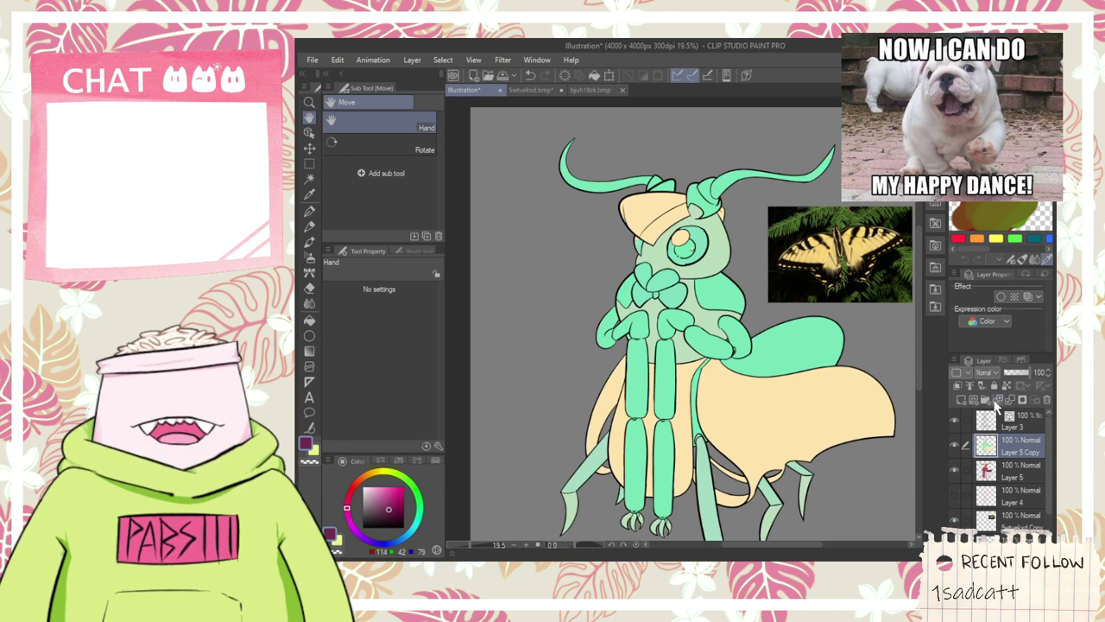
- Try the Linear burn, Hard light, Hard mix, Hue and Brightness blending modes on the mint and peach color copy
{"action": "scroll", "coordinate": [990, 374], "scroll_direction": "down", "scroll_amount": 1}
{"action": "scroll", "coordinate": [991, 373], "scroll_direction": "down", "scroll_amount": 4}
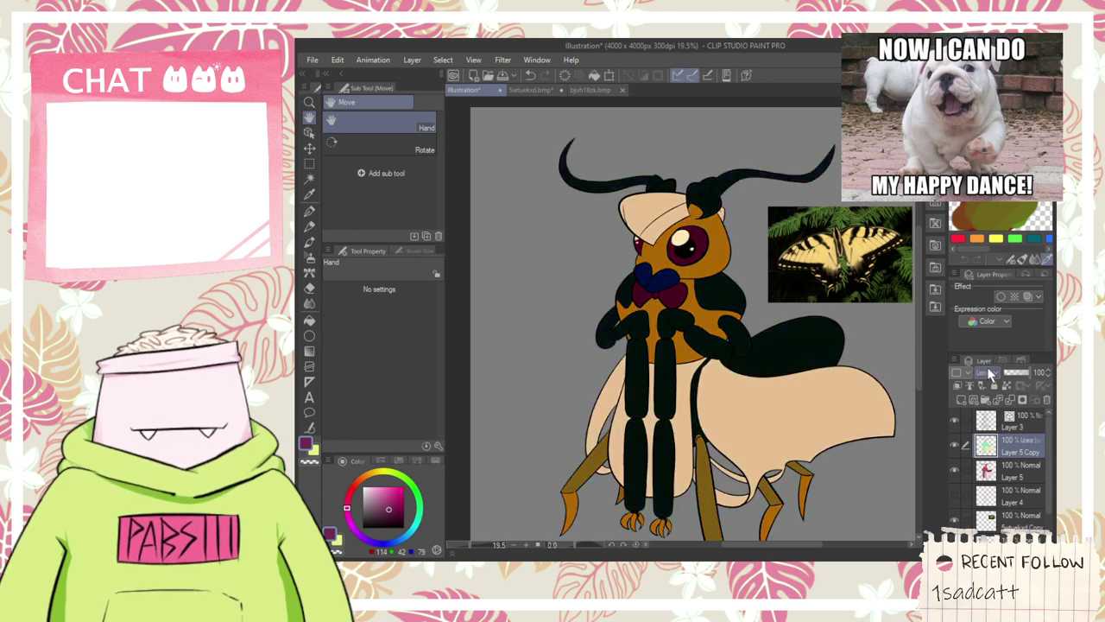
{"action": "scroll", "coordinate": [991, 373], "scroll_direction": "down", "scroll_amount": 4}
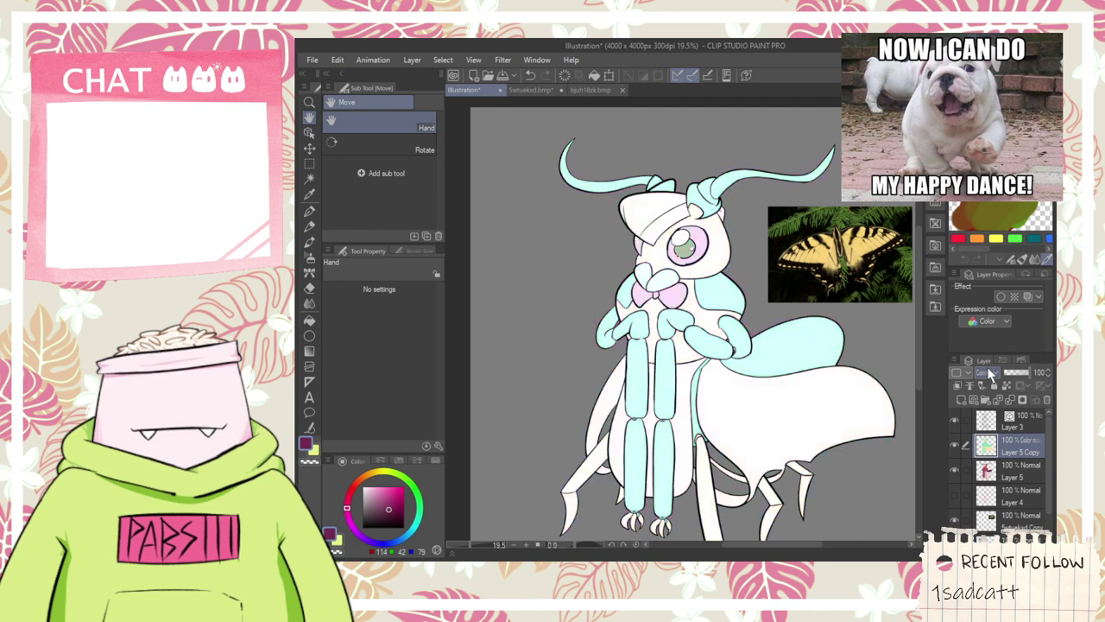
{"action": "scroll", "coordinate": [992, 373], "scroll_direction": "down", "scroll_amount": 2}
{"action": "scroll", "coordinate": [991, 373], "scroll_direction": "down", "scroll_amount": 4}
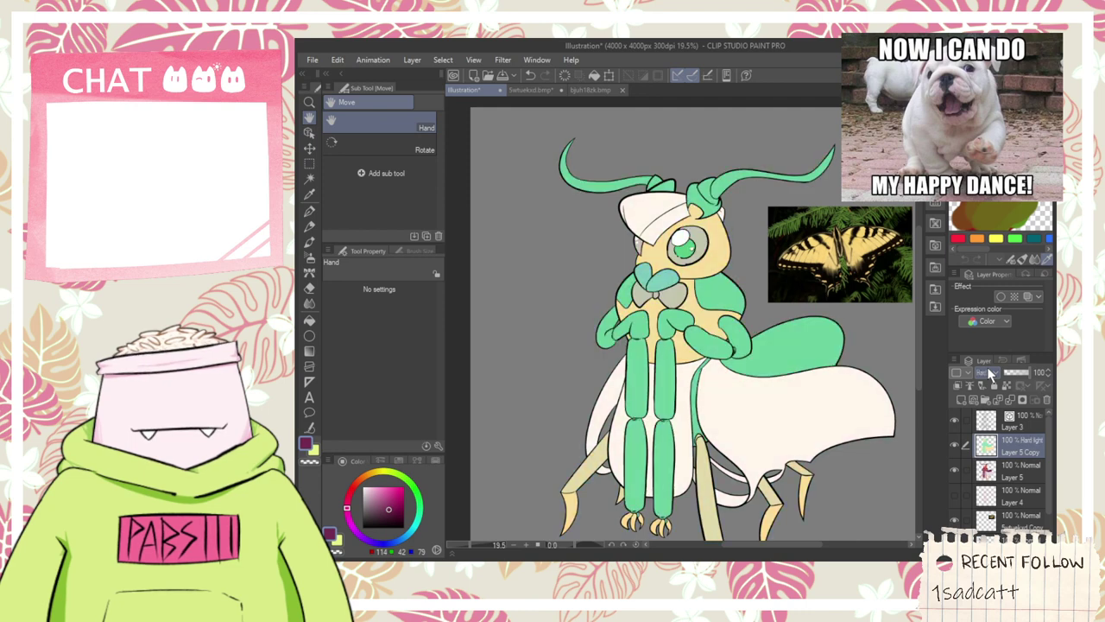
{"action": "scroll", "coordinate": [991, 373], "scroll_direction": "up", "scroll_amount": 1}
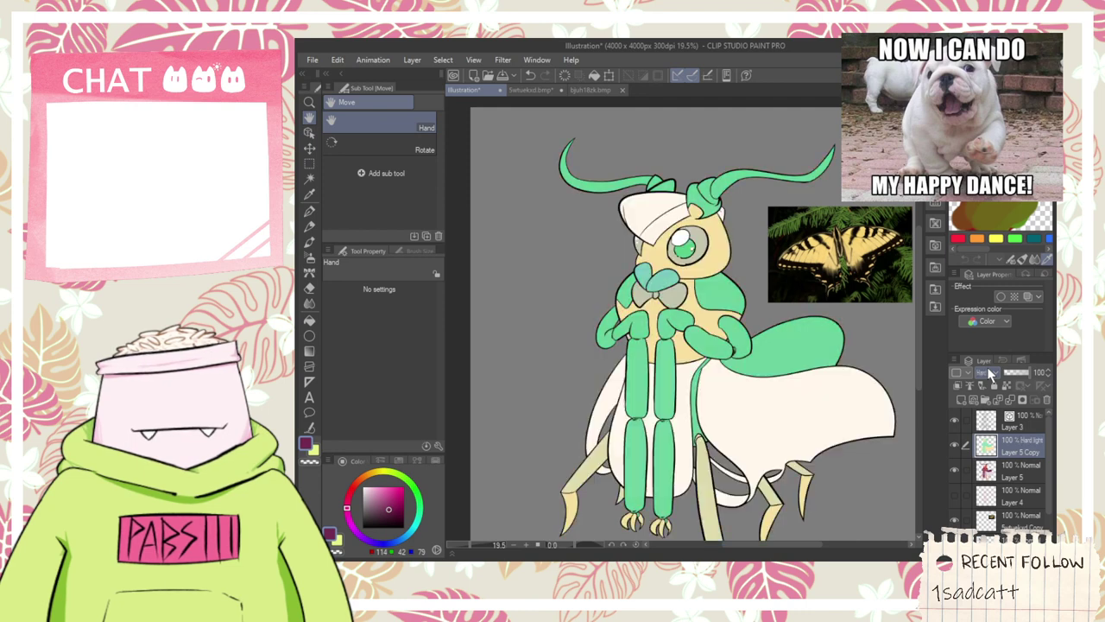
{"action": "scroll", "coordinate": [992, 373], "scroll_direction": "down", "scroll_amount": 6}
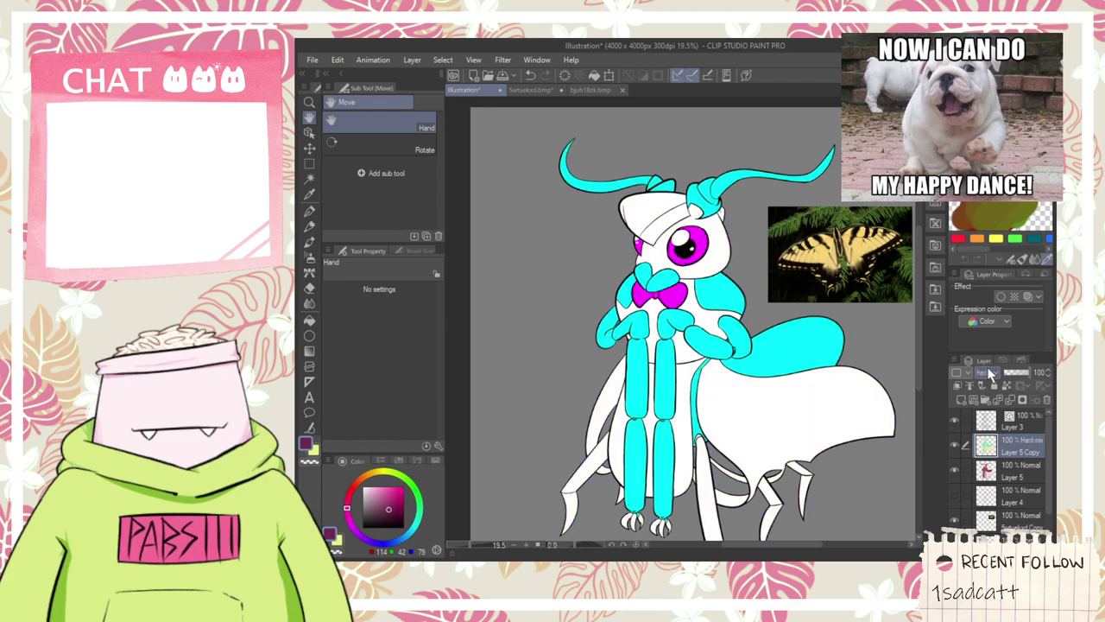
{"action": "scroll", "coordinate": [991, 373], "scroll_direction": "down", "scroll_amount": 4}
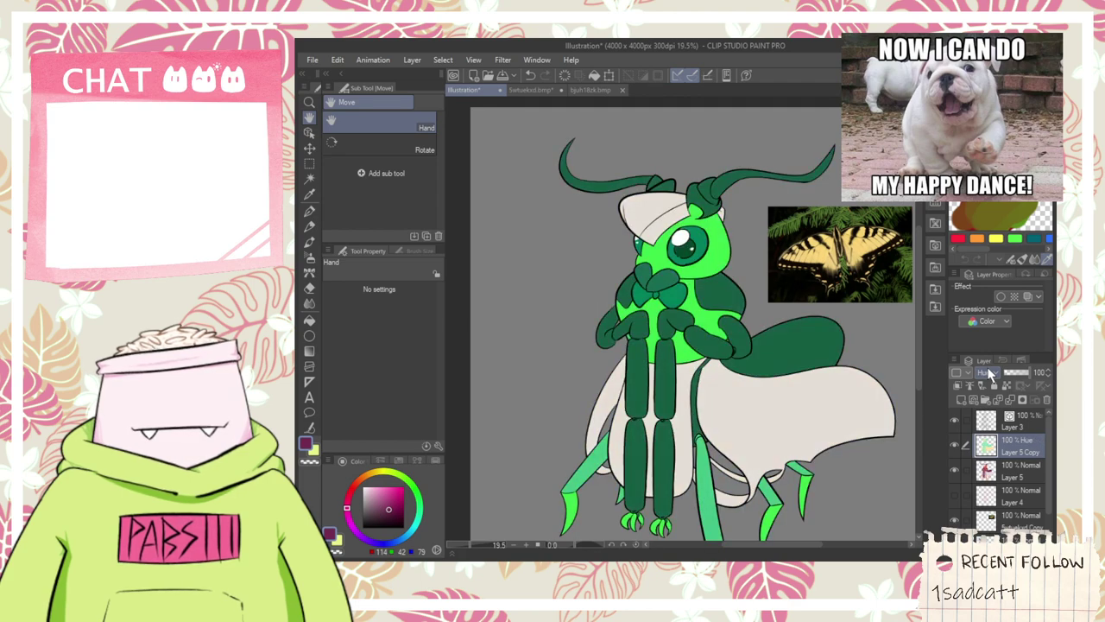
{"action": "scroll", "coordinate": [991, 373], "scroll_direction": "up", "scroll_amount": 1}
{"action": "scroll", "coordinate": [991, 373], "scroll_direction": "down", "scroll_amount": 1}
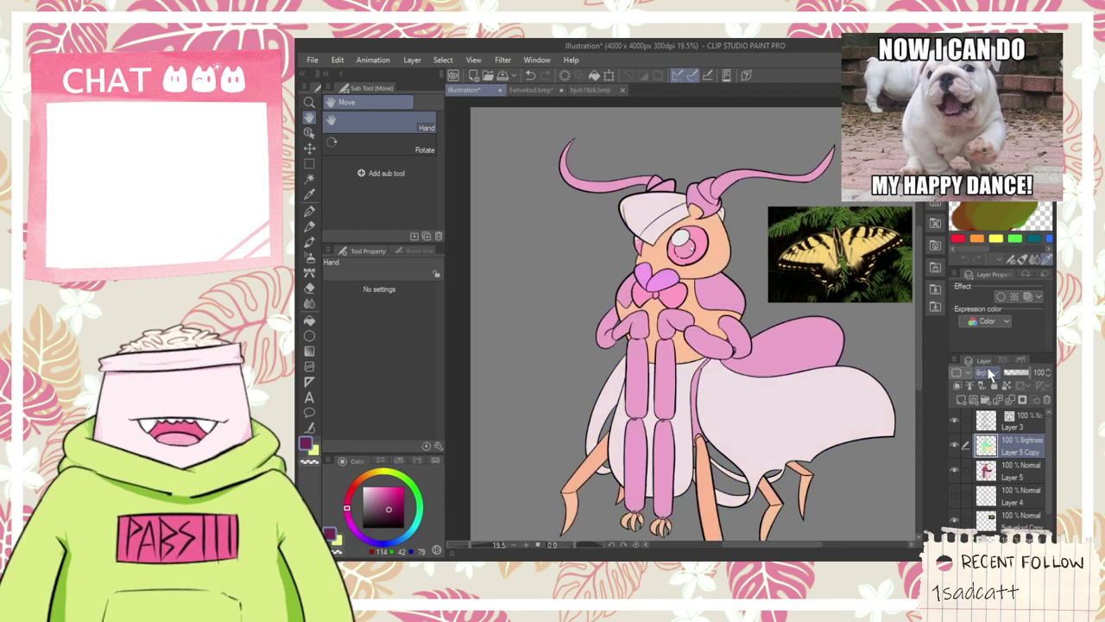
- Undo the blending mode change and the mint and peach recoloring of the duplicate color layer
{"action": "left_click", "coordinate": [989, 373]}
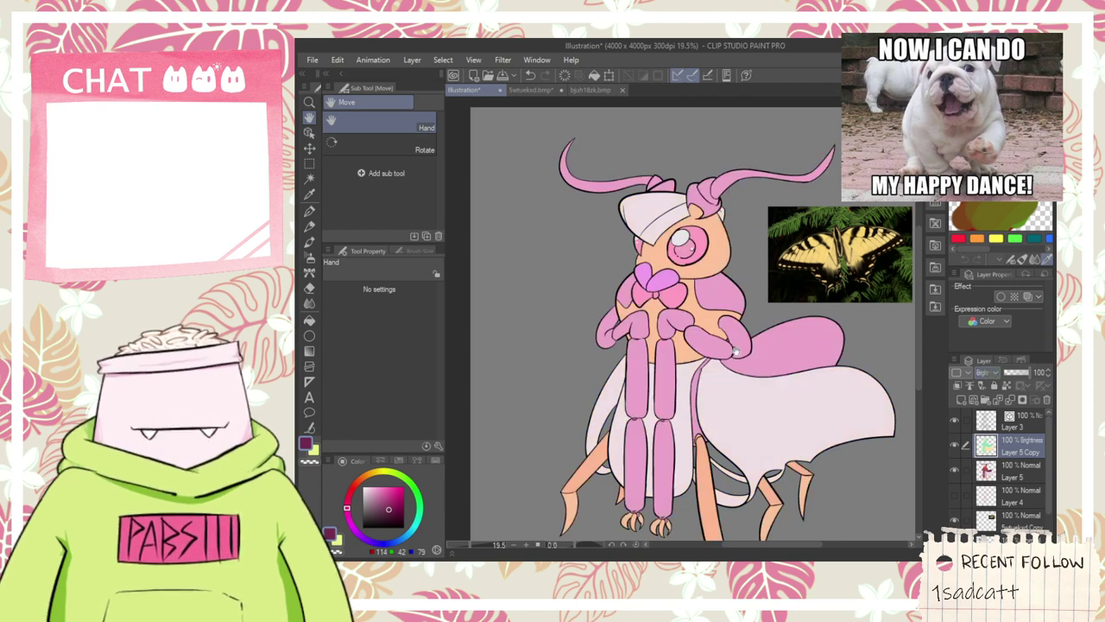
{"action": "left_click", "coordinate": [990, 246]}
{"action": "key", "text": "ctrl+z"}
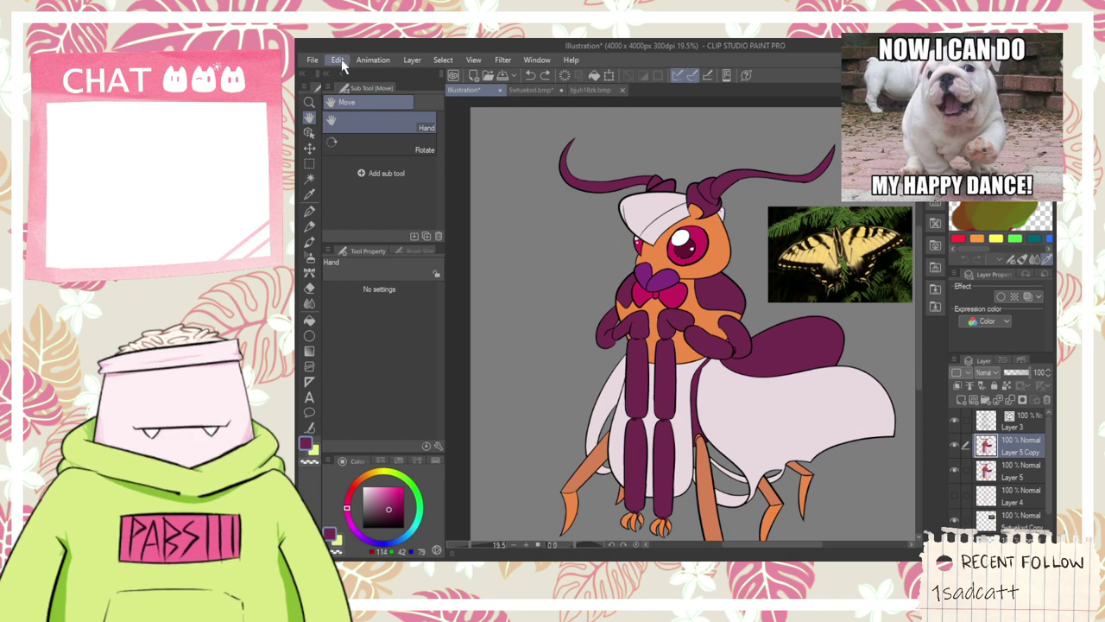
- Try several color shifts on the duplicate color layer, and recolor it with blue limbs, a pink body and cream wings
{"action": "left_click", "coordinate": [592, 443]}
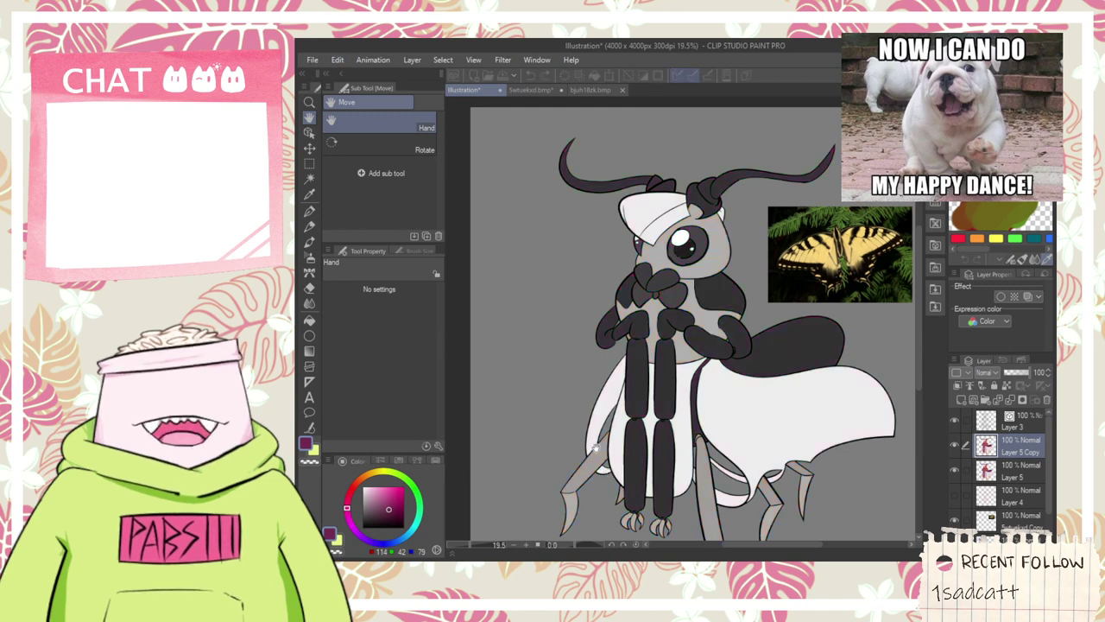
{"action": "double_click", "coordinate": [975, 339]}
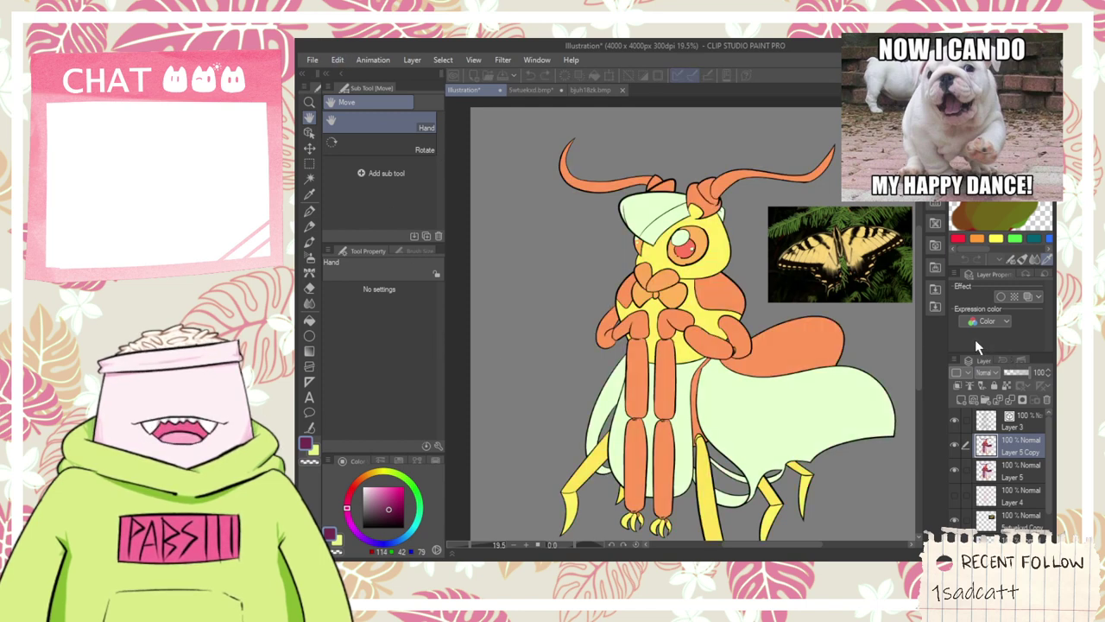
{"action": "double_click", "coordinate": [961, 258]}
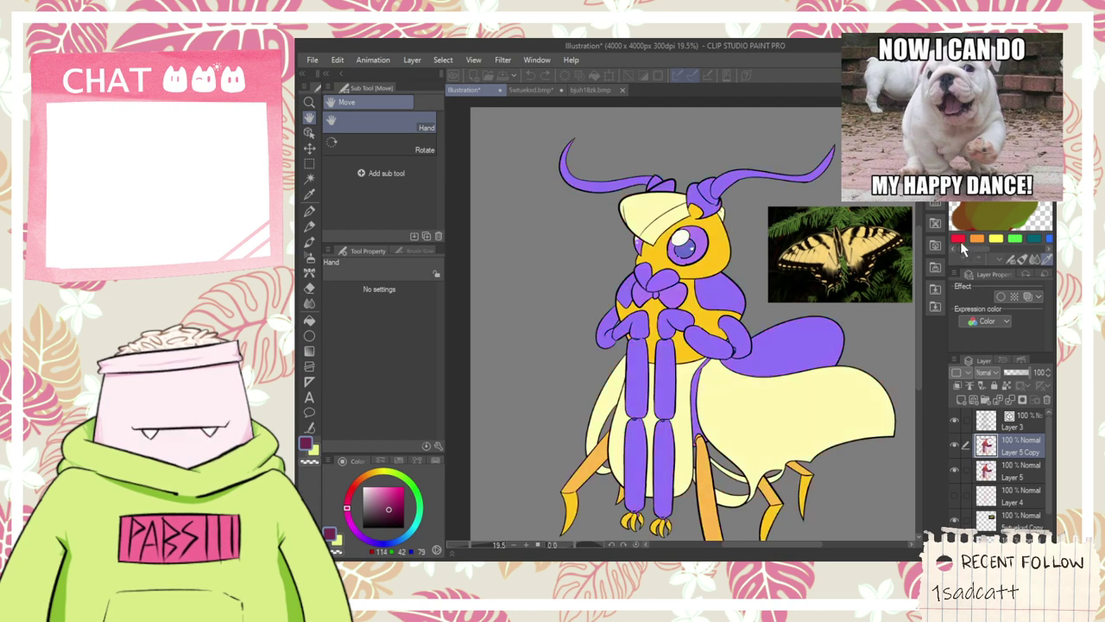
{"action": "key", "text": "ctrl+z"}
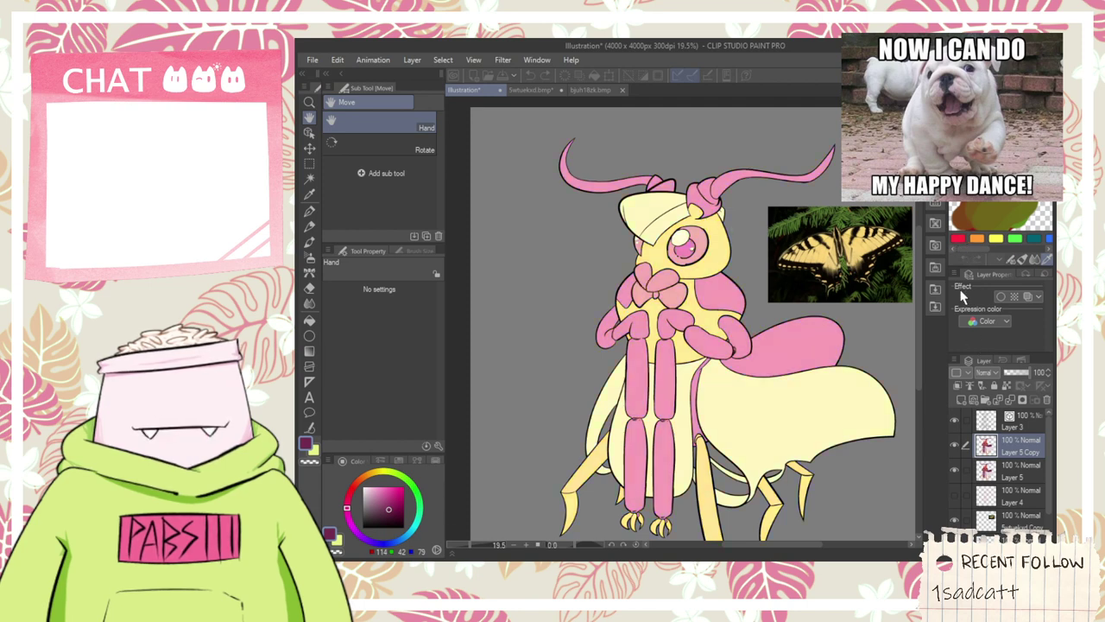
{"action": "double_click", "coordinate": [960, 291]}
{"action": "double_click", "coordinate": [961, 300]}
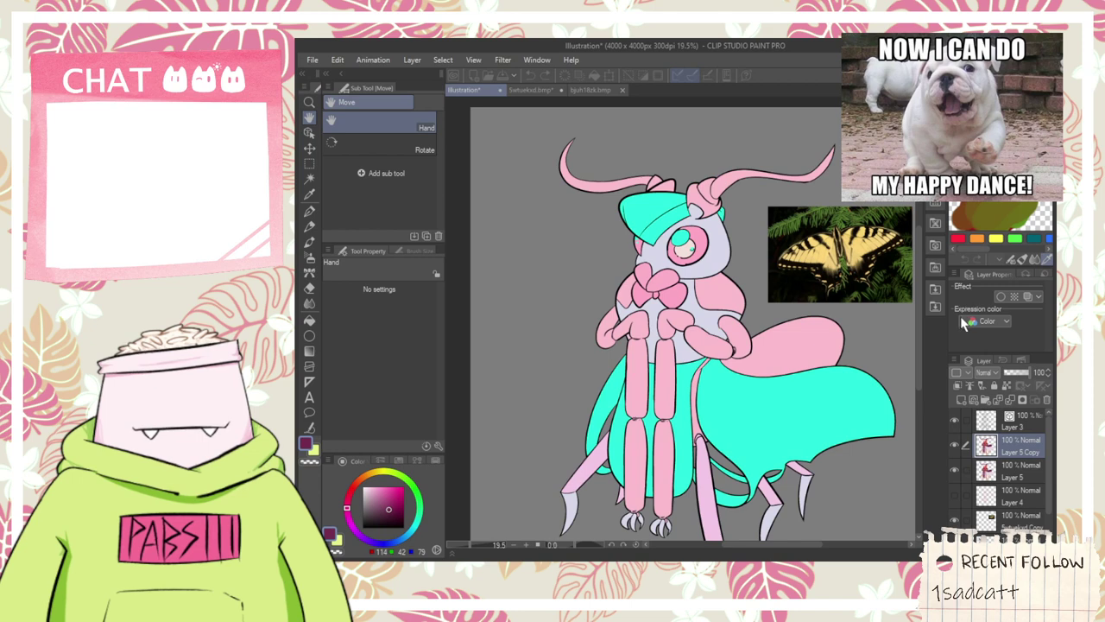
{"action": "key", "text": "ctrl+z"}
{"action": "key", "text": "ctrl+z"}
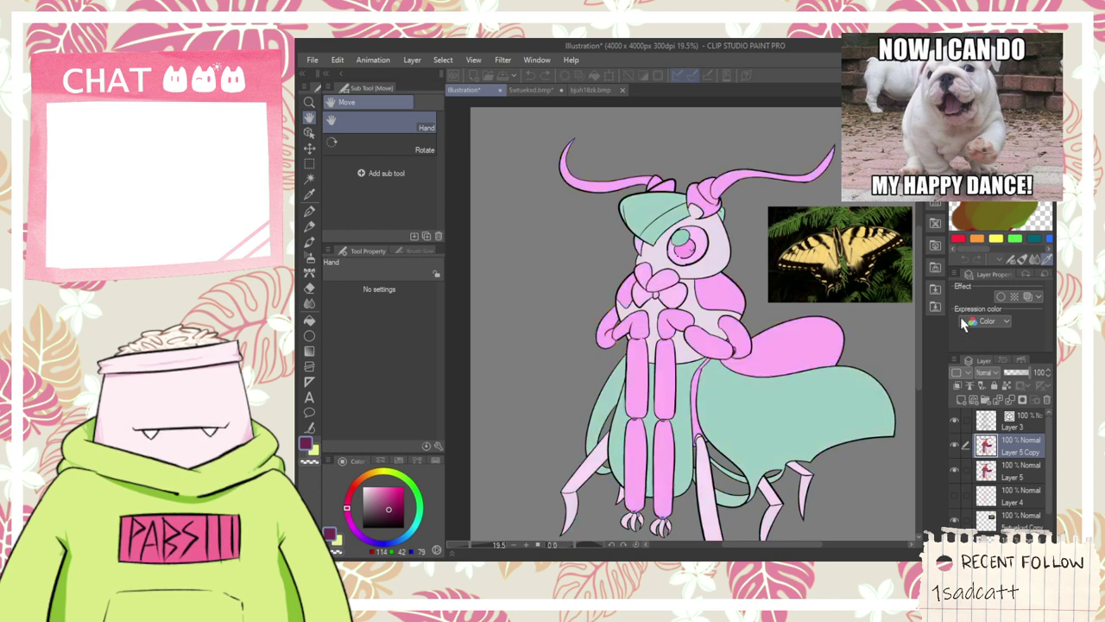
{"action": "double_click", "coordinate": [960, 316]}
{"action": "key", "text": "ctrl+z"}
{"action": "key", "text": "ctrl+y"}
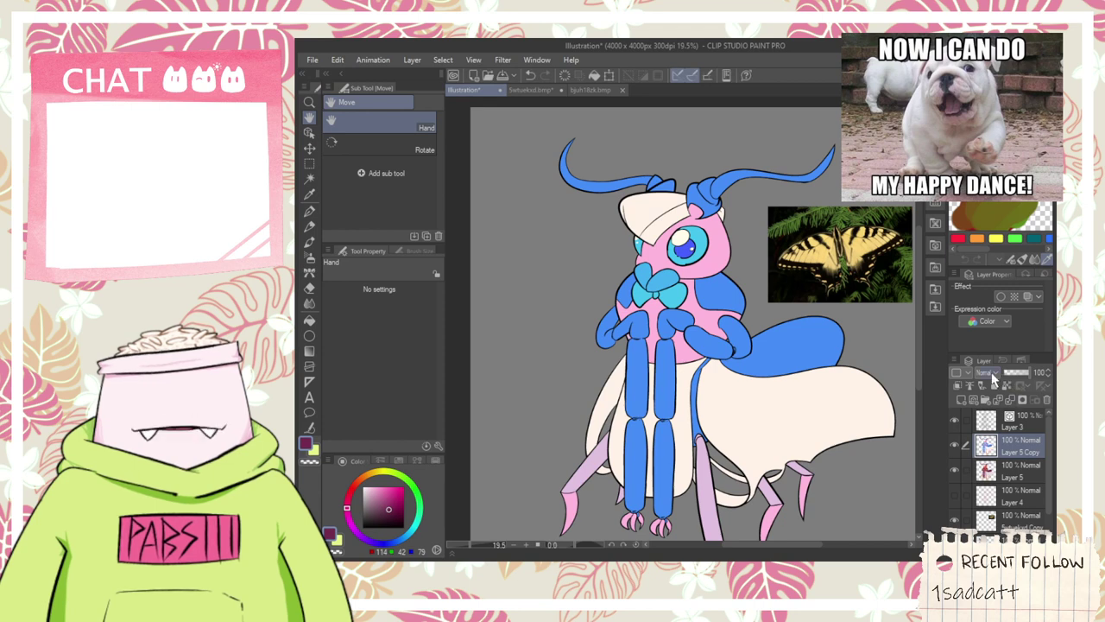
- Compare blending modes including Color burn and Soft light on the blue and pink copy, and set it to Hard light at 83% opacity
{"action": "scroll", "coordinate": [991, 374], "scroll_direction": "down", "scroll_amount": 1}
{"action": "scroll", "coordinate": [993, 379], "scroll_direction": "down", "scroll_amount": 6}
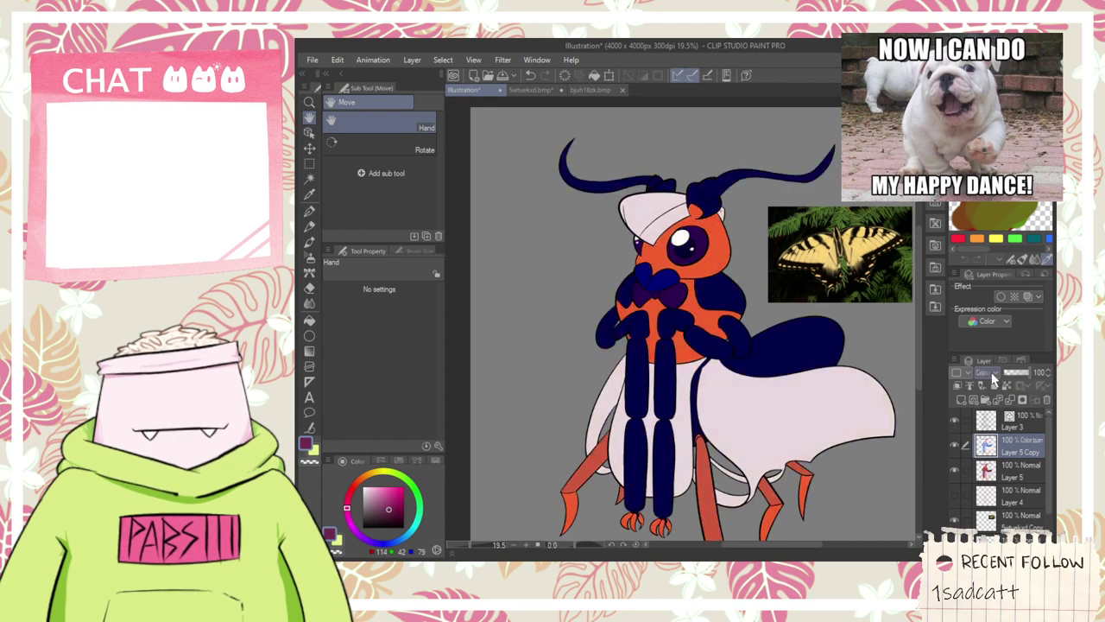
{"action": "scroll", "coordinate": [993, 380], "scroll_direction": "down", "scroll_amount": 1}
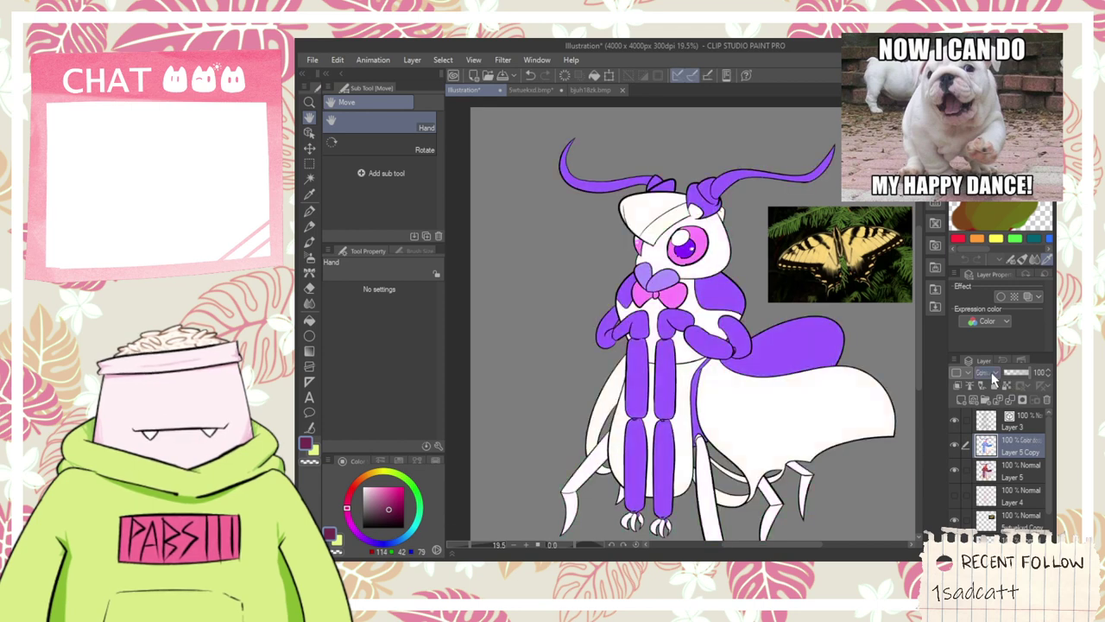
{"action": "scroll", "coordinate": [992, 380], "scroll_direction": "down", "scroll_amount": 4}
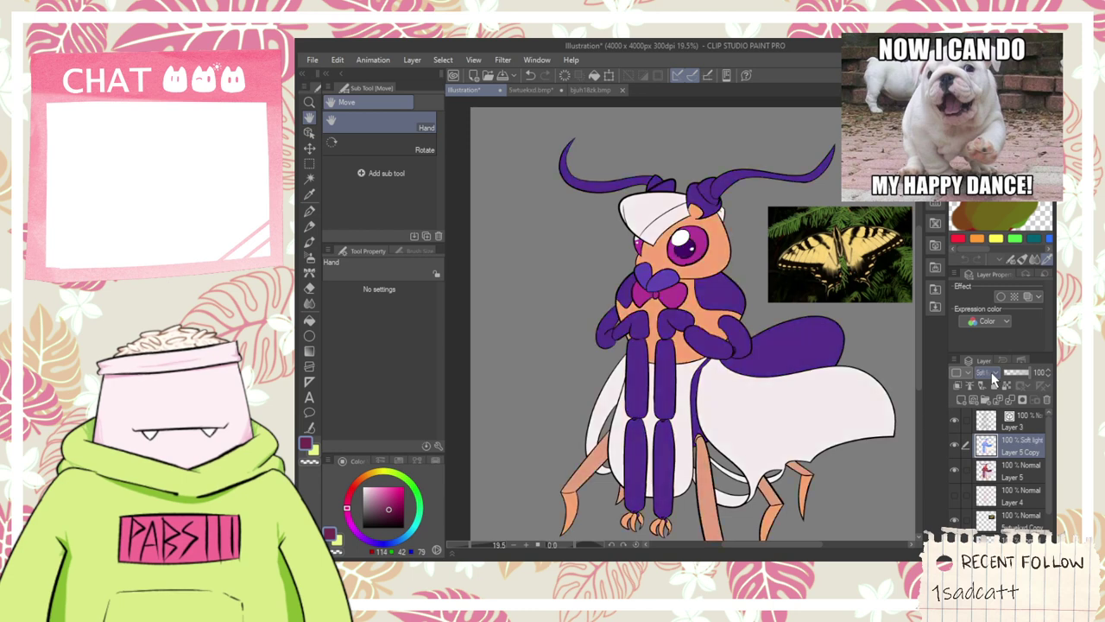
{"action": "left_click_drag", "start_coordinate": [1034, 378], "coordinate": [1026, 369]}
{"action": "scroll", "coordinate": [993, 377], "scroll_direction": "down", "scroll_amount": 3}
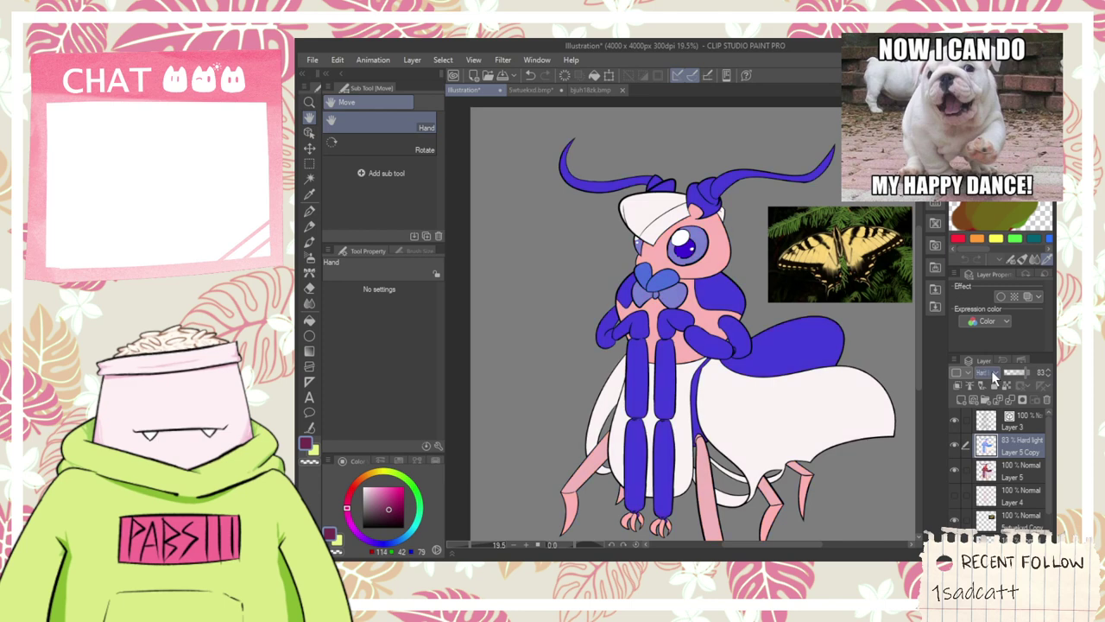
- Try the Hard mix and Divide blending modes on the blue and pink color copy, and set it to Hue at 67% opacity
{"action": "scroll", "coordinate": [993, 377], "scroll_direction": "down", "scroll_amount": 3}
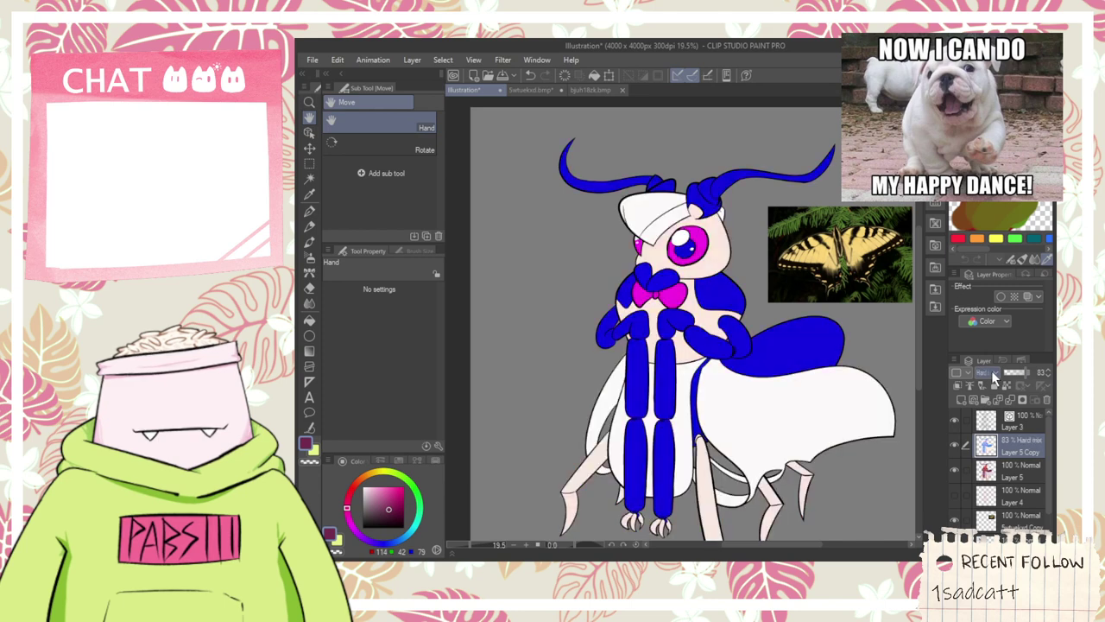
{"action": "scroll", "coordinate": [992, 377], "scroll_direction": "down", "scroll_amount": 2}
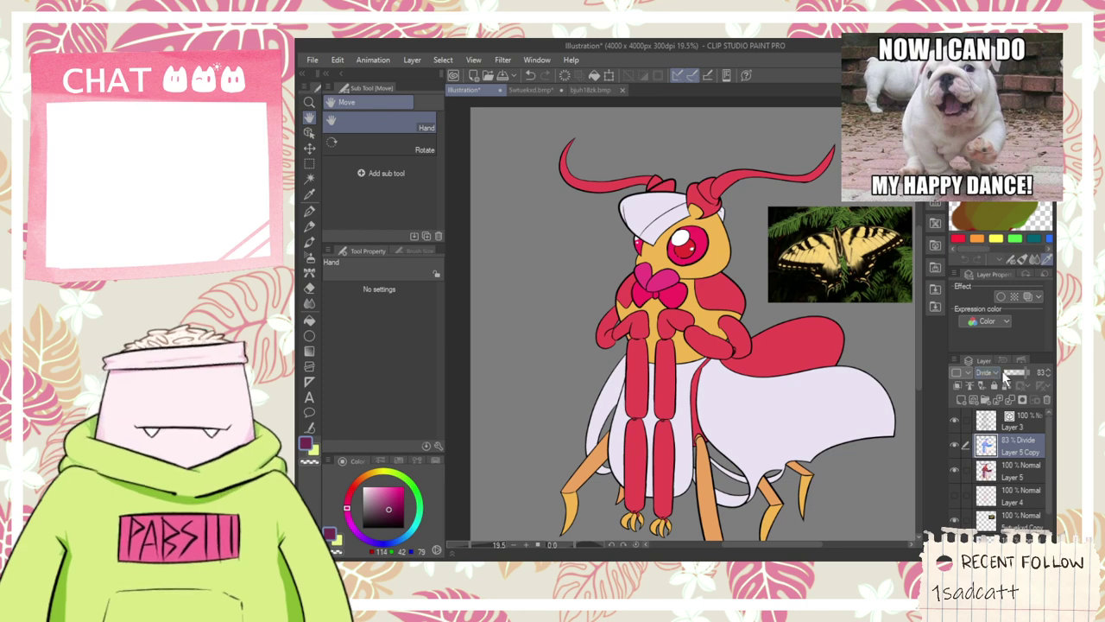
{"action": "left_click_drag", "start_coordinate": [1012, 372], "coordinate": [1022, 373]}
{"action": "scroll", "coordinate": [984, 378], "scroll_direction": "up", "scroll_amount": 4}
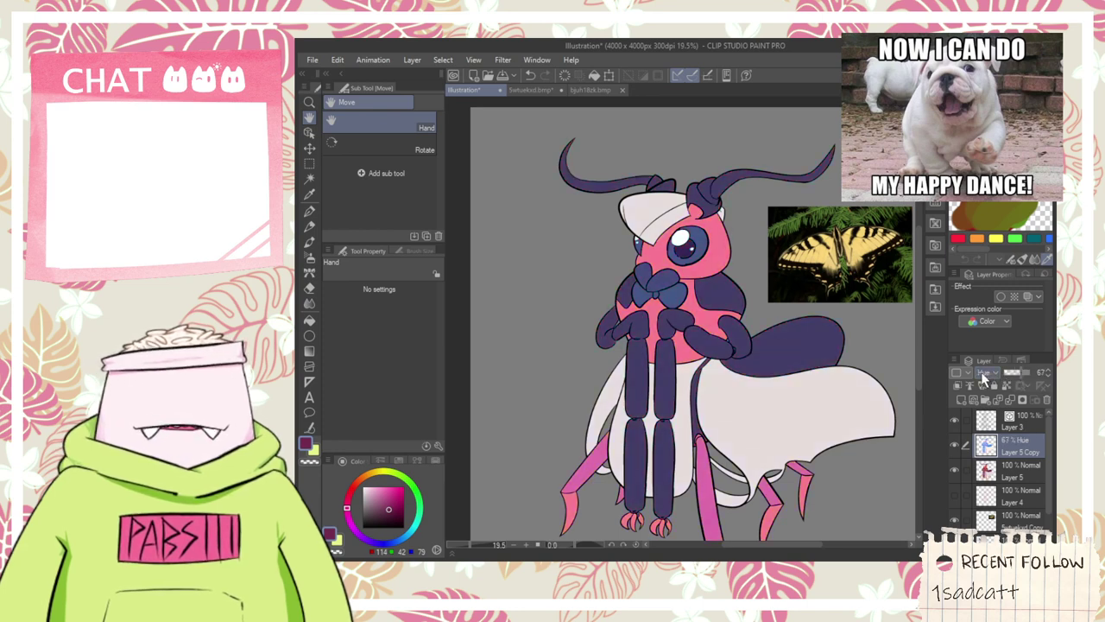
- Examine the recolored character up close and beside the swallowtail butterfly reference
{"action": "scroll", "coordinate": [665, 344], "scroll_direction": "up", "scroll_amount": 3}
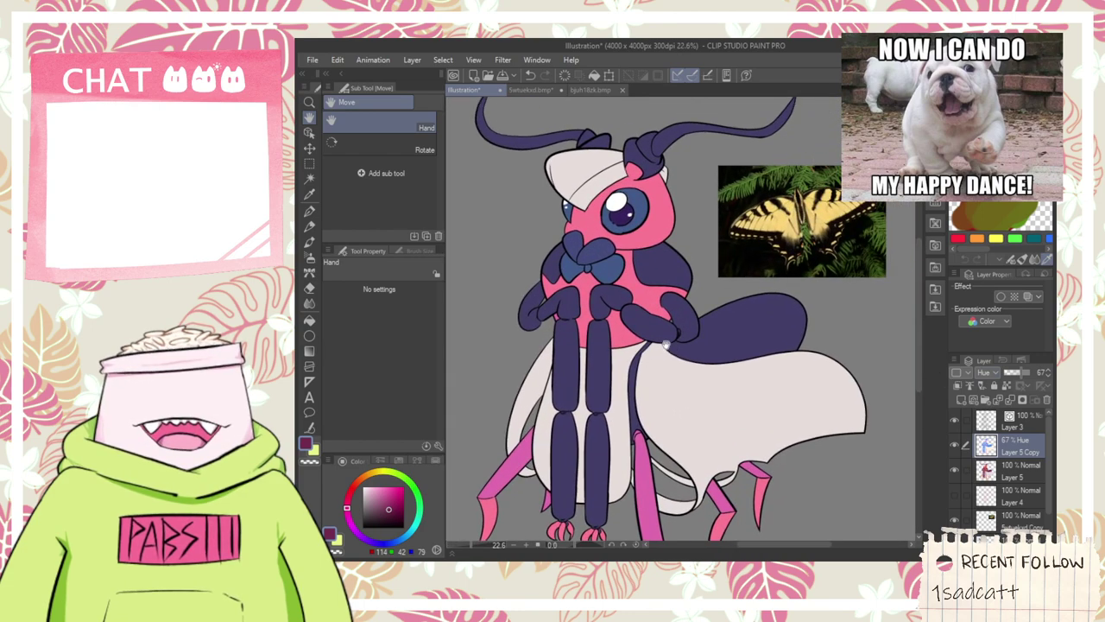
{"action": "scroll", "coordinate": [582, 302], "scroll_direction": "up", "scroll_amount": 3}
{"action": "left_click_drag", "start_coordinate": [582, 302], "coordinate": [577, 270]}
{"action": "scroll", "coordinate": [647, 258], "scroll_direction": "down", "scroll_amount": 3}
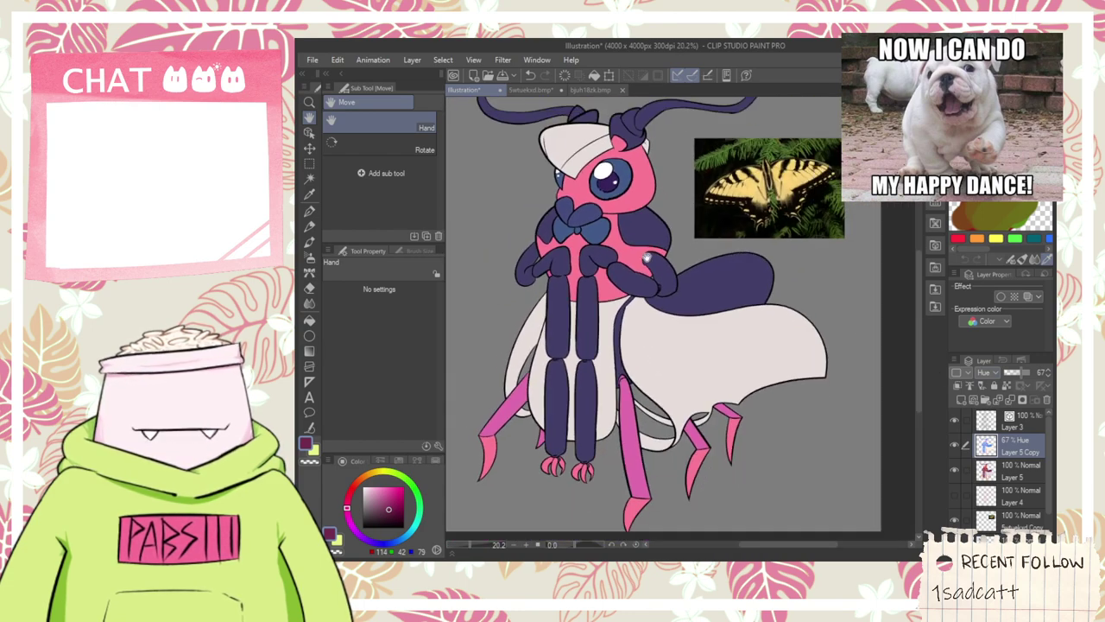
{"action": "left_click_drag", "start_coordinate": [646, 257], "coordinate": [657, 348]}
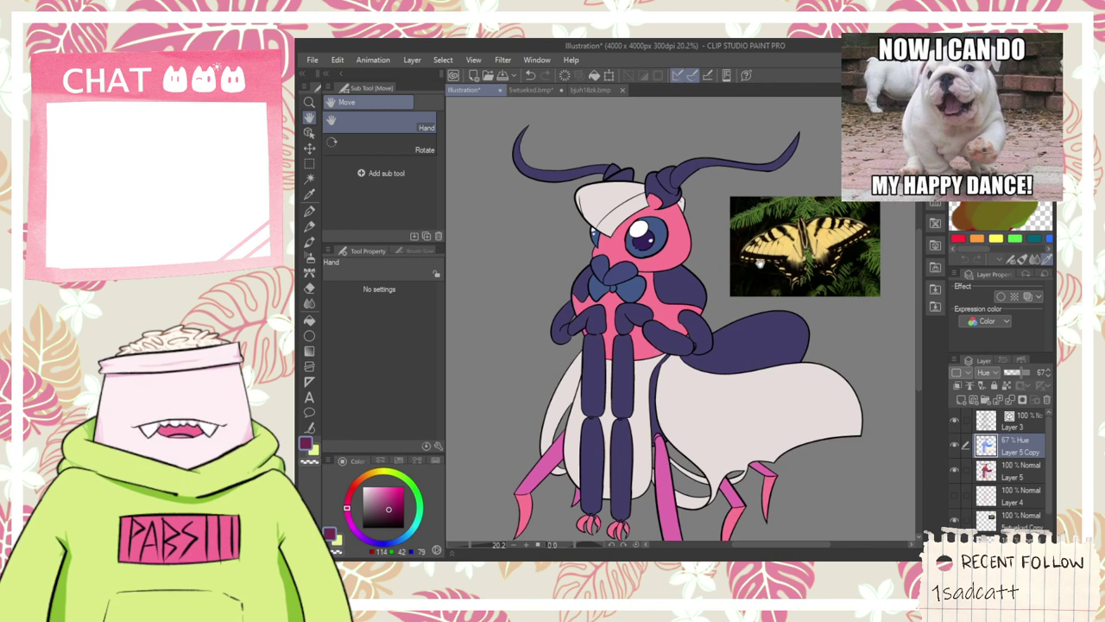
{"action": "scroll", "coordinate": [790, 258], "scroll_direction": "down", "scroll_amount": 2}
{"action": "left_click_drag", "start_coordinate": [783, 271], "coordinate": [754, 288]}
{"action": "scroll", "coordinate": [754, 274], "scroll_direction": "up", "scroll_amount": 3}
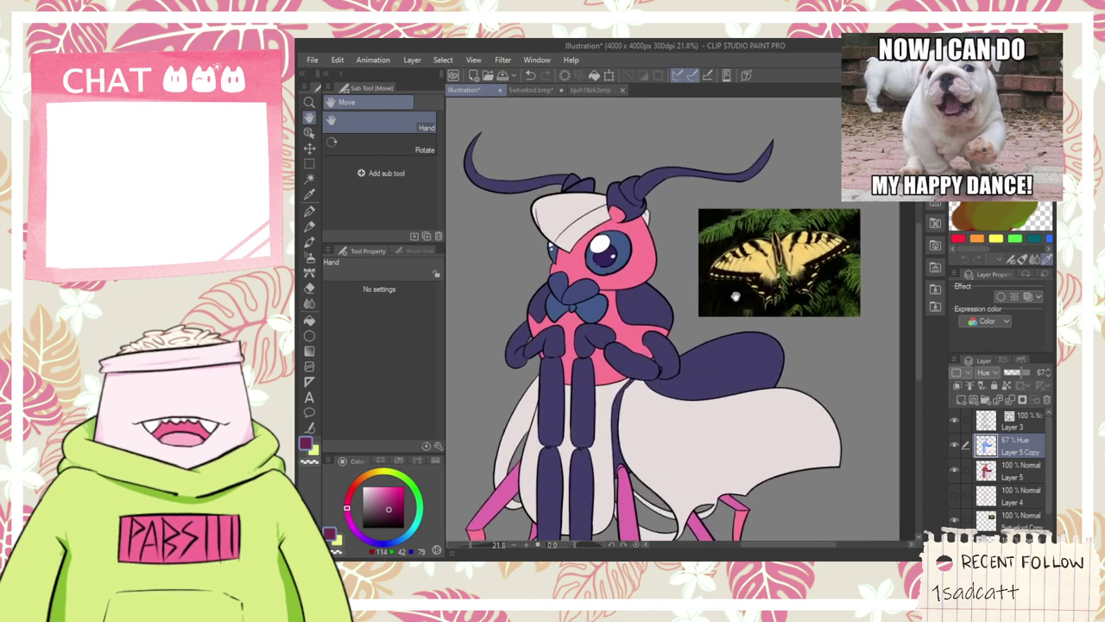
{"action": "scroll", "coordinate": [736, 297], "scroll_direction": "down", "scroll_amount": 2}
{"action": "scroll", "coordinate": [766, 272], "scroll_direction": "up", "scroll_amount": 2}
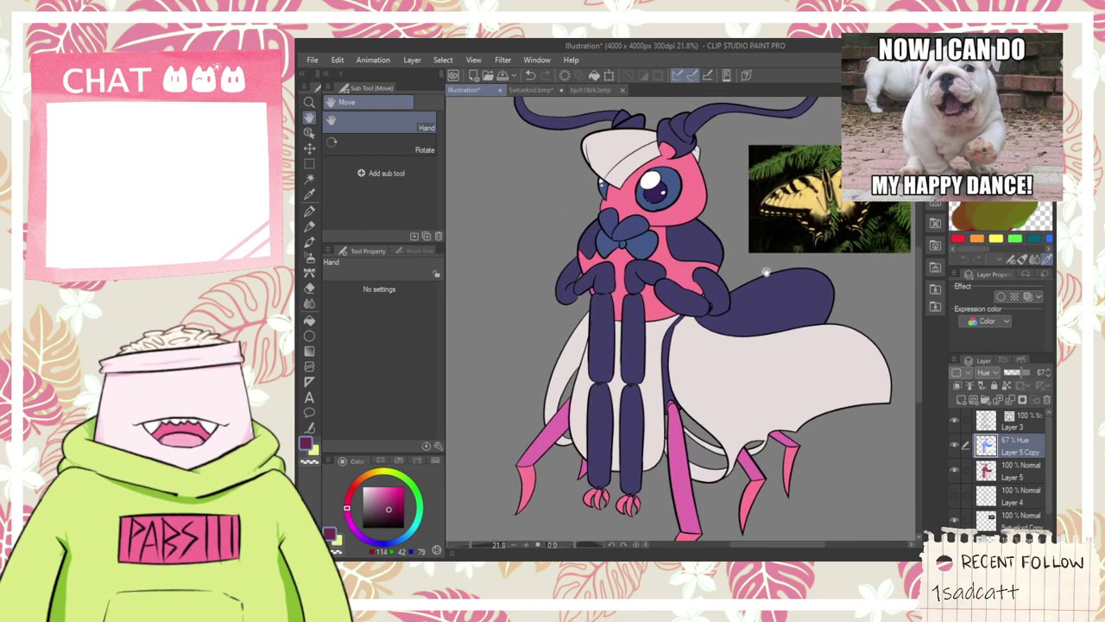
- Compare the character with the duplicate color layer hidden and shown, and merge the copy into Layer 5
{"action": "left_click", "coordinate": [954, 444]}
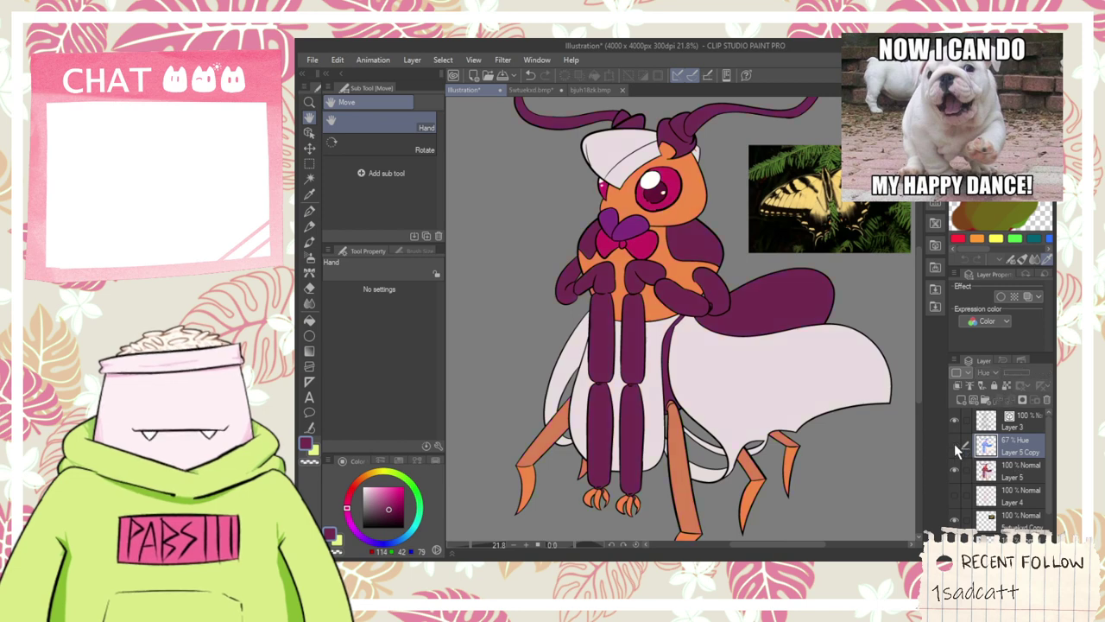
{"action": "left_click", "coordinate": [954, 444]}
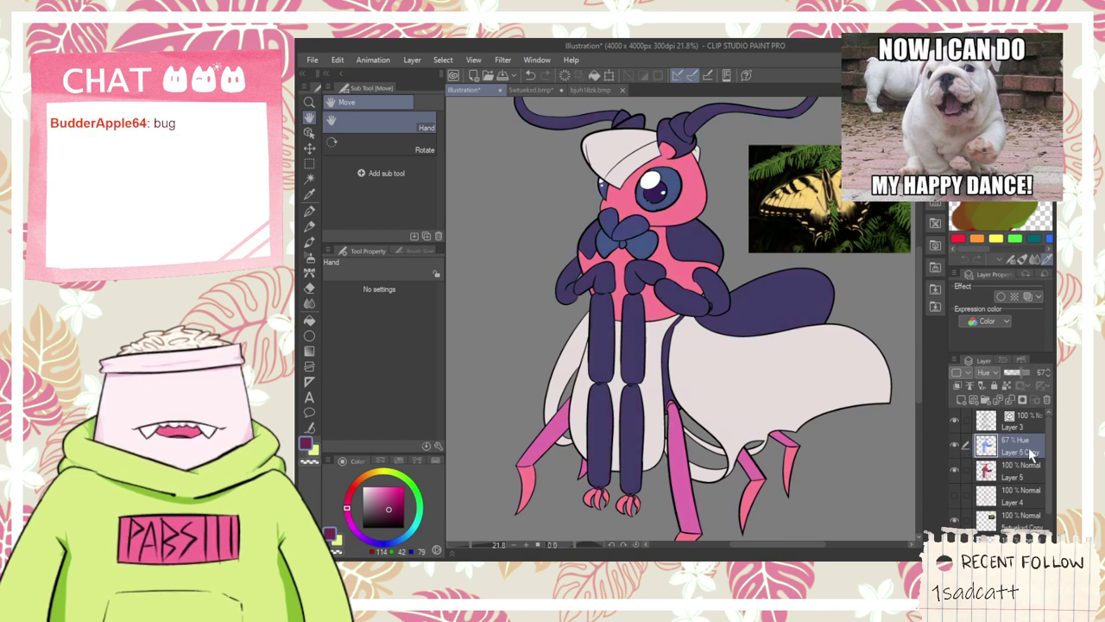
{"action": "key", "text": "ctrl+e"}
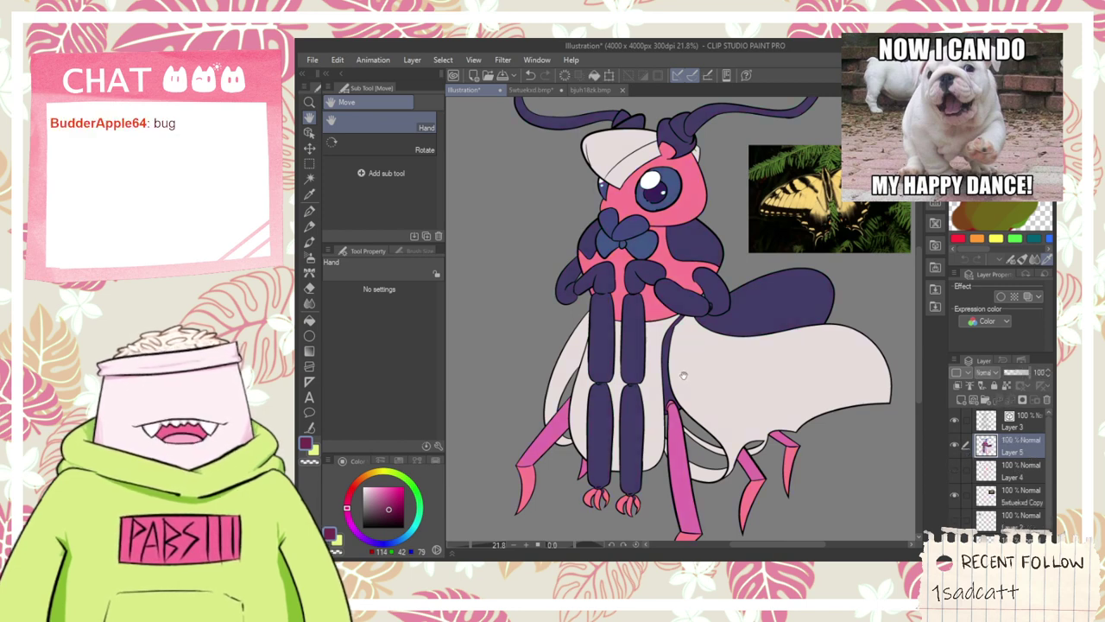
- Select the large pale wing and set the drawing color to a light yellow (RGB 255, 219, 110)
{"action": "key", "text": "i"}
{"action": "scroll", "coordinate": [794, 190], "scroll_direction": "up", "scroll_amount": 3}
{"action": "scroll", "coordinate": [795, 192], "scroll_direction": "down", "scroll_amount": 2}
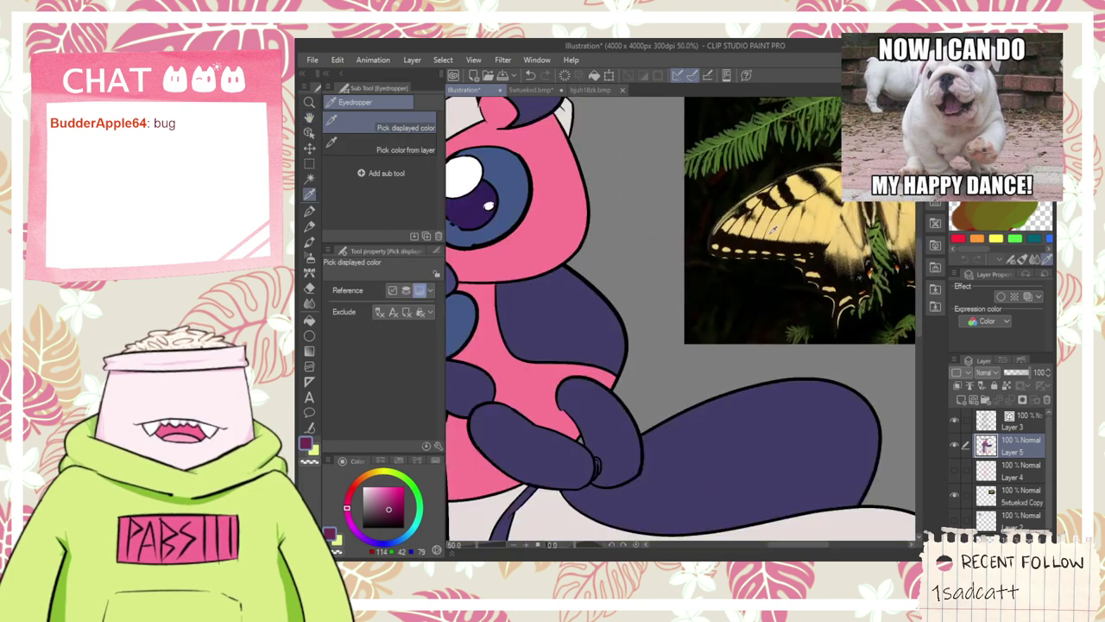
{"action": "key", "text": "space"}
{"action": "left_click_drag", "start_coordinate": [669, 337], "coordinate": [704, 312]}
{"action": "key", "text": "w"}
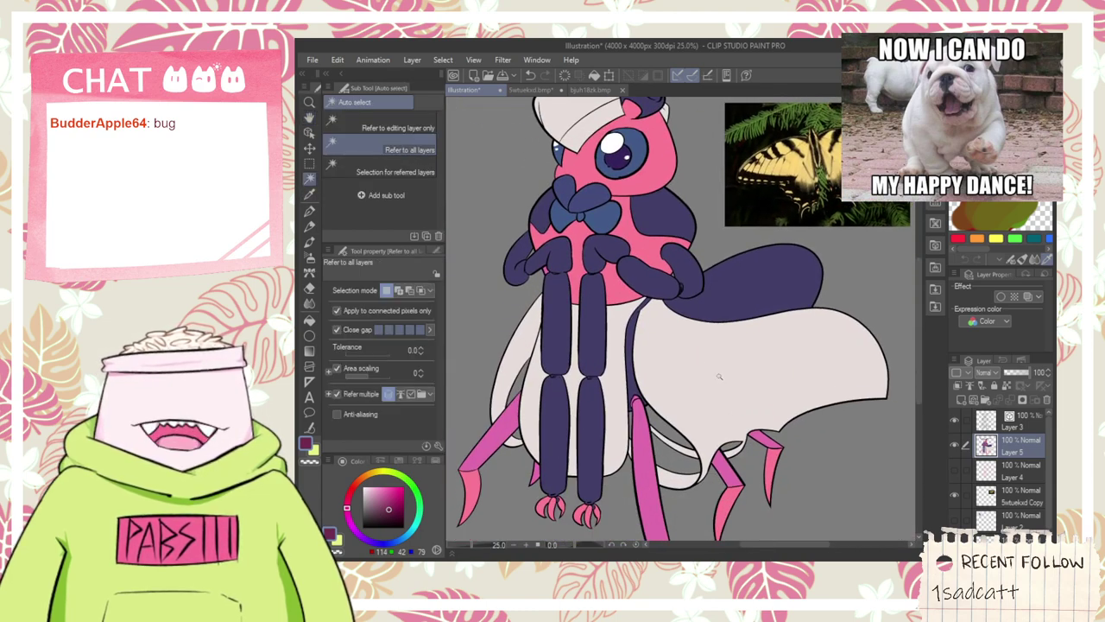
{"action": "left_click", "coordinate": [709, 360]}
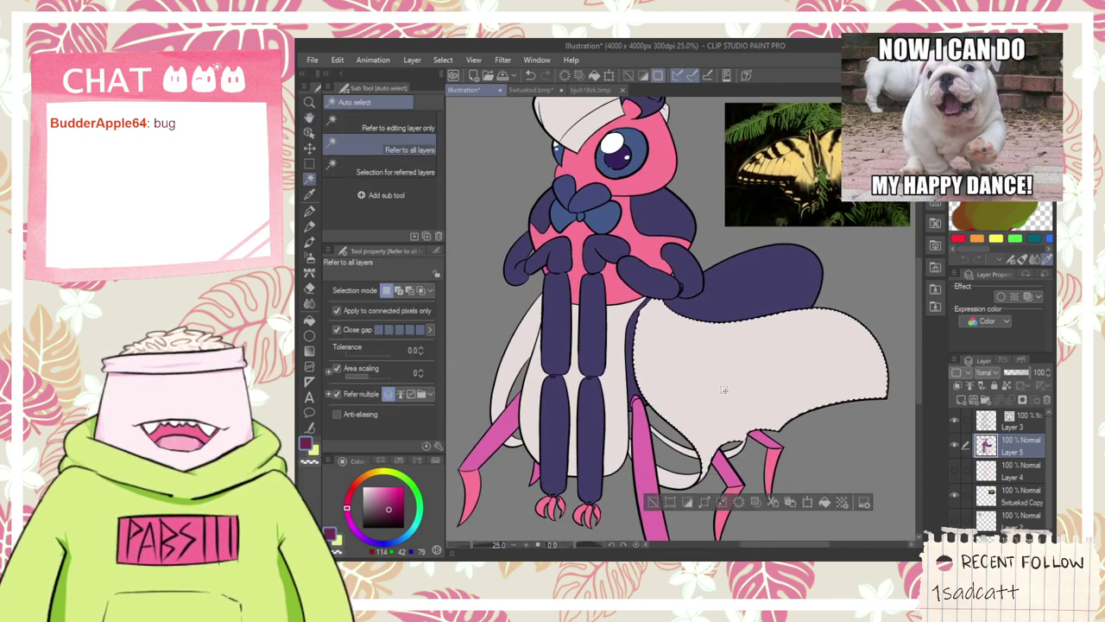
{"action": "left_click_drag", "start_coordinate": [367, 475], "coordinate": [386, 486]}
{"action": "left_click", "coordinate": [383, 490]}
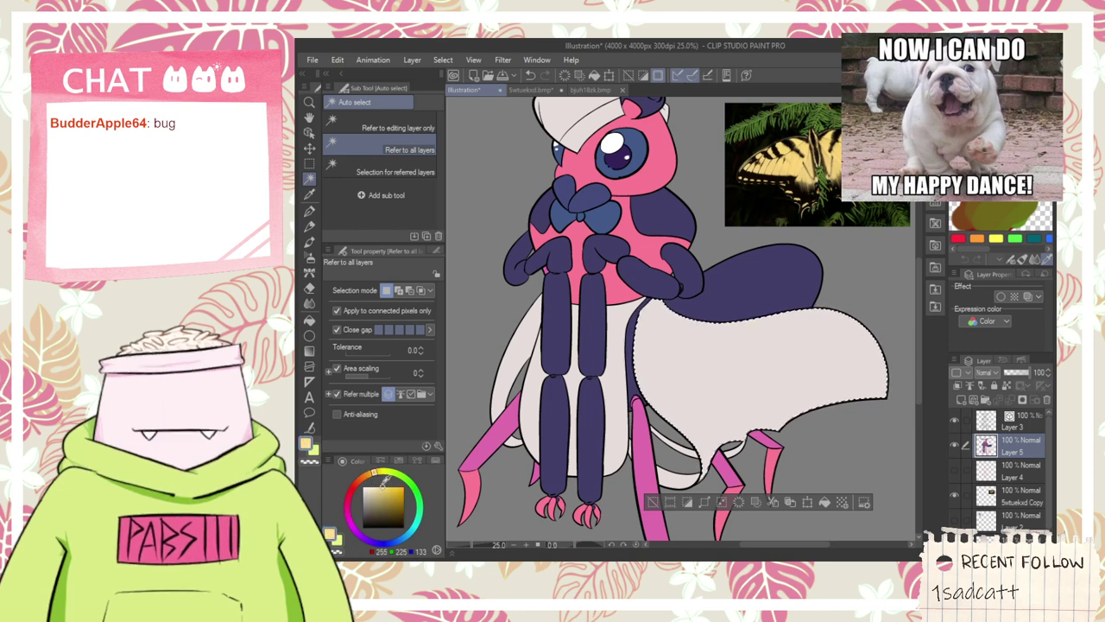
- Try yellow G-pen markings on the selected wing
{"action": "key", "text": "p"}
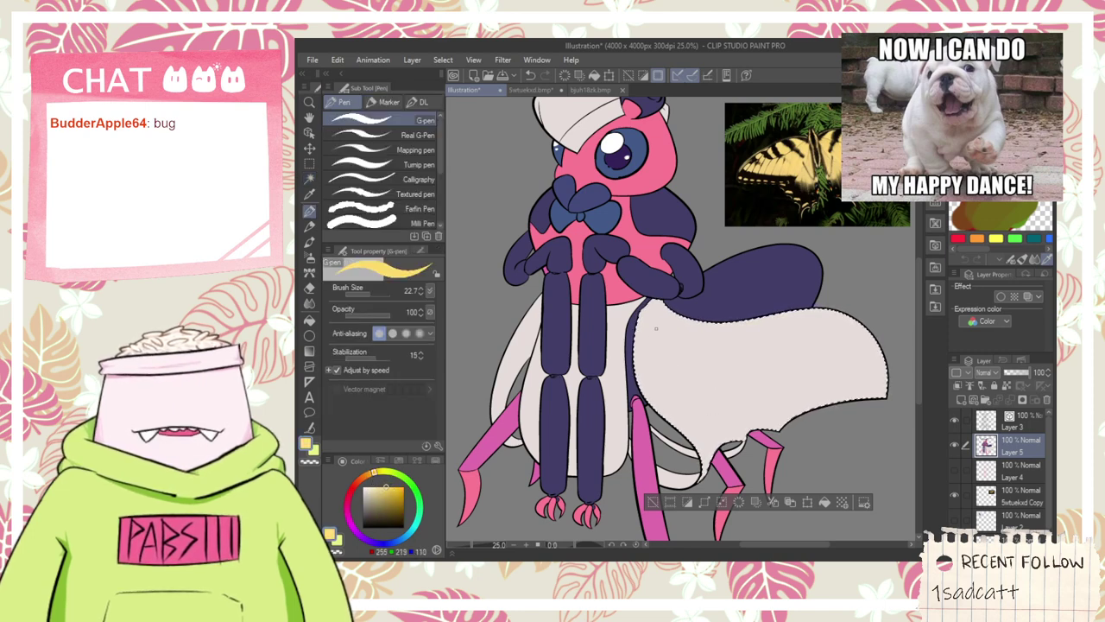
{"action": "key", "text": "ctrl+z"}
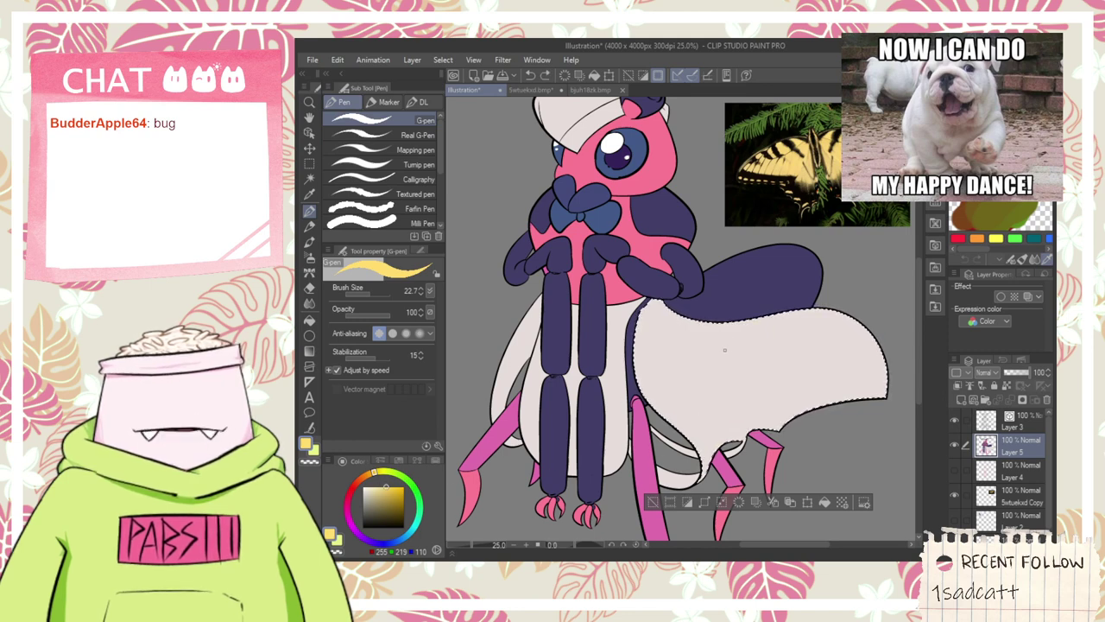
{"action": "key", "text": "space"}
{"action": "left_click_drag", "start_coordinate": [695, 355], "coordinate": [655, 426]}
{"action": "left_click_drag", "start_coordinate": [666, 389], "coordinate": [678, 363]}
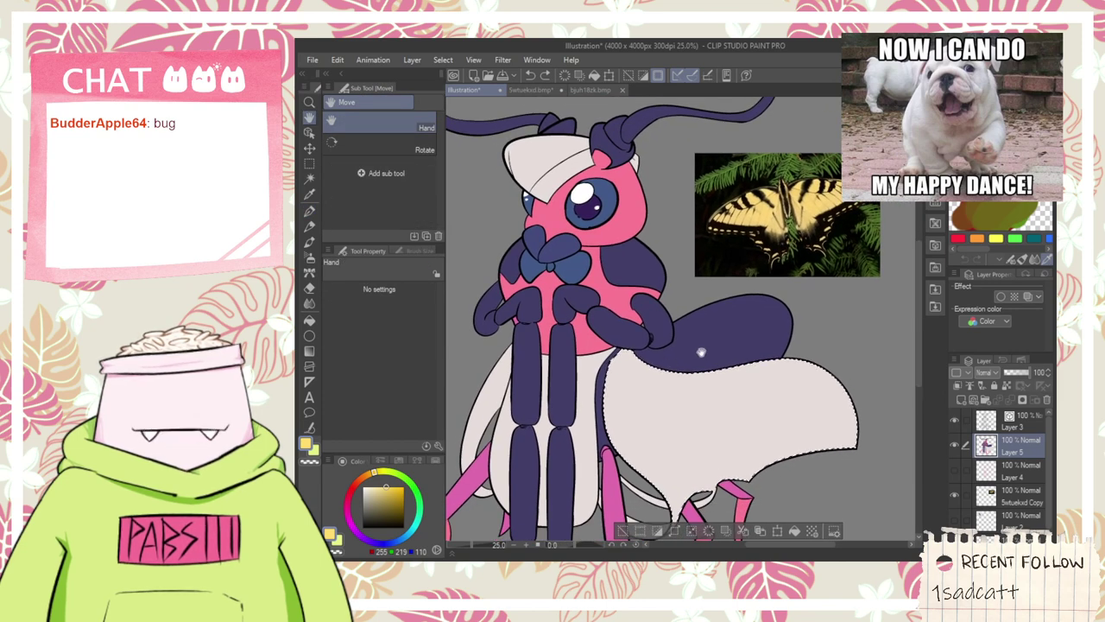
- Select the abdomen and its narrow strip beside the wing, and draw two curved yellow lines along the abdomen with the G-pen
{"action": "left_click", "coordinate": [701, 352]}
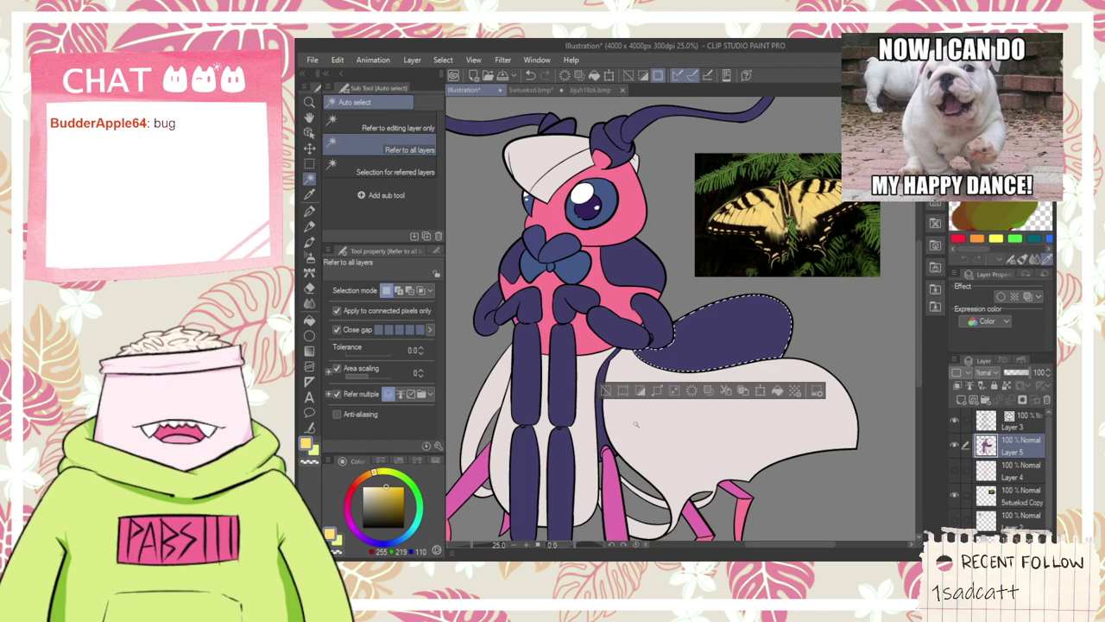
{"action": "left_click", "coordinate": [605, 434], "text": "shift"}
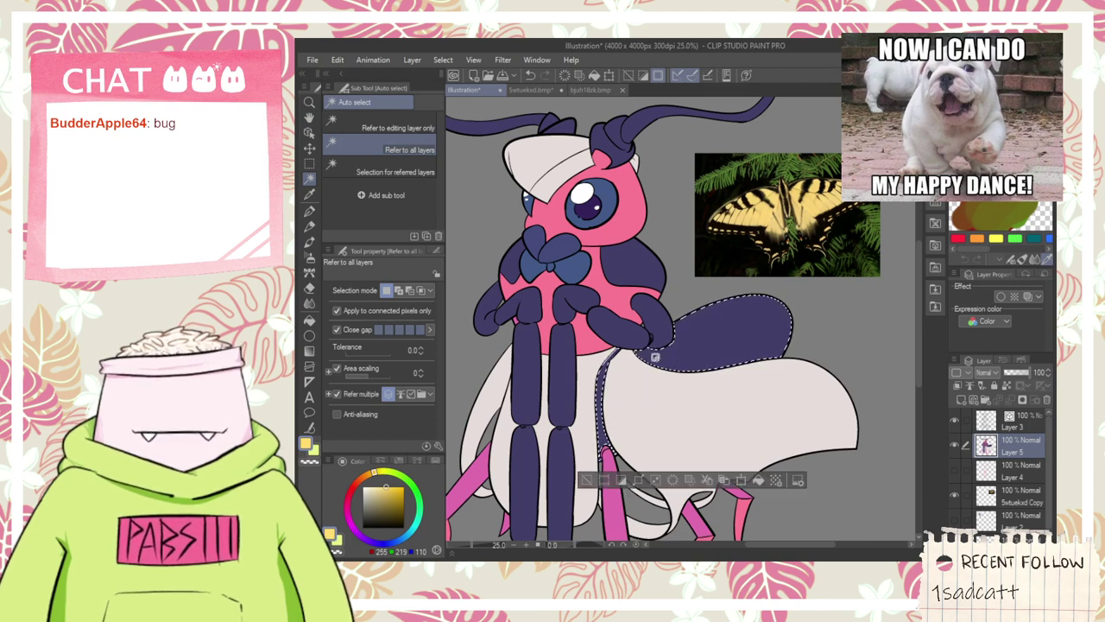
{"action": "scroll", "coordinate": [661, 367], "scroll_direction": "up", "scroll_amount": 1}
{"action": "key", "text": "p"}
{"action": "left_click_drag", "start_coordinate": [647, 366], "coordinate": [839, 318]}
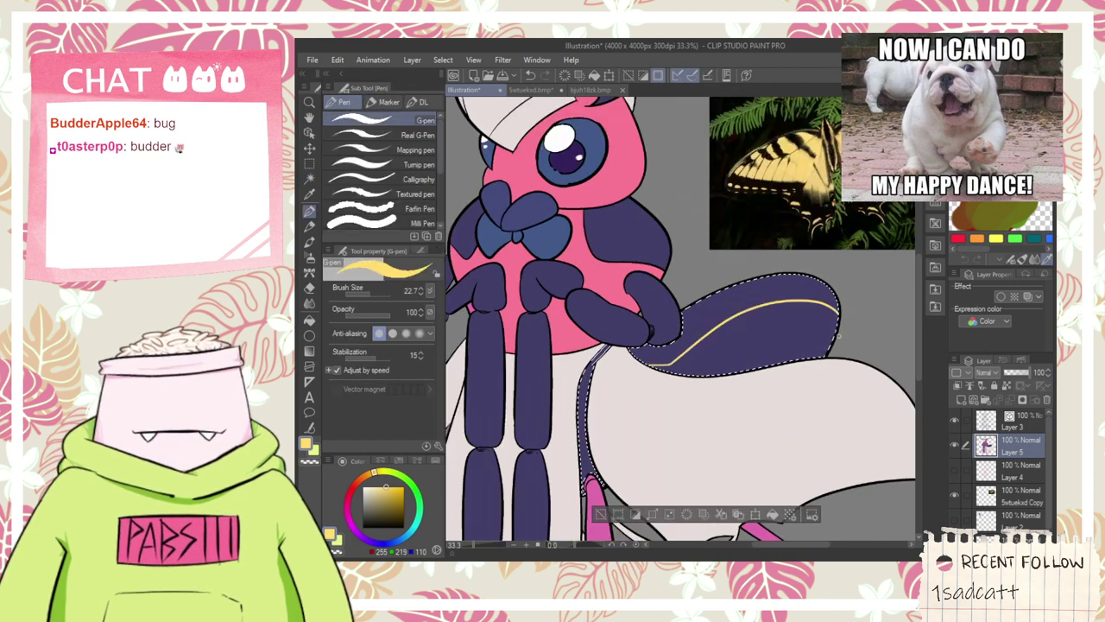
{"action": "mouse_move", "coordinate": [670, 369]}
{"action": "left_mouse_down"}
{"action": "mouse_move", "coordinate": [747, 331]}
{"action": "mouse_move", "coordinate": [831, 335]}
{"action": "left_mouse_up"}
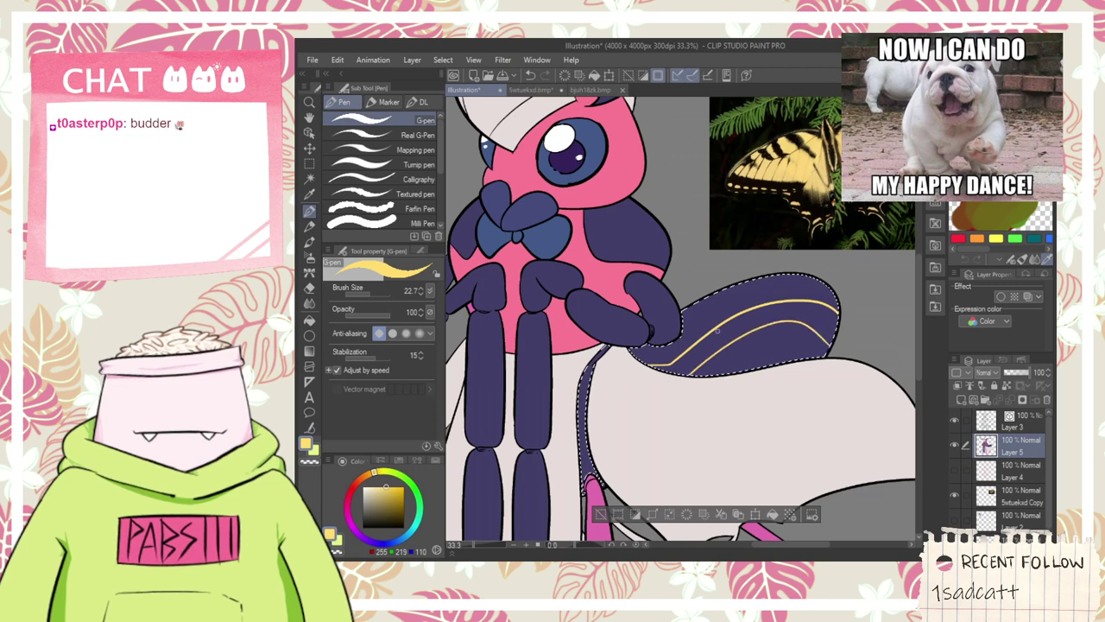
- Fill the abdomen's upper edge and the band between the two curved lines with yellow
{"action": "scroll", "coordinate": [679, 323], "scroll_direction": "up", "scroll_amount": 1}
{"action": "key", "text": "g"}
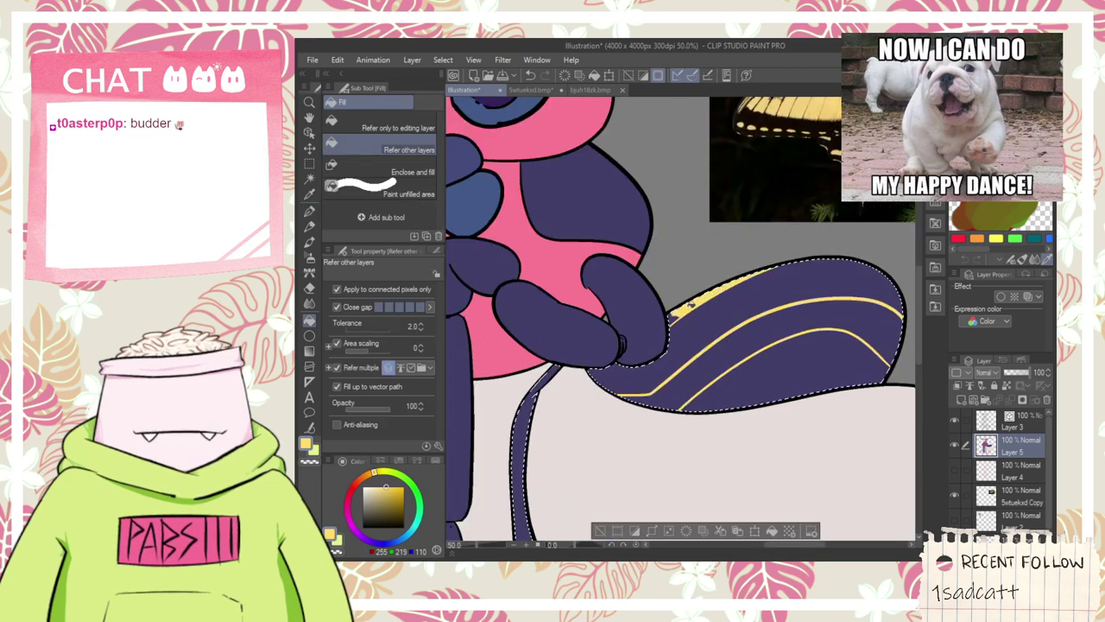
{"action": "left_click", "coordinate": [676, 313]}
{"action": "left_click", "coordinate": [725, 346]}
{"action": "scroll", "coordinate": [758, 356], "scroll_direction": "down", "scroll_amount": 4}
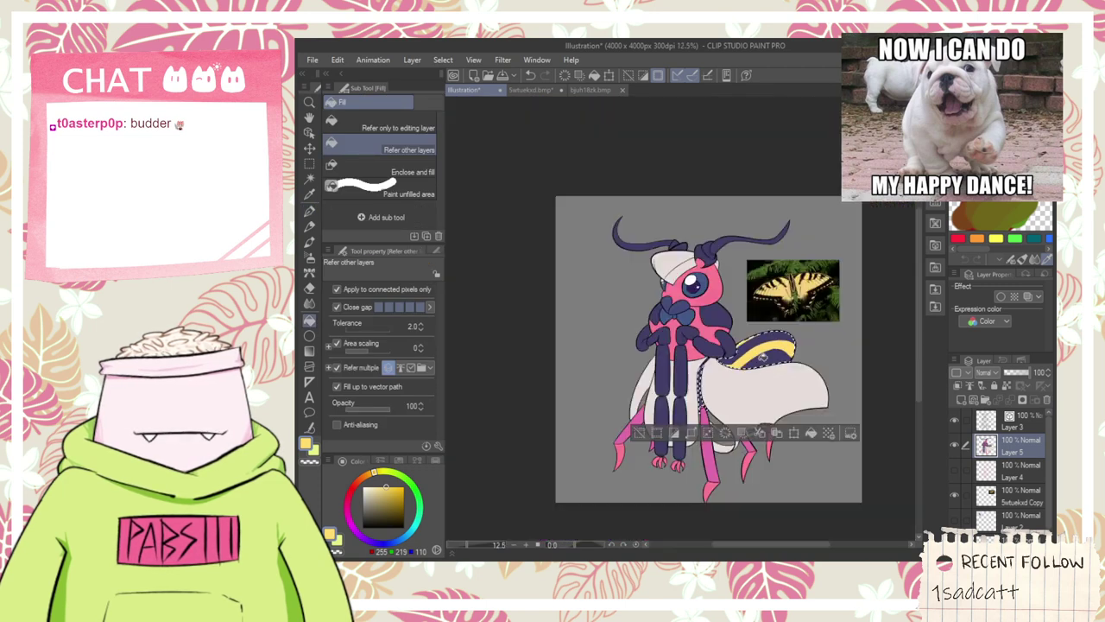
- Add a yellow band across the narrow abdomen strip beside the wing, and clear the selection
{"action": "key", "text": "space"}
{"action": "scroll", "coordinate": [711, 404], "scroll_direction": "up", "scroll_amount": 2}
{"action": "scroll", "coordinate": [706, 402], "scroll_direction": "up", "scroll_amount": 2}
{"action": "key", "text": "p"}
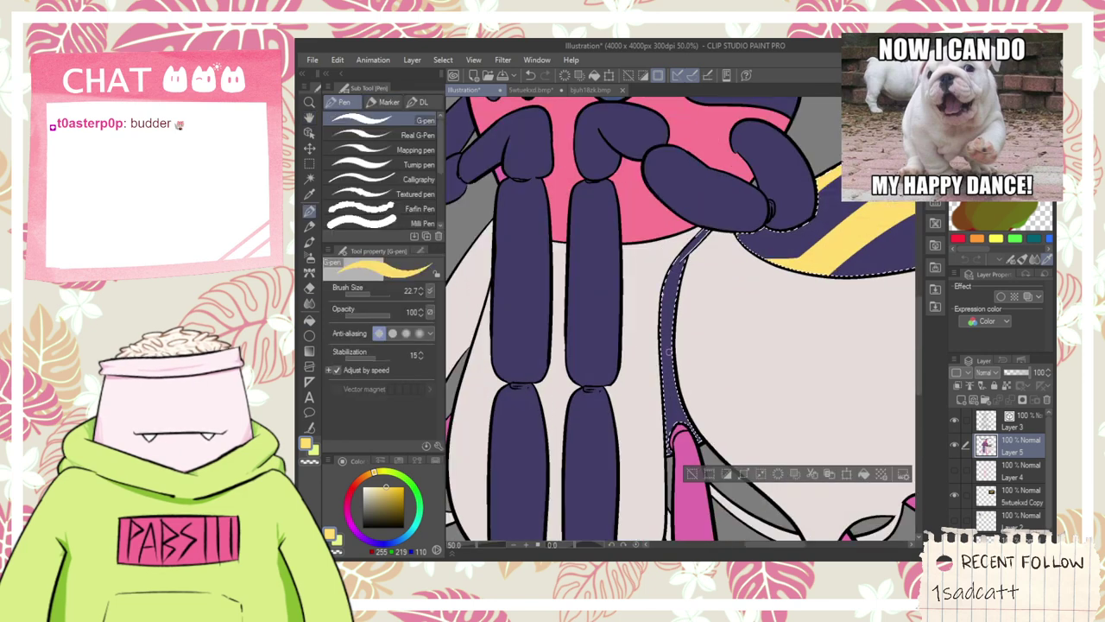
{"action": "key", "text": "g"}
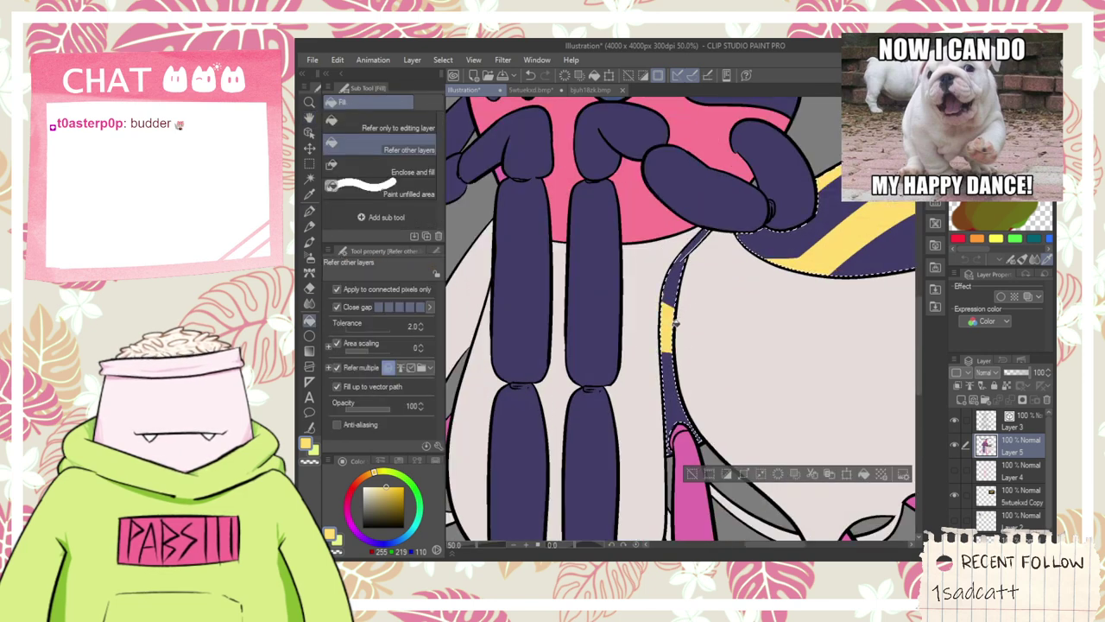
{"action": "scroll", "coordinate": [672, 309], "scroll_direction": "down", "scroll_amount": 2}
{"action": "key", "text": "h"}
{"action": "left_click_drag", "start_coordinate": [678, 281], "coordinate": [660, 404]}
{"action": "key", "text": "ctrl+d"}
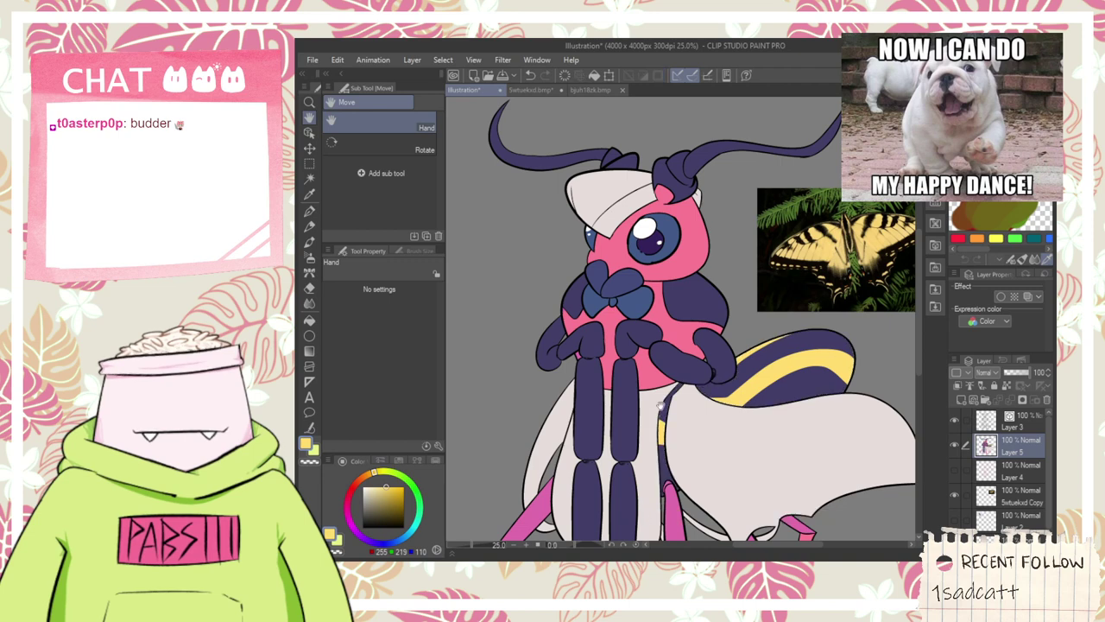
- Select the dark shoulder patches on both sides of the character's pink chest
{"action": "key", "text": "w"}
{"action": "left_click", "coordinate": [697, 303]}
{"action": "left_click", "coordinate": [602, 300], "text": "shift"}
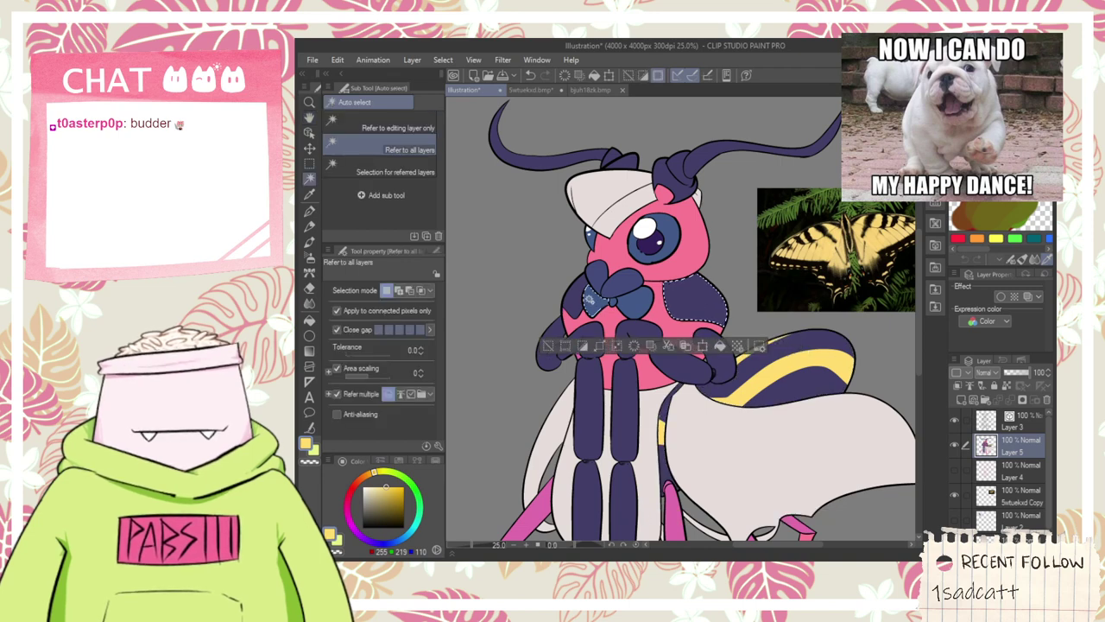
{"action": "left_click", "coordinate": [577, 301], "text": "shift"}
{"action": "left_click", "coordinate": [573, 316]}
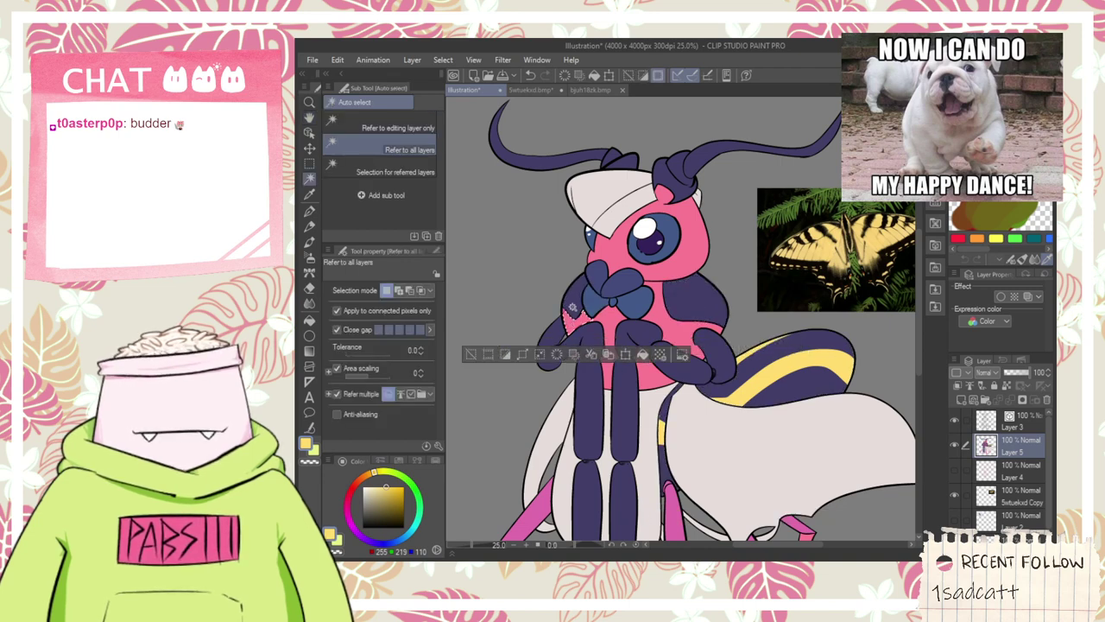
{"action": "left_click", "coordinate": [581, 299]}
{"action": "left_click", "coordinate": [695, 302], "text": "shift"}
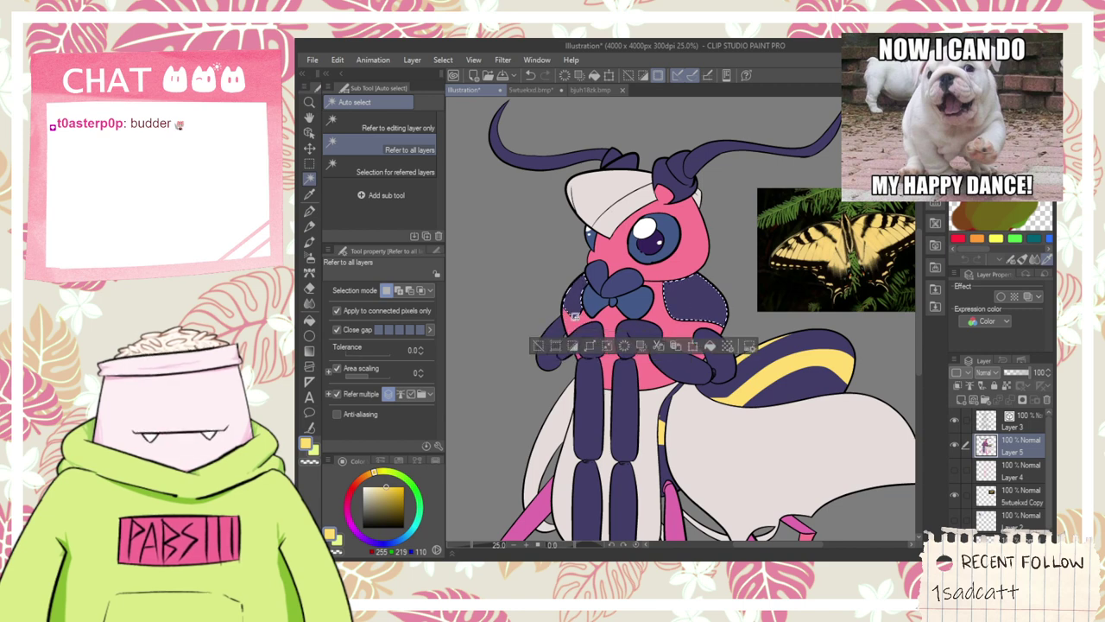
- Outline and fill a yellow stripe on each selected shoulder patch, and clear the selection
{"action": "key", "text": "p"}
{"action": "scroll", "coordinate": [527, 289], "scroll_direction": "up", "scroll_amount": 2}
{"action": "mouse_move", "coordinate": [627, 269]}
{"action": "left_mouse_down"}
{"action": "mouse_move", "coordinate": [615, 340]}
{"action": "mouse_move", "coordinate": [629, 268]}
{"action": "mouse_move", "coordinate": [537, 269]}
{"action": "left_mouse_up"}
{"action": "key", "text": "g"}
{"action": "left_click", "coordinate": [624, 299]}
{"action": "key", "text": "p"}
{"action": "mouse_move", "coordinate": [723, 302]}
{"action": "left_mouse_down"}
{"action": "mouse_move", "coordinate": [783, 229]}
{"action": "mouse_move", "coordinate": [827, 266]}
{"action": "mouse_move", "coordinate": [715, 315]}
{"action": "left_mouse_up"}
{"action": "key", "text": "g"}
{"action": "left_click", "coordinate": [769, 271]}
{"action": "scroll", "coordinate": [771, 269], "scroll_direction": "down", "scroll_amount": 2}
{"action": "key", "text": "space"}
{"action": "key", "text": "ctrl+d"}
- Try filling the base of the antenna above the eye with yellow
{"action": "key", "text": "g"}
{"action": "scroll", "coordinate": [674, 220], "scroll_direction": "up", "scroll_amount": 1}
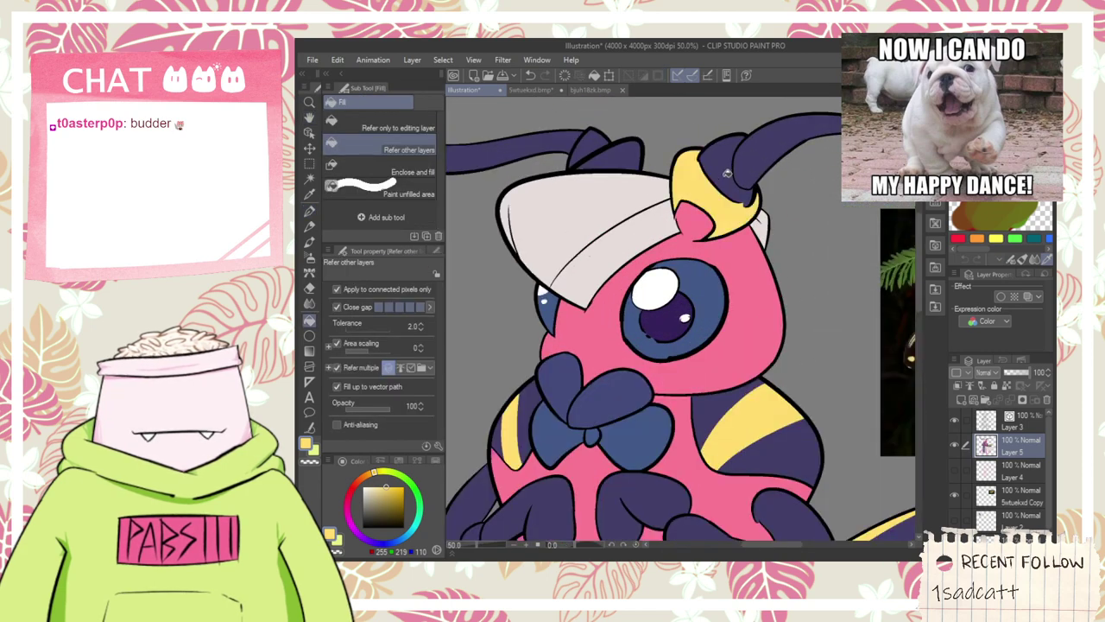
{"action": "scroll", "coordinate": [735, 179], "scroll_direction": "down", "scroll_amount": 1}
{"action": "left_click", "coordinate": [751, 172]}
{"action": "scroll", "coordinate": [664, 171], "scroll_direction": "down", "scroll_amount": 1}
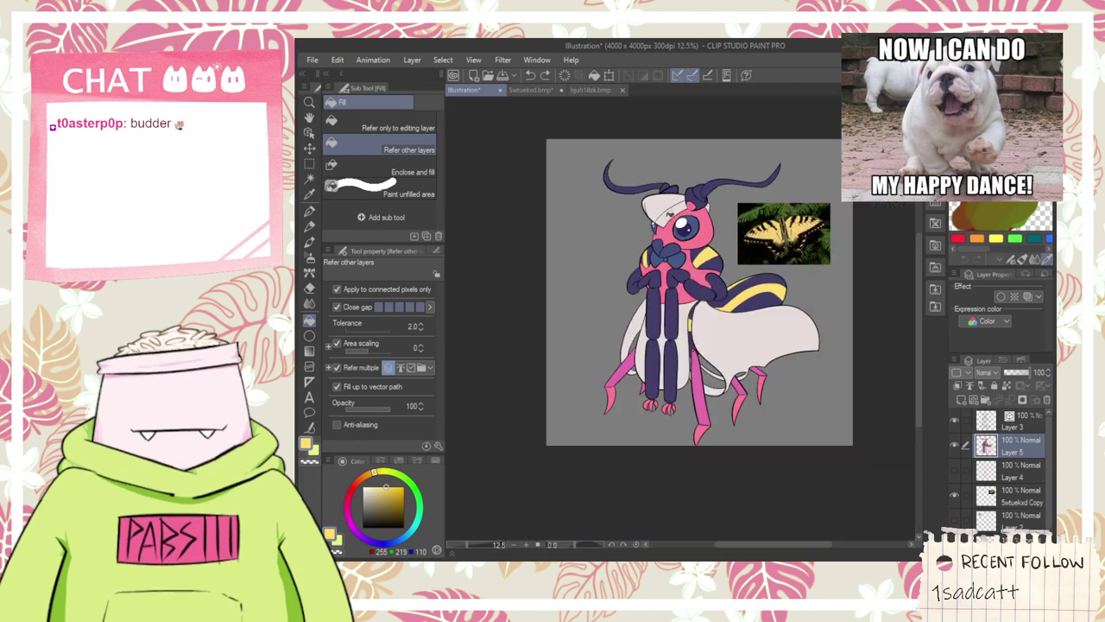
- Examine the yellow-striped character up close and in full view beside the butterfly reference
{"action": "key", "text": "h"}
{"action": "scroll", "coordinate": [621, 370], "scroll_direction": "up", "scroll_amount": 2}
{"action": "left_click_drag", "start_coordinate": [592, 427], "coordinate": [613, 413]}
{"action": "scroll", "coordinate": [596, 414], "scroll_direction": "down", "scroll_amount": 3}
{"action": "scroll", "coordinate": [595, 414], "scroll_direction": "up", "scroll_amount": 3}
{"action": "scroll", "coordinate": [596, 415], "scroll_direction": "down", "scroll_amount": 1}
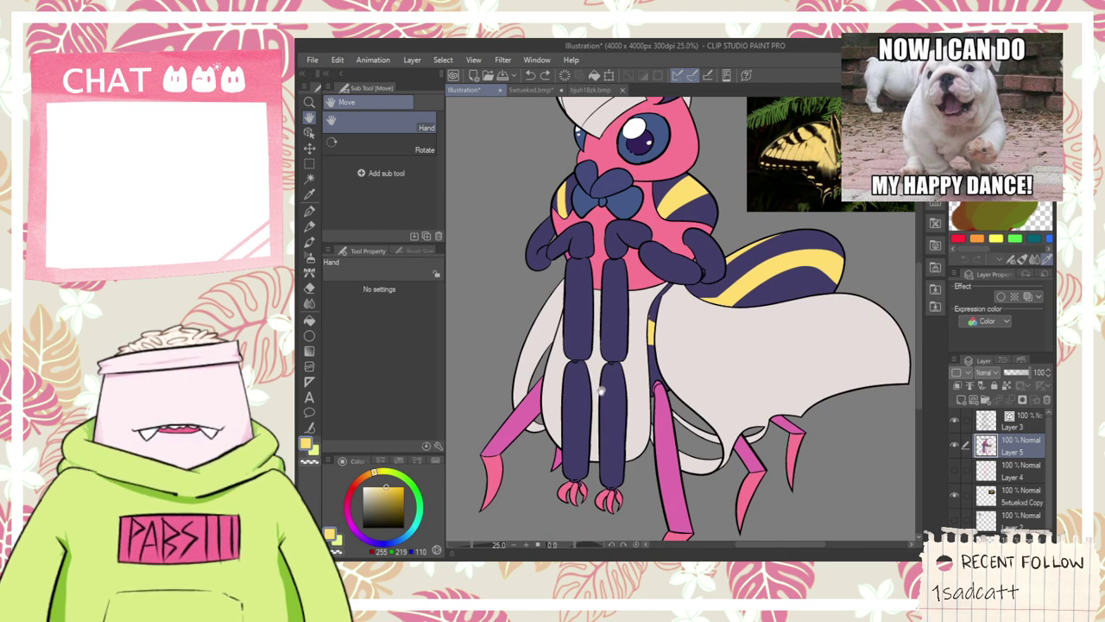
{"action": "scroll", "coordinate": [604, 392], "scroll_direction": "down", "scroll_amount": 2}
{"action": "scroll", "coordinate": [625, 396], "scroll_direction": "up", "scroll_amount": 2}
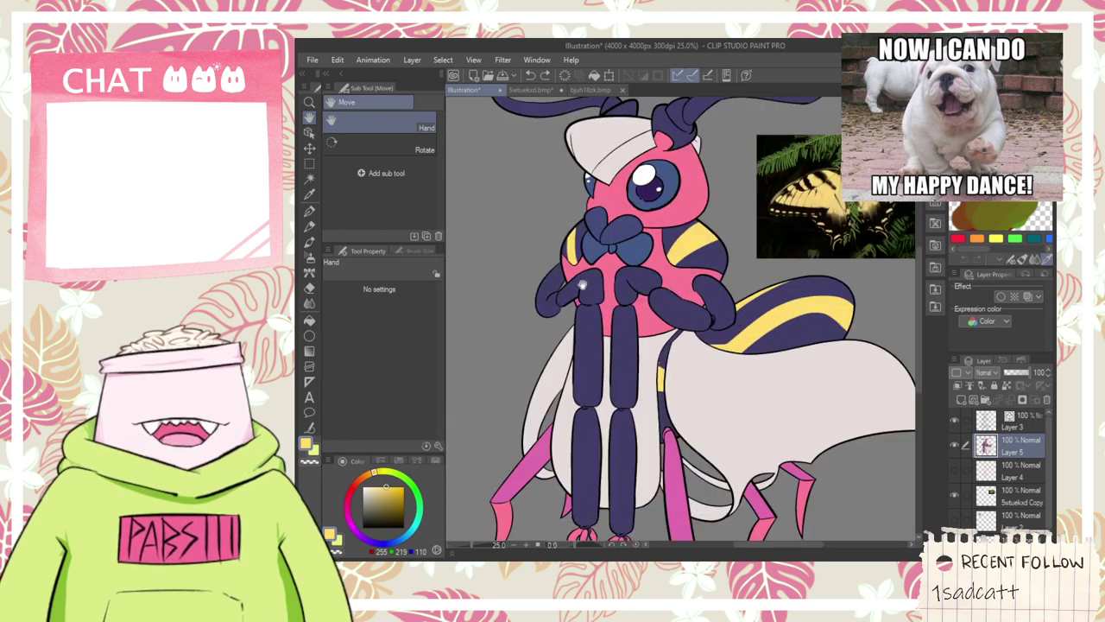
{"action": "scroll", "coordinate": [578, 268], "scroll_direction": "down", "scroll_amount": 2}
{"action": "left_click_drag", "start_coordinate": [602, 305], "coordinate": [678, 312]}
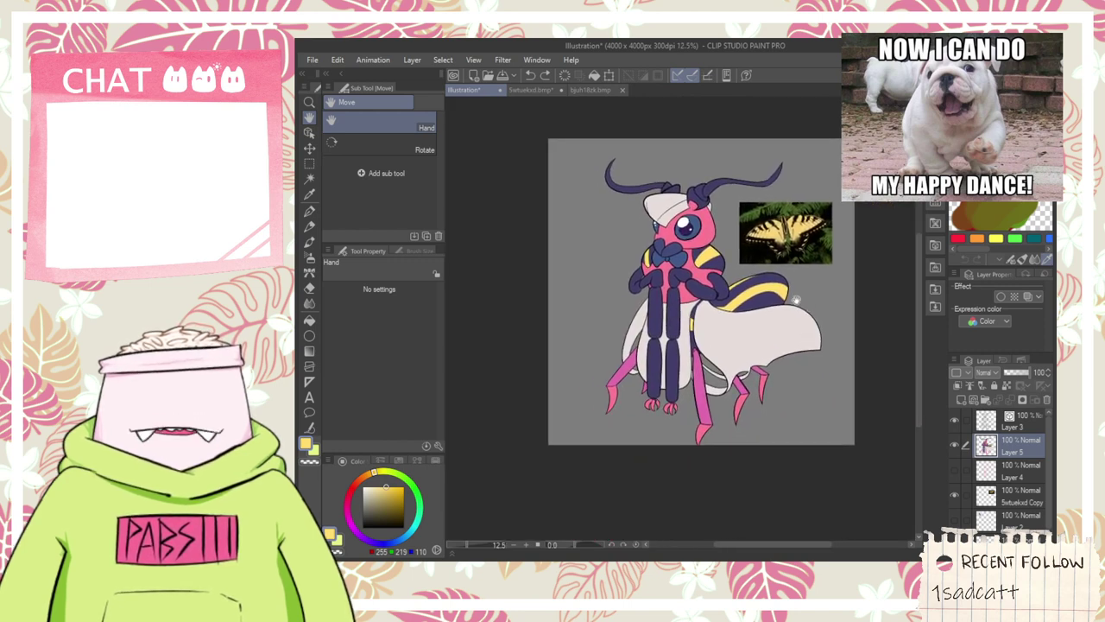
- Try shifting the hue of the character's layer so the pink turns lime green and the navy turns dark red
{"action": "key", "text": "Tab"}
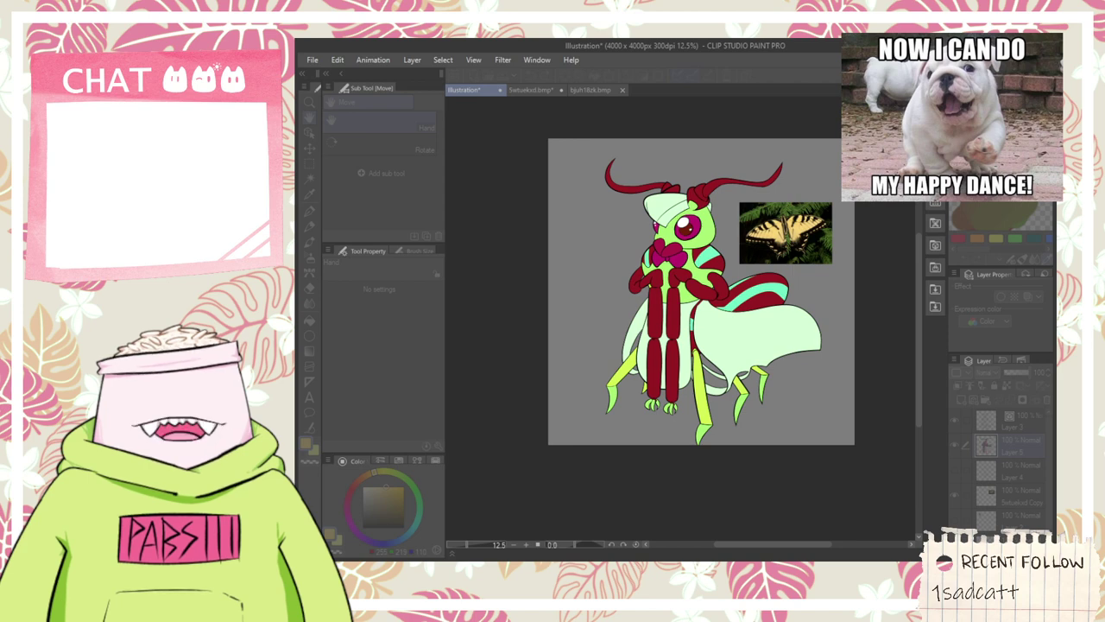
{"action": "key", "text": "Escape"}
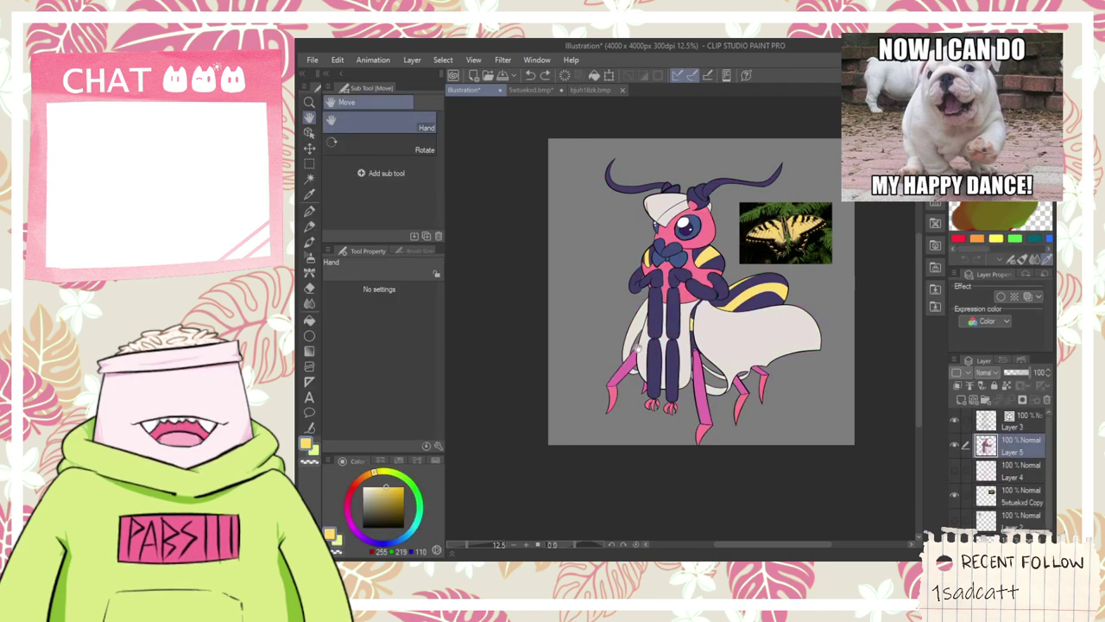
{"action": "scroll", "coordinate": [675, 249], "scroll_direction": "up", "scroll_amount": 4}
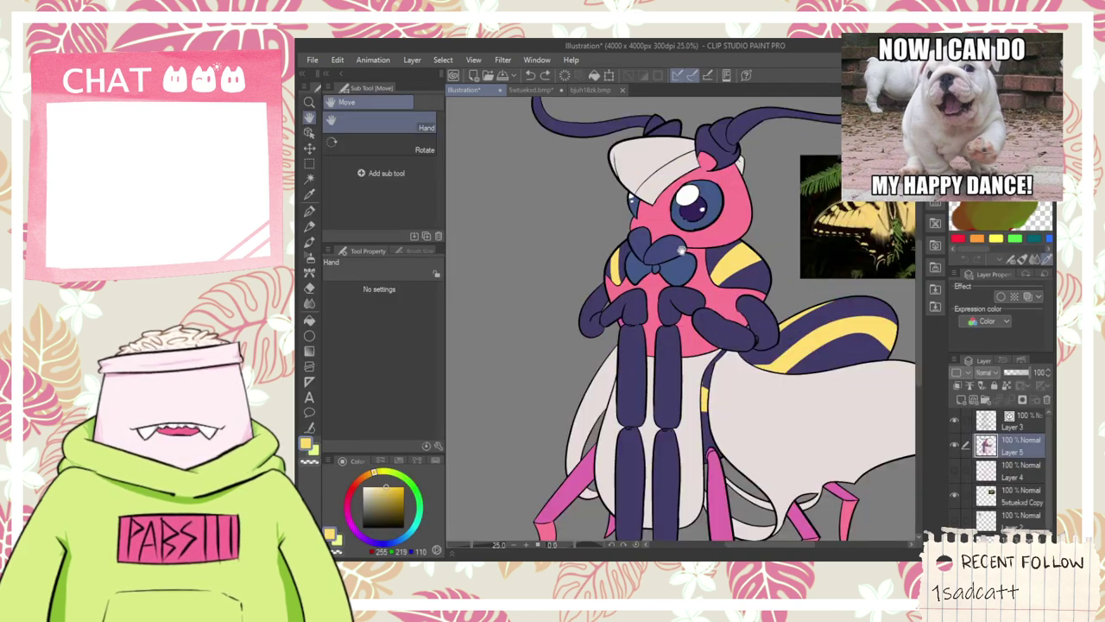
{"action": "scroll", "coordinate": [697, 353], "scroll_direction": "down", "scroll_amount": 2}
{"action": "left_click_drag", "start_coordinate": [723, 403], "coordinate": [704, 323]}
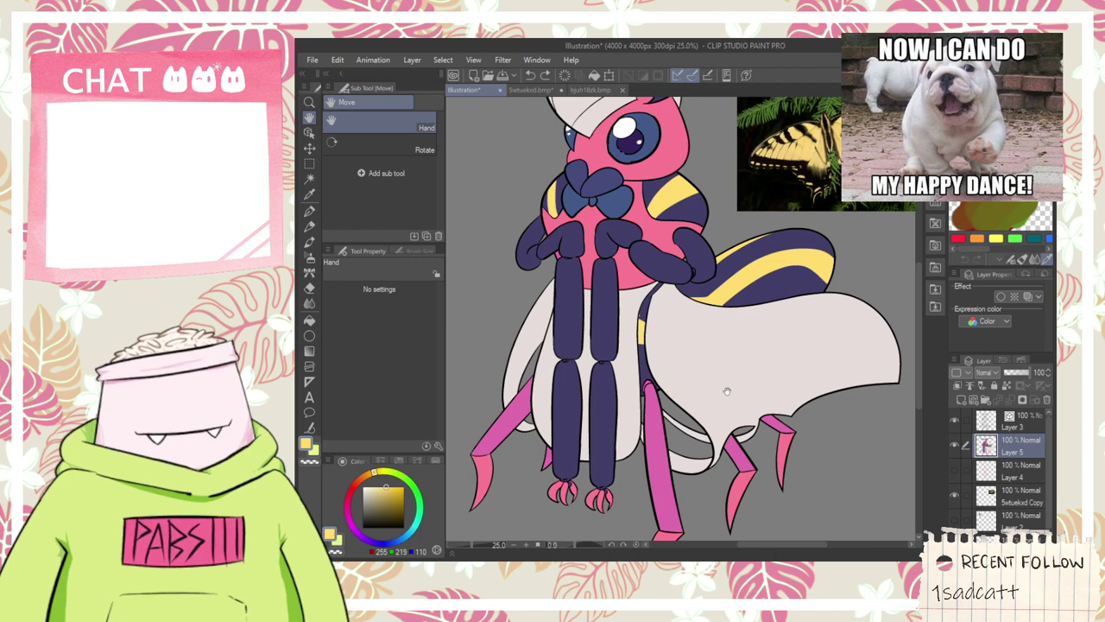
{"action": "scroll", "coordinate": [727, 391], "scroll_direction": "down", "scroll_amount": 4}
{"action": "scroll", "coordinate": [713, 321], "scroll_direction": "up", "scroll_amount": 4}
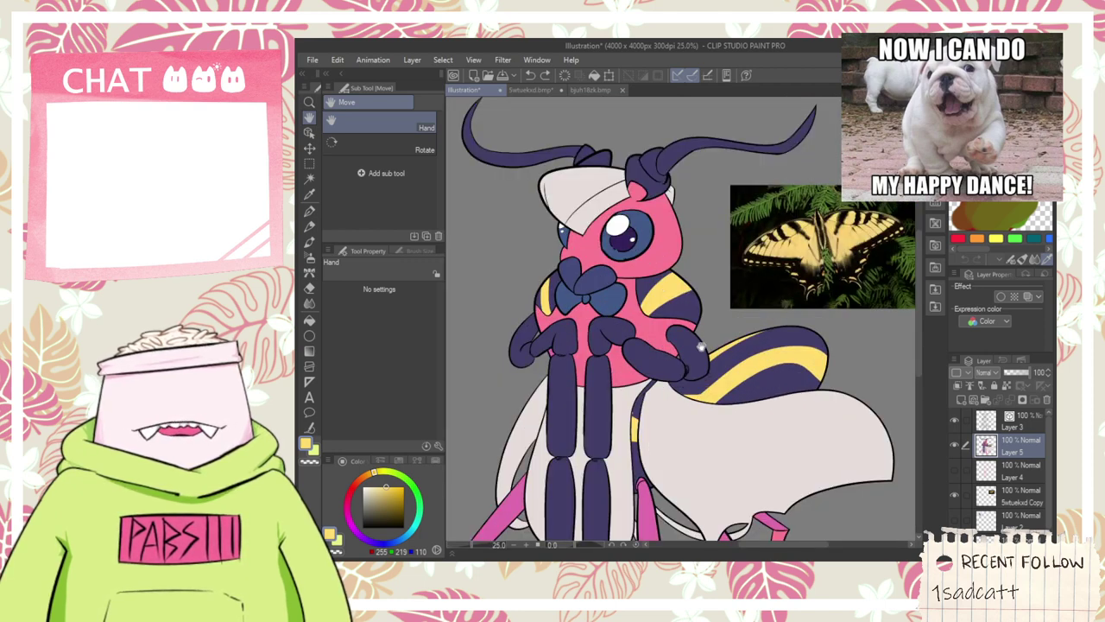
{"action": "left_click_drag", "start_coordinate": [701, 346], "coordinate": [711, 342]}
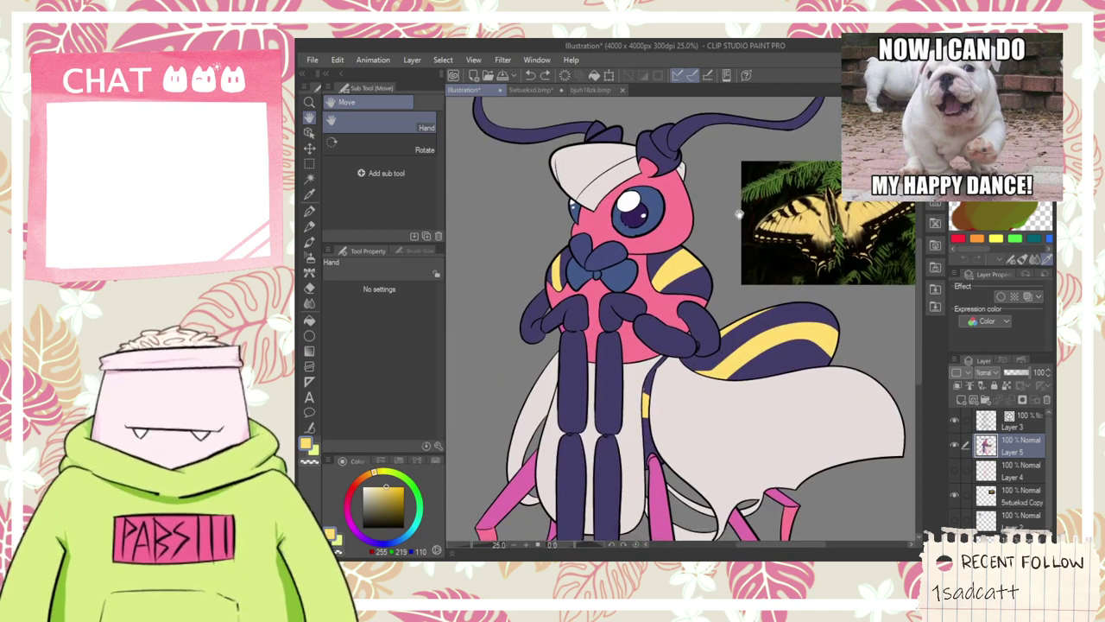